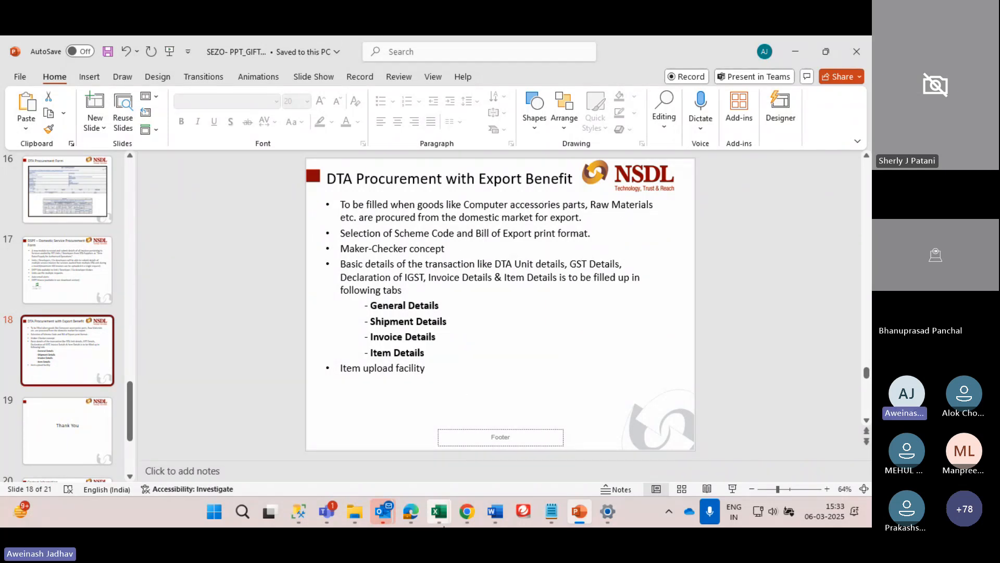
# Switch from the PowerPoint slideshow to the SEZ Online login page in Edge
pyautogui.click(417, 508)
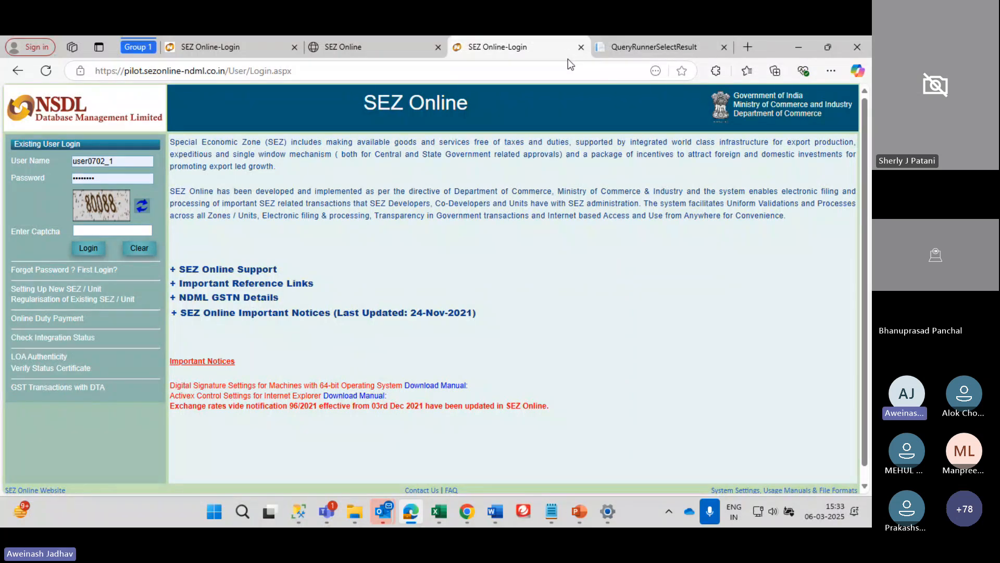
# Copy the Unit Admin user ID from User Details.txt in Notepad
pyautogui.click(693, 301)
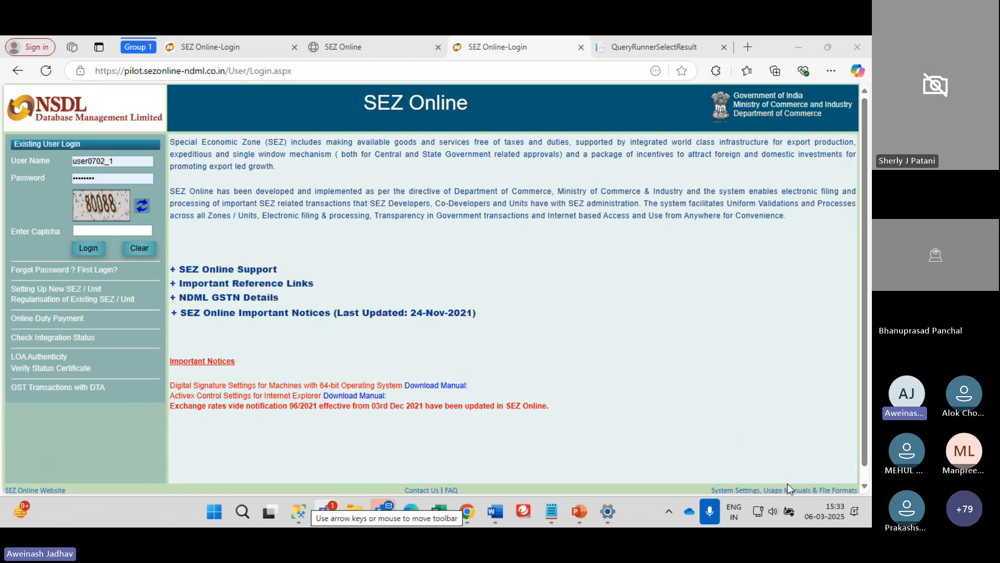
pyautogui.click(83, 199)
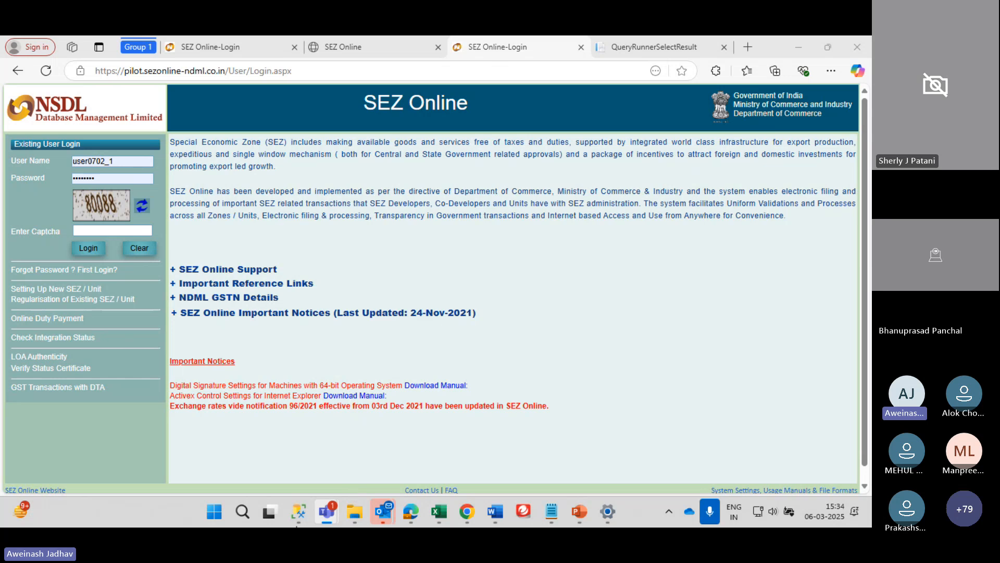
pyautogui.moveTo(321, 509)
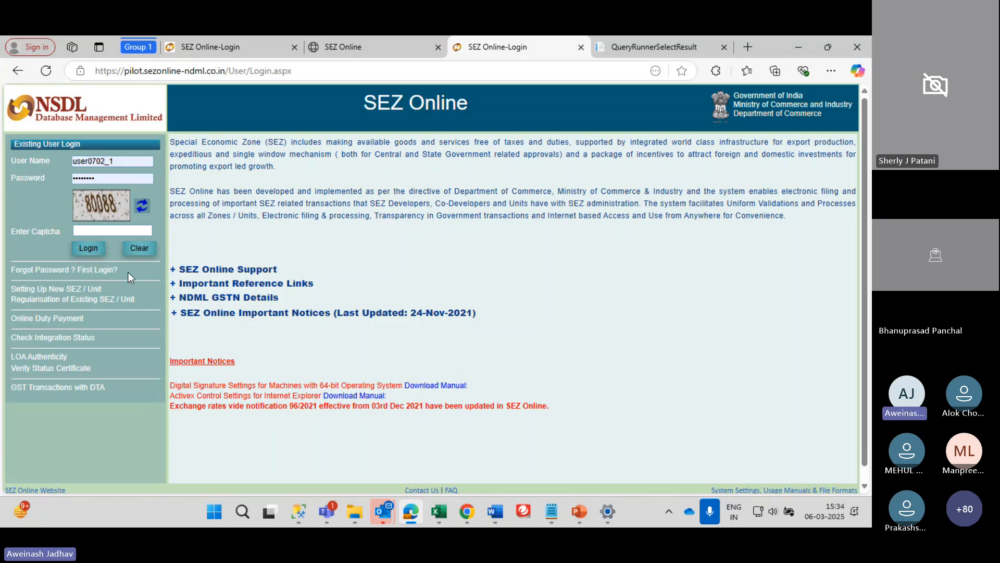
pyautogui.click(552, 516)
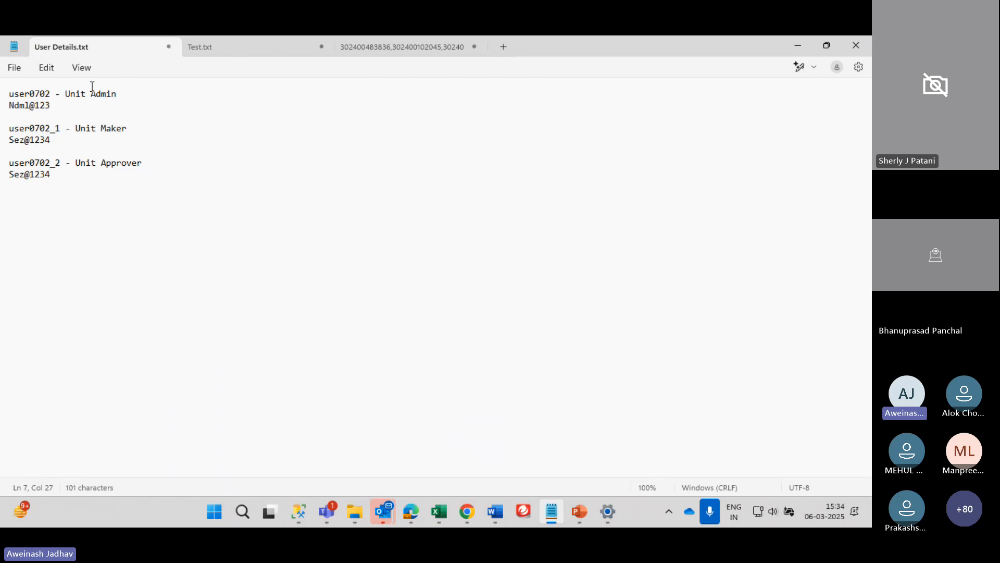
pyautogui.doubleClick(31, 95)
pyautogui.hotkey('ctrl', 'c')
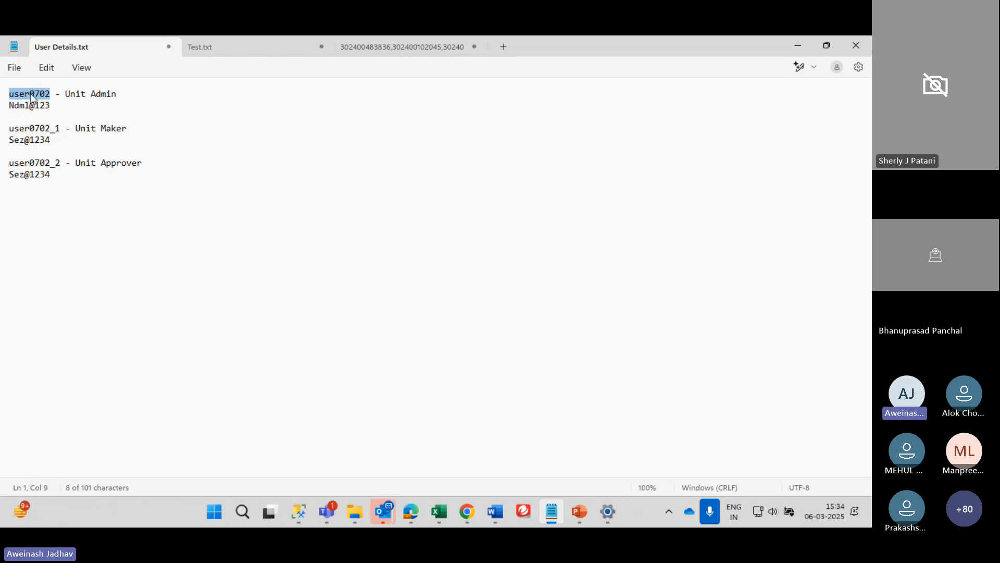
pyautogui.hotkey('alt', 'Tab')
# Paste the Unit Admin user ID into User Name, enter the captcha and submit
pyautogui.click(93, 160)
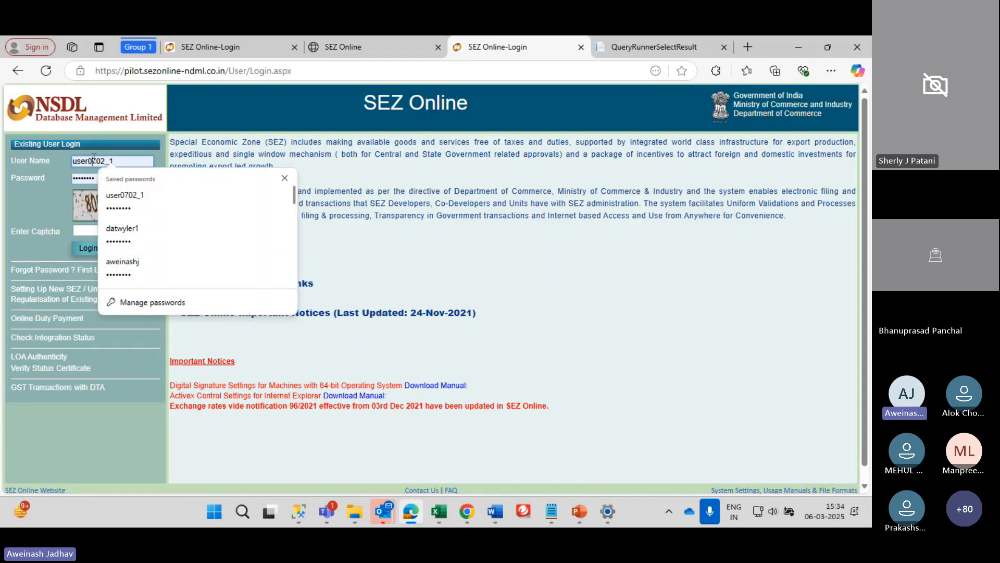
pyautogui.hotkey('ctrl', 'a')
pyautogui.hotkey('ctrl', 'v')
pyautogui.write('`')
pyautogui.press('Tab')
pyautogui.press('Tab')
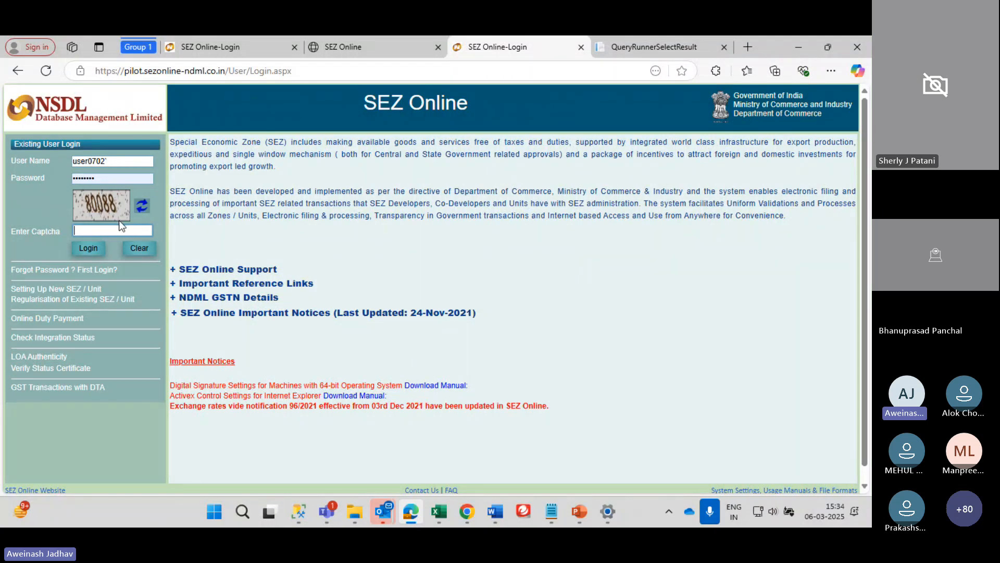
pyautogui.write('80088')
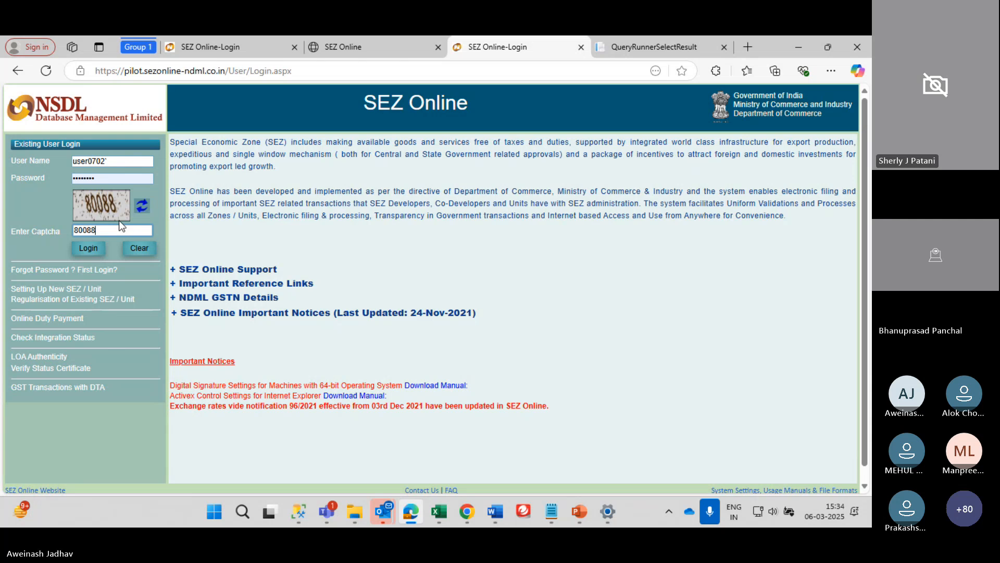
pyautogui.press('Return')
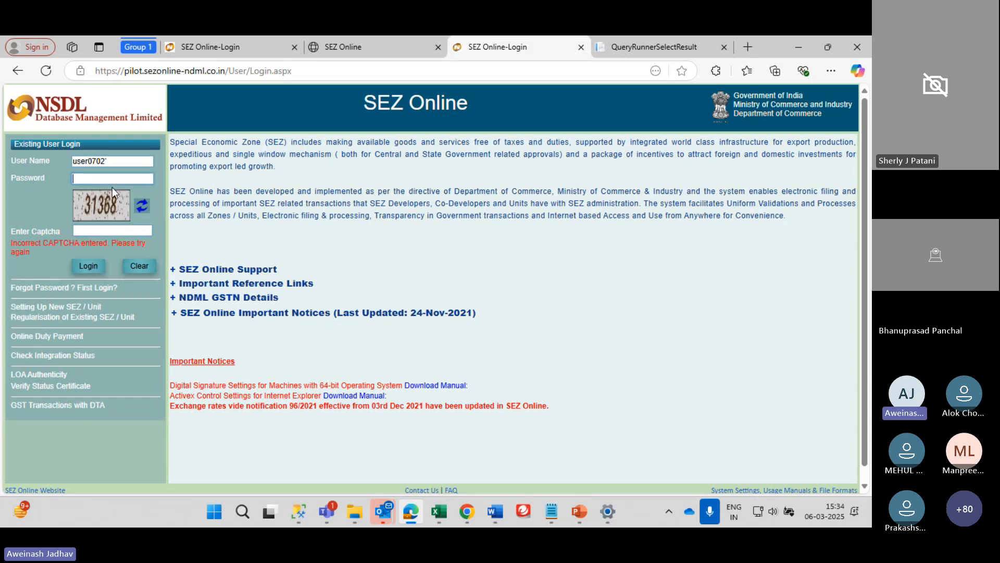
# Remove the stray character, fill the saved password, enter the new captcha and log in
pyautogui.click(118, 163)
pyautogui.press('BackSpace')
pyautogui.press('Tab')
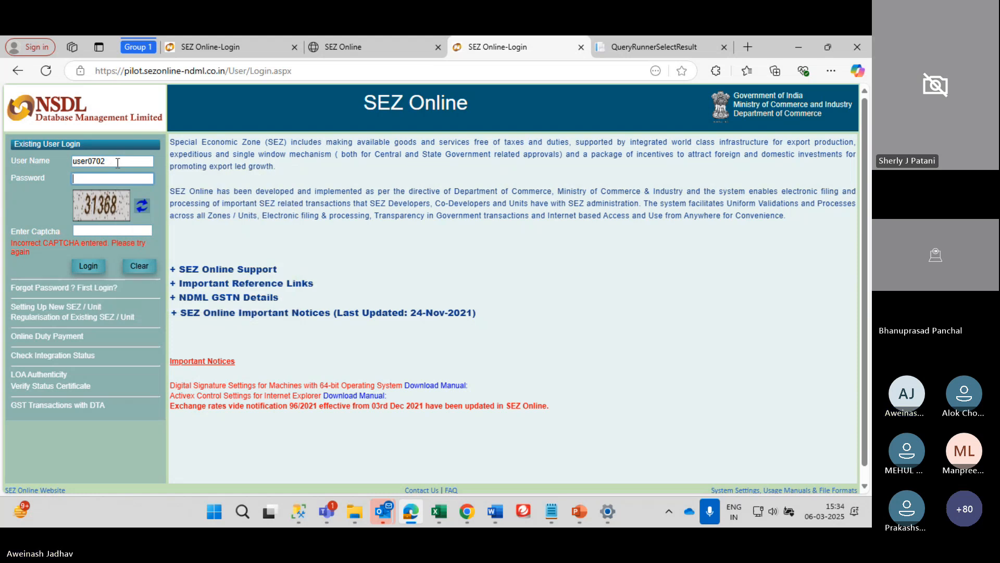
pyautogui.click(118, 163)
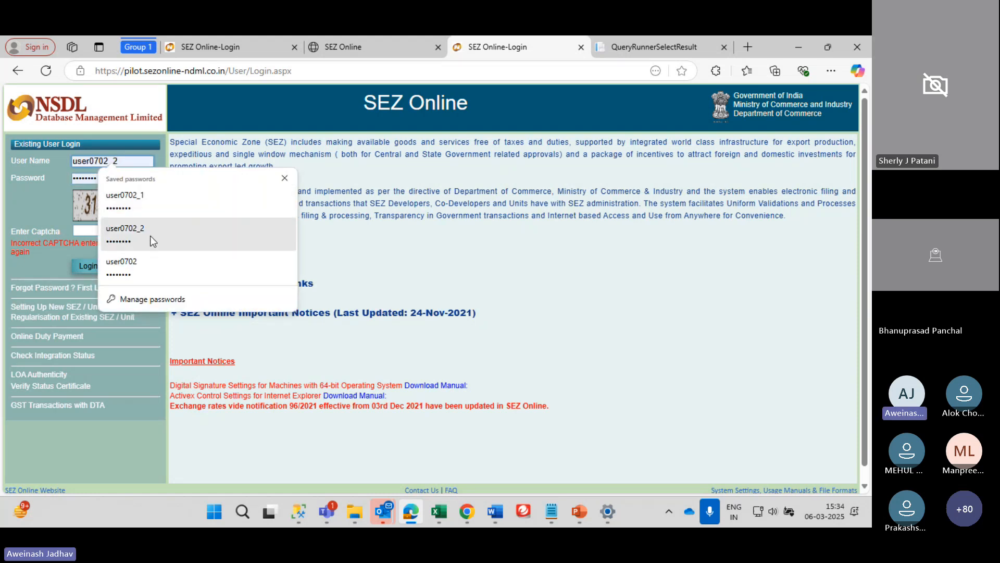
pyautogui.click(146, 263)
pyautogui.write('313')
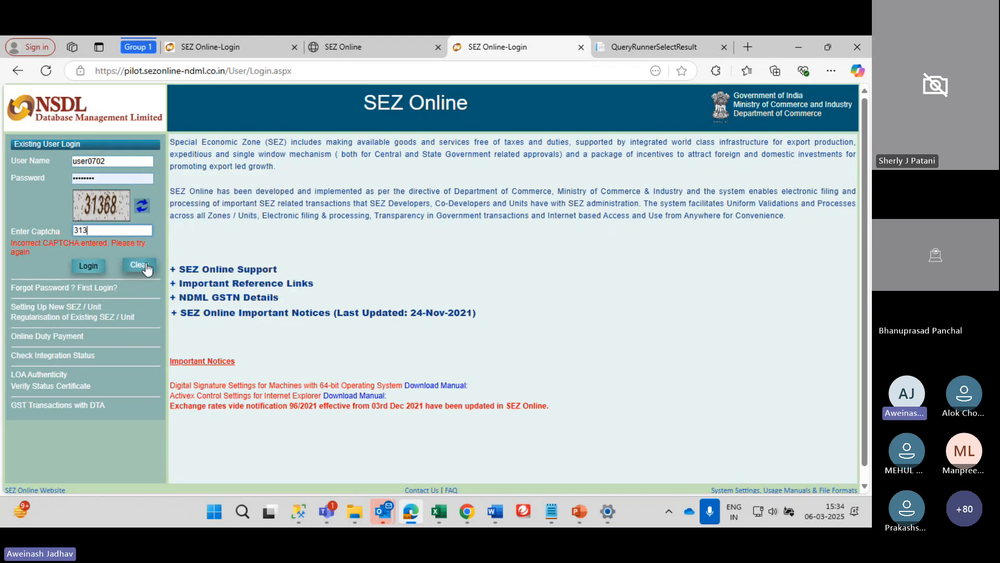
pyautogui.write('68')
pyautogui.press('Return')
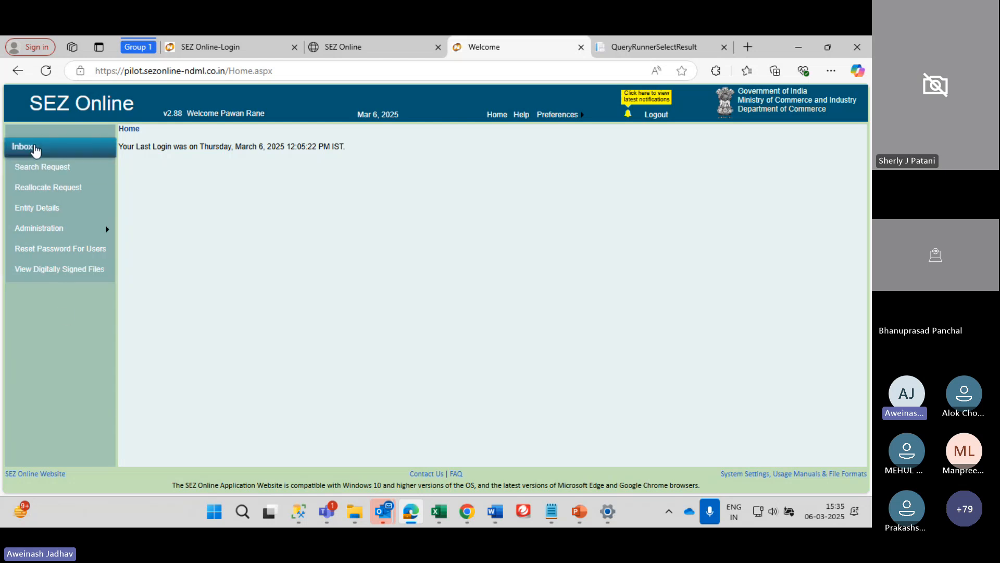
# Open Administration > Maintain Unit Users to bring up the OTP prompt
pyautogui.moveTo(82, 228)
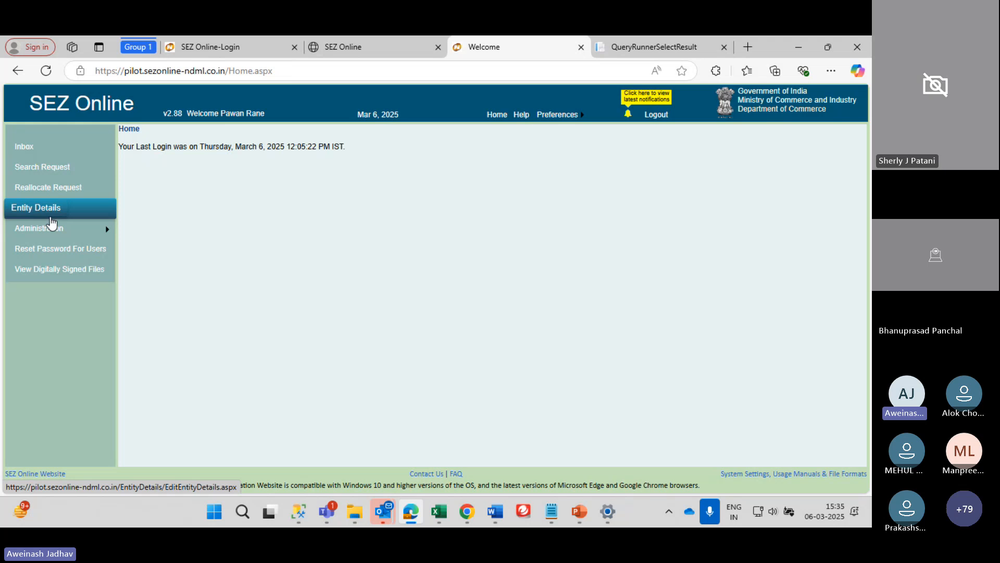
pyautogui.moveTo(52, 232)
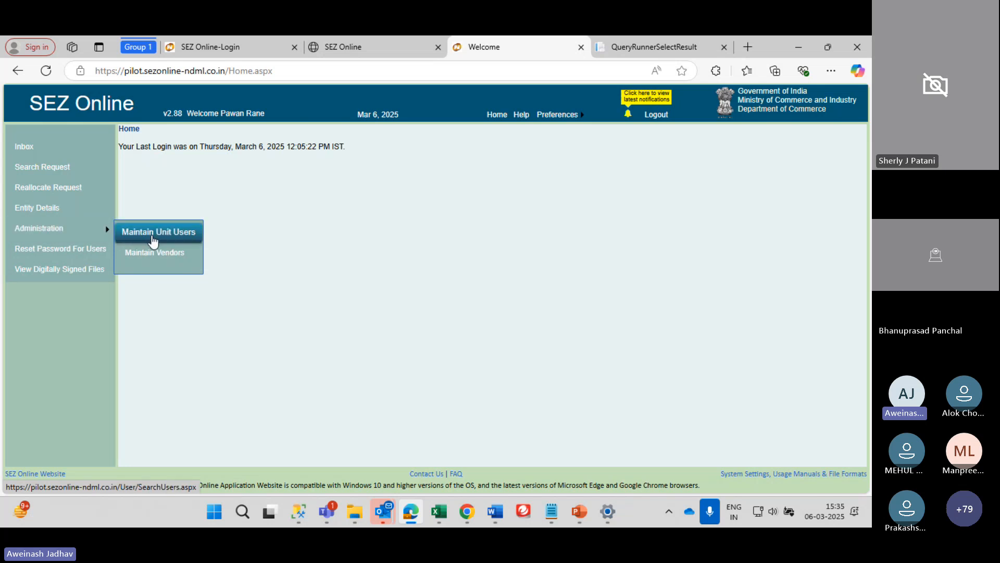
pyautogui.click(153, 238)
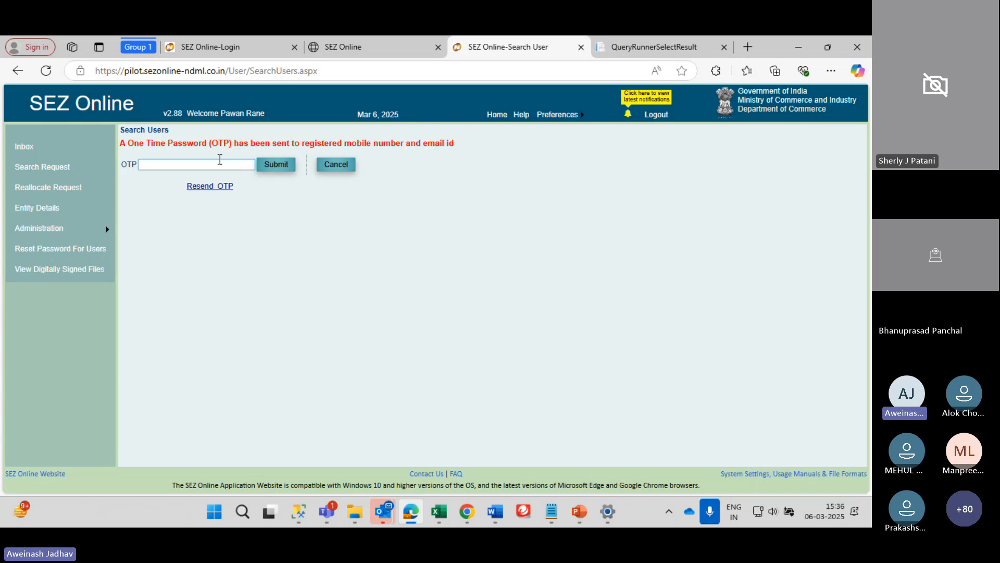
# Enter and submit the one-time password, then dismiss the verified confirmation
pyautogui.click(220, 160)
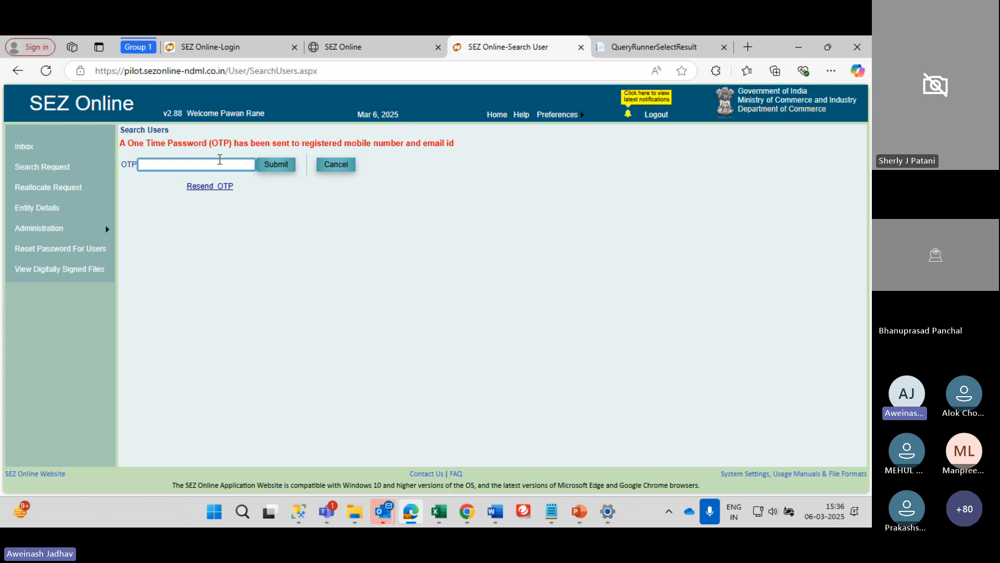
pyautogui.write('123456')
pyautogui.click(277, 166)
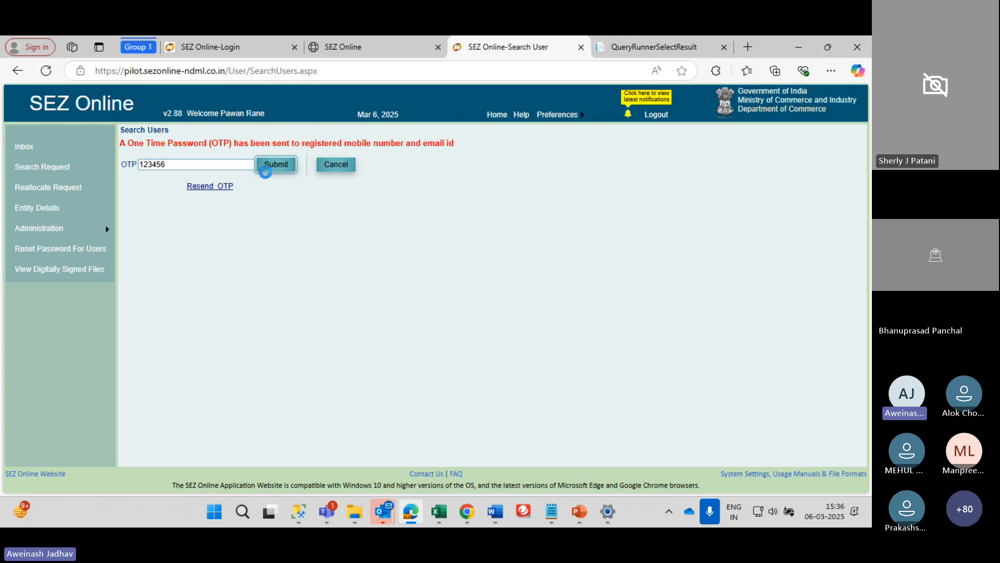
pyautogui.click(554, 139)
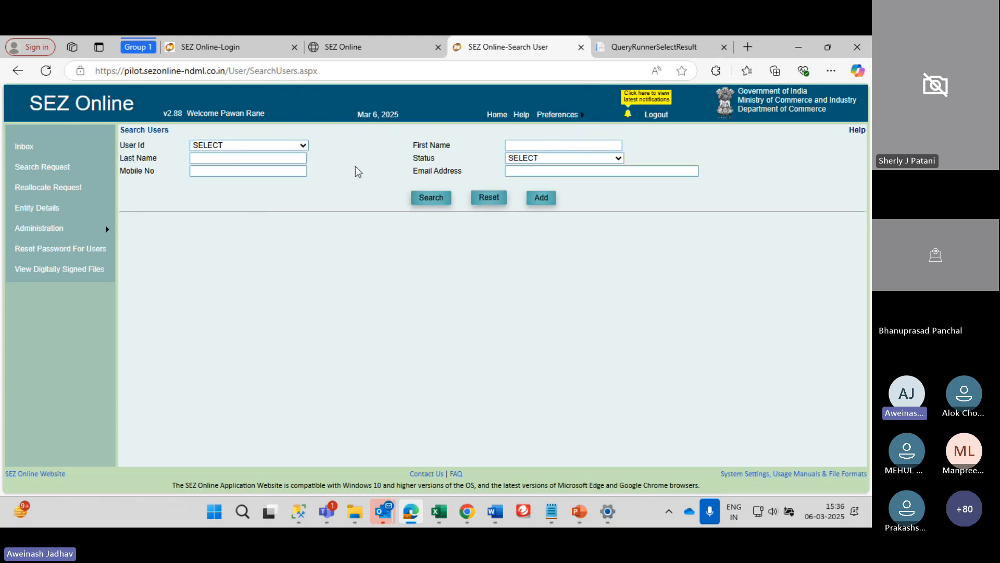
# Check the existing User Id list, then start adding a new unit user
pyautogui.click(263, 146)
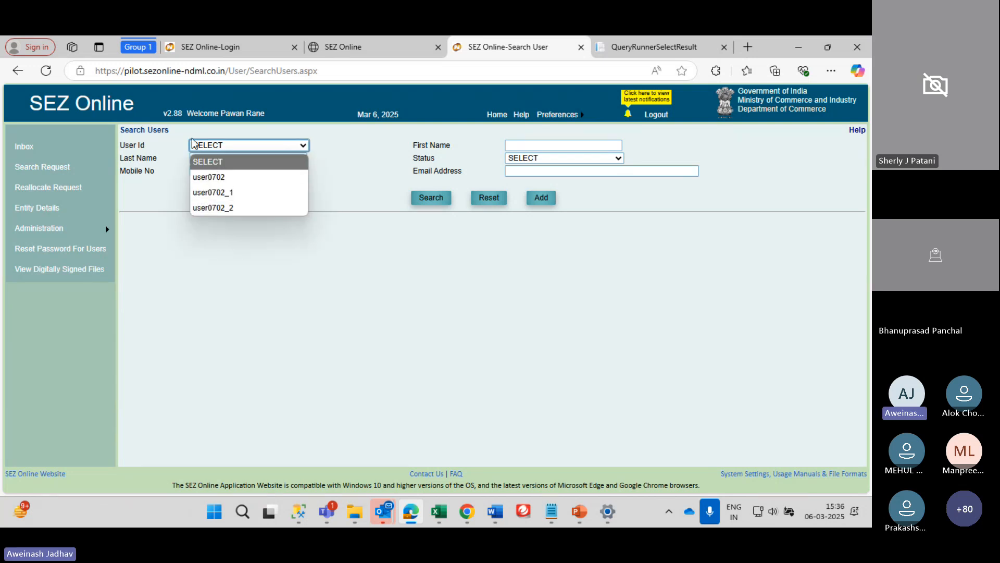
pyautogui.click(446, 254)
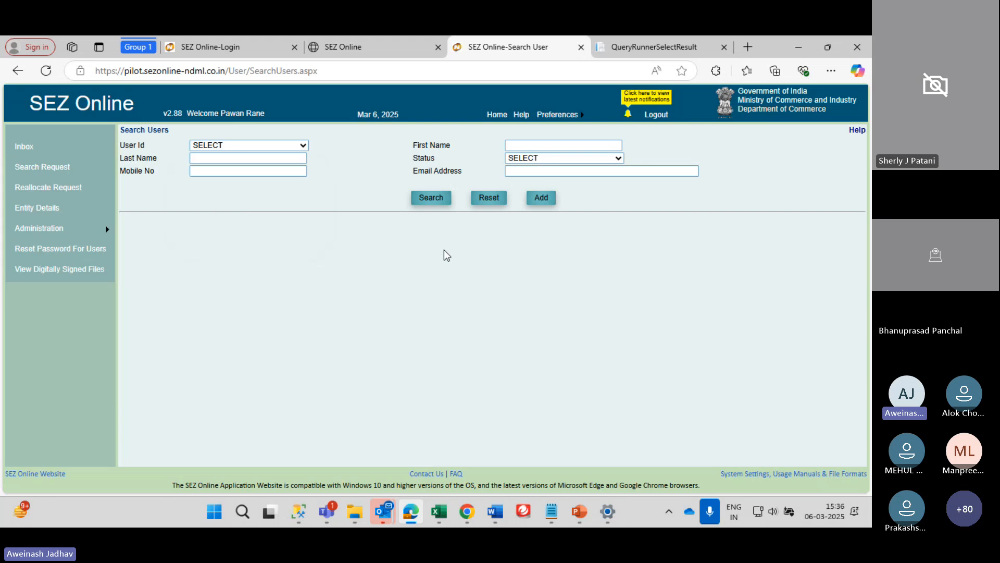
pyautogui.click(540, 198)
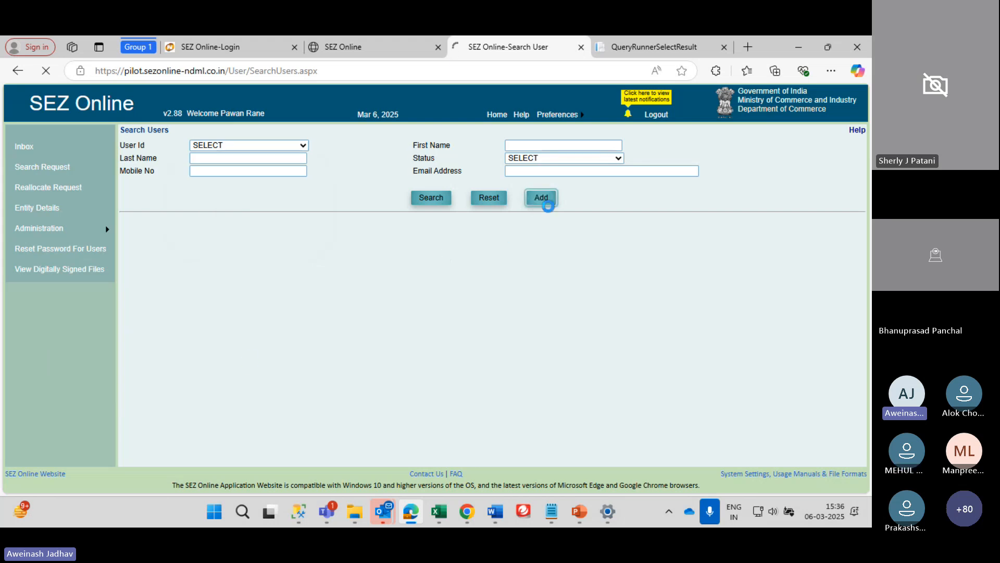
# Enter the new user's first and last name and begin the phone number with its area code
pyautogui.click(260, 202)
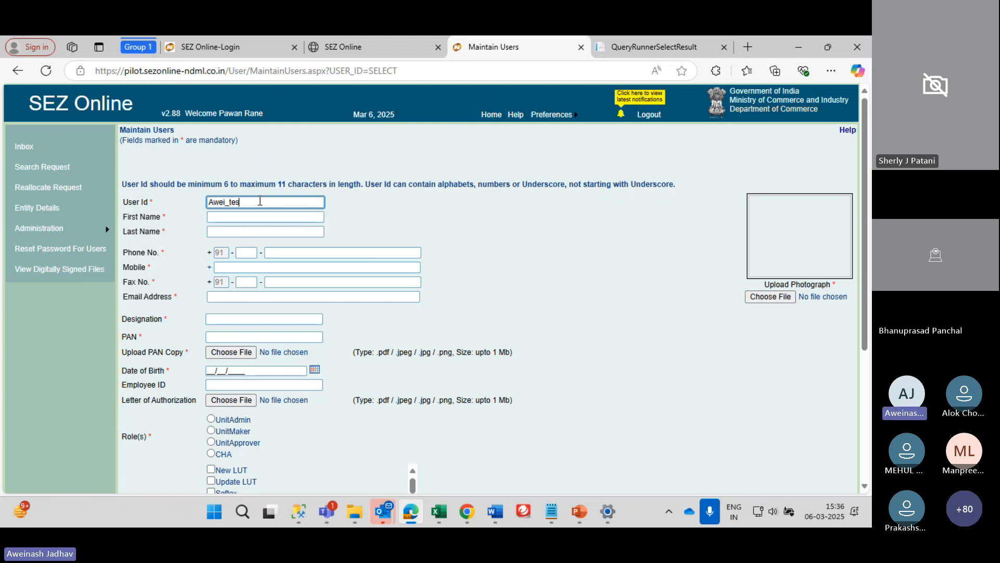
pyautogui.press('Tab')
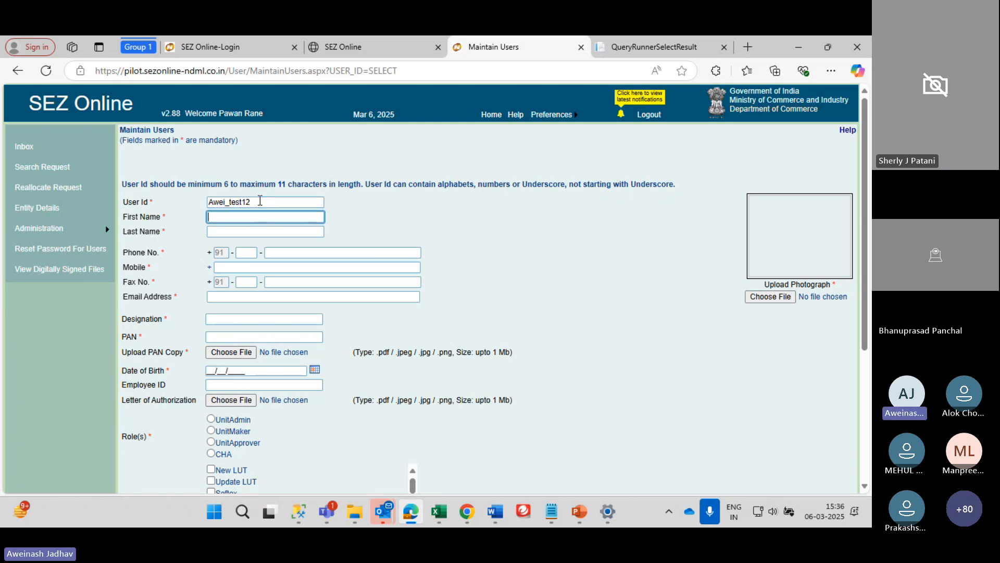
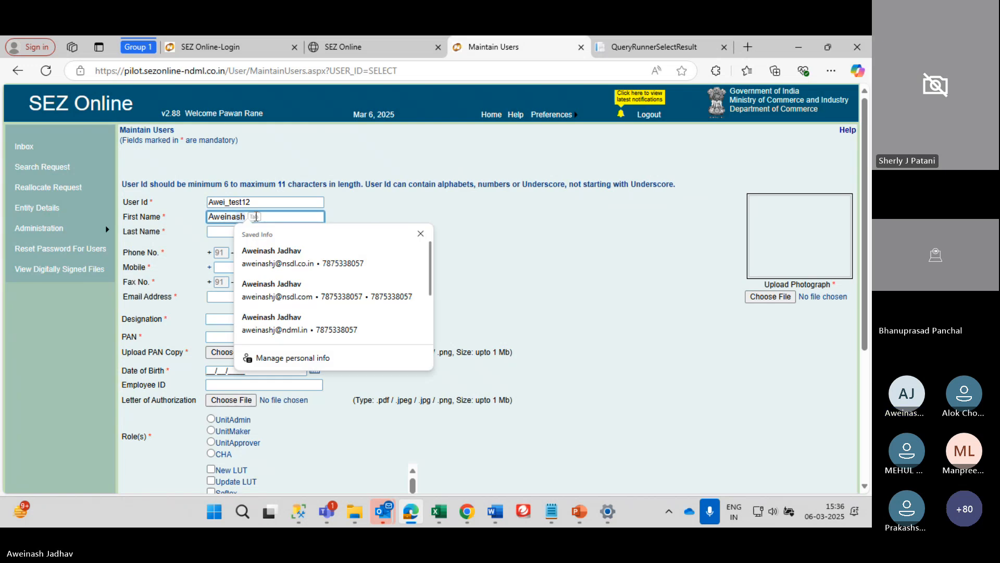
pyautogui.press('Tab')
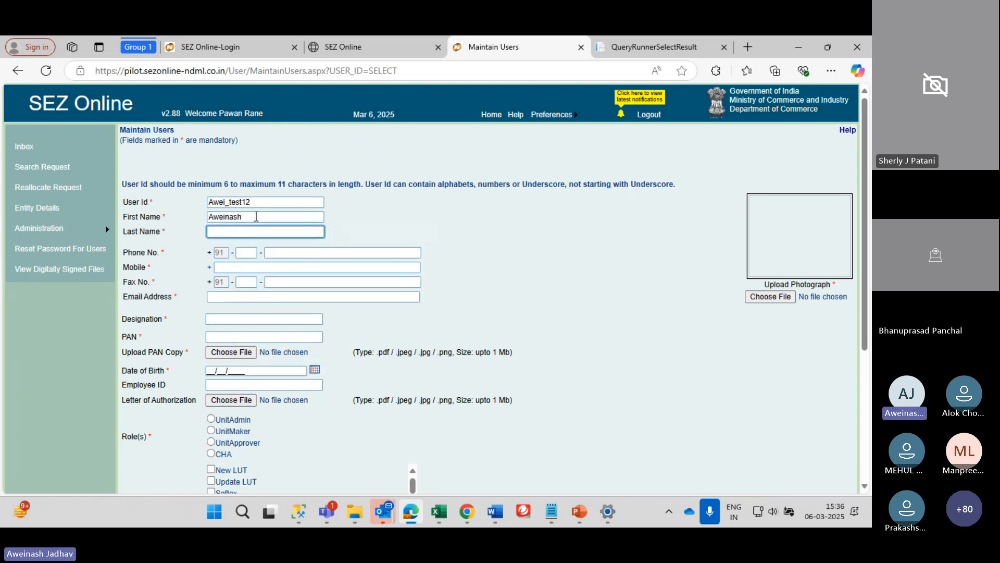
pyautogui.press('Tab')
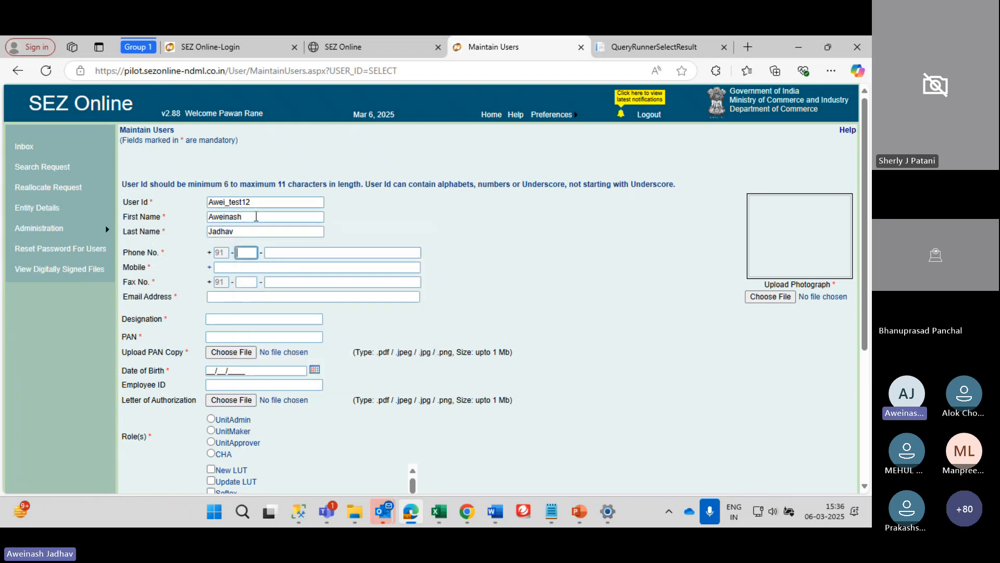
pyautogui.write('91')
pyautogui.press('Tab')
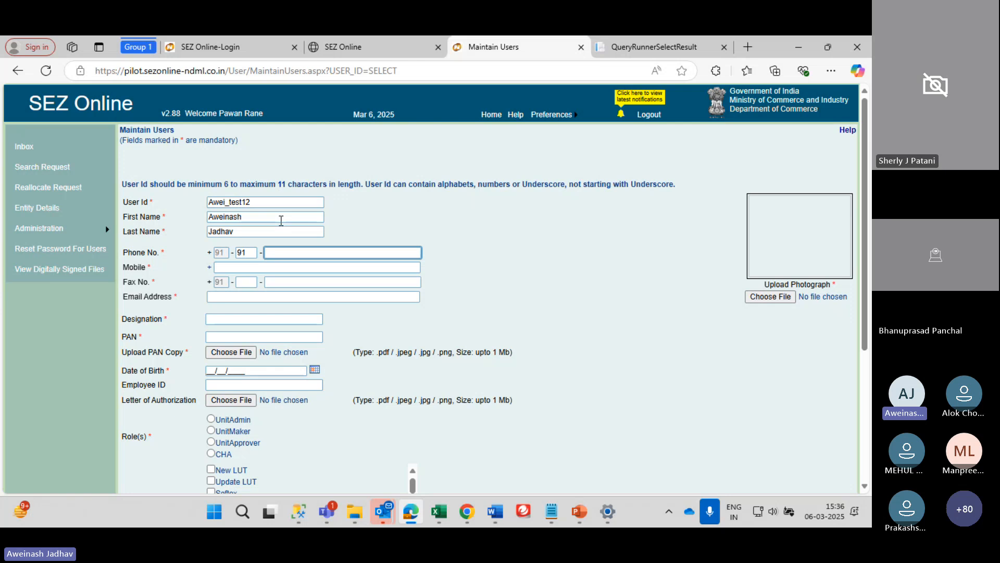
pyautogui.write('787')
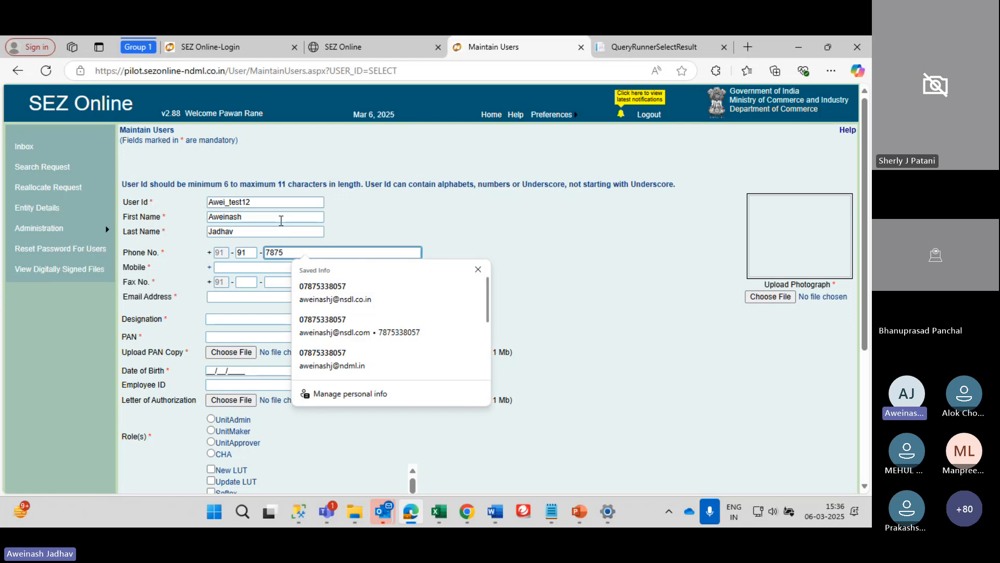
pyautogui.write('57')
# Autofill phone, email, mobile and fax, set designation to Manager, and enter the PAN
pyautogui.scroll(-1, 354, 312)
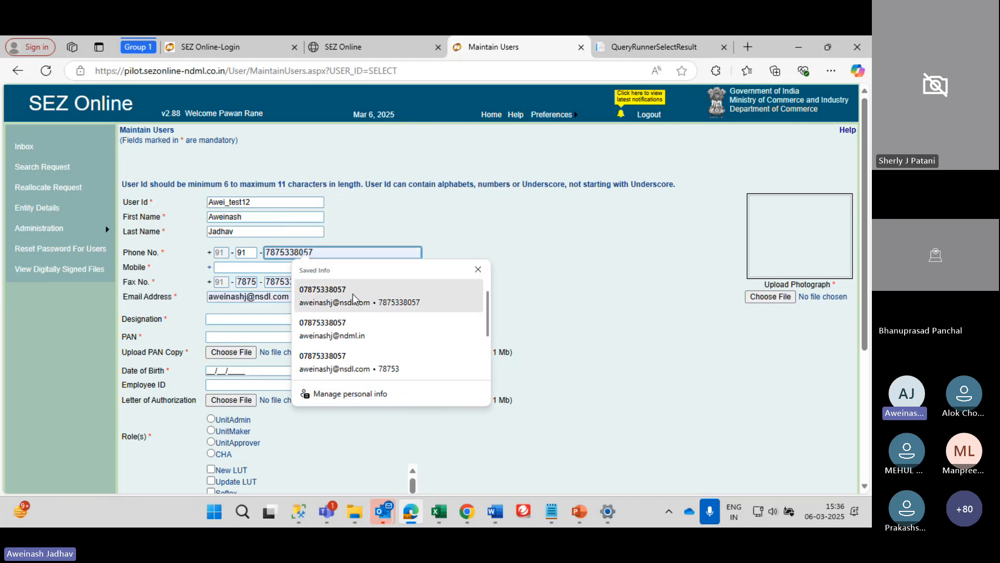
pyautogui.scroll(1, 352, 349)
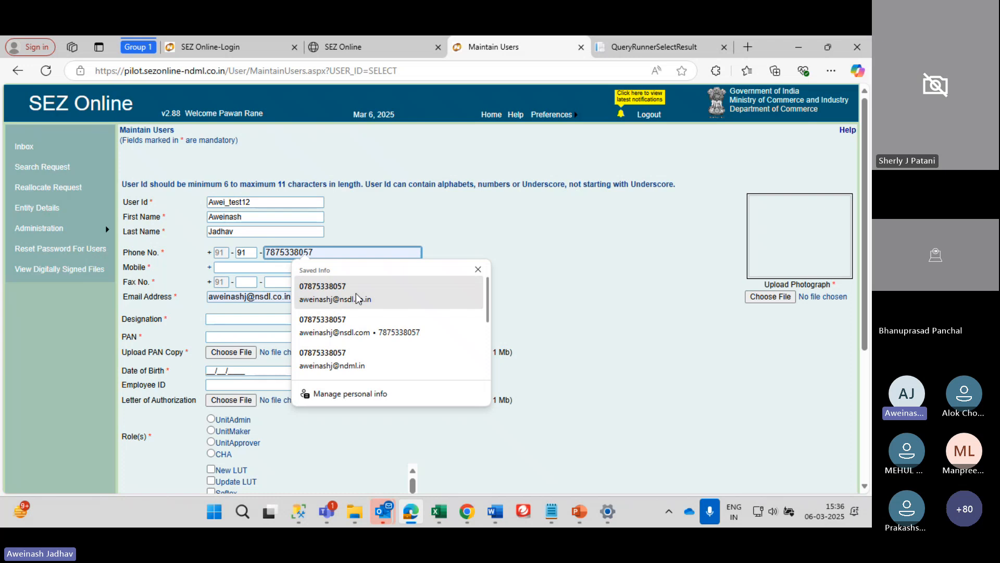
pyautogui.click(357, 299)
pyautogui.click(284, 268)
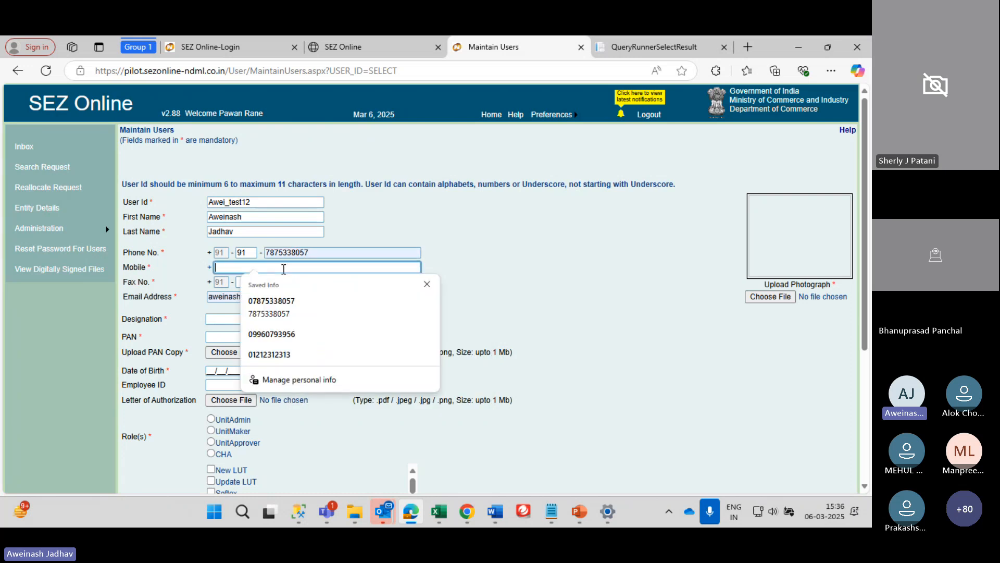
pyautogui.click(286, 312)
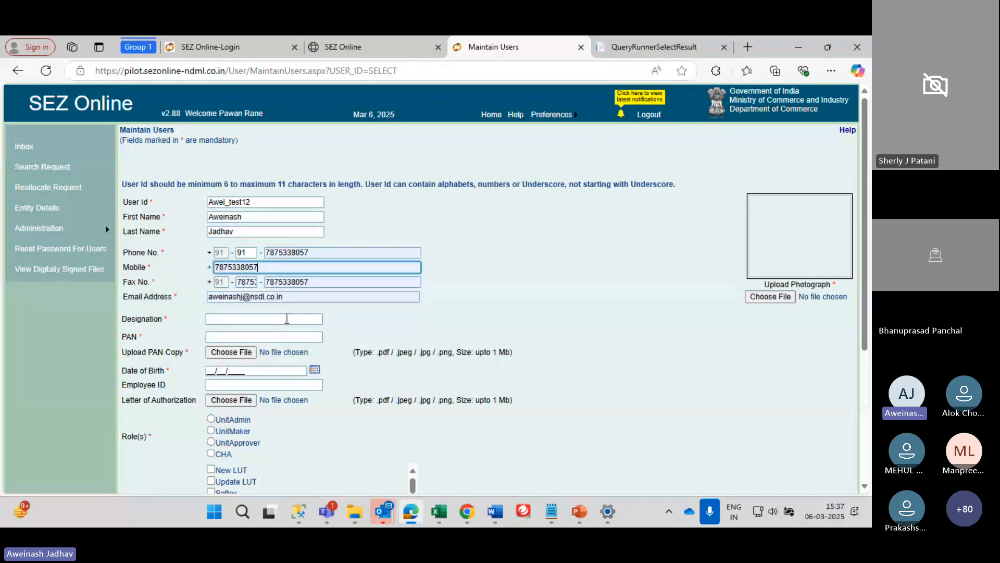
pyautogui.click(284, 319)
pyautogui.write('Manag')
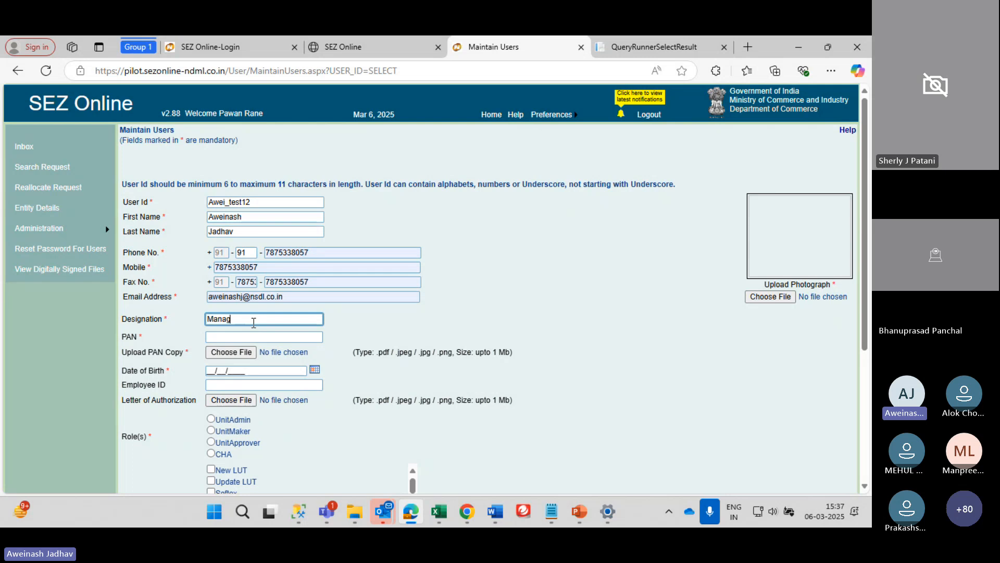
pyautogui.write('er')
pyautogui.press('Tab')
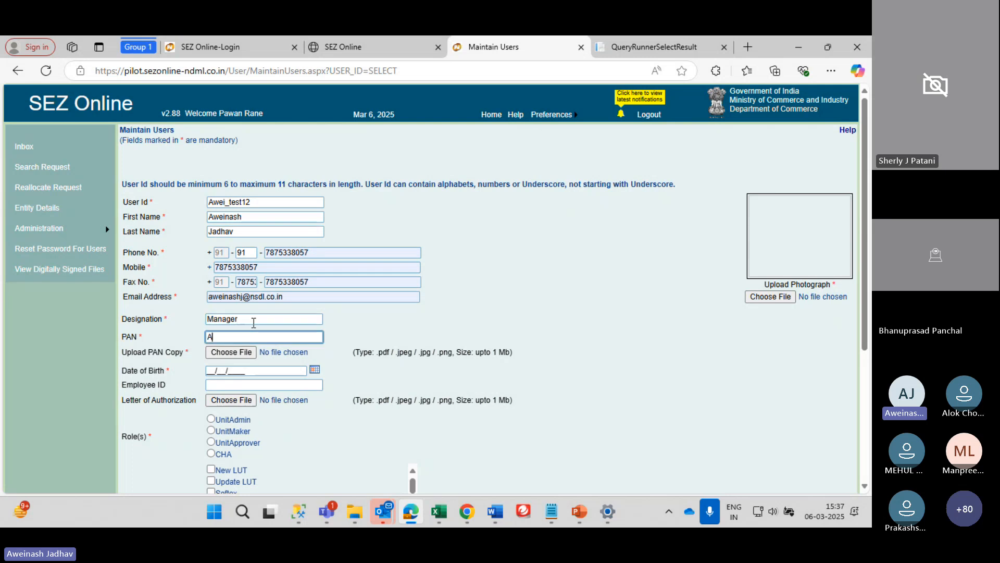
pyautogui.write('ABCDe12345')
# Attach Dum PAN from Desktop > Staging data as the PAN copy
pyautogui.click(243, 357)
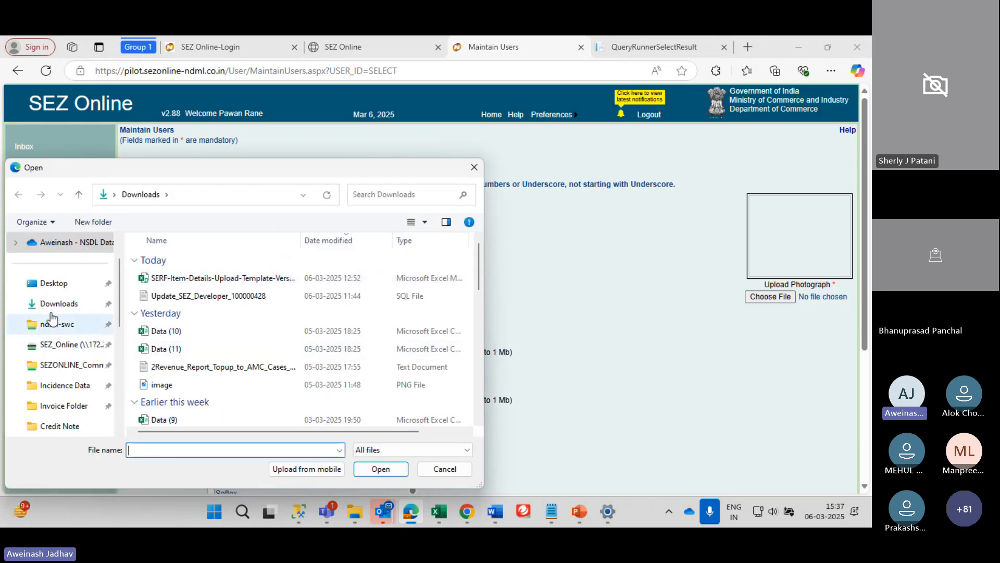
pyautogui.click(51, 284)
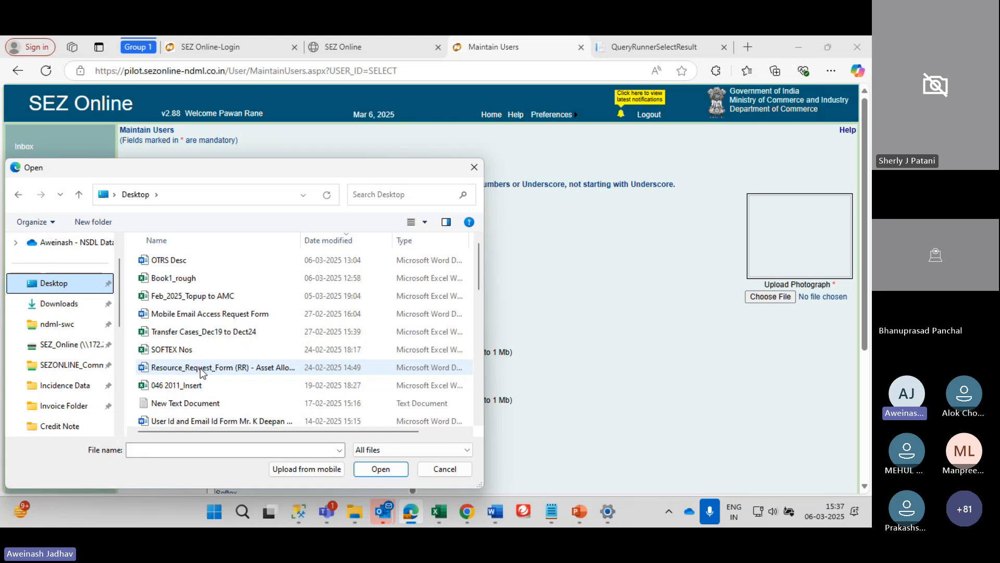
pyautogui.scroll(-1, 200, 368)
pyautogui.click(193, 310)
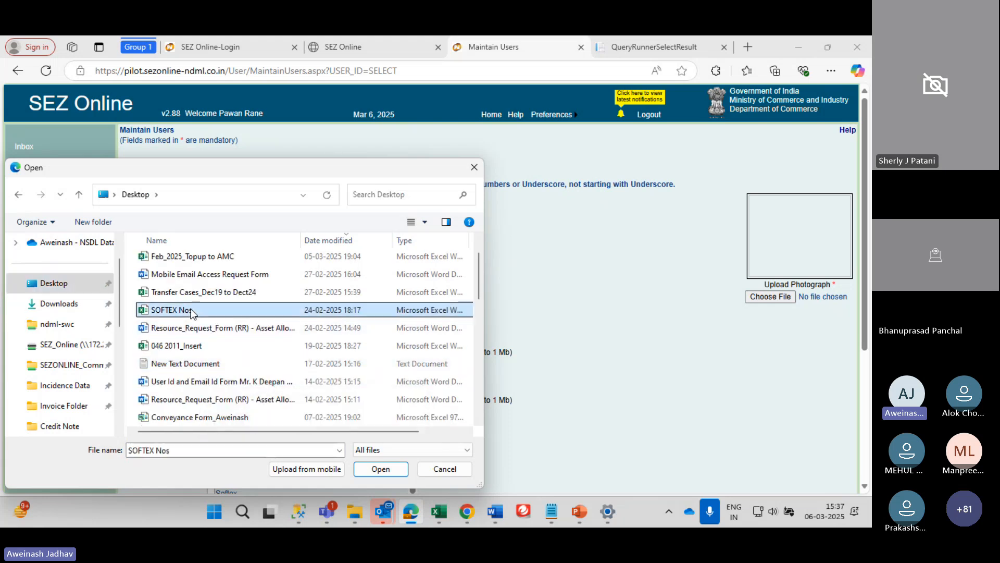
pyautogui.scroll(-5, 192, 312)
pyautogui.click(191, 312)
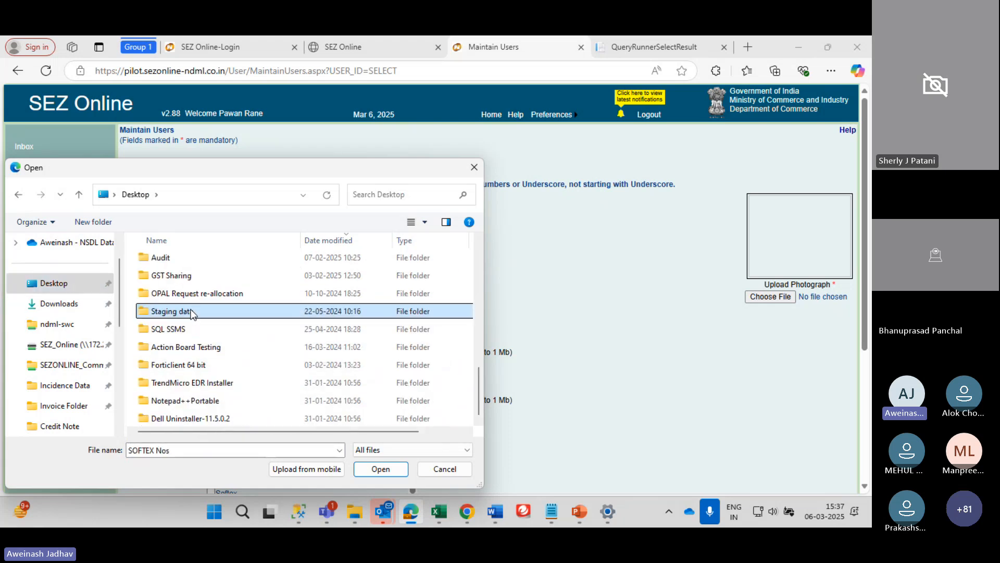
pyautogui.doubleClick(191, 311)
pyautogui.click(291, 280)
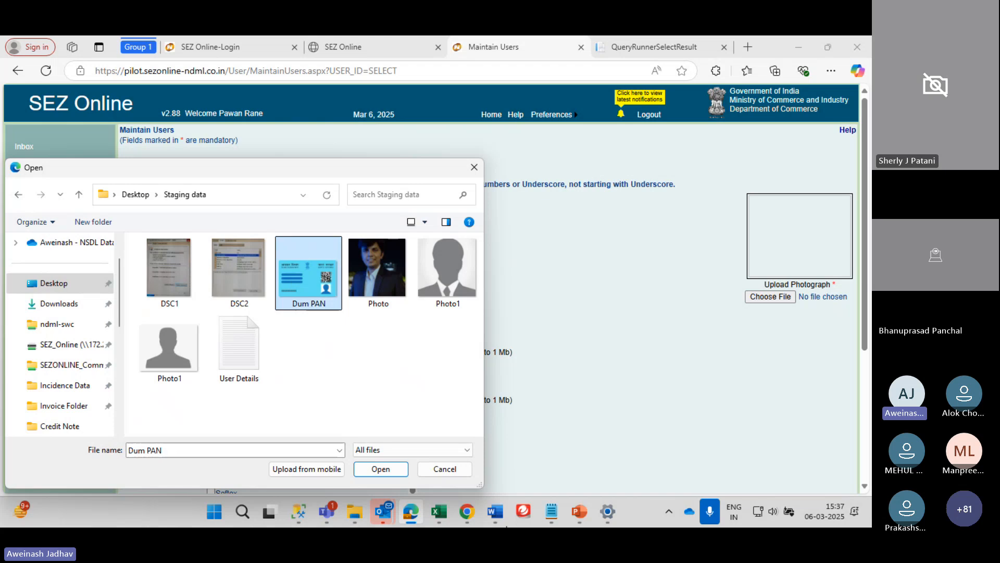
pyautogui.click(380, 469)
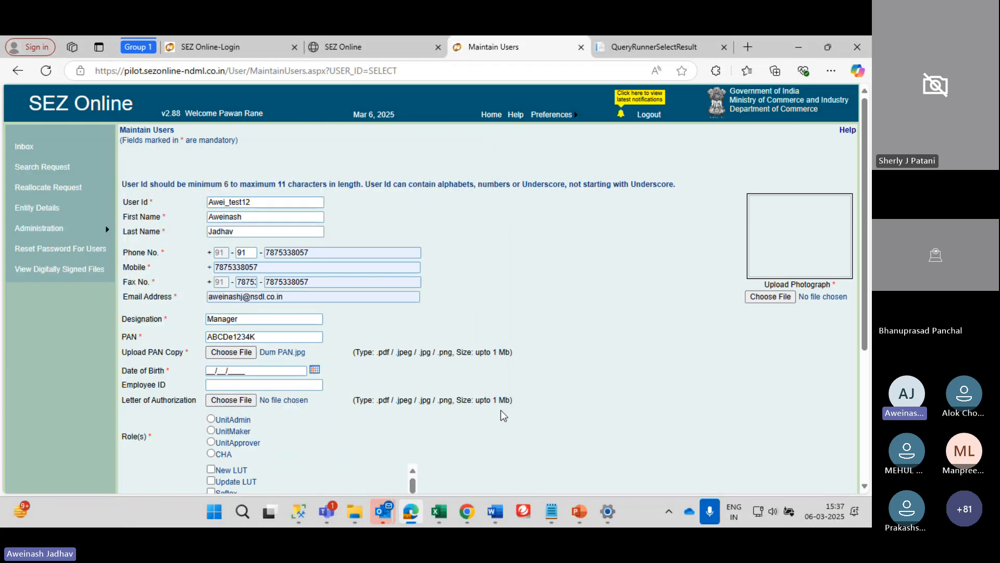
# Upload Photo1 as the user's photograph
pyautogui.click(770, 296)
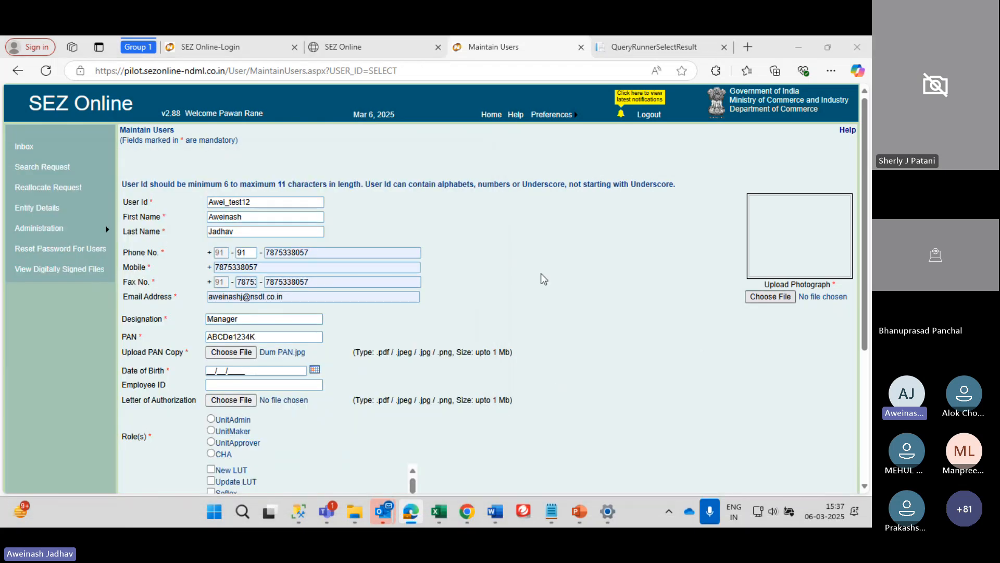
pyautogui.click(440, 276)
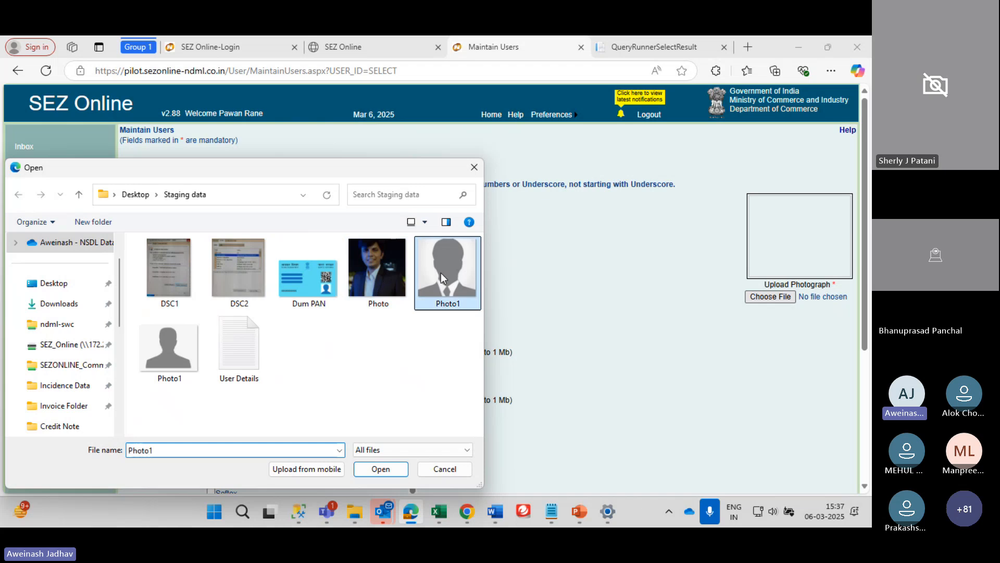
pyautogui.click(376, 467)
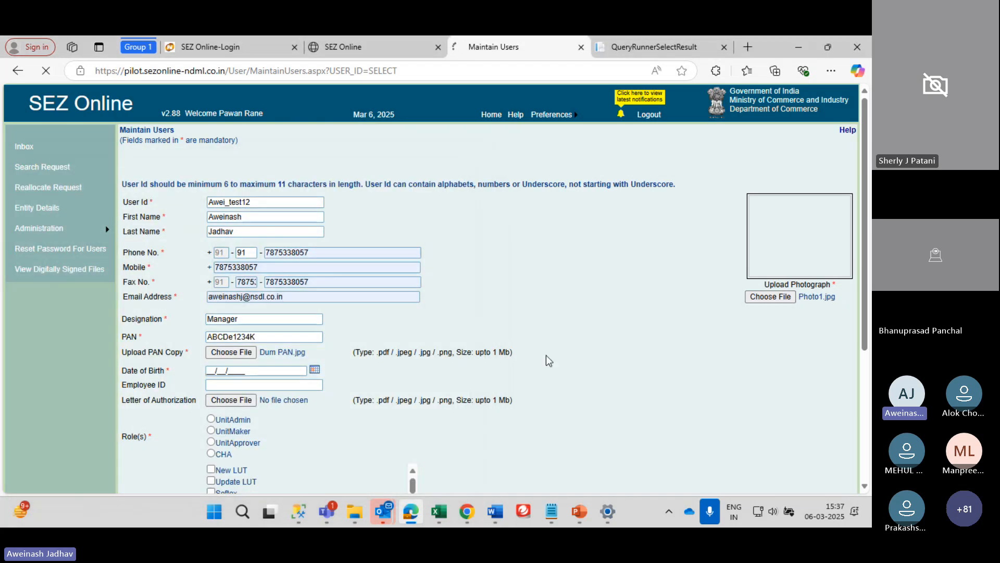
pyautogui.scroll(-2, 571, 301)
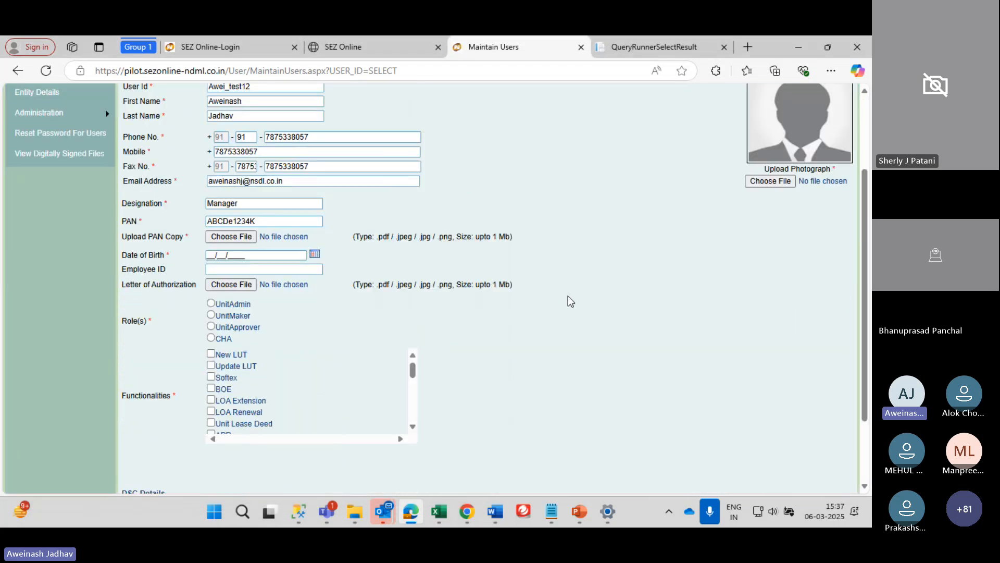
# Pick 09/06/1991 as the date of birth in the calendar
pyautogui.click(315, 254)
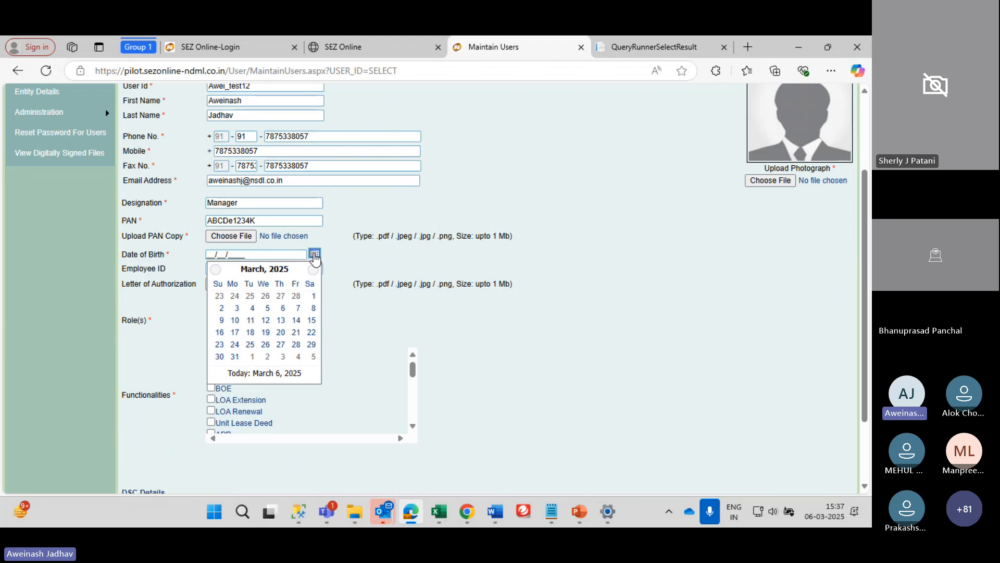
pyautogui.click(265, 269)
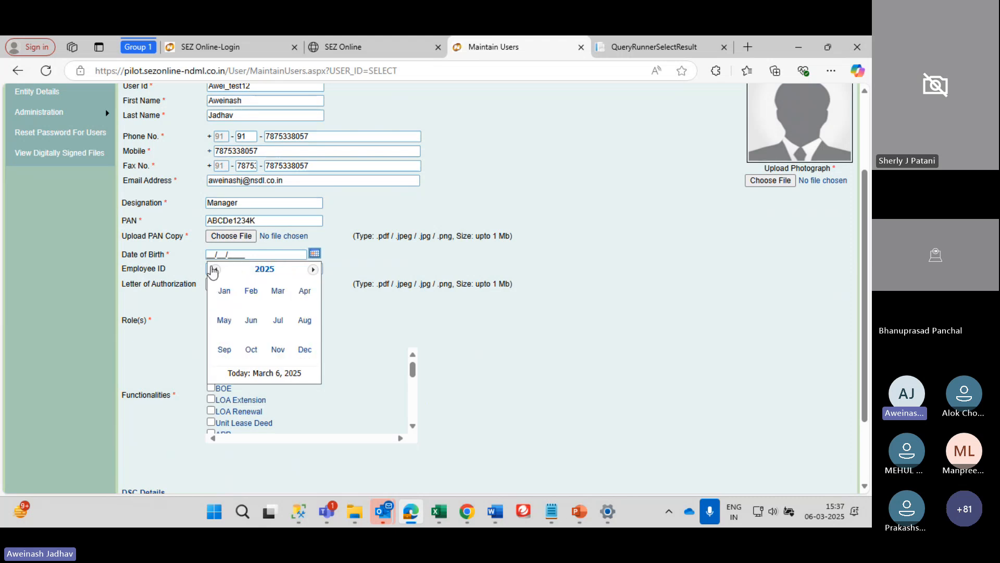
pyautogui.click(266, 269)
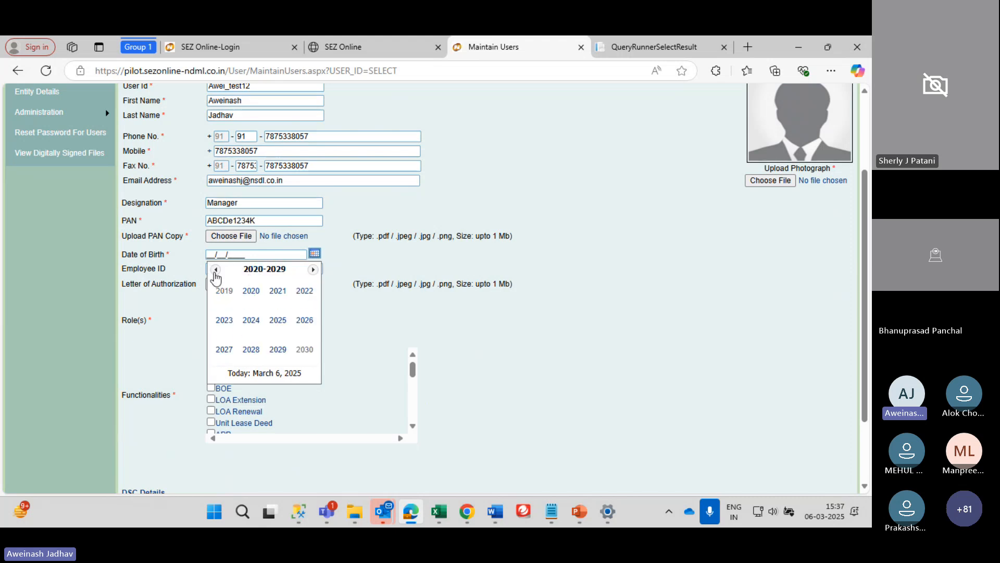
pyautogui.click(216, 270)
pyautogui.click(215, 271)
pyautogui.click(215, 270)
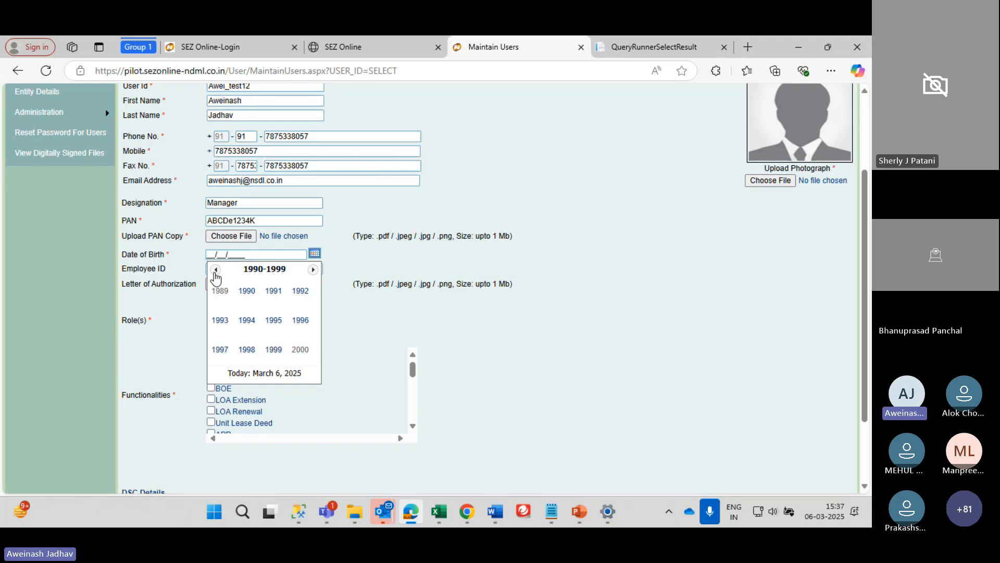
pyautogui.click(275, 300)
pyautogui.click(251, 320)
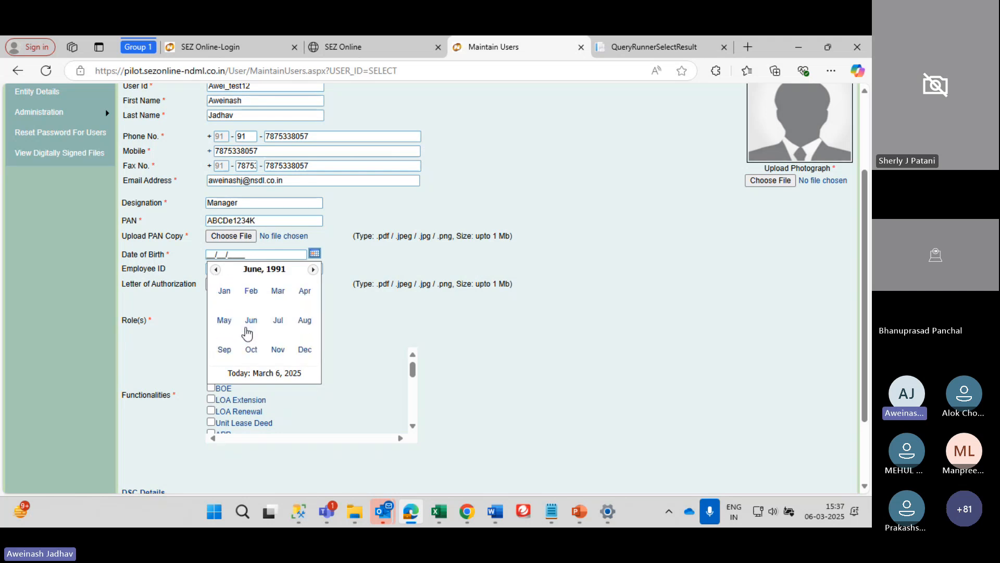
pyautogui.click(216, 324)
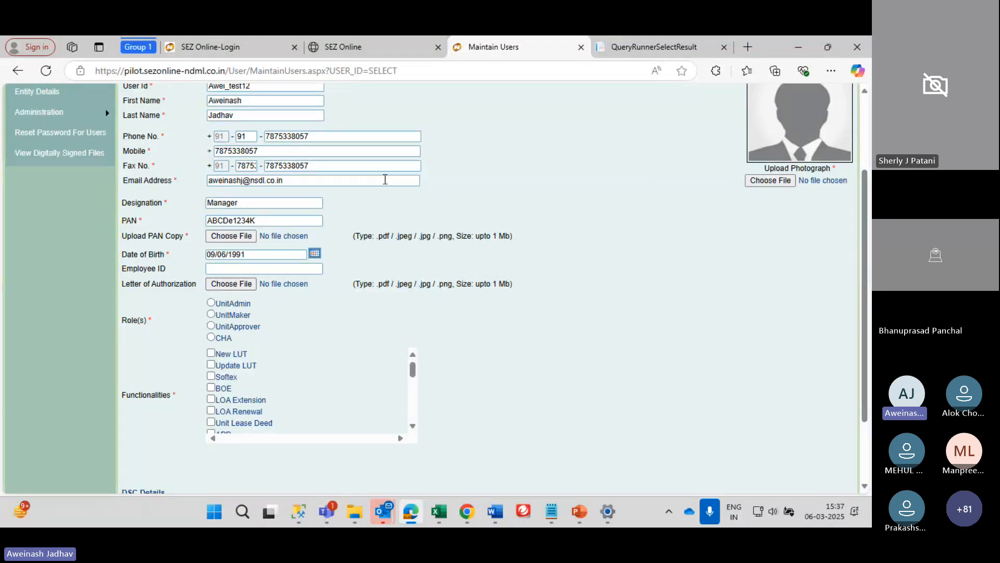
pyautogui.scroll(2, 308, 251)
pyautogui.scroll(-3, 307, 252)
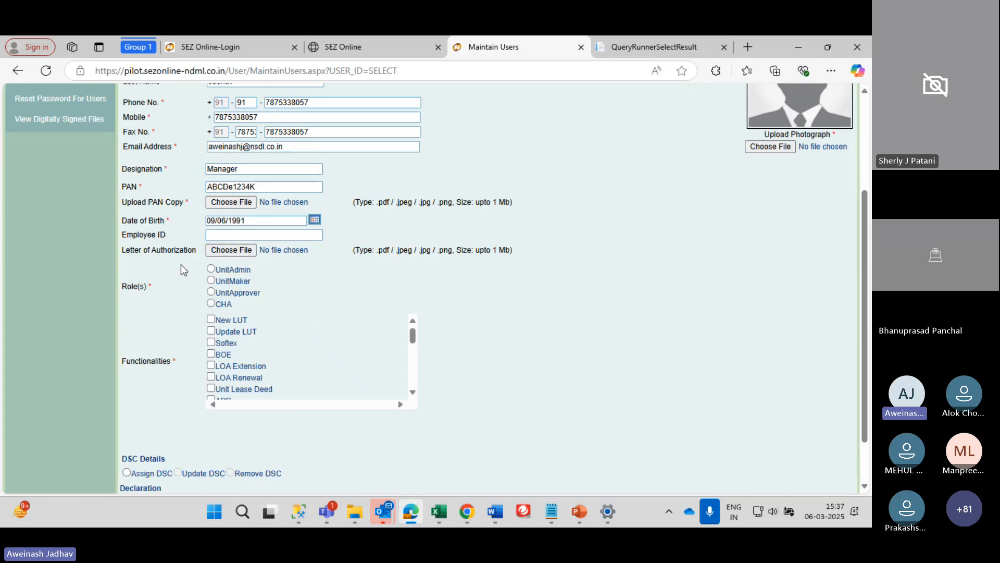
# Enter A123 as the Employee ID
pyautogui.click(217, 237)
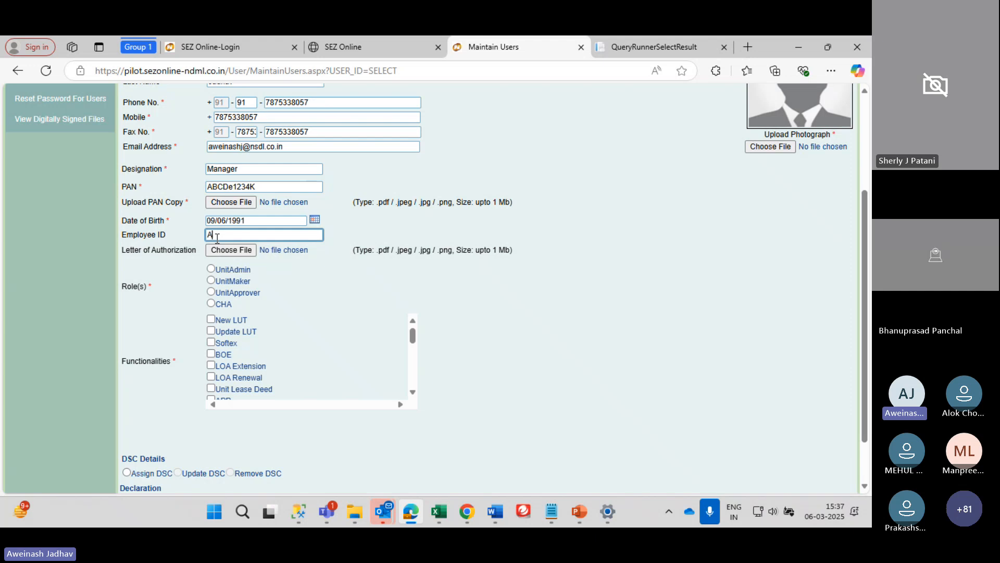
pyautogui.write('A123')
pyautogui.moveTo(229, 293); pyautogui.dragTo(231, 270)
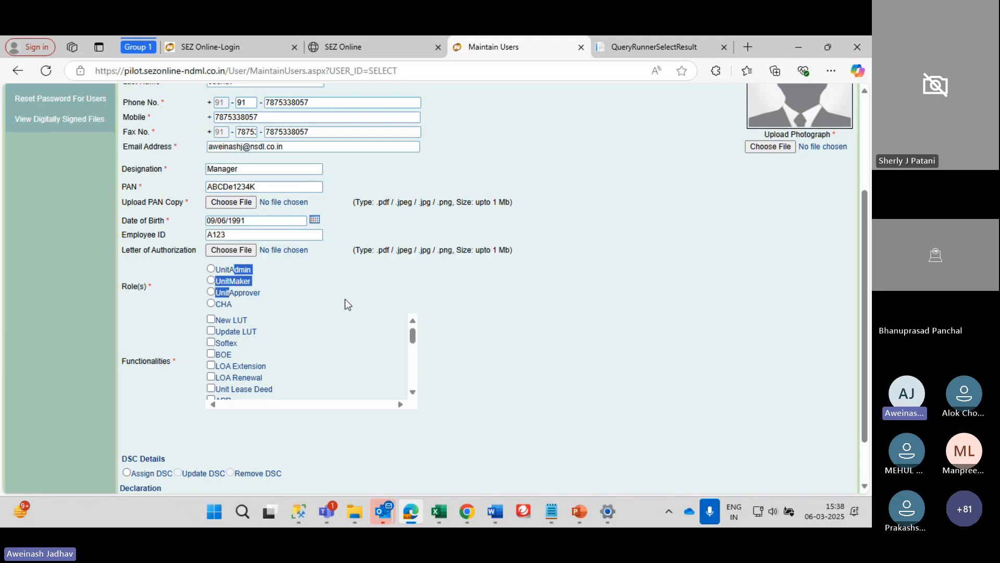
pyautogui.click(344, 298)
# Select the UnitMaker role and grant New LUT, Update LUT, Softex, BOE and LOA Extension
pyautogui.click(301, 273)
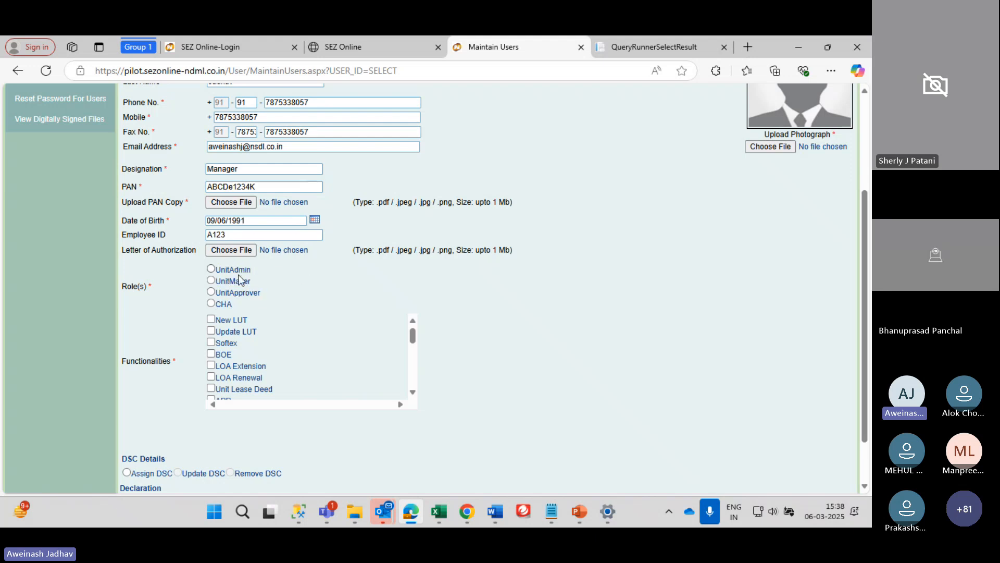
pyautogui.click(212, 281)
pyautogui.click(211, 318)
pyautogui.click(212, 331)
pyautogui.click(212, 342)
pyautogui.click(212, 354)
pyautogui.click(211, 366)
# Grant LOA Renewal, Unit Lease Deed, APR, Shipping Bill and DTA Sale
pyautogui.scroll(-3, 212, 370)
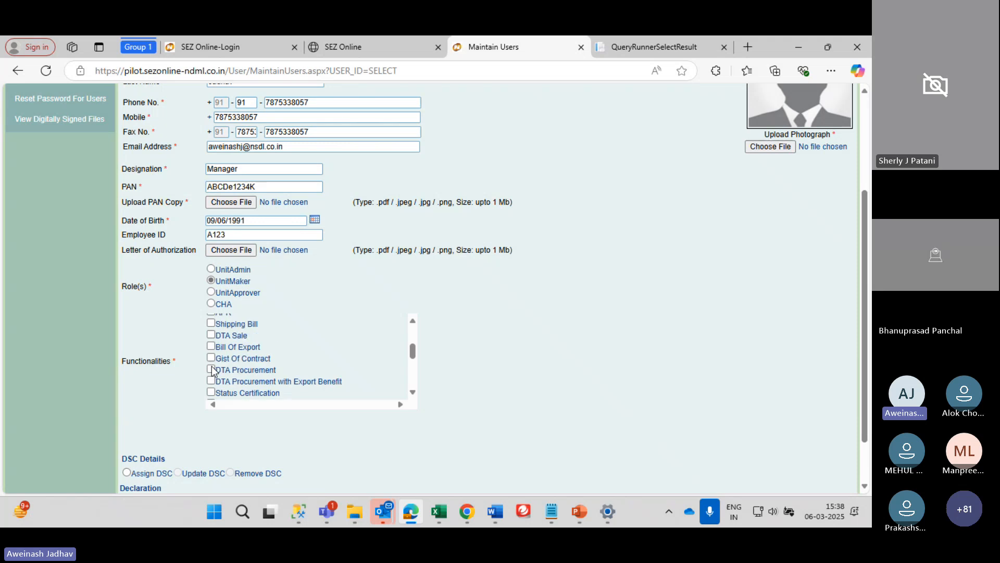
pyautogui.scroll(3, 212, 370)
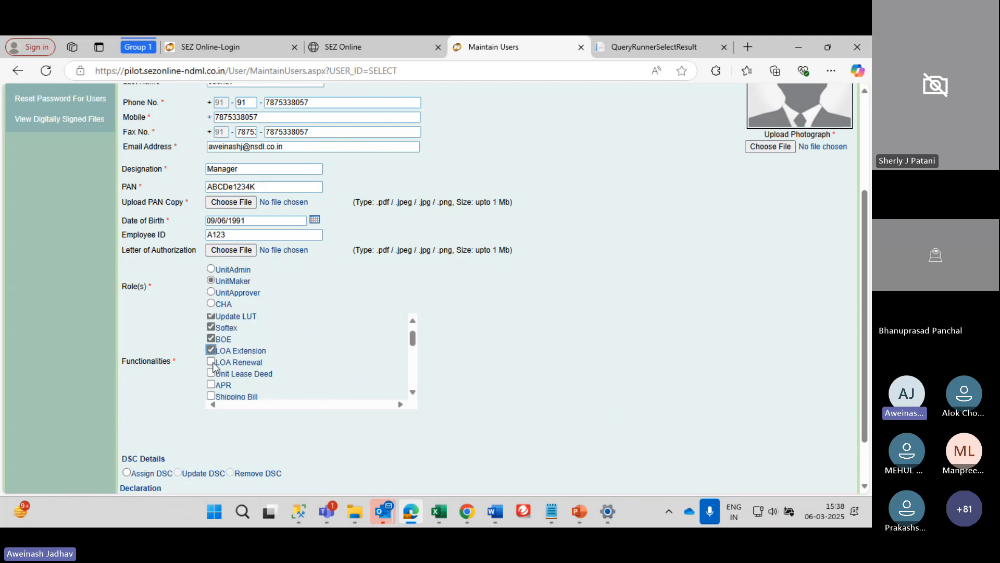
pyautogui.click(211, 362)
pyautogui.click(211, 373)
pyautogui.scroll(-2, 212, 383)
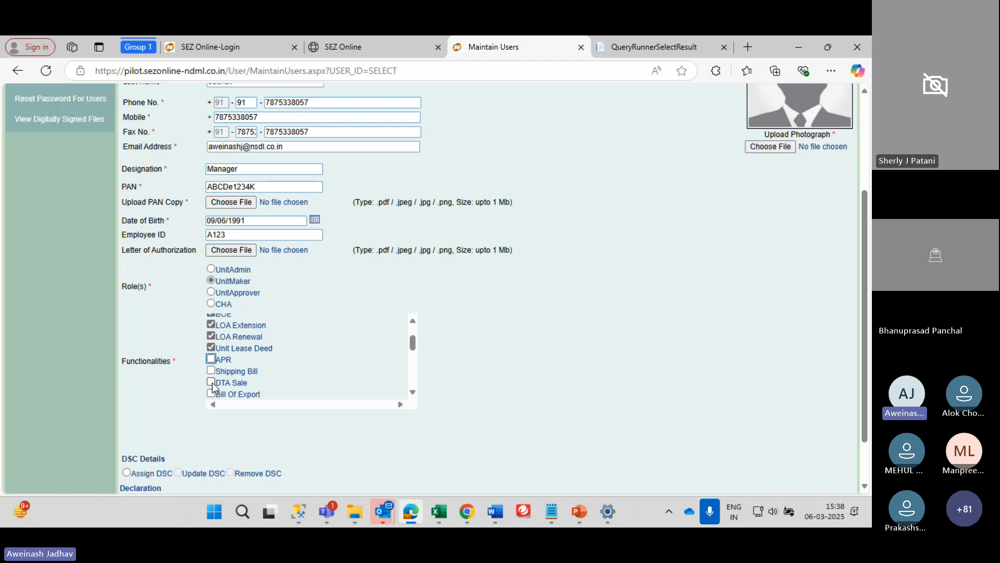
pyautogui.click(211, 360)
pyautogui.click(211, 359)
pyautogui.click(211, 371)
pyautogui.click(211, 383)
# Grant Gist Of Contract, DTA Procurement (with Export Benefit), Status Certification, Debonding and Zone to Zone Transfer
pyautogui.scroll(-3, 212, 393)
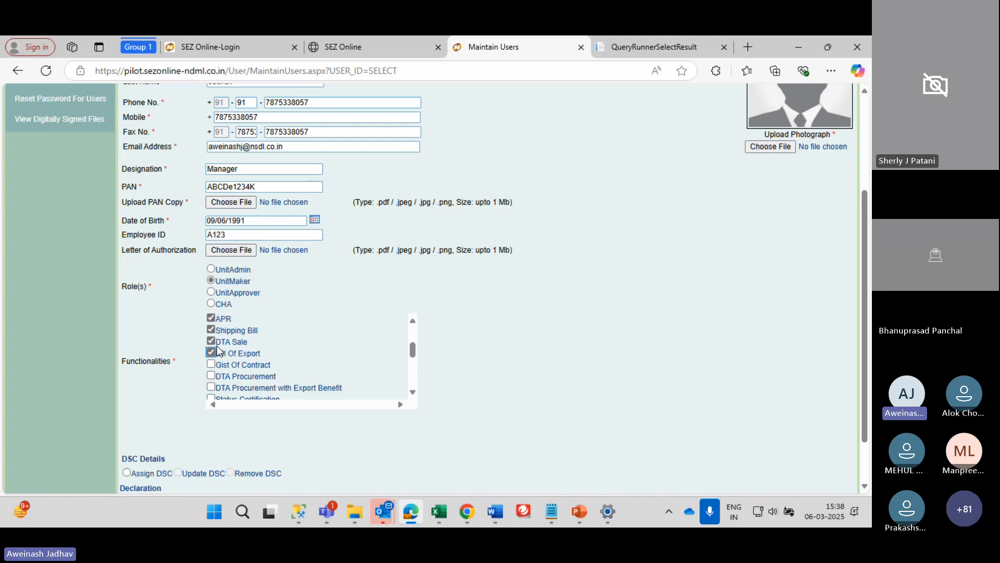
pyautogui.click(211, 364)
pyautogui.click(211, 376)
pyautogui.click(211, 387)
pyautogui.scroll(-2, 211, 387)
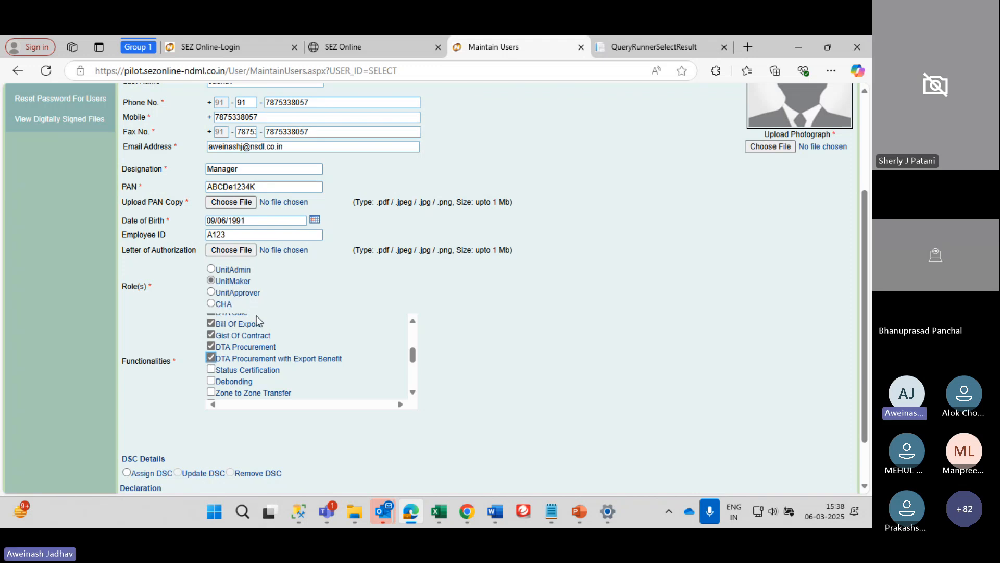
pyautogui.click(212, 369)
pyautogui.click(211, 381)
pyautogui.click(211, 393)
pyautogui.scroll(-1, 216, 392)
pyautogui.scroll(-1, 214, 392)
# Tick Intra SEZ Transfer, Free Form, Temporary Removal, Sub Contracting, Advance Duty Deposit and DTA Services Procurement Form
pyautogui.click(211, 325)
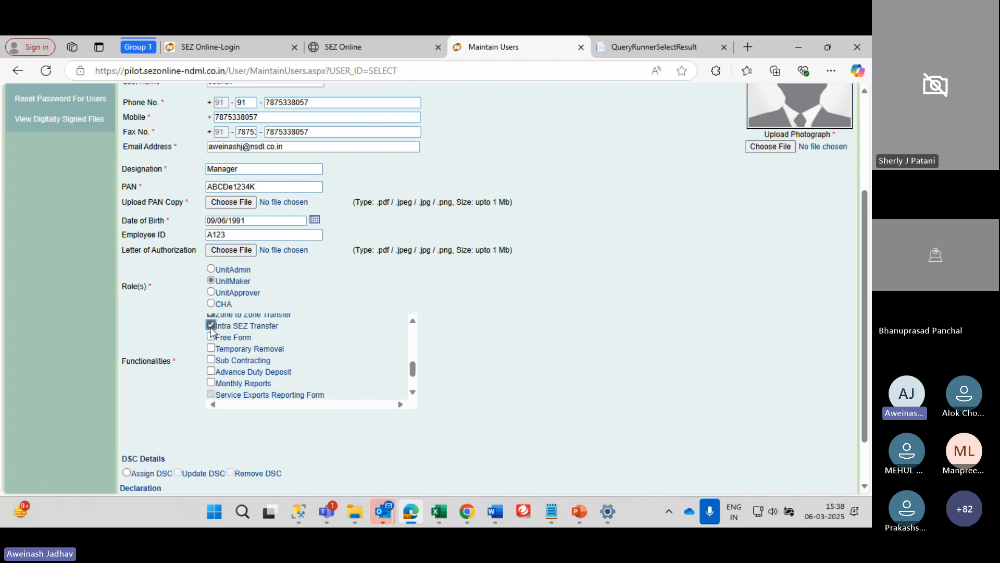
pyautogui.click(211, 336)
pyautogui.click(211, 348)
pyautogui.click(211, 360)
pyautogui.click(211, 371)
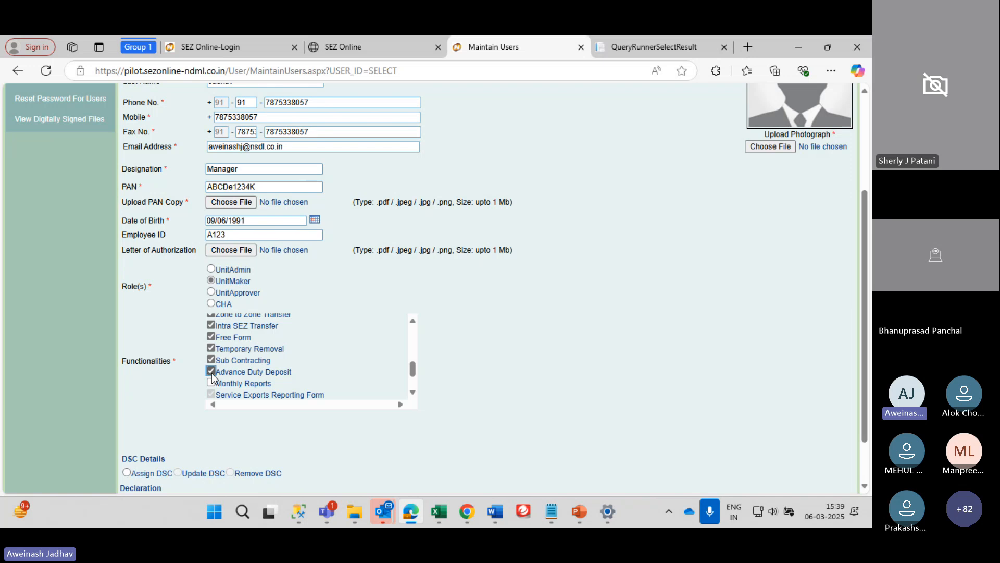
pyautogui.scroll(-2, 211, 384)
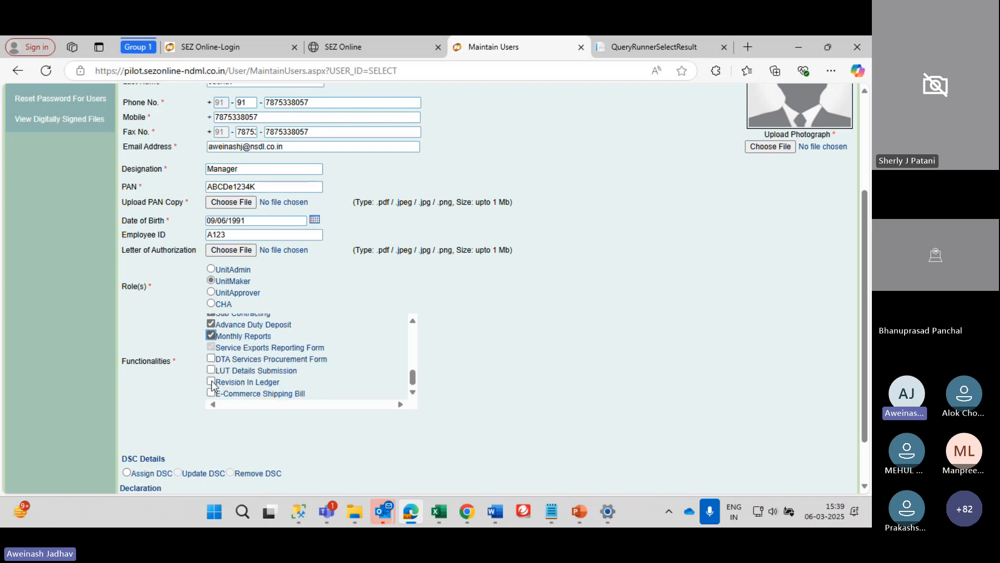
pyautogui.click(211, 359)
# Tick LUT Details Submission, Revision In Ledger and E-Commerce Shipping Bill
pyautogui.moveTo(325, 348); pyautogui.dragTo(208, 347)
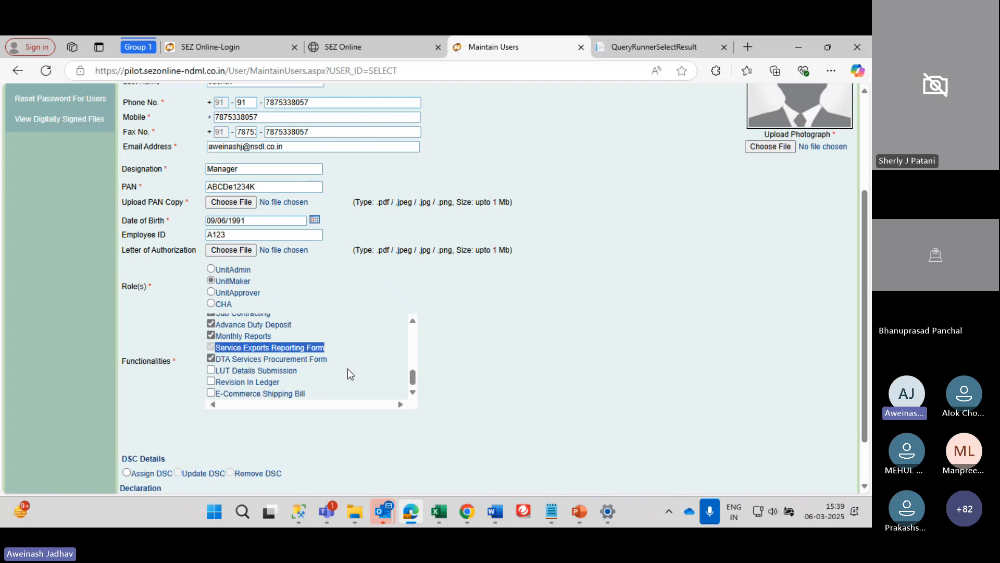
pyautogui.click(316, 351)
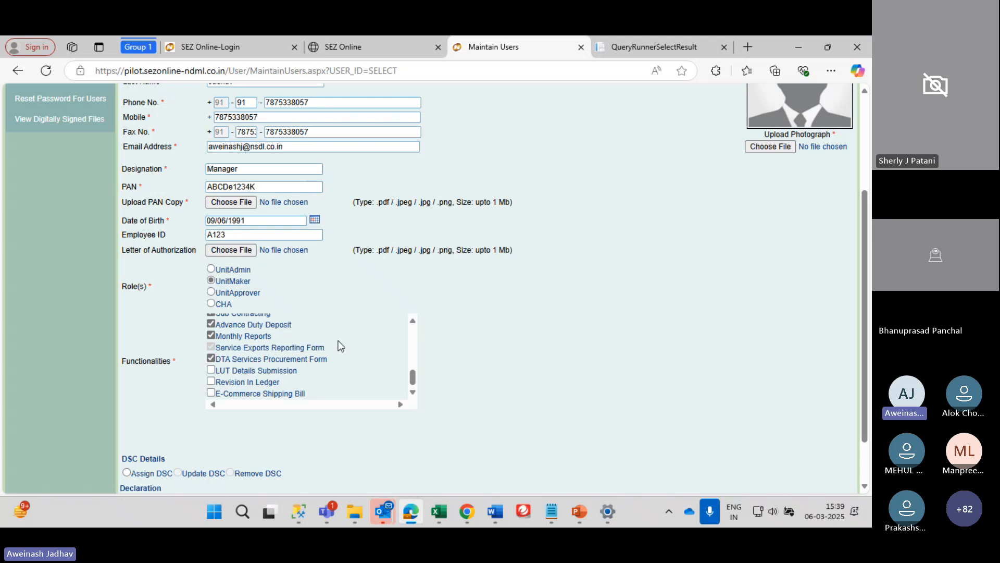
pyautogui.moveTo(325, 349); pyautogui.dragTo(220, 347)
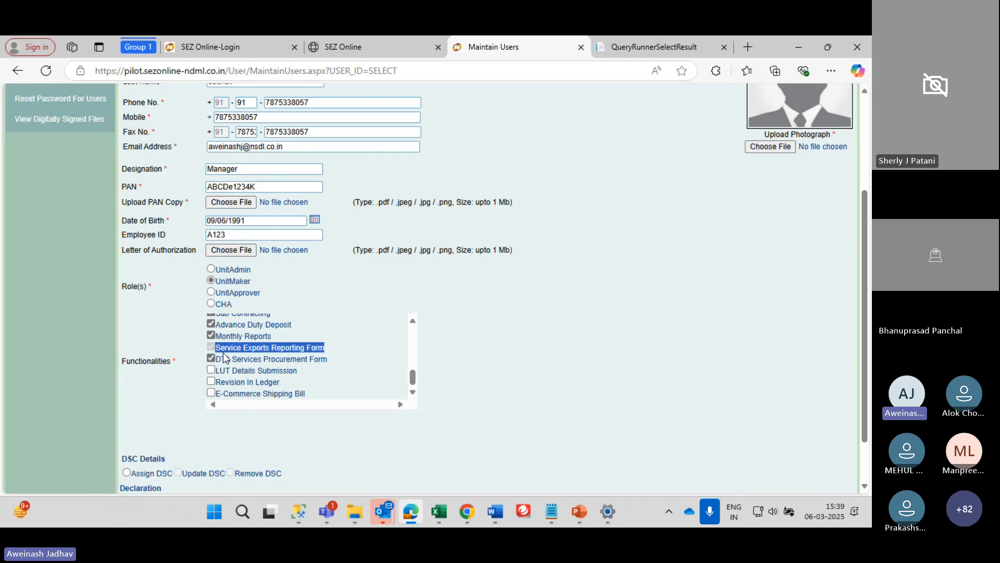
pyautogui.click(211, 369)
pyautogui.click(211, 381)
pyautogui.scroll(-2, 215, 386)
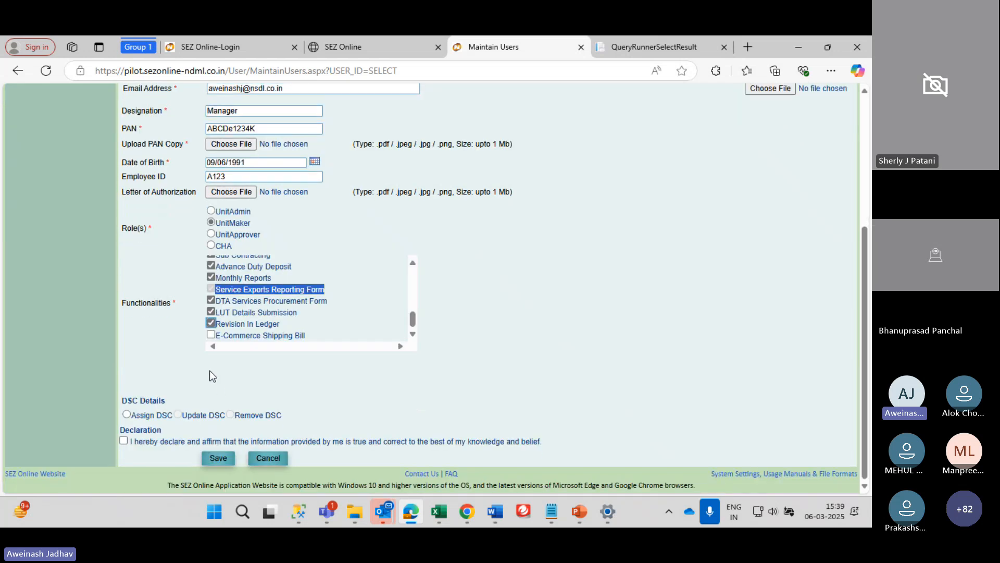
pyautogui.click(216, 335)
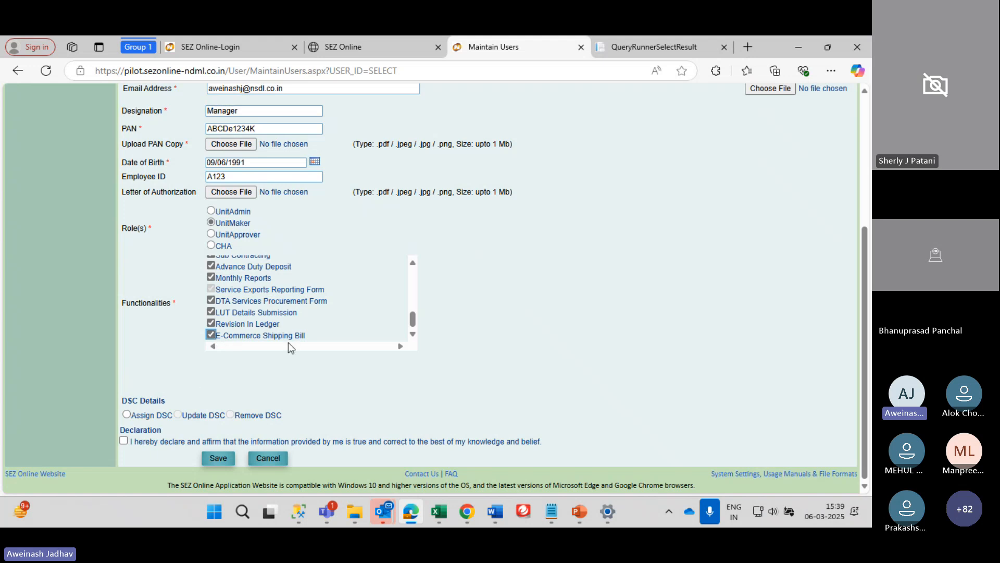
pyautogui.scroll(1, 289, 342)
pyautogui.scroll(-1, 289, 342)
pyautogui.scroll(2, 349, 290)
pyautogui.scroll(-1, 350, 290)
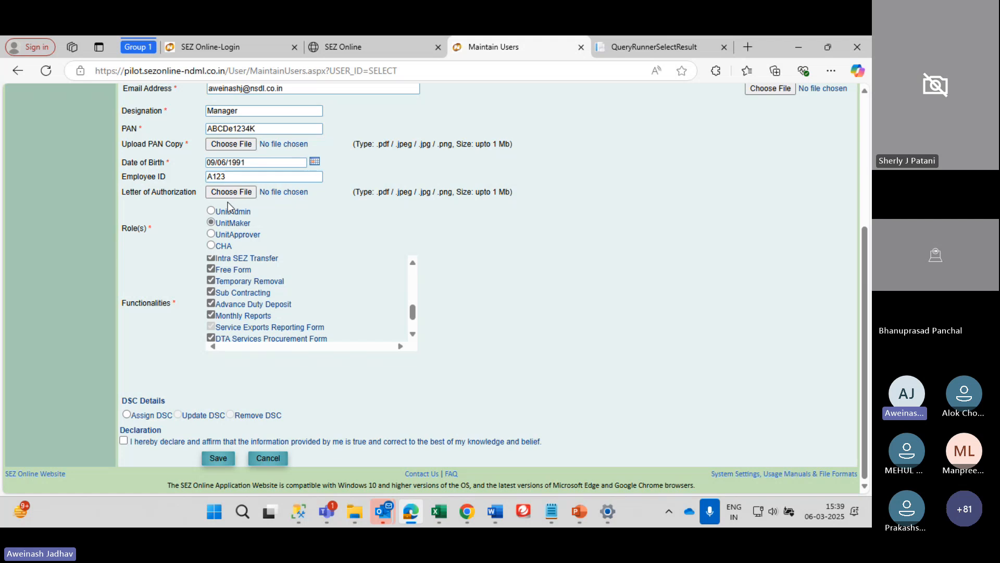
pyautogui.scroll(-1, 164, 358)
pyautogui.scroll(1, 130, 323)
# Attach Dum PAN.jpg from Staging data as the PAN copy
pyautogui.scroll(5, 349, 369)
pyautogui.scroll(-2, 357, 358)
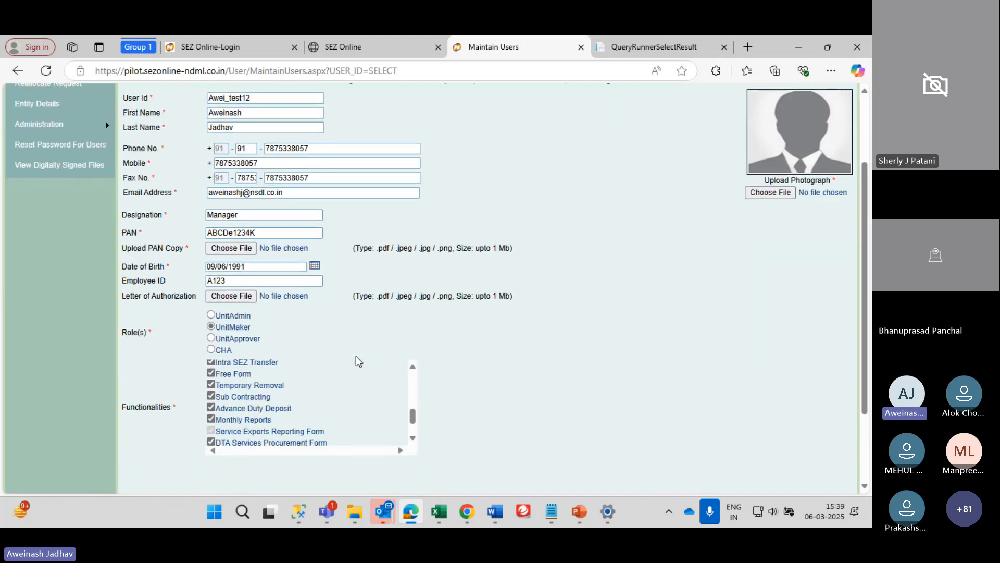
pyautogui.scroll(2, 358, 361)
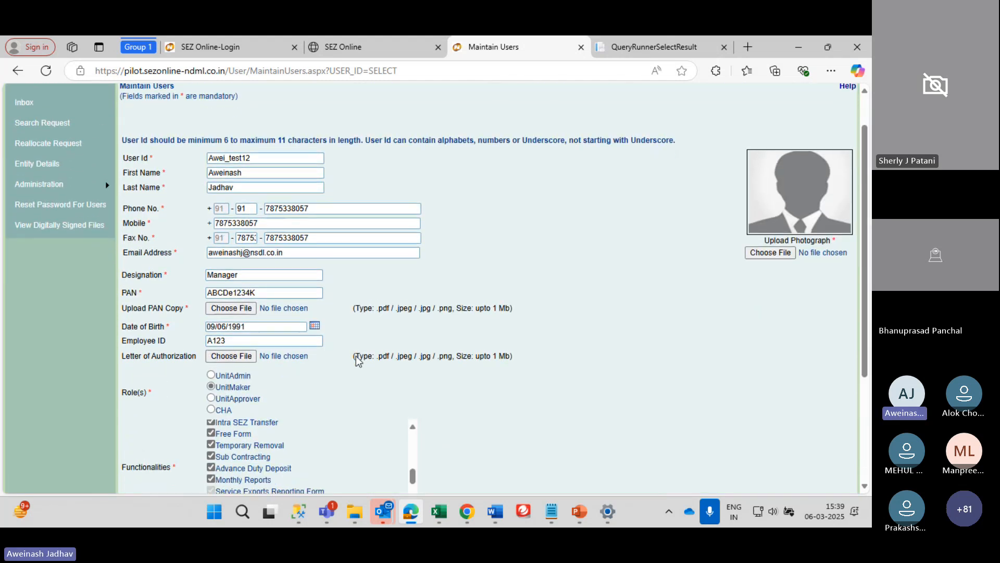
pyautogui.scroll(-1, 358, 361)
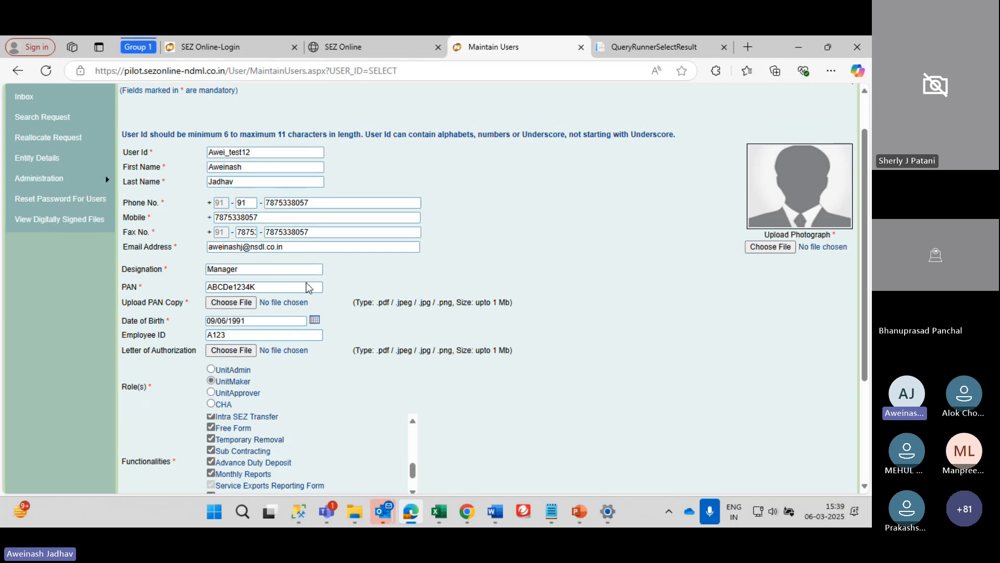
pyautogui.click(237, 321)
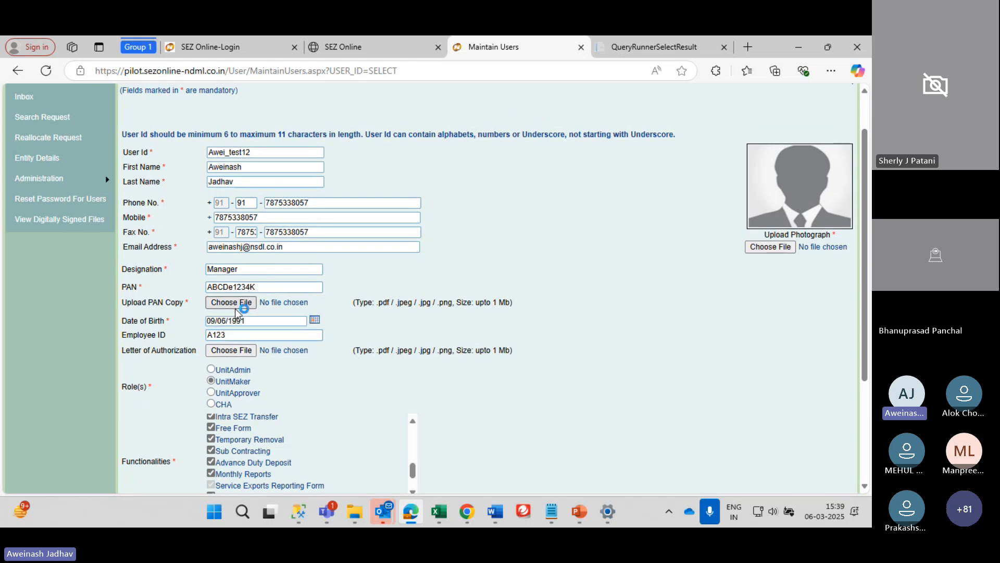
pyautogui.click(263, 302)
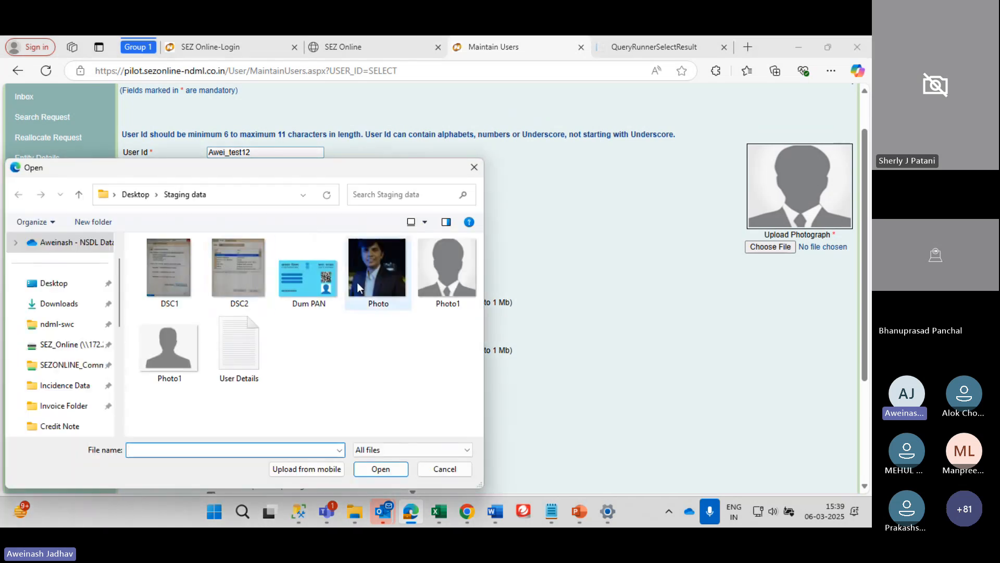
pyautogui.click(308, 283)
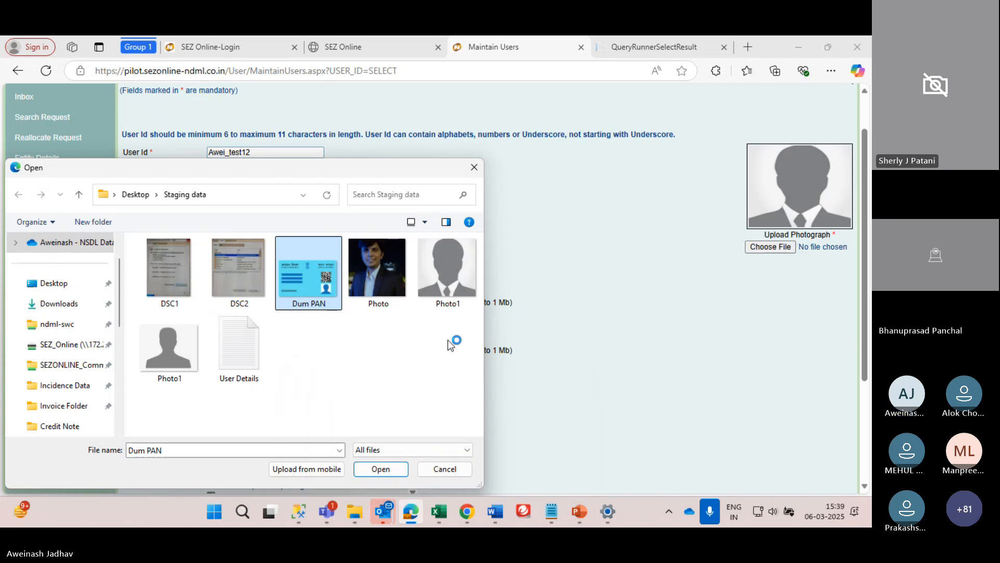
pyautogui.click(376, 472)
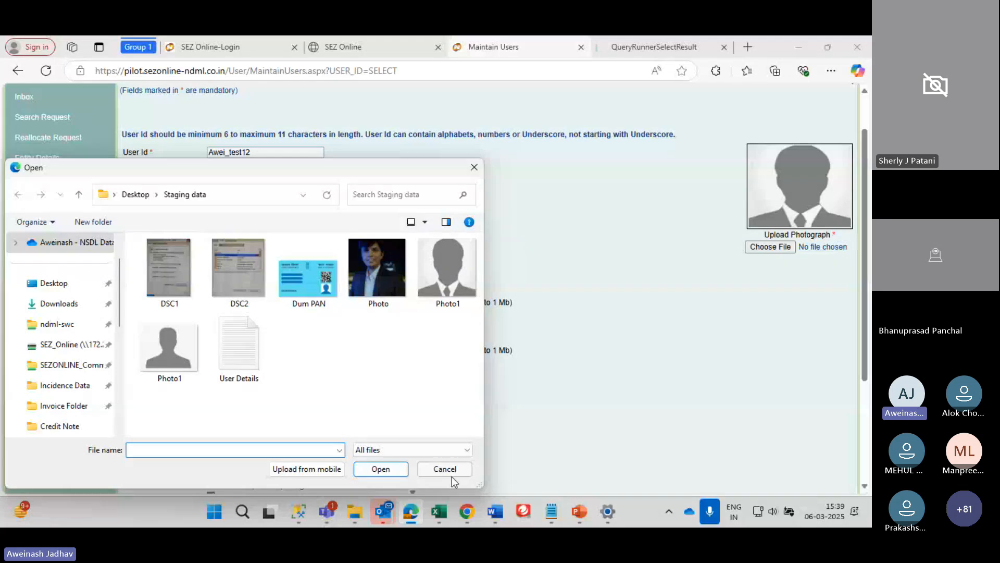
pyautogui.click(451, 472)
pyautogui.scroll(-1, 436, 392)
pyautogui.scroll(-3, 436, 395)
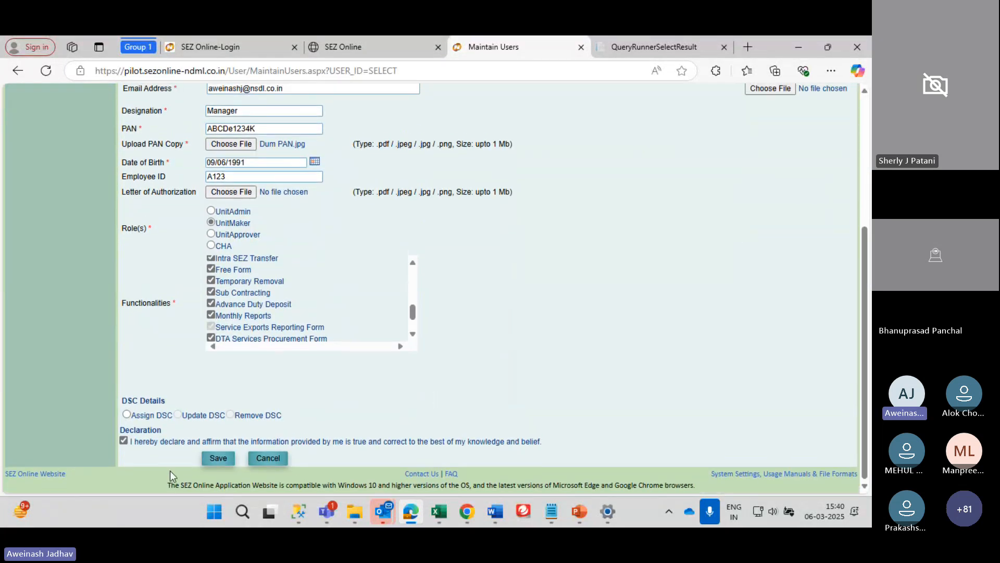
# Save the new UnitMaker user, then go to Administration > Maintain Unit Users
pyautogui.click(221, 457)
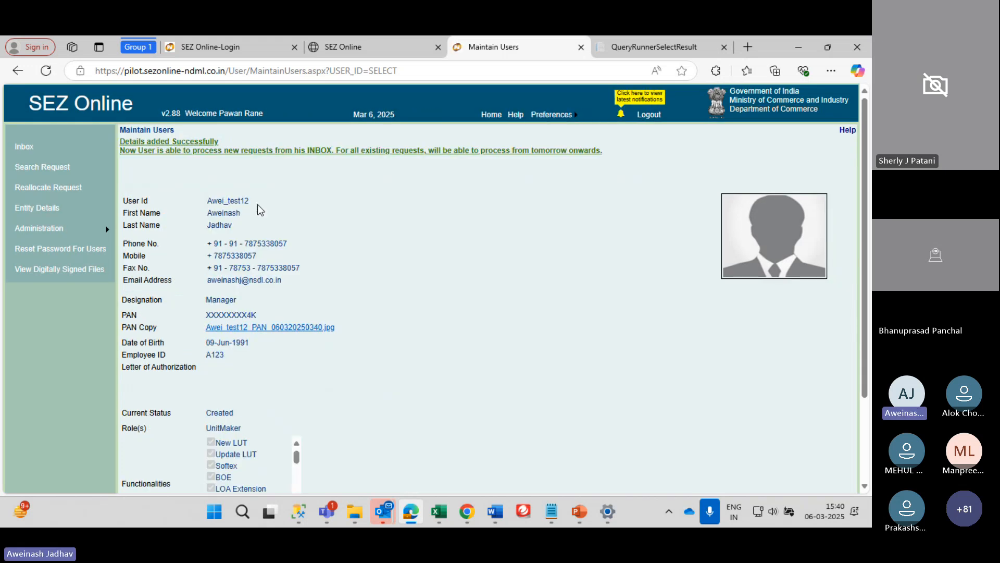
pyautogui.scroll(2, 257, 208)
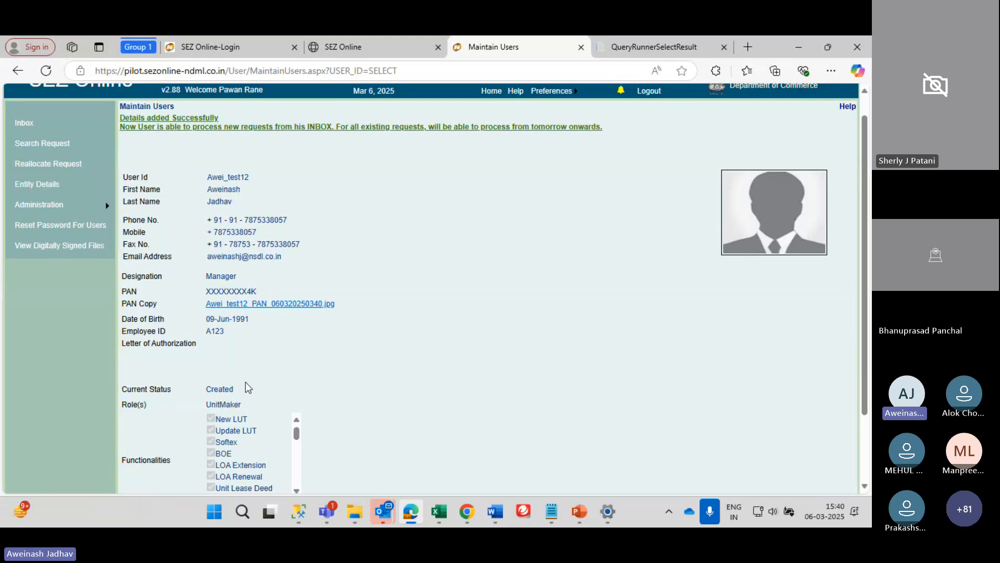
pyautogui.scroll(1, 246, 383)
pyautogui.moveTo(78, 228)
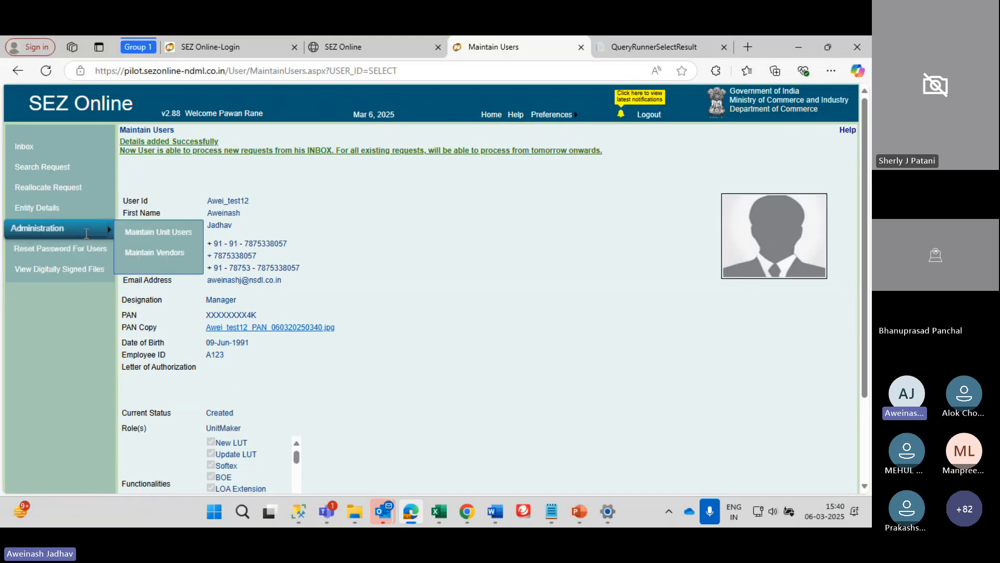
pyautogui.click(142, 235)
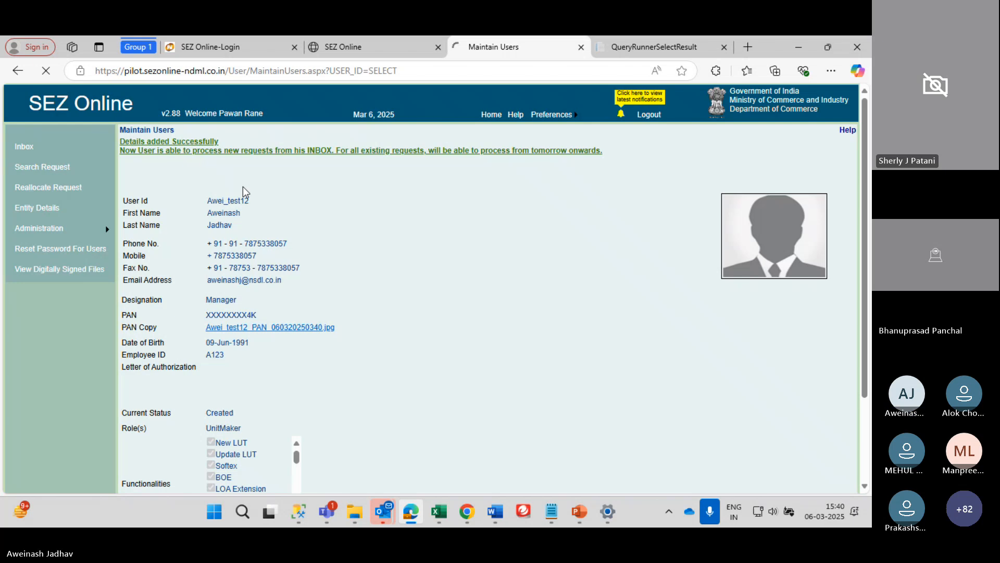
# Enter the one-time password, request a fresh one when it expires, and confirm the verification
pyautogui.click(217, 169)
pyautogui.write('123')
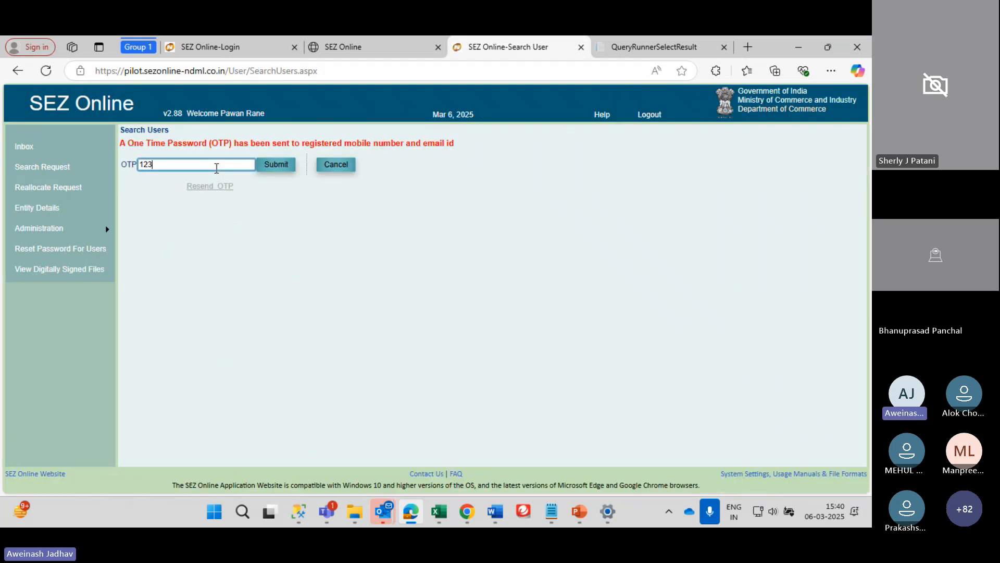
pyautogui.write('456')
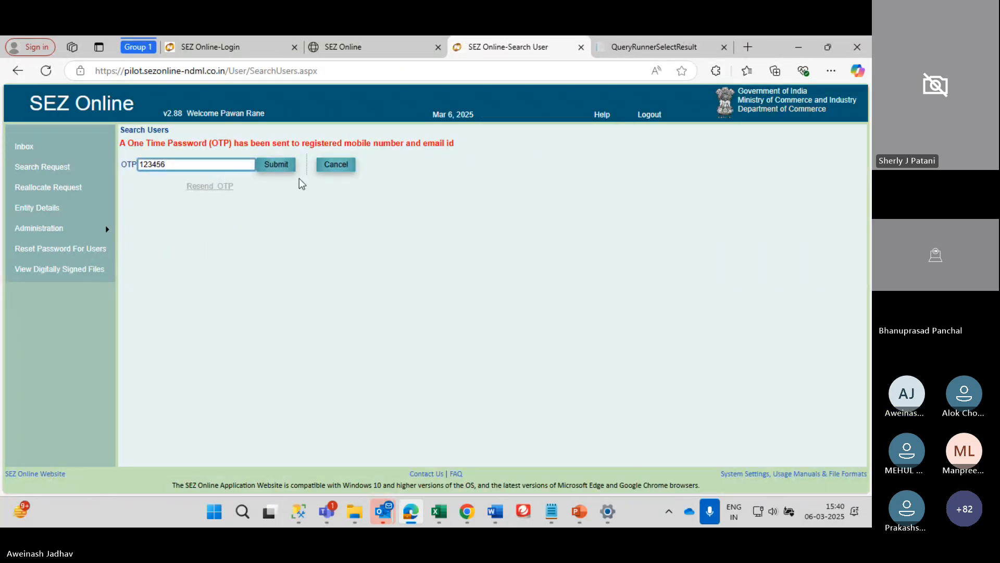
pyautogui.click(274, 166)
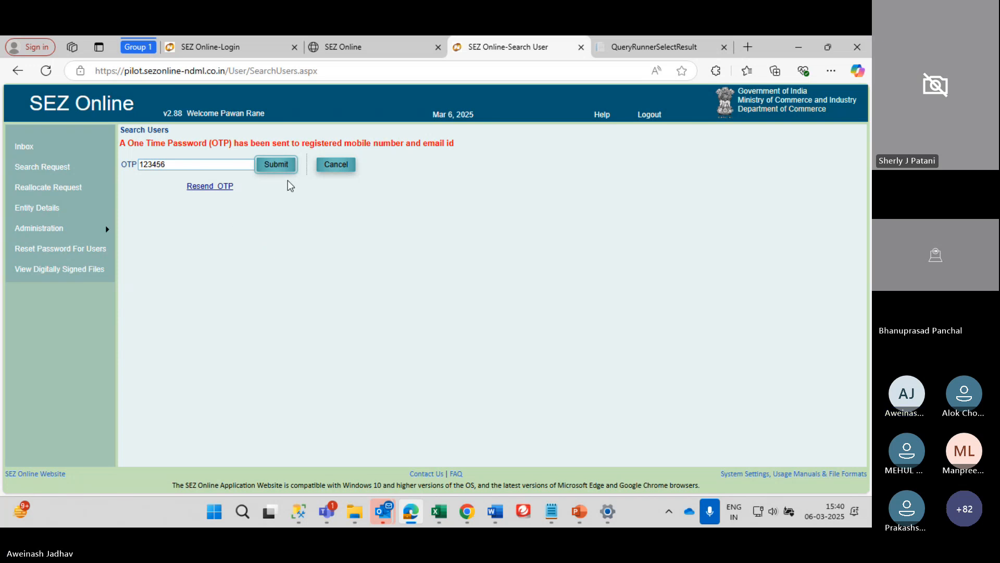
pyautogui.click(277, 167)
pyautogui.click(282, 167)
pyautogui.click(282, 168)
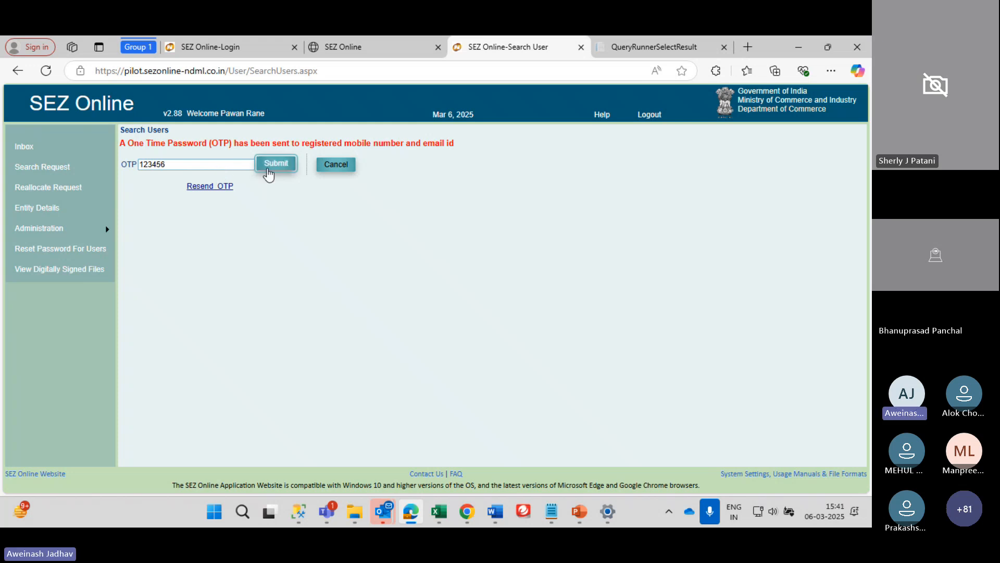
pyautogui.click(229, 187)
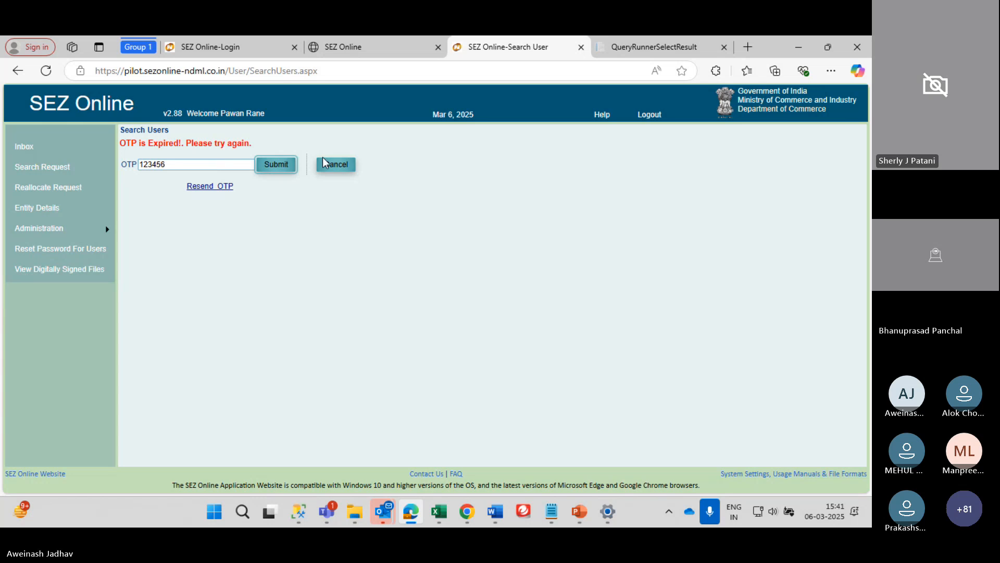
pyautogui.click(280, 167)
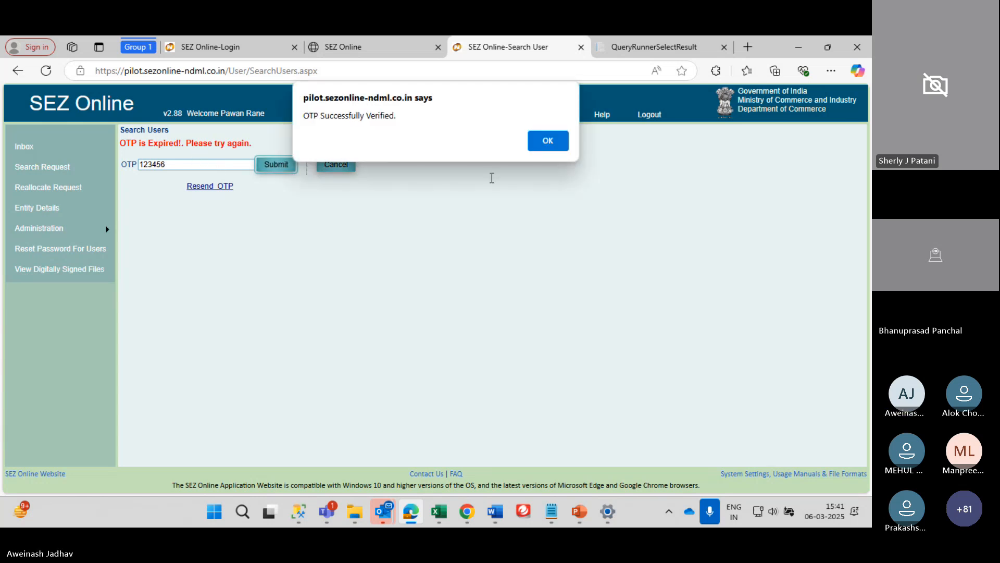
pyautogui.click(546, 142)
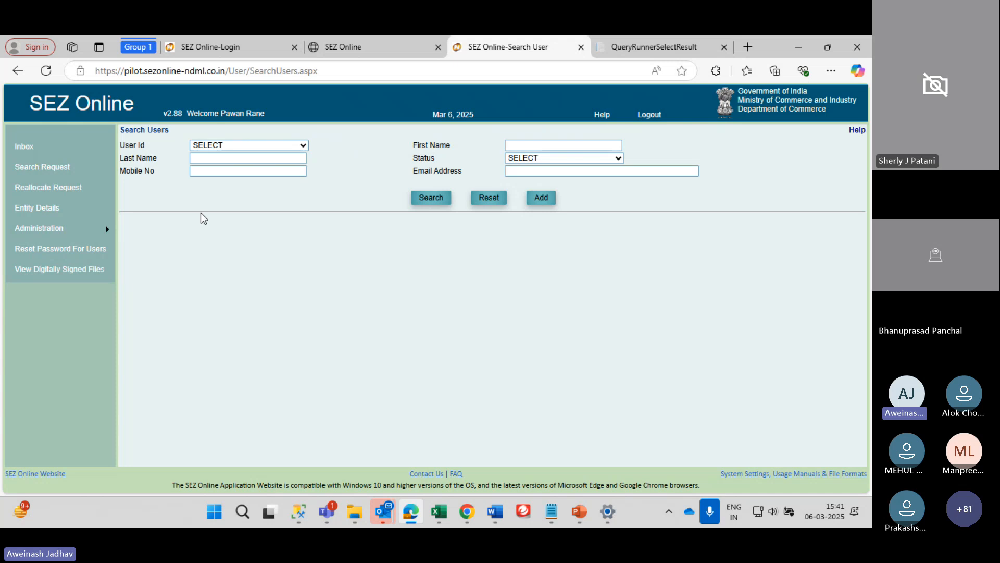
# Start a new unit user and attach Photo1 as the photograph
pyautogui.click(541, 197)
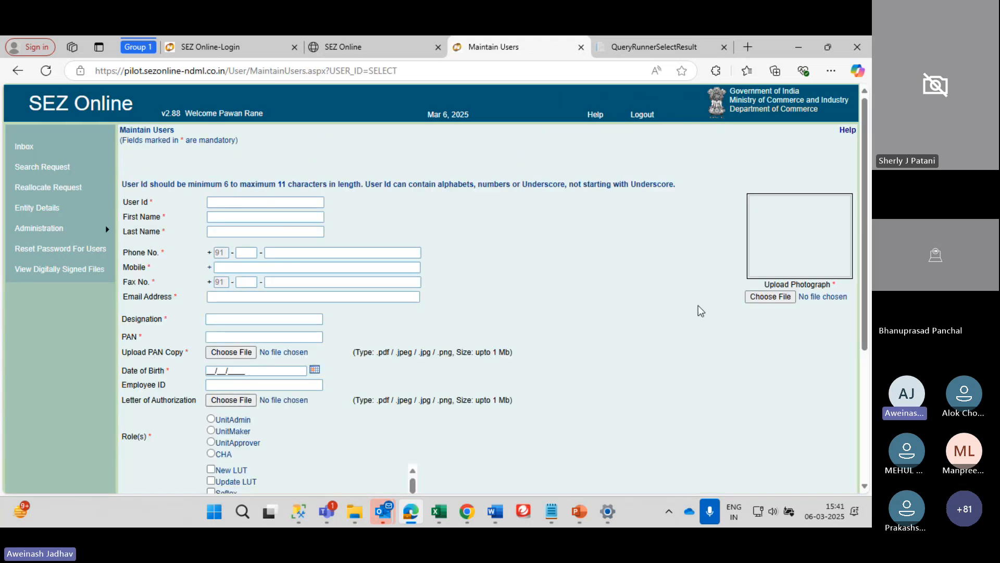
pyautogui.click(785, 295)
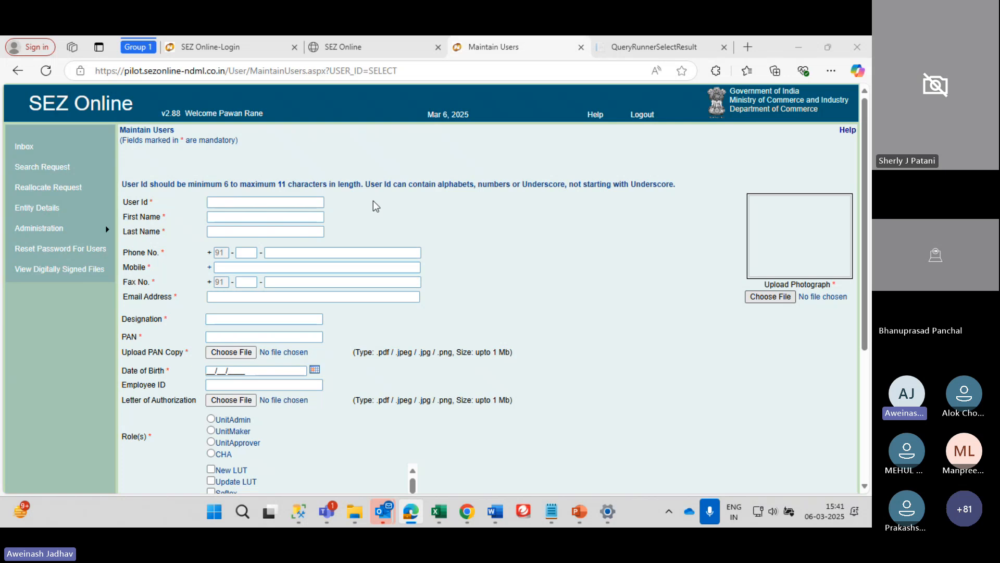
pyautogui.click(451, 263)
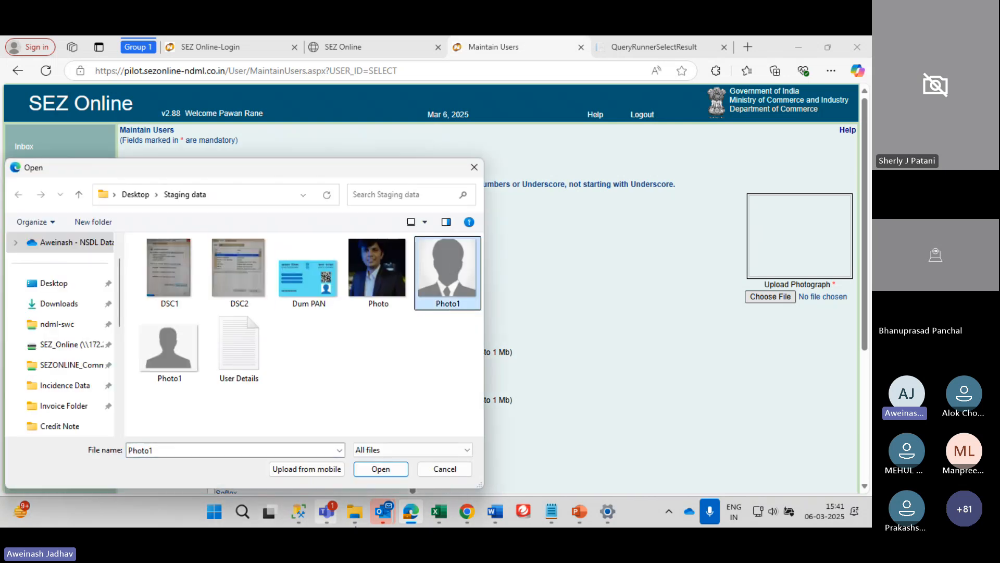
pyautogui.click(399, 468)
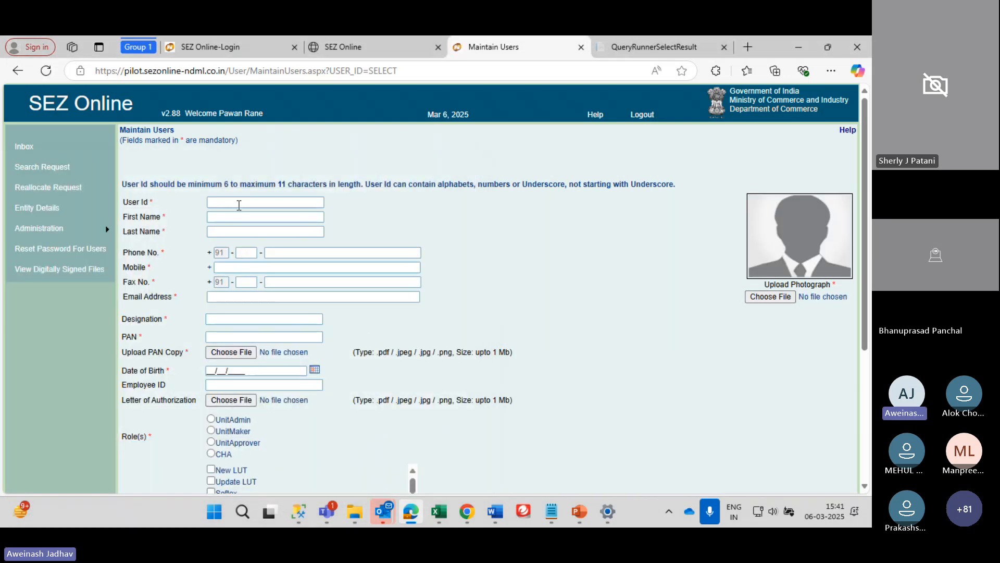
# Enter the new user's ID and first name
pyautogui.click(237, 200)
pyautogui.write('AWE')
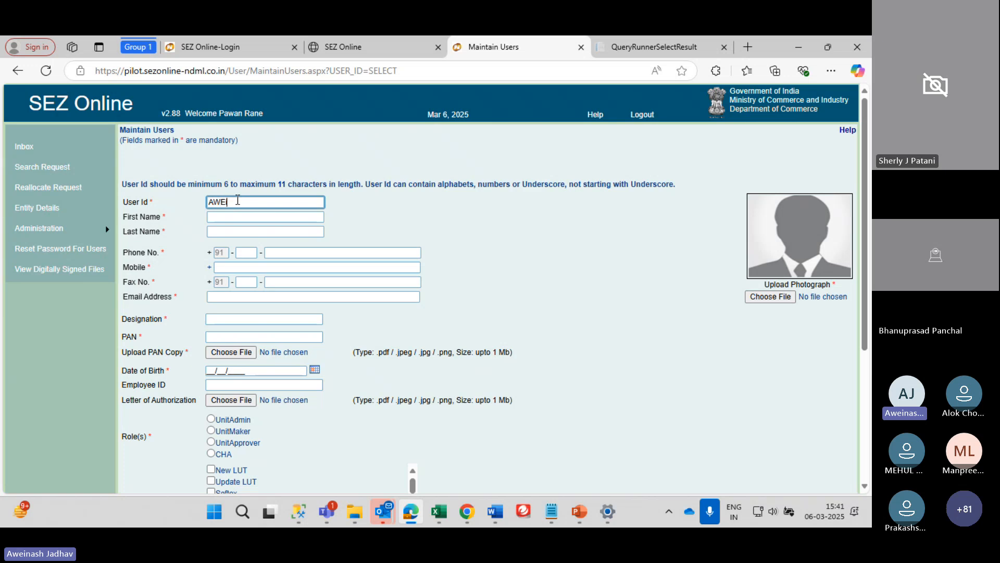
pyautogui.write('we')
pyautogui.write('i_Arrov')
pyautogui.write('_')
pyautogui.press('BackSpace')
pyautogui.press('BackSpace')
pyautogui.press('Tab')
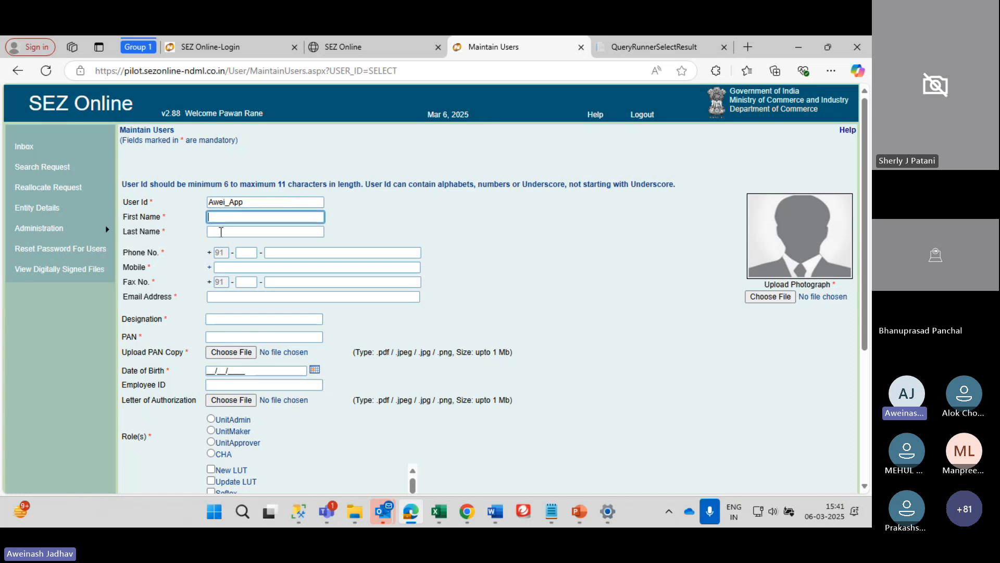
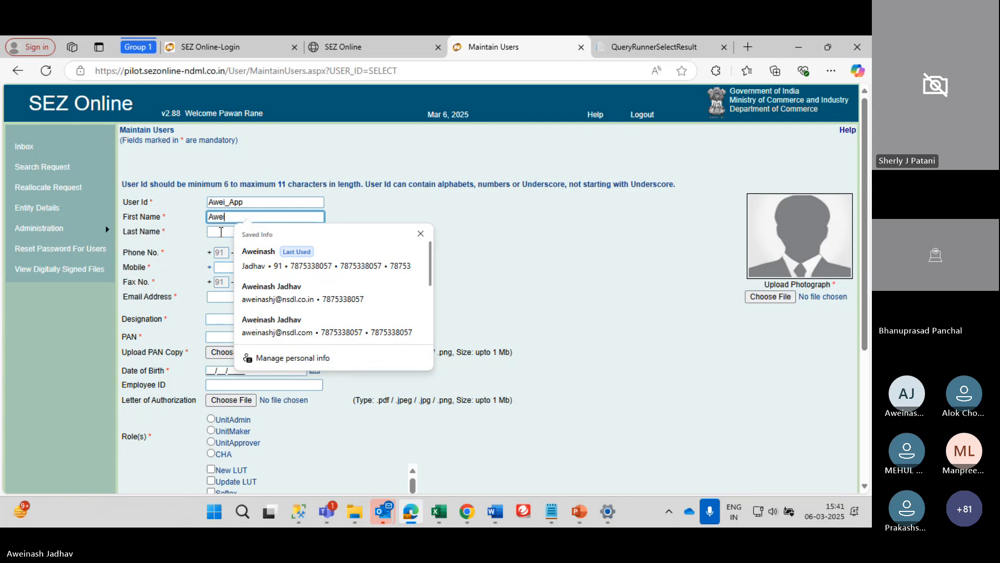
# Enter the last name and phone, then autofill fax, e-mail, Manager designation and PAN
pyautogui.click(221, 232)
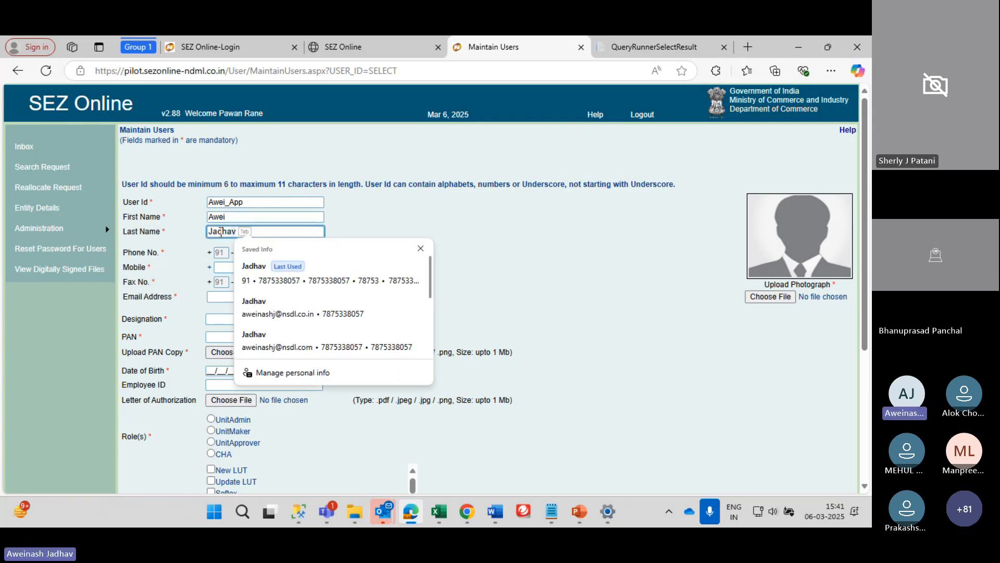
pyautogui.press('Tab')
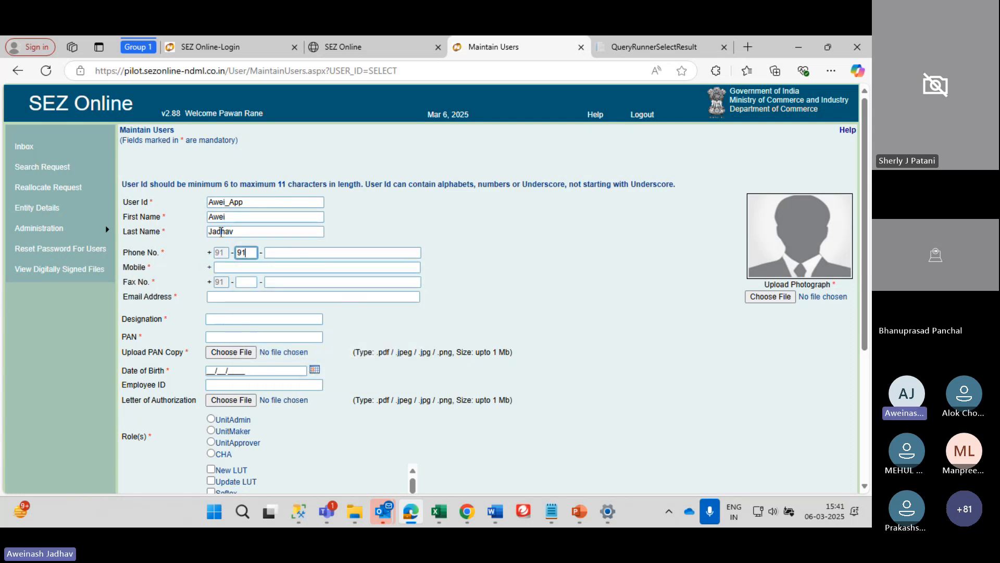
pyautogui.press('Tab')
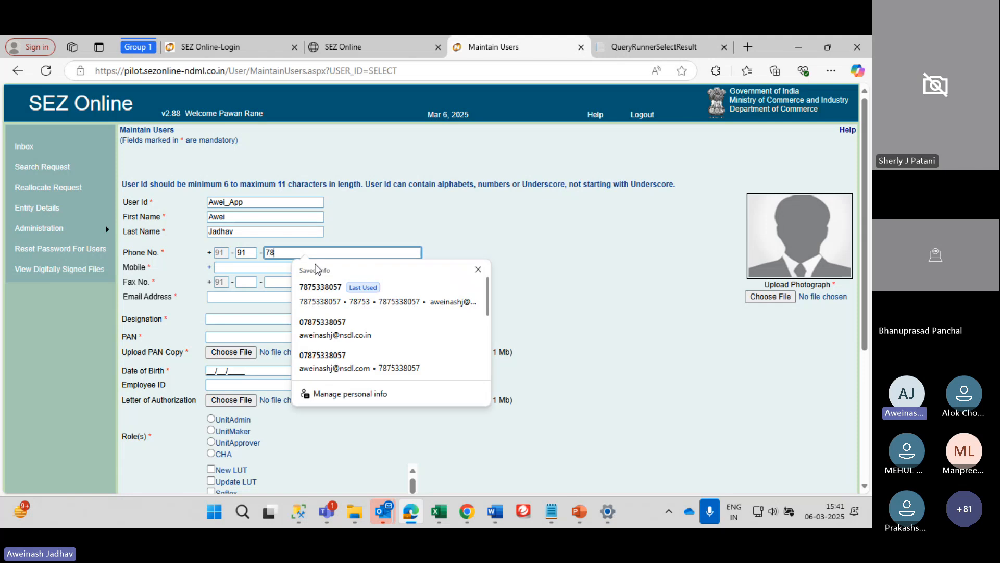
pyautogui.click(316, 301)
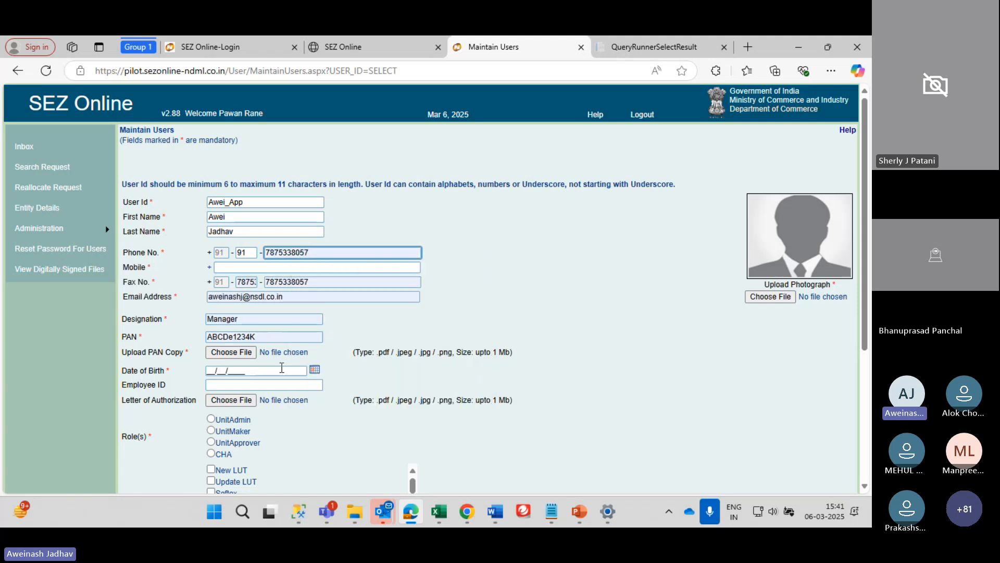
# Attach Dum PAN.jpg as the user's PAN copy
pyautogui.scroll(-1, 282, 371)
pyautogui.click(234, 306)
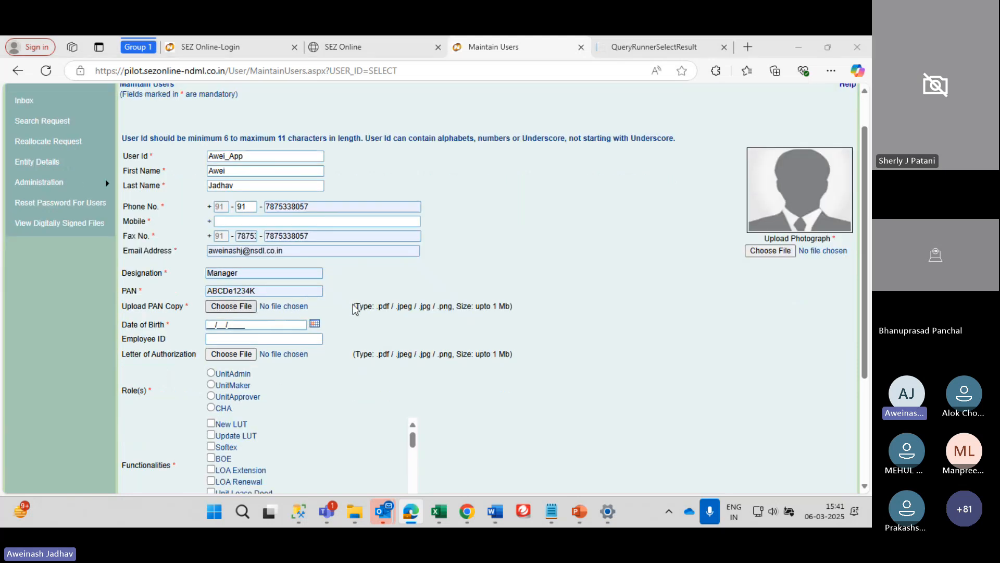
pyautogui.click(329, 284)
pyautogui.click(394, 467)
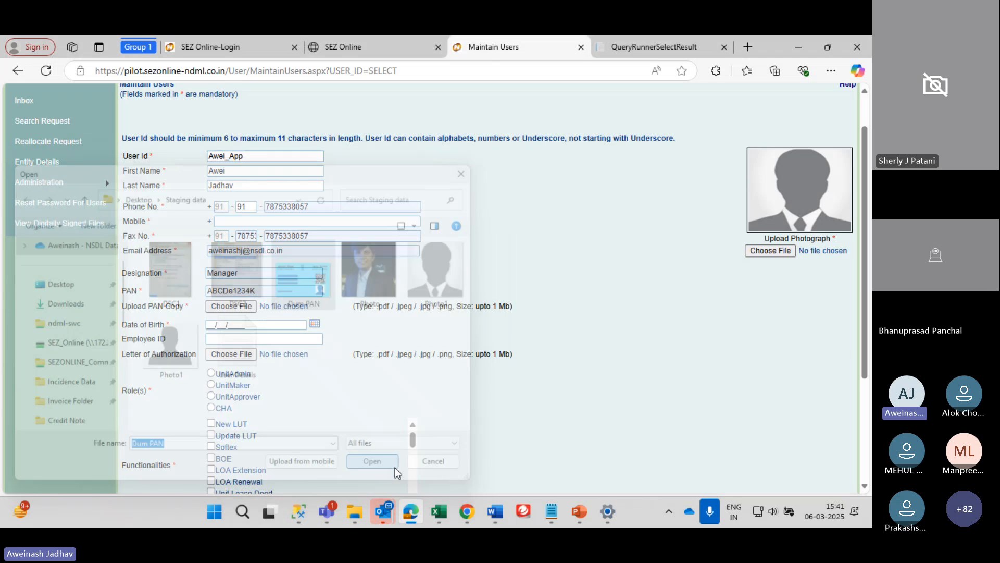
pyautogui.click(237, 308)
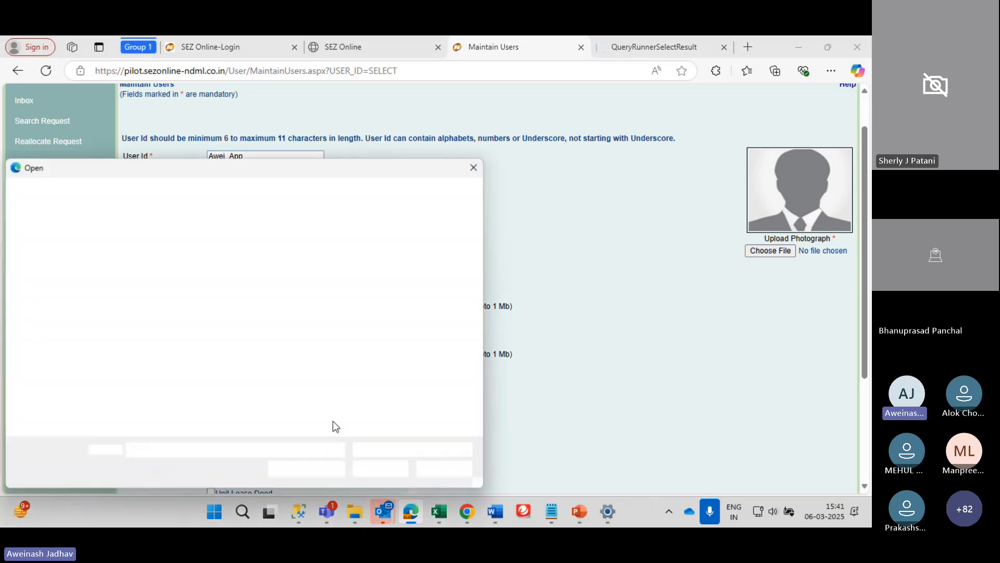
pyautogui.click(441, 466)
pyautogui.click(234, 310)
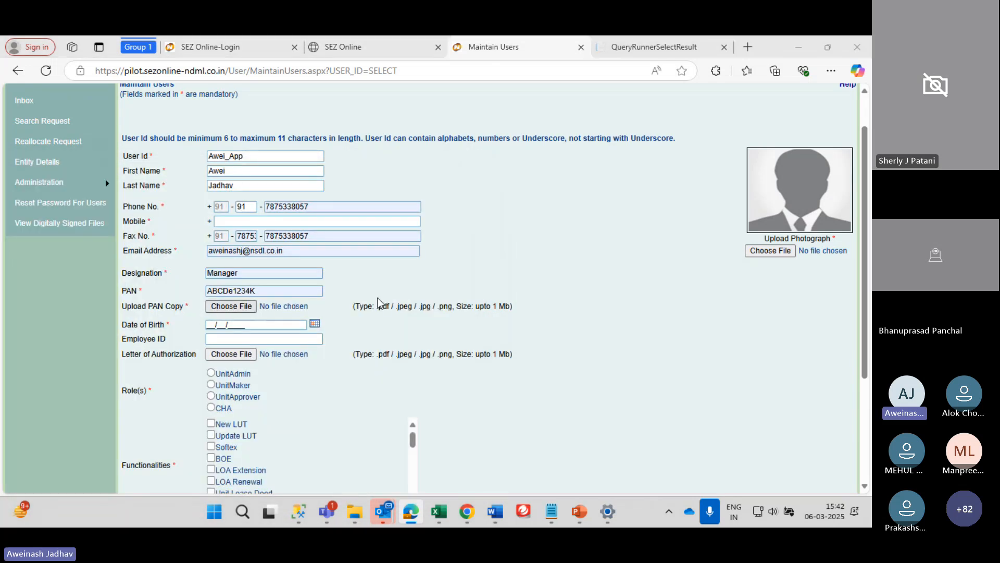
pyautogui.click(309, 271)
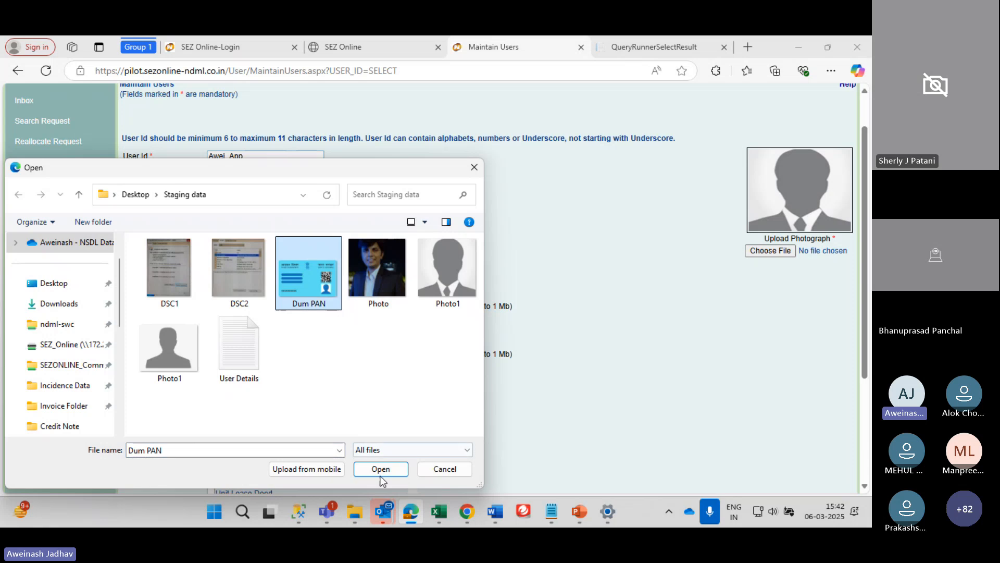
pyautogui.click(387, 468)
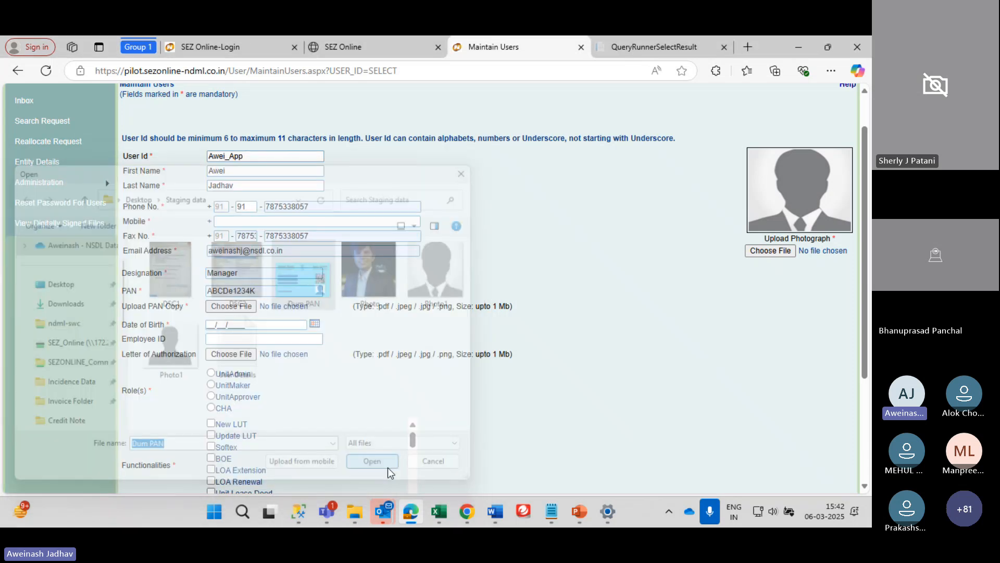
# Set the date of birth to 06/03/1990 using the calendar
pyautogui.click(314, 324)
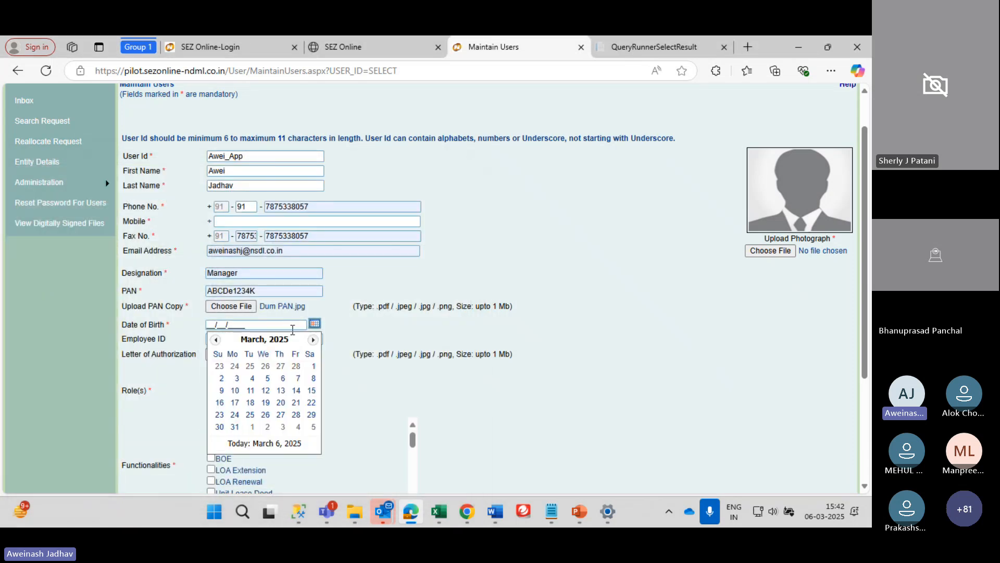
pyautogui.click(258, 340)
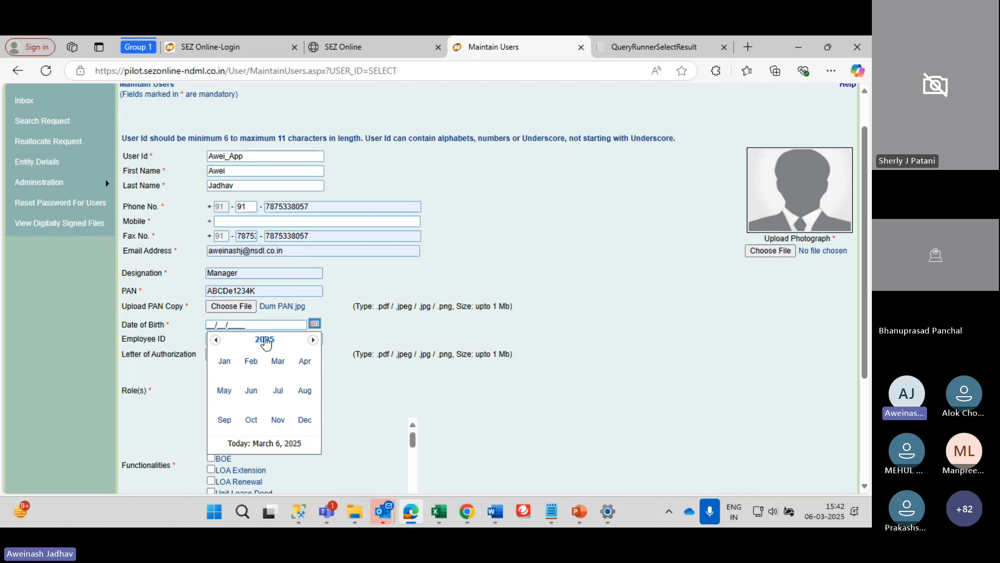
pyautogui.click(263, 340)
pyautogui.click(216, 340)
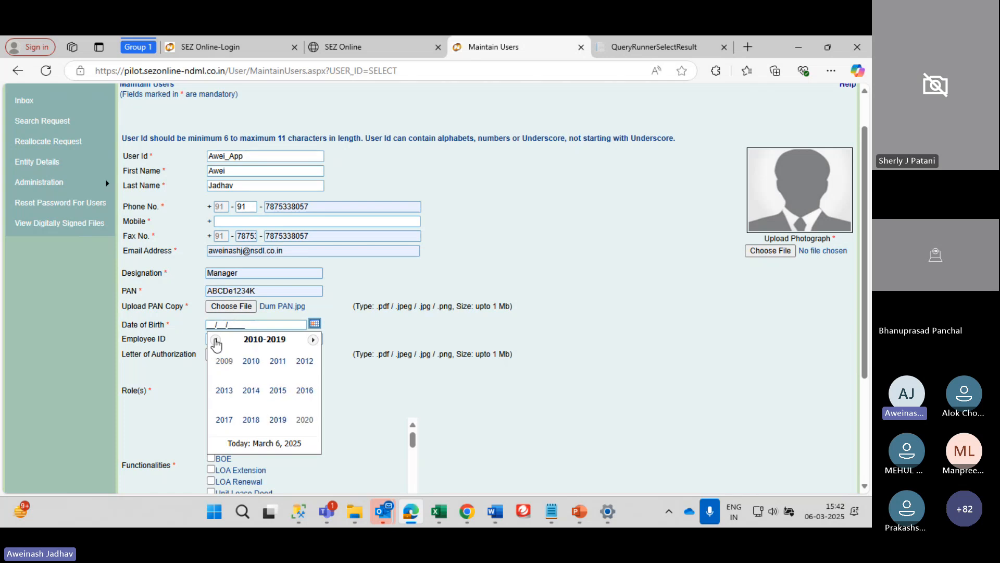
pyautogui.click(216, 340)
pyautogui.click(215, 340)
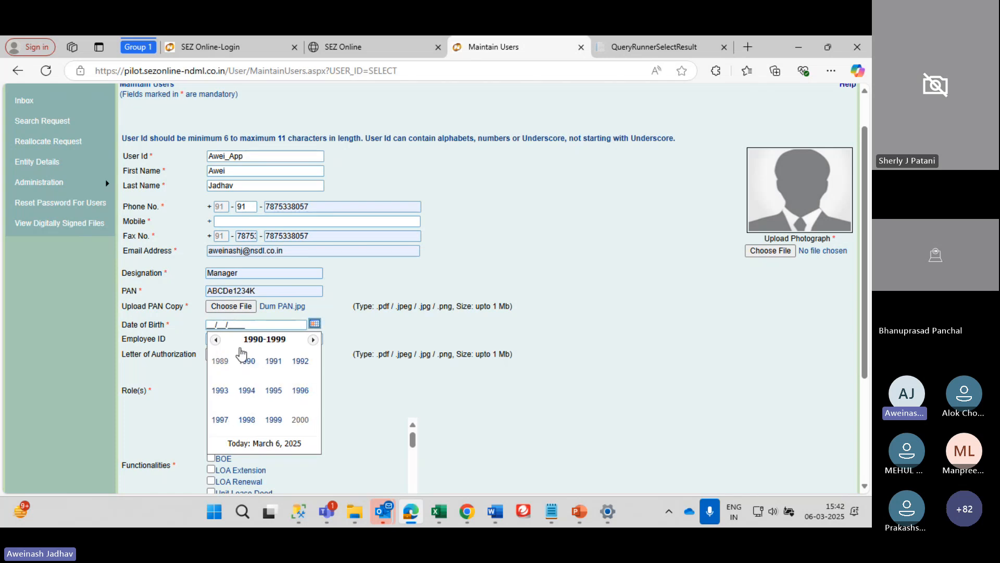
pyautogui.click(250, 363)
pyautogui.click(286, 366)
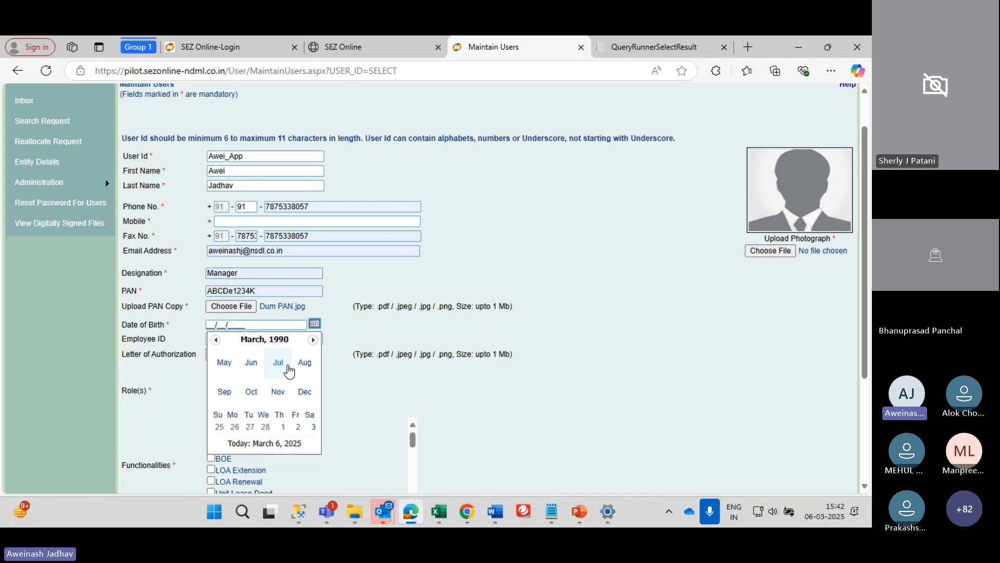
pyautogui.click(246, 380)
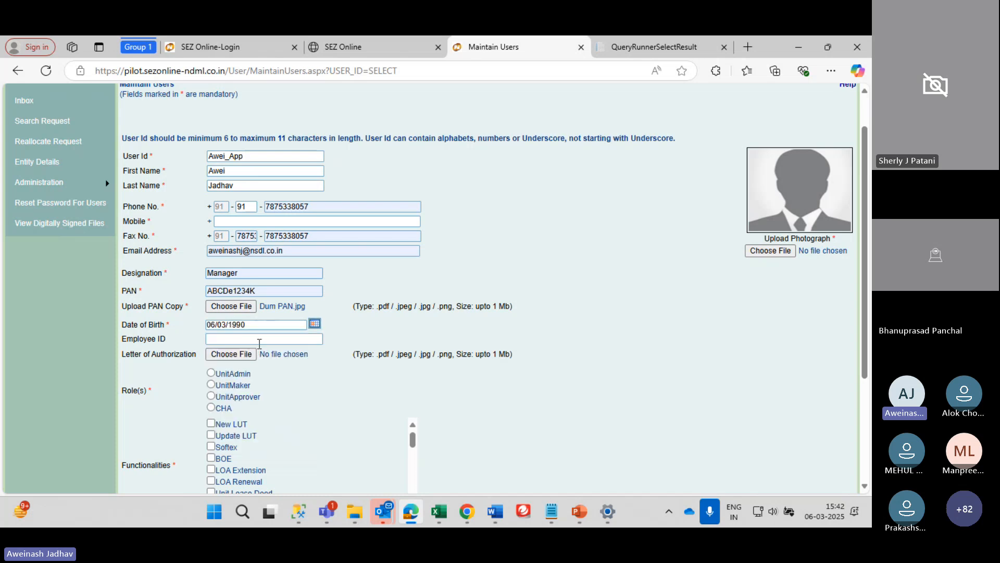
pyautogui.scroll(-3, 344, 357)
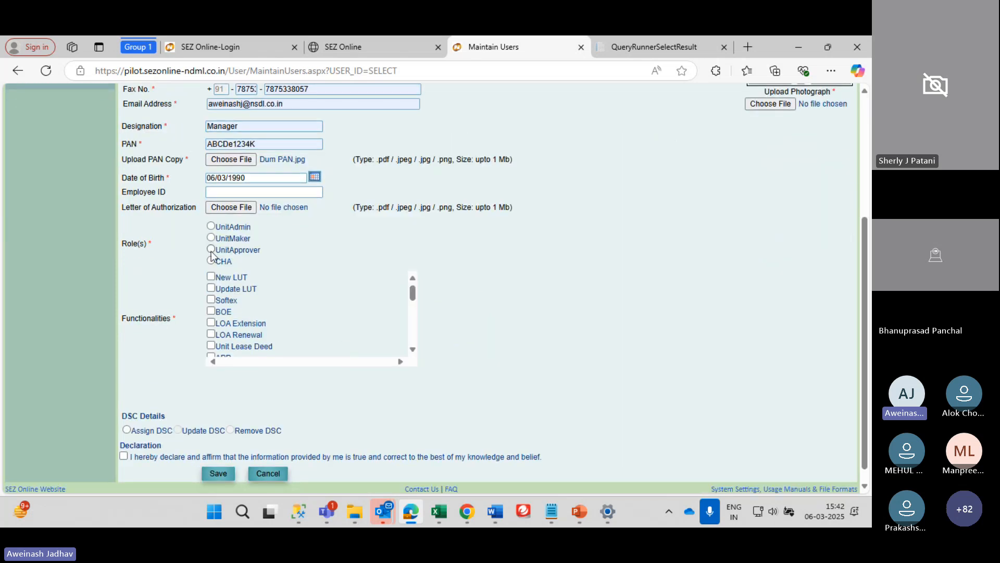
# Assign the UnitApprover role and tick functionalities New LUT through Shipping Bill, DTA Sale and Bill Of Export
pyautogui.click(211, 250)
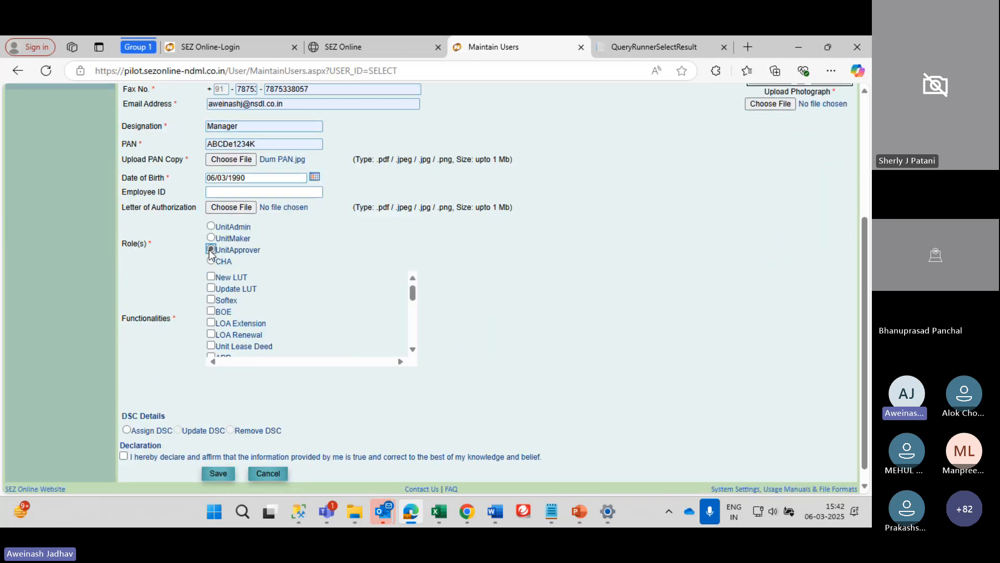
pyautogui.click(210, 277)
pyautogui.doubleClick(211, 278)
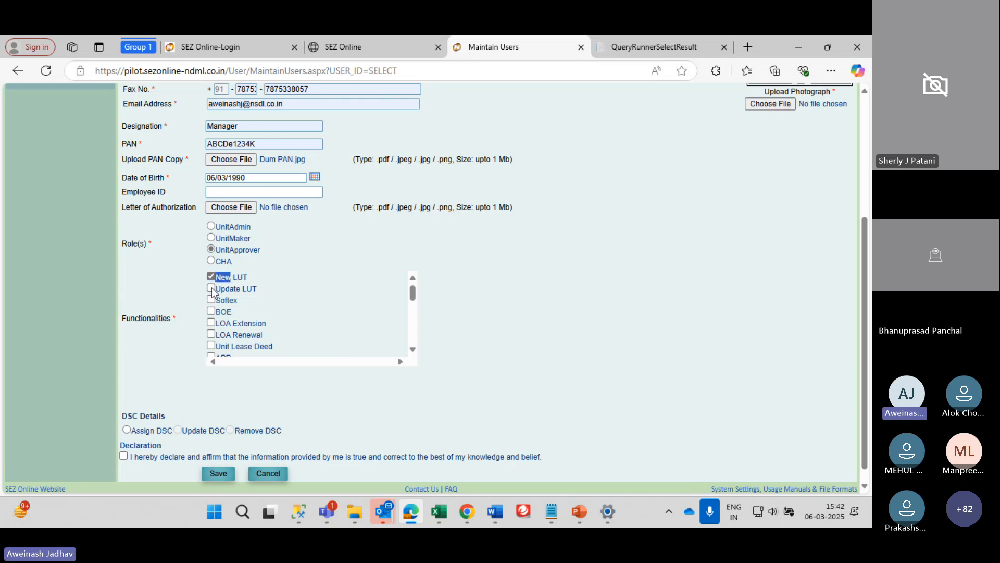
pyautogui.scroll(-1, 211, 288)
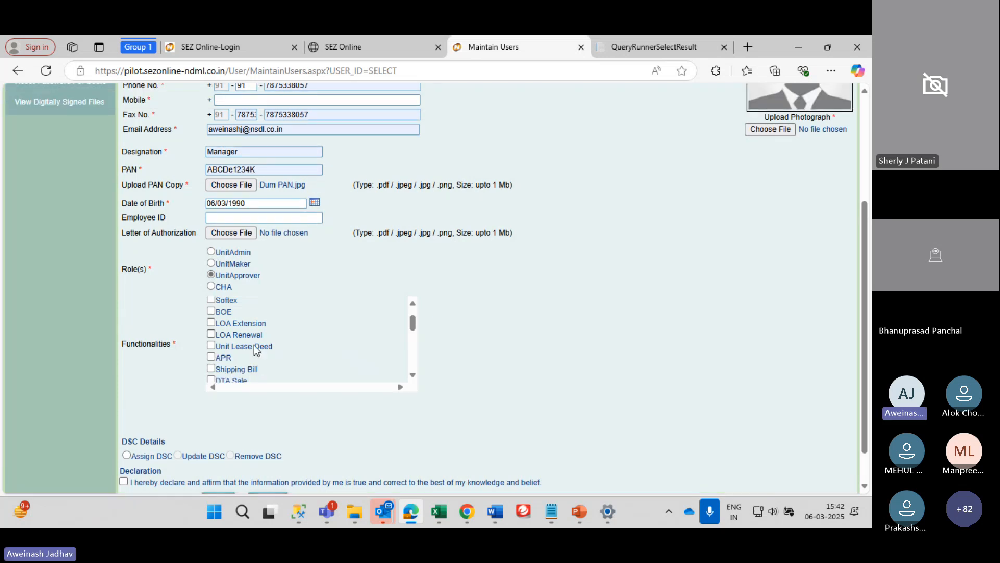
pyautogui.scroll(1, 212, 334)
pyautogui.click(211, 314)
pyautogui.click(211, 325)
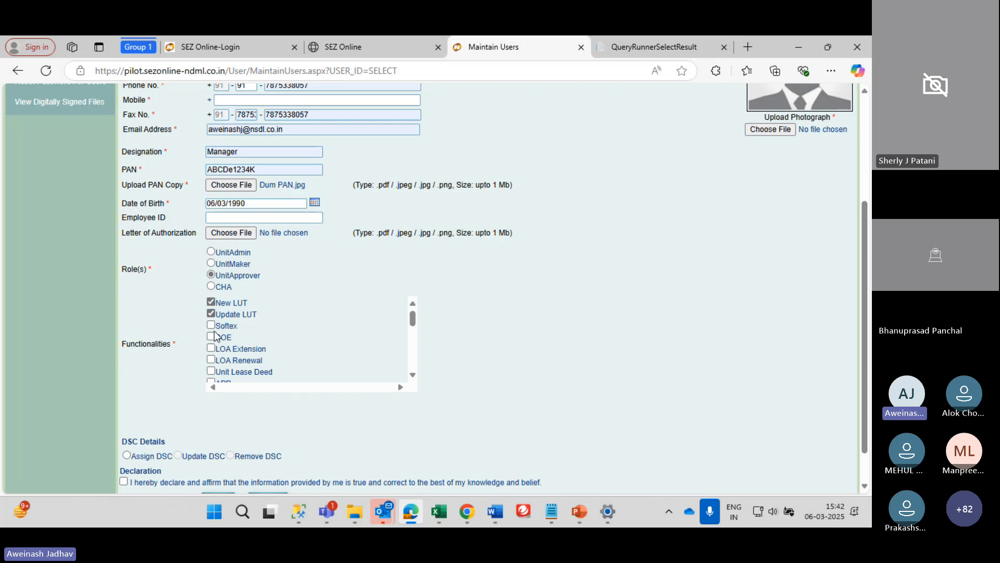
pyautogui.click(211, 337)
pyautogui.click(211, 348)
pyautogui.click(211, 372)
pyautogui.scroll(-3, 214, 373)
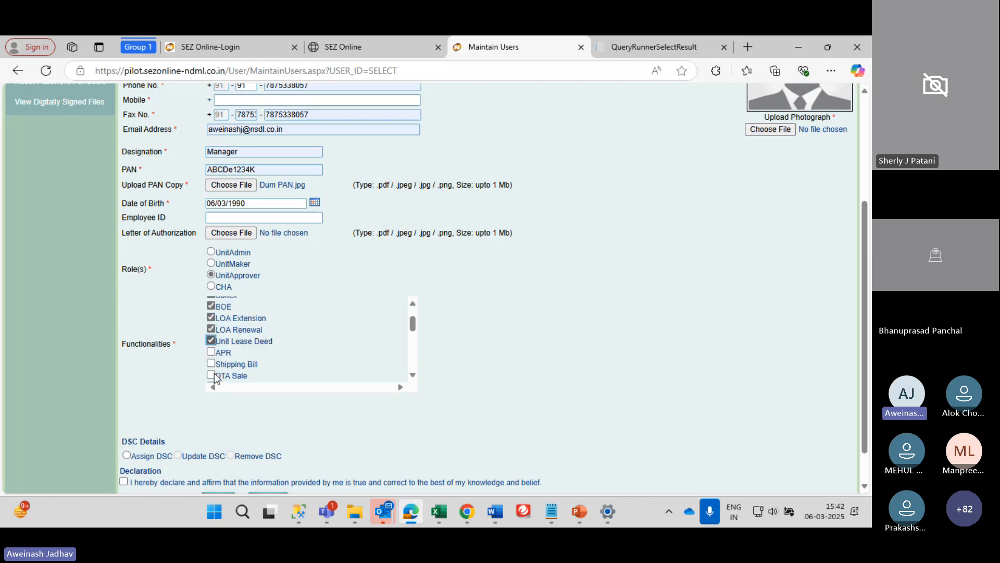
pyautogui.click(211, 320)
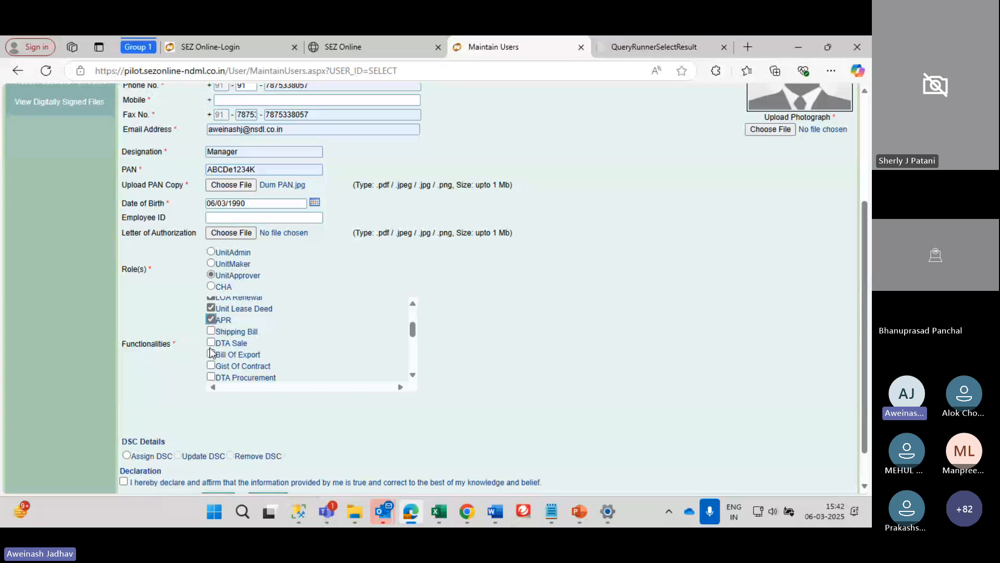
pyautogui.click(211, 331)
pyautogui.click(211, 343)
pyautogui.click(211, 354)
# Tick Gist Of Contract, DTA Procurement, Status Certification, Debonding, transfers, Free Form, Sub Contracting and Advance Duty Deposit
pyautogui.scroll(-3, 212, 360)
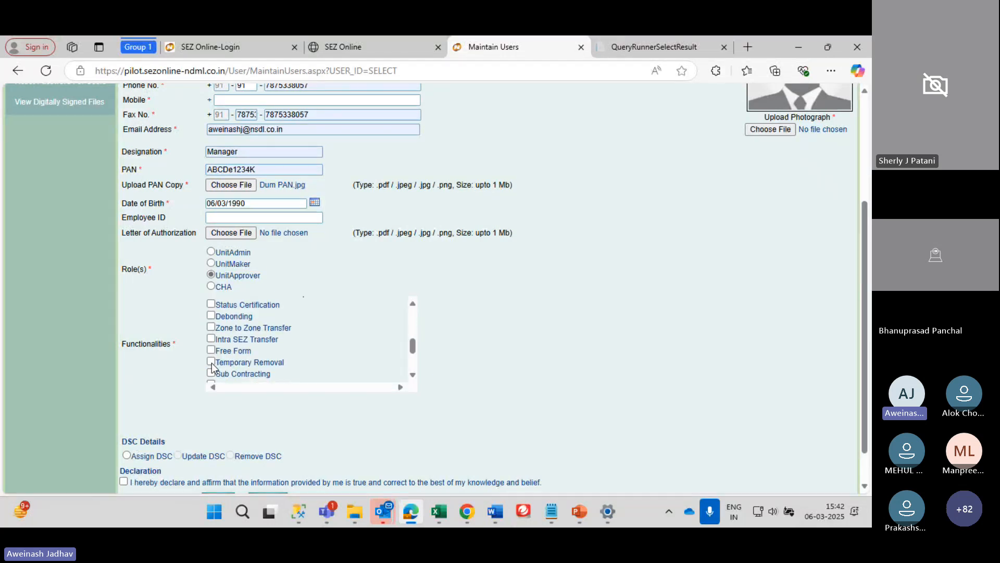
pyautogui.scroll(2, 212, 367)
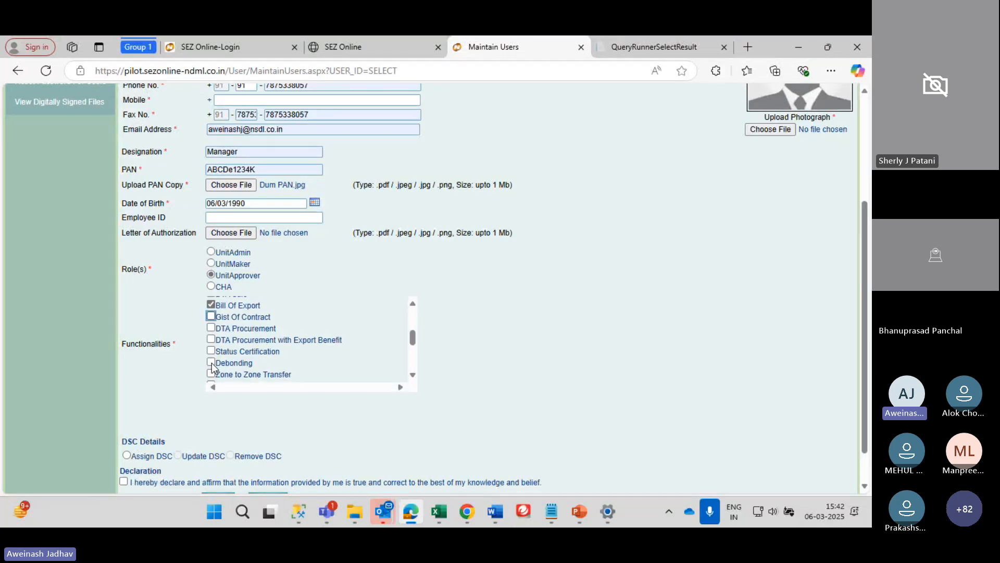
pyautogui.click(211, 316)
pyautogui.click(211, 328)
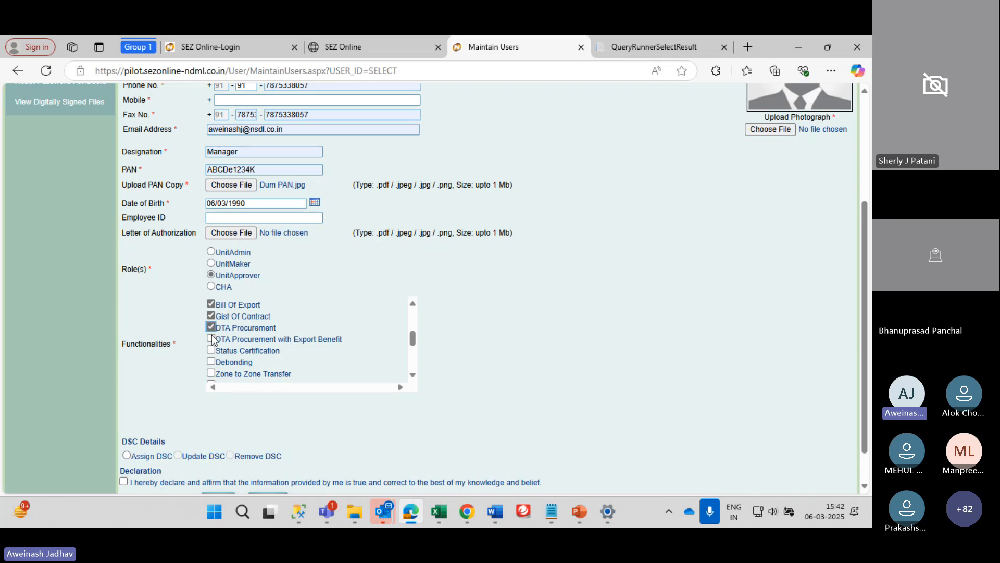
pyautogui.click(211, 339)
pyautogui.click(211, 350)
pyautogui.click(211, 362)
pyautogui.click(211, 373)
pyautogui.scroll(-1, 209, 373)
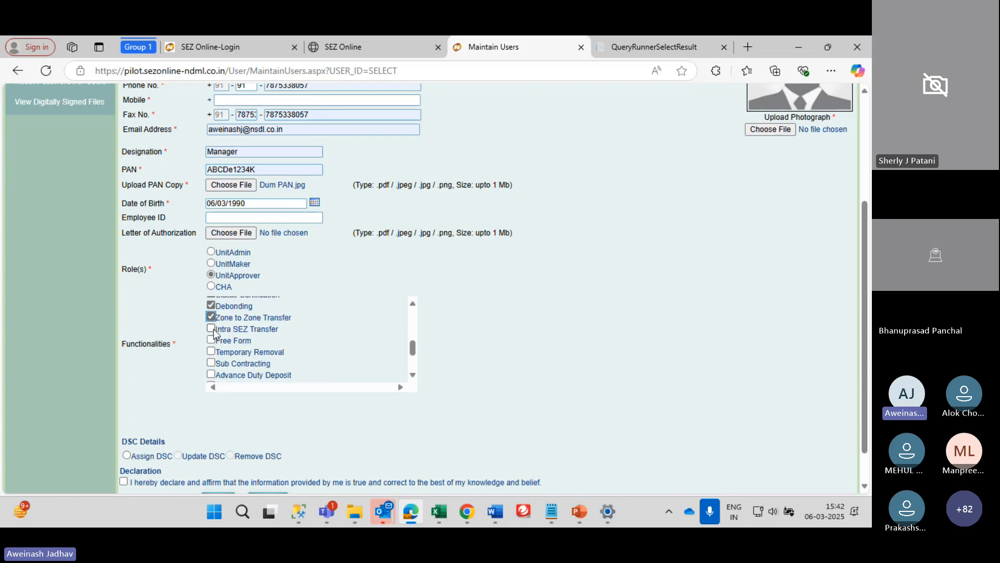
pyautogui.click(211, 329)
pyautogui.click(211, 340)
pyautogui.click(211, 351)
pyautogui.click(211, 362)
pyautogui.click(211, 374)
pyautogui.scroll(-2, 211, 372)
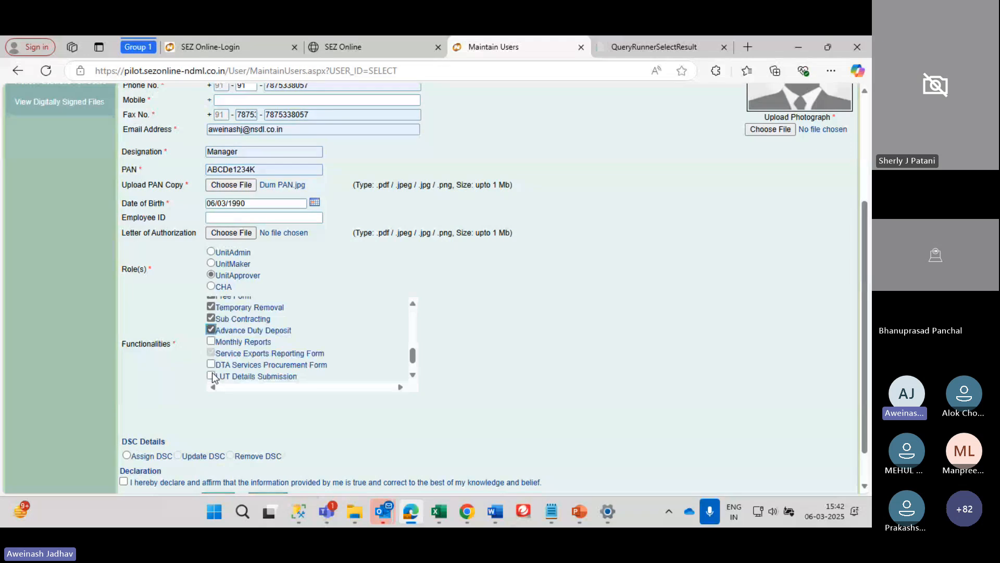
# Tick Monthly Reports, DTA Services Procurement Form, LUT Details Submission, Revision In Ledger, E-Commerce Shipping Bill; choose Assign DSC
pyautogui.click(211, 321)
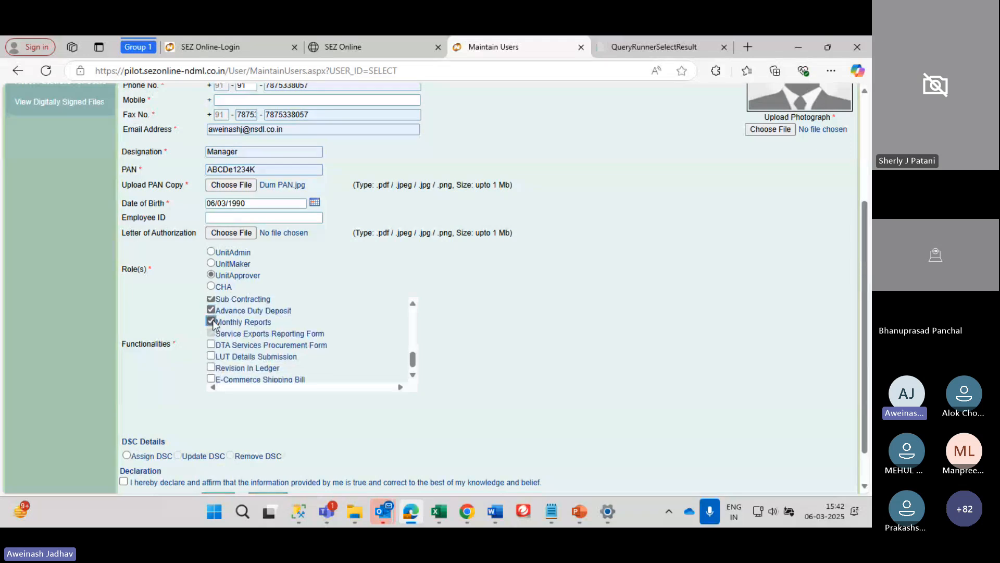
pyautogui.click(211, 345)
pyautogui.click(211, 356)
pyautogui.click(211, 368)
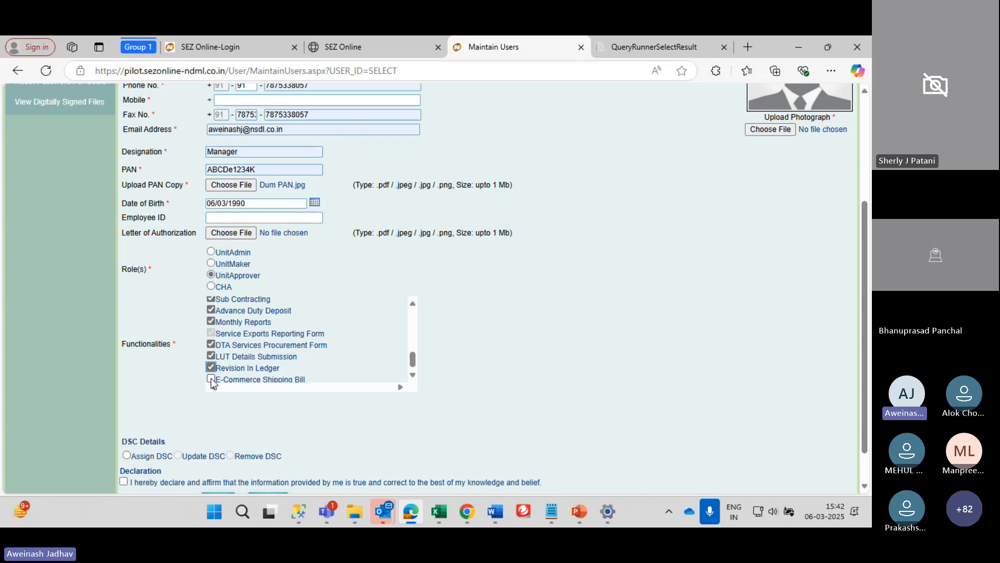
pyautogui.click(211, 379)
pyautogui.scroll(-1, 177, 433)
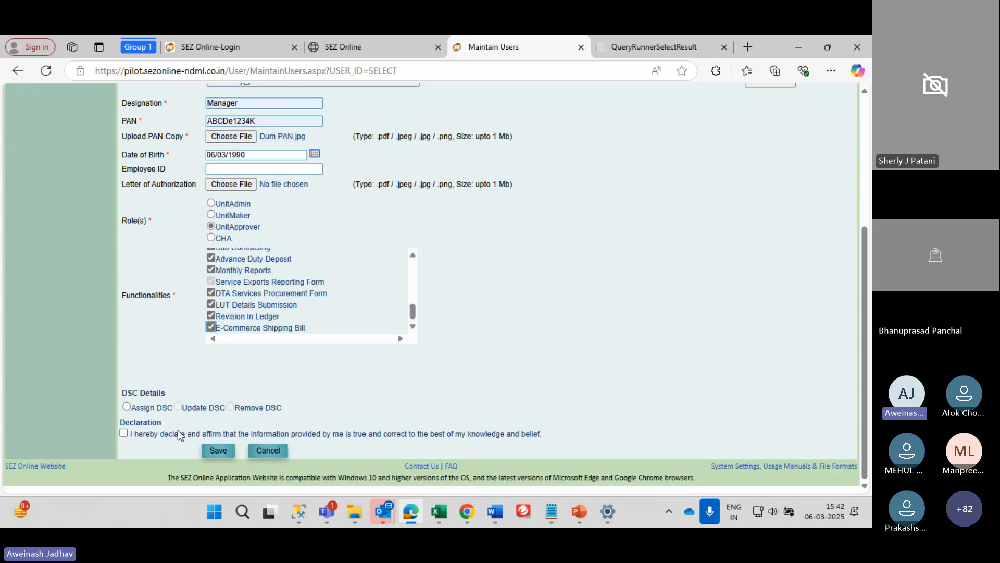
pyautogui.click(127, 414)
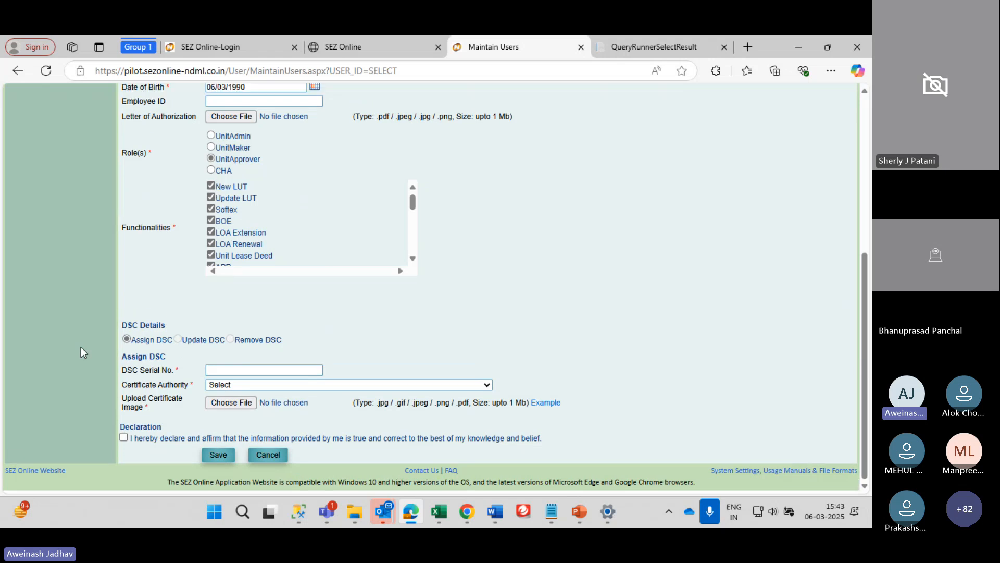
pyautogui.click(224, 373)
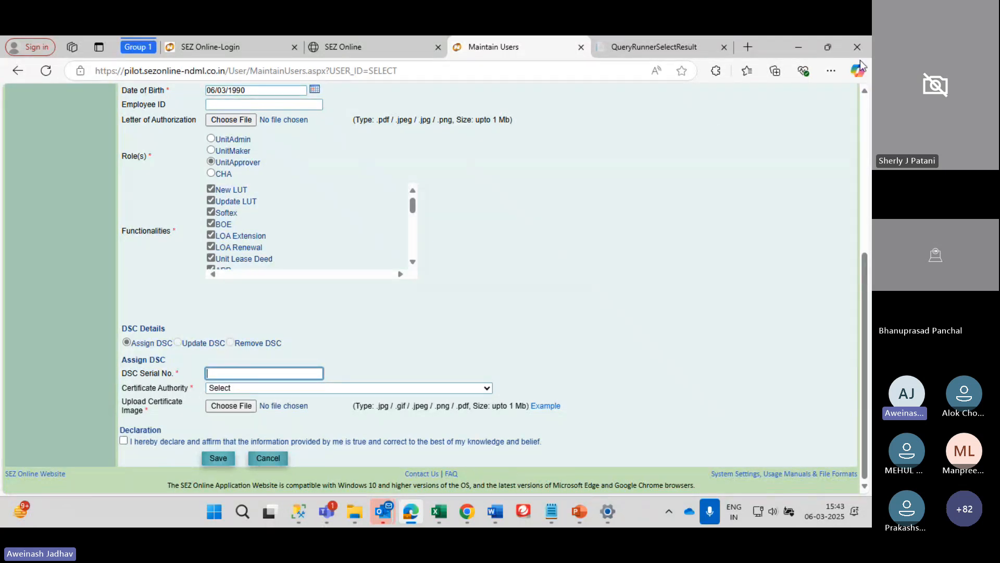
# Search Edge settings for 'certificate' and open Manage certificates
pyautogui.click(831, 71)
pyautogui.scroll(-2, 692, 469)
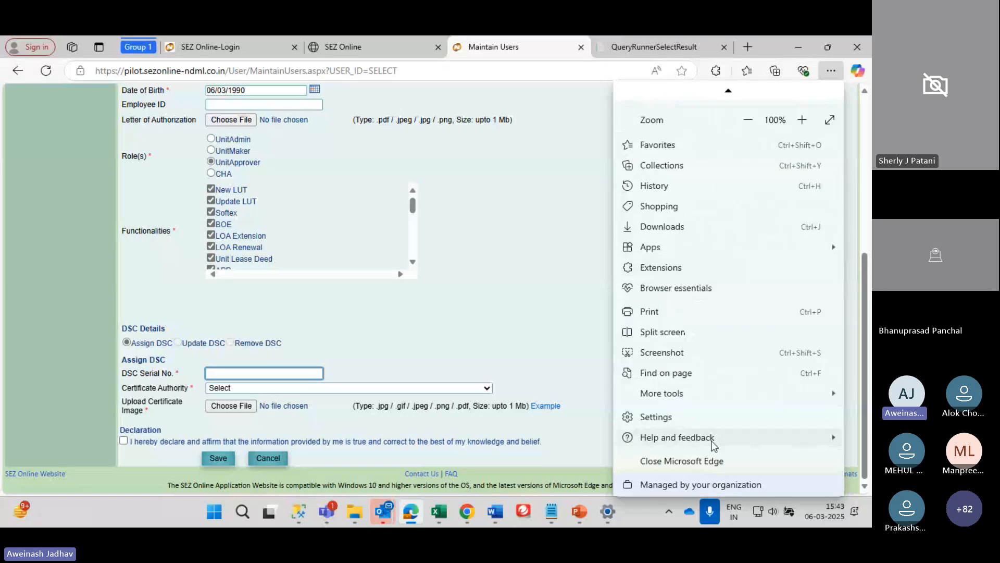
pyautogui.click(698, 417)
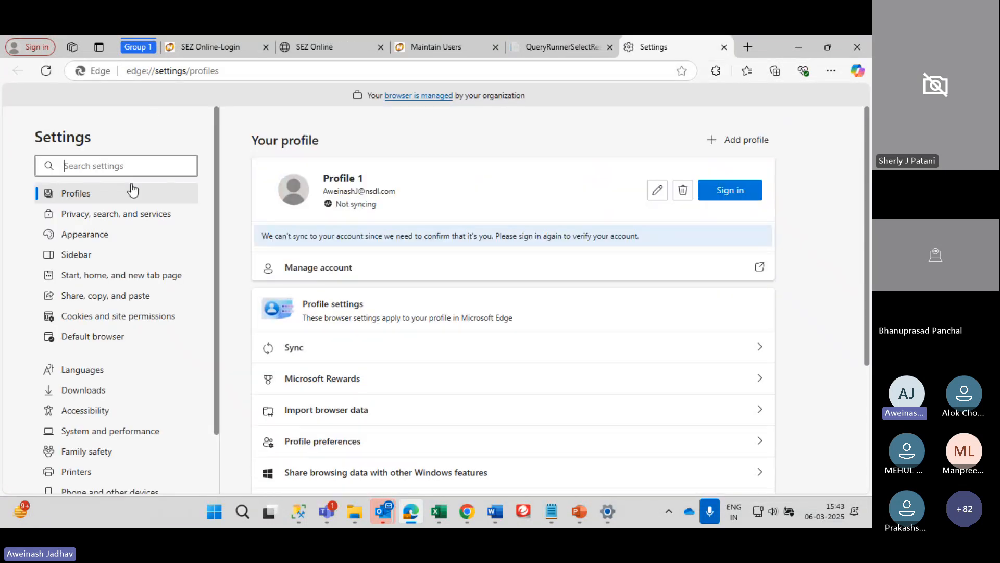
pyautogui.click(130, 167)
pyautogui.write('certificate')
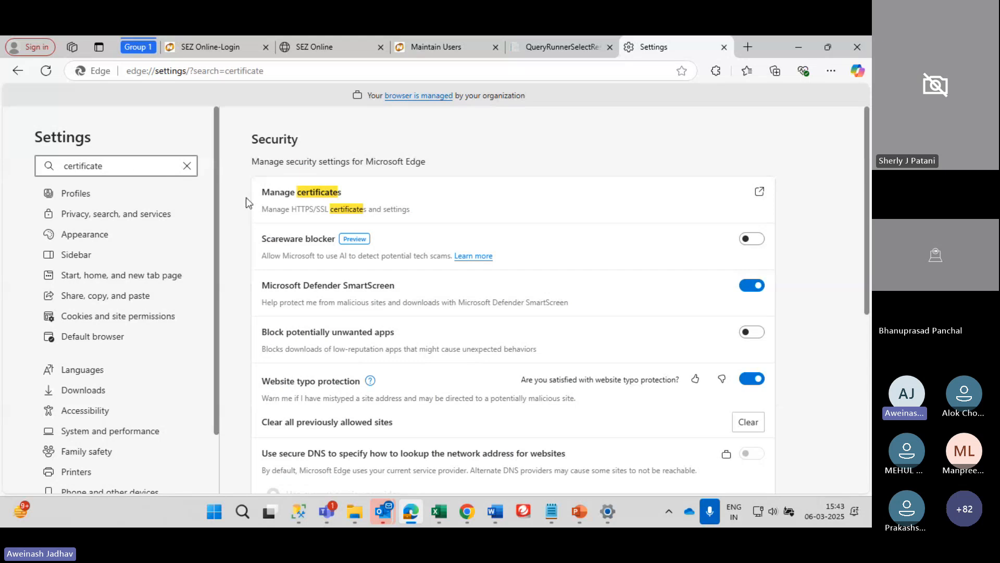
pyautogui.click(292, 196)
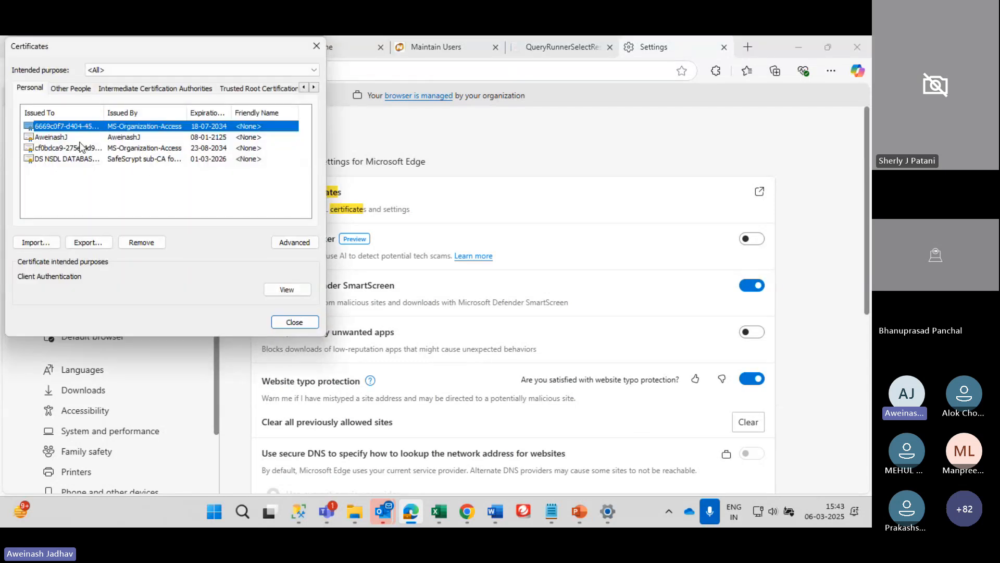
# Read serial number 5c8234cf from the NSDL certificate's details, then close the certificate dialogs
pyautogui.click(62, 159)
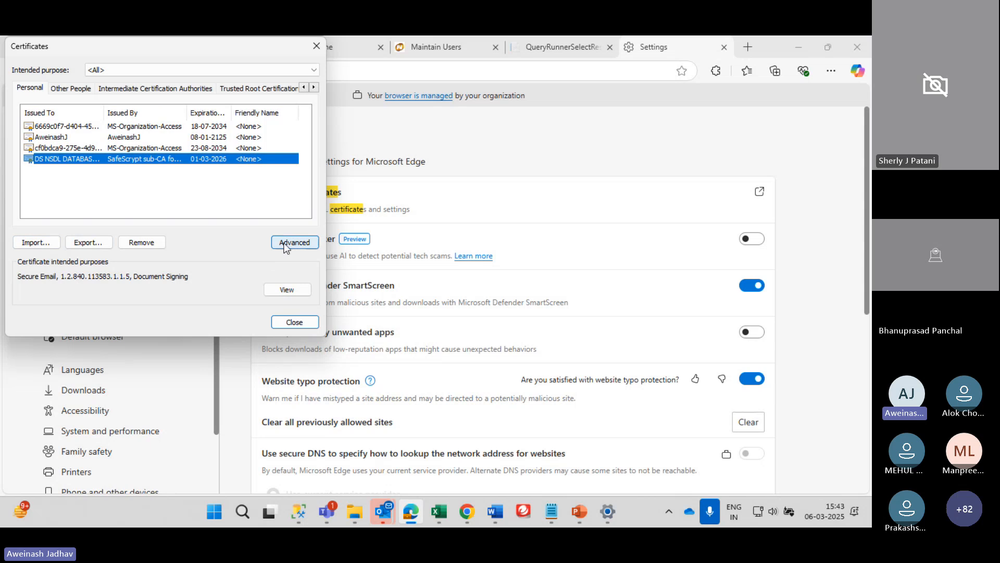
pyautogui.doubleClick(121, 160)
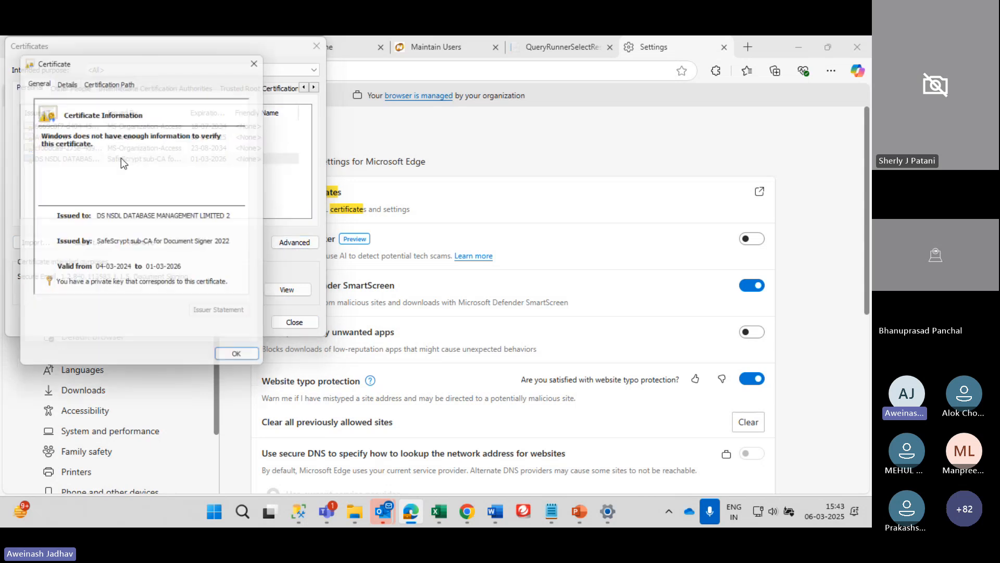
pyautogui.hotkey('ctrl', 'Tab')
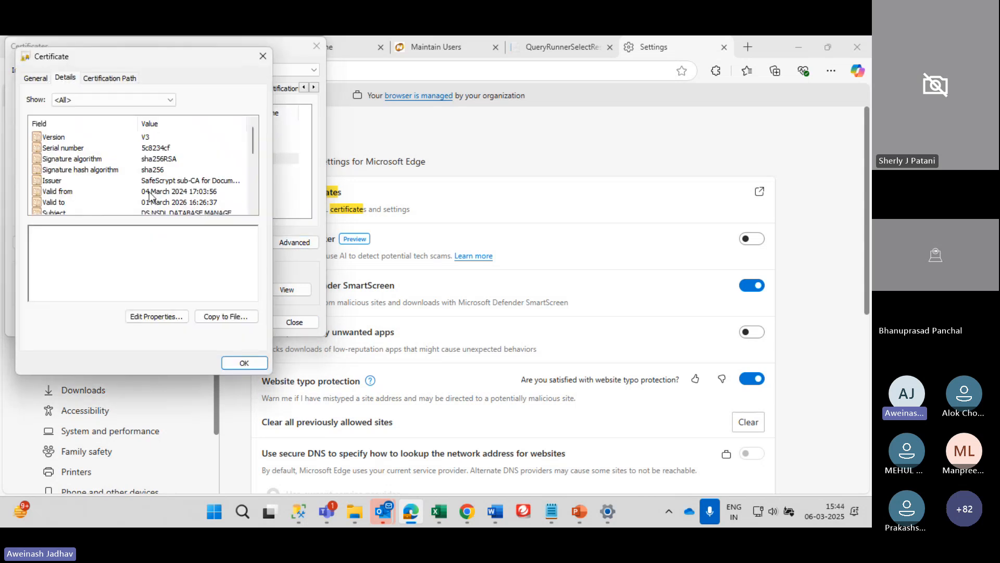
pyautogui.click(144, 148)
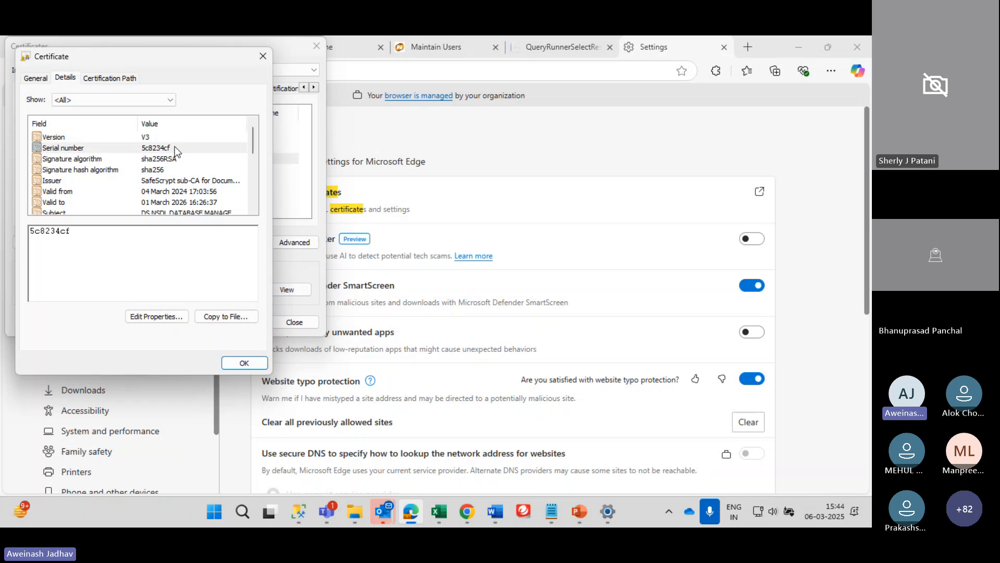
pyautogui.moveTo(74, 230); pyautogui.dragTo(29, 231)
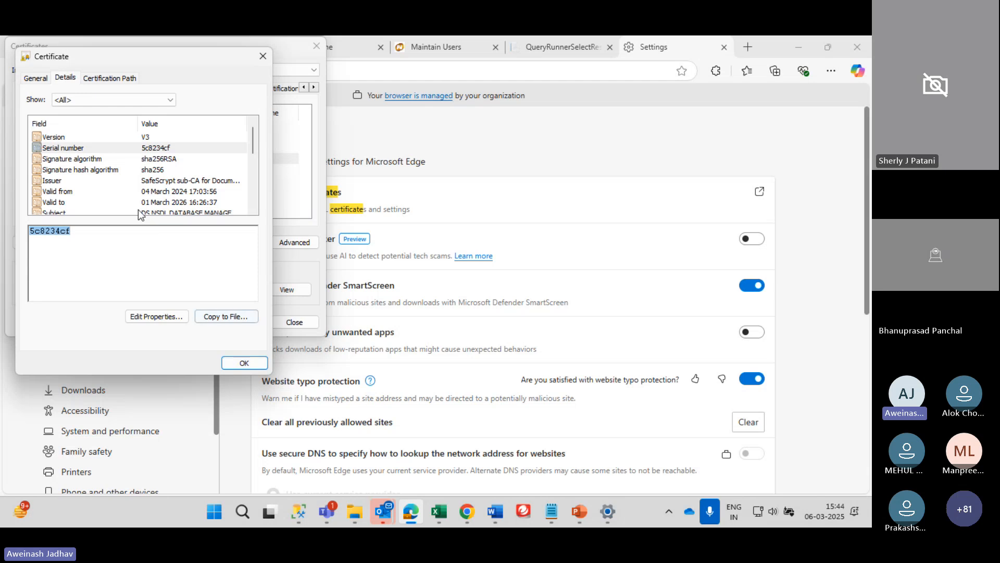
pyautogui.click(245, 362)
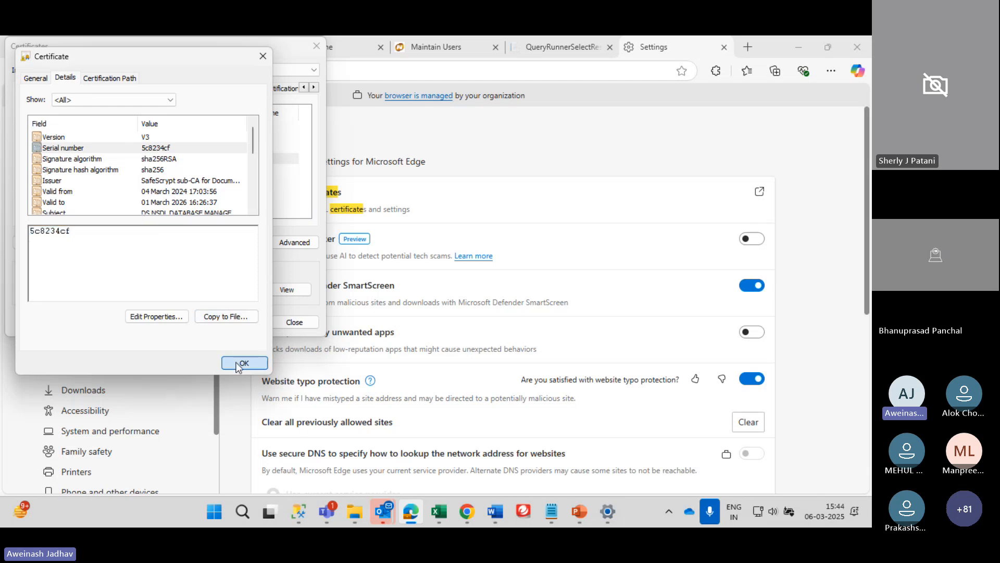
pyautogui.click(283, 325)
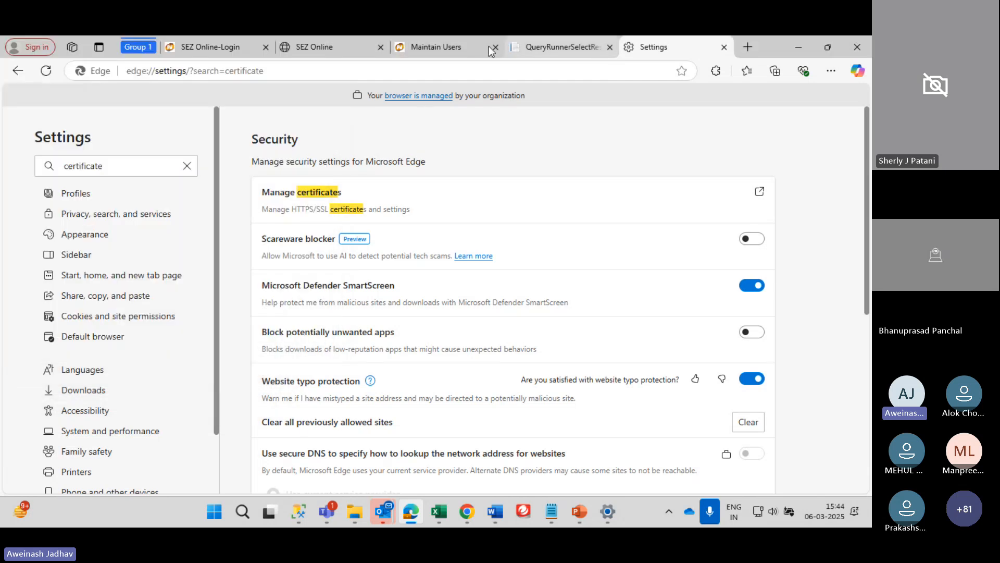
# Browse the Certificate Authority list on Maintain Users and close it without selecting anything
pyautogui.click(449, 49)
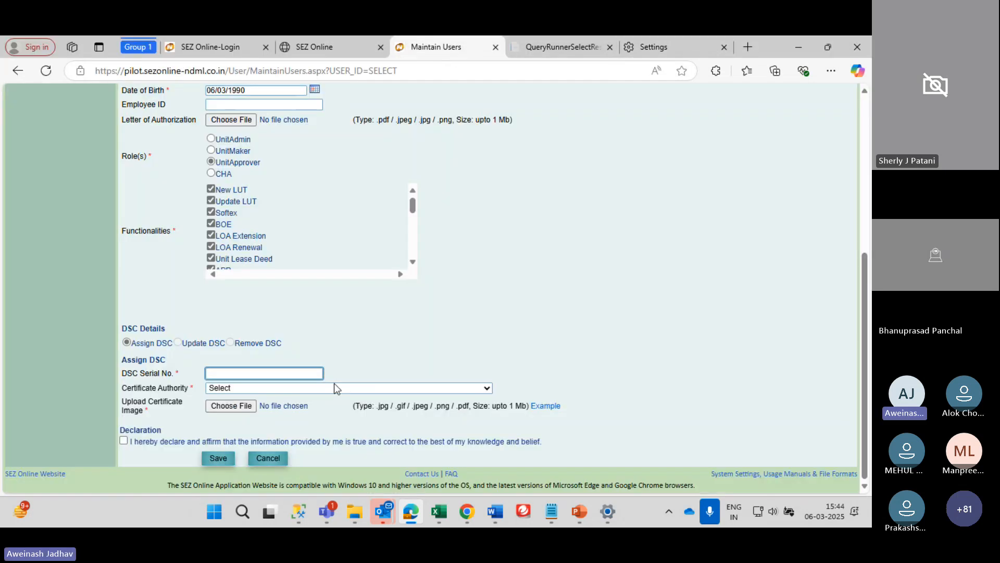
pyautogui.click(289, 386)
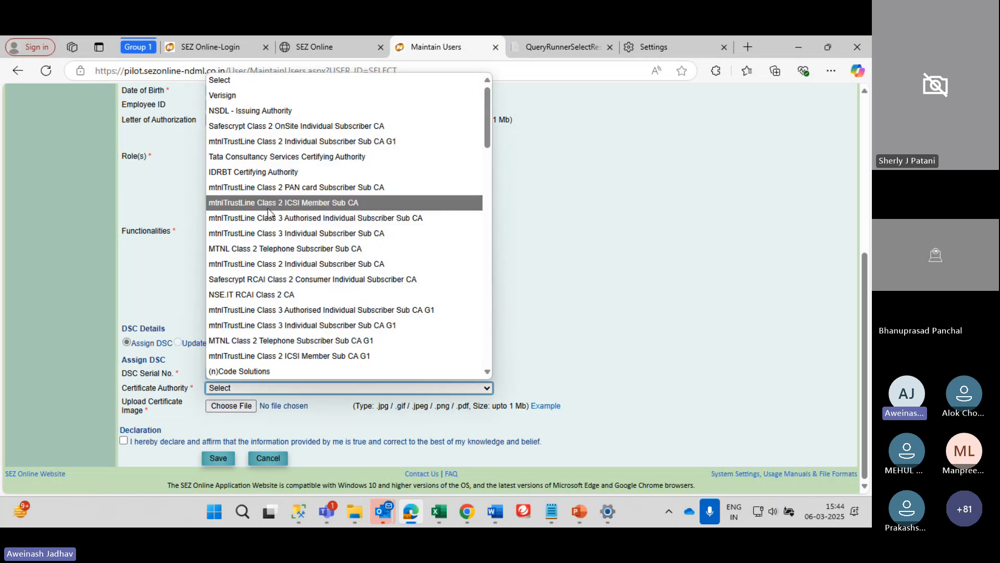
pyautogui.scroll(-1, 307, 229)
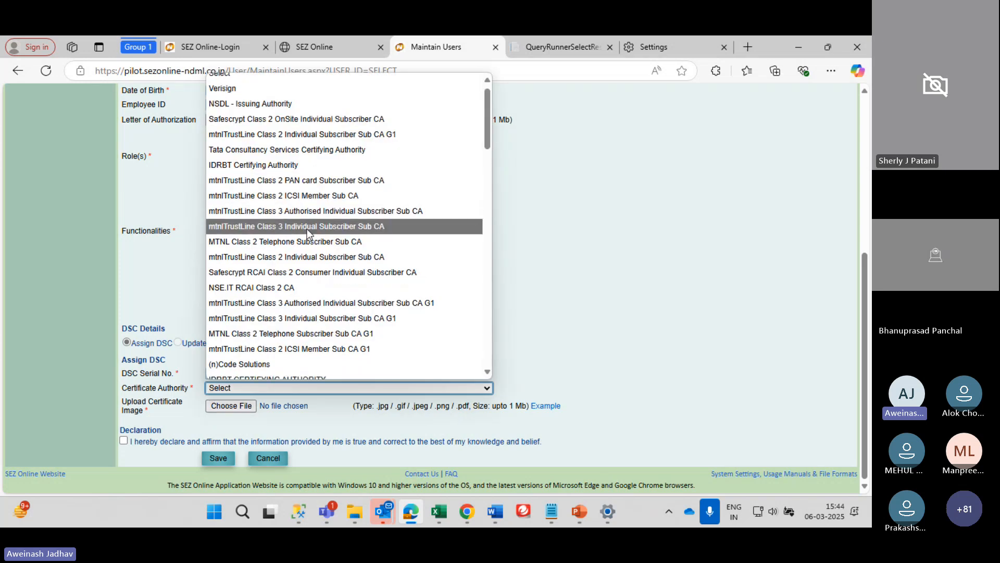
pyautogui.scroll(-3, 307, 230)
pyautogui.scroll(3, 307, 229)
pyautogui.scroll(-4, 308, 229)
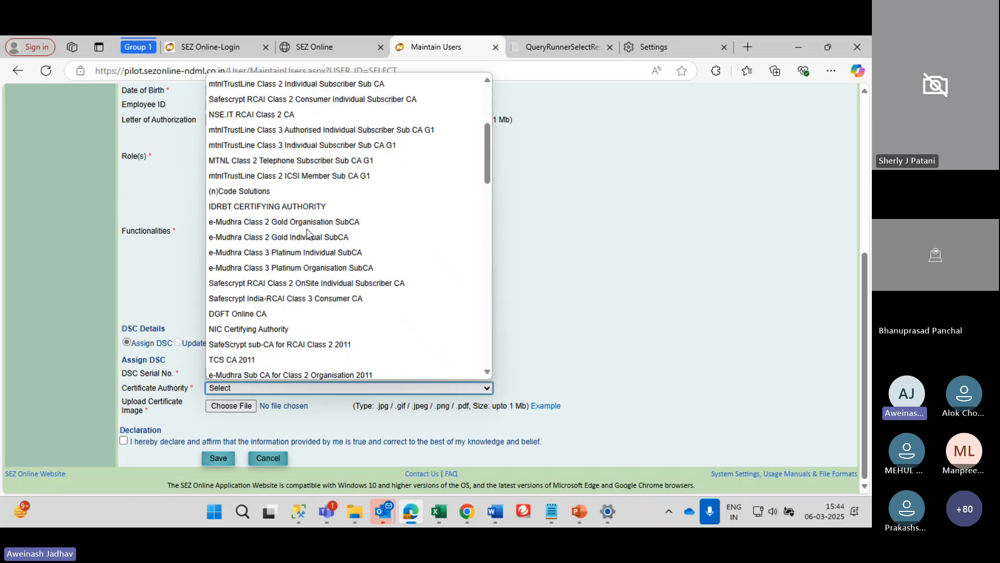
pyautogui.scroll(-12, 307, 233)
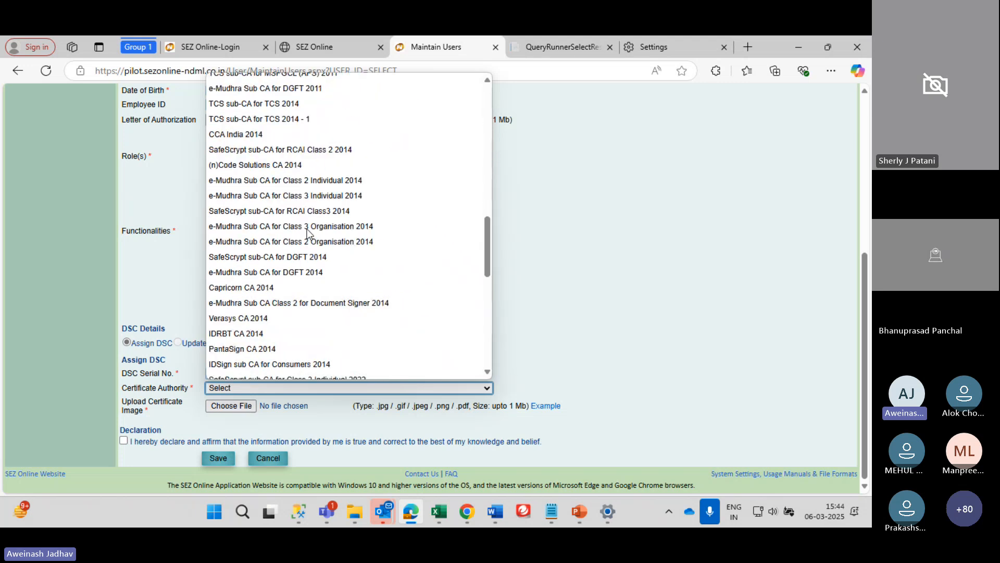
pyautogui.scroll(-3, 308, 233)
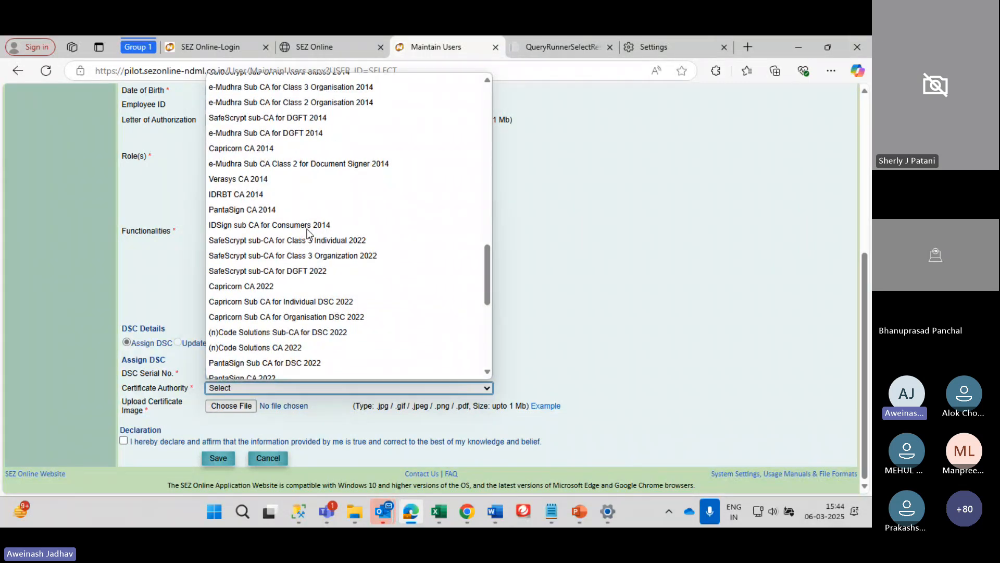
pyautogui.scroll(-2, 307, 233)
pyautogui.scroll(-1, 307, 233)
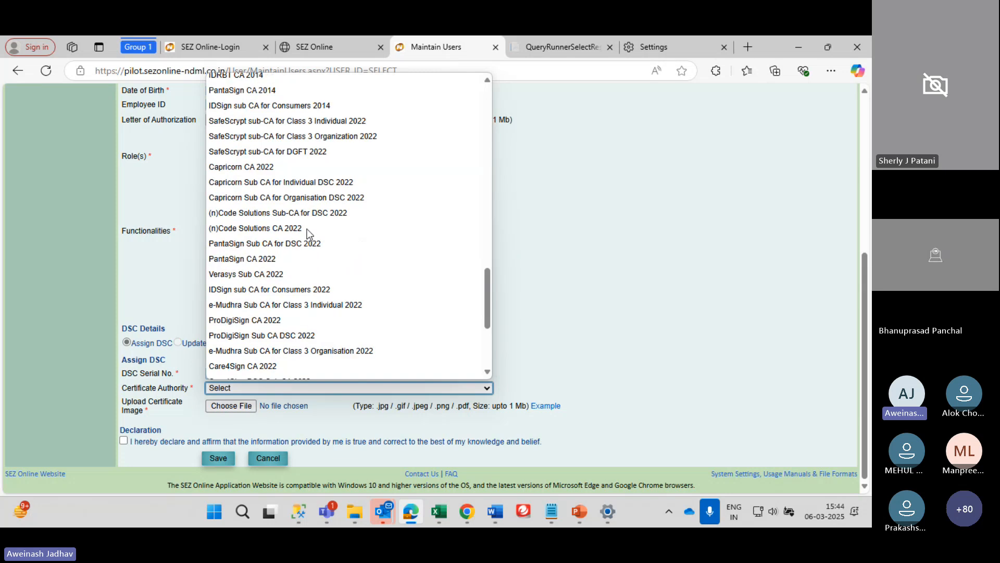
pyautogui.scroll(-1, 307, 233)
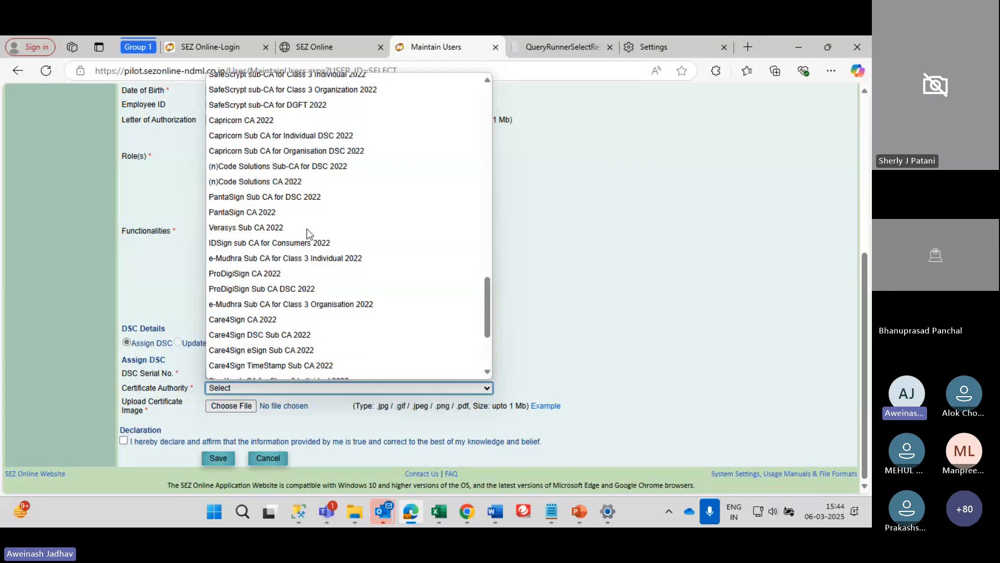
pyautogui.scroll(-1, 307, 233)
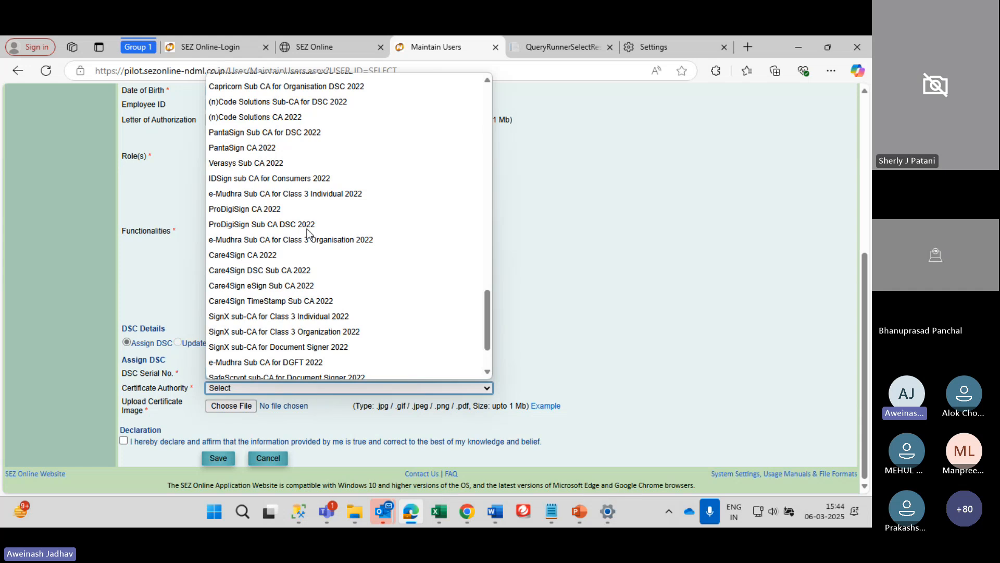
pyautogui.scroll(-1, 307, 233)
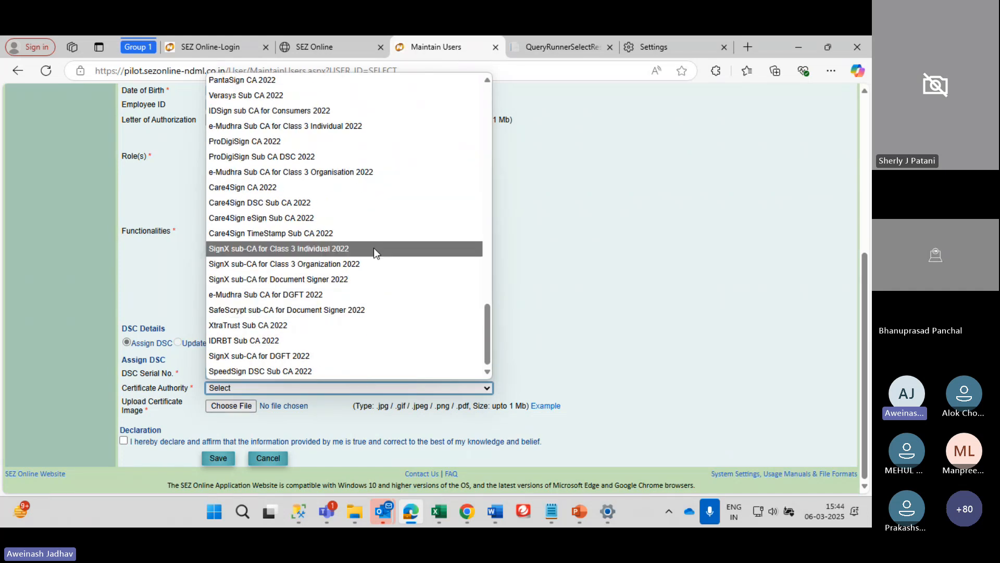
pyautogui.scroll(10, 374, 248)
pyautogui.scroll(3, 373, 248)
pyautogui.scroll(-8, 374, 248)
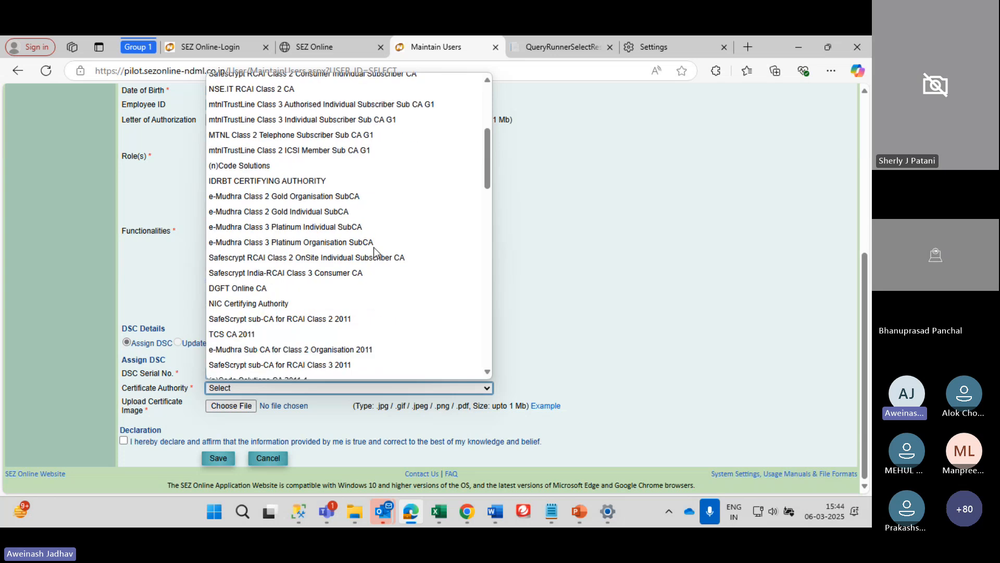
pyautogui.scroll(-3, 373, 246)
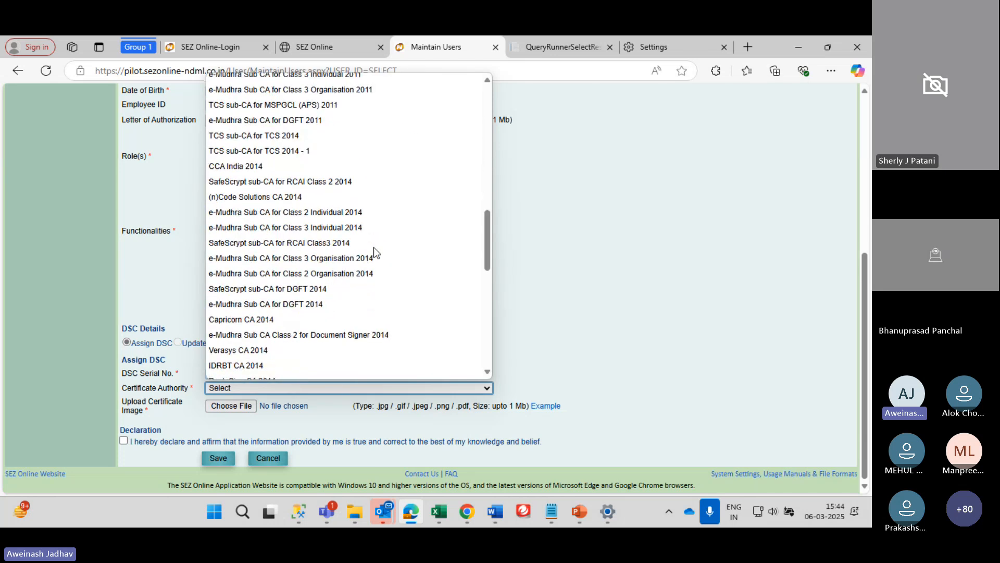
pyautogui.click(326, 443)
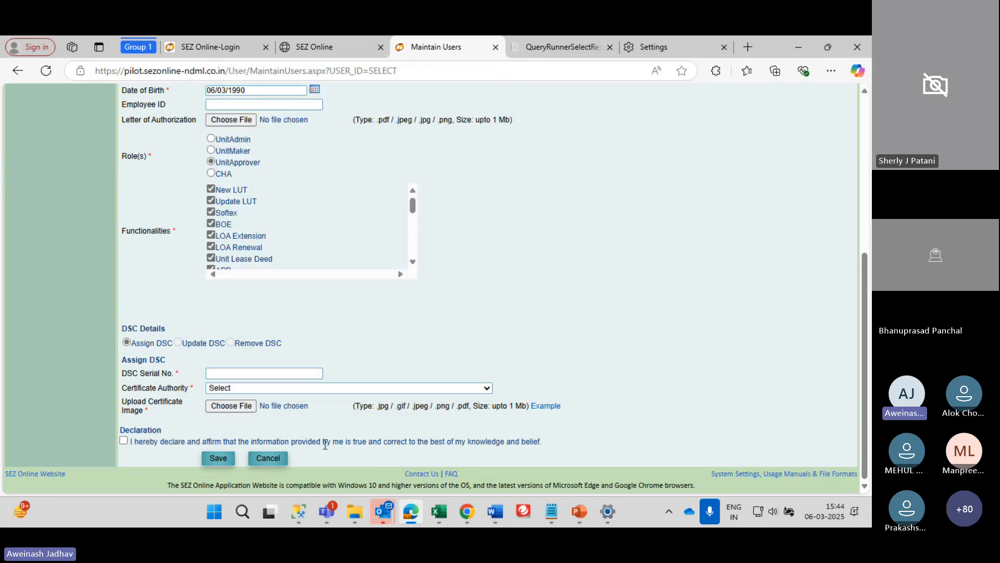
pyautogui.click(221, 406)
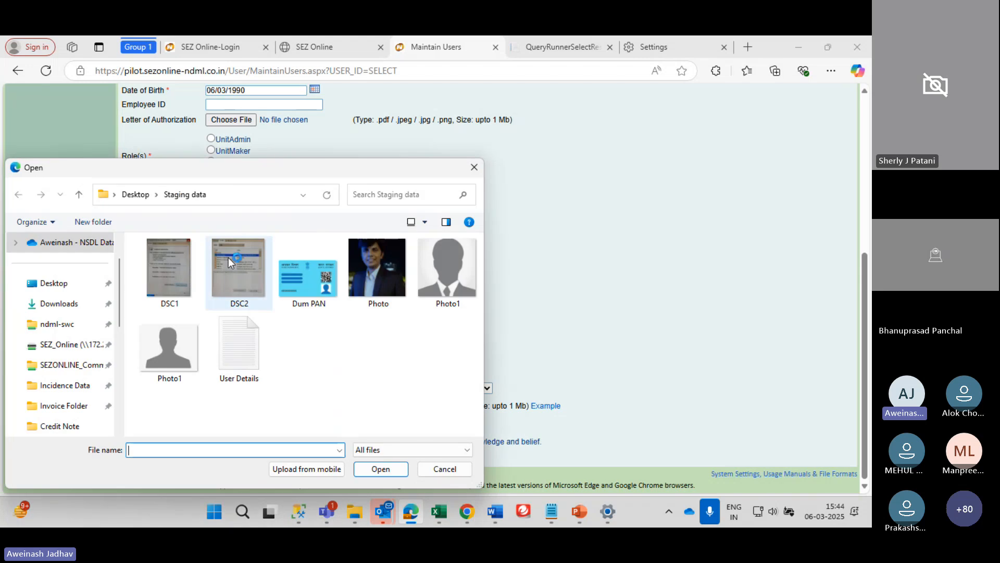
pyautogui.click(175, 263)
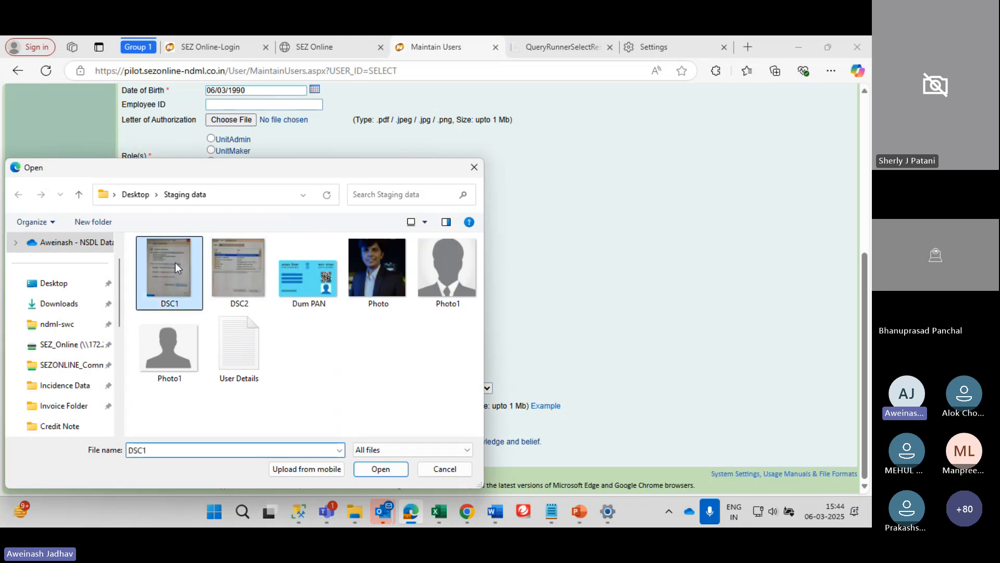
pyautogui.click(258, 262)
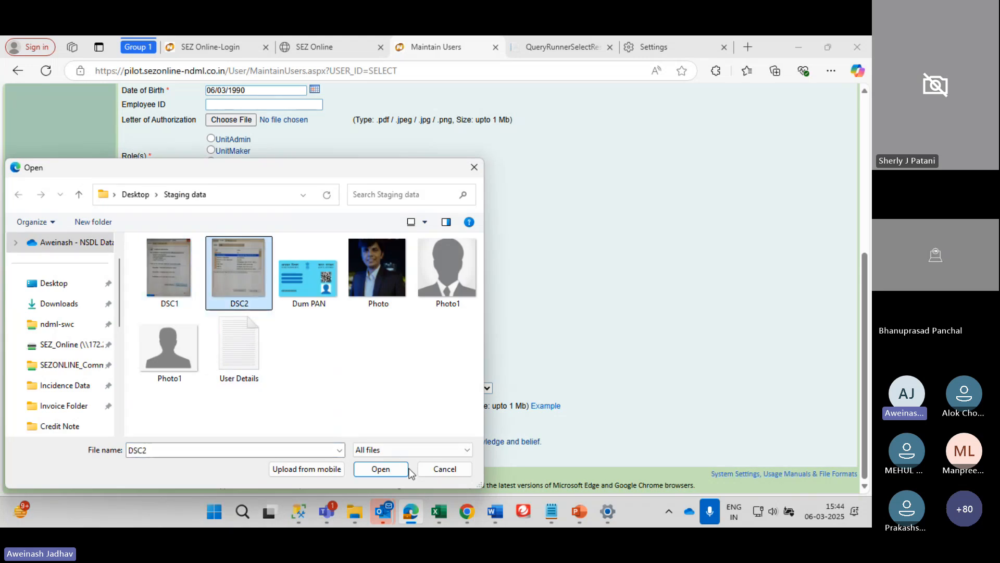
pyautogui.click(383, 469)
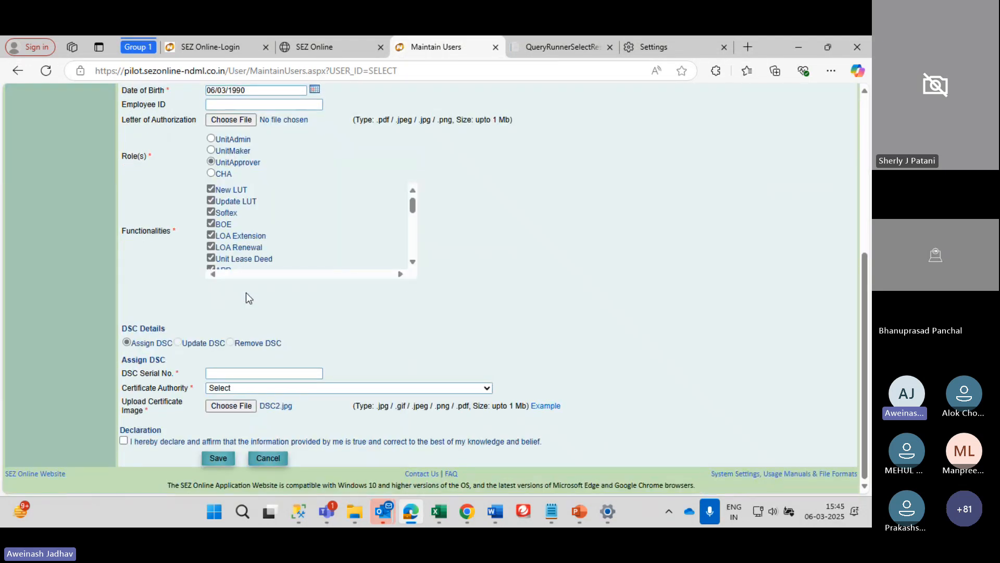
pyautogui.scroll(1, 296, 348)
pyautogui.scroll(3, 295, 348)
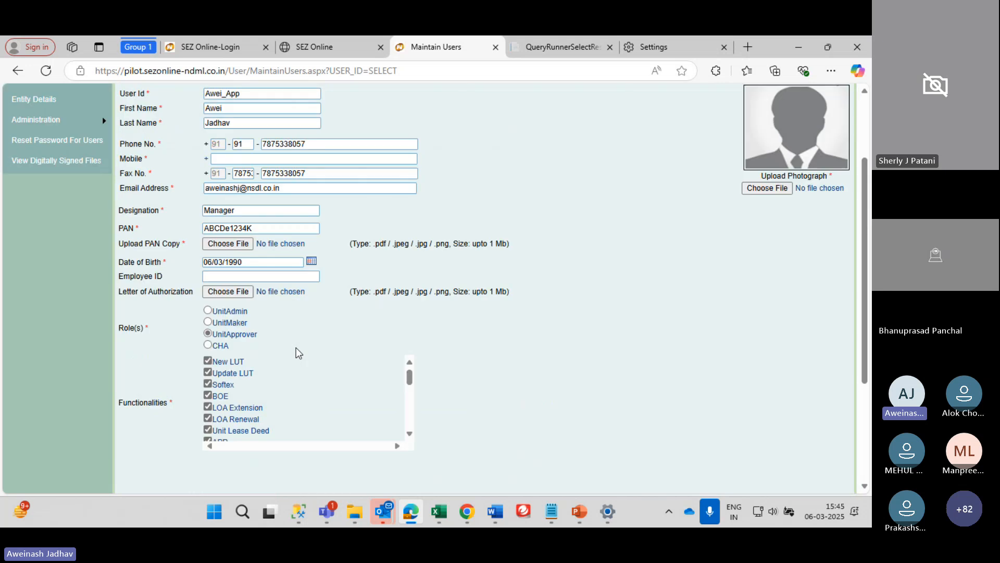
pyautogui.scroll(3, 296, 348)
pyautogui.scroll(-1, 296, 348)
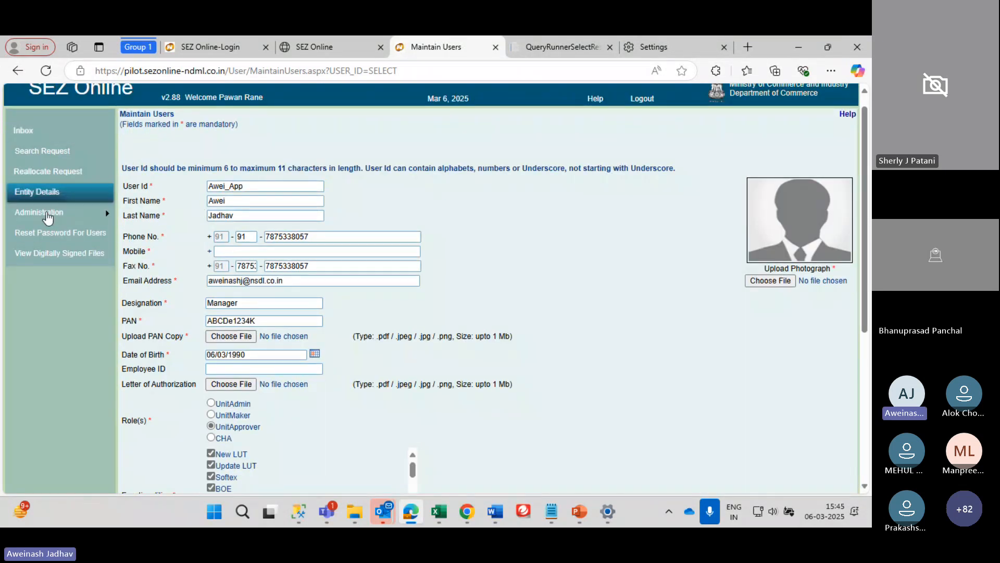
pyautogui.moveTo(104, 218)
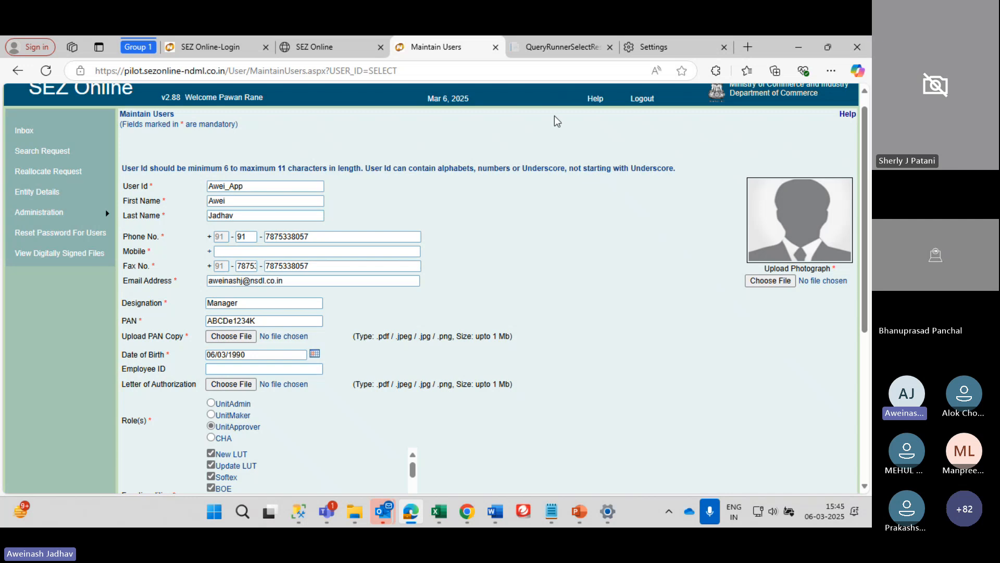
# Log out, sign back in with a saved login and the captcha, and open Preferences > Edit Profile
pyautogui.click(641, 98)
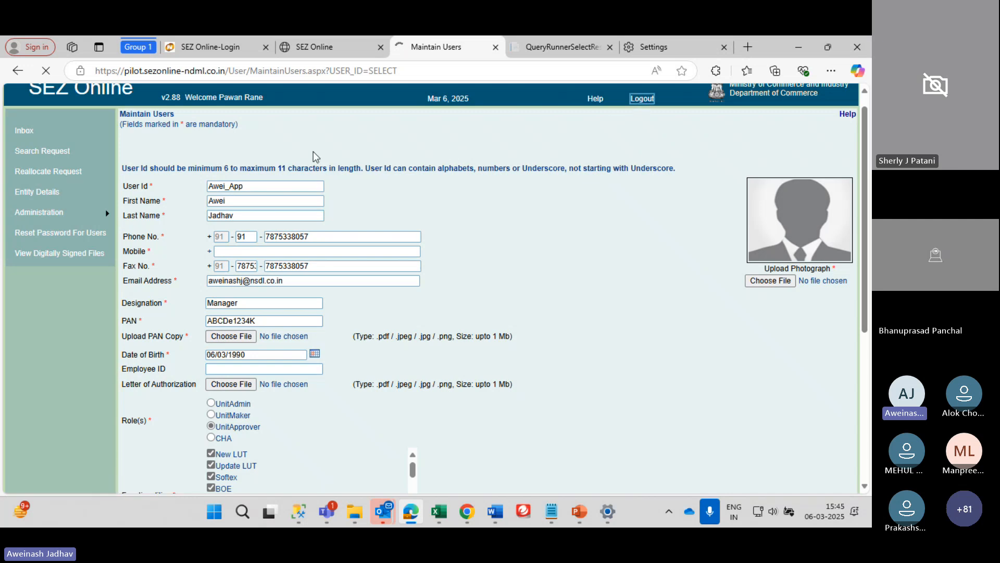
pyautogui.click(120, 161)
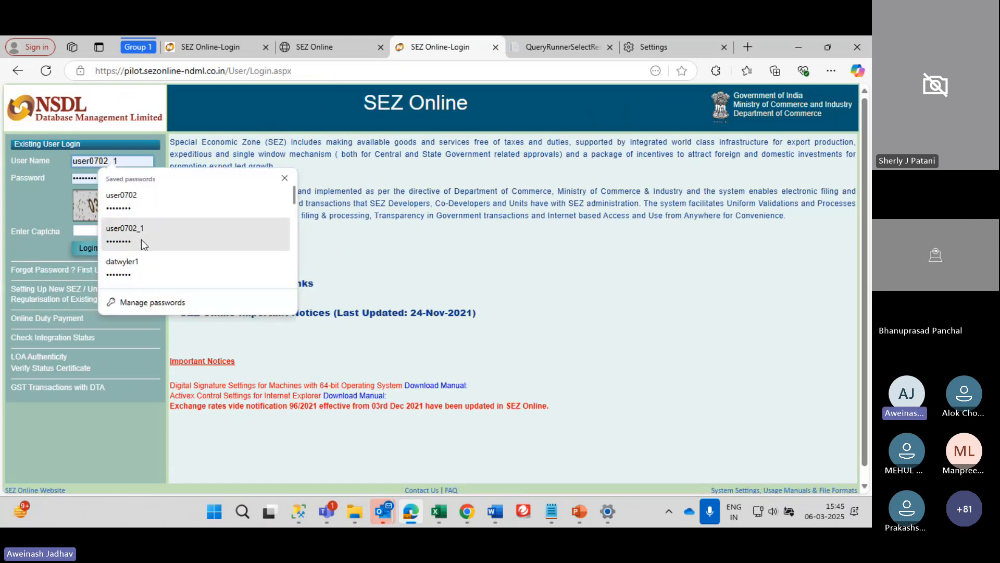
pyautogui.click(130, 213)
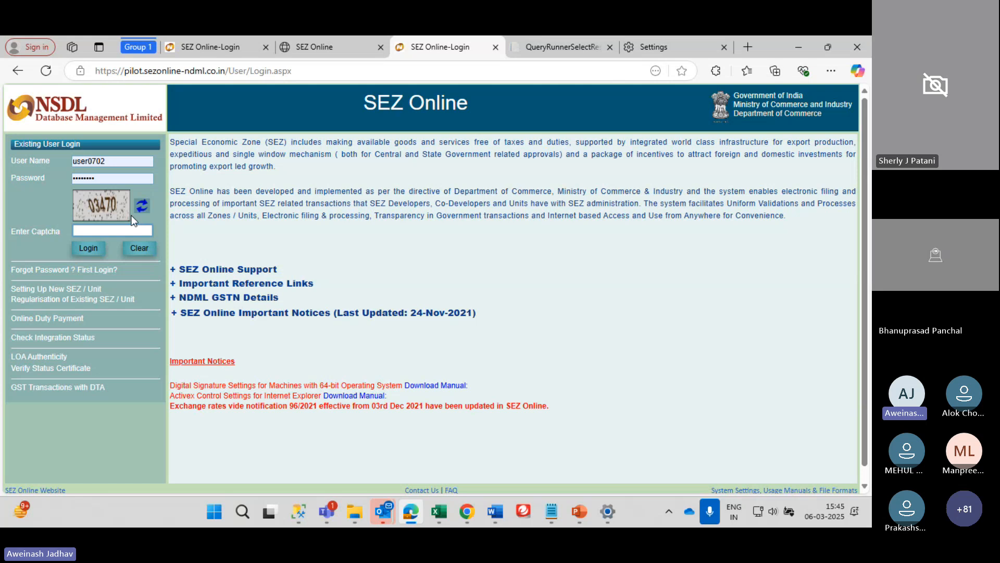
pyautogui.write('03470')
pyautogui.press('Return')
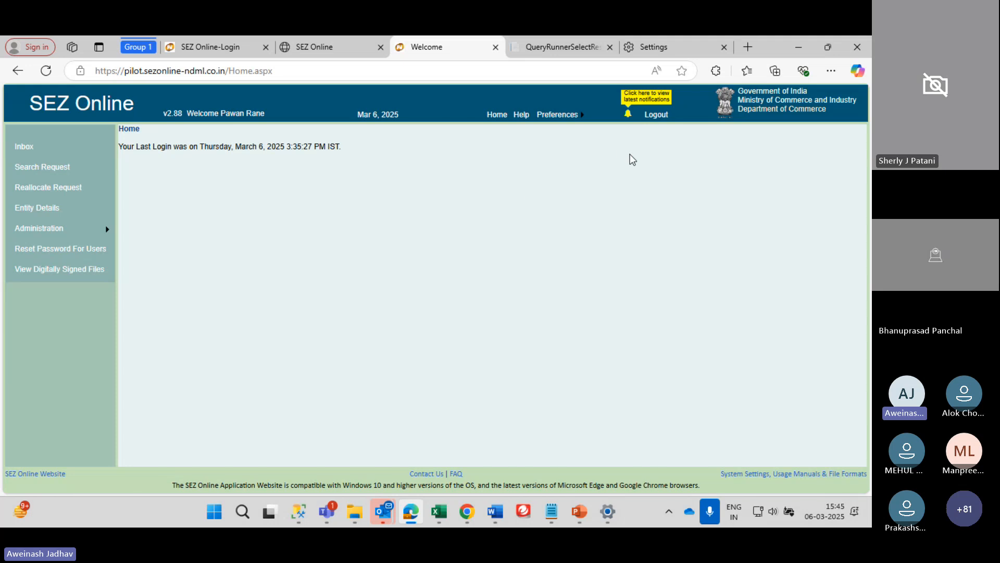
pyautogui.moveTo(585, 113)
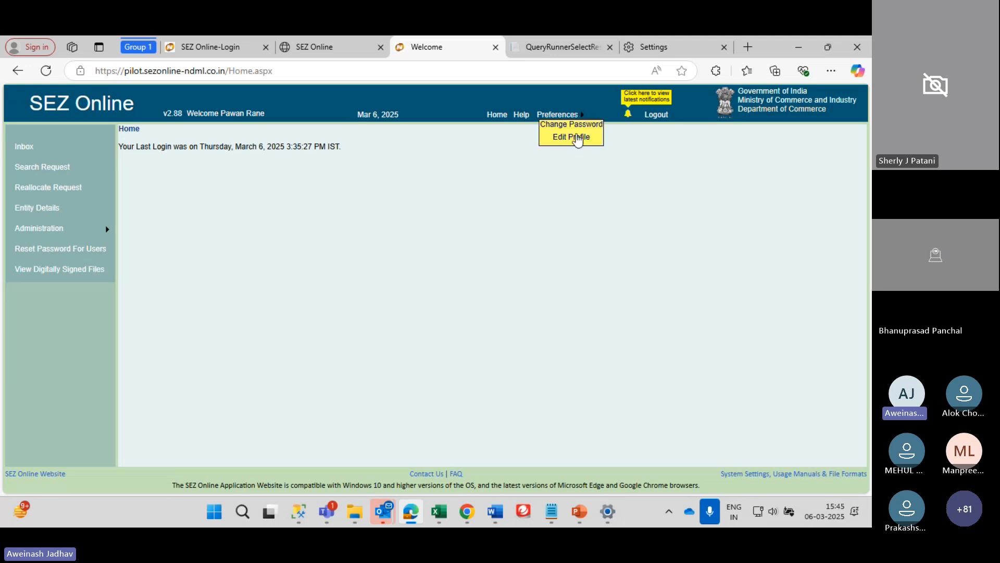
pyautogui.click(577, 138)
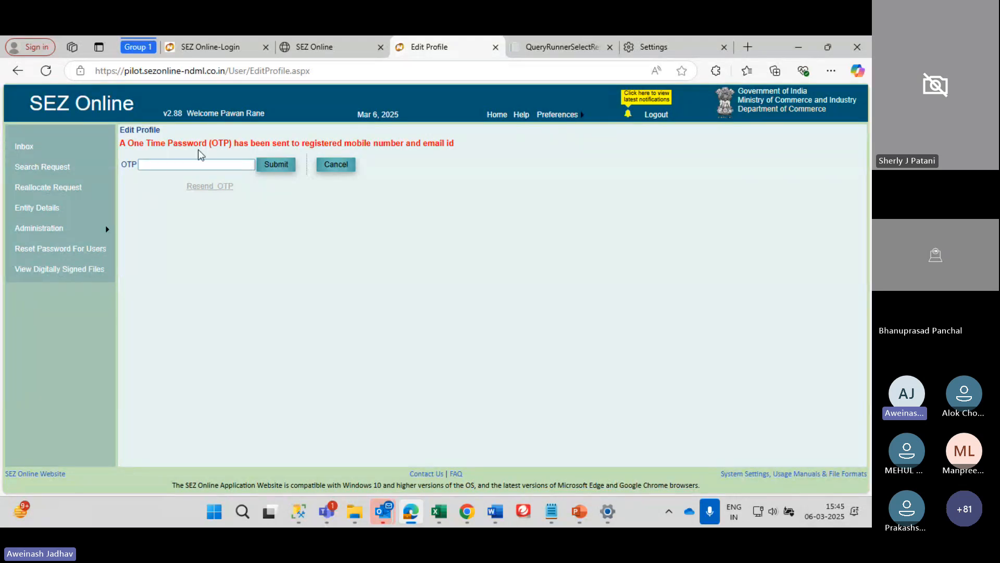
# Verify the one-time password, then make the profile's phone, mobile, fax and e-mail editable
pyautogui.click(189, 165)
pyautogui.write('a')
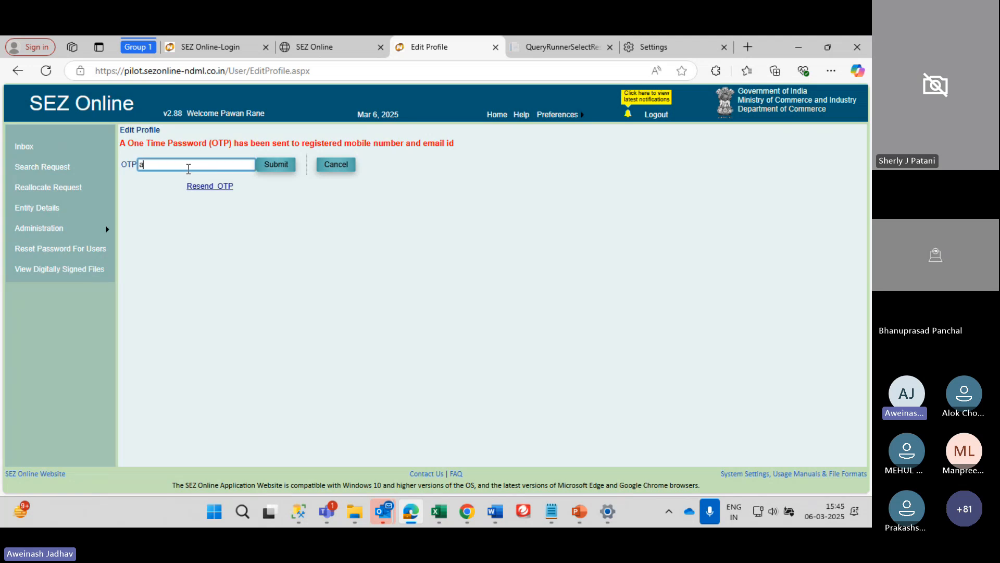
pyautogui.write('we')
pyautogui.press('BackSpace')
pyautogui.press('BackSpace')
pyautogui.press('BackSpace')
pyautogui.write('1234')
pyautogui.press('BackSpace')
pyautogui.write('456')
pyautogui.click(277, 168)
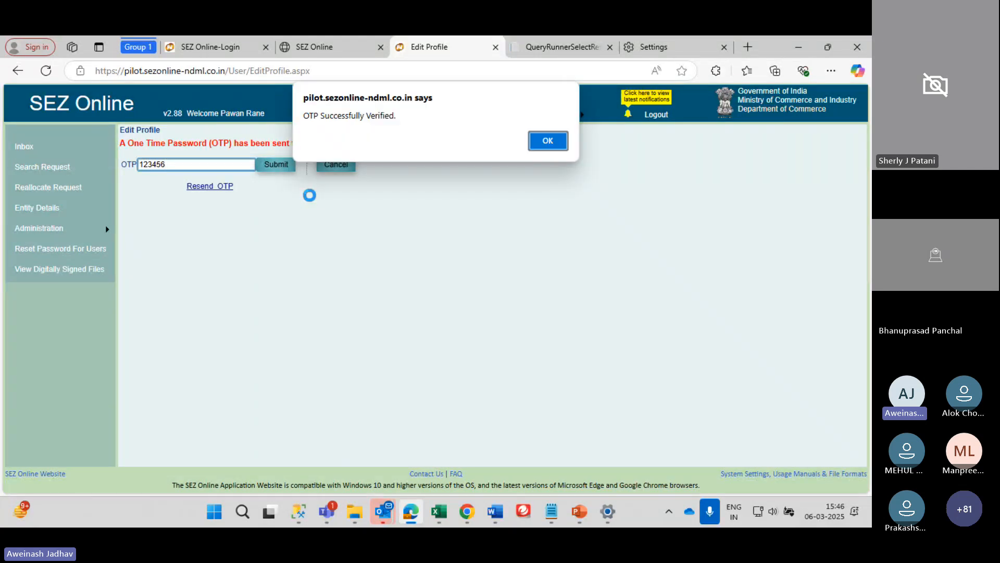
pyautogui.press('Return')
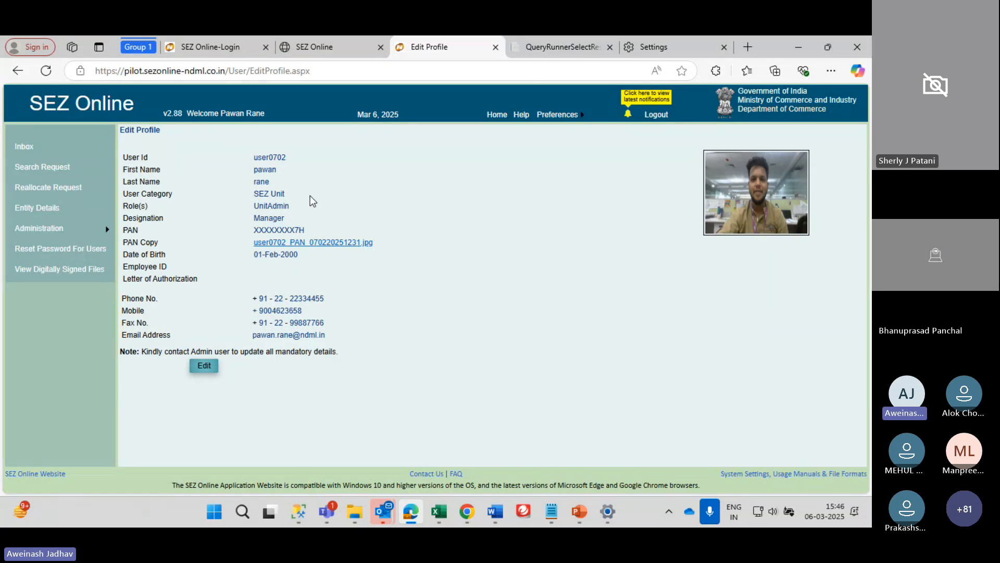
pyautogui.click(205, 365)
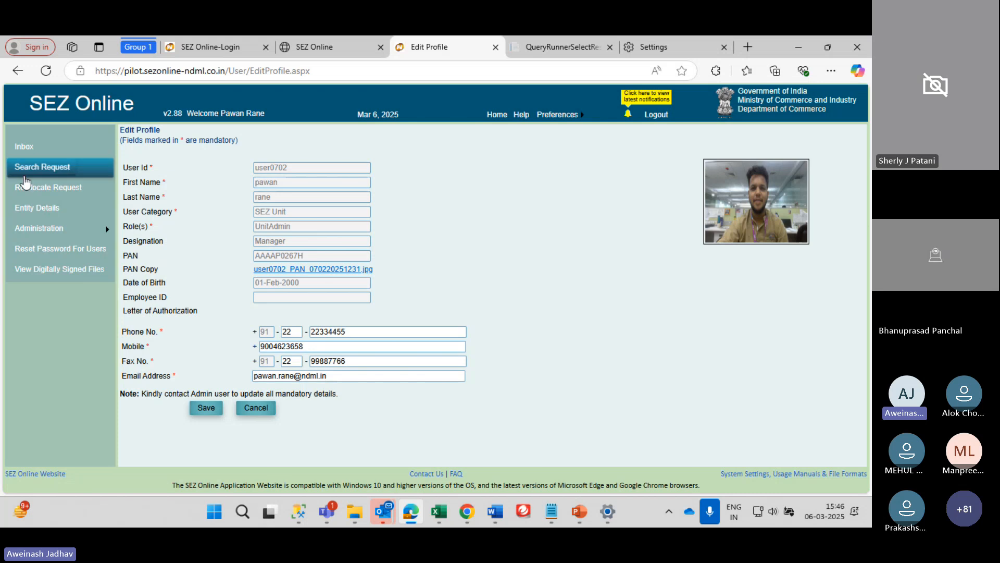
pyautogui.moveTo(62, 228)
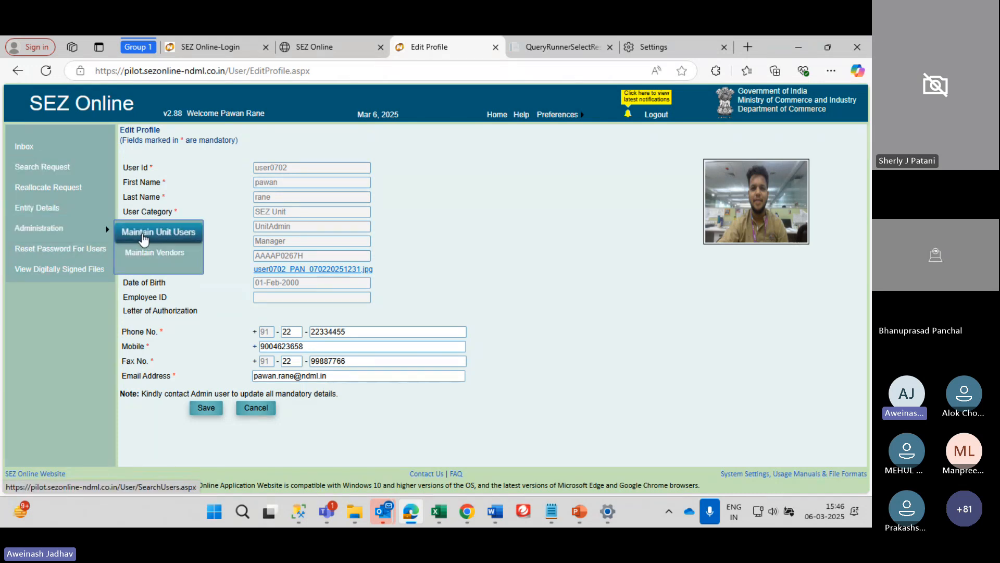
pyautogui.click(144, 238)
pyautogui.click(226, 165)
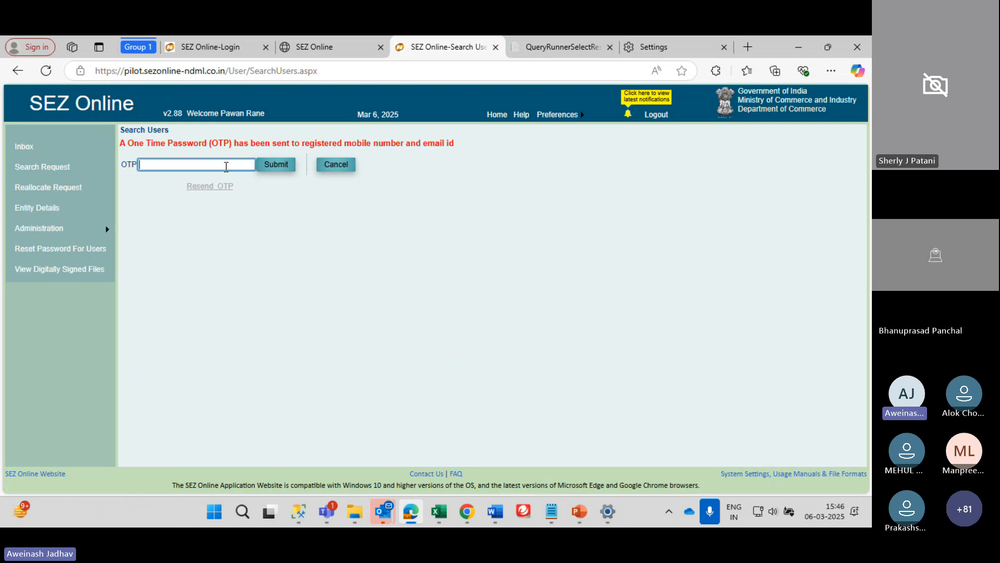
pyautogui.write('123456')
pyautogui.press('Return')
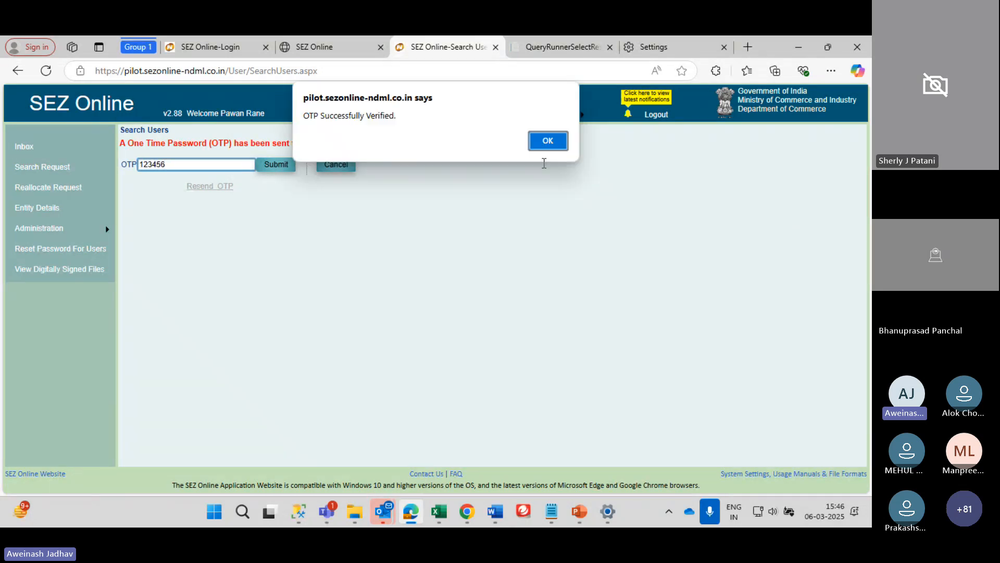
pyautogui.click(560, 140)
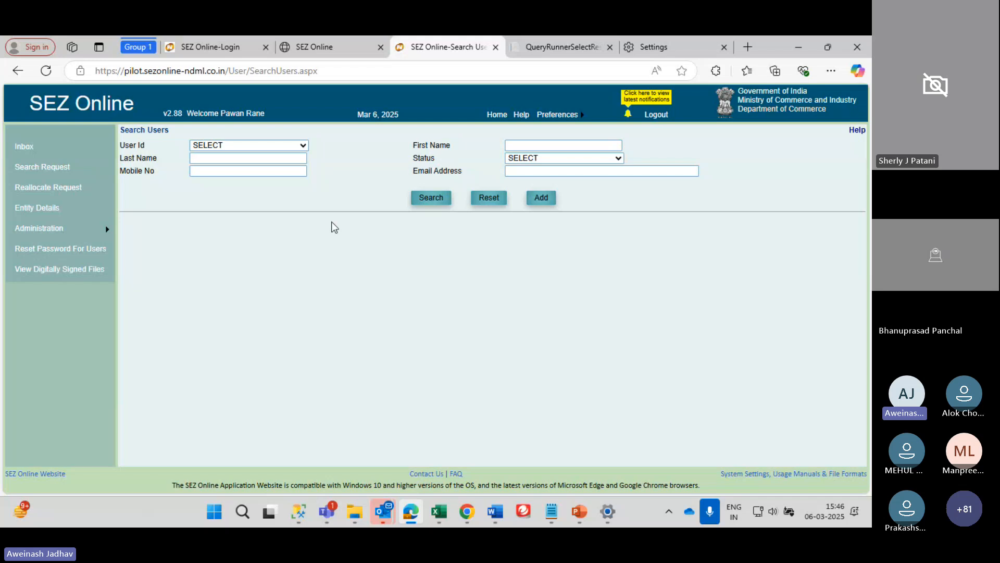
pyautogui.click(424, 201)
pyautogui.click(424, 201)
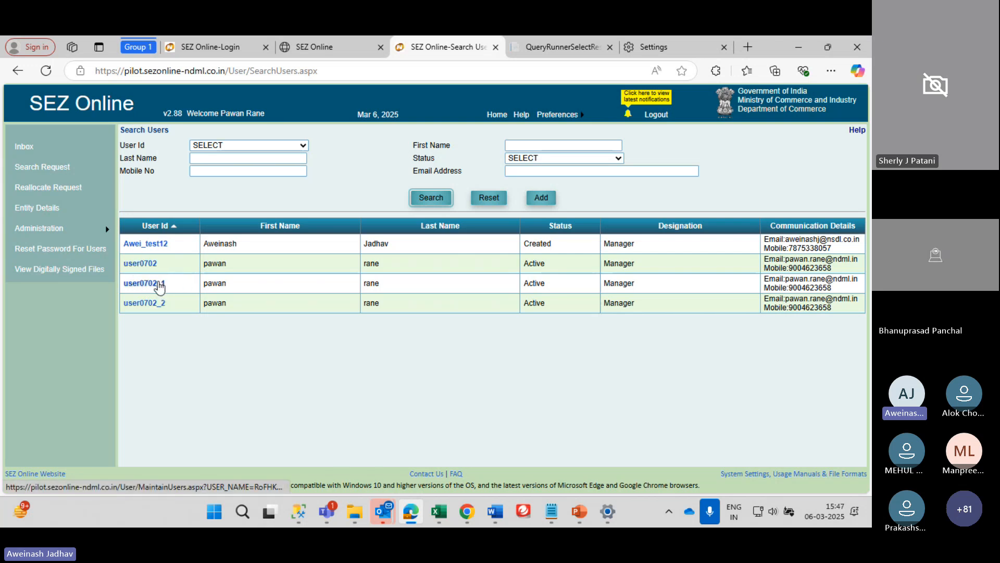
# Open the third listed user's UnitMaker record and review its DSC certificate details
pyautogui.click(158, 282)
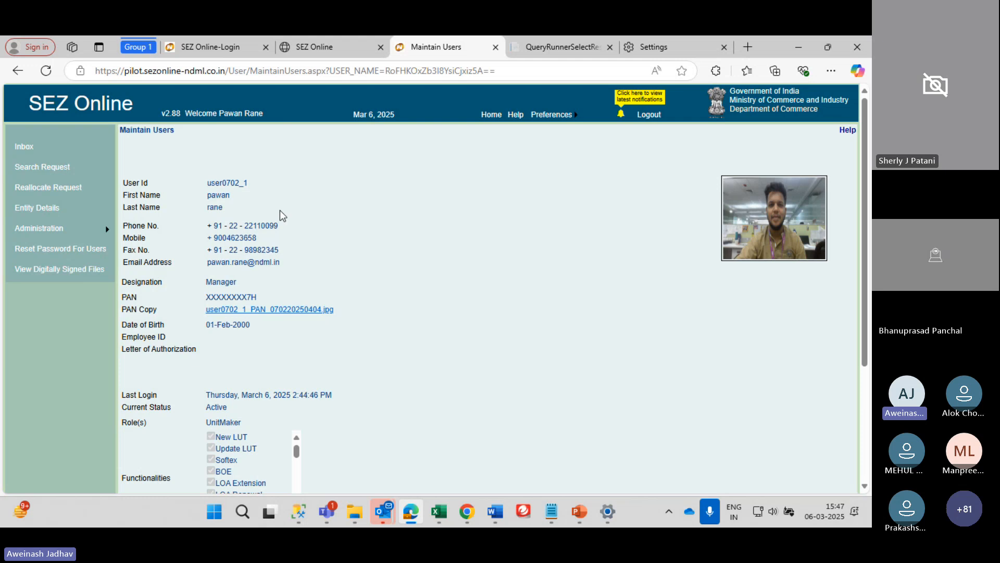
pyautogui.scroll(-3, 280, 210)
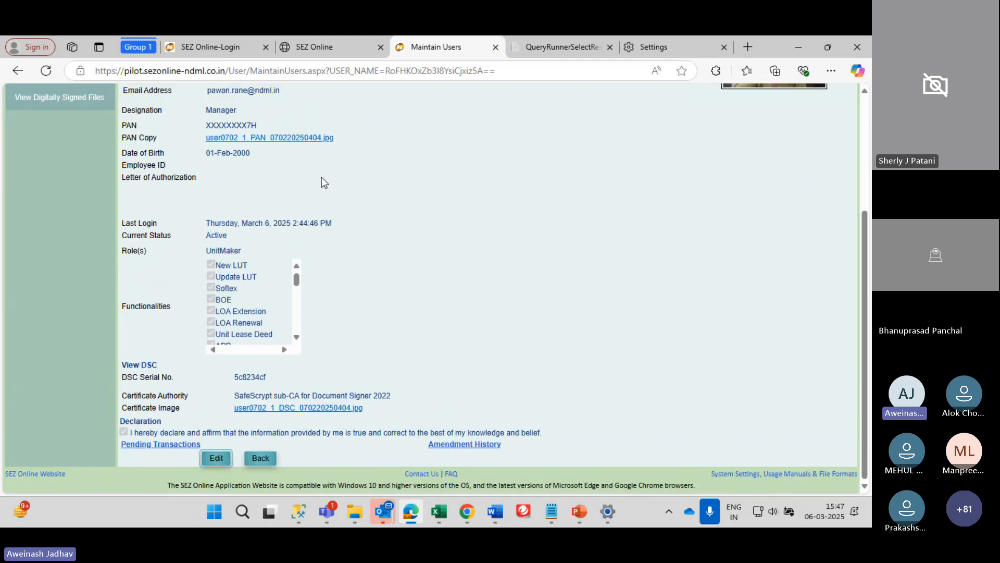
pyautogui.scroll(5, 321, 177)
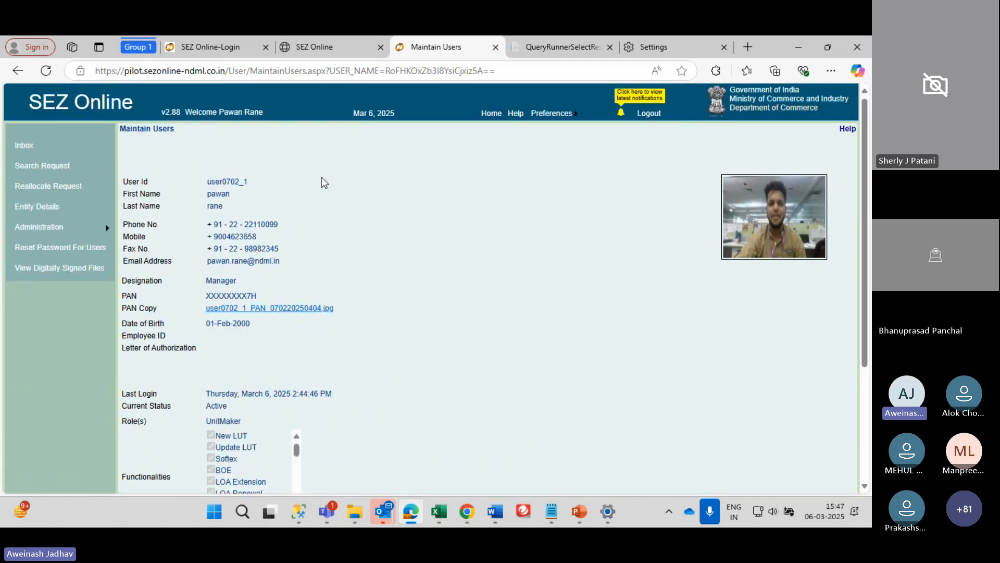
pyautogui.scroll(-5, 321, 177)
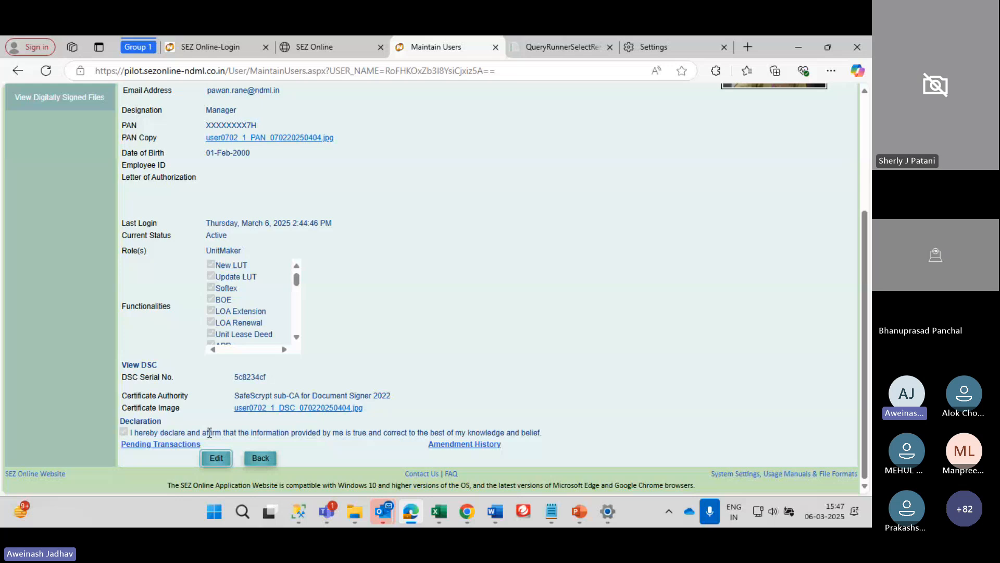
# Make the user's details editable and change the role to UnitApprover
pyautogui.click(216, 459)
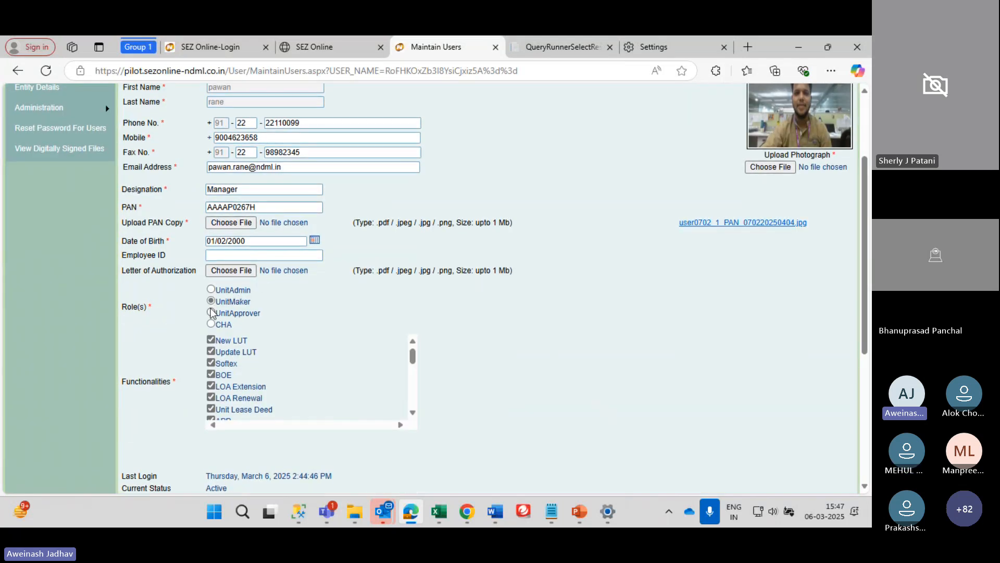
pyautogui.click(211, 313)
pyautogui.click(211, 301)
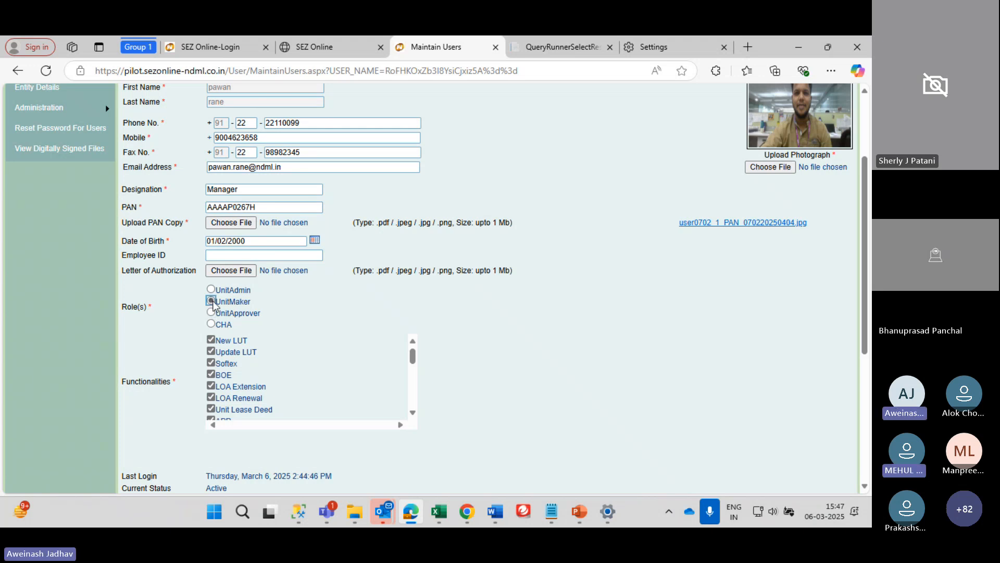
pyautogui.scroll(-1, 218, 333)
pyautogui.scroll(-1, 218, 333)
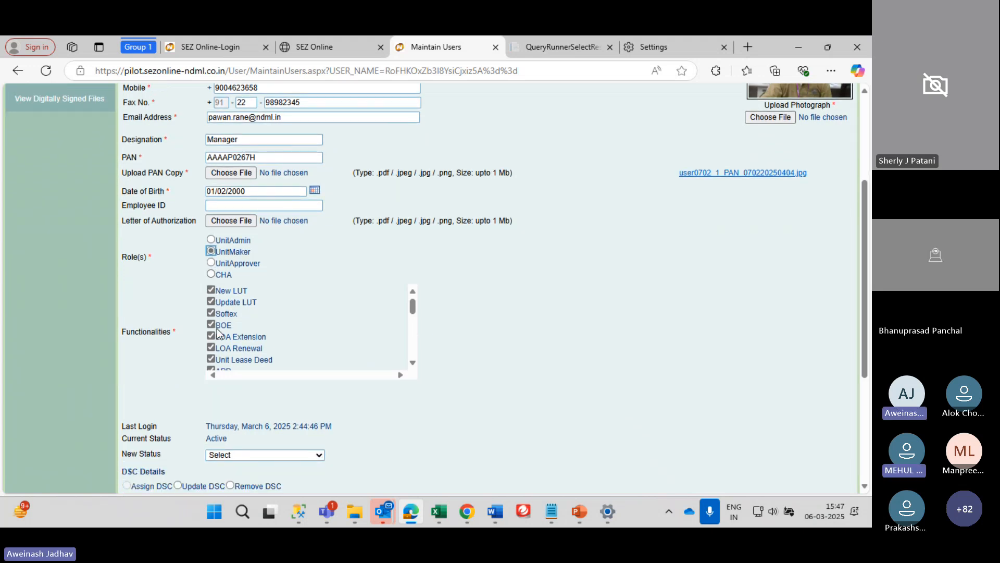
pyautogui.click(221, 264)
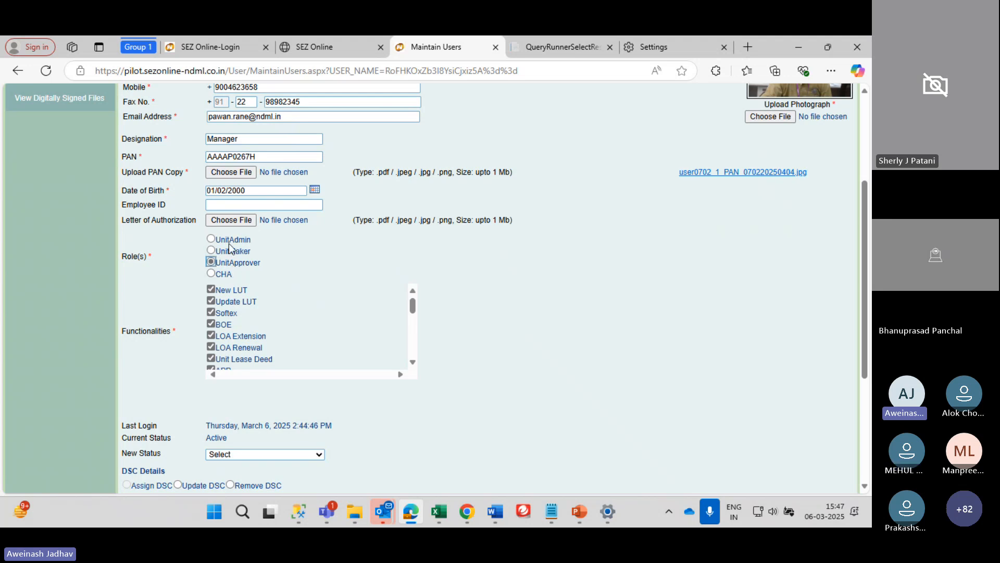
pyautogui.click(212, 251)
pyautogui.click(211, 262)
pyautogui.scroll(-5, 312, 333)
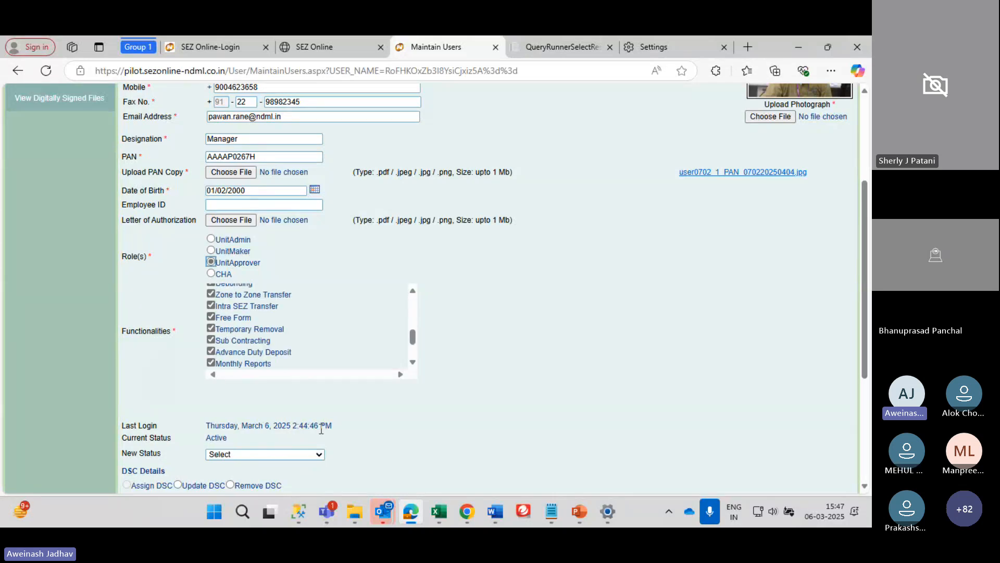
pyautogui.scroll(-4, 456, 383)
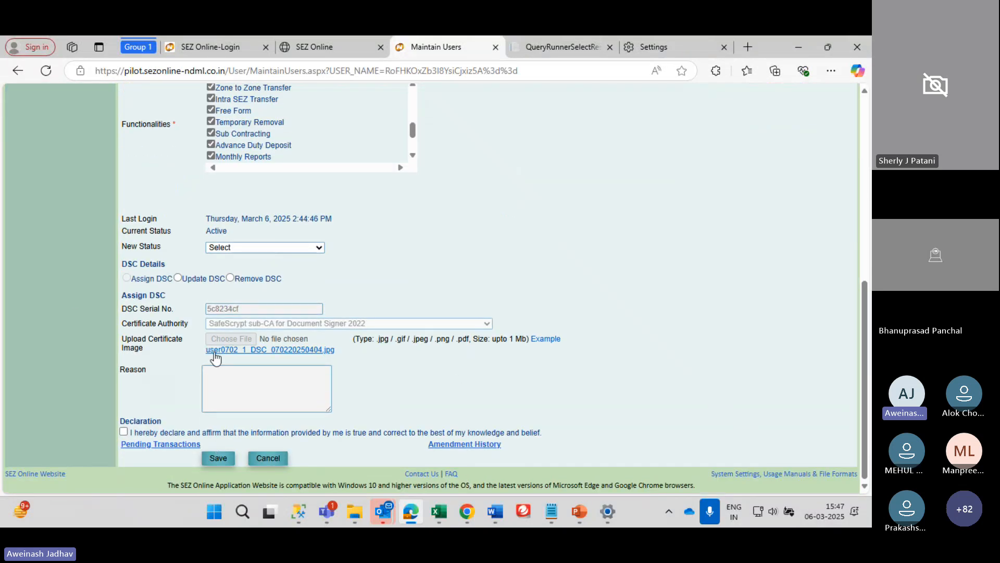
pyautogui.scroll(6, 152, 318)
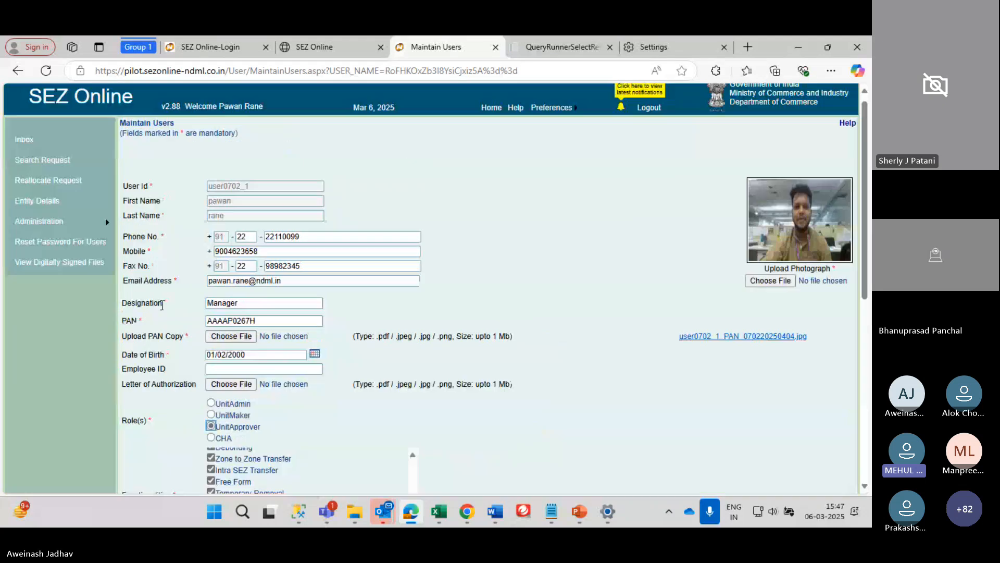
pyautogui.scroll(-3, 163, 310)
# Set New Status to Suspended and cancel deleting the user's DSC details
pyautogui.click(231, 376)
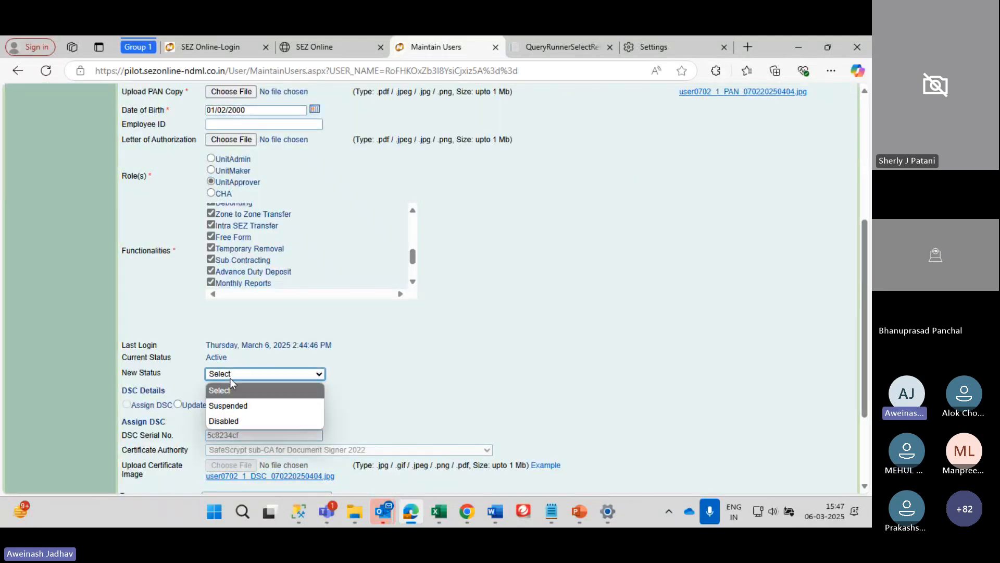
pyautogui.click(229, 405)
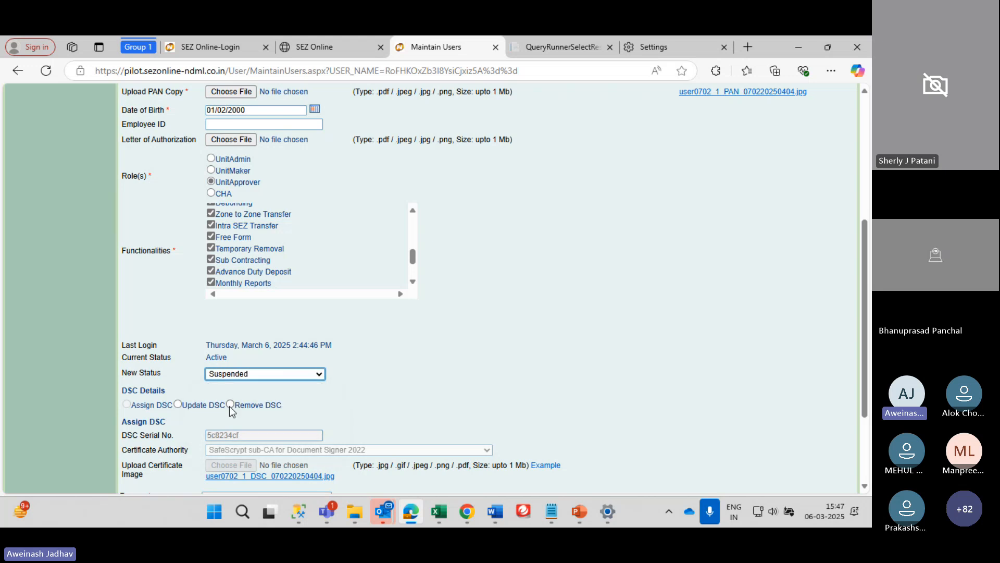
pyautogui.click(230, 405)
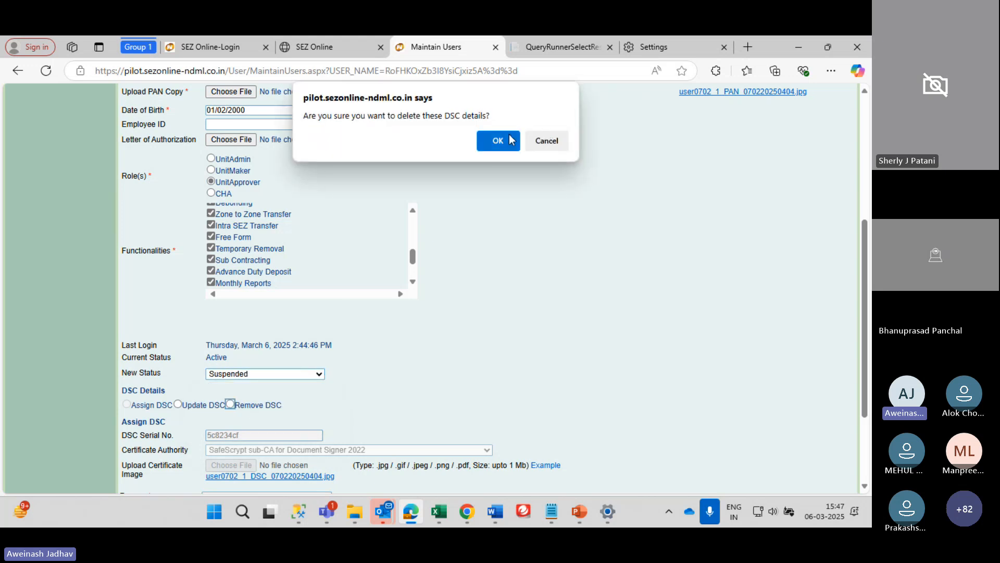
pyautogui.click(551, 141)
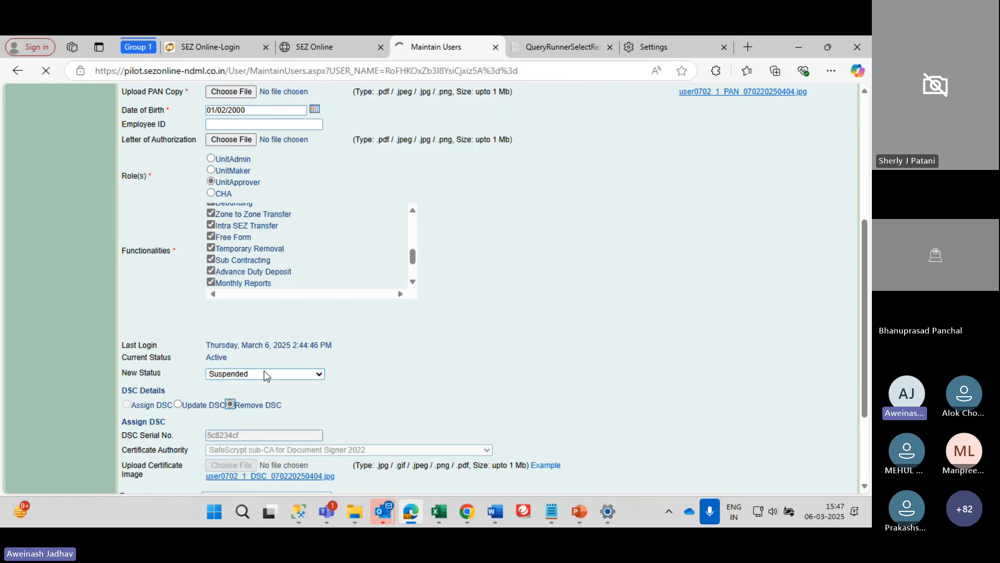
pyautogui.scroll(-4, 265, 370)
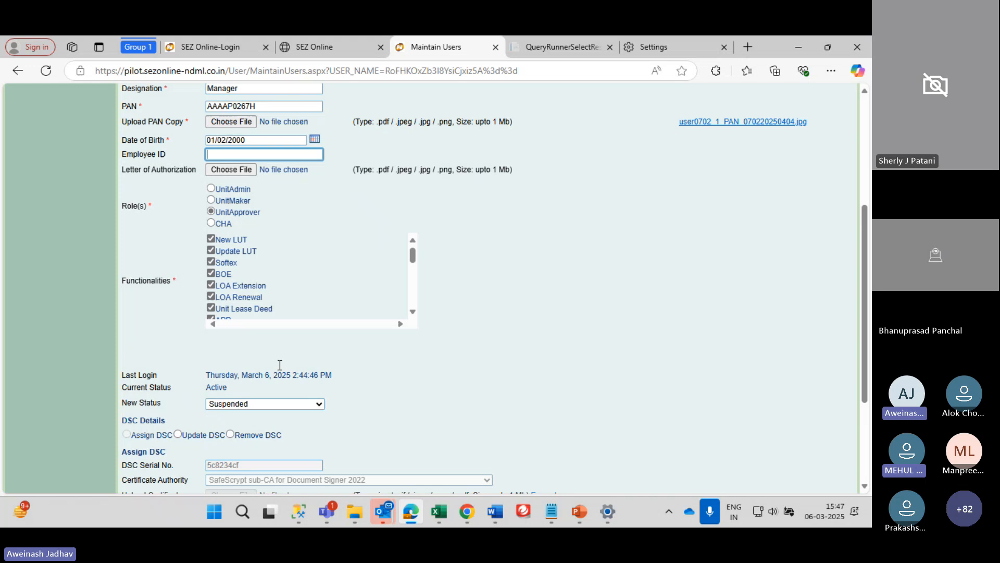
pyautogui.click(249, 408)
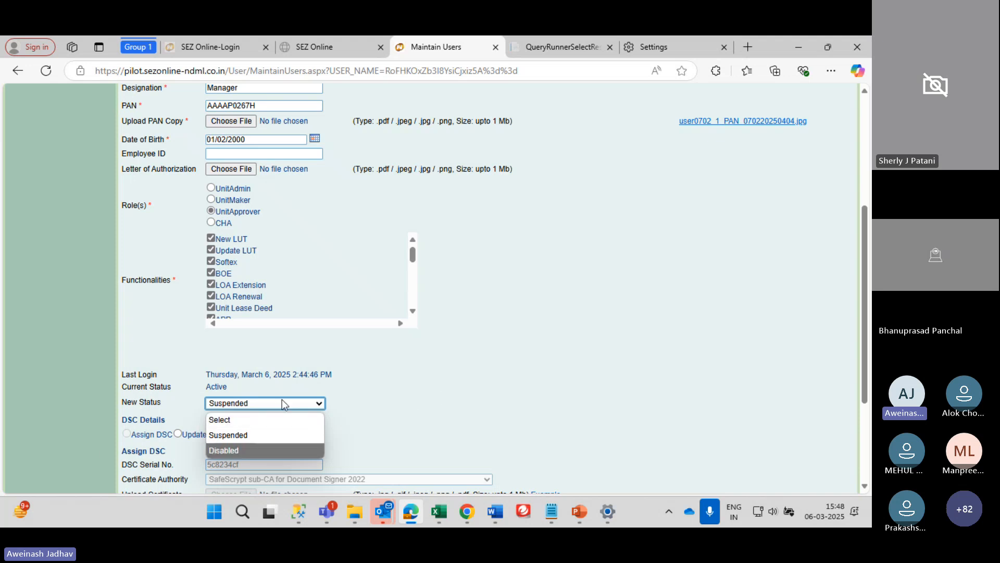
# Return New Status to Select and review the Manager, UnitApprover record with New LUT ticked
pyautogui.click(274, 420)
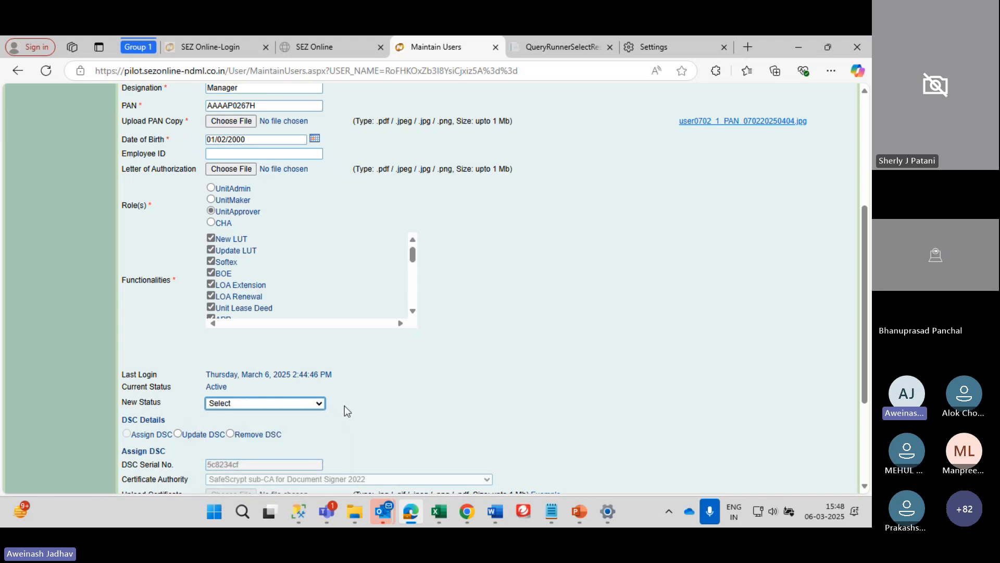
pyautogui.scroll(1, 345, 405)
pyautogui.scroll(-2, 345, 405)
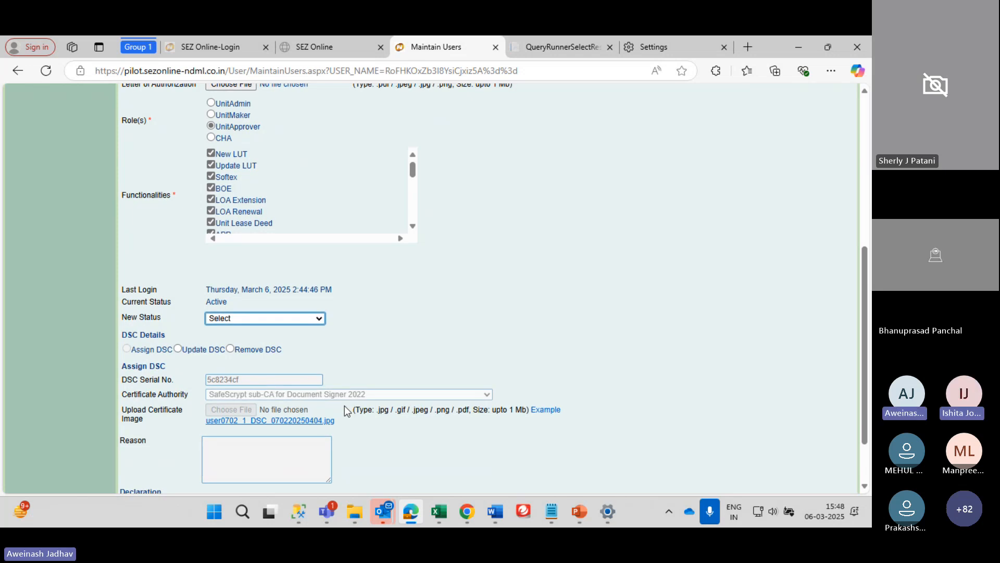
pyautogui.scroll(5, 345, 411)
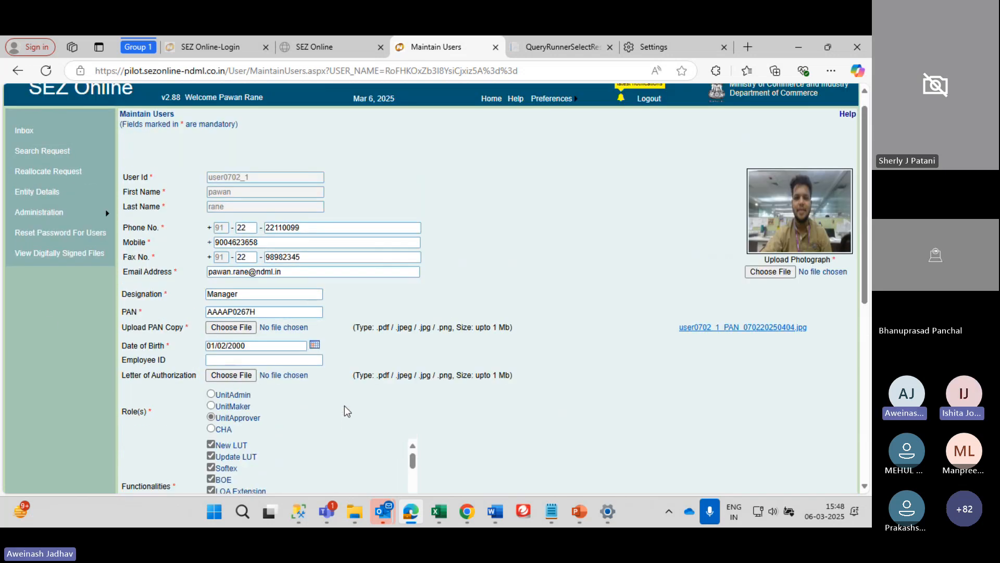
pyautogui.moveTo(106, 214)
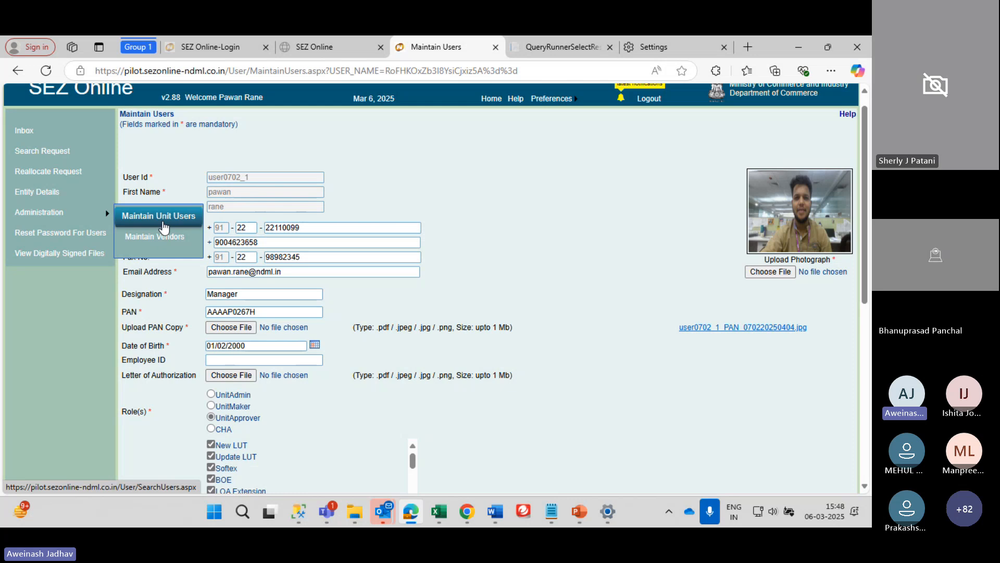
pyautogui.scroll(-4, 352, 322)
pyautogui.scroll(3, 240, 223)
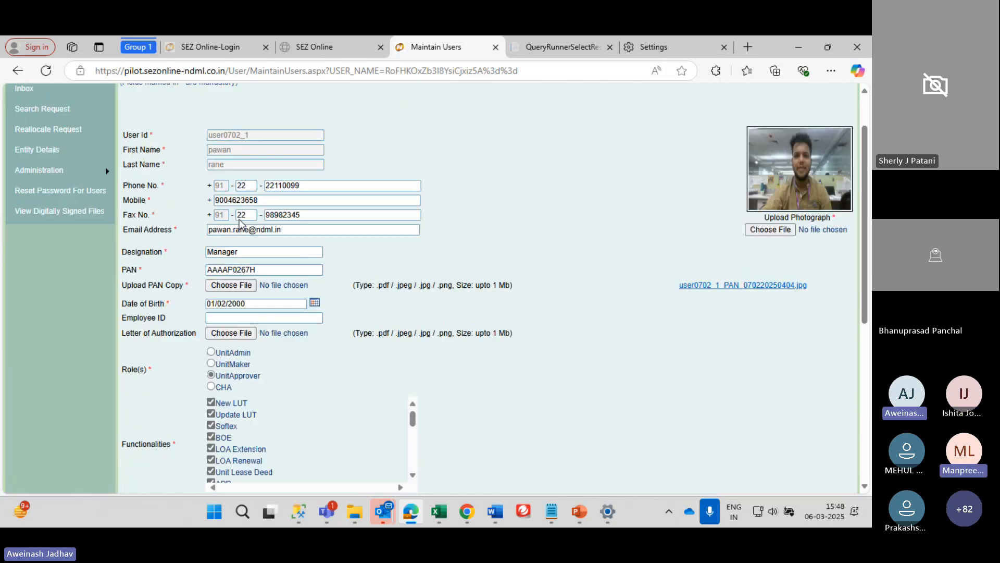
pyautogui.scroll(1, 239, 223)
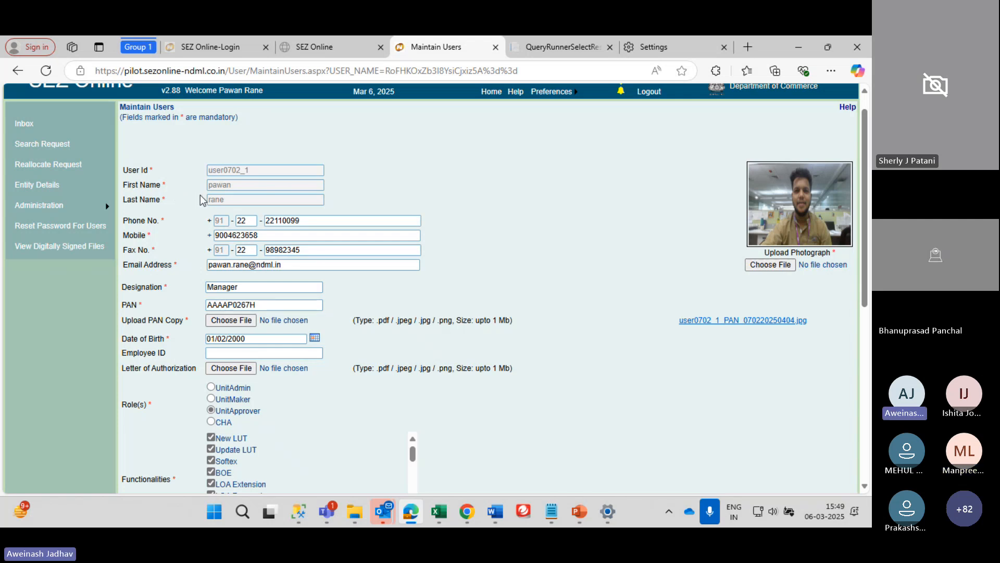
pyautogui.scroll(-1, 203, 200)
pyautogui.scroll(-3, 203, 200)
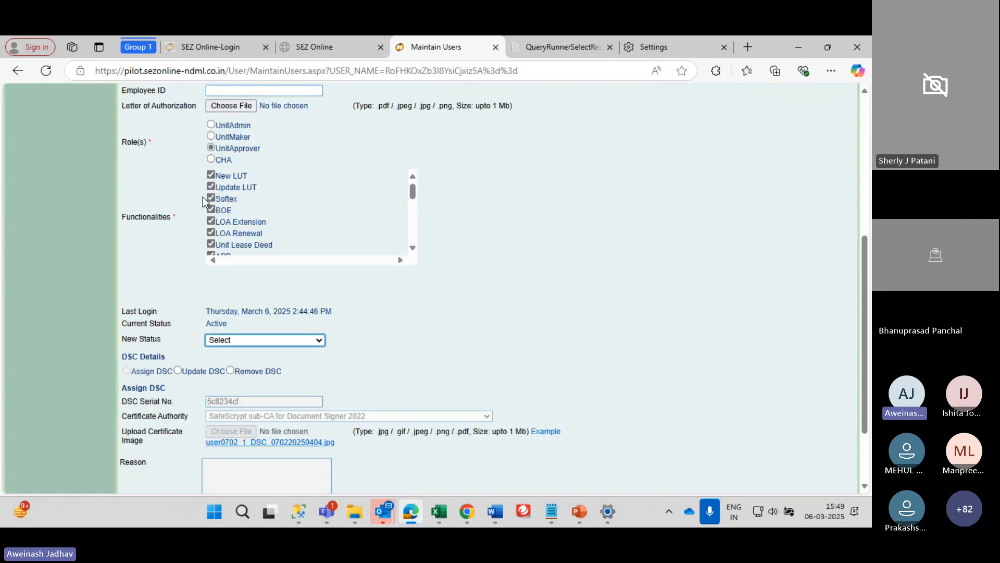
pyautogui.scroll(5, 211, 227)
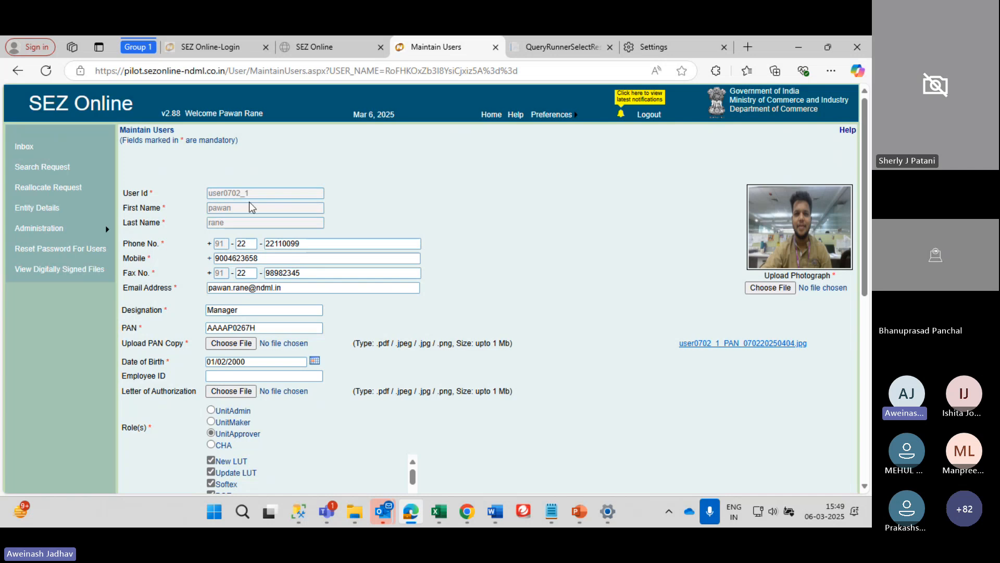
pyautogui.scroll(-3, 247, 198)
pyautogui.scroll(-2, 247, 198)
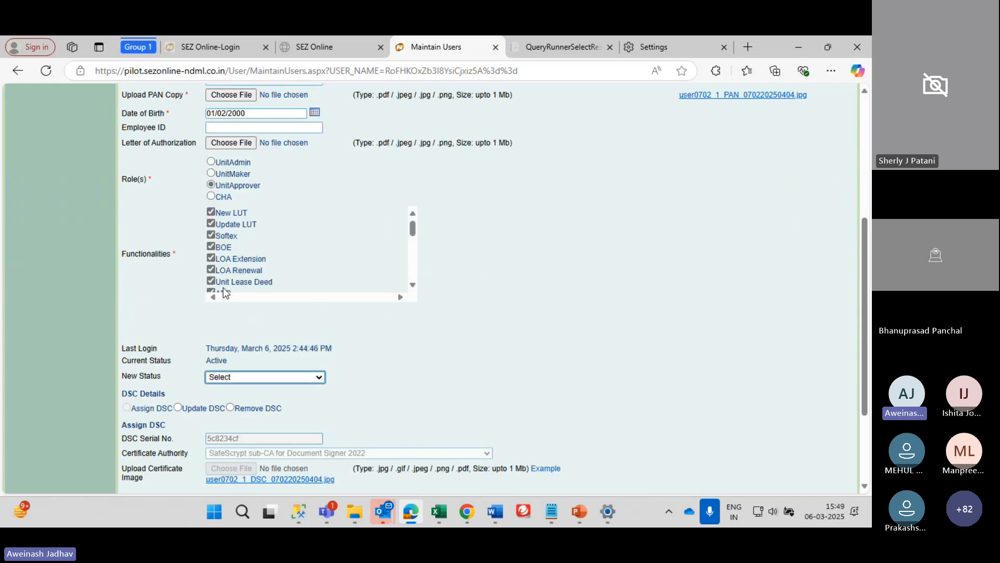
pyautogui.click(233, 374)
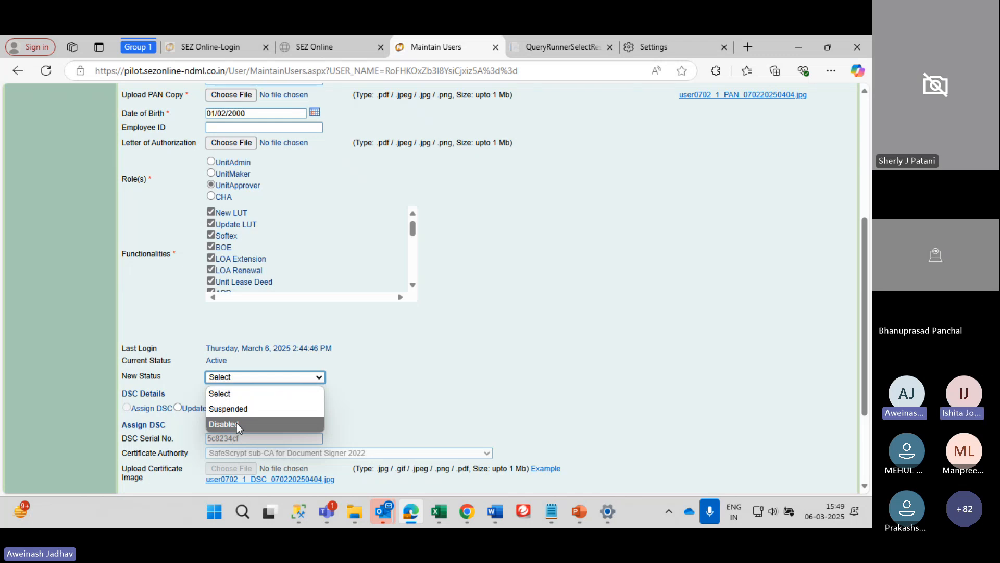
pyautogui.scroll(2, 425, 357)
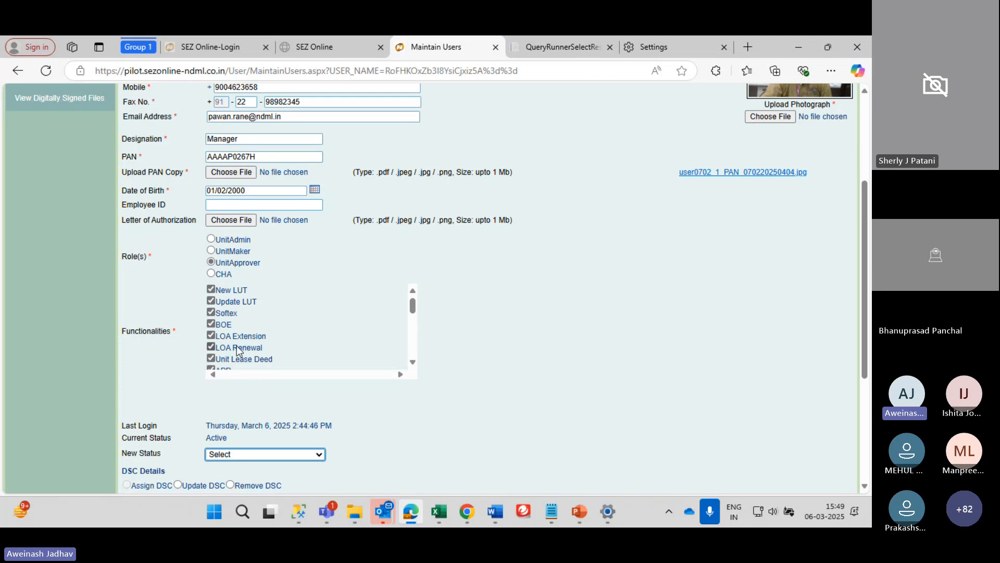
pyautogui.scroll(1, 237, 350)
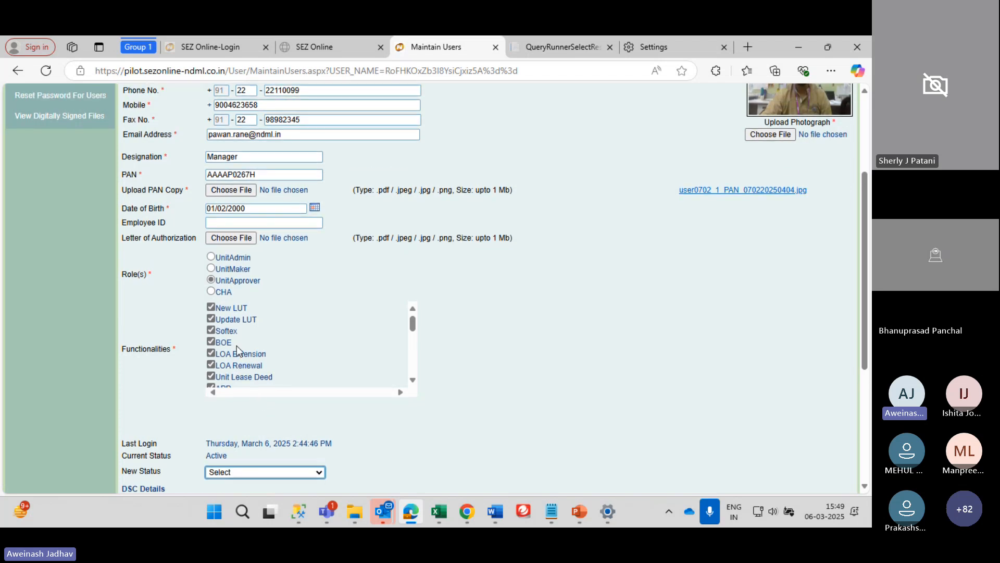
pyautogui.scroll(3, 237, 345)
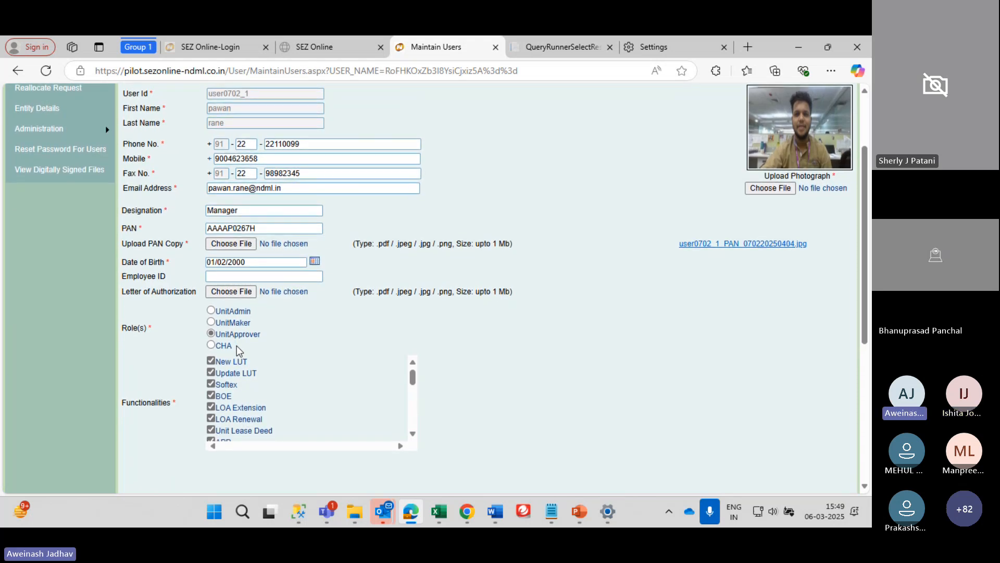
pyautogui.scroll(-1, 239, 352)
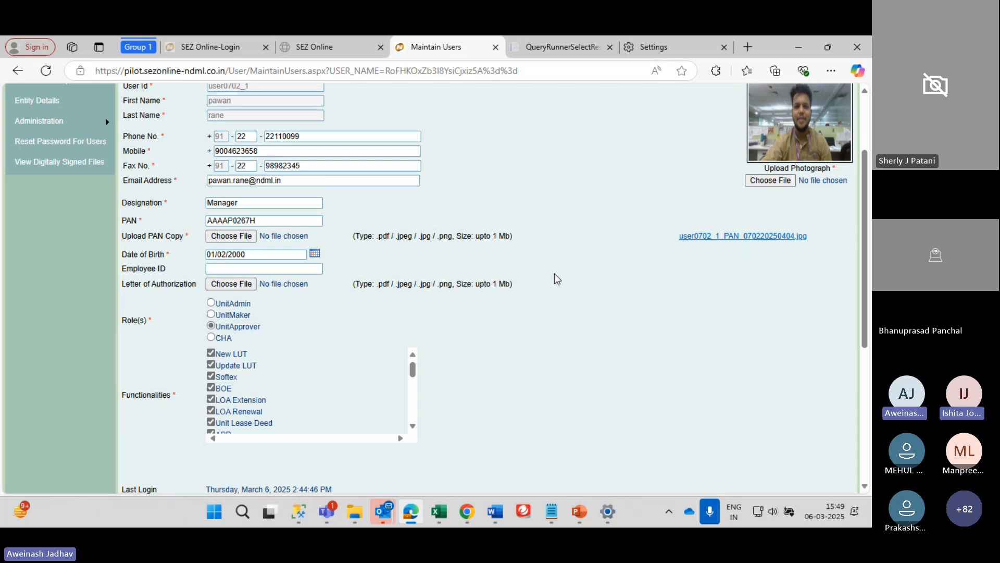
pyautogui.scroll(-2, 337, 316)
pyautogui.scroll(-1, 336, 314)
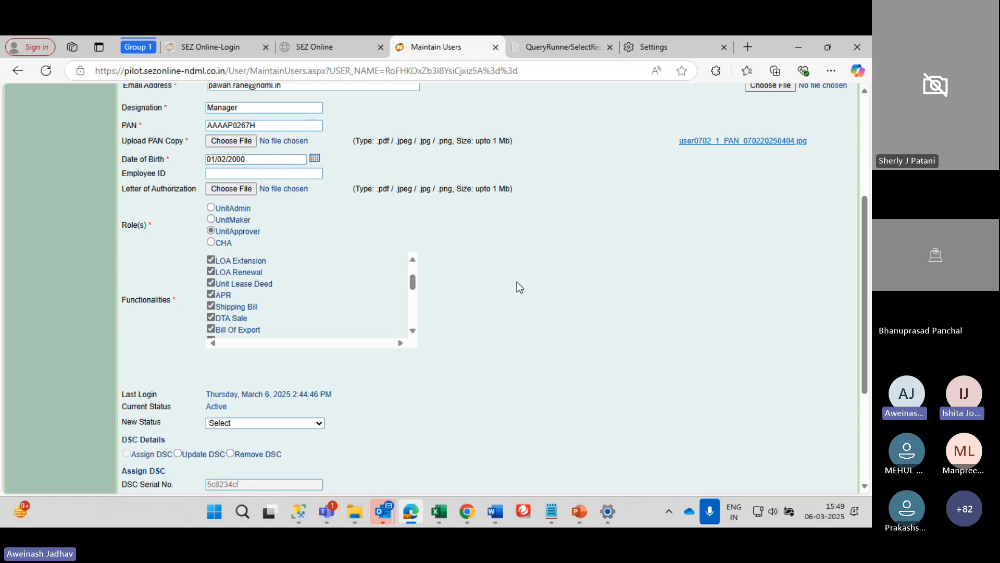
pyautogui.scroll(3, 517, 281)
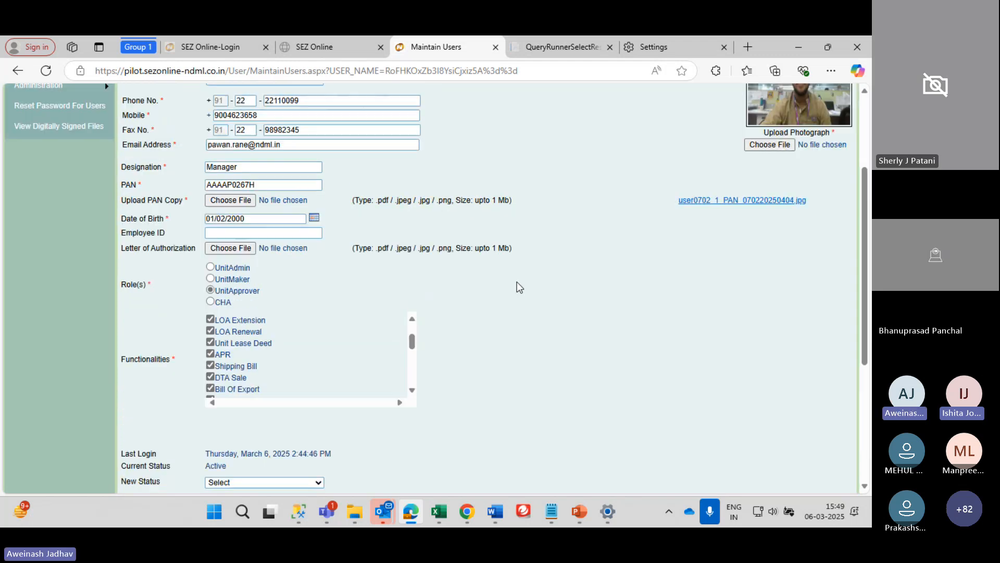
pyautogui.scroll(1, 517, 282)
pyautogui.scroll(-4, 517, 287)
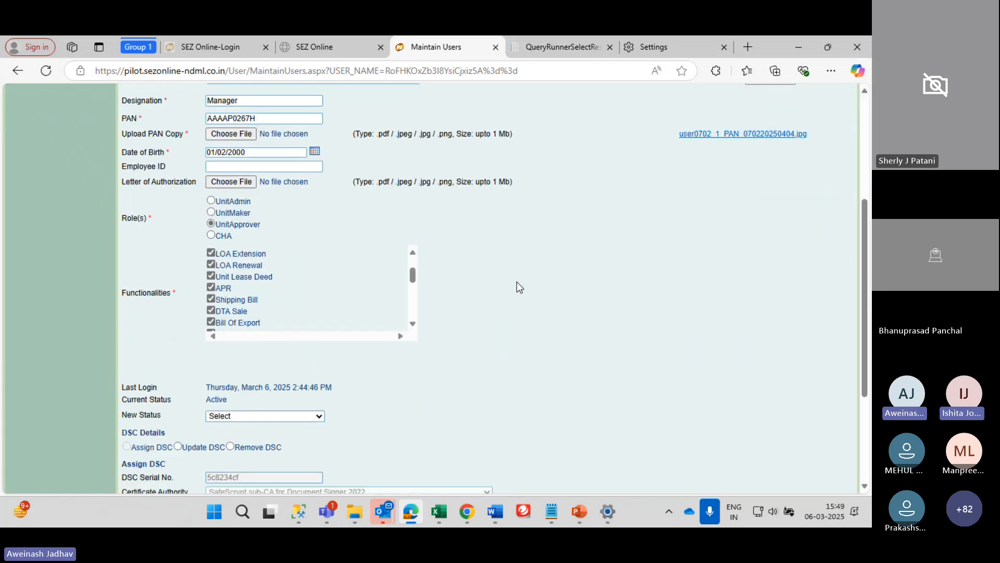
pyautogui.scroll(3, 517, 286)
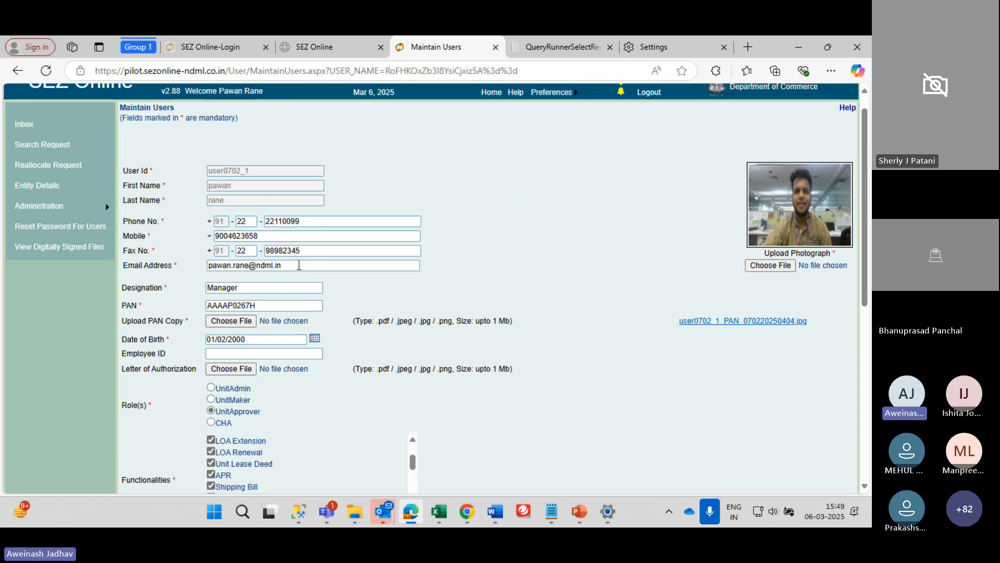
pyautogui.moveTo(131, 201)
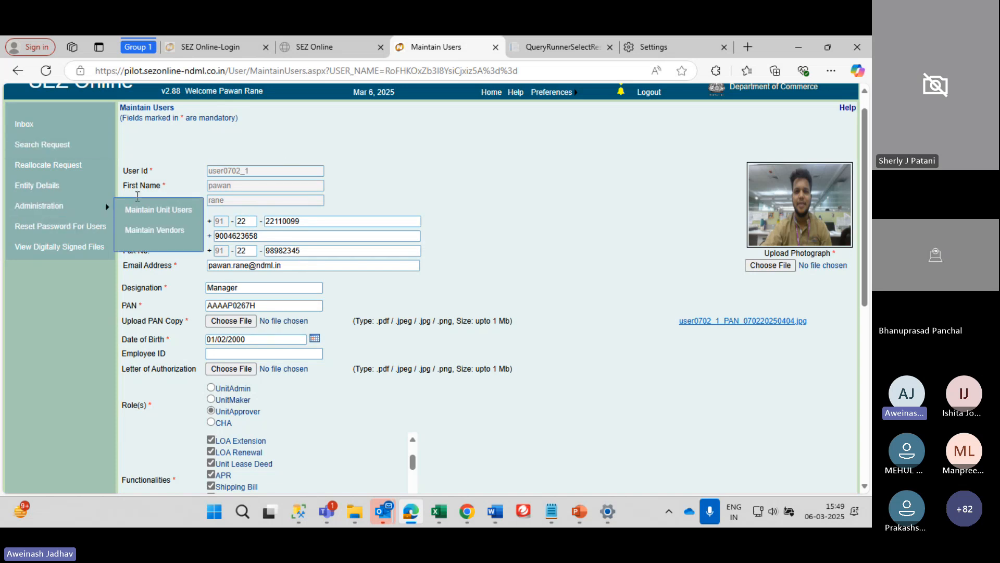
pyautogui.click(179, 210)
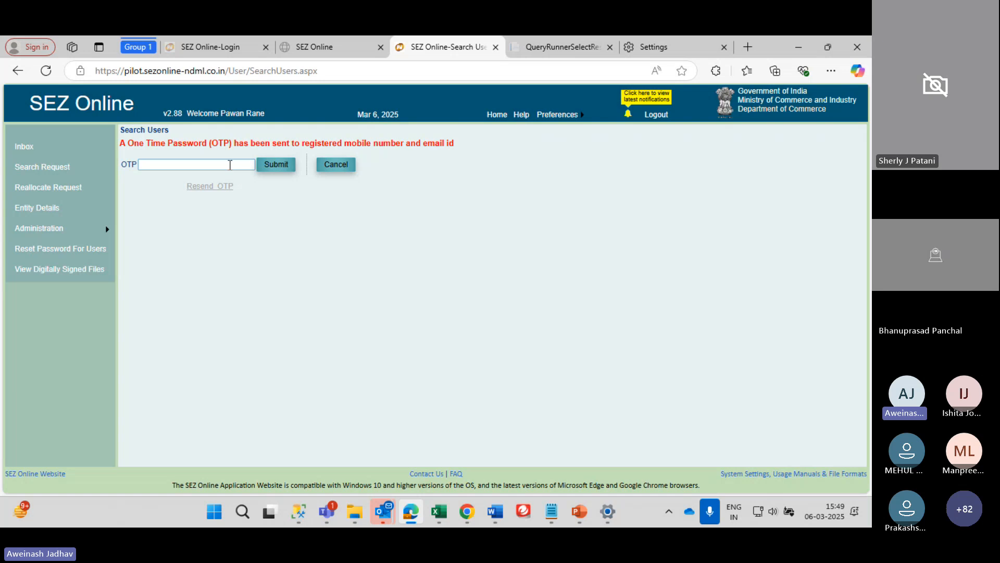
pyautogui.click(230, 165)
pyautogui.write('123456')
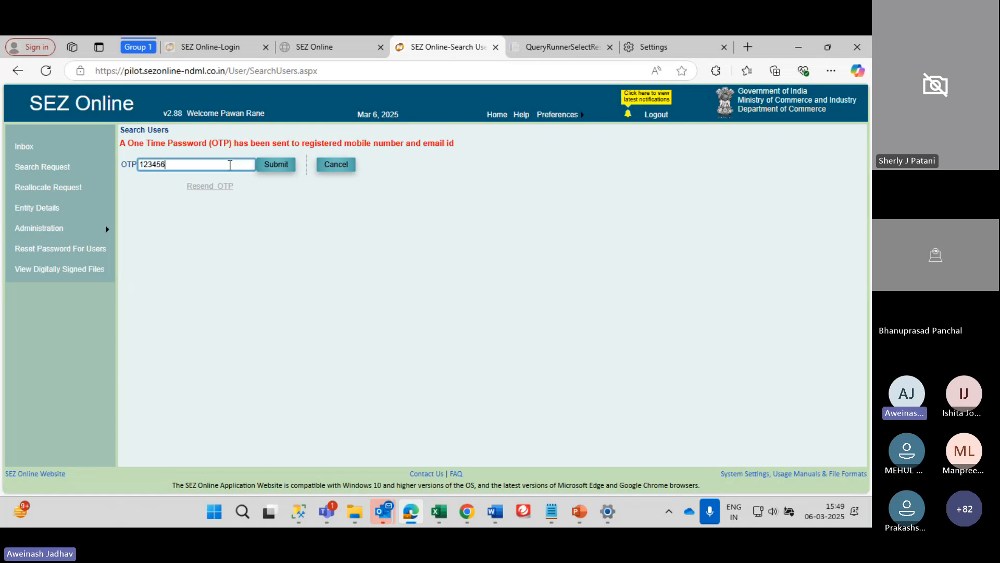
pyautogui.press('Return')
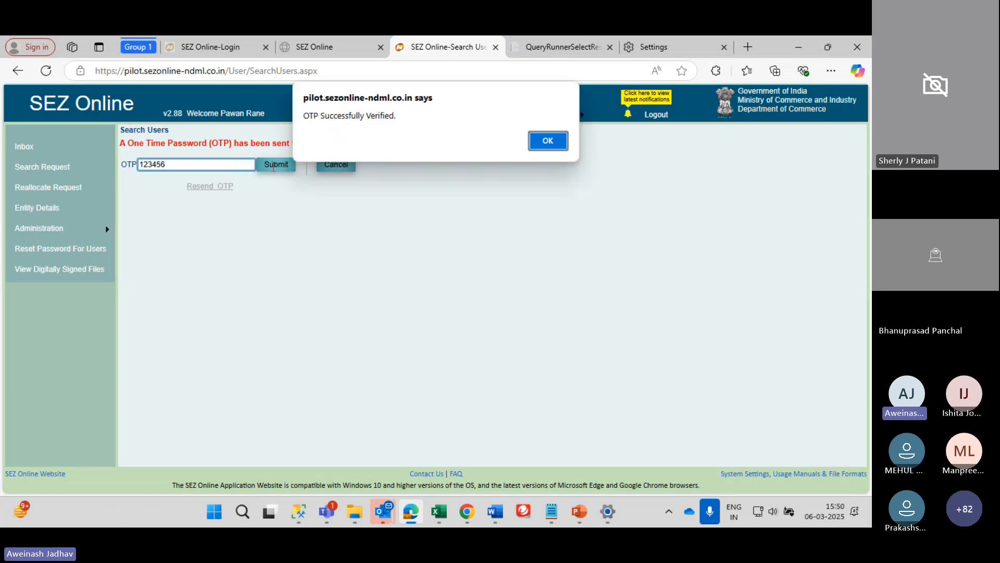
pyautogui.click(542, 143)
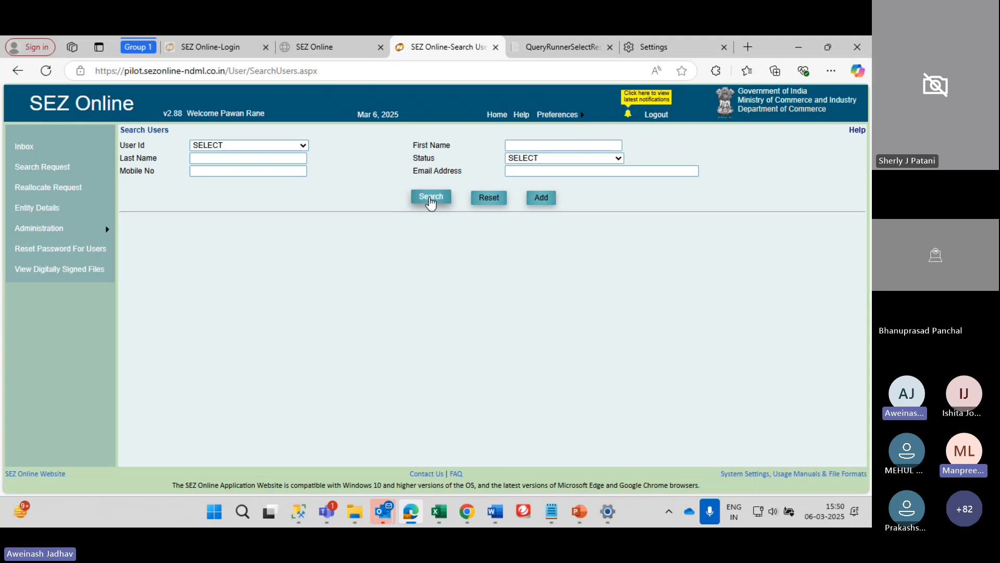
pyautogui.click(431, 197)
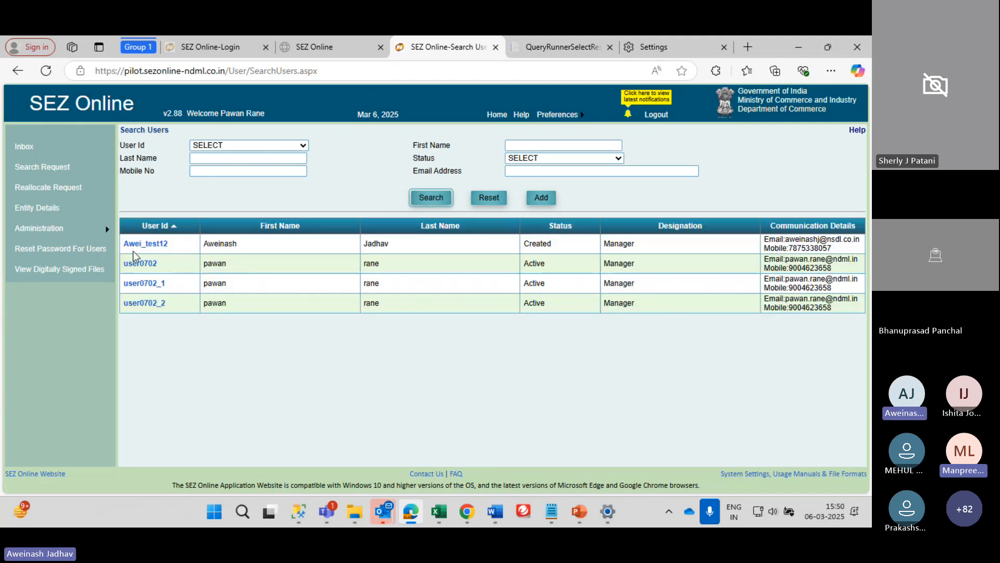
pyautogui.click(140, 263)
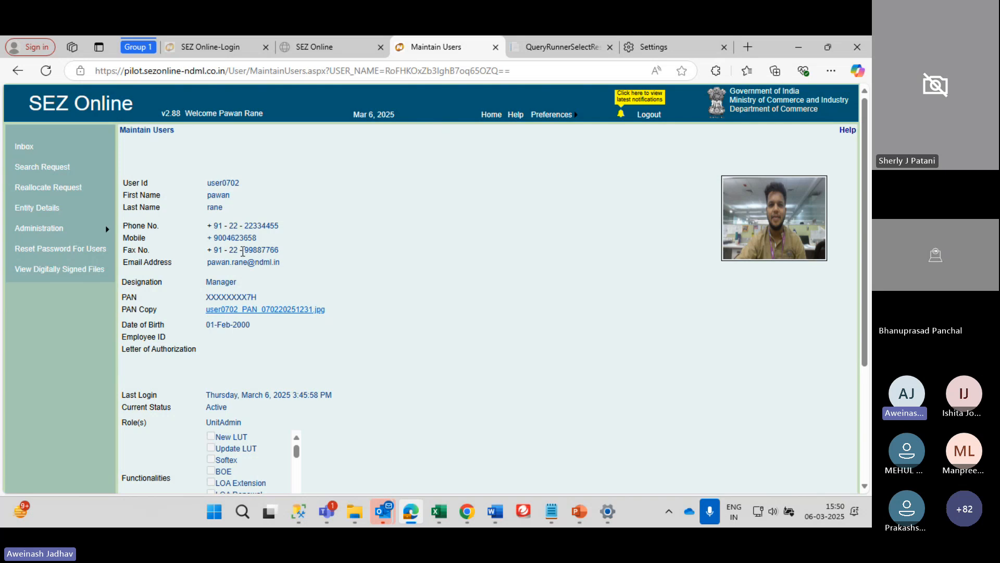
pyautogui.scroll(-5, 237, 243)
pyautogui.click(217, 458)
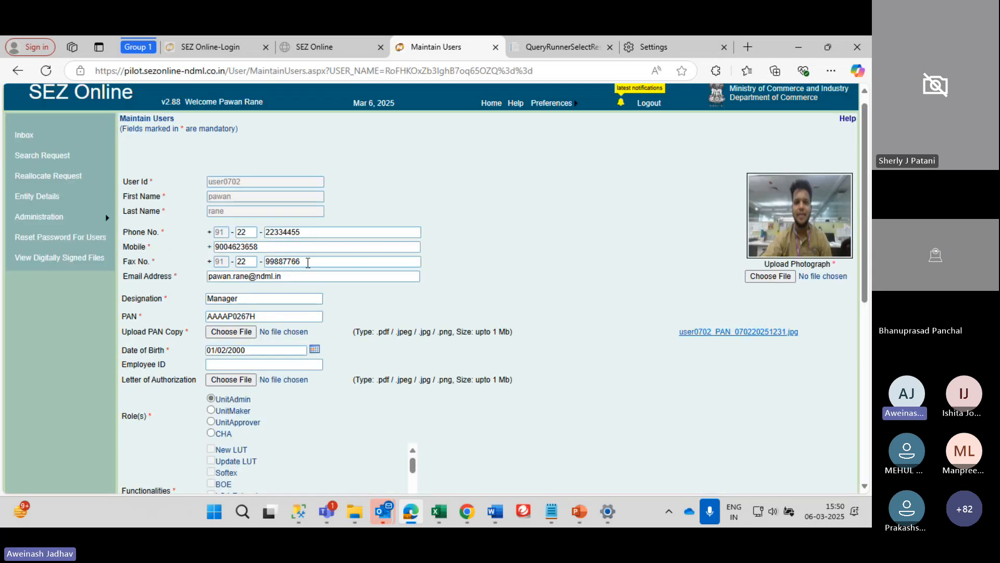
pyautogui.tripleClick(301, 276)
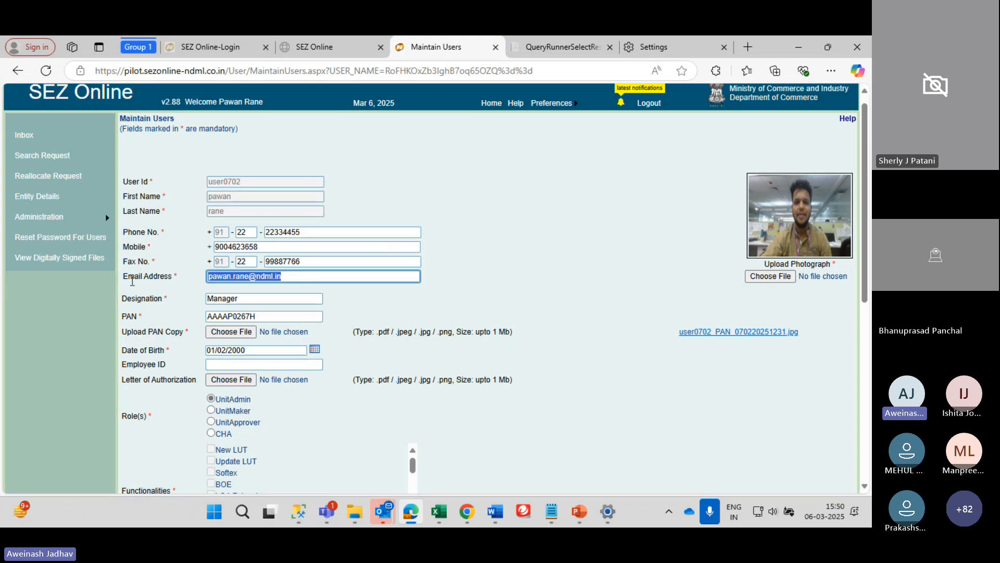
pyautogui.scroll(-2, 221, 274)
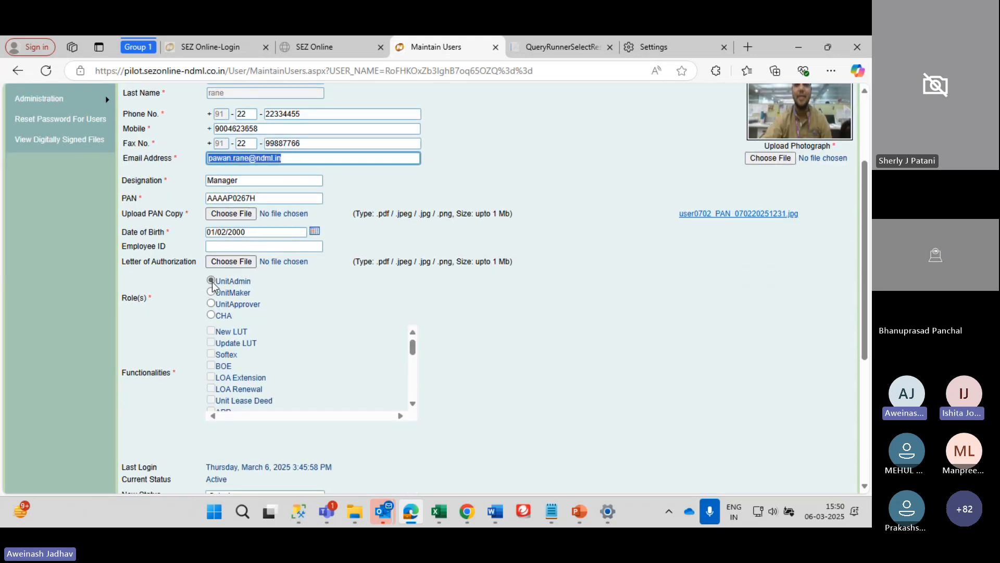
pyautogui.scroll(1, 233, 229)
pyautogui.scroll(-1, 282, 405)
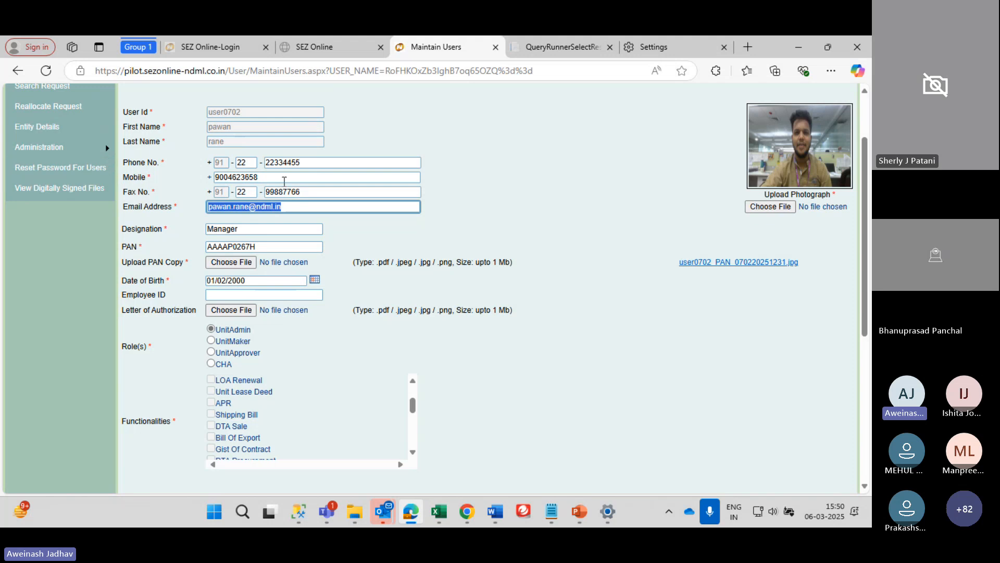
pyautogui.scroll(-2, 353, 212)
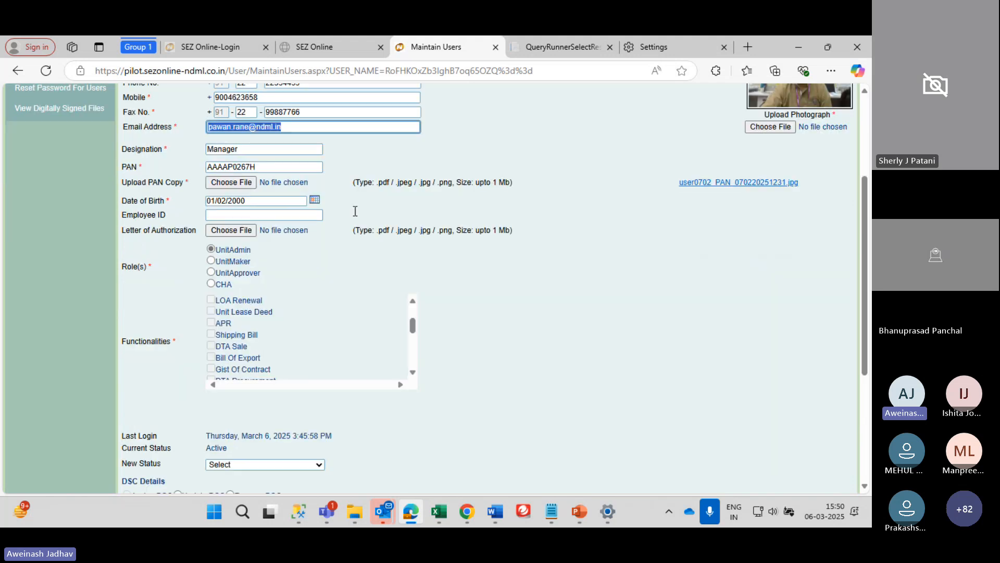
pyautogui.scroll(4, 356, 243)
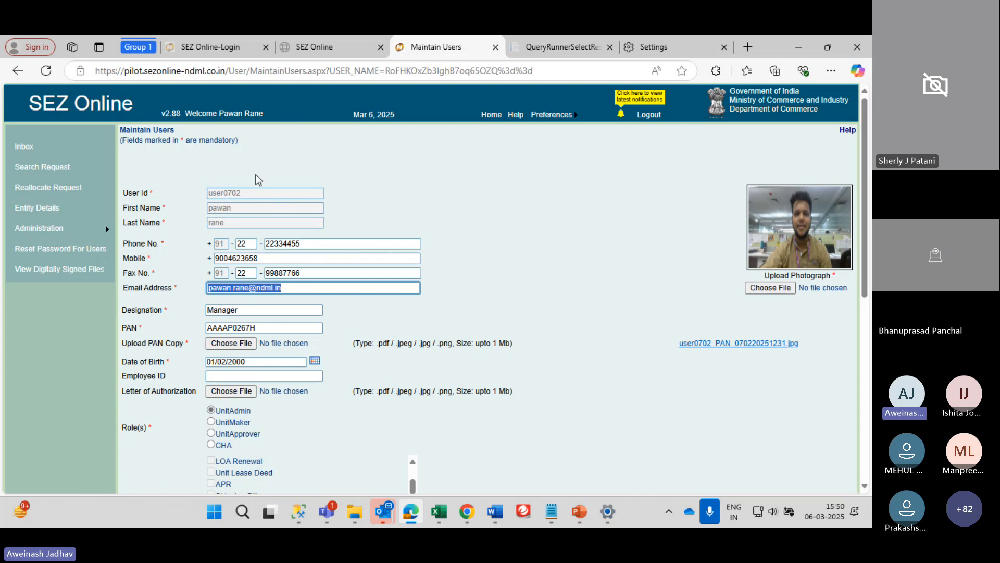
pyautogui.click(473, 301)
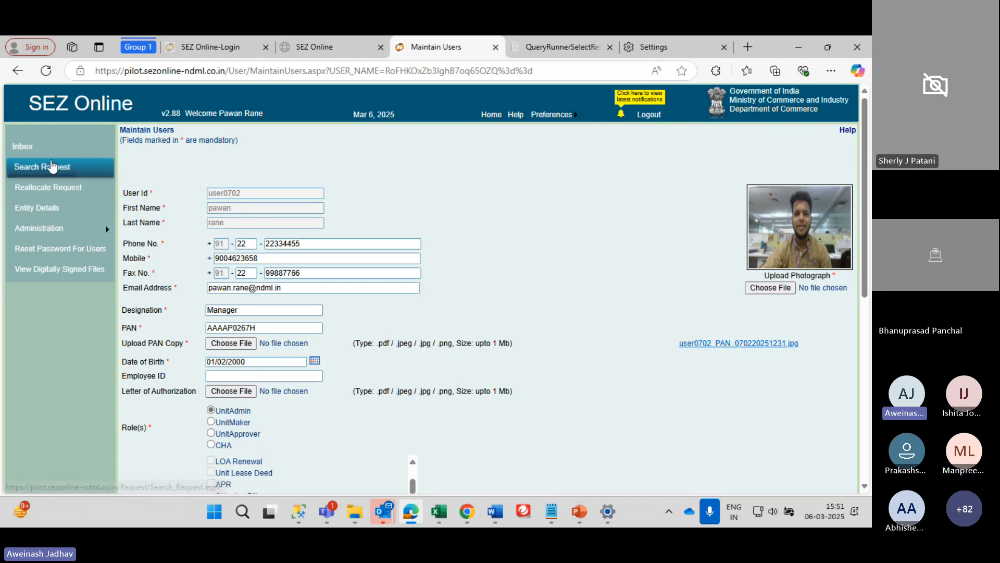
pyautogui.moveTo(54, 225)
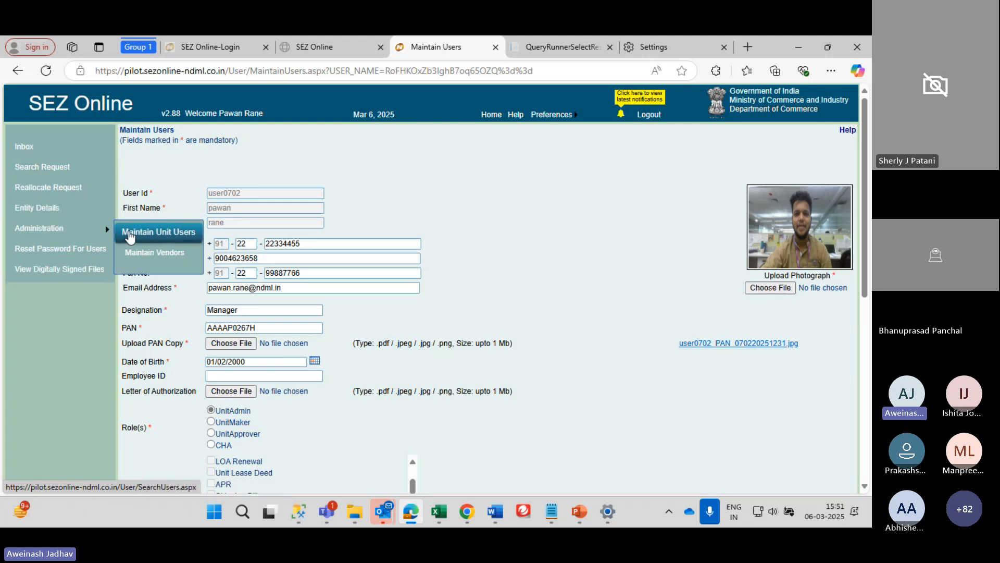
# Open Entity Details and select the DC Name row text
pyautogui.click(40, 208)
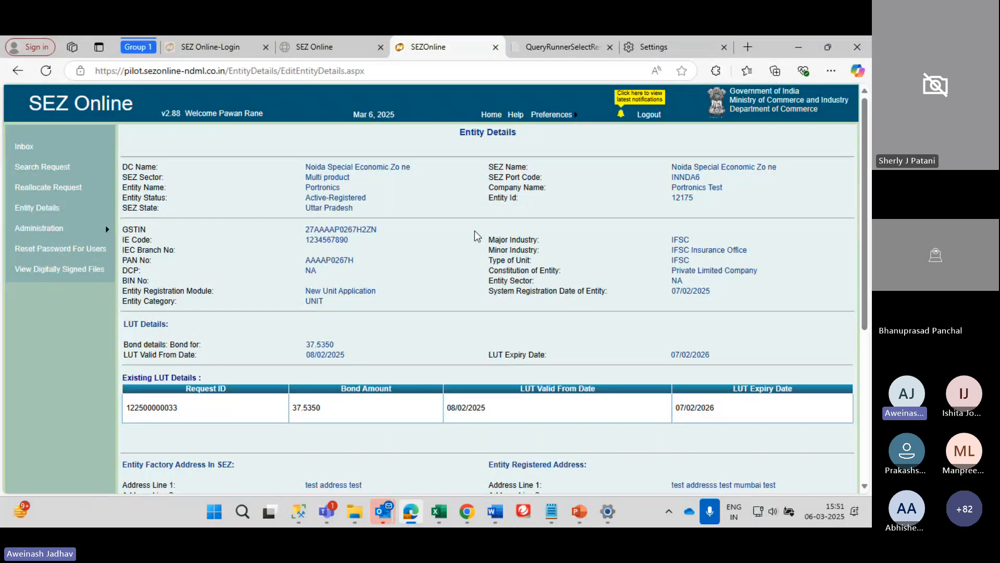
pyautogui.scroll(-1, 474, 230)
pyautogui.scroll(1, 475, 230)
pyautogui.moveTo(122, 166); pyautogui.dragTo(431, 167)
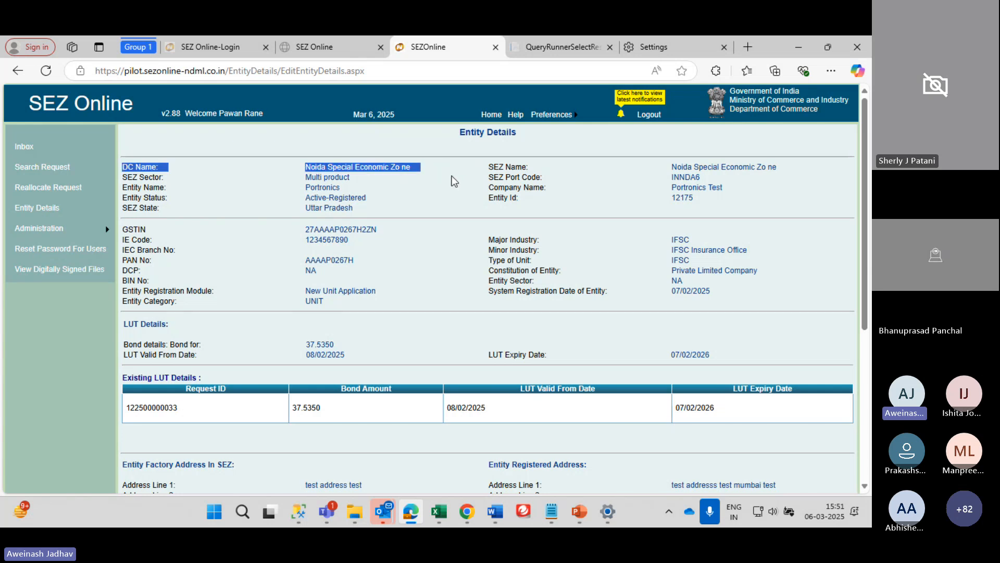
pyautogui.scroll(-1, 364, 246)
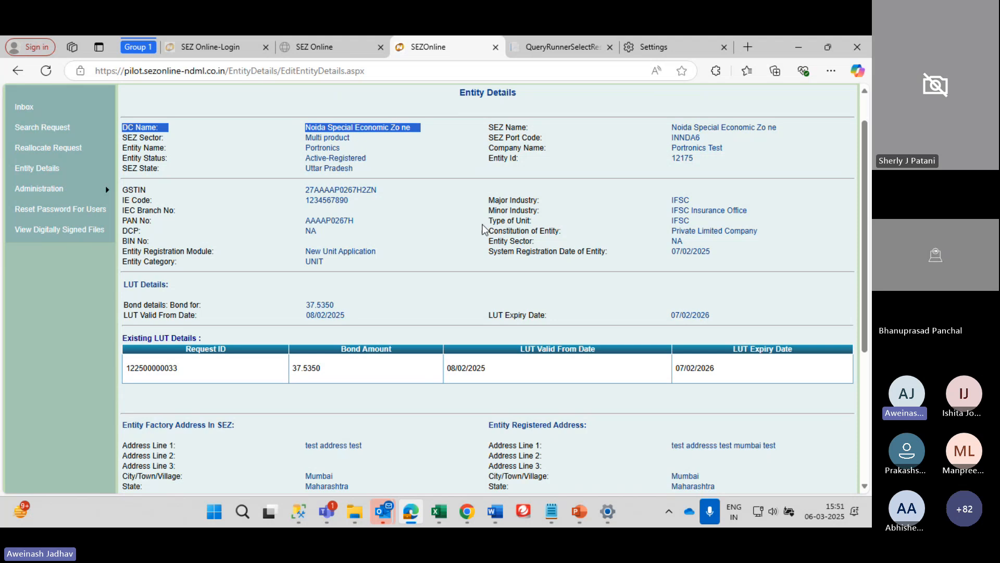
pyautogui.scroll(-2, 483, 229)
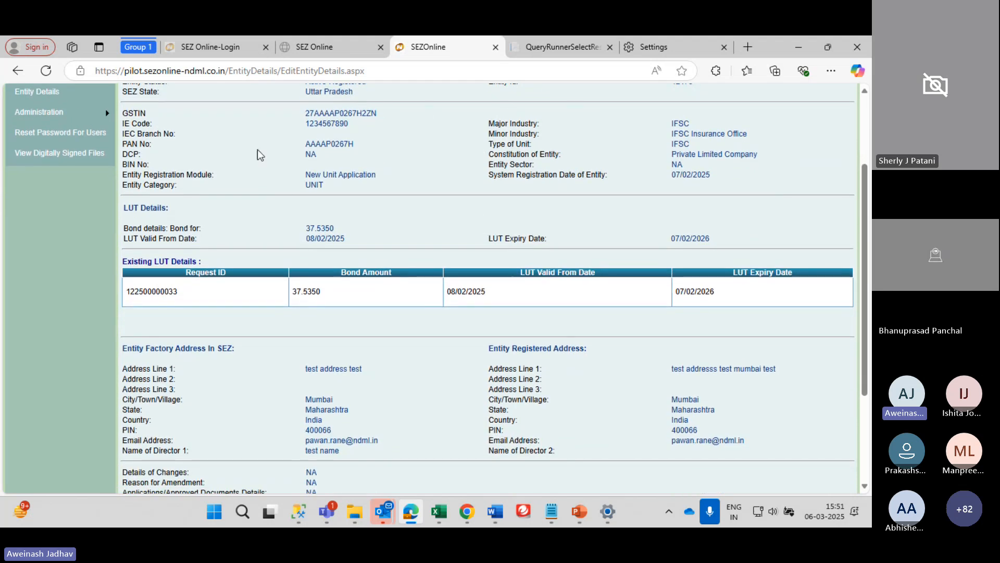
pyautogui.scroll(-2, 288, 211)
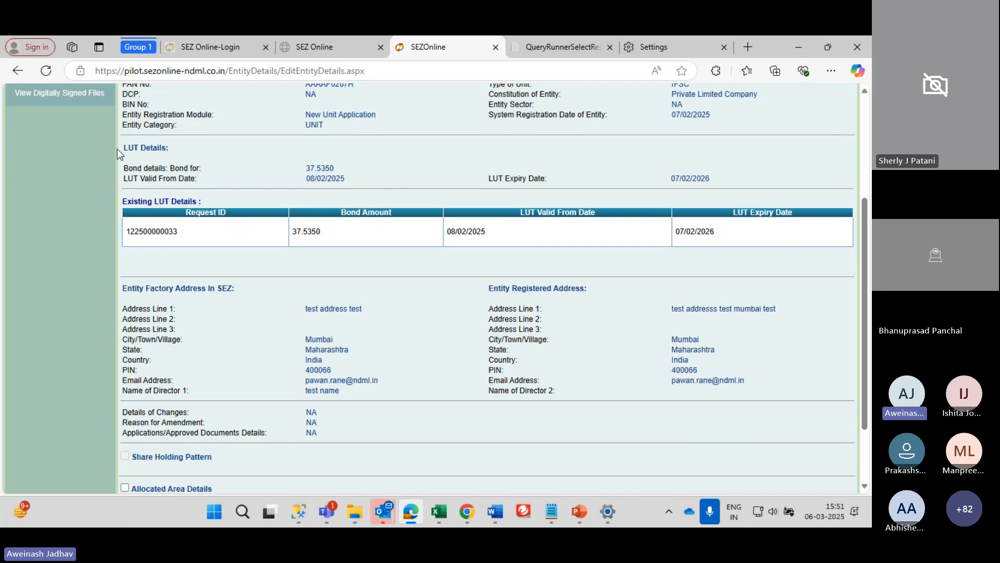
# Select the entity, LUT and address rows, then the Entity Id value
pyautogui.moveTo(118, 149); pyautogui.dragTo(398, 179)
pyautogui.click(369, 277)
pyautogui.moveTo(117, 292); pyautogui.dragTo(335, 356)
pyautogui.click(551, 310)
pyautogui.moveTo(473, 284); pyautogui.dragTo(752, 388)
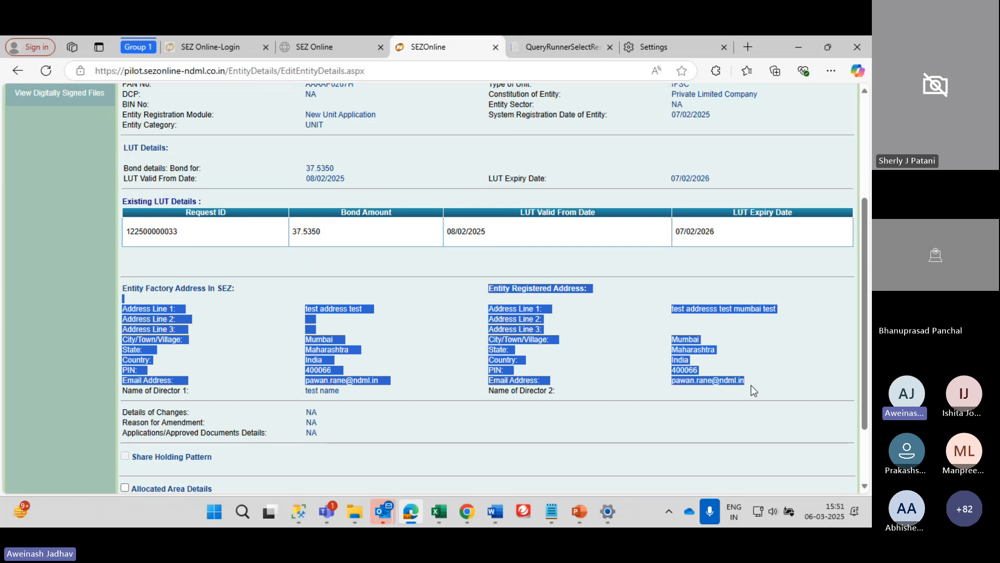
pyautogui.click(754, 390)
pyautogui.scroll(-2, 558, 351)
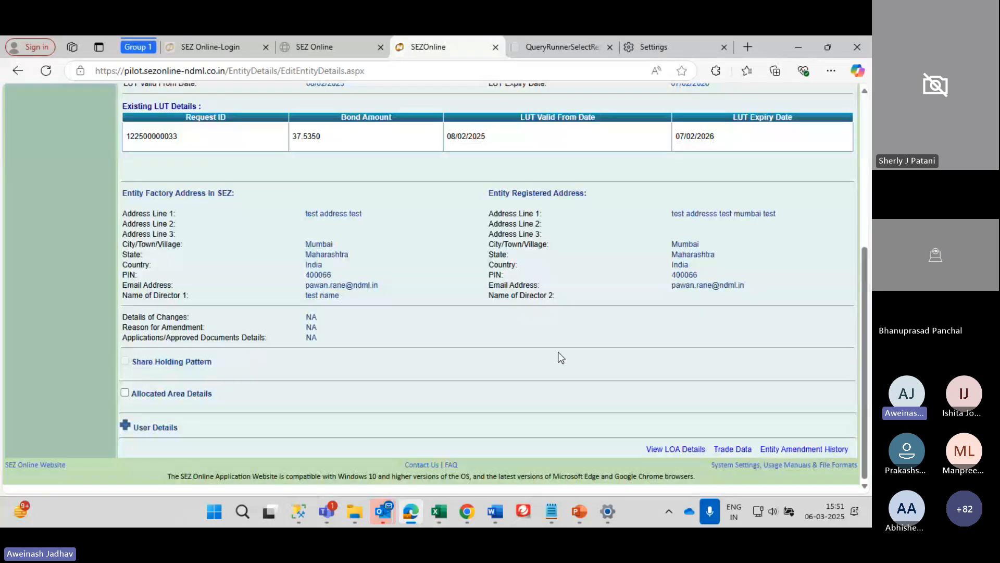
pyautogui.scroll(5, 558, 351)
pyautogui.scroll(1, 557, 351)
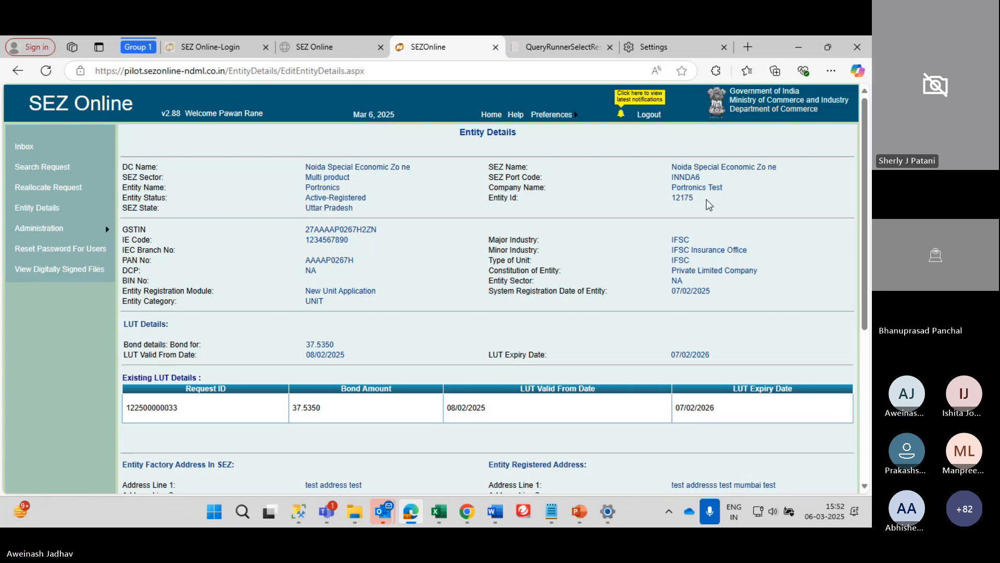
pyautogui.moveTo(707, 199); pyautogui.dragTo(474, 197)
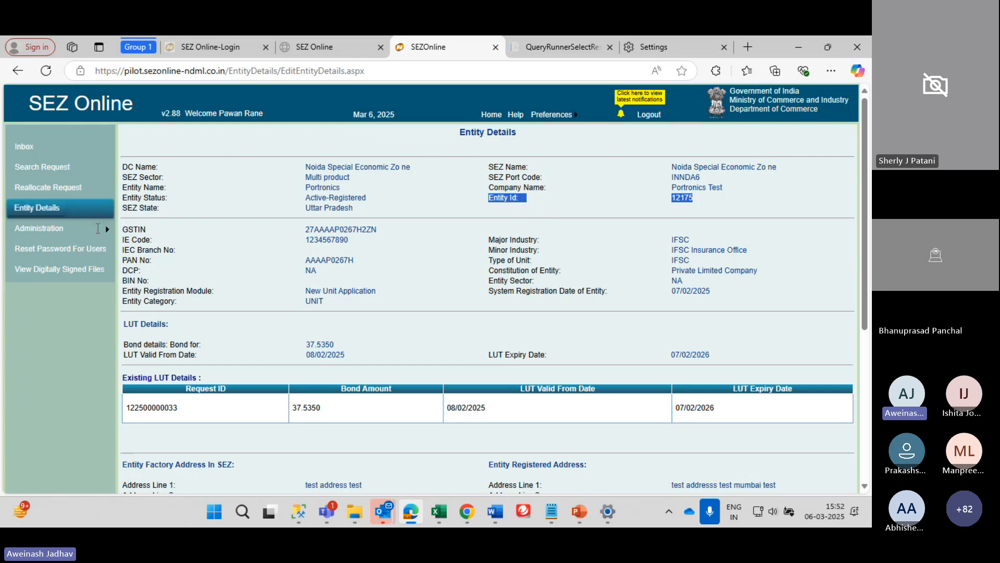
# Open Reset Password For Users, ready the empty User Id field, and switch to the notes
pyautogui.click(67, 255)
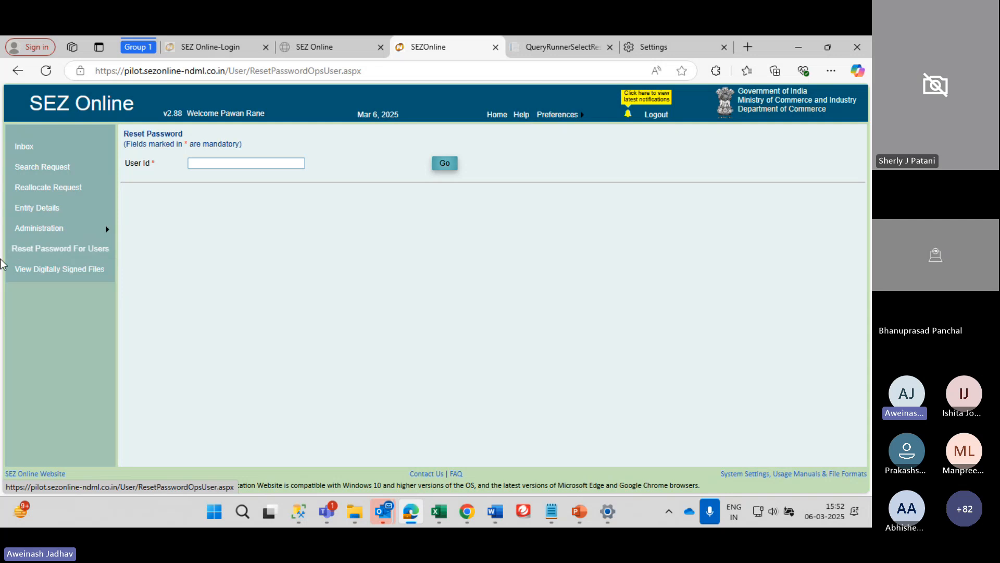
pyautogui.click(218, 165)
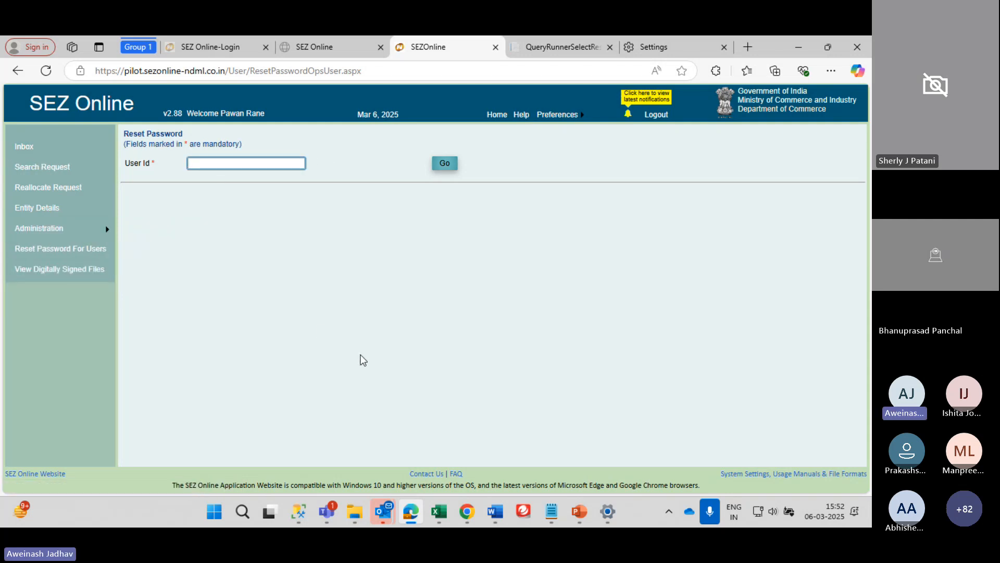
pyautogui.click(551, 511)
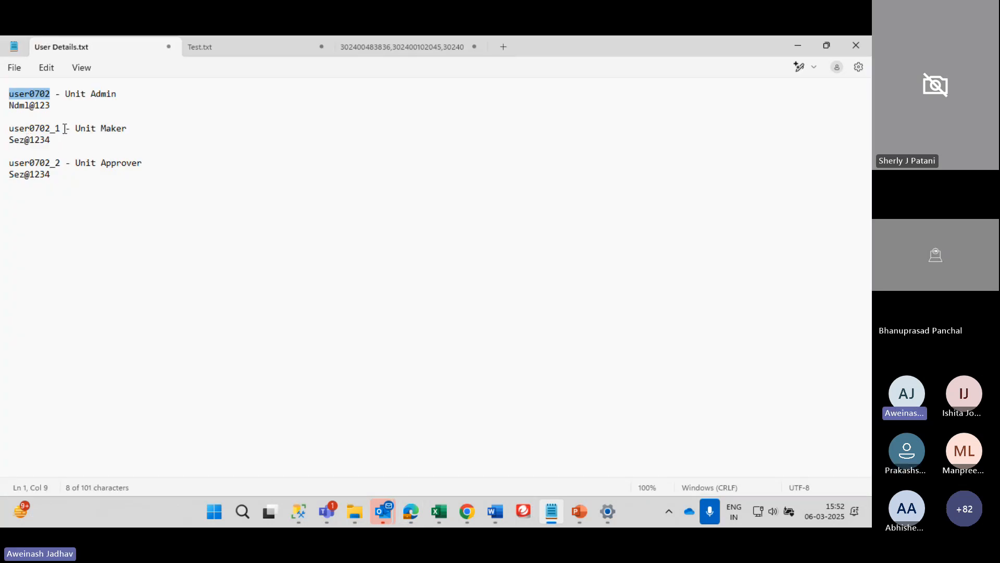
# Copy the Unit Maker's user id from Notepad into User Id and look it up with Go
pyautogui.moveTo(66, 129); pyautogui.dragTo(16, 138)
pyautogui.press('Left')
pyautogui.press('Left')
pyautogui.press('Left')
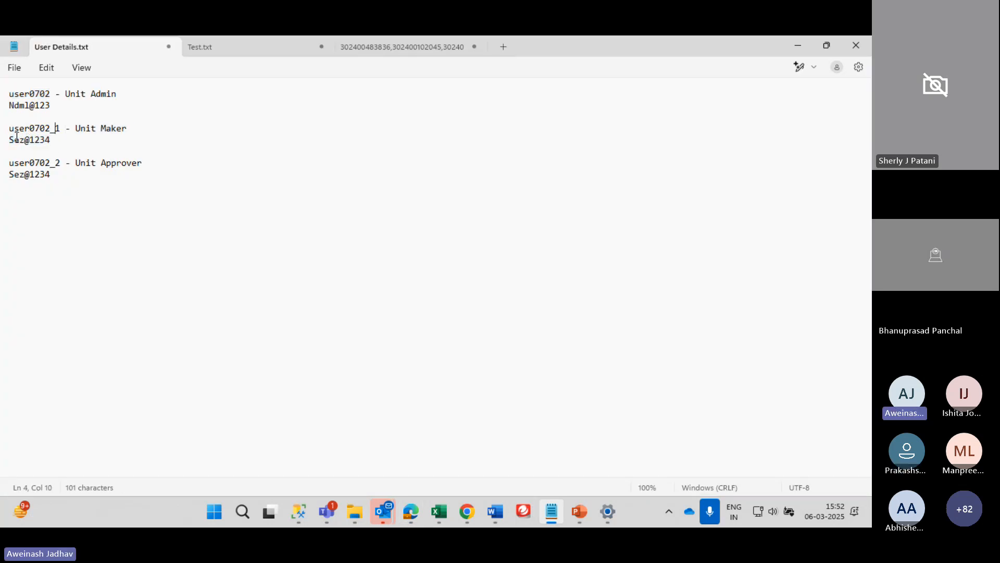
pyautogui.hotkey('shift', 'Left')
pyautogui.hotkey('shift', 'Left')
pyautogui.hotkey('shift', 'Left')
pyautogui.hotkey('shift', 'Left')
pyautogui.hotkey('shift', 'Left')
pyautogui.hotkey('shift', 'Left')
pyautogui.hotkey('shift', 'Left')
pyautogui.hotkey('shift', 'Left')
pyautogui.hotkey('shift', 'Left')
pyautogui.hotkey('shift', 'Left')
pyautogui.hotkey('shift', 'Left')
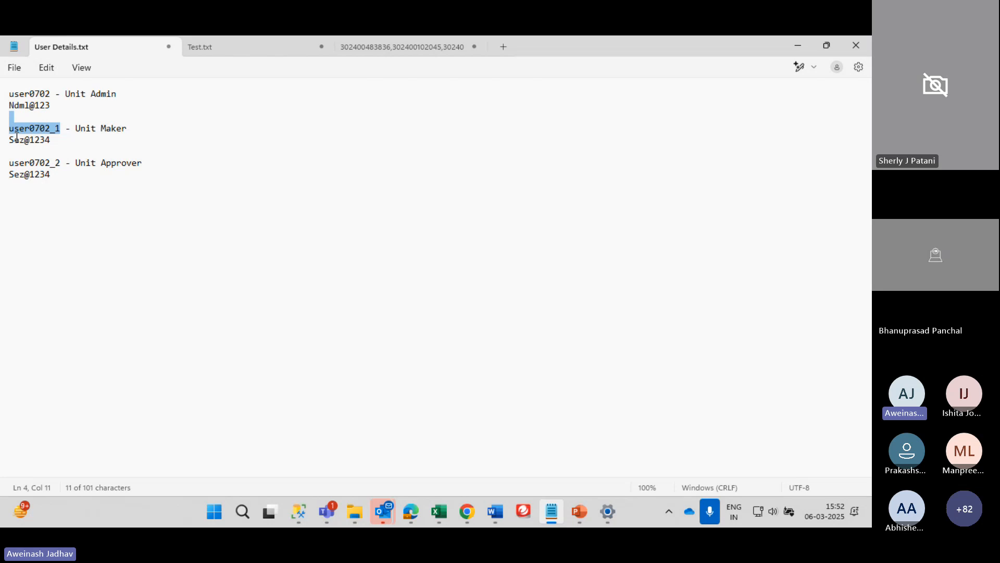
pyautogui.hotkey('shift', 'Right')
pyautogui.hotkey('ctrl', 'c')
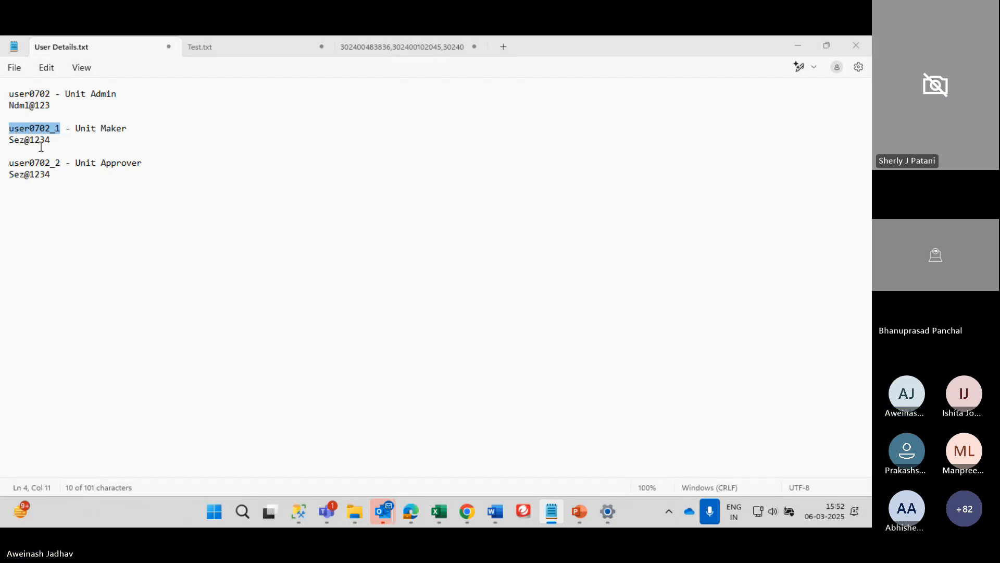
pyautogui.hotkey('alt', 'Tab')
pyautogui.hotkey('ctrl', 'v')
pyautogui.click(445, 165)
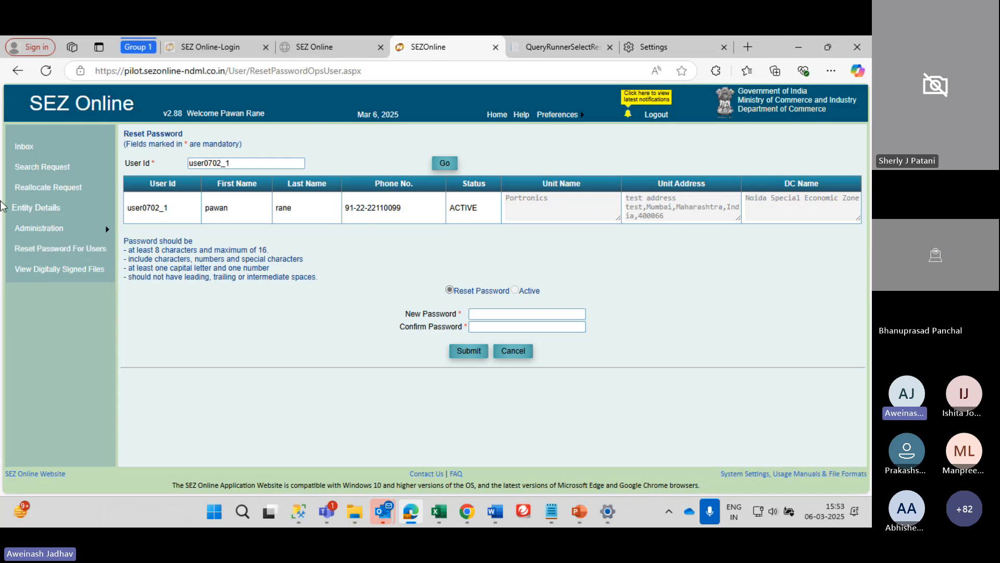
# Wait for the user's Active Portronics record and empty New/Confirm Password fields to load
pyautogui.moveTo(112, 231)
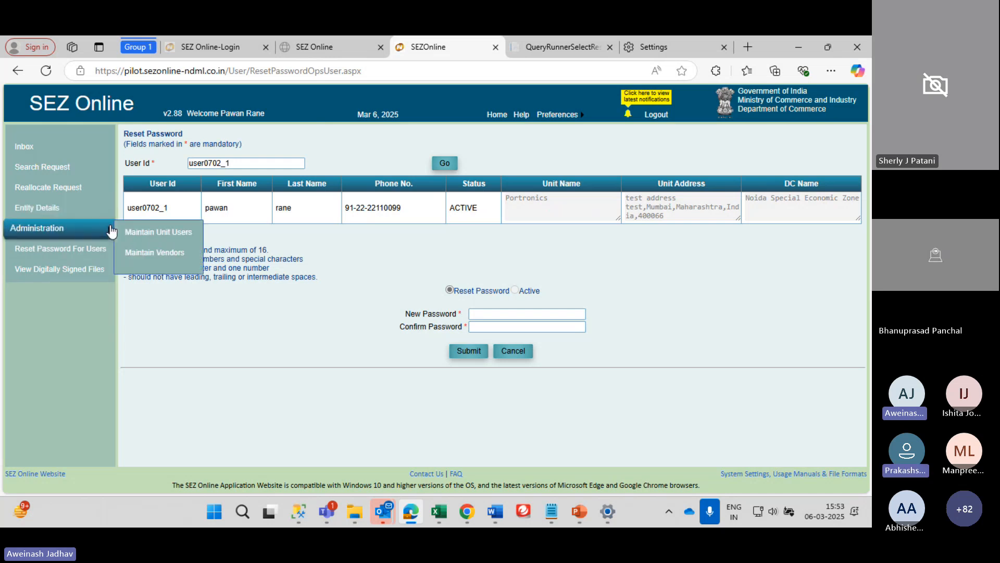
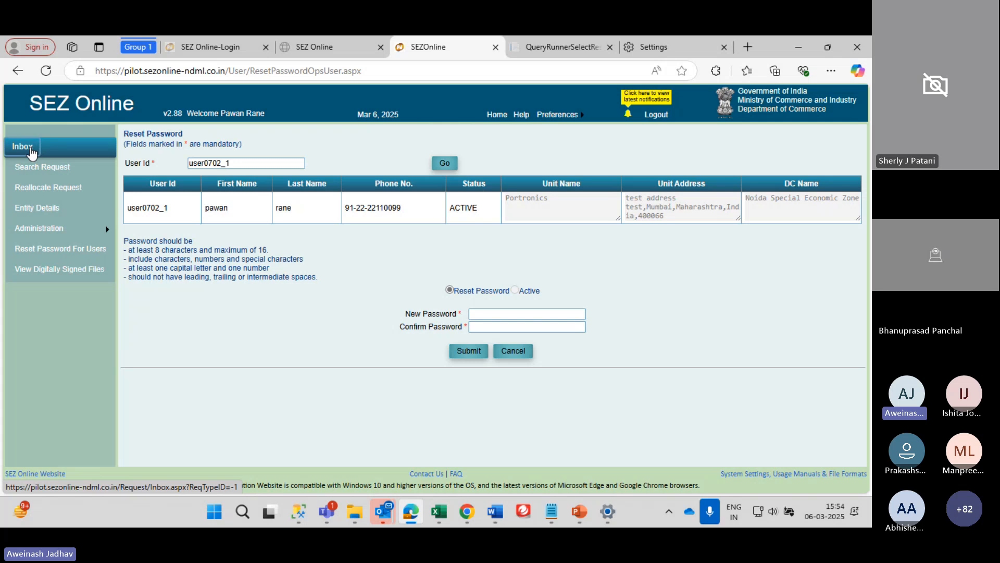
# Open the Inbox, which shows 0 pending requests for 27/02/2025 to 06/03/2025
pyautogui.click(31, 151)
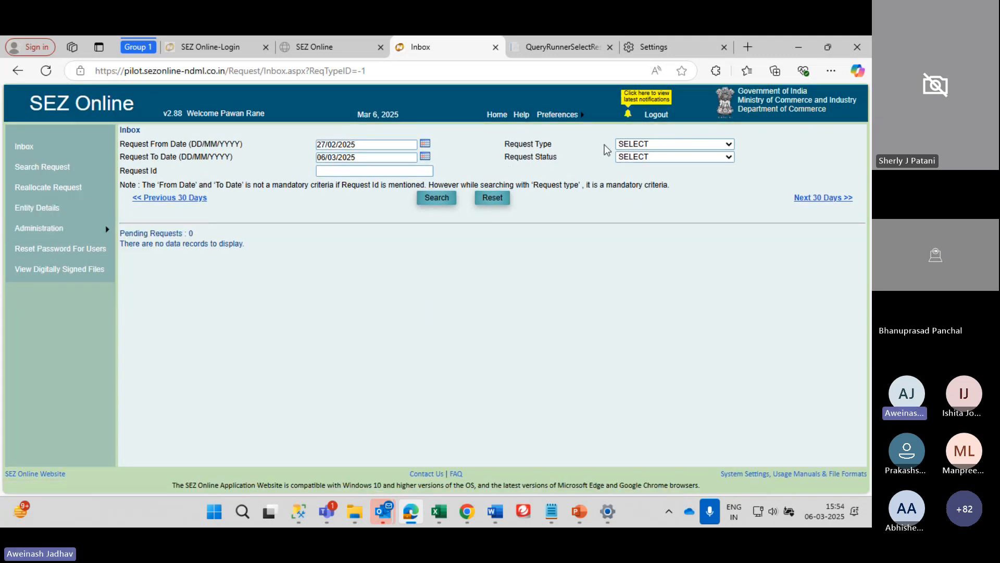
# Log out, then log back in with the other saved account and the captcha
pyautogui.click(656, 116)
pyautogui.doubleClick(116, 161)
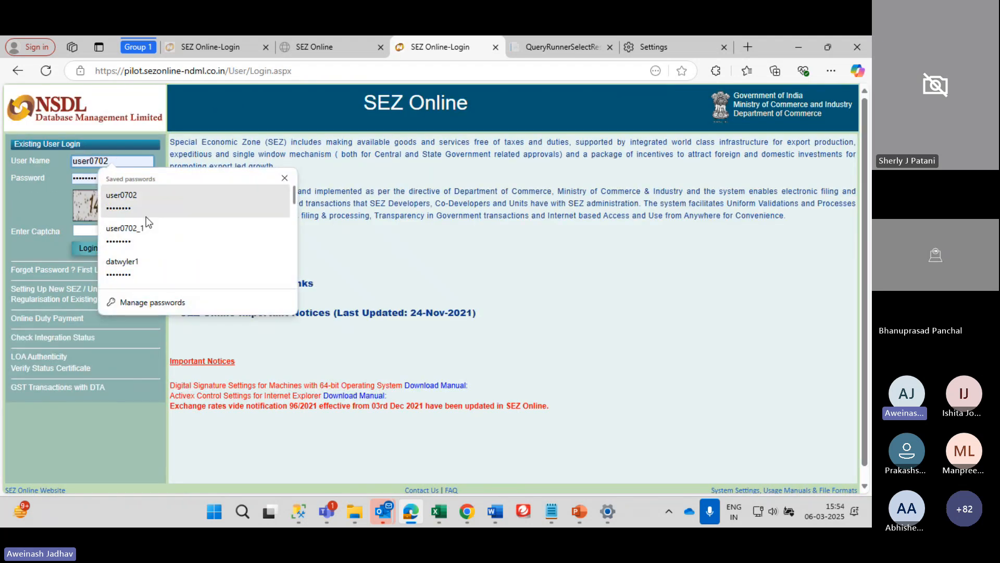
pyautogui.click(149, 233)
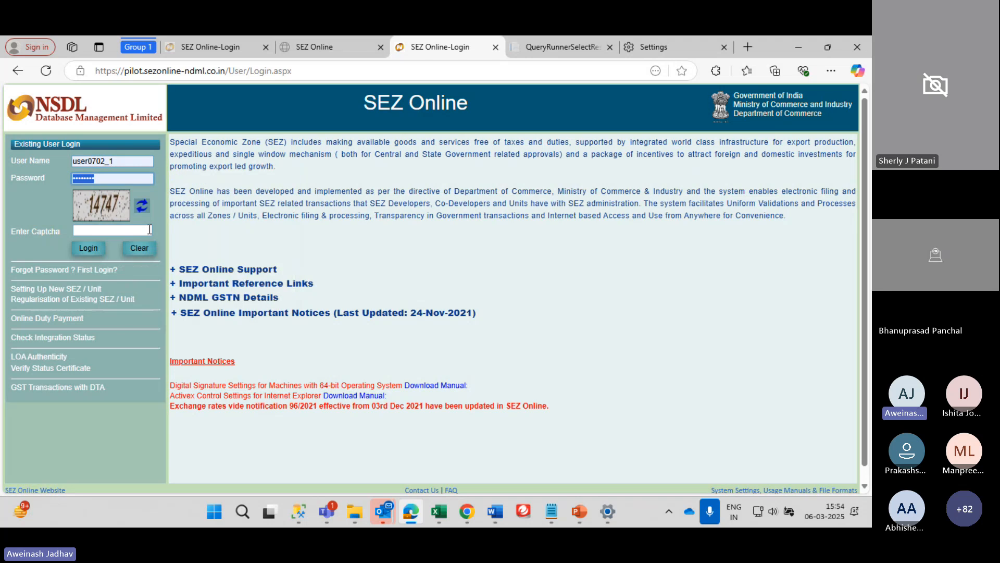
pyautogui.click(149, 231)
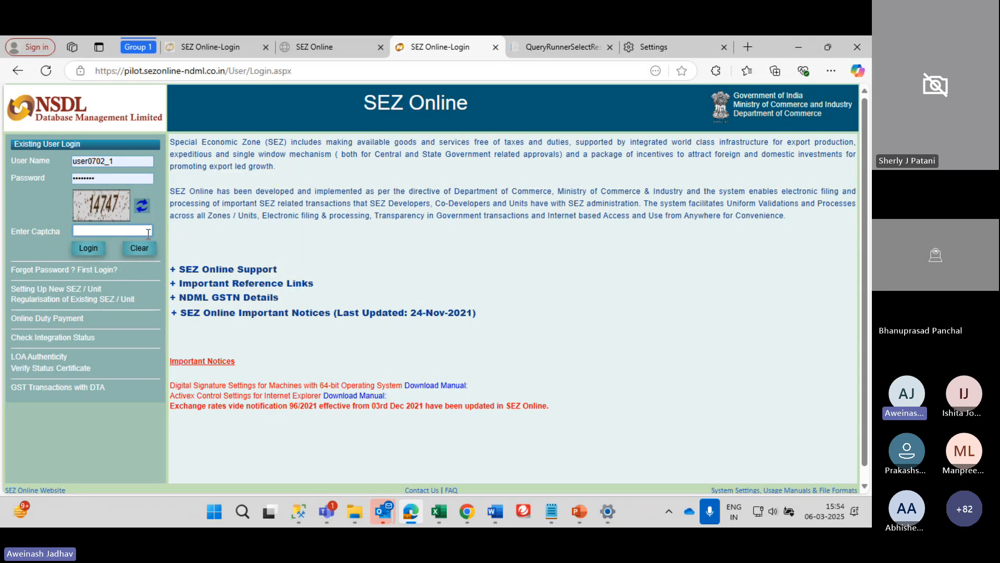
pyautogui.write('14747')
pyautogui.press('Return')
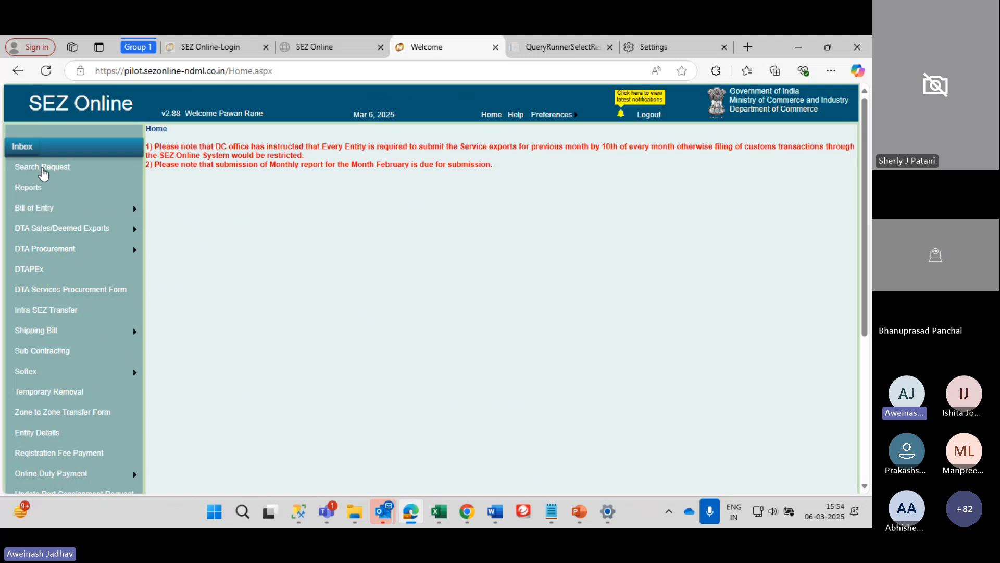
# Look through the left menu's transaction sections, then open Applications
pyautogui.scroll(-3, 64, 404)
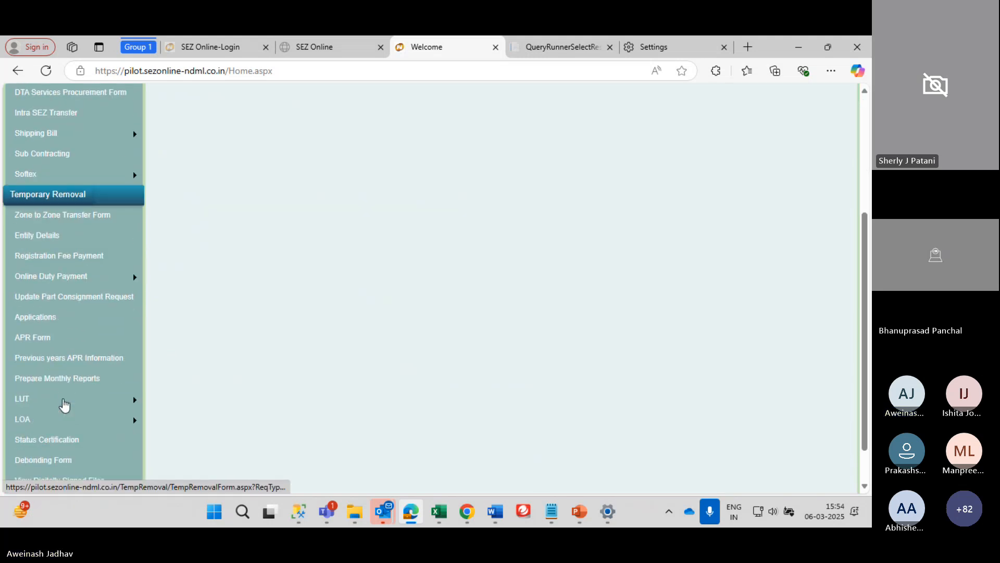
pyautogui.scroll(3, 64, 404)
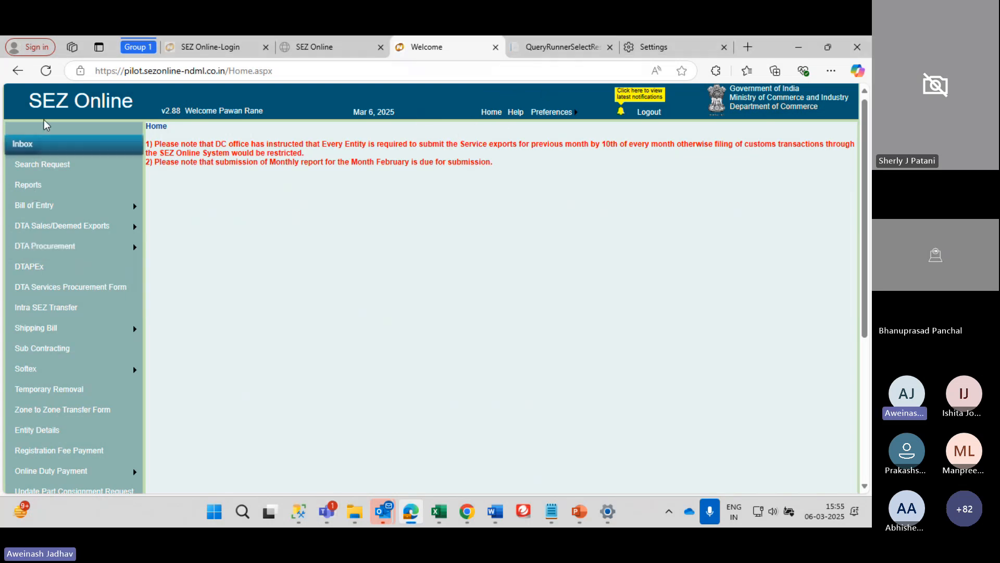
pyautogui.moveTo(61, 366)
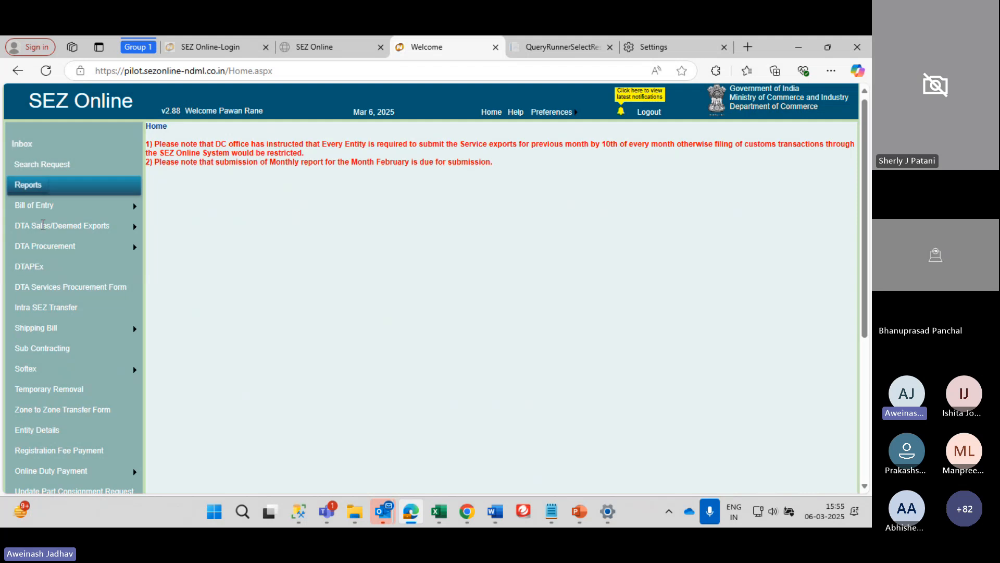
pyautogui.scroll(-3, 40, 288)
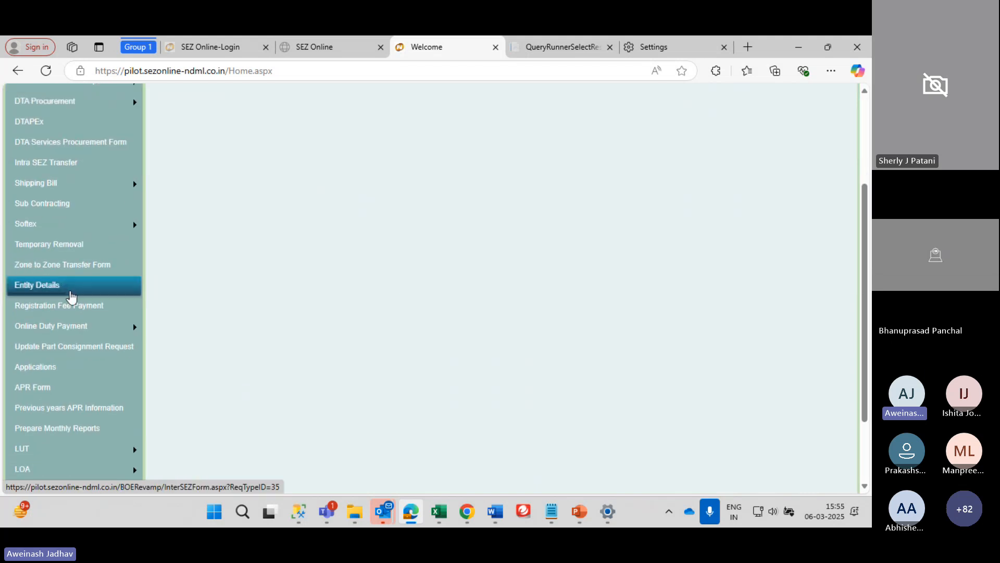
pyautogui.scroll(3, 62, 169)
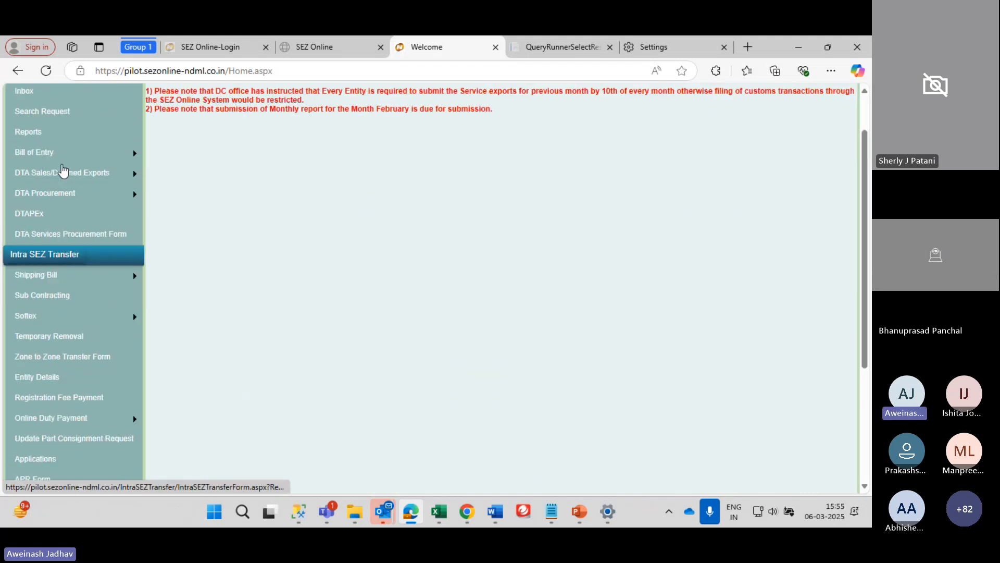
pyautogui.scroll(-3, 60, 287)
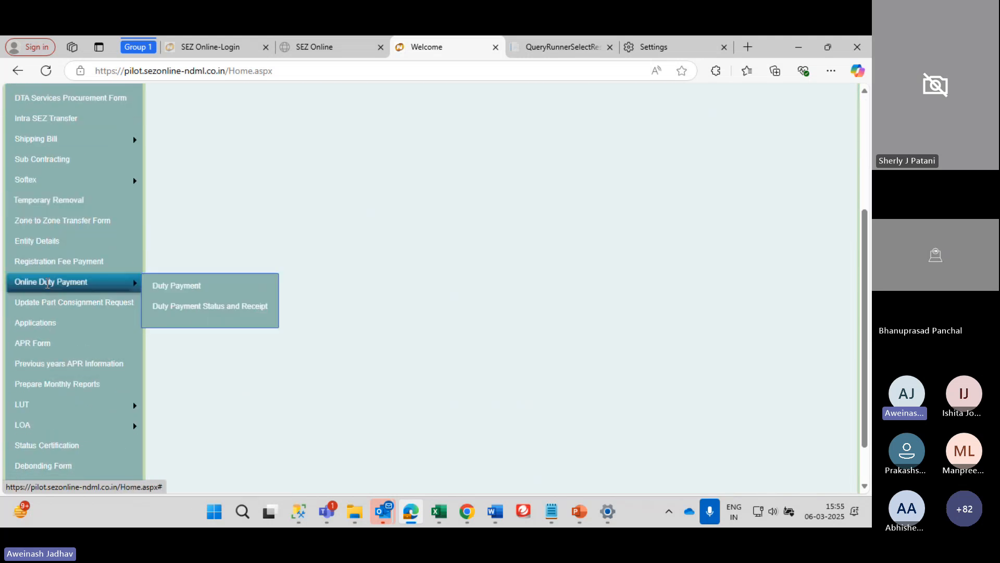
pyautogui.scroll(1, 46, 137)
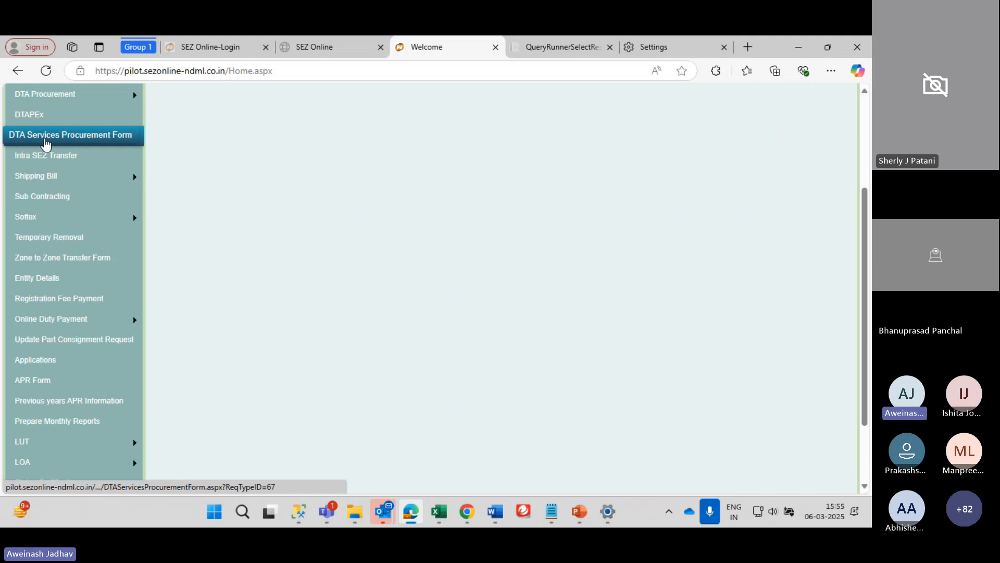
pyautogui.scroll(1, 105, 145)
pyautogui.moveTo(111, 168)
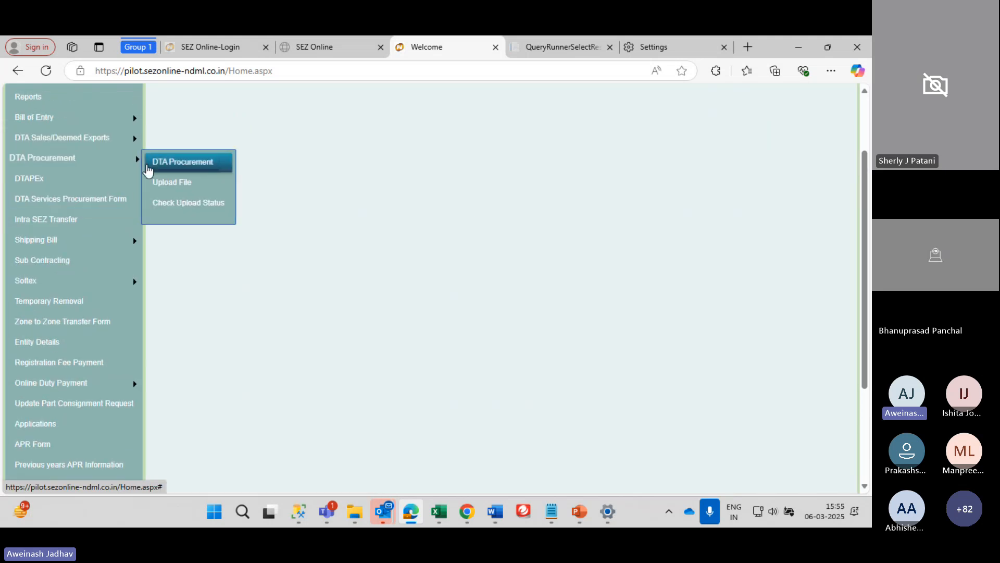
pyautogui.moveTo(68, 114)
pyautogui.scroll(2, 67, 112)
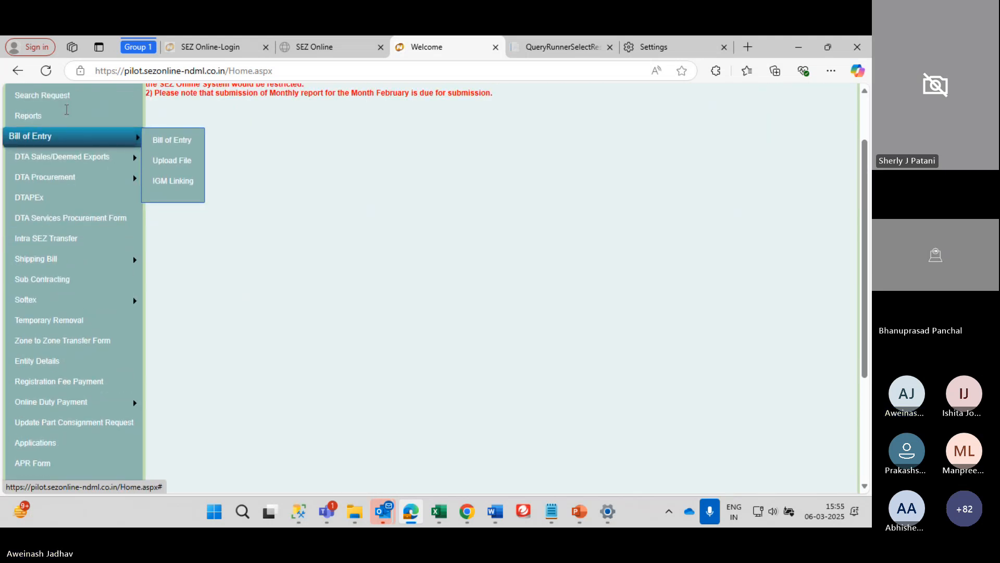
pyautogui.scroll(-3, 66, 136)
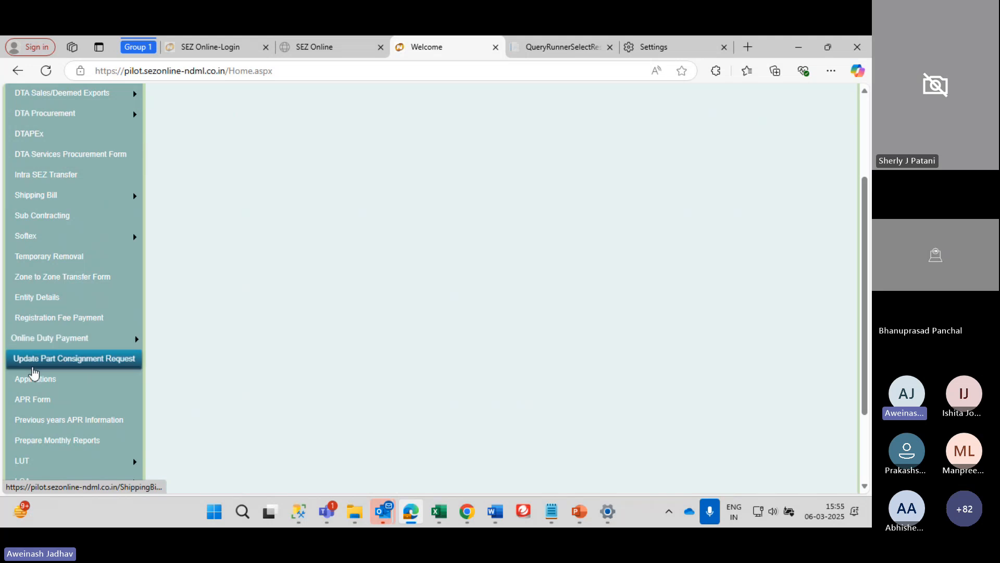
pyautogui.click(34, 384)
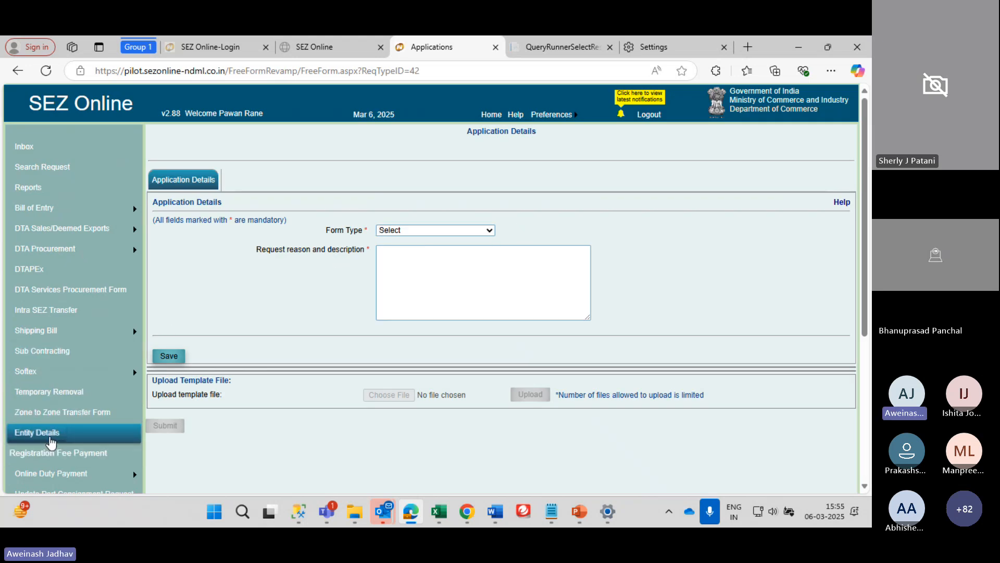
# Set Form Type to Admin and list the available admin applications
pyautogui.scroll(-2, 51, 440)
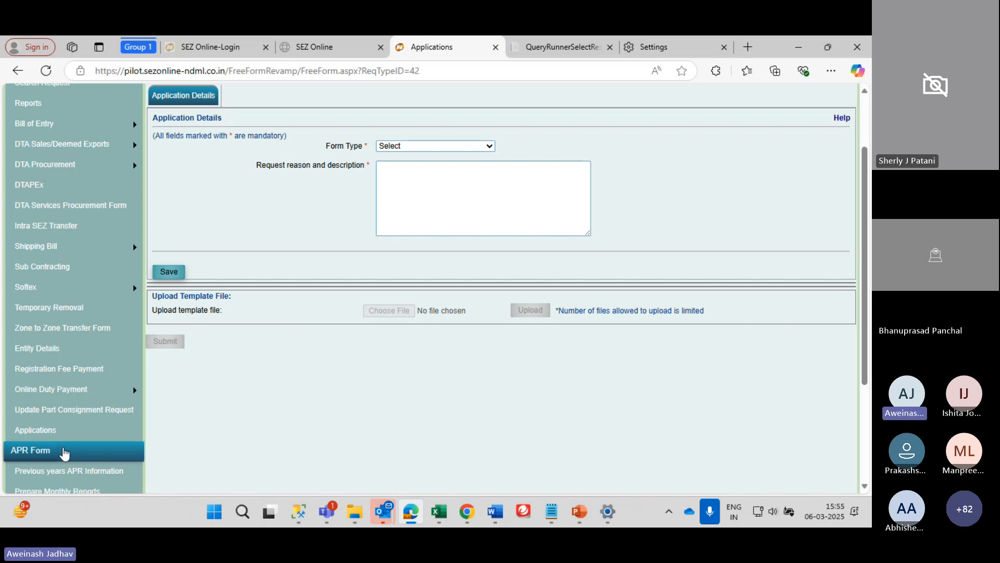
pyautogui.click(428, 150)
pyautogui.click(417, 177)
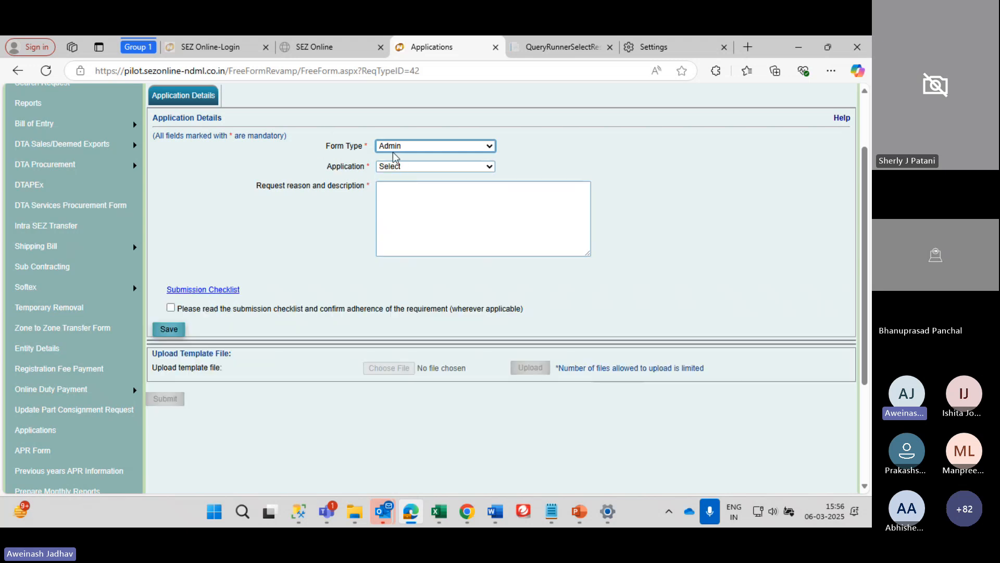
pyautogui.click(405, 167)
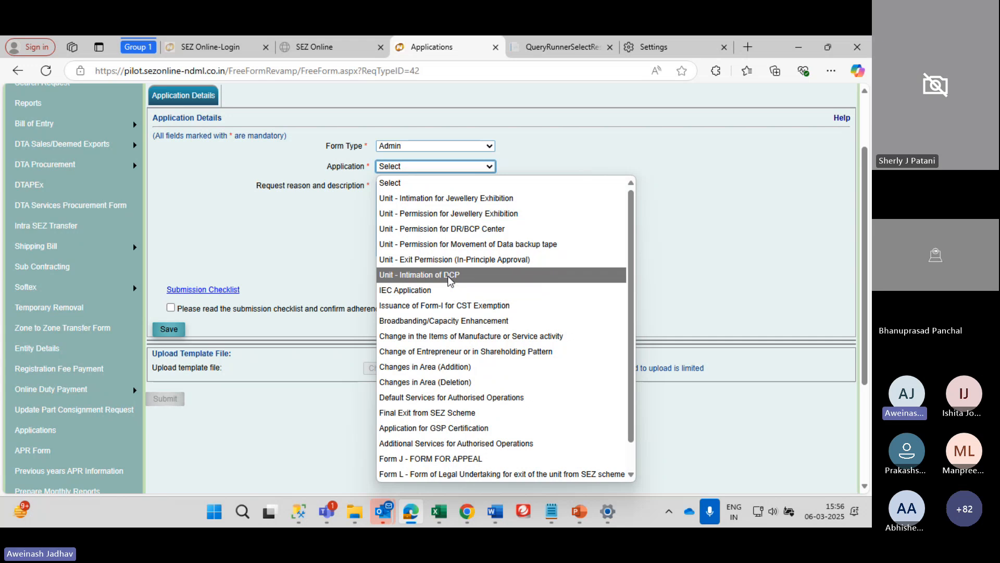
# Choose the Unit - Intimation of DCP application and review its prefilled section
pyautogui.click(449, 279)
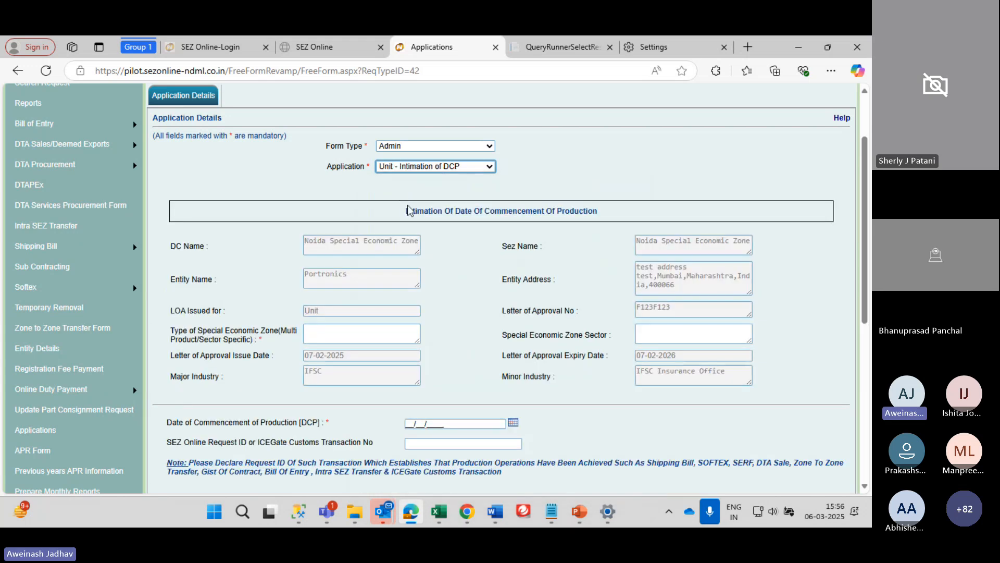
pyautogui.scroll(-3, 416, 273)
pyautogui.scroll(4, 416, 274)
pyautogui.scroll(-1, 416, 273)
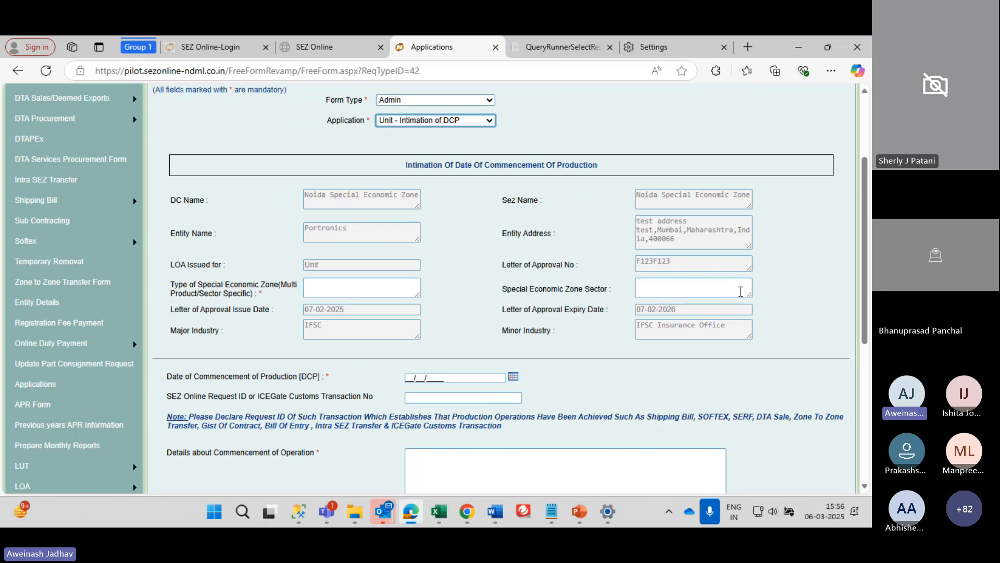
pyautogui.scroll(-1, 561, 332)
pyautogui.scroll(-3, 561, 332)
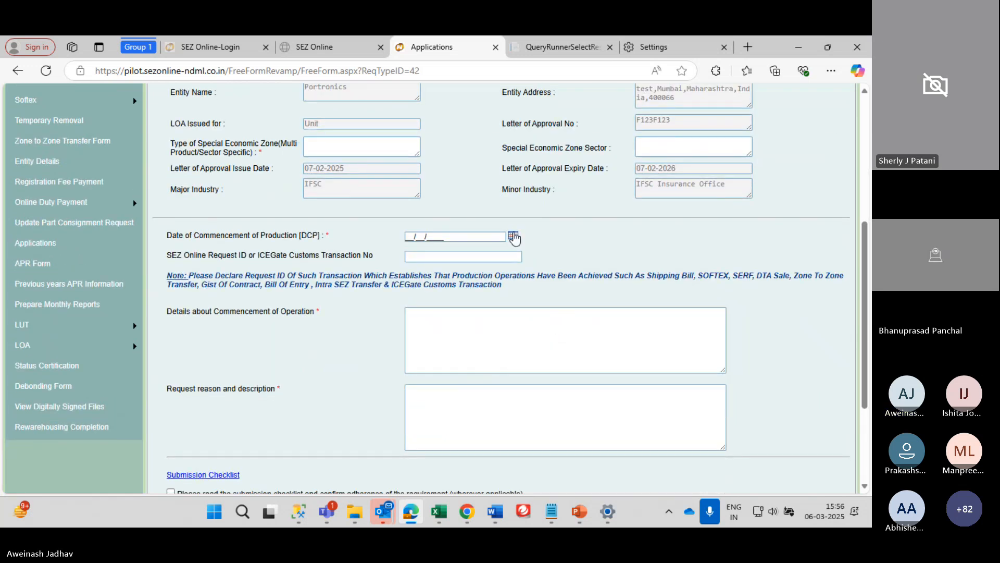
# Set the commencement of production date to 01/02/2025
pyautogui.click(513, 237)
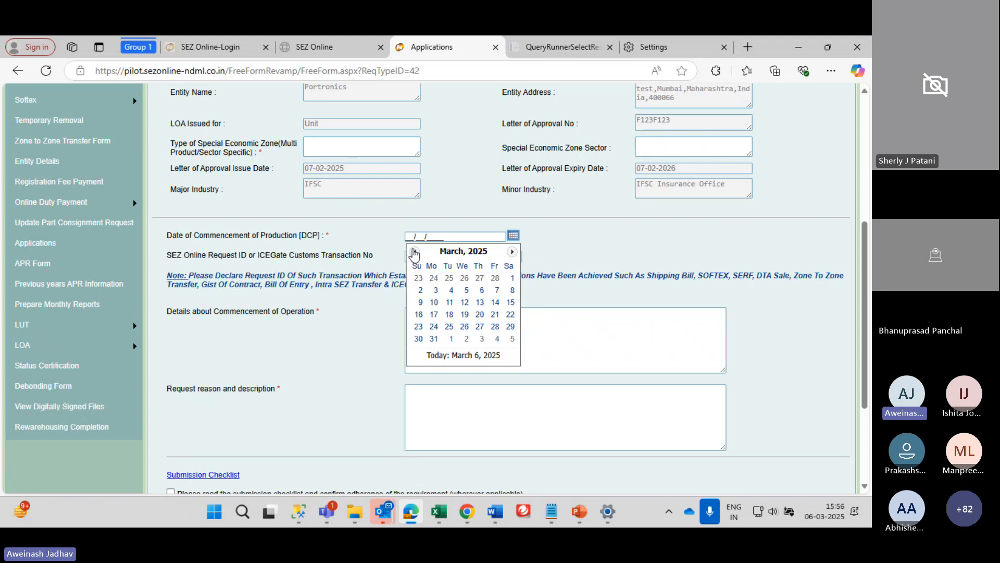
pyautogui.click(415, 252)
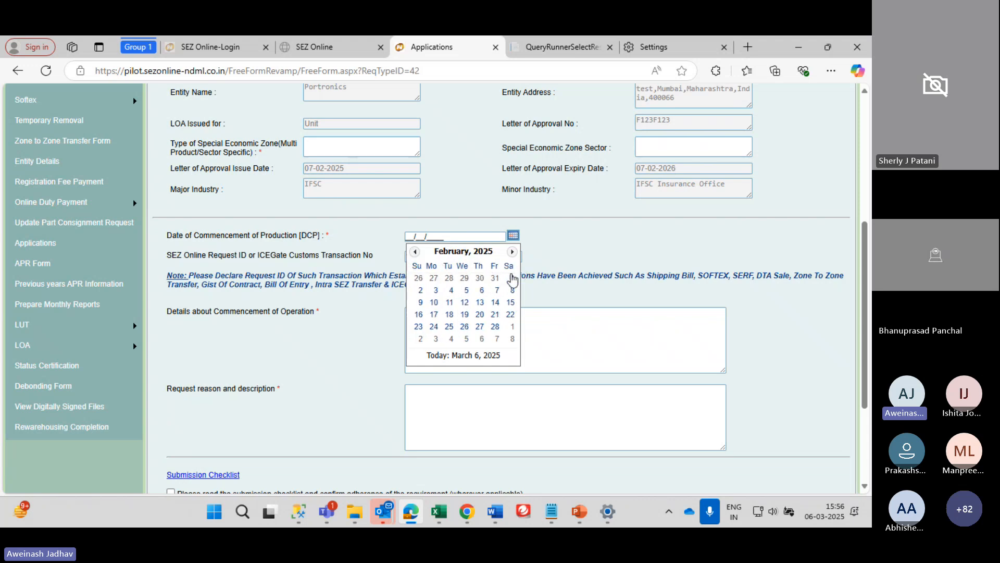
pyautogui.click(511, 279)
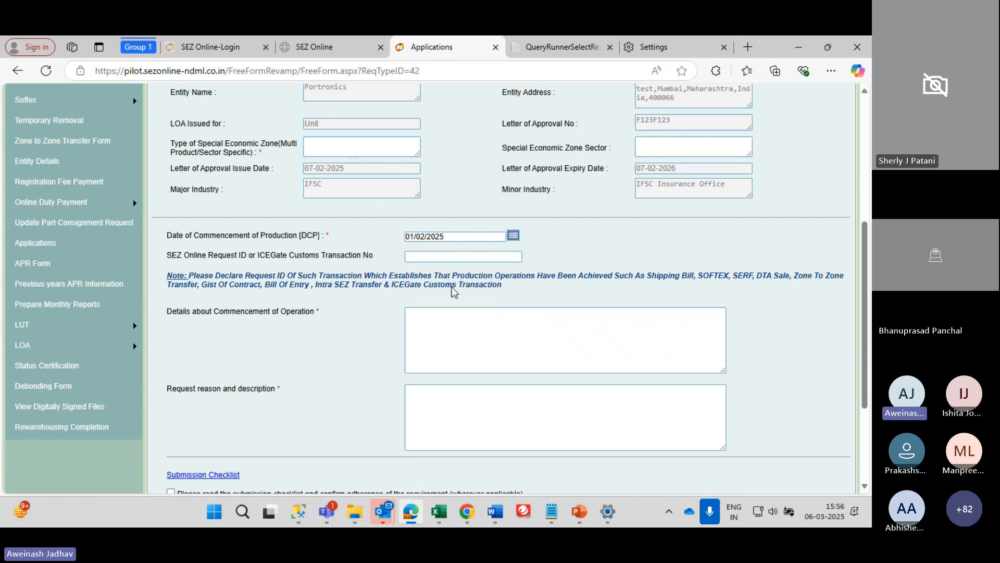
pyautogui.scroll(-3, 430, 387)
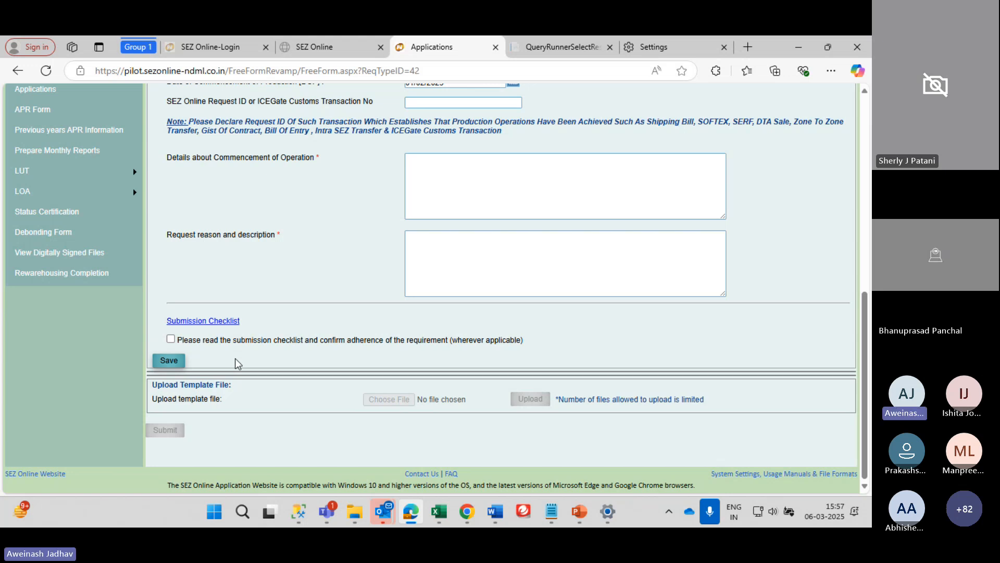
pyautogui.scroll(8, 238, 364)
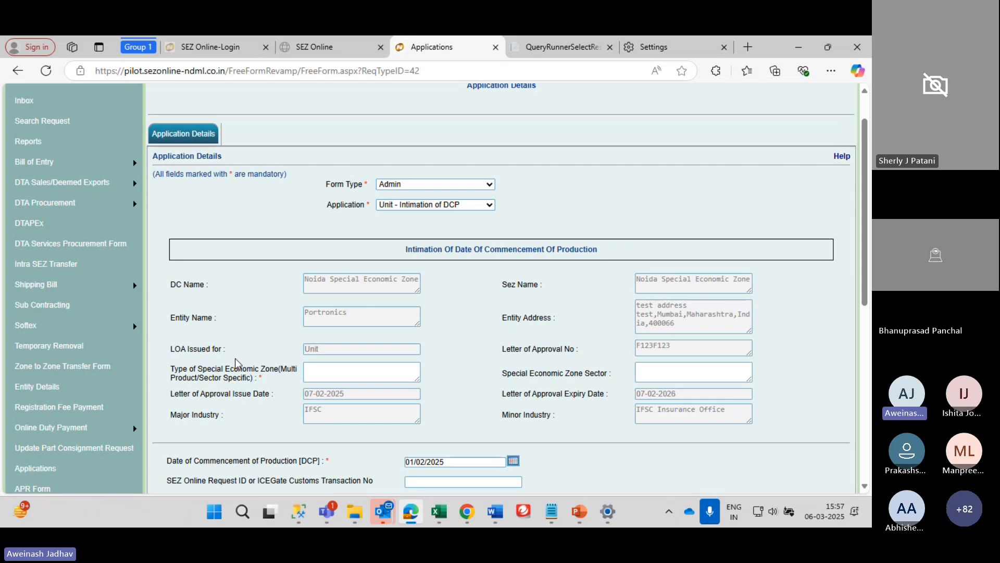
pyautogui.scroll(-1, 236, 361)
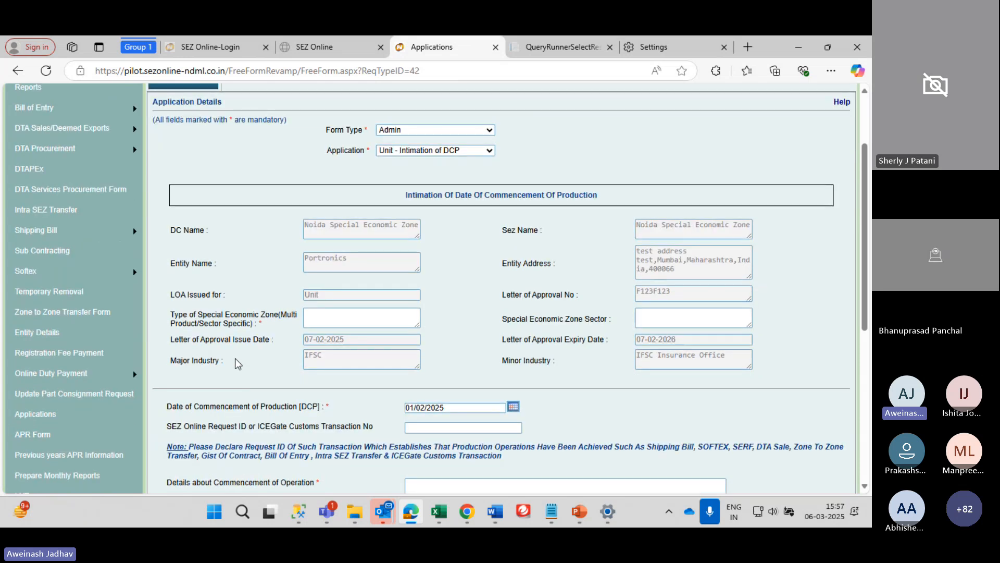
pyautogui.scroll(2, 238, 363)
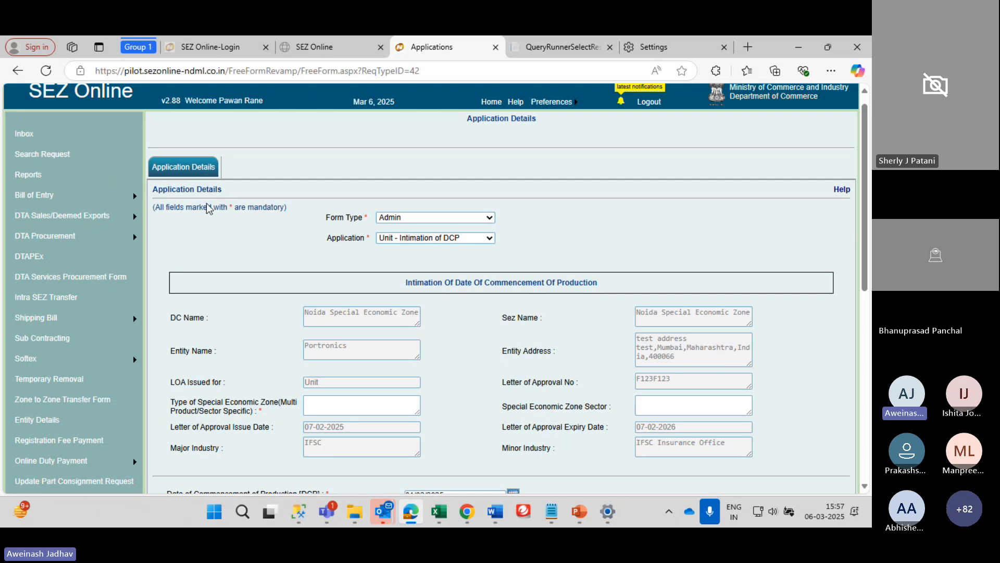
pyautogui.scroll(-4, 269, 268)
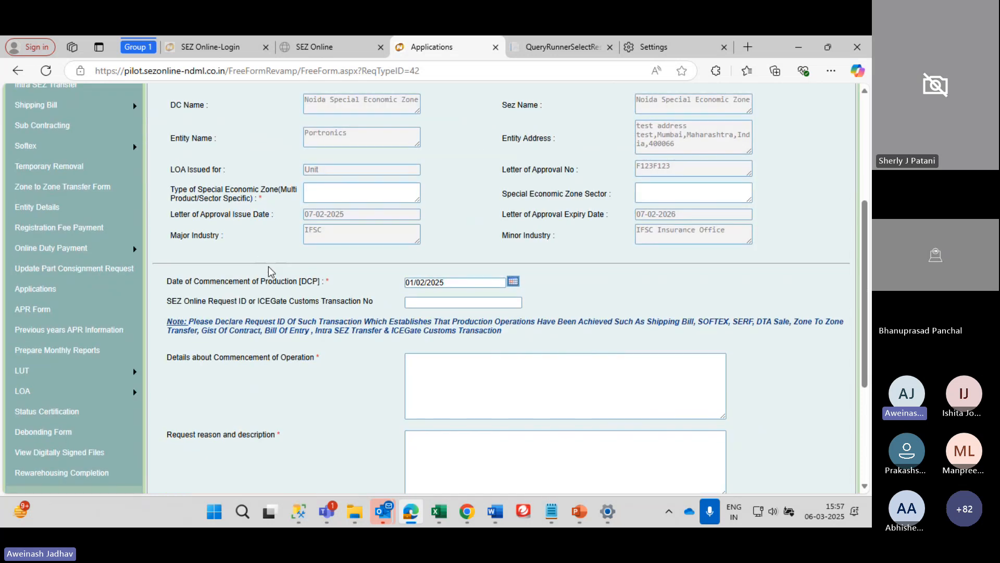
pyautogui.scroll(1, 270, 271)
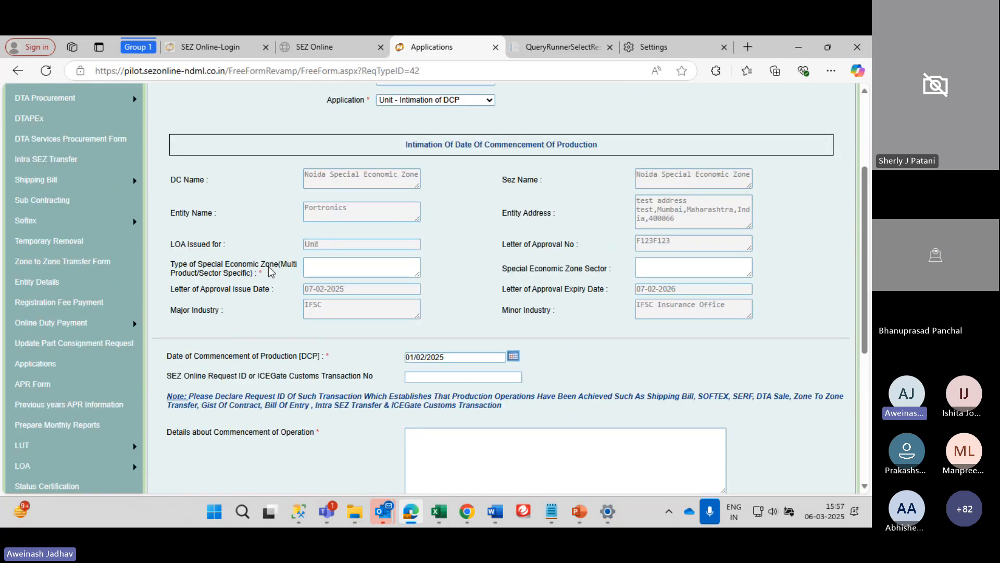
pyautogui.scroll(-3, 270, 271)
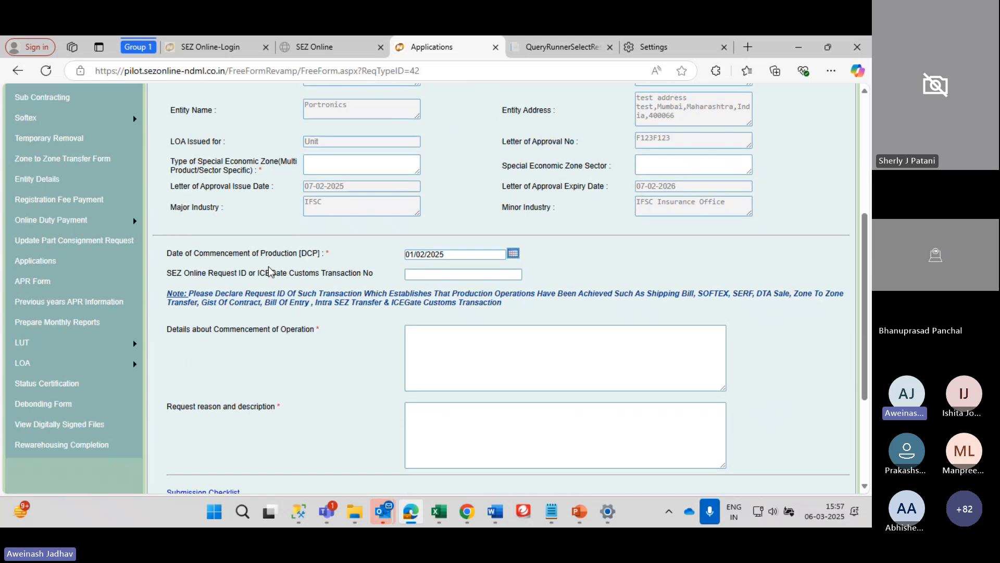
pyautogui.scroll(3, 270, 271)
pyautogui.scroll(2, 270, 271)
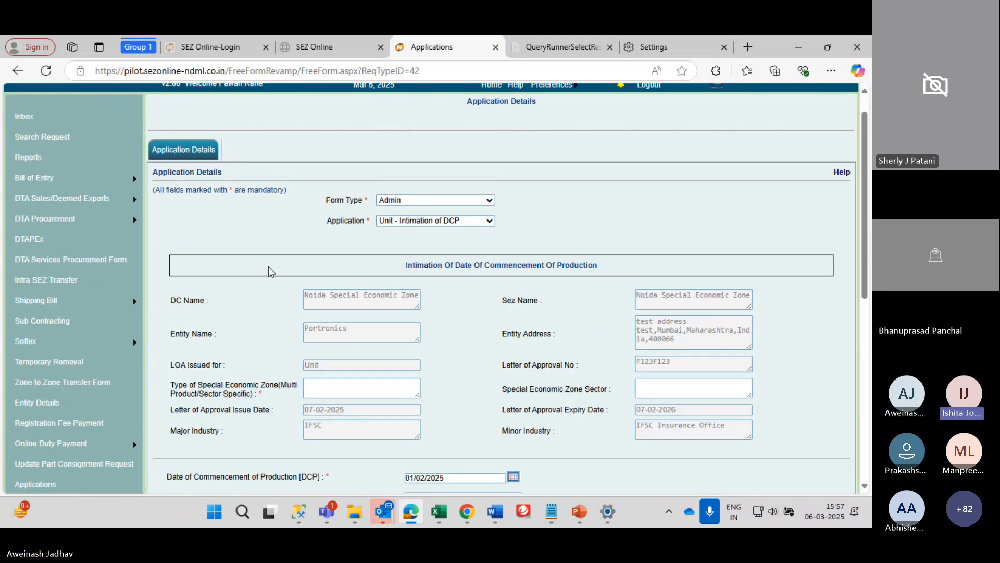
pyautogui.scroll(-2, 270, 271)
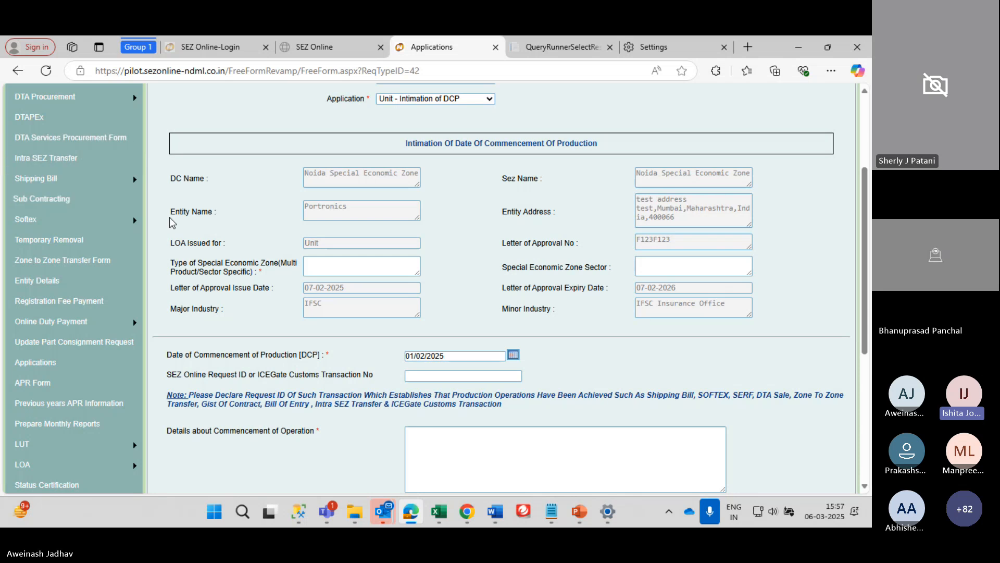
pyautogui.scroll(-1, 296, 173)
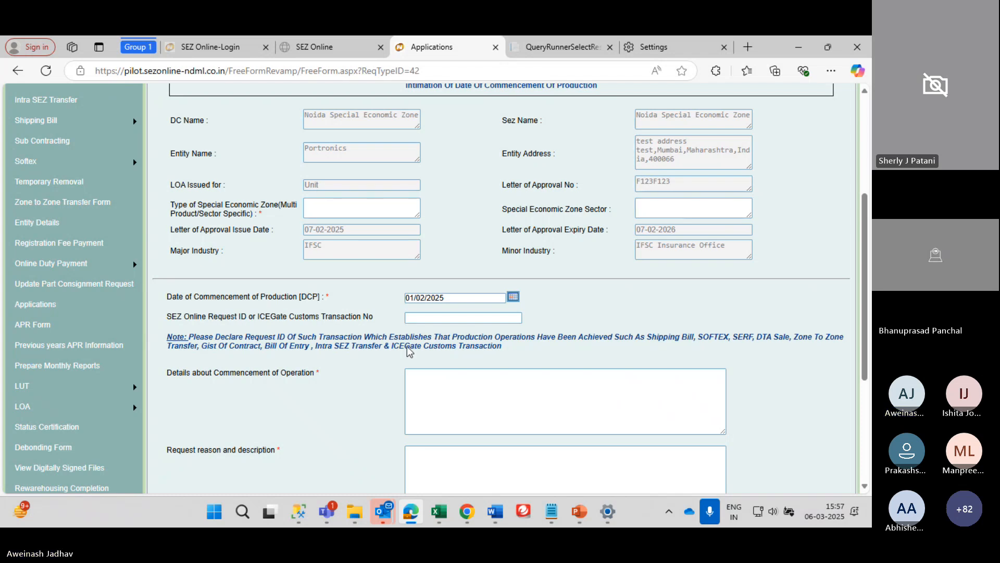
pyautogui.scroll(-1, 573, 354)
pyautogui.scroll(-1, 573, 354)
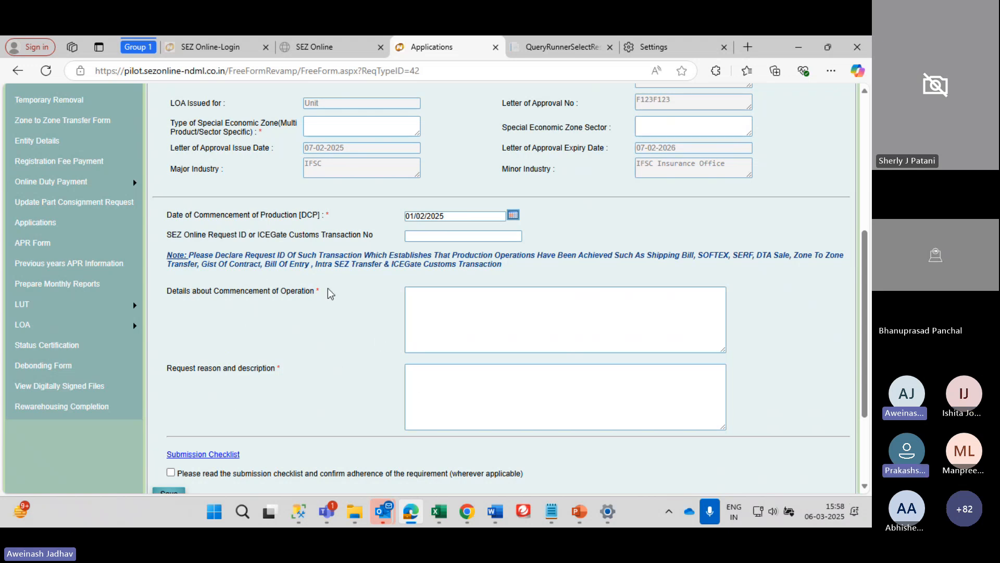
pyautogui.scroll(5, 328, 293)
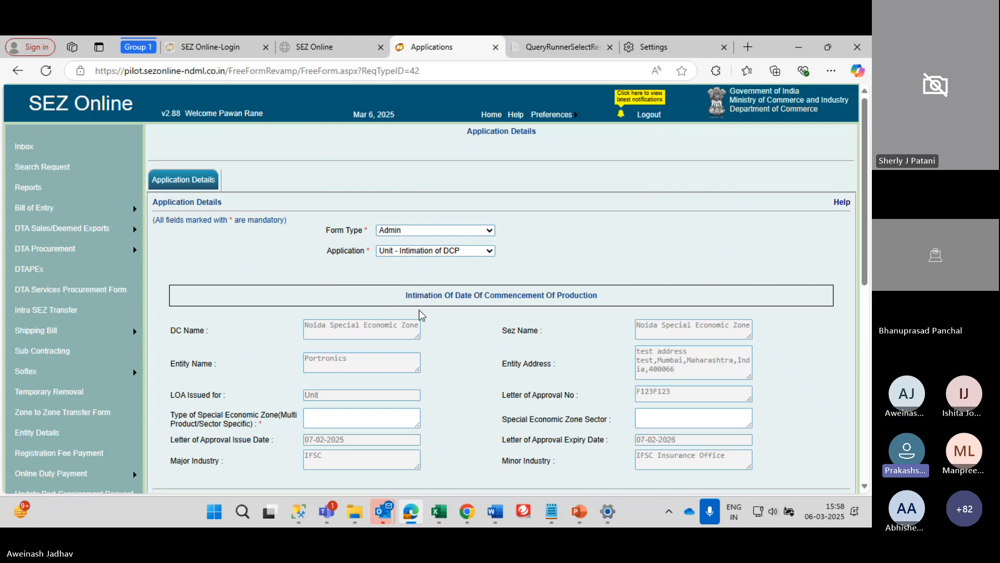
pyautogui.moveTo(401, 305); pyautogui.dragTo(628, 295)
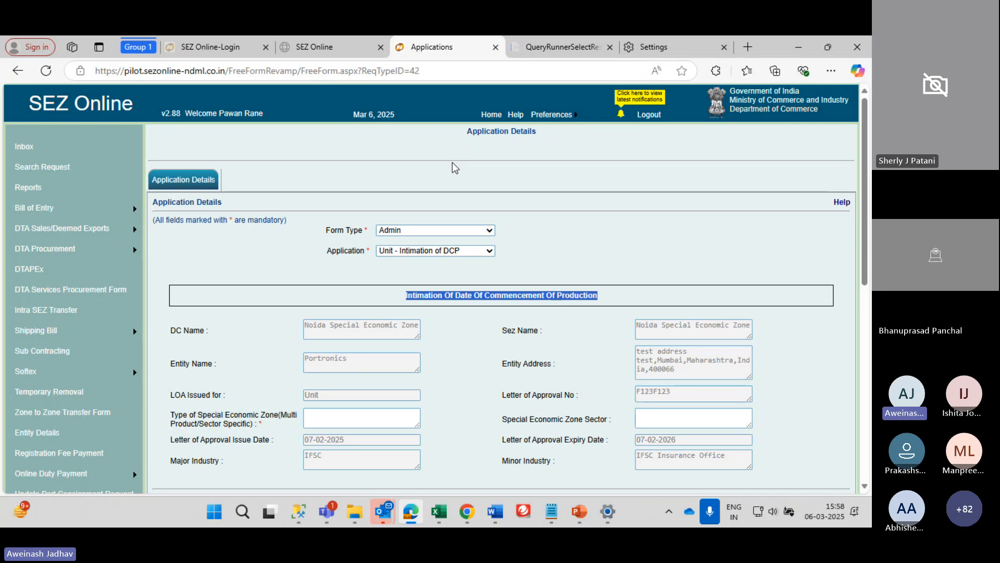
# Dismiss the right-click-disabled alert and reopen the Application type list
pyautogui.rightClick(251, 298)
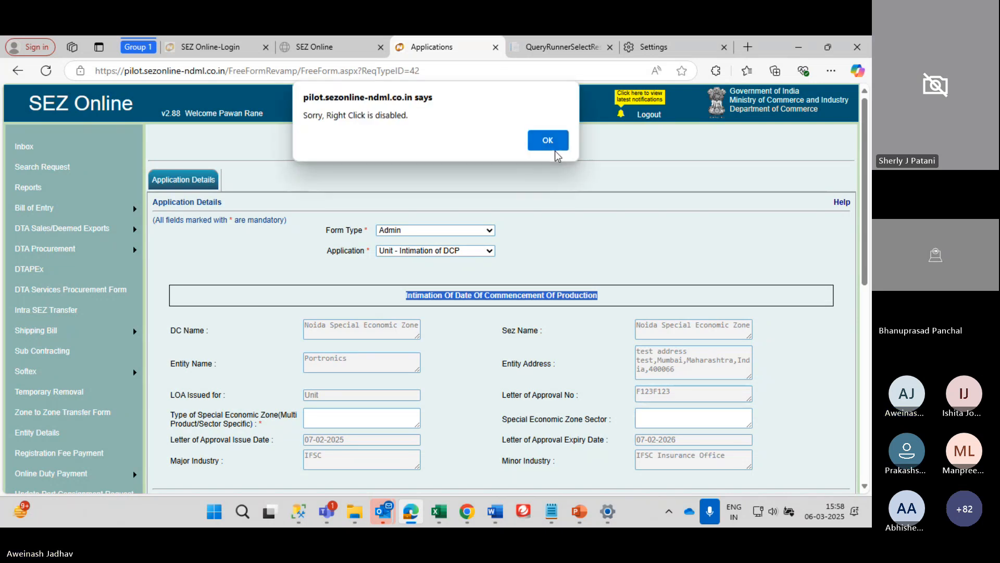
pyautogui.click(554, 149)
pyautogui.moveTo(87, 371)
pyautogui.scroll(-2, 379, 237)
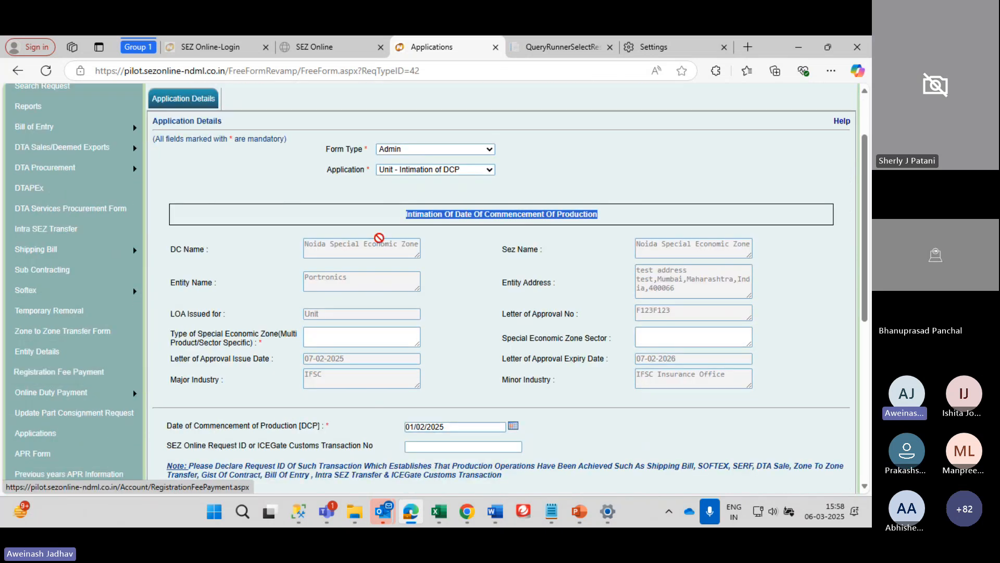
pyautogui.click(414, 169)
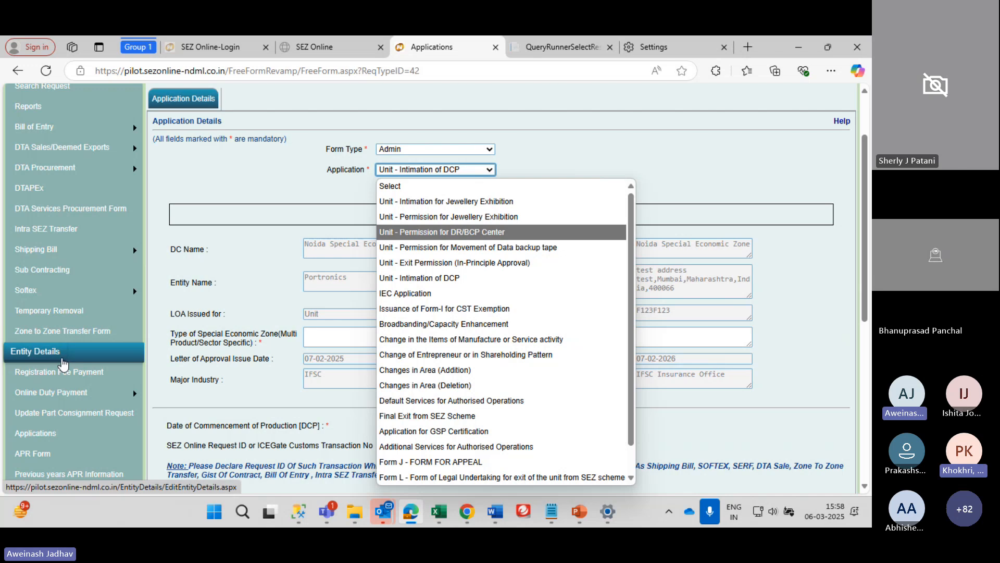
# Review the form's prefilled Noida SEZ approval details and entity address
pyautogui.scroll(1, 63, 364)
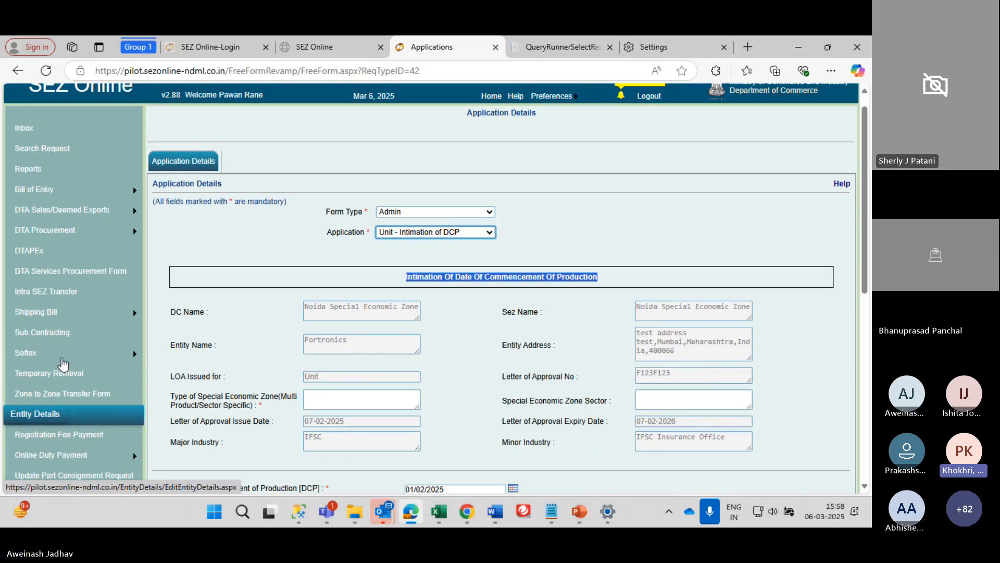
pyautogui.scroll(-4, 63, 364)
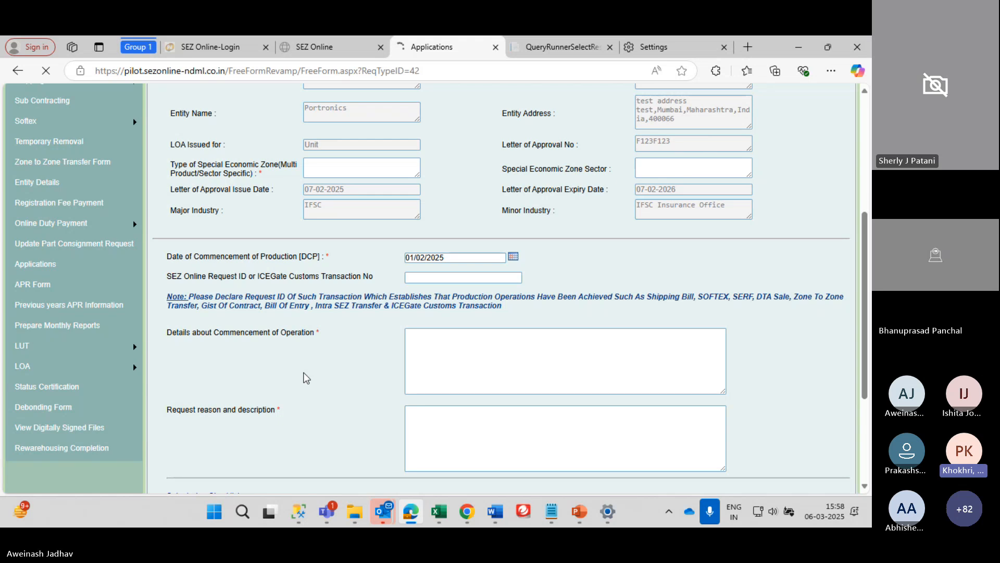
pyautogui.scroll(2, 306, 377)
pyautogui.scroll(-1, 306, 378)
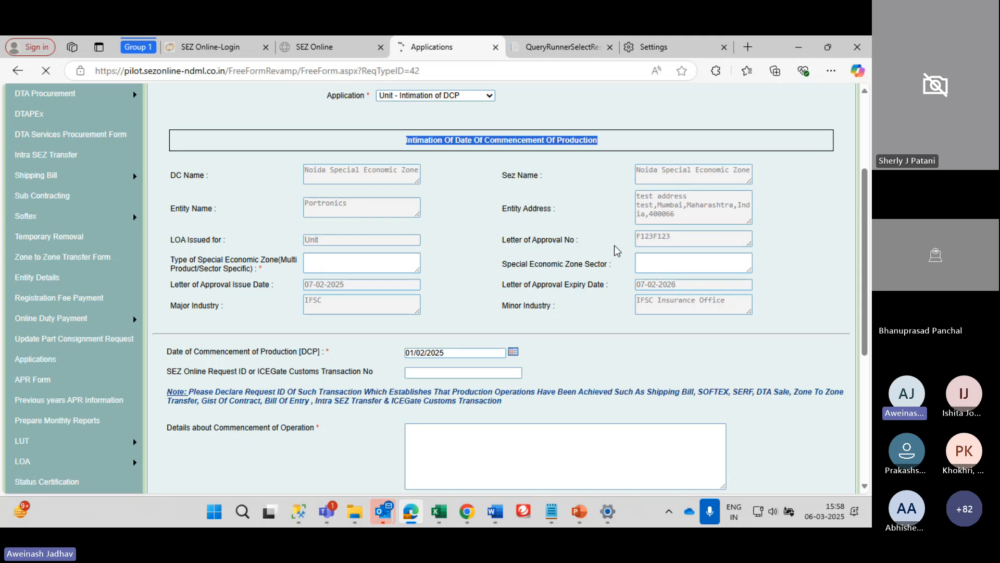
pyautogui.moveTo(676, 215); pyautogui.dragTo(509, 293)
pyautogui.click(628, 272)
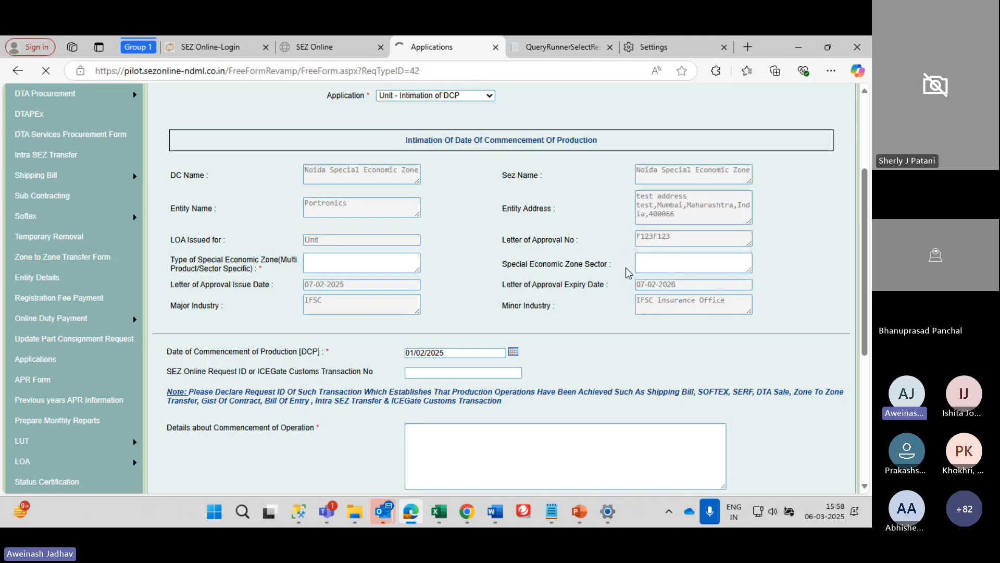
# Zoom the page out to 90% and read the missing commencement-date notice
pyautogui.click(831, 70)
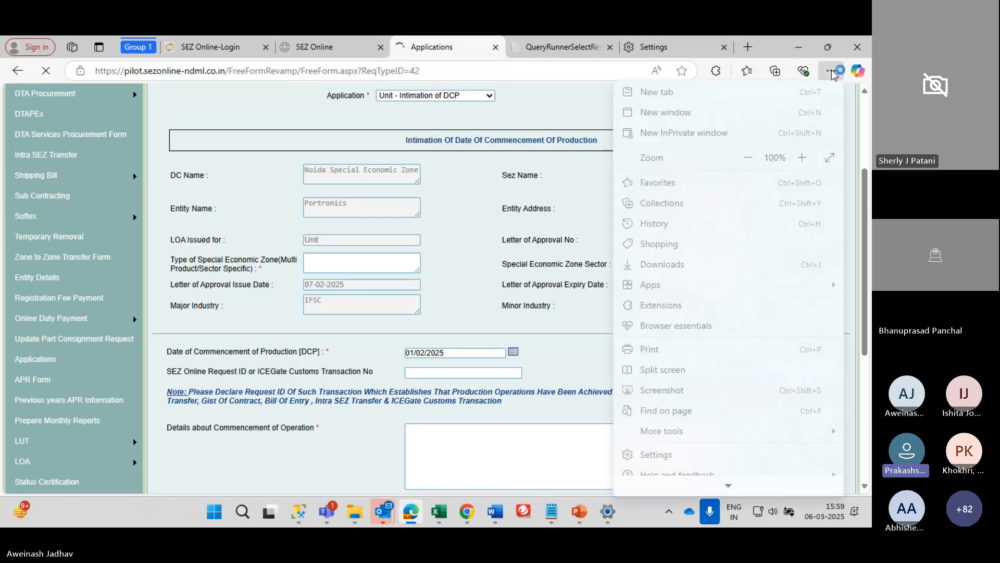
pyautogui.click(749, 158)
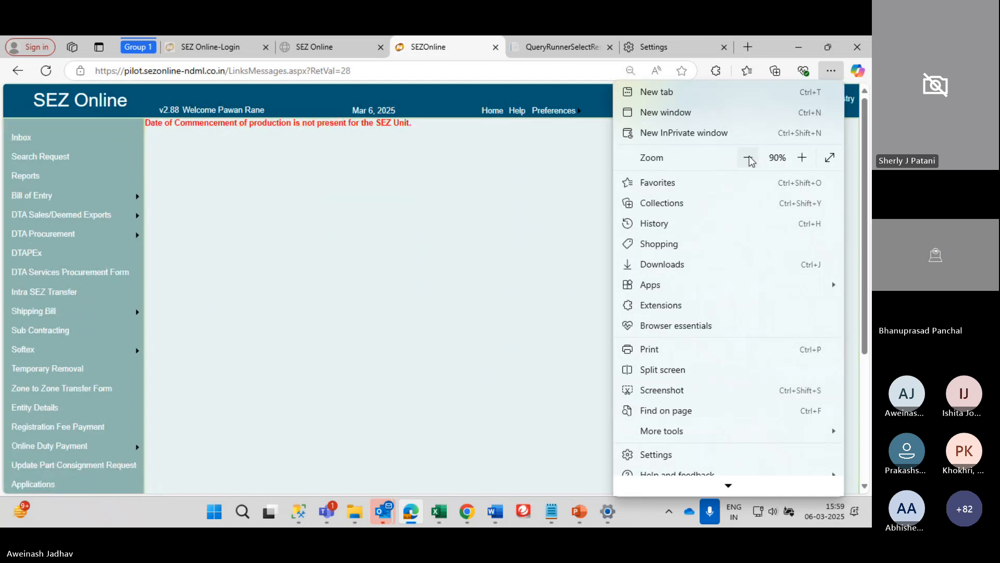
pyautogui.click(448, 262)
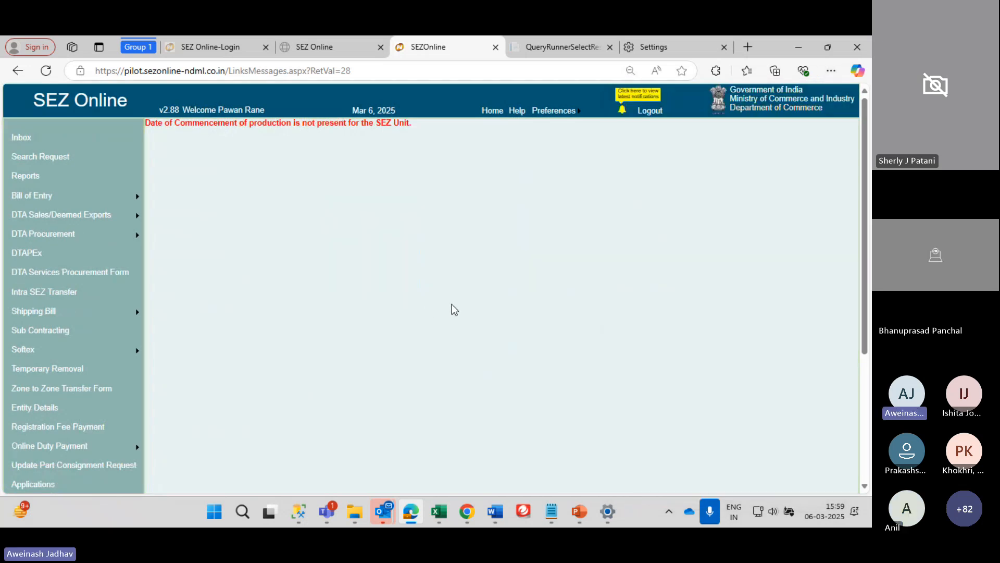
pyautogui.scroll(-4, 476, 302)
pyautogui.scroll(4, 477, 302)
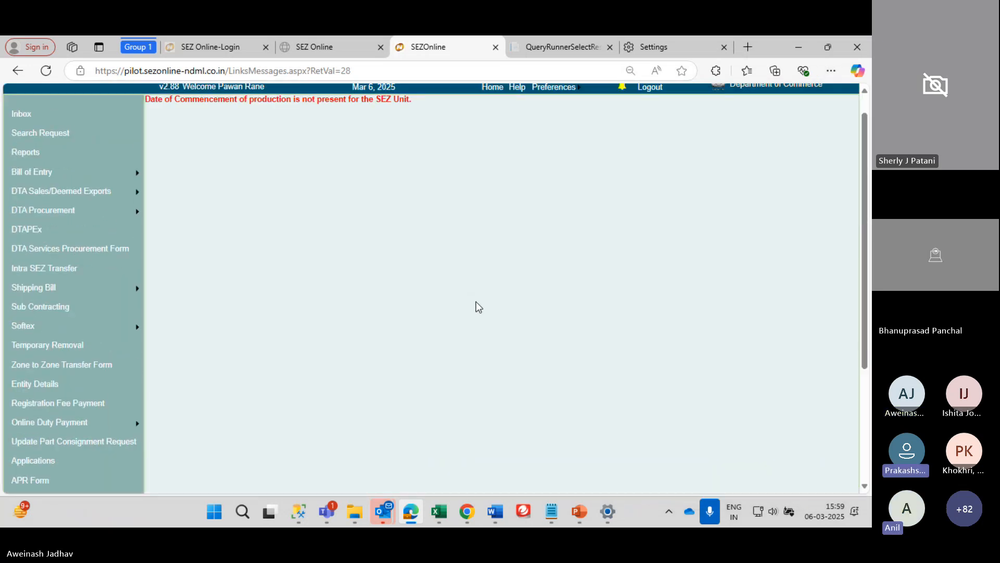
pyautogui.scroll(1, 479, 307)
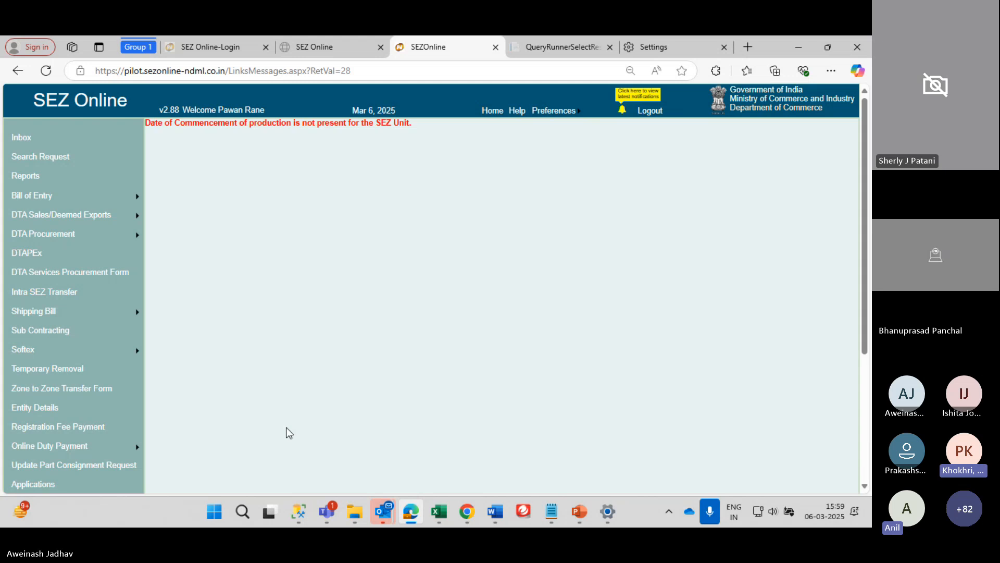
pyautogui.scroll(-1, 289, 432)
pyautogui.scroll(-1, 286, 427)
pyautogui.scroll(2, 286, 427)
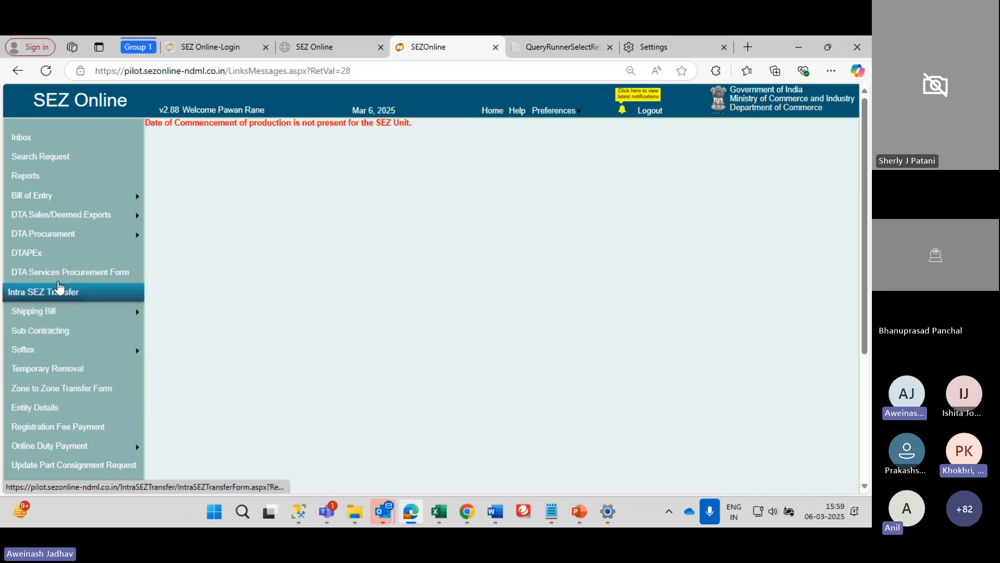
pyautogui.scroll(-2, 61, 276)
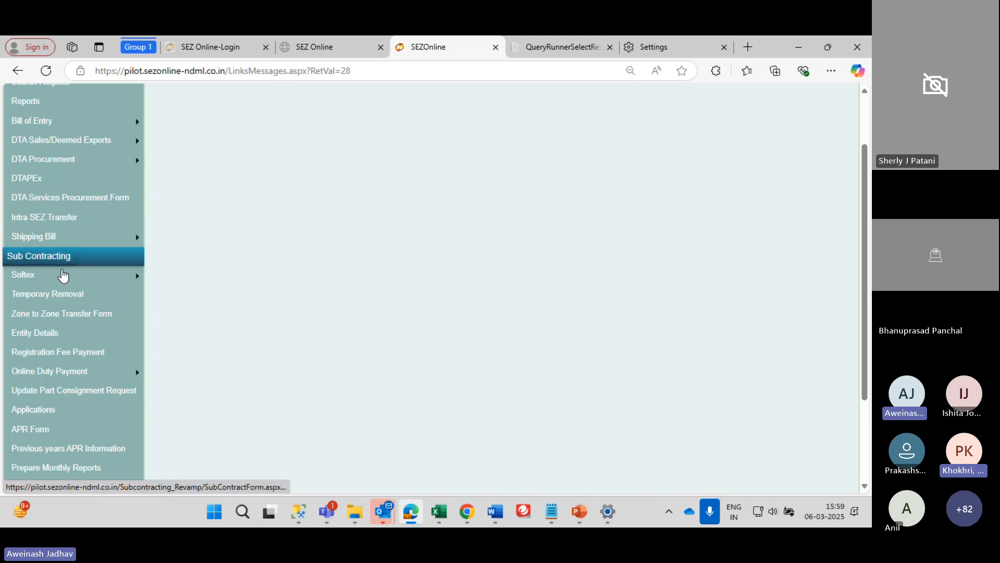
# Open Entity Details and copy the request ID from the Existing LUT table
pyautogui.click(46, 336)
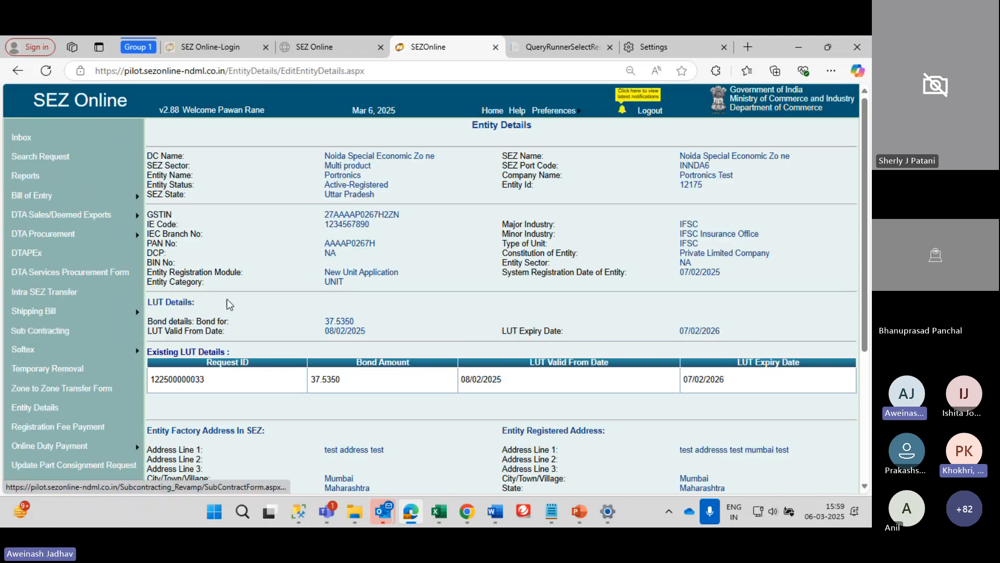
pyautogui.scroll(-1, 227, 302)
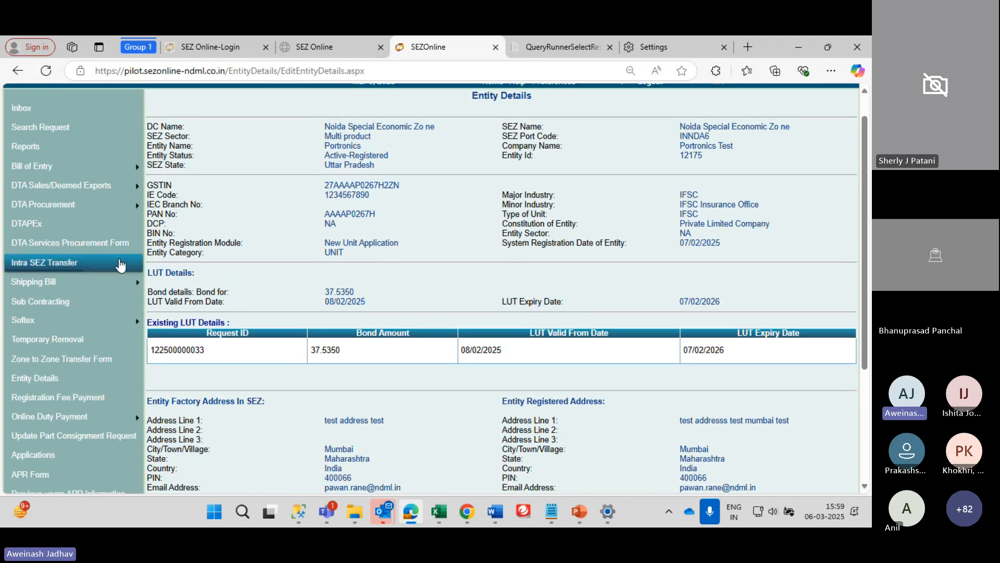
pyautogui.moveTo(149, 270); pyautogui.dragTo(819, 349)
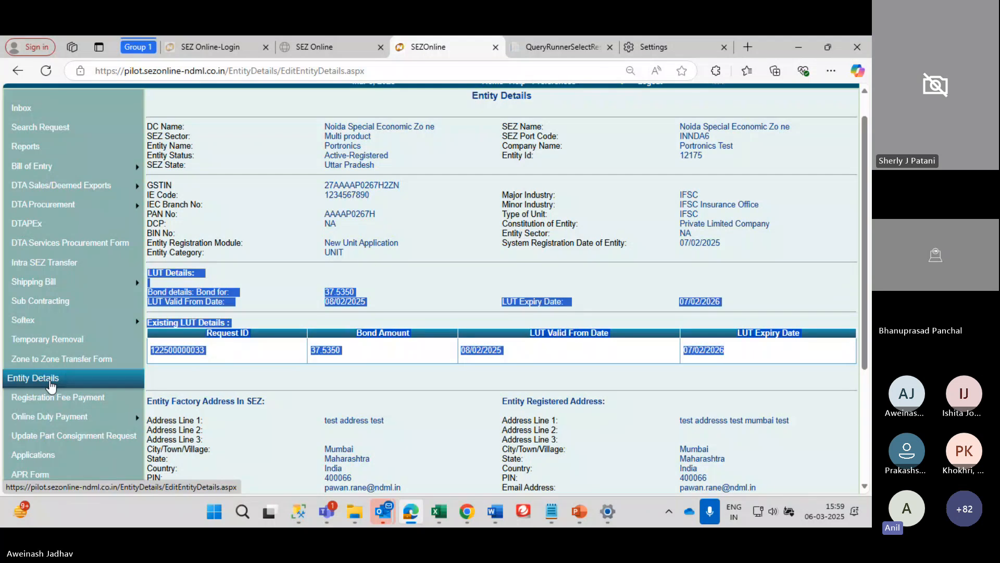
pyautogui.click(319, 307)
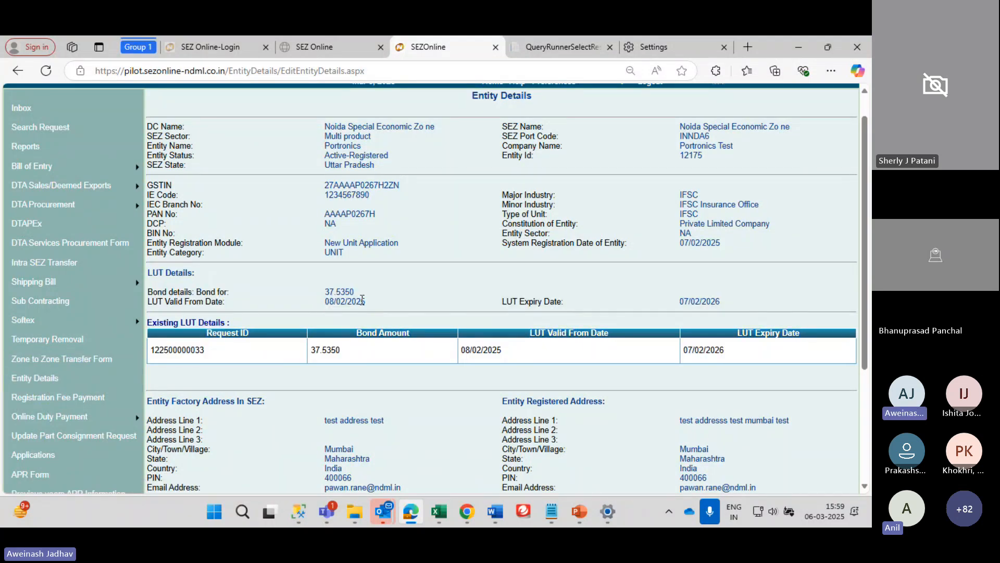
pyautogui.scroll(-1, 367, 304)
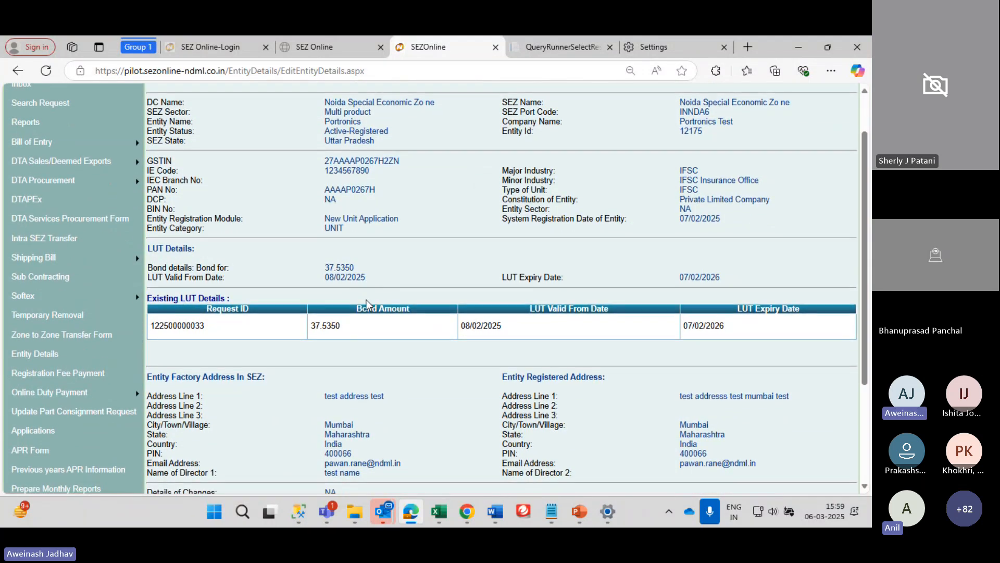
pyautogui.doubleClick(172, 326)
pyautogui.hotkey('ctrl', 'c')
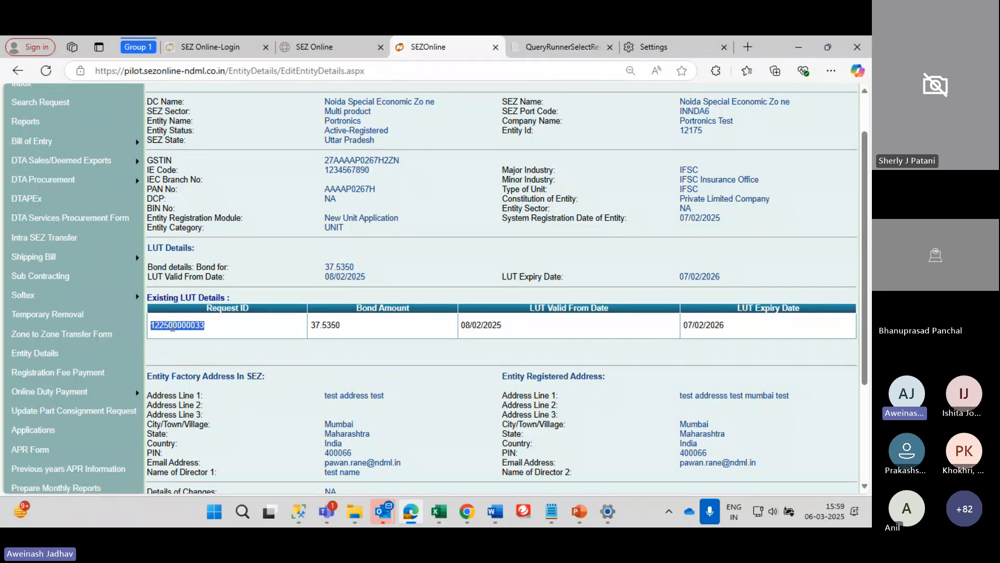
pyautogui.scroll(1, 32, 250)
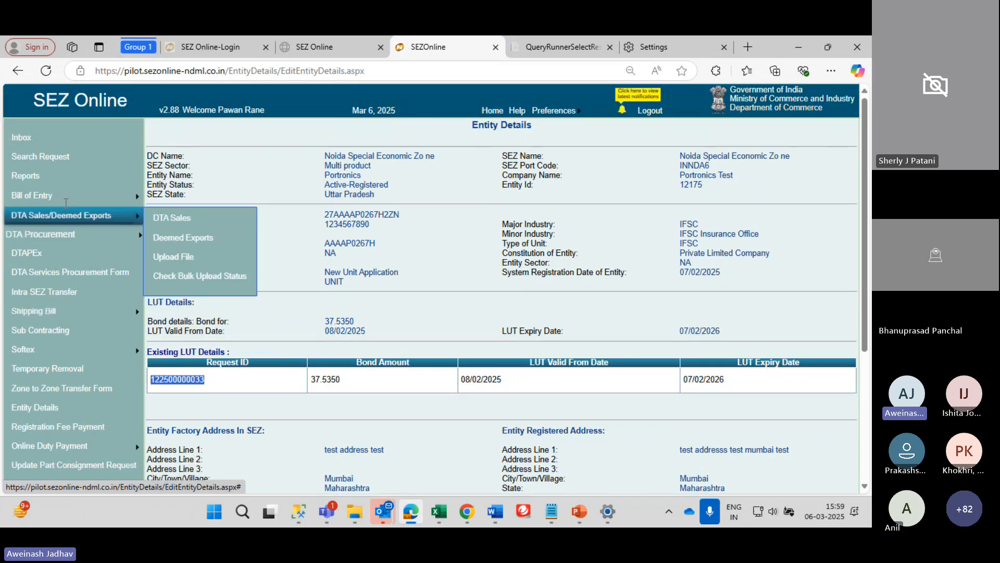
# Search requests by the copied LUT request ID with From Date cleared
pyautogui.click(30, 157)
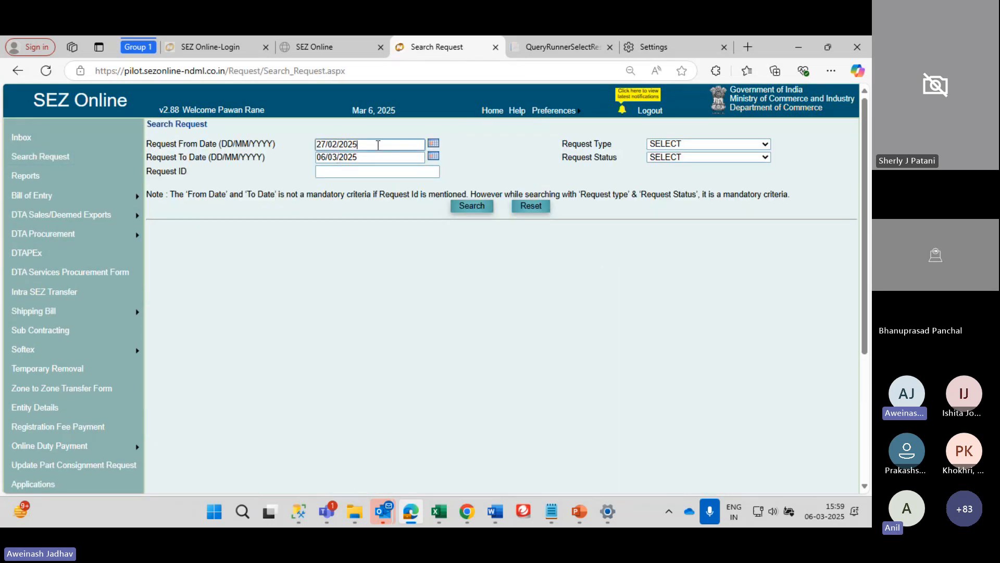
pyautogui.click(378, 144)
pyautogui.press('BackSpace')
pyautogui.press('BackSpace')
pyautogui.press('BackSpace')
pyautogui.press('BackSpace')
pyautogui.press('BackSpace')
pyautogui.press('BackSpace')
pyautogui.press('BackSpace')
pyautogui.press('BackSpace')
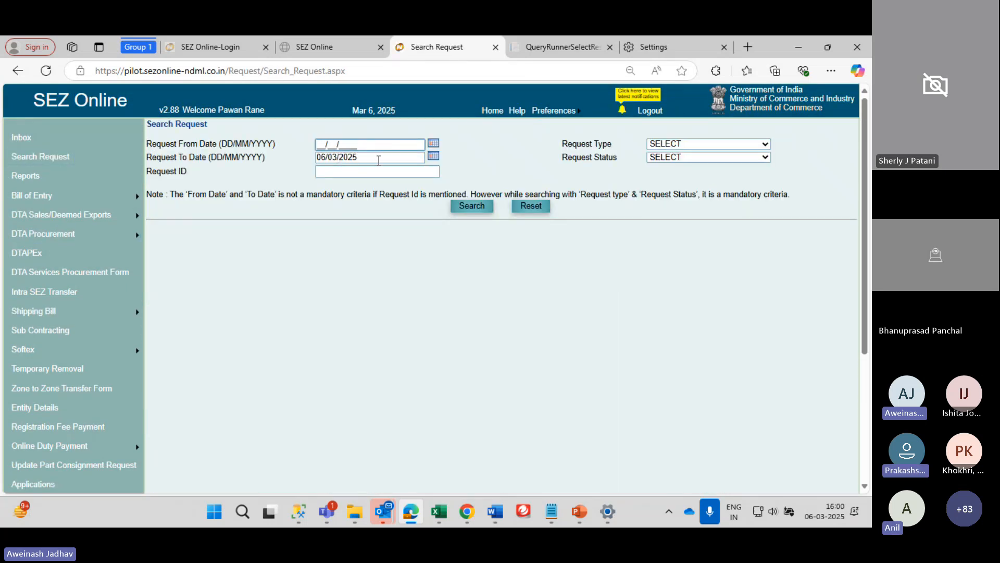
pyautogui.click(378, 171)
pyautogui.hotkey('ctrl', 'v')
pyautogui.click(474, 206)
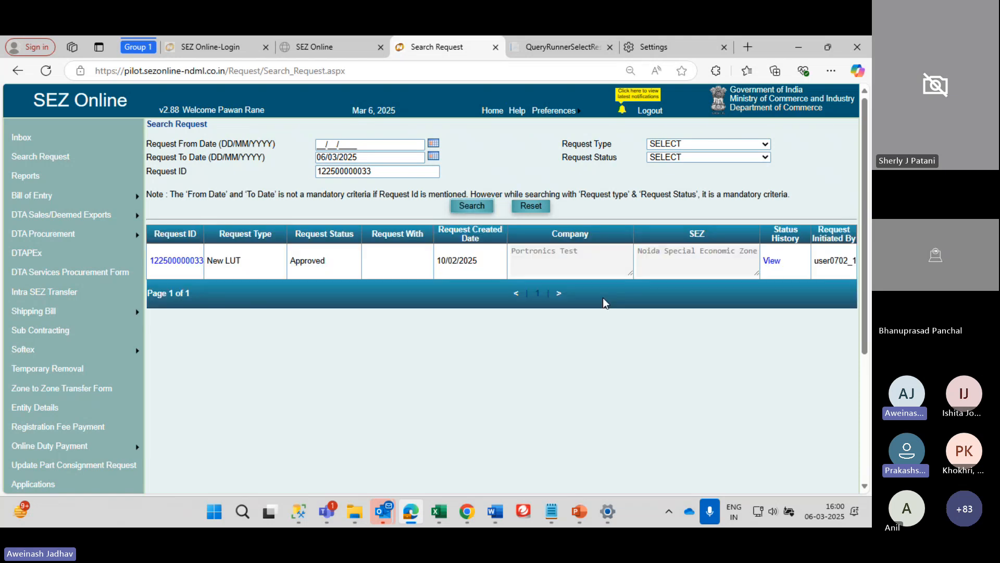
# Check the request's status history showing an approved New LUT, then close it
pyautogui.click(770, 262)
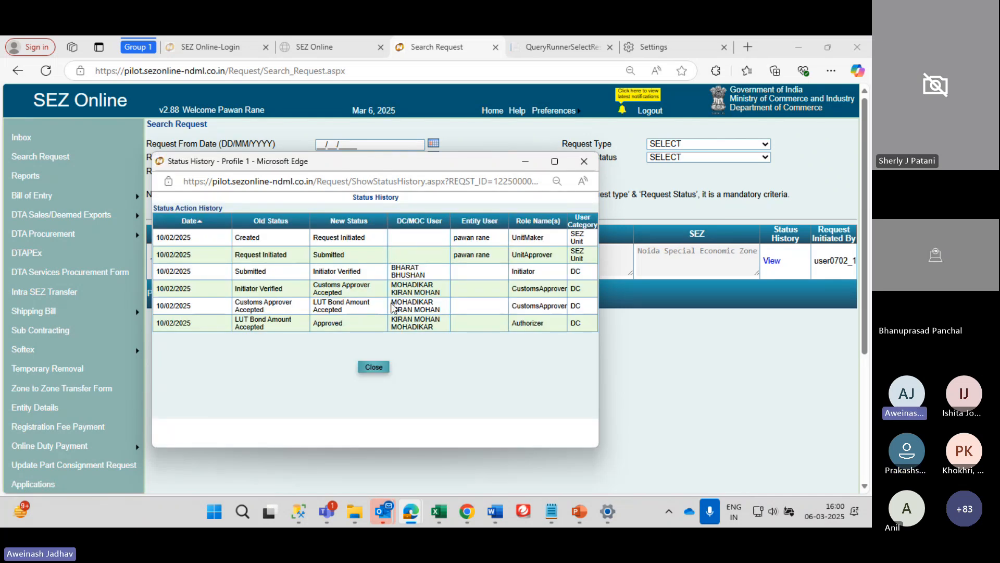
pyautogui.click(583, 166)
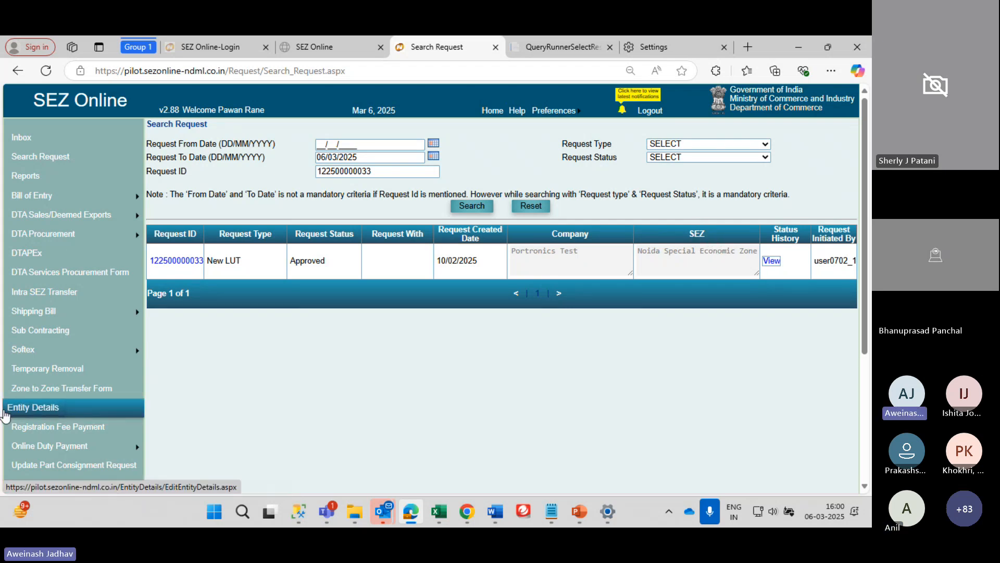
pyautogui.scroll(-3, 7, 421)
pyautogui.moveTo(78, 396)
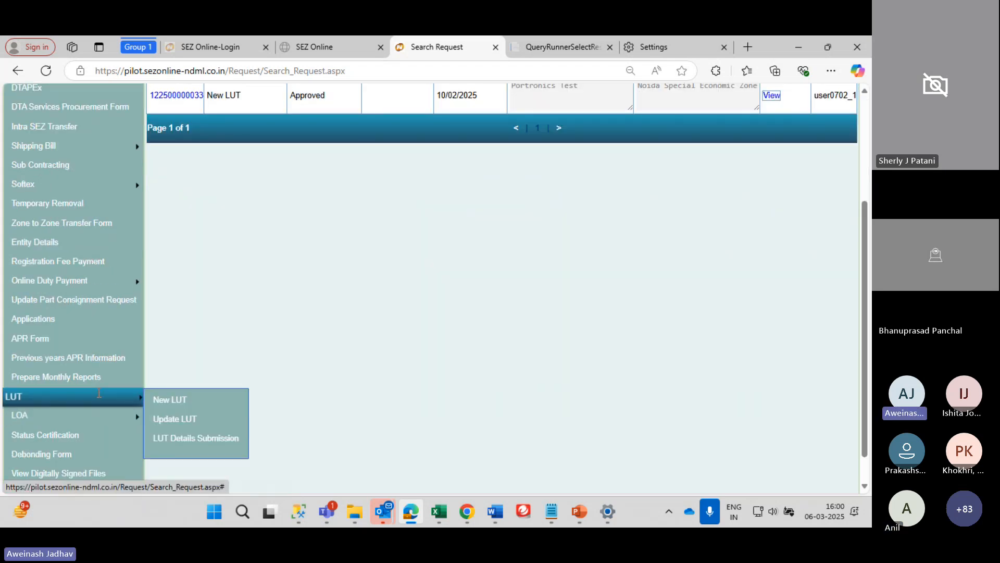
# Open Update LUT and review the prefilled 37.5350 LUT and 29/01/2025 board resolution date
pyautogui.click(182, 422)
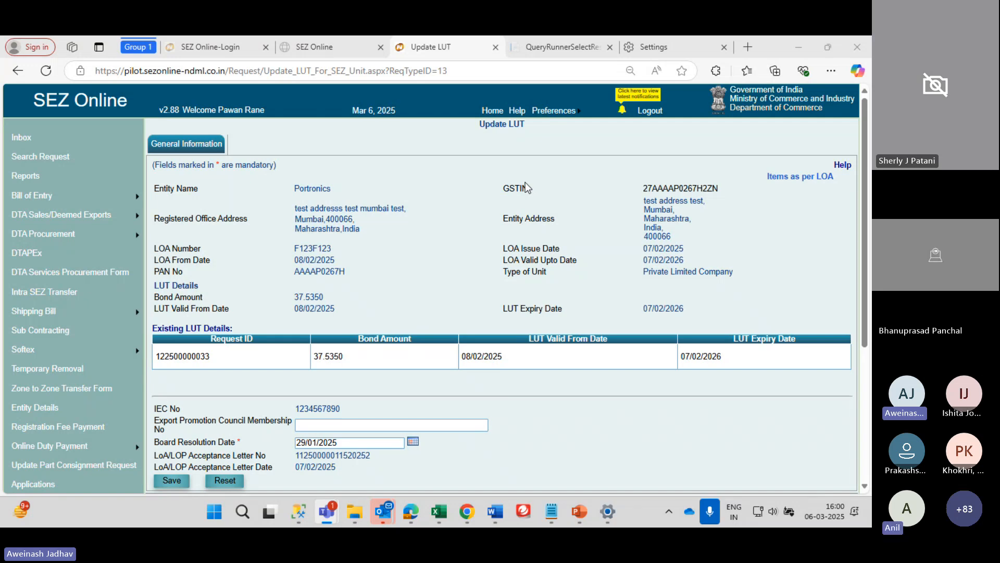
pyautogui.scroll(-3, 525, 182)
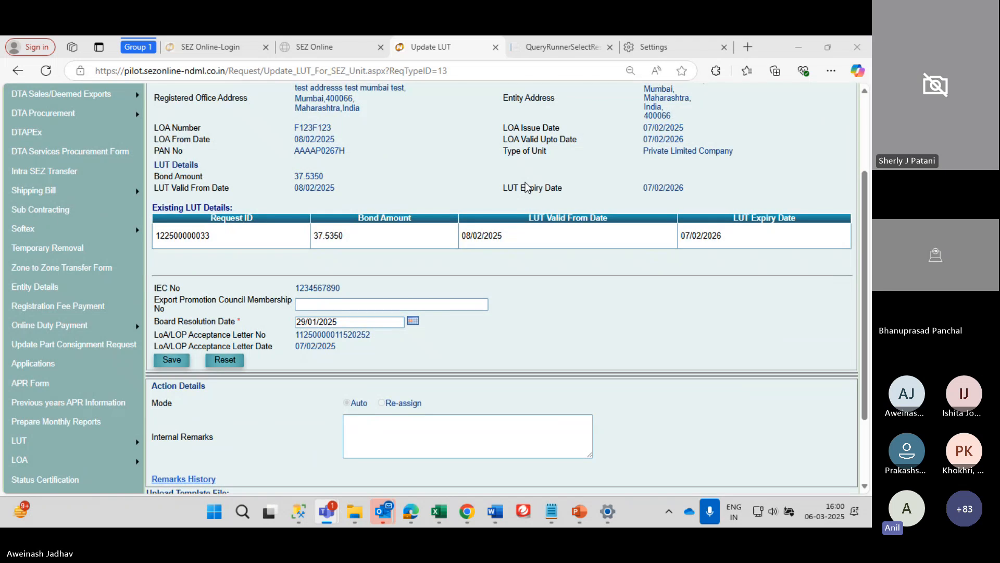
pyautogui.scroll(3, 526, 186)
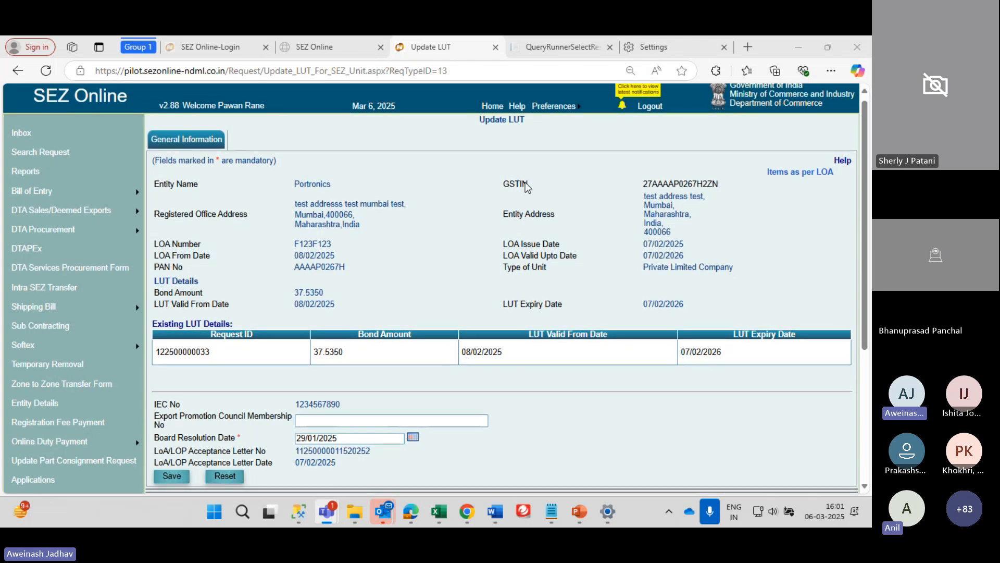
pyautogui.scroll(1, 525, 183)
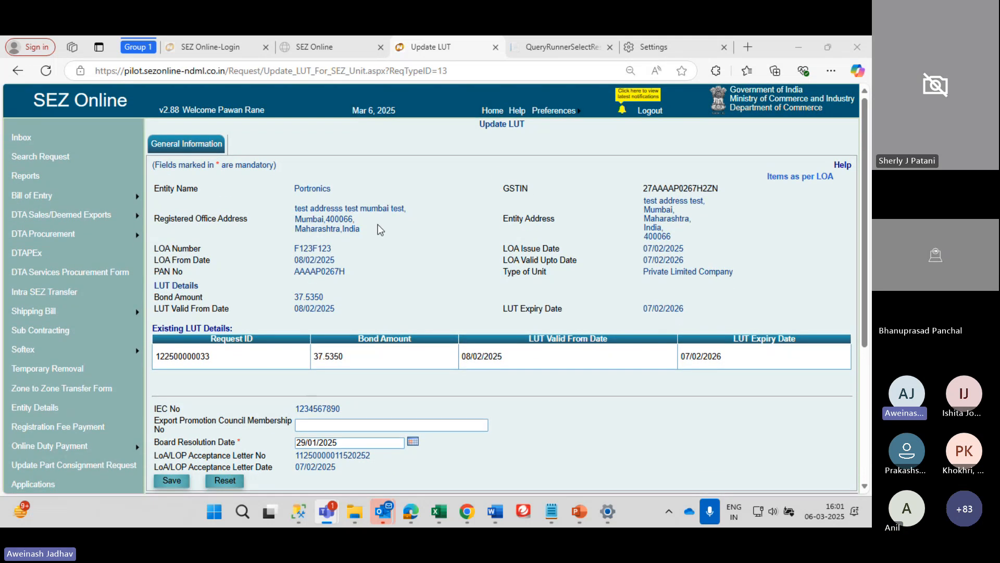
pyautogui.moveTo(95, 318)
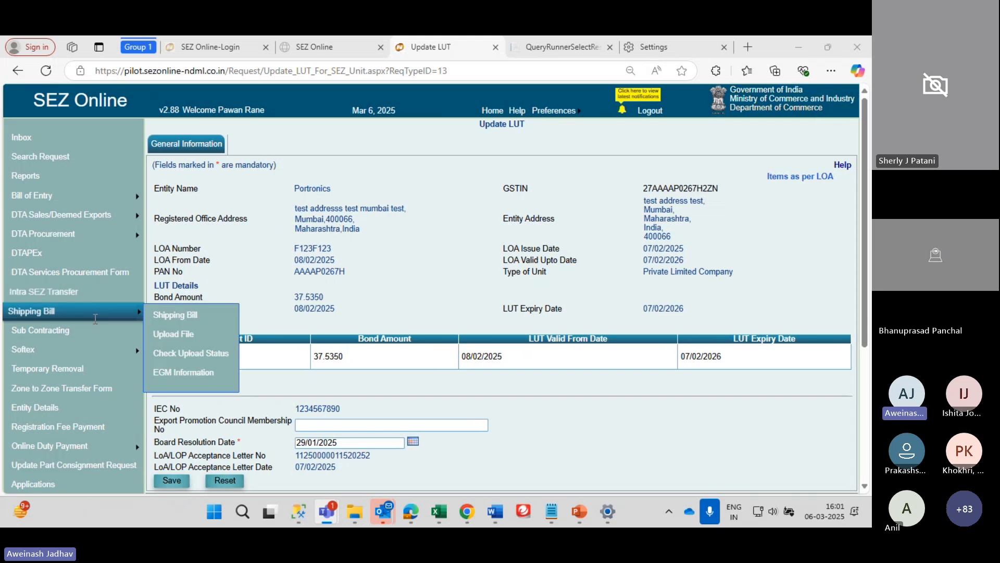
pyautogui.scroll(-2, 96, 319)
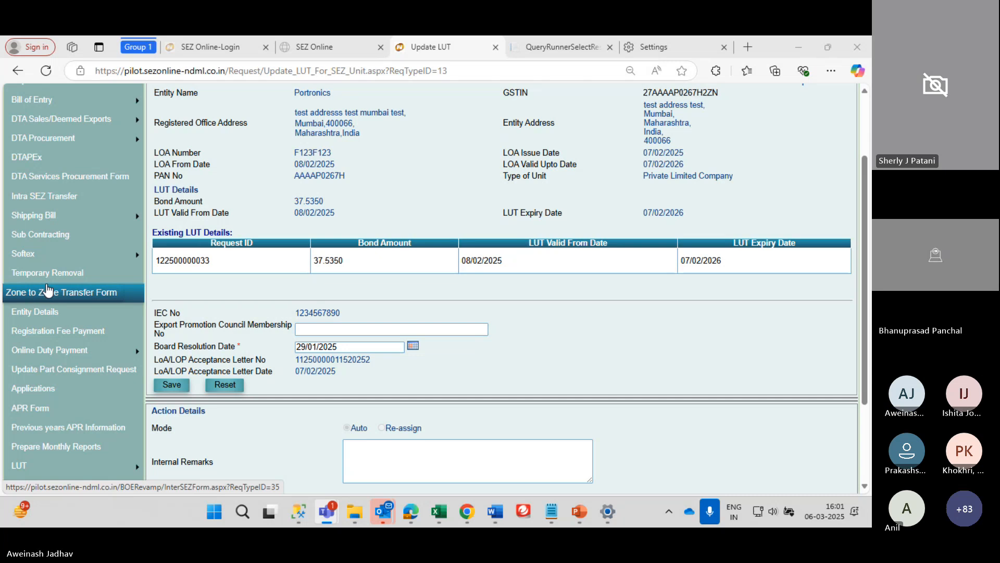
pyautogui.moveTo(44, 354)
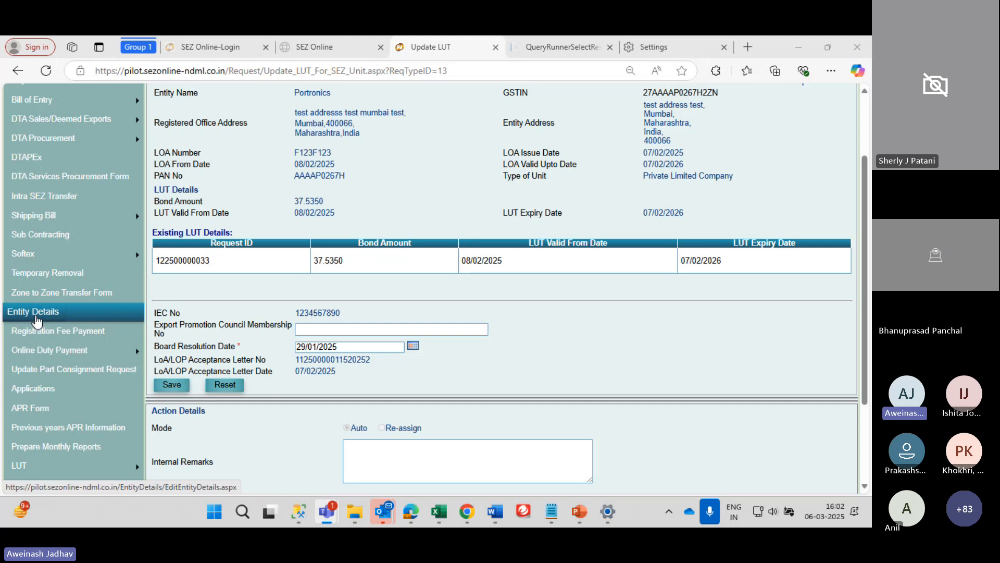
pyautogui.scroll(2, 36, 320)
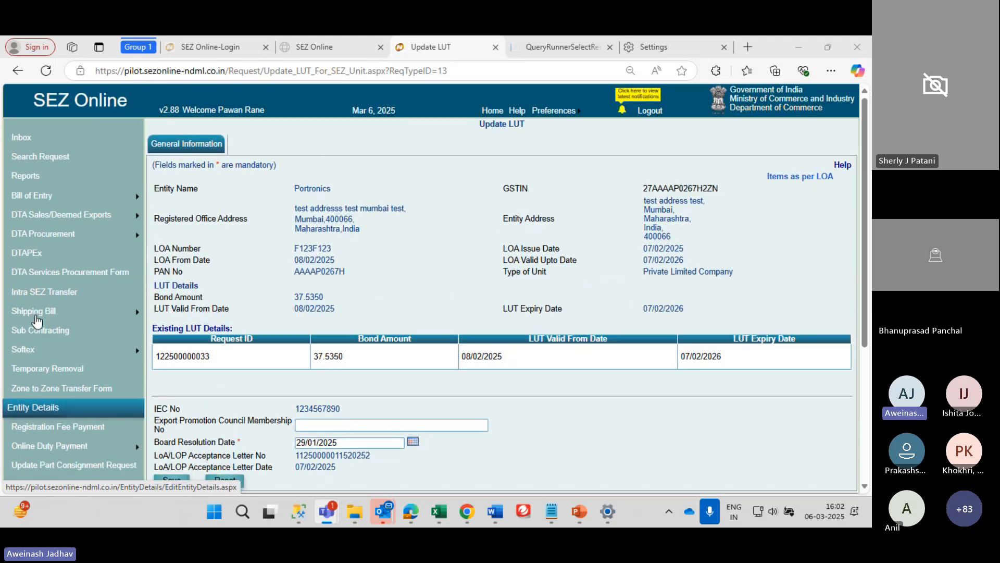
pyautogui.click(45, 414)
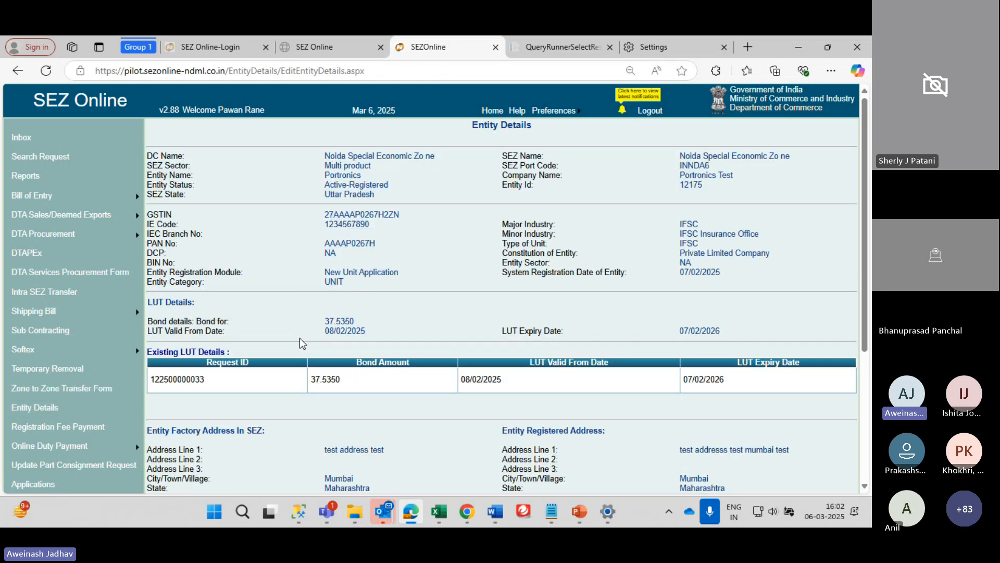
pyautogui.scroll(-2, 298, 330)
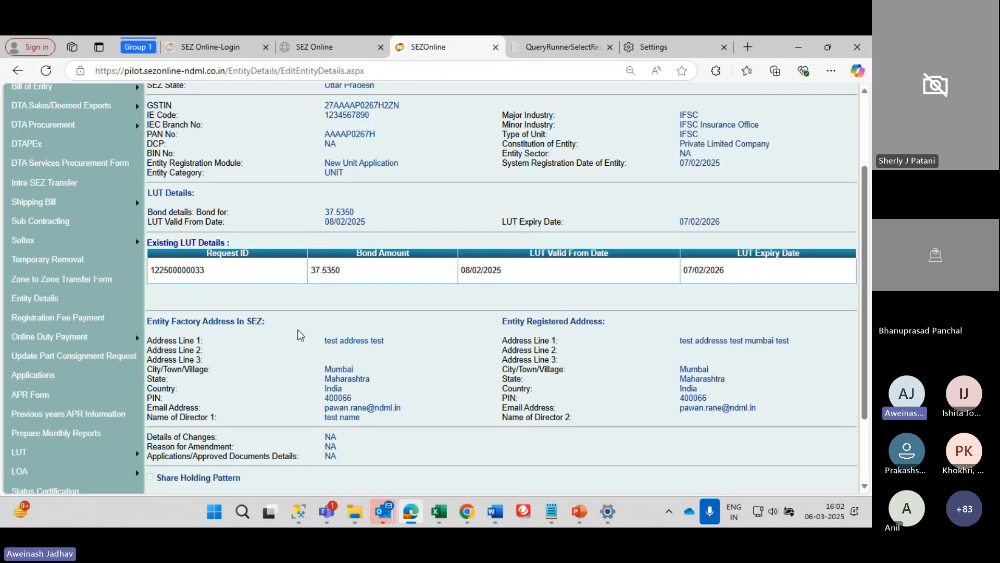
pyautogui.moveTo(127, 332)
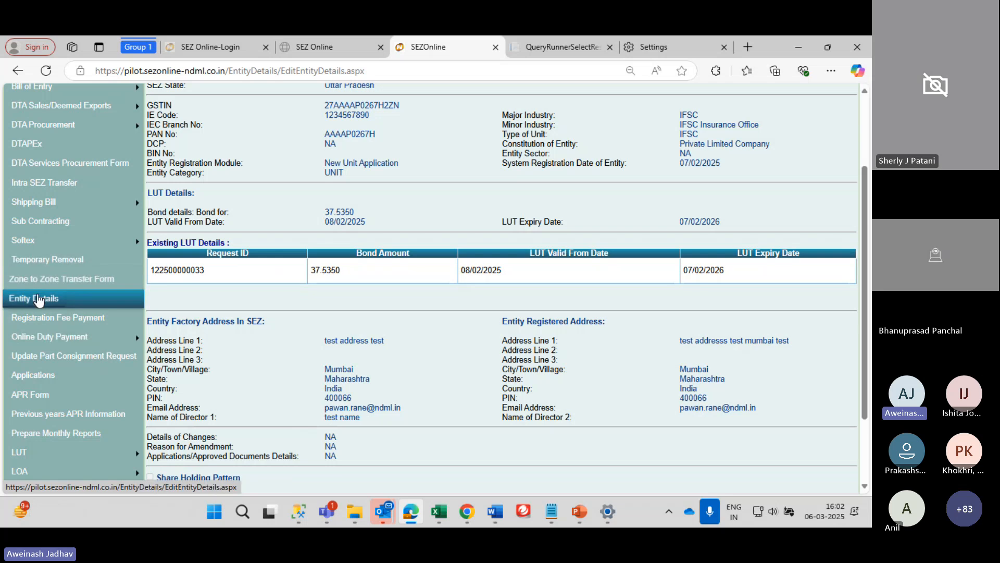
pyautogui.scroll(2, 34, 306)
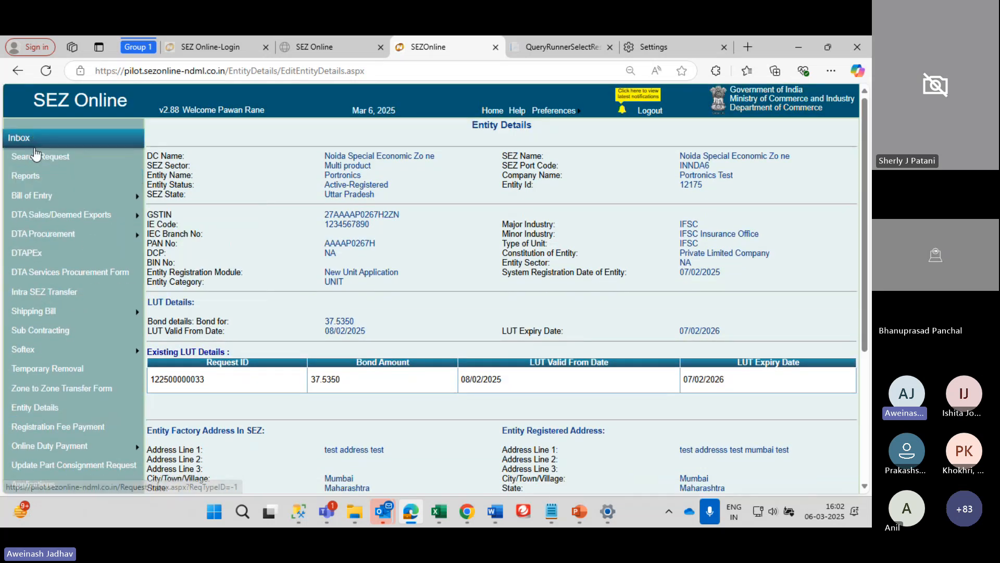
pyautogui.scroll(-1, 36, 154)
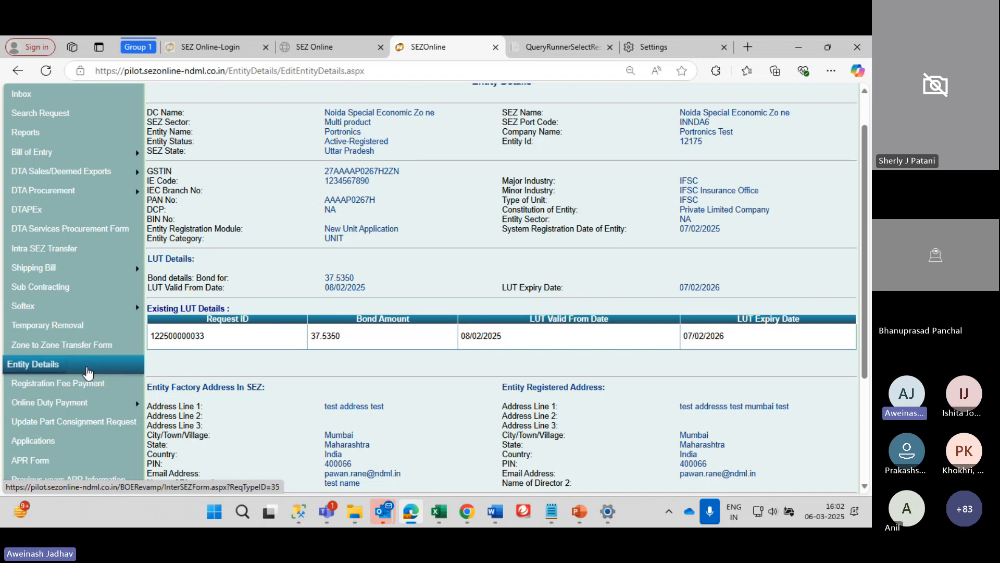
pyautogui.scroll(-3, 89, 307)
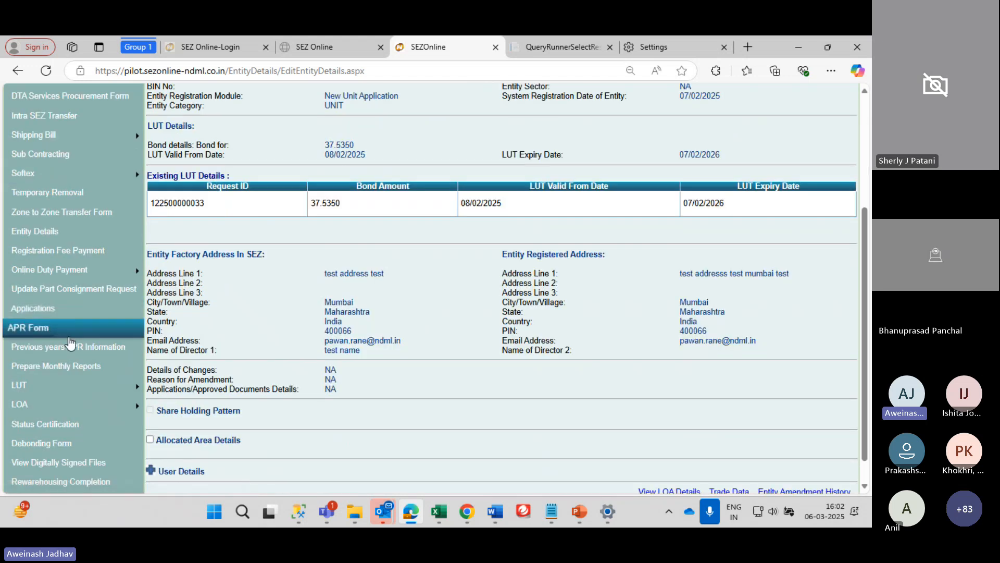
pyautogui.moveTo(68, 409)
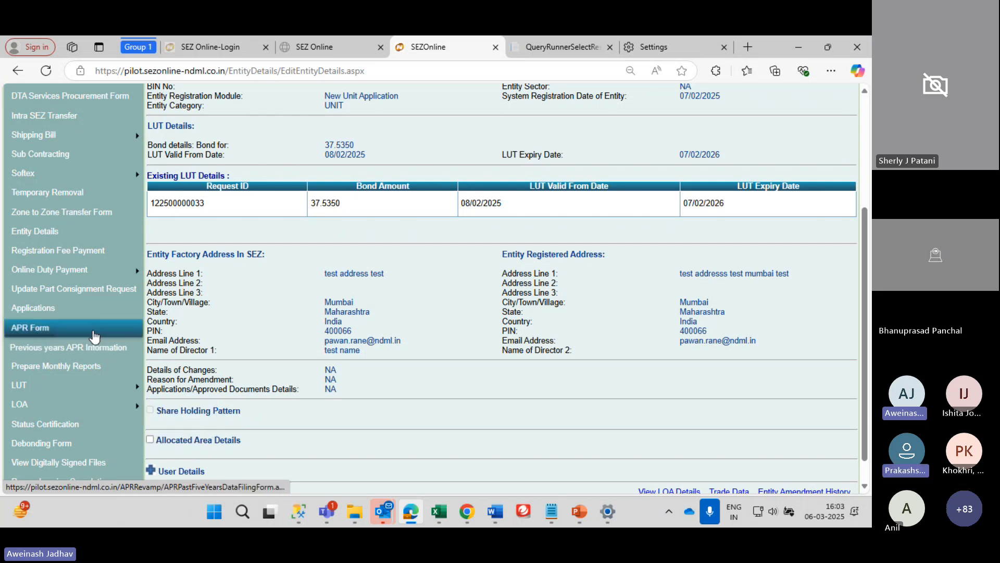
pyautogui.moveTo(72, 266)
pyautogui.moveTo(119, 408)
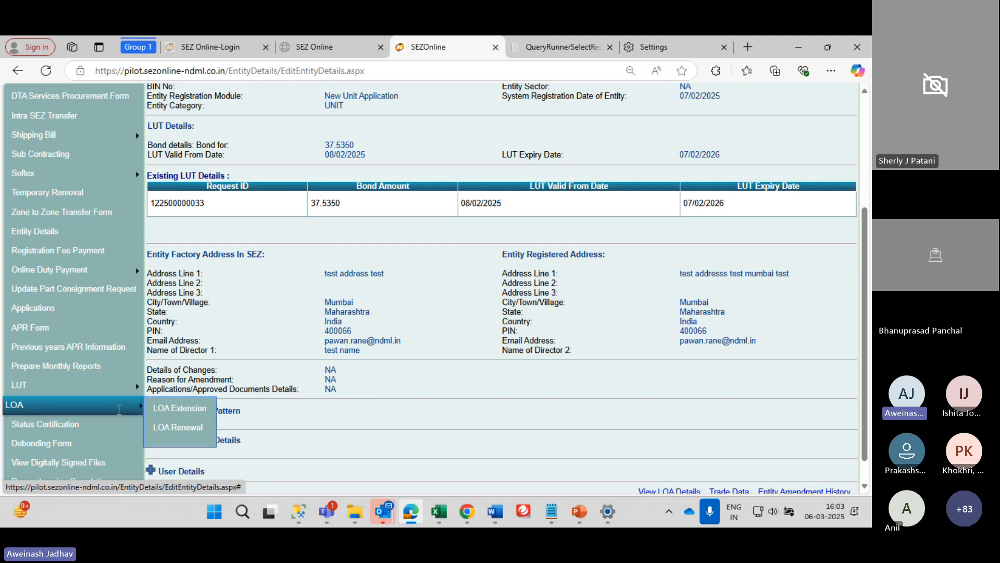
pyautogui.scroll(3, 119, 409)
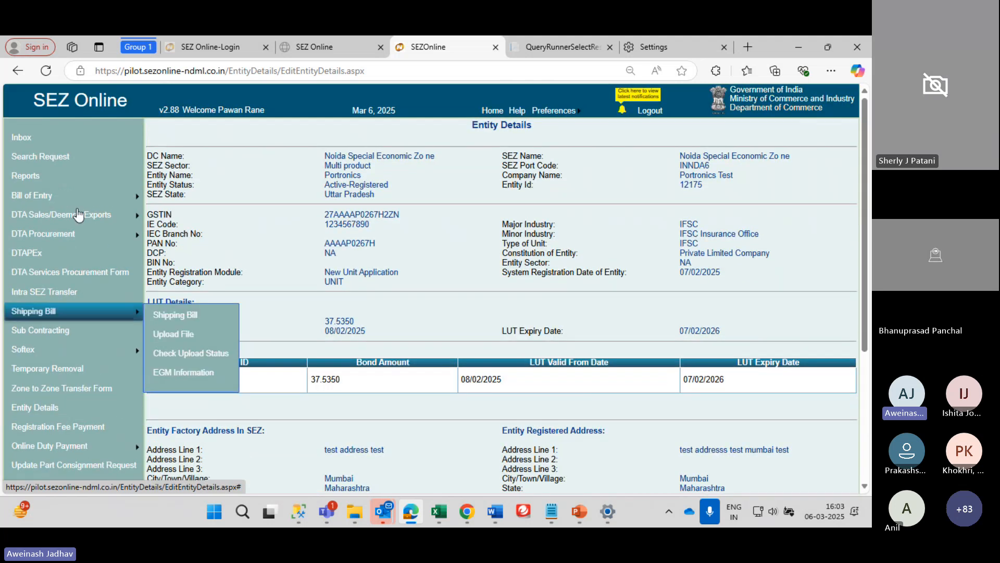
pyautogui.click(12, 145)
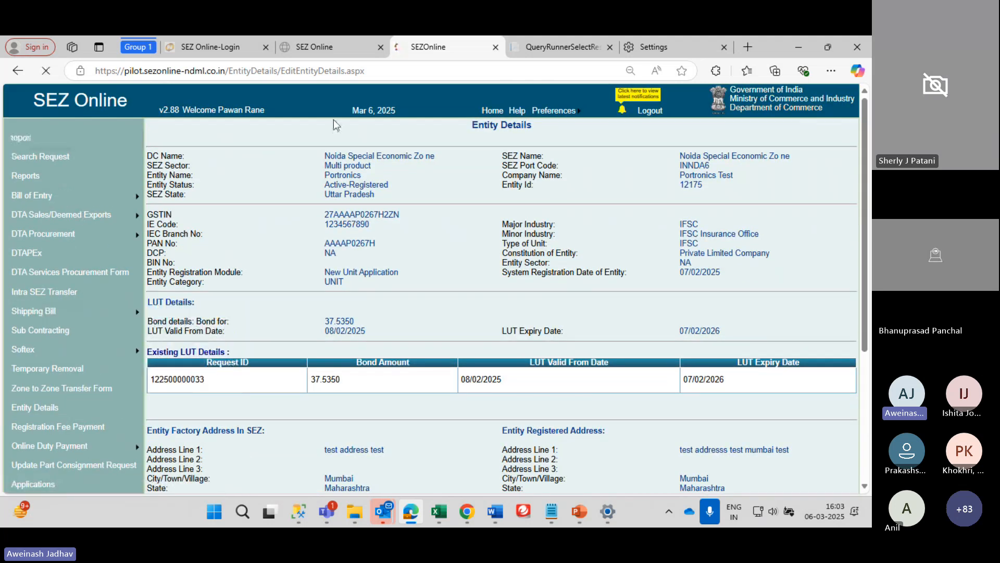
# Go to the Home page and highlight the two DC office notices on service exports and February reporting
pyautogui.click(493, 111)
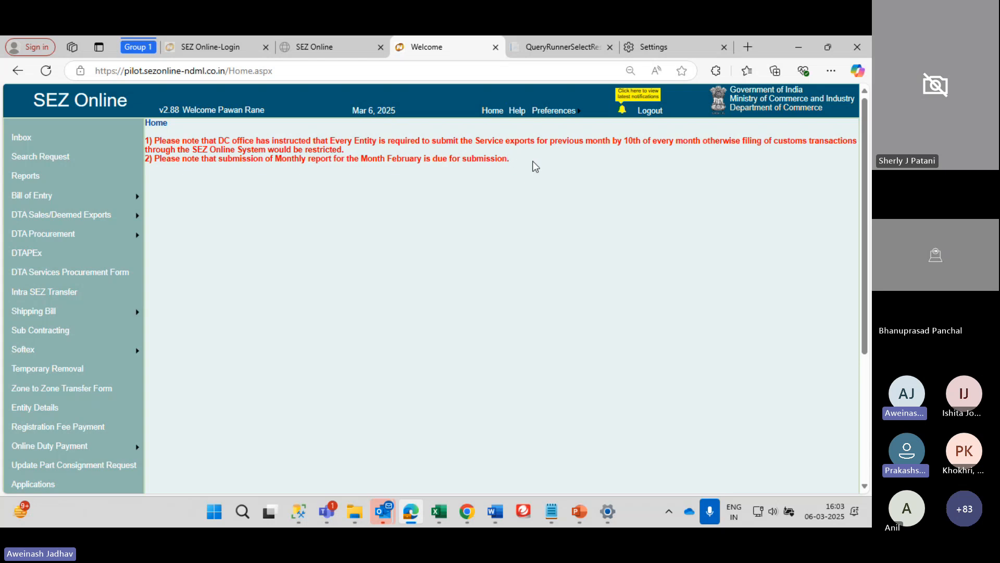
pyautogui.moveTo(535, 163); pyautogui.dragTo(146, 144)
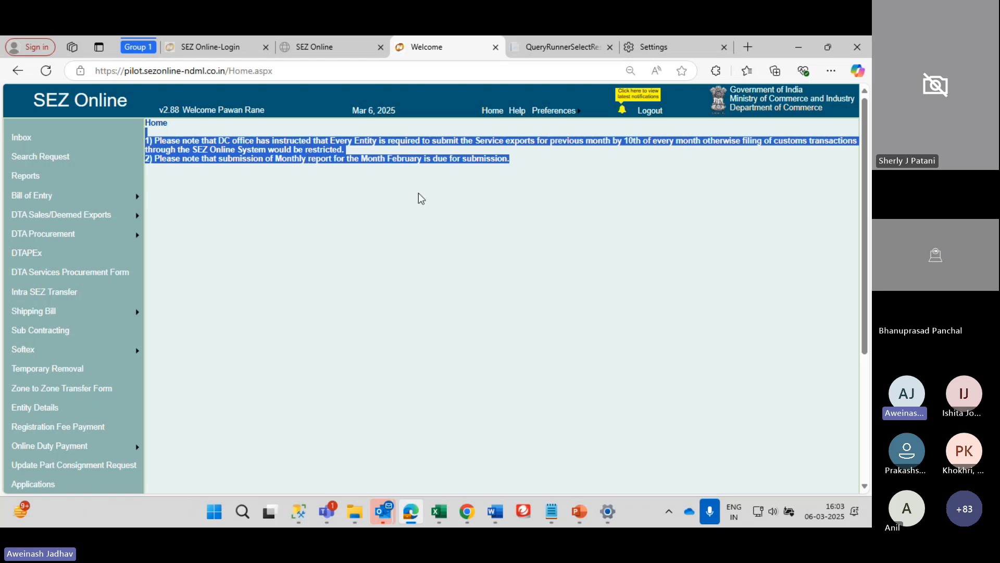
pyautogui.click(531, 164)
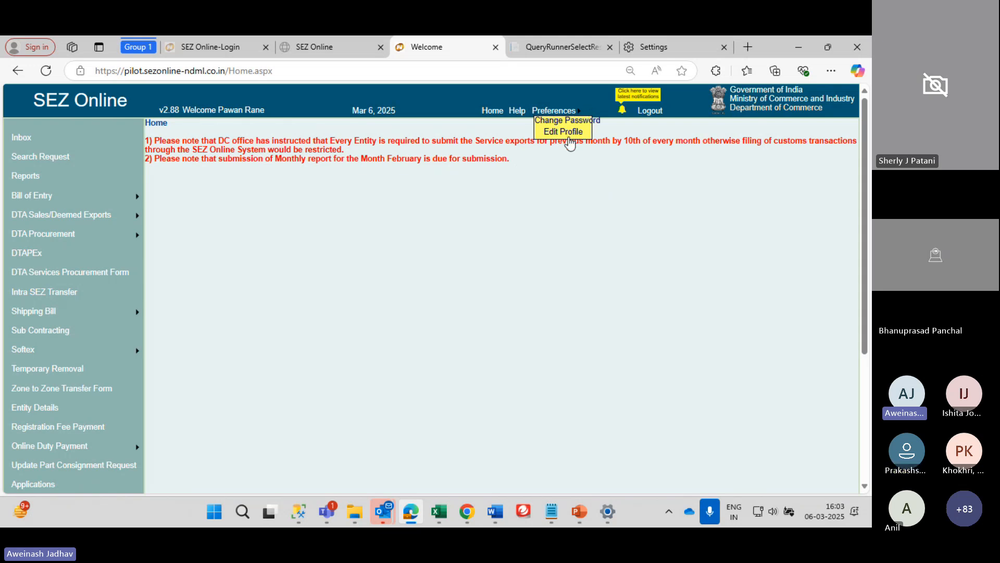
# Verify the one-time password under Change Password to reach the old, new and confirm password form
pyautogui.click(553, 133)
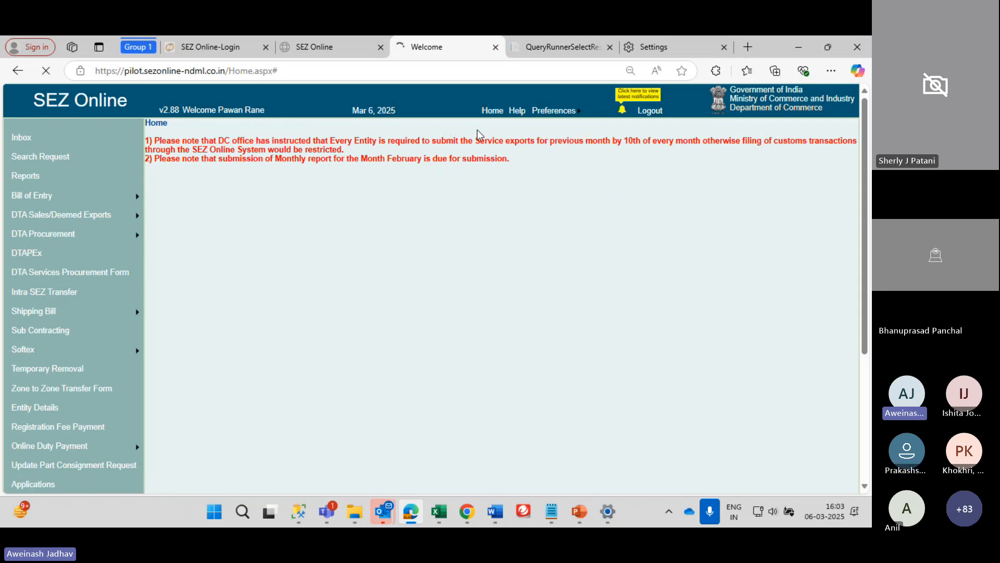
pyautogui.click(232, 150)
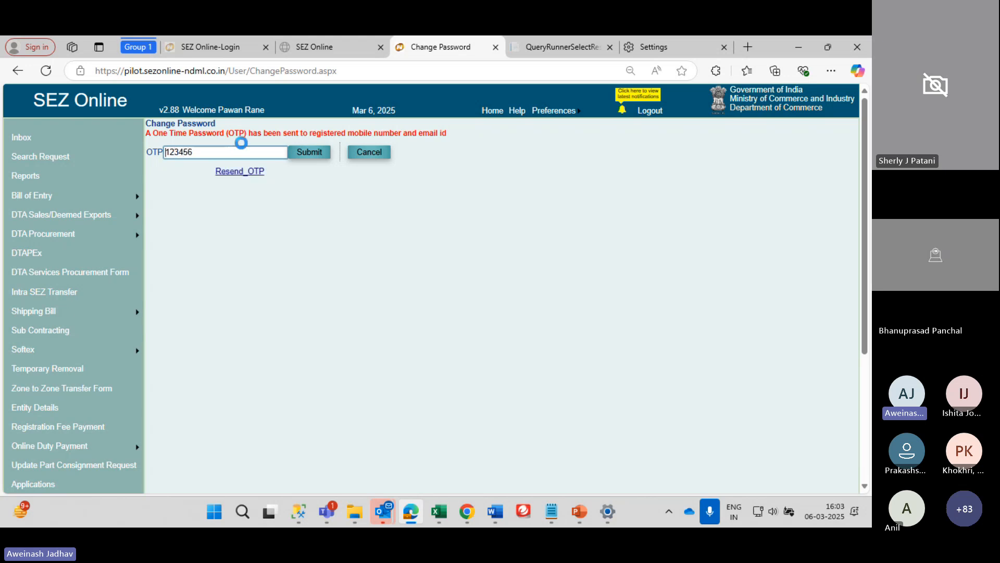
pyautogui.moveTo(554, 112)
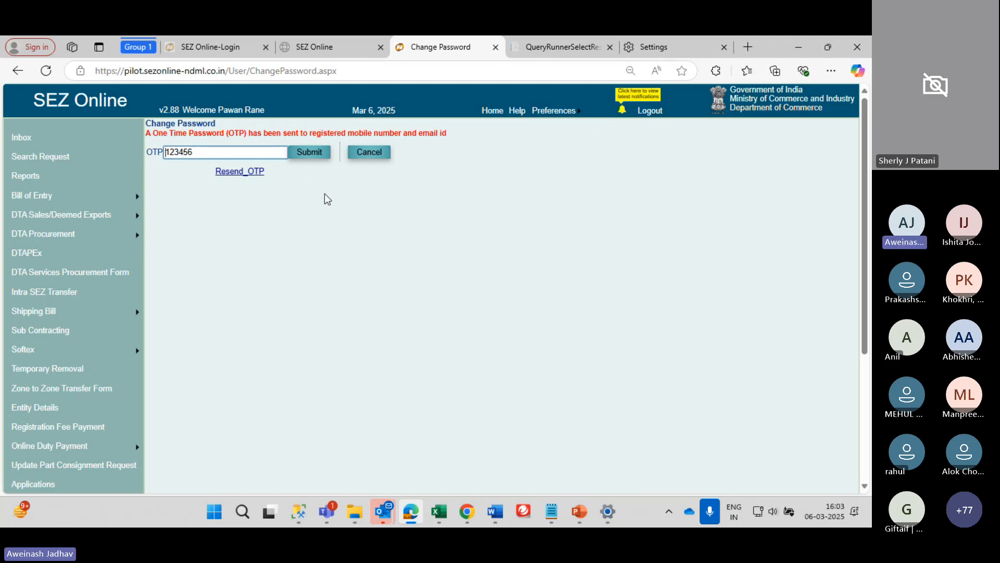
pyautogui.click(312, 159)
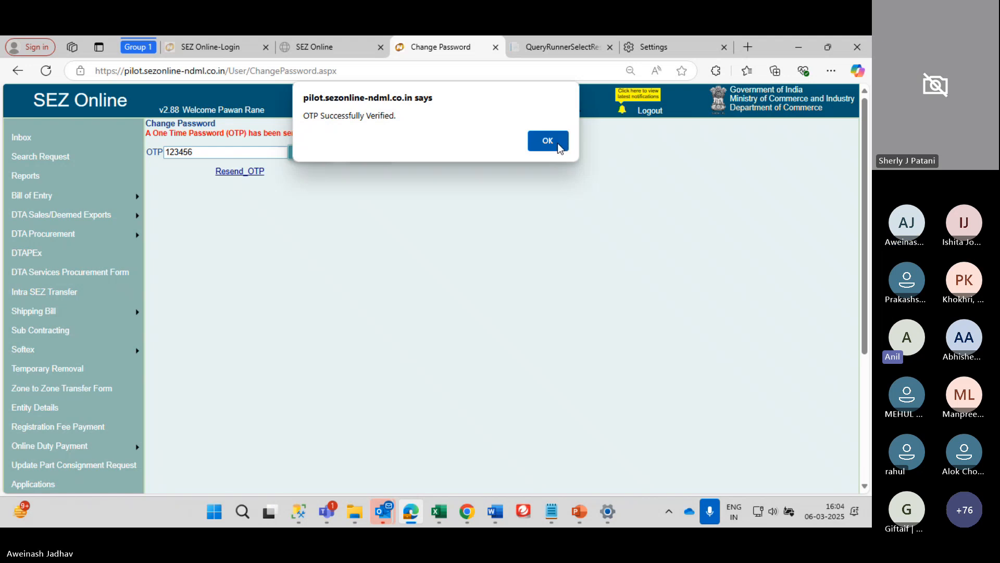
pyautogui.click(558, 142)
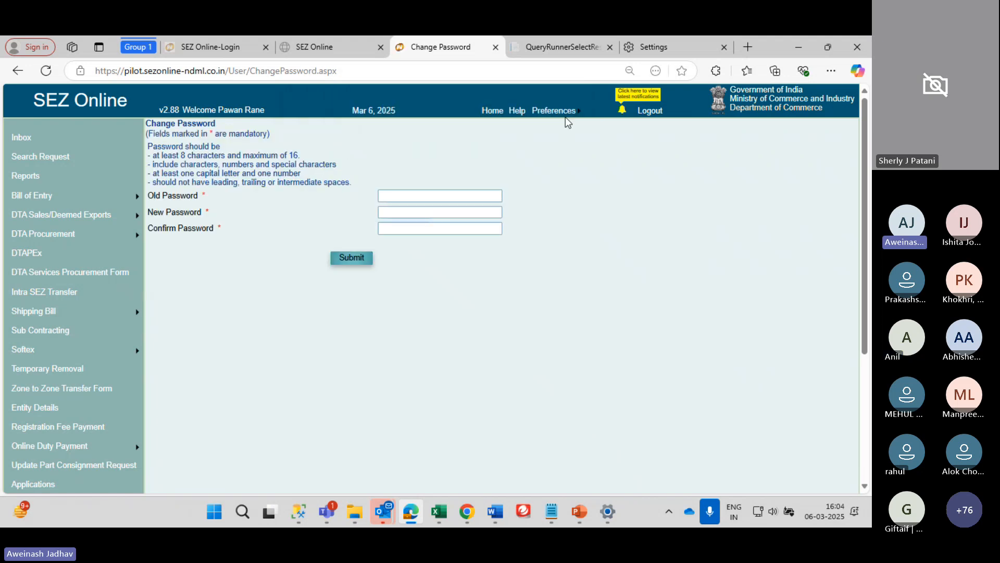
# Pass OTP verification for Edit Profile by entering the one-time password and confirming
pyautogui.click(555, 138)
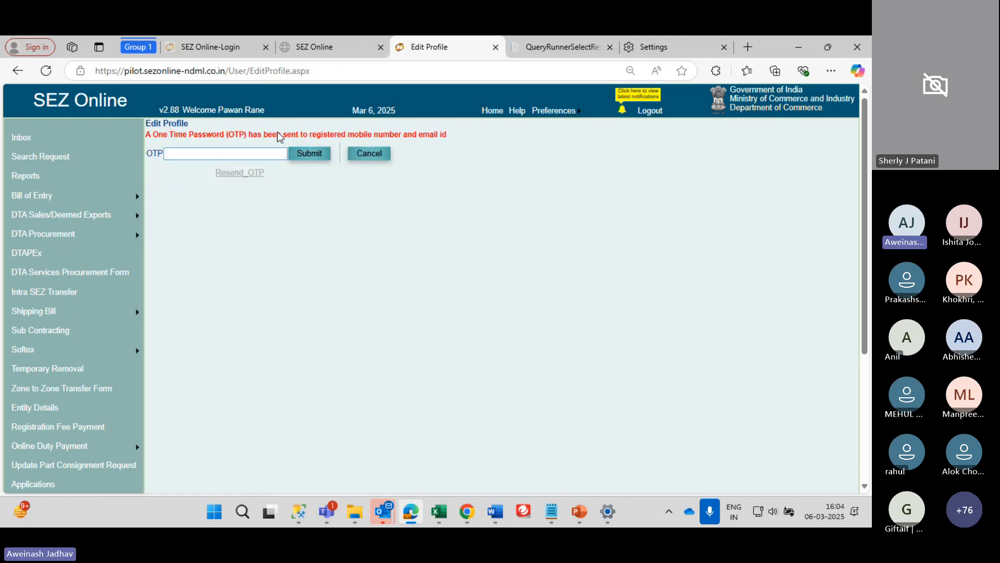
pyautogui.click(246, 154)
pyautogui.write('123')
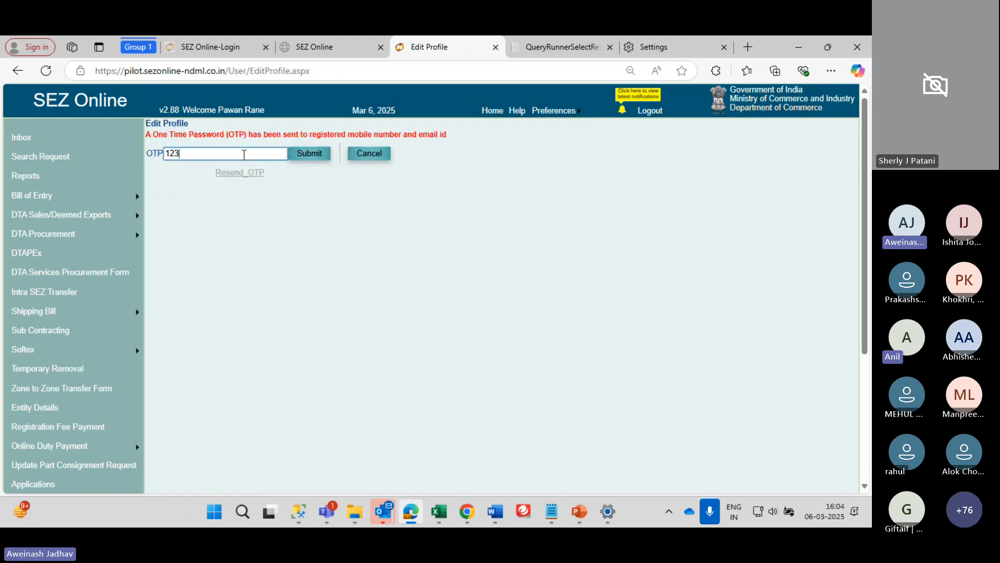
pyautogui.write('456')
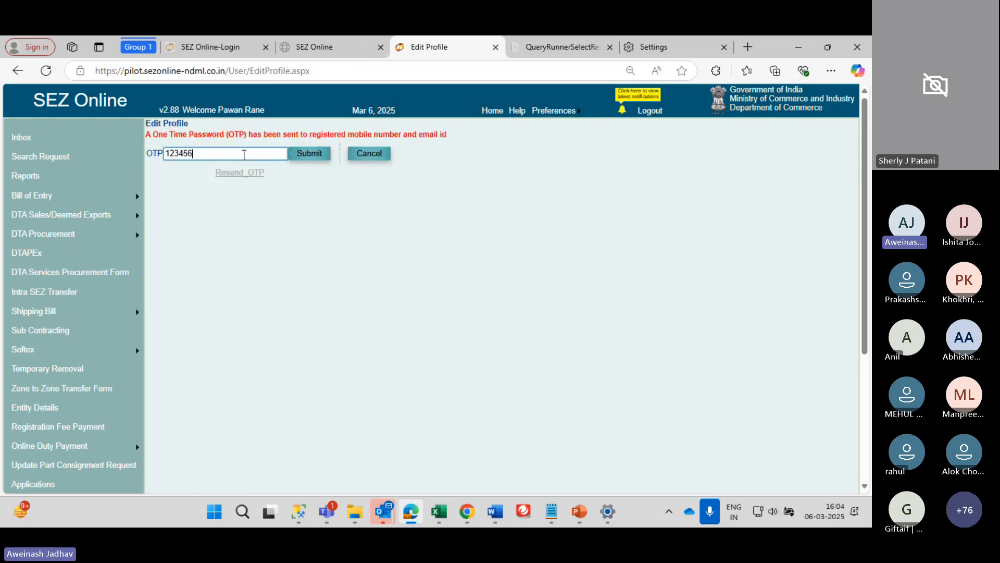
pyautogui.click(300, 156)
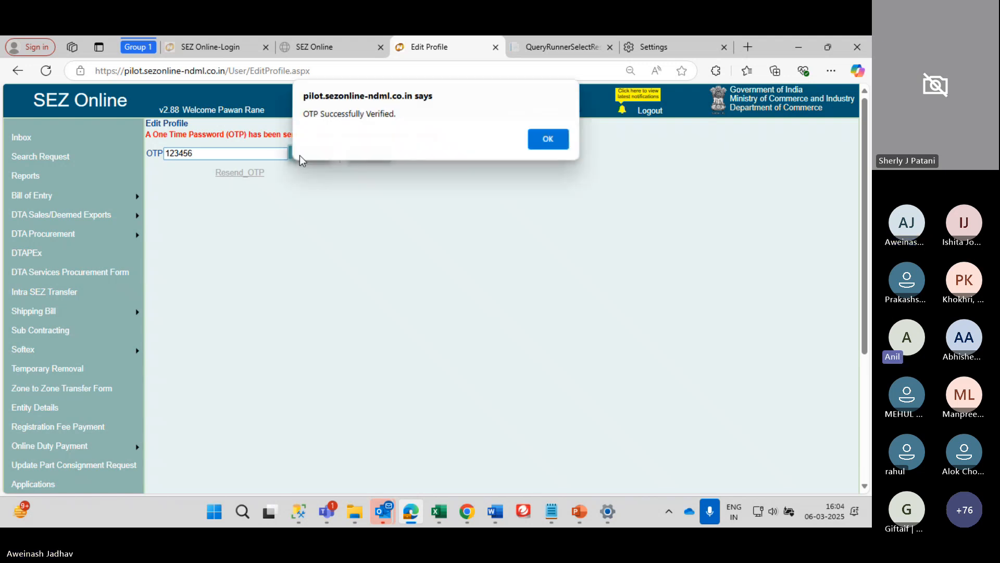
pyautogui.click(549, 141)
# Make the profile editable and review the email address and fax number fields
pyautogui.scroll(-2, 391, 225)
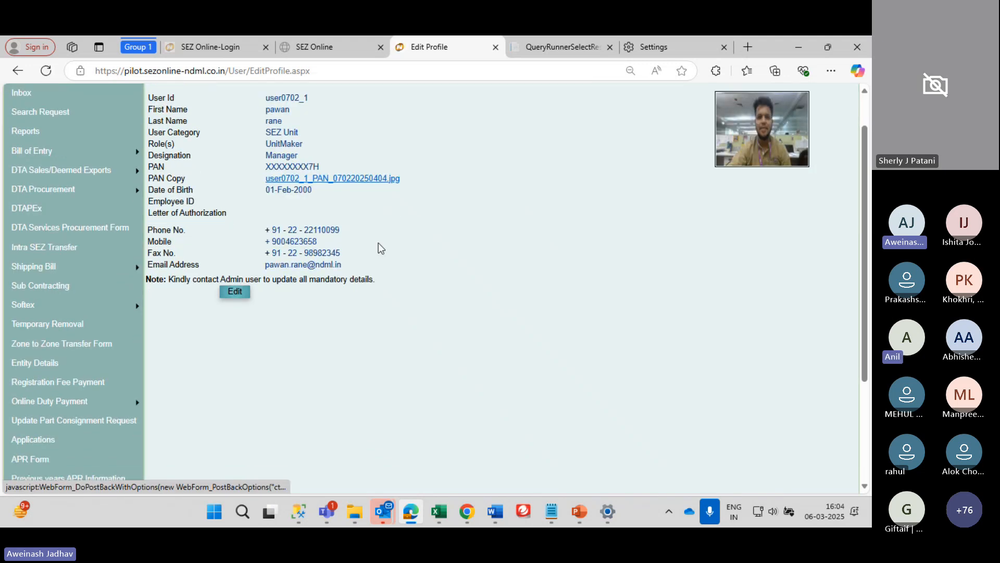
pyautogui.click(234, 291)
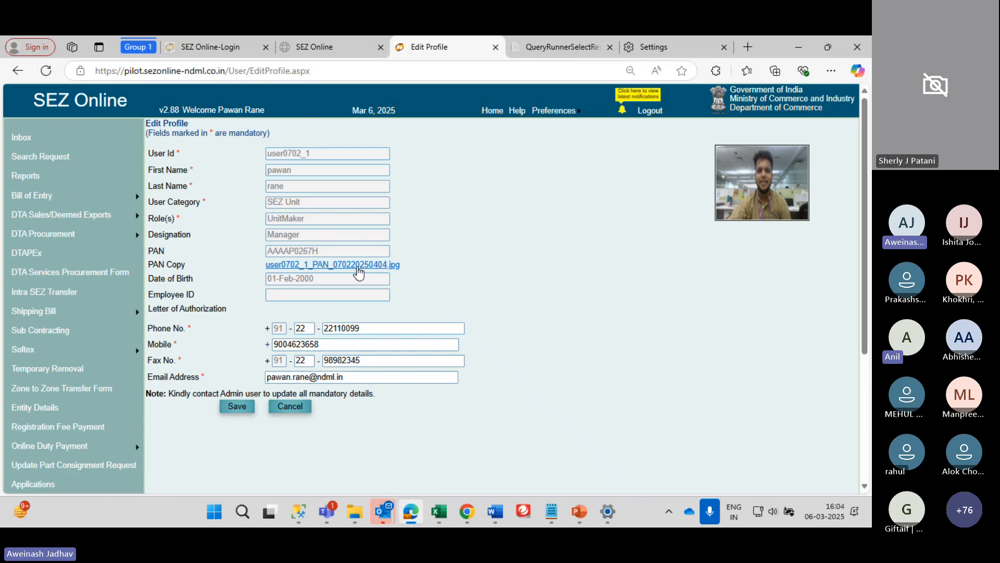
pyautogui.tripleClick(371, 374)
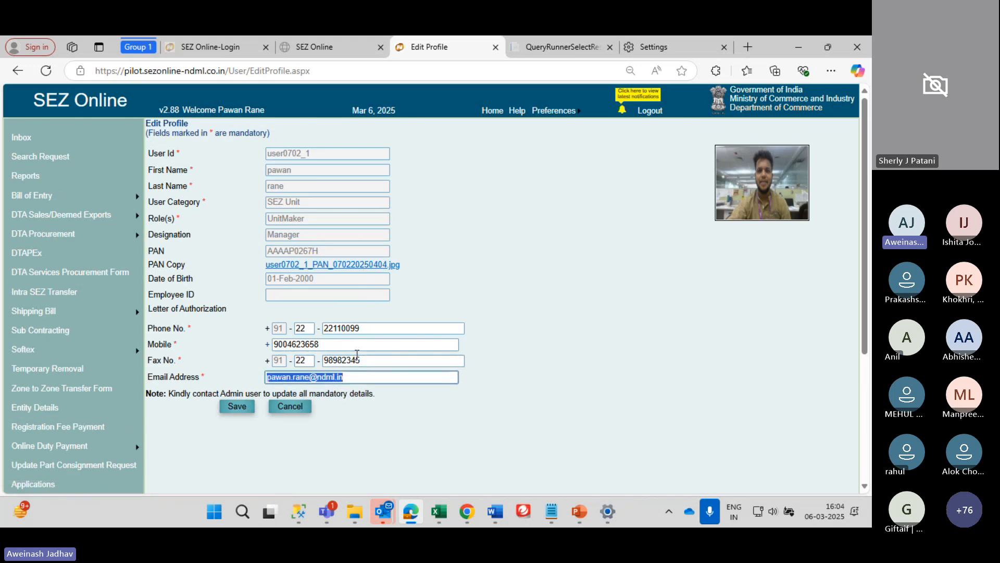
pyautogui.scroll(-3, 364, 358)
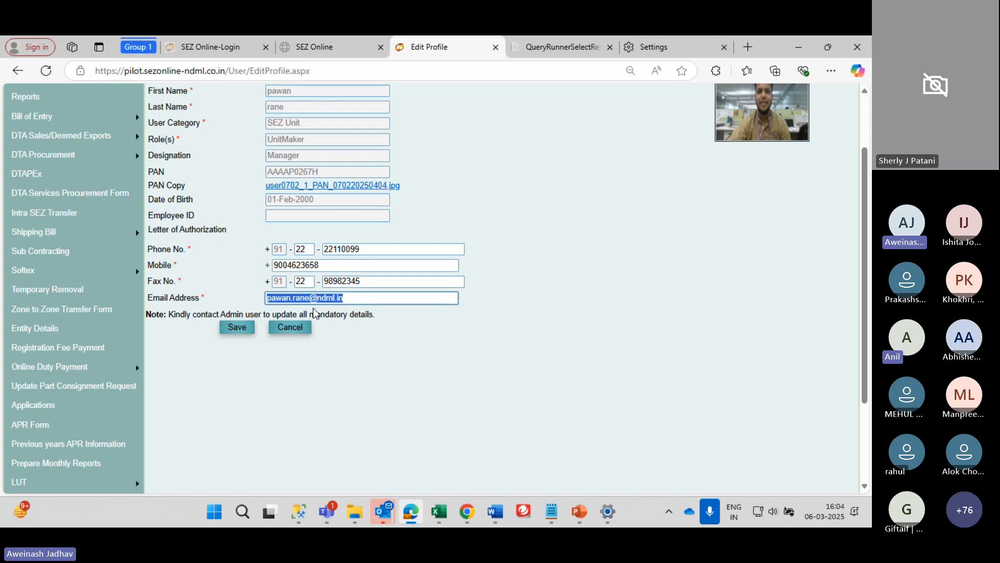
pyautogui.scroll(3, 316, 311)
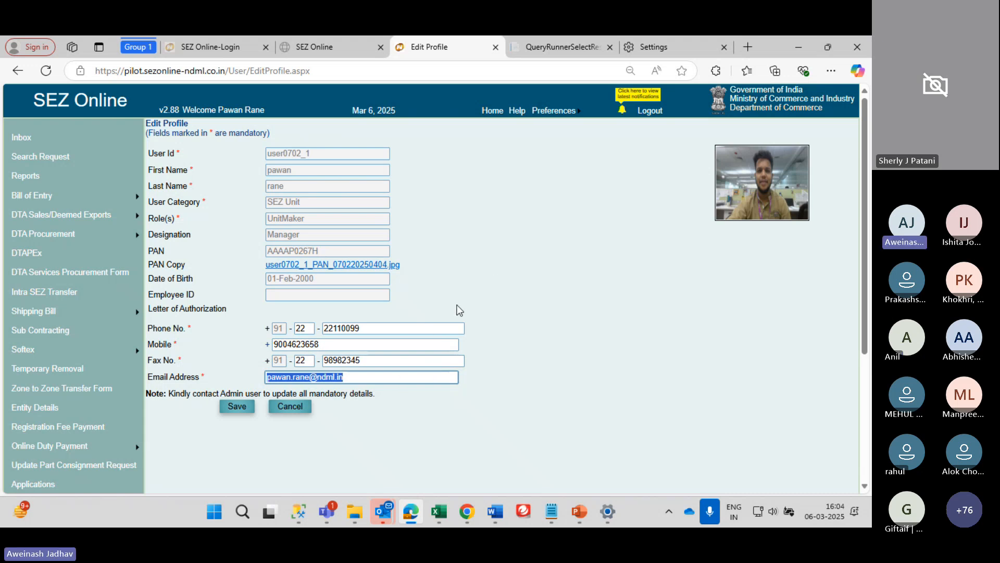
pyautogui.click(422, 357)
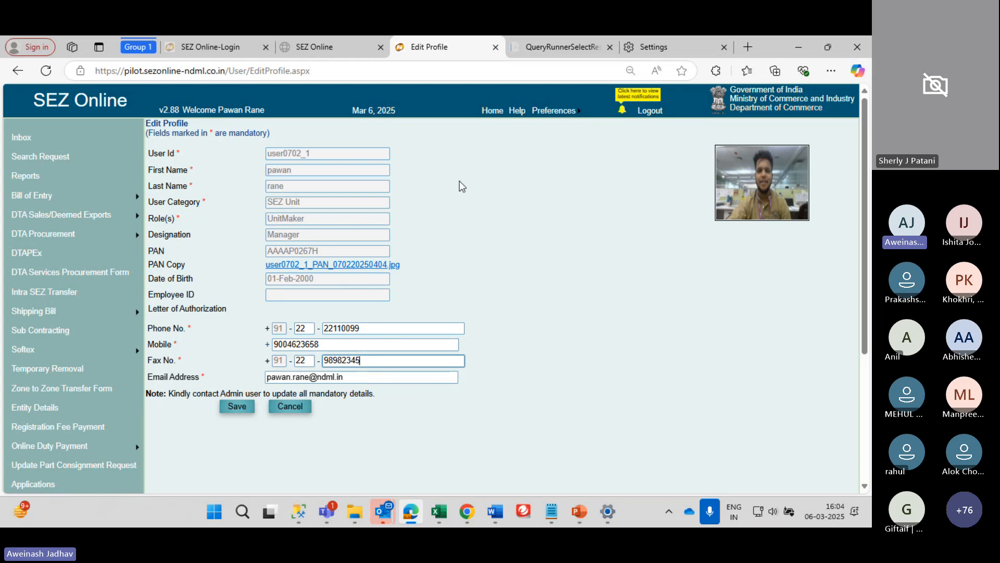
pyautogui.moveTo(553, 111)
pyautogui.moveTo(363, 374); pyautogui.dragTo(267, 379)
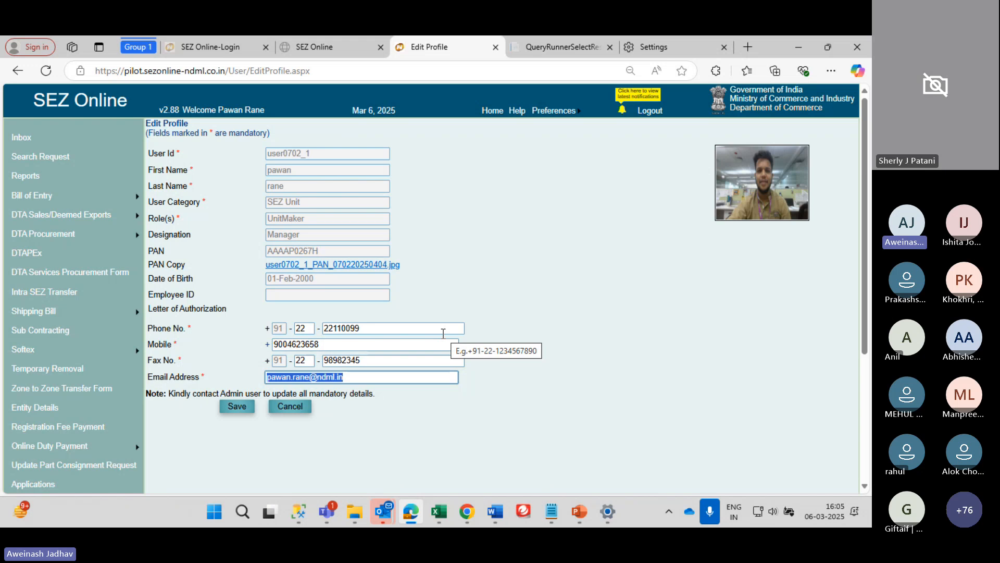
pyautogui.scroll(-2, 443, 333)
pyautogui.scroll(2, 46, 196)
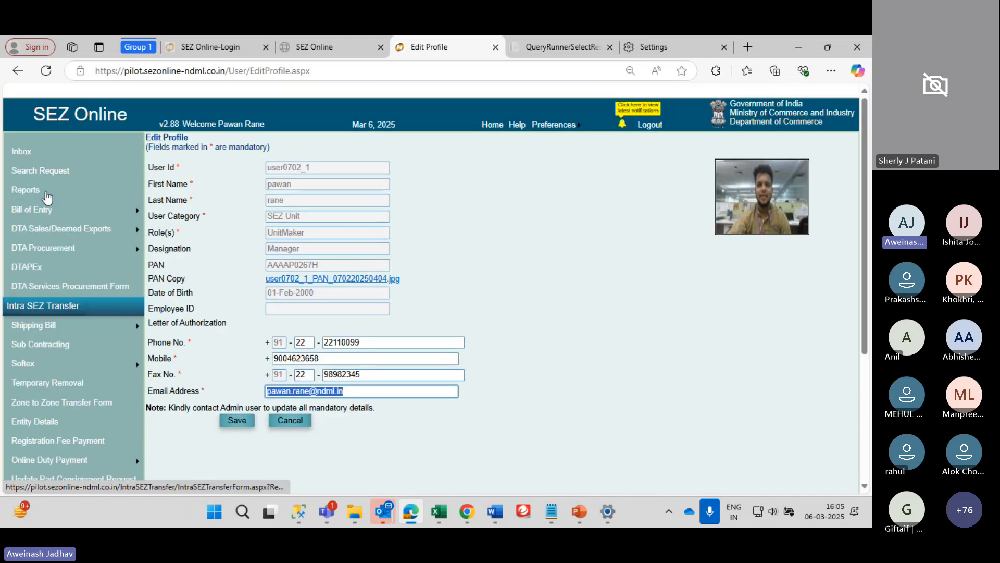
pyautogui.scroll(-1, 46, 196)
pyautogui.moveTo(85, 312)
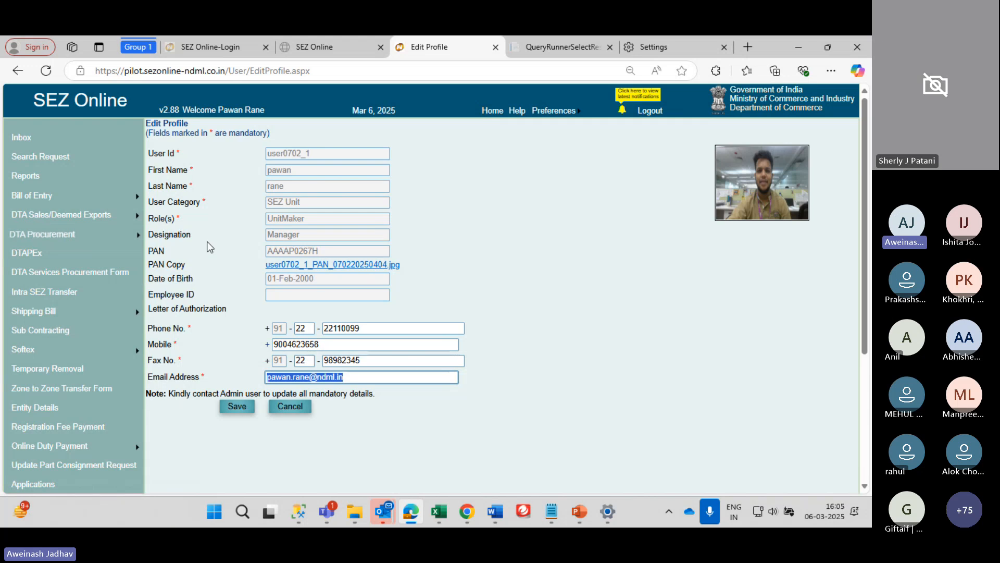
# Log out and sign back in with another saved unit account, entering the captcha
pyautogui.moveTo(99, 235)
pyautogui.click(156, 238)
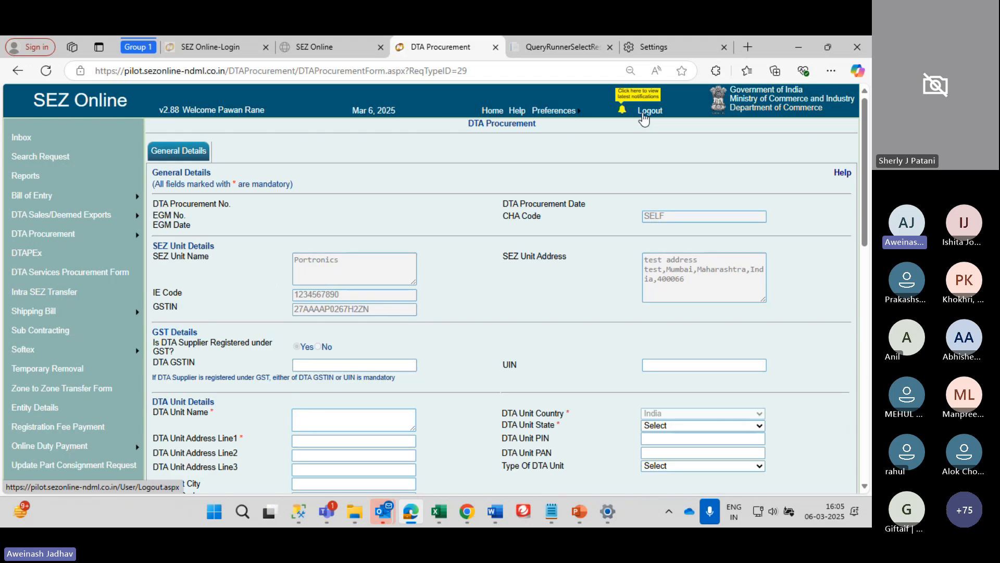
pyautogui.click(646, 111)
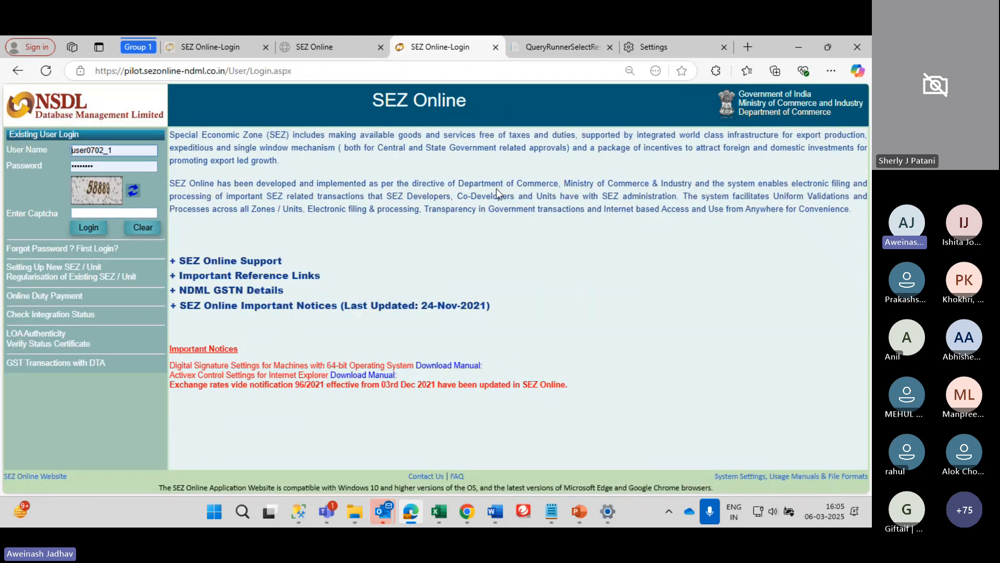
pyautogui.doubleClick(109, 150)
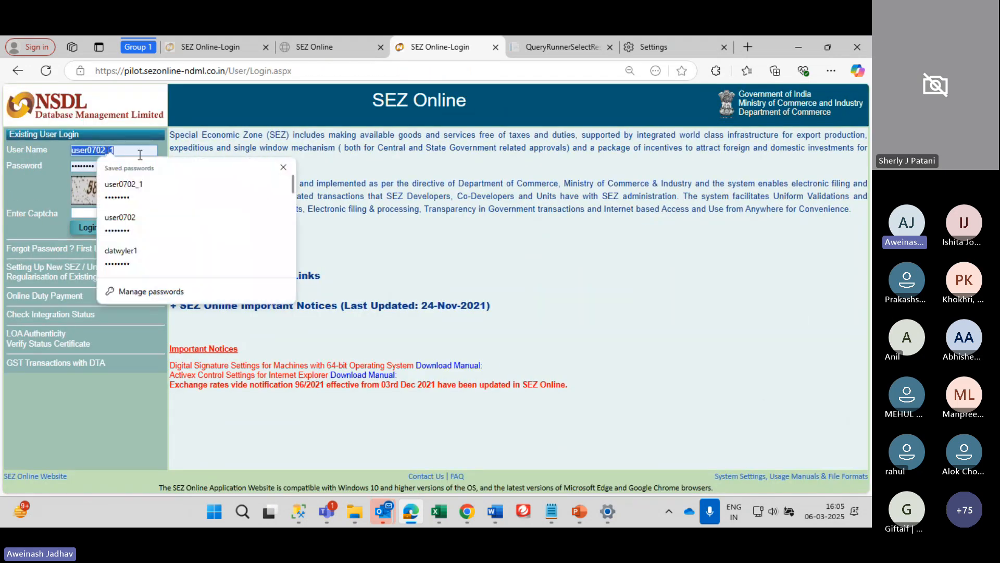
pyautogui.click(151, 255)
pyautogui.click(134, 212)
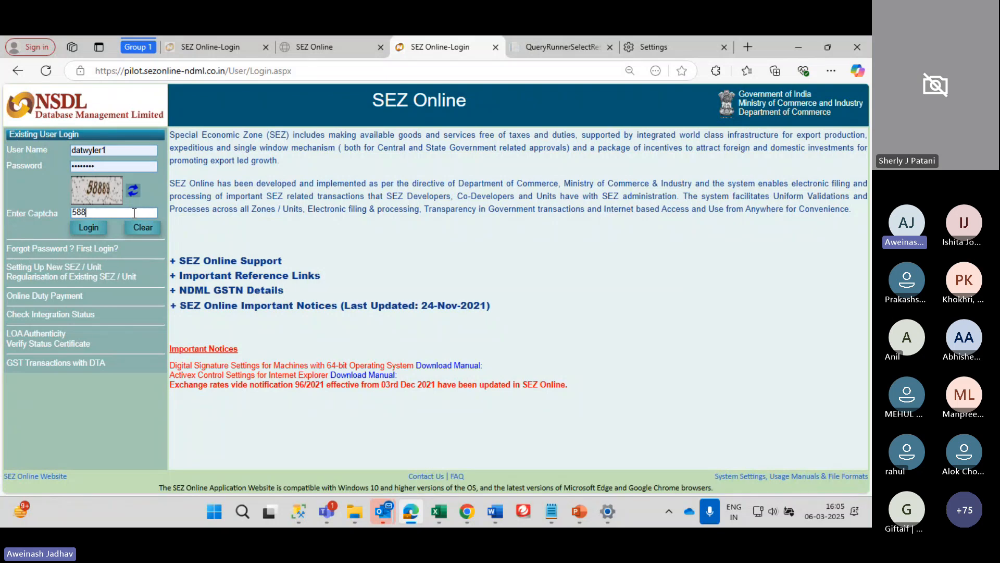
pyautogui.write('58889')
pyautogui.press('Return')
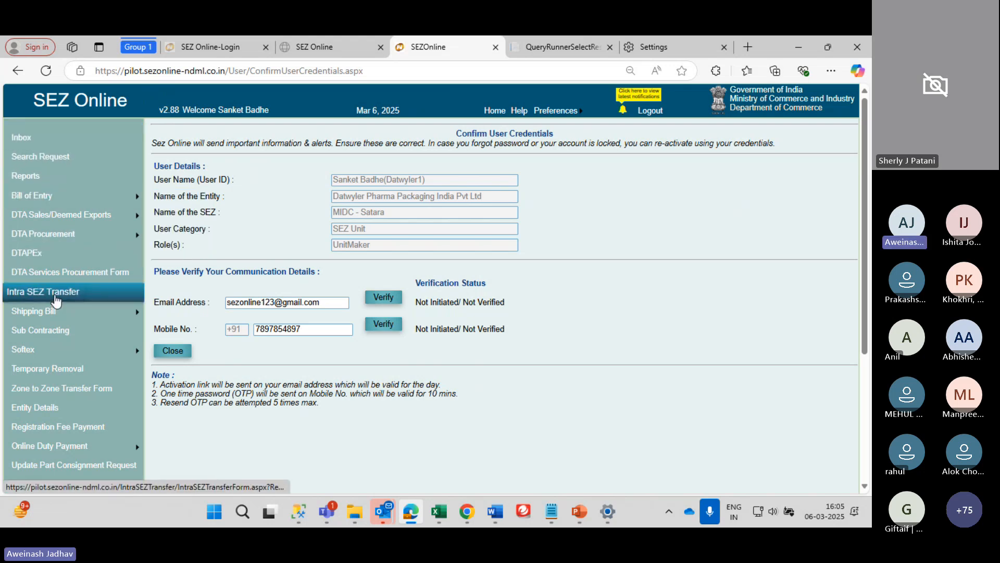
pyautogui.moveTo(137, 215)
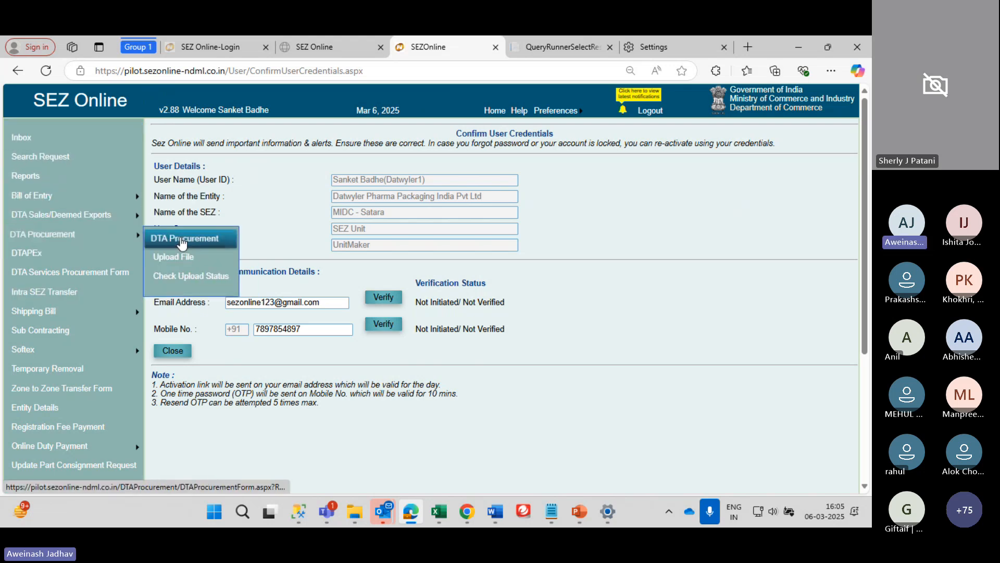
pyautogui.click(188, 236)
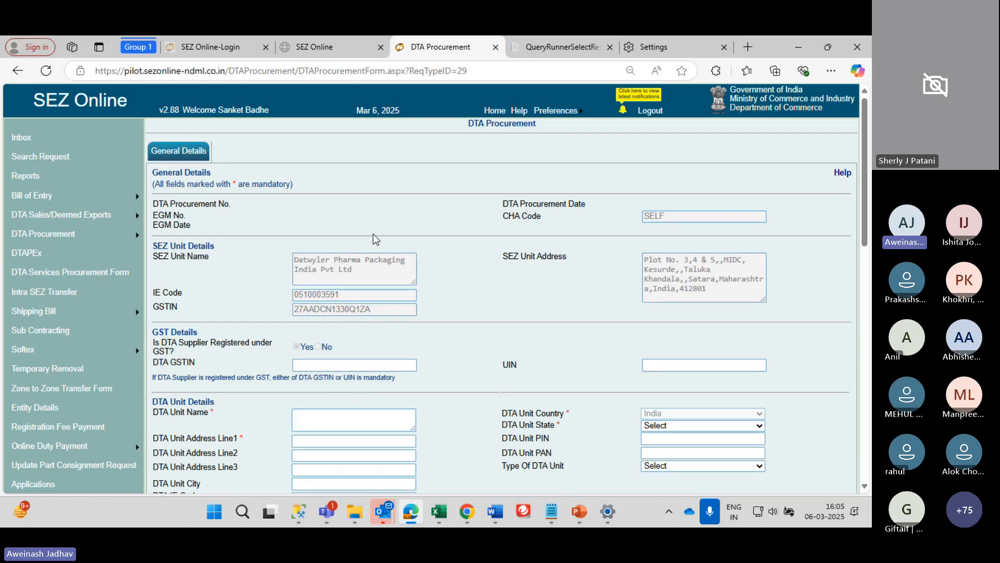
pyautogui.scroll(-1, 353, 291)
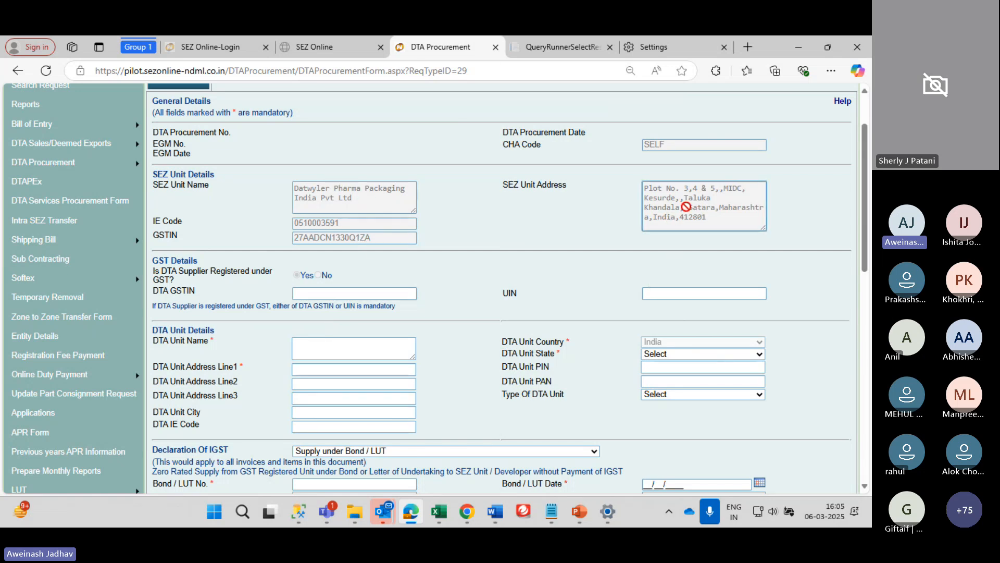
pyautogui.scroll(-1, 687, 206)
pyautogui.scroll(-1, 687, 209)
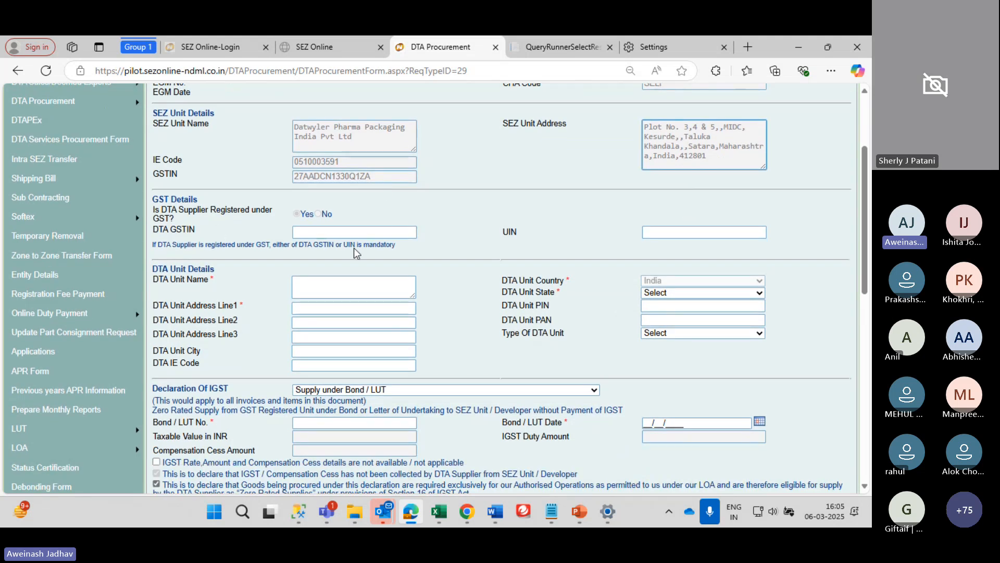
pyautogui.click(326, 235)
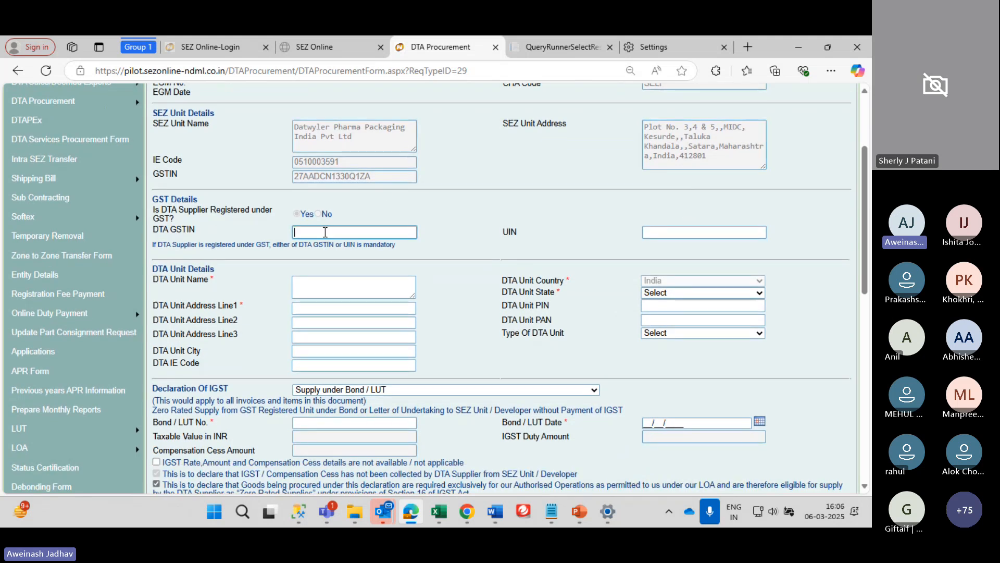
pyautogui.scroll(-3, 391, 281)
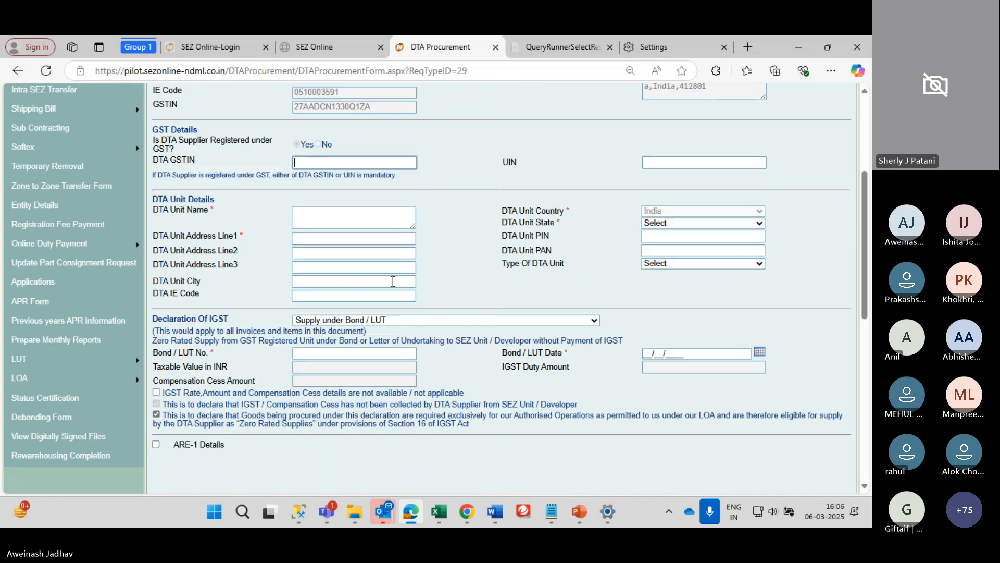
pyautogui.rightClick(330, 198)
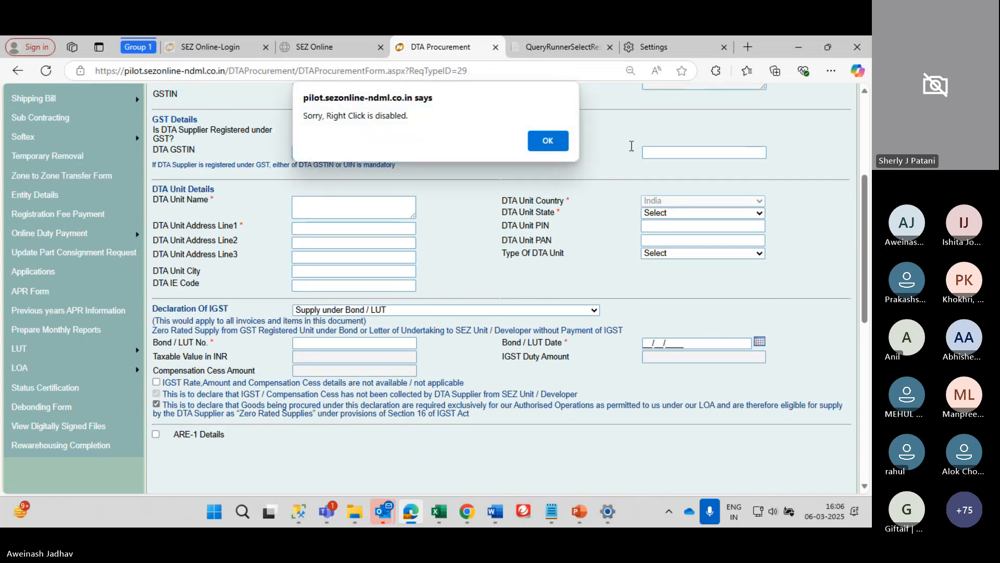
pyautogui.click(536, 145)
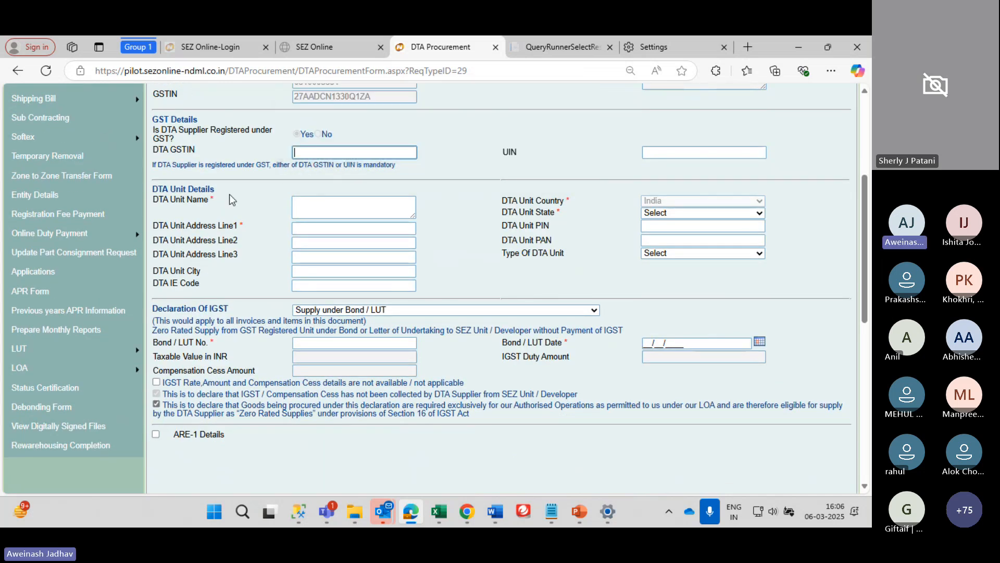
pyautogui.click(313, 211)
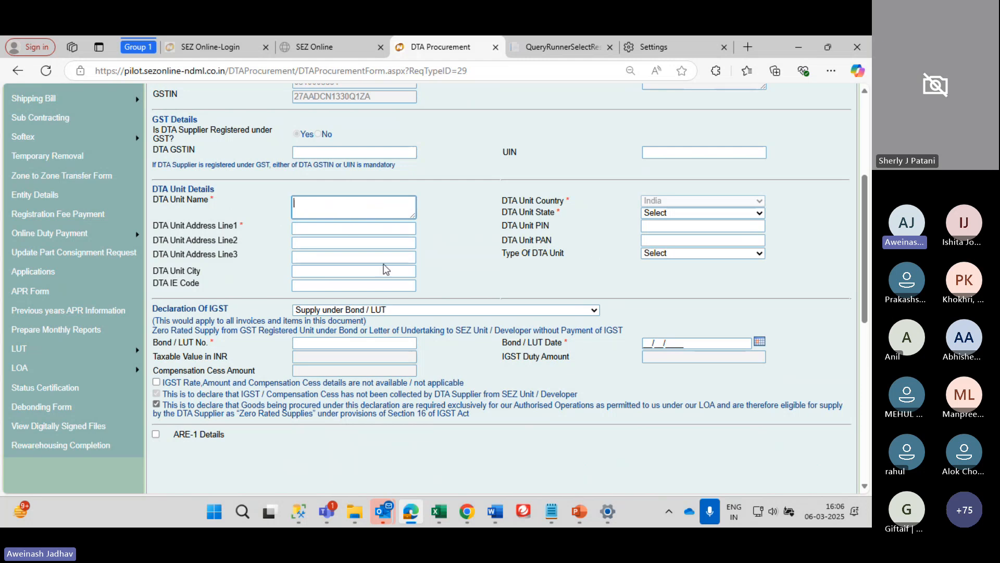
pyautogui.click(369, 151)
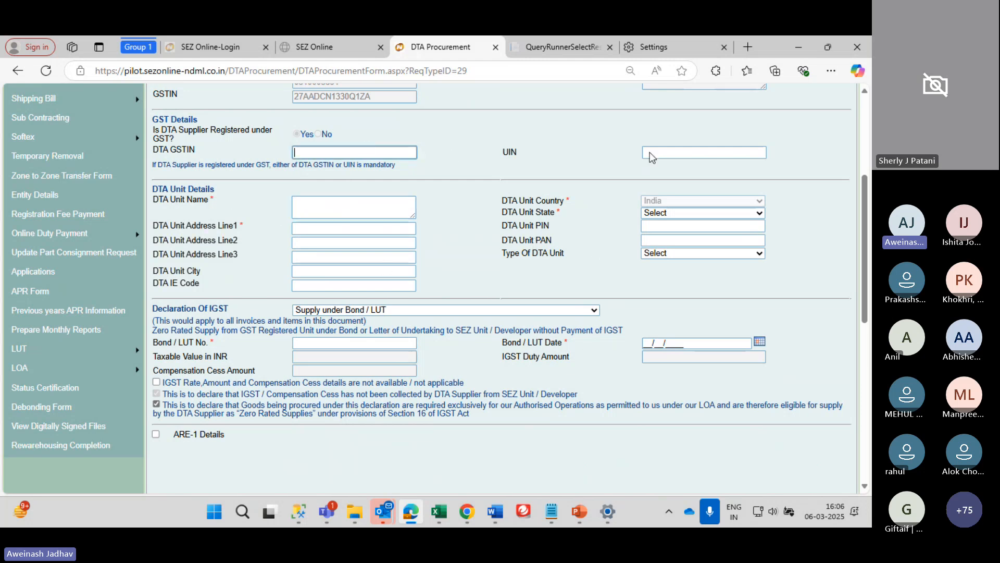
pyautogui.click(321, 136)
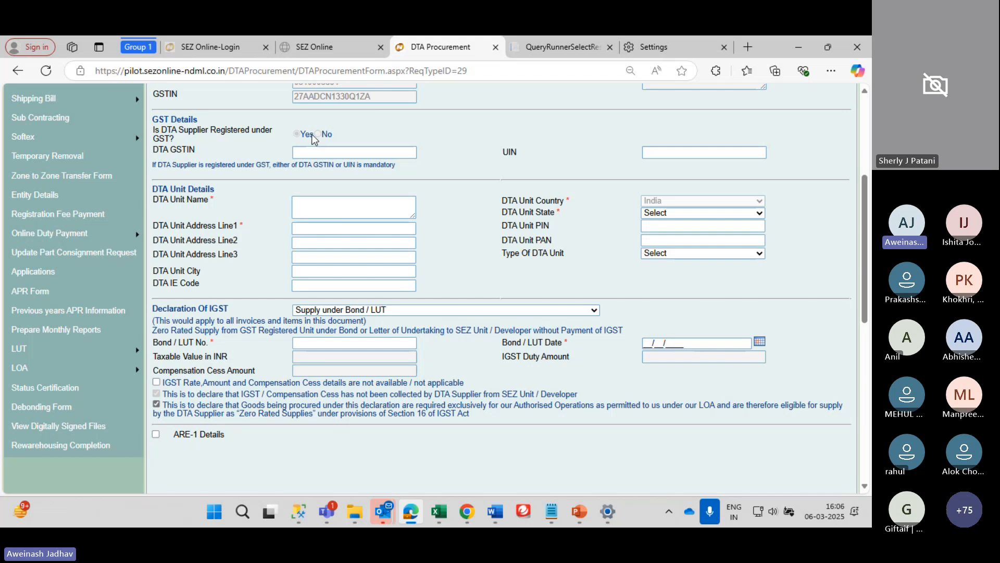
pyautogui.scroll(2, 319, 138)
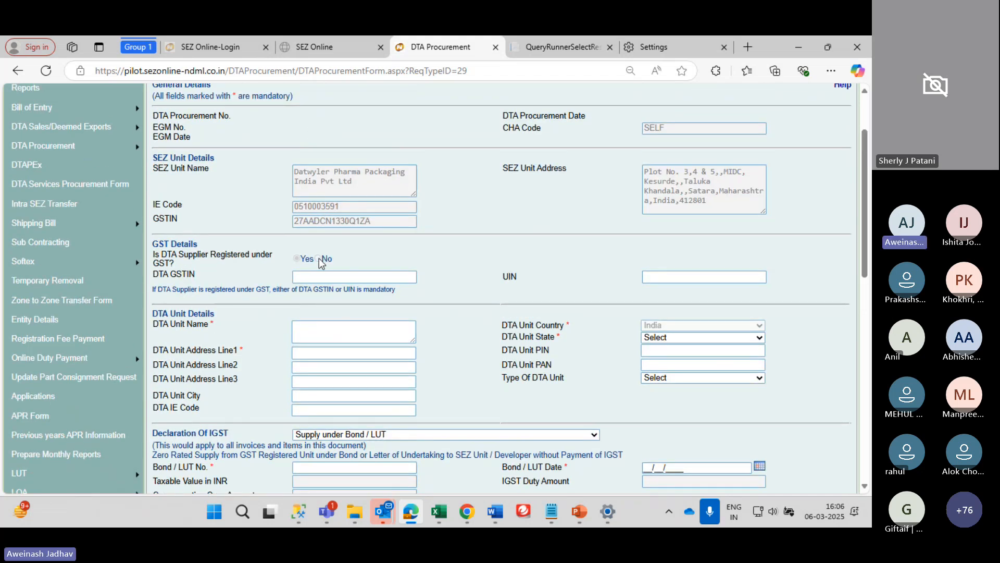
pyautogui.click(319, 274)
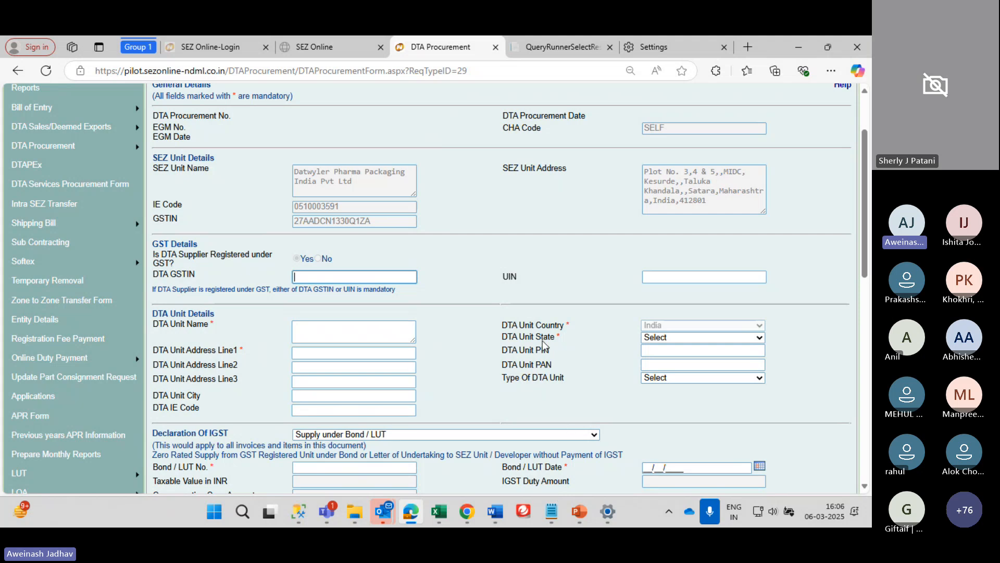
pyautogui.scroll(3, 532, 325)
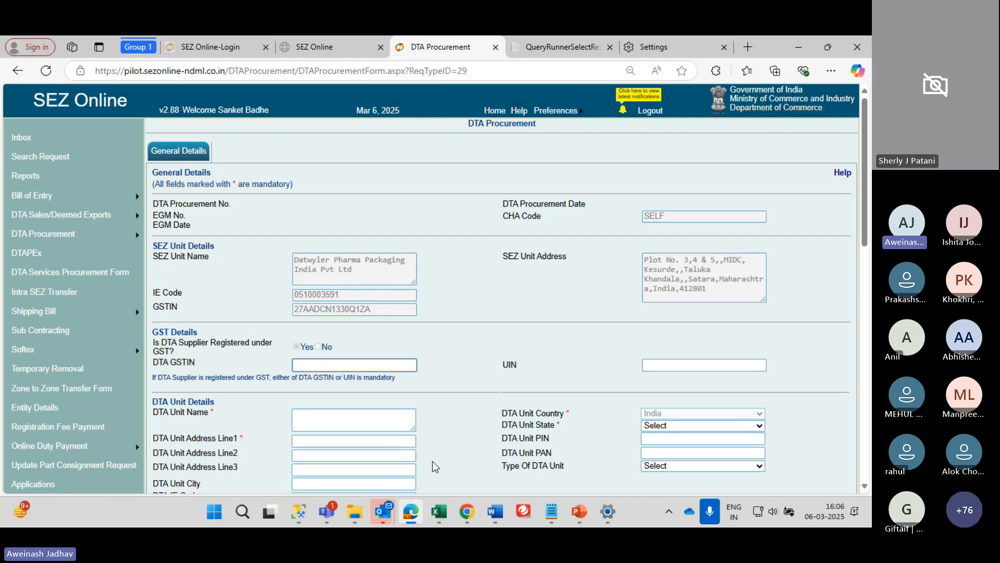
pyautogui.click(522, 511)
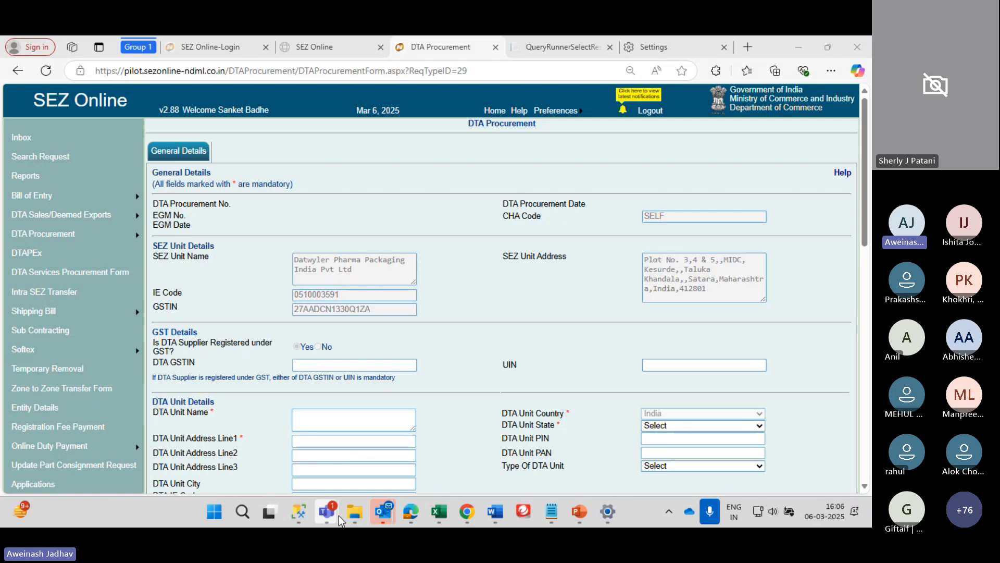
pyautogui.moveTo(336, 514)
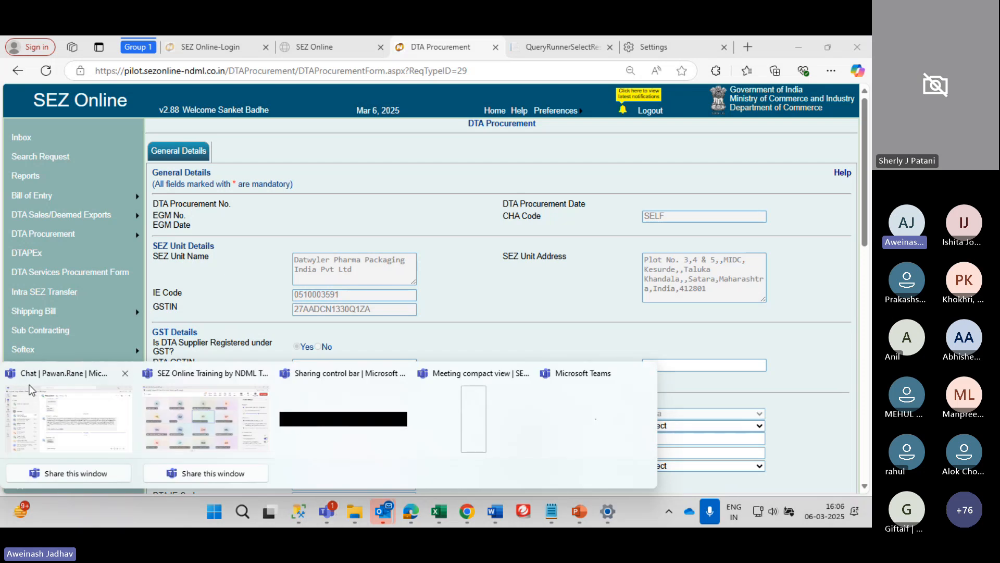
pyautogui.moveTo(27, 383)
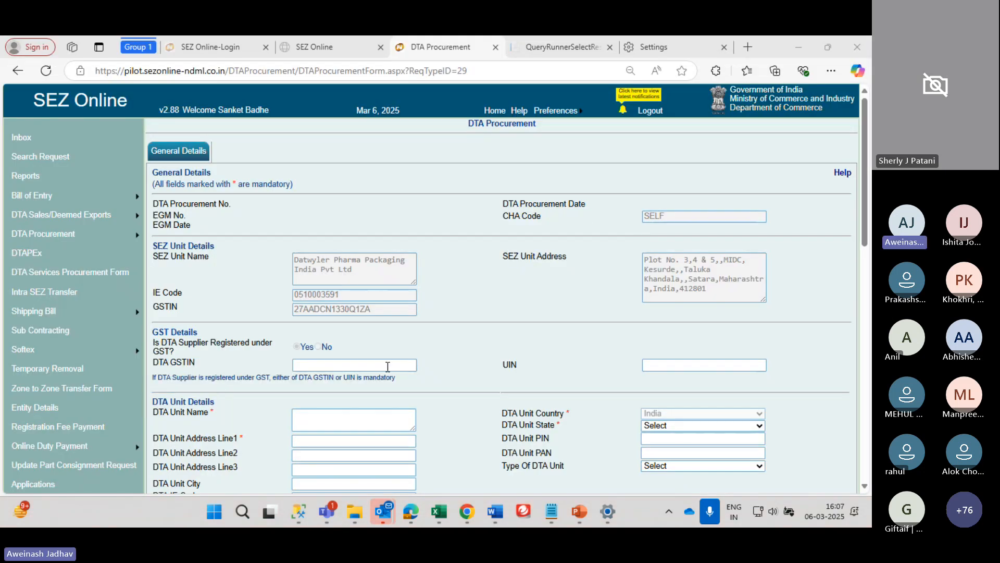
pyautogui.scroll(-3, 398, 308)
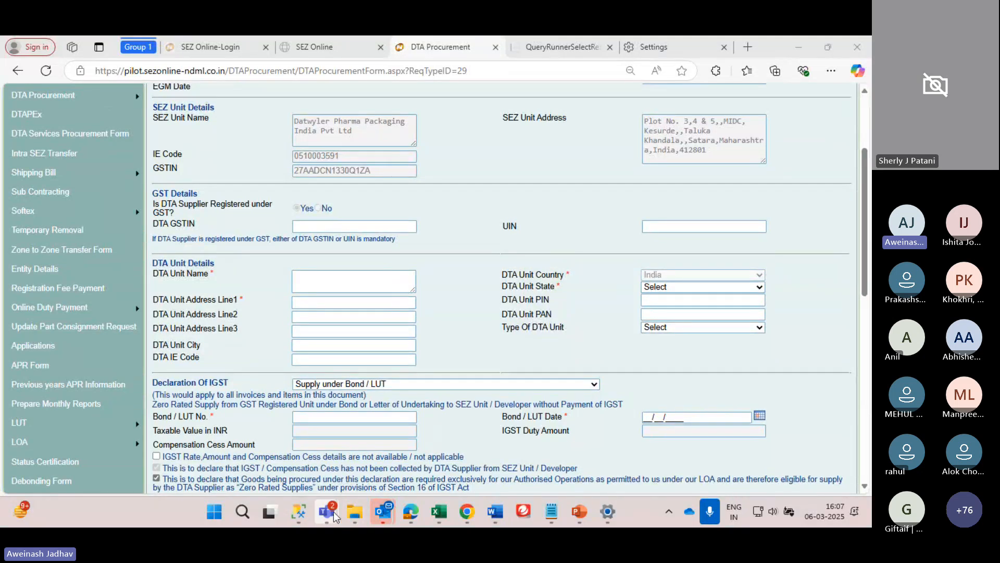
pyautogui.click(68, 417)
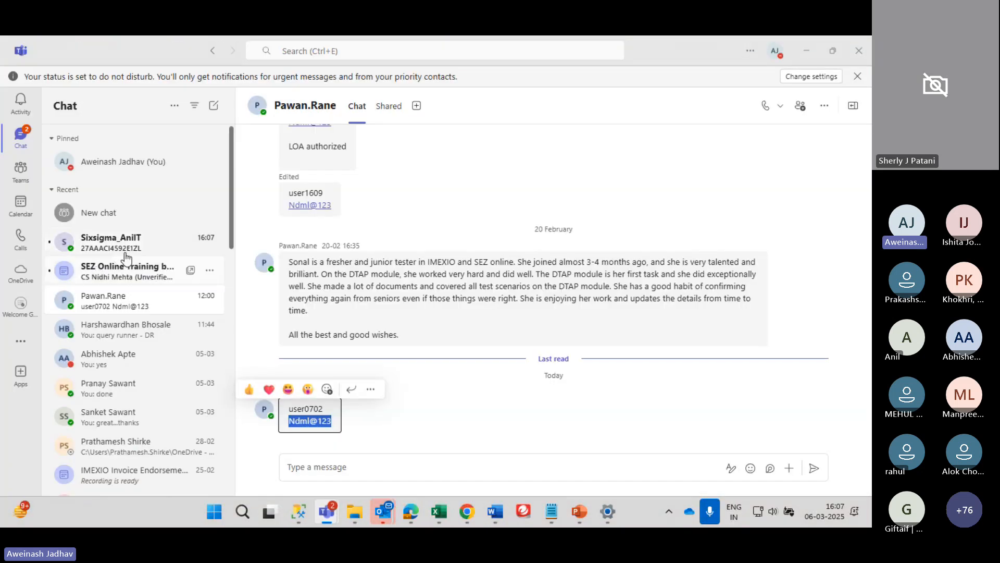
pyautogui.click(135, 237)
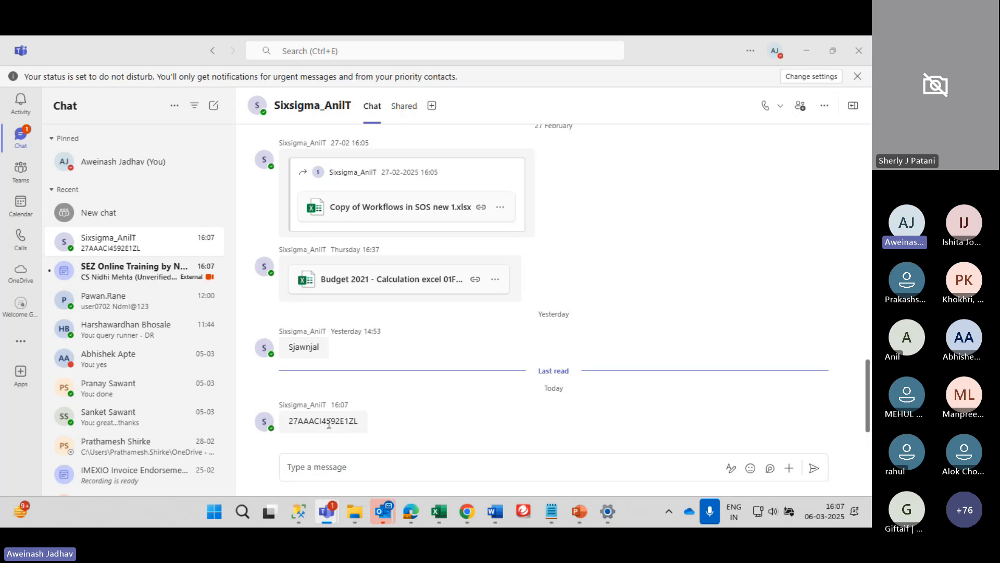
pyautogui.doubleClick(328, 422)
pyautogui.hotkey('ctrl', 'c')
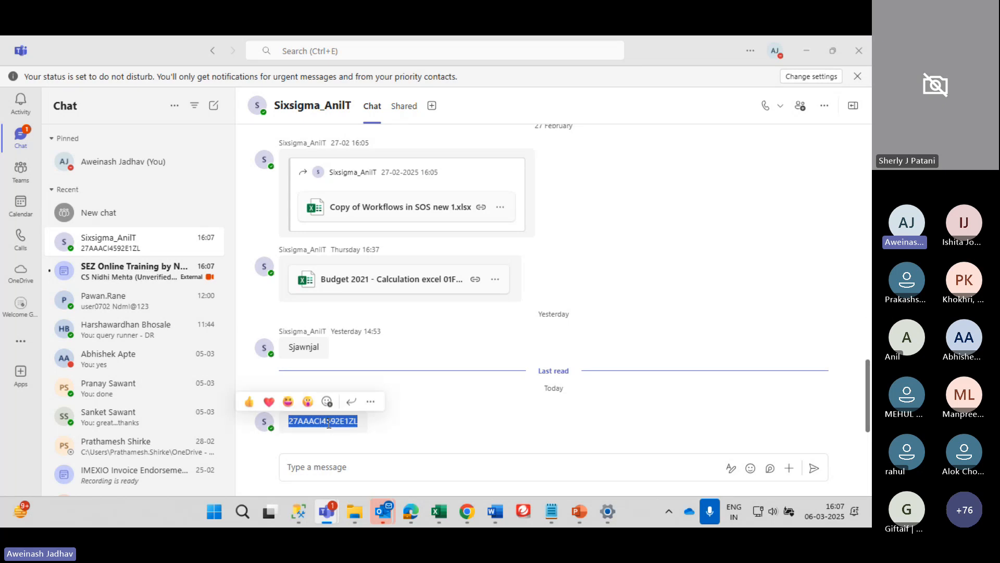
pyautogui.click(411, 512)
# Paste the supplier's DTA GSTIN so the state auto-fills as Maharashtra
pyautogui.click(305, 230)
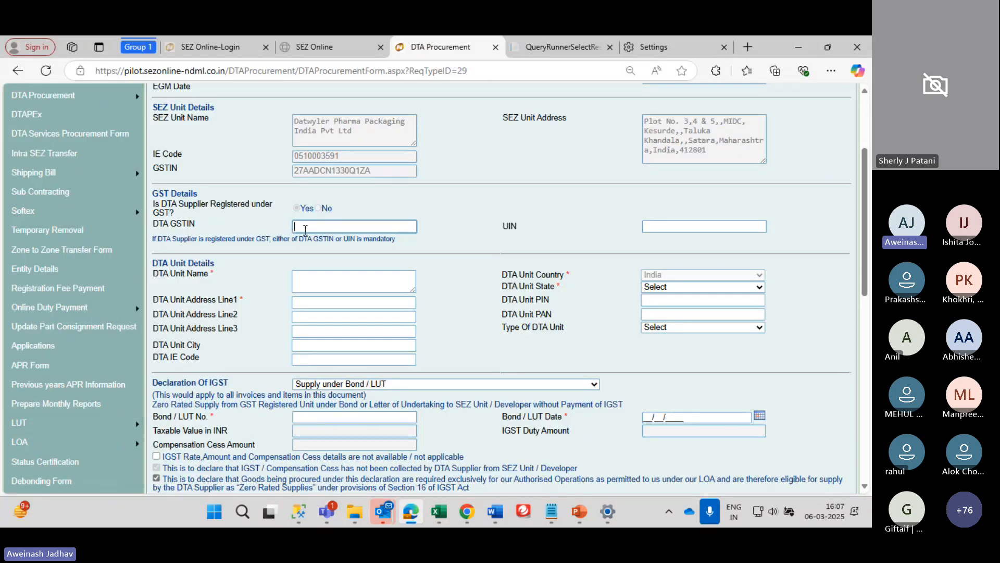
pyautogui.hotkey('ctrl', 'v')
pyautogui.click(334, 251)
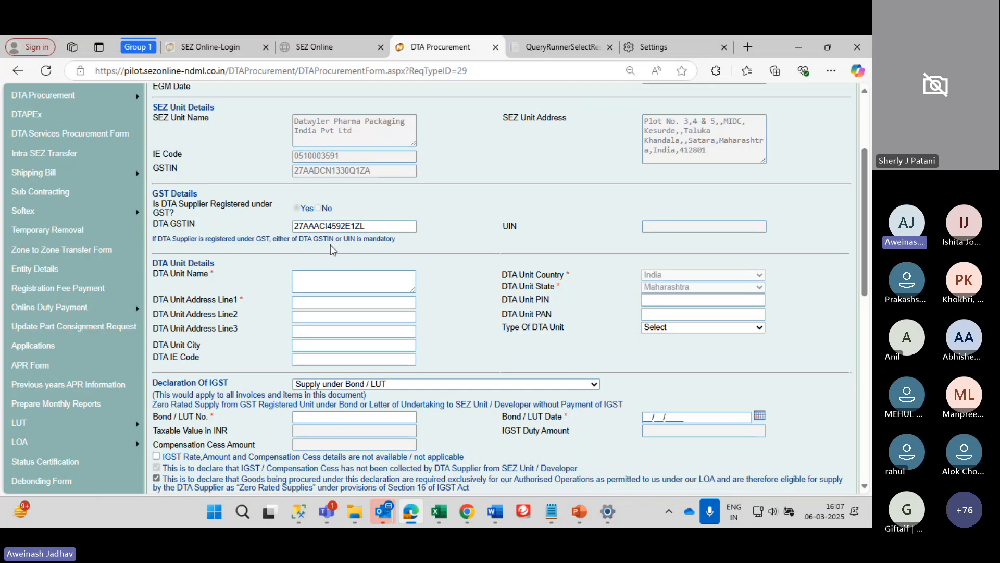
# Enter DTA Unit Name 'HH Limtied' and Address Line1 'Mumbai', leaving Type Of DTA Unit unchanged
pyautogui.click(375, 273)
pyautogui.write('HH Limtied')
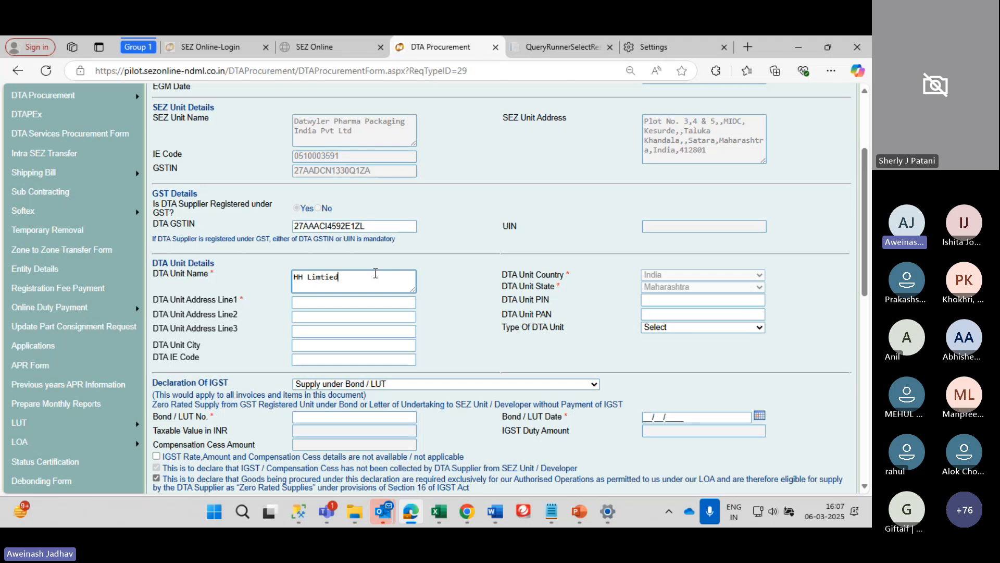
pyautogui.press('Tab')
pyautogui.write('Mumbai')
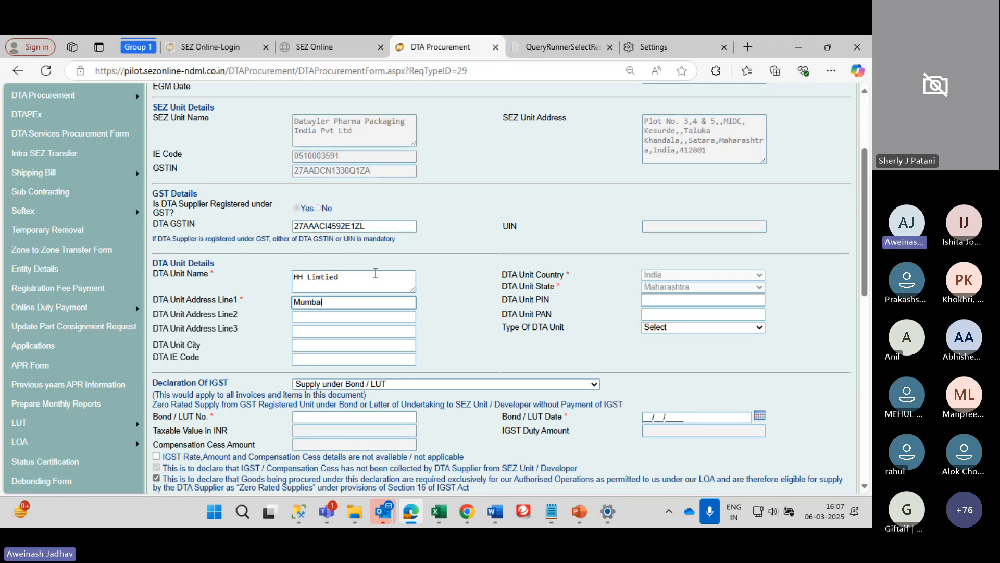
pyautogui.press('Tab')
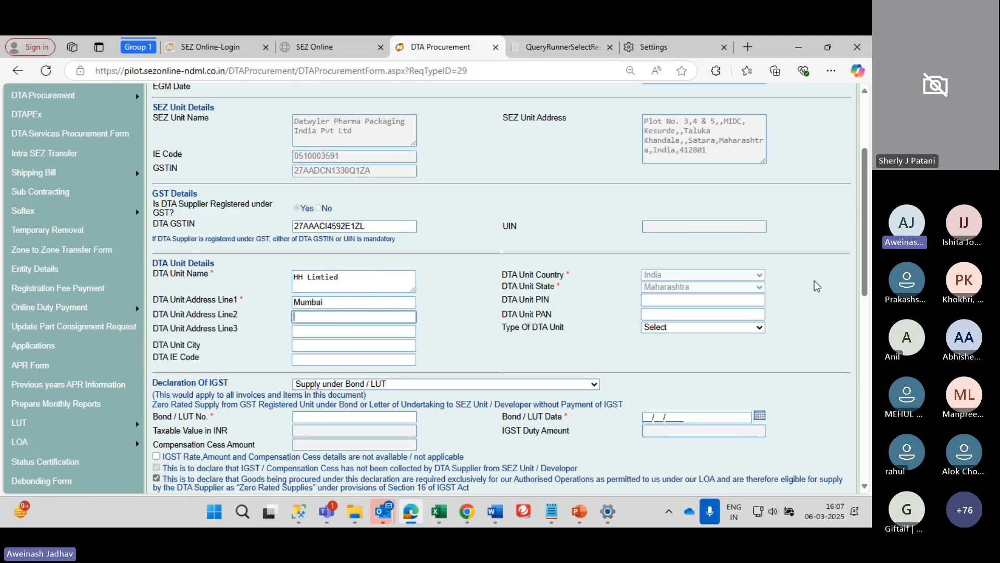
pyautogui.click(666, 328)
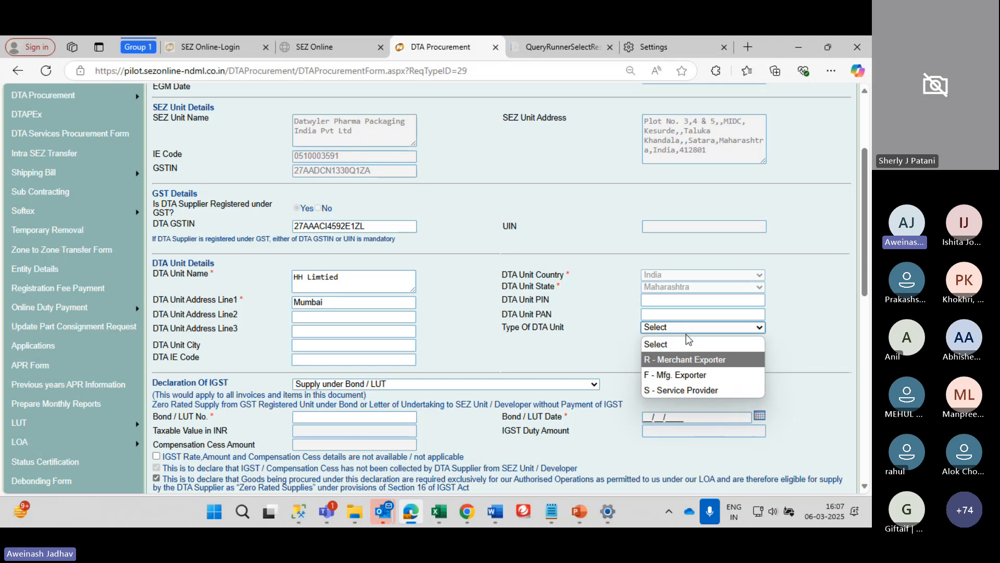
pyautogui.click(589, 348)
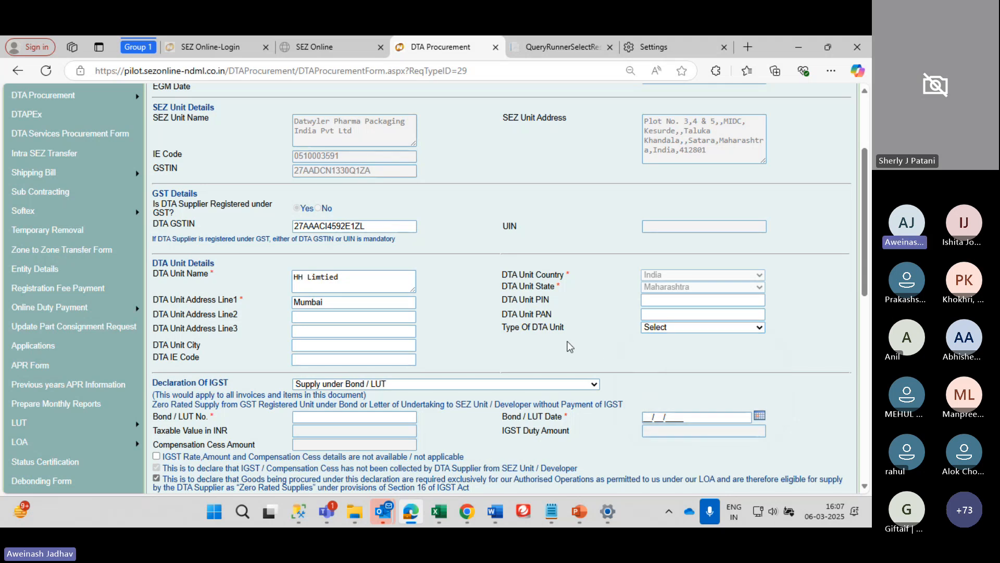
pyautogui.scroll(-2, 480, 352)
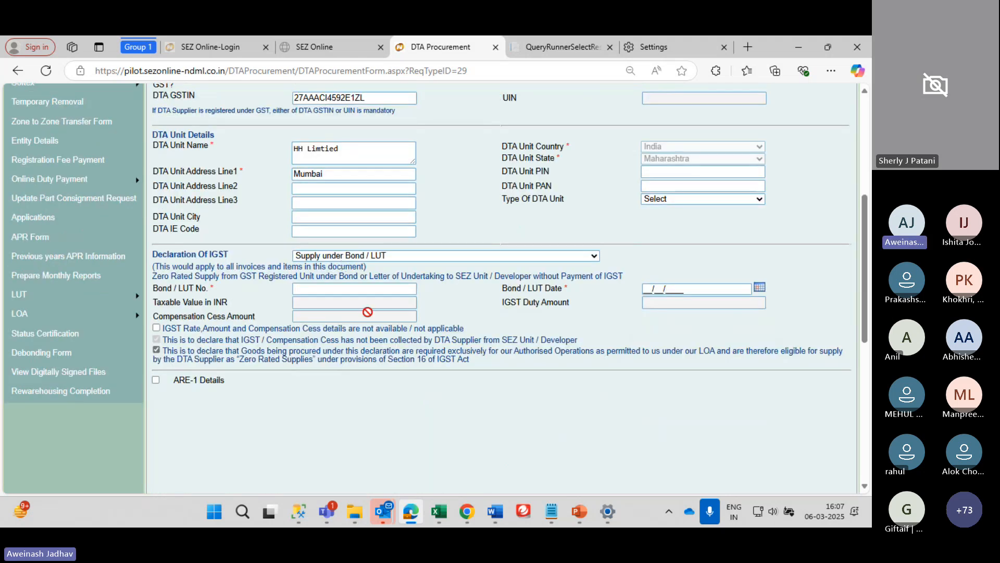
# Keep 'Supply under Bond / LUT' as the IGST declaration and enter the Bond / LUT number
pyautogui.scroll(-1, 368, 311)
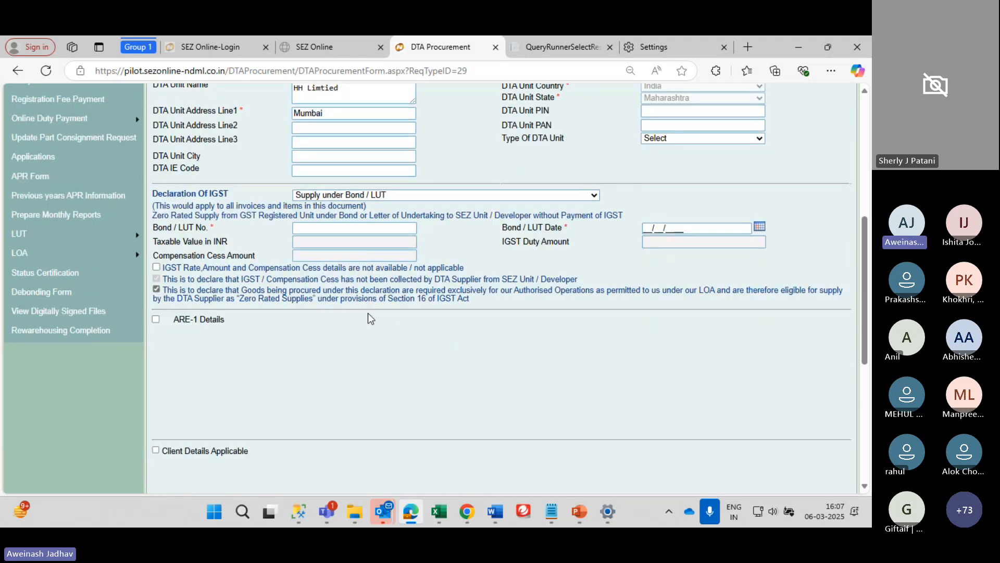
pyautogui.click(353, 197)
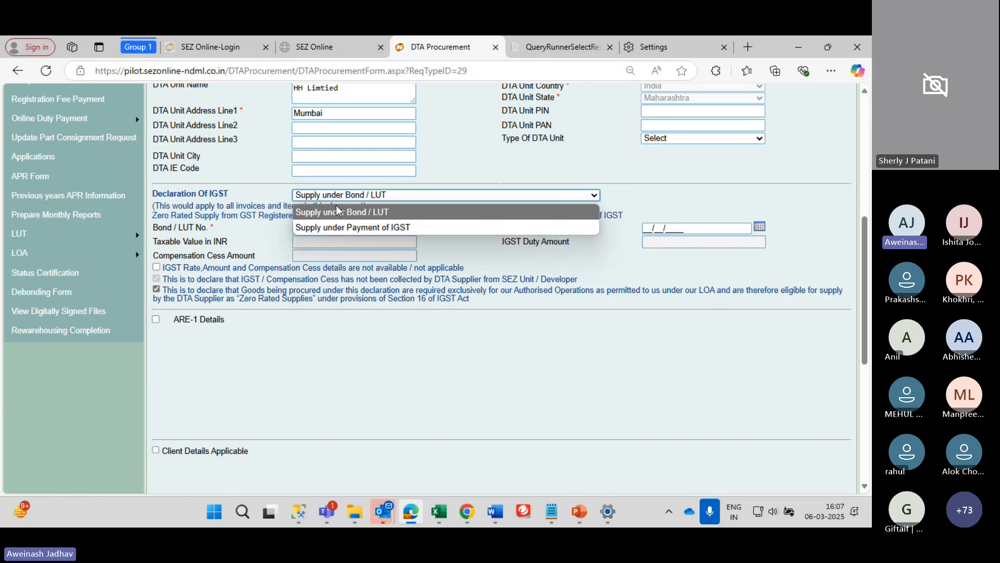
pyautogui.click(335, 212)
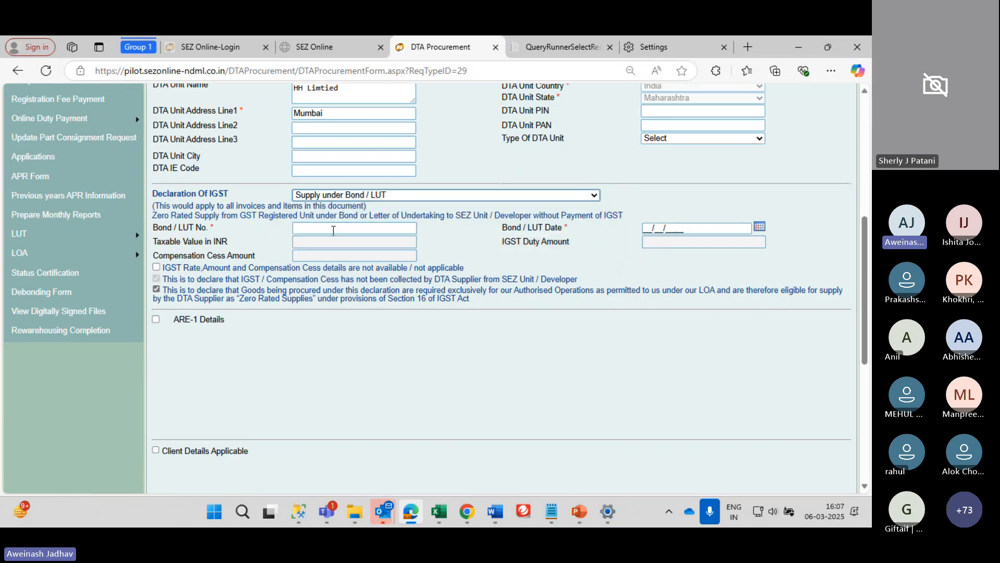
pyautogui.click(334, 229)
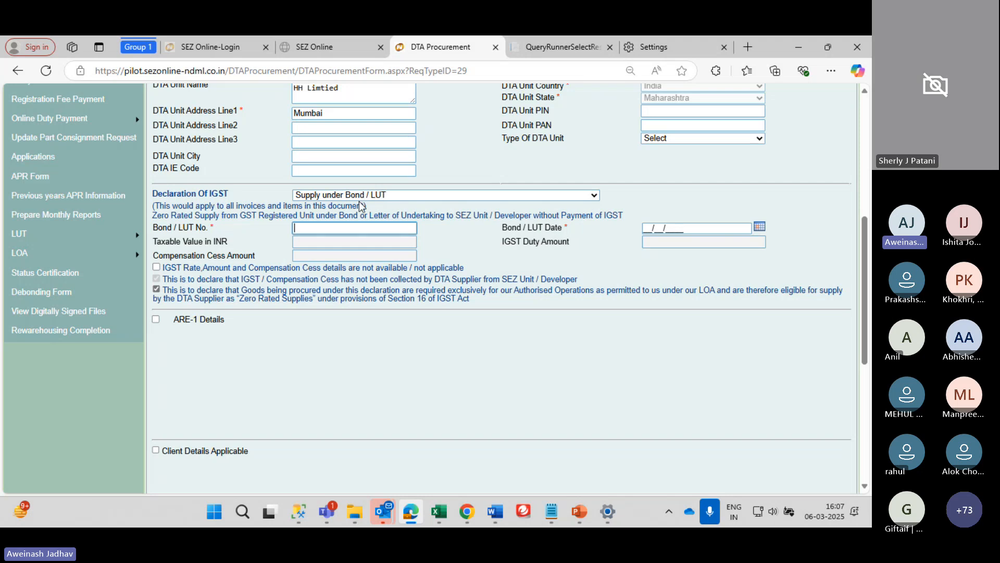
pyautogui.click(331, 219)
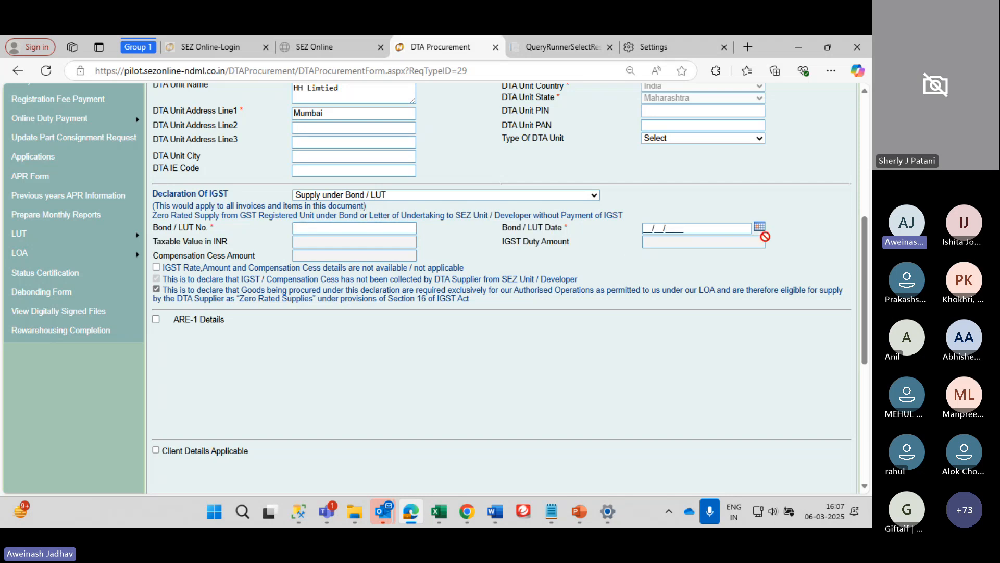
pyautogui.scroll(-5, 302, 310)
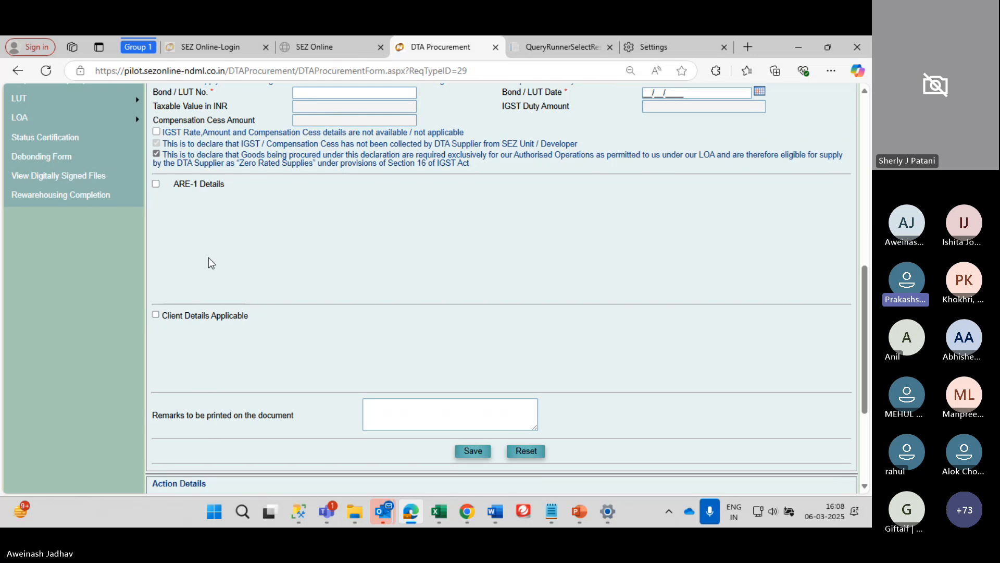
pyautogui.scroll(3, 209, 258)
pyautogui.click(338, 185)
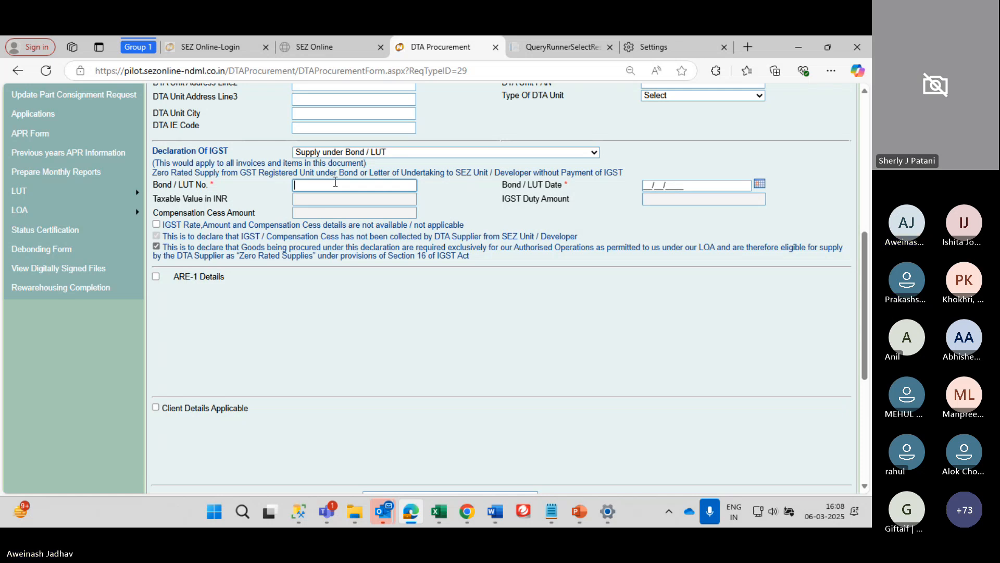
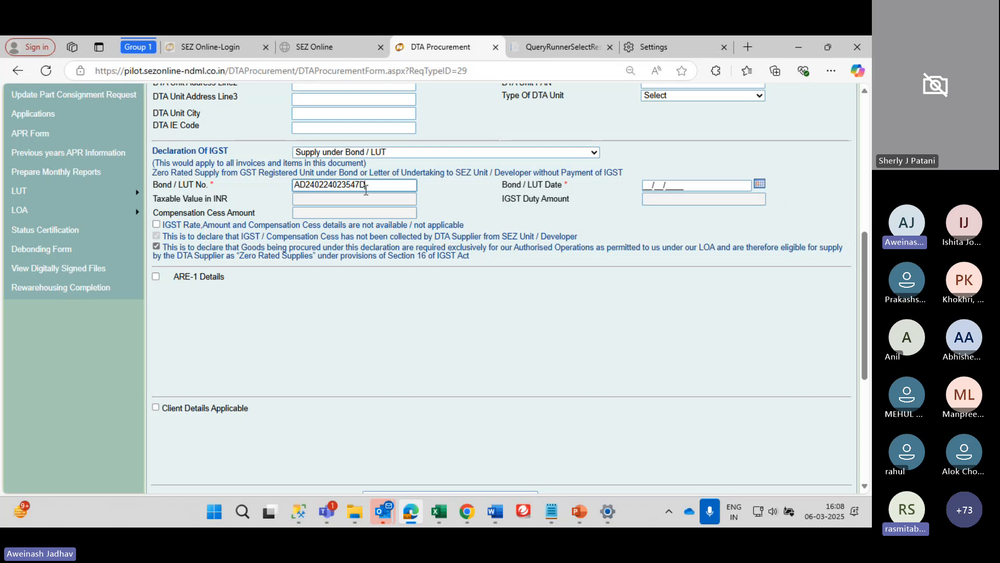
# Pick 29 February 2024 in the Bond / LUT Date calendar, giving 29/02/2024
pyautogui.click(761, 188)
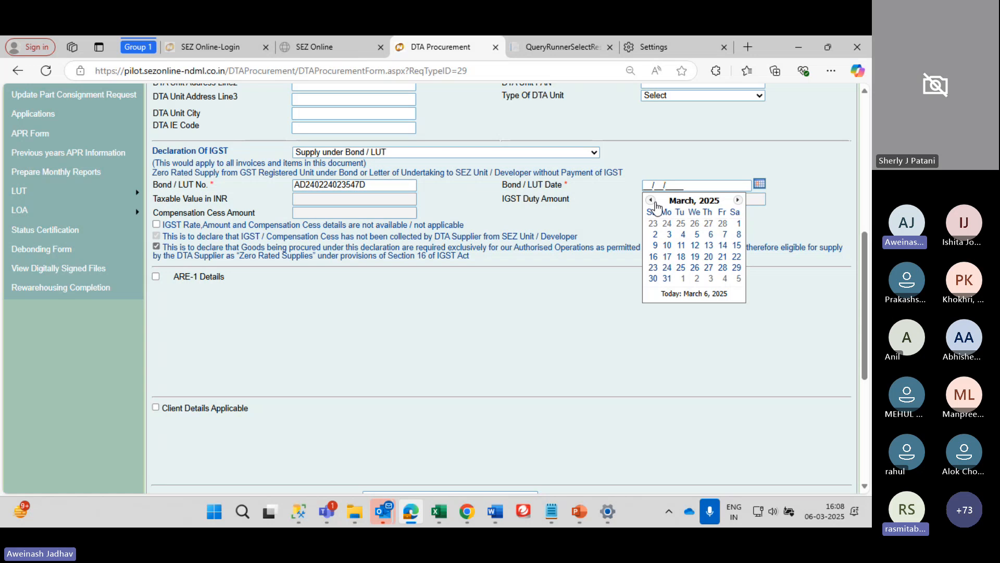
pyautogui.click(654, 202)
pyautogui.click(654, 202)
pyautogui.click(740, 201)
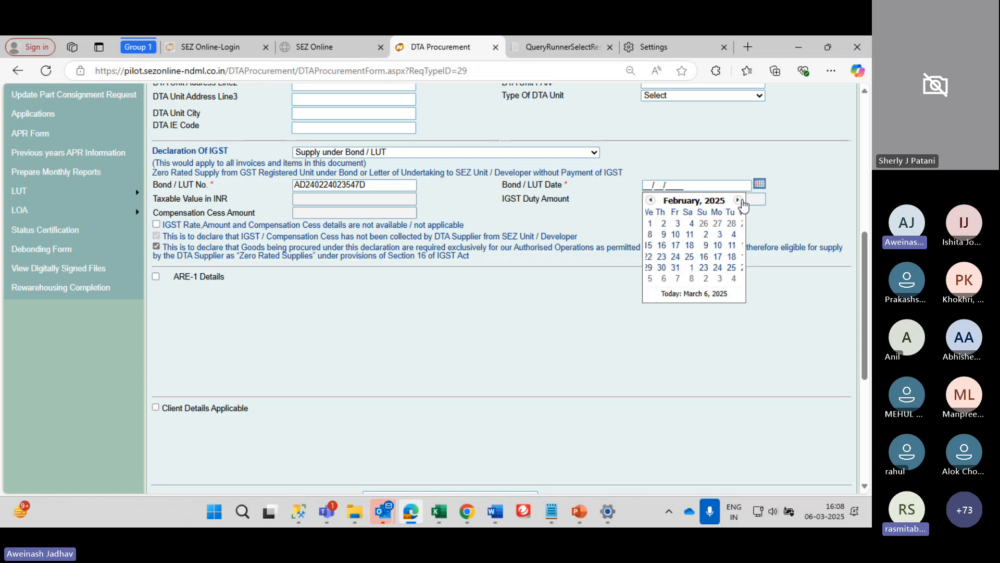
pyautogui.click(740, 201)
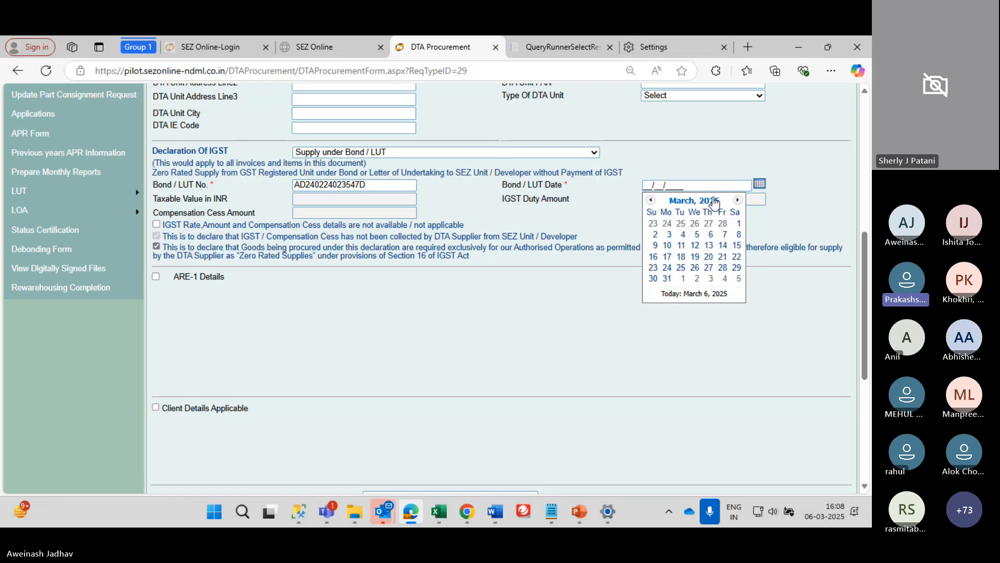
pyautogui.click(652, 201)
pyautogui.click(674, 203)
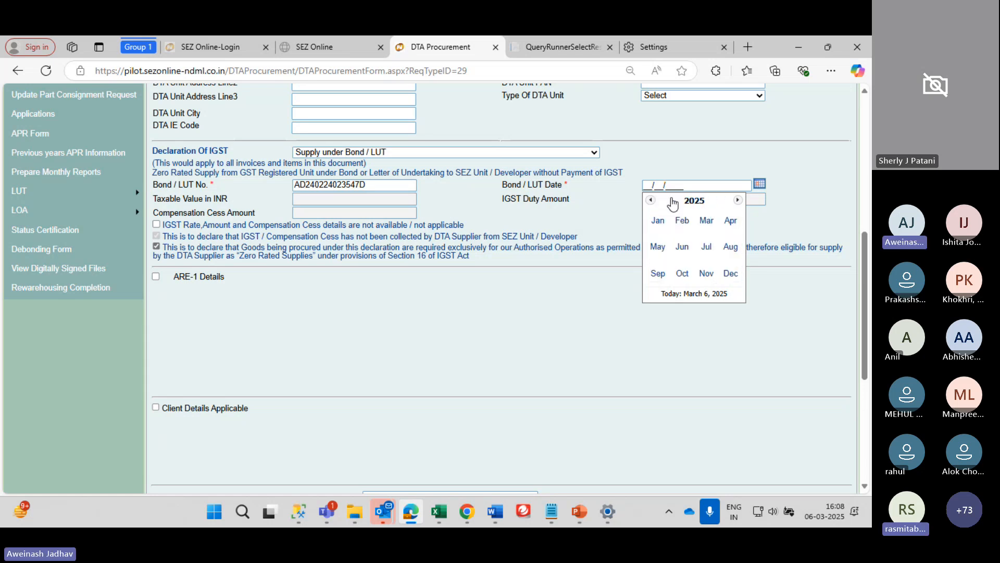
pyautogui.click(651, 200)
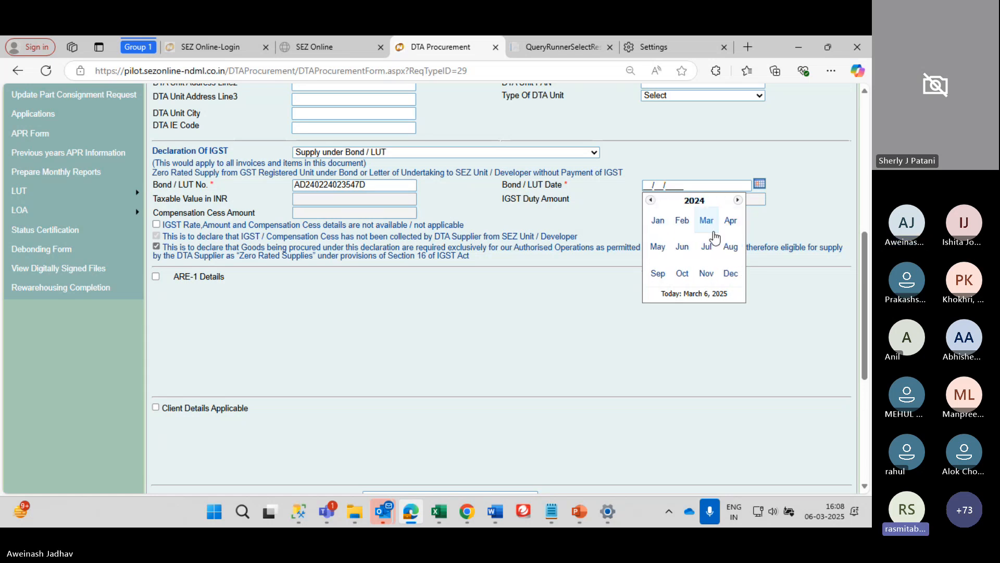
pyautogui.click(682, 220)
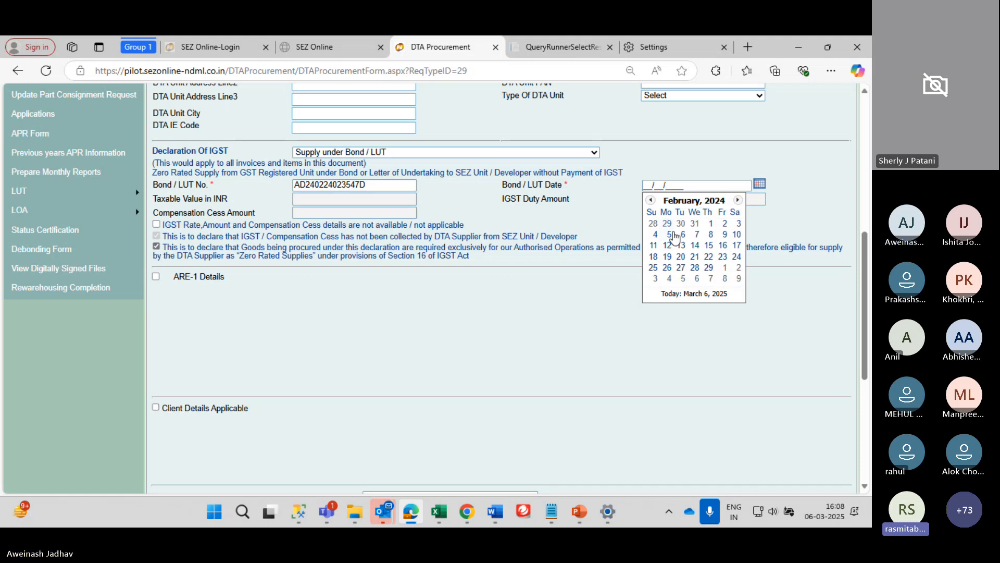
pyautogui.click(709, 267)
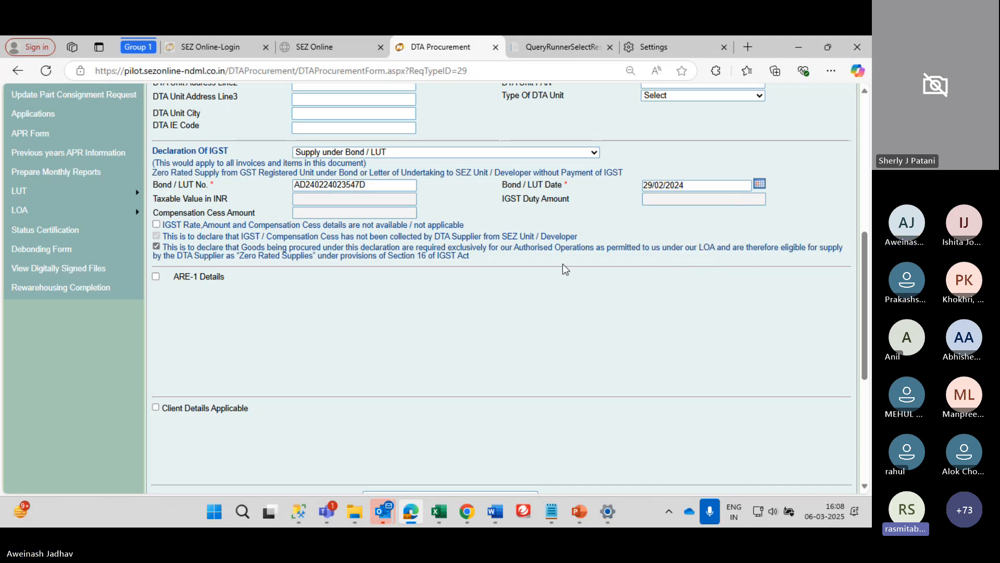
pyautogui.scroll(-5, 563, 264)
pyautogui.scroll(5, 562, 264)
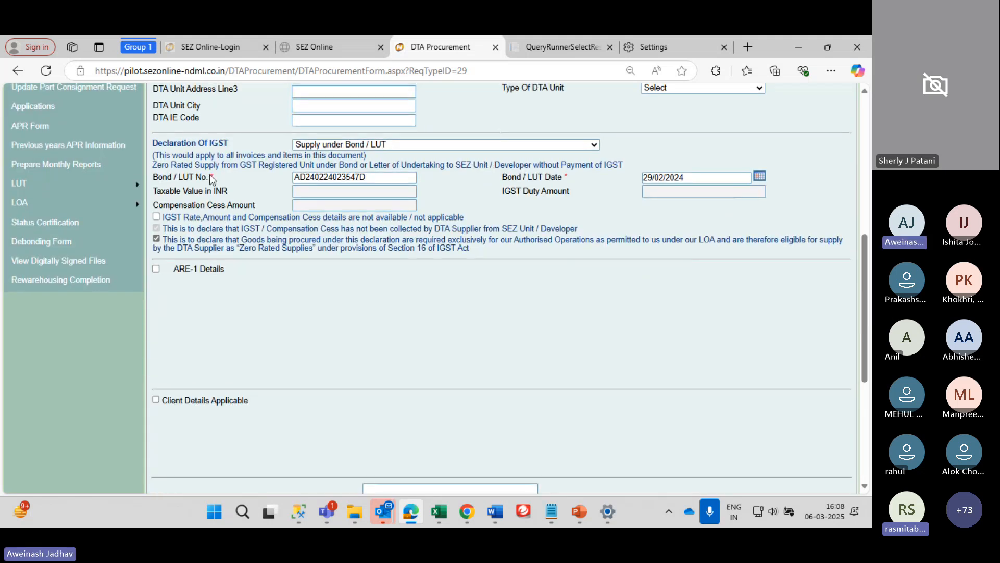
pyautogui.scroll(-3, 236, 386)
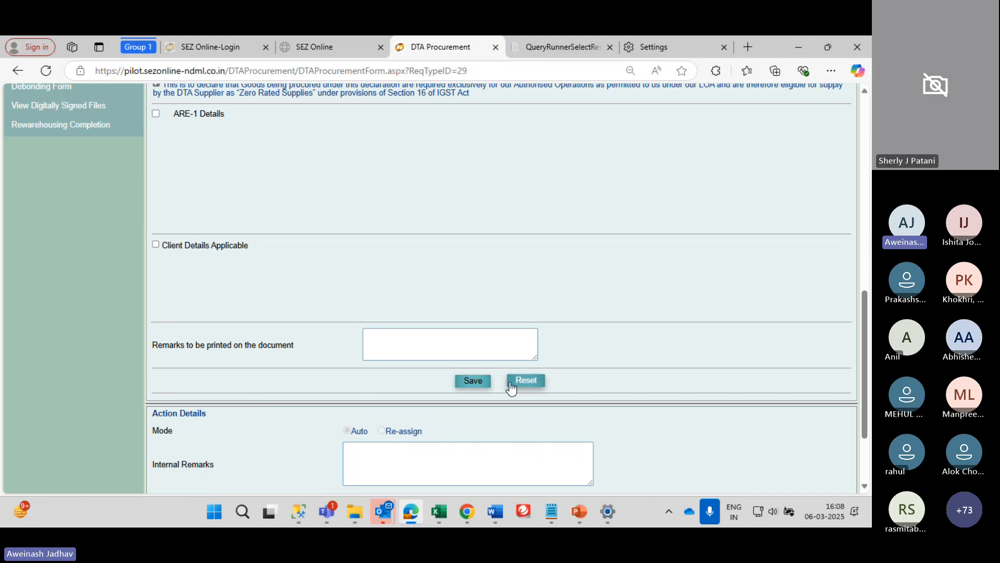
# Save the procurement's general details and select the newly assigned Request ID number
pyautogui.click(474, 385)
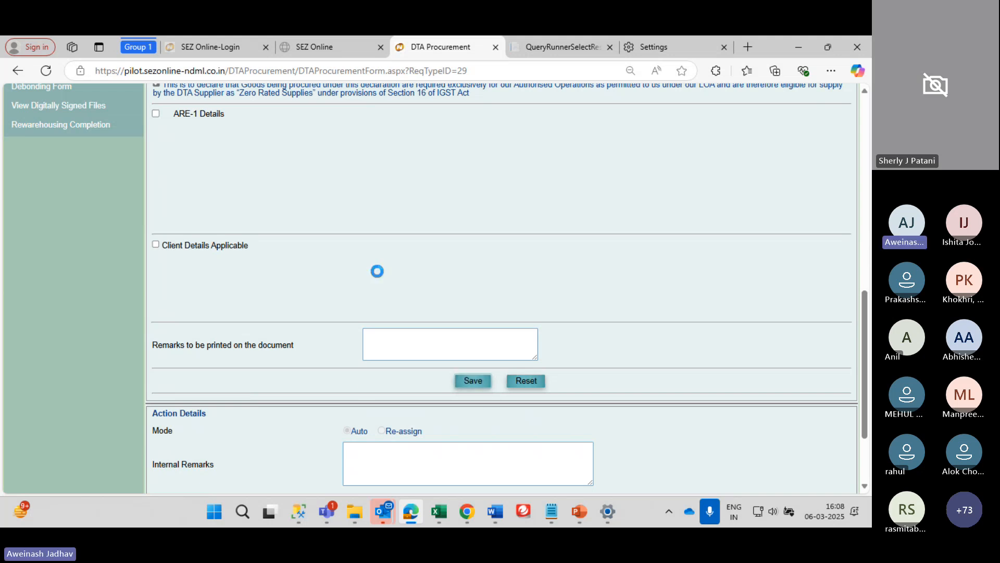
pyautogui.scroll(-10, 377, 270)
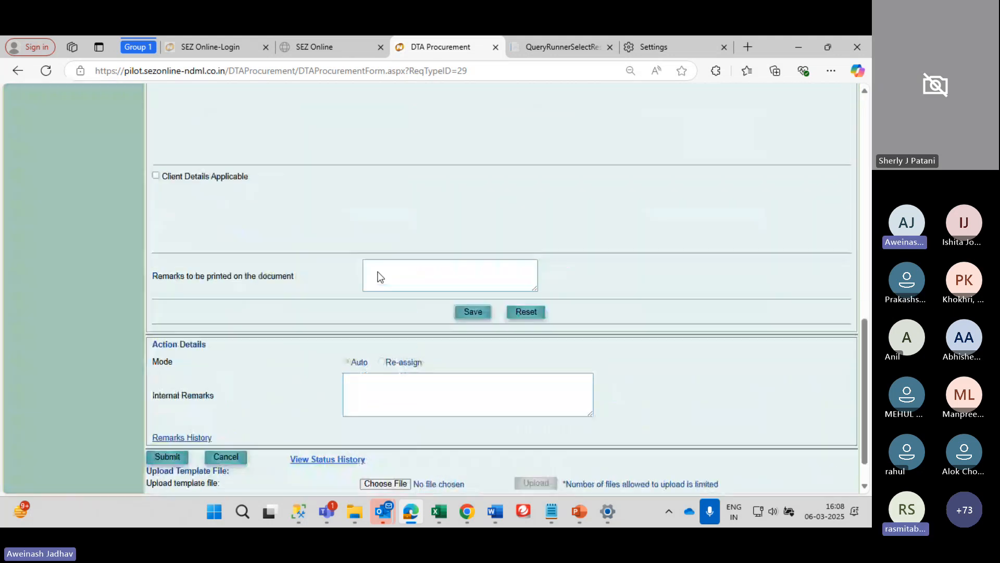
pyautogui.scroll(6, 377, 271)
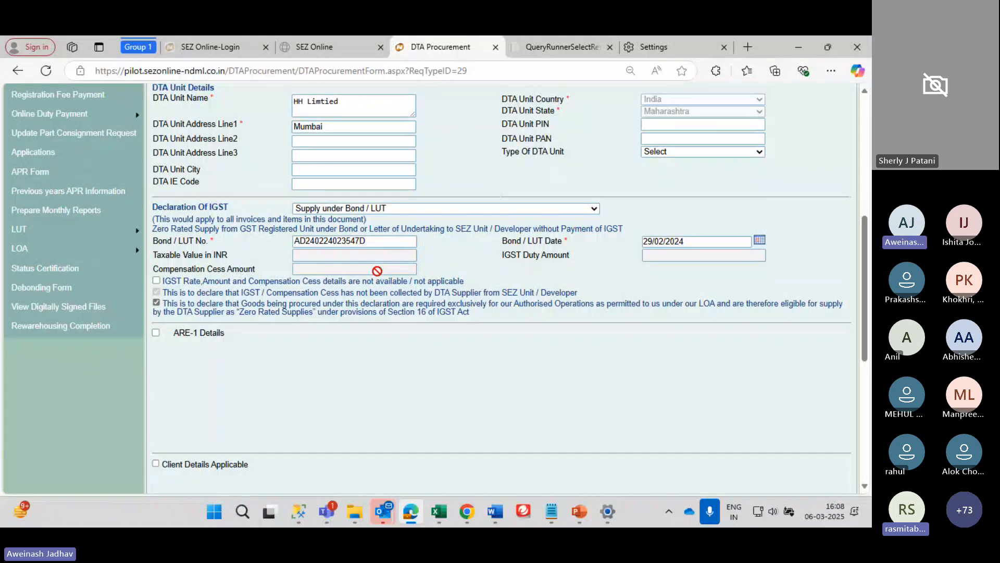
pyautogui.scroll(7, 377, 270)
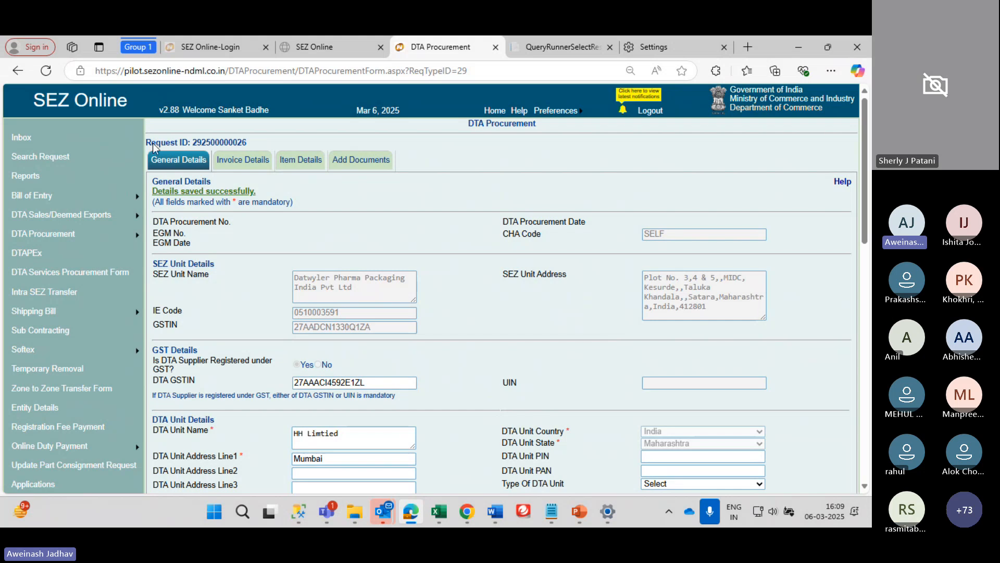
pyautogui.moveTo(152, 142); pyautogui.dragTo(252, 142)
pyautogui.doubleClick(232, 145)
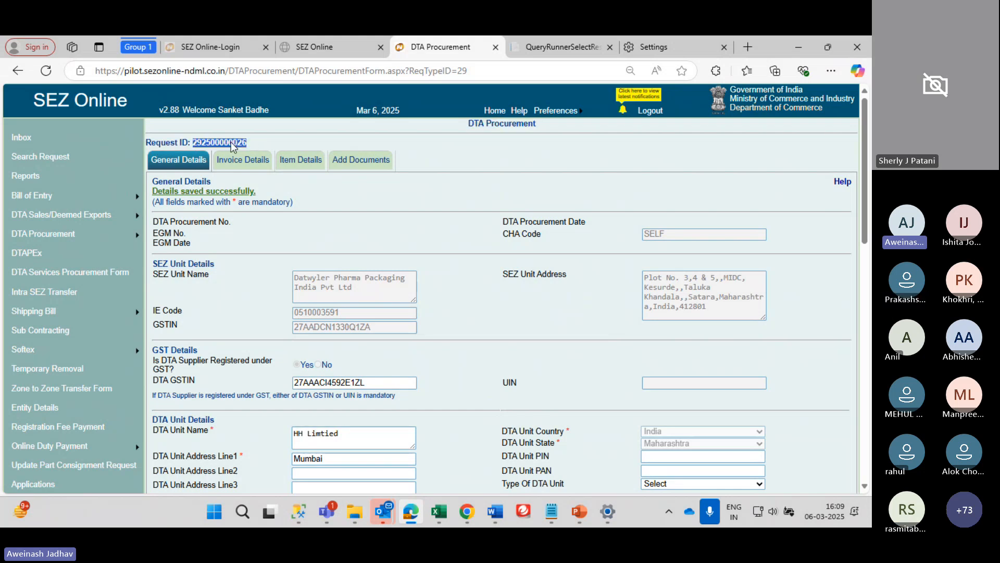
pyautogui.tripleClick(209, 142)
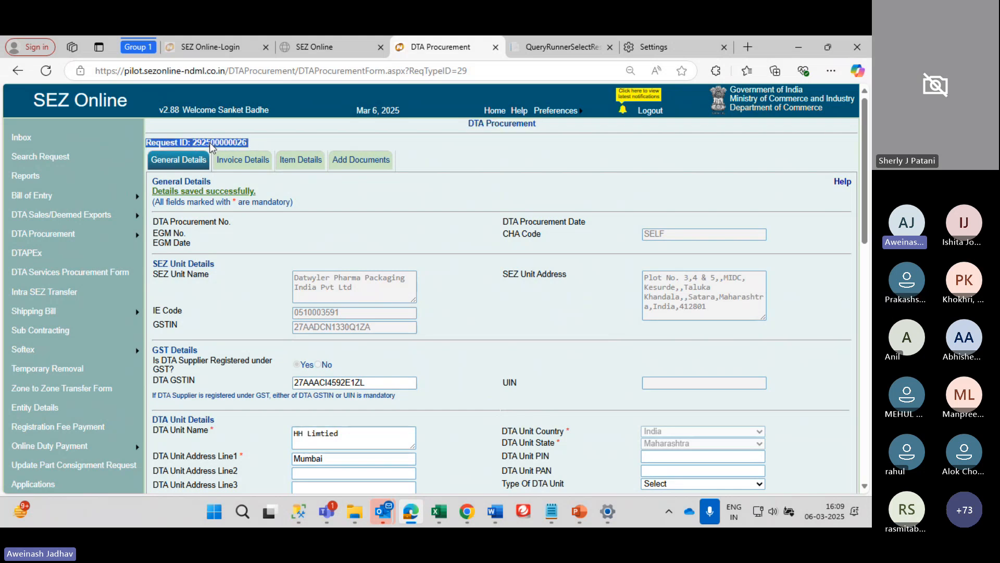
pyautogui.doubleClick(209, 142)
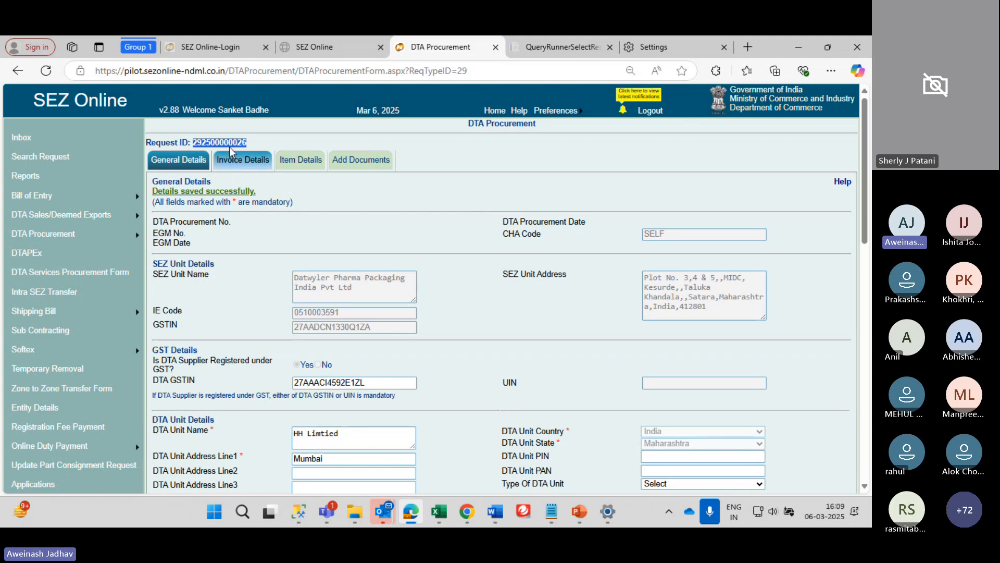
# Add a new invoice RA9 with value 10000 and invoice date 01/02/2025
pyautogui.click(252, 161)
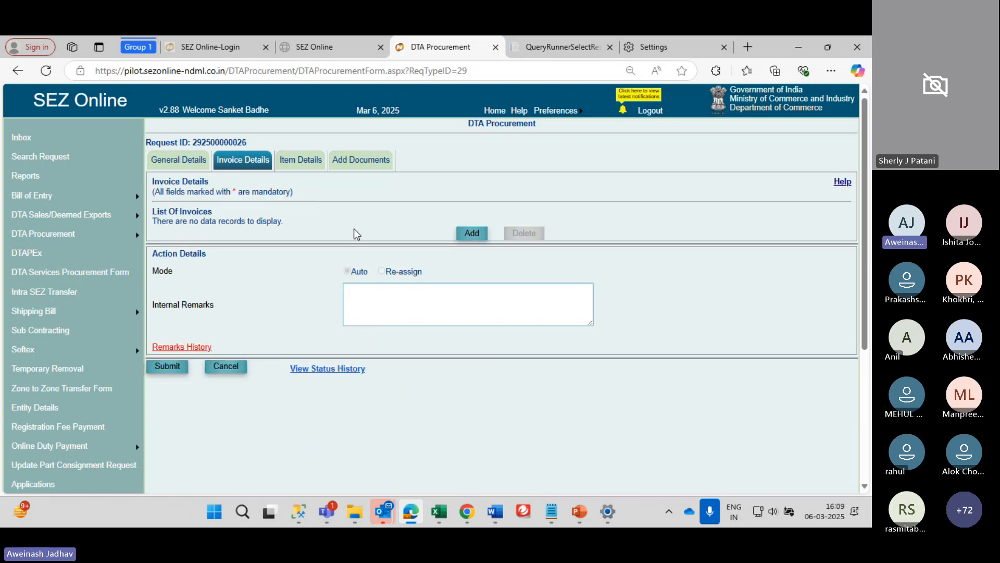
pyautogui.click(472, 233)
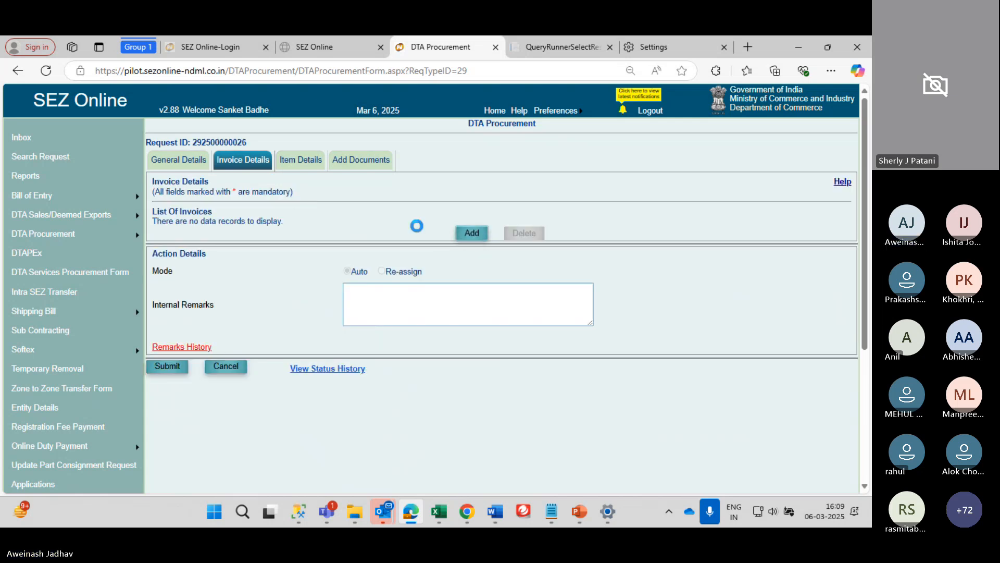
pyautogui.click(342, 260)
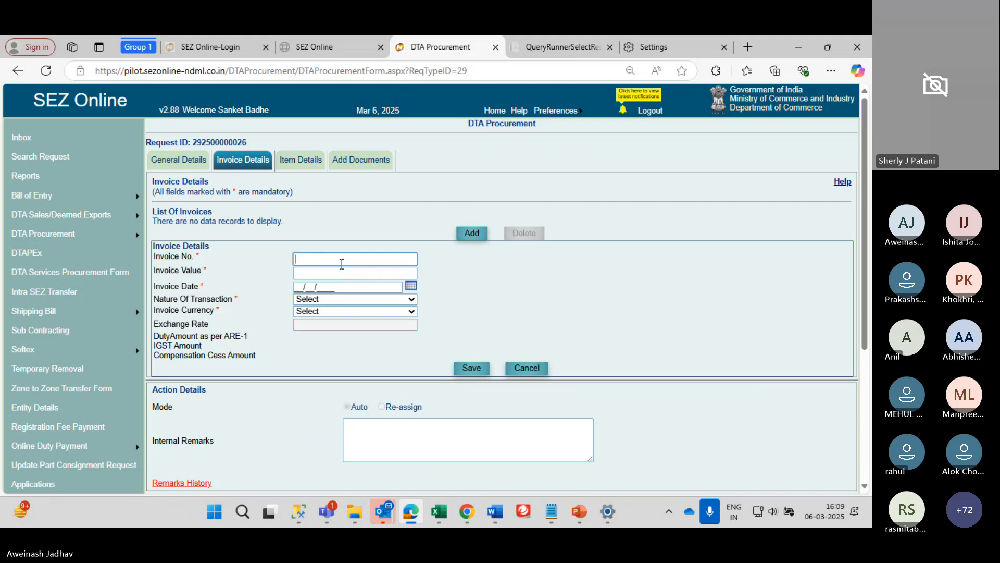
pyautogui.write('INV')
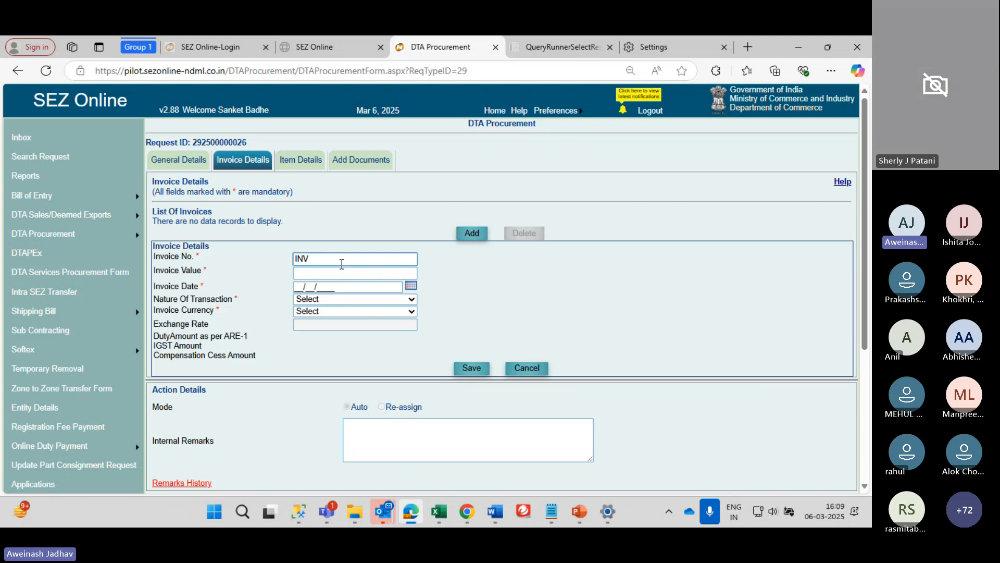
pyautogui.press('BackSpace')
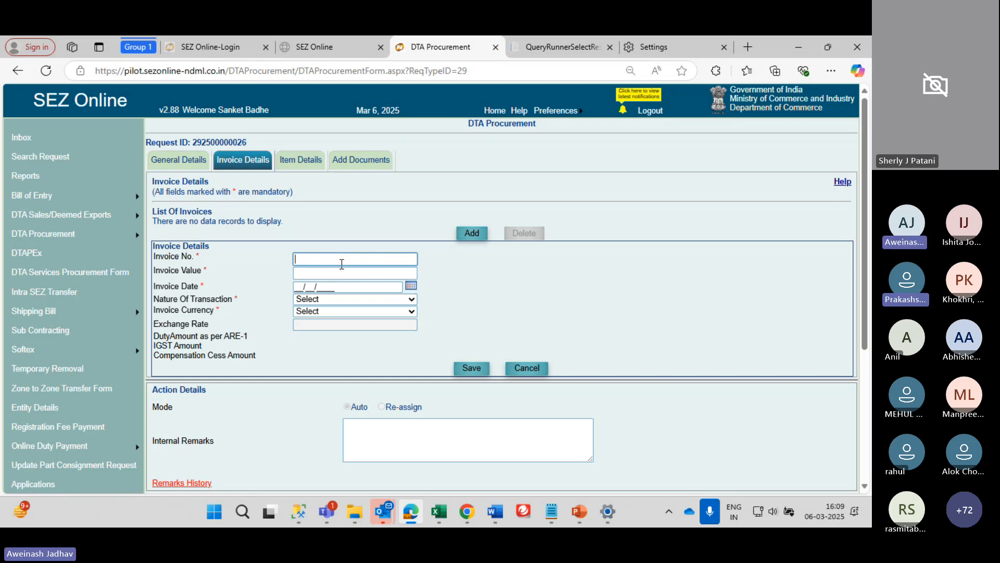
pyautogui.write('RA')
pyautogui.press('BackSpace')
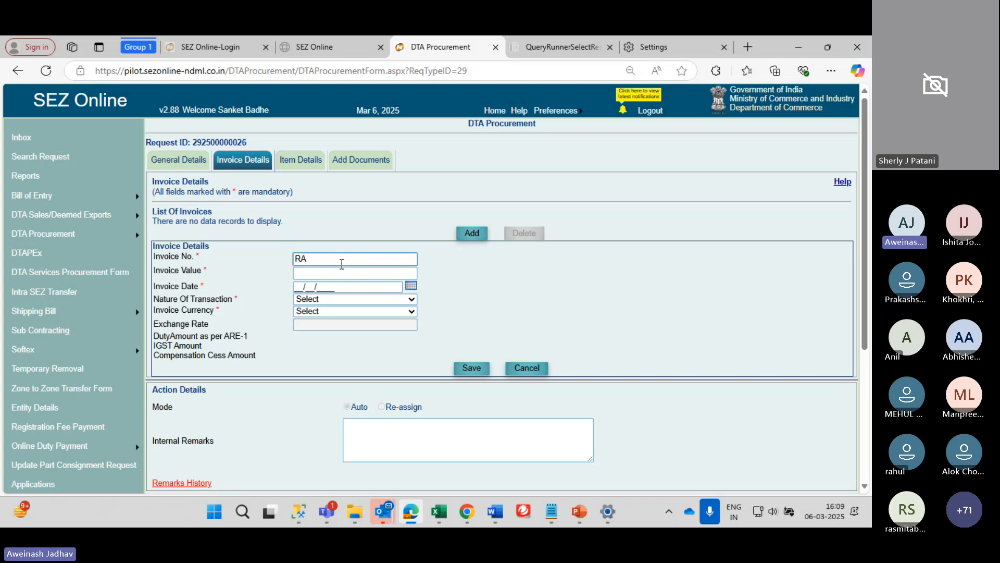
pyautogui.press('BackSpace')
pyautogui.write('9')
pyautogui.press('BackSpace')
pyautogui.write('A9')
pyautogui.press('Tab')
pyautogui.write('10000')
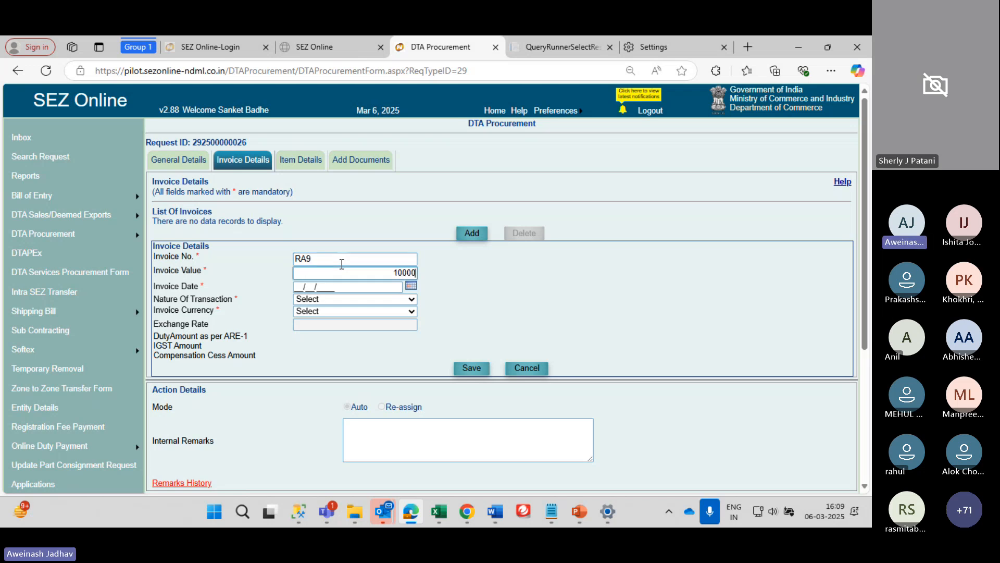
pyautogui.press('Tab')
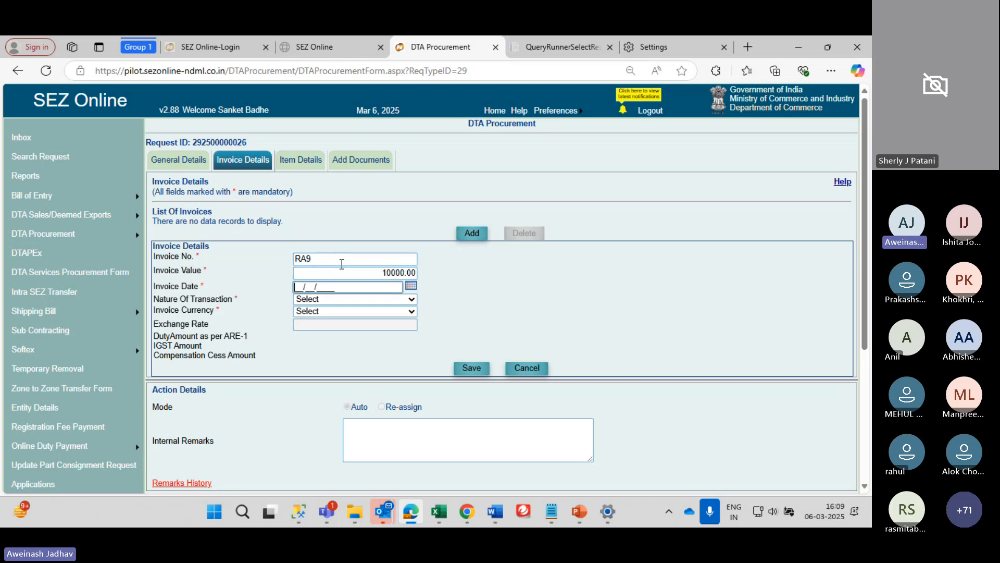
pyautogui.click(412, 287)
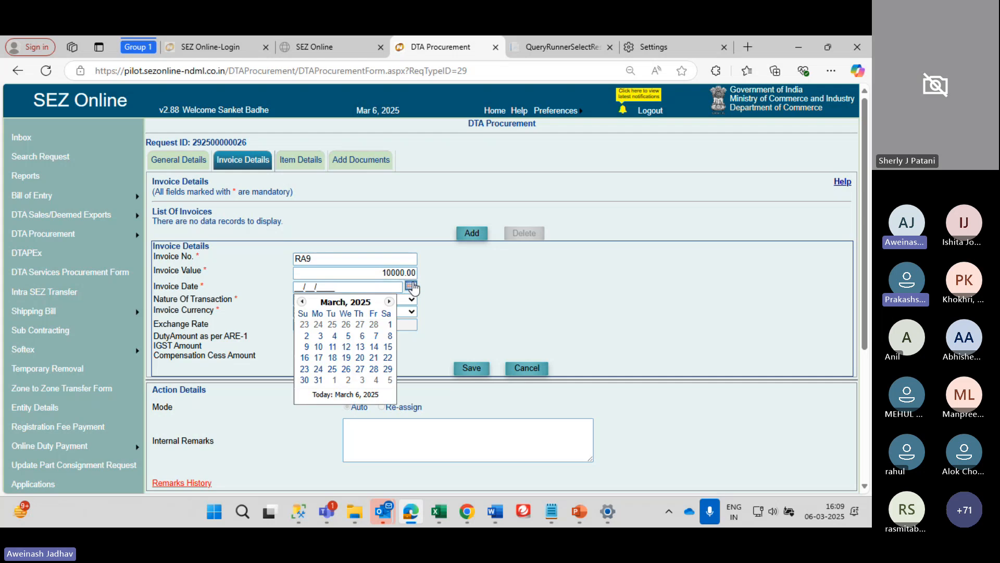
pyautogui.click(307, 302)
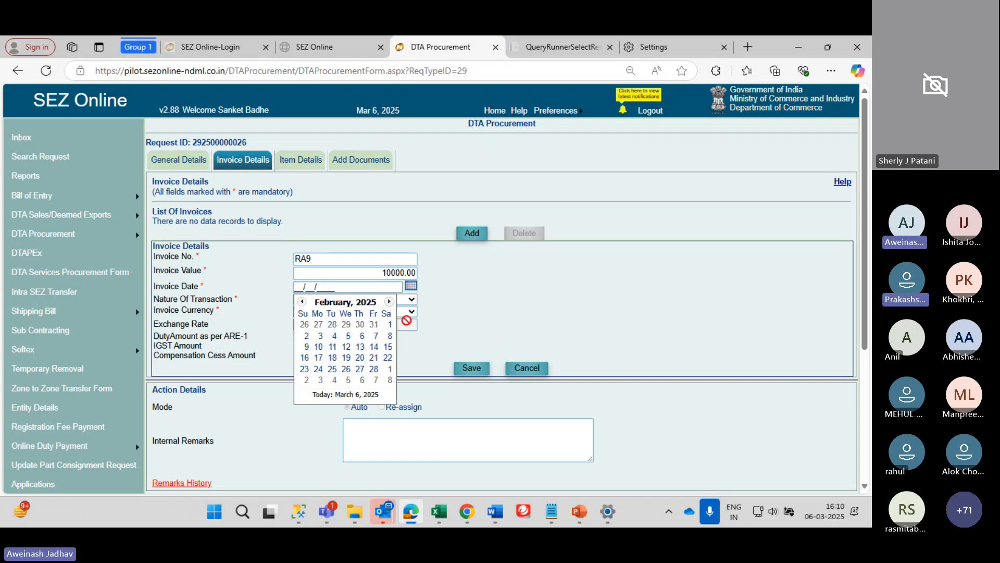
pyautogui.click(389, 325)
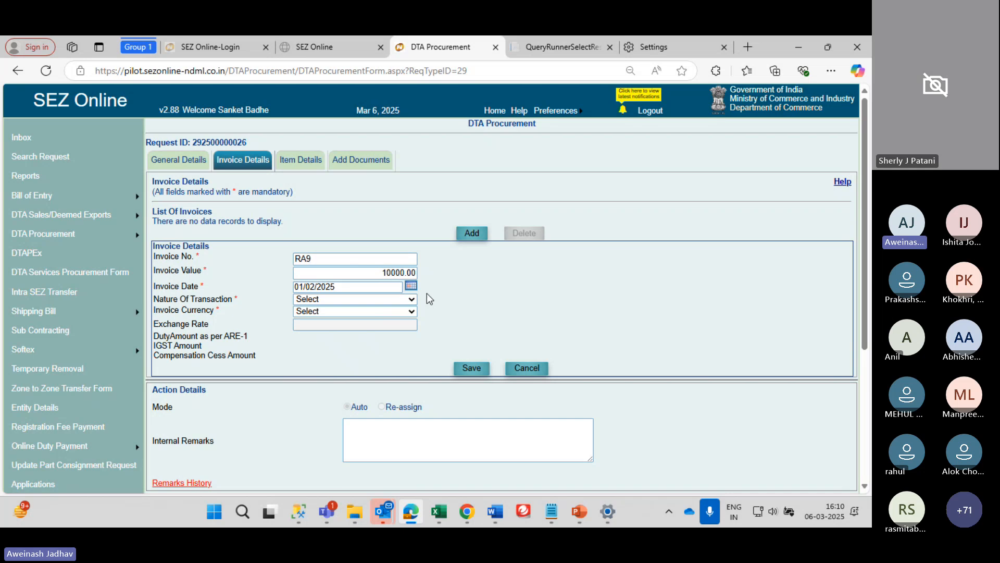
# Set Nature Of Transaction to Sale and Invoice Currency to INDIAN RUPEE, then save the invoice
pyautogui.click(388, 299)
pyautogui.click(358, 345)
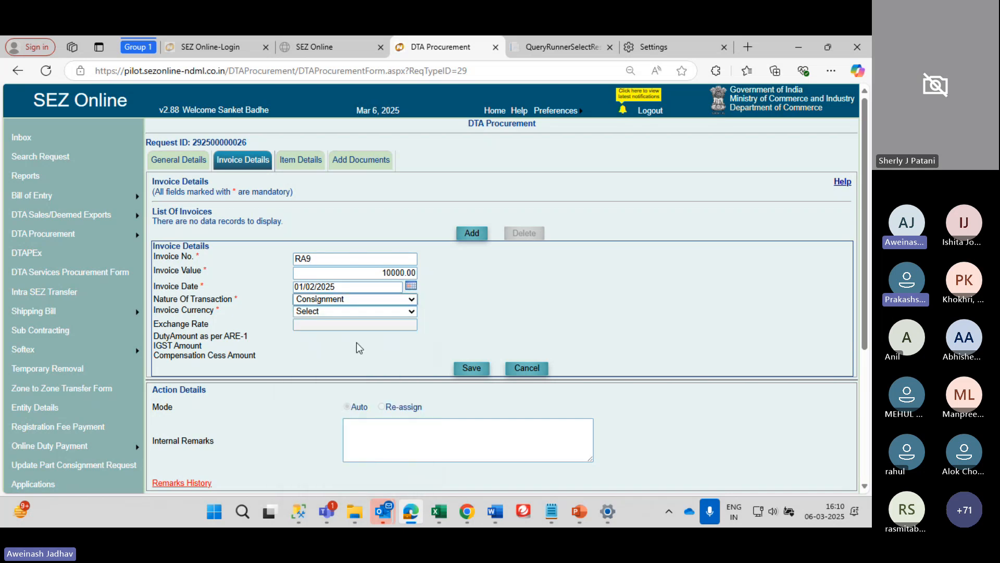
pyautogui.click(348, 310)
pyautogui.click(345, 302)
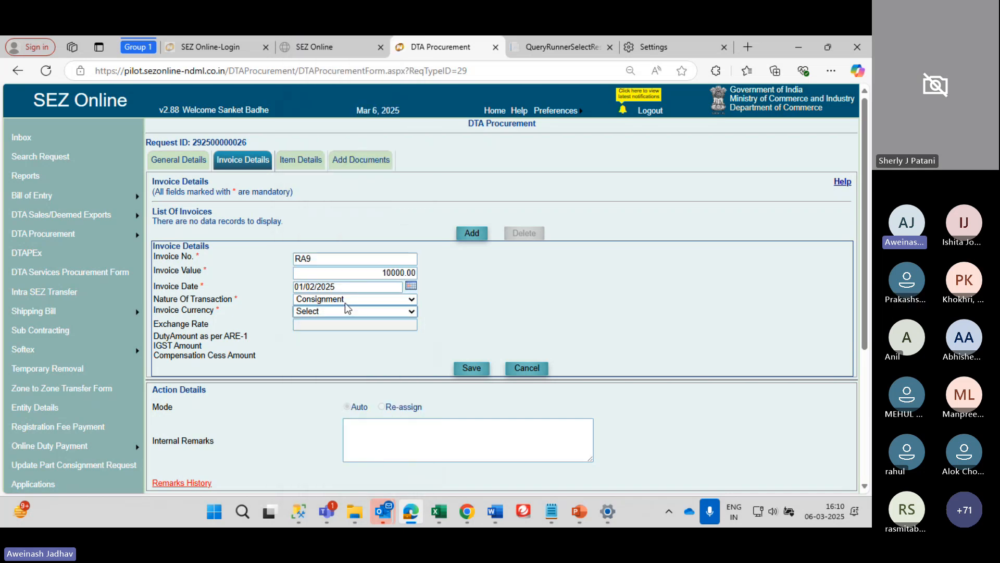
pyautogui.click(345, 303)
pyautogui.click(345, 302)
pyautogui.click(345, 302)
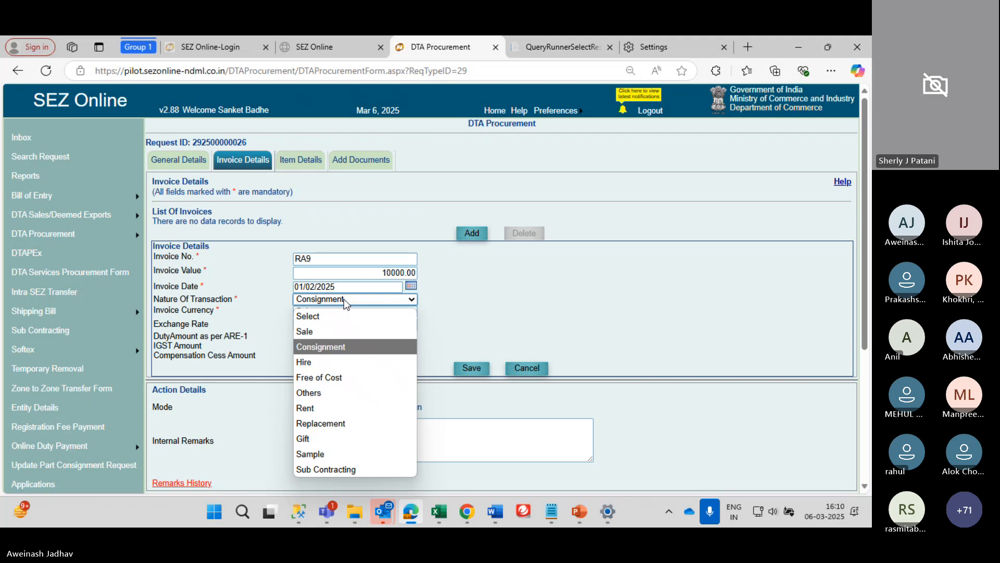
pyautogui.click(336, 342)
pyautogui.press('s')
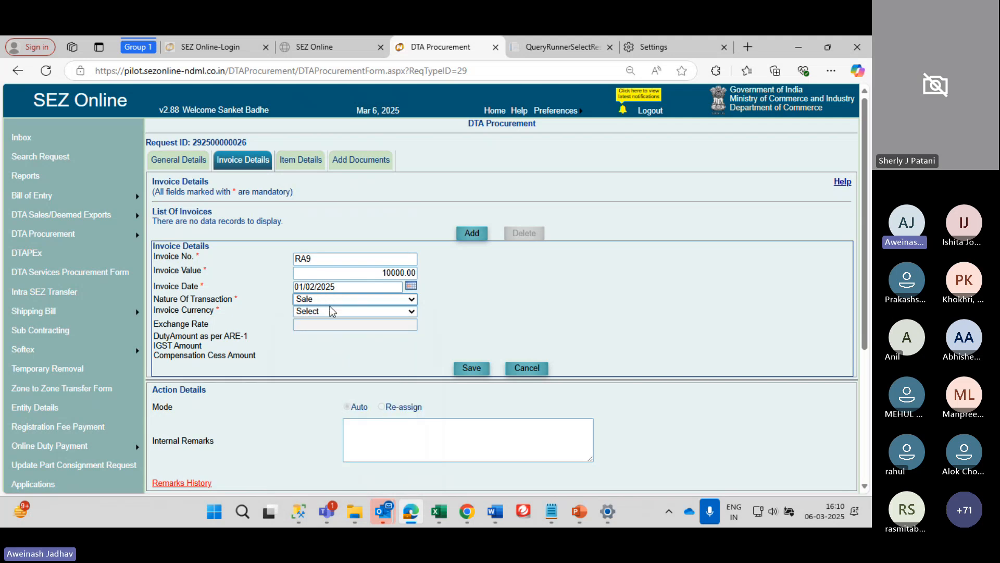
pyautogui.press('Tab')
pyautogui.click(328, 311)
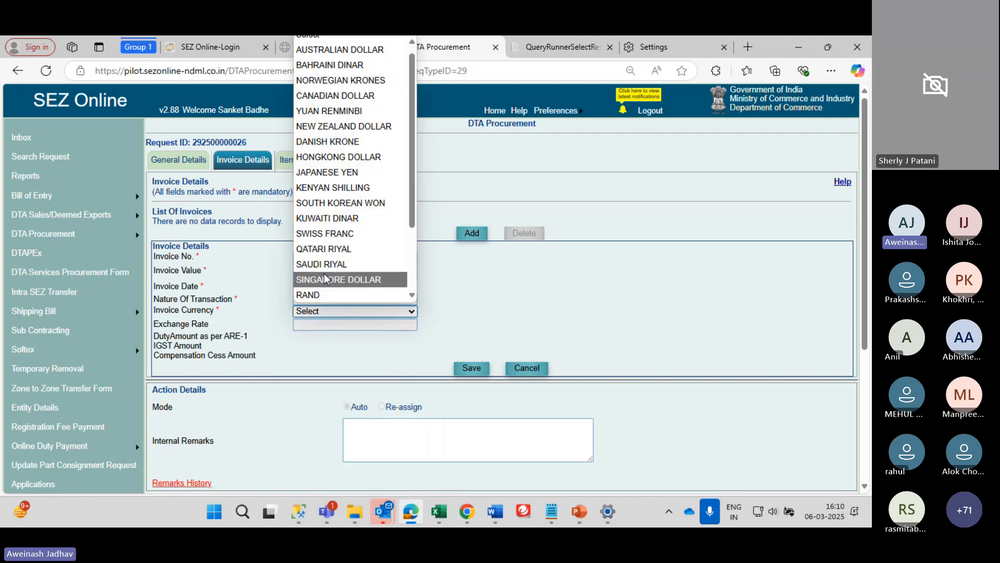
pyautogui.press('i')
pyautogui.press('Return')
pyautogui.click(474, 369)
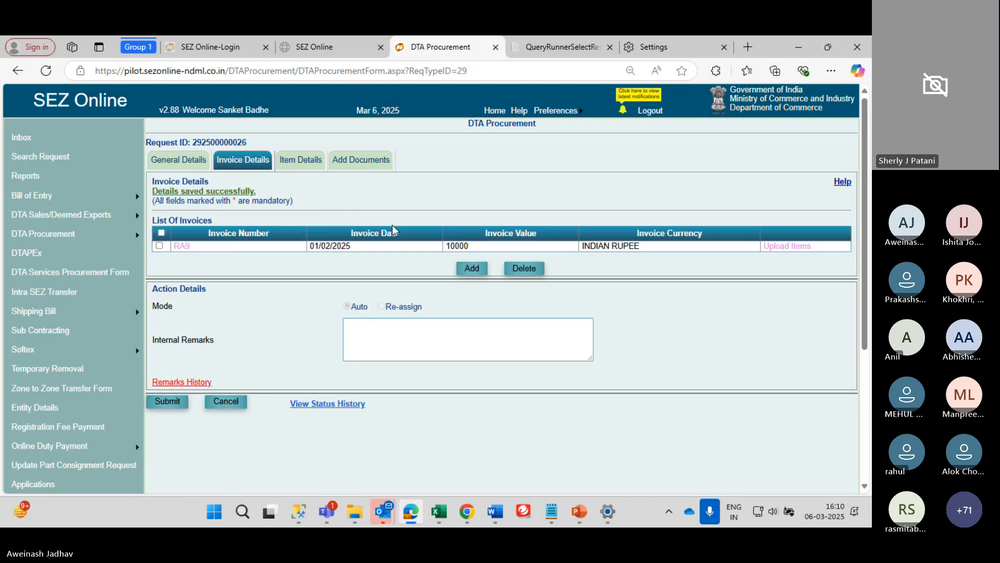
# Go to Item Details, revisit the invoice details, then add a new blank item for invoice RA9
pyautogui.click(291, 164)
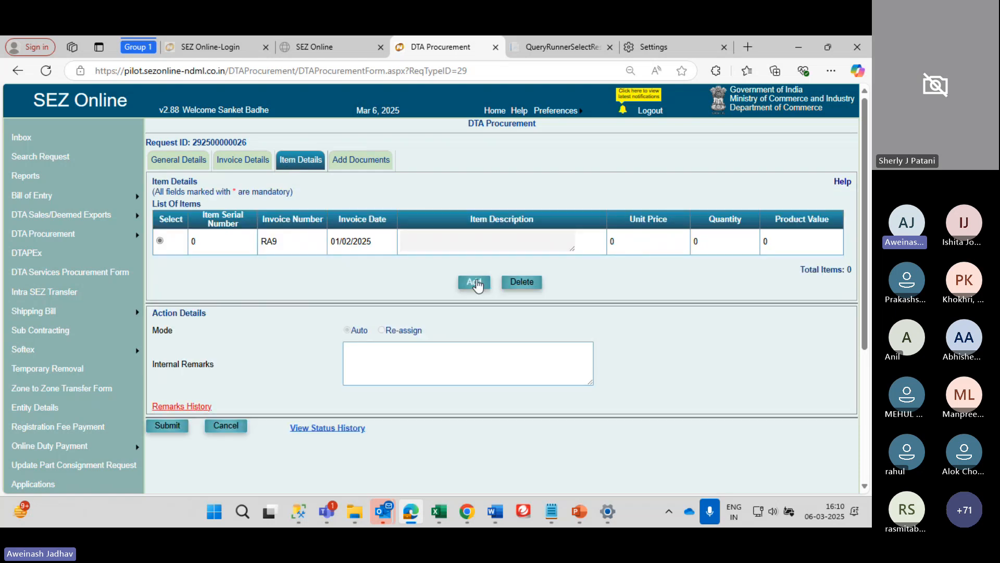
pyautogui.click(474, 282)
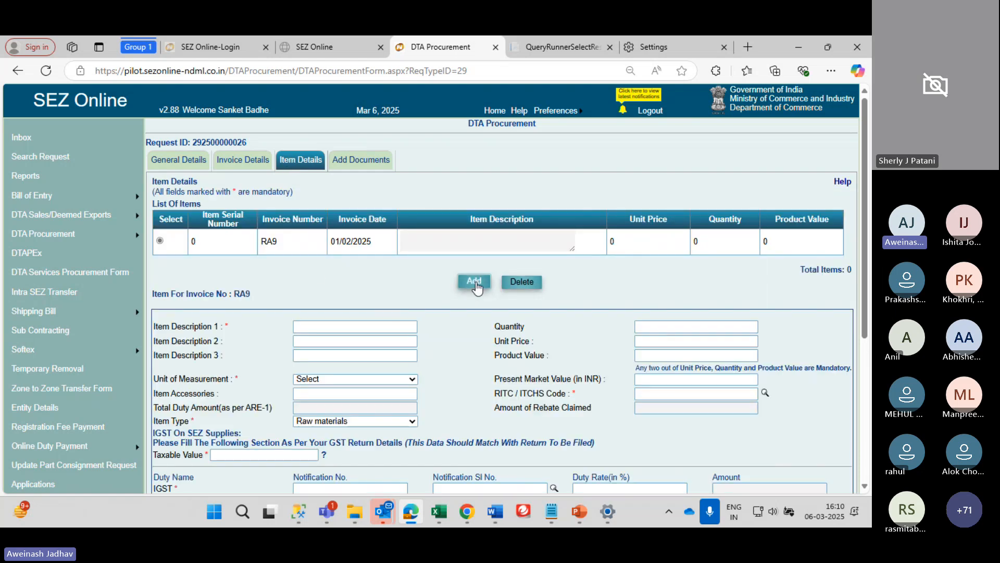
pyautogui.scroll(-1, 474, 286)
pyautogui.click(335, 280)
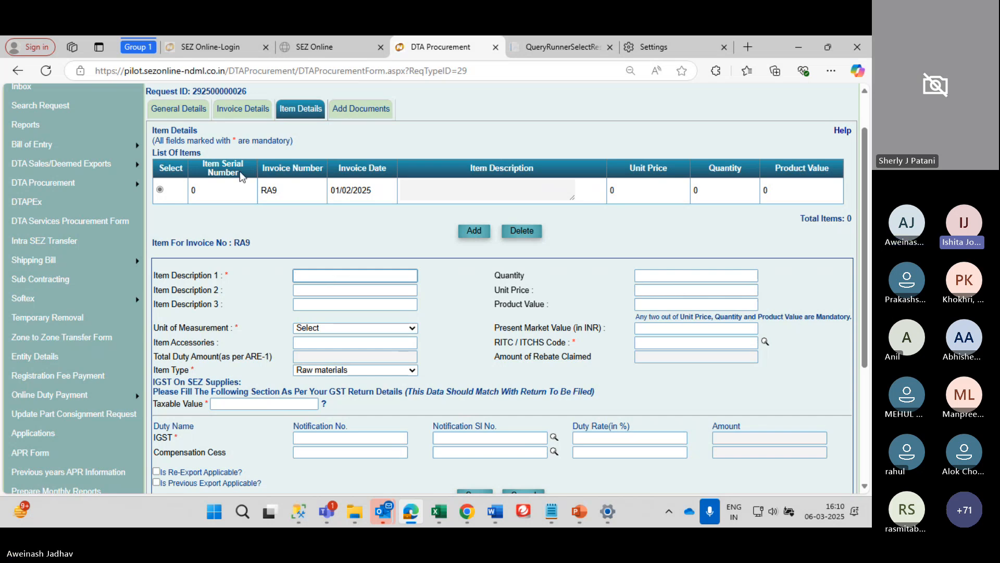
pyautogui.click(241, 110)
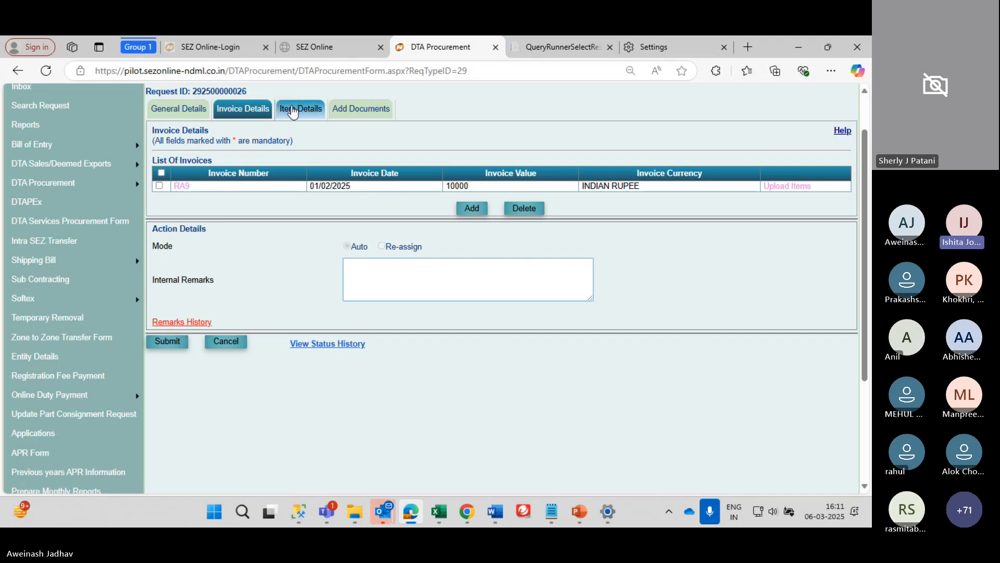
pyautogui.scroll(-3, 349, 434)
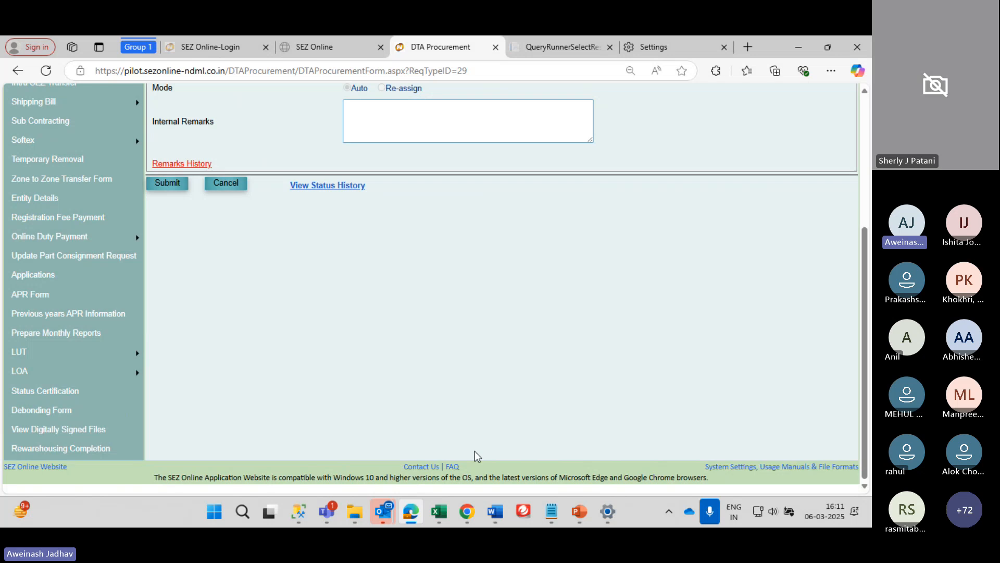
pyautogui.scroll(5, 384, 118)
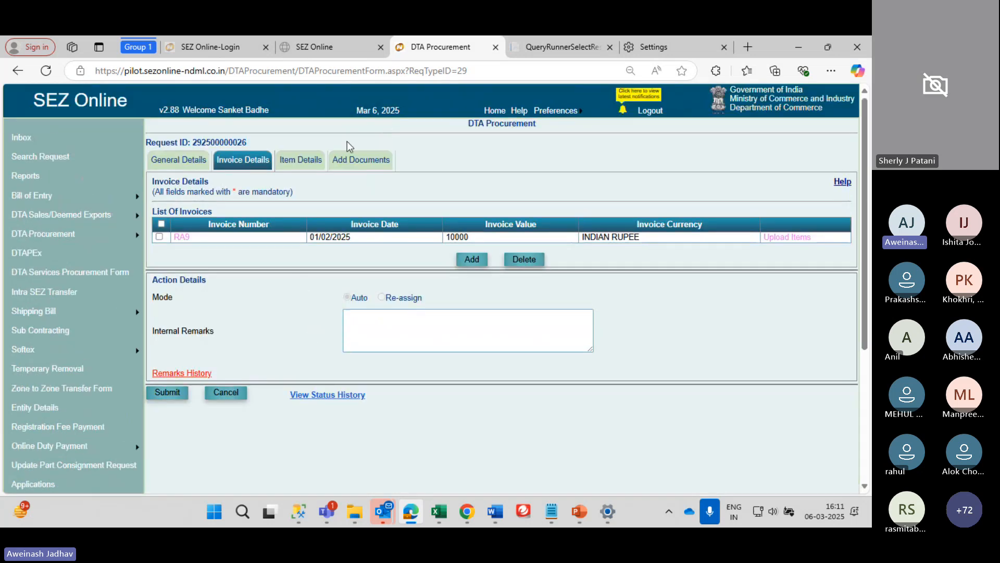
pyautogui.click(301, 161)
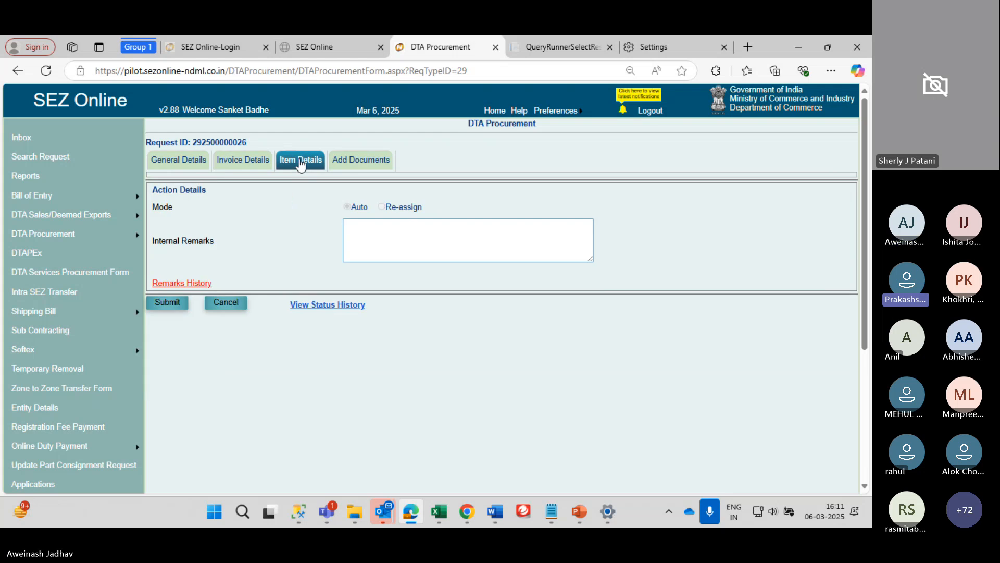
pyautogui.click(474, 282)
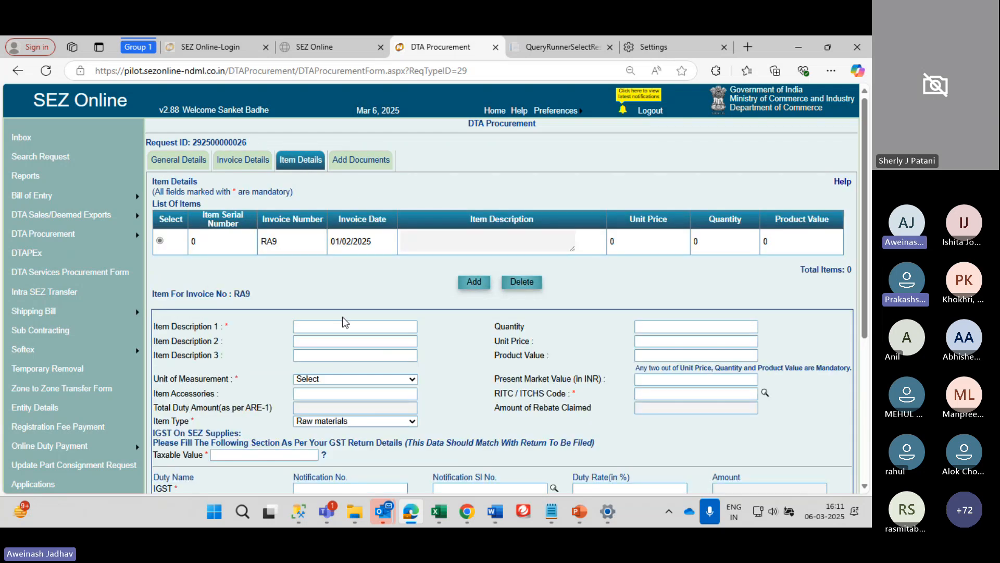
pyautogui.click(346, 339)
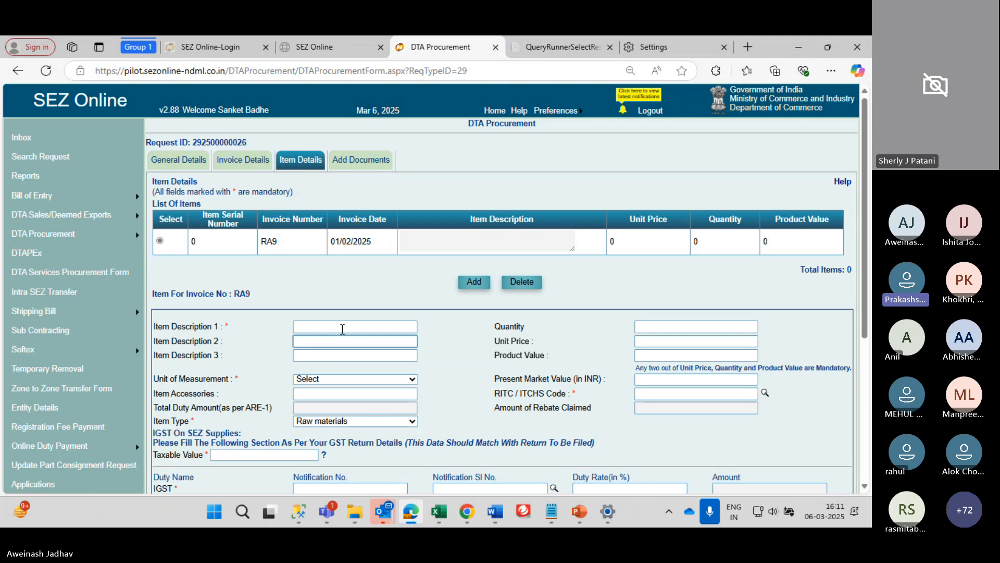
# Enter item description Laptop, unit price 10000, and quantity 1 (corrected from 10)
pyautogui.click(342, 329)
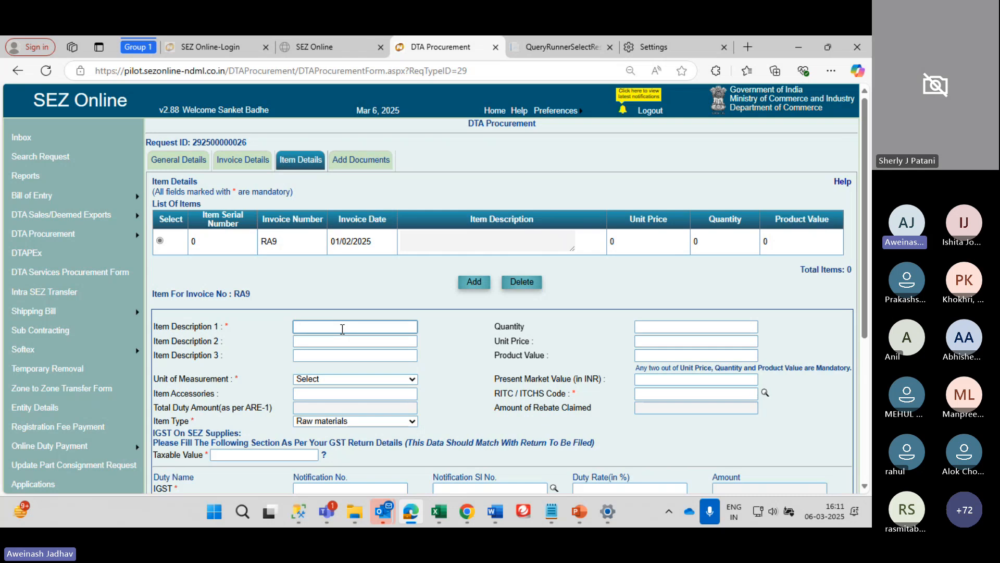
pyautogui.write('Laptop')
pyautogui.click(694, 324)
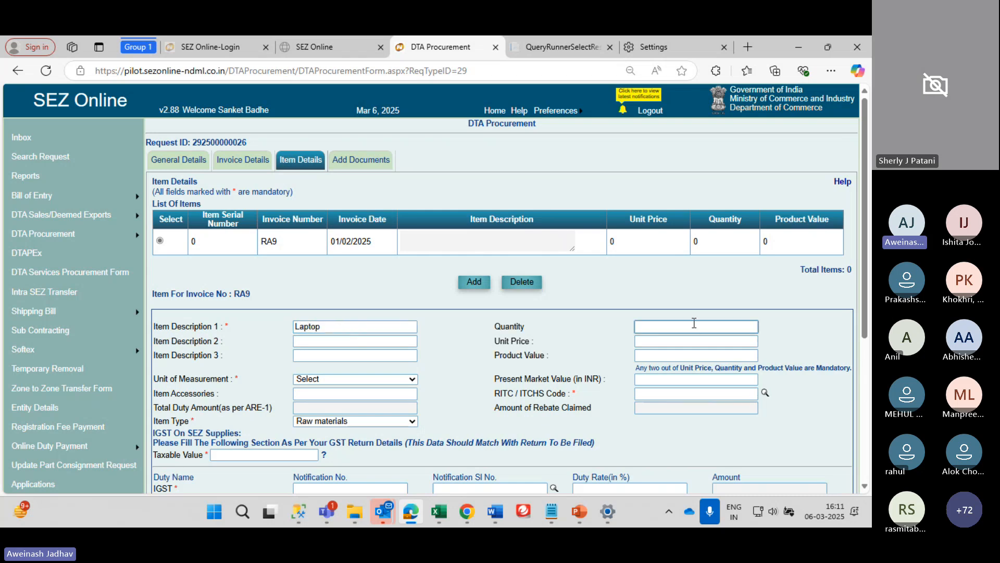
pyautogui.write('10')
pyautogui.press('Tab')
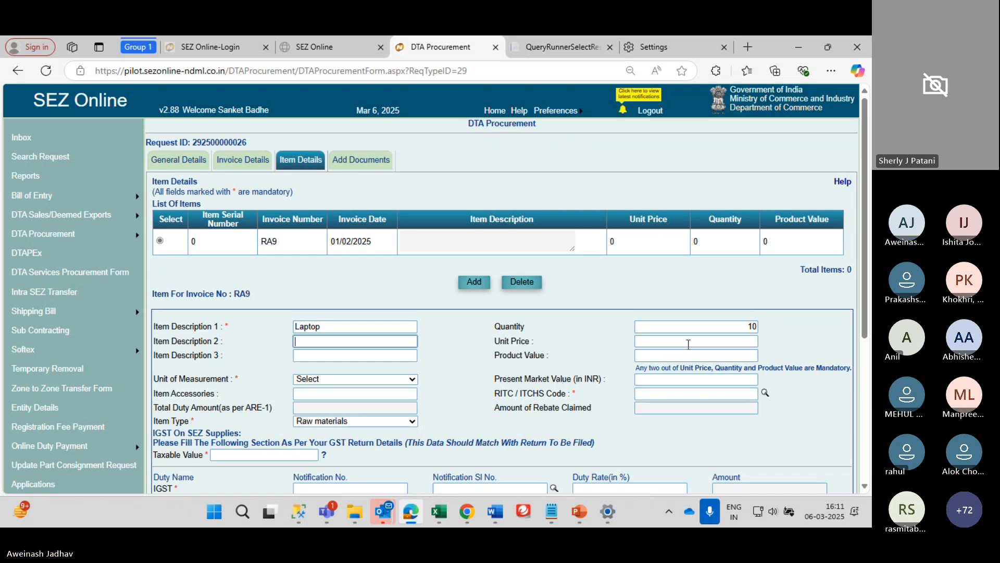
pyautogui.click(688, 343)
pyautogui.write('10000')
pyautogui.press('Tab')
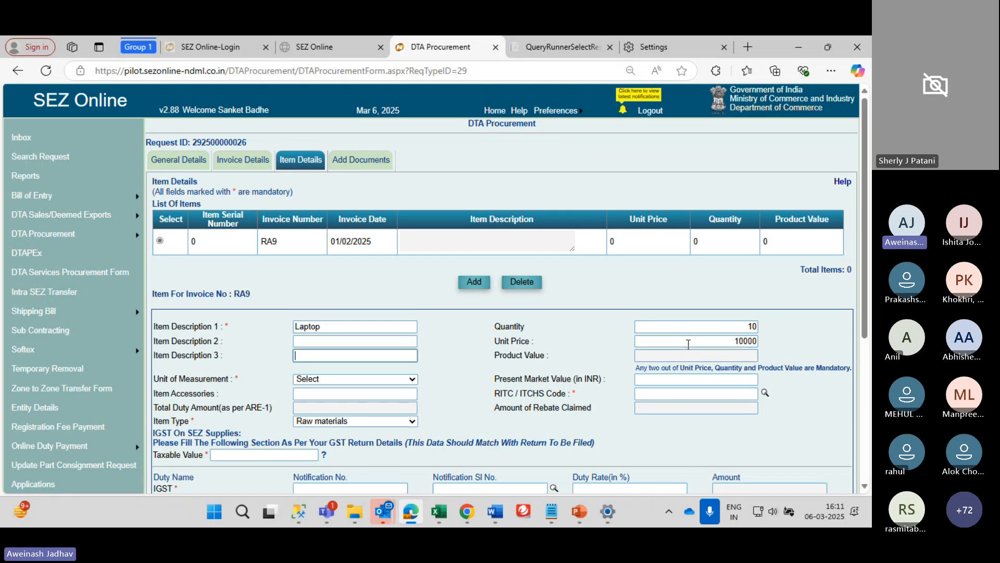
pyautogui.click(752, 326)
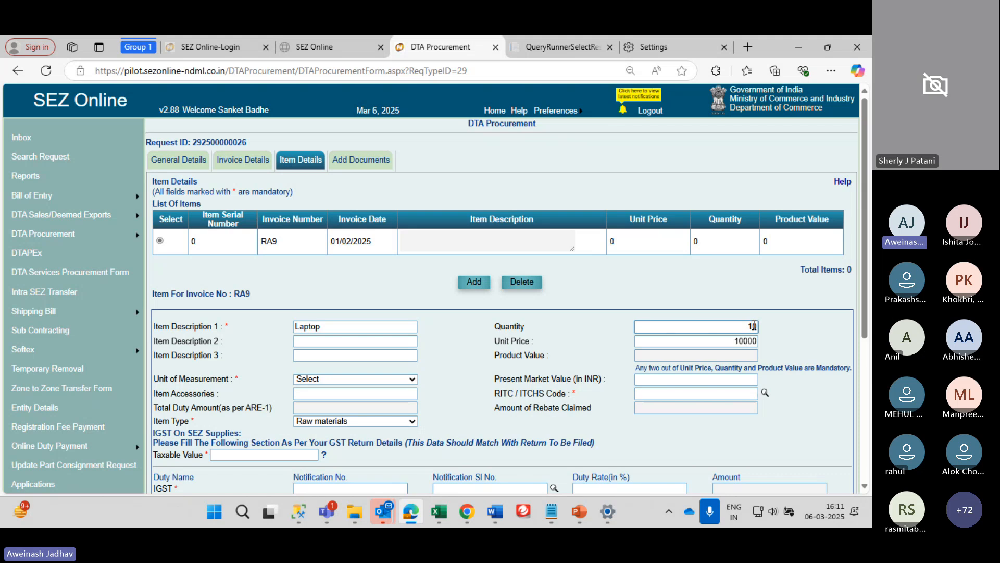
pyautogui.press('BackSpace')
pyautogui.press('Tab')
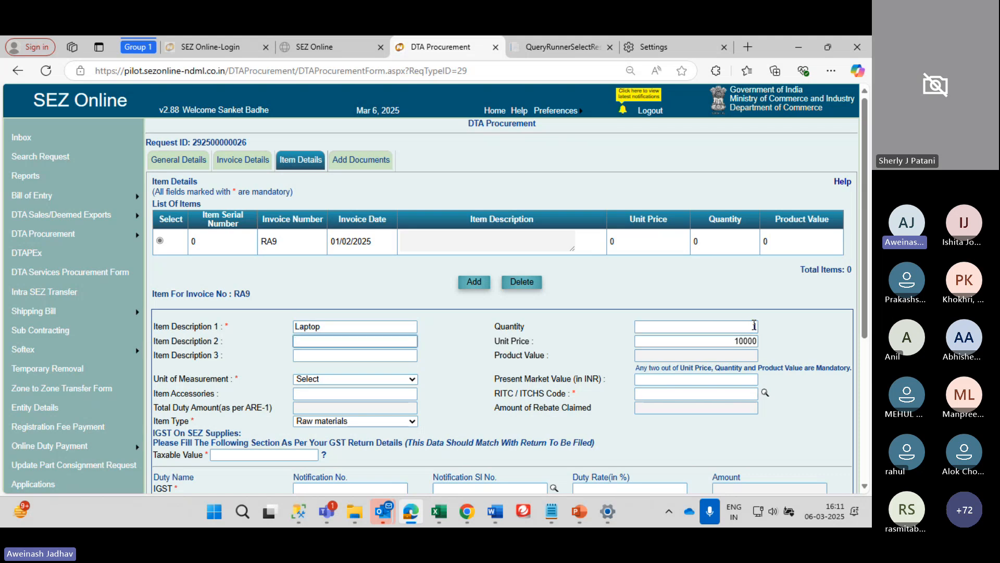
# Set the item's unit of measurement to BOX
pyautogui.scroll(-1, 495, 396)
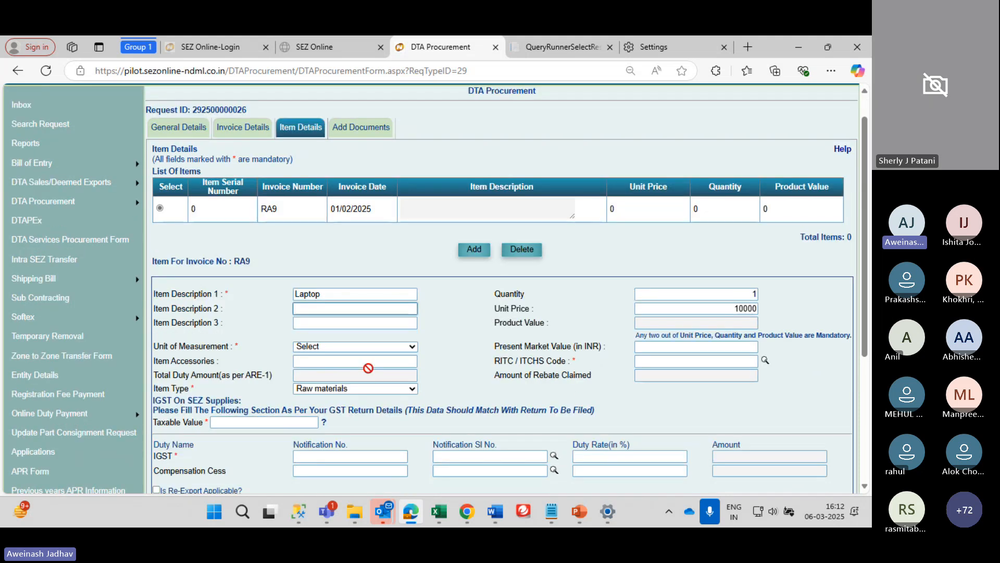
pyautogui.click(362, 347)
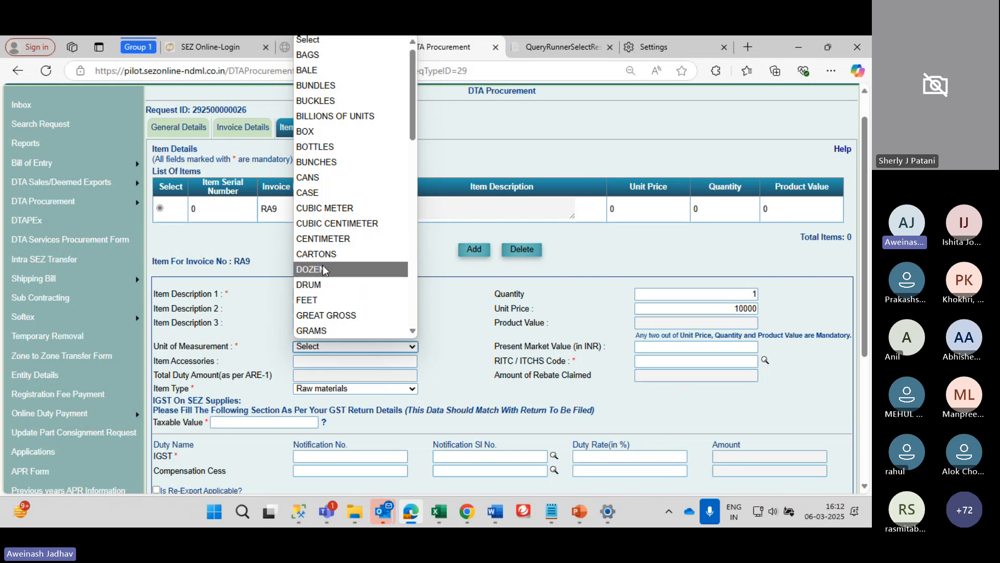
pyautogui.write('box')
pyautogui.click(331, 43)
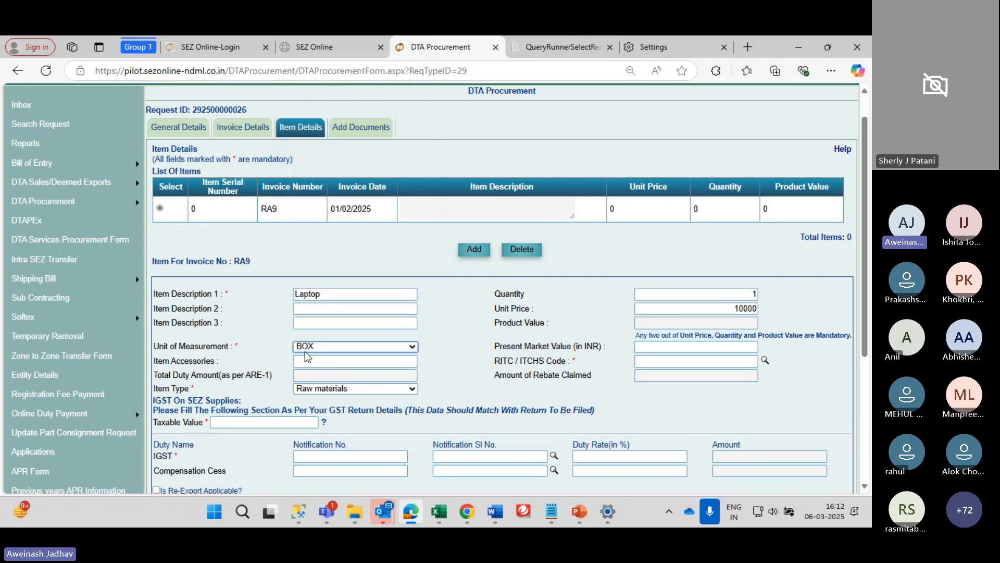
pyautogui.click(339, 346)
pyautogui.scroll(-2, 347, 190)
pyautogui.scroll(2, 347, 189)
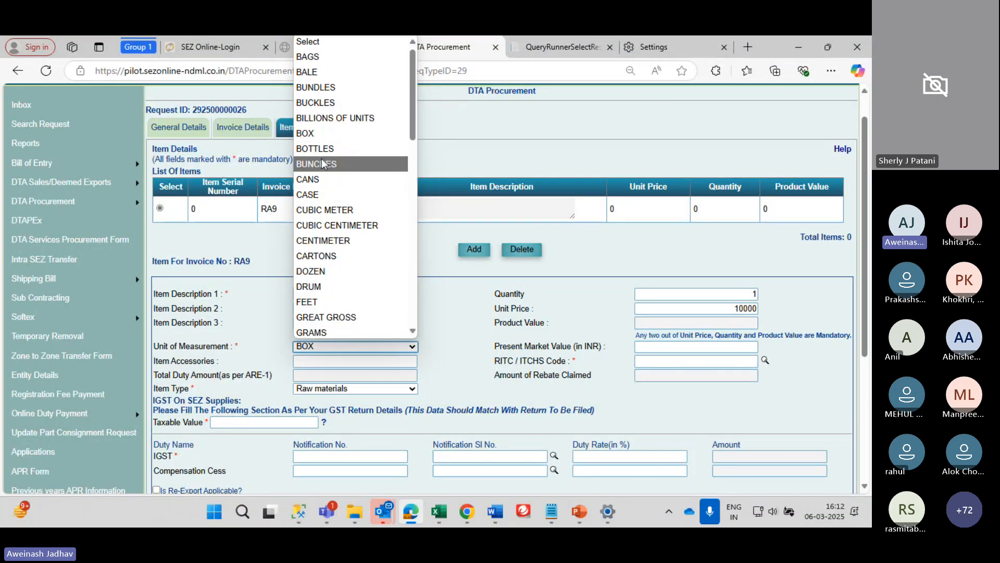
pyautogui.click(327, 136)
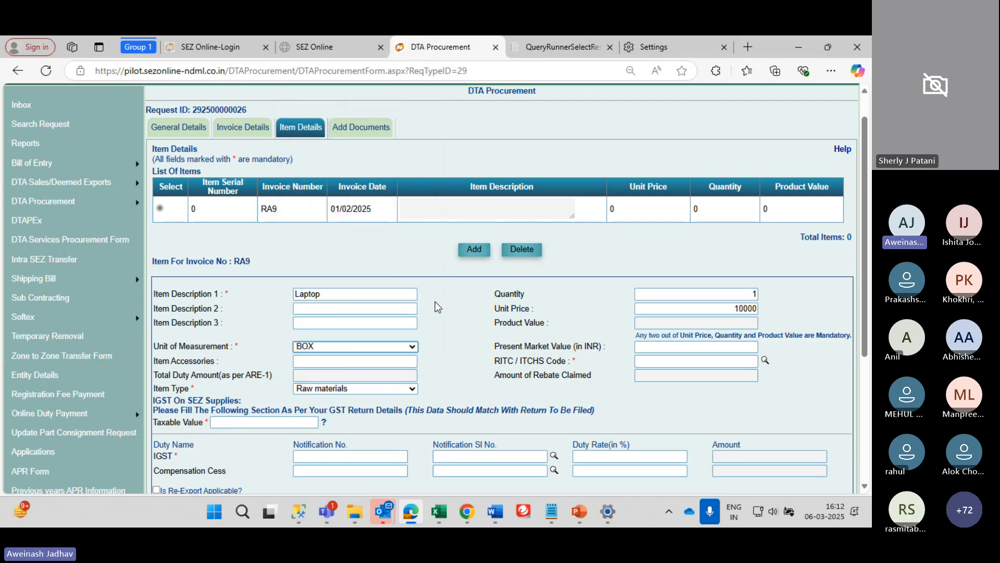
# Enter taxable value 10000 and bring up the RITC code search panel
pyautogui.scroll(-3, 435, 301)
pyautogui.scroll(-1, 389, 314)
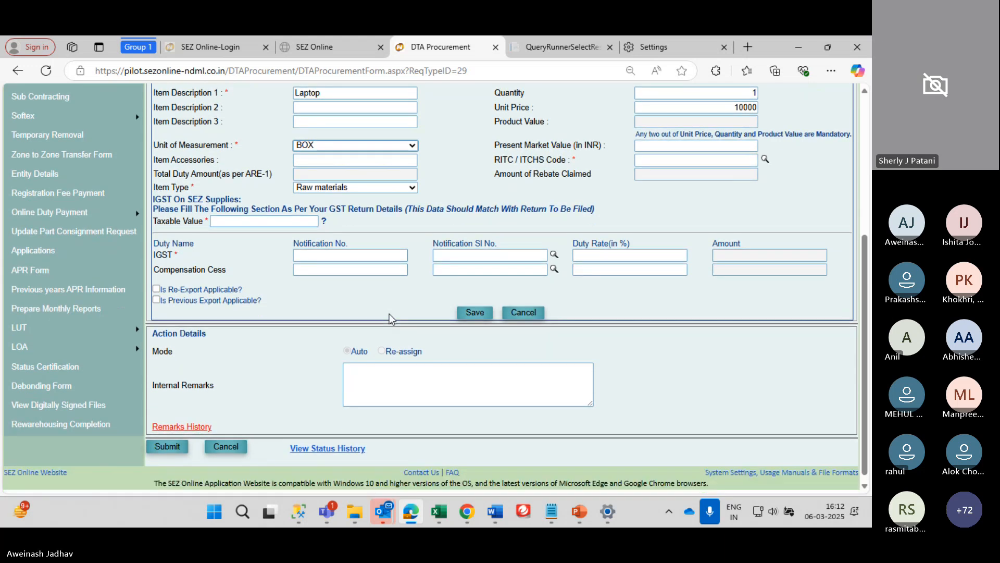
pyautogui.scroll(1, 389, 314)
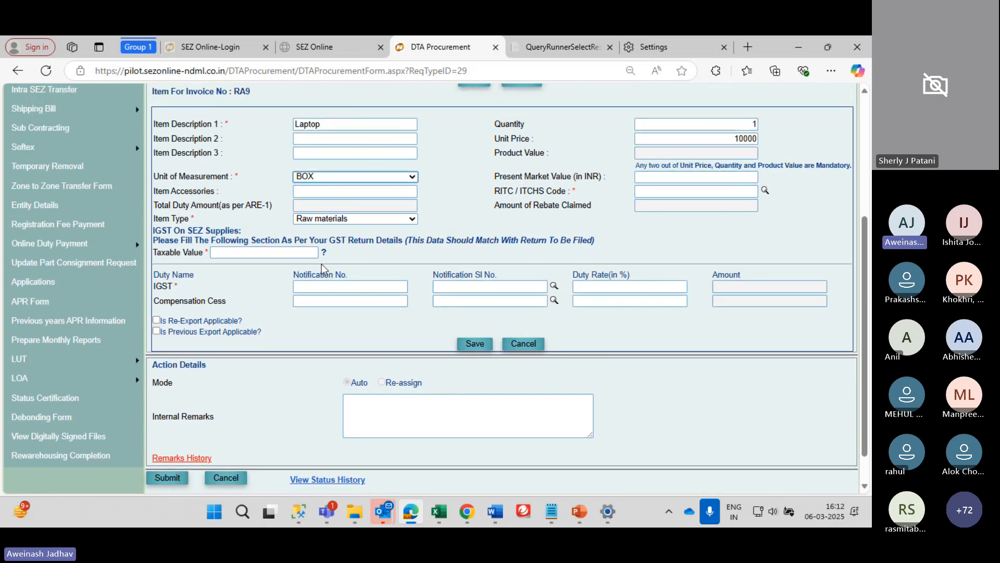
pyautogui.click(295, 253)
pyautogui.write('10000')
pyautogui.press('Tab')
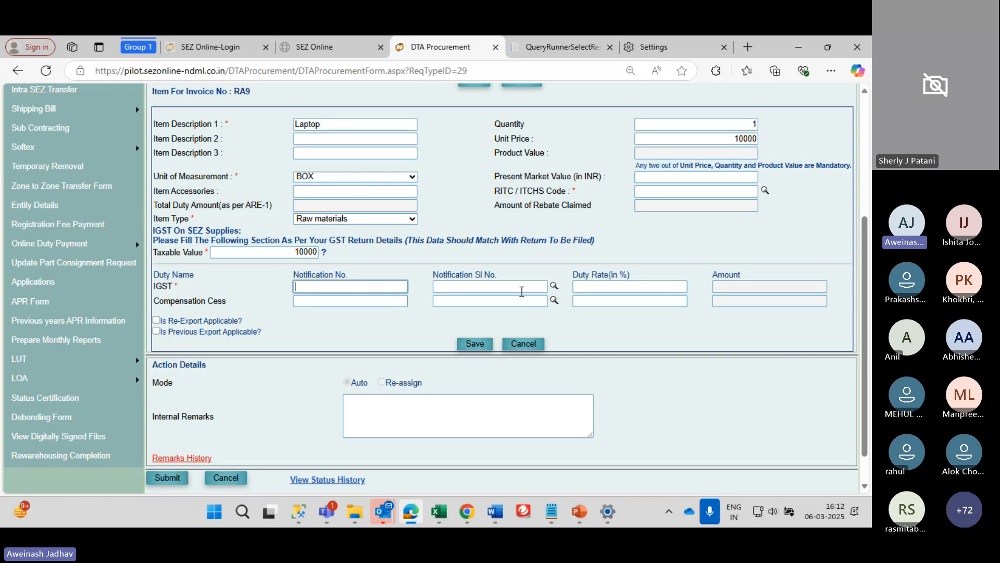
pyautogui.click(555, 288)
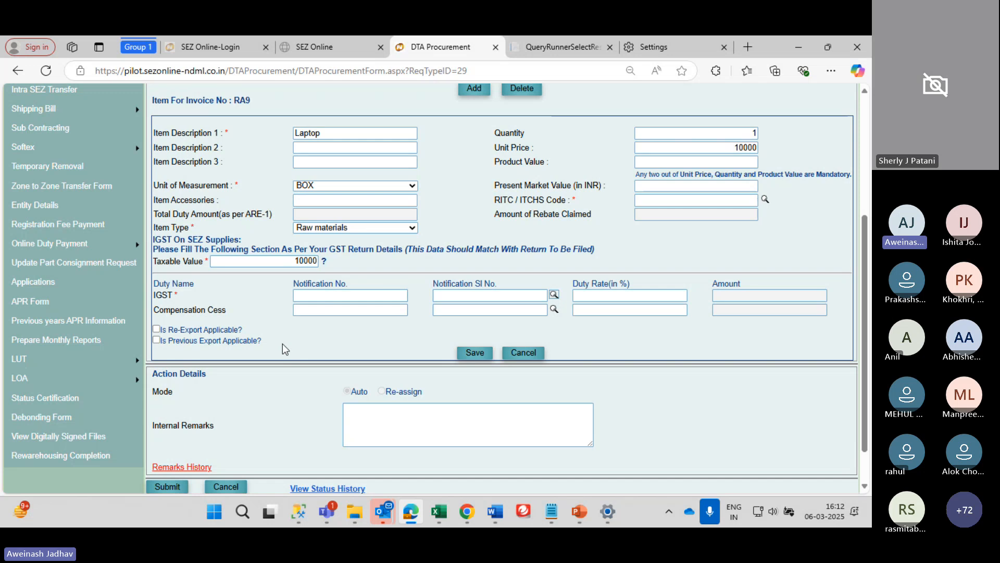
pyautogui.scroll(-1, 283, 343)
pyautogui.scroll(2, 309, 341)
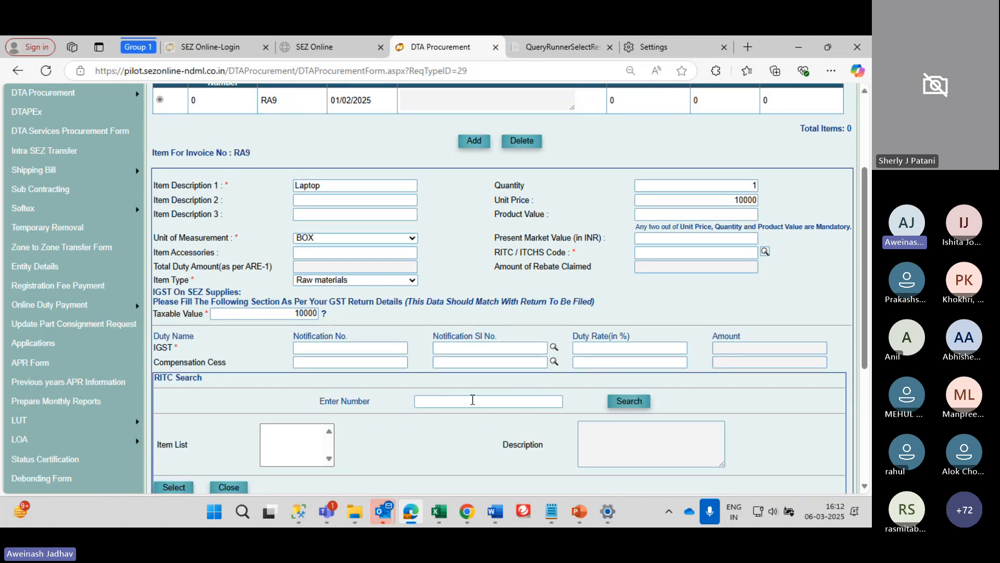
# Try an RITC search with 98, dismissing the number-length and right-click alerts
pyautogui.click(472, 400)
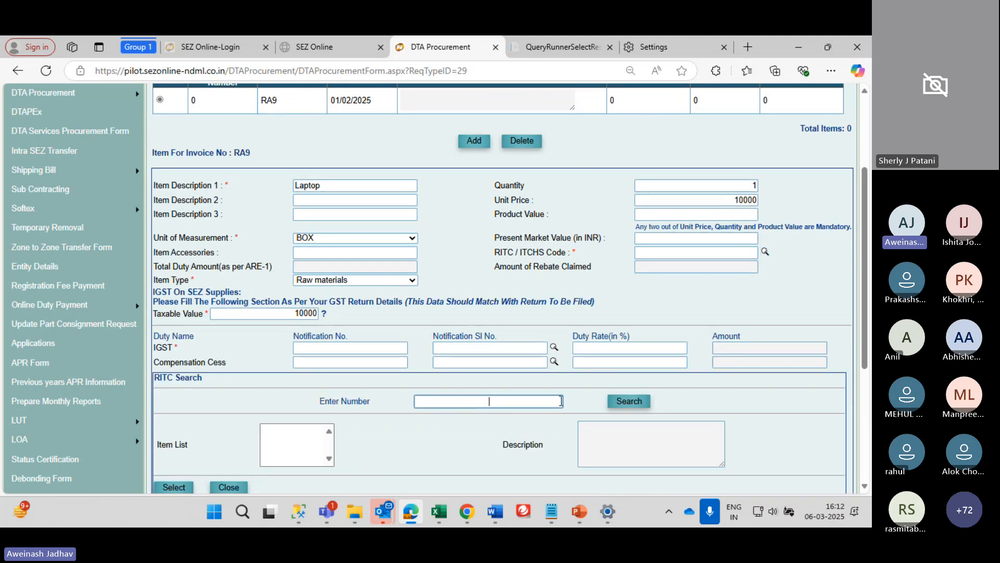
pyautogui.write('98')
pyautogui.click(629, 402)
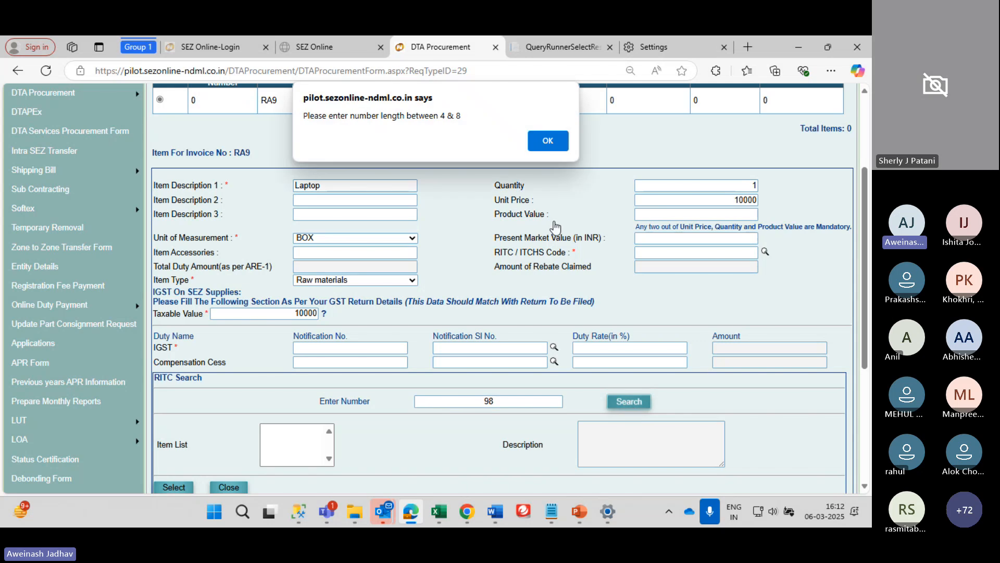
pyautogui.click(548, 140)
pyautogui.scroll(-3, 586, 329)
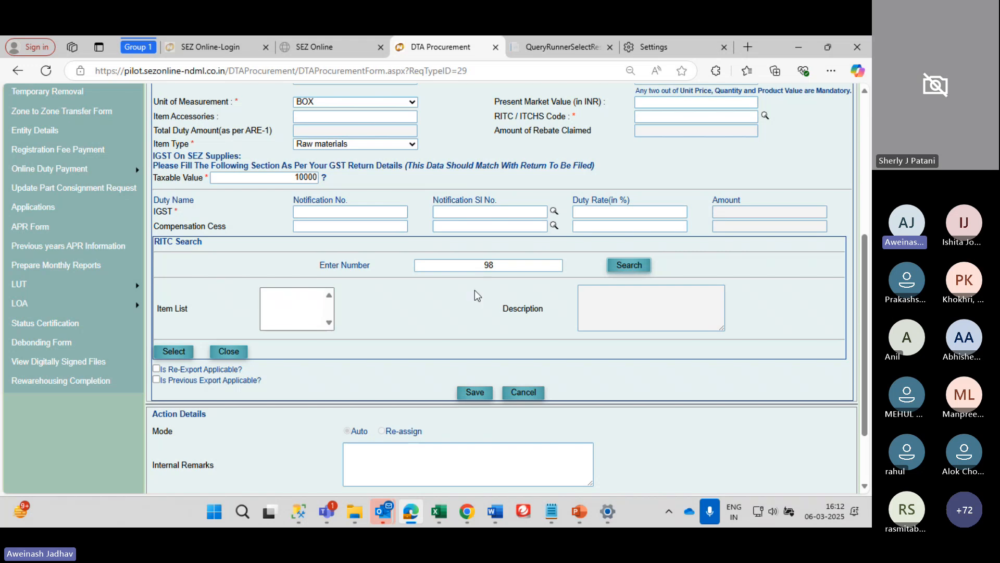
pyautogui.scroll(1, 329, 277)
pyautogui.scroll(-2, 475, 285)
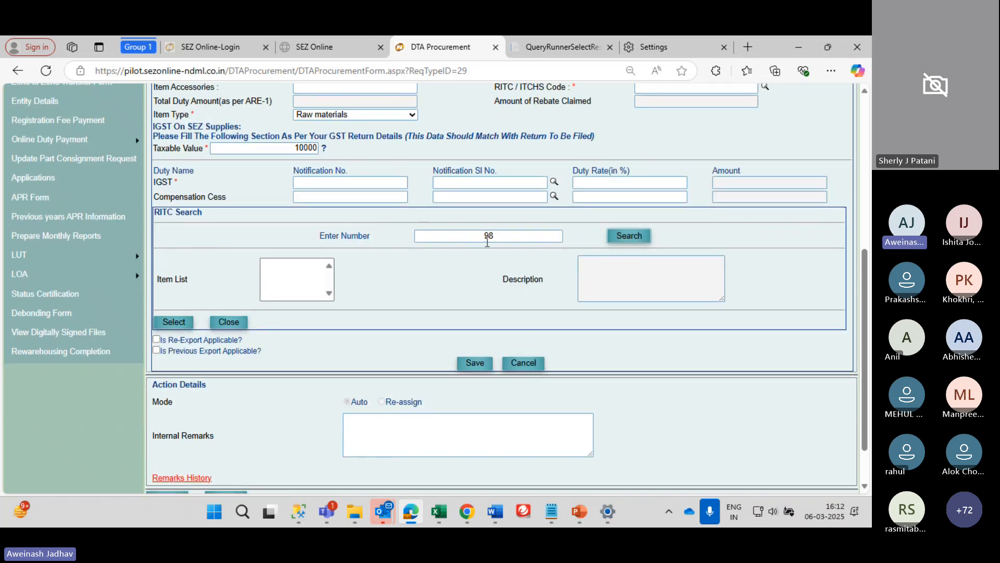
pyautogui.scroll(2, 557, 229)
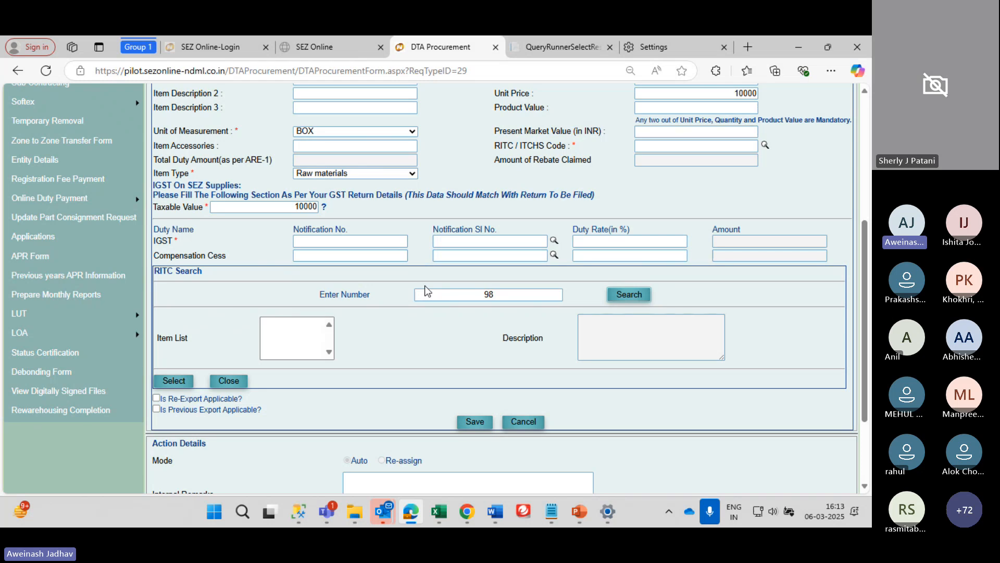
pyautogui.click(504, 295)
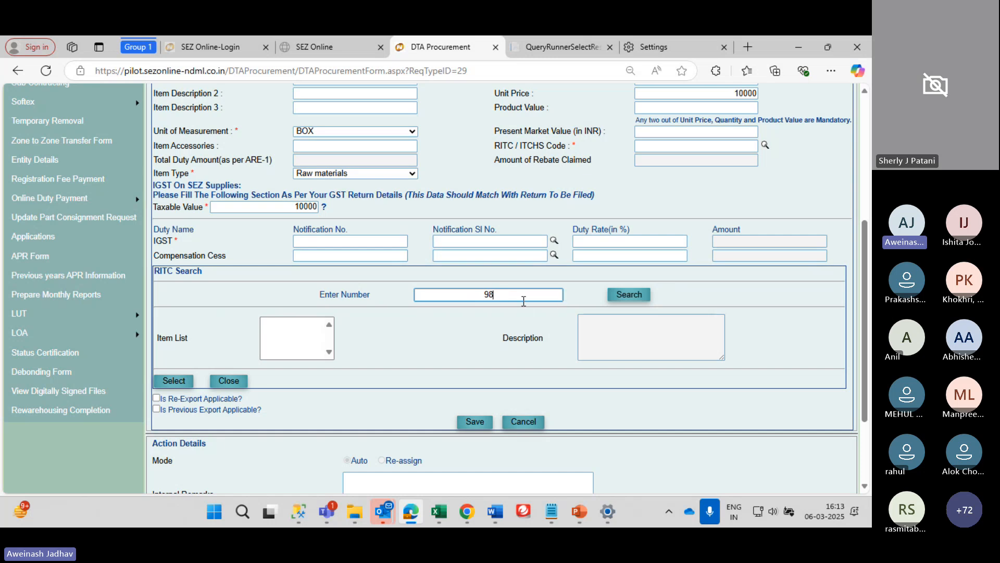
pyautogui.rightClick(748, 147)
pyautogui.click(554, 146)
pyautogui.click(629, 294)
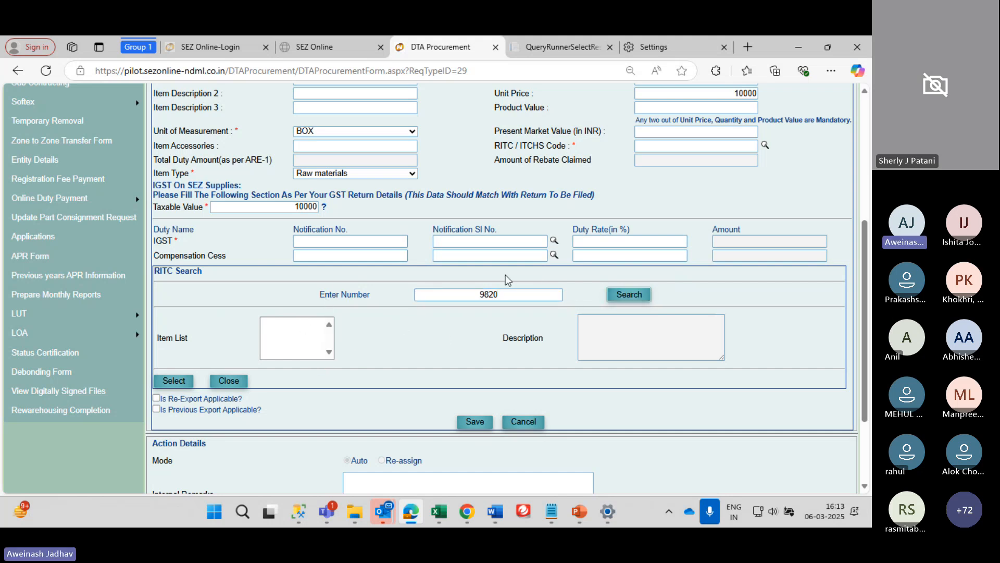
# Reopen the RITC / ITCHS code lookup and try entering a code directly
pyautogui.scroll(2, 562, 271)
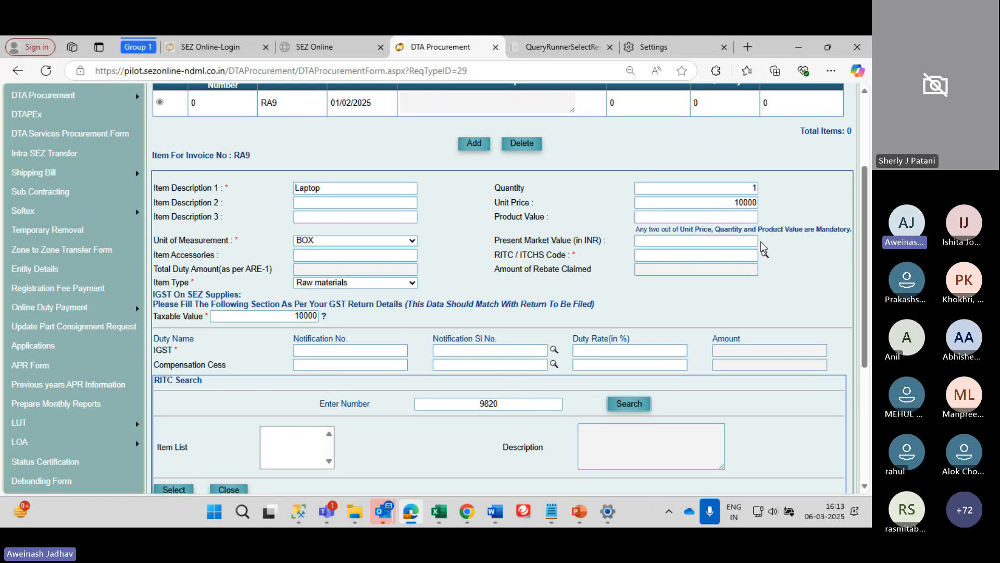
pyautogui.click(772, 255)
pyautogui.click(764, 254)
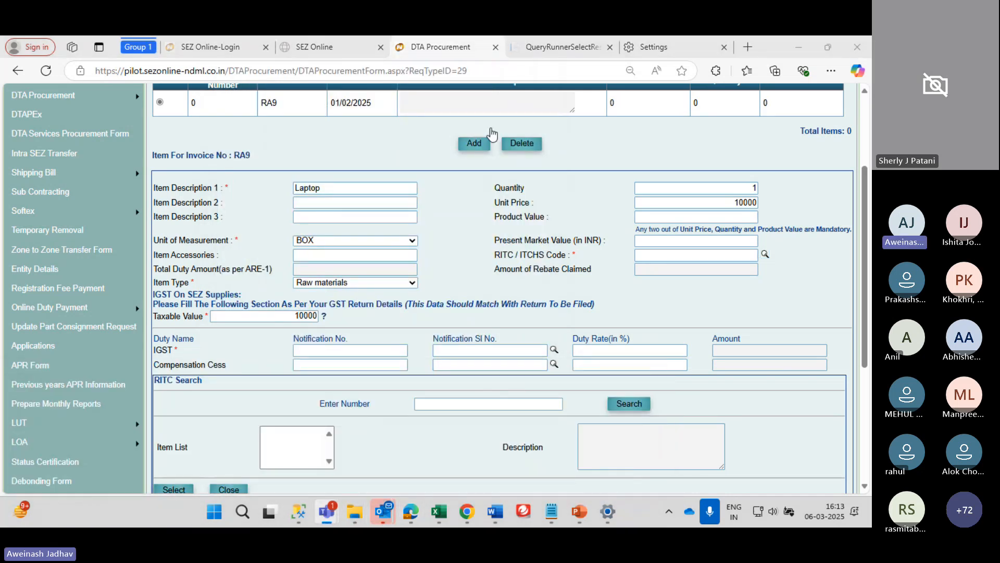
pyautogui.moveTo(411, 513)
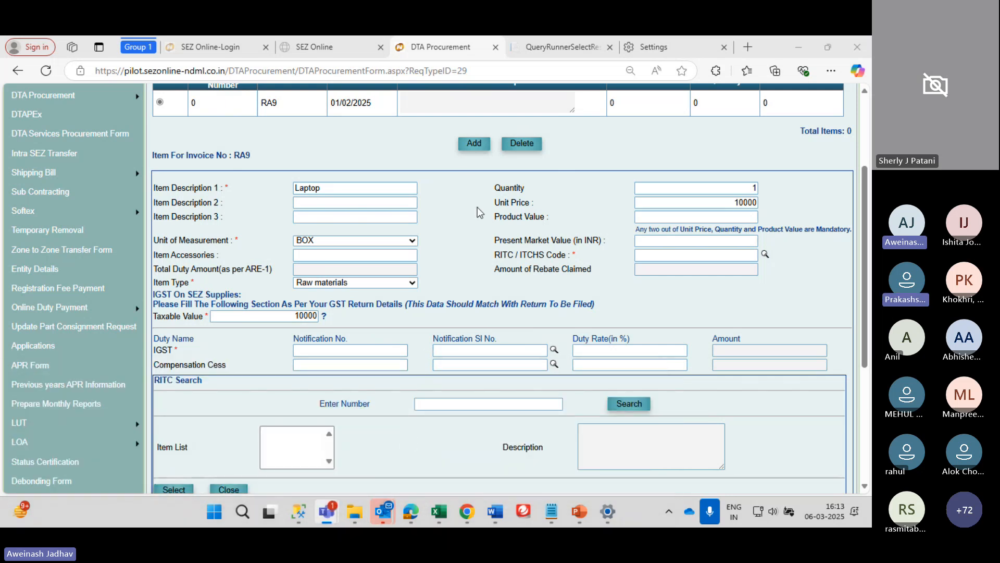
pyautogui.click(765, 254)
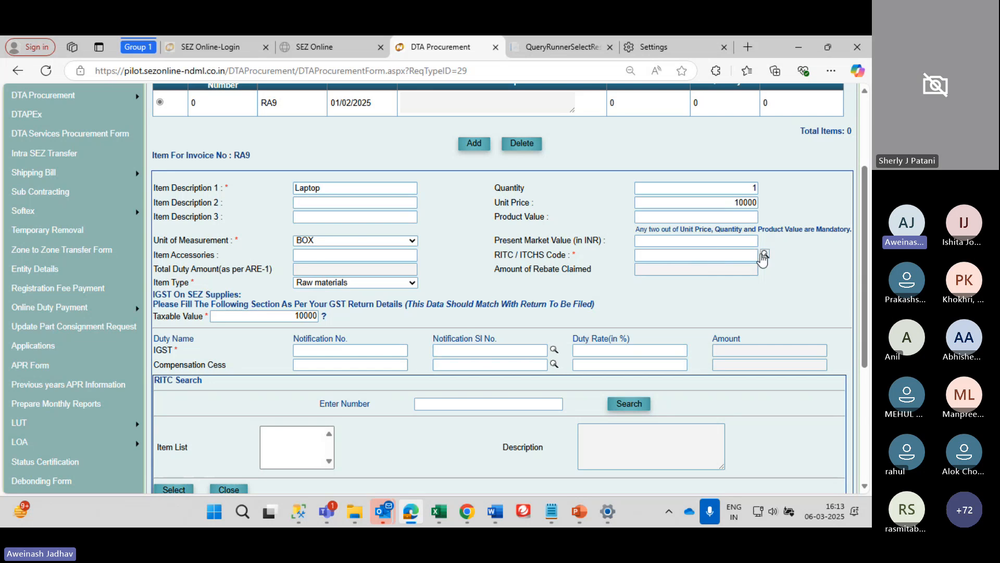
pyautogui.scroll(-1, 685, 268)
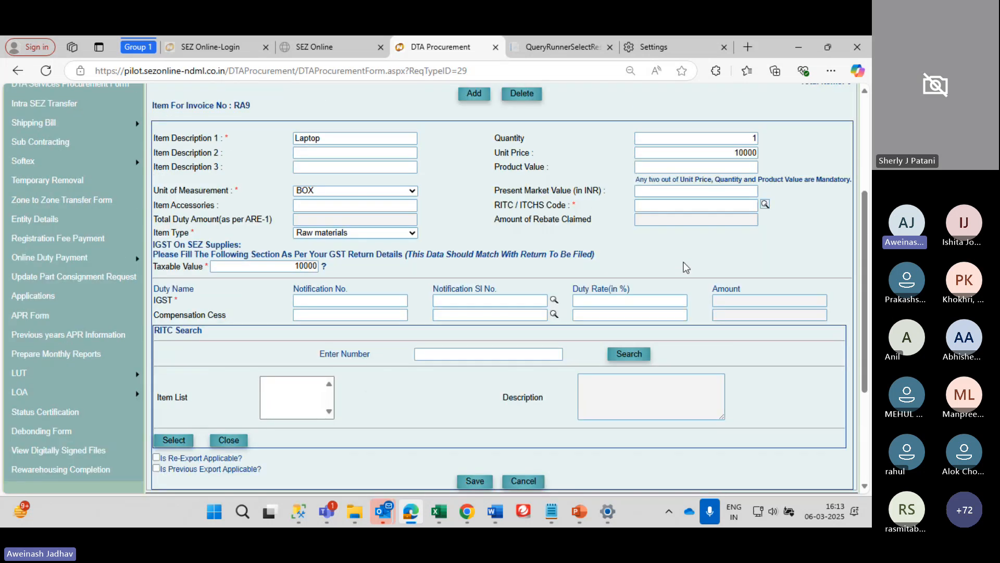
pyautogui.click(680, 205)
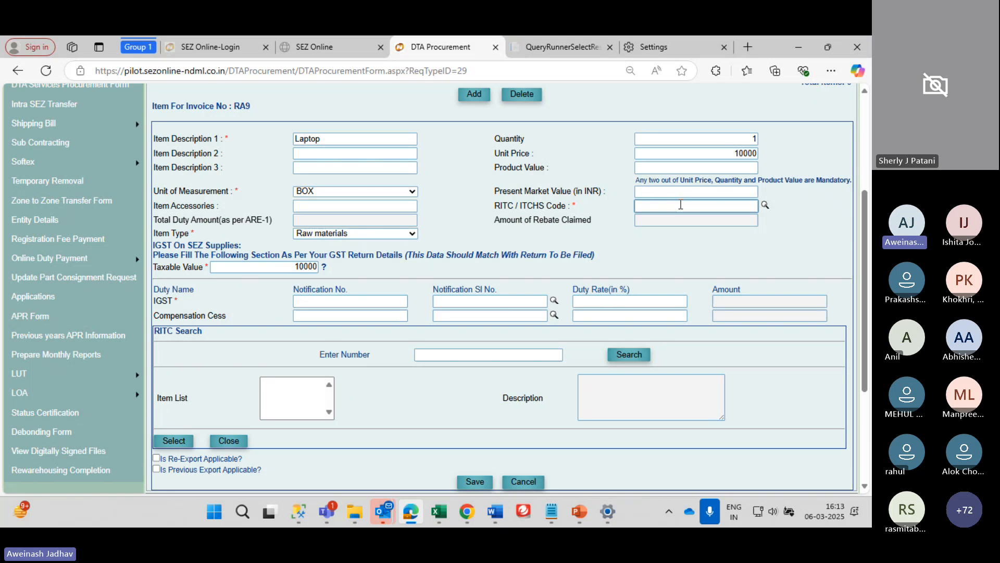
pyautogui.click(765, 205)
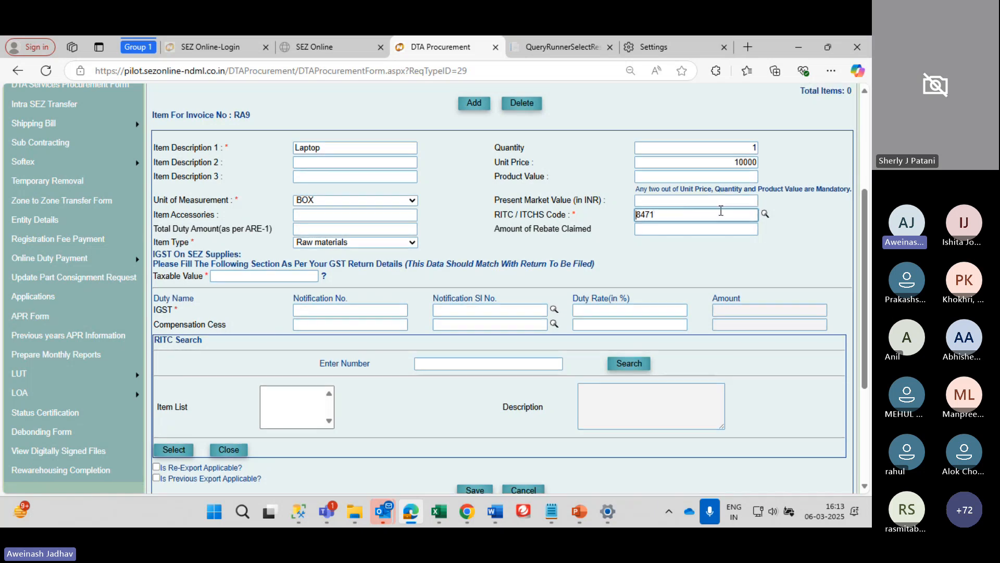
pyautogui.scroll(-1, 709, 229)
pyautogui.scroll(1, 709, 232)
pyautogui.scroll(-3, 709, 231)
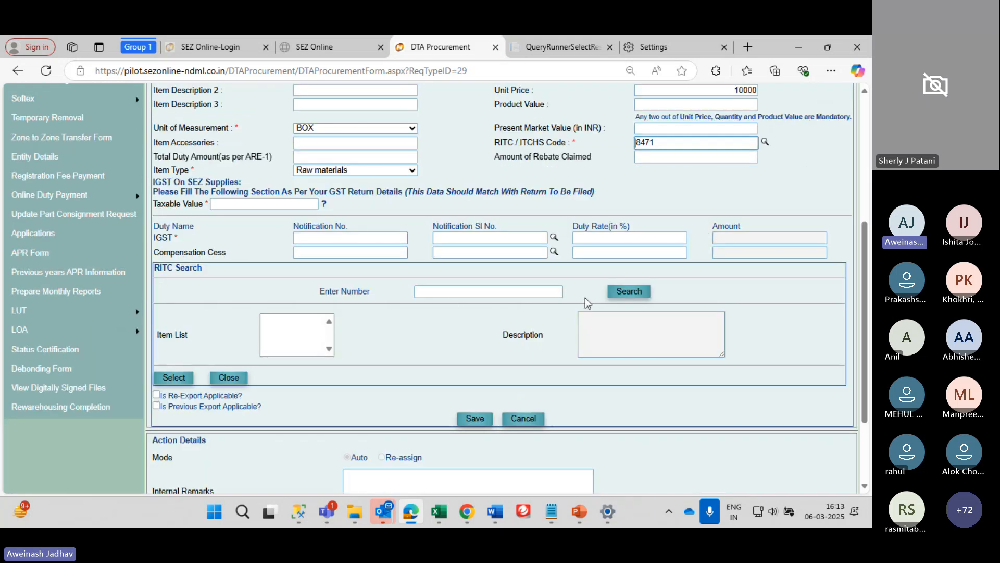
# Search RITC codes for 8471 and select 84713010 (Personal computer) for the Laptop
pyautogui.click(456, 297)
pyautogui.write('8471')
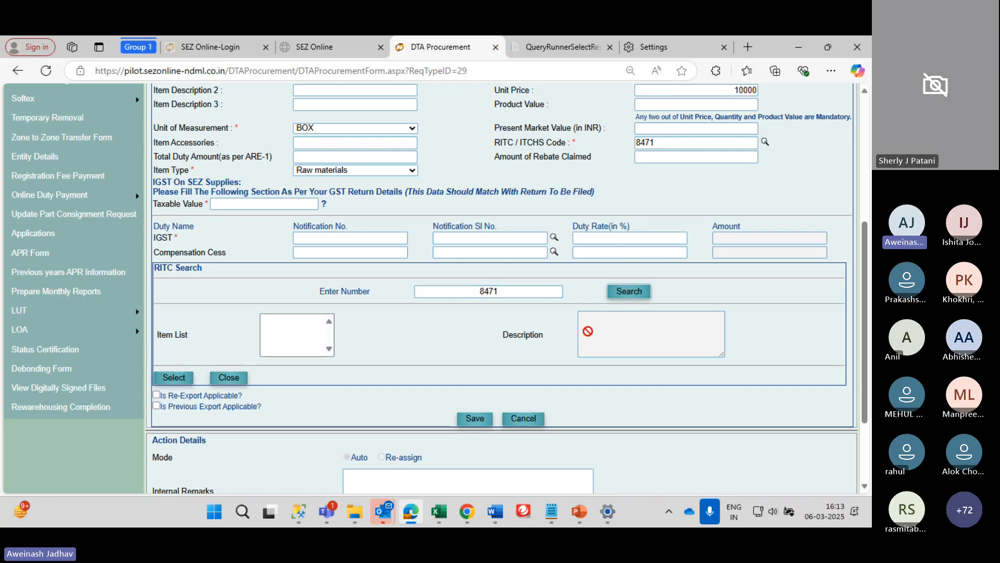
pyautogui.click(625, 291)
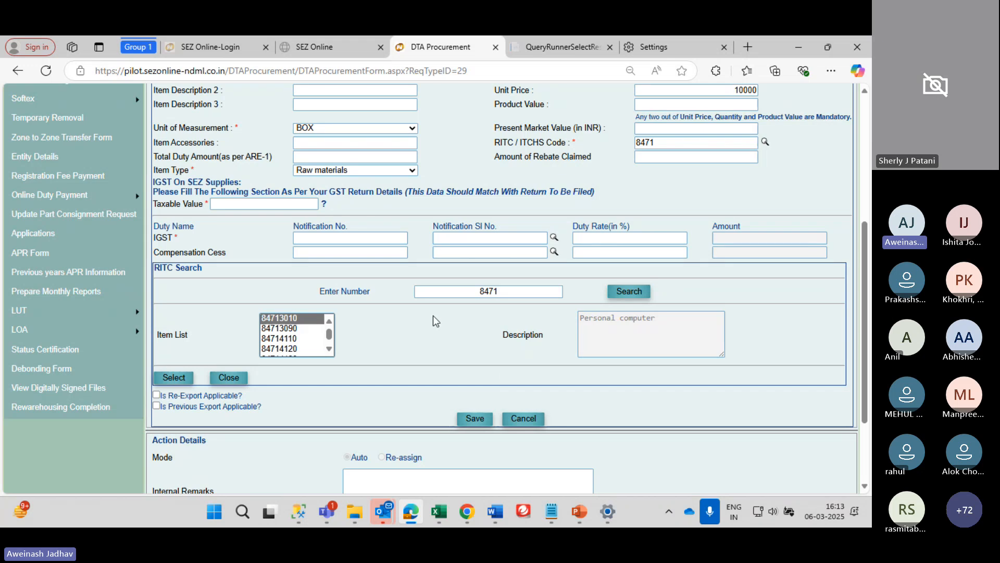
pyautogui.click(173, 380)
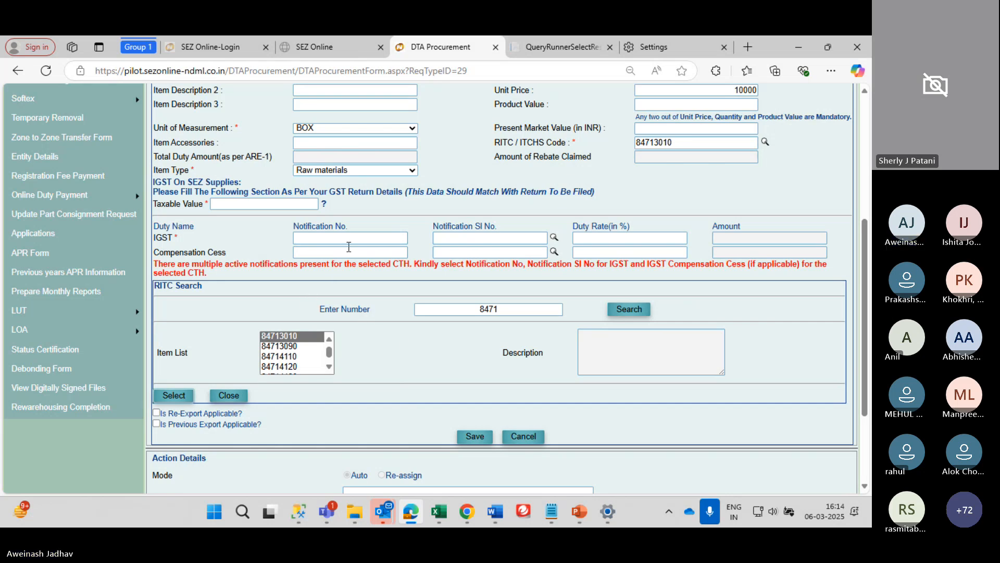
pyautogui.scroll(-1, 311, 319)
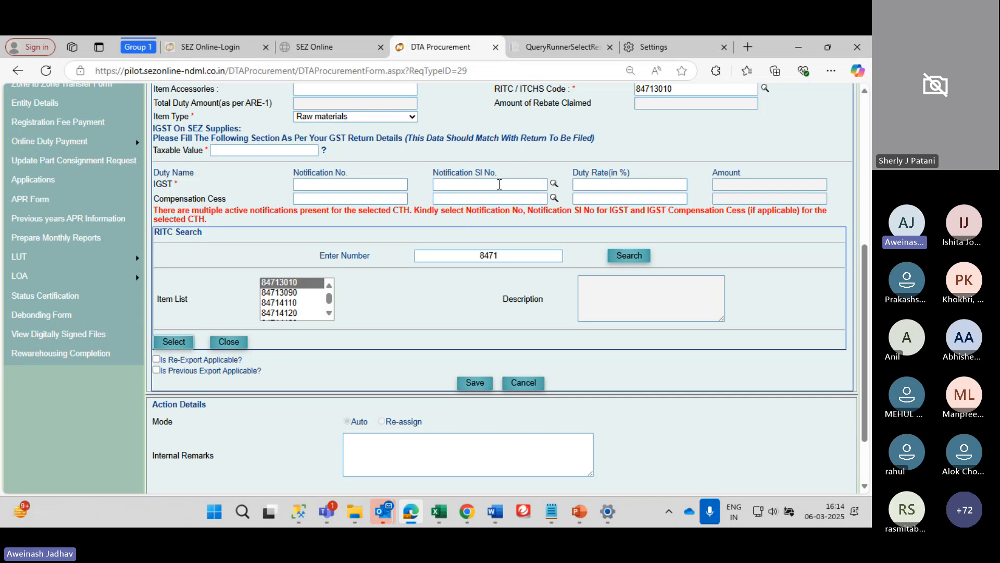
pyautogui.scroll(-1, 499, 184)
pyautogui.scroll(3, 218, 344)
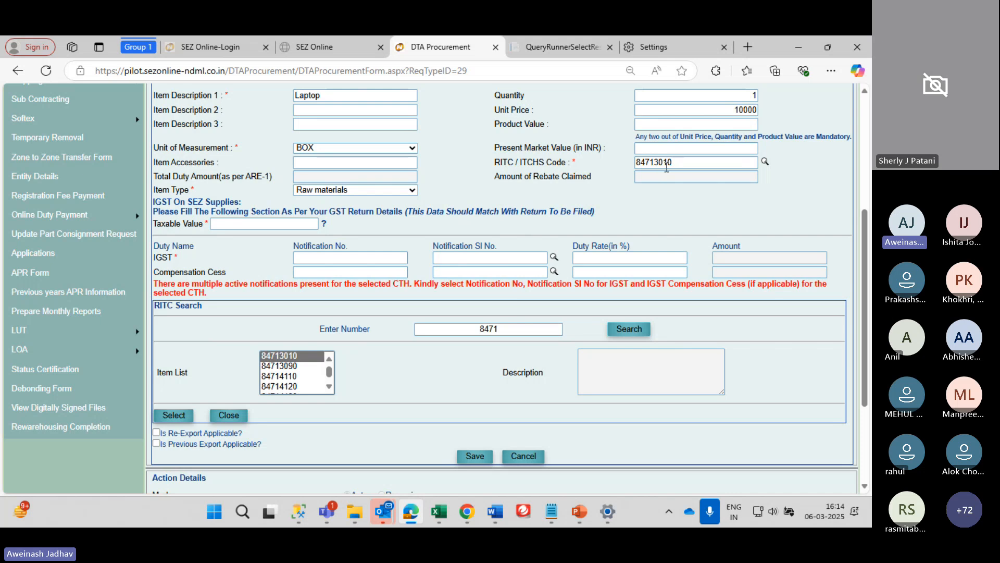
pyautogui.click(291, 367)
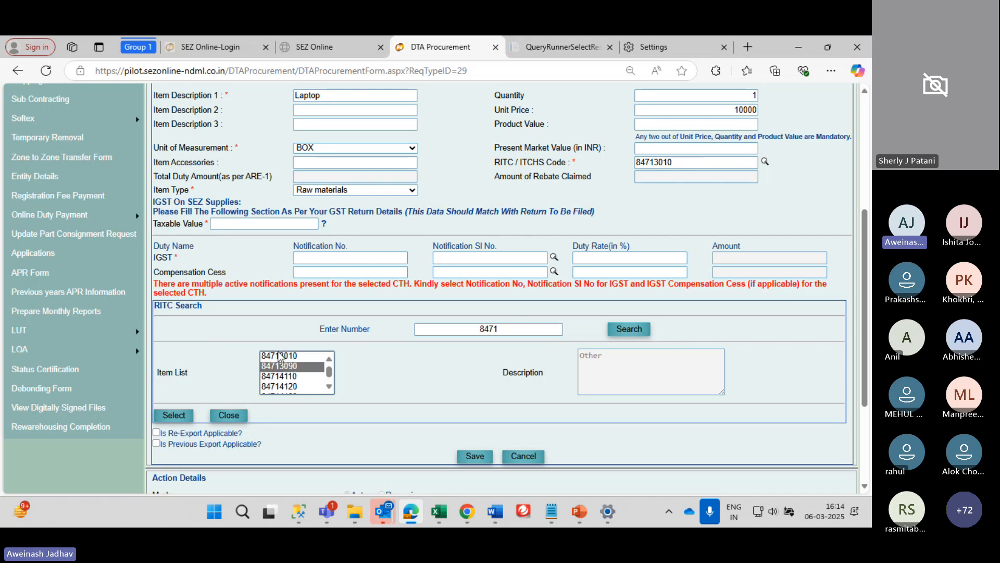
pyautogui.click(280, 355)
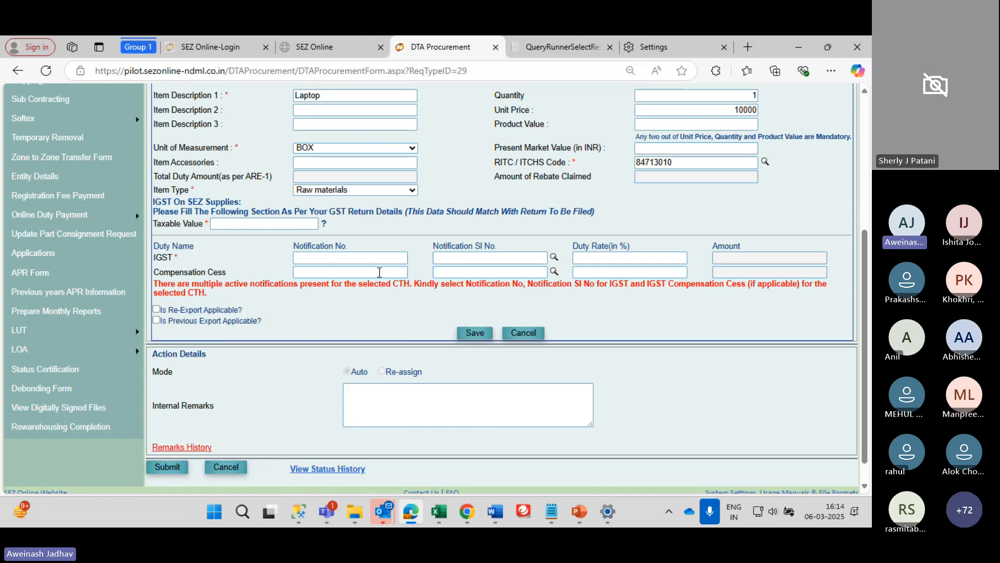
# Open the IGST notification lookup, try notification 001/2017, then close the panel
pyautogui.click(554, 257)
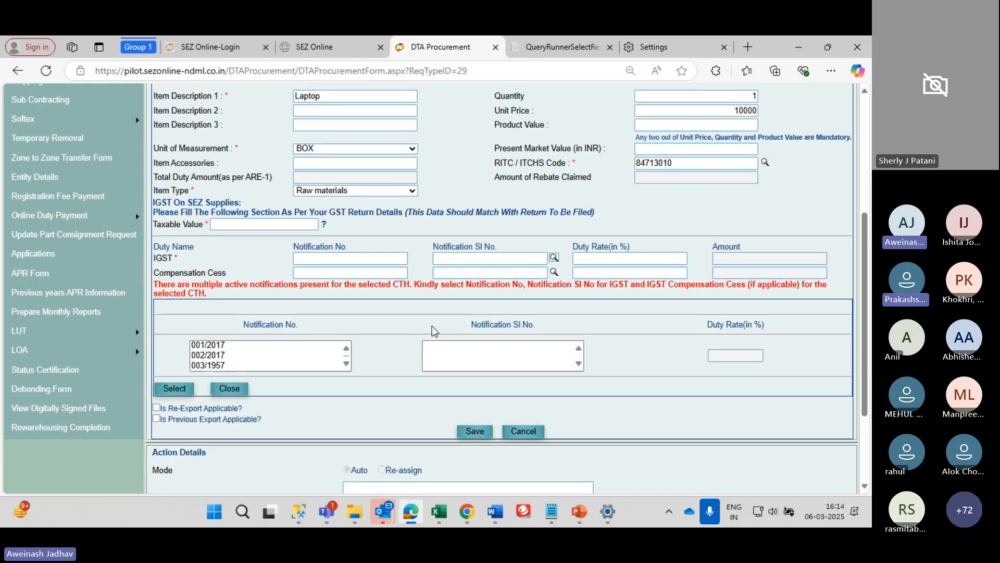
pyautogui.click(219, 345)
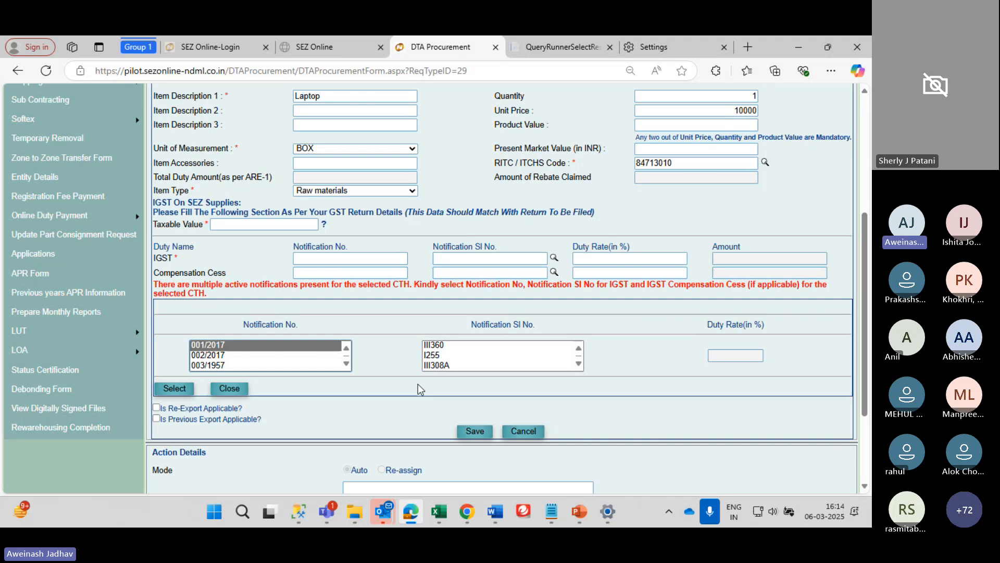
pyautogui.click(230, 387)
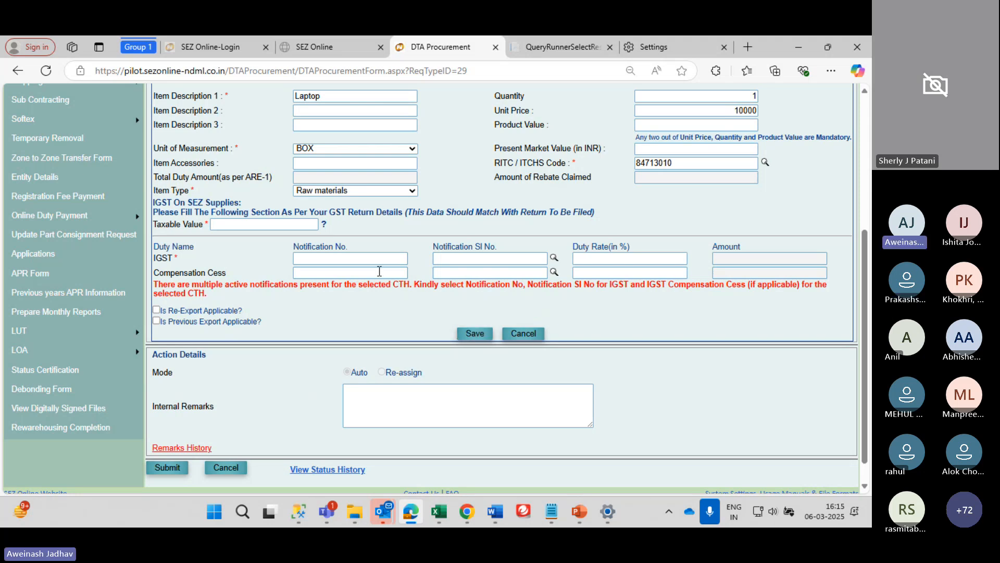
pyautogui.scroll(5, 380, 271)
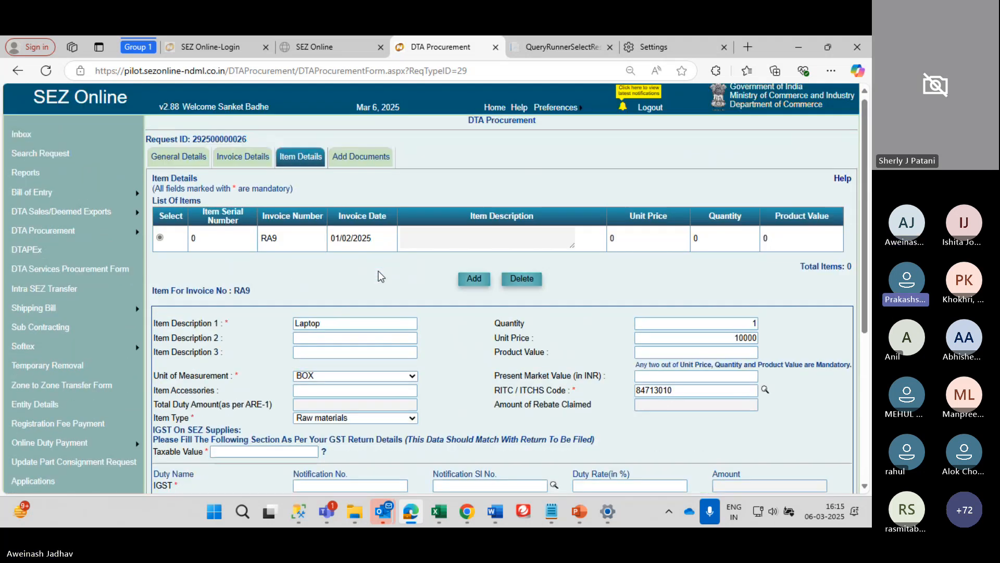
pyautogui.scroll(-5, 379, 271)
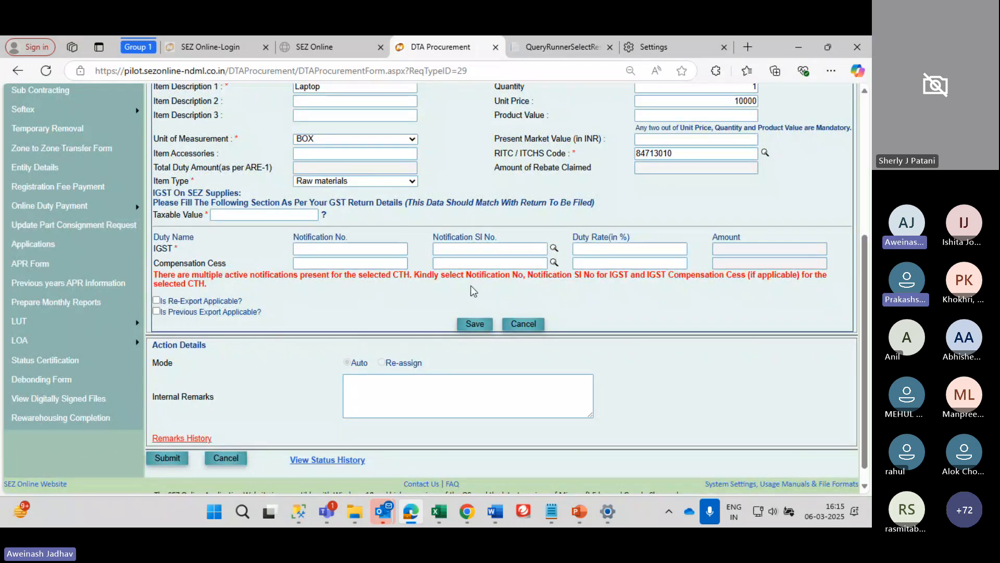
pyautogui.scroll(1, 415, 270)
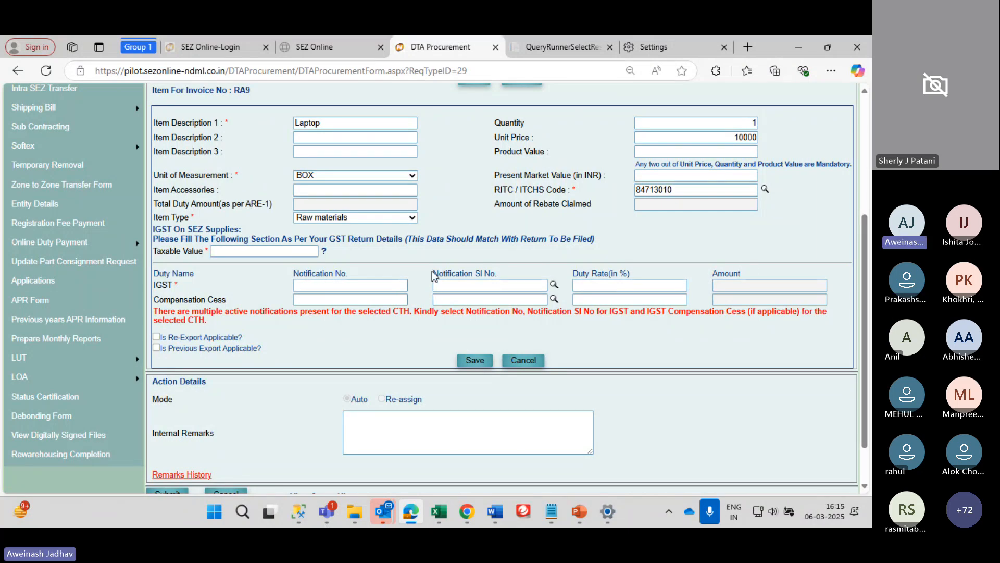
# Apply 'Zero Rated supply under bond' with serial number 0 to the IGST row
pyautogui.click(554, 285)
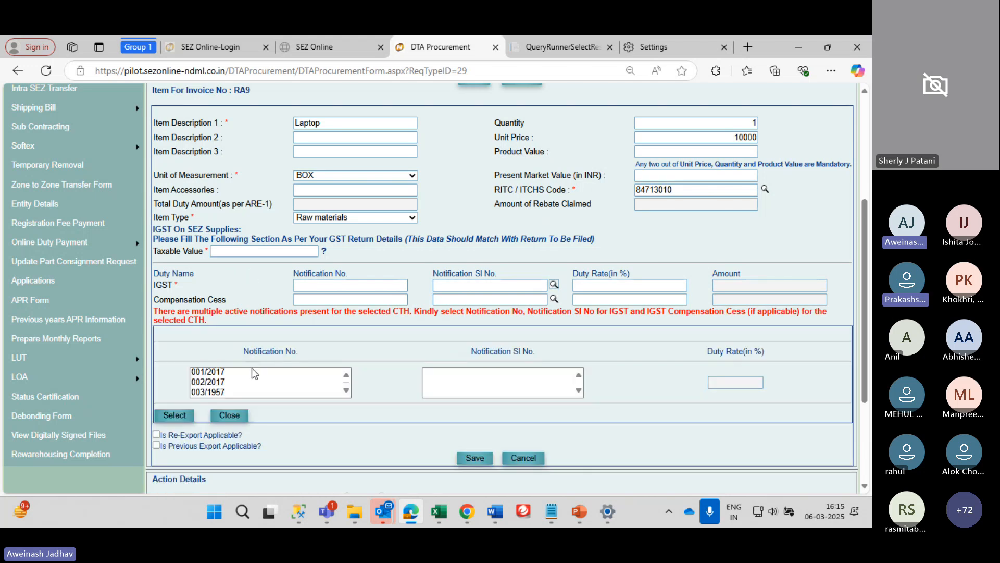
pyautogui.scroll(-3, 252, 368)
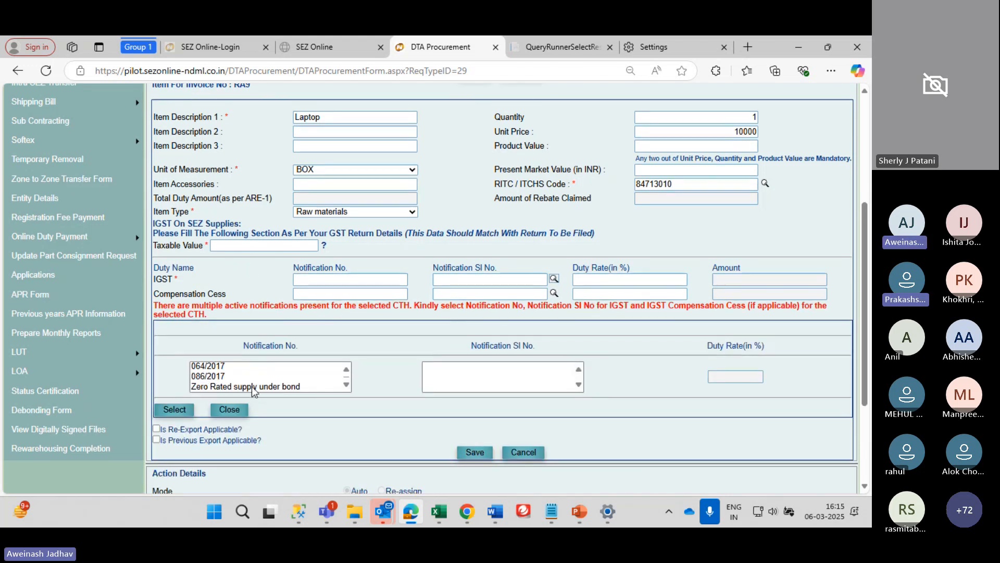
pyautogui.click(252, 386)
pyautogui.click(172, 409)
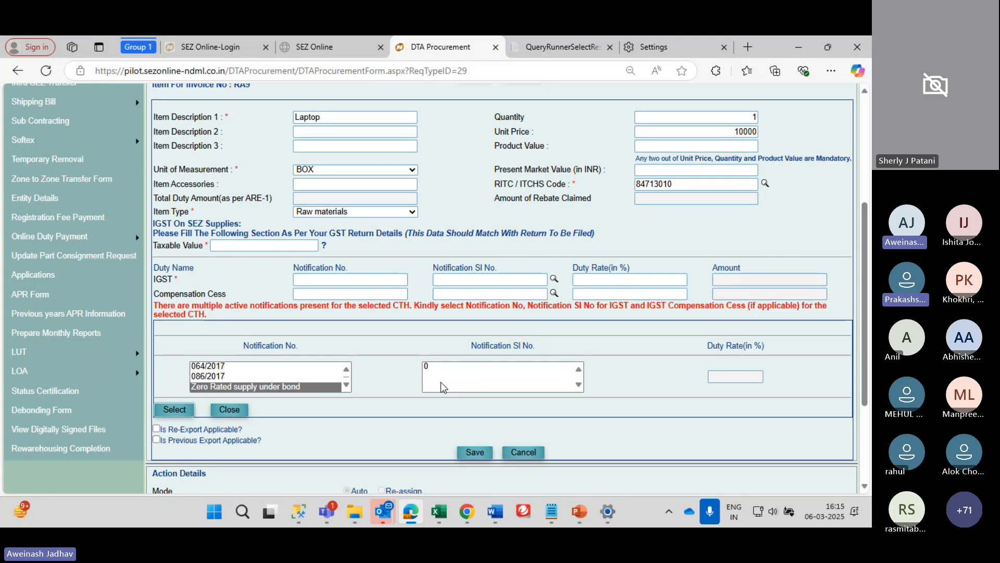
pyautogui.click(439, 366)
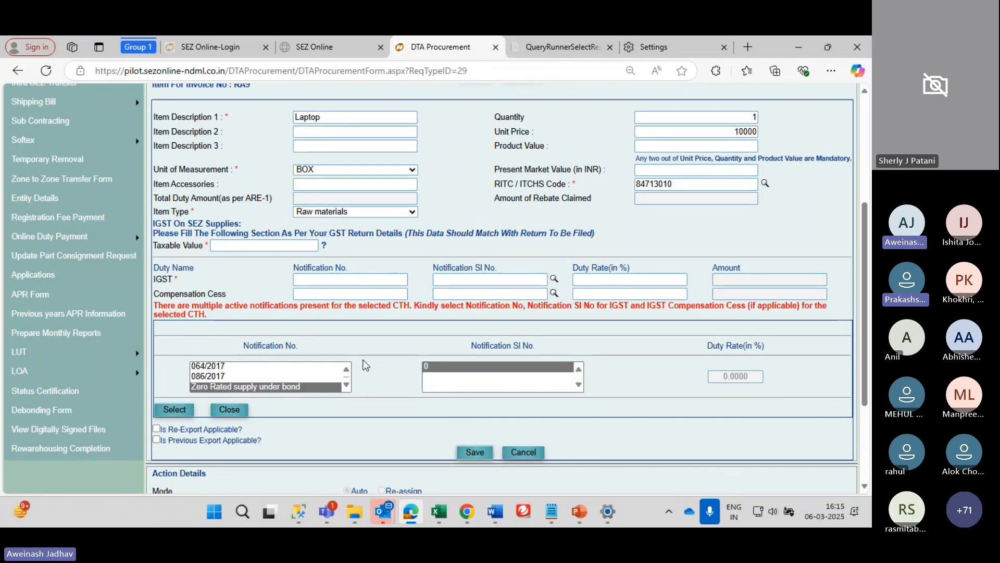
pyautogui.scroll(-1, 361, 359)
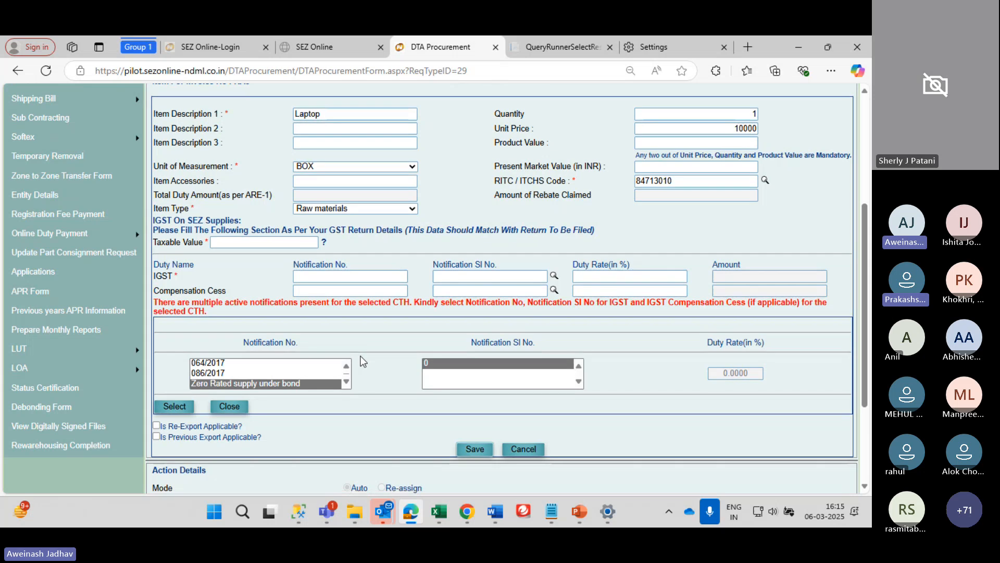
pyautogui.scroll(1, 363, 361)
pyautogui.scroll(-1, 363, 361)
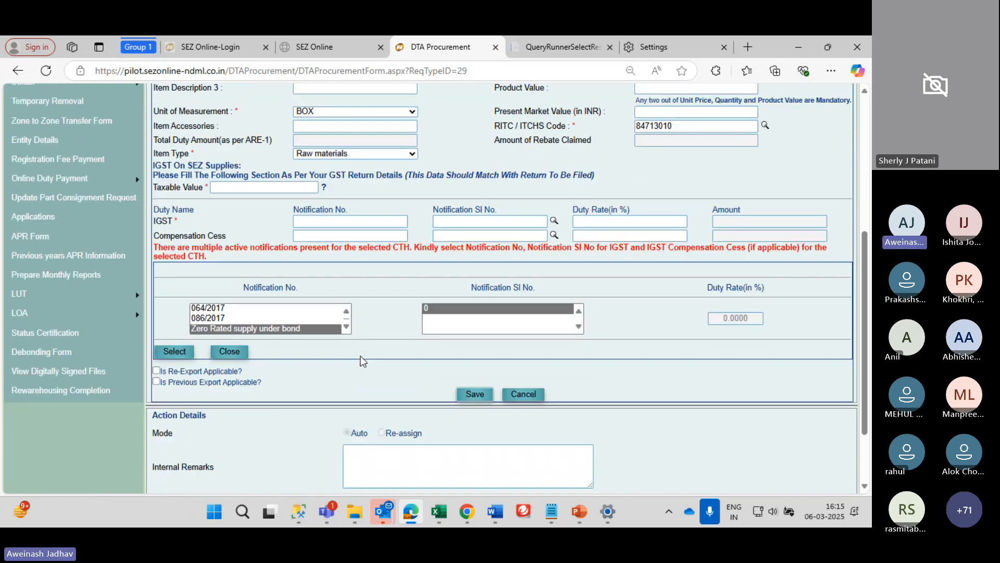
pyautogui.click(184, 356)
pyautogui.scroll(-4, 485, 347)
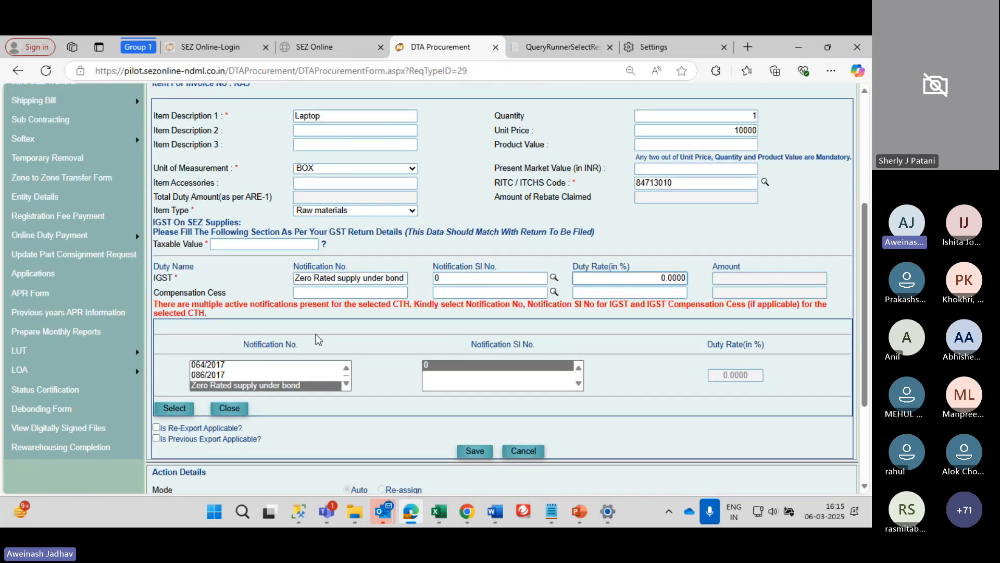
pyautogui.scroll(-1, 440, 308)
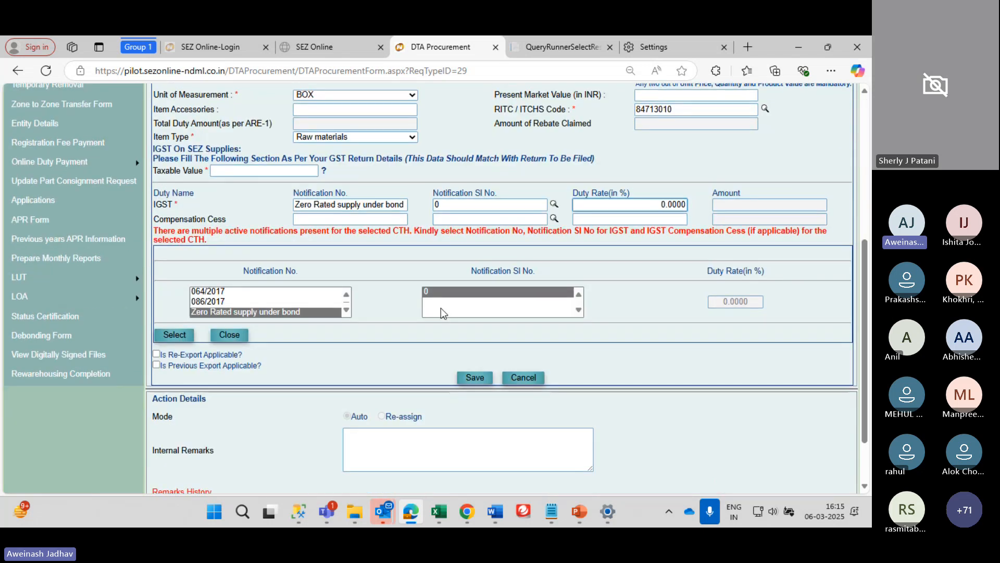
# Save the Laptop item (quantity 1, unit price 10000) so it lists under invoice RA9
pyautogui.click(473, 377)
pyautogui.scroll(-1, 270, 421)
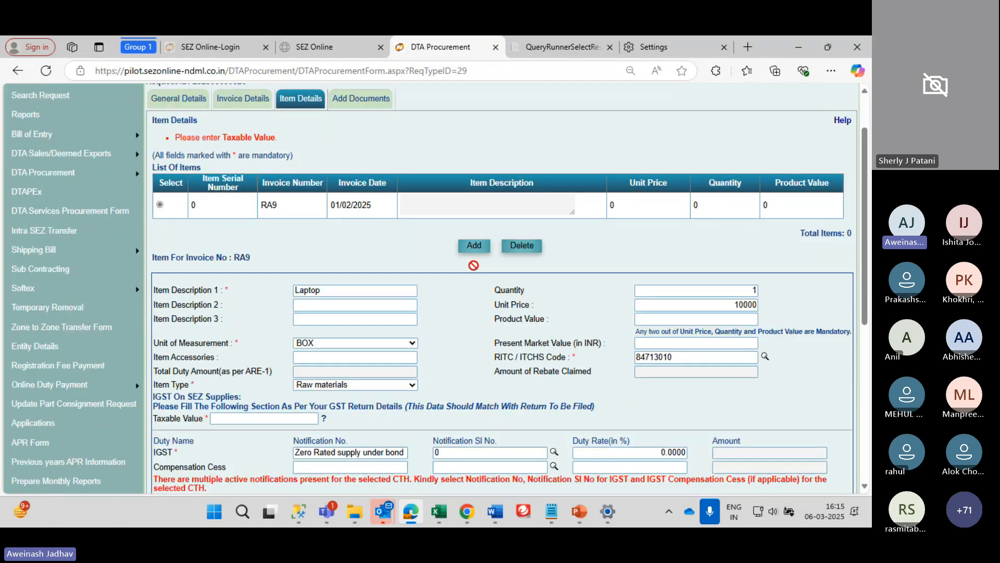
pyautogui.click(270, 421)
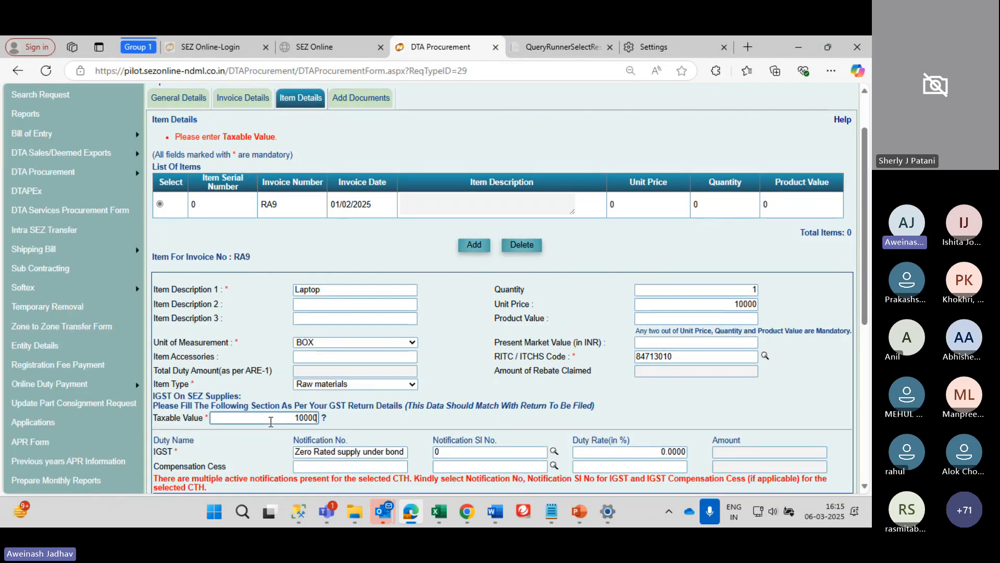
pyautogui.scroll(-6, 273, 423)
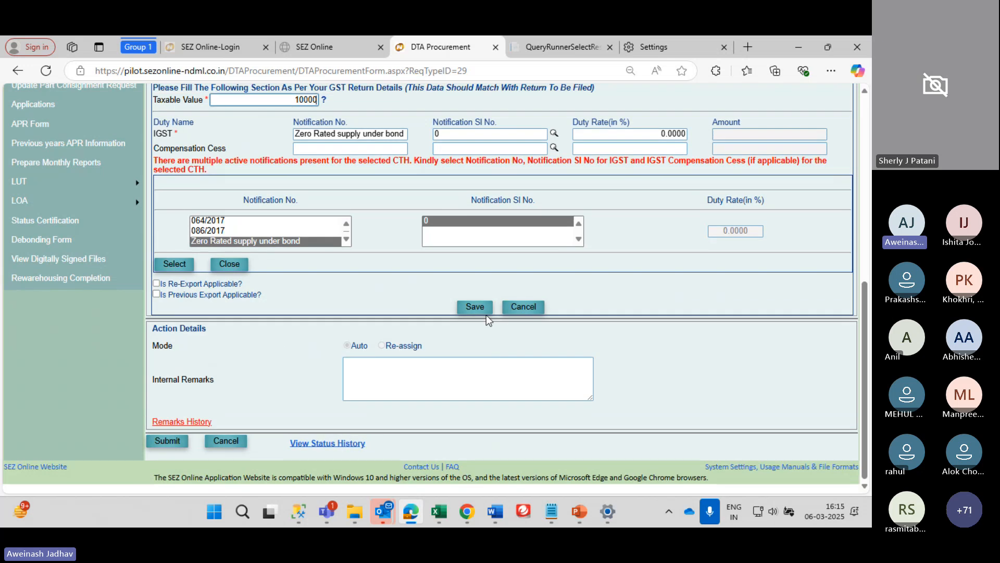
pyautogui.click(486, 312)
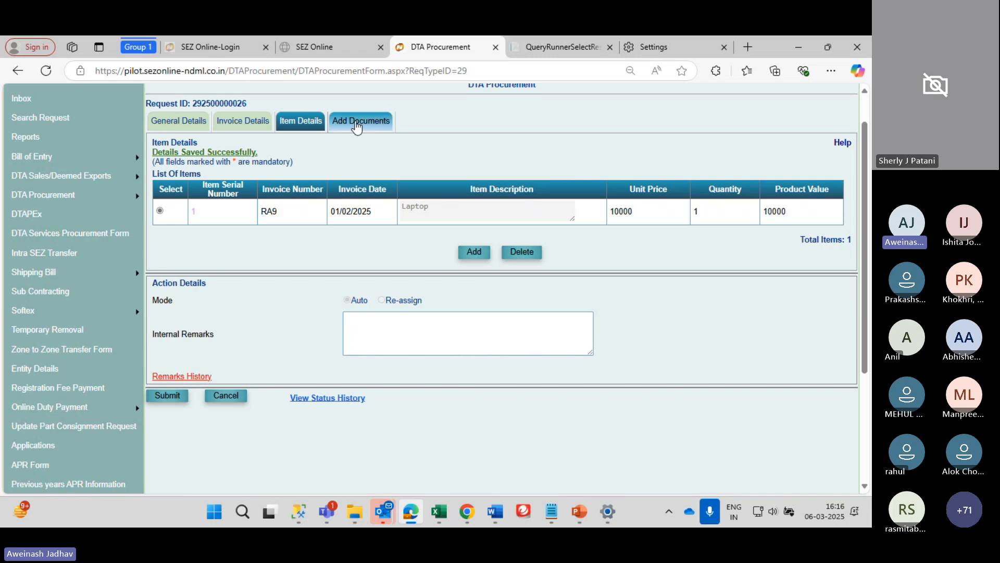
pyautogui.scroll(-3, 377, 249)
pyautogui.scroll(5, 378, 250)
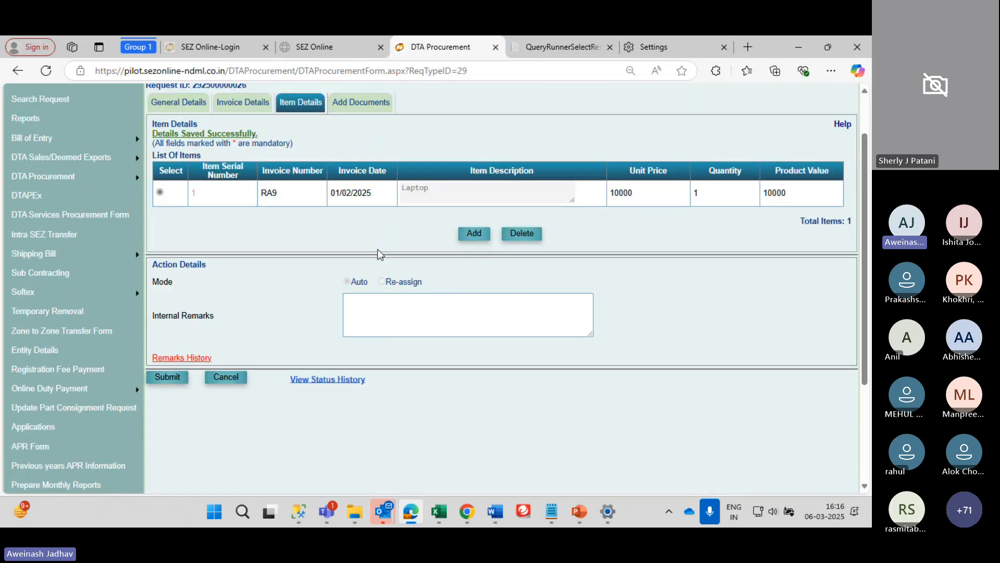
# Switch to Add Documents and set Document Type to Invoice Details
pyautogui.click(375, 151)
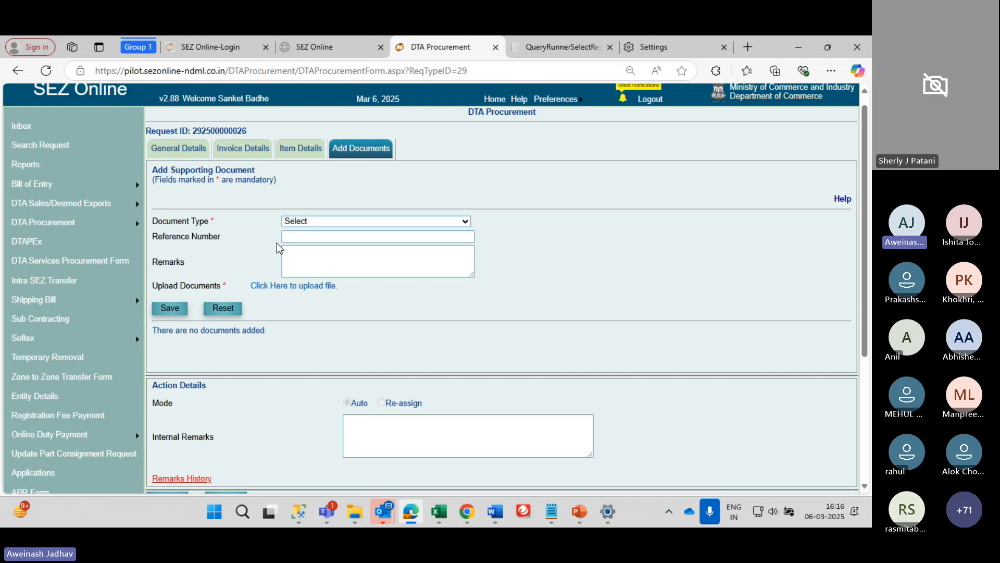
pyautogui.scroll(-2, 357, 257)
pyautogui.scroll(2, 357, 257)
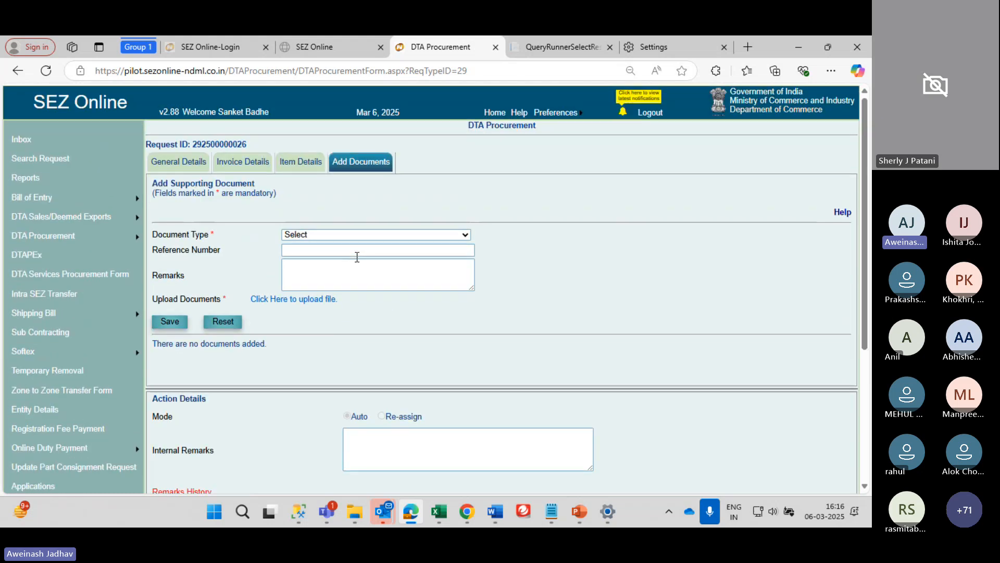
pyautogui.scroll(-1, 357, 257)
pyautogui.scroll(1, 357, 257)
pyautogui.click(333, 216)
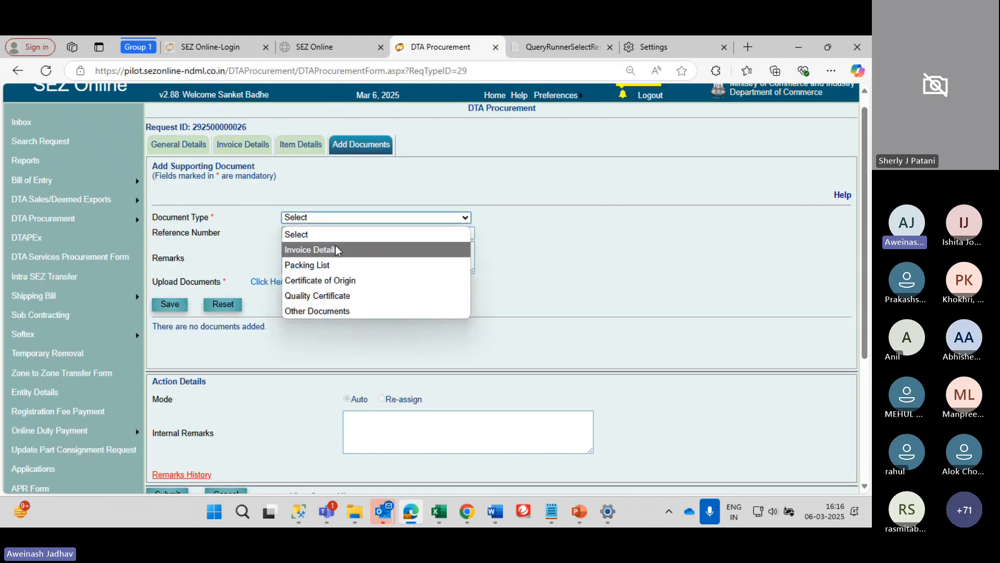
pyautogui.click(308, 250)
pyautogui.click(295, 233)
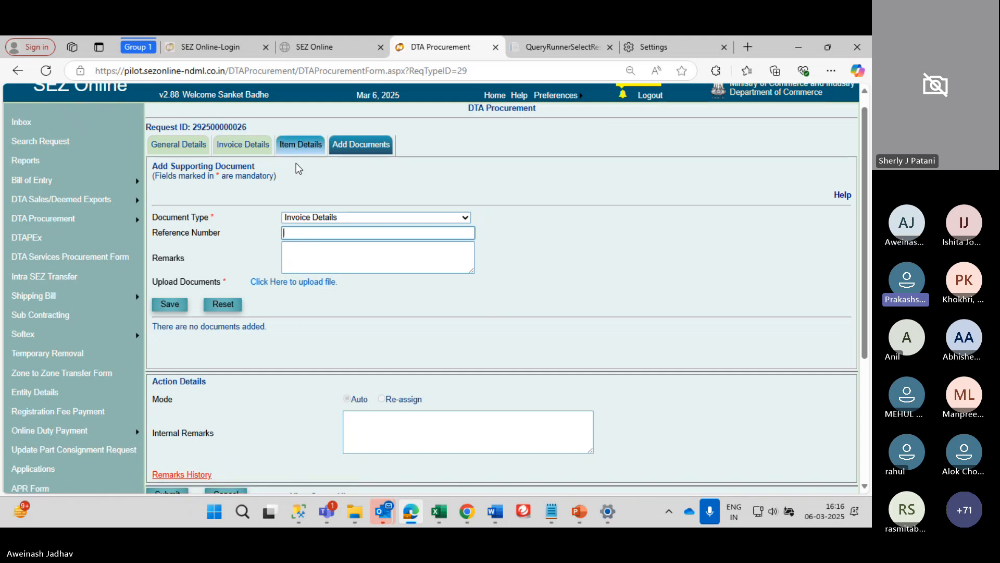
# Keep Invoice Details as the document type and bring up the Upload File window
pyautogui.click(307, 220)
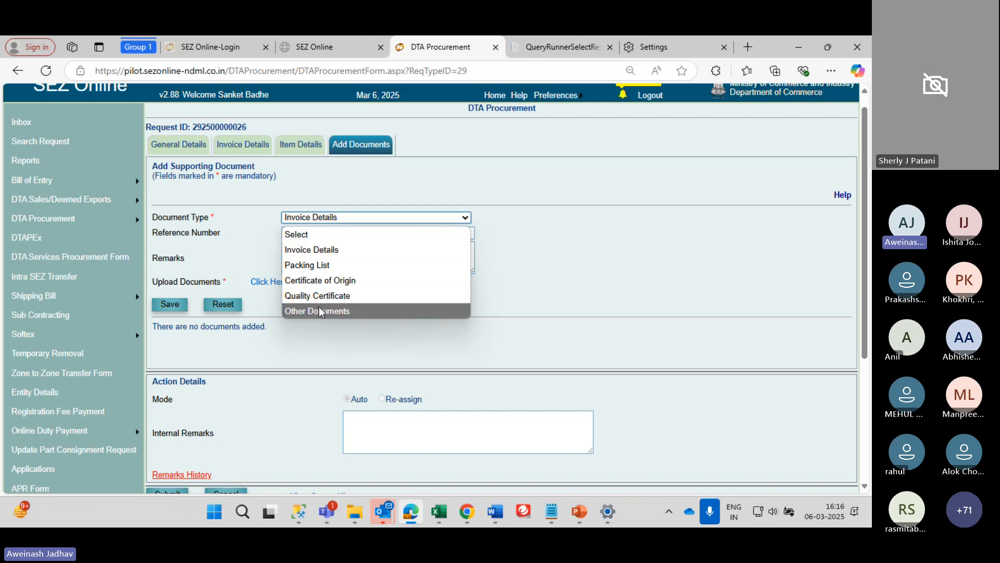
pyautogui.click(242, 232)
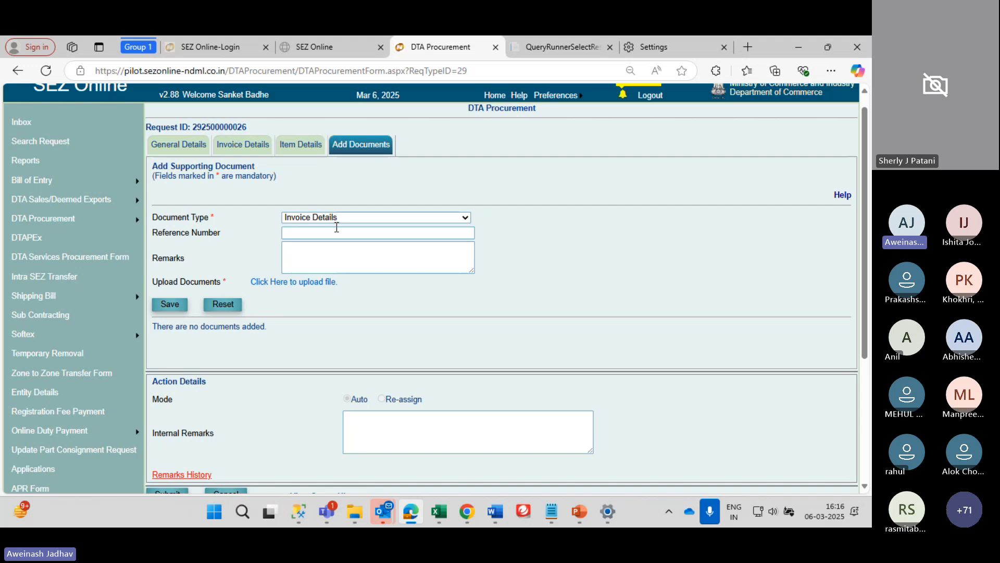
pyautogui.click(336, 227)
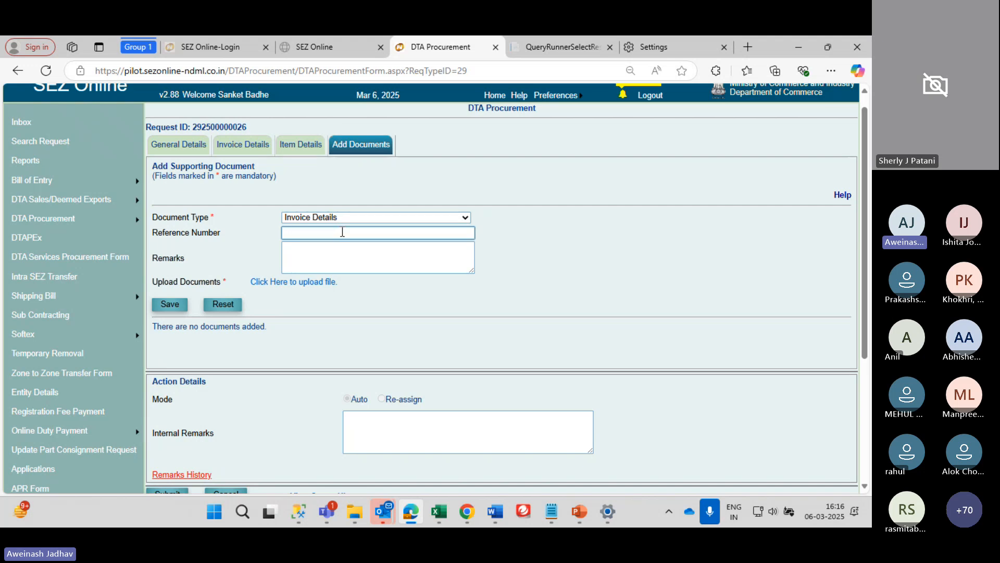
pyautogui.click(314, 284)
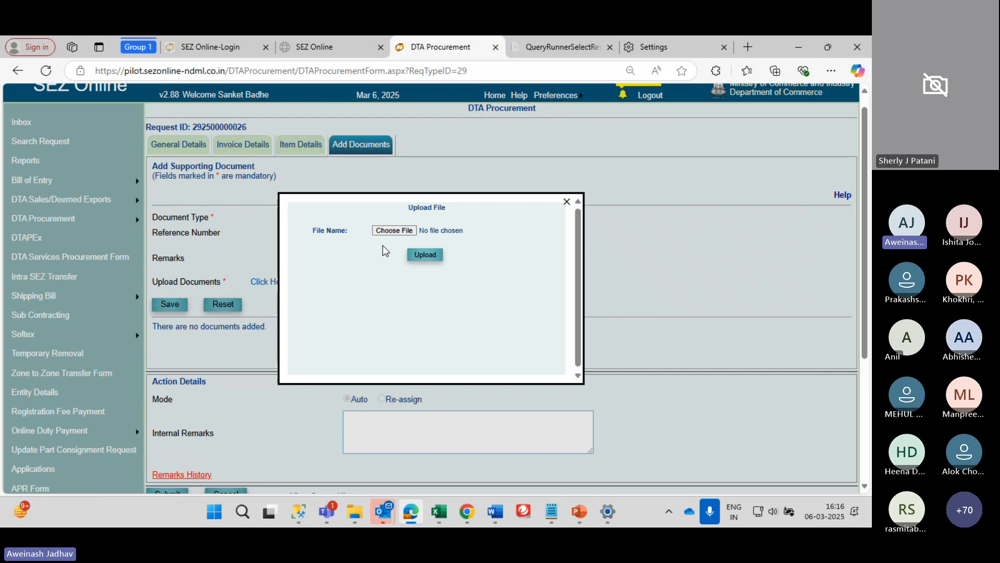
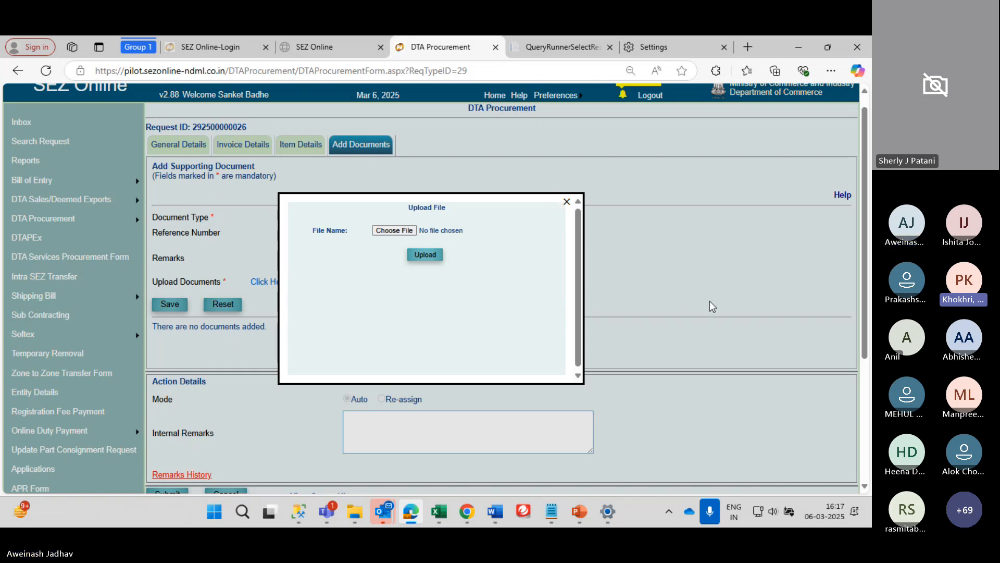
# Close the Upload File window and return to the top of the DTA Procurement document form
pyautogui.scroll(-3, 711, 306)
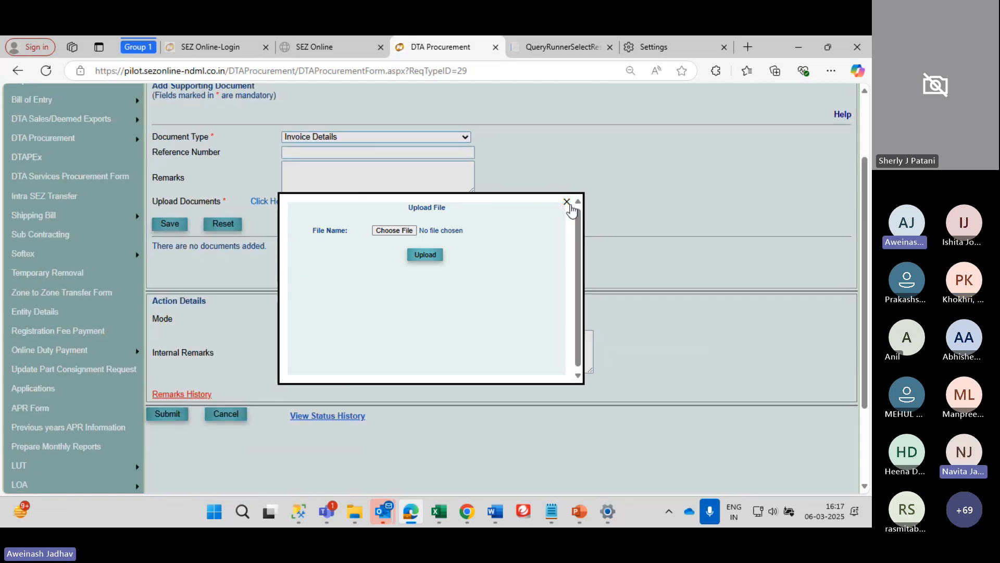
pyautogui.click(567, 201)
pyautogui.scroll(3, 569, 307)
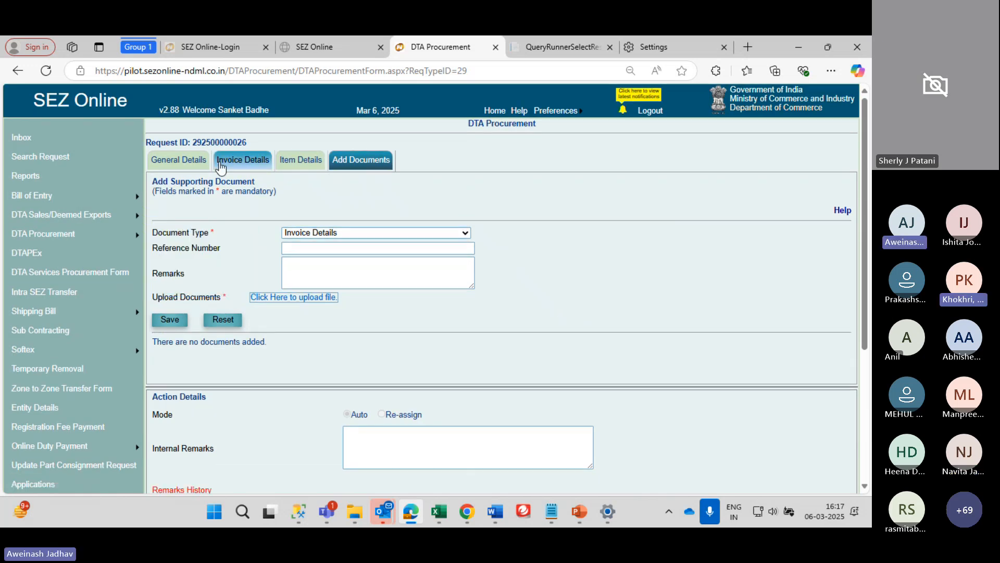
pyautogui.click(249, 165)
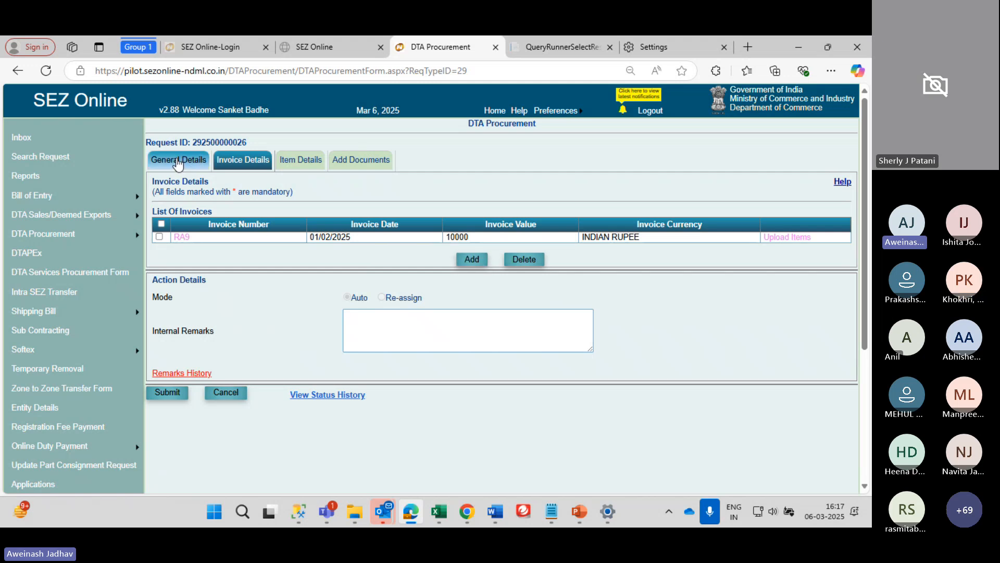
pyautogui.click(466, 259)
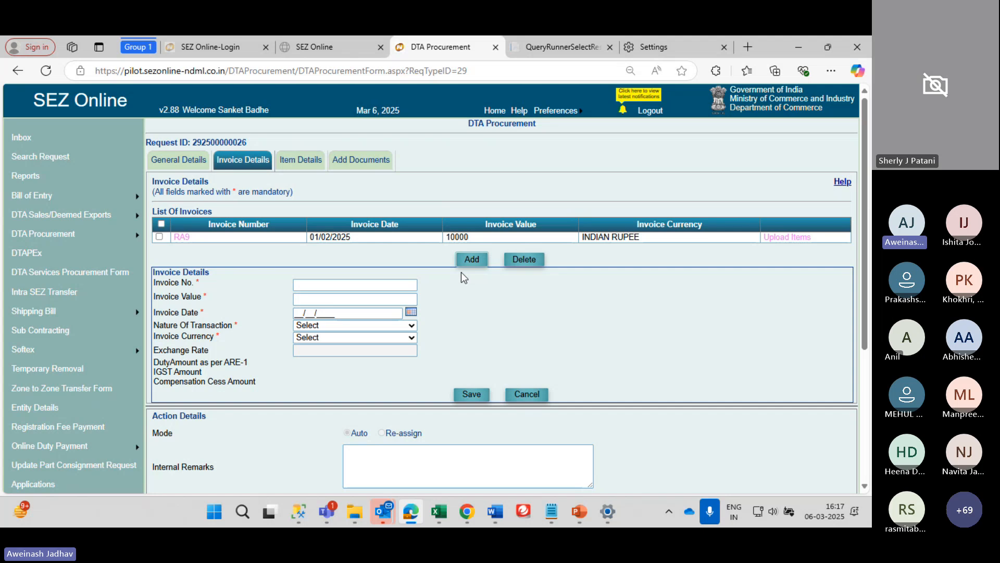
pyautogui.doubleClick(219, 144)
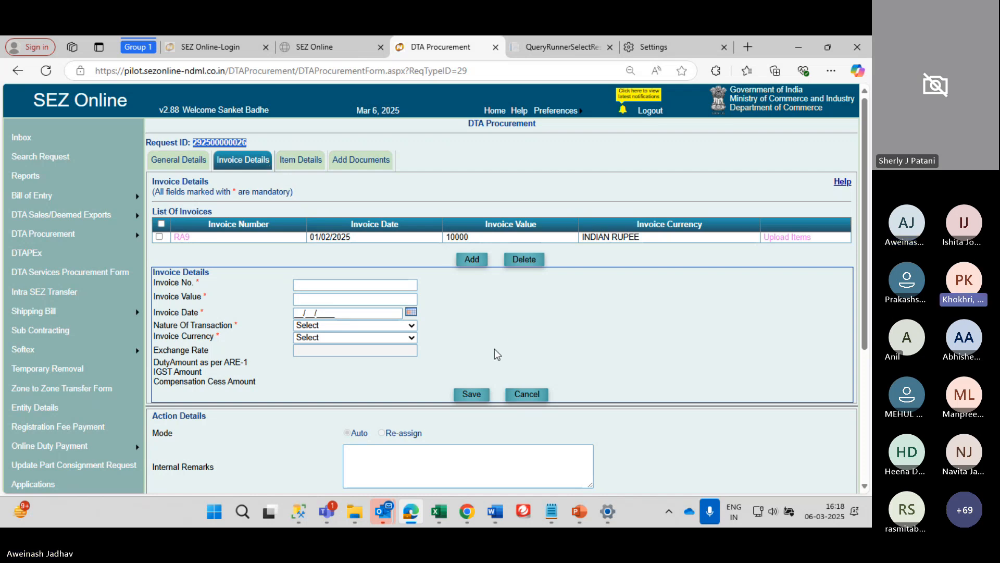
pyautogui.click(350, 161)
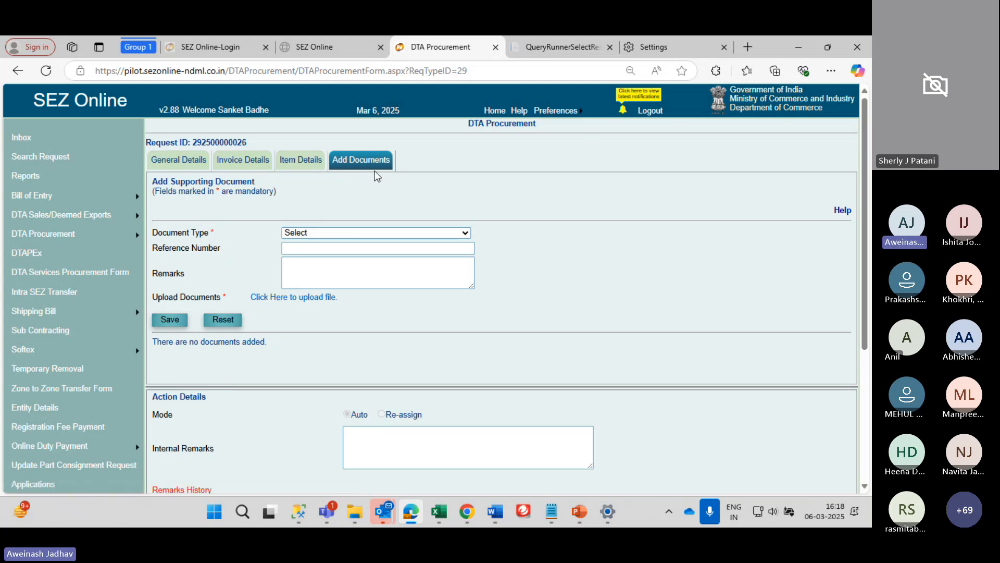
pyautogui.click(339, 233)
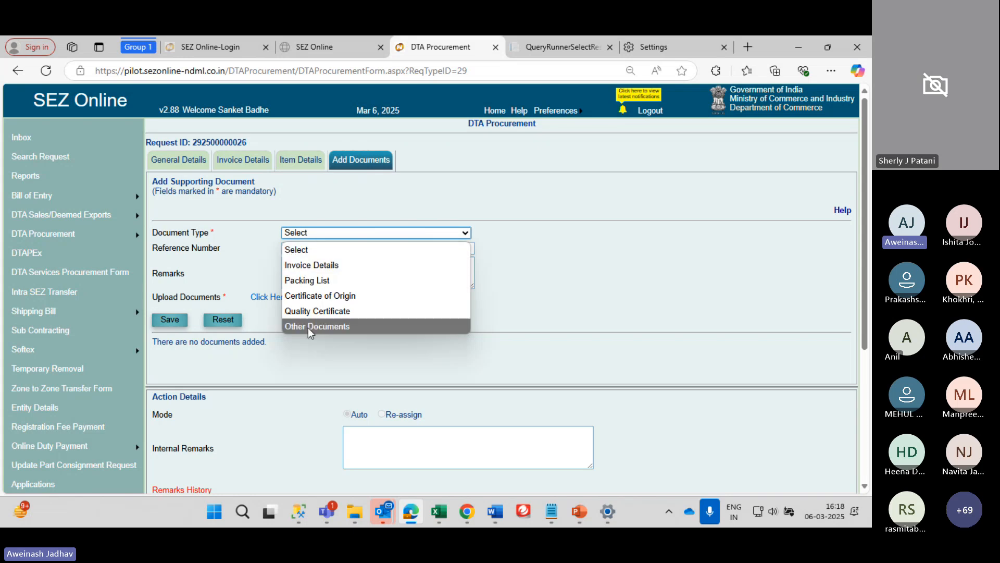
pyautogui.click(226, 265)
pyautogui.click(283, 299)
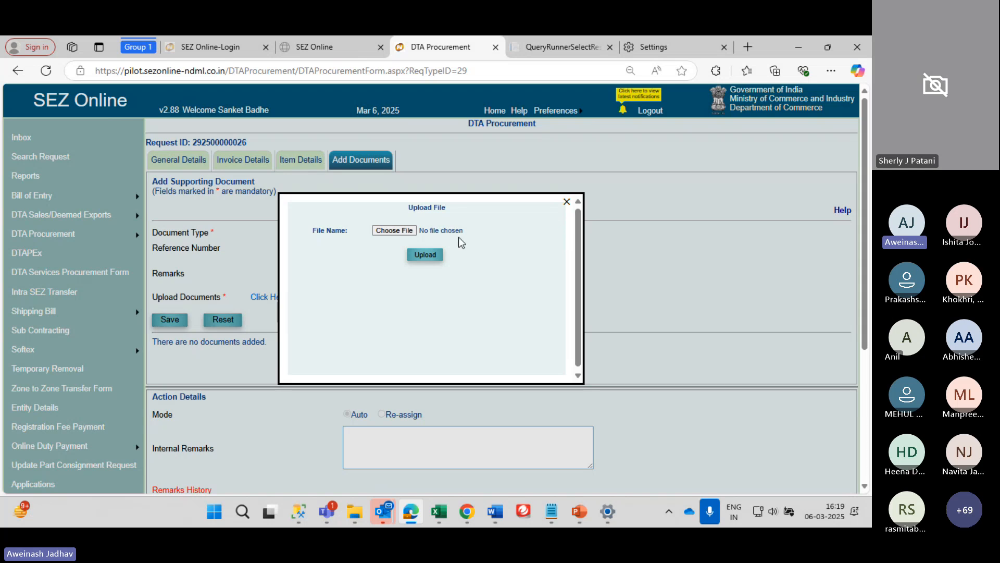
pyautogui.click(566, 201)
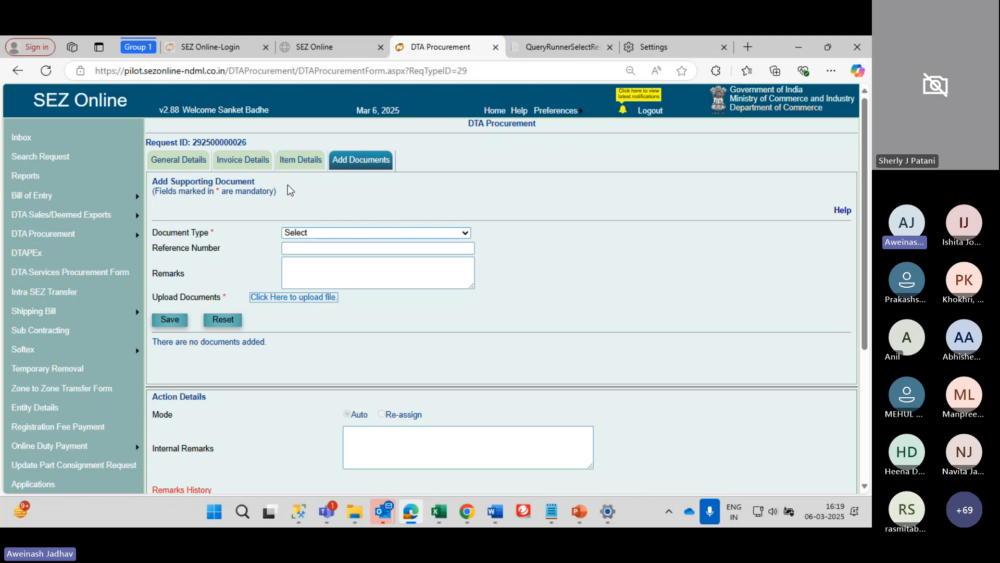
pyautogui.scroll(-3, 270, 221)
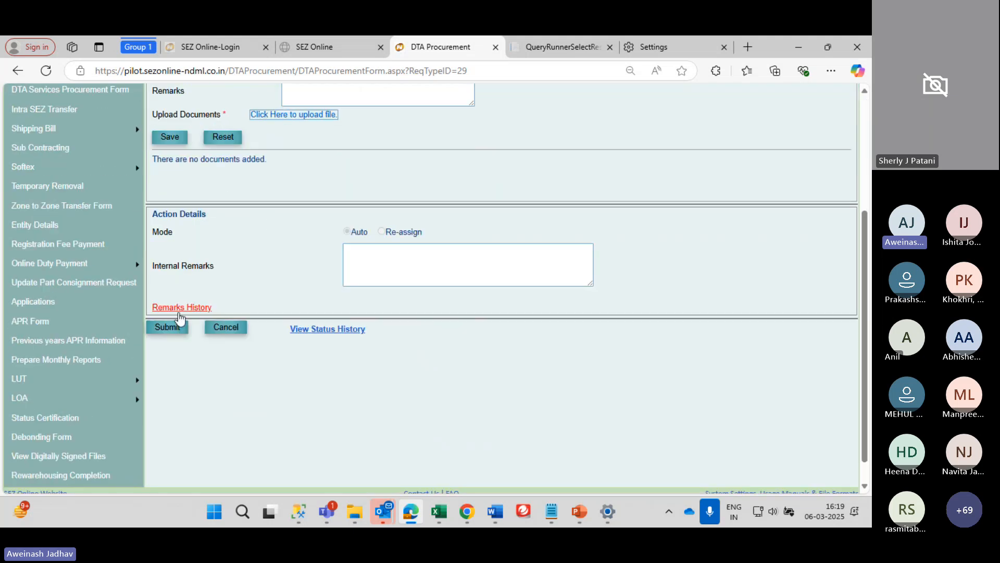
# Submit the DTA Procurement request without documents and review its summary preview, including invoice date 01/02/2025
pyautogui.click(176, 332)
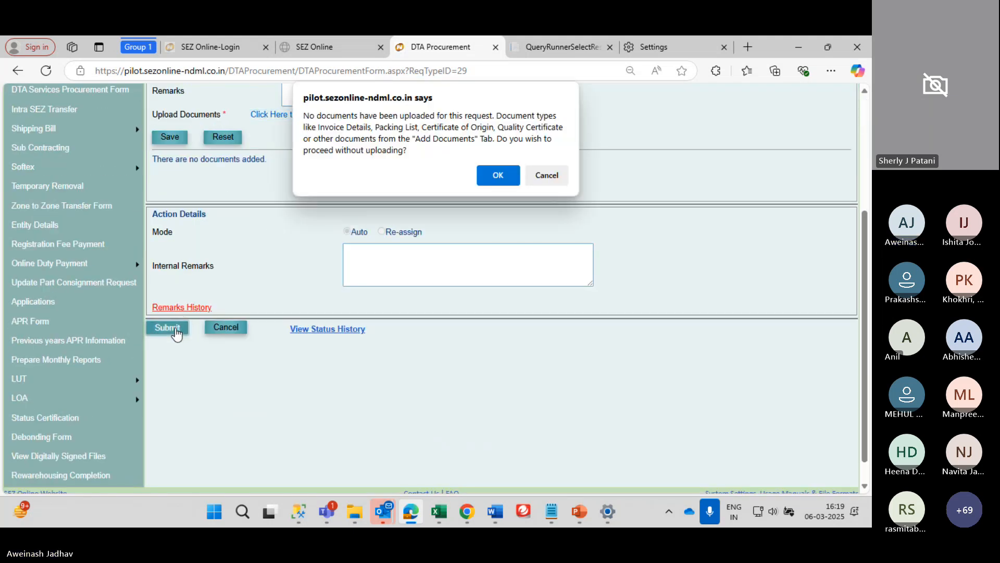
pyautogui.click(498, 175)
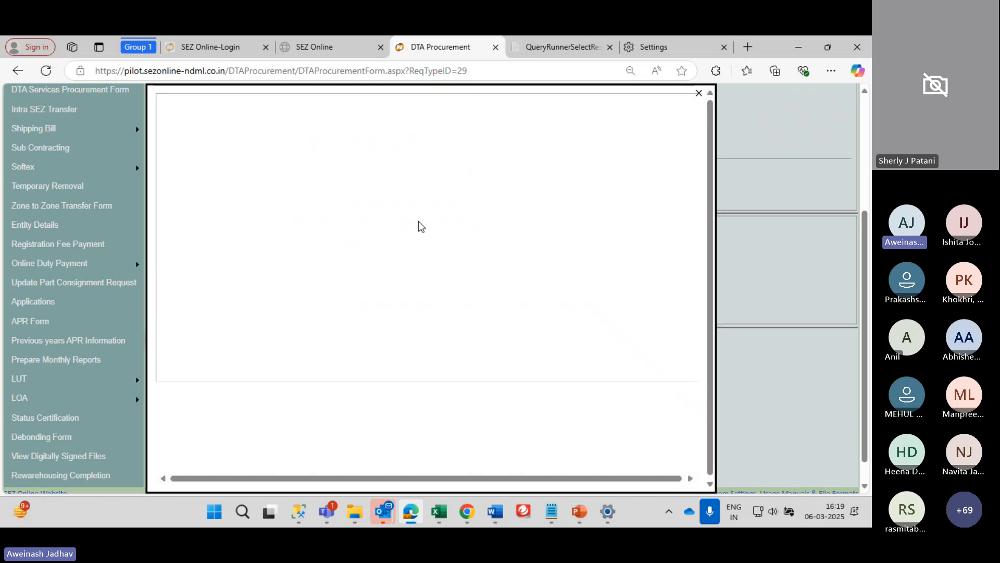
pyautogui.scroll(-3, 446, 200)
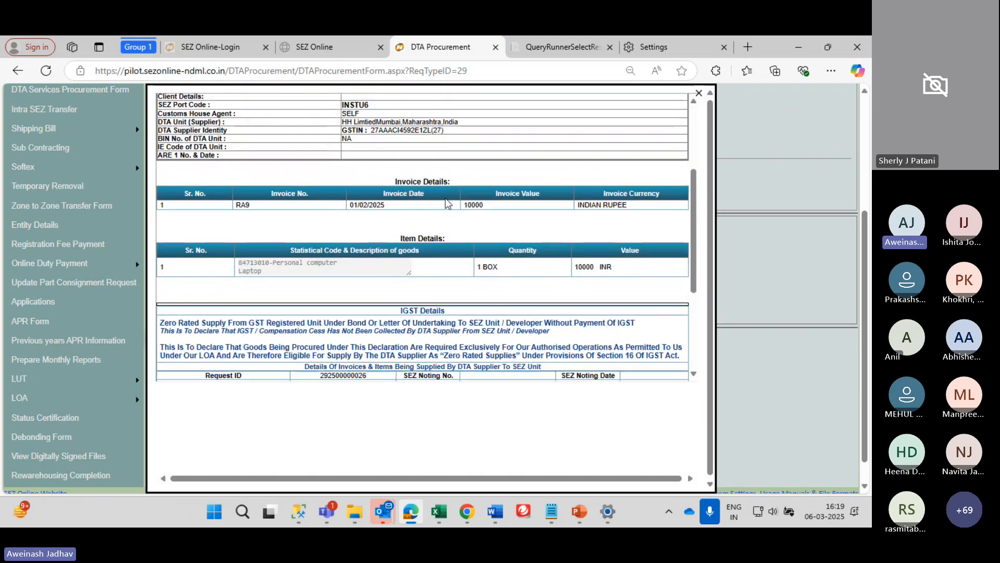
pyautogui.scroll(3, 446, 203)
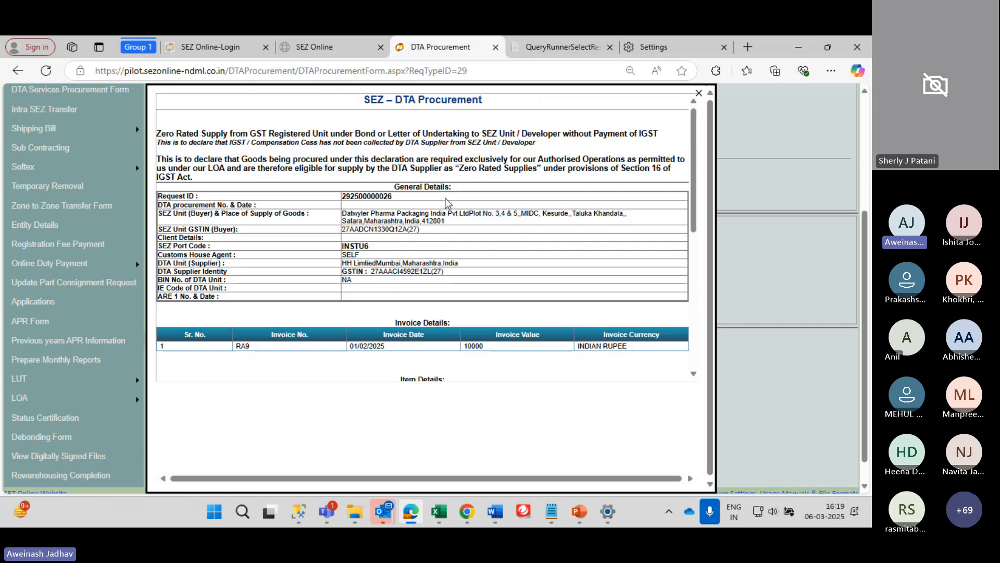
pyautogui.scroll(-1, 446, 201)
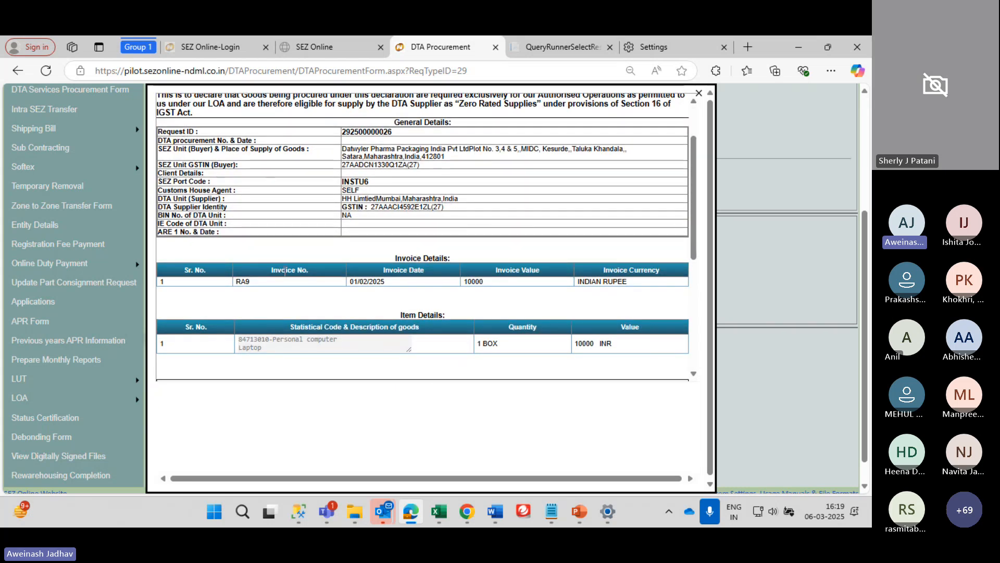
pyautogui.moveTo(348, 281); pyautogui.dragTo(598, 275)
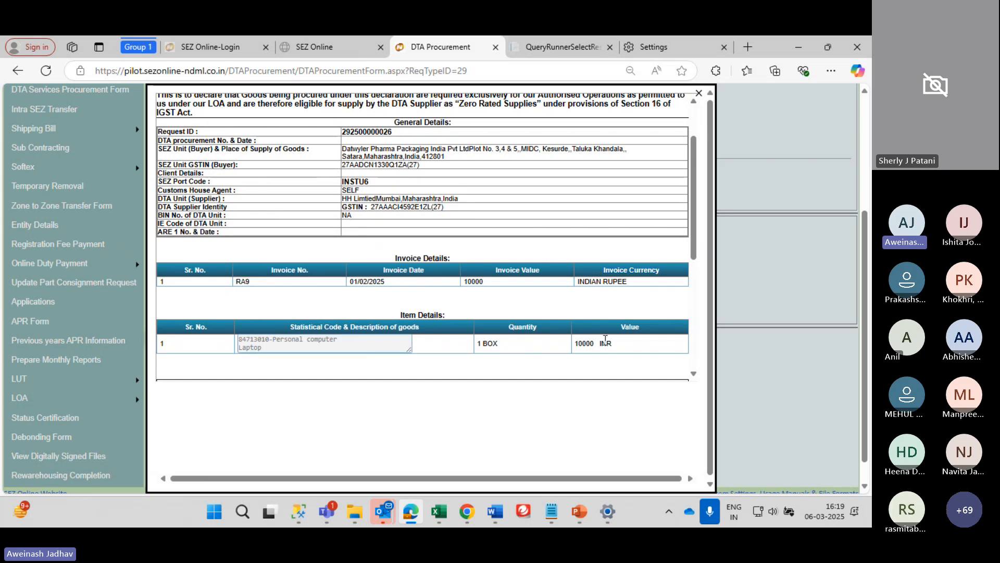
pyautogui.scroll(-3, 514, 326)
pyautogui.scroll(-1, 512, 327)
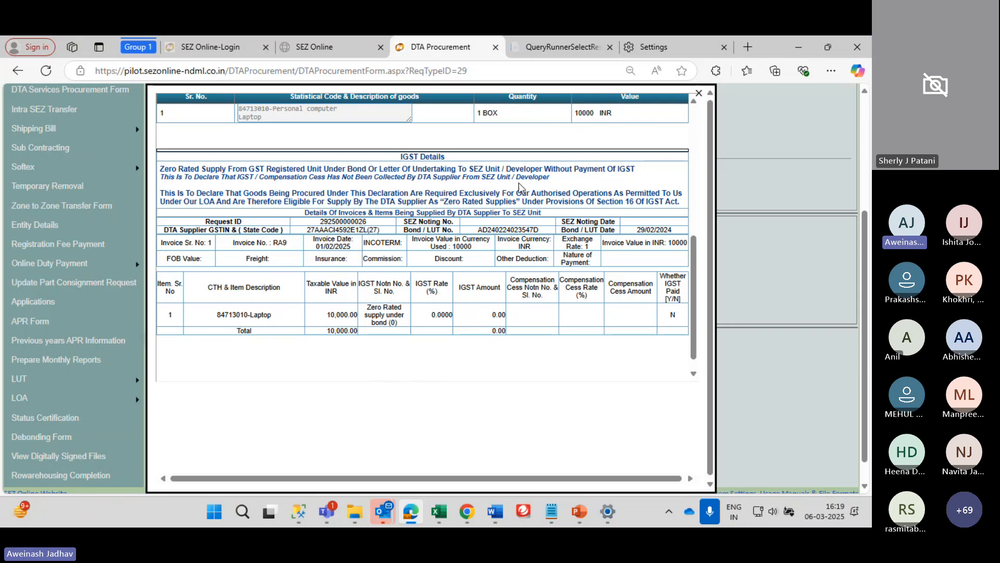
pyautogui.scroll(-1, 551, 269)
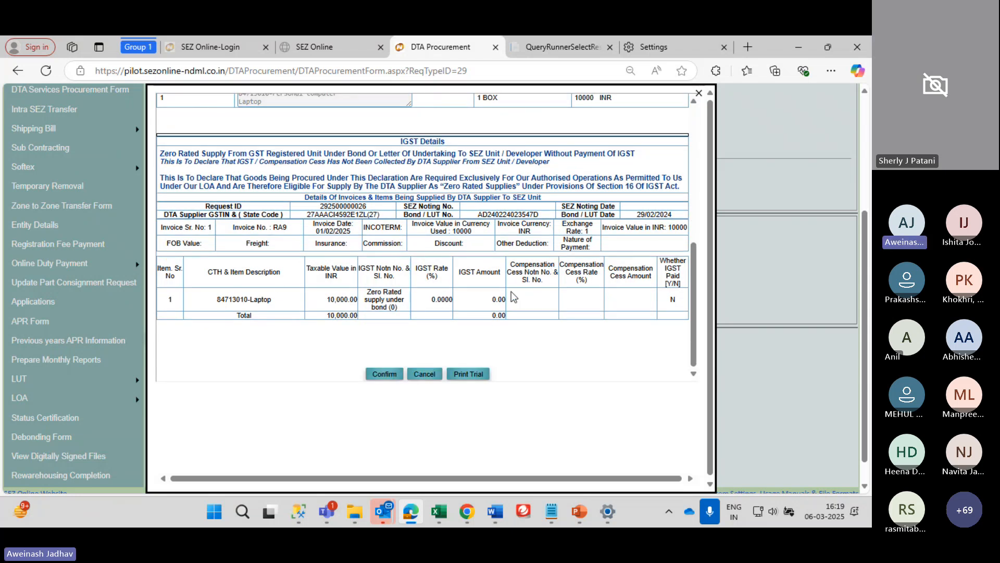
pyautogui.scroll(6, 538, 289)
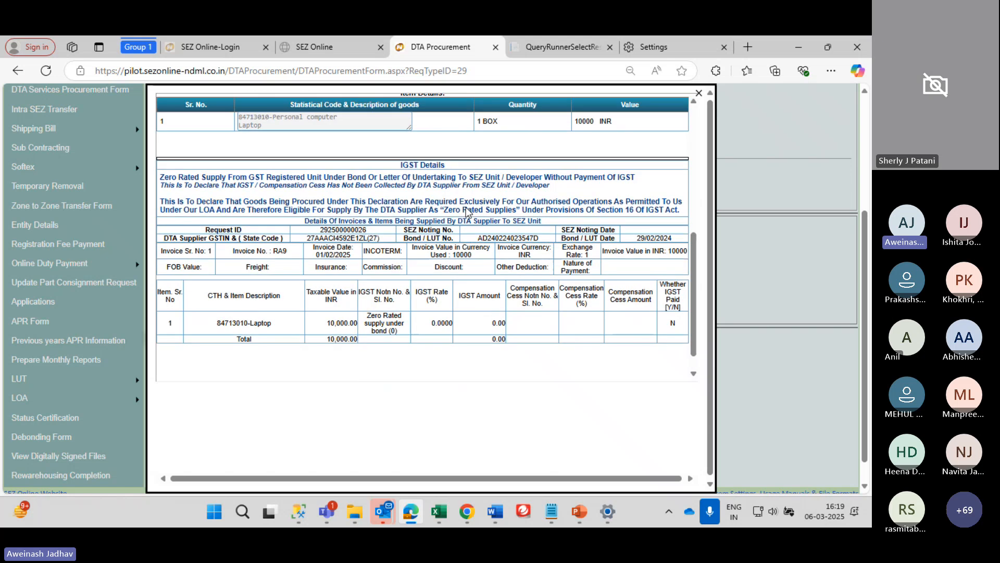
# Close the summary preview so the request shows 'Confirmation is Cancelled'
pyautogui.click(699, 93)
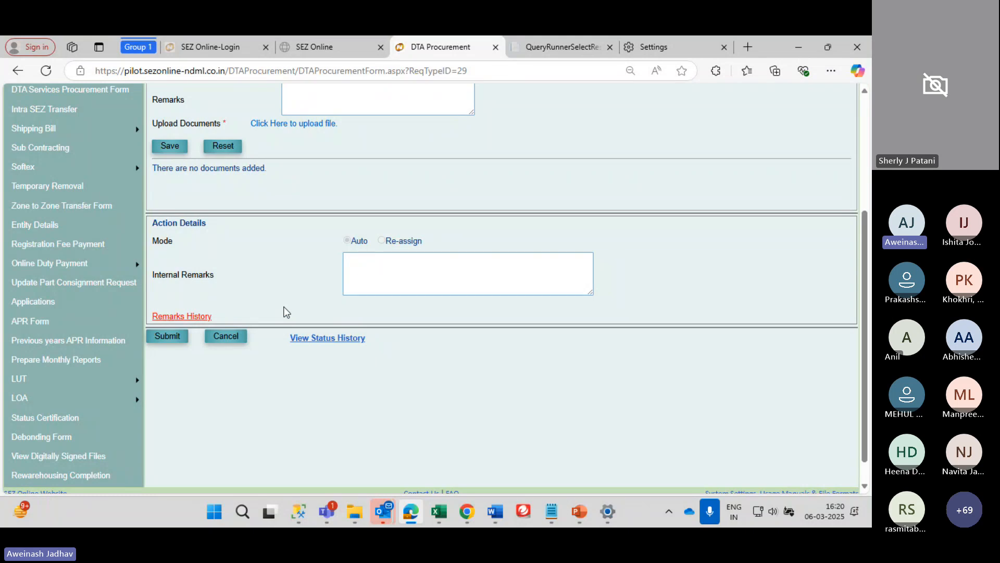
pyautogui.scroll(1, 286, 311)
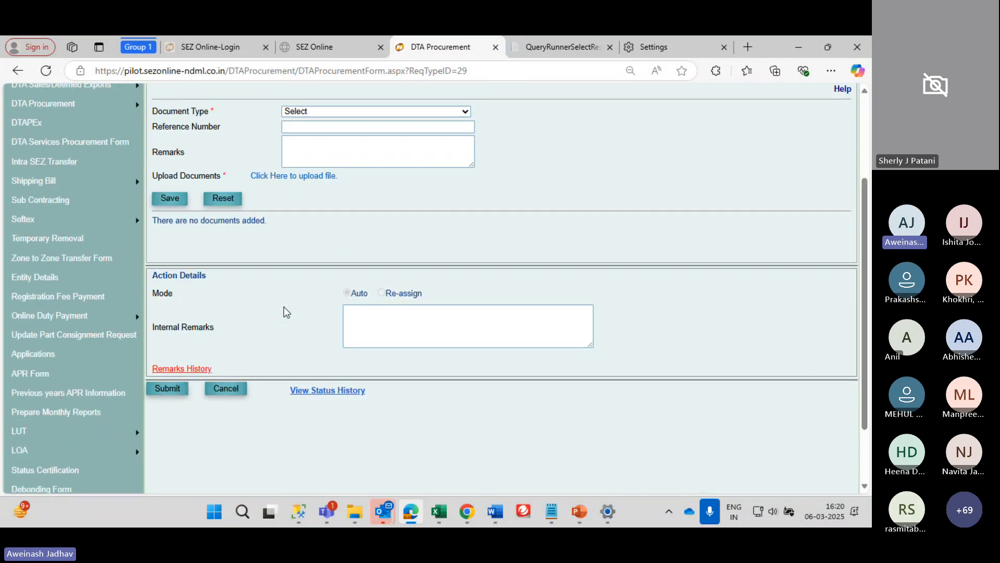
pyautogui.scroll(3, 286, 312)
pyautogui.scroll(-1, 286, 312)
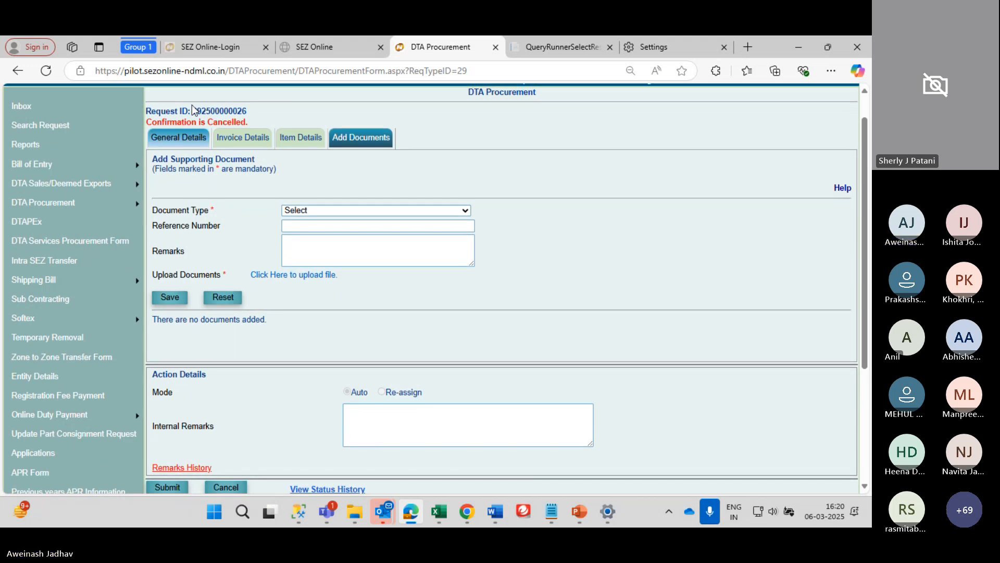
pyautogui.moveTo(74, 206)
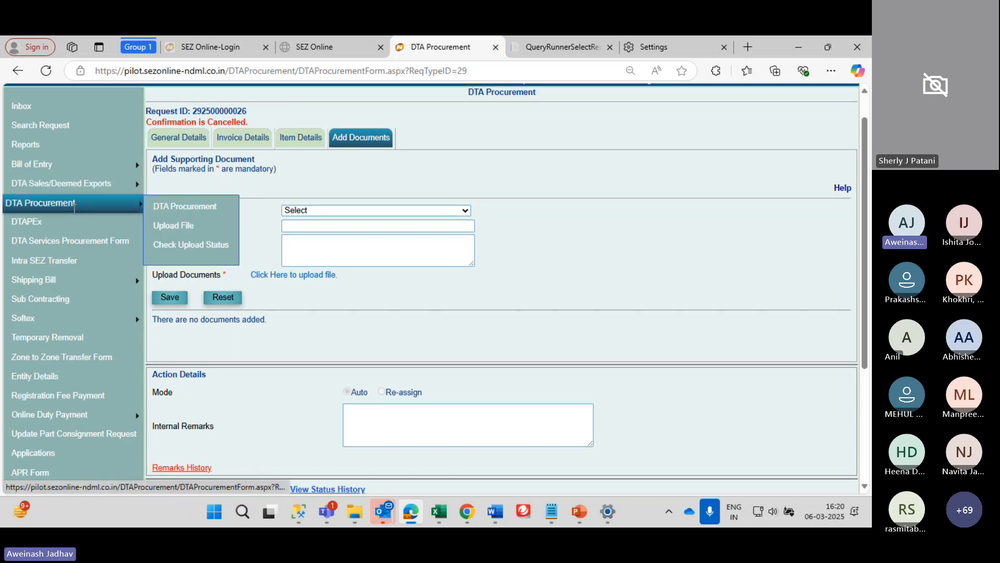
# Open the DTA Services Procurement Form with March 2025 as the reporting month
pyautogui.click(81, 250)
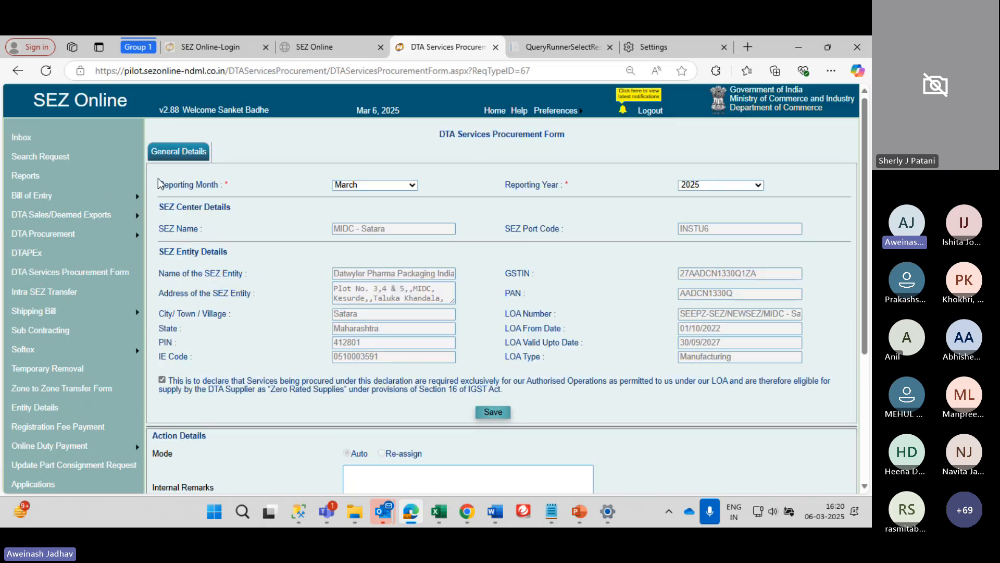
pyautogui.click(368, 189)
pyautogui.click(239, 187)
pyautogui.scroll(-3, 348, 331)
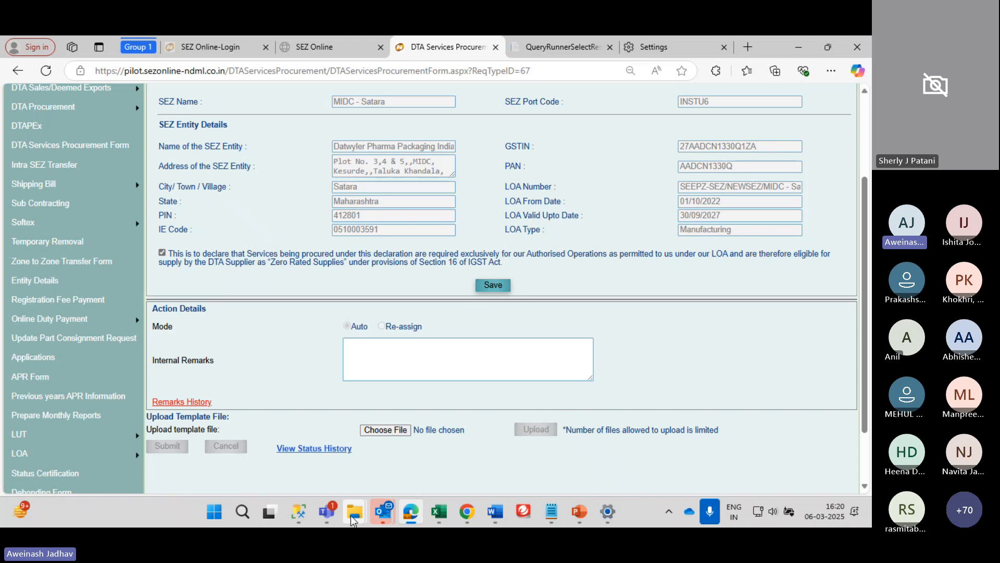
pyautogui.moveTo(355, 516)
pyautogui.moveTo(466, 423)
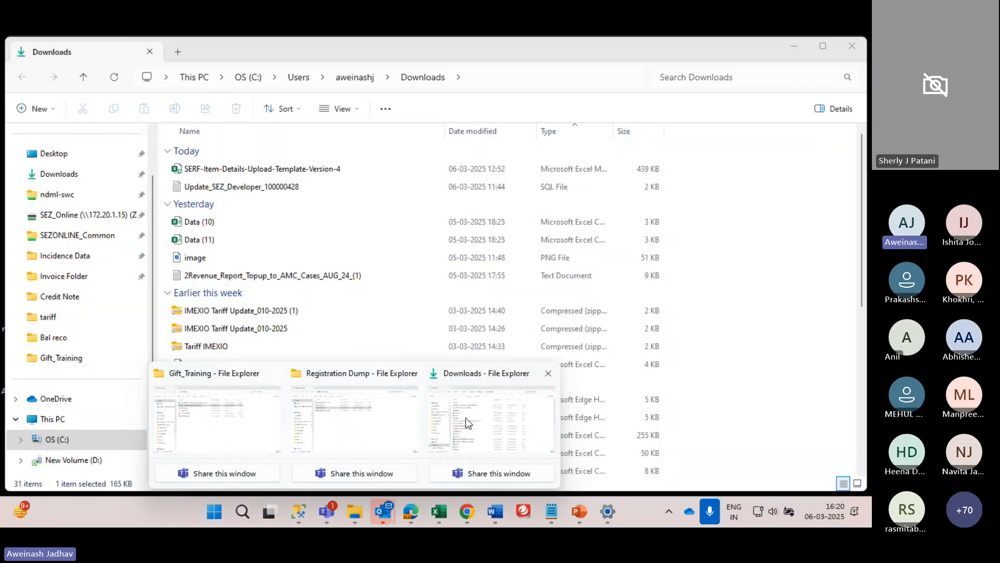
pyautogui.click(202, 424)
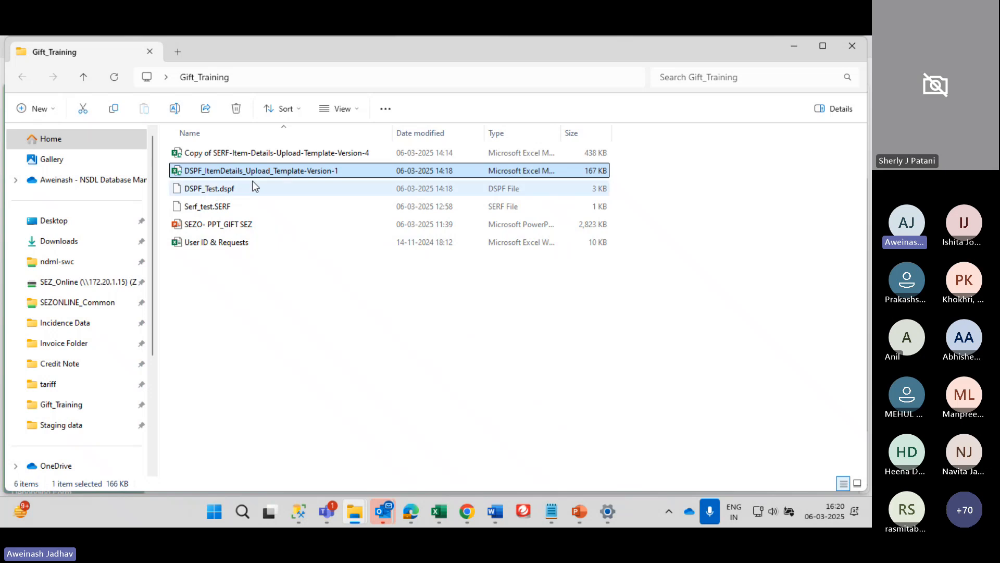
pyautogui.click(411, 512)
pyautogui.scroll(-5, 686, 391)
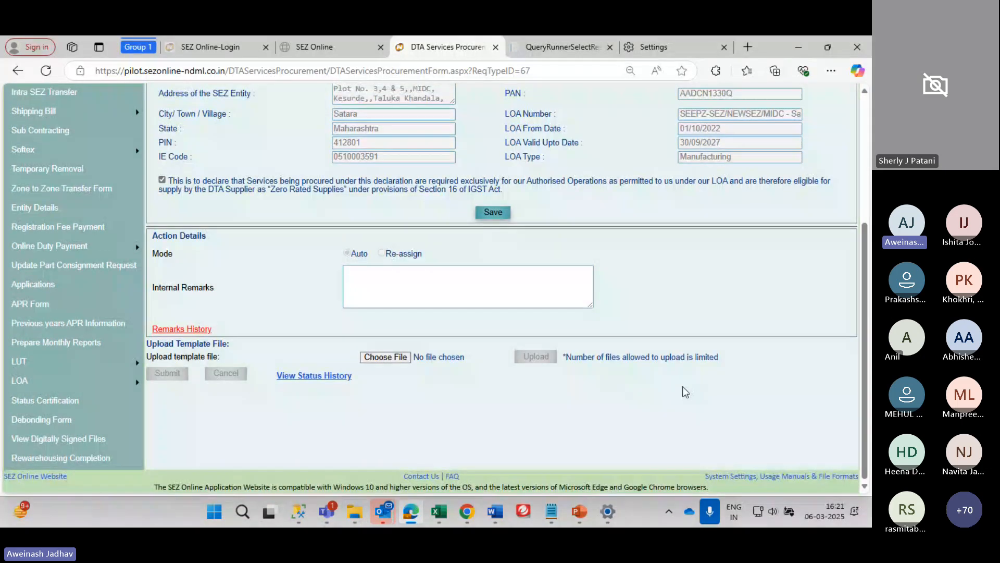
pyautogui.scroll(4, 342, 265)
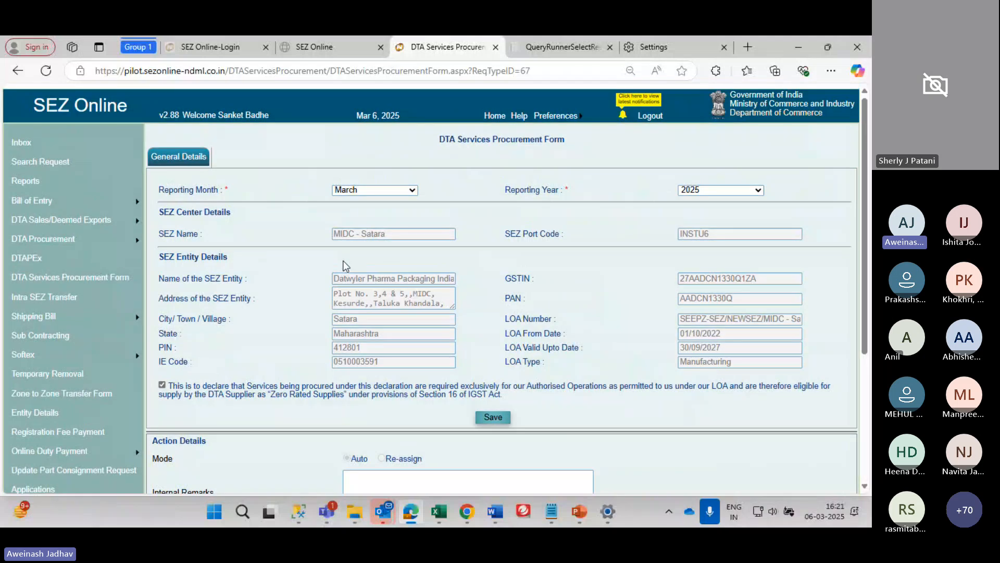
pyautogui.scroll(-4, 344, 263)
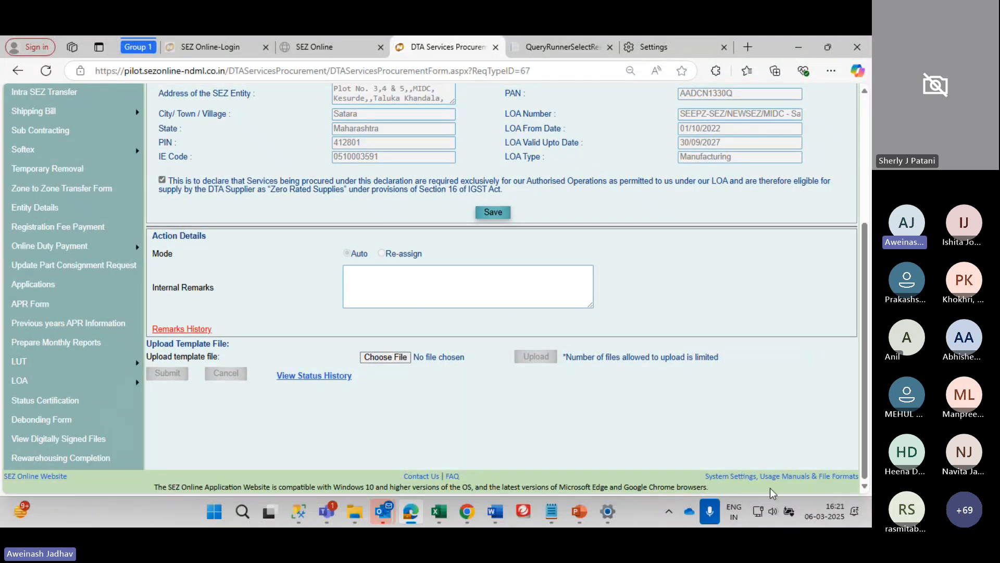
# Download the DTA Service Procurement Form Version 1.0 template from the File Formats page
pyautogui.click(833, 481)
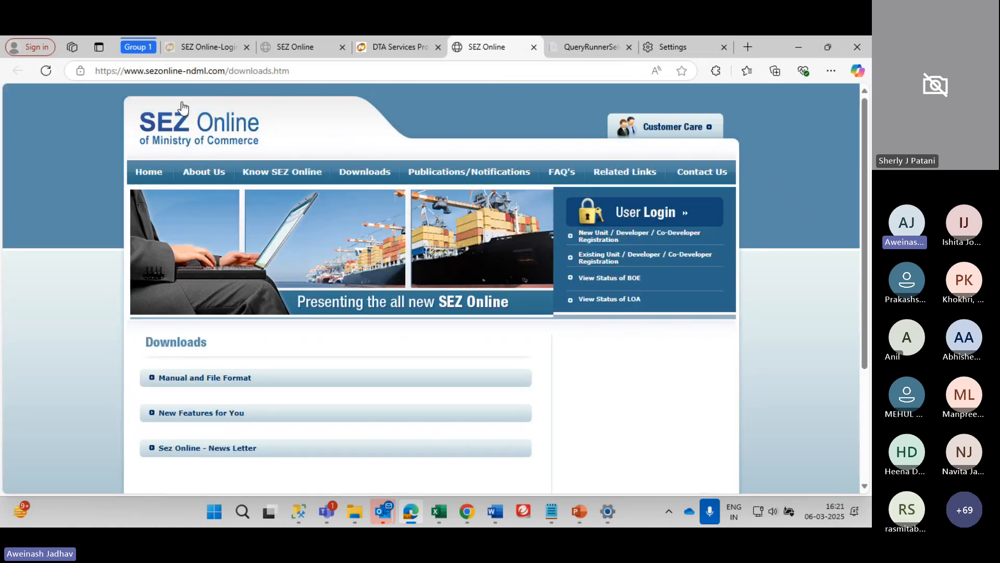
pyautogui.scroll(-3, 205, 356)
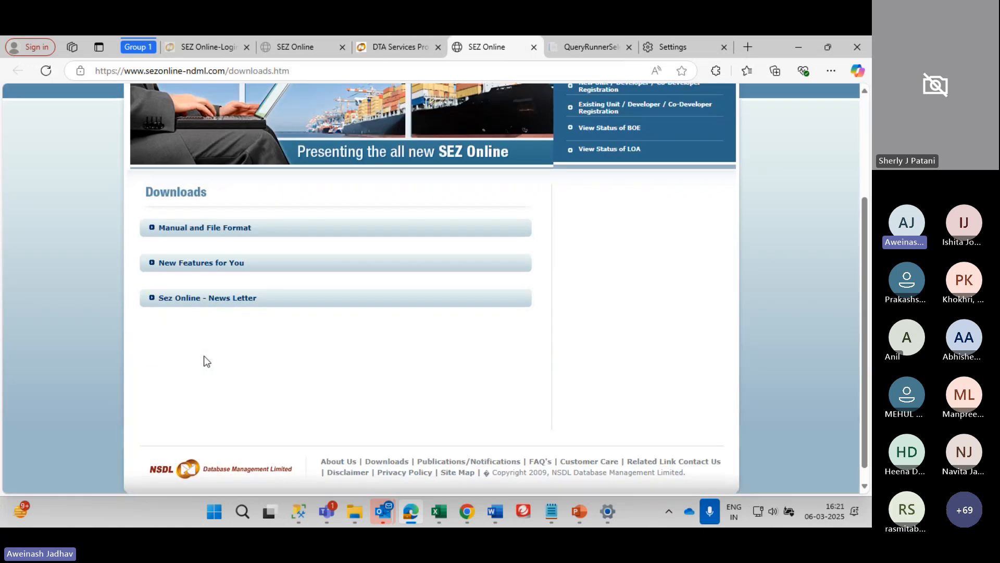
pyautogui.click(206, 230)
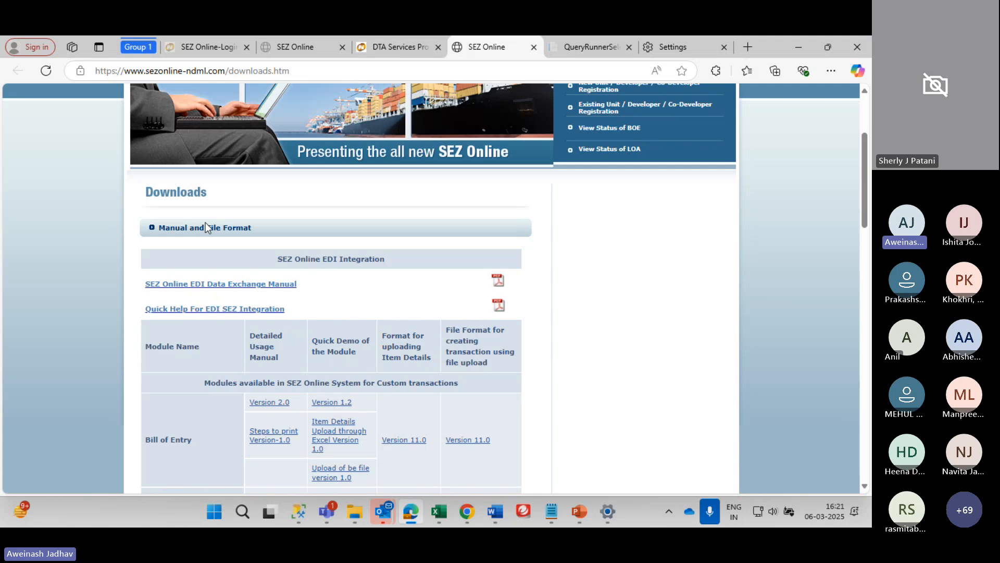
pyautogui.scroll(-10, 220, 258)
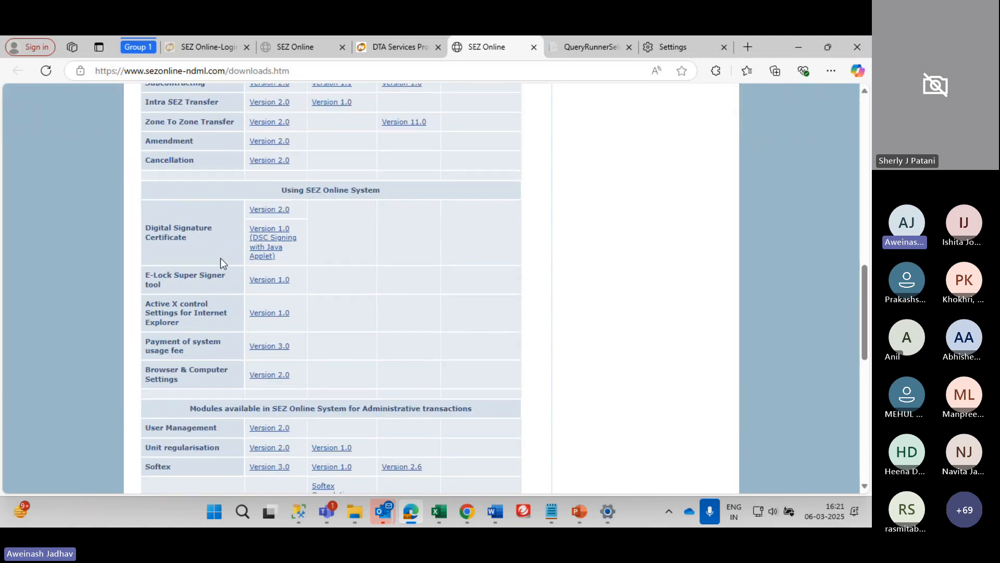
pyautogui.scroll(-8, 221, 258)
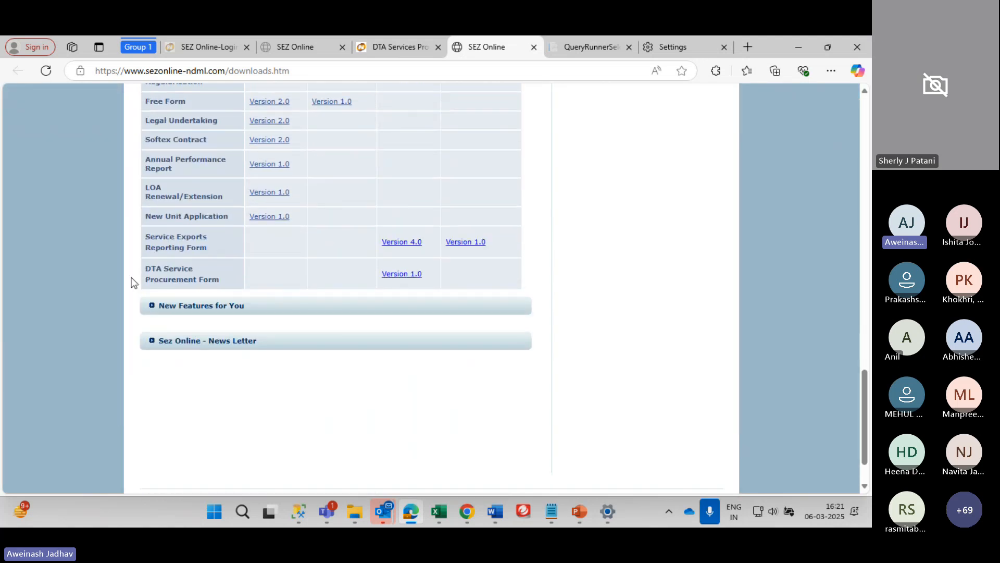
pyautogui.moveTo(137, 274); pyautogui.dragTo(243, 277)
pyautogui.click(251, 278)
pyautogui.click(399, 274)
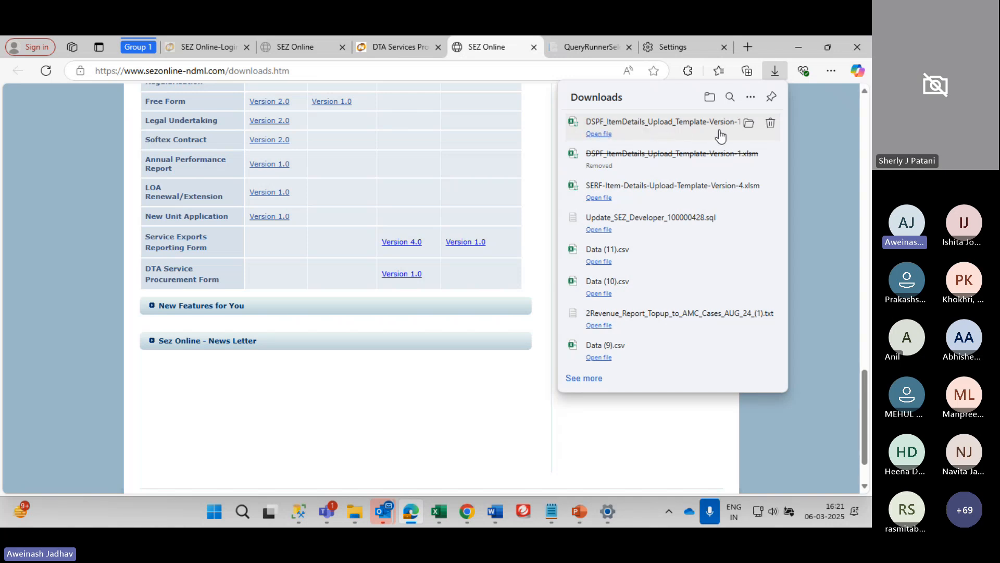
pyautogui.hotkey('alt', 'Tab')
pyautogui.hotkey('alt', 'Tab')
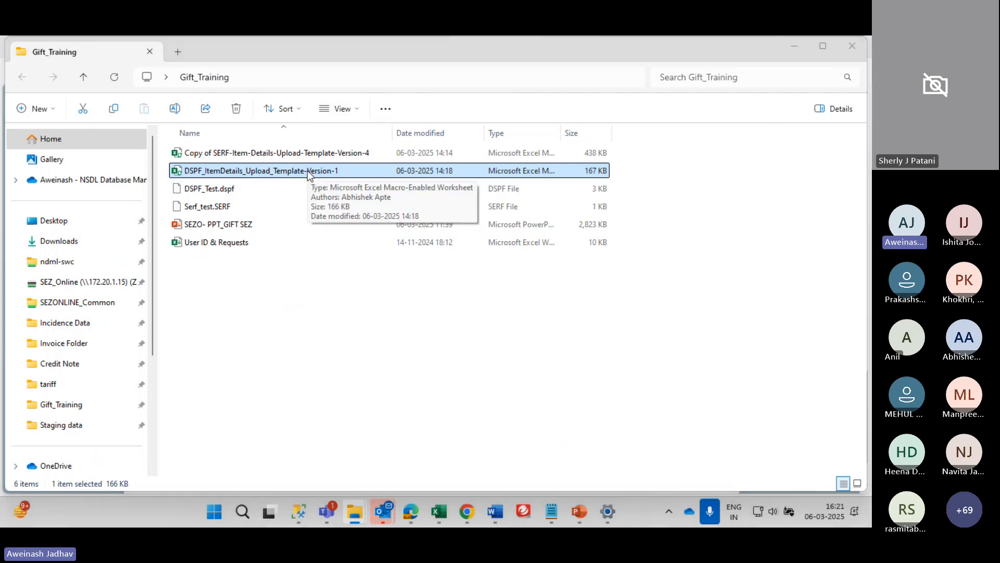
pyautogui.hotkey('alt', 'Tab')
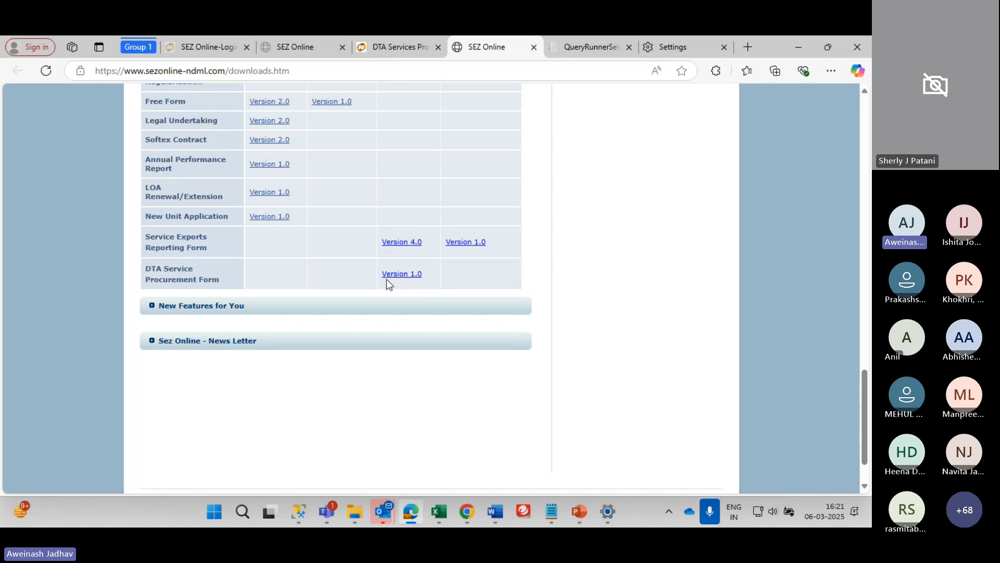
pyautogui.hotkey('alt', 'Tab')
# Open the DSPF_ItemDetails_Upload_Template-Version-1 workbook and look over the first invoice row
pyautogui.doubleClick(257, 171)
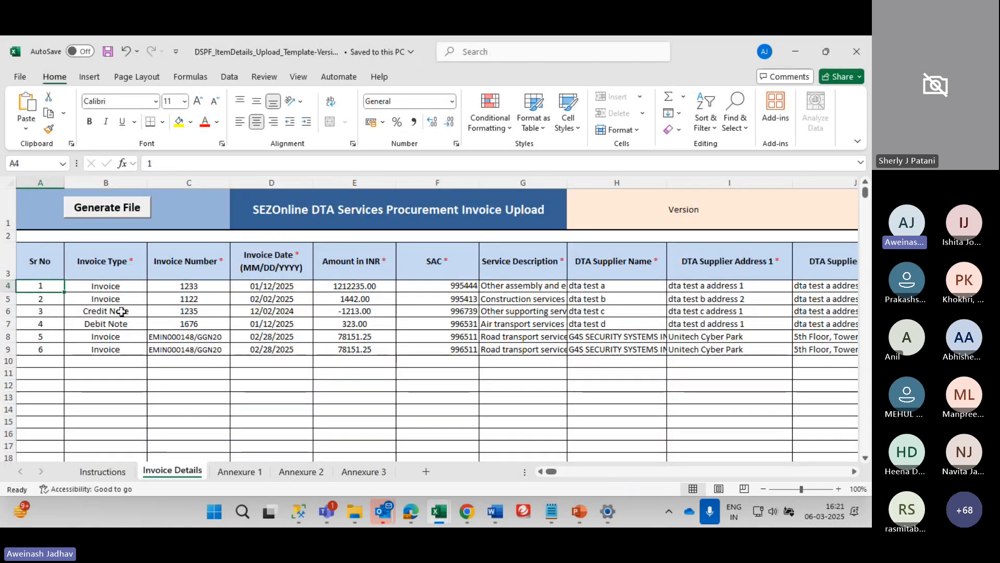
pyautogui.click(95, 286)
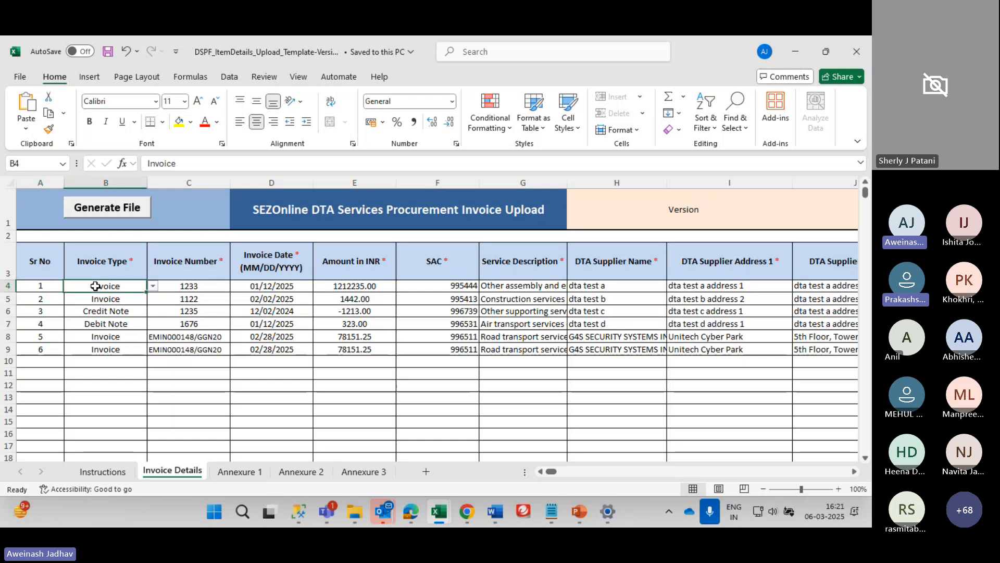
pyautogui.press('Right')
pyautogui.press('Down')
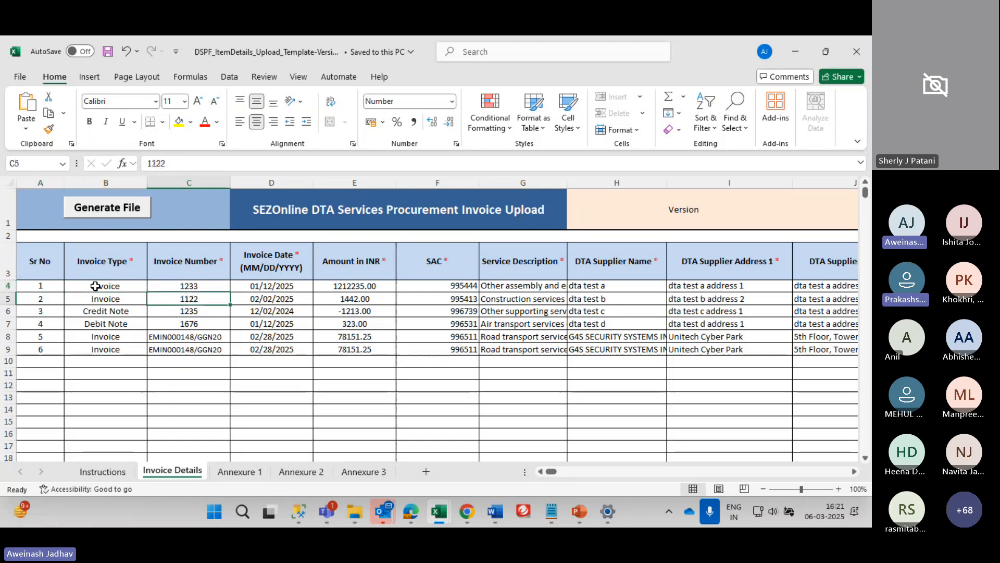
pyautogui.press('Left')
pyautogui.press('Up')
pyautogui.press('Down')
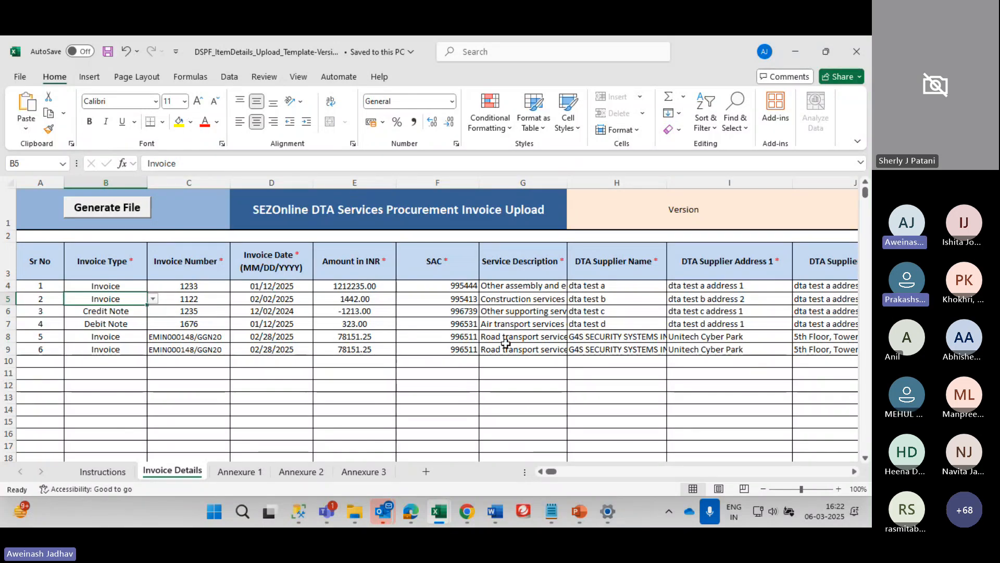
# Change the first invoice number in C4 from 1233 to 90
pyautogui.press('Up')
pyautogui.press('Right')
pyautogui.write('90')
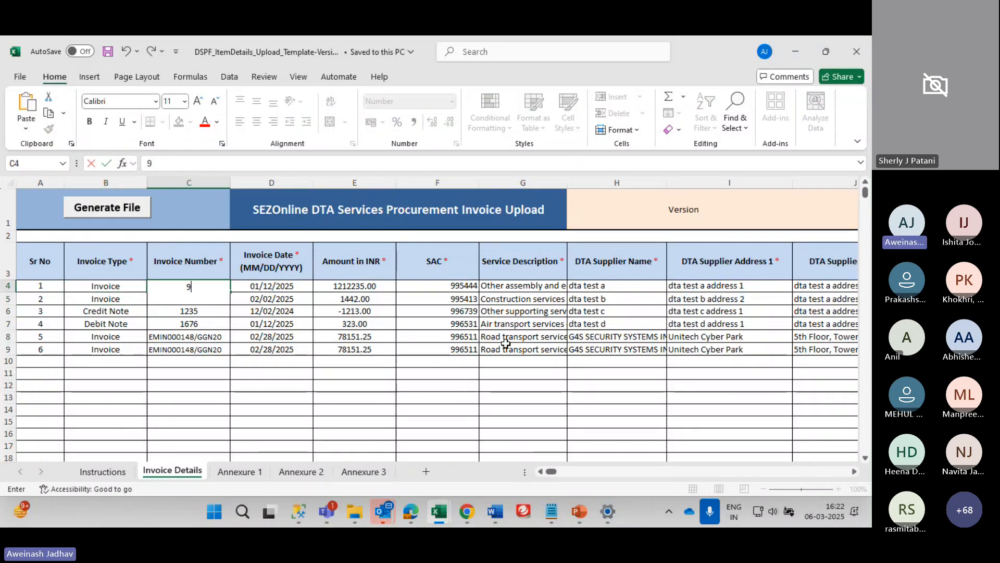
pyautogui.press('Right')
pyautogui.press('Right')
pyautogui.press('Left')
pyautogui.press('Down')
# Try changing the first invoice date in D4 to 12-27-2024, then undo it
pyautogui.press('Left')
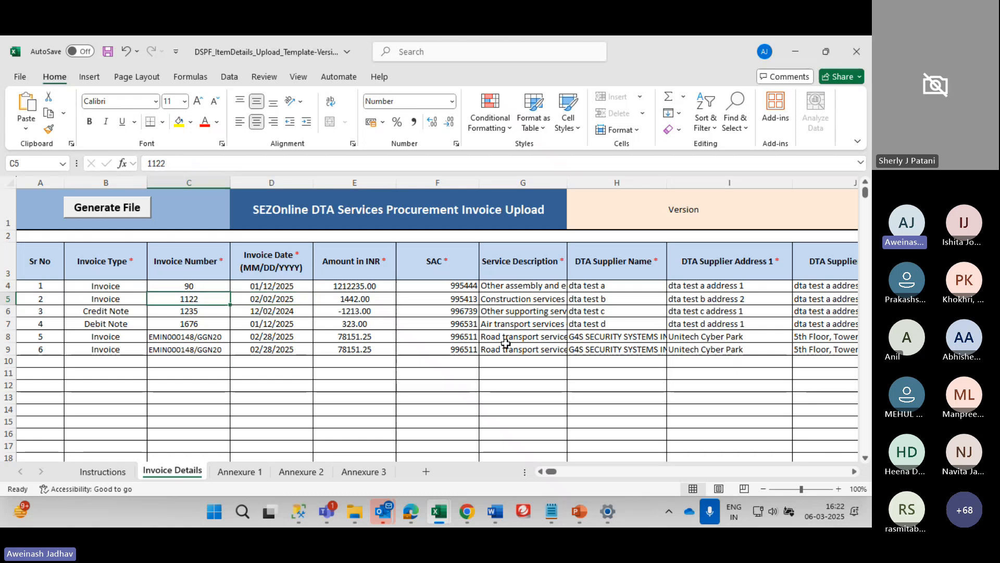
pyautogui.press('Right')
pyautogui.press('Up')
pyautogui.press('Right')
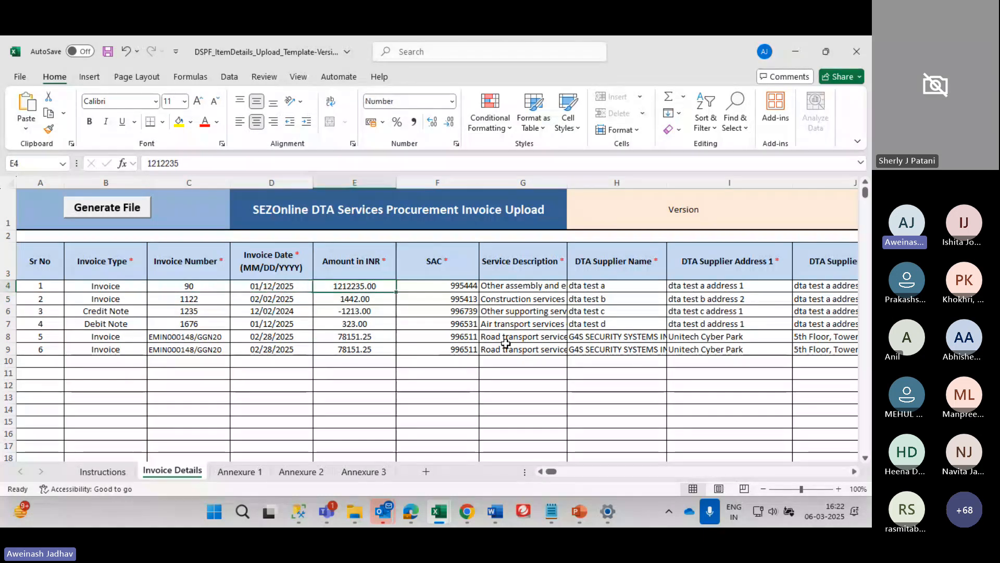
pyautogui.press('Left')
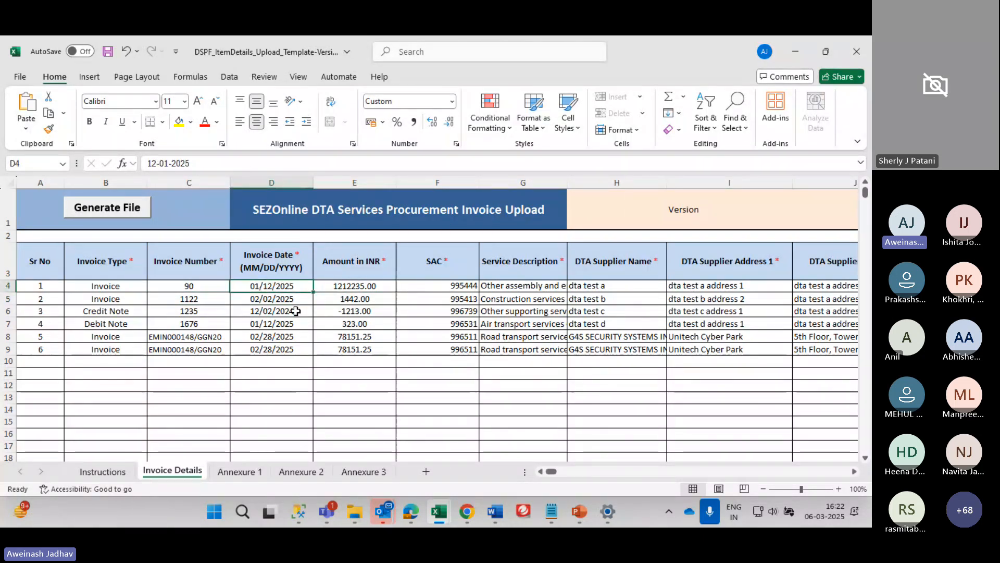
pyautogui.doubleClick(274, 284)
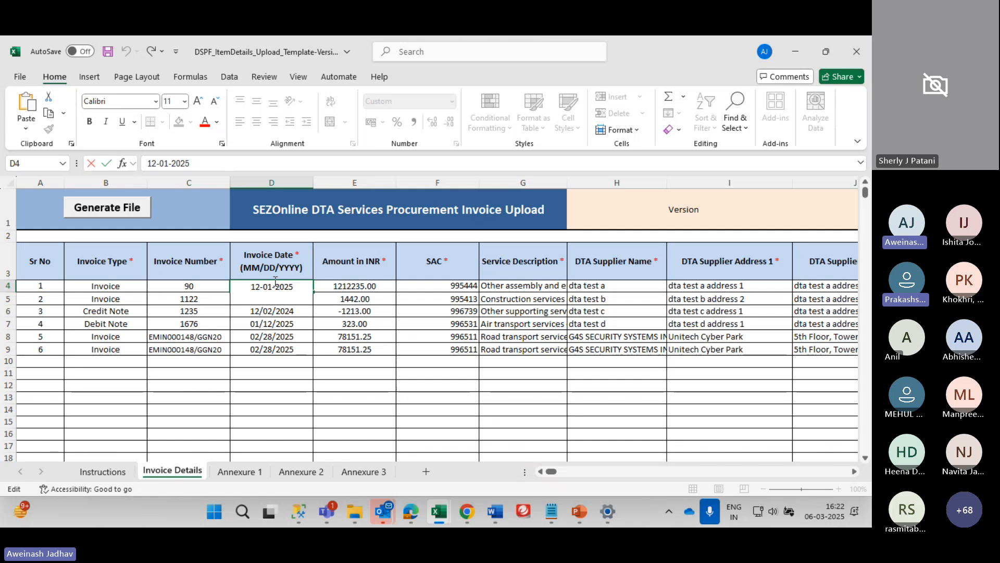
pyautogui.click(274, 285)
pyautogui.write('`')
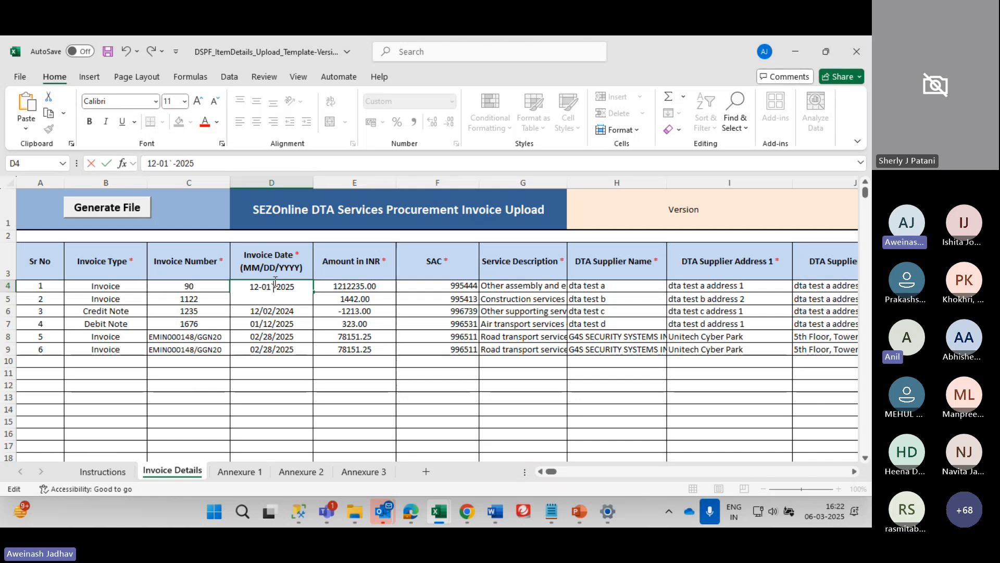
pyautogui.press('BackSpace')
pyautogui.hotkey('ctrl', 'Return')
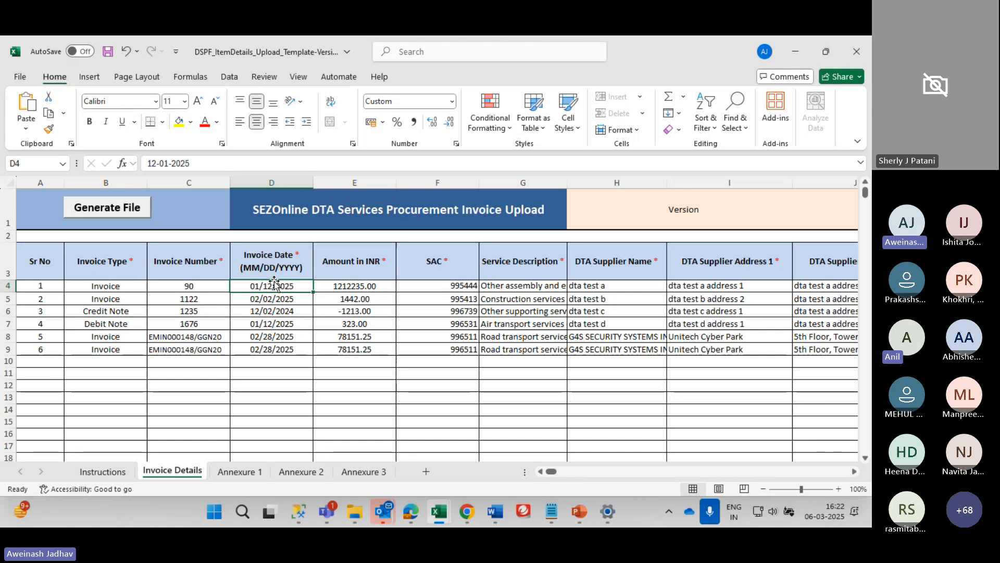
pyautogui.press('F2')
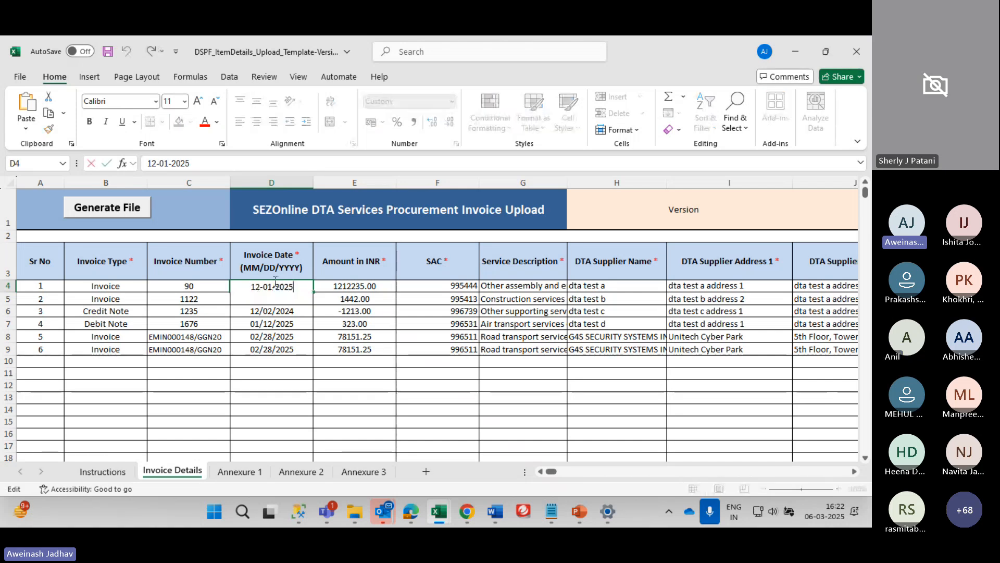
pyautogui.press('BackSpace')
pyautogui.write('4')
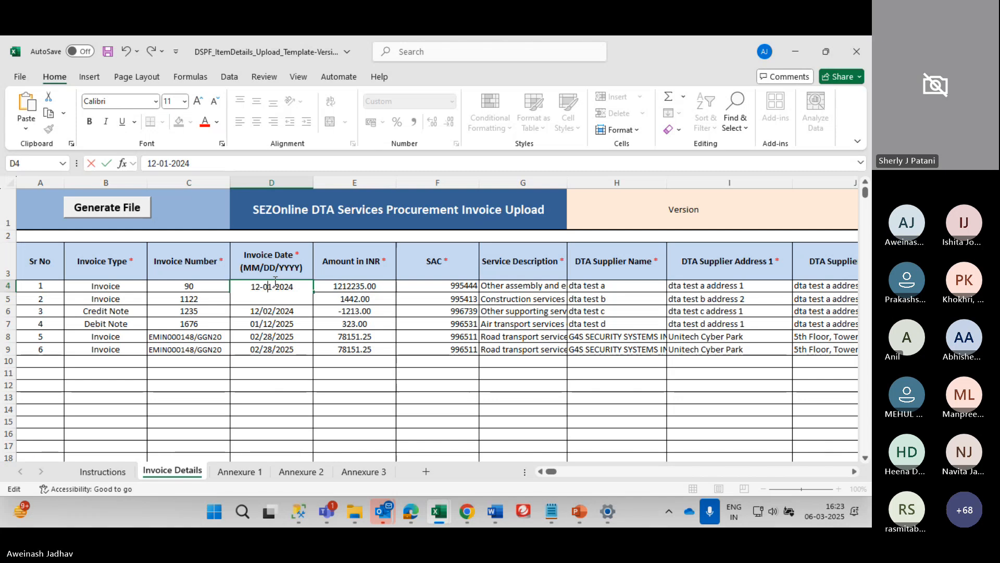
pyautogui.press('BackSpace')
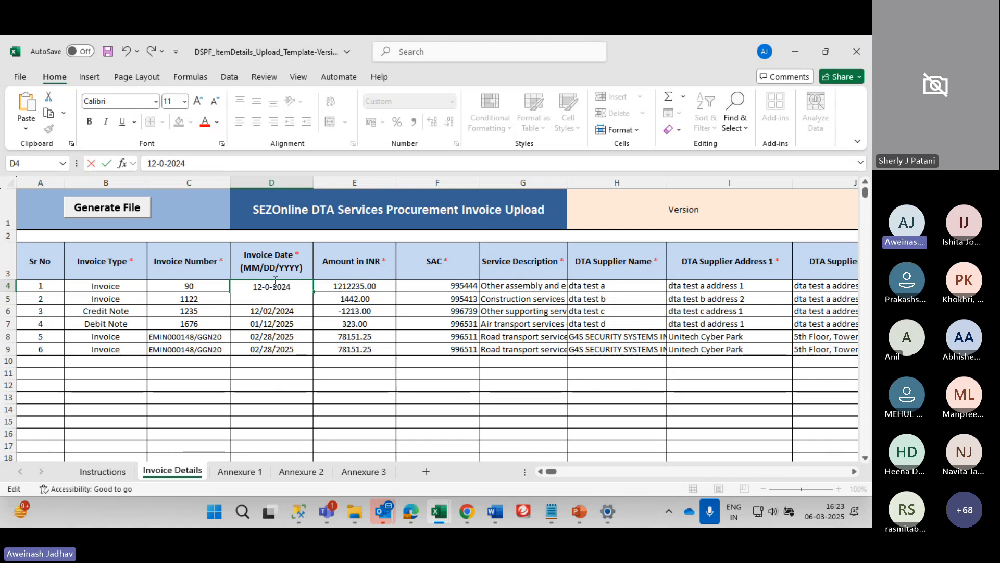
pyautogui.press('BackSpace')
pyautogui.write('27')
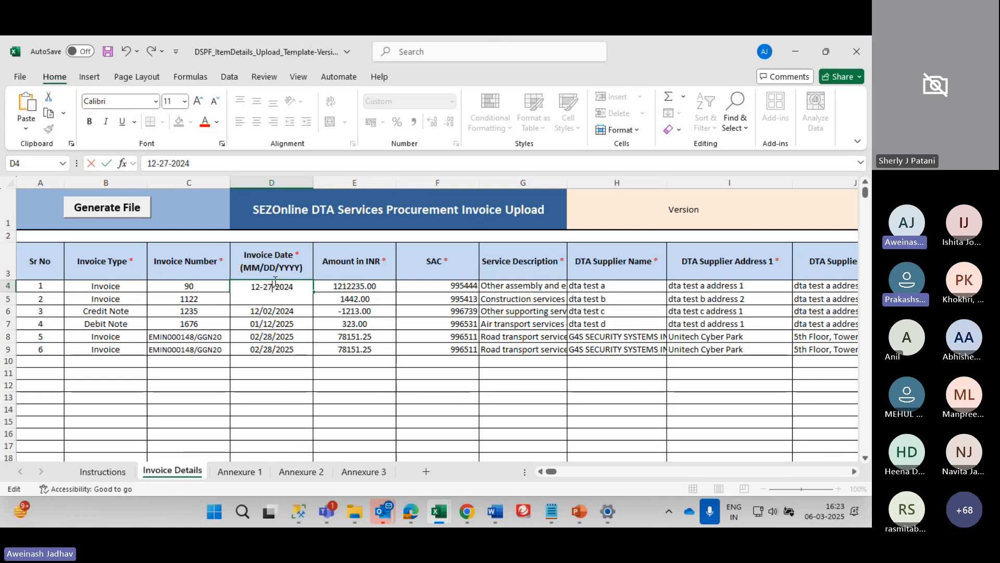
pyautogui.press('Return')
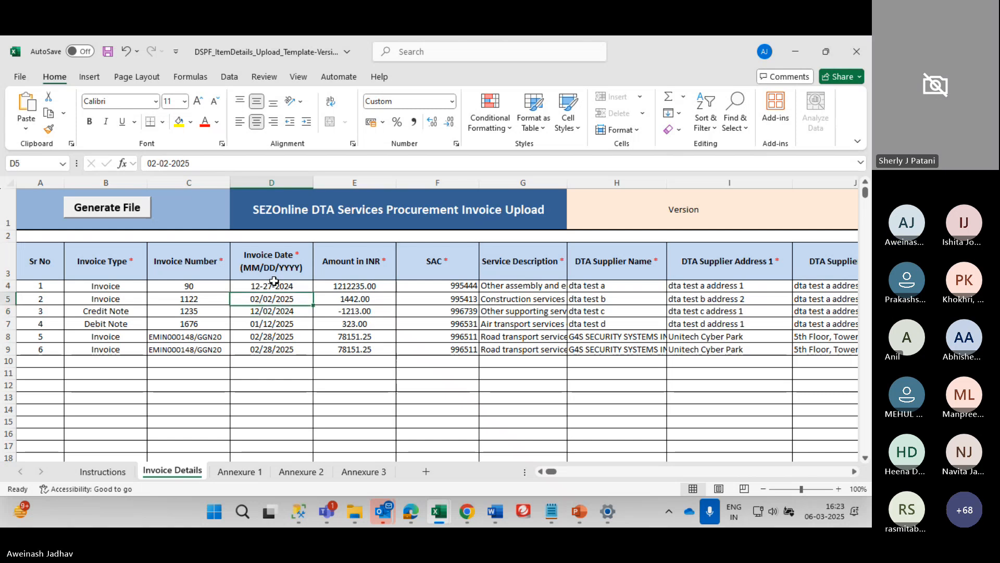
pyautogui.press('Up')
pyautogui.press('Down')
pyautogui.hotkey('ctrl', 'z')
# Re-enter the first invoice date in D4 as 12-27-2024 and check it
pyautogui.hotkey('ctrl', 'Down')
pyautogui.hotkey('ctrl', 'Down')
pyautogui.hotkey('ctrl', 'Down')
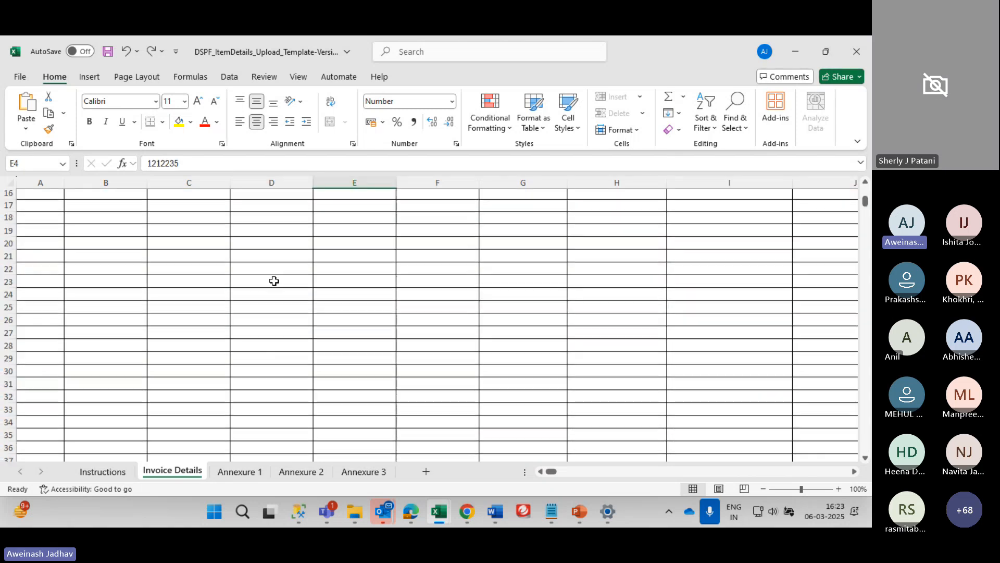
pyautogui.hotkey('ctrl', 'Up')
pyautogui.hotkey('ctrl', 'Down')
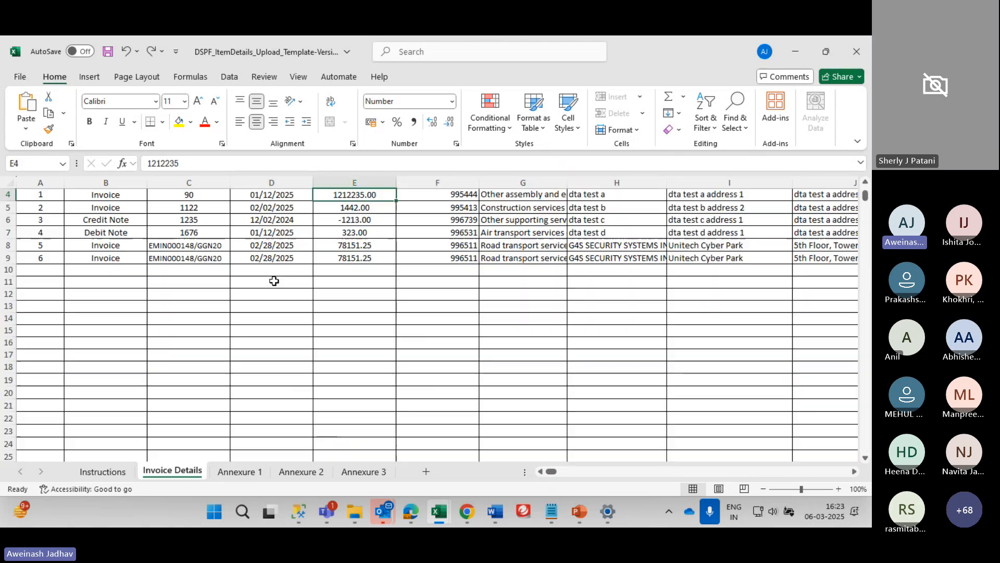
pyautogui.press('Left')
pyautogui.scroll(1, 276, 282)
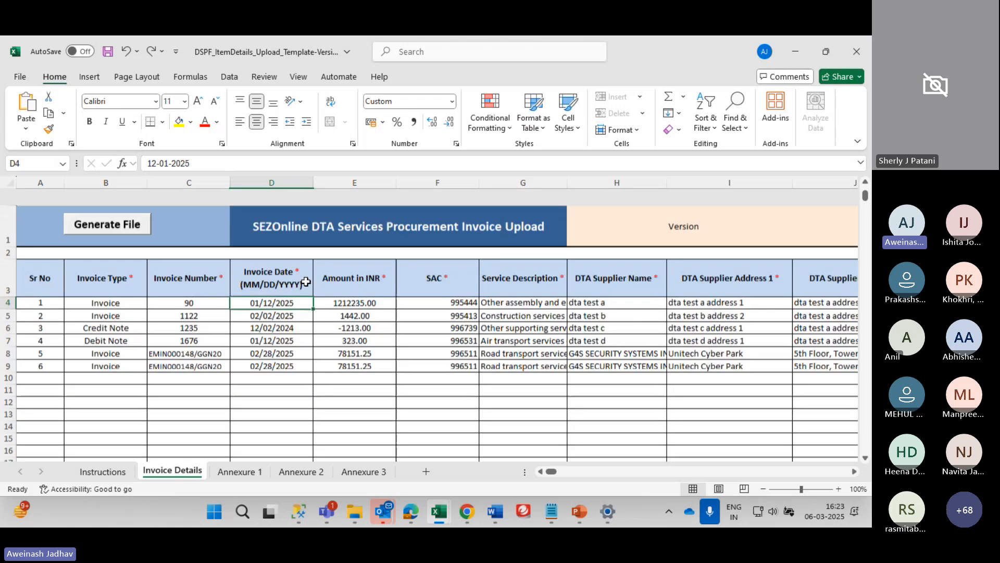
pyautogui.doubleClick(307, 282)
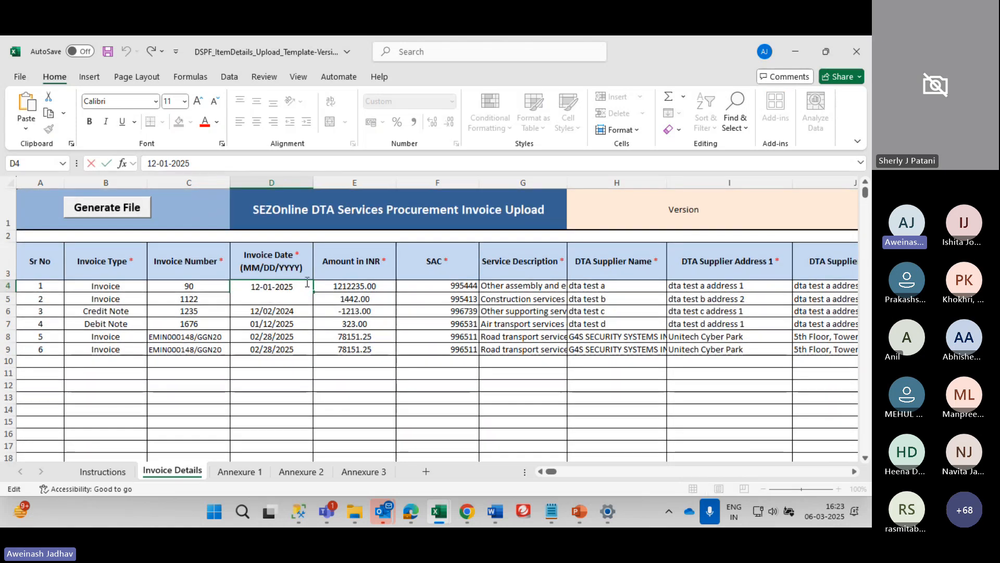
pyautogui.press('BackSpace')
pyautogui.press('BackSpace')
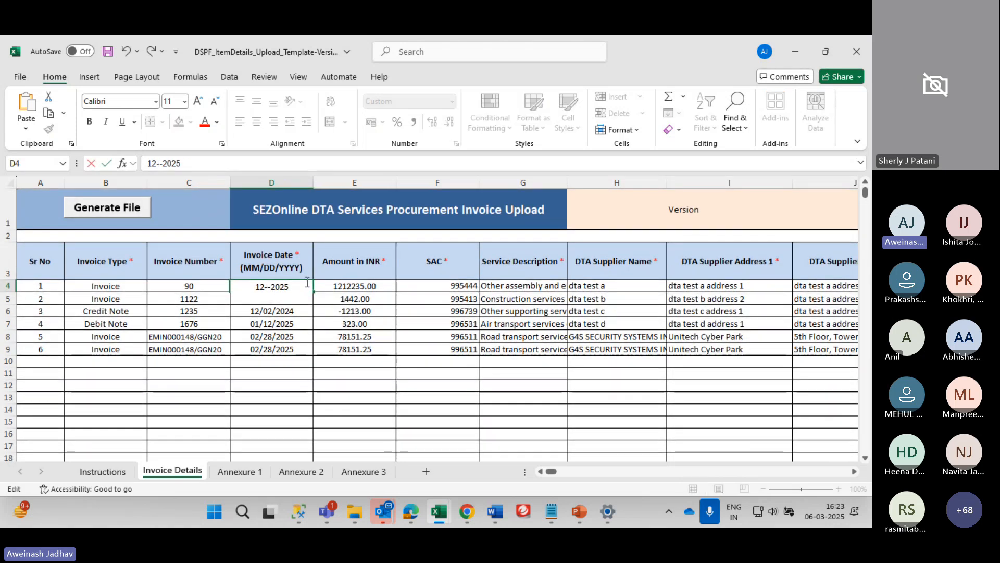
pyautogui.write('27')
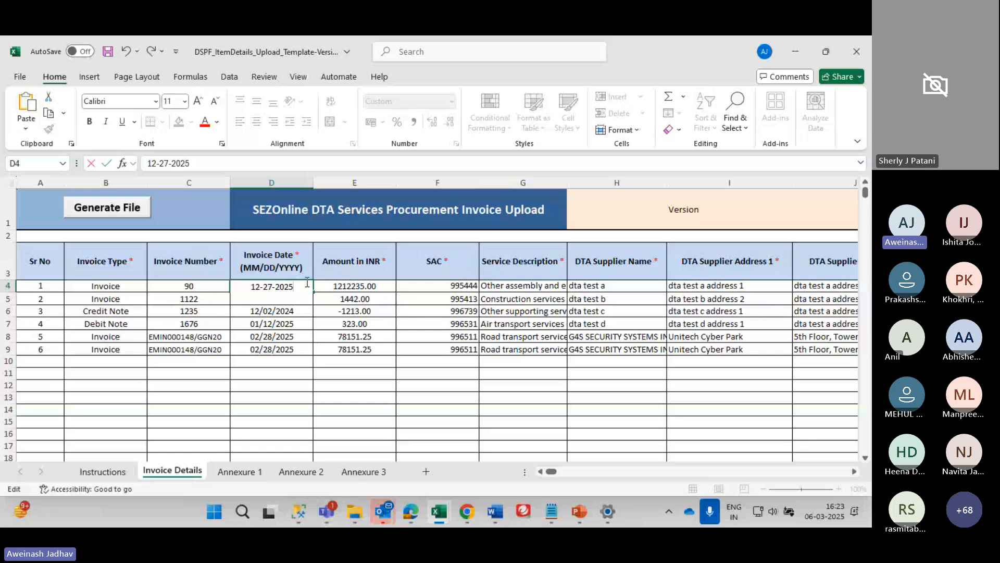
pyautogui.press('BackSpace')
pyautogui.write('4')
pyautogui.press('Return')
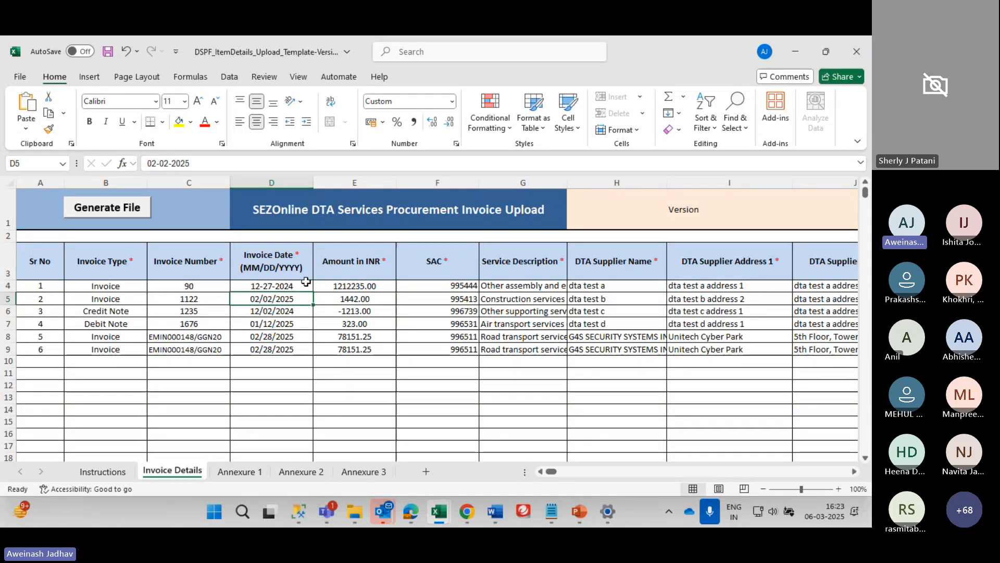
pyautogui.click(307, 284)
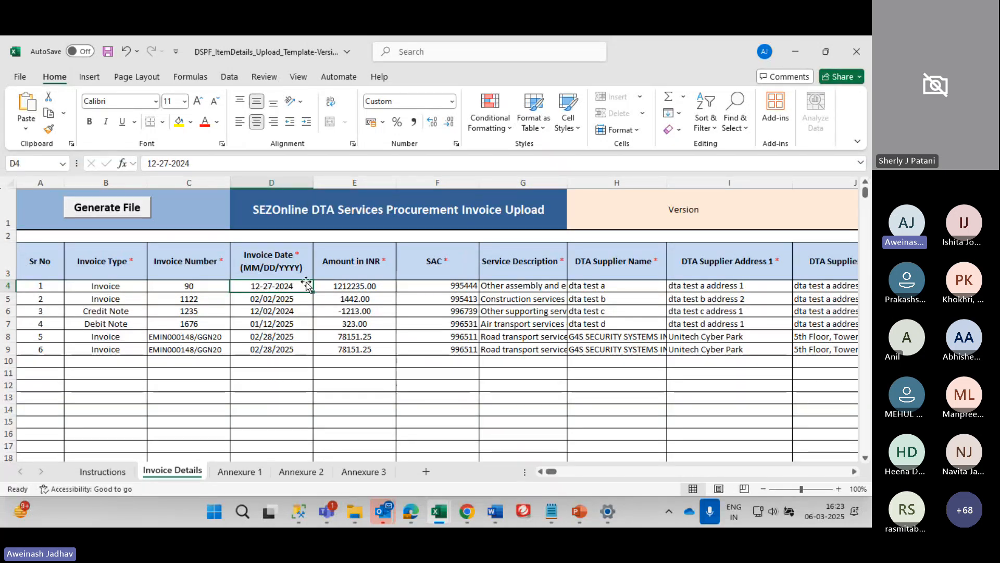
pyautogui.press('Right')
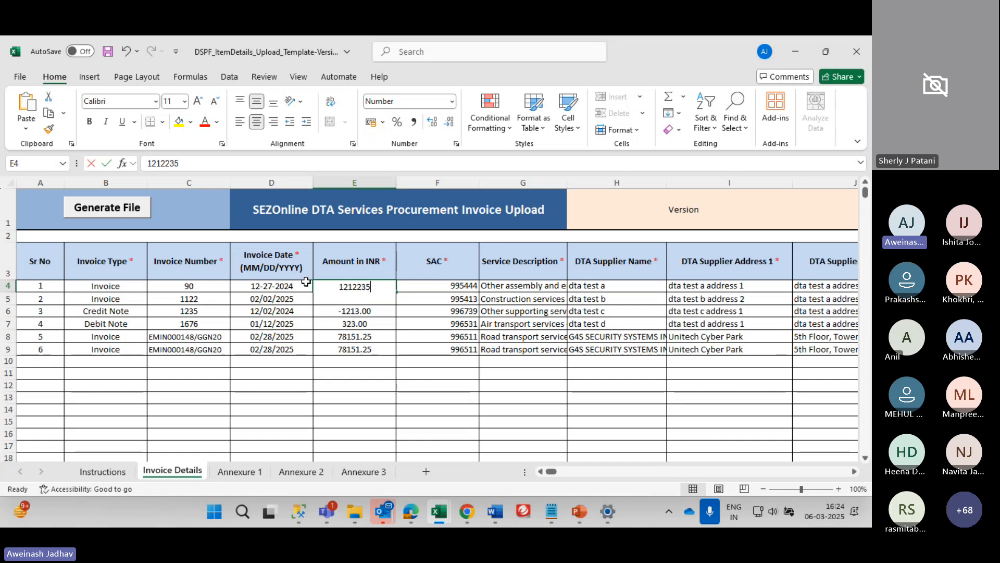
# Enter 866940 as the first invoice amount in E4 and start entering SAC code 995463
pyautogui.write('100000')
pyautogui.press('BackSpace')
pyautogui.press('BackSpace')
pyautogui.press('BackSpace')
pyautogui.press('BackSpace')
pyautogui.press('BackSpace')
pyautogui.press('BackSpace')
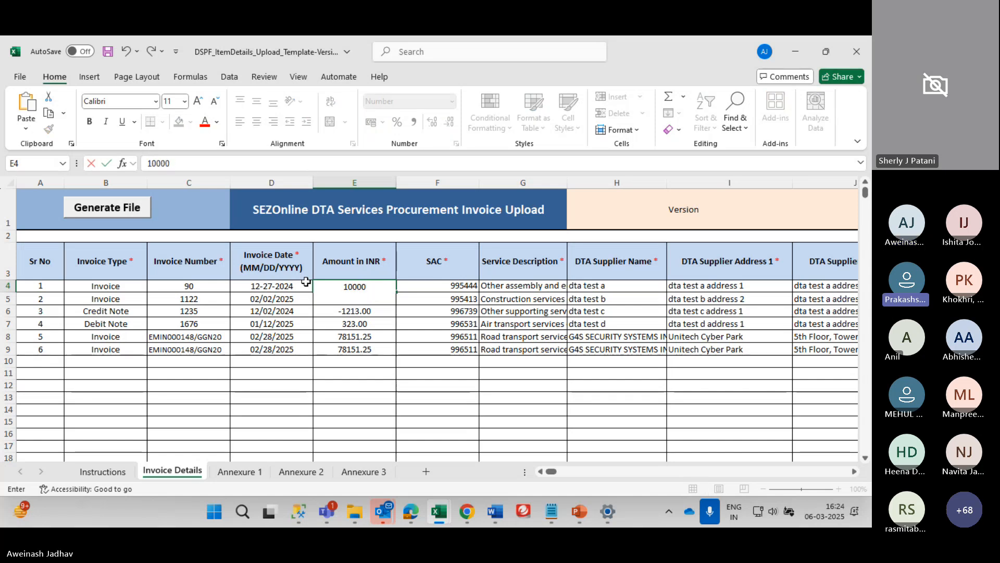
pyautogui.write('866')
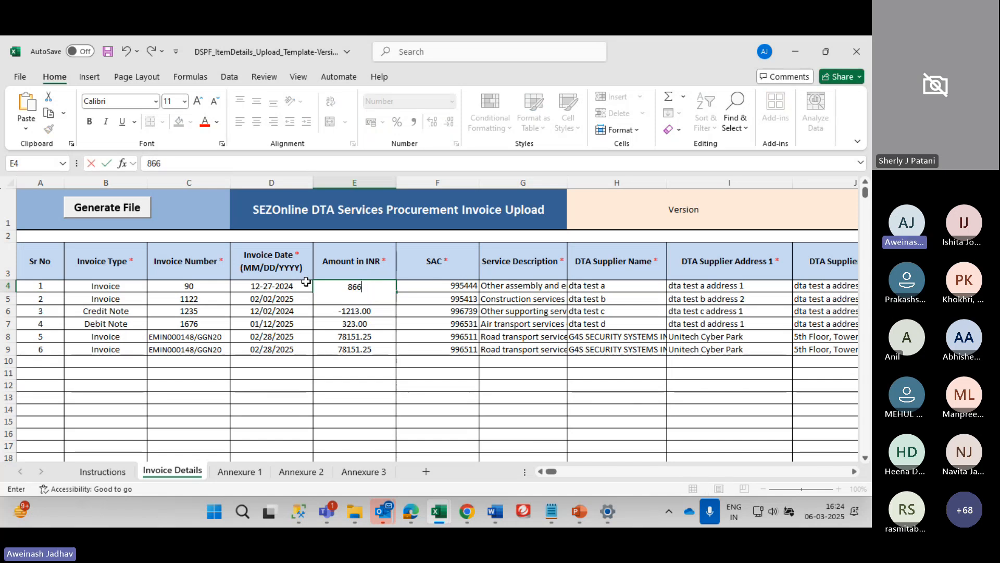
pyautogui.write('940')
pyautogui.press('Tab')
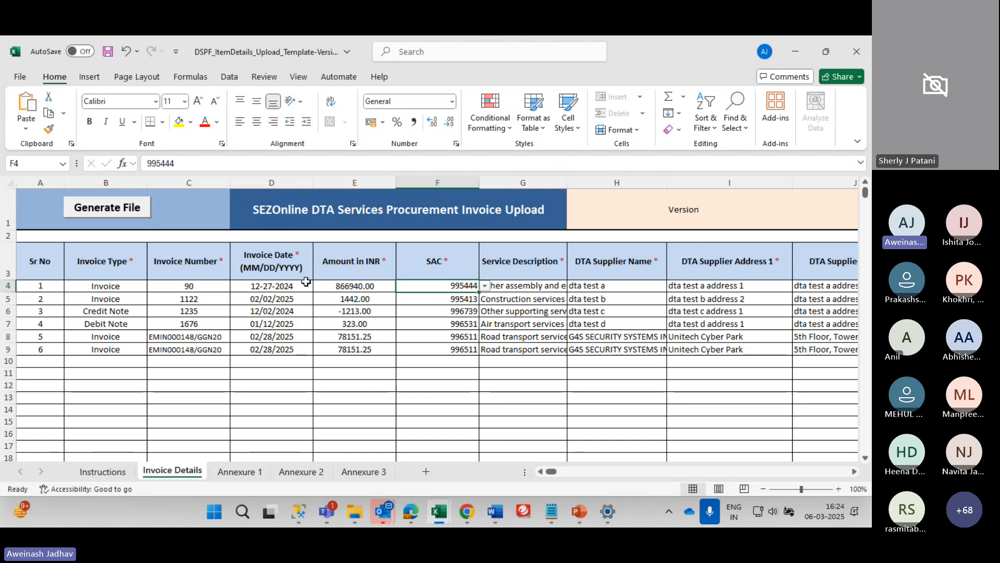
pyautogui.hotkey('alt', 'Down')
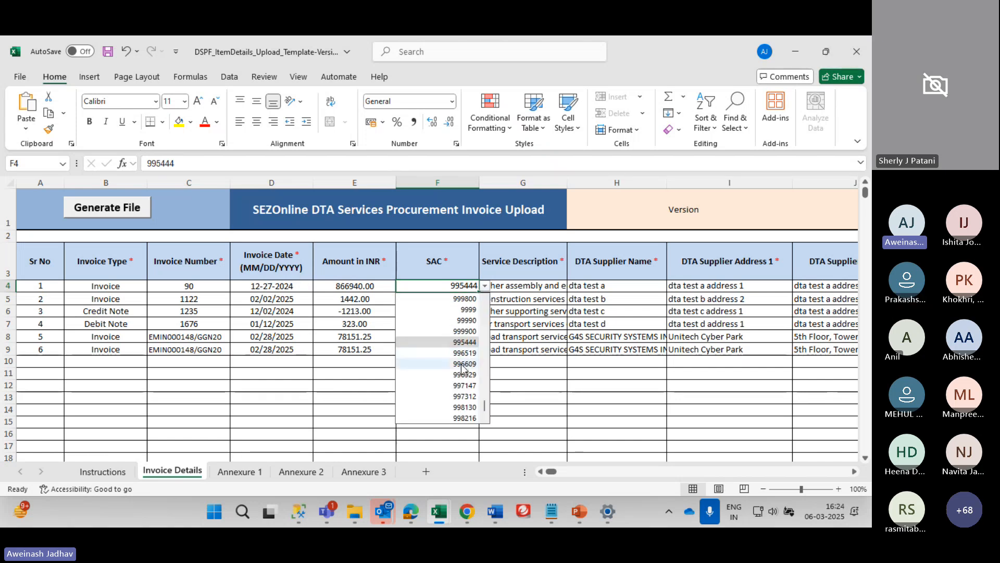
pyautogui.scroll(-3, 462, 367)
pyautogui.write('995463')
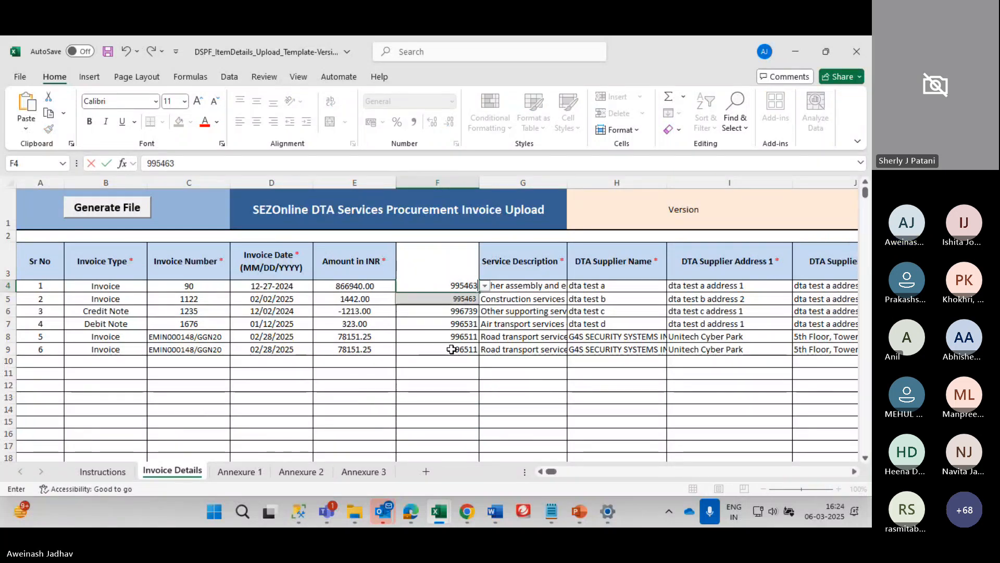
# Pick SAC code 995463 for the first invoice and check its updated service description
pyautogui.click(473, 302)
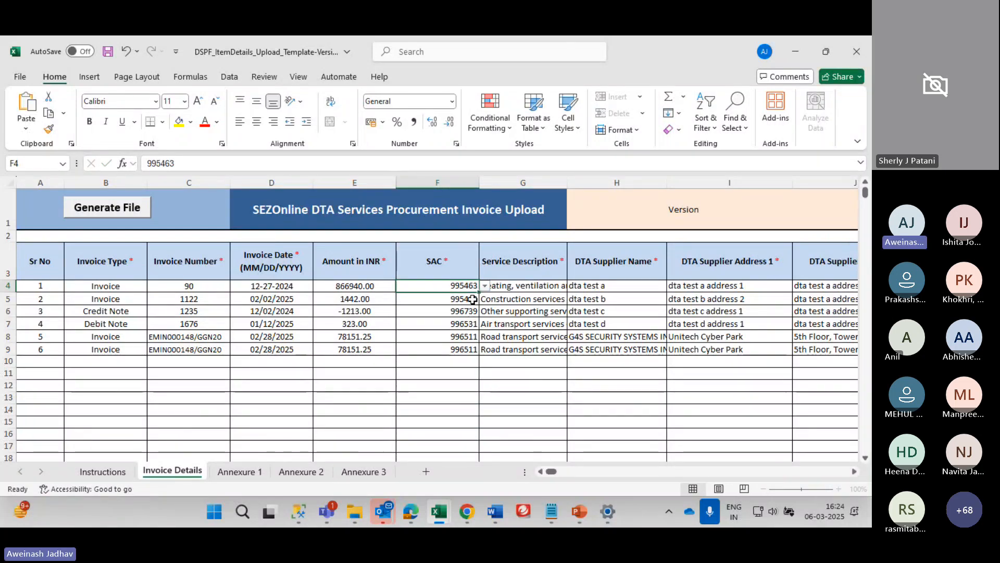
pyautogui.press('Tab')
pyautogui.press('Left')
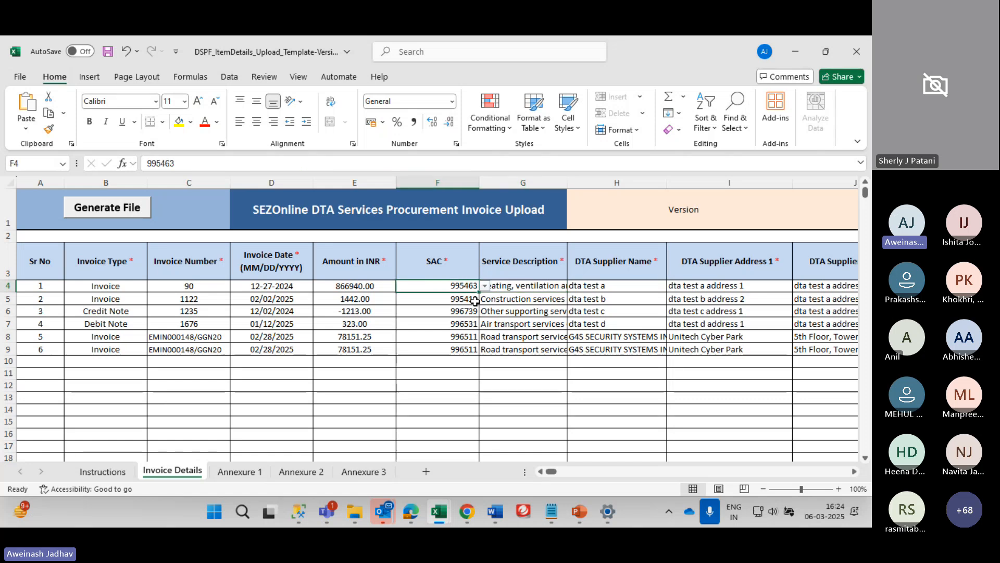
pyautogui.press('Right')
pyautogui.press('Right')
pyautogui.press('Left')
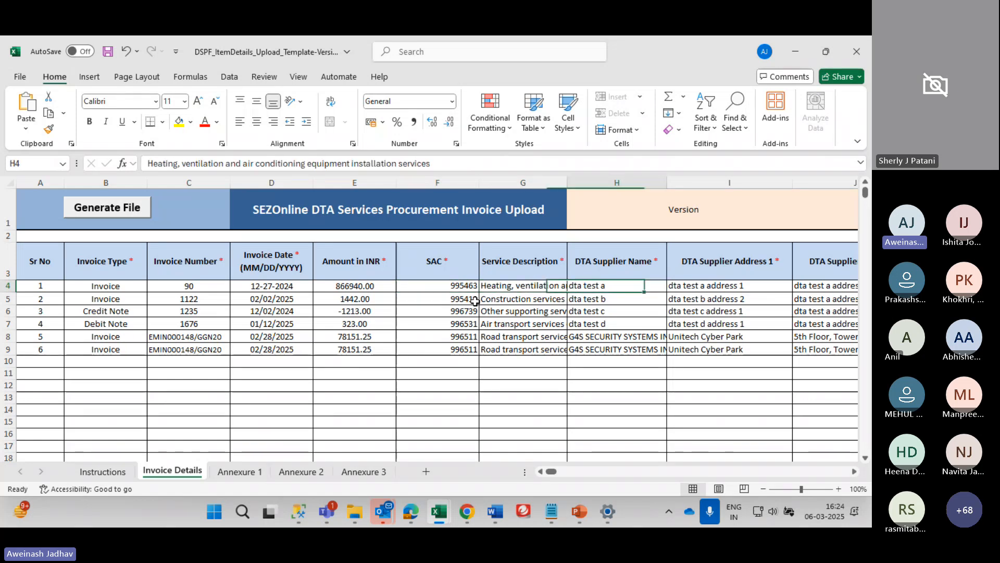
pyautogui.press('Right')
pyautogui.press('Left')
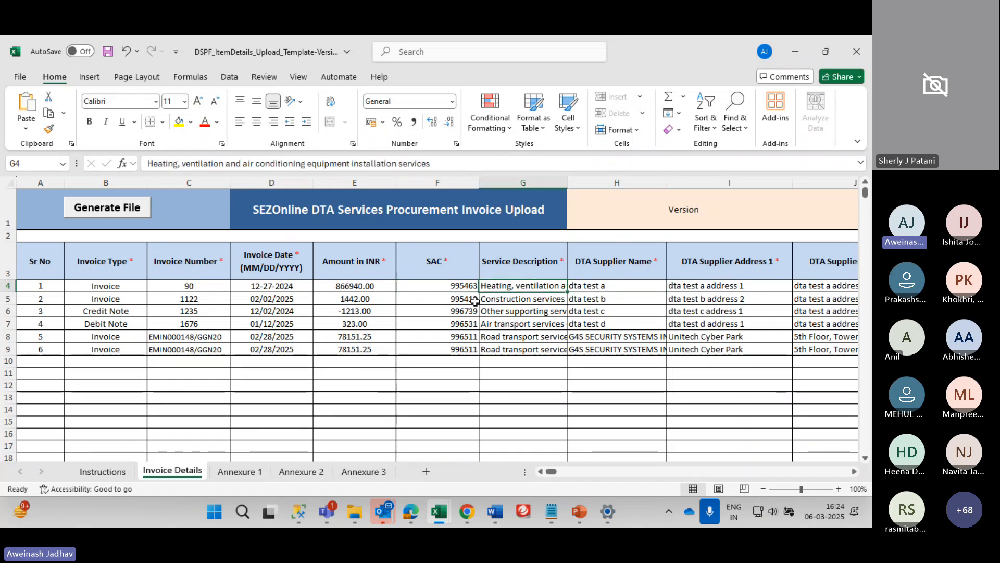
pyautogui.press('F2')
pyautogui.press('Escape')
# Set the first supplier name in H4 to 'Pranam HVAC Pvt. Ltd'
pyautogui.press('Right')
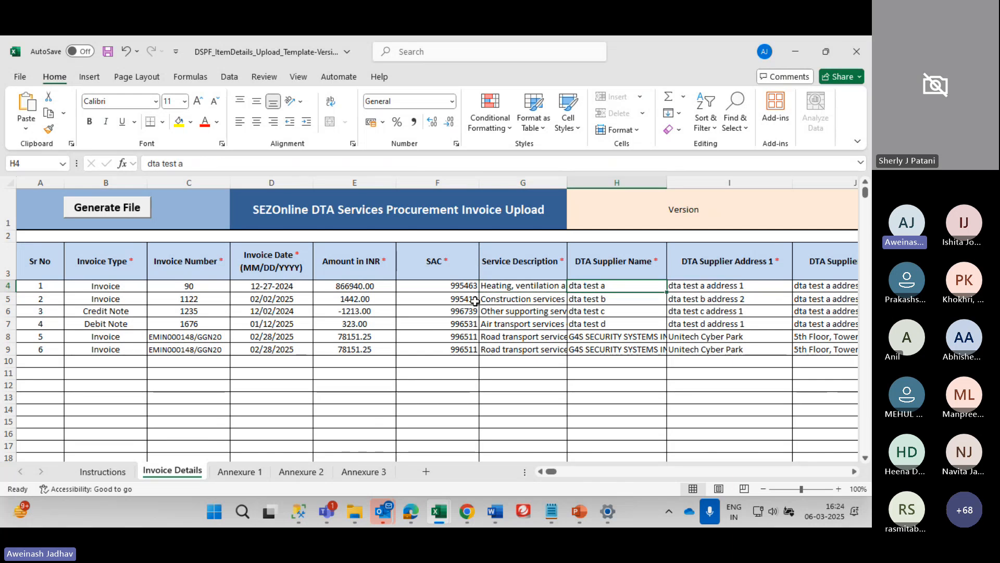
pyautogui.press('Right')
pyautogui.press('Right')
pyautogui.press('Right')
pyautogui.press('Left')
pyautogui.press('Left')
pyautogui.press('Left')
pyautogui.press('Left')
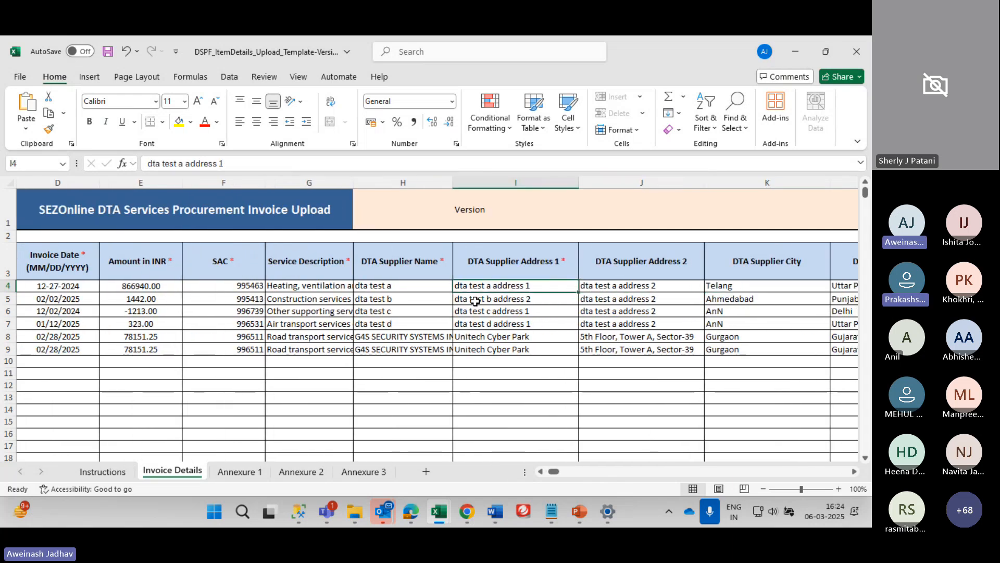
pyautogui.press('Right')
pyautogui.write('Pra')
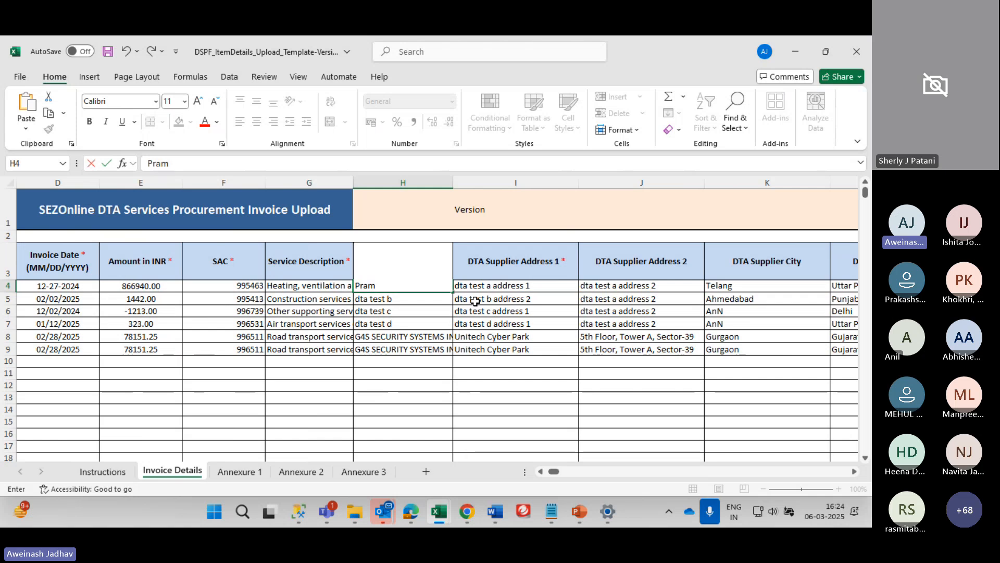
pyautogui.write('m')
pyautogui.press('BackSpace')
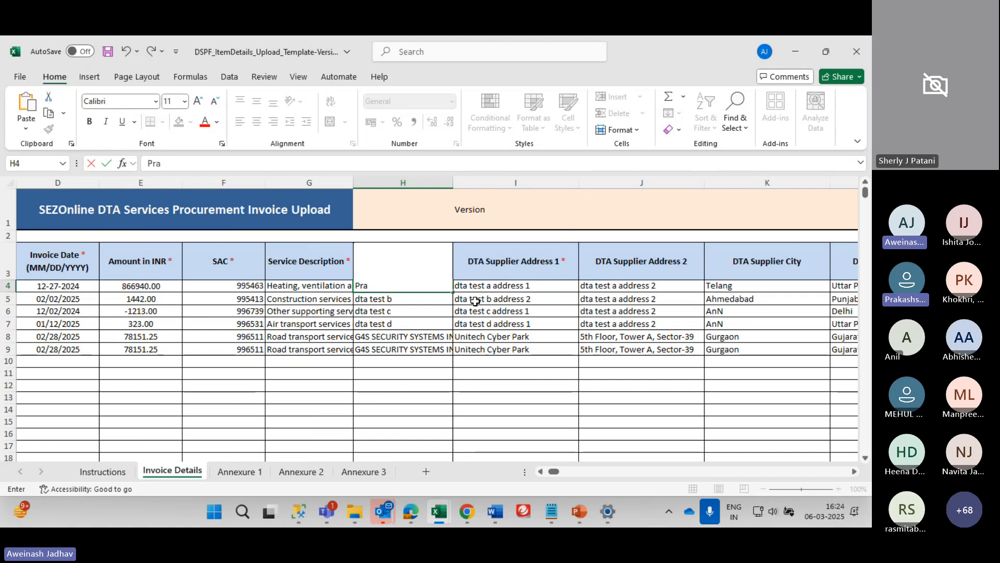
pyautogui.write('nam HV')
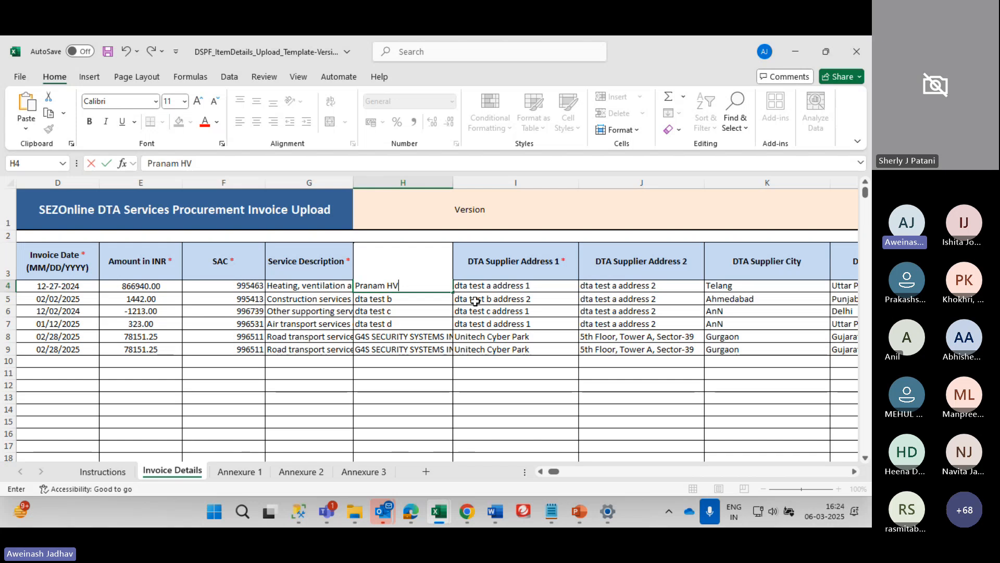
pyautogui.write('AC Pvt. Ltd')
pyautogui.press('Tab')
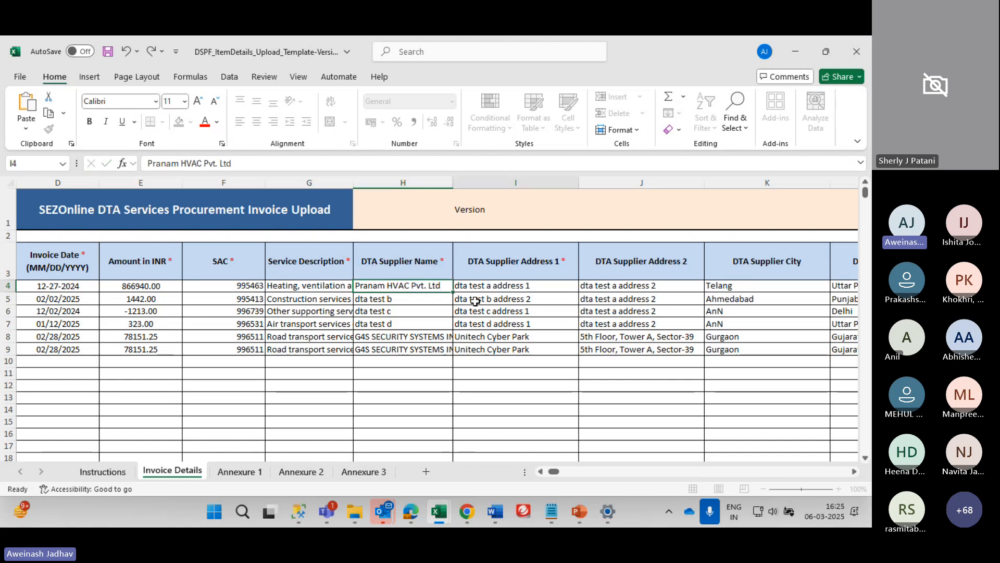
# Set the first address line to Gujarat and clear the second address line
pyautogui.press('Right')
pyautogui.press('Left')
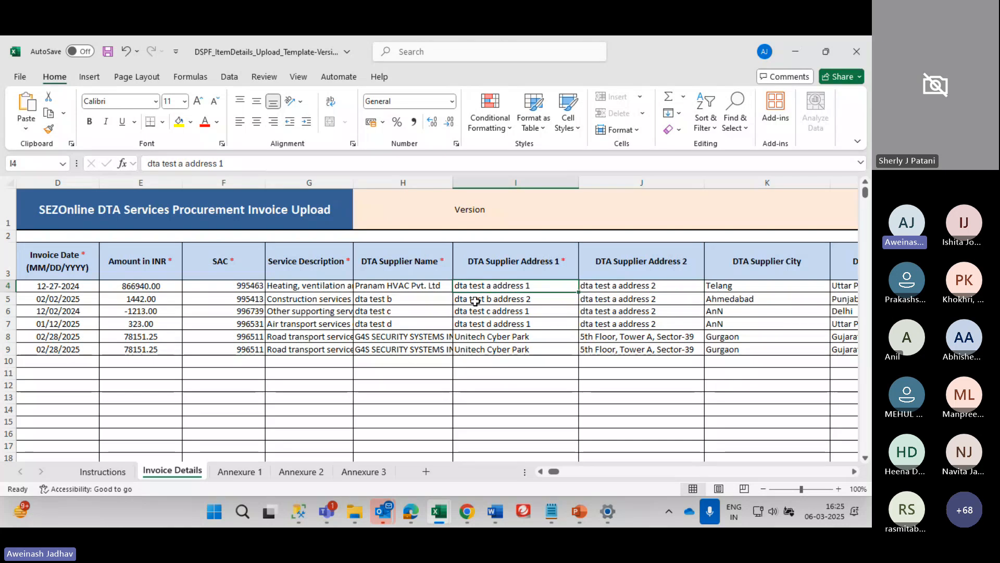
pyautogui.press('Left')
pyautogui.press('Right')
pyautogui.write('Guja')
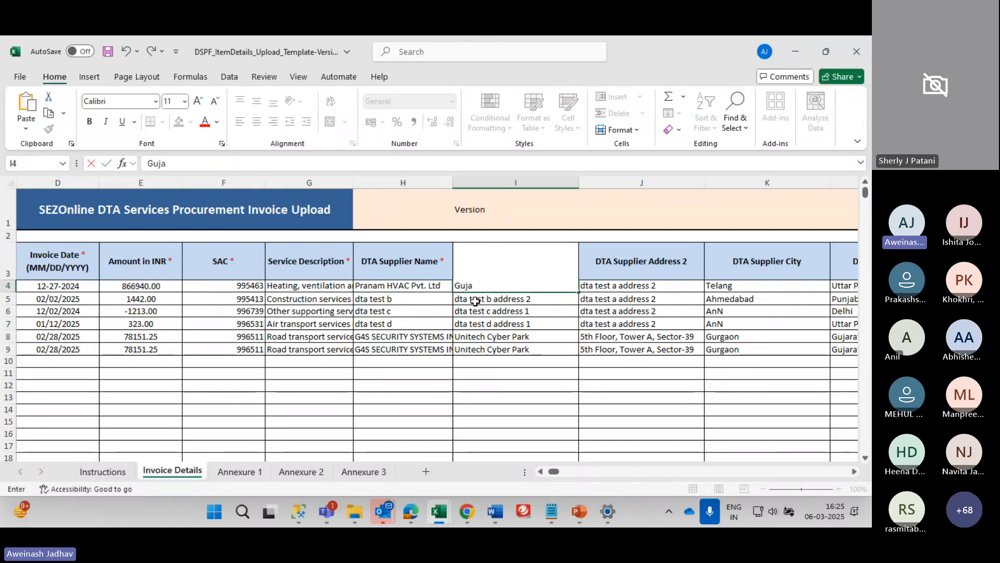
pyautogui.write('rat')
pyautogui.press('Tab')
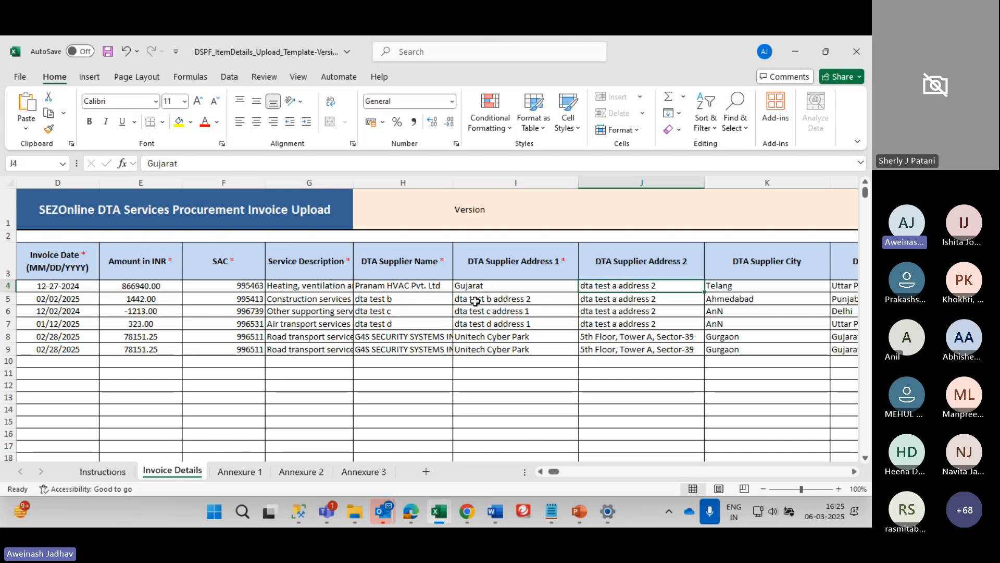
pyautogui.press('Tab')
pyautogui.press('Left')
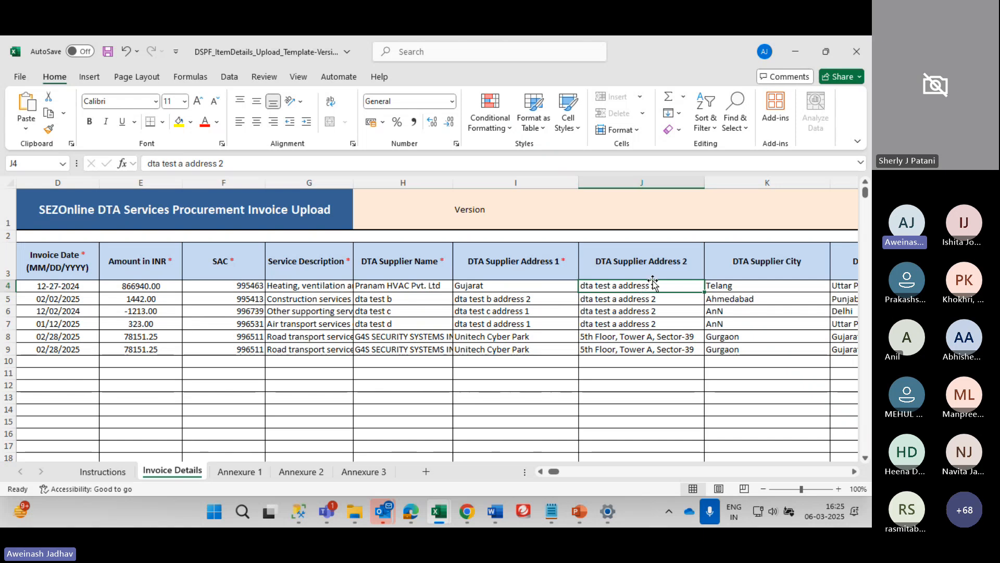
pyautogui.press('Delete')
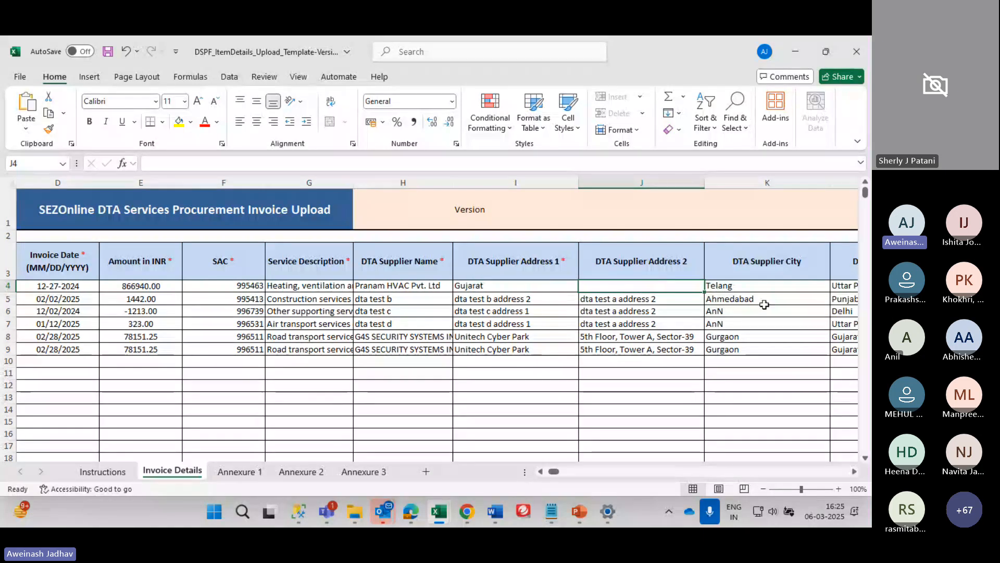
# Set the supplier city to Ahmedabad, state to Gujarat and PIN to 380015
pyautogui.hscroll(2, 761, 303)
pyautogui.click(666, 287)
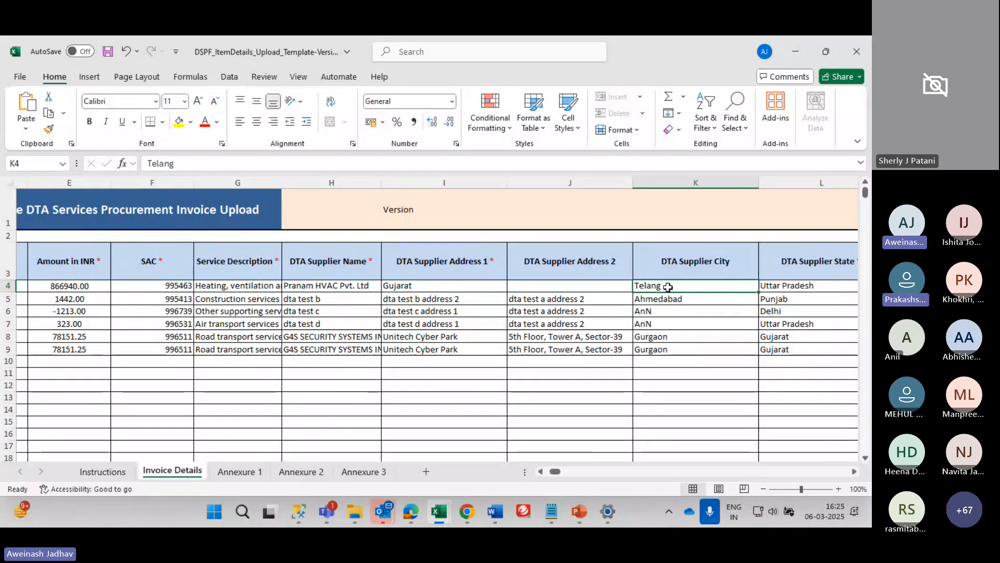
pyautogui.write('Ahmedabad')
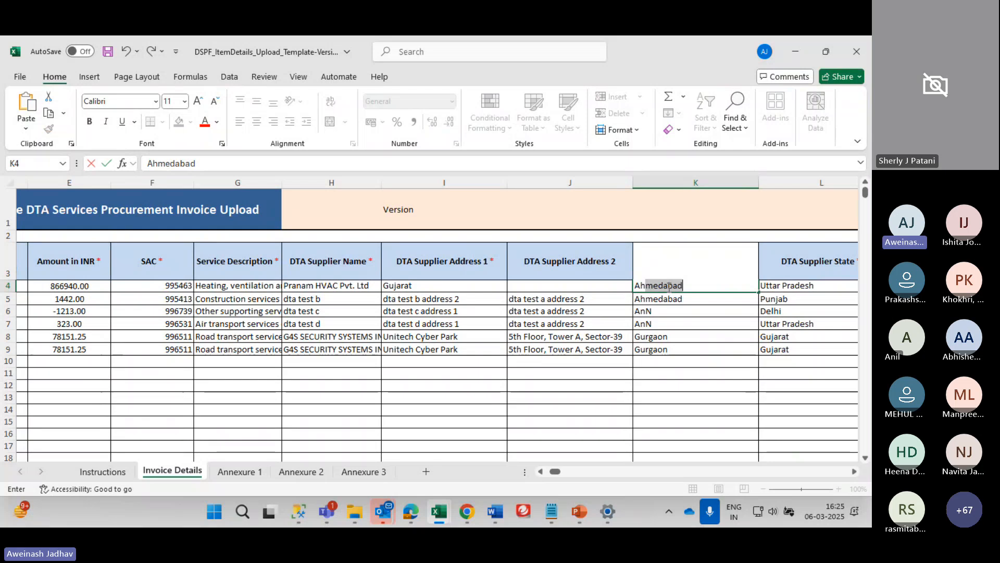
pyautogui.press('Tab')
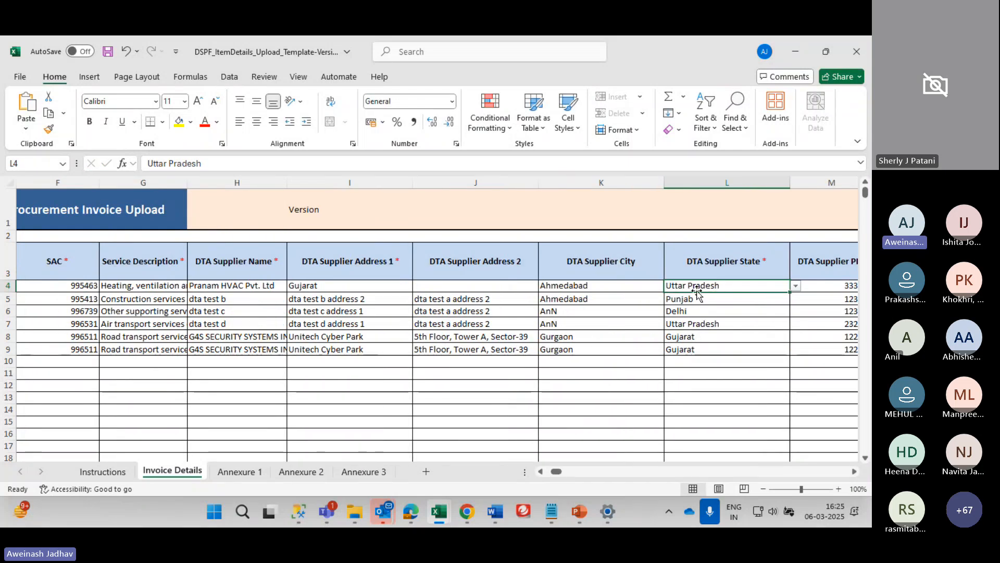
pyautogui.hotkey('alt', 'Down')
pyautogui.press('Escape')
pyautogui.write('gu')
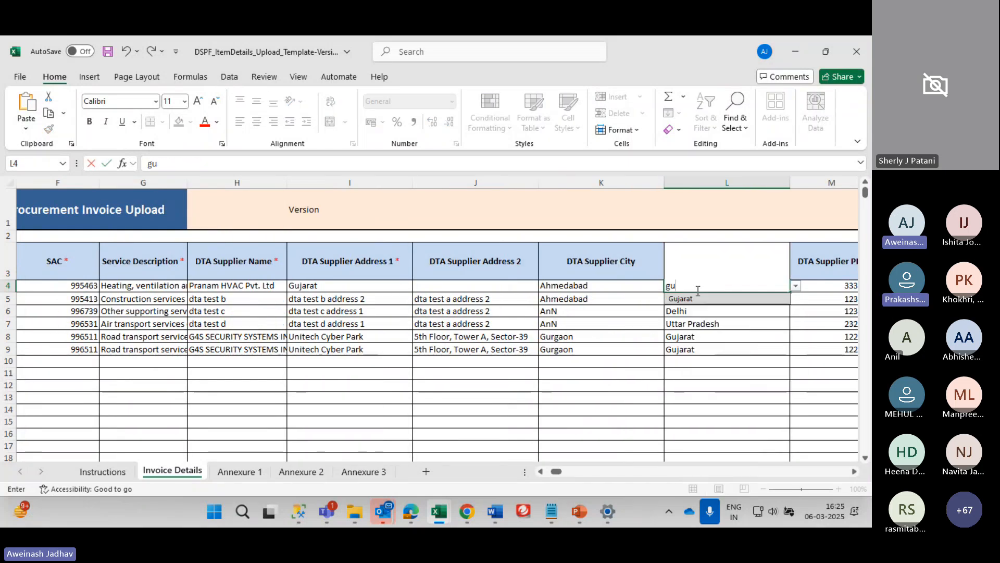
pyautogui.press('Tab')
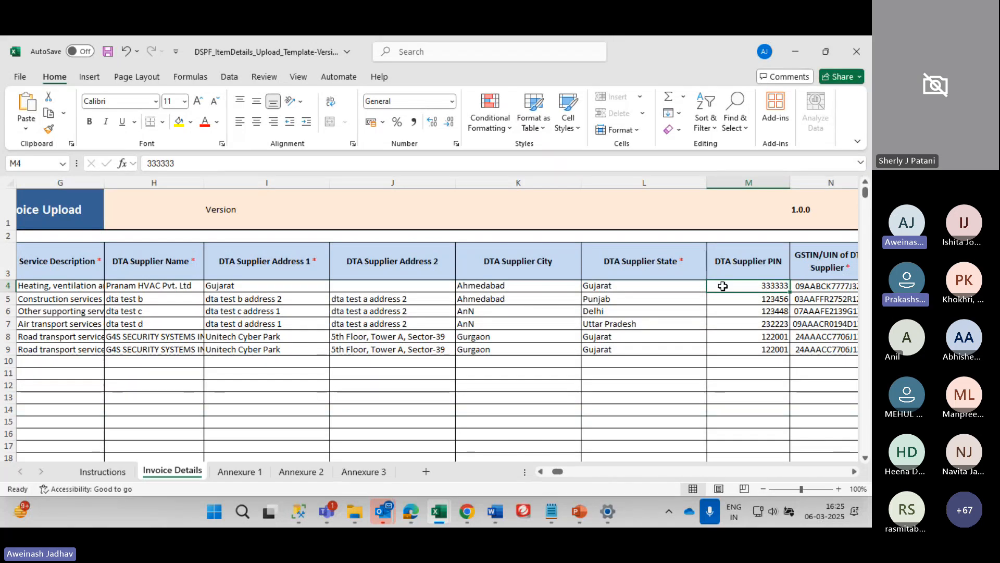
pyautogui.write('38')
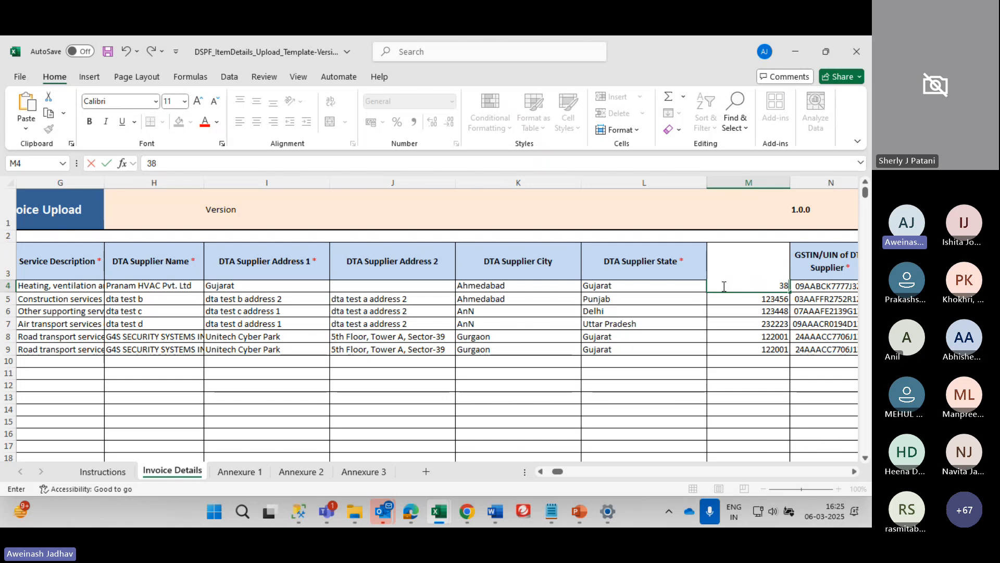
pyautogui.write('0015')
pyautogui.hotkey('ctrl', 'Return')
pyautogui.hscroll(1, 724, 286)
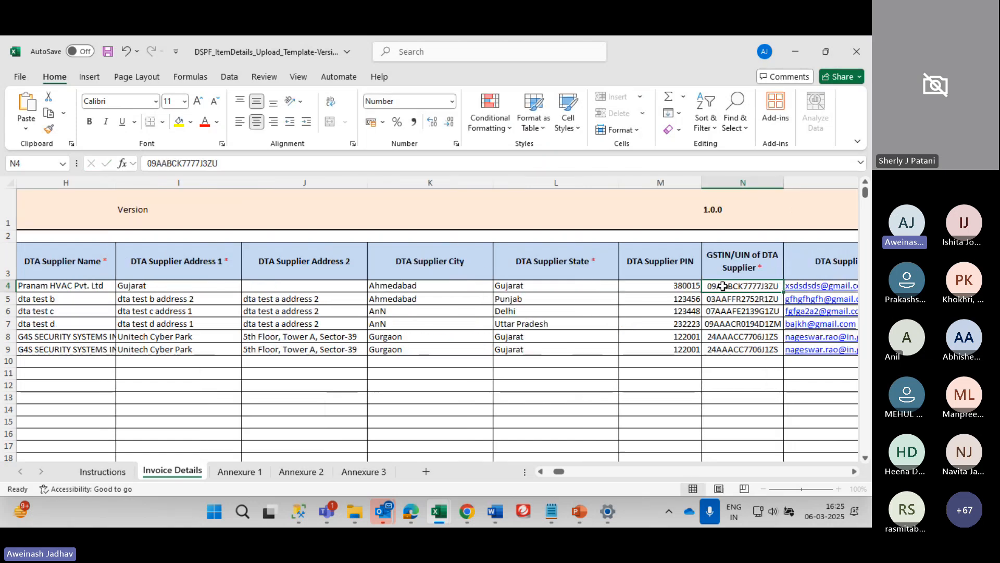
pyautogui.click(723, 286)
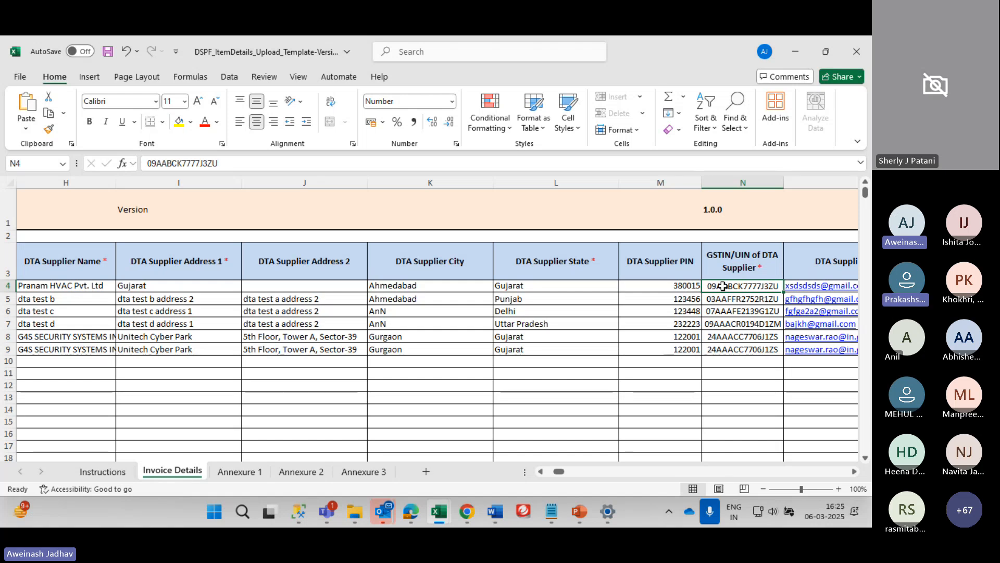
# Overwrite the first supplier's GSTIN in N4 with a new one starting with state code 24
pyautogui.doubleClick(724, 286)
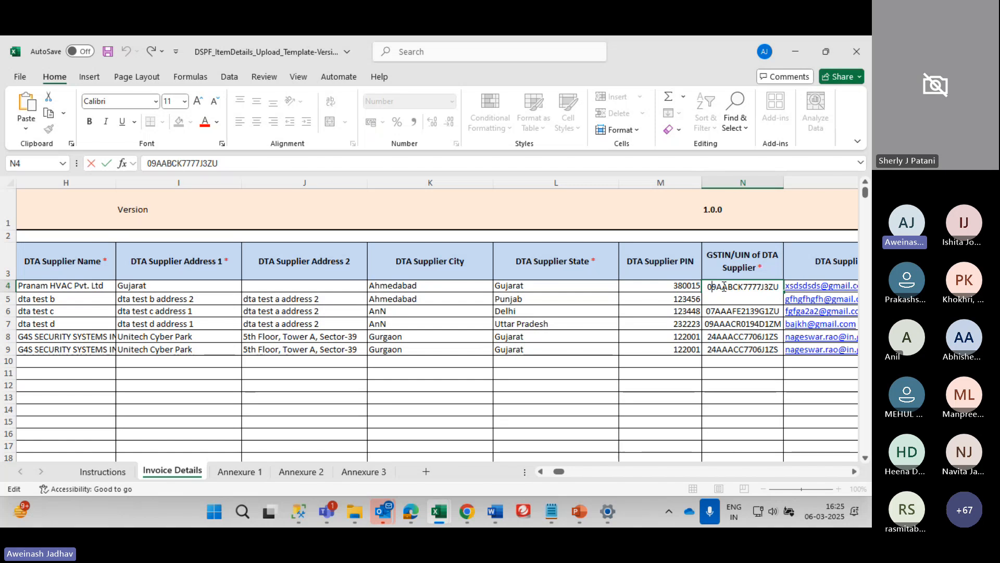
pyautogui.press('BackSpace')
pyautogui.press('BackSpace')
pyautogui.hotkey('shift', 'End')
pyautogui.press('Delete')
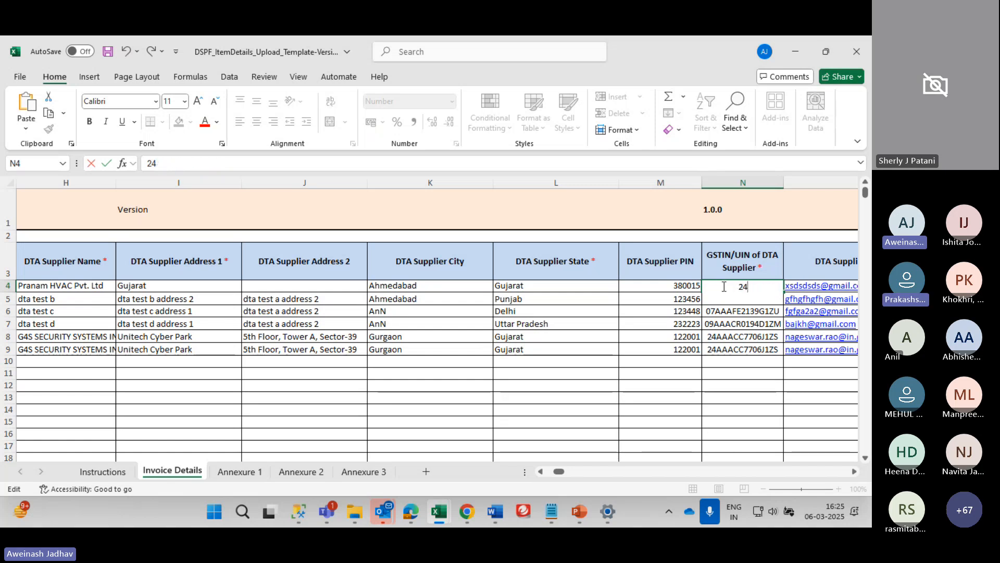
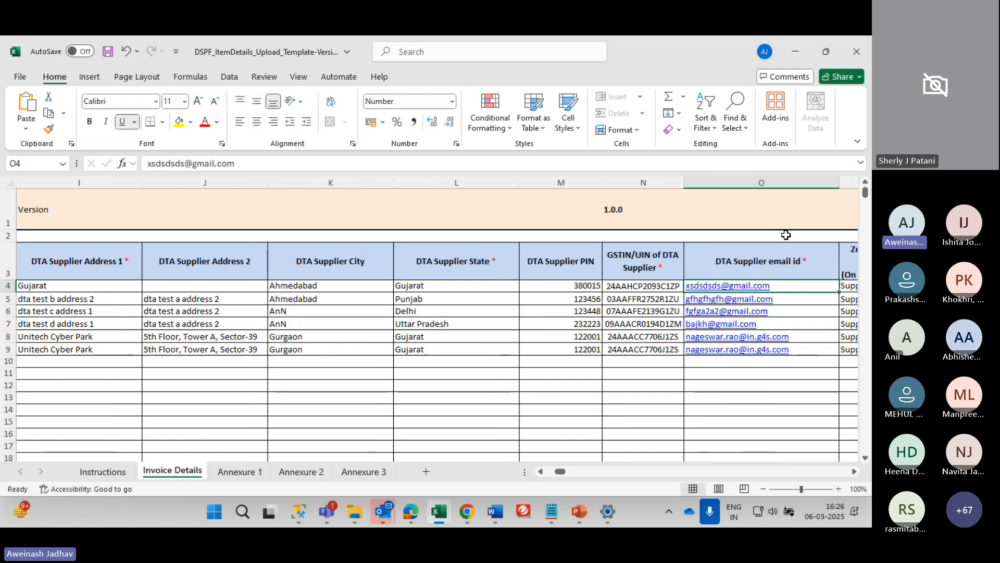
pyautogui.press('Left')
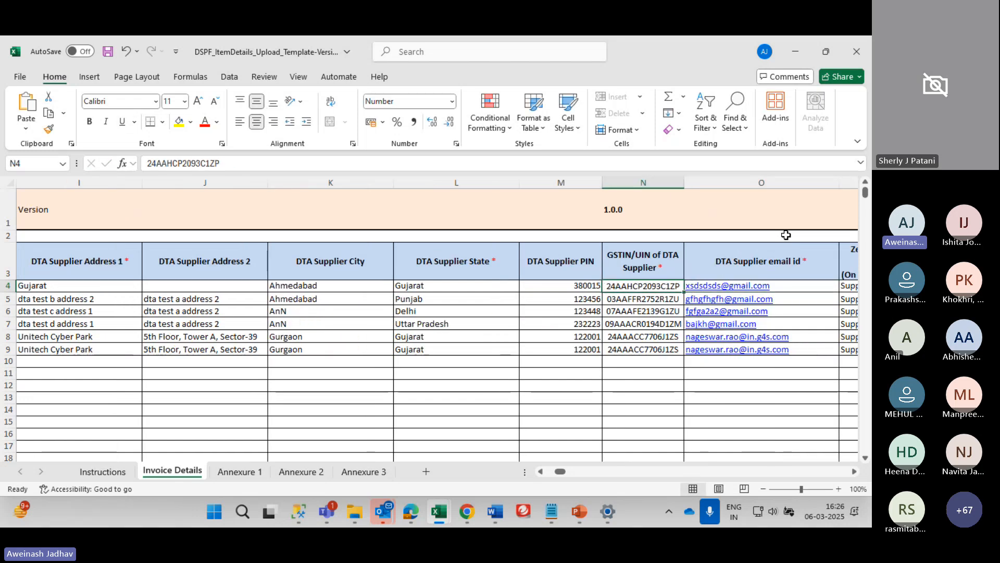
pyautogui.press('Right')
pyautogui.press('Right')
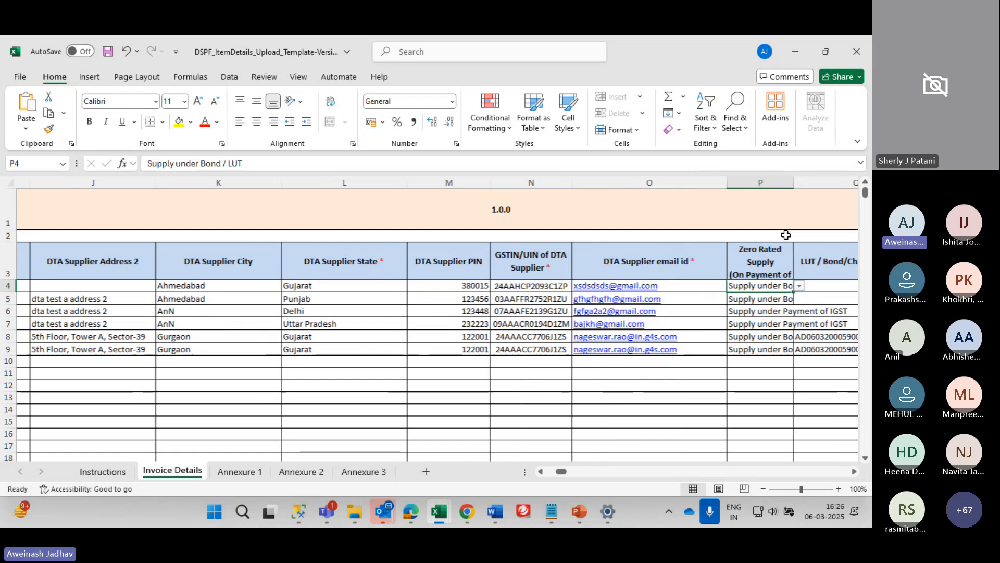
pyautogui.press('Left')
pyautogui.press('Left')
pyautogui.press('Right')
pyautogui.press('Right')
pyautogui.press('Left')
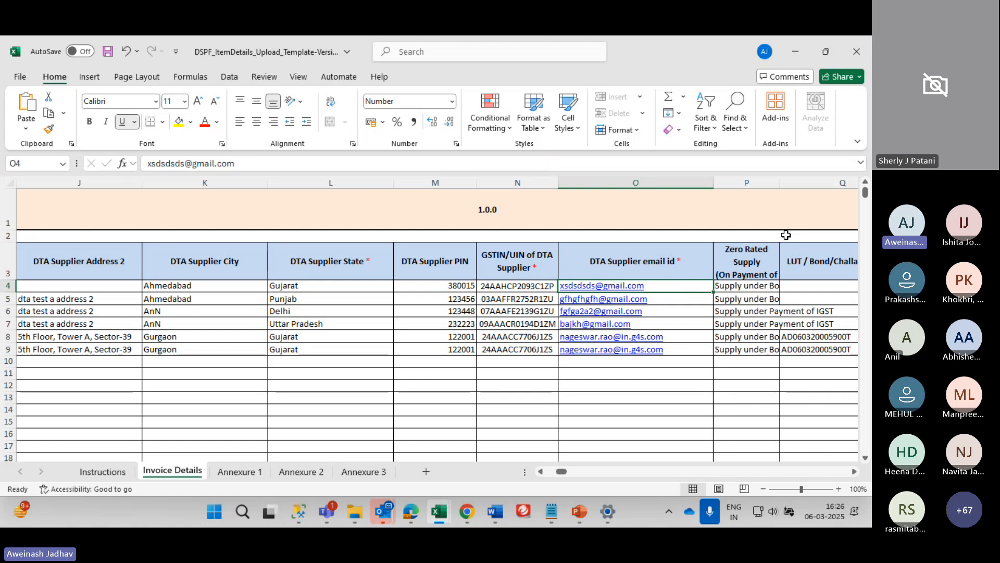
pyautogui.press('Right')
pyautogui.hscroll(1, 786, 235)
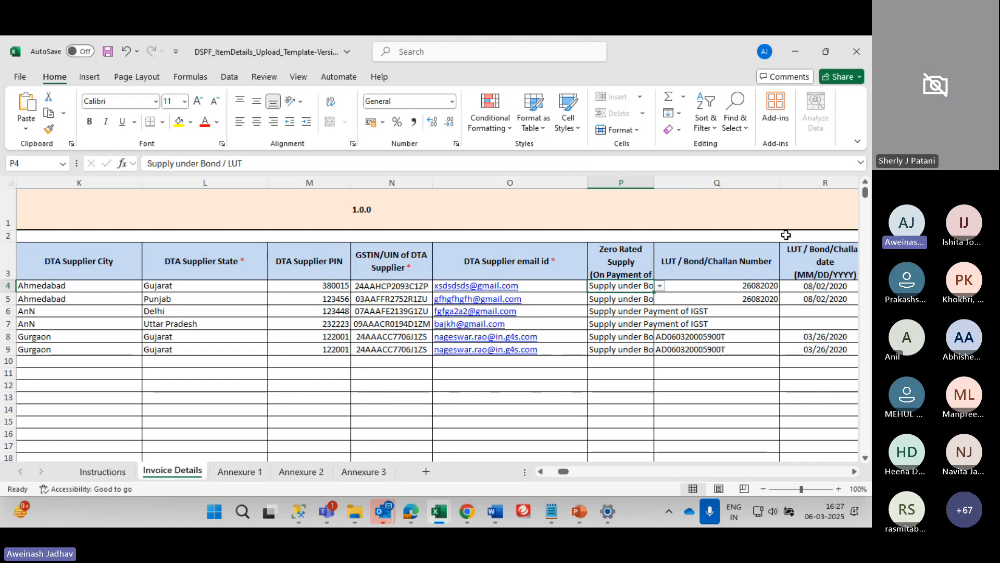
pyautogui.press('Left')
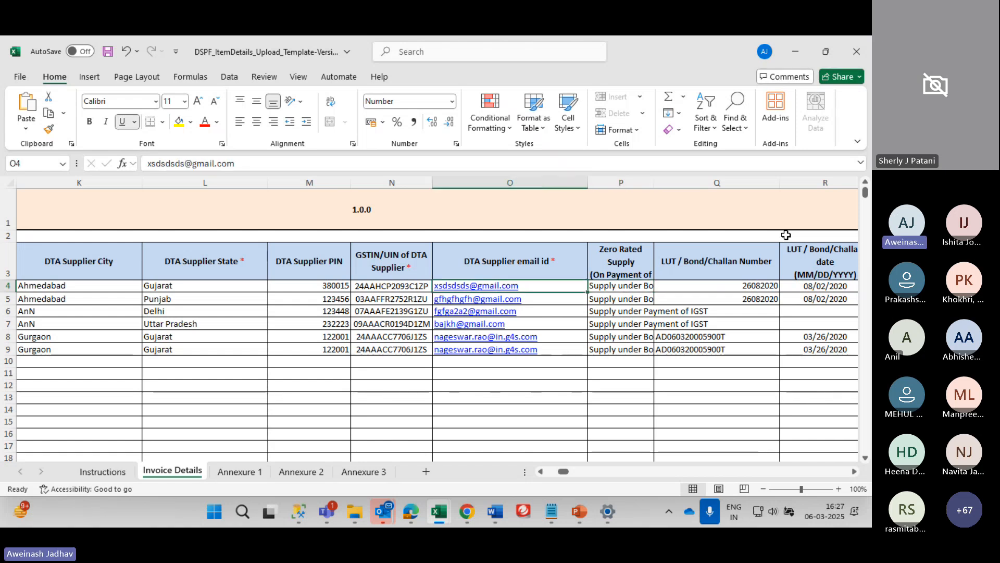
pyautogui.hotkey('shift', 'Down')
pyautogui.hotkey('shift', 'Down')
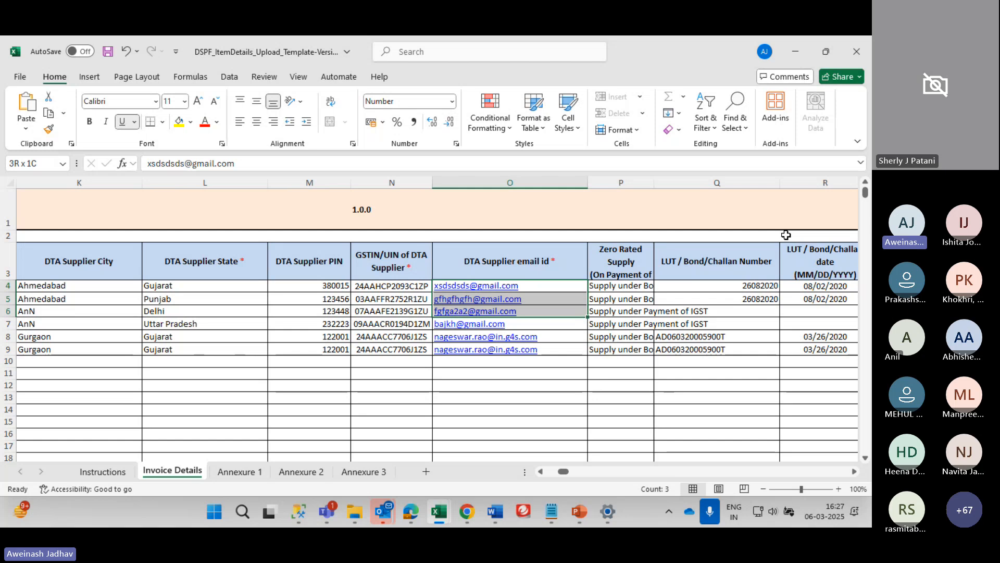
pyautogui.press('Right')
pyautogui.press('Right')
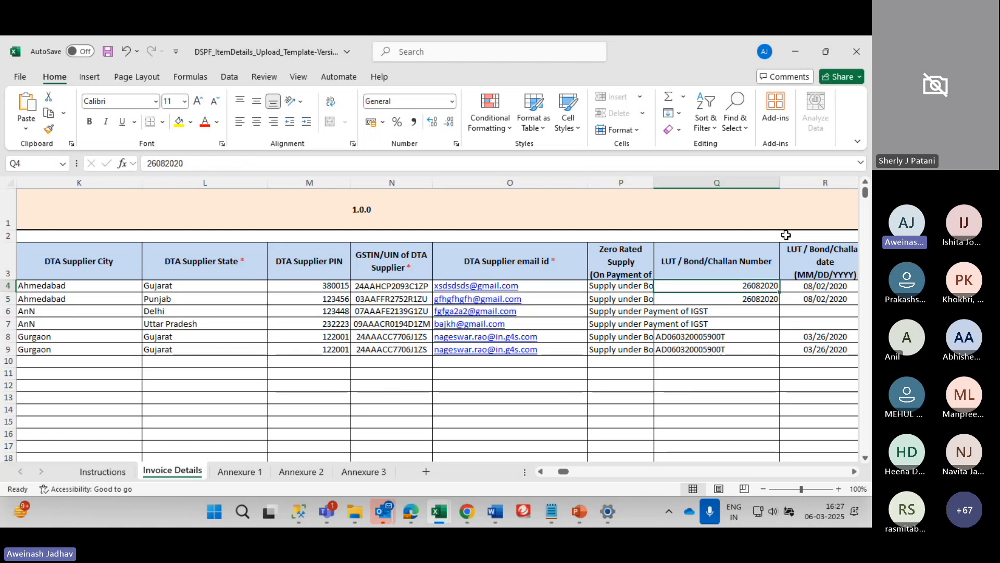
pyautogui.press('Left')
pyautogui.press('Right')
pyautogui.press('Right')
pyautogui.press('Left')
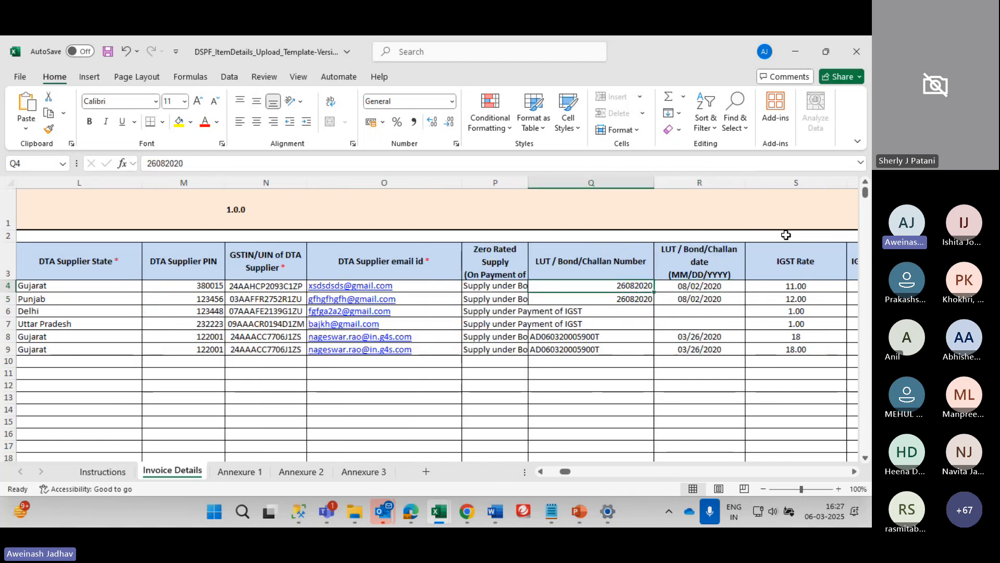
pyautogui.press('Right')
pyautogui.press('Right')
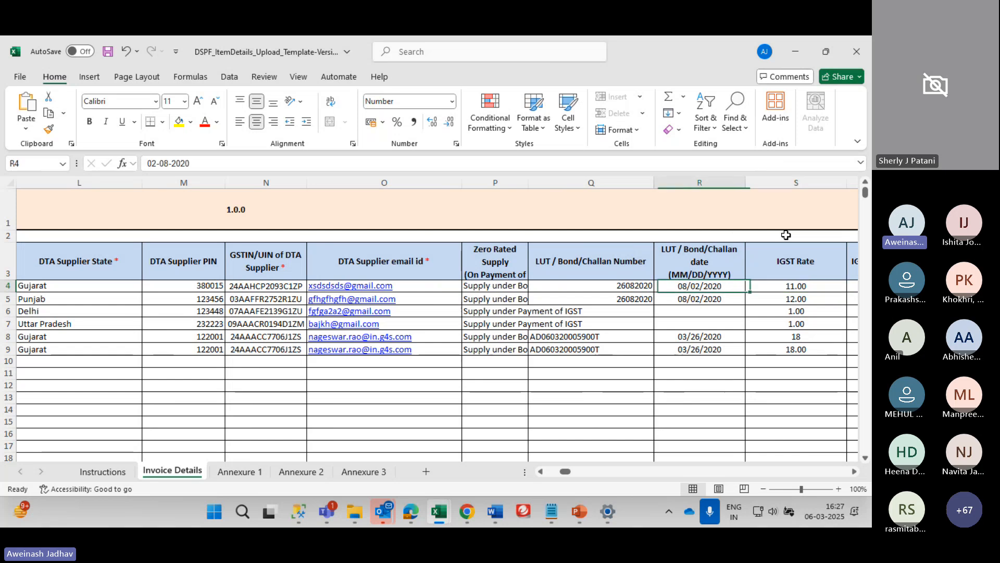
pyautogui.hscroll(4, 786, 234)
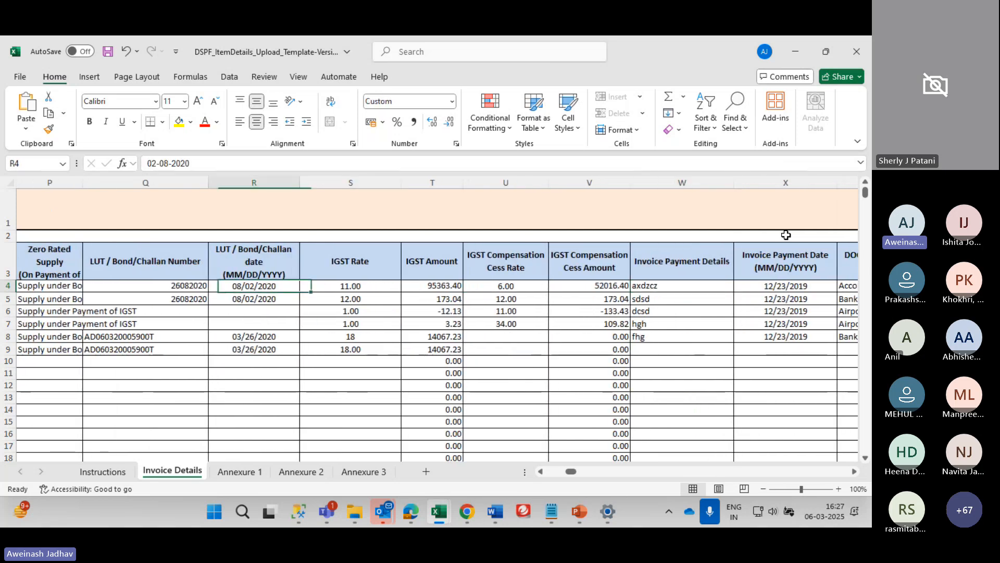
pyautogui.press('Right')
pyautogui.press('Right')
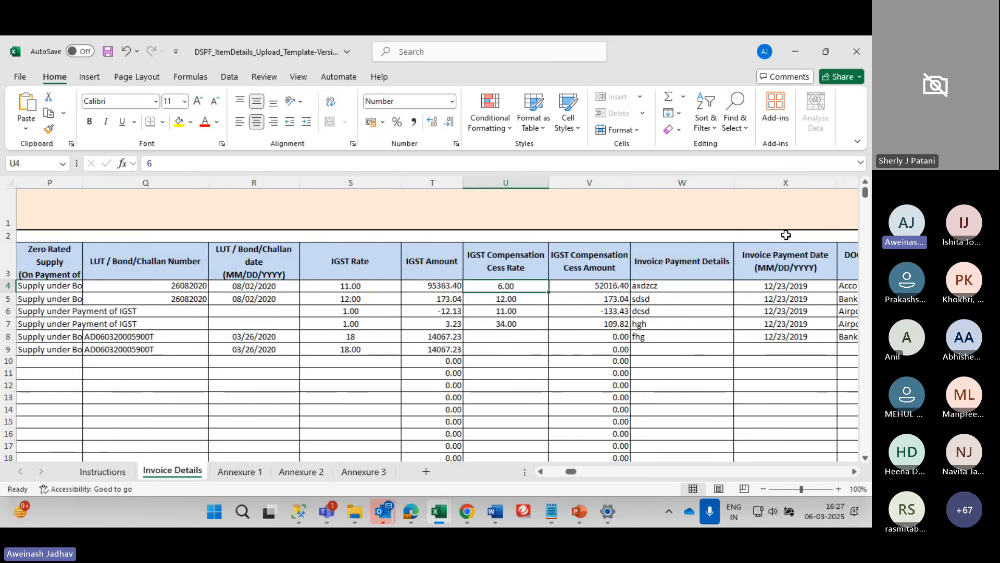
pyautogui.press('Tab')
pyautogui.press('Tab')
pyautogui.press('Tab')
pyautogui.press('Return')
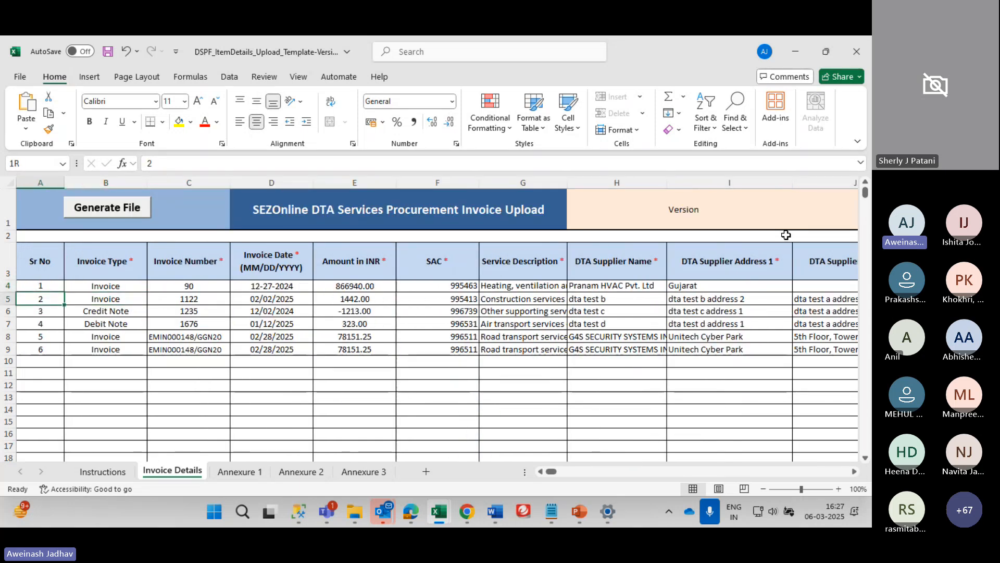
# Clear the second and later invoice rows' field contents down to row 9
pyautogui.hotkey('shift', 'Right')
pyautogui.hotkey('shift', 'Right')
pyautogui.hotkey('shift', 'Right')
pyautogui.hotkey('shift', 'Right')
pyautogui.hotkey('shift', 'Right')
pyautogui.hotkey('shift', 'Right')
pyautogui.hotkey('shift', 'Right')
pyautogui.hotkey('shift', 'Right')
pyautogui.hotkey('shift', 'Right')
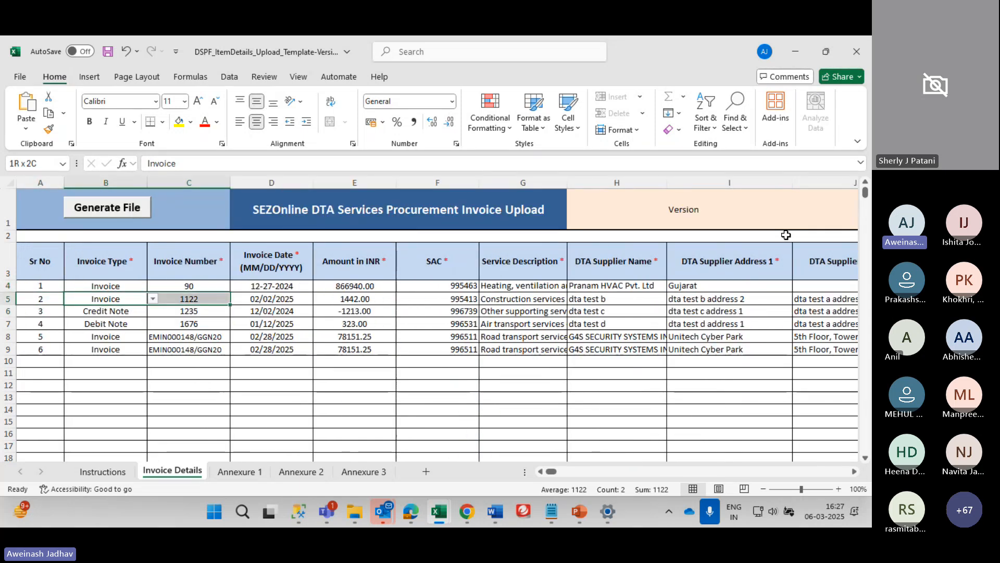
pyautogui.hotkey('shift', 'Right')
pyautogui.hotkey('shift', 'Right')
pyautogui.hotkey('shift', 'Right')
pyautogui.hotkey('shift', 'Right')
pyautogui.hotkey('shift', 'Right')
pyautogui.hotkey('shift', 'Right')
pyautogui.hotkey('shift', 'Right')
pyautogui.hotkey('shift', 'Right')
pyautogui.hotkey('shift', 'Right')
pyautogui.hotkey('shift', 'Right')
pyautogui.hotkey('shift', 'Down')
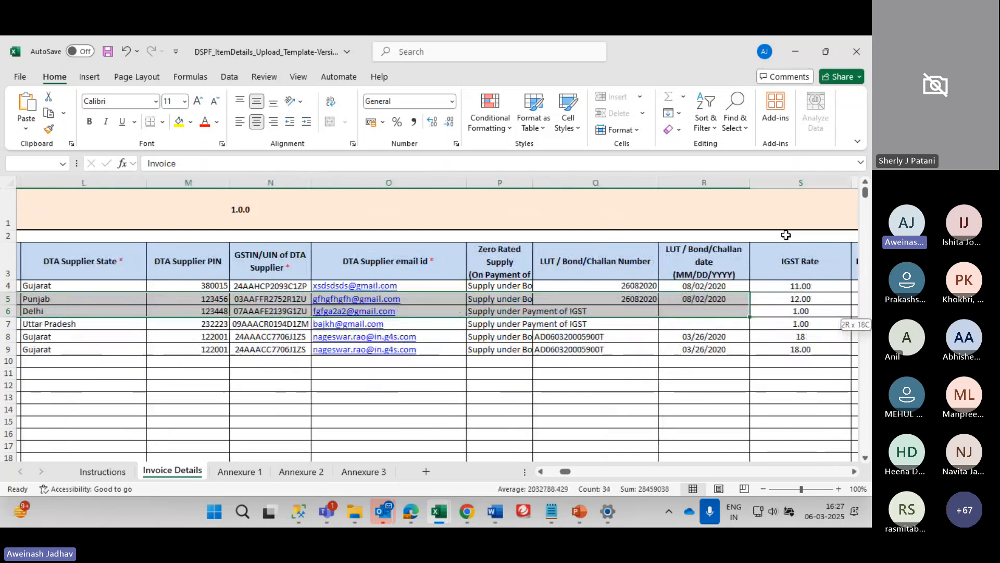
pyautogui.hotkey('shift', 'Down')
pyautogui.hotkey('shift', 'Down')
pyautogui.hotkey('shift', 'Down')
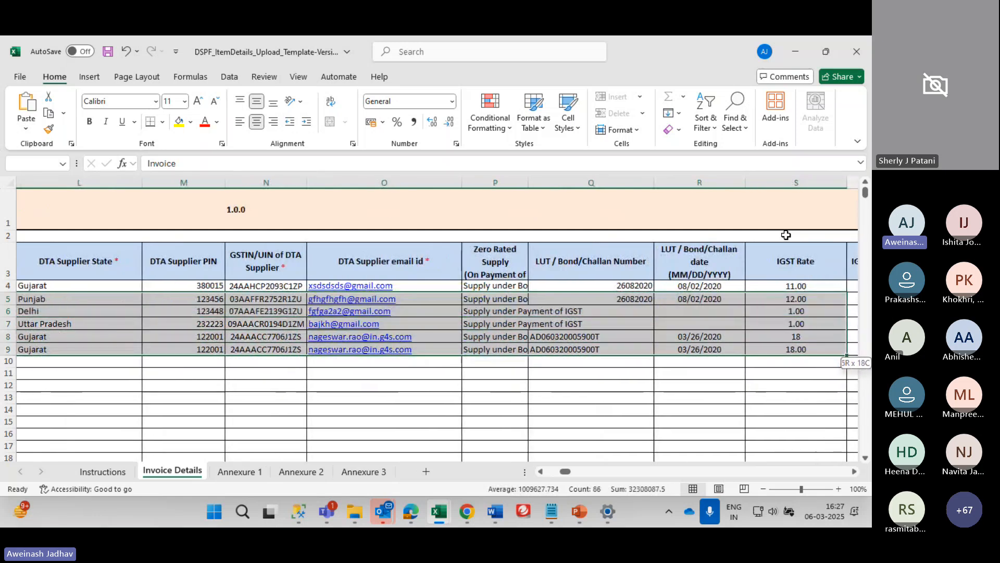
pyautogui.press('Delete')
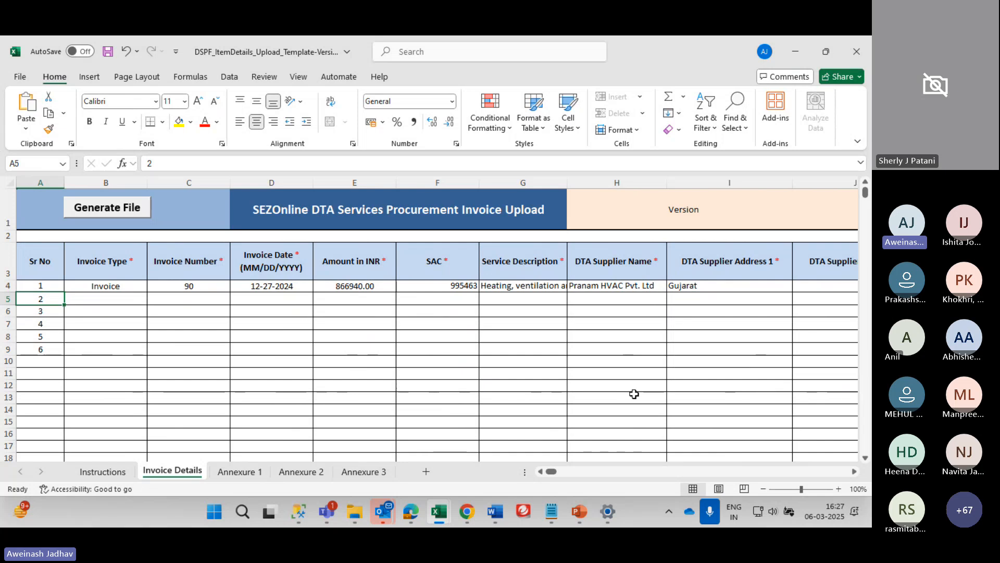
# Clear serial numbers 2 to 6 and the extra cess rates 12, 11 and 34
pyautogui.hotkey('shift', 'Down')
pyautogui.hotkey('shift', 'Down')
pyautogui.hotkey('shift', 'Down')
pyautogui.hotkey('shift', 'Down')
pyautogui.press('Delete')
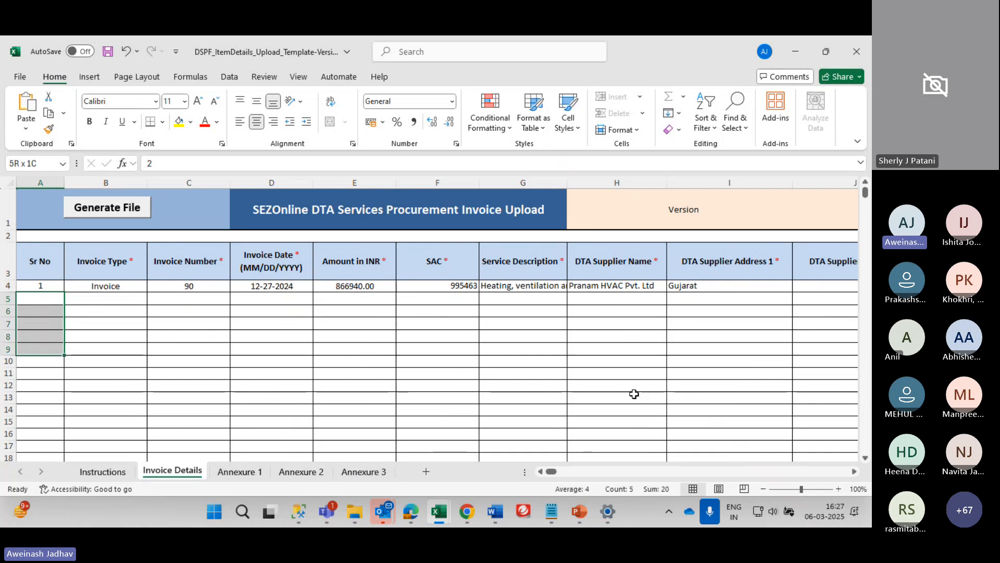
pyautogui.press('Right')
pyautogui.press('Right')
pyautogui.press('Right')
pyautogui.press('Right')
pyautogui.press('Right')
pyautogui.press('Right')
pyautogui.press('Right')
pyautogui.press('Right')
pyautogui.press('Right')
pyautogui.press('Right')
pyautogui.press('Right')
pyautogui.press('Right')
pyautogui.press('Right')
pyautogui.press('Right')
pyautogui.press('Right')
pyautogui.press('Right')
pyautogui.press('Right')
pyautogui.press('Right')
pyautogui.press('Right')
pyautogui.press('Right')
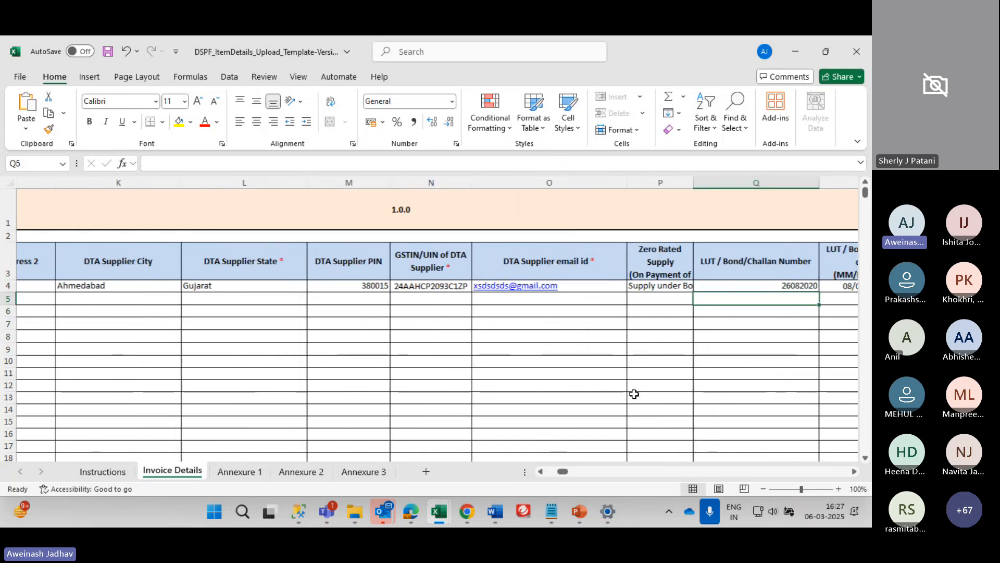
pyautogui.press('Right')
pyautogui.press('Right')
pyautogui.press('Left')
pyautogui.press('Left')
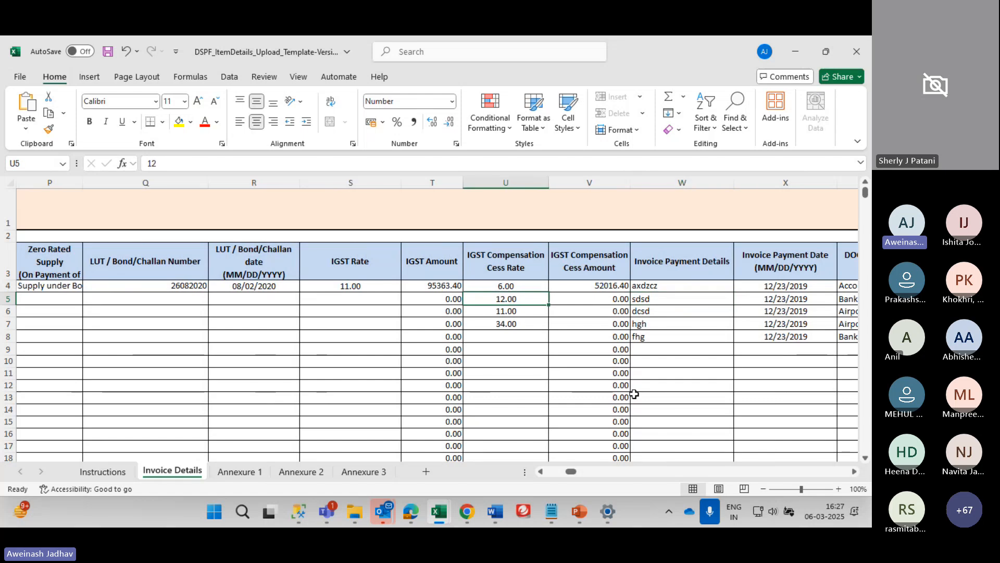
pyautogui.hotkey('shift', 'Down')
pyautogui.hotkey('shift', 'Down')
pyautogui.press('Delete')
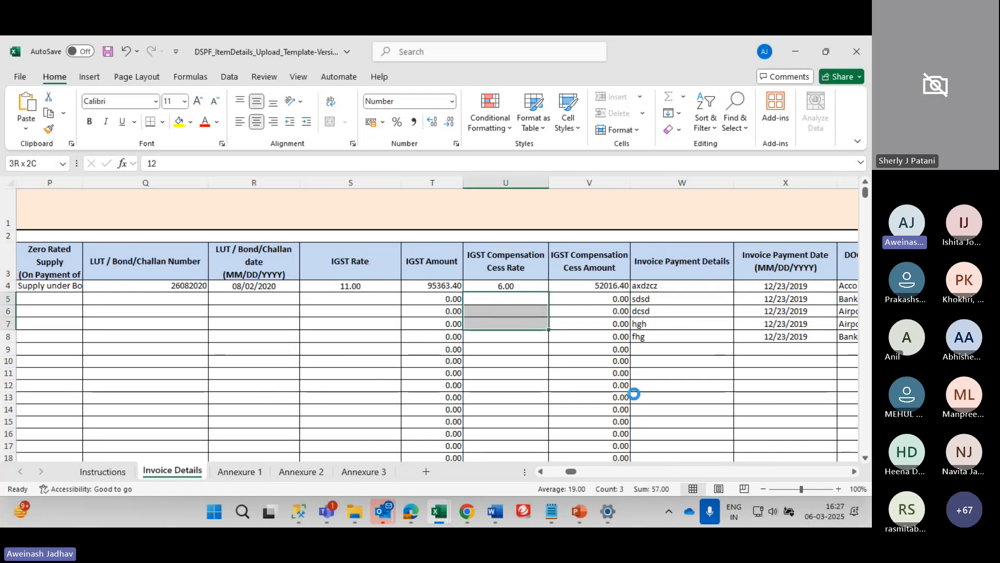
# Clear the extra invoice payment details, dates and service descriptions down to row 8
pyautogui.press('Right')
pyautogui.press('Right')
pyautogui.hotkey('shift', 'Down')
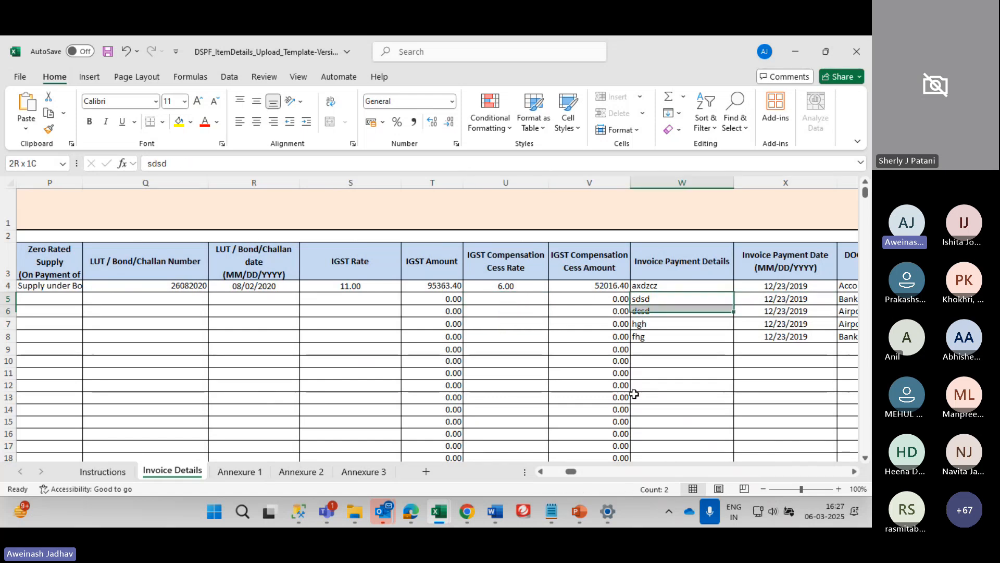
pyautogui.hotkey('shift', 'Right')
pyautogui.hotkey('shift', 'Down')
pyautogui.hotkey('shift', 'Down')
pyautogui.hotkey('shift', 'Right')
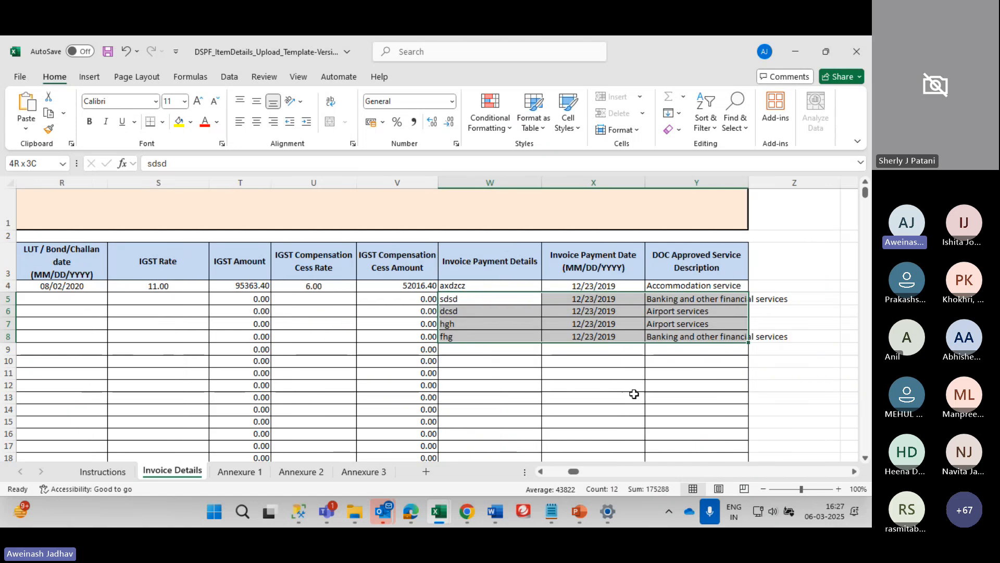
pyautogui.press('Delete')
# Confirm the sheet below invoice 90 is empty and return to the top
pyautogui.press('Left')
pyautogui.hotkey('ctrl', 'Down')
pyautogui.press('Left')
pyautogui.press('Left')
pyautogui.press('Left')
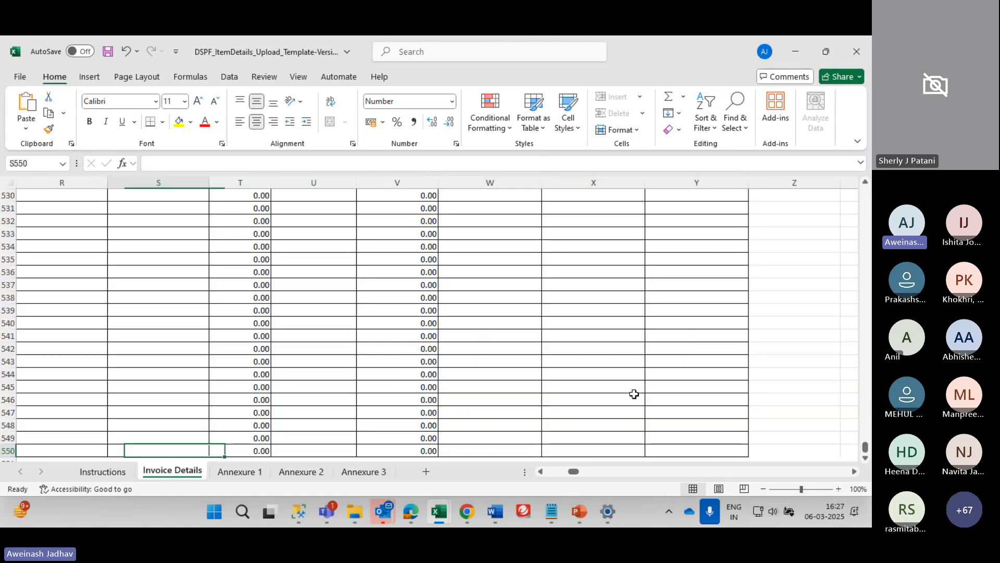
pyautogui.hotkey('ctrl', 'Up')
pyautogui.press('Right')
pyautogui.press('Right')
pyautogui.press('Left')
pyautogui.press('Left')
pyautogui.press('Left')
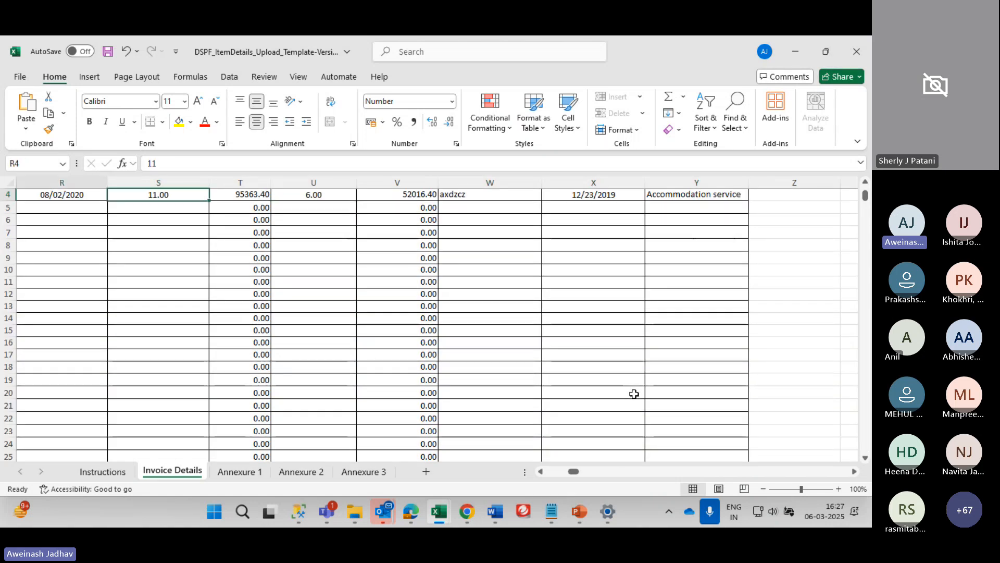
pyautogui.press('Left')
pyautogui.press('Left')
pyautogui.press('Left')
pyautogui.press('Left')
pyautogui.press('Left')
pyautogui.press('Left')
pyautogui.press('Left')
pyautogui.press('Left')
pyautogui.press('Left')
pyautogui.press('Left')
pyautogui.press('Left')
pyautogui.press('Left')
pyautogui.press('Left')
pyautogui.press('Left')
pyautogui.press('Left')
pyautogui.press('Left')
pyautogui.press('Left')
pyautogui.hotkey('ctrl', 'Down')
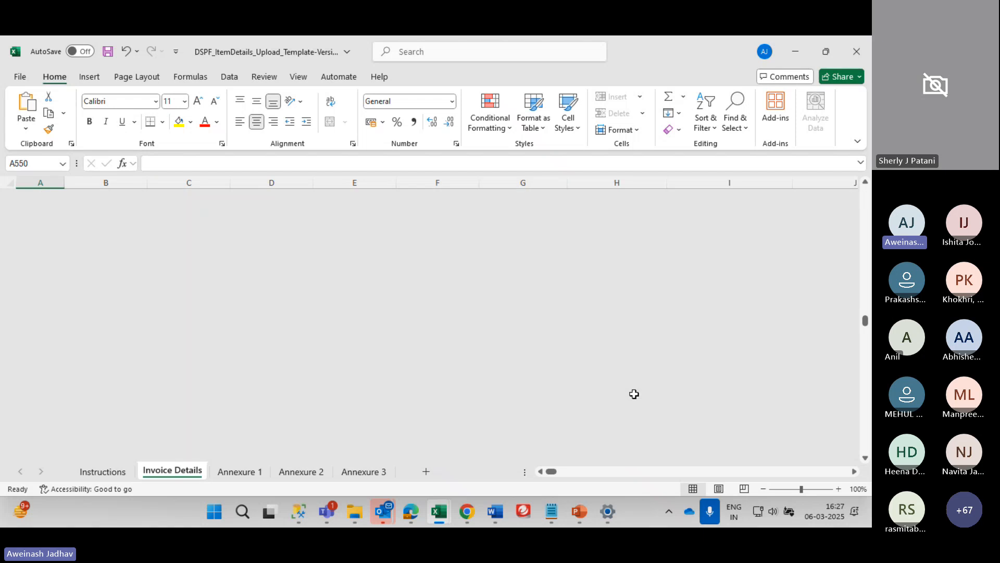
pyautogui.hotkey('ctrl', 'Up')
pyautogui.press('Right')
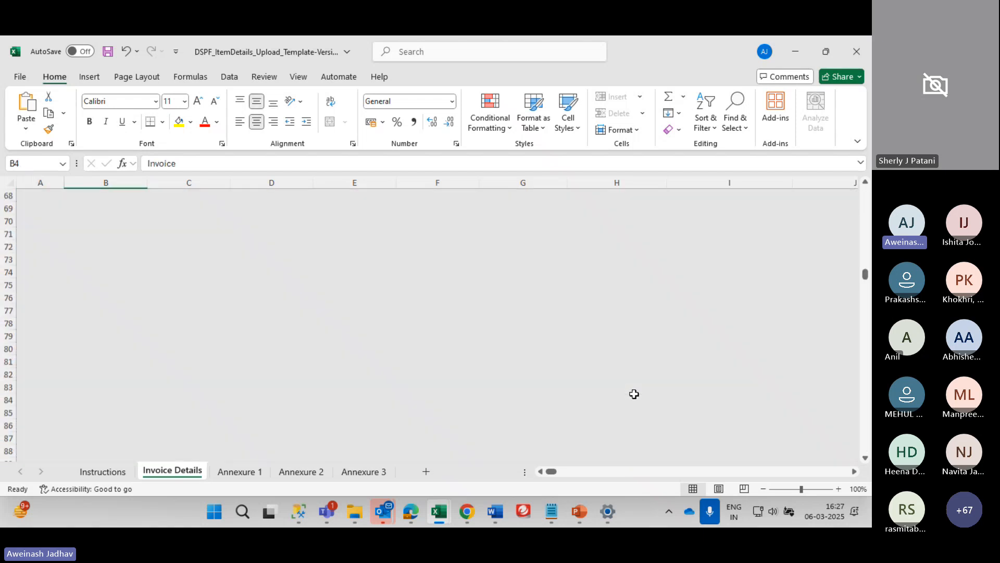
# Try Generate File and dismiss the warning that date 12-27-2024 isn't in MM/DD/YYYY format
pyautogui.scroll(1, 634, 394)
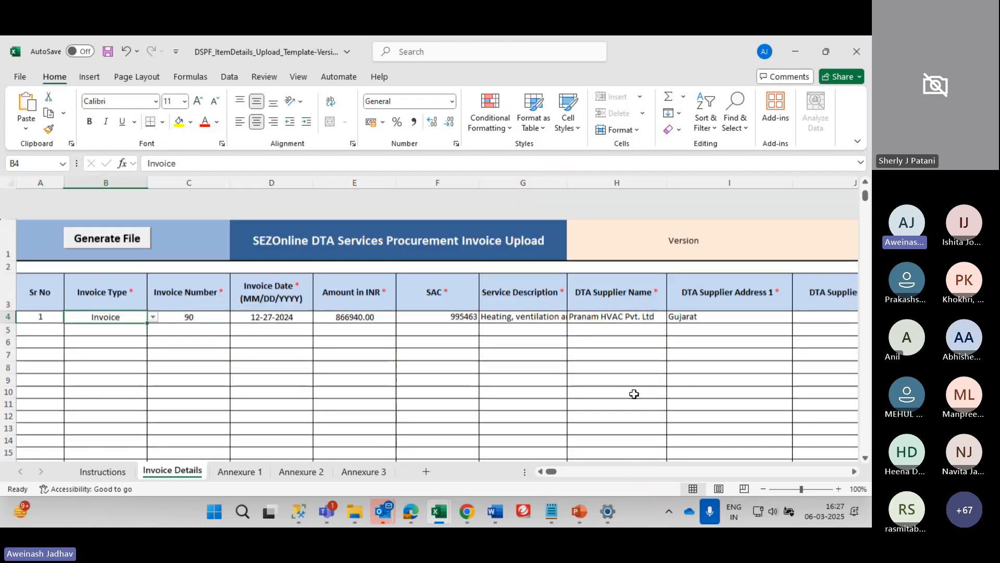
pyautogui.click(94, 207)
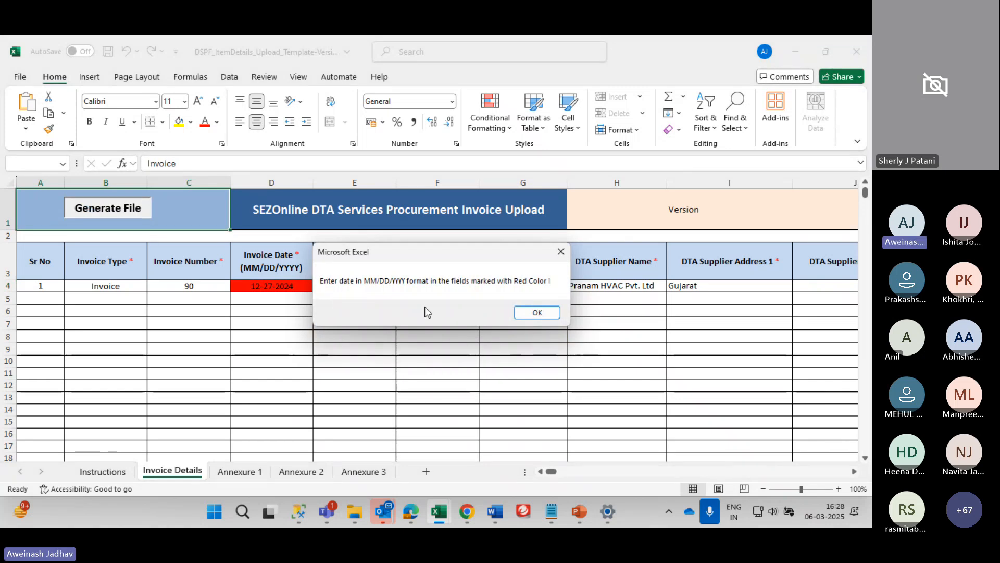
pyautogui.click(539, 312)
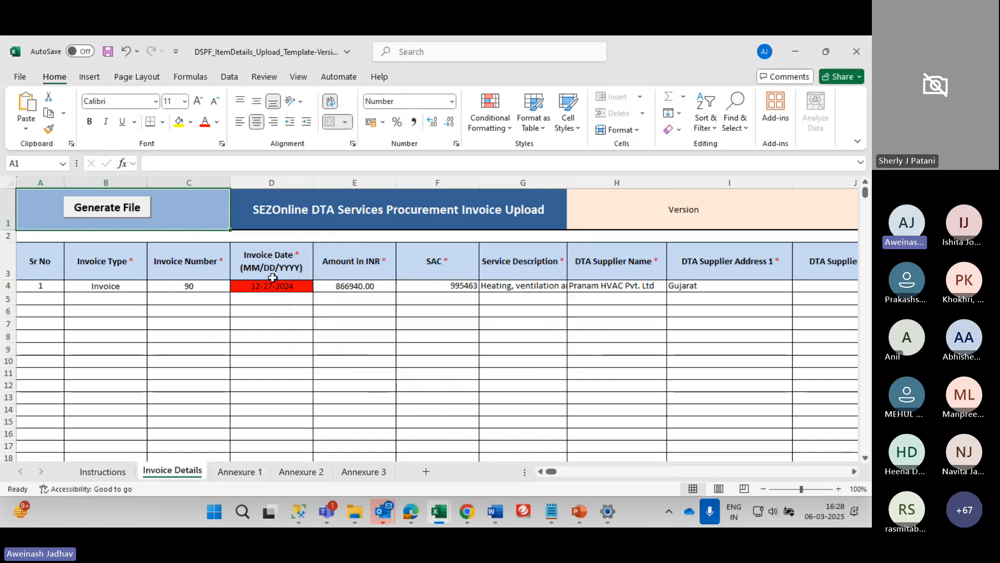
# Change the invoice date in D4 from 12-27-2024 to 12/27/2024
pyautogui.click(271, 297)
pyautogui.doubleClick(271, 296)
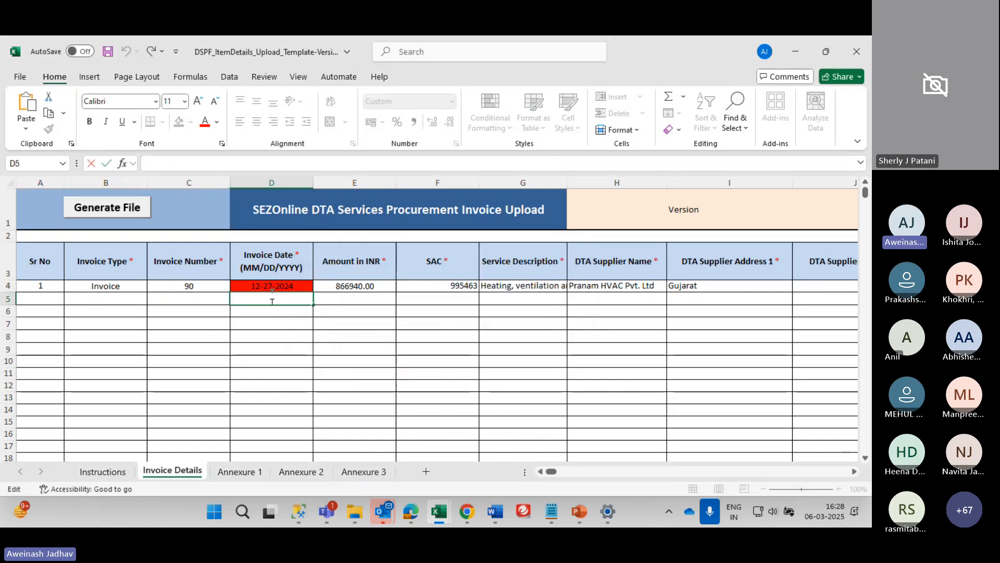
pyautogui.doubleClick(272, 293)
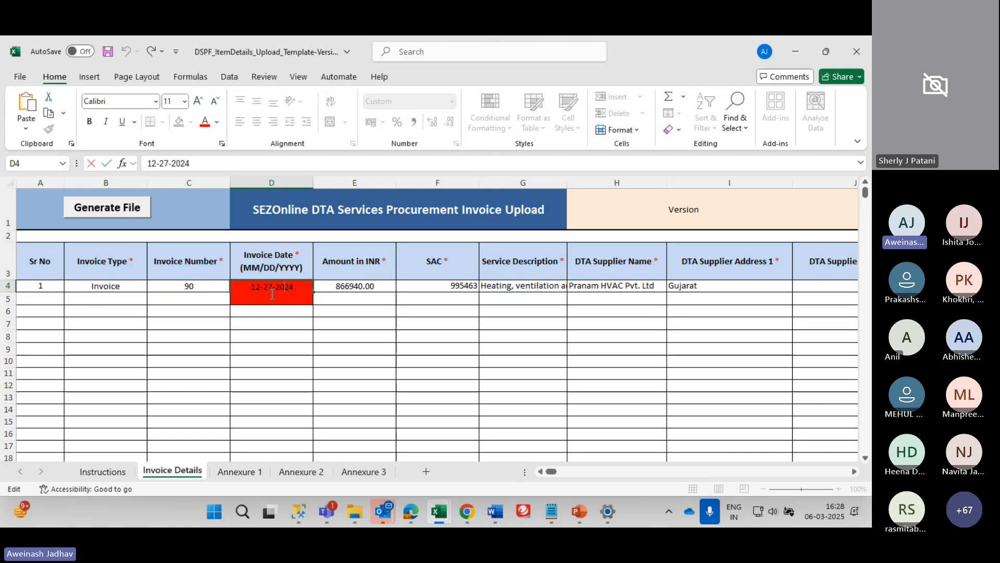
pyautogui.press('Left')
pyautogui.press('BackSpace')
pyautogui.write('/')
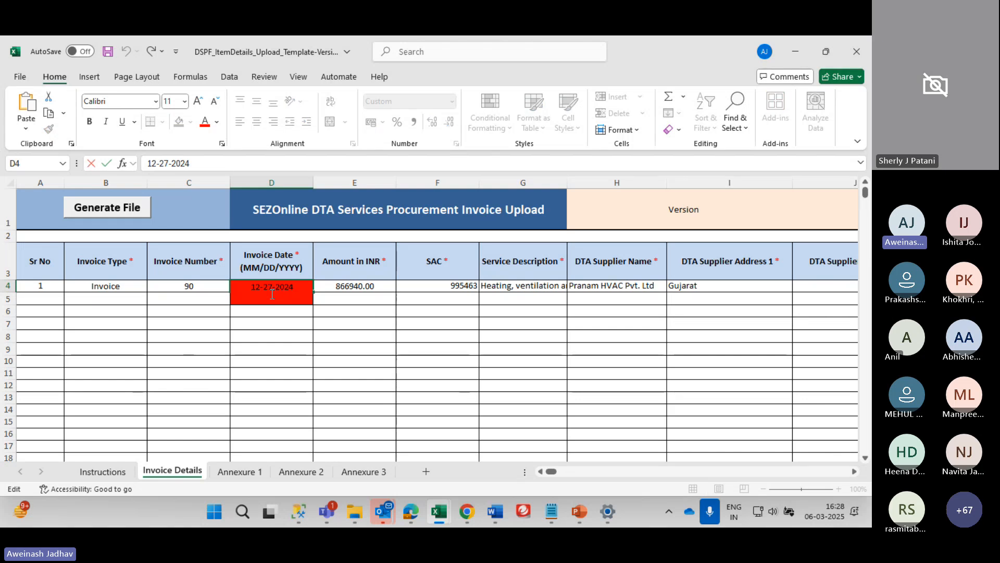
pyautogui.press('Left')
pyautogui.press('Left')
pyautogui.press('BackSpace')
pyautogui.write('/')
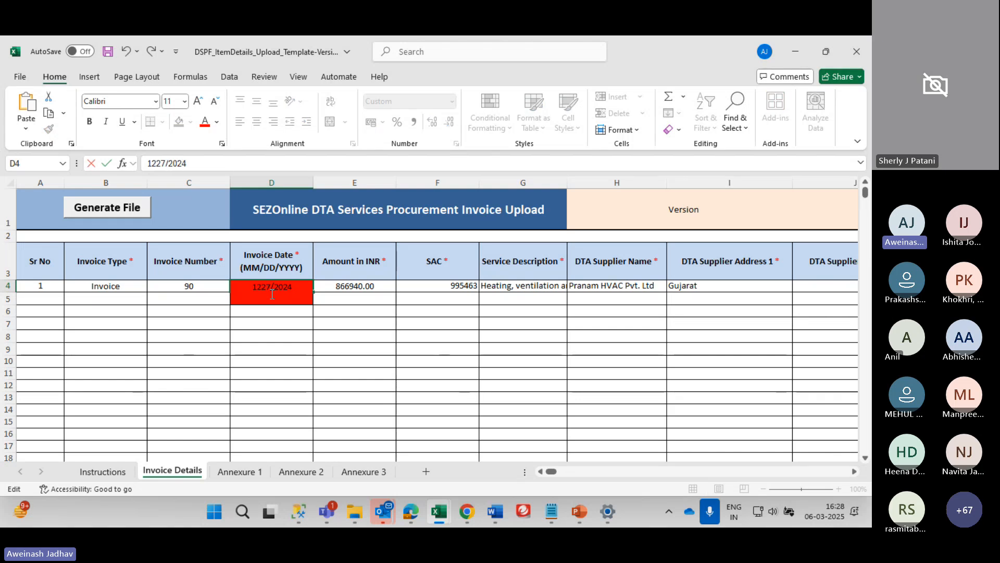
pyautogui.press('Return')
pyautogui.click(271, 292)
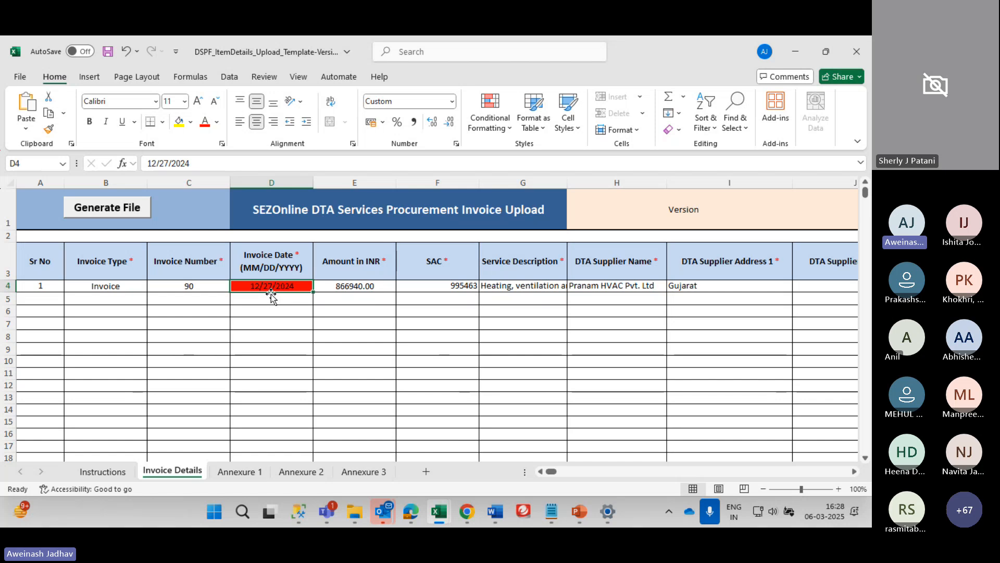
# Generate the upload file as DSPF_Test1.dspf in the Gift_Training folder
pyautogui.click(79, 215)
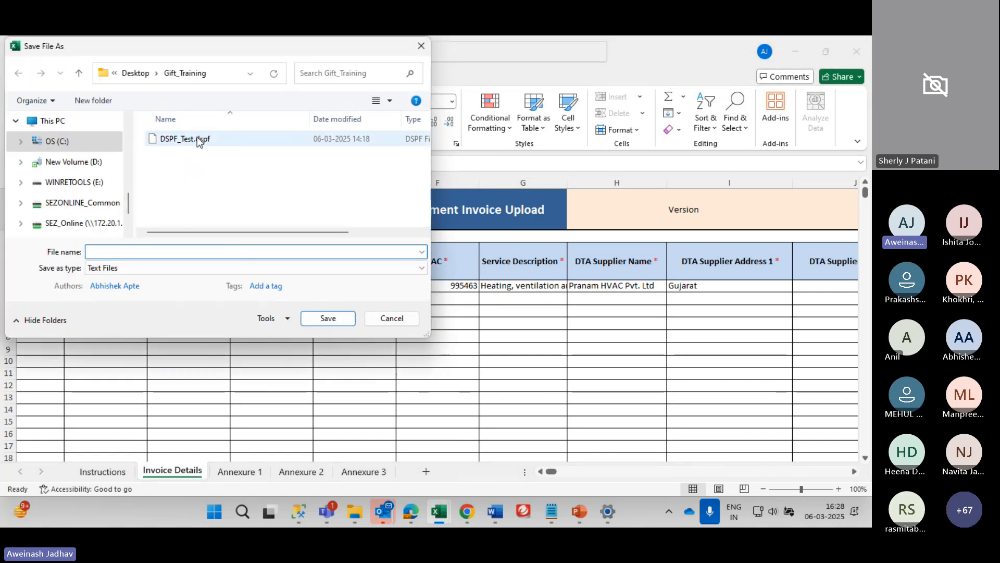
pyautogui.click(198, 139)
pyautogui.click(157, 251)
pyautogui.press('Home')
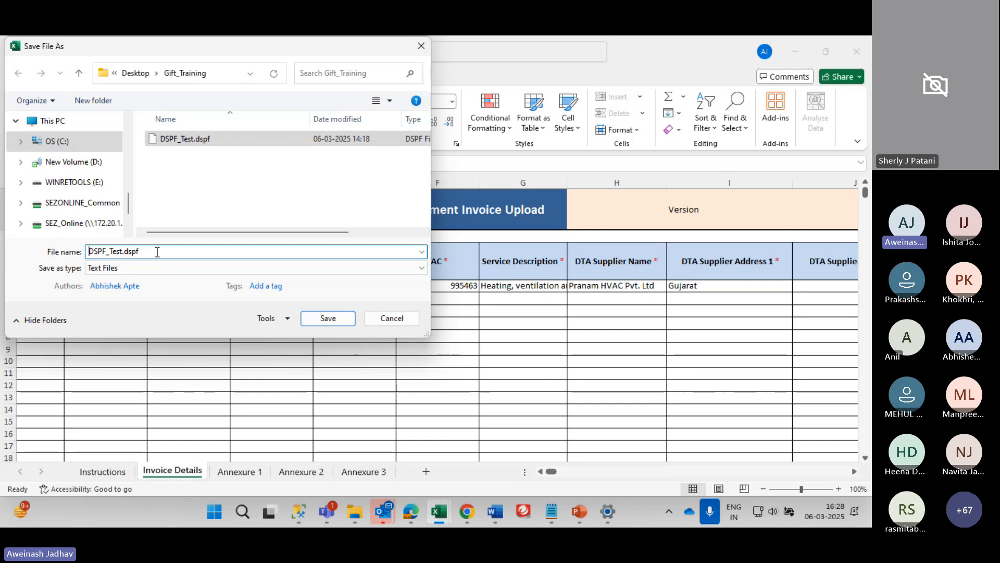
pyautogui.press('Right')
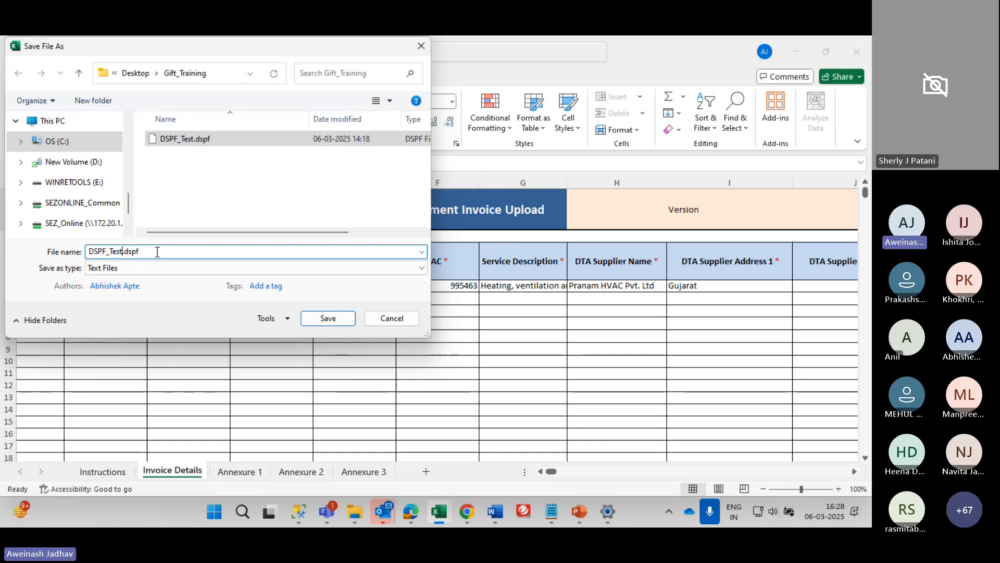
pyautogui.press('Return')
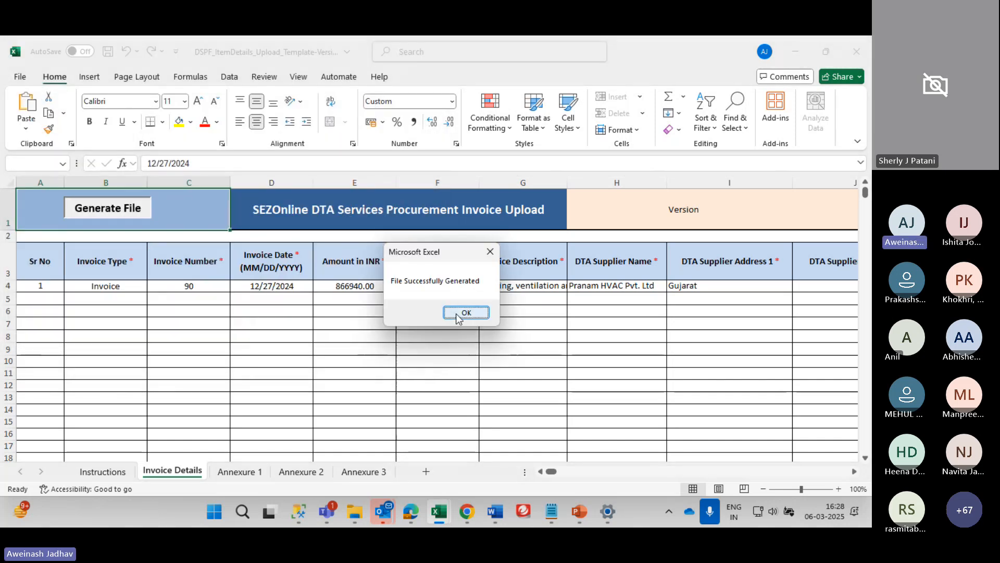
pyautogui.click(458, 314)
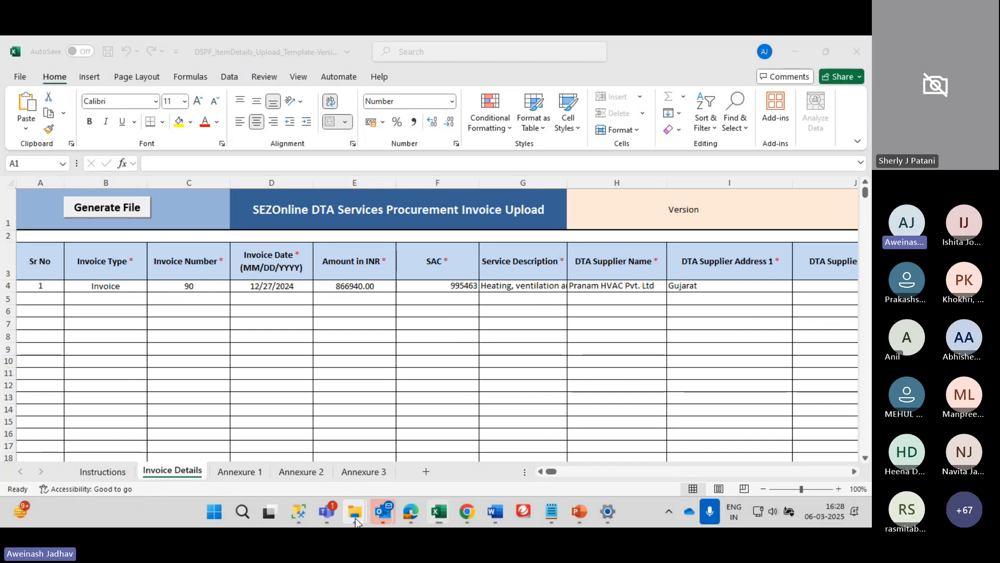
# Verify DSPF_Test1.dspf is in Gift_Training, then go back to the SEZ Online page in Edge
pyautogui.moveTo(356, 521)
pyautogui.click(245, 442)
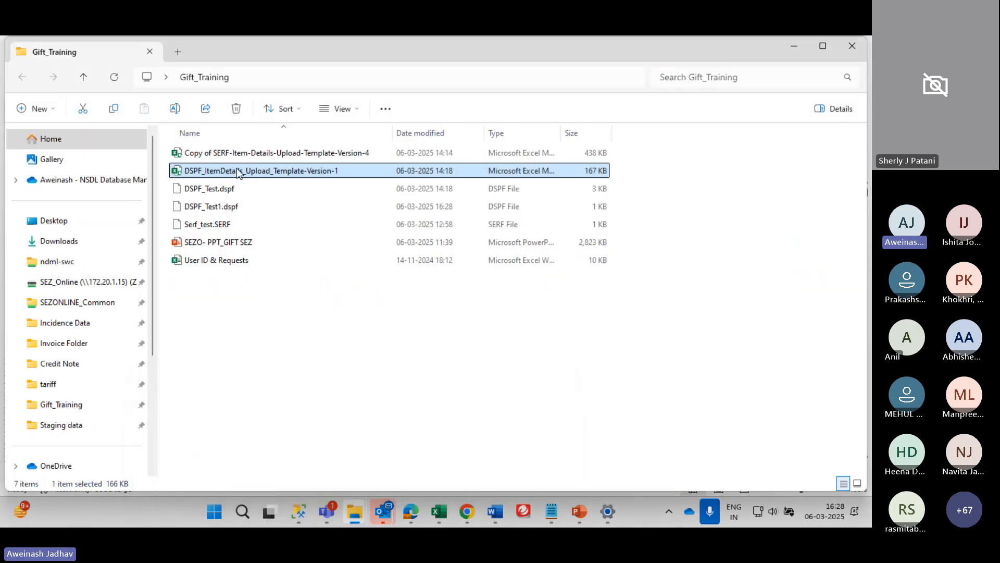
pyautogui.click(208, 206)
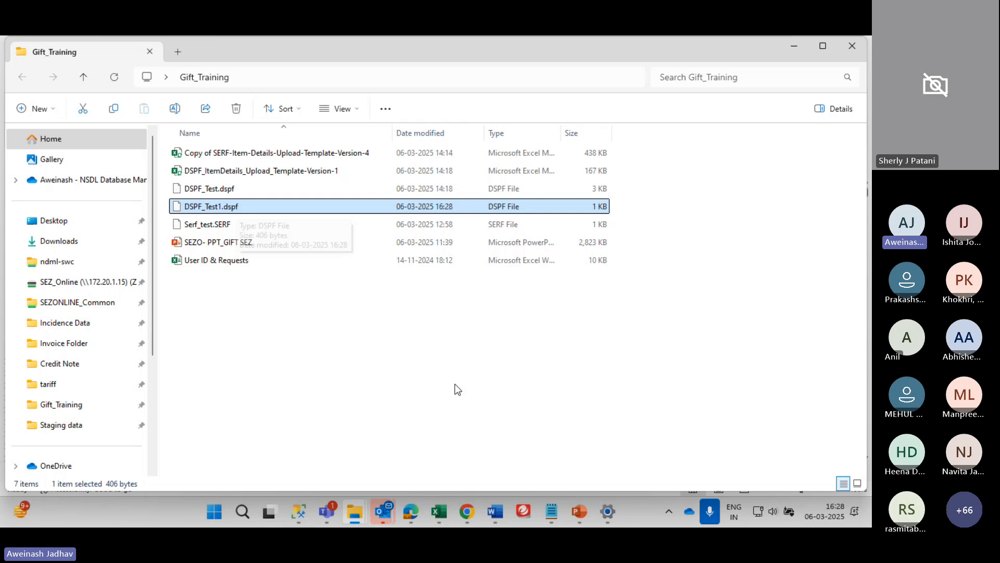
pyautogui.click(412, 513)
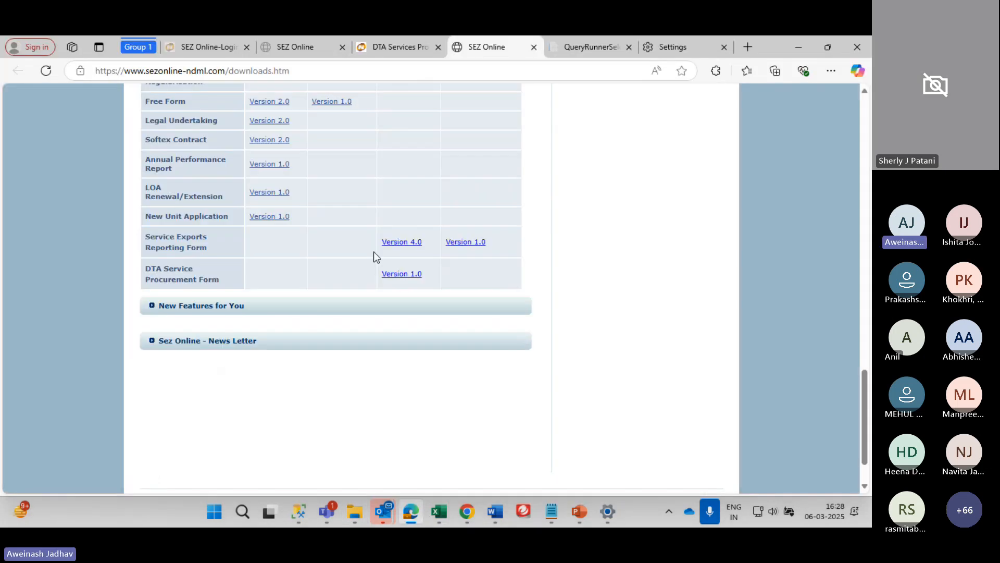
# Return to the DTA Services Procurement Form and try February as the reporting month
pyautogui.click(226, 46)
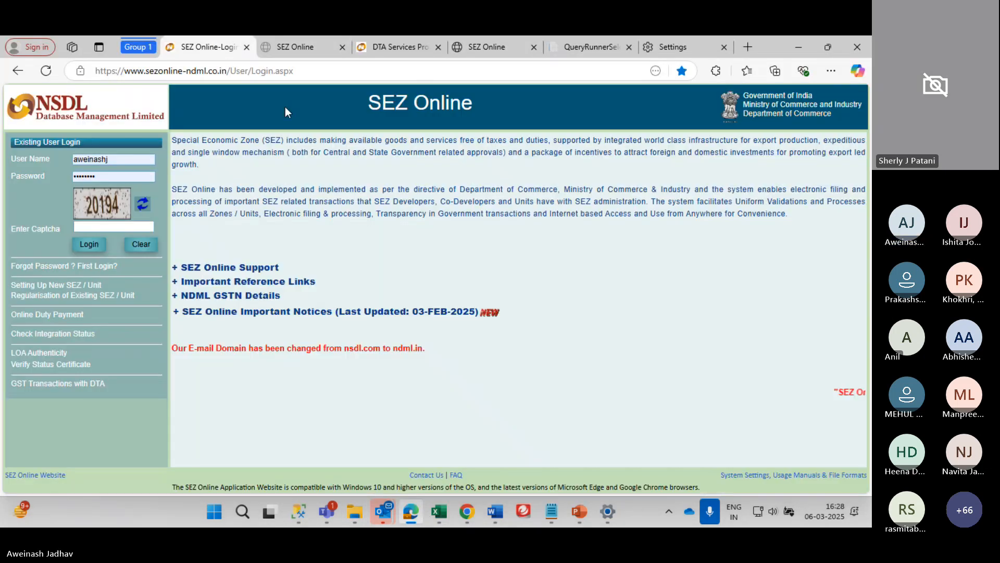
pyautogui.click(400, 47)
pyautogui.scroll(4, 202, 307)
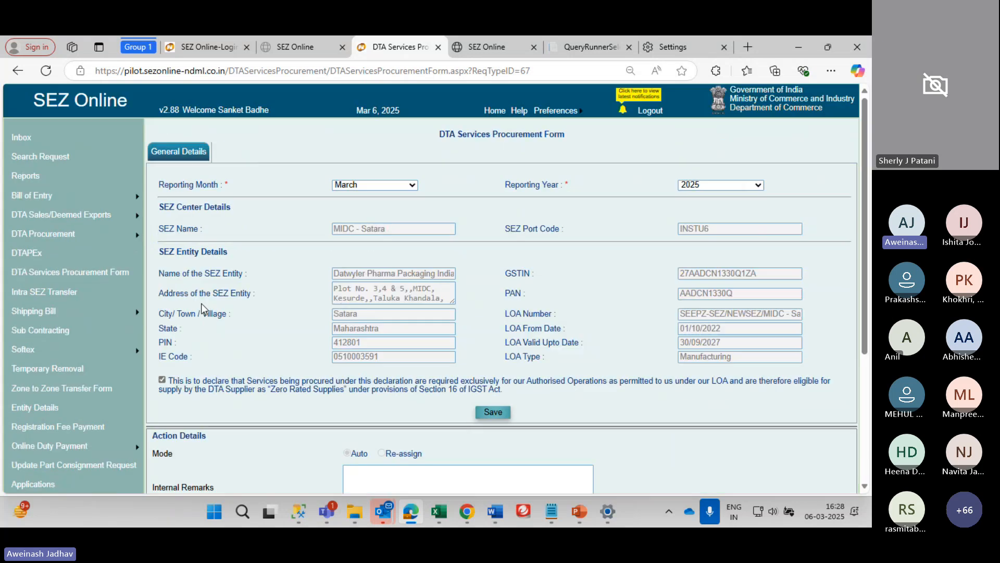
pyautogui.scroll(-3, 344, 277)
pyautogui.scroll(4, 397, 179)
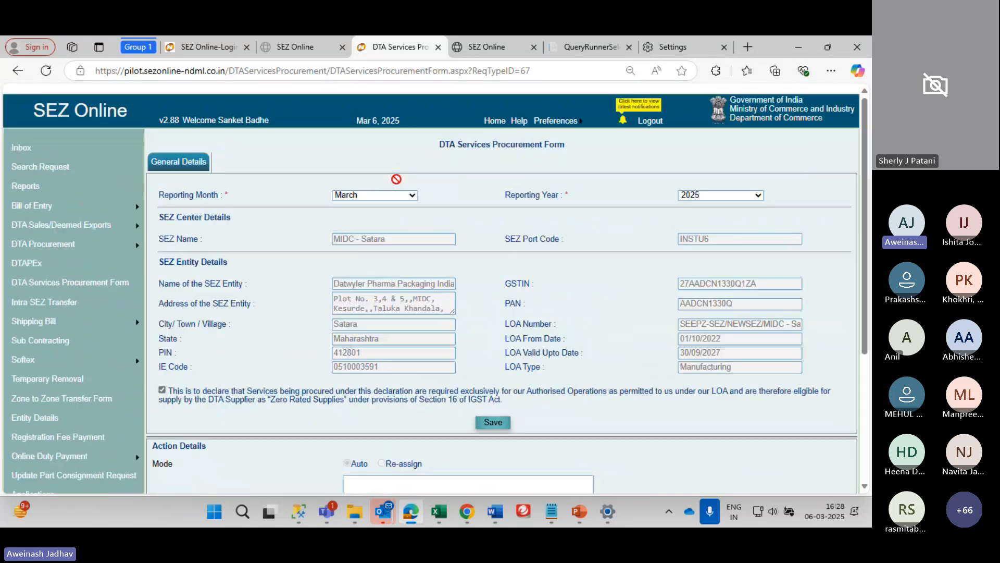
pyautogui.scroll(-1, 386, 183)
pyautogui.click(371, 186)
pyautogui.click(363, 231)
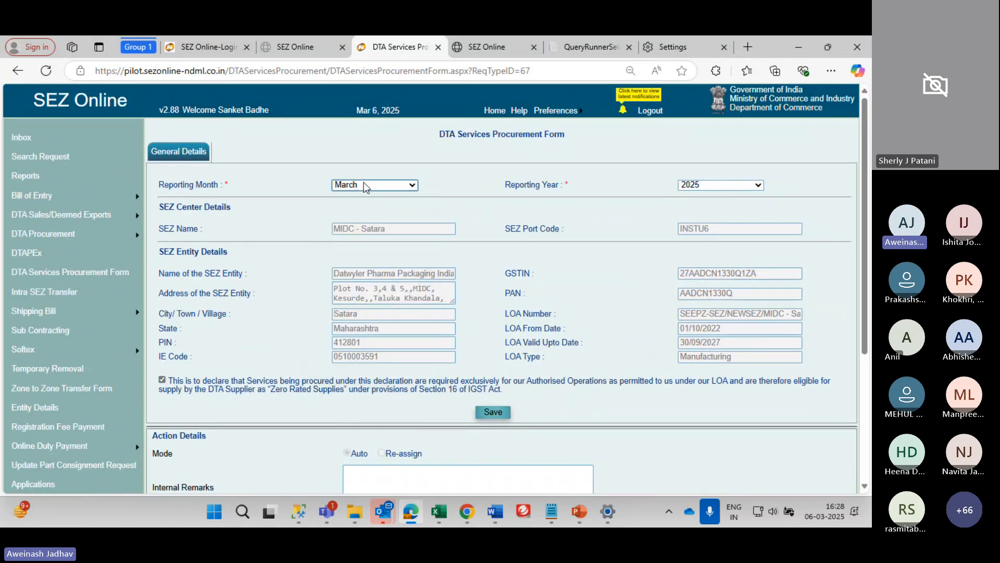
pyautogui.click(362, 187)
pyautogui.click(359, 216)
# Set the reporting period to December 2024 and save the form
pyautogui.click(739, 189)
pyautogui.click(359, 191)
pyautogui.click(359, 191)
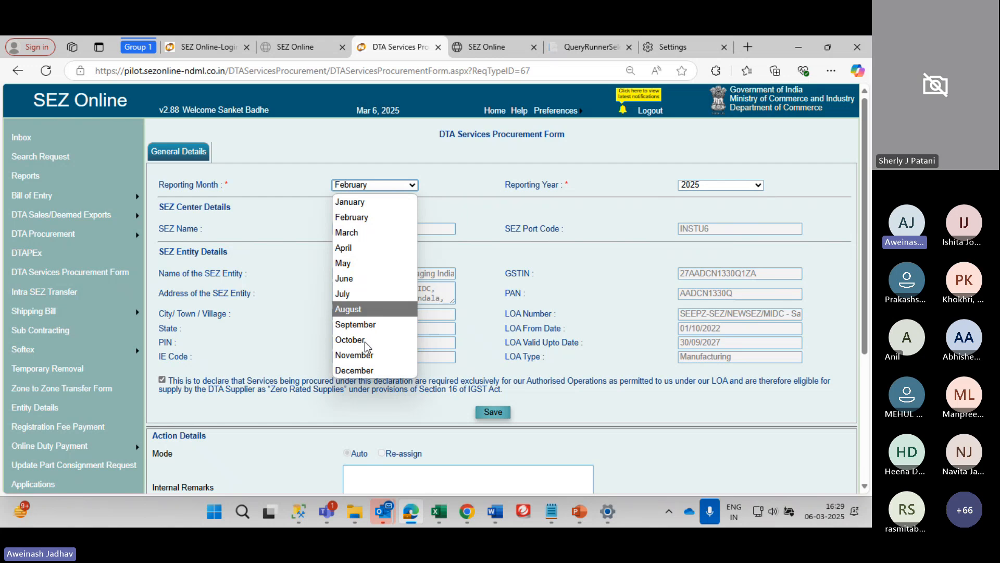
pyautogui.click(358, 371)
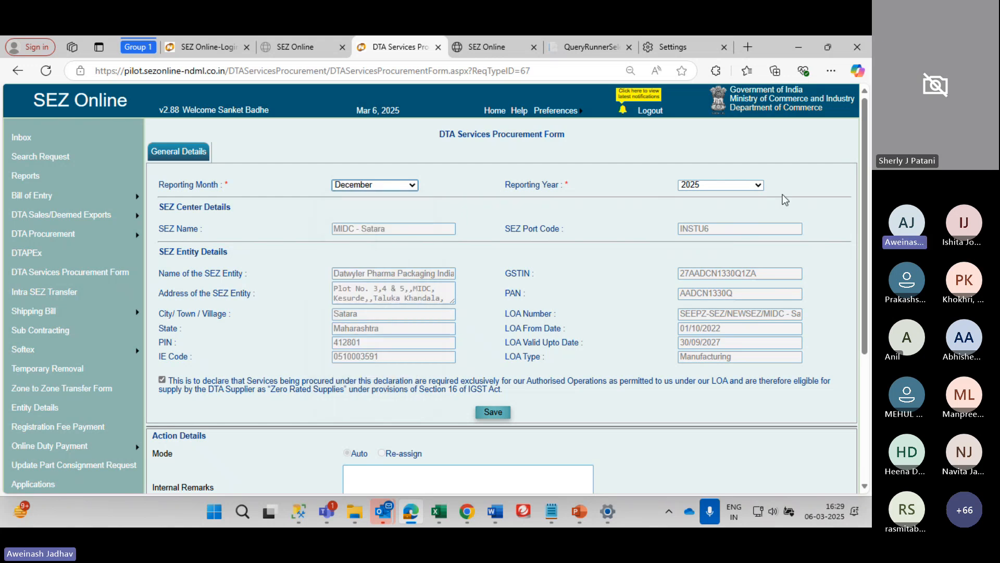
pyautogui.click(717, 187)
pyautogui.click(714, 309)
pyautogui.scroll(-3, 613, 268)
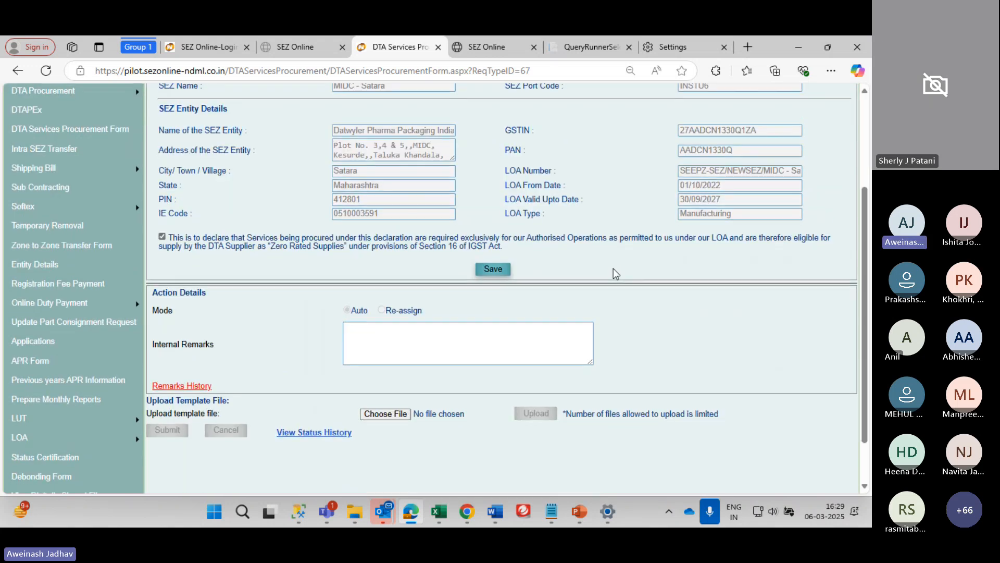
pyautogui.click(486, 270)
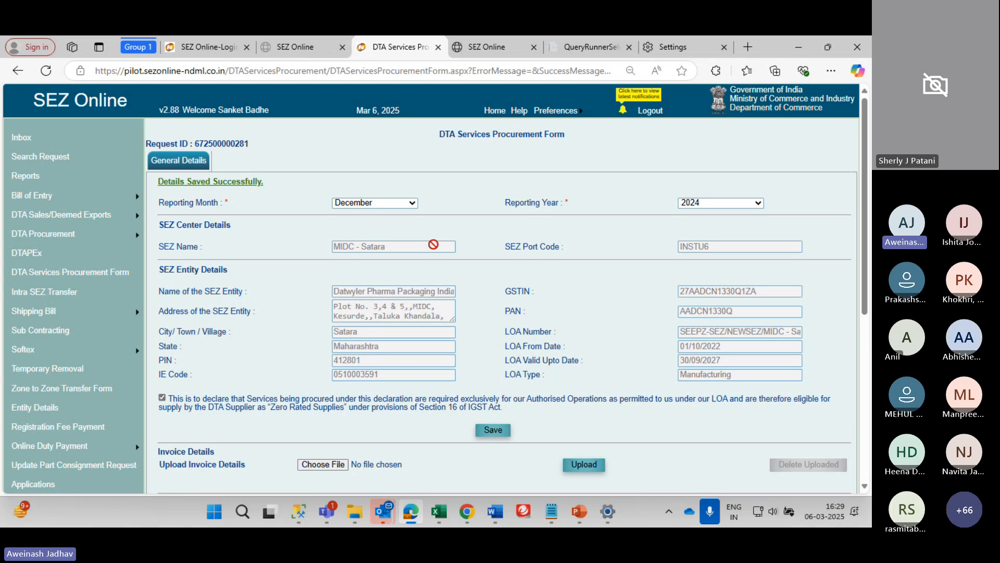
# Scroll through the saved form to review the request ID and Invoice Details section
pyautogui.scroll(-3, 433, 245)
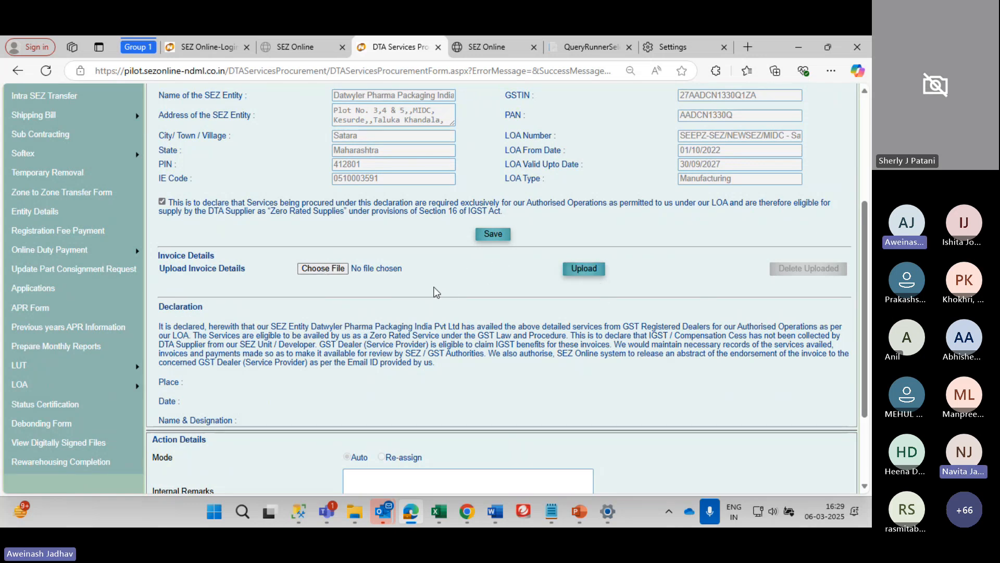
pyautogui.scroll(4, 380, 276)
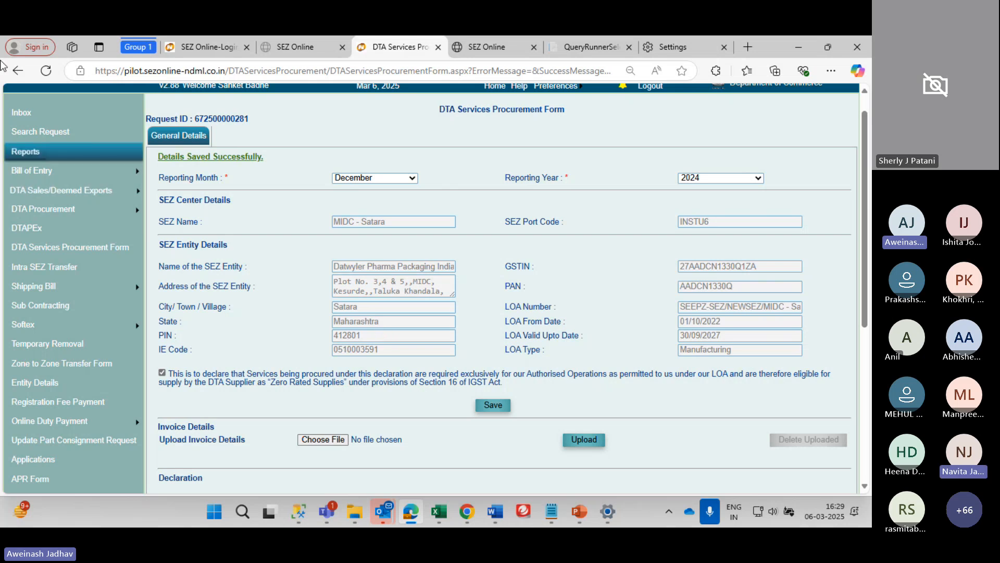
pyautogui.scroll(1, 324, 149)
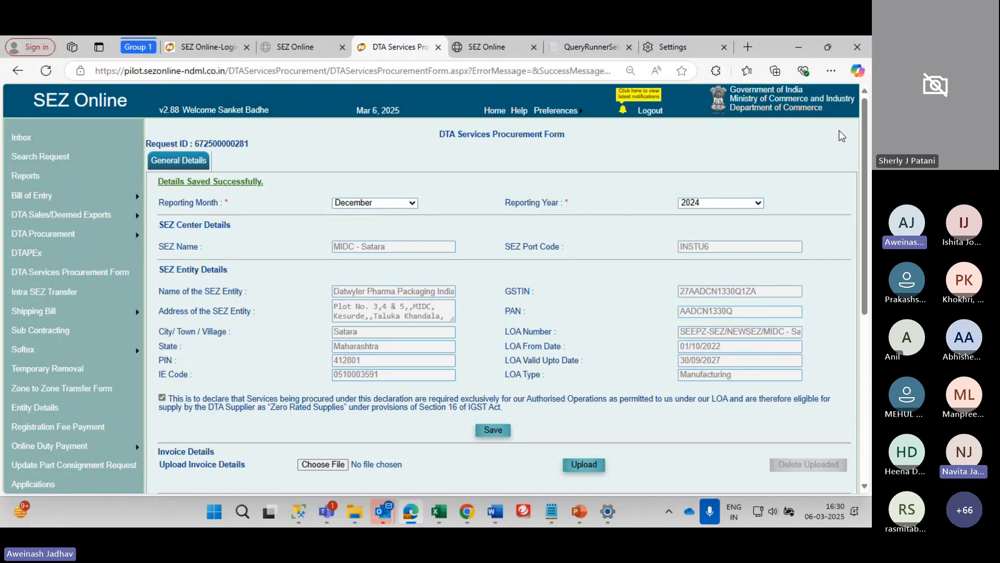
pyautogui.scroll(-1, 599, 230)
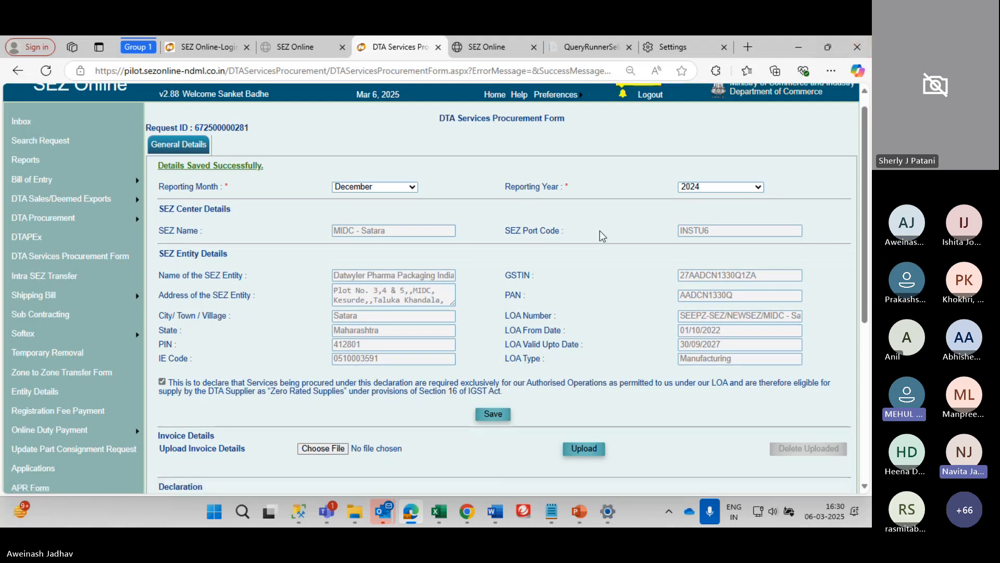
pyautogui.scroll(-2, 294, 387)
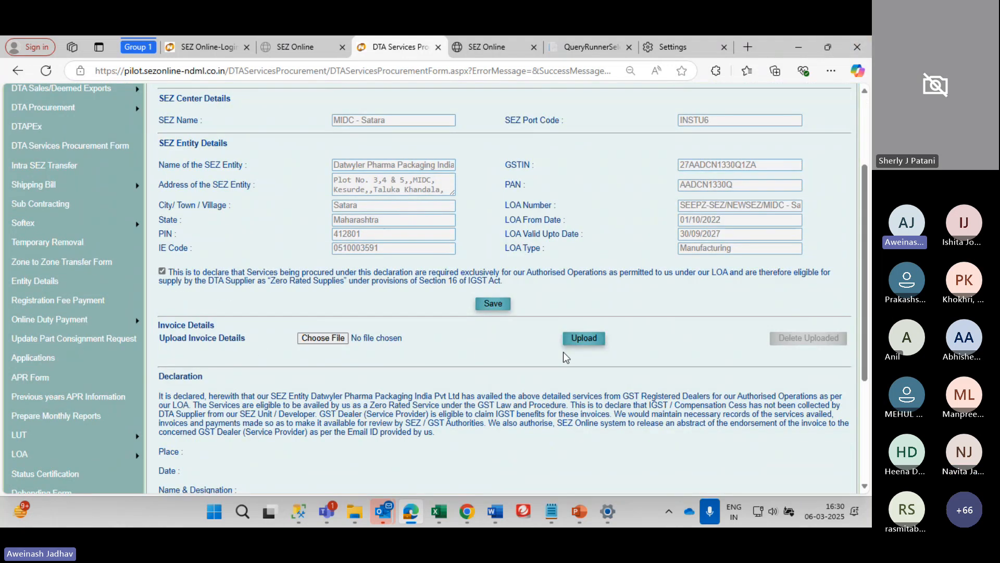
# Pick DSPF_Test1.dspf from Gift_Training and upload it as the invoice file
pyautogui.click(583, 340)
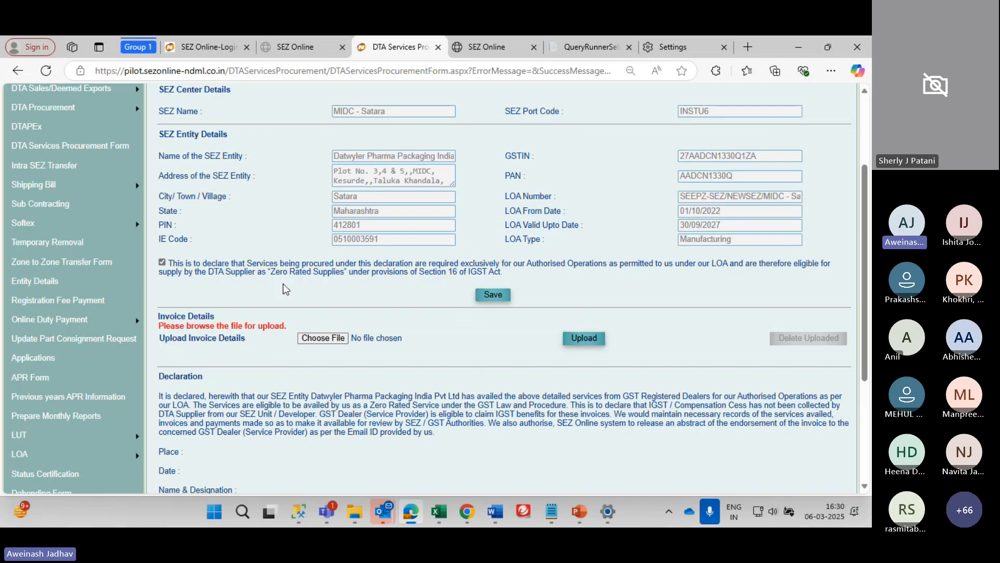
pyautogui.click(319, 338)
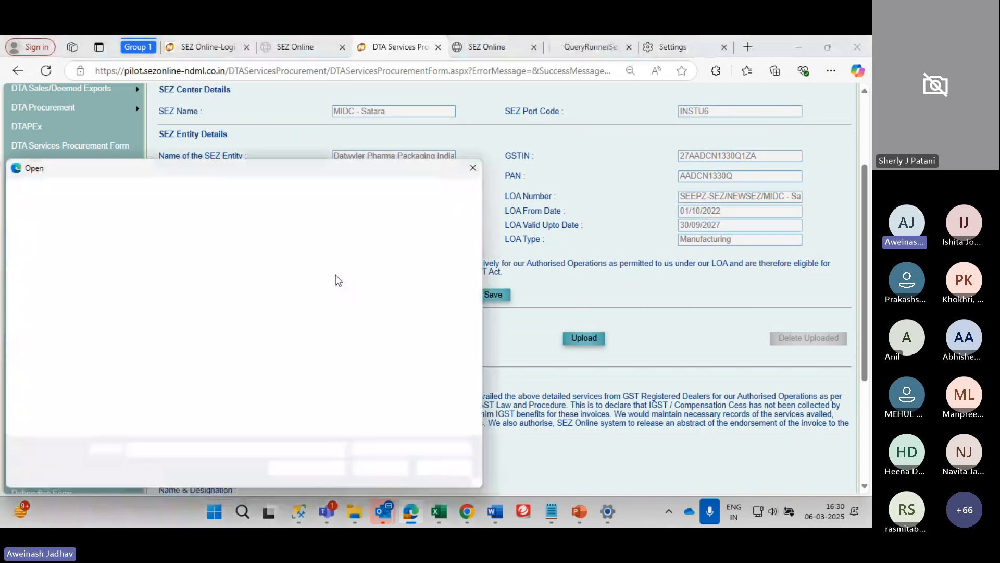
pyautogui.scroll(-3, 73, 319)
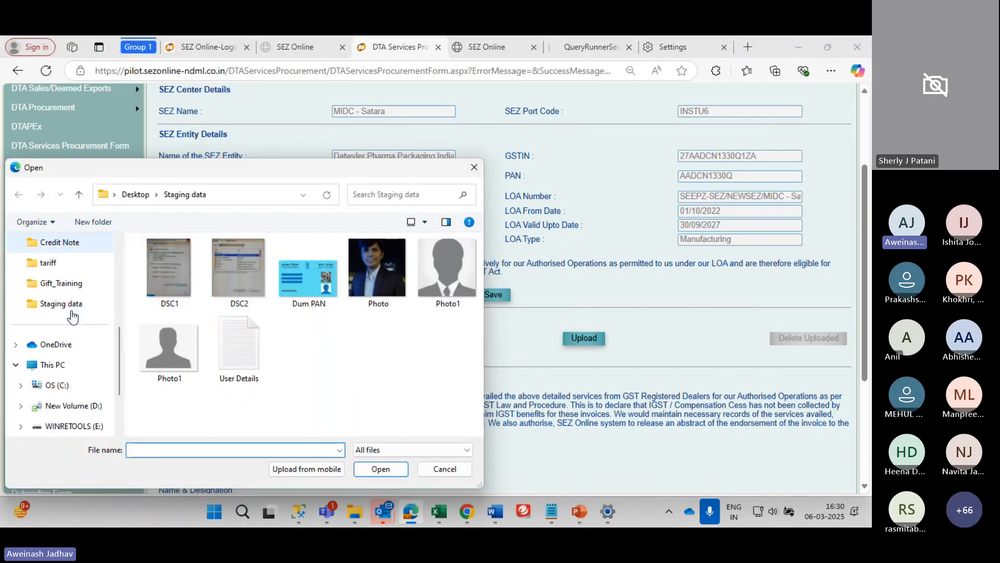
pyautogui.scroll(2, 73, 316)
pyautogui.scroll(1, 73, 316)
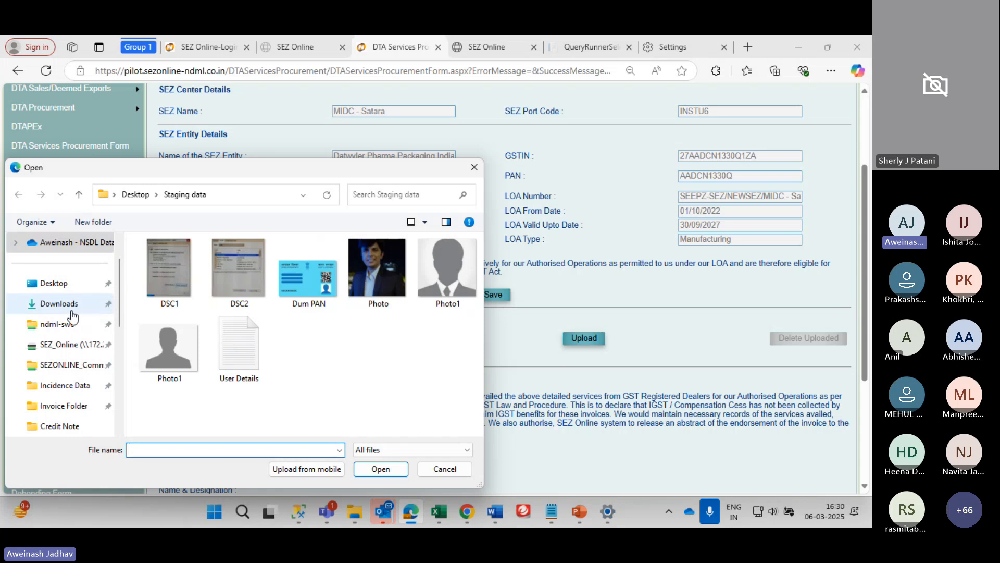
pyautogui.scroll(1, 73, 316)
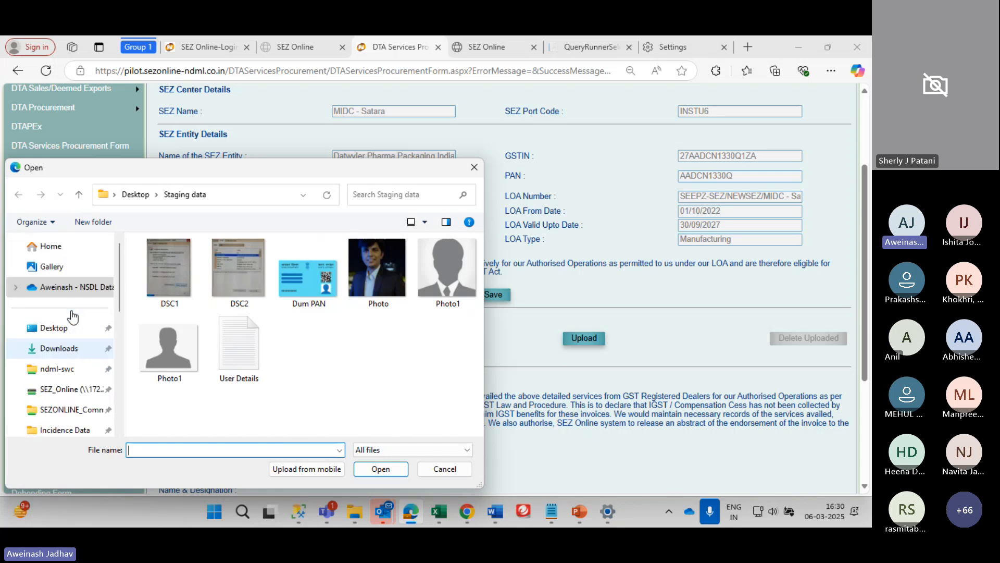
pyautogui.scroll(-2, 73, 316)
pyautogui.click(61, 385)
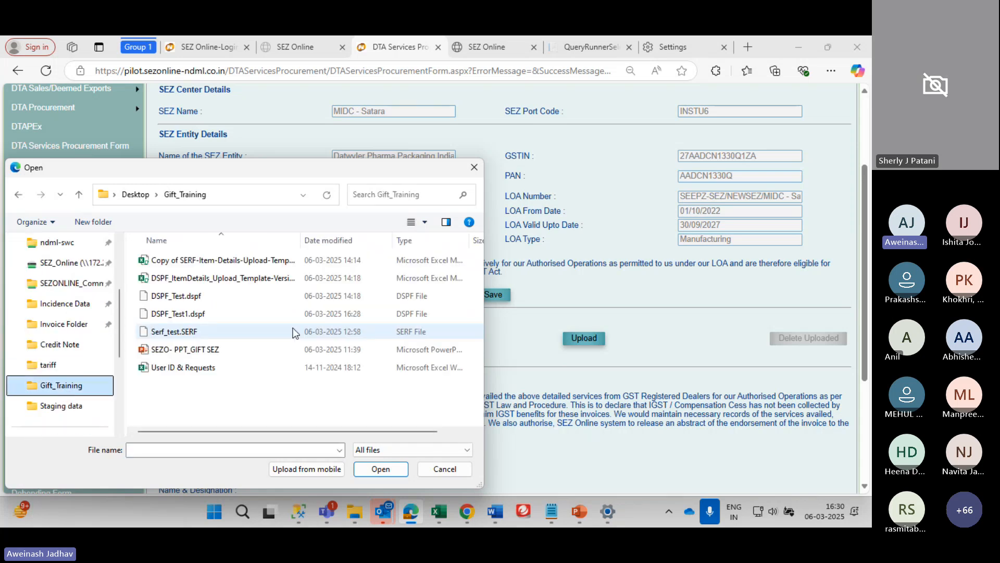
pyautogui.click(214, 315)
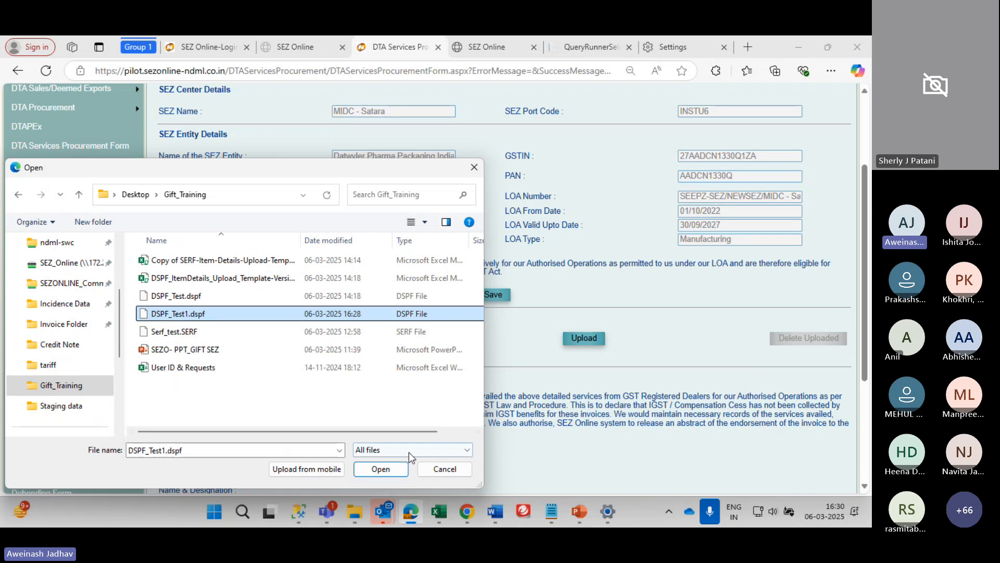
pyautogui.click(381, 469)
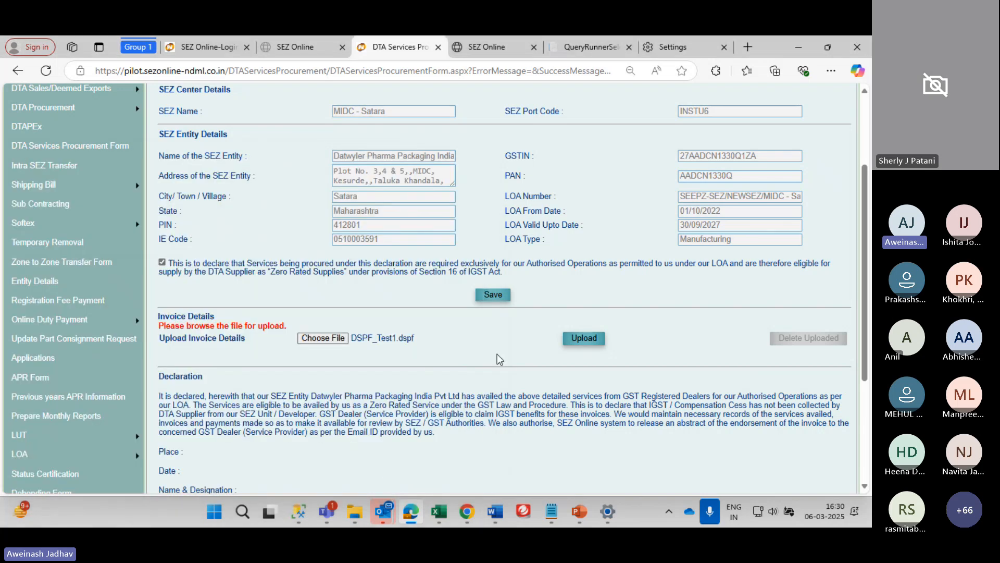
pyautogui.click(584, 339)
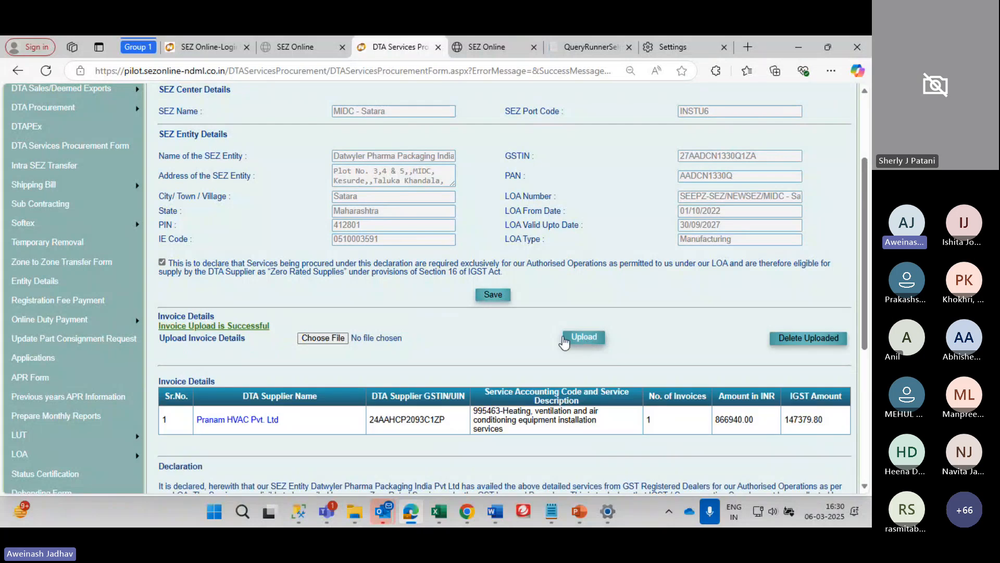
# Open the template file picker, cancel it, and scroll down the form
pyautogui.scroll(-4, 558, 327)
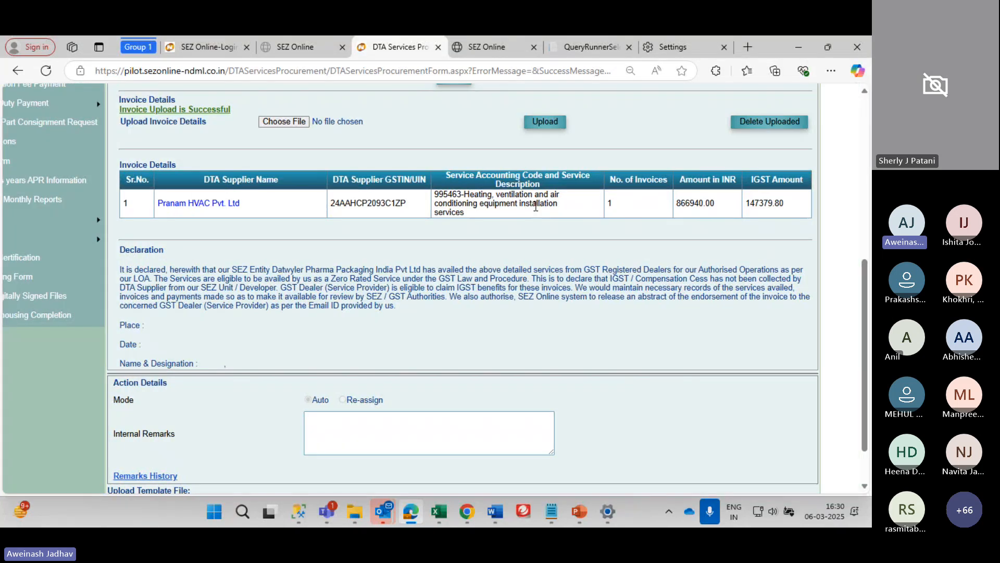
pyautogui.scroll(-2, 433, 375)
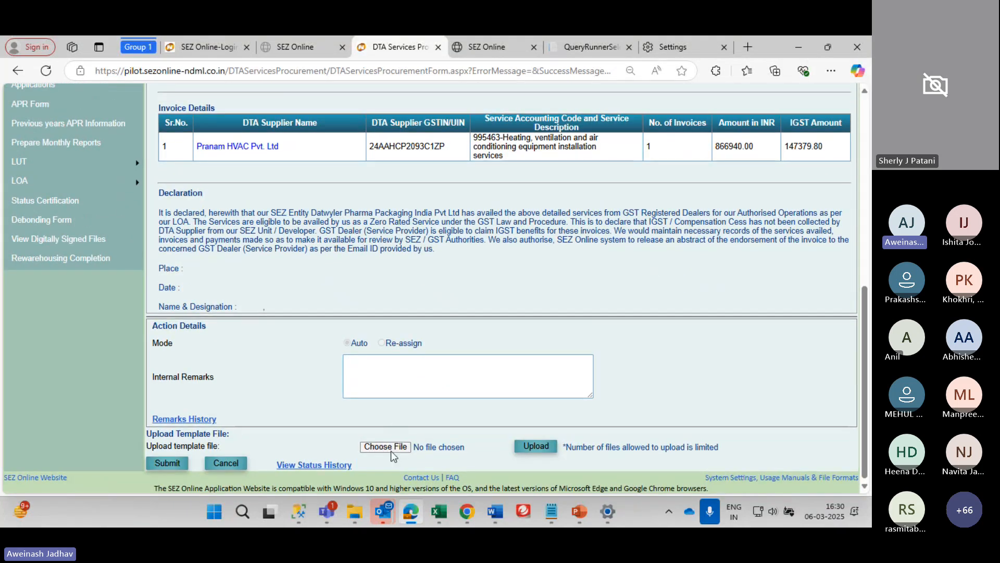
pyautogui.click(390, 448)
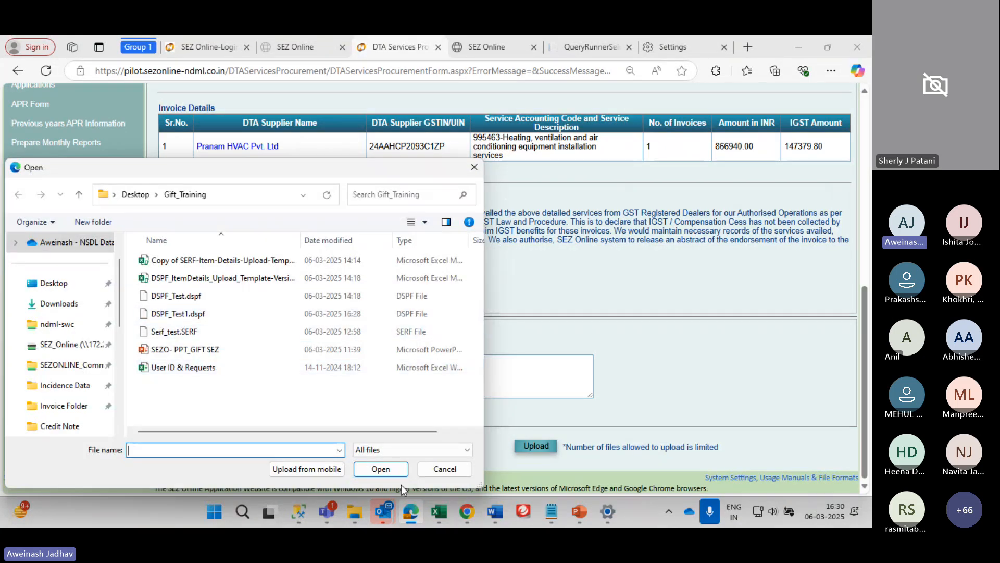
pyautogui.click(445, 469)
pyautogui.scroll(-1, 389, 386)
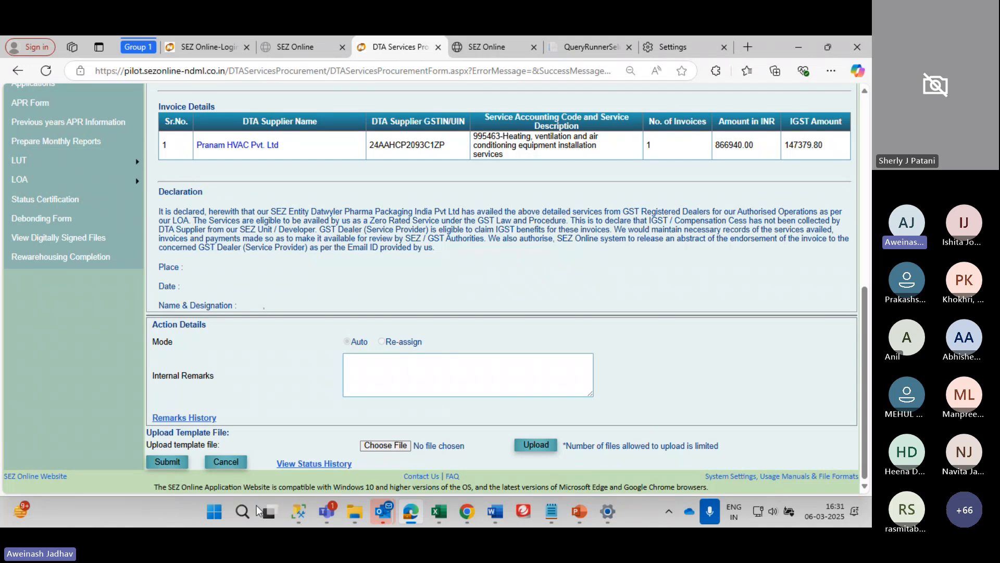
pyautogui.click(166, 468)
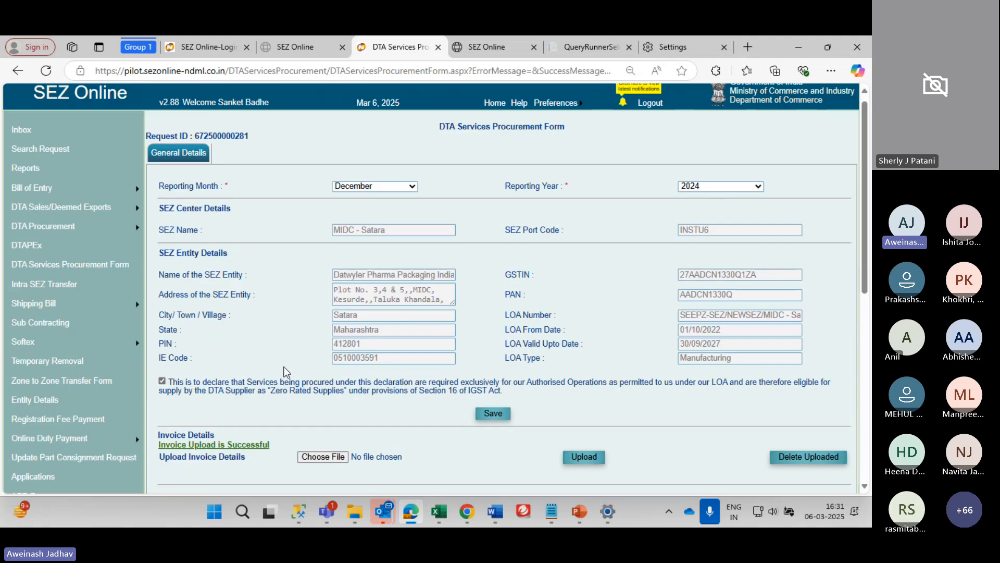
pyautogui.scroll(-6, 286, 372)
pyautogui.scroll(3, 285, 372)
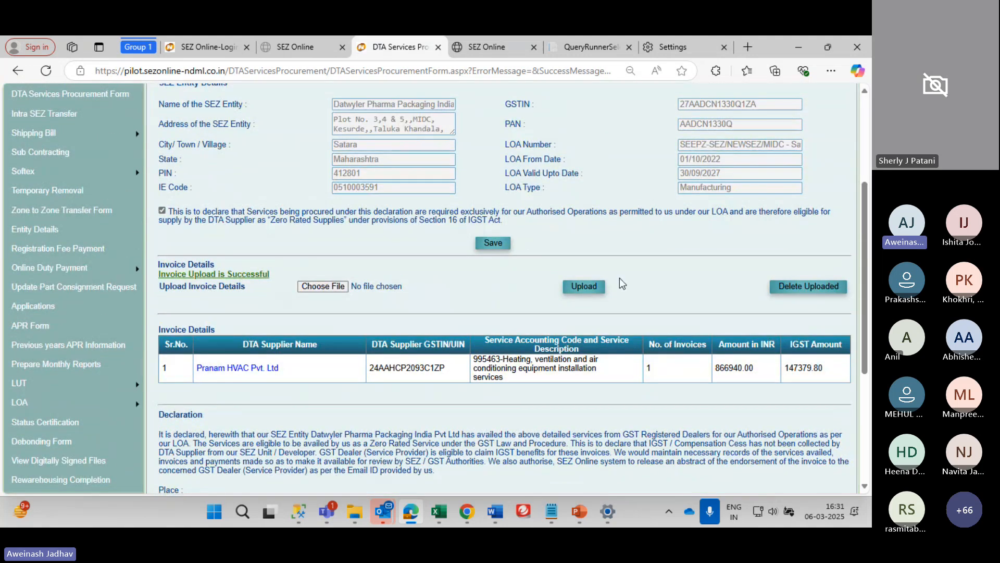
# Delete all uploaded invoices and select DSPF_Test.dspf as the replacement file
pyautogui.click(829, 290)
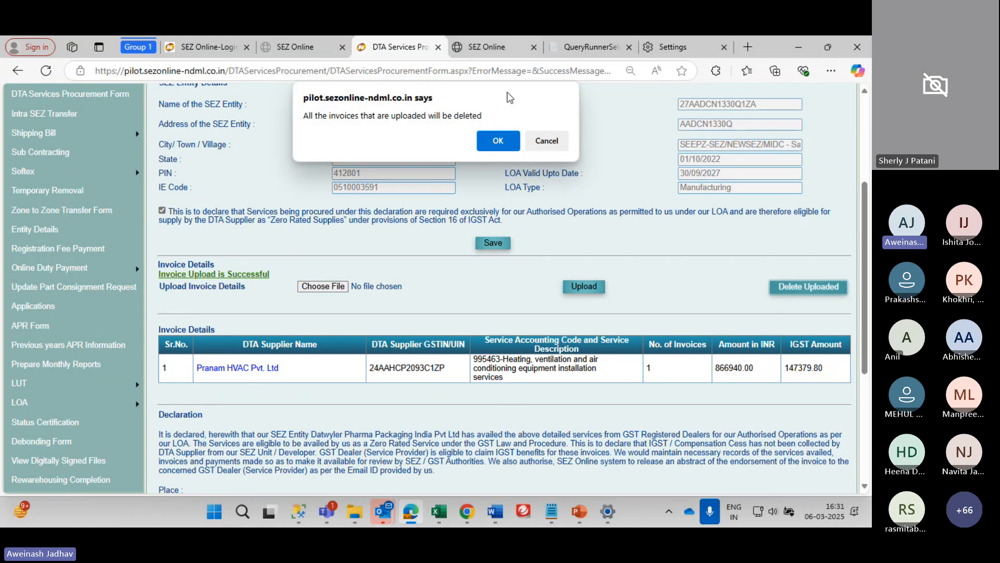
pyautogui.click(499, 134)
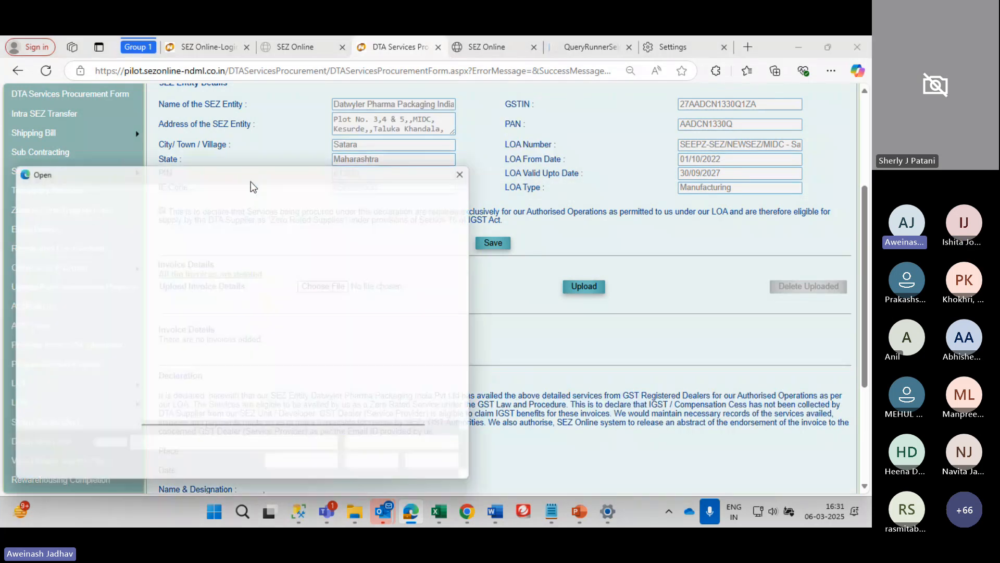
pyautogui.click(182, 295)
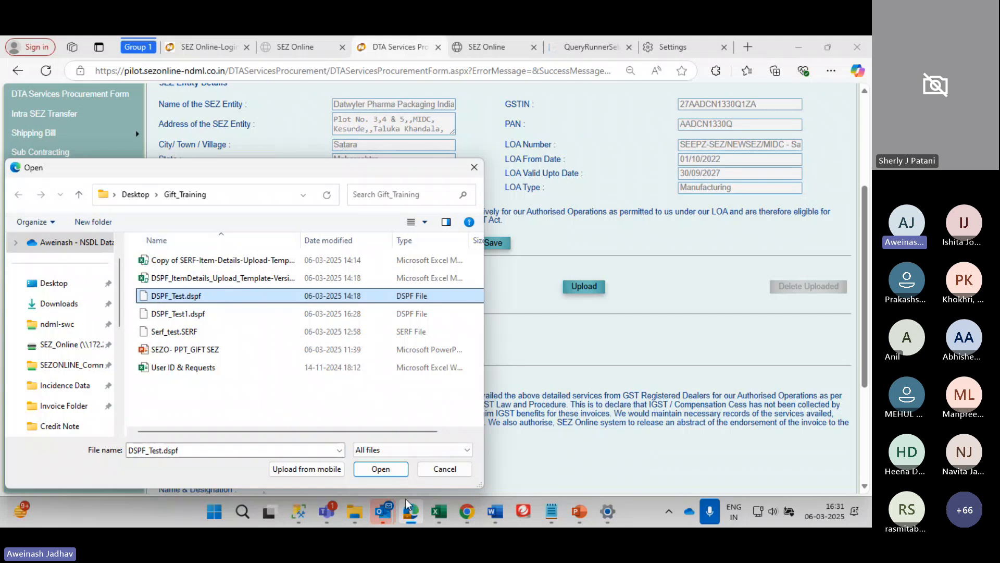
# Upload DSPF_Test.dspf, review its future-date errors, then reset the upload section with no file
pyautogui.click(381, 469)
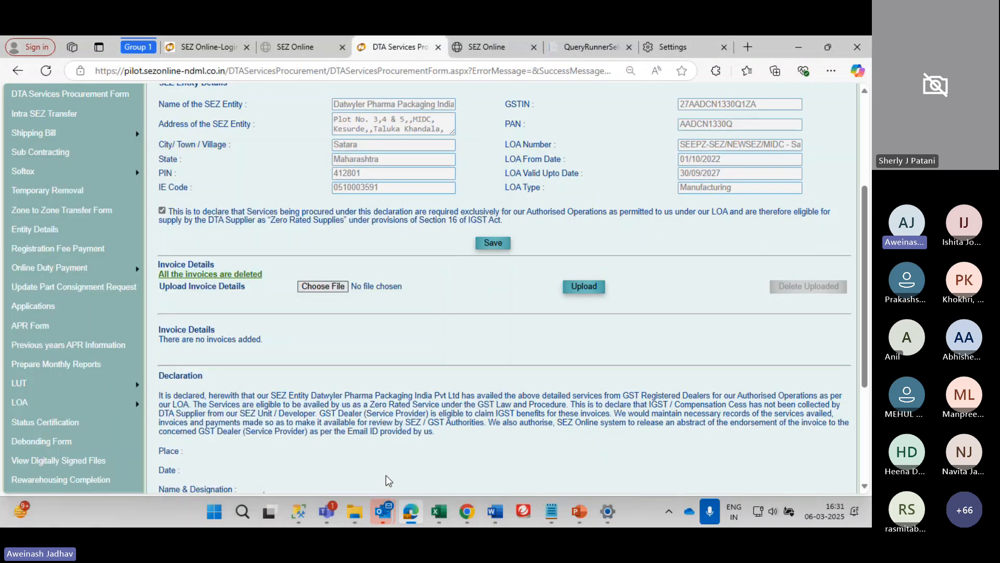
pyautogui.click(599, 288)
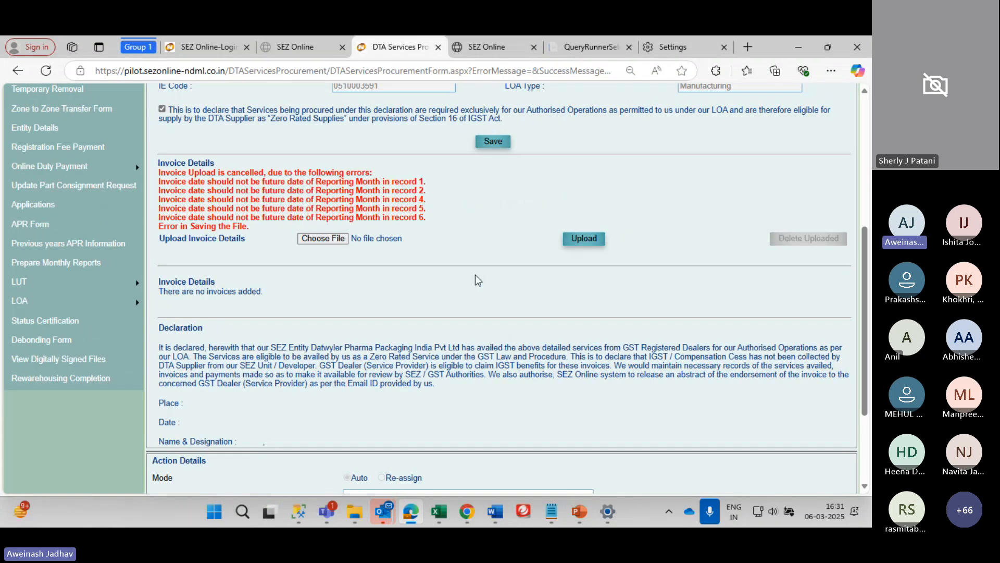
pyautogui.scroll(1, 475, 275)
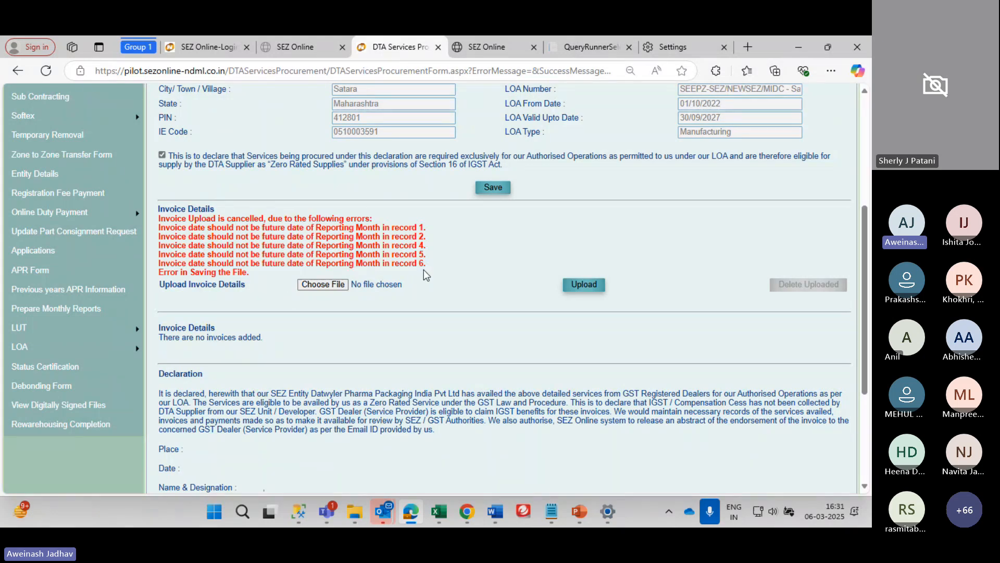
pyautogui.moveTo(424, 276); pyautogui.dragTo(155, 226)
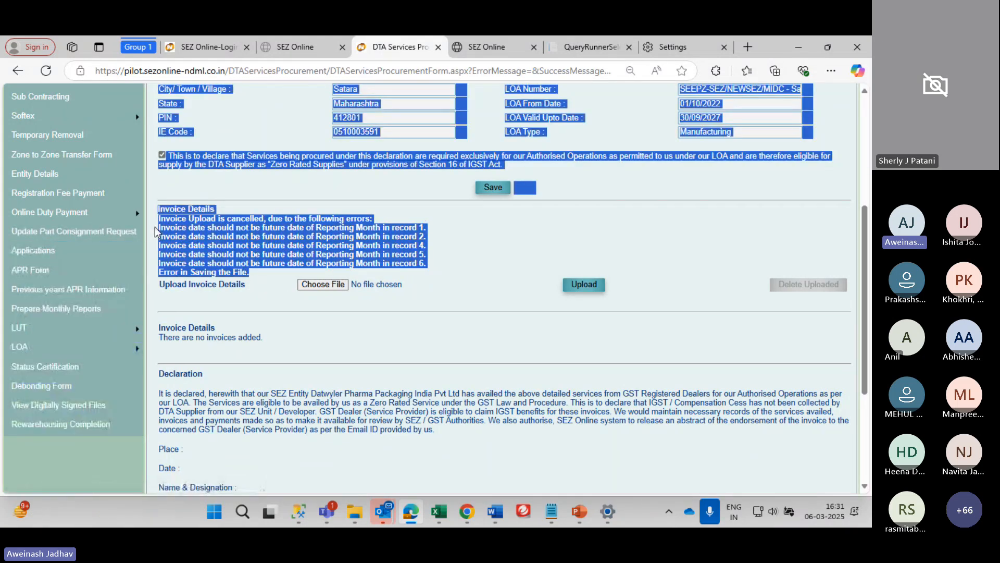
pyautogui.click(180, 225)
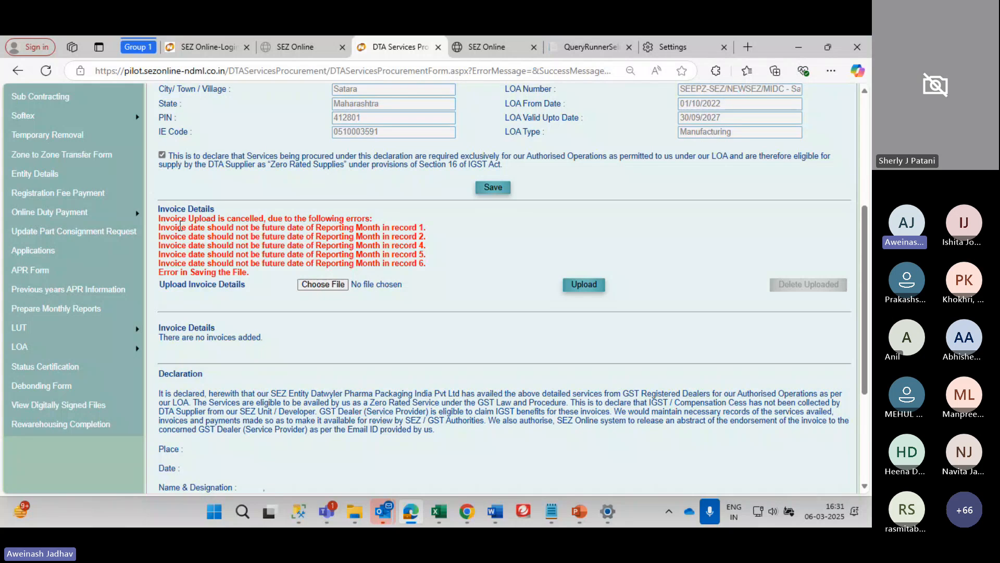
pyautogui.moveTo(159, 228); pyautogui.dragTo(445, 246)
pyautogui.click(445, 246)
pyautogui.scroll(1, 454, 249)
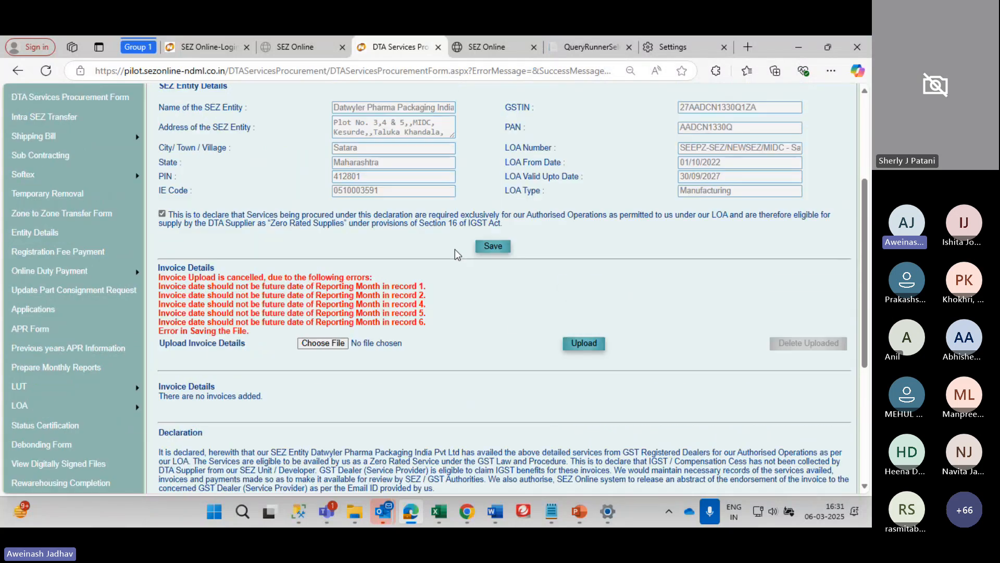
pyautogui.click(593, 343)
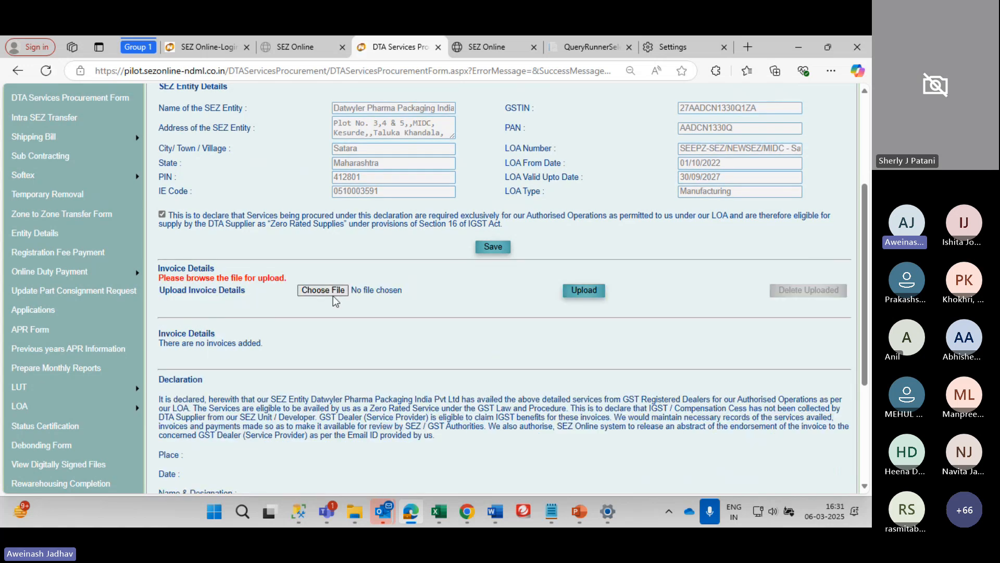
# Re-upload DSPF_Test1.dspf and submit the procurement request, confirming the dialog
pyautogui.click(333, 295)
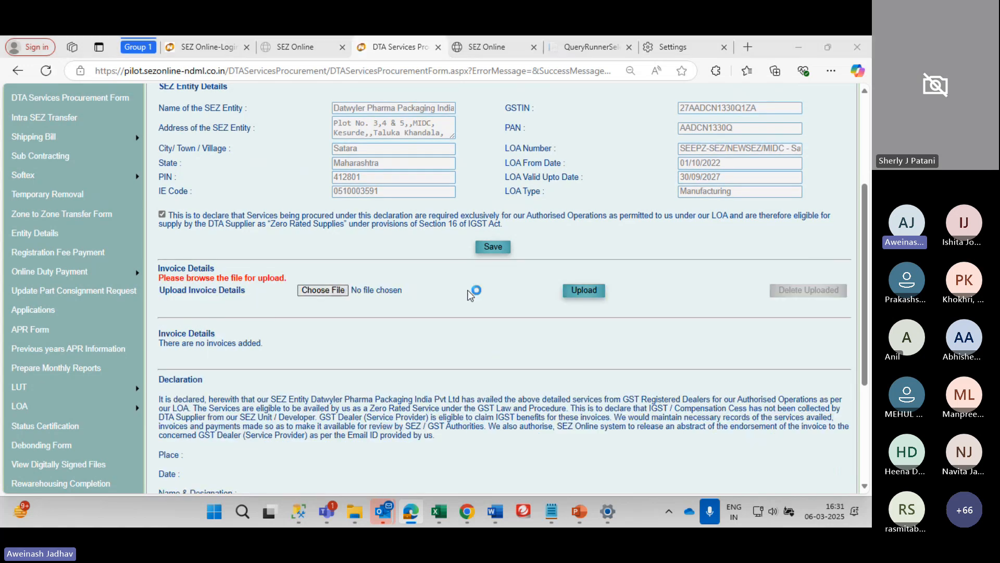
pyautogui.click(384, 523)
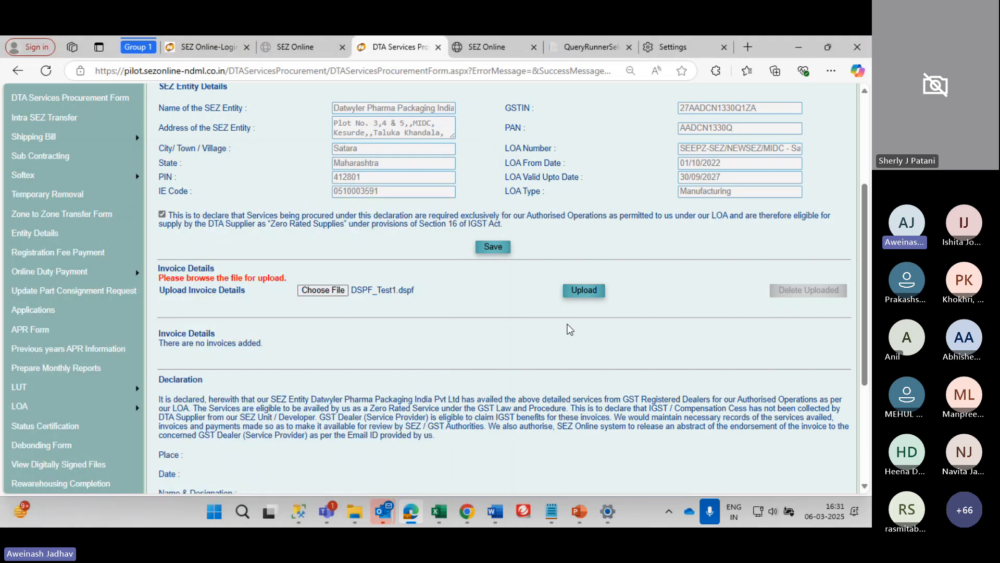
pyautogui.click(587, 290)
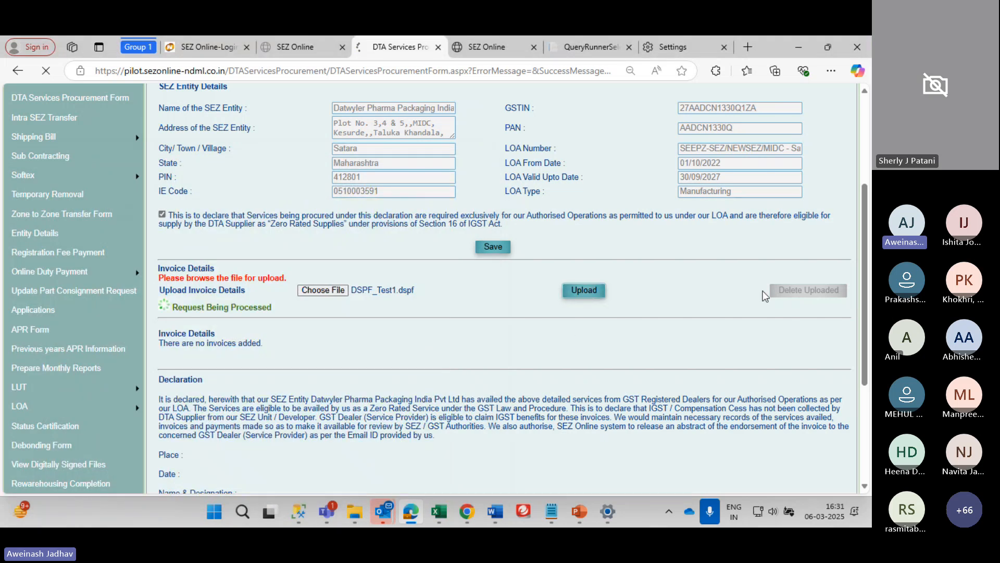
pyautogui.scroll(-5, 755, 295)
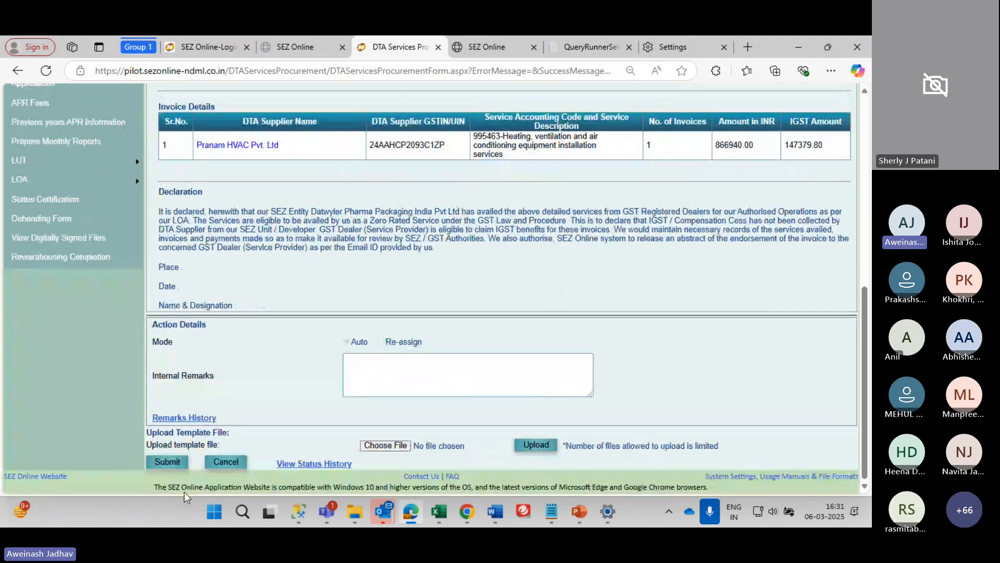
pyautogui.click(166, 462)
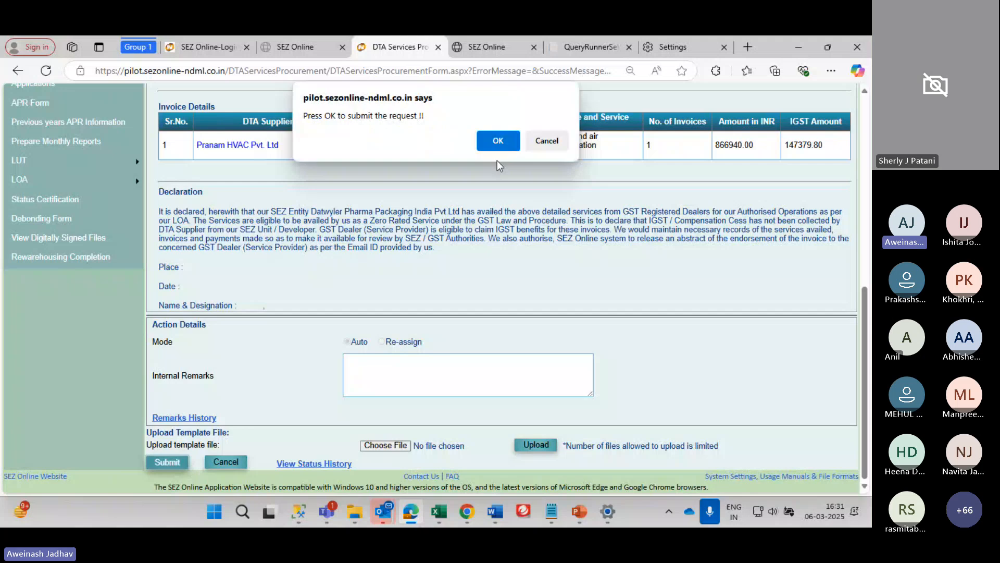
pyautogui.click(497, 141)
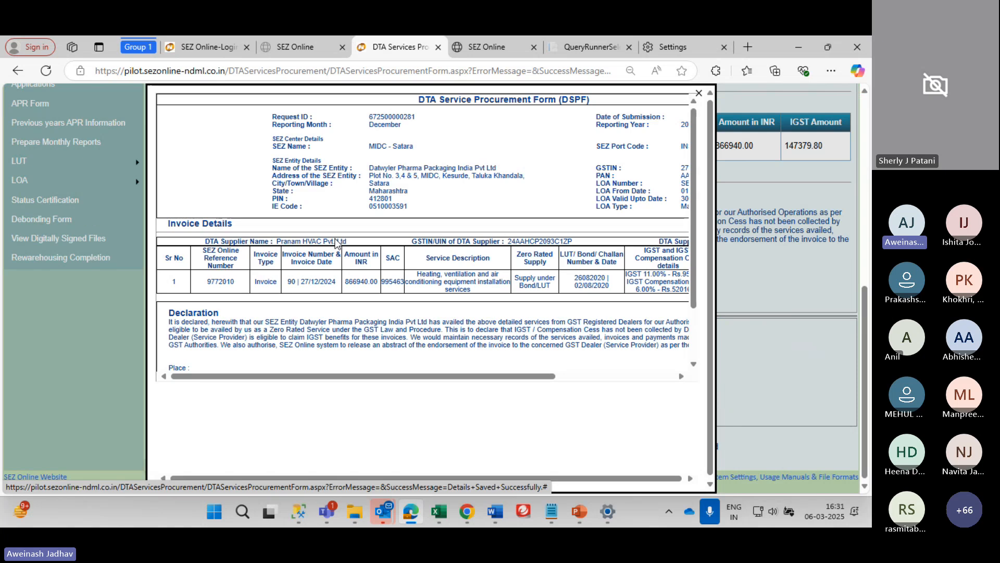
pyautogui.scroll(-2, 336, 240)
pyautogui.scroll(2, 336, 239)
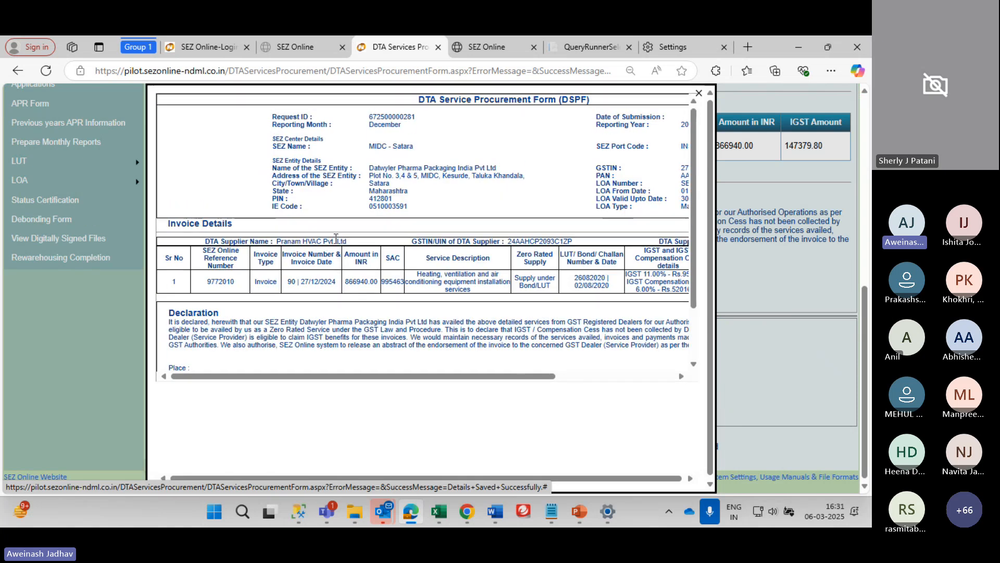
pyautogui.hscroll(3, 336, 239)
pyautogui.hscroll(-3, 336, 238)
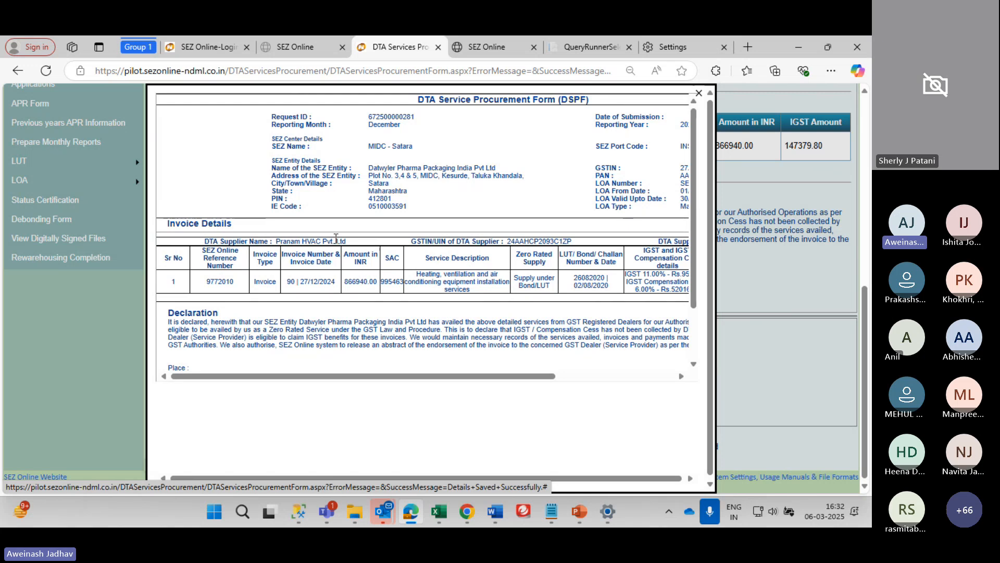
pyautogui.hscroll(3, 336, 238)
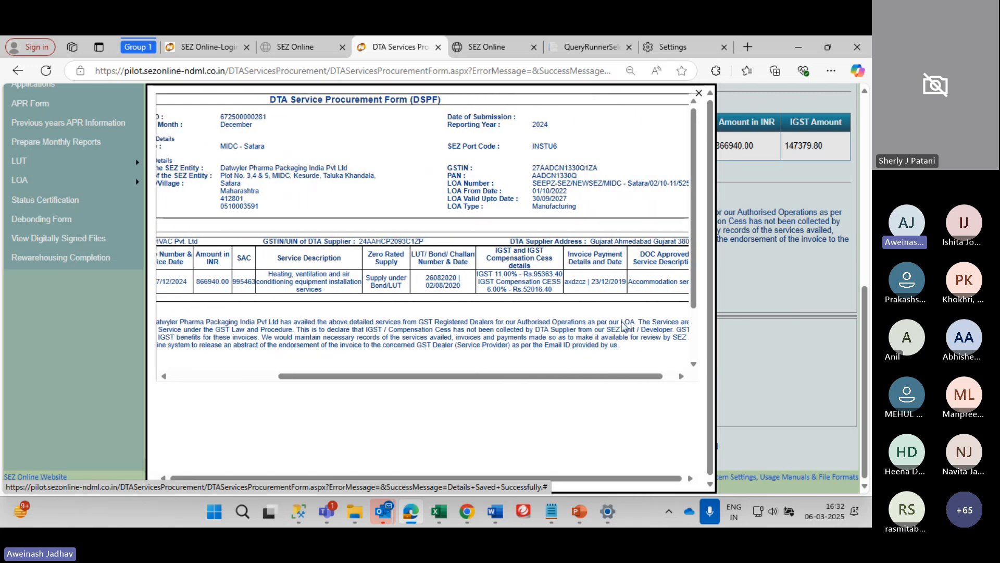
pyautogui.scroll(8, 494, 89)
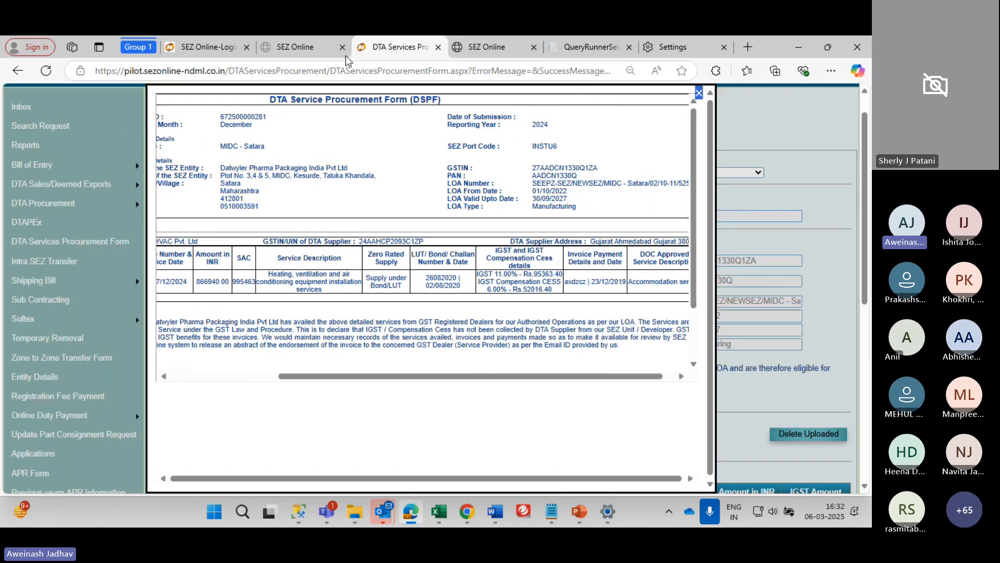
pyautogui.click(263, 73)
pyautogui.click(603, 428)
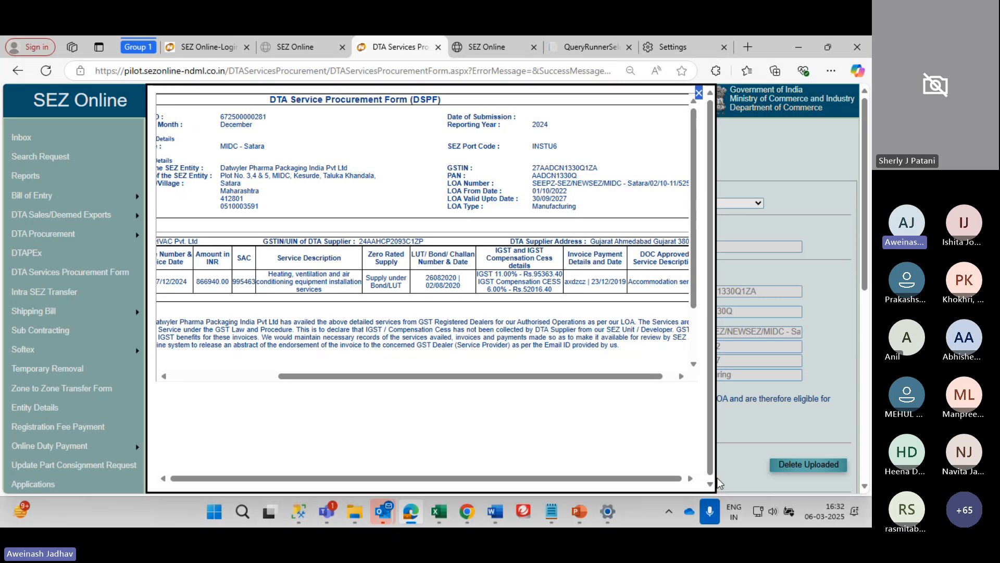
pyautogui.hscroll(1, 484, 327)
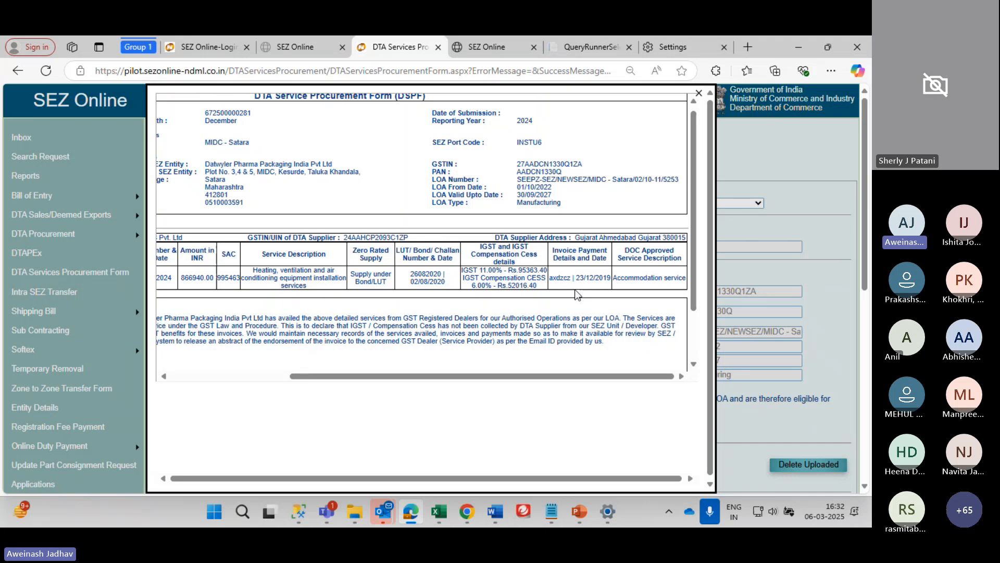
pyautogui.hotkey('ctrl', '+')
pyautogui.hotkey('ctrl', '+')
pyautogui.hotkey('ctrl', '+')
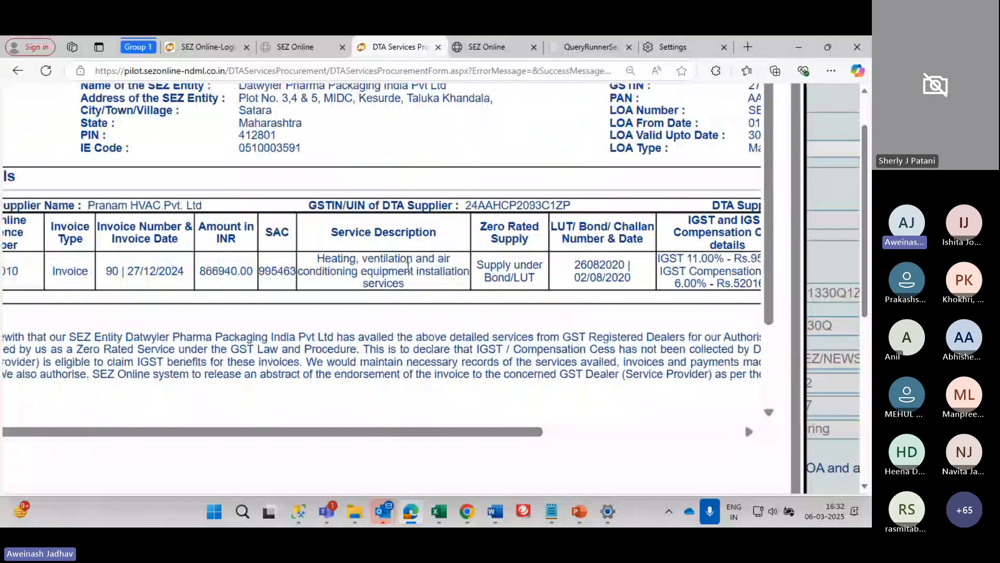
pyautogui.scroll(5, 408, 266)
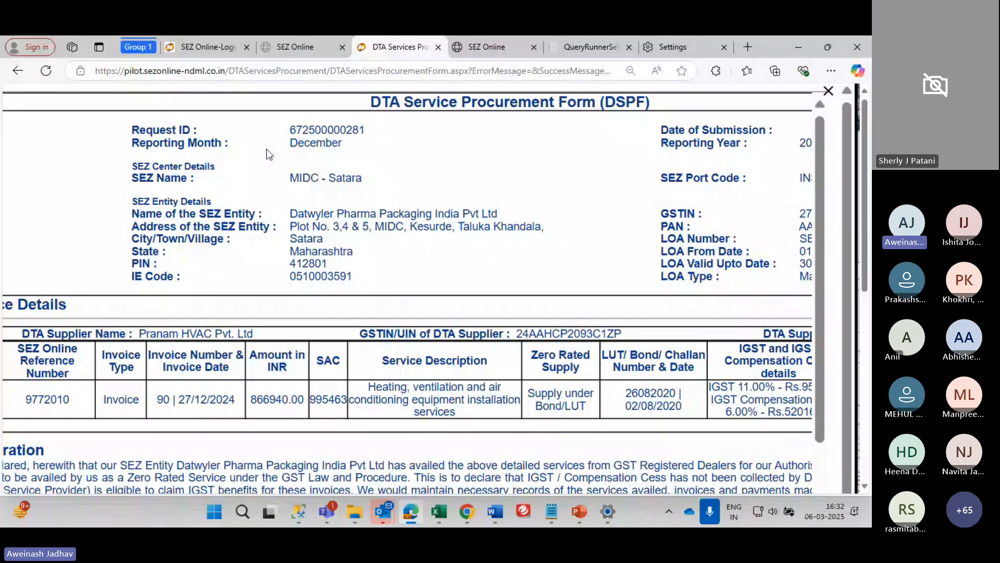
pyautogui.hscroll(-3, 269, 155)
pyautogui.hscroll(3, 269, 155)
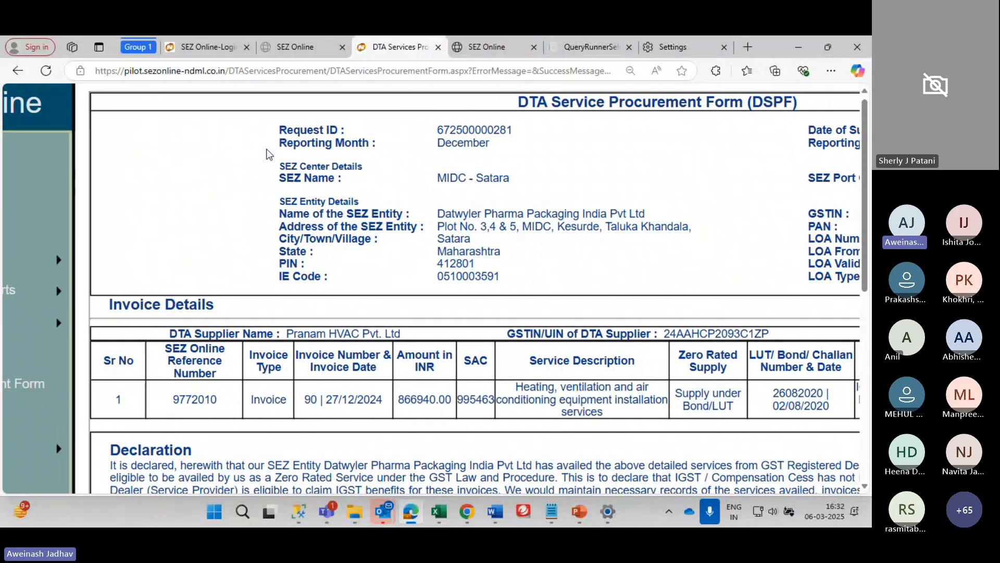
pyautogui.hscroll(3, 269, 154)
pyautogui.moveTo(356, 226); pyautogui.dragTo(49, 201)
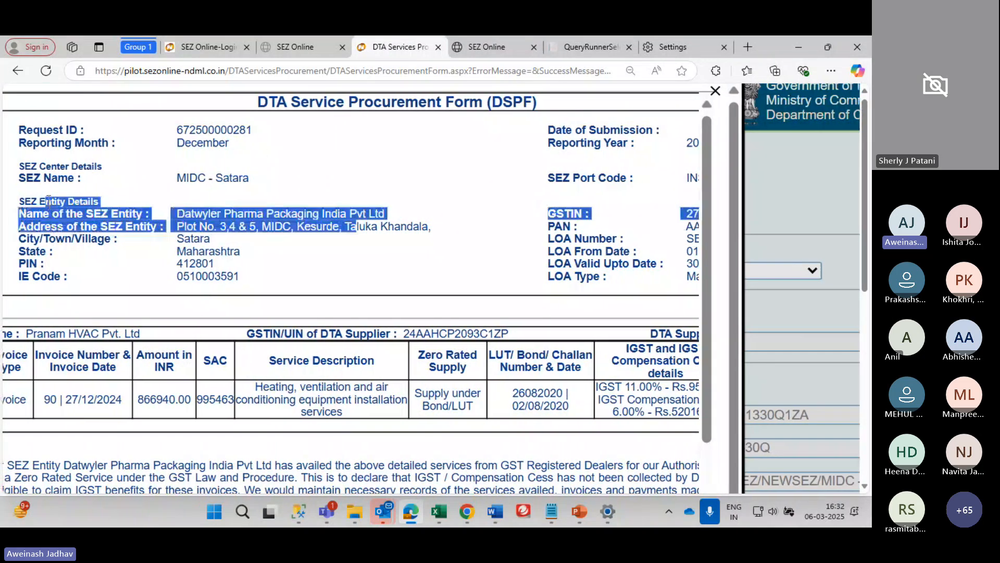
pyautogui.click(123, 352)
pyautogui.hscroll(-3, 123, 352)
pyautogui.scroll(-1, 123, 352)
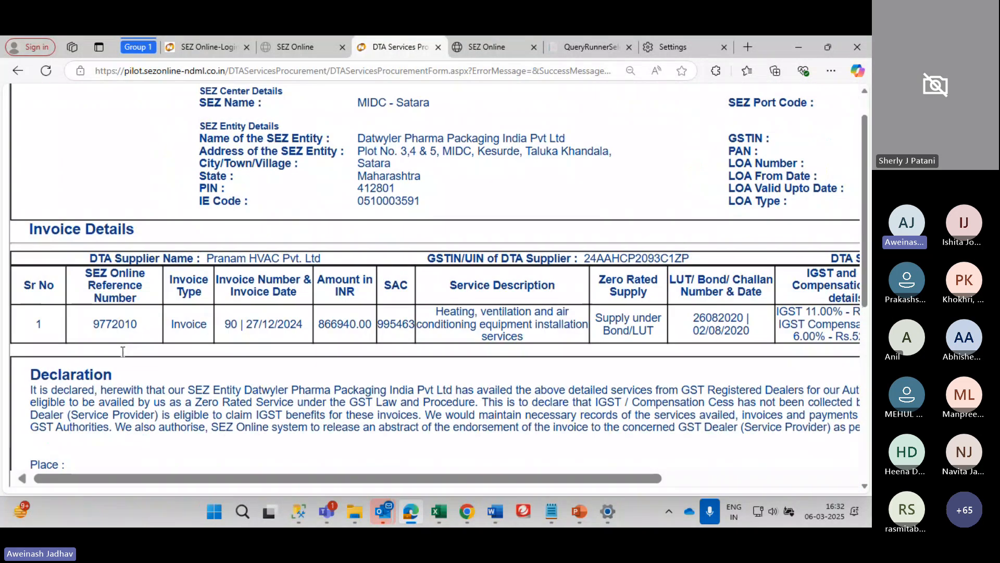
pyautogui.hscroll(5, 123, 350)
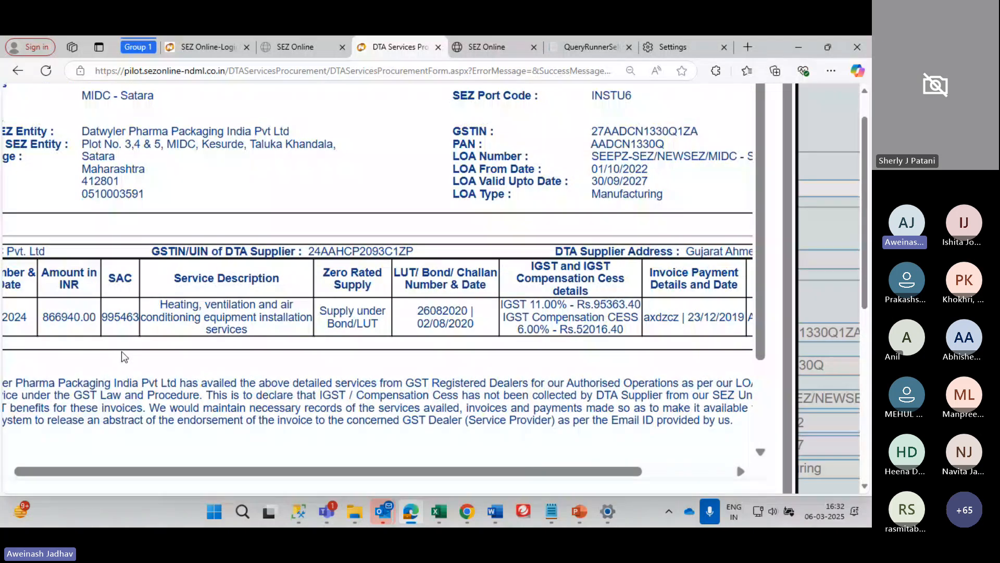
pyautogui.hscroll(-3, 121, 351)
pyautogui.scroll(-2, 121, 351)
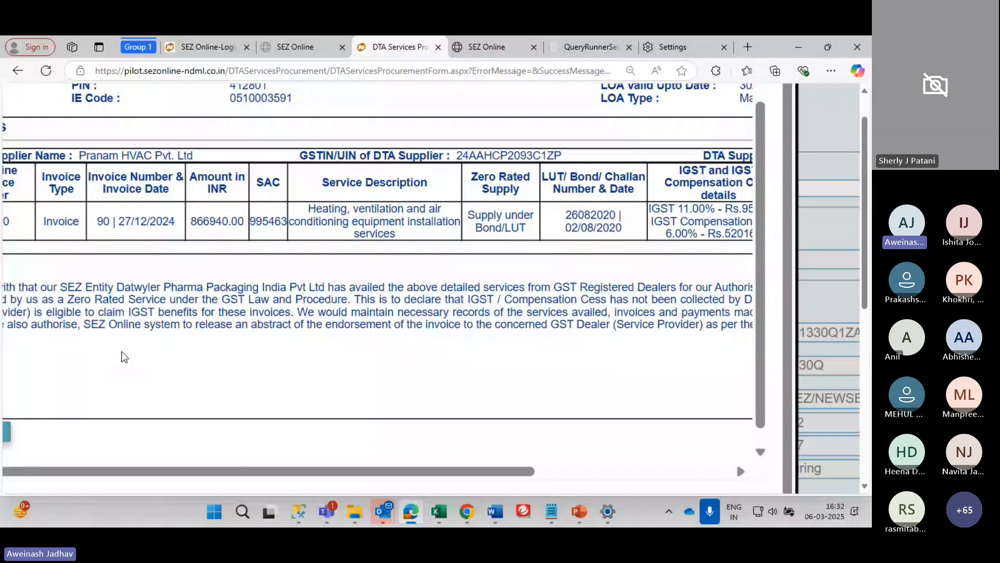
pyautogui.scroll(3, 121, 351)
pyautogui.scroll(2, 123, 356)
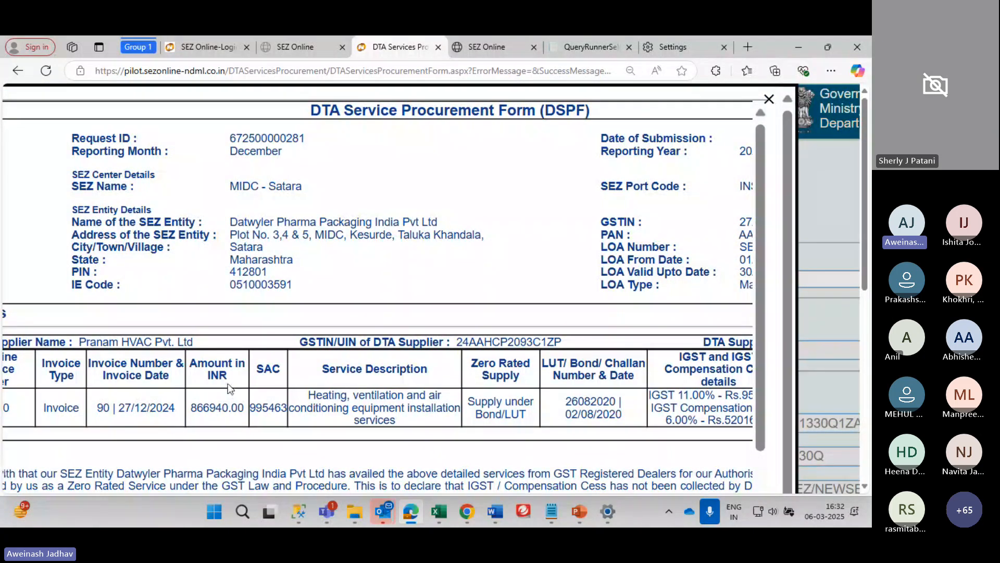
pyautogui.hscroll(1, 152, 411)
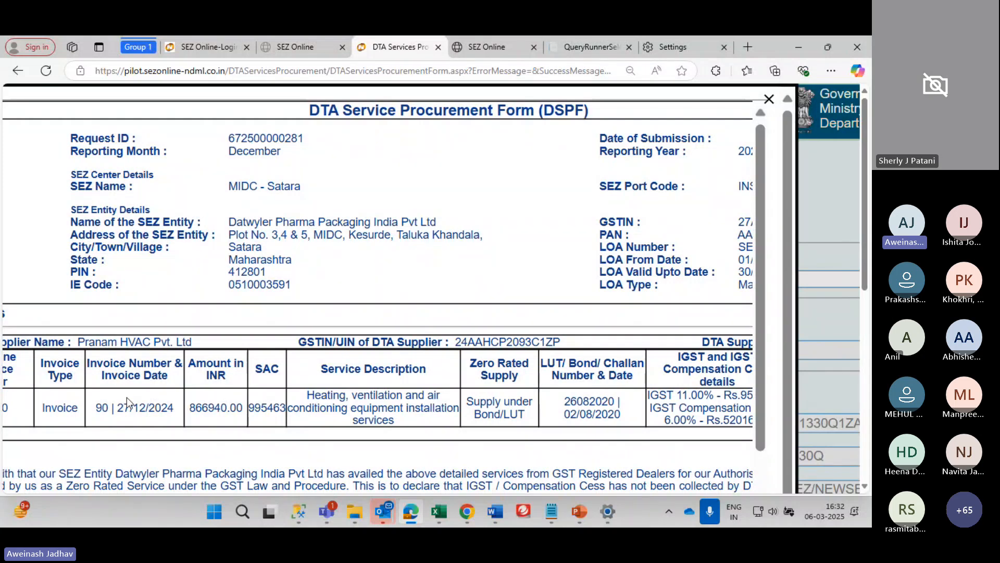
pyautogui.scroll(-2, 127, 397)
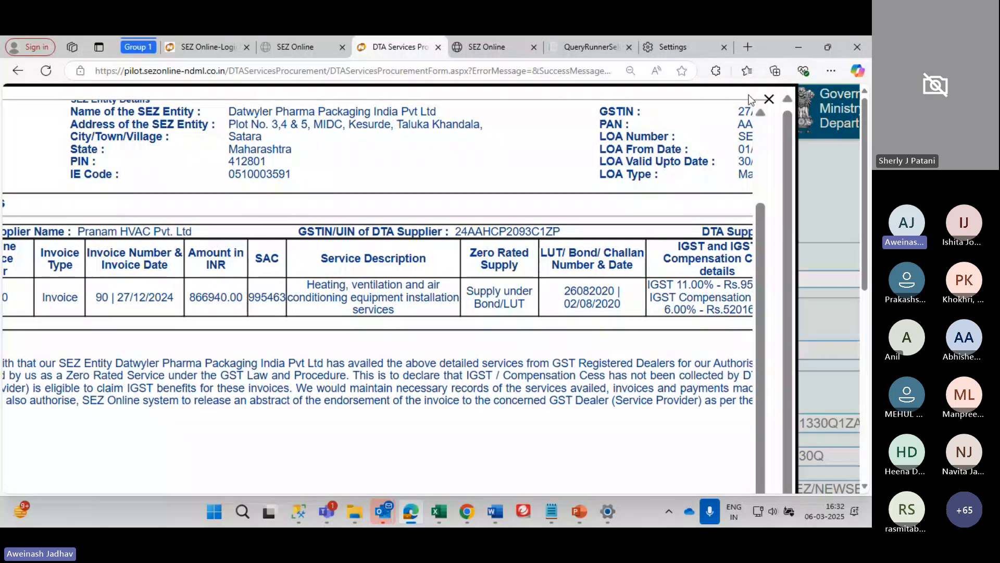
pyautogui.scroll(-5, 648, 200)
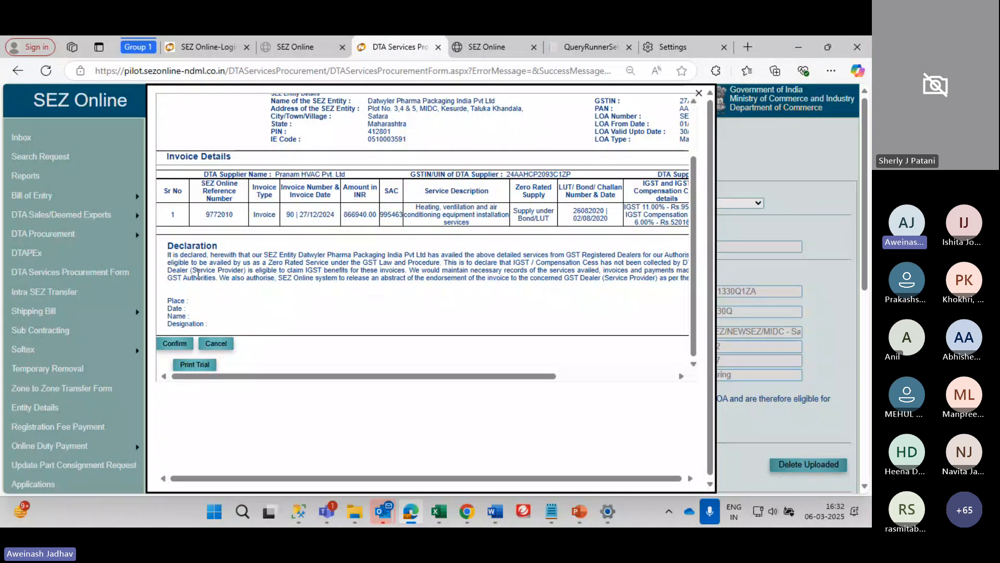
# Confirm the previewed DTA Services Procurement request and acknowledge the 'Request Submitted Successfully' alert
pyautogui.click(178, 342)
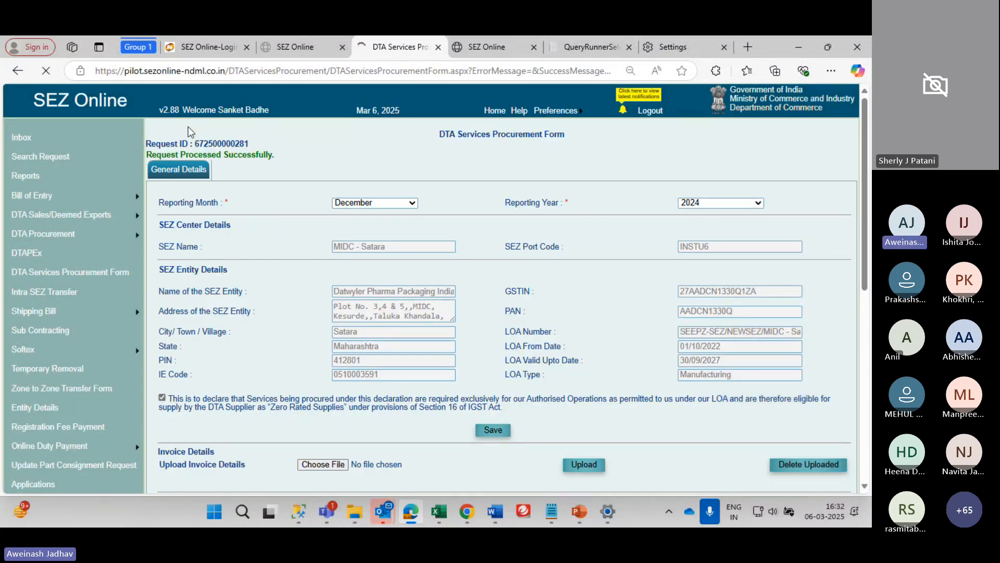
pyautogui.moveTo(179, 140); pyautogui.dragTo(255, 138)
pyautogui.click(226, 144)
pyautogui.tripleClick(226, 144)
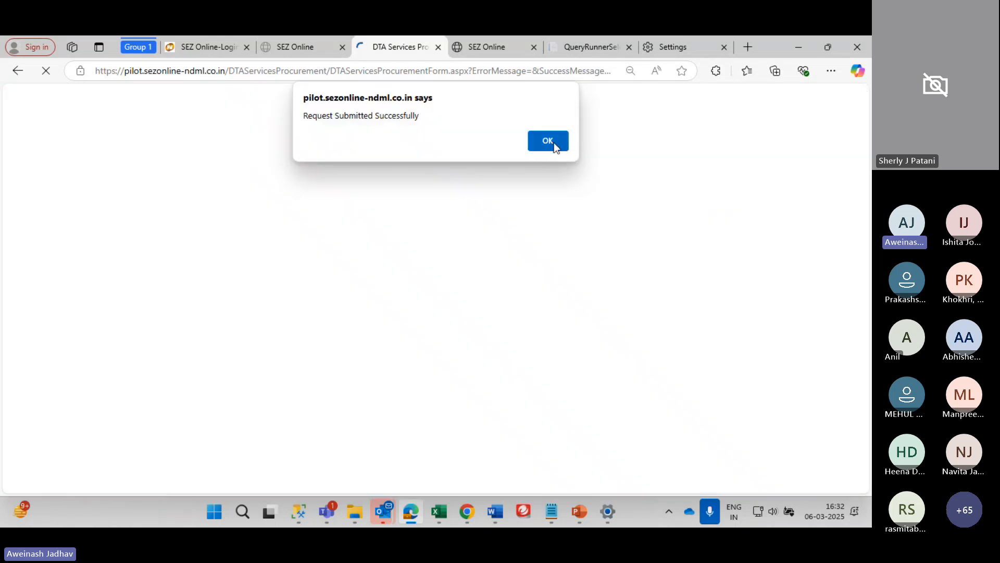
pyautogui.click(548, 140)
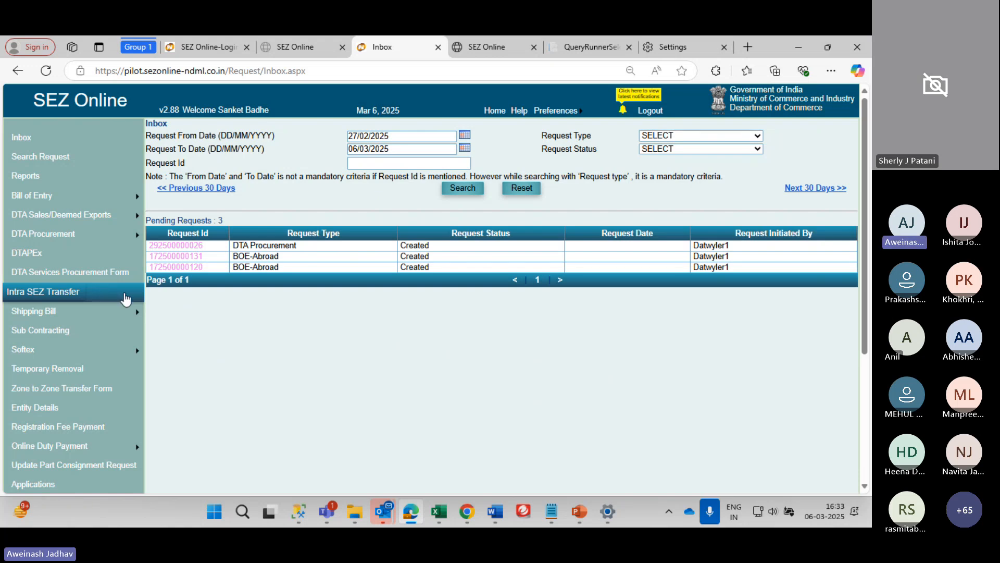
# Open the Zone to Zone Transfer Form and look over its prefilled Home Consumption importer details
pyautogui.moveTo(95, 346)
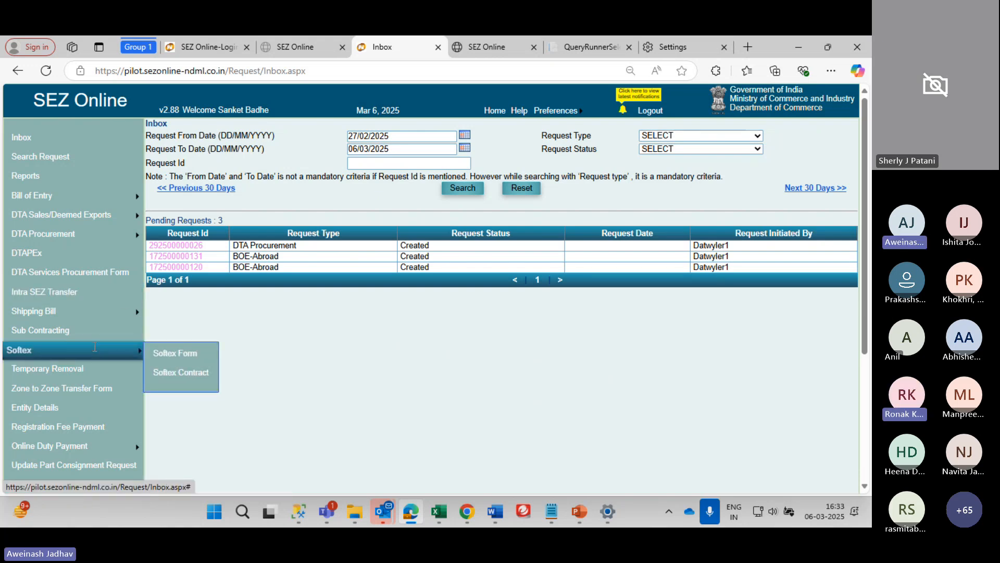
pyautogui.click(87, 390)
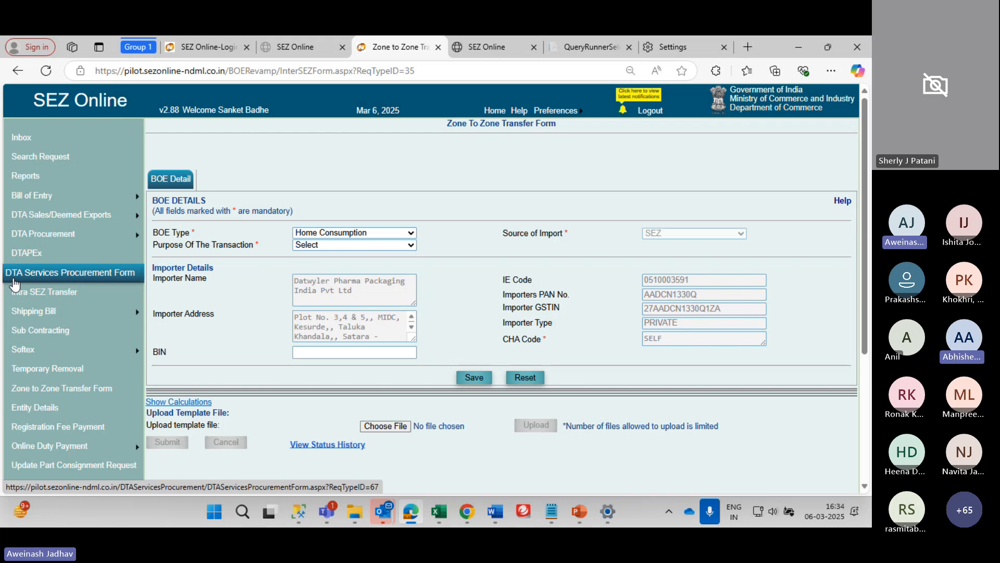
pyautogui.scroll(-1, 14, 284)
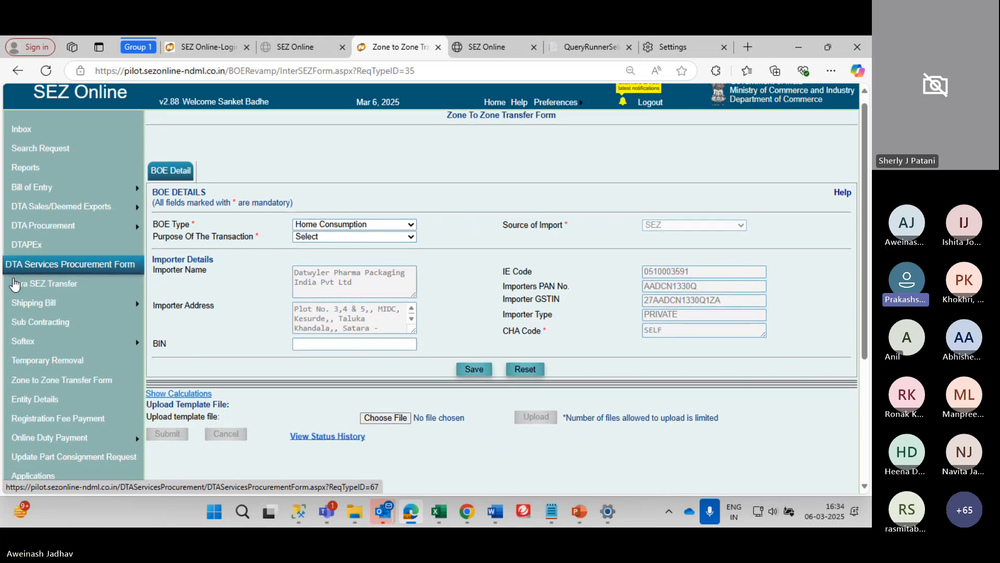
pyautogui.scroll(-1, 14, 284)
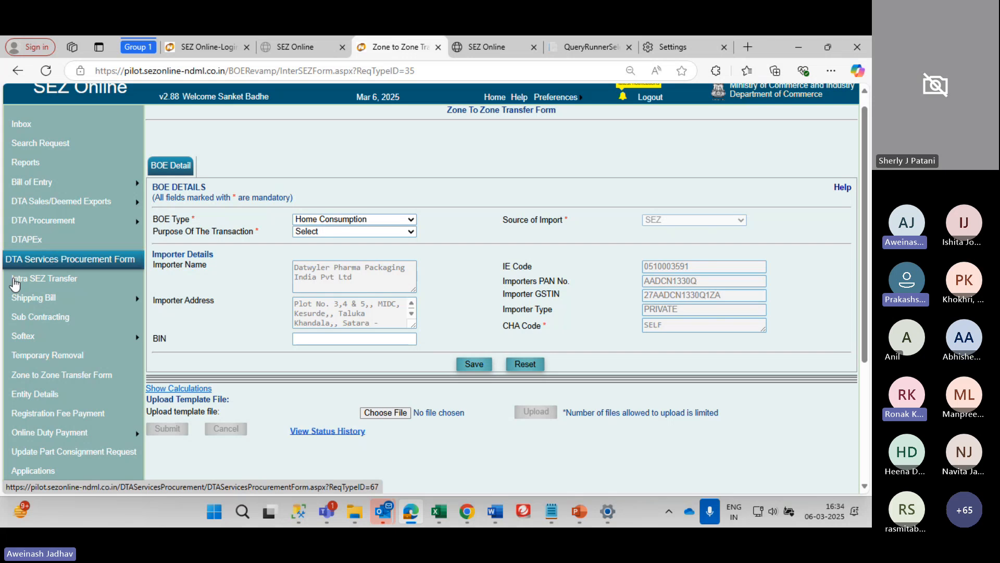
pyautogui.scroll(1, 14, 284)
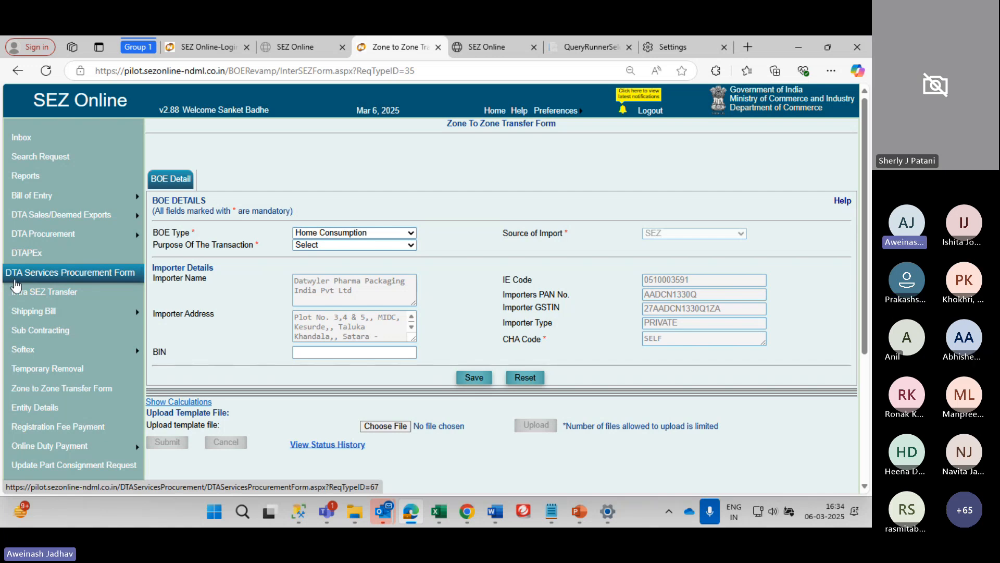
# Open a new Intra SEZ Transfer form with Transaction Type Others and Destination SEZ Unit
pyautogui.click(28, 294)
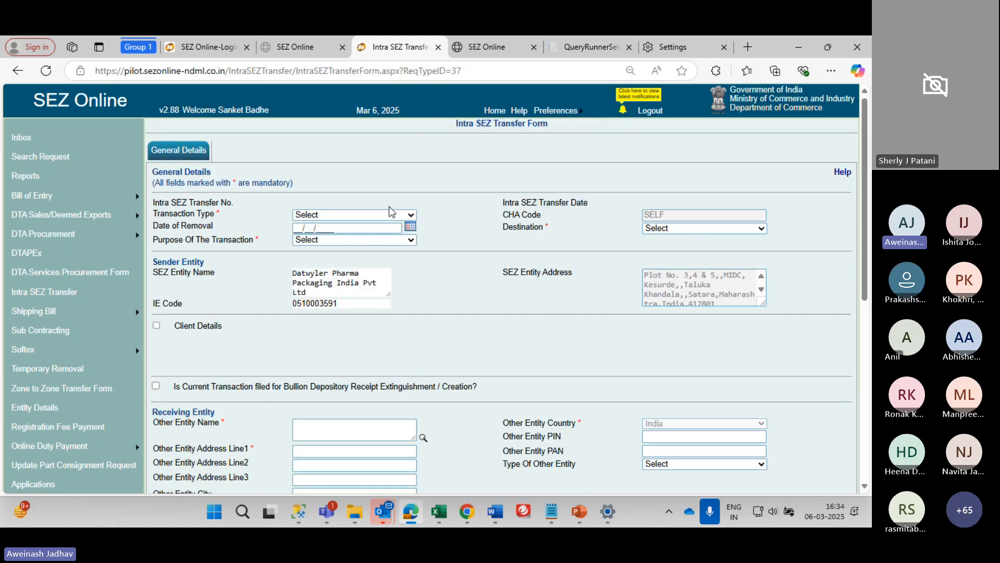
pyautogui.click(390, 214)
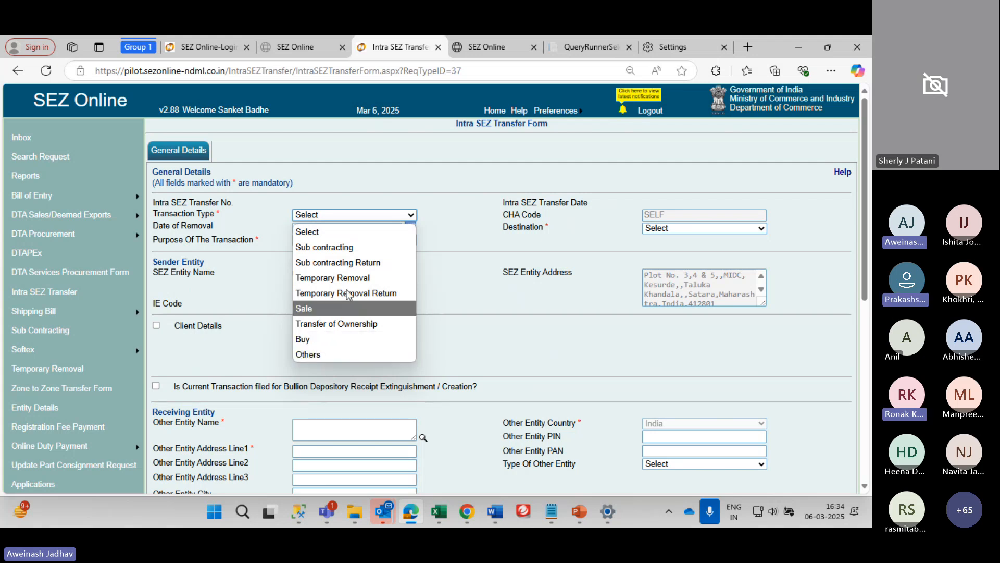
pyautogui.click(352, 354)
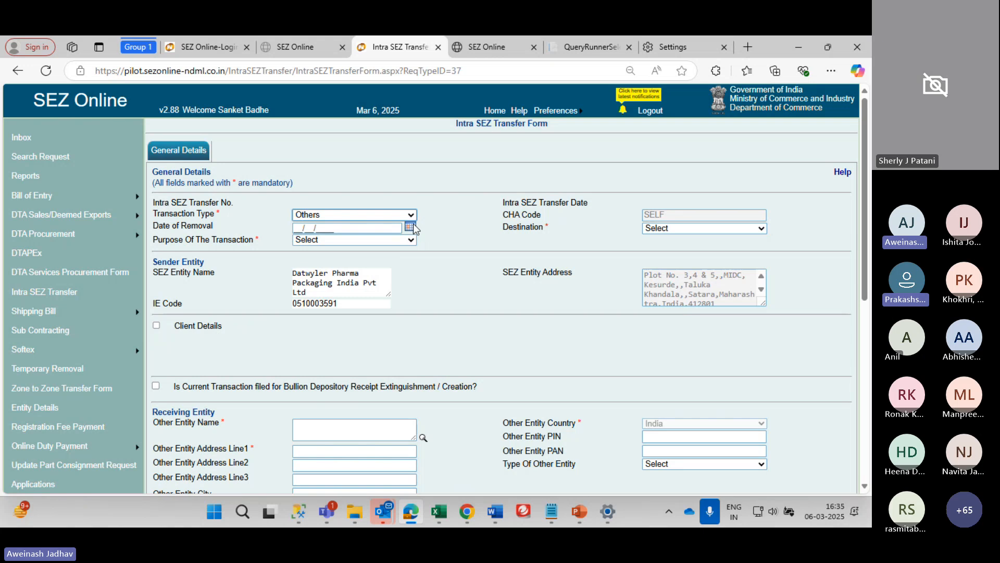
pyautogui.scroll(-1, 411, 224)
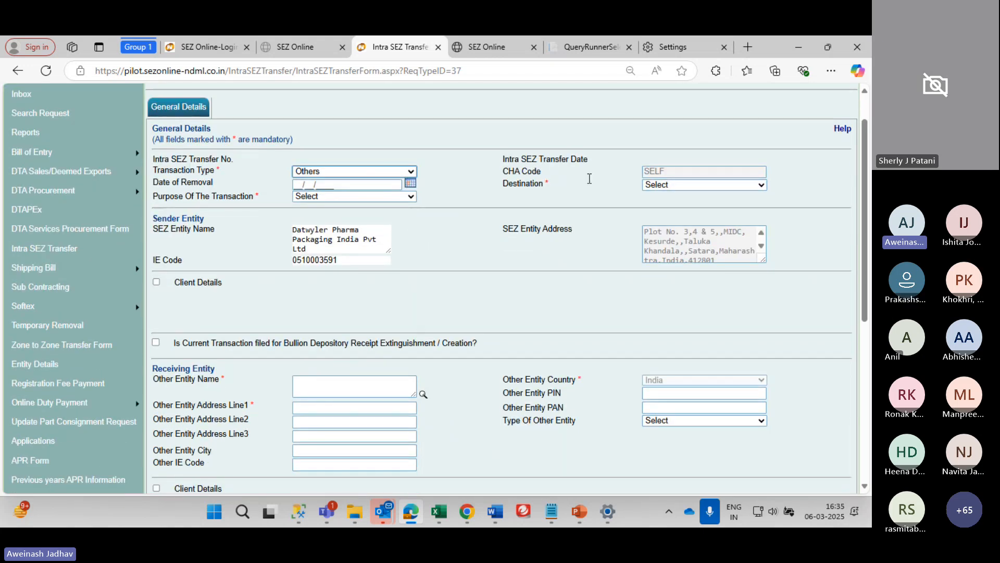
pyautogui.click(688, 189)
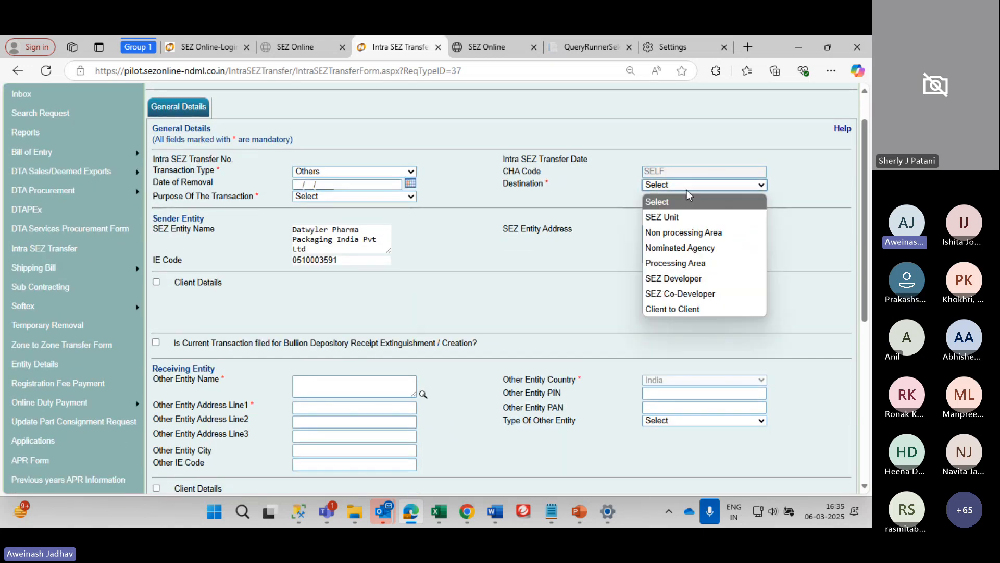
pyautogui.click(669, 221)
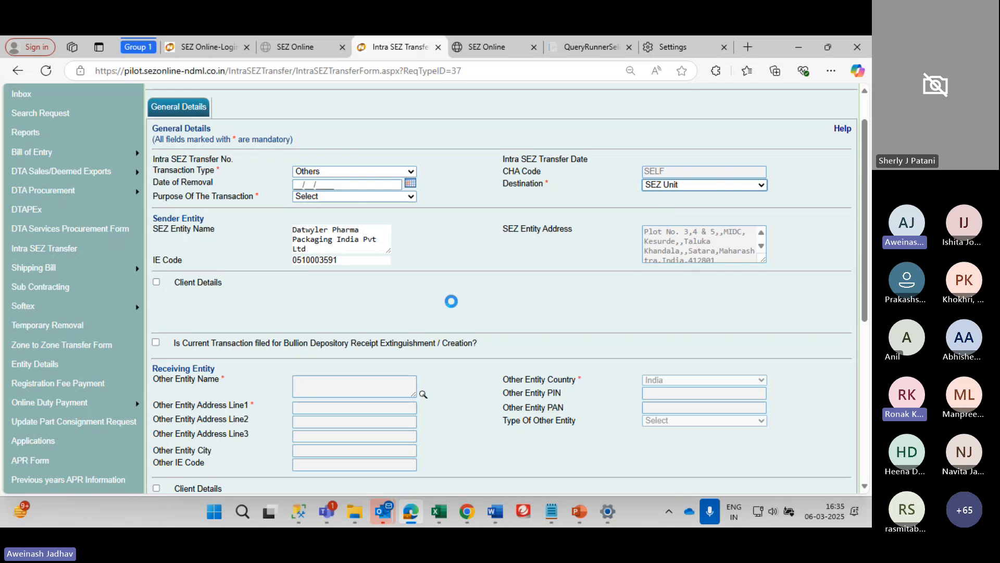
# Look up the SEZ units and pick unit 4502, EDICON PNEUMATIC TOOL COMPANY PRIVATE LIMITED, as receiving entity
pyautogui.scroll(-2, 454, 308)
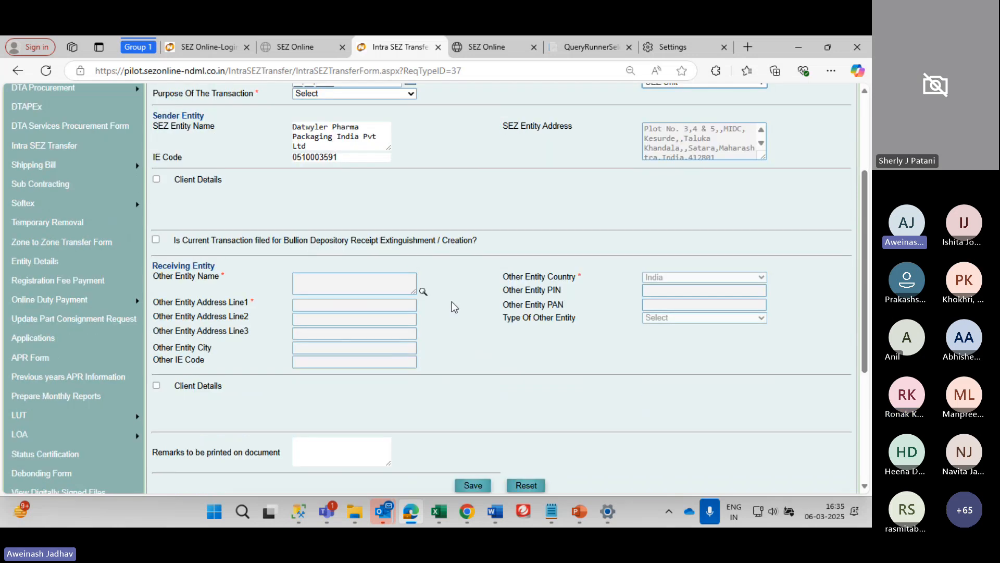
pyautogui.click(422, 293)
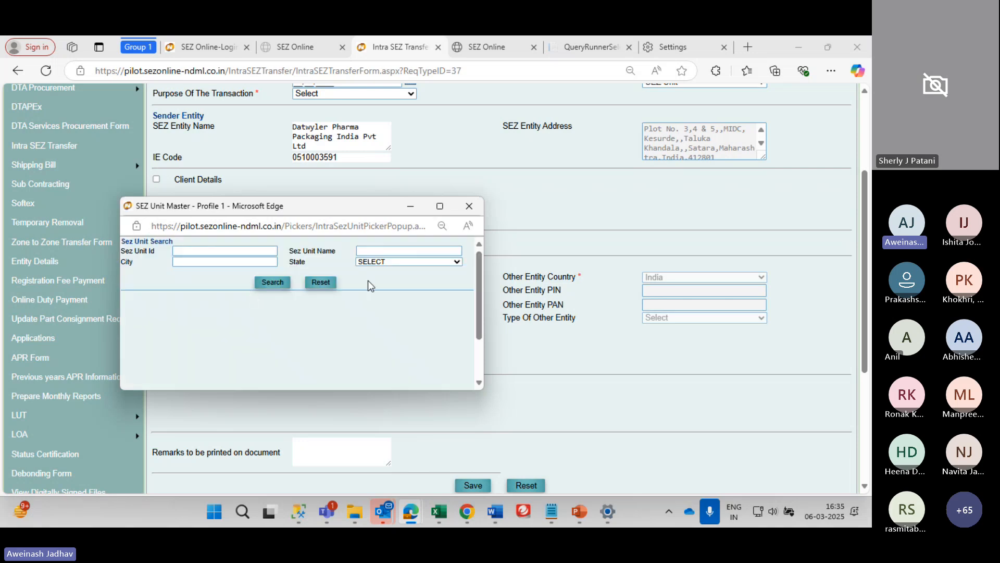
pyautogui.click(261, 284)
pyautogui.scroll(-1, 215, 313)
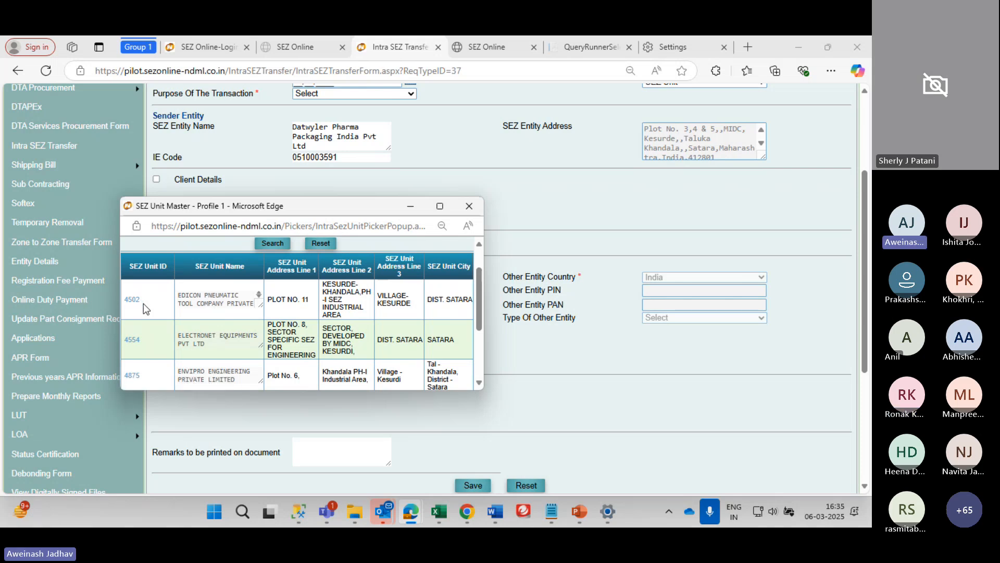
pyautogui.click(130, 300)
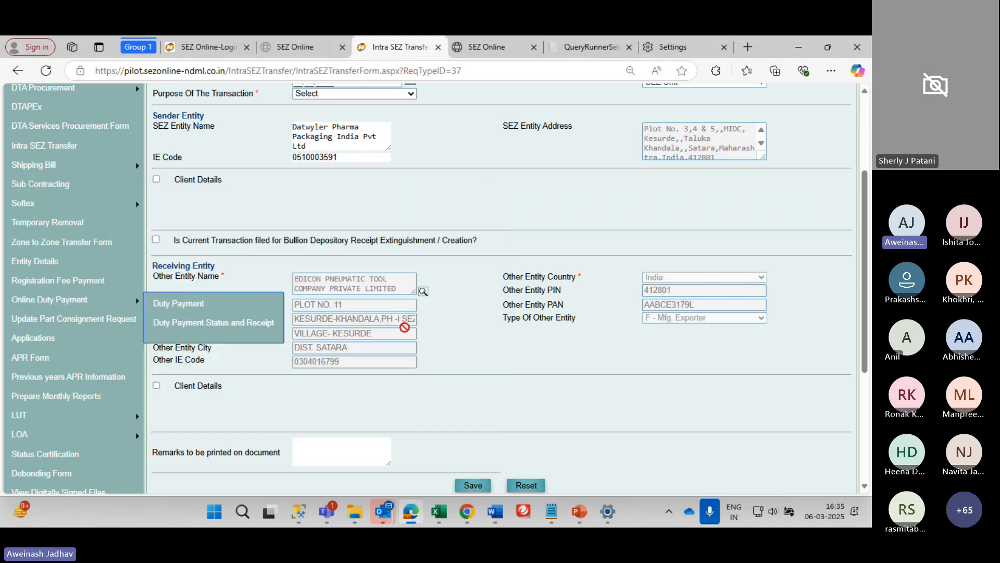
# Save the transfer request and set Purpose Of The Transaction to Service
pyautogui.scroll(-3, 680, 406)
pyautogui.click(473, 353)
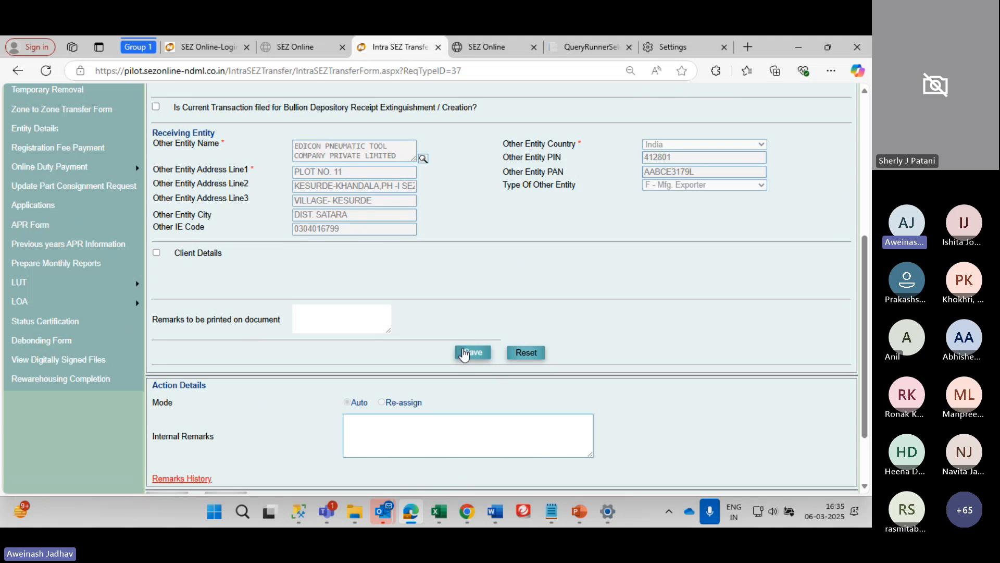
pyautogui.scroll(-1, 480, 357)
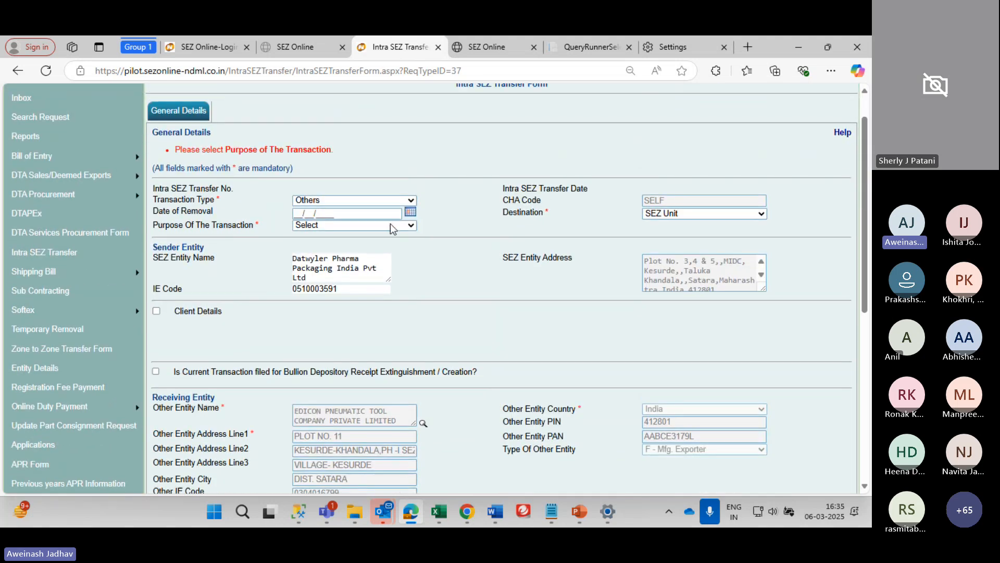
pyautogui.click(390, 225)
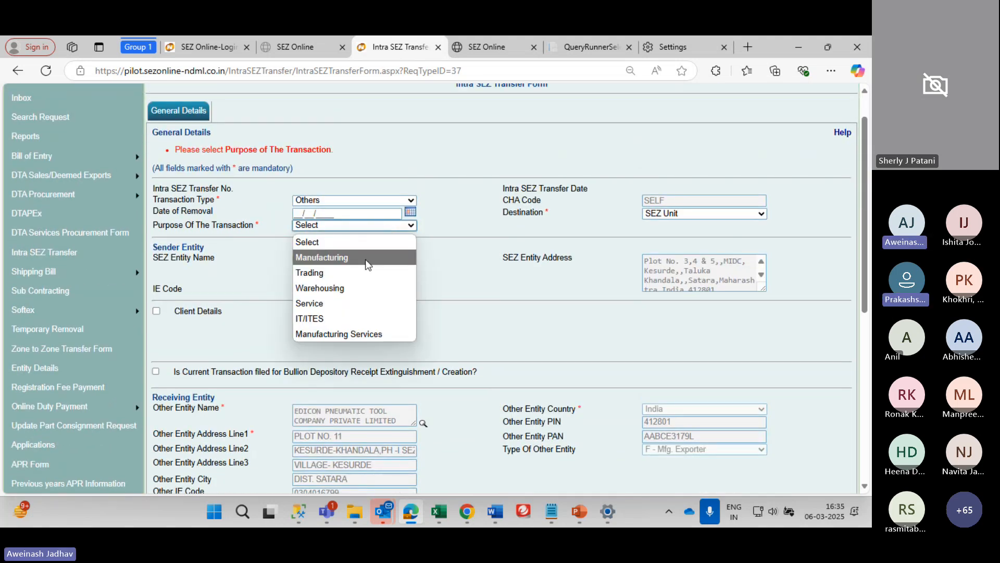
pyautogui.click(342, 304)
pyautogui.scroll(-3, 393, 281)
pyautogui.scroll(-3, 393, 281)
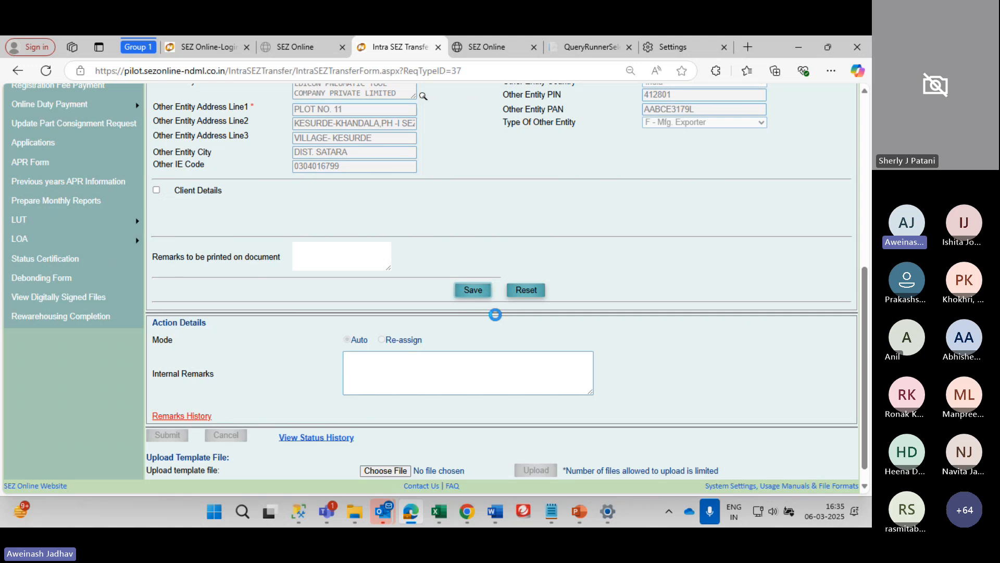
pyautogui.scroll(10, 496, 315)
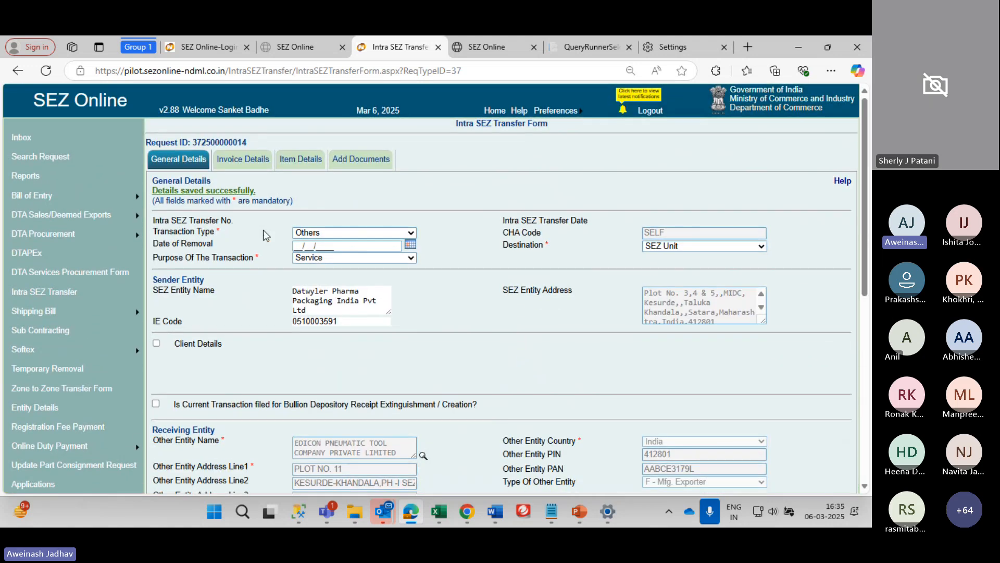
# In the invoice details section, add invoice INV123 with value 100000
pyautogui.click(240, 164)
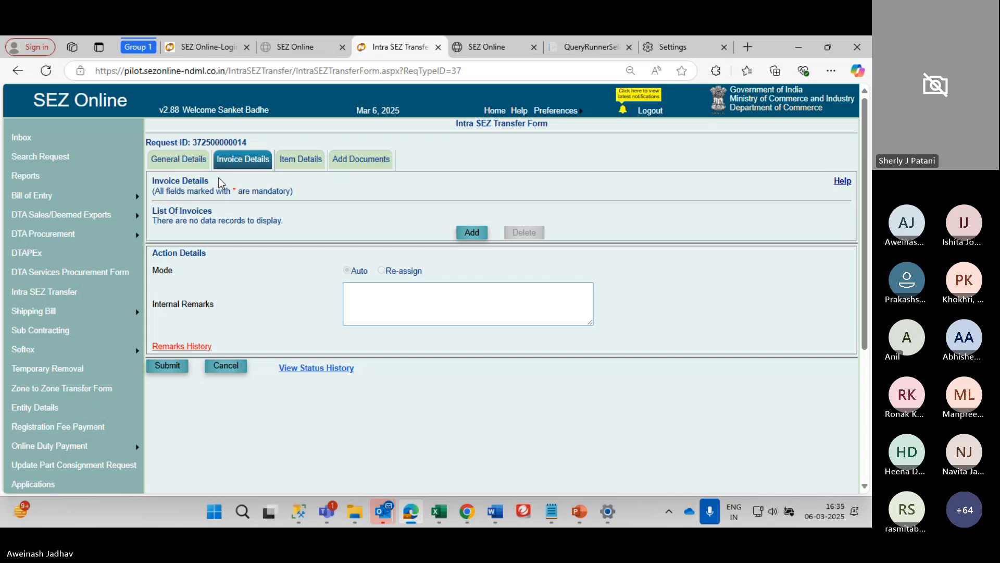
pyautogui.click(182, 161)
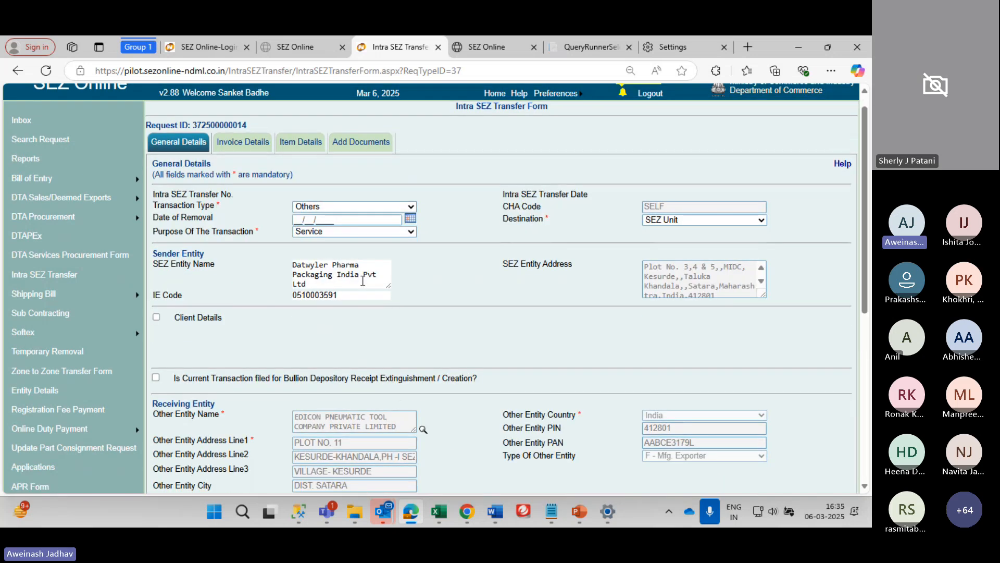
pyautogui.scroll(-3, 363, 280)
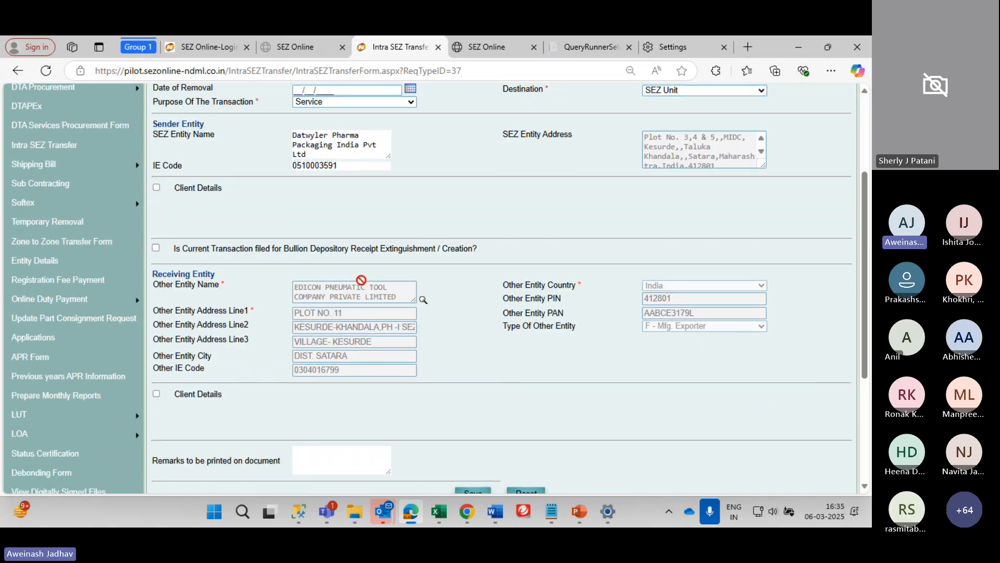
pyautogui.scroll(3, 362, 280)
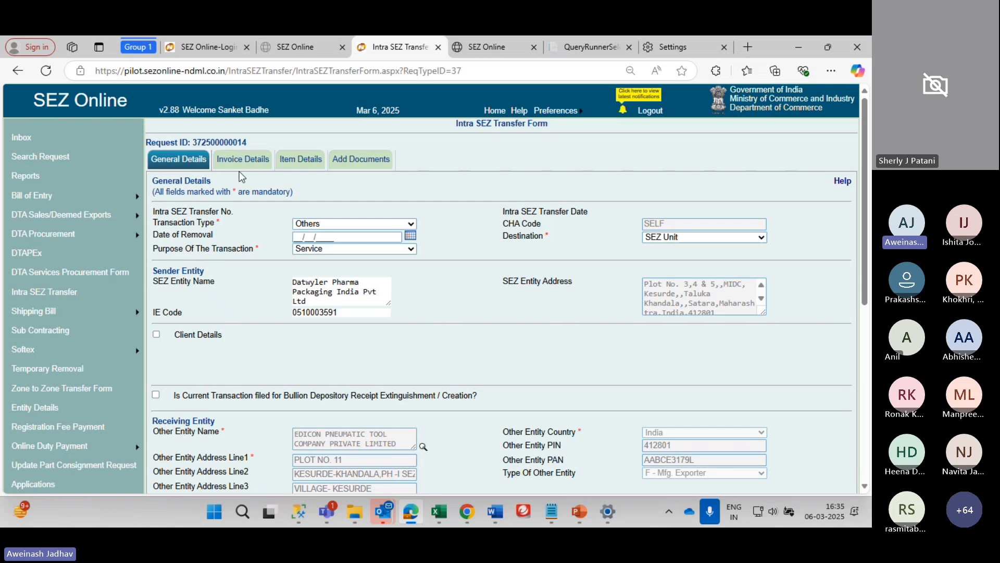
pyautogui.click(254, 163)
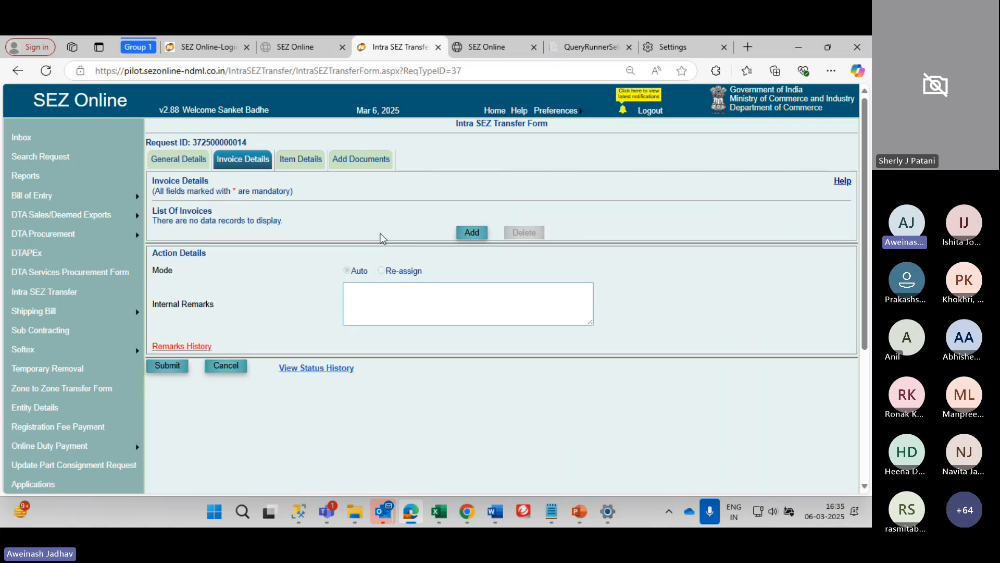
pyautogui.click(471, 232)
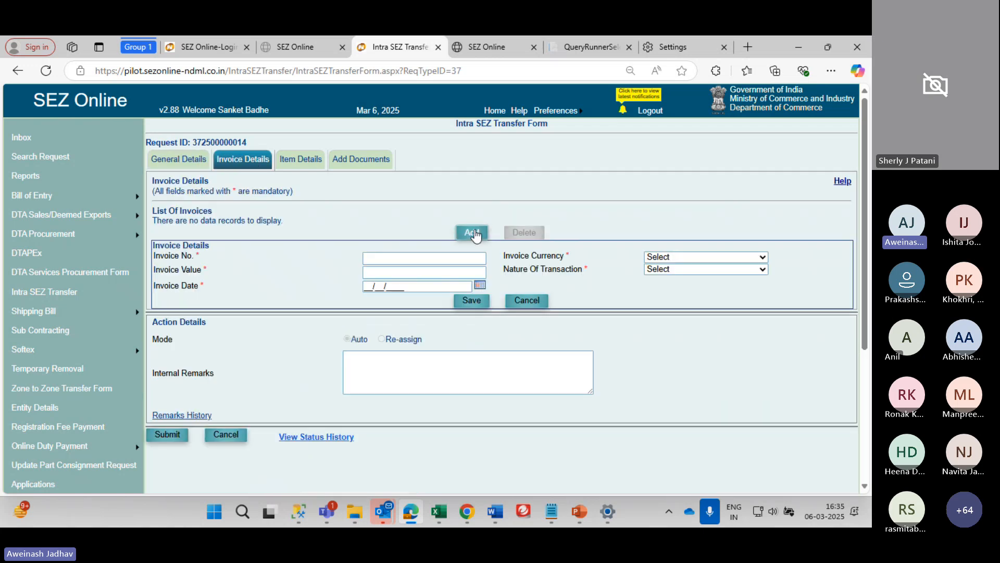
pyautogui.click(417, 259)
pyautogui.write('I')
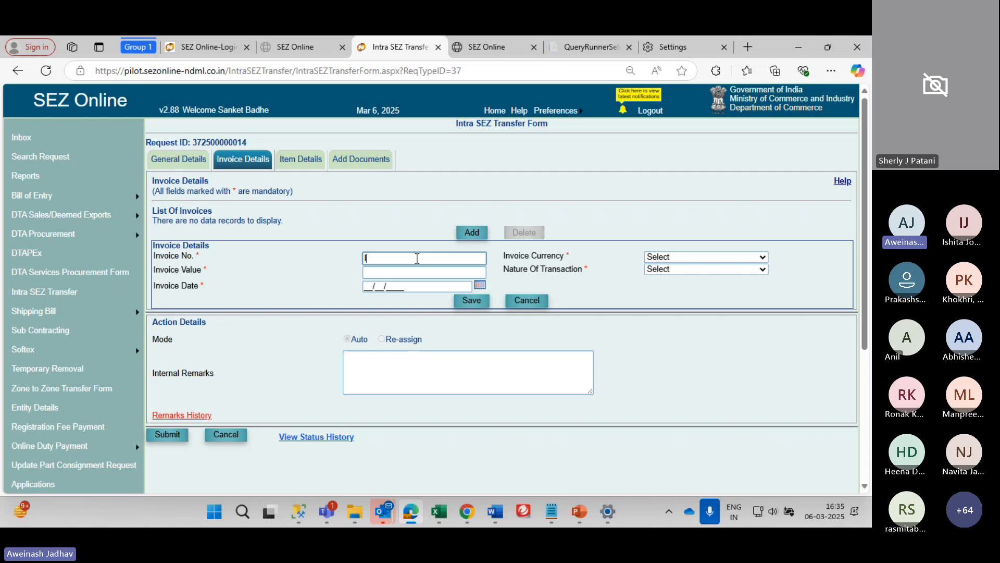
pyautogui.write('NV123')
pyautogui.press('Tab')
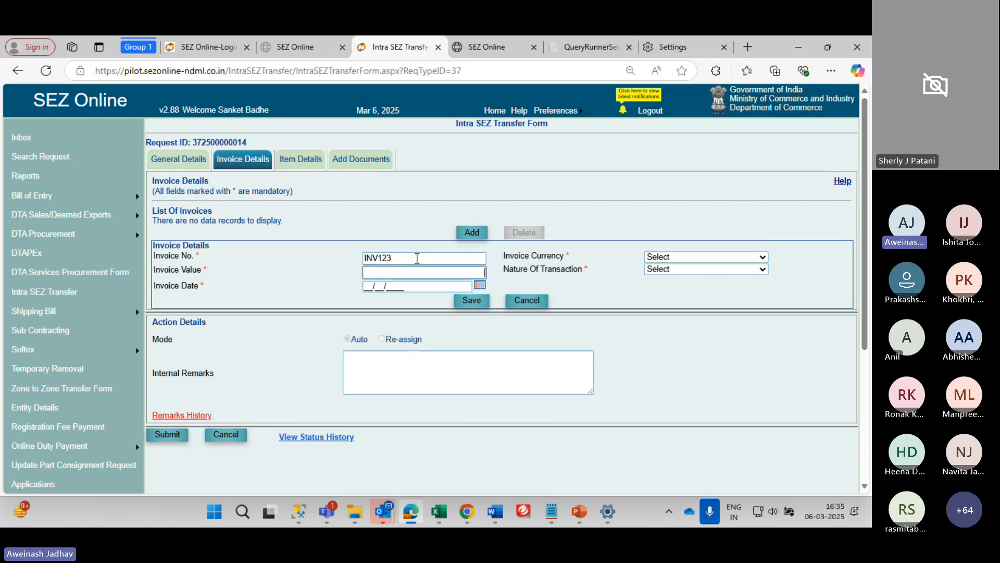
pyautogui.write('100000')
pyautogui.press('Tab')
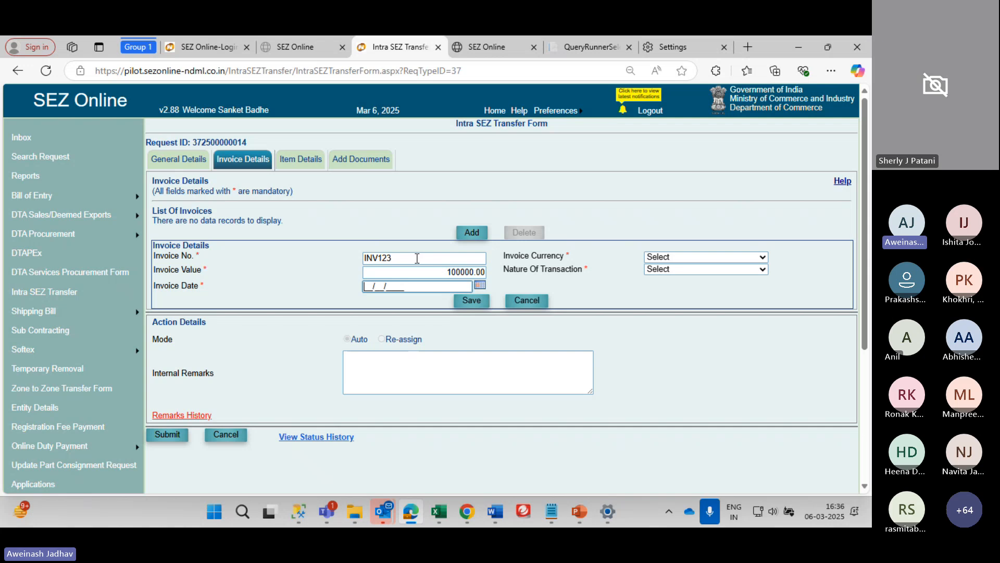
# Set the invoice currency to Indian Rupee
pyautogui.click(716, 260)
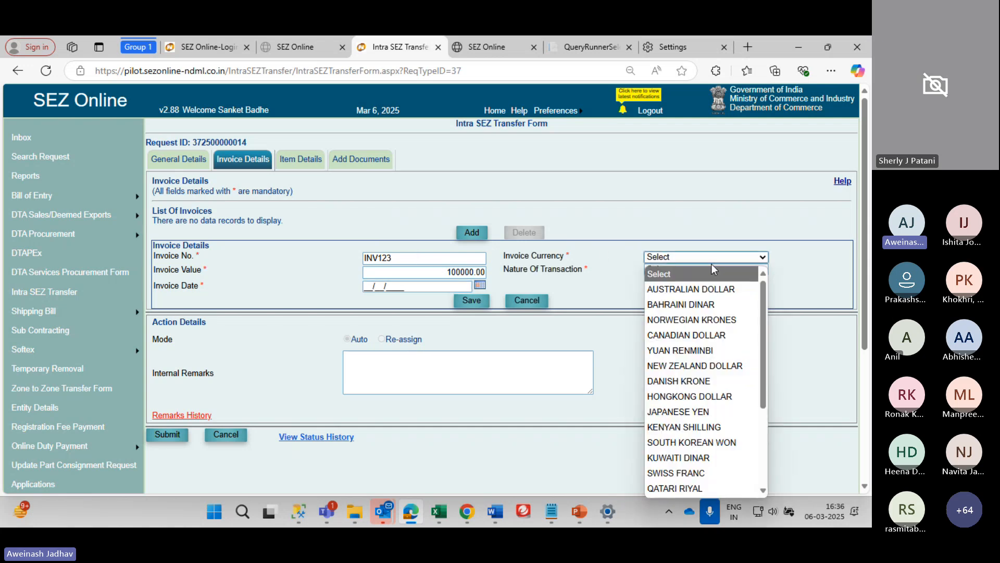
pyautogui.write('us')
pyautogui.press('Up')
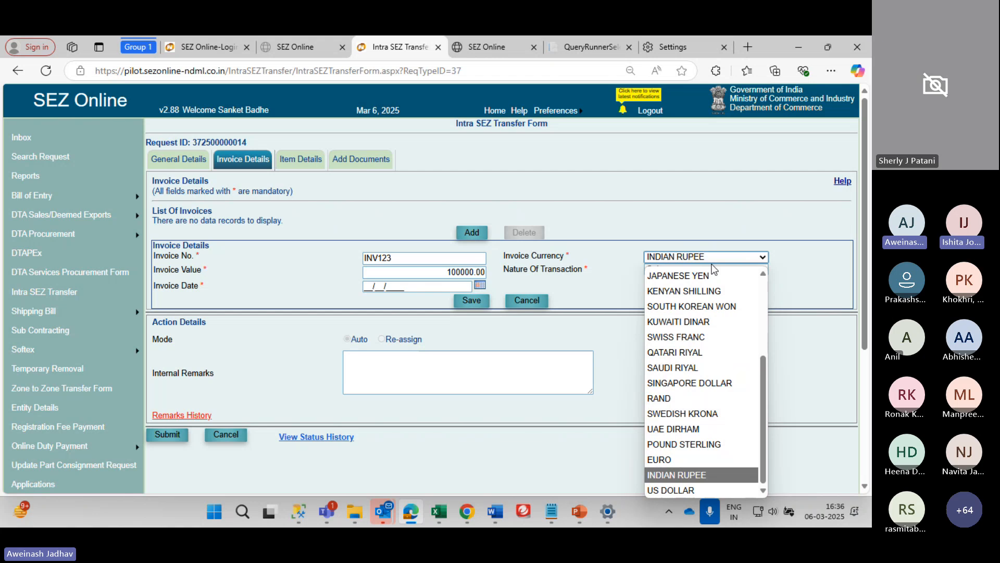
pyautogui.press('Down')
pyautogui.press('Up')
pyautogui.press('Return')
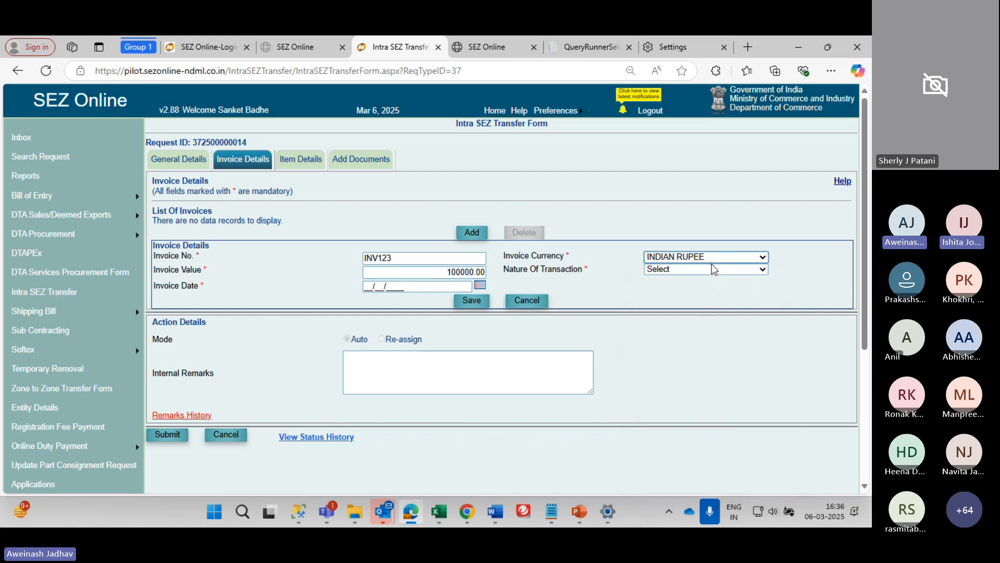
# Set Nature Of Transaction to Sale and attempt saving, which flags the missing invoice date
pyautogui.click(677, 270)
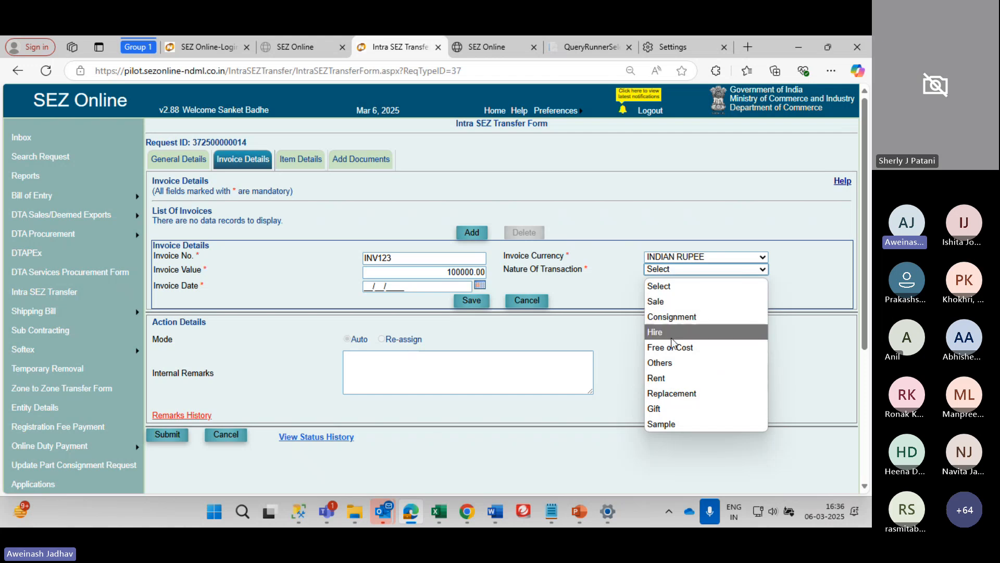
pyautogui.click(667, 301)
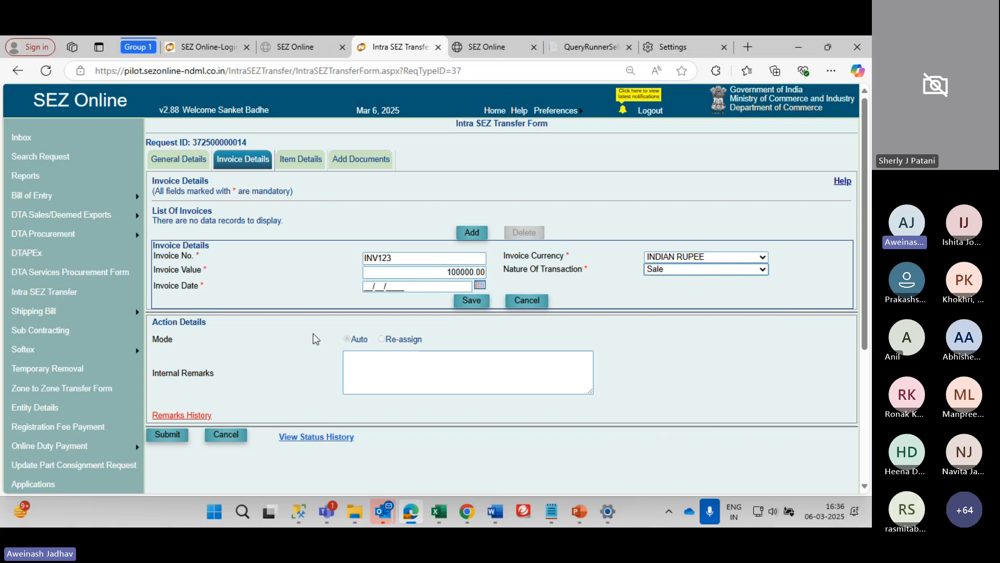
pyautogui.click(471, 300)
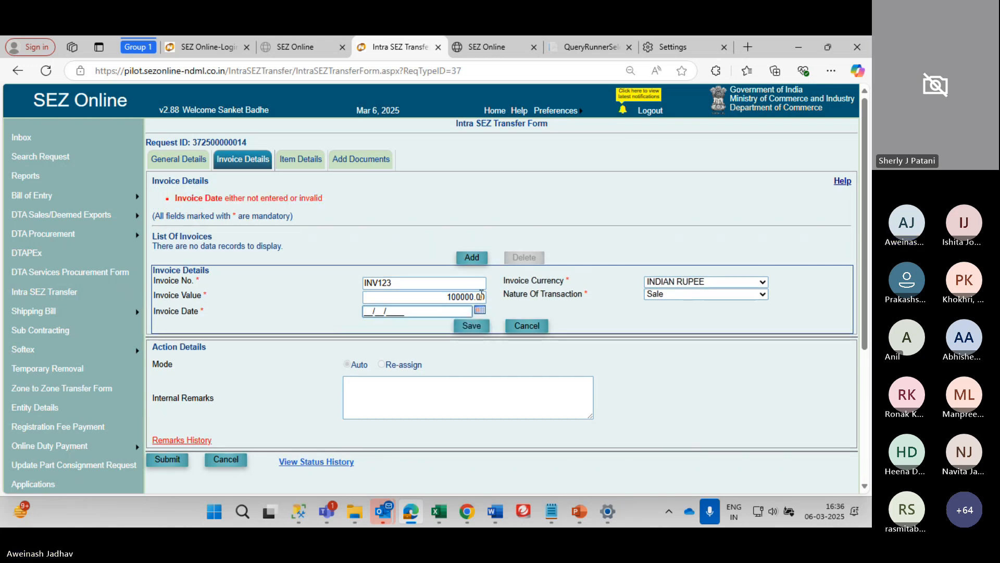
pyautogui.click(480, 310)
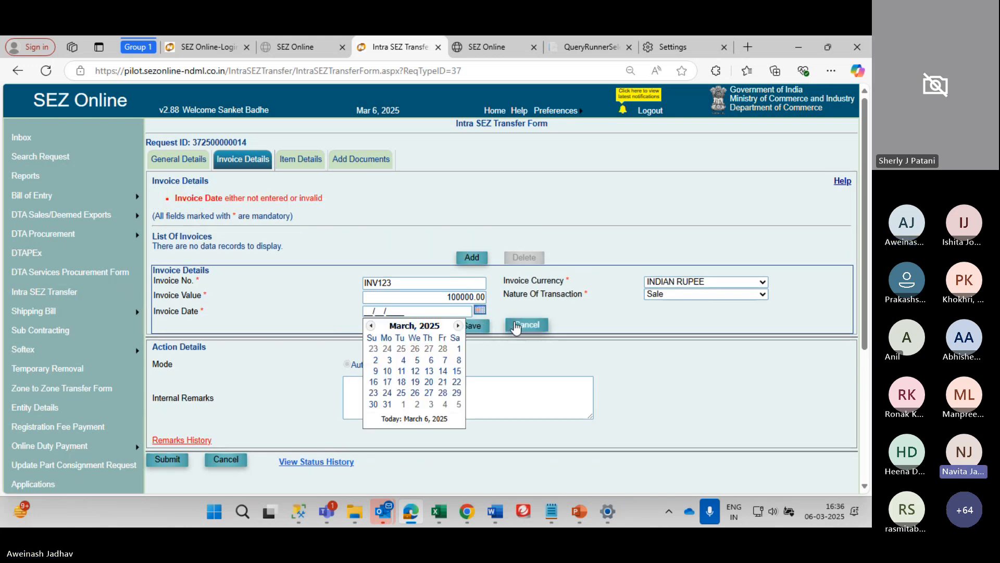
pyautogui.moveTo(540, 296); pyautogui.dragTo(497, 281)
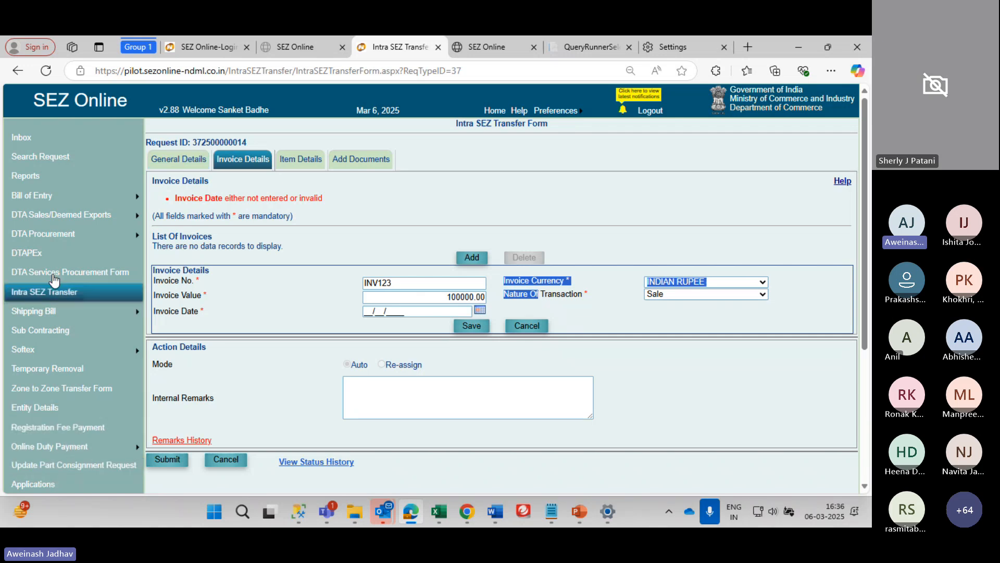
pyautogui.moveTo(71, 439)
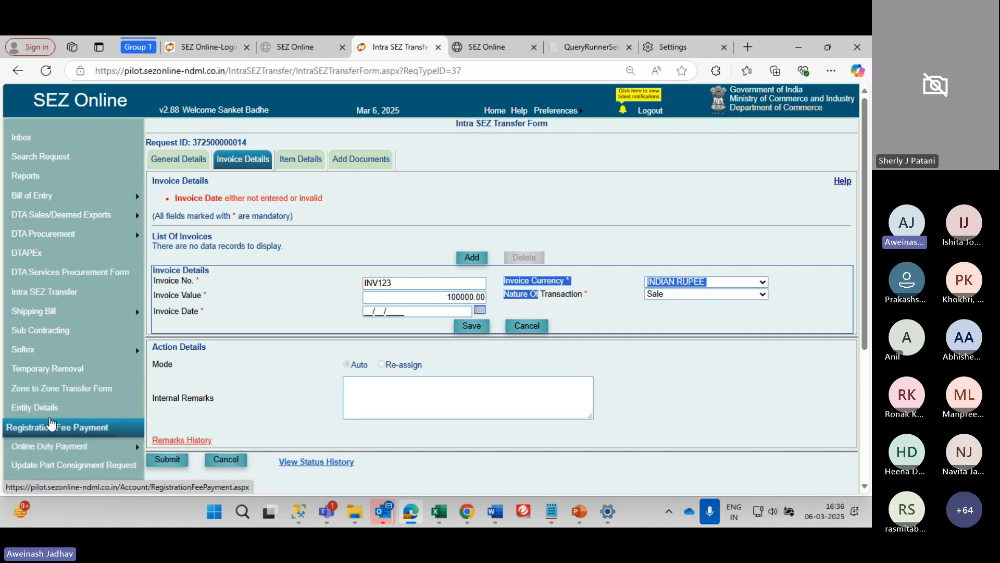
pyautogui.moveTo(50, 356)
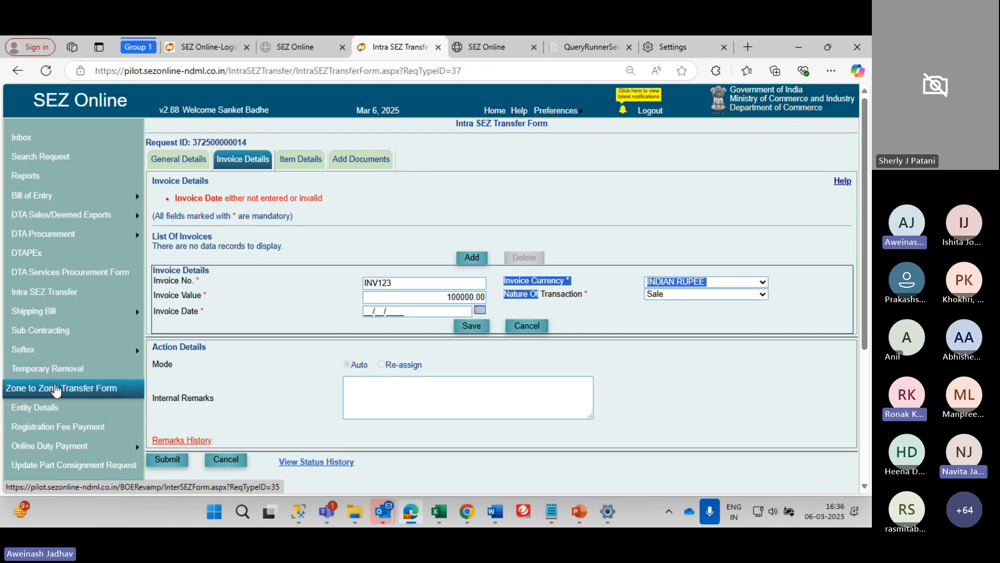
pyautogui.scroll(-1, 52, 388)
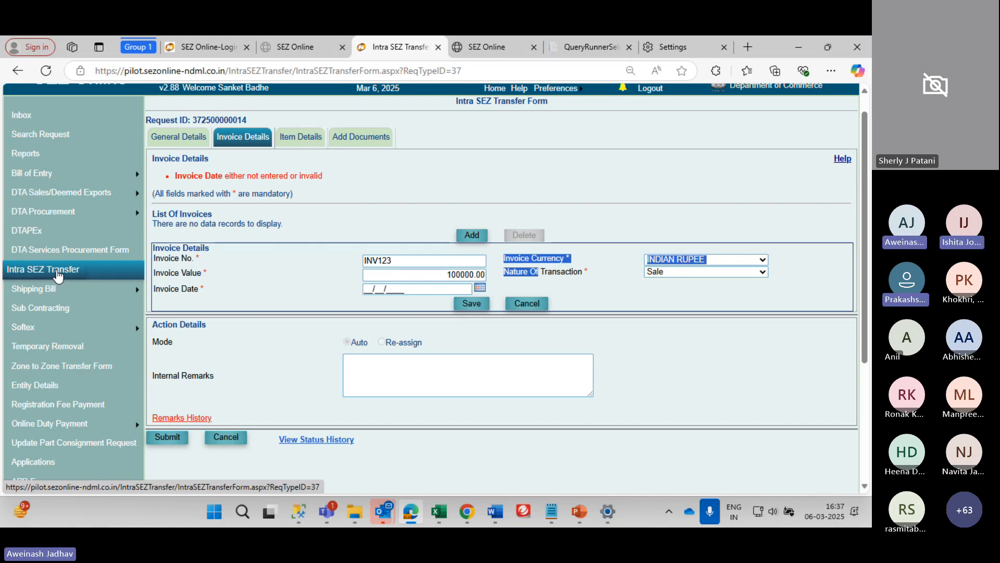
pyautogui.moveTo(62, 173)
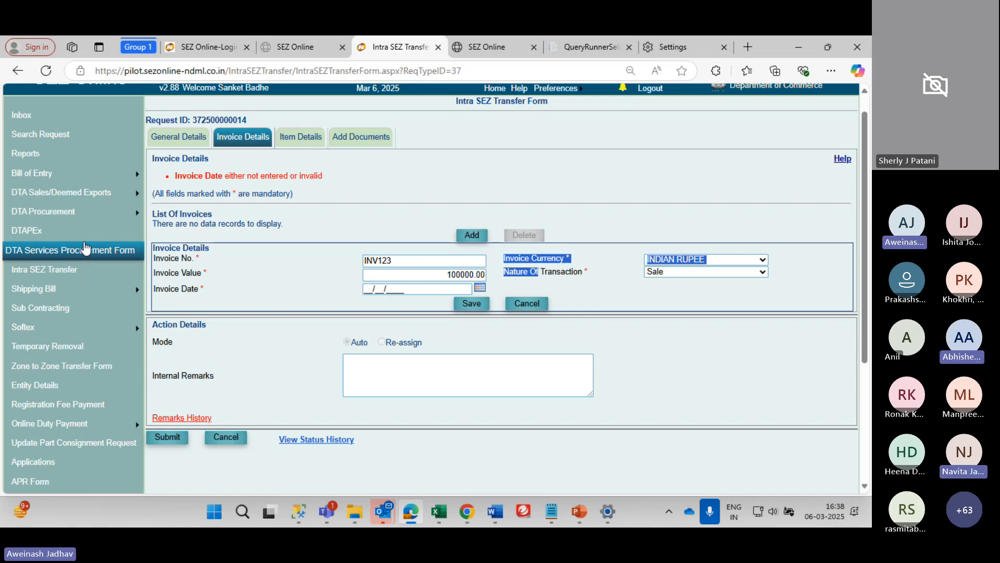
pyautogui.moveTo(87, 208)
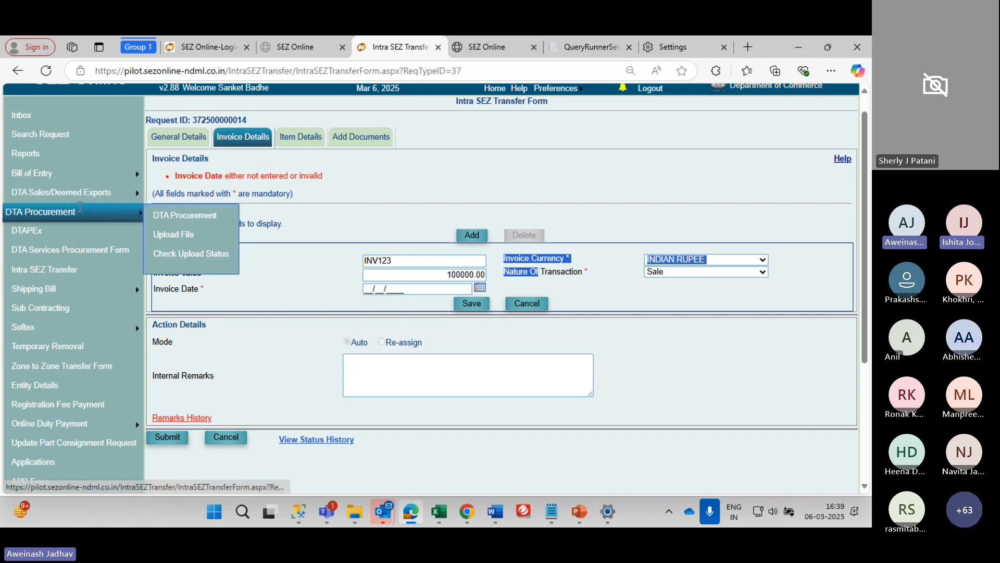
# From the Inbox, open the pending DTA Procurement request's RA9 invoice for editing
pyautogui.click(175, 219)
pyautogui.scroll(-3, 211, 271)
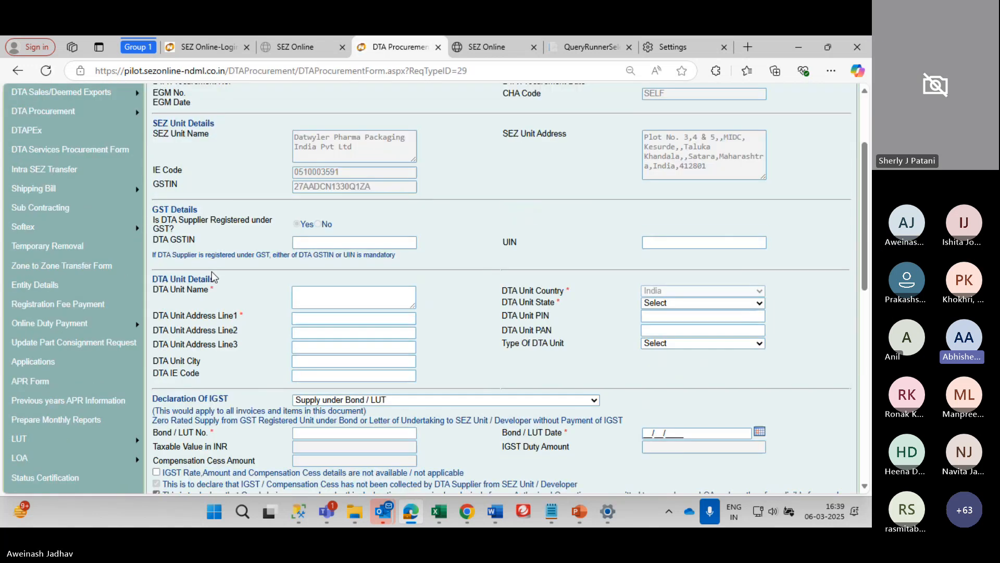
pyautogui.scroll(-1, 211, 275)
pyautogui.scroll(4, 212, 272)
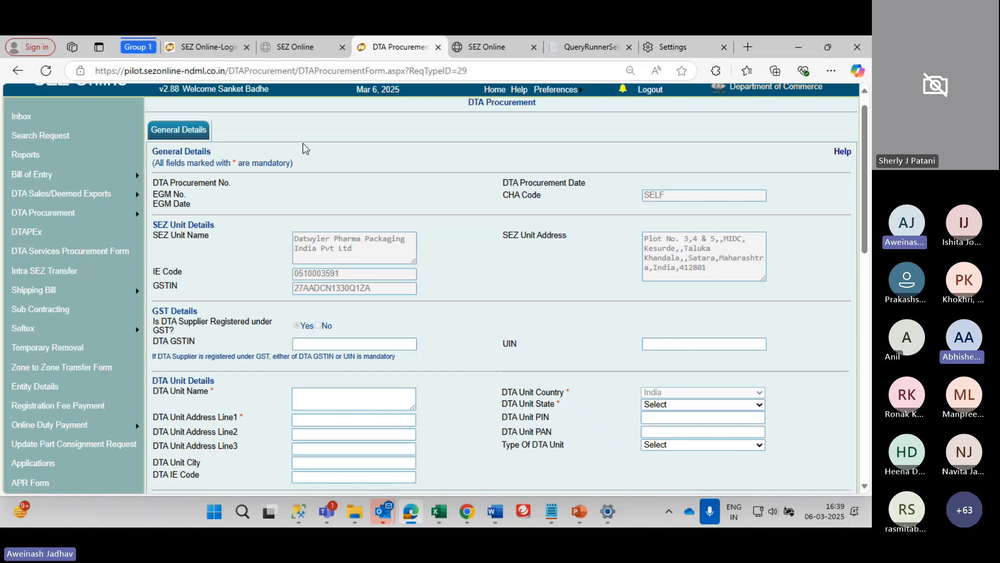
pyautogui.click(39, 116)
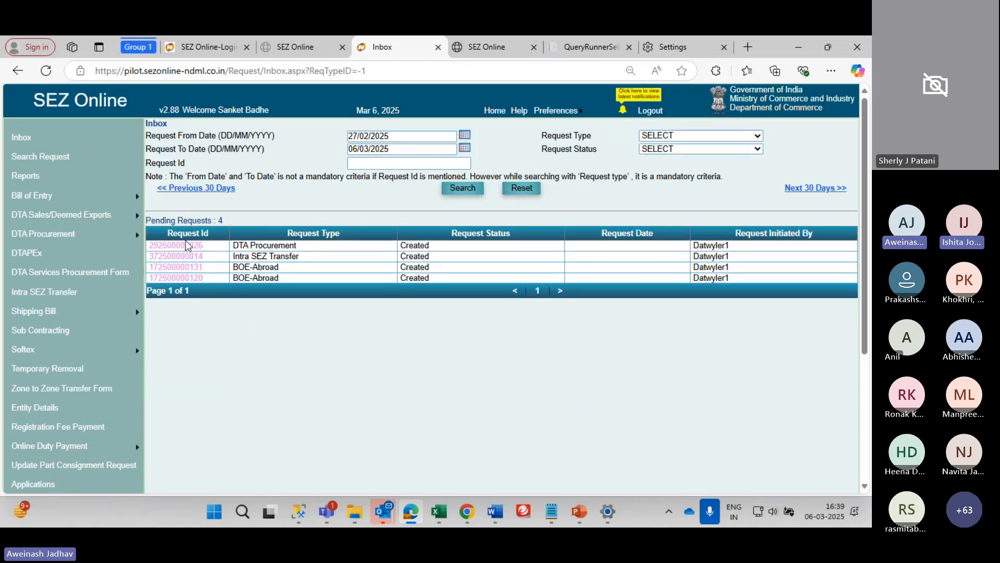
pyautogui.click(187, 245)
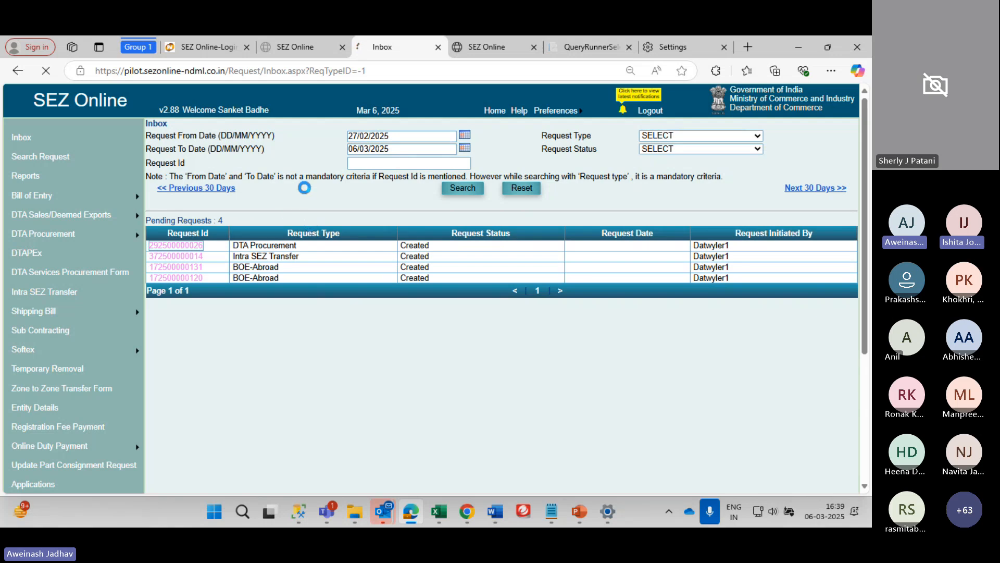
pyautogui.click(234, 167)
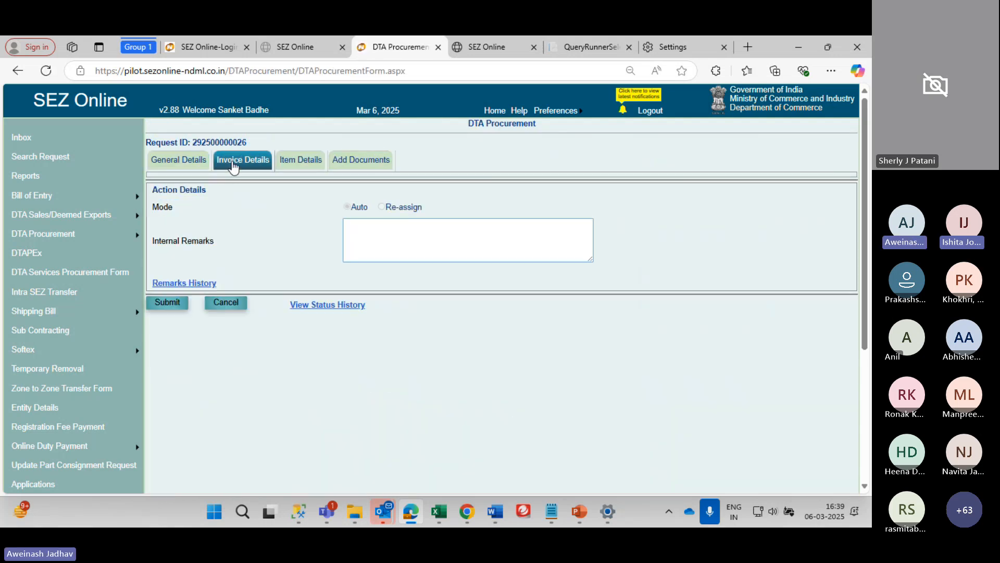
pyautogui.click(181, 237)
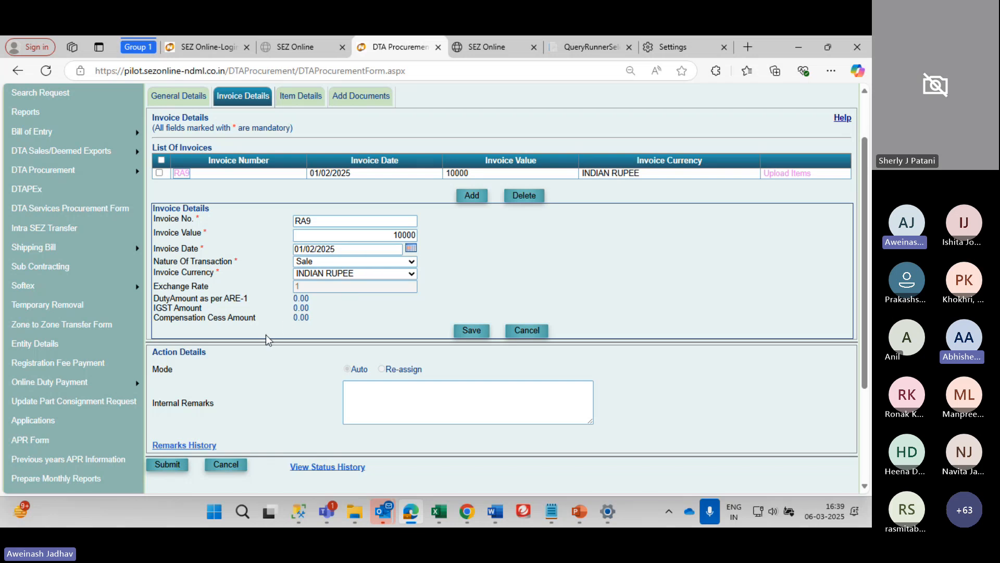
# Change the RA9 invoice's Nature Of Transaction from Sale to Rent
pyautogui.click(316, 276)
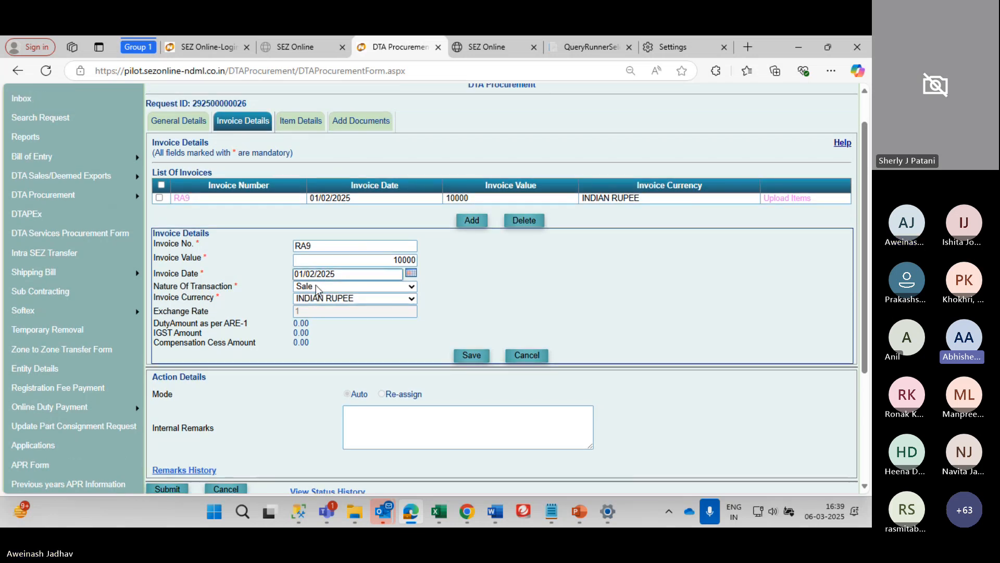
pyautogui.click(316, 285)
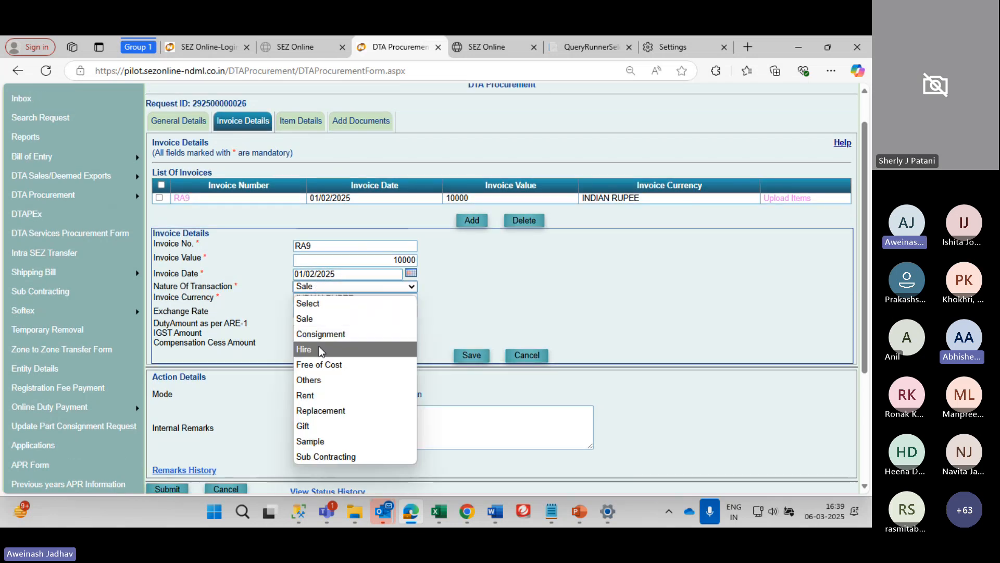
pyautogui.click(322, 394)
pyautogui.click(321, 286)
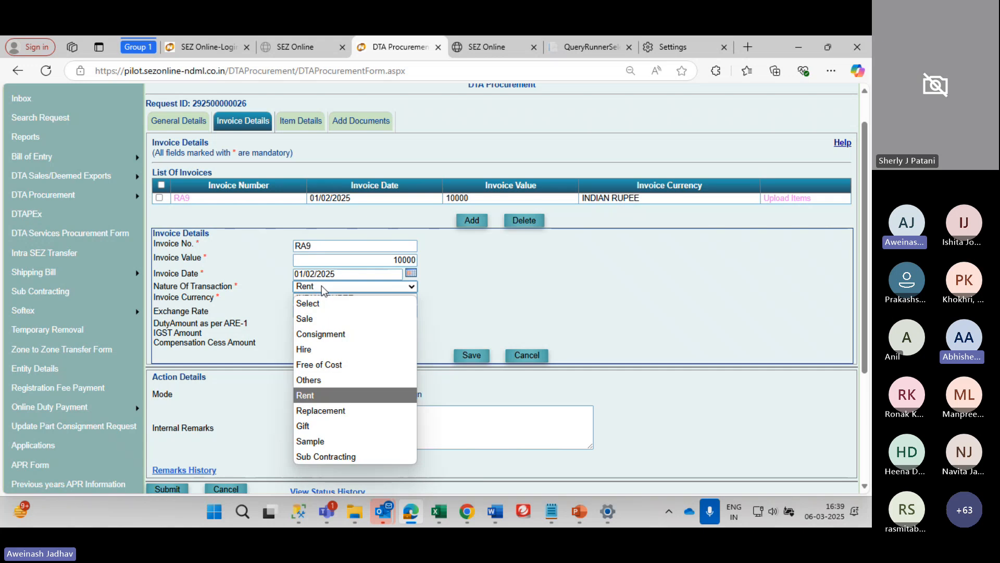
pyautogui.click(321, 397)
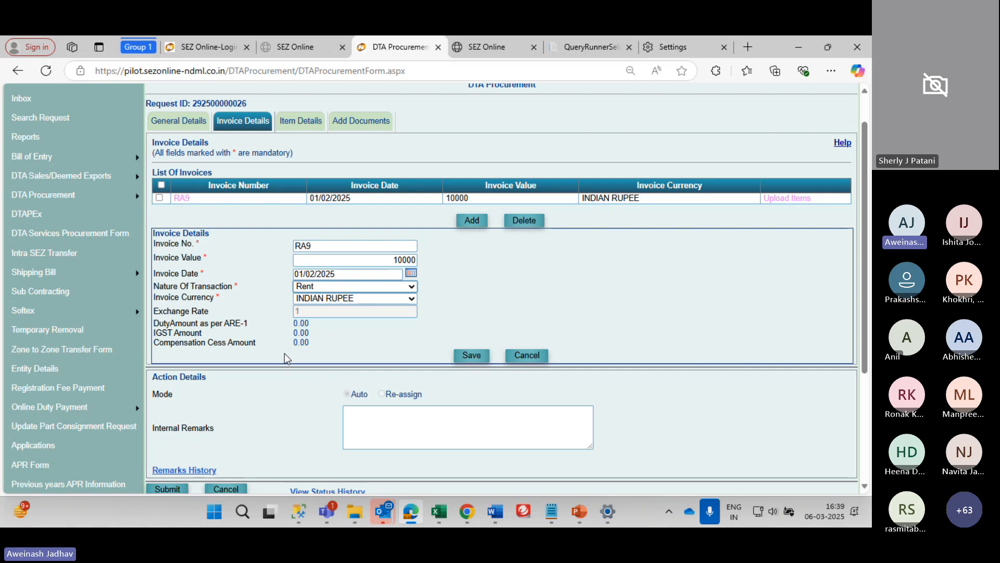
pyautogui.scroll(1, 284, 354)
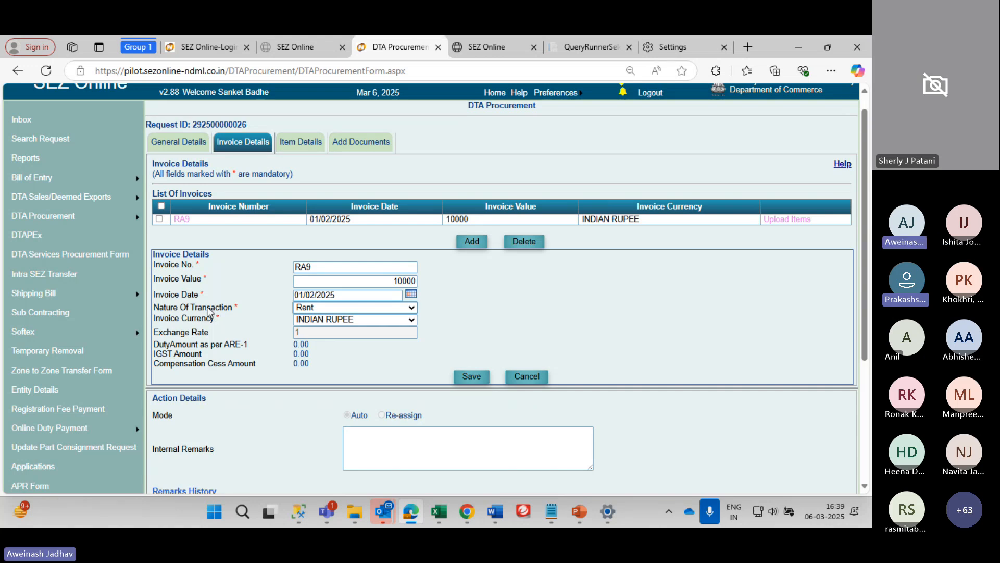
pyautogui.moveTo(76, 340)
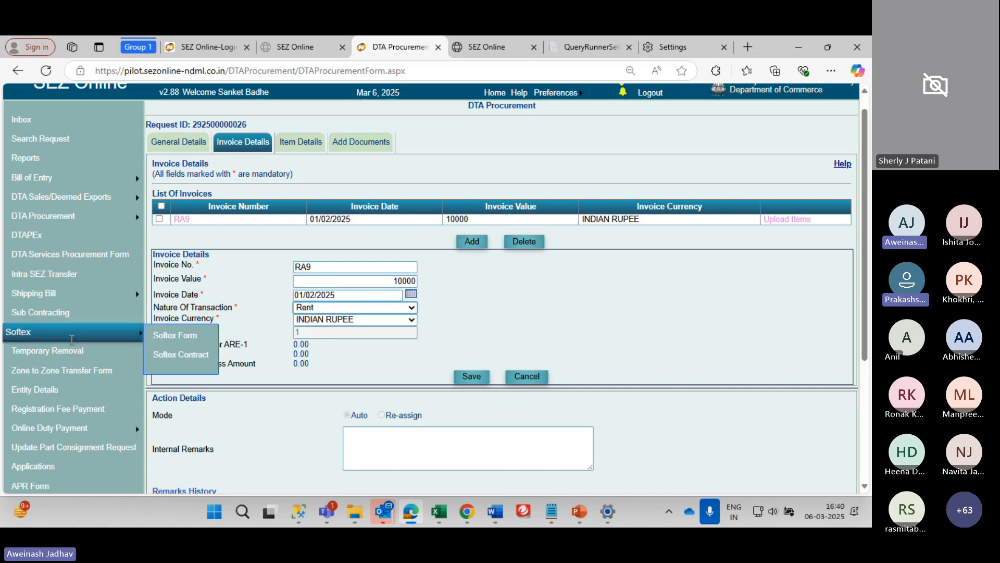
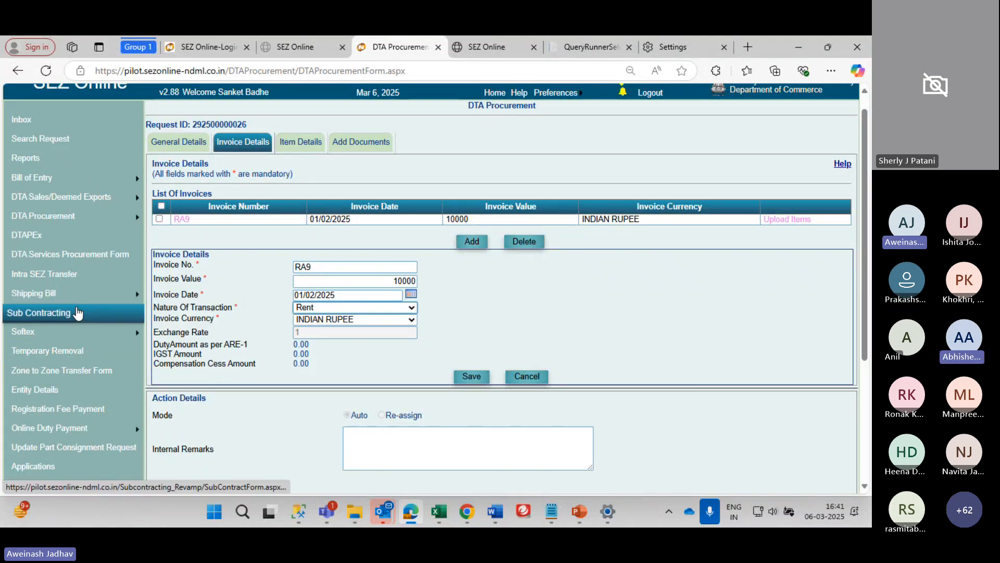
# Log out of the current SEZ Online account
pyautogui.moveTo(91, 297)
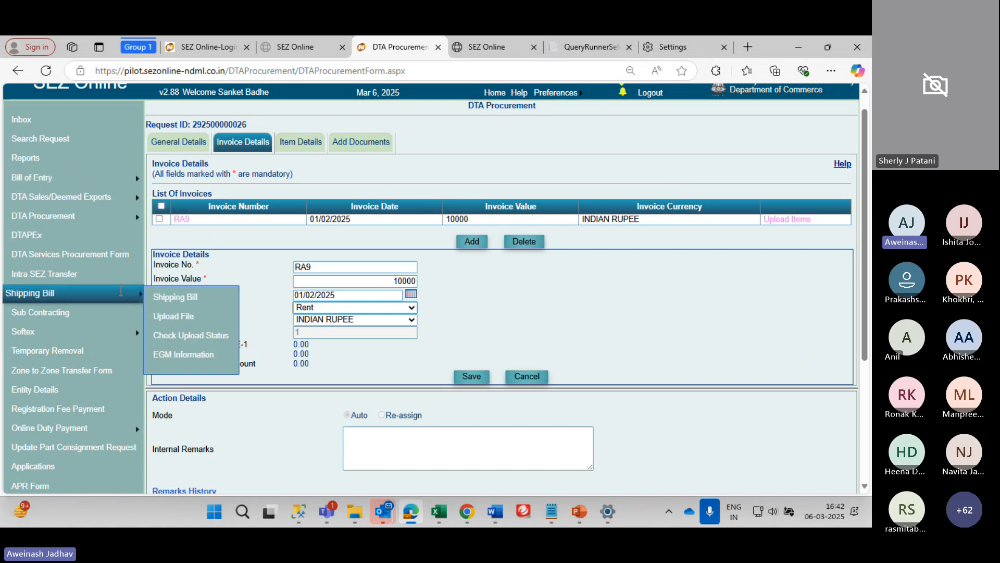
pyautogui.moveTo(587, 102)
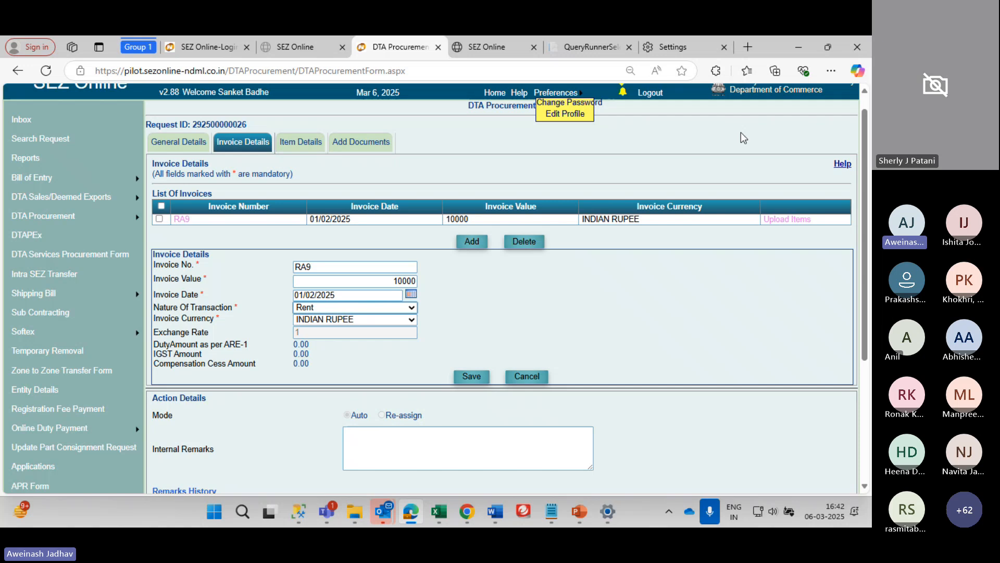
pyautogui.scroll(1, 614, 109)
pyautogui.click(648, 117)
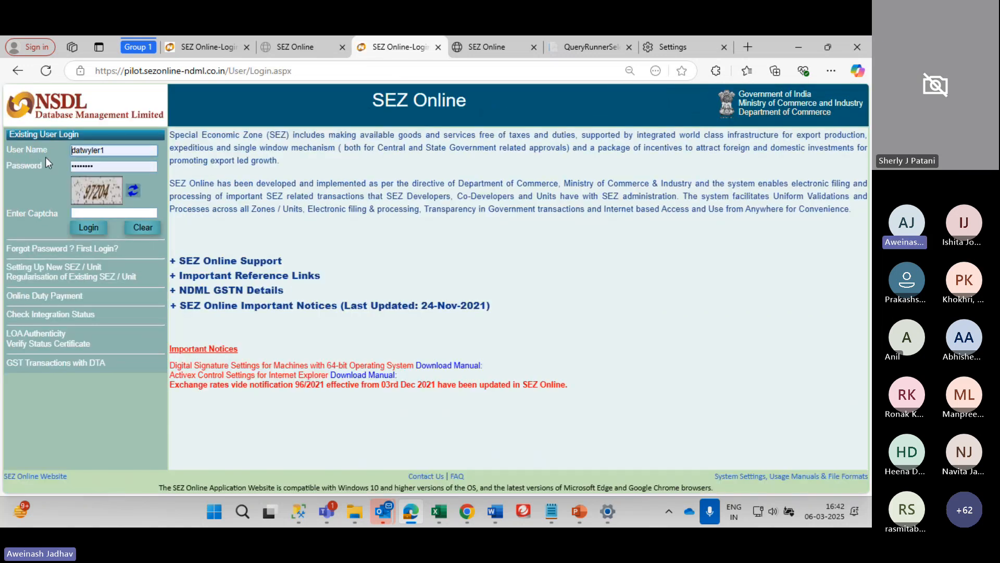
# Log back in as the UnitApprover user with the saved login and the captcha code
pyautogui.click(122, 150)
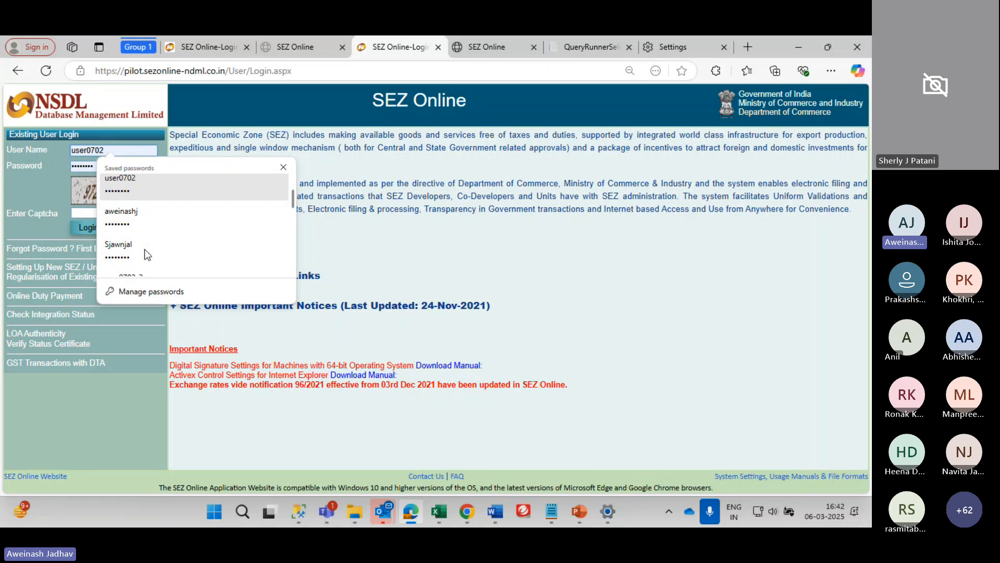
pyautogui.scroll(-1, 145, 249)
pyautogui.click(145, 249)
pyautogui.click(87, 213)
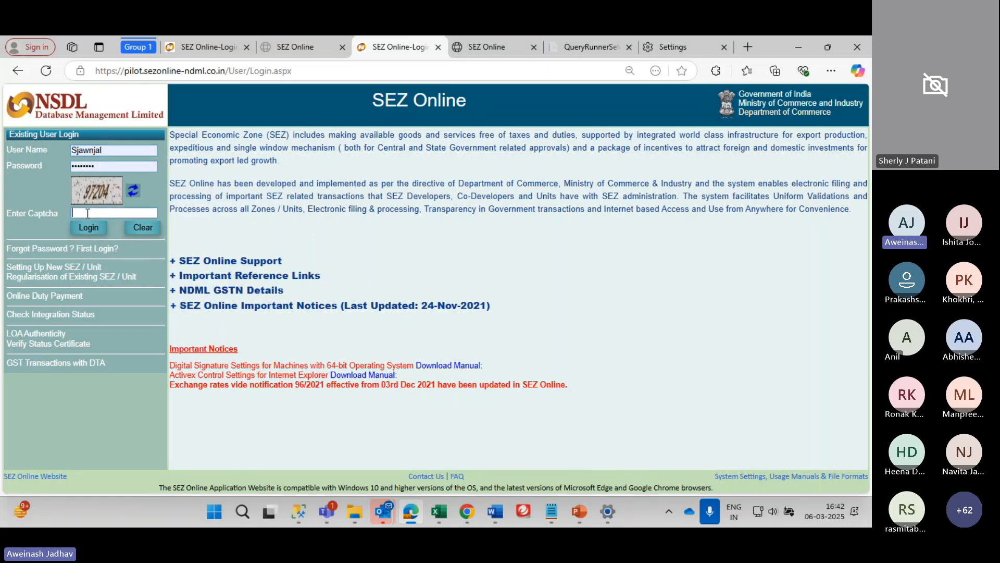
pyautogui.write('97204')
pyautogui.press('Return')
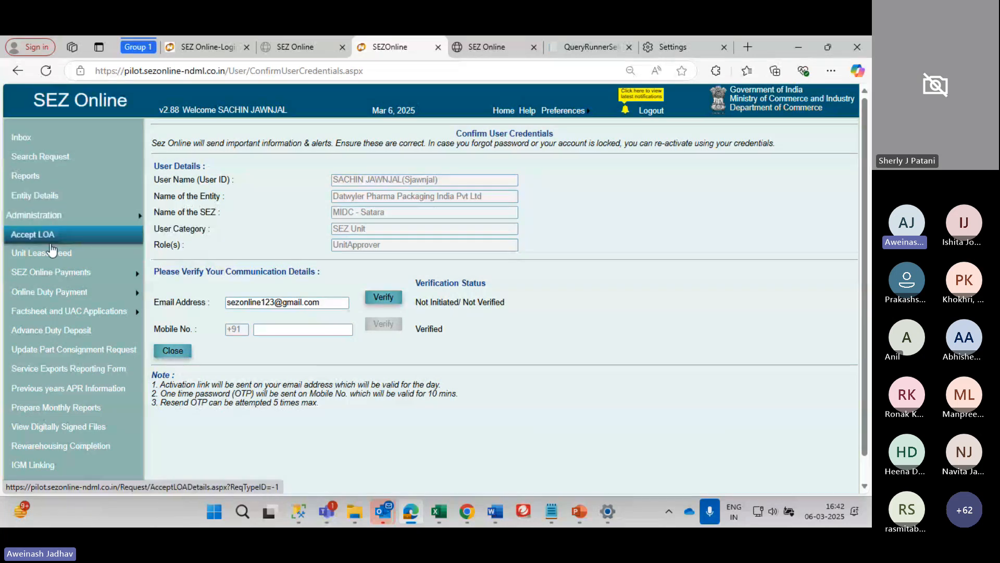
pyautogui.moveTo(48, 295)
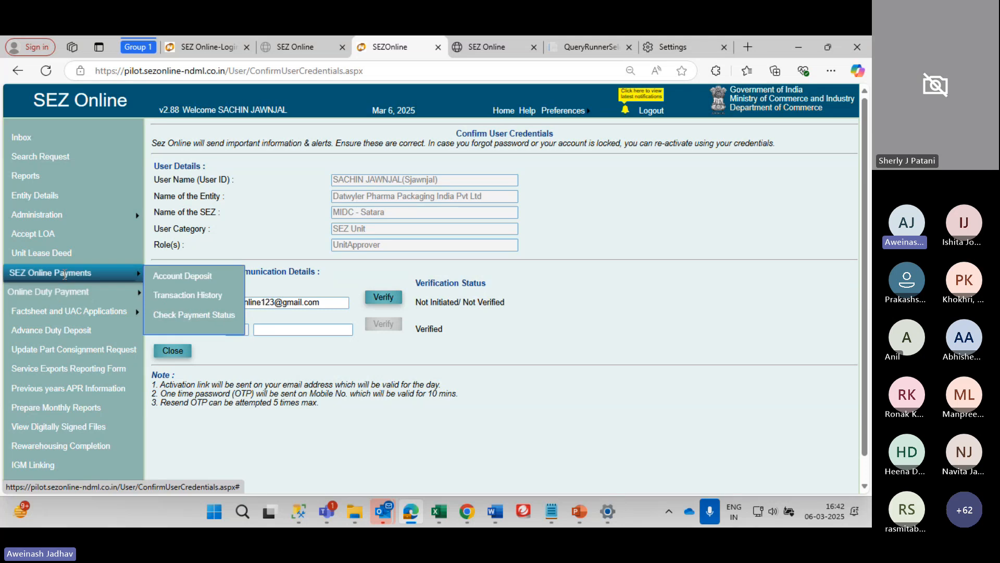
pyautogui.moveTo(97, 277)
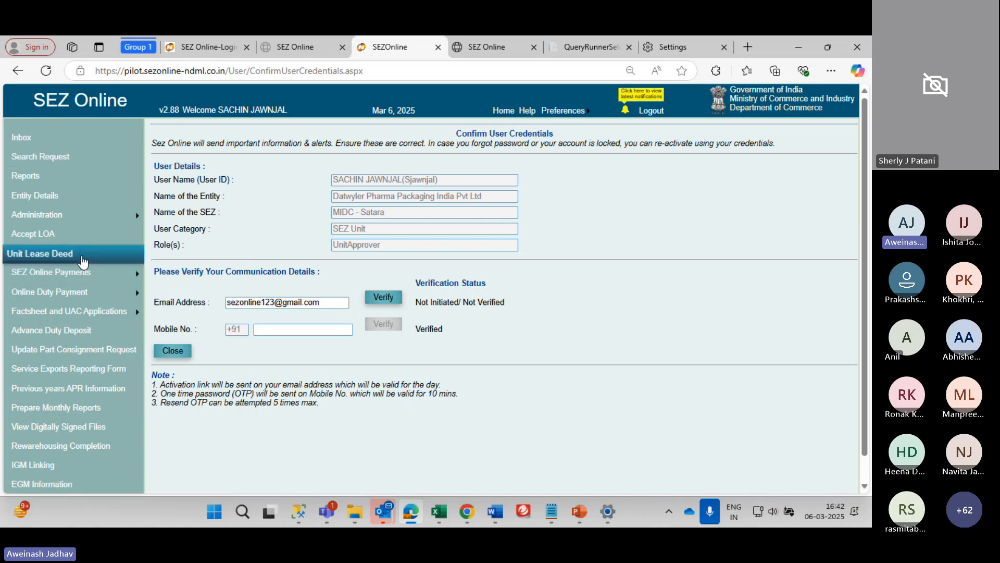
pyautogui.scroll(-1, 82, 259)
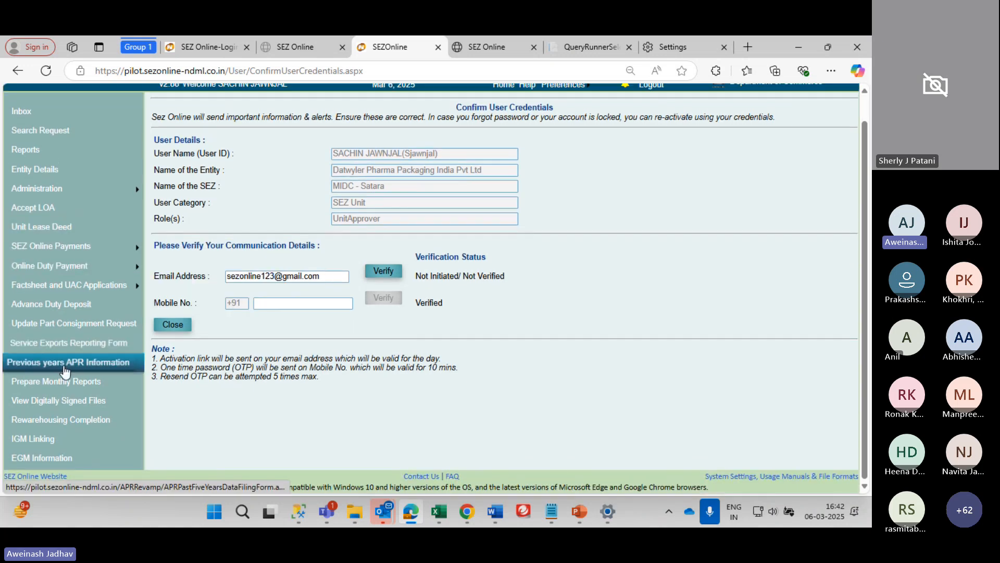
pyautogui.moveTo(63, 198)
pyautogui.scroll(1, 63, 205)
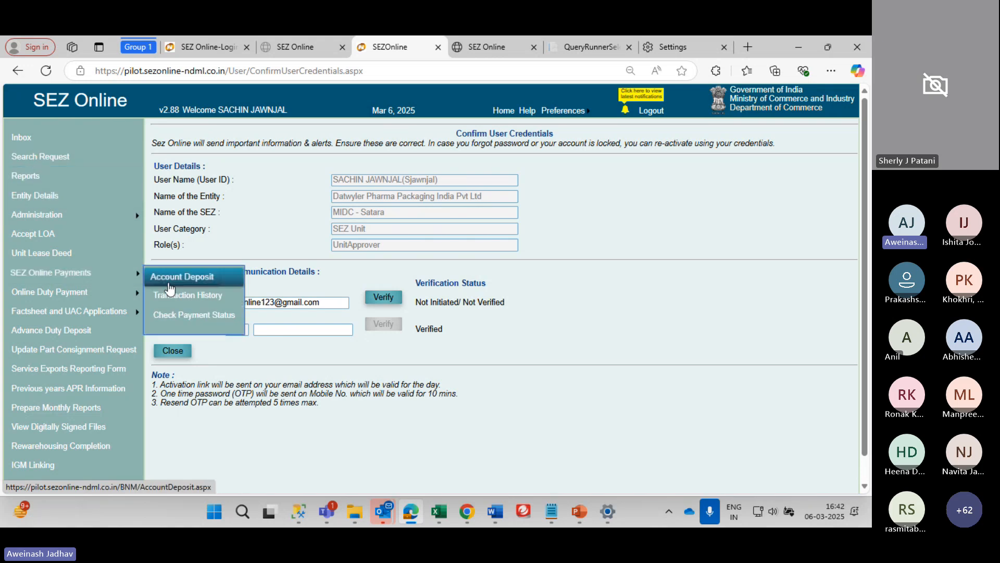
pyautogui.click(81, 371)
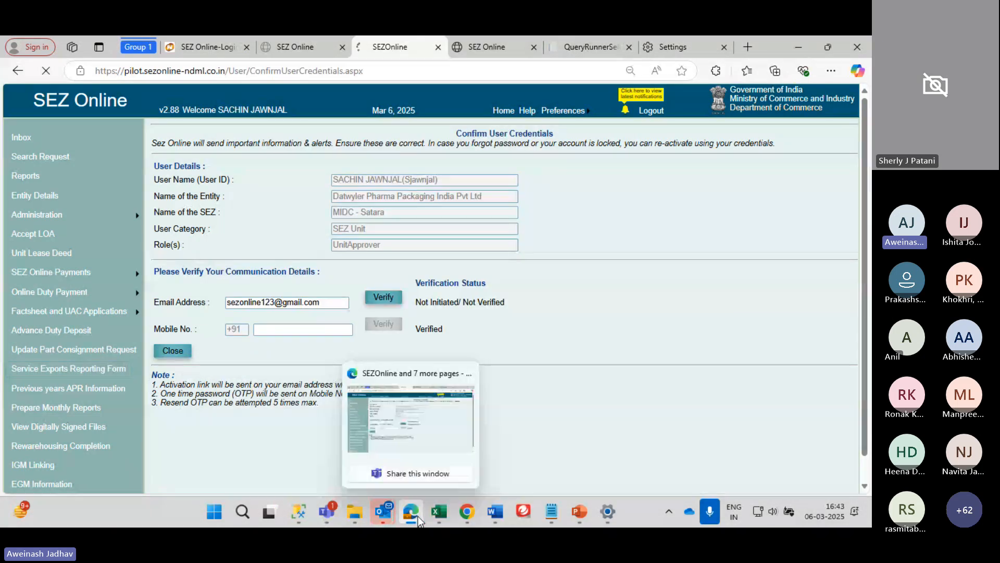
pyautogui.scroll(-1, 692, 389)
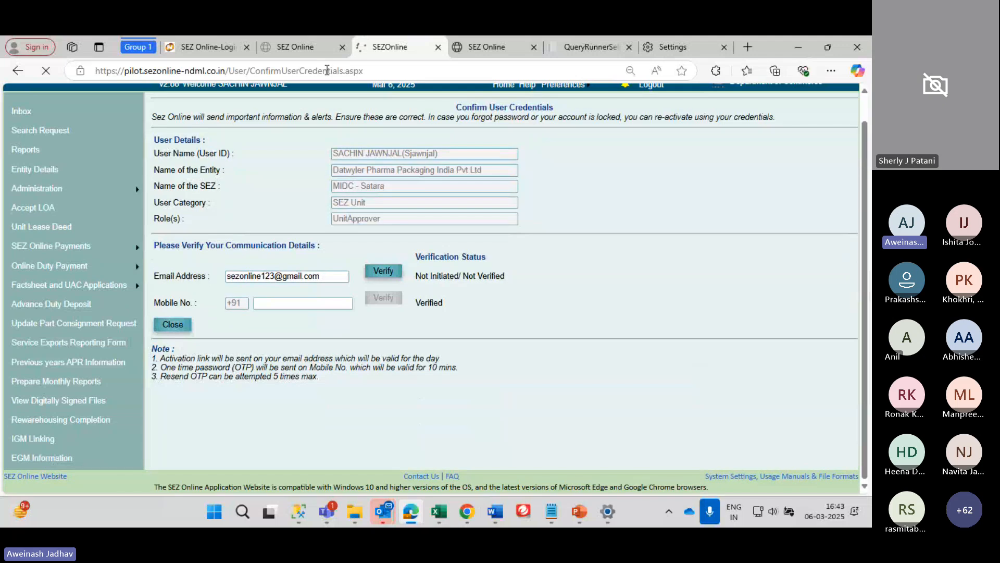
# From the downloads page, download the Service Exports Reporting Form's Version 4.0, then bring up File Explorer
pyautogui.click(314, 48)
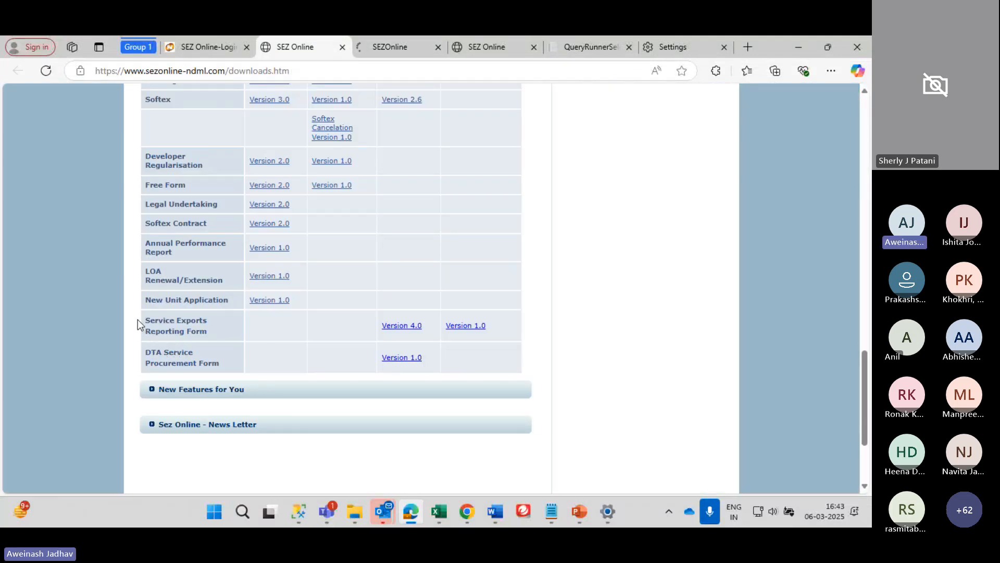
pyautogui.moveTo(138, 324); pyautogui.dragTo(260, 327)
pyautogui.rightClick(258, 323)
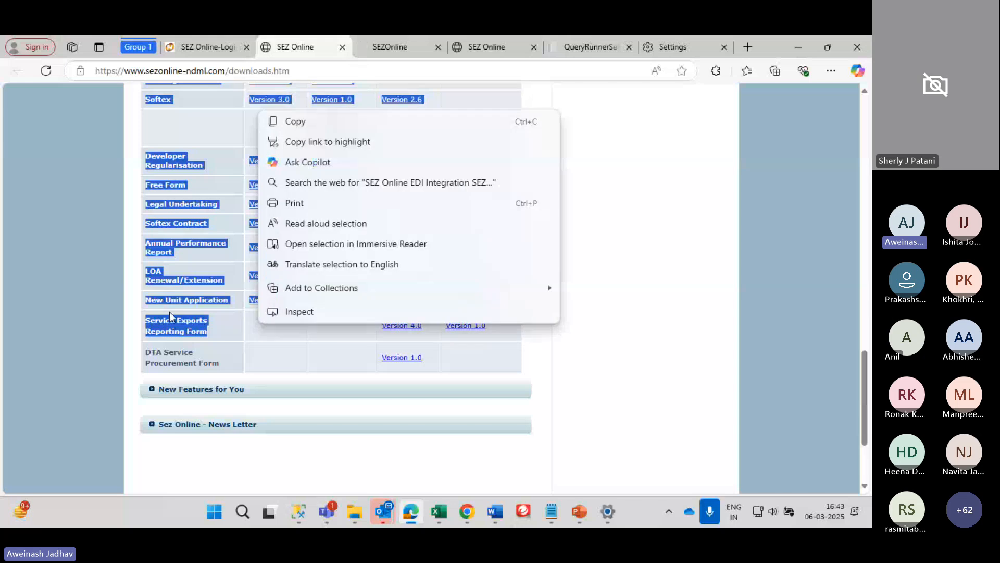
pyautogui.click(159, 321)
pyautogui.moveTo(146, 321); pyautogui.dragTo(438, 326)
pyautogui.click(411, 327)
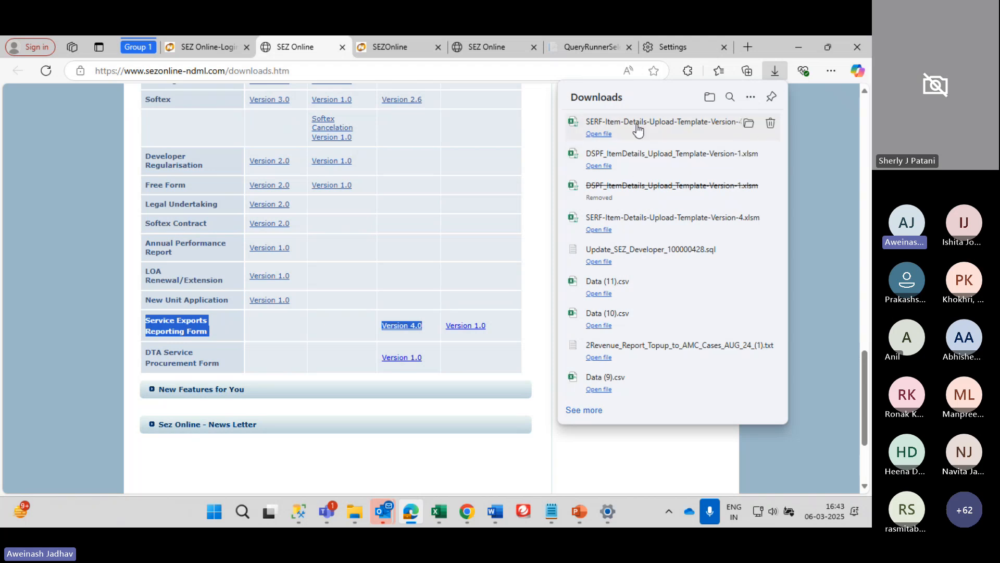
pyautogui.hotkey('alt', 'Tab')
pyautogui.press('Tab')
pyautogui.press('Tab')
pyautogui.press('Tab')
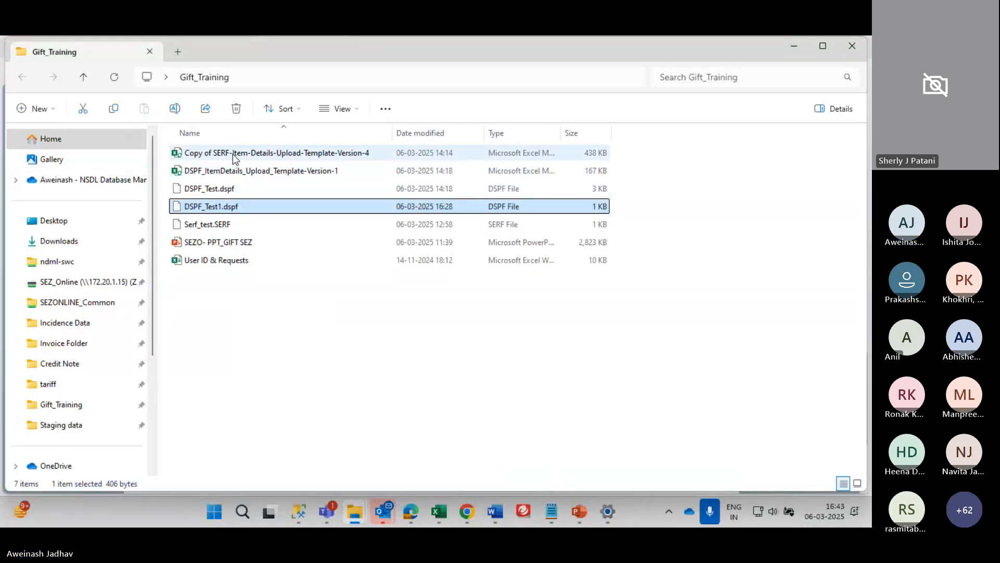
# Open DSPF_ItemDetails_Upload_Template-Version-1 in Excel, save it, close it, and return to Gift_Training
pyautogui.doubleClick(233, 154)
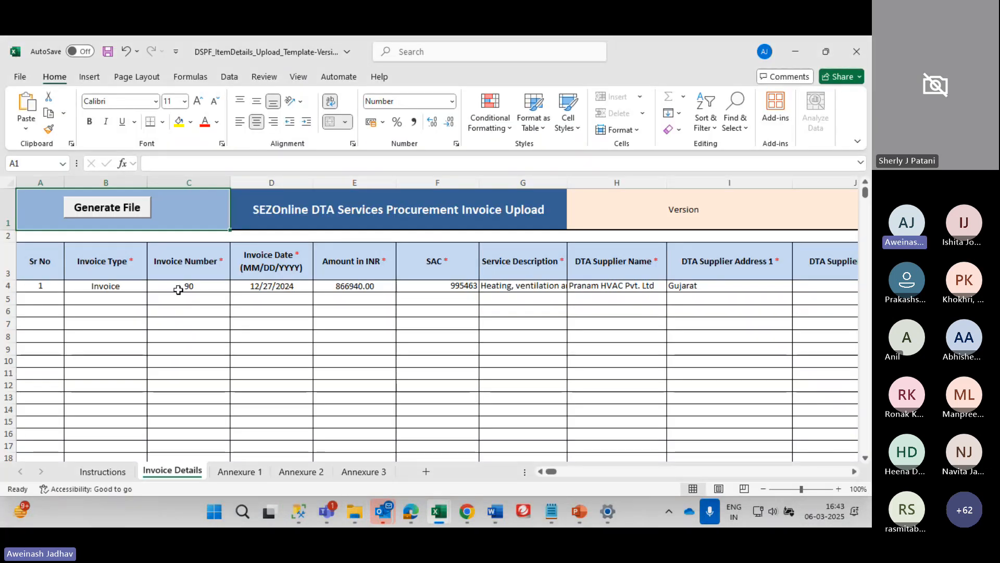
pyautogui.click(390, 307)
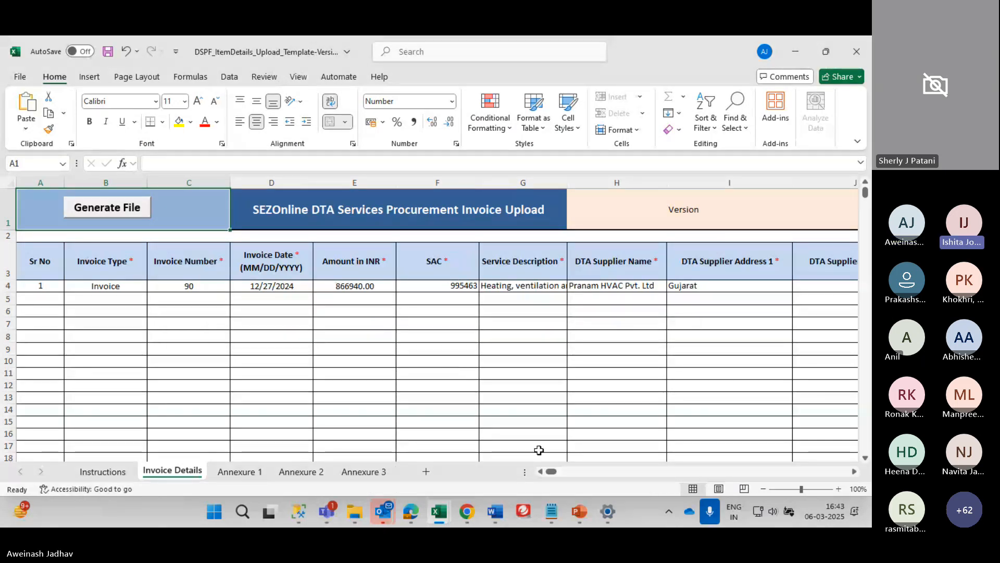
pyautogui.click(459, 312)
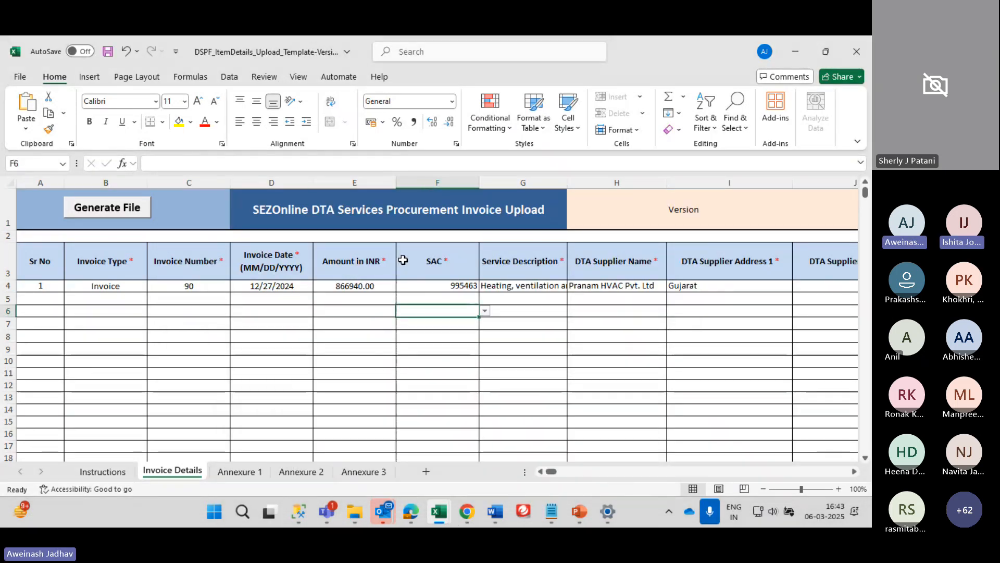
pyautogui.hotkey('ctrl', 's')
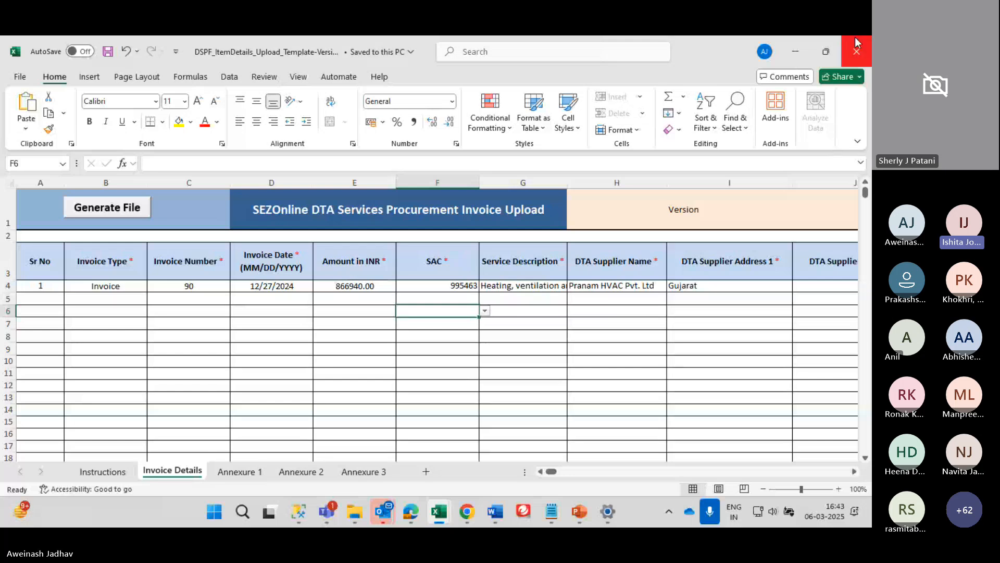
pyautogui.click(857, 52)
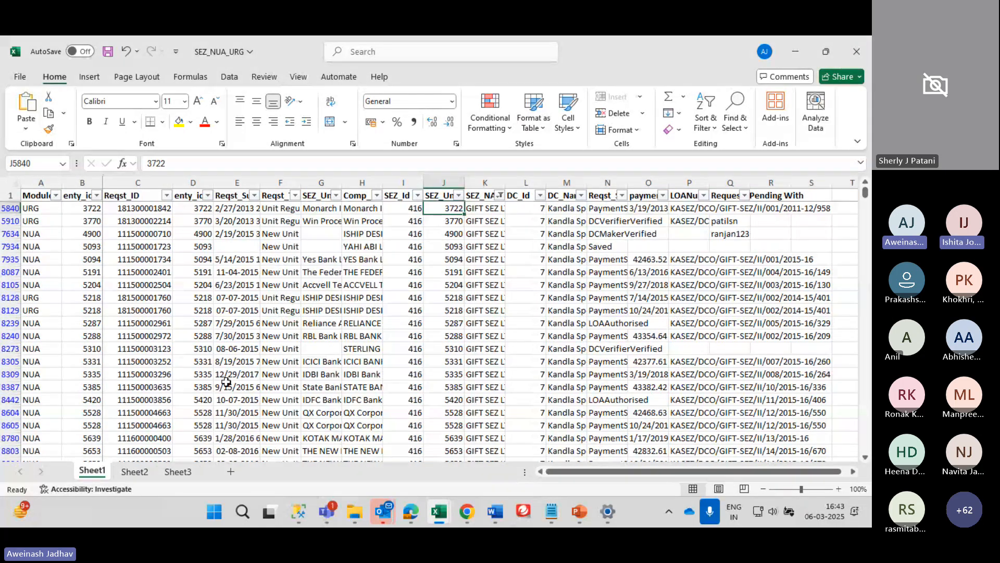
pyautogui.hotkey('alt', 'Tab')
pyautogui.hotkey('alt', 'Tab')
pyautogui.hotkey('alt', 'shift', 'Tab')
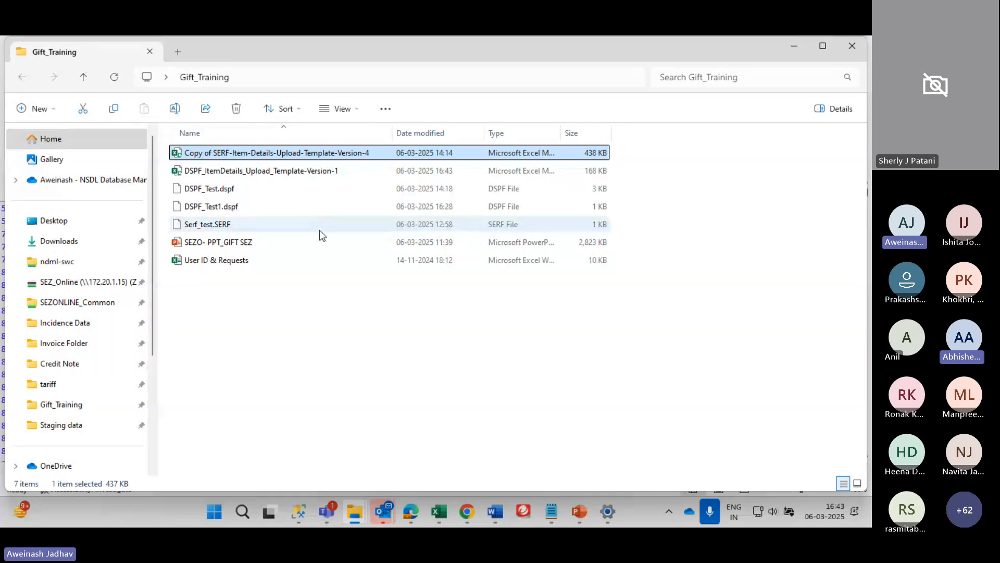
# Maximize the Gift_Training folder window and return to it from the other open windows
pyautogui.click(824, 48)
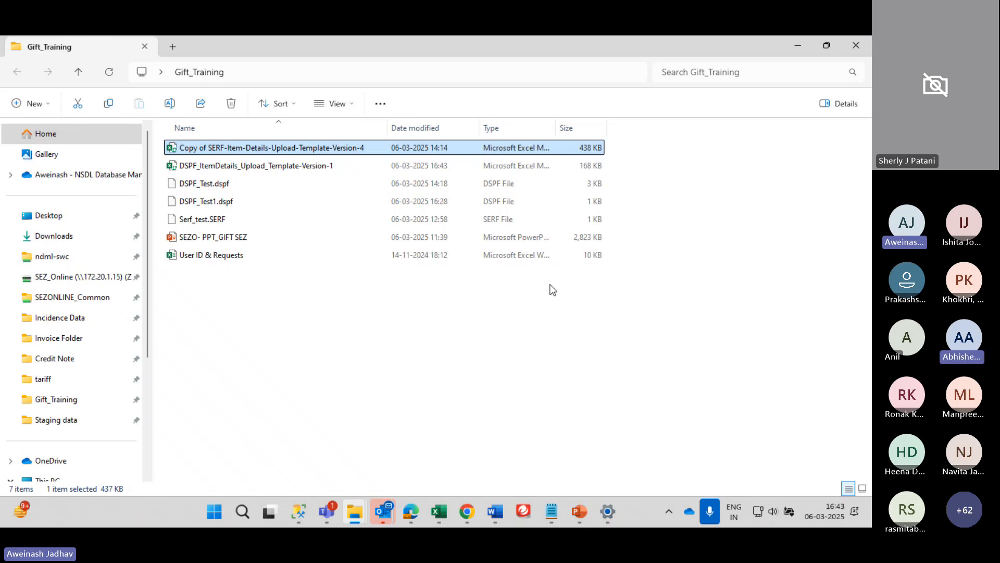
pyautogui.moveTo(411, 511)
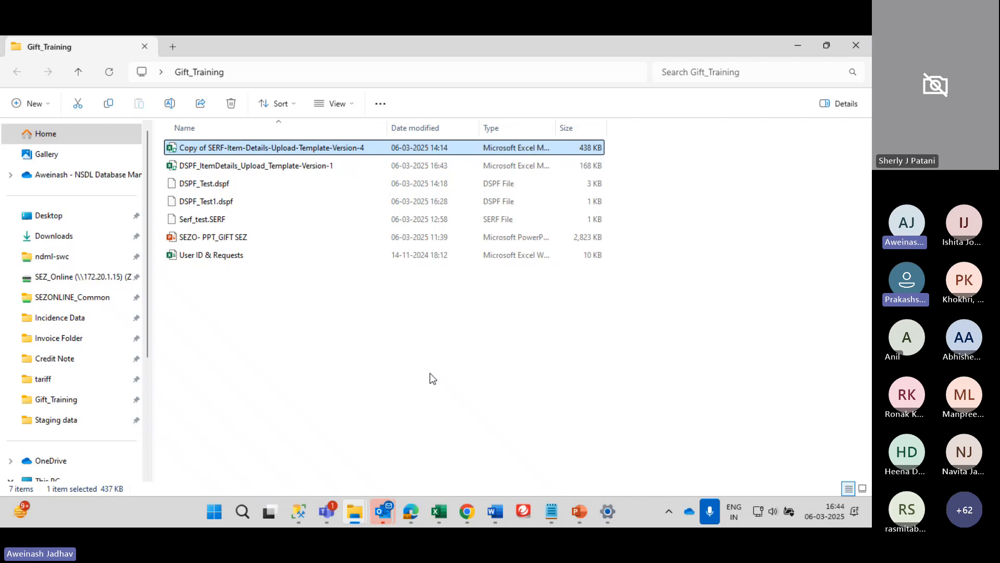
pyautogui.hotkey('alt', 'Tab')
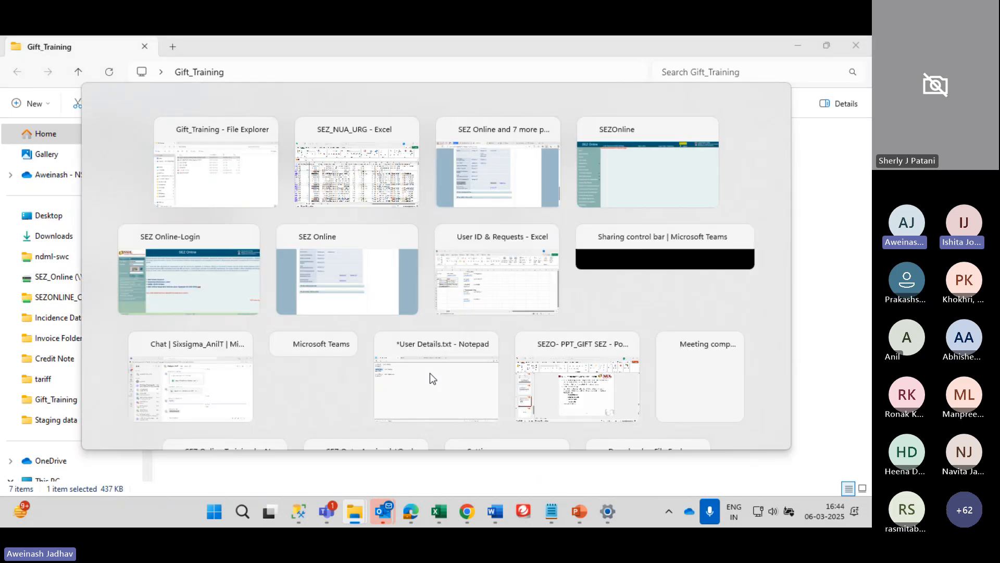
pyautogui.hotkey('alt', 'Tab')
pyautogui.press('Tab')
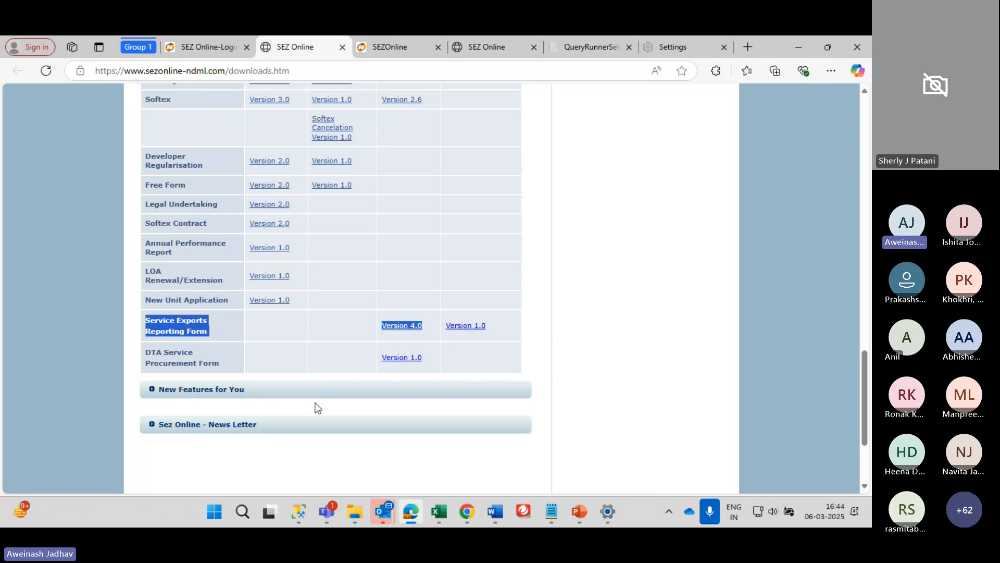
pyautogui.hotkey('alt', 'Tab')
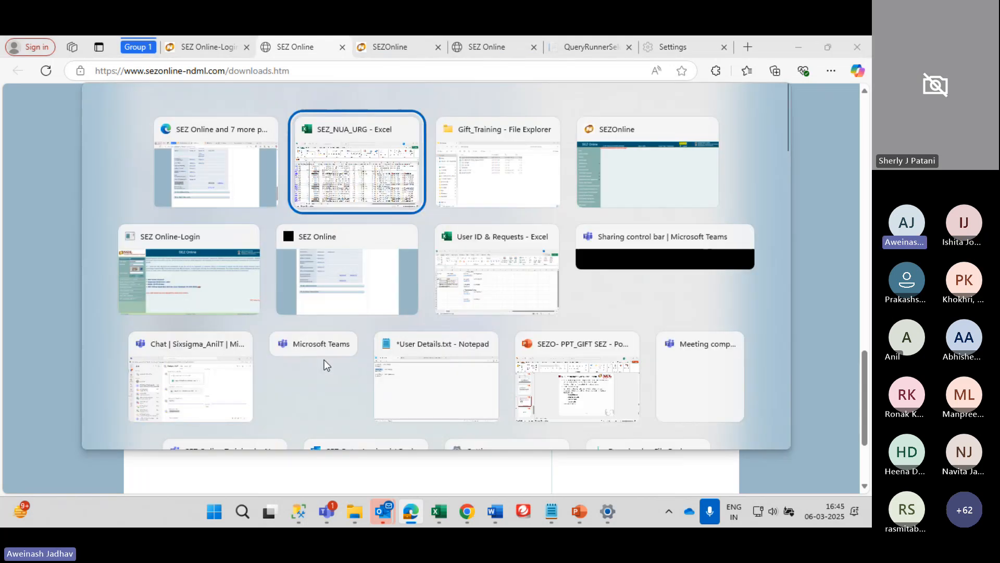
pyautogui.hotkey('alt', 'Tab')
pyautogui.hotkey('alt', 'Tab')
pyautogui.hotkey('alt', 'shift', 'Tab')
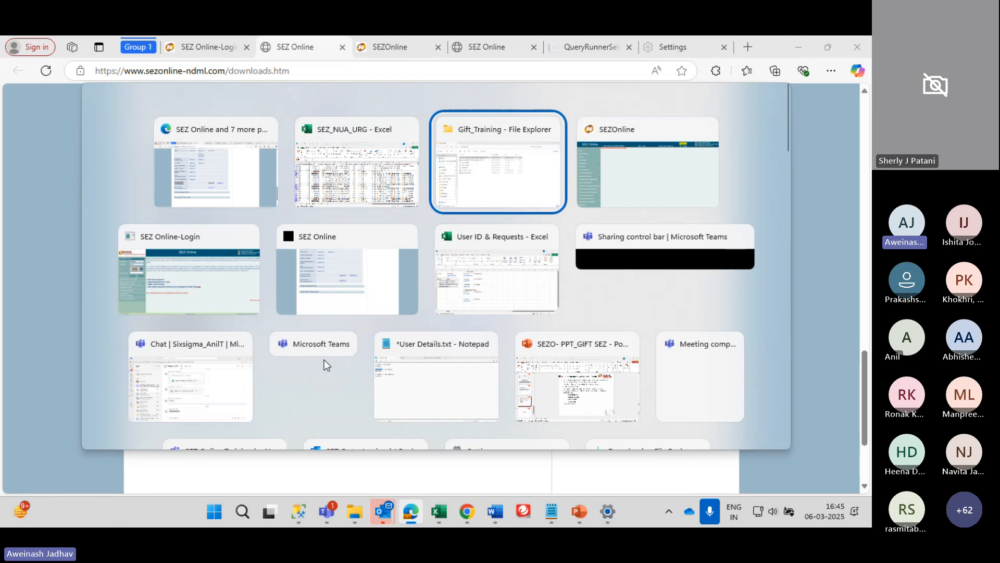
# Select the Copy of SERF-Item-Details-Upload-Template-Version-4 file in the folder
pyautogui.press('Down')
pyautogui.press('Up')
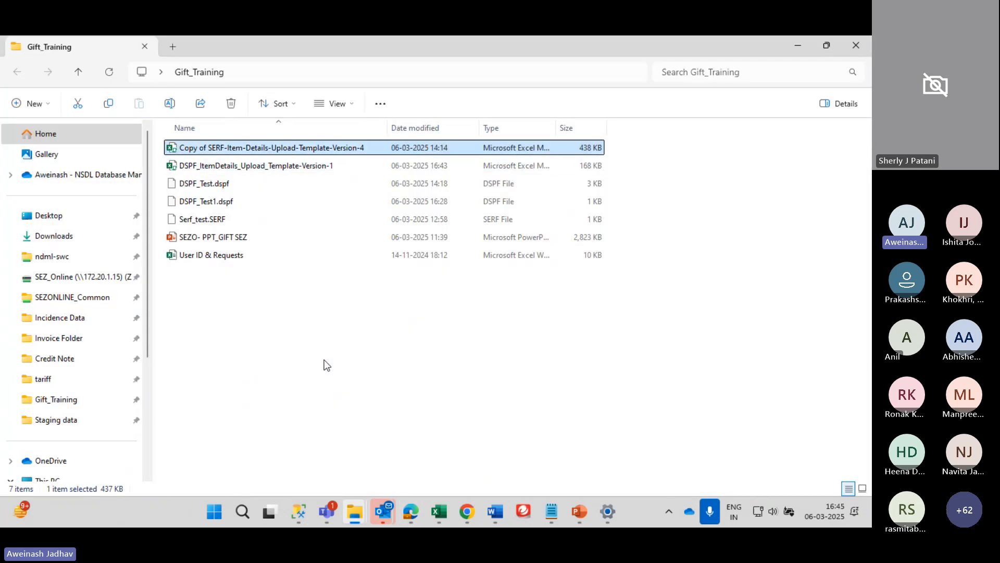
pyautogui.doubleClick(310, 147)
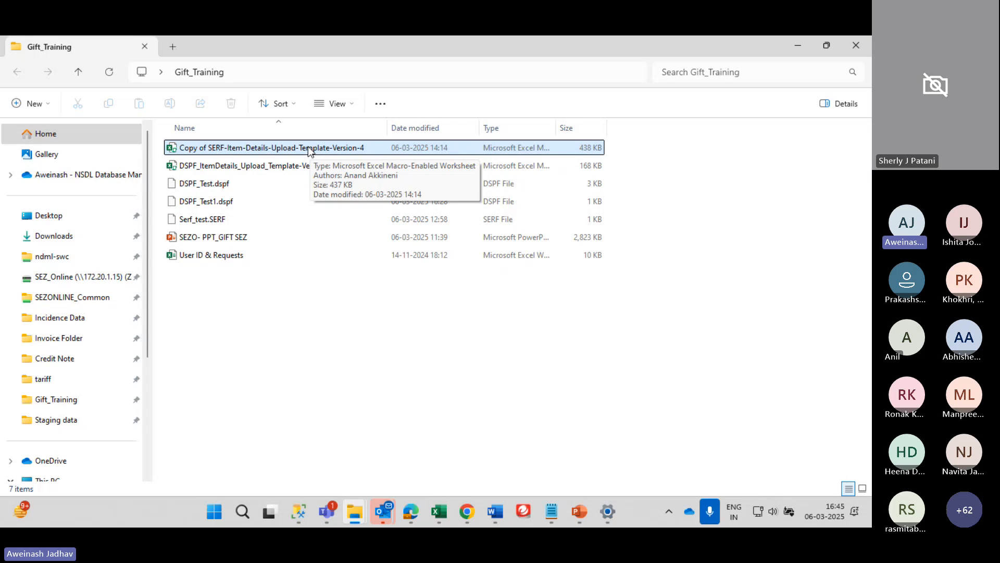
pyautogui.click(310, 148)
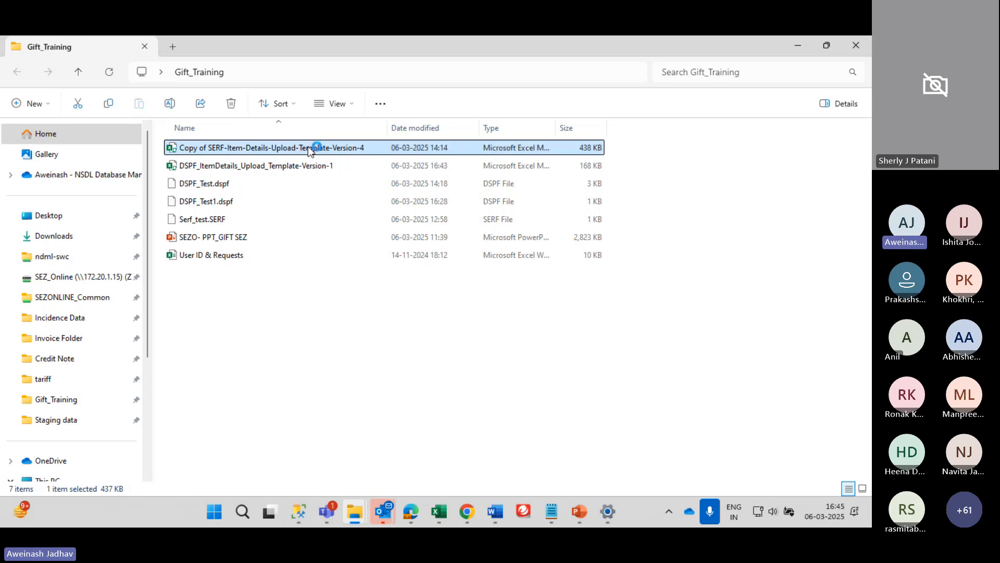
# Try opening the SERF template in Excel, dismiss the read-only question, and go back to the folder
pyautogui.doubleClick(310, 148)
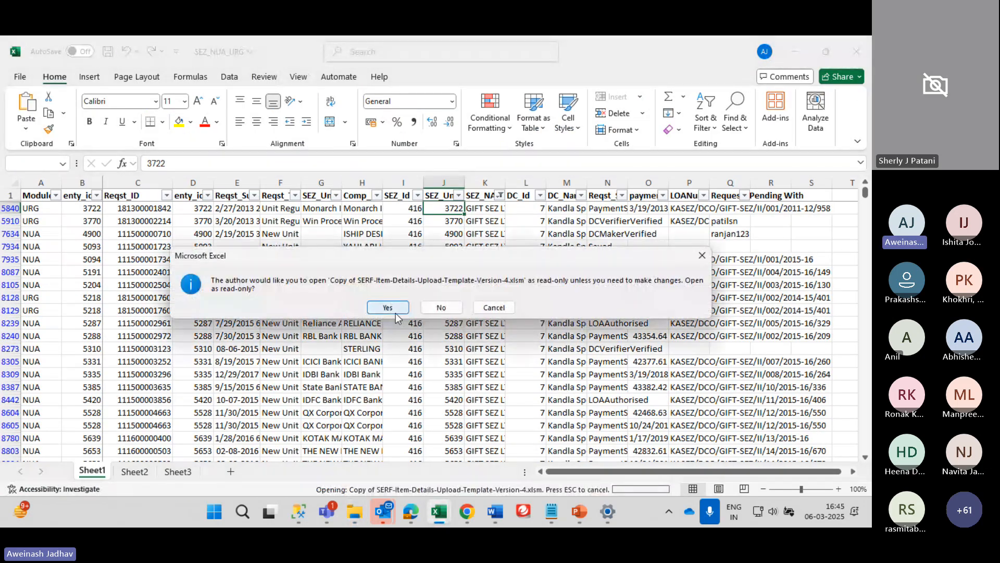
pyautogui.click(396, 312)
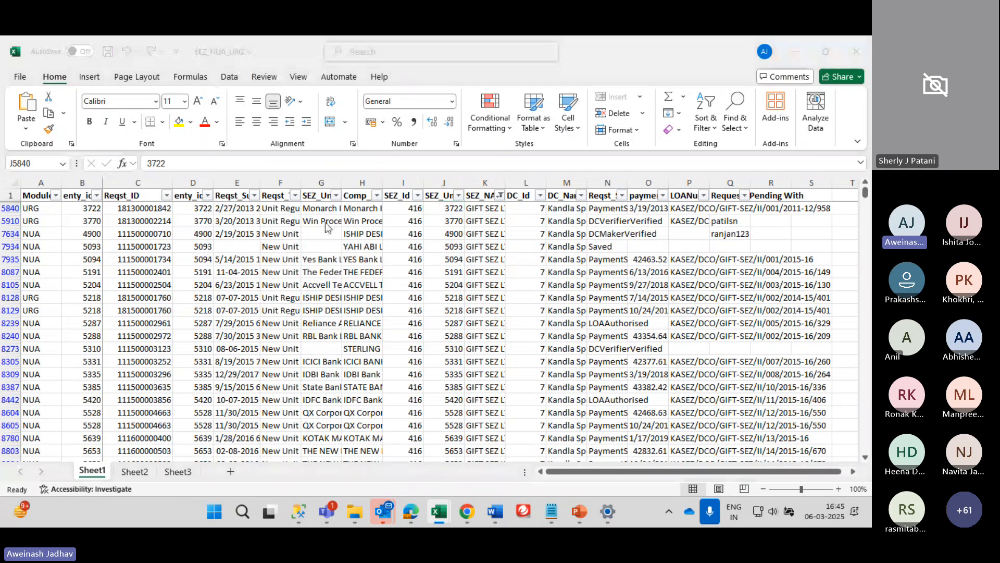
pyautogui.hotkey('alt', 'Tab')
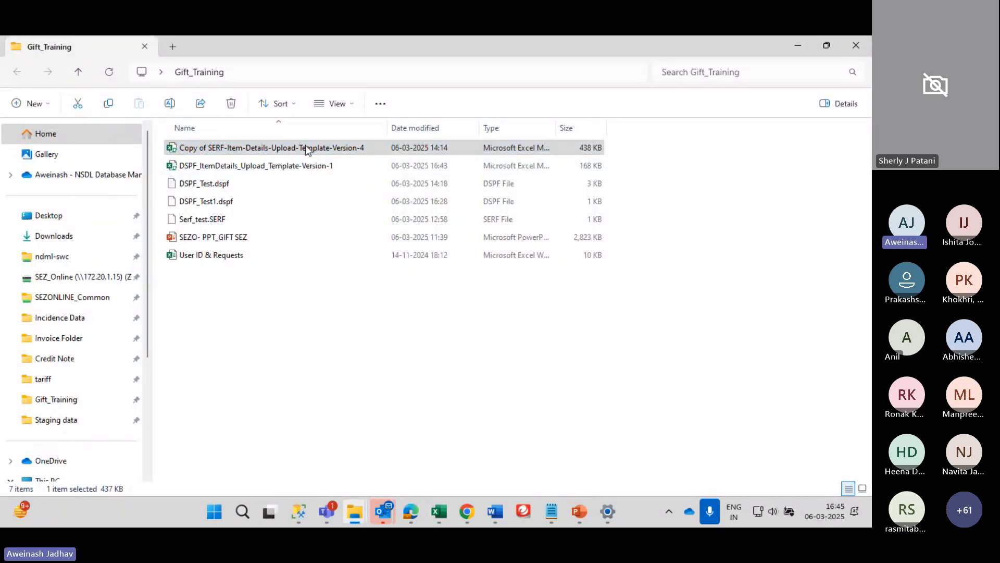
# Inspect the SERF template's Properties and Advanced attributes, closing both without changes
pyautogui.rightClick(307, 149)
pyautogui.moveTo(372, 367)
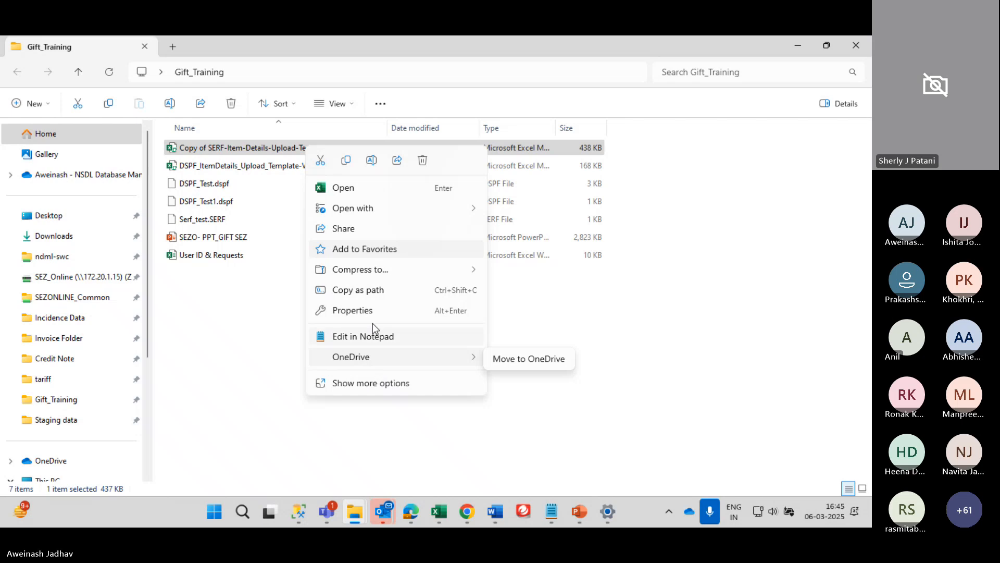
pyautogui.click(367, 309)
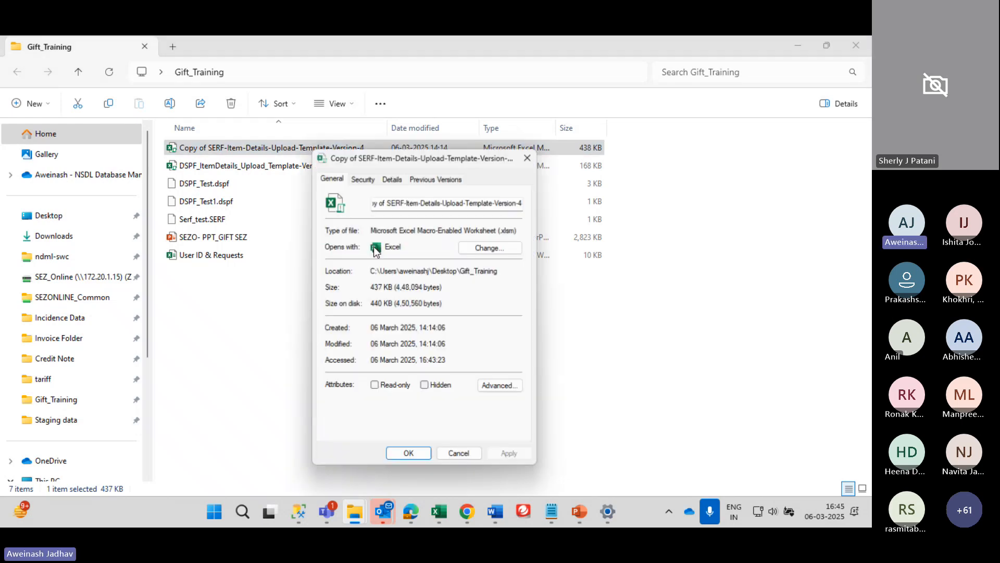
pyautogui.click(520, 389)
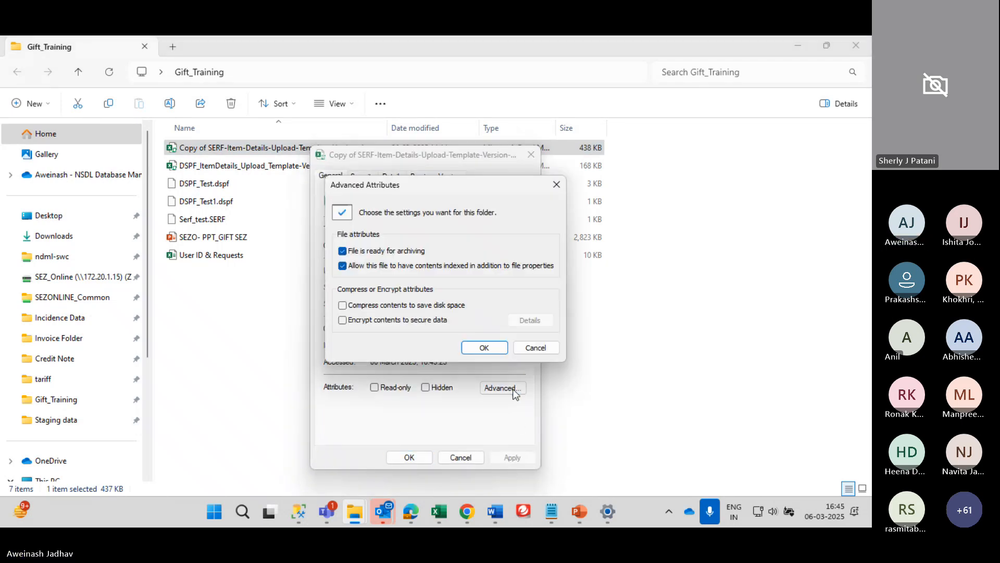
pyautogui.click(475, 346)
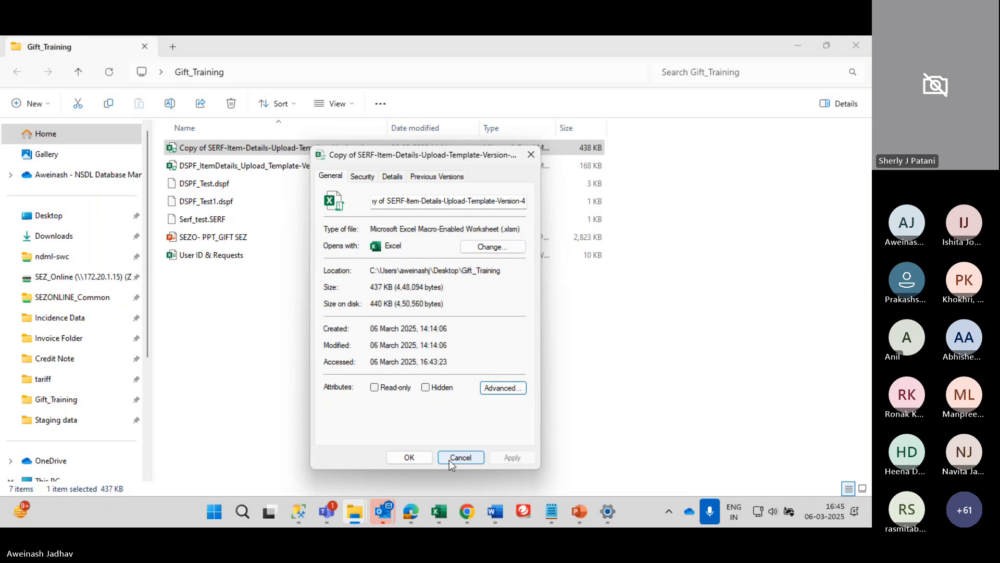
pyautogui.click(449, 459)
pyautogui.click(248, 155)
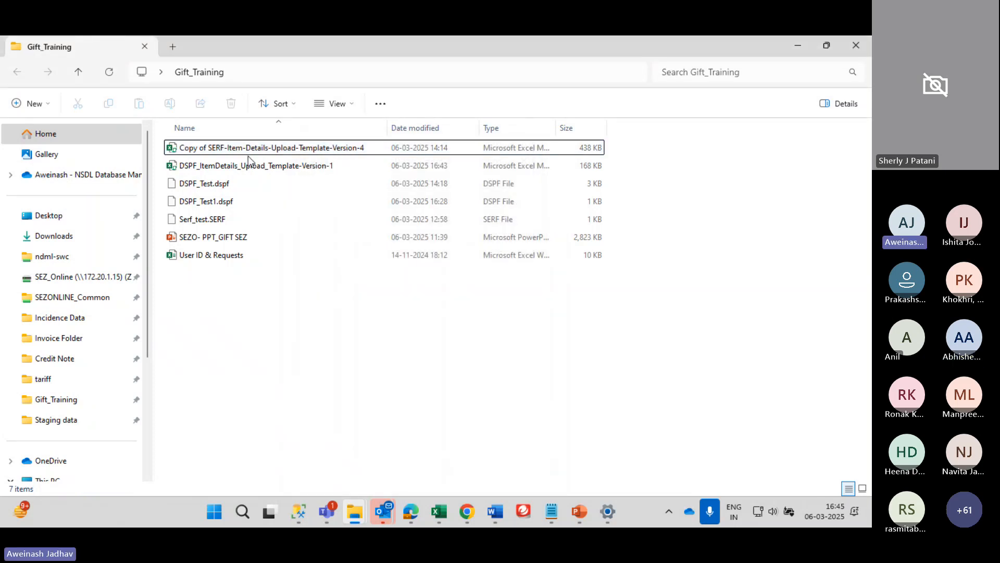
pyautogui.click(248, 153)
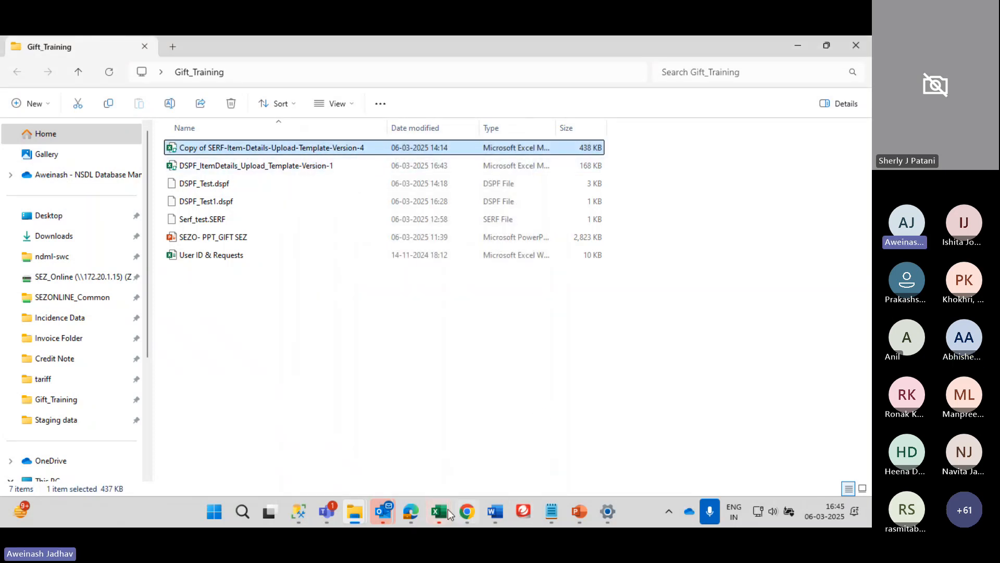
pyautogui.moveTo(449, 514)
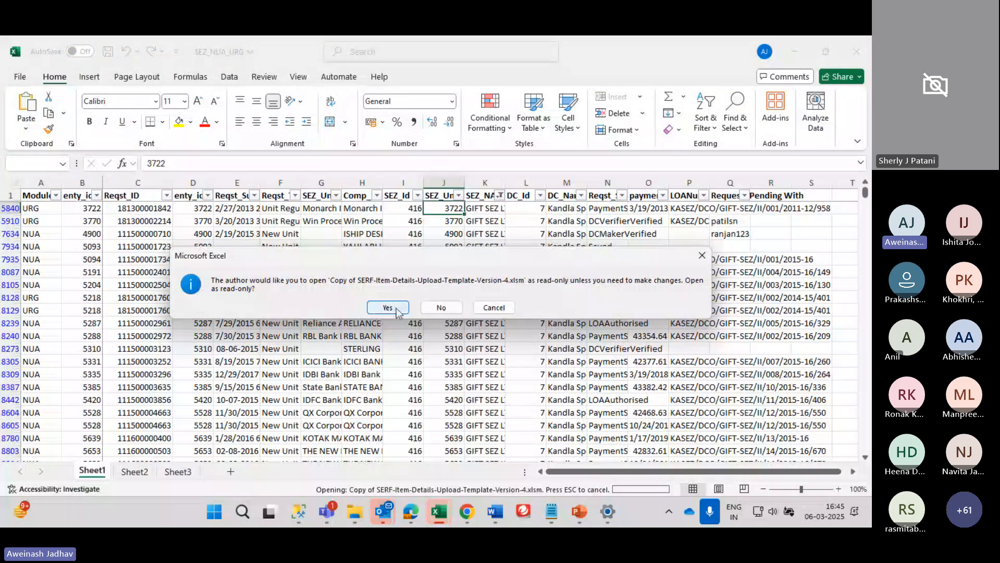
# Open the SERF template read-only and step along row 3 to service code 999900
pyautogui.click(396, 312)
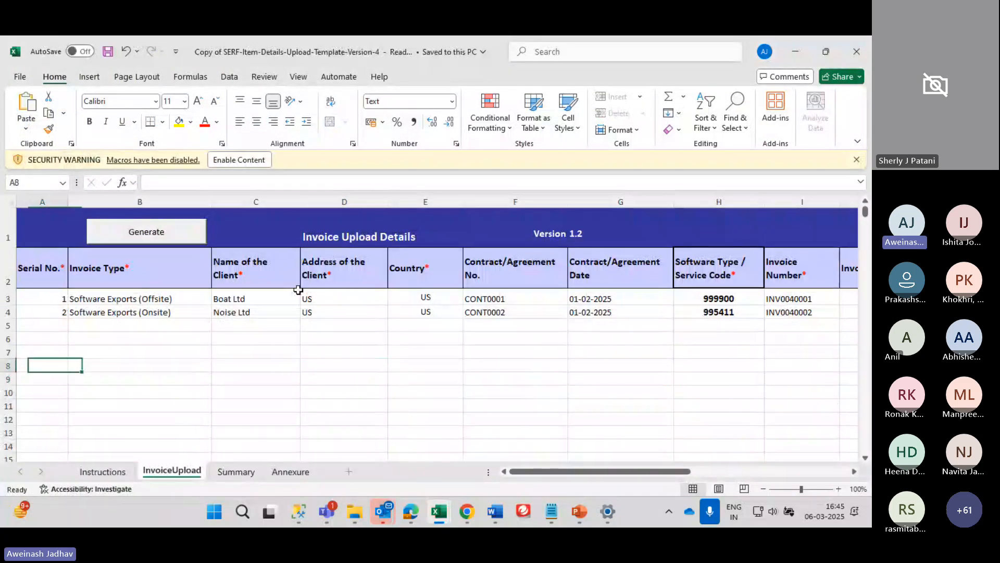
pyautogui.press('Up')
pyautogui.press('Up')
pyautogui.press('Up')
pyautogui.press('Up')
pyautogui.press('Up')
pyautogui.press('Right')
pyautogui.press('Right')
pyautogui.press('Right')
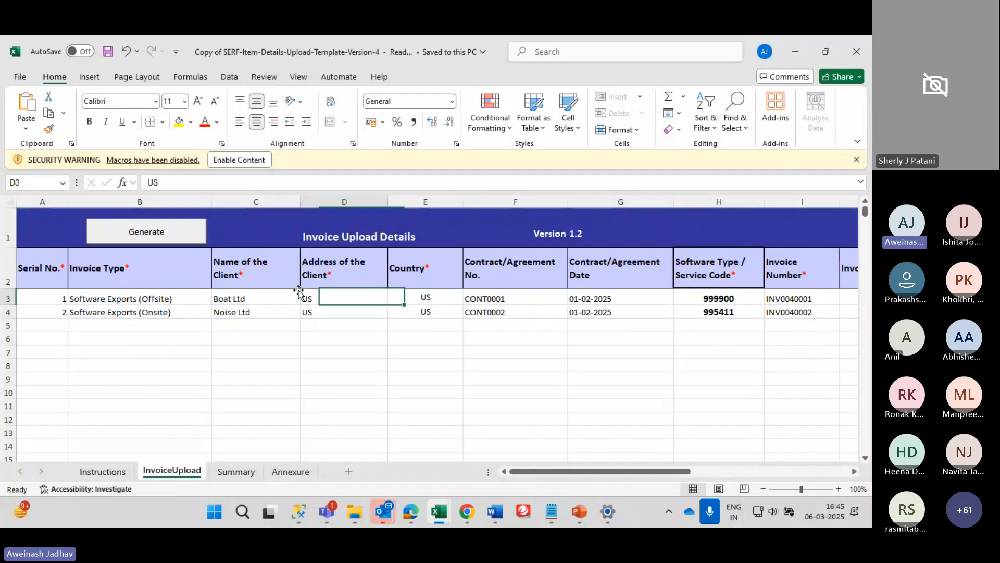
pyautogui.press('Right')
pyautogui.press('Left')
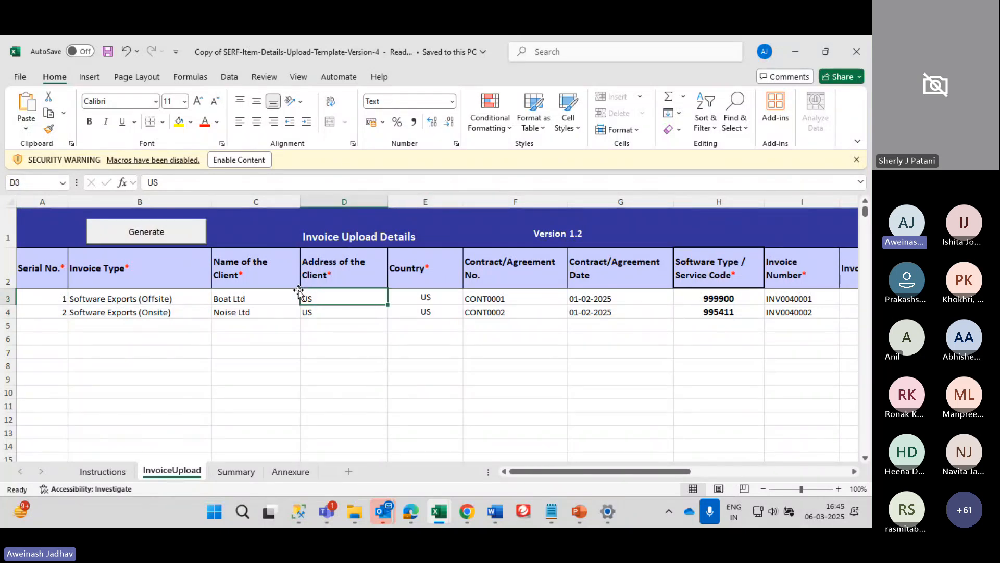
pyautogui.press('Right')
pyautogui.press('Right')
pyautogui.press('Right')
pyautogui.press('Right')
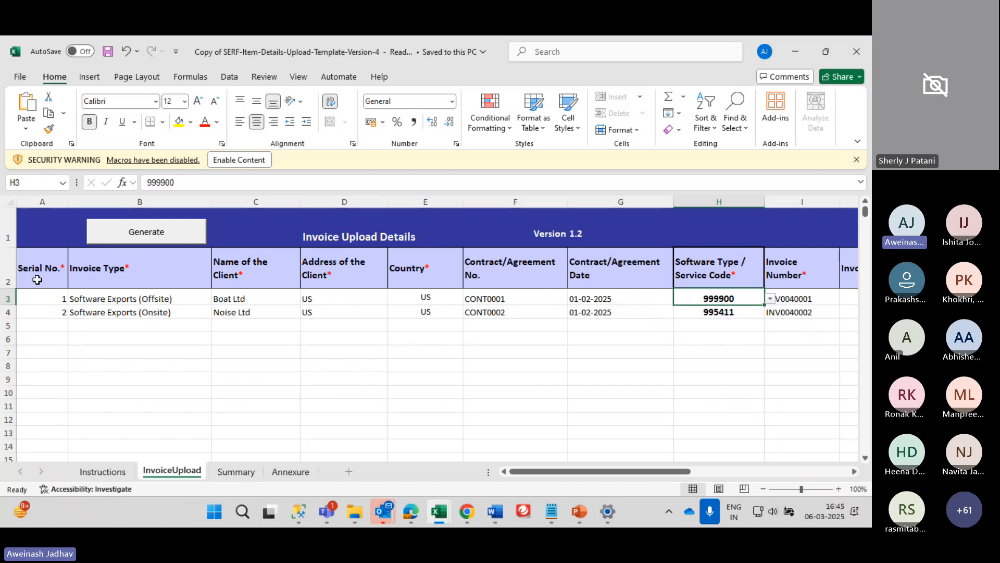
# Show the four allowed invoice types in B3's Invoice Type dropdown
pyautogui.hscroll(5, 37, 280)
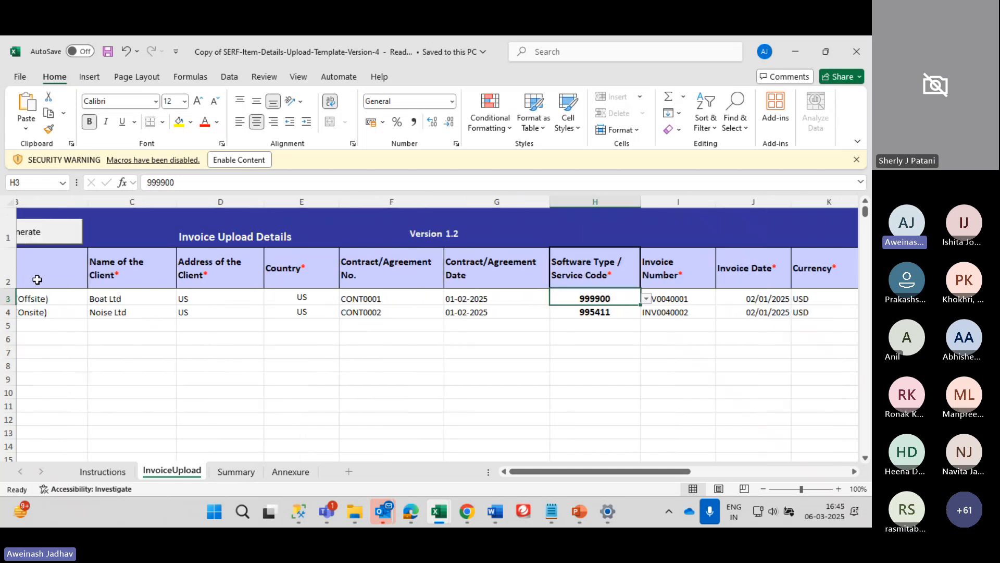
pyautogui.hscroll(-5, 37, 279)
pyautogui.hscroll(1, 37, 279)
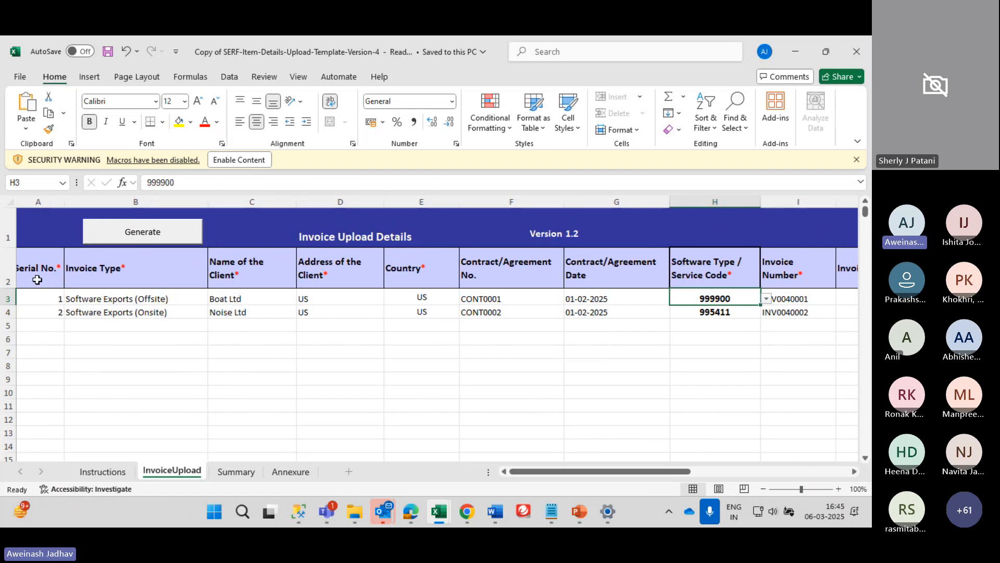
pyautogui.hscroll(2, 37, 279)
pyautogui.hscroll(-3, 37, 280)
pyautogui.hscroll(1, 37, 279)
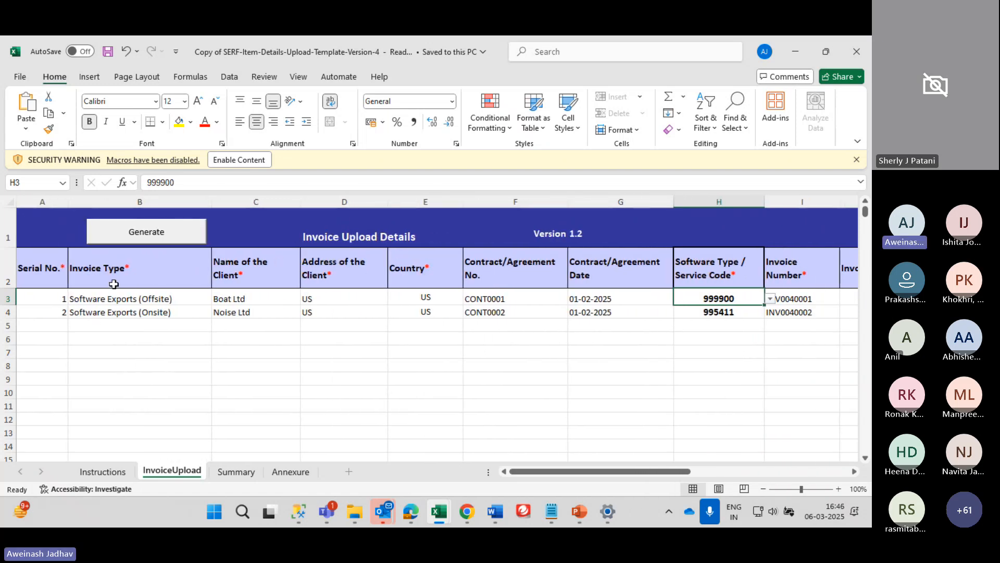
pyautogui.click(109, 298)
pyautogui.hotkey('alt', 'Down')
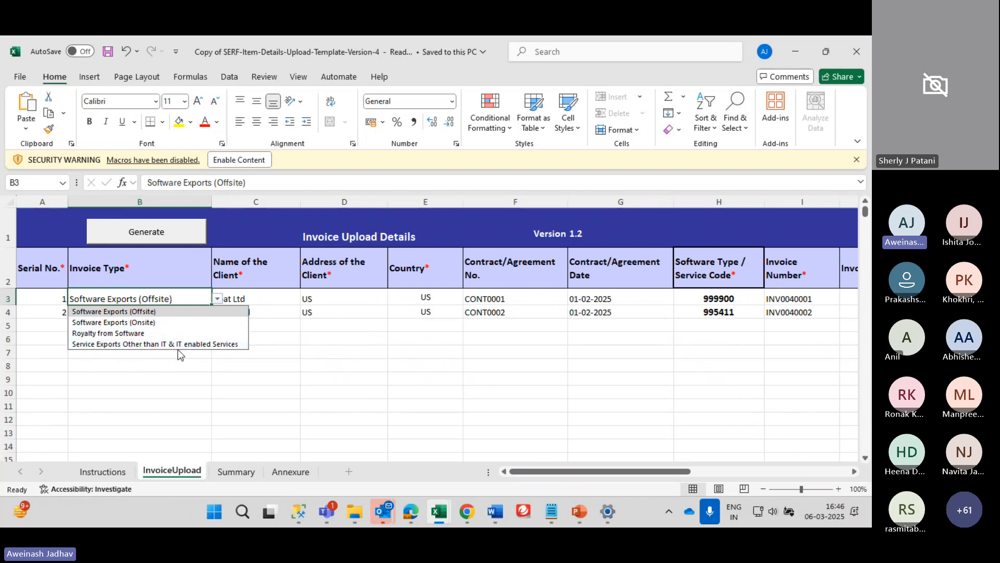
# Close the invoice type list unchanged and review row 3 from Boat Ltd to contract CONT0001
pyautogui.click(228, 360)
pyautogui.click(158, 300)
pyautogui.press('alt')
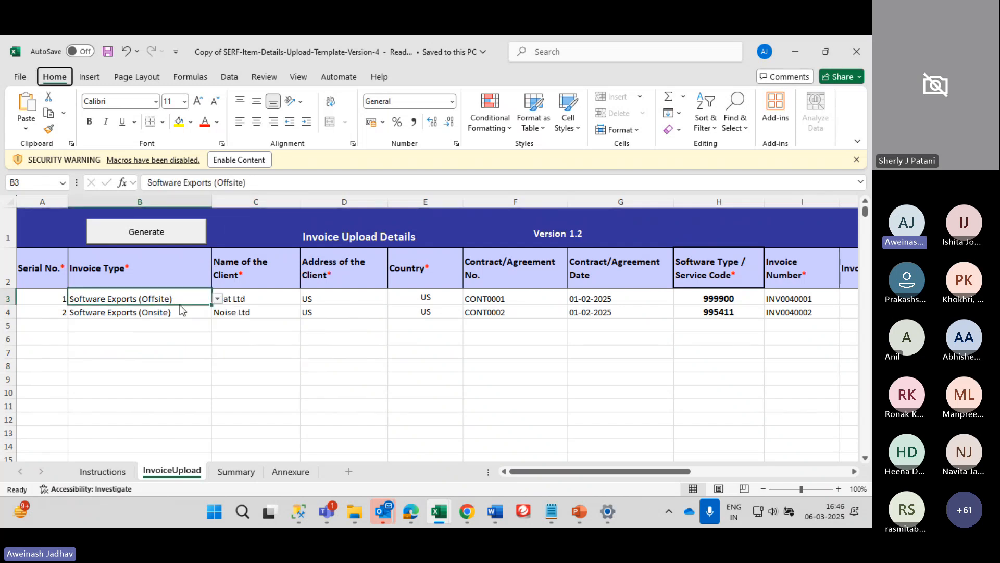
pyautogui.press('alt')
pyautogui.press('Right')
pyautogui.press('Right')
pyautogui.press('Right')
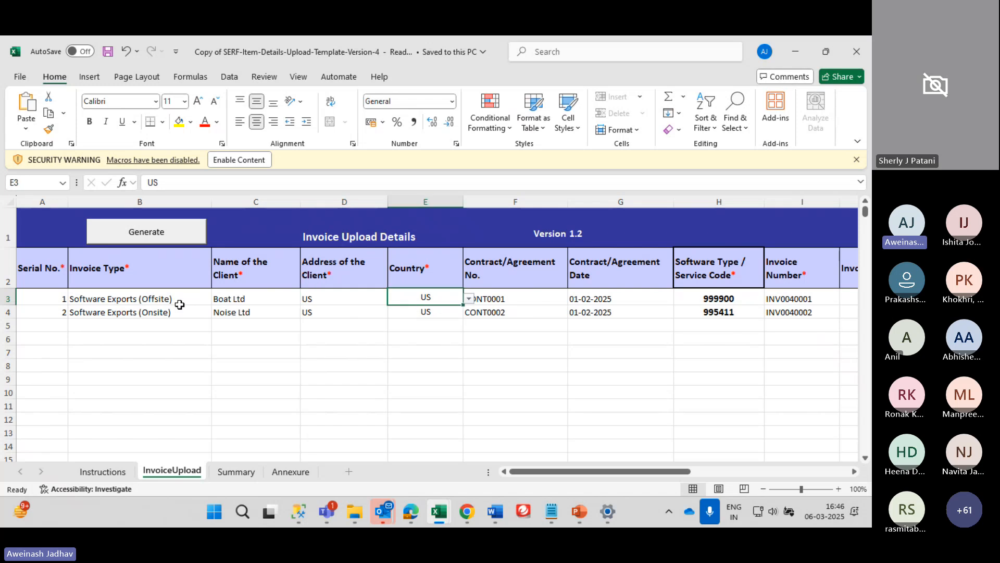
pyautogui.press('Left')
pyautogui.press('Left')
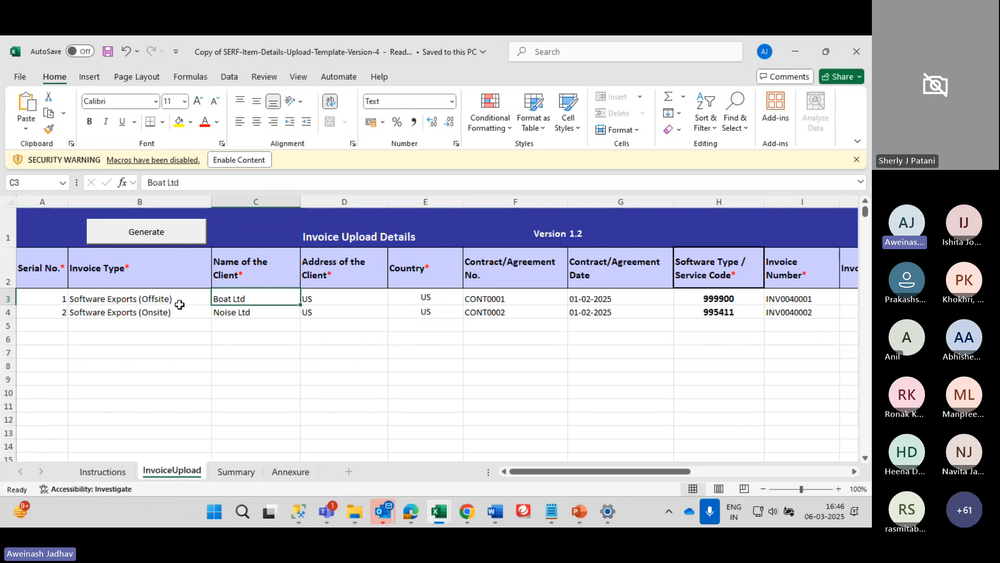
pyautogui.press('Right')
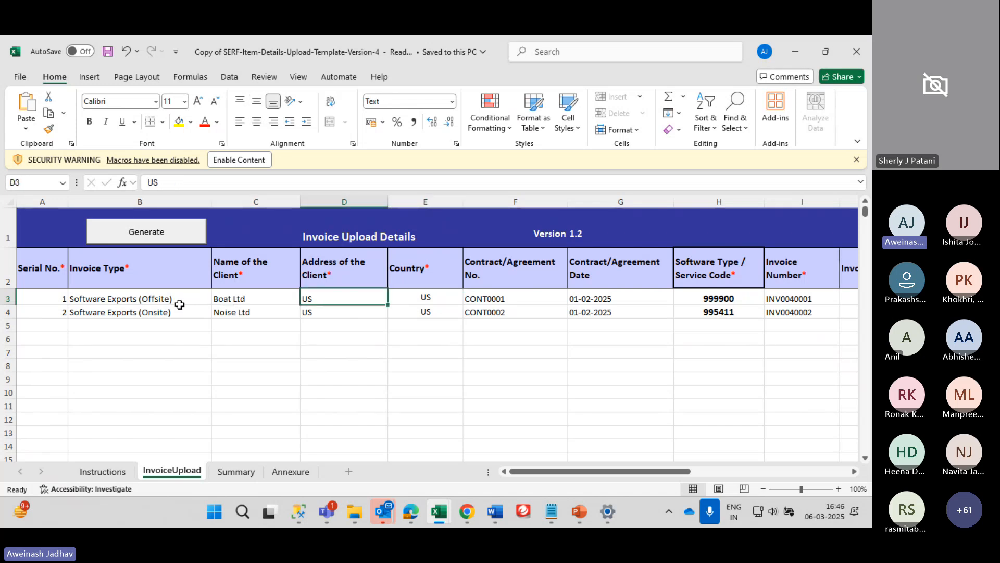
pyautogui.press('Right')
pyautogui.press('Right')
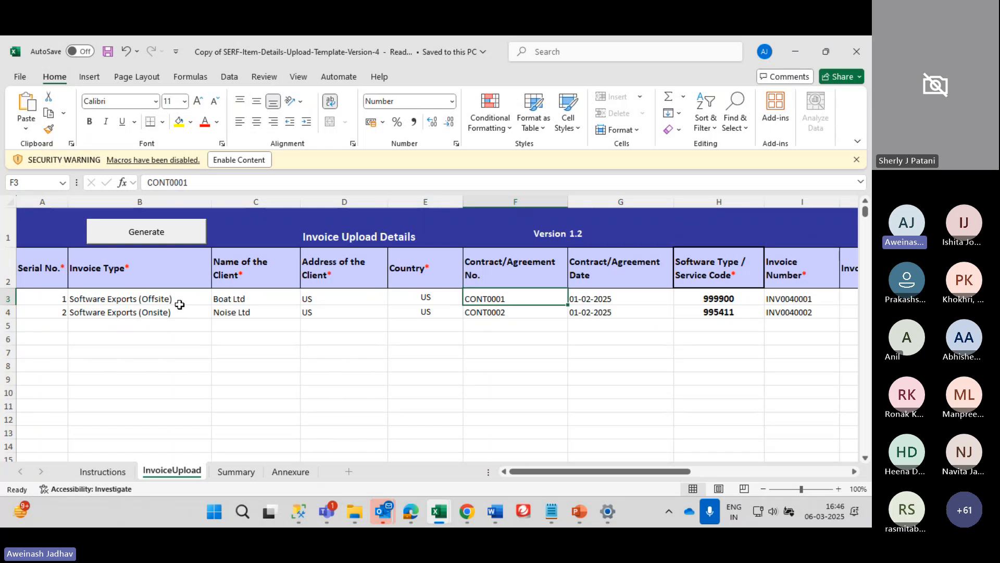
# Check the first invoice's contract date 01-02-2025, its contract heading, and service code 999900
pyautogui.press('Left')
pyautogui.press('Right')
pyautogui.press('Right')
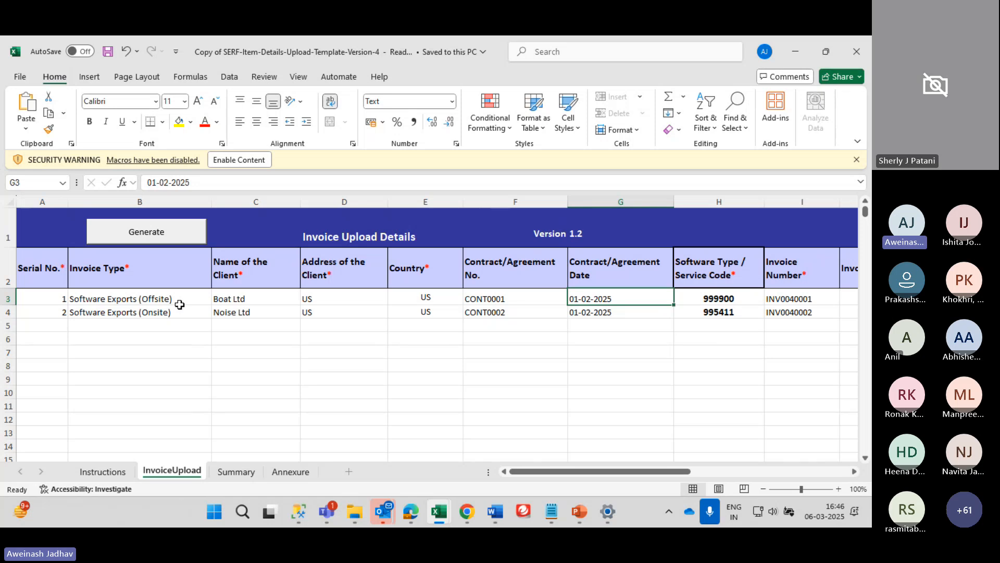
pyautogui.press('Right')
pyautogui.press('Right')
pyautogui.press('Left')
pyautogui.press('Left')
pyautogui.press('Up')
pyautogui.press('Left')
pyautogui.press('Down')
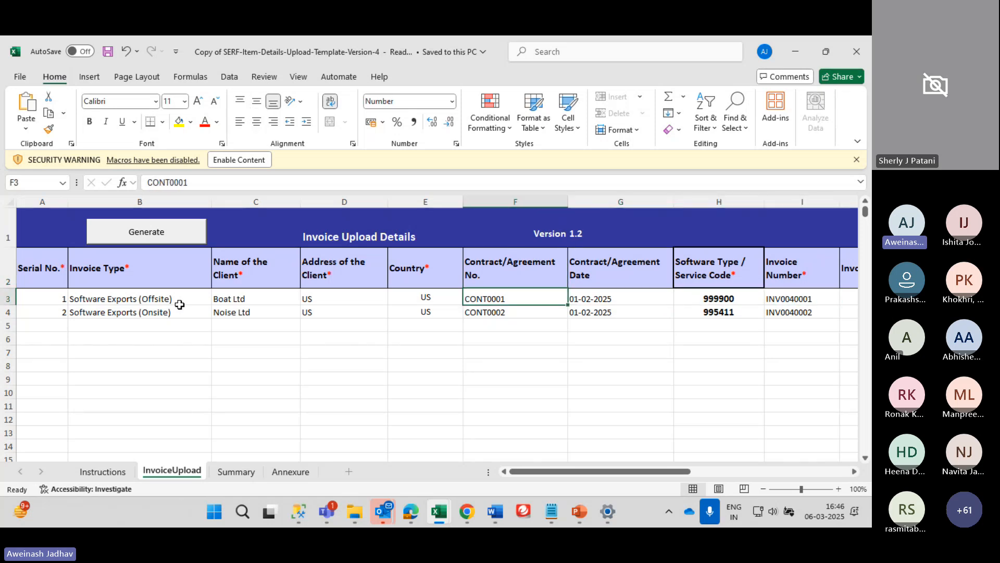
pyautogui.press('Right')
pyautogui.press('Right')
pyautogui.press('Right')
pyautogui.press('Left')
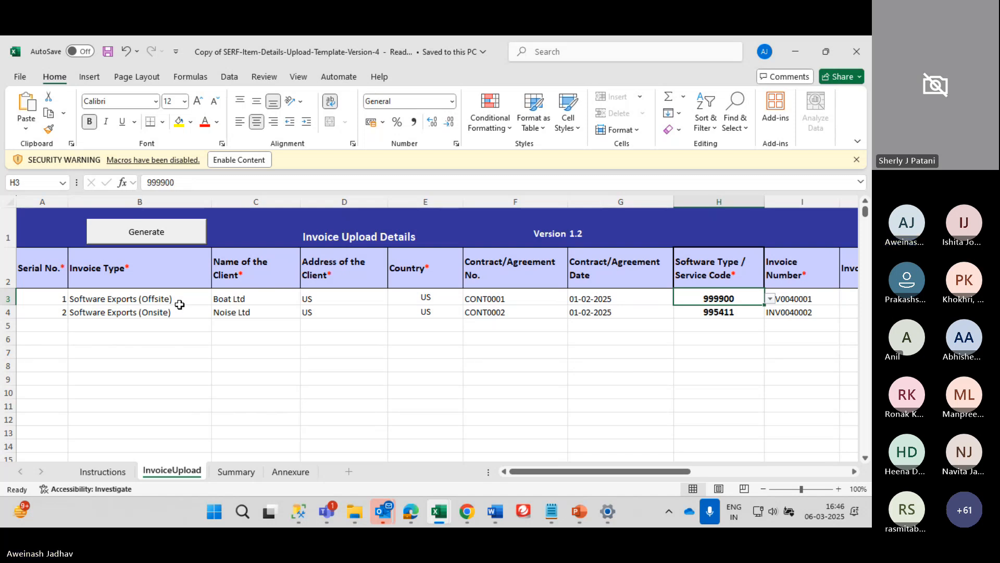
# Browse the allowed service codes for H3 and keep 999900
pyautogui.hotkey('alt', 'Down')
pyautogui.press('Up')
pyautogui.press('Up')
pyautogui.press('Up')
pyautogui.press('Up')
pyautogui.press('Up')
pyautogui.press('Up')
pyautogui.press('Up')
pyautogui.press('Up')
pyautogui.press('Up')
pyautogui.press('Up')
pyautogui.press('Up')
pyautogui.press('Up')
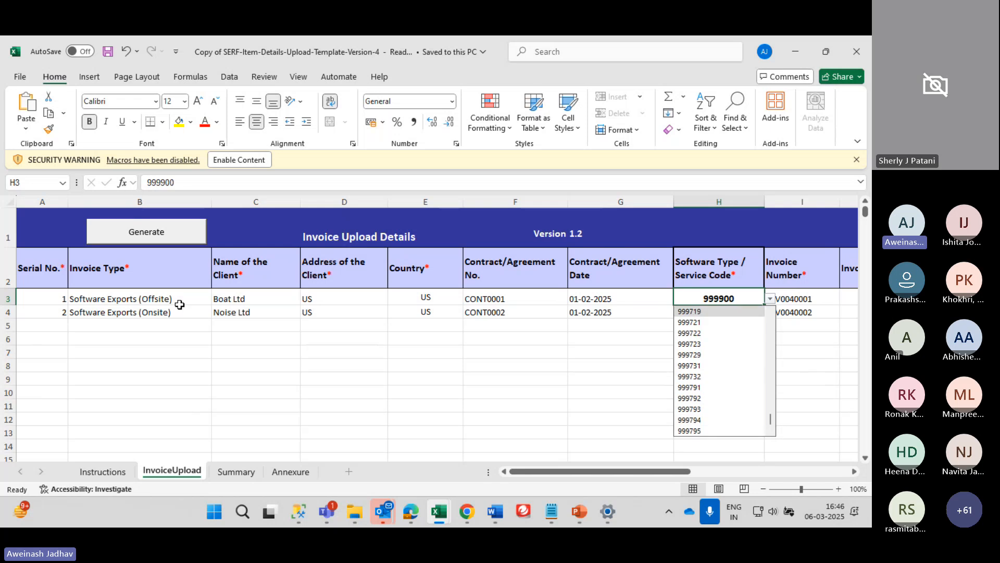
pyautogui.press('Down')
pyautogui.press('Down')
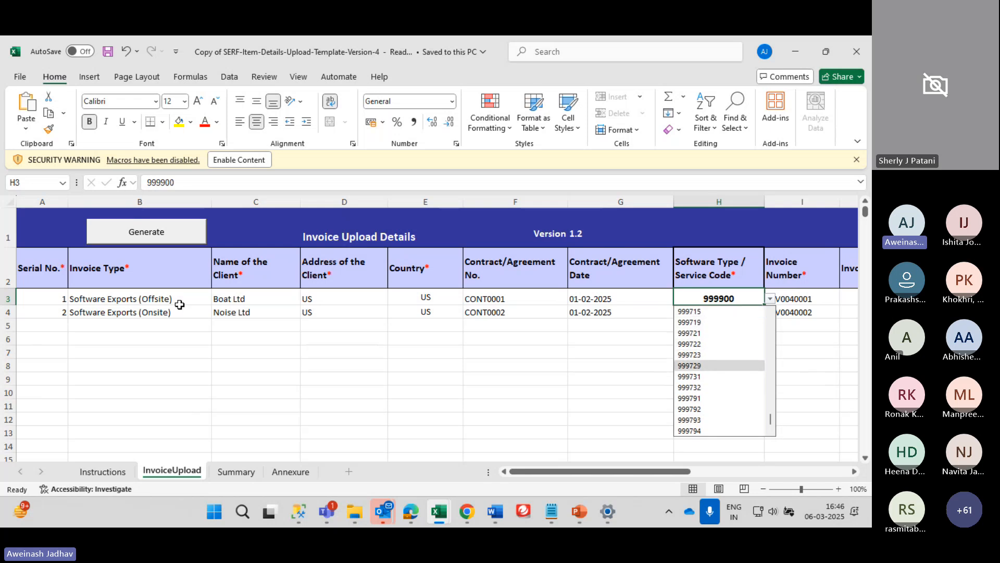
pyautogui.press('Escape')
# Review invoice INV0040001's currency, export value 1000, deductions, exchange rate 87 and net value
pyautogui.press('Right')
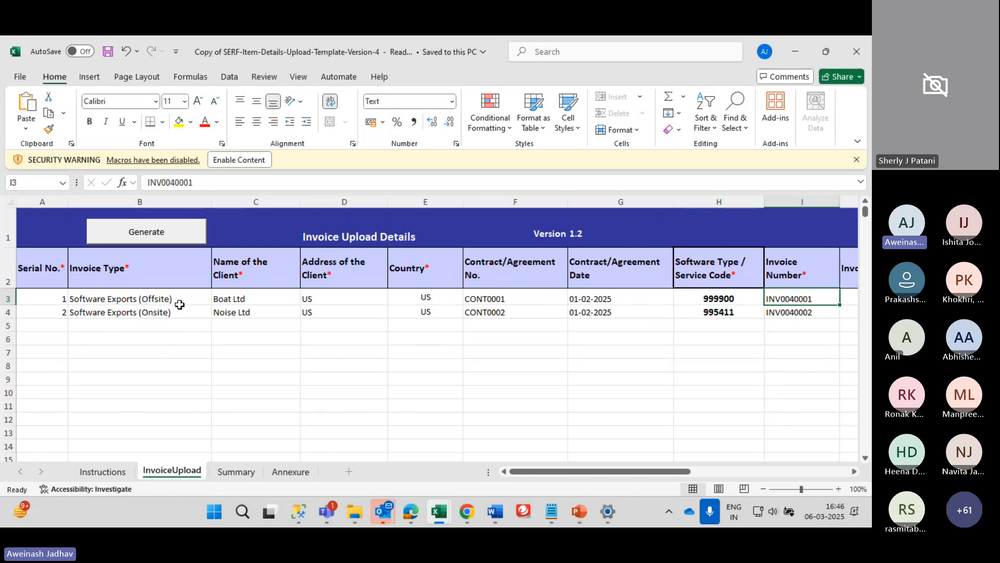
pyautogui.press('Right')
pyautogui.press('Right')
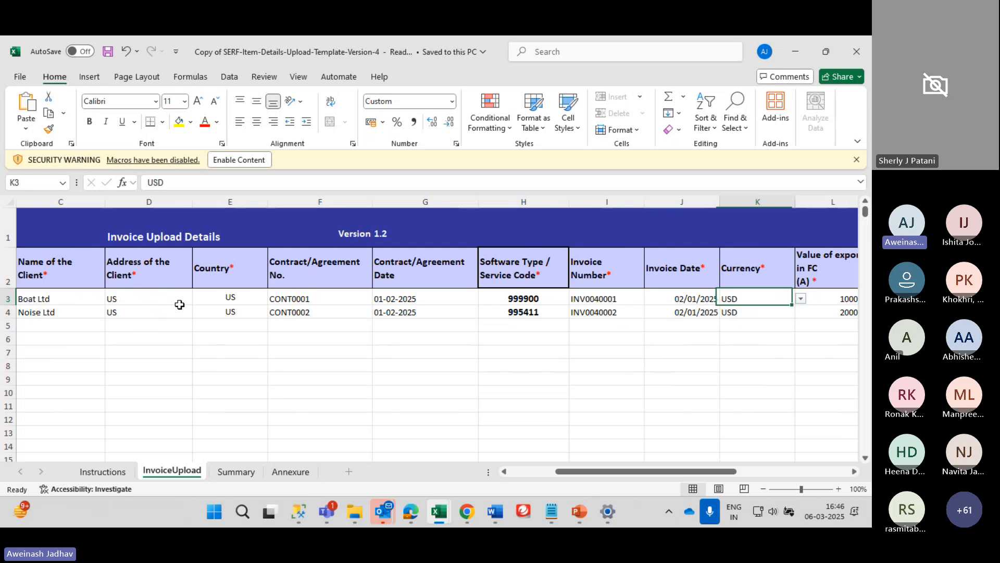
pyautogui.press('Right')
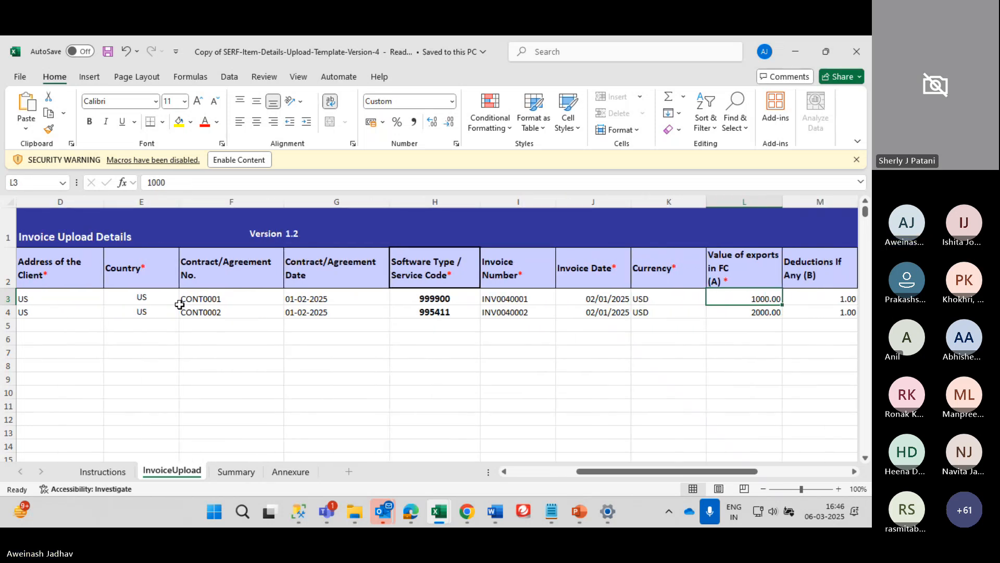
pyautogui.press('Left')
pyautogui.press('Right')
pyautogui.press('Right')
pyautogui.press('Right')
pyautogui.press('Right')
pyautogui.press('Right')
pyautogui.press('Right')
pyautogui.press('Left')
pyautogui.press('Left')
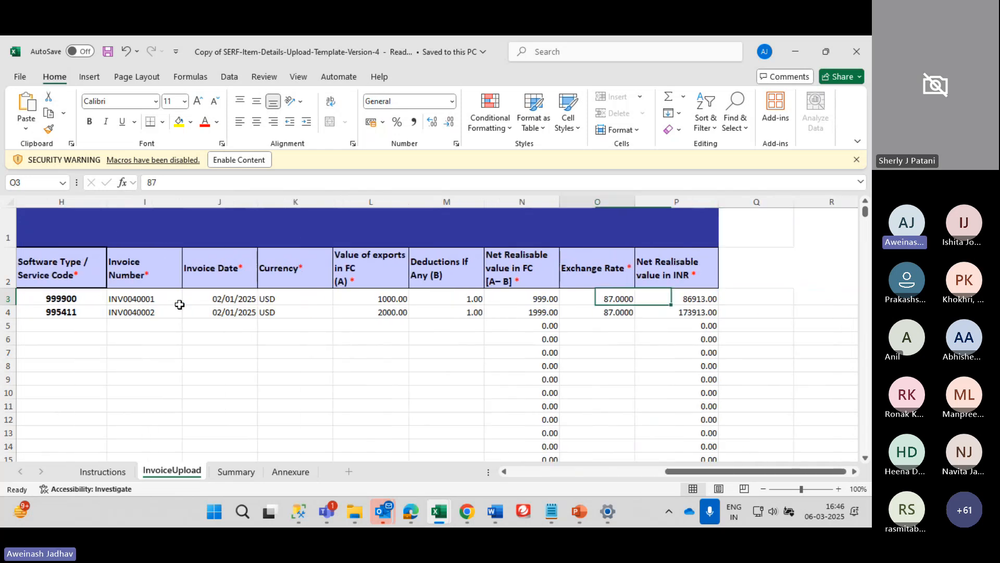
pyautogui.press('Left')
pyautogui.press('Left')
pyautogui.press('Right')
pyautogui.press('Right')
pyautogui.press('Left')
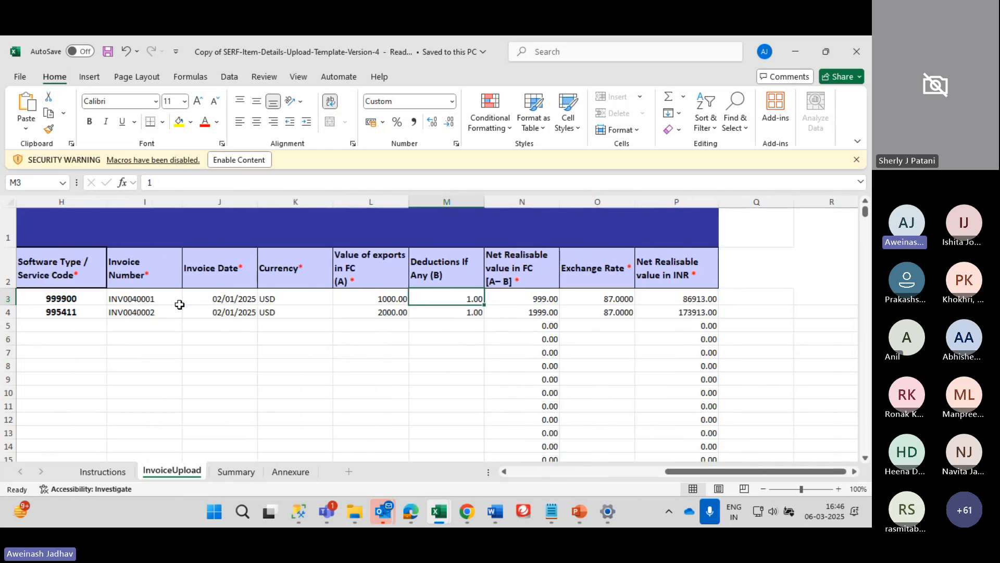
pyautogui.press('Right')
pyautogui.press('Right')
pyautogui.press('Right')
pyautogui.press('Left')
pyautogui.press('Left')
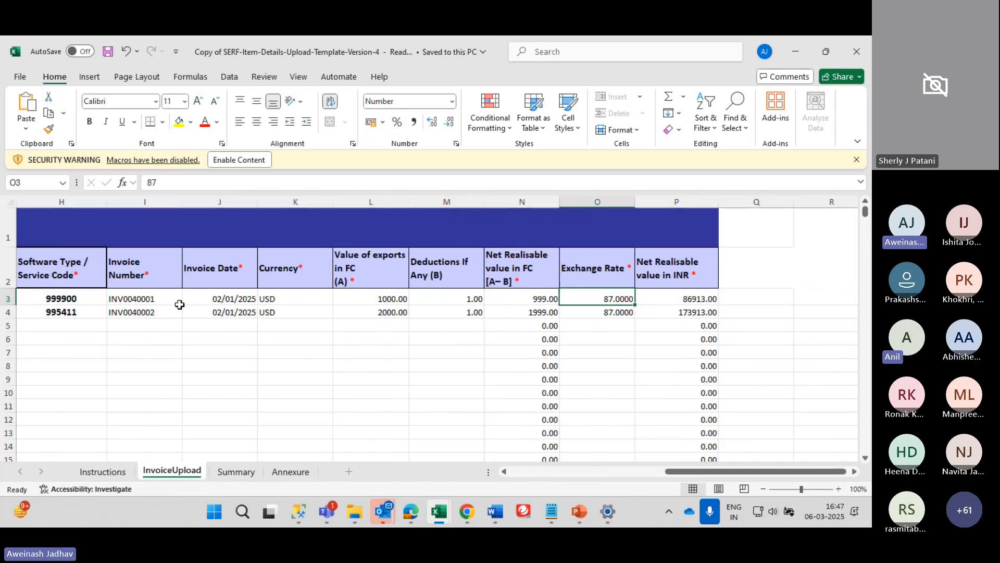
pyautogui.press('Right')
pyautogui.press('Right')
pyautogui.press('Left')
pyautogui.press('Left')
pyautogui.press('Left')
pyautogui.press('Left')
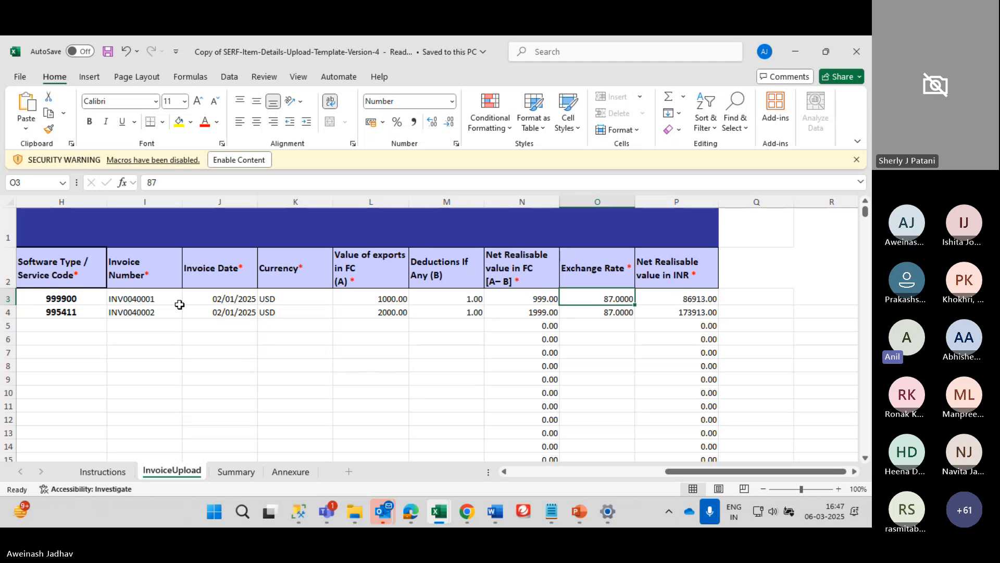
# Scan the header row, then open the currency choices for the first invoice's USD entry
pyautogui.press('Up')
pyautogui.press('Home')
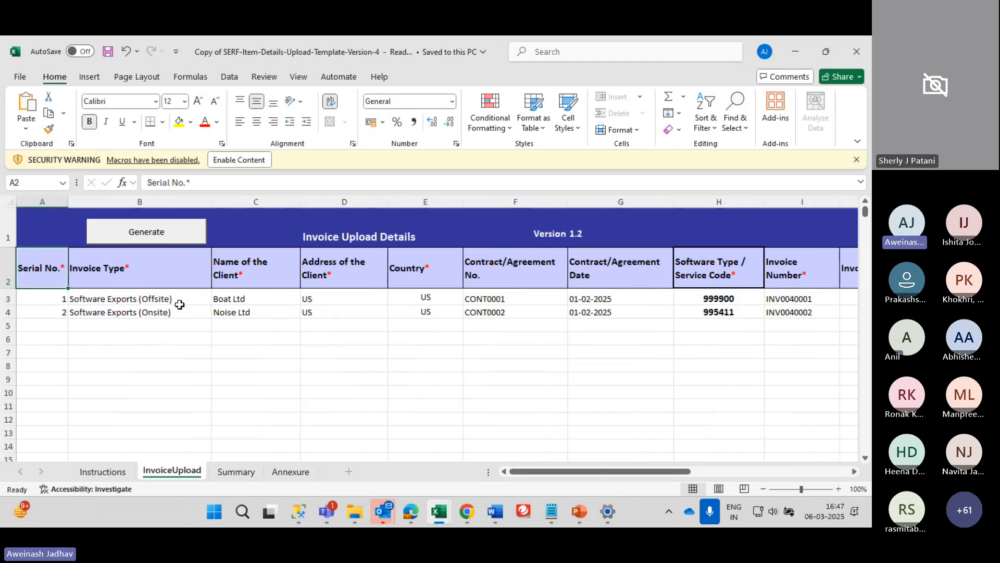
pyautogui.press('Right')
pyautogui.press('Right')
pyautogui.press('Right')
pyautogui.press('Right')
pyautogui.press('Right')
pyautogui.press('Right')
pyautogui.press('Right')
pyautogui.press('Right')
pyautogui.press('Right')
pyautogui.press('Right')
pyautogui.press('Right')
pyautogui.press('Right')
pyautogui.press('Right')
pyautogui.press('Right')
pyautogui.press('Right')
pyautogui.press('Right')
pyautogui.press('Left')
pyautogui.press('Left')
pyautogui.press('Left')
pyautogui.press('Left')
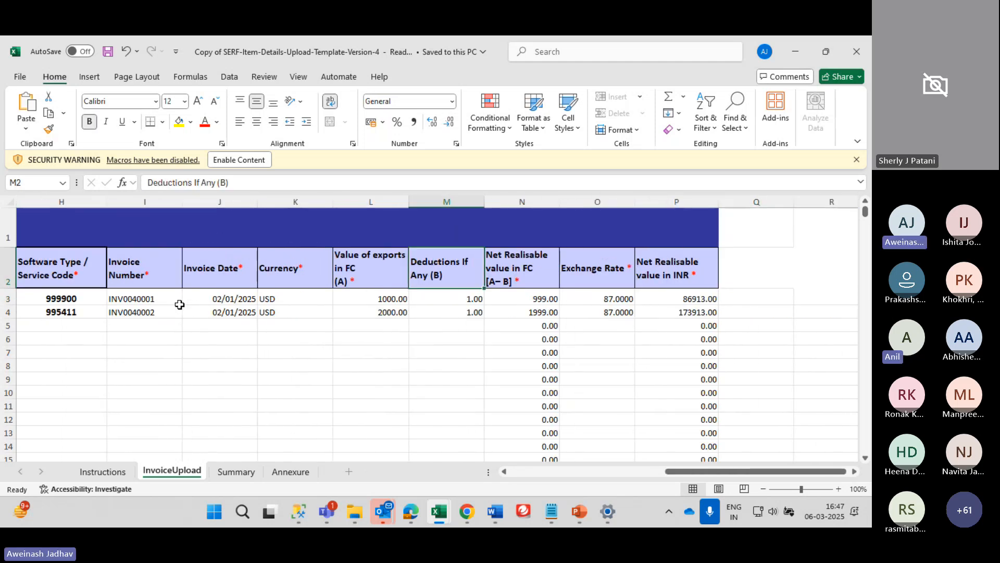
pyautogui.press('Down')
pyautogui.press('Home')
pyautogui.press('Right')
pyautogui.press('Right')
pyautogui.press('Right')
pyautogui.press('Right')
pyautogui.press('Right')
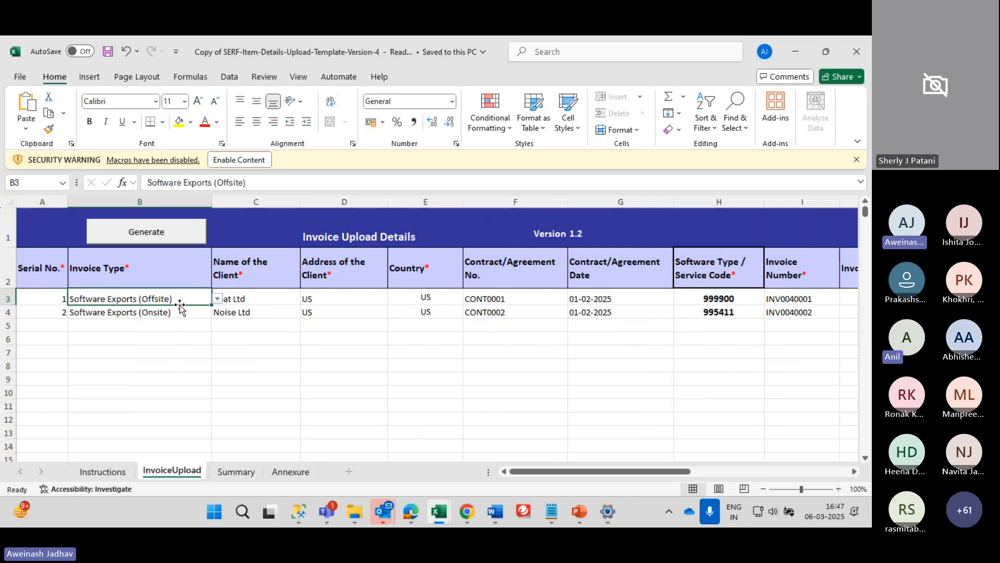
pyautogui.press('Left')
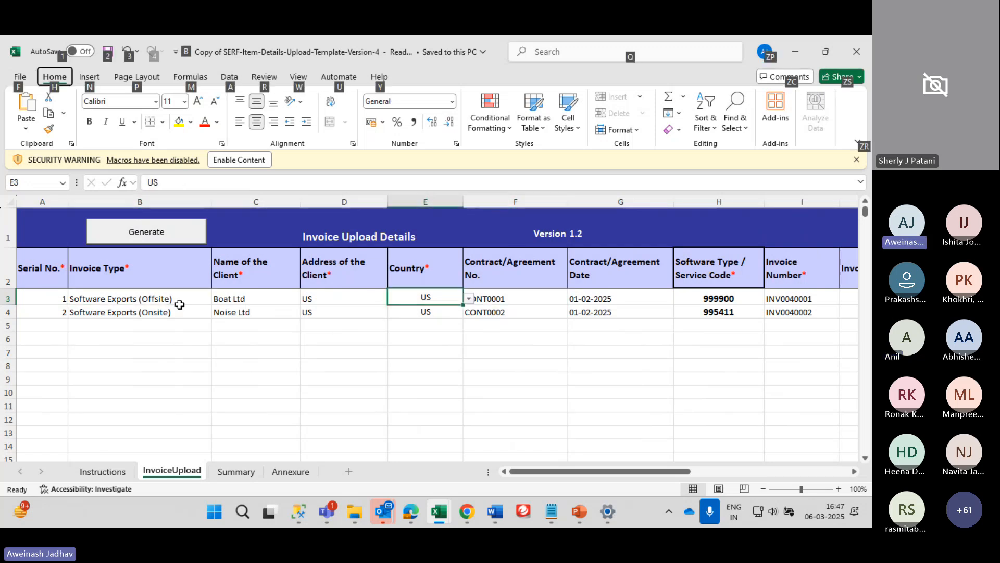
pyautogui.press('Right')
pyautogui.press('Right')
pyautogui.press('Right')
pyautogui.press('Right')
pyautogui.press('Right')
pyautogui.press('Right')
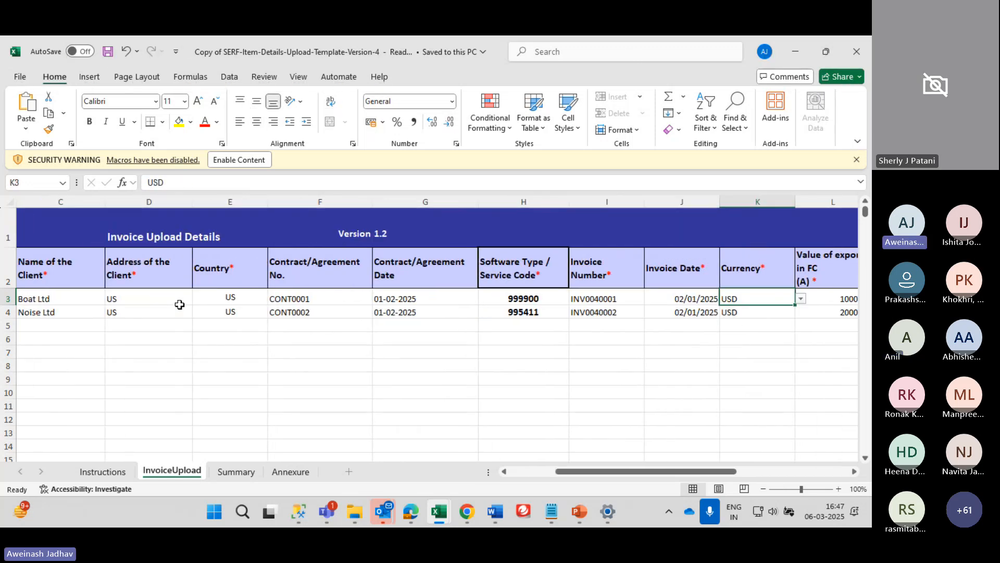
pyautogui.hotkey('alt', 'Down')
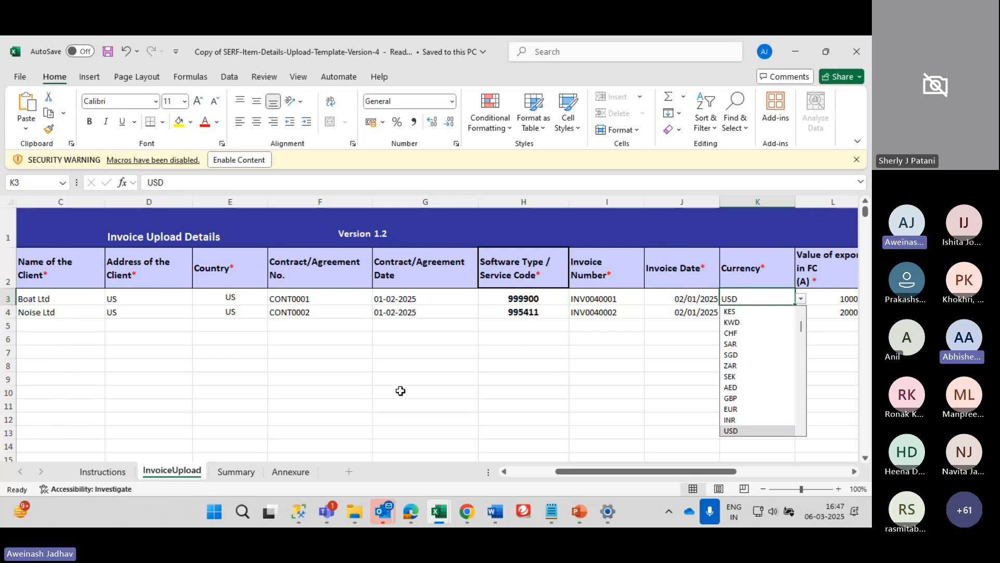
# On the Annexure sheet, add filters to the currency code directory's header row
pyautogui.click(291, 472)
pyautogui.scroll(-1, 221, 324)
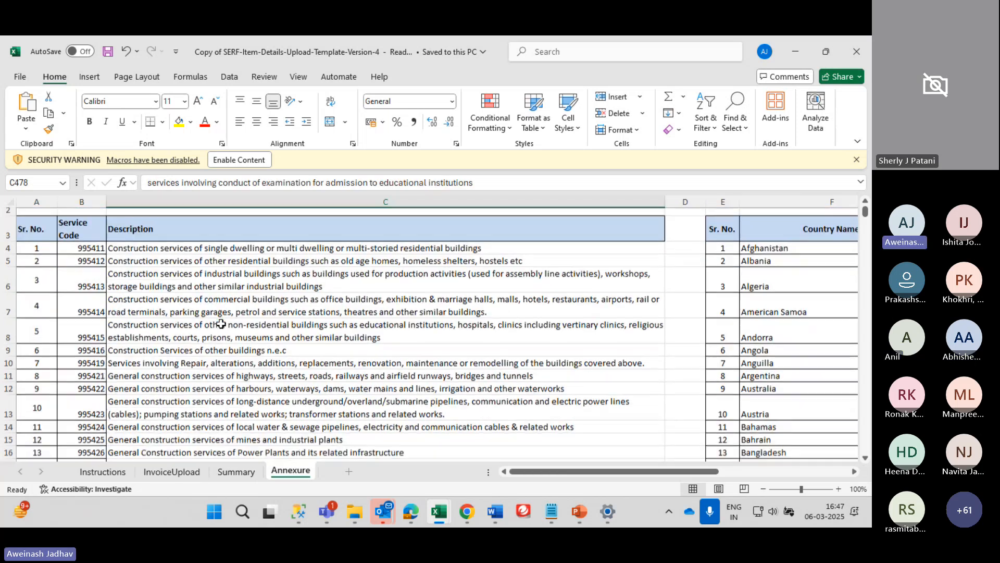
pyautogui.scroll(-2, 222, 324)
pyautogui.hscroll(4, 222, 324)
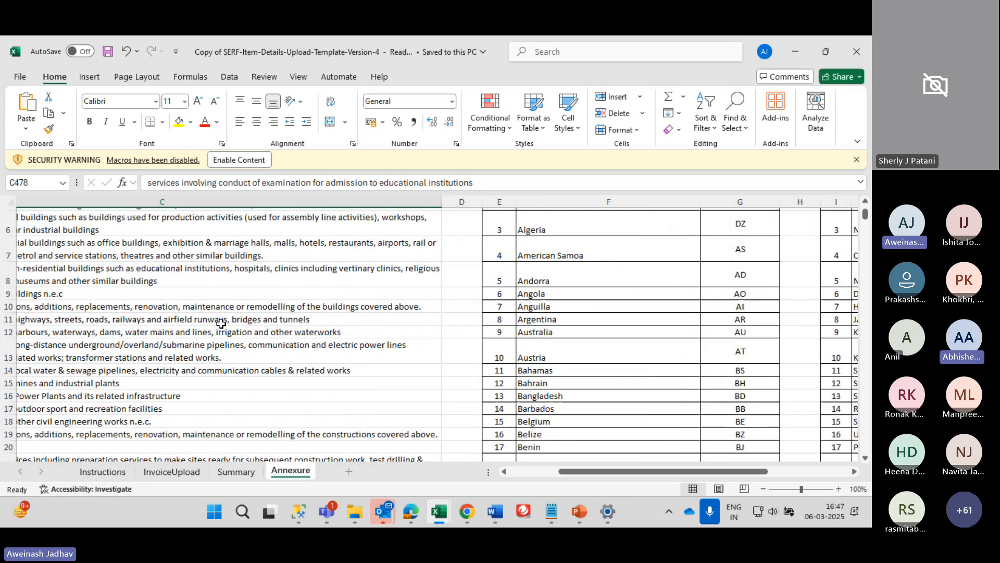
pyautogui.hscroll(3, 222, 325)
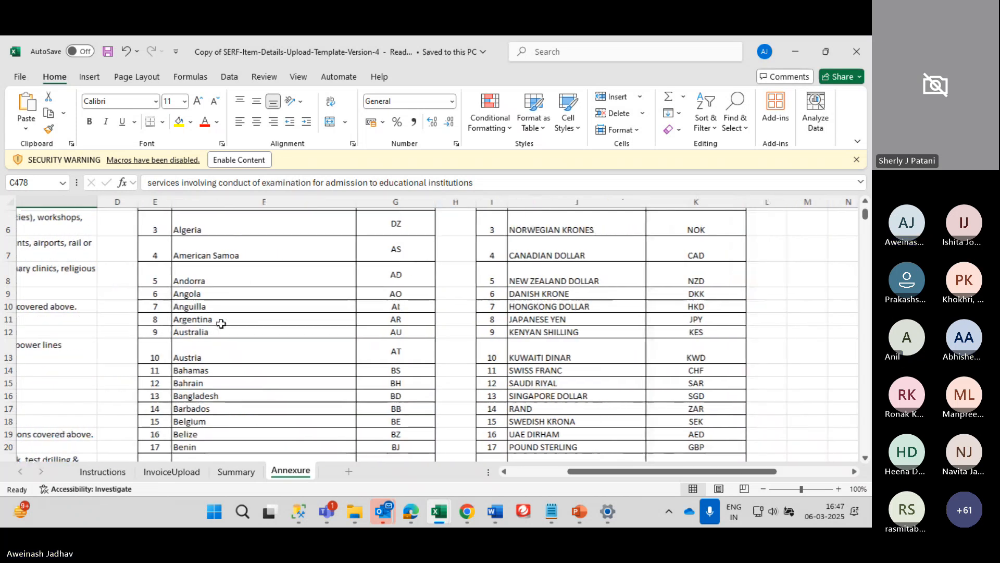
pyautogui.scroll(2, 221, 324)
pyautogui.hscroll(1, 222, 324)
pyautogui.click(408, 302)
pyautogui.press('Up')
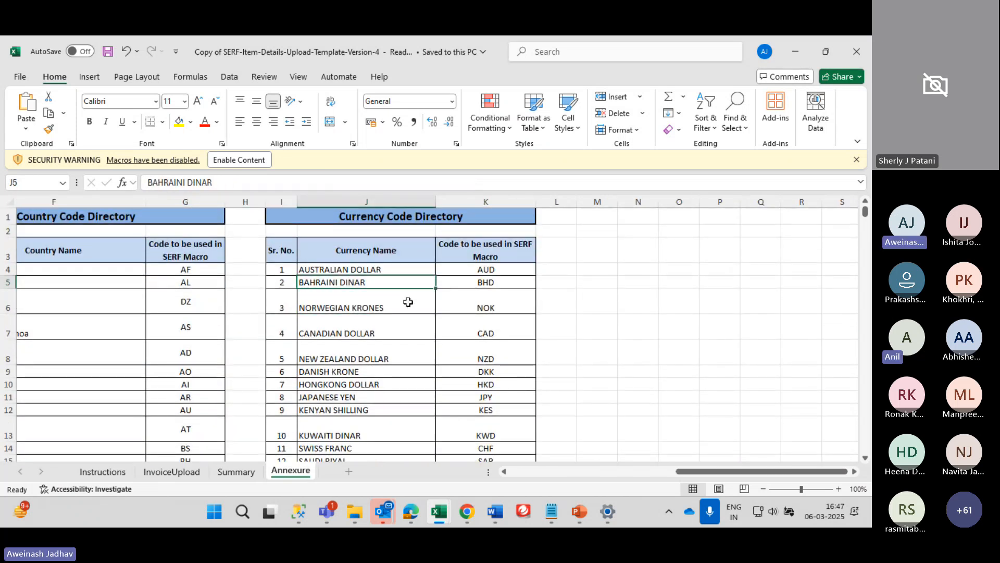
pyautogui.press('Up')
pyautogui.press('Up')
pyautogui.hotkey('shift', 'space')
pyautogui.hscroll(-1, 409, 302)
pyautogui.press('alt')
pyautogui.press('d')
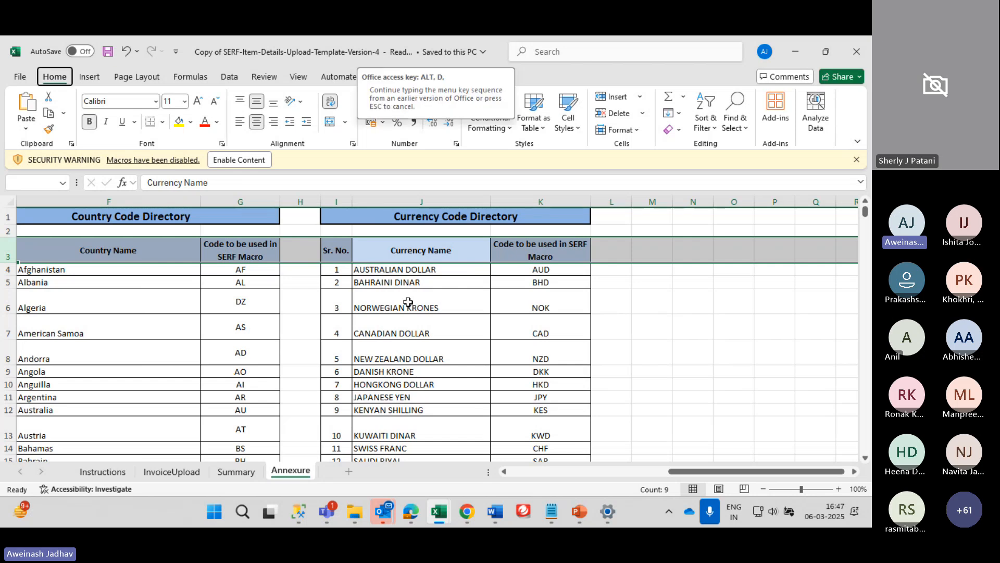
pyautogui.press('f')
pyautogui.press('f')
# Filter Currency Name to show only MALAGASSY FRANC
pyautogui.hotkey('alt', 'Down')
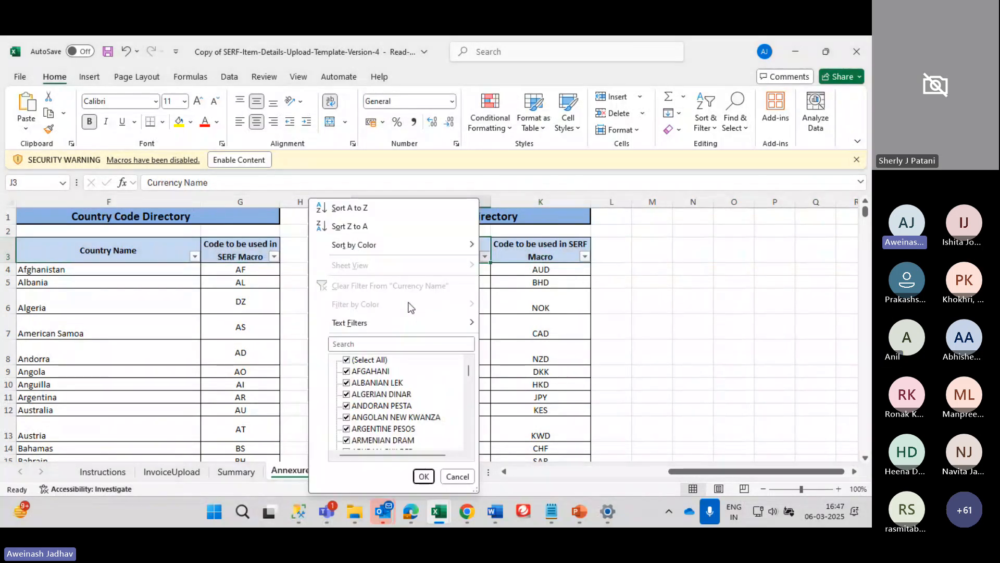
pyautogui.press('Down')
pyautogui.press('Down')
pyautogui.press('Down')
pyautogui.press('Up')
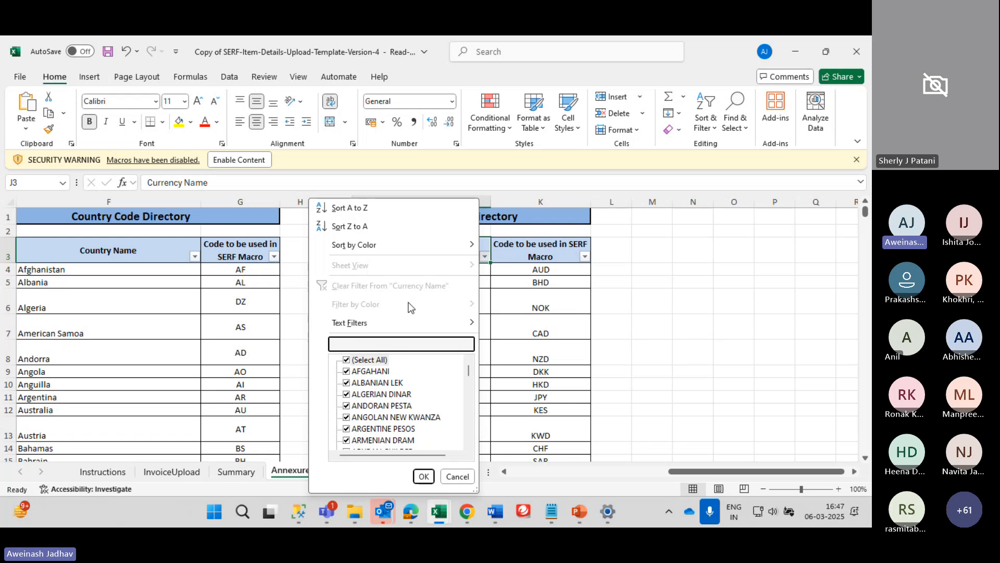
pyautogui.write('Mad')
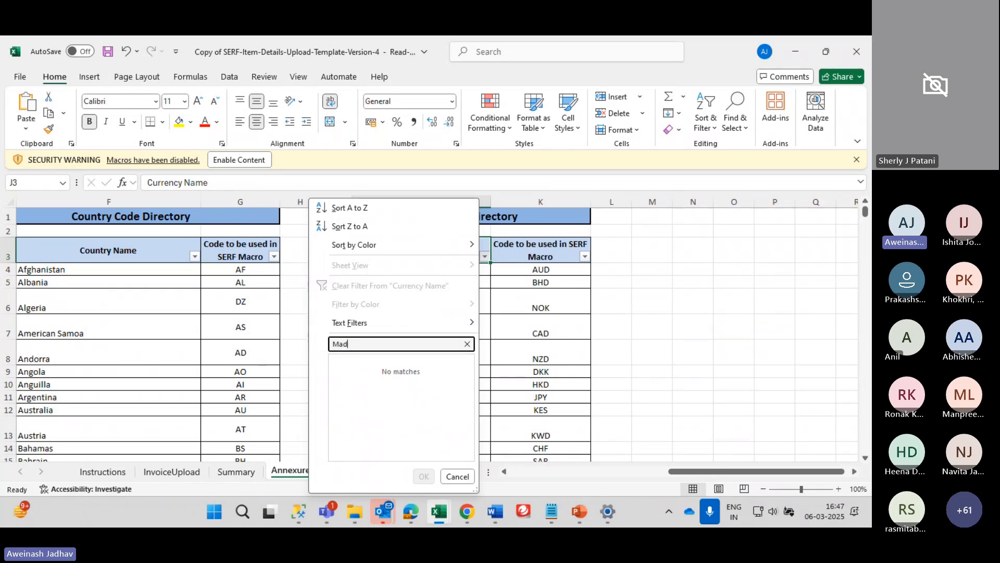
pyautogui.press('BackSpace')
pyautogui.press('BackSpace')
pyautogui.press('BackSpace')
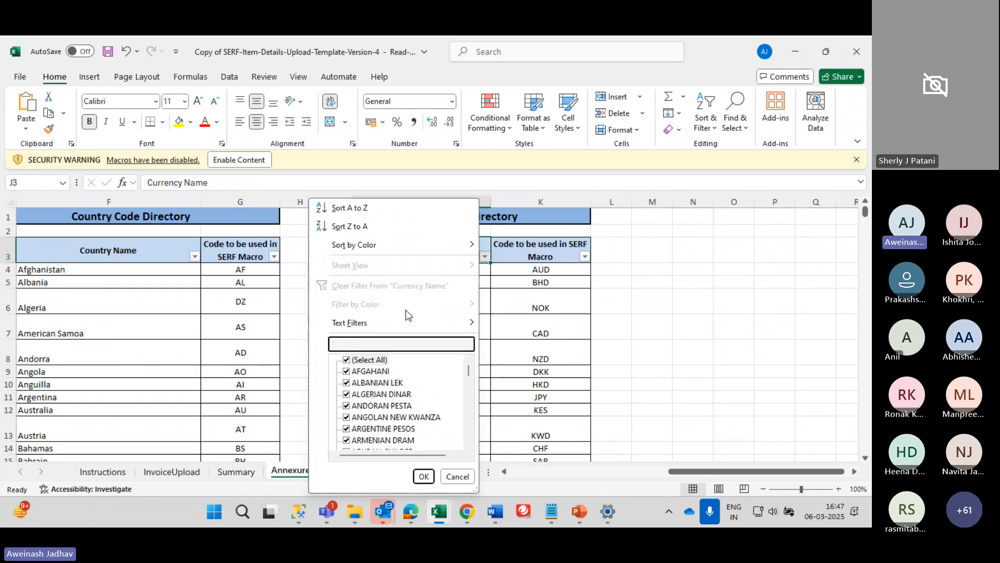
pyautogui.write('Fra')
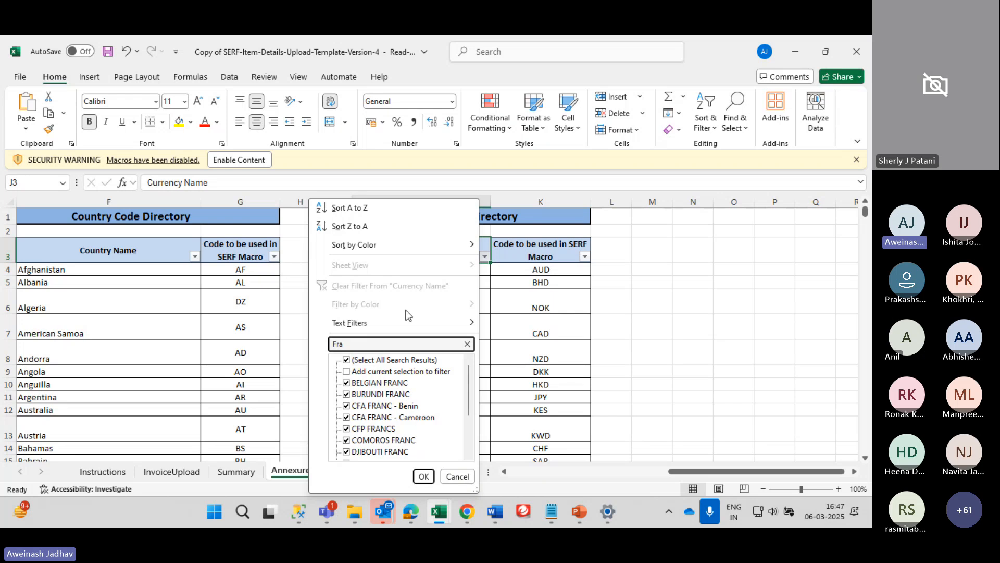
pyautogui.write('nce')
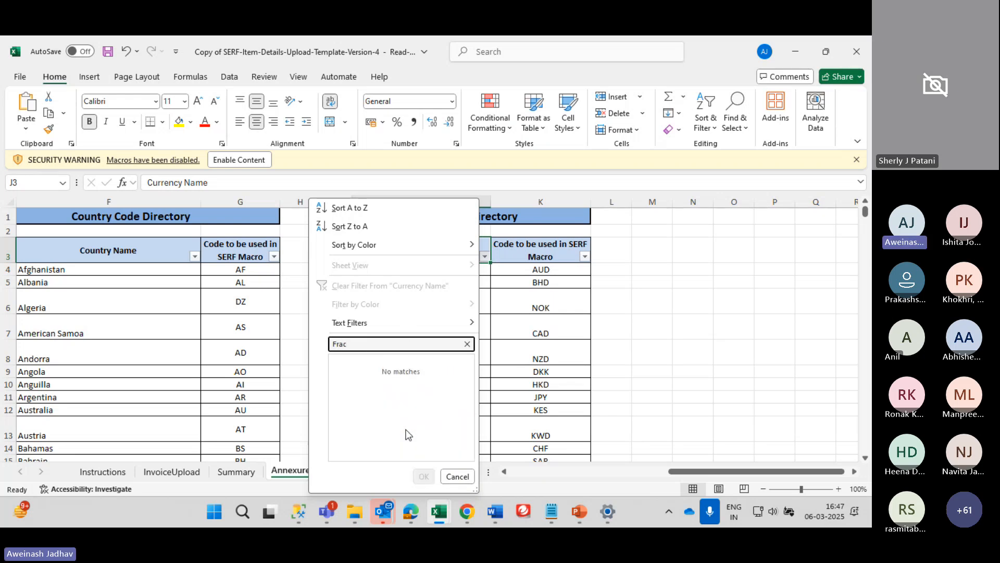
pyautogui.press('BackSpace')
pyautogui.press('BackSpace')
pyautogui.press('BackSpace')
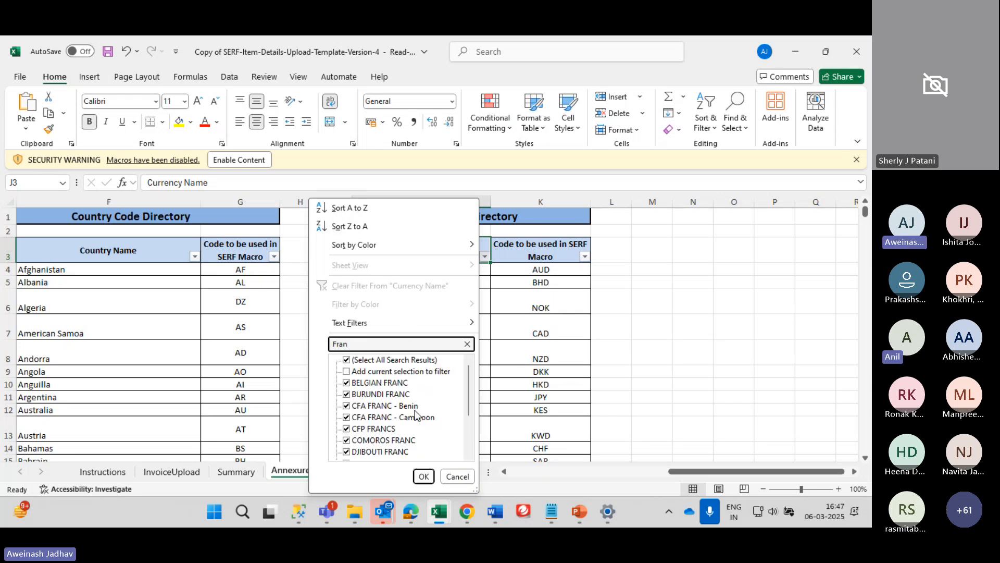
pyautogui.scroll(-2, 407, 430)
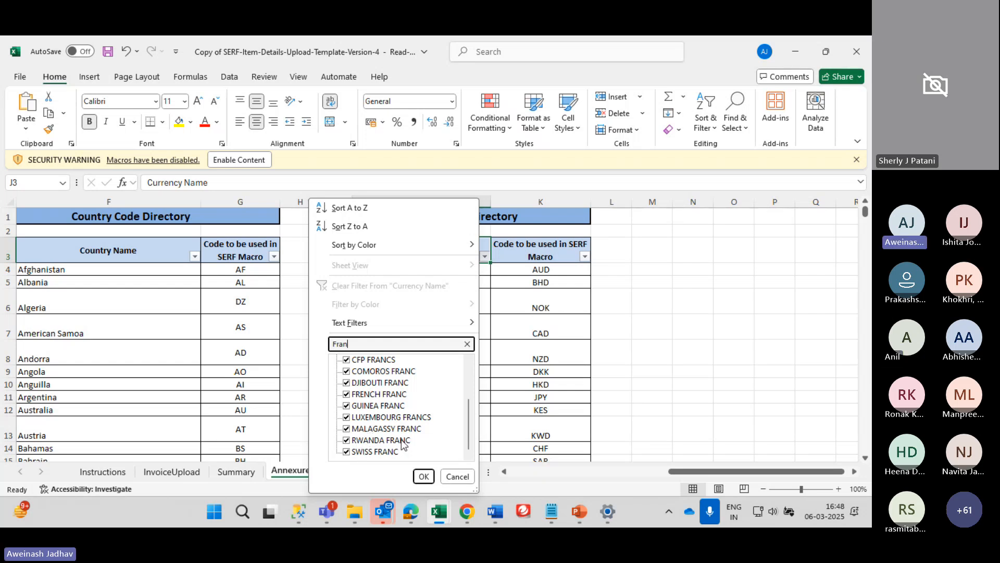
pyautogui.scroll(1, 393, 423)
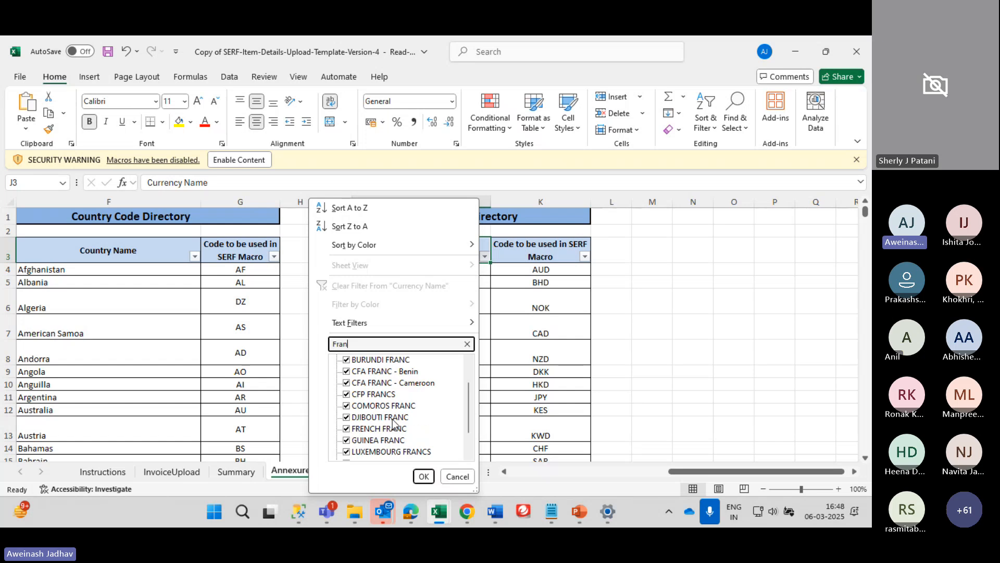
pyautogui.scroll(-1, 394, 423)
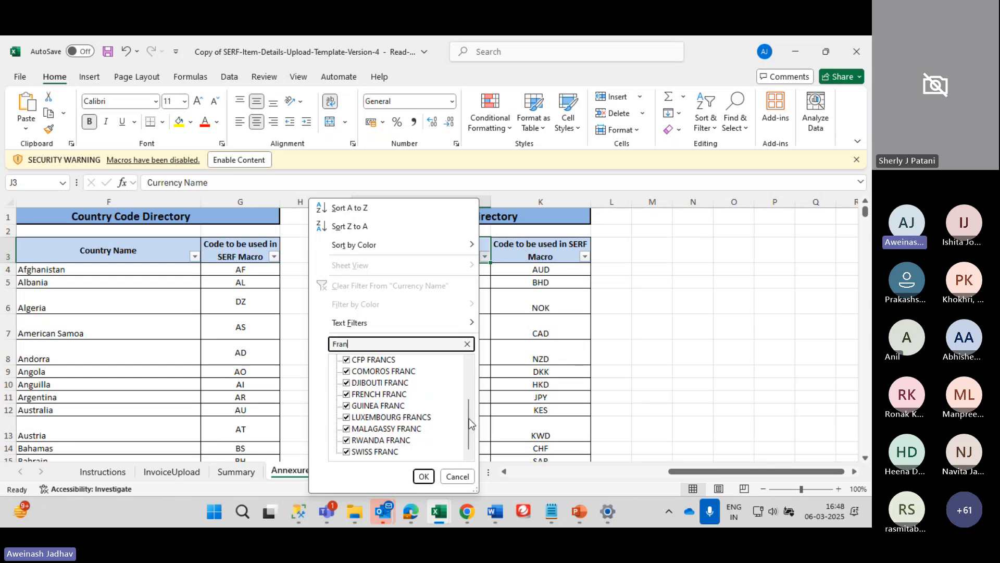
pyautogui.click(387, 429)
pyautogui.scroll(2, 373, 377)
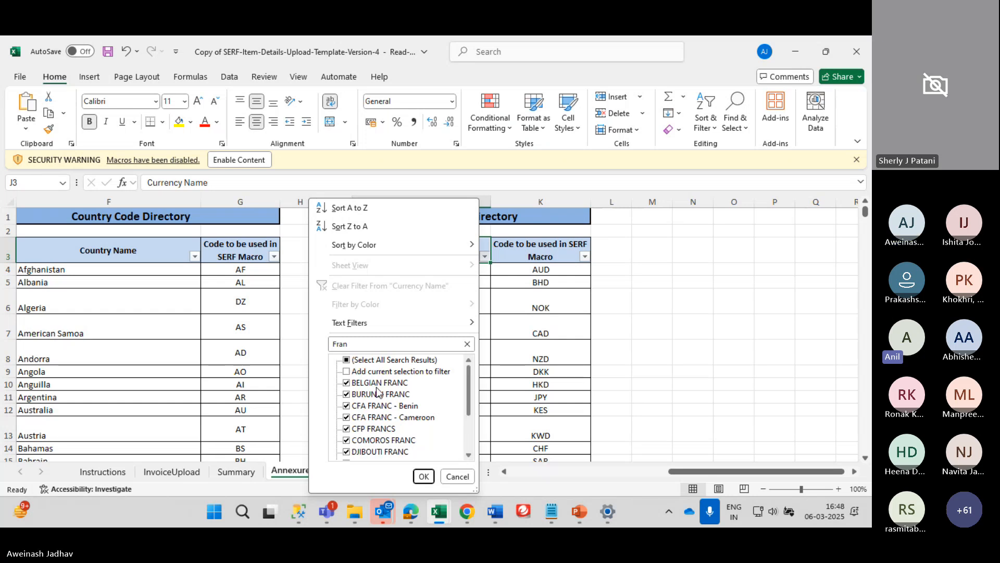
pyautogui.click(364, 361)
pyautogui.scroll(-2, 366, 370)
pyautogui.click(385, 428)
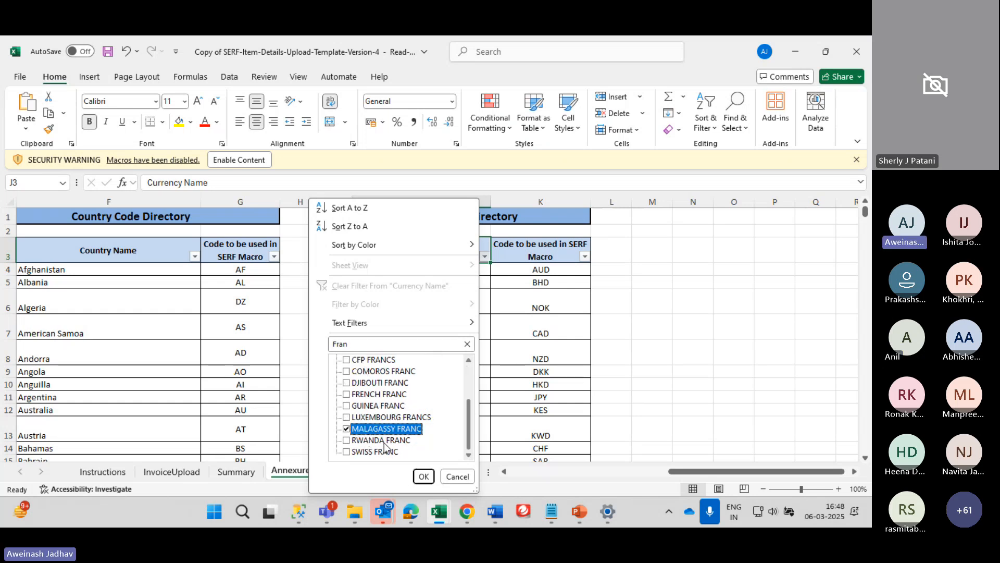
pyautogui.click(424, 476)
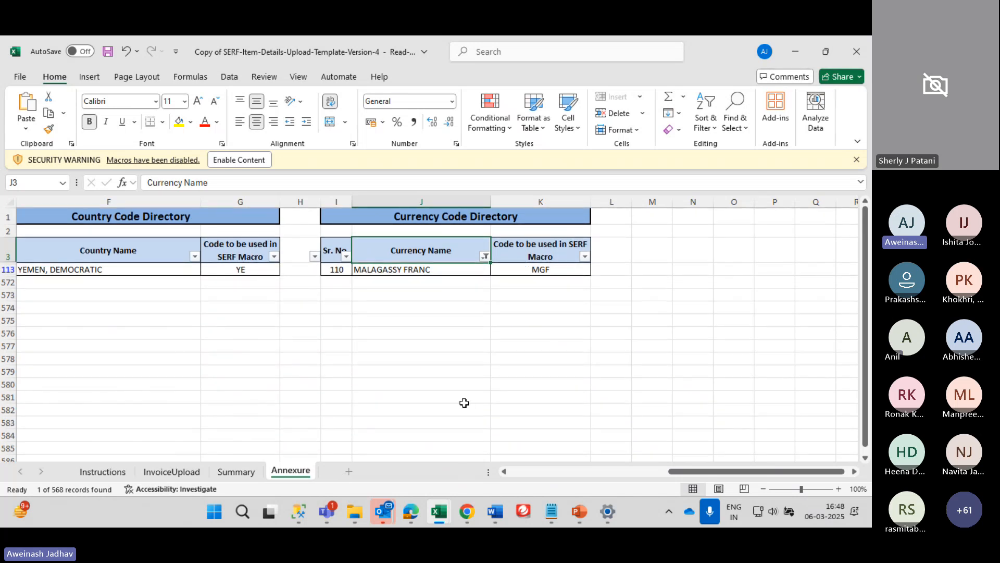
# Clear the currency filter and return to the Country table, landing on Afghanistan
pyautogui.click(528, 277)
pyautogui.hotkey('alt', 'd')
pyautogui.press('f')
pyautogui.press('f')
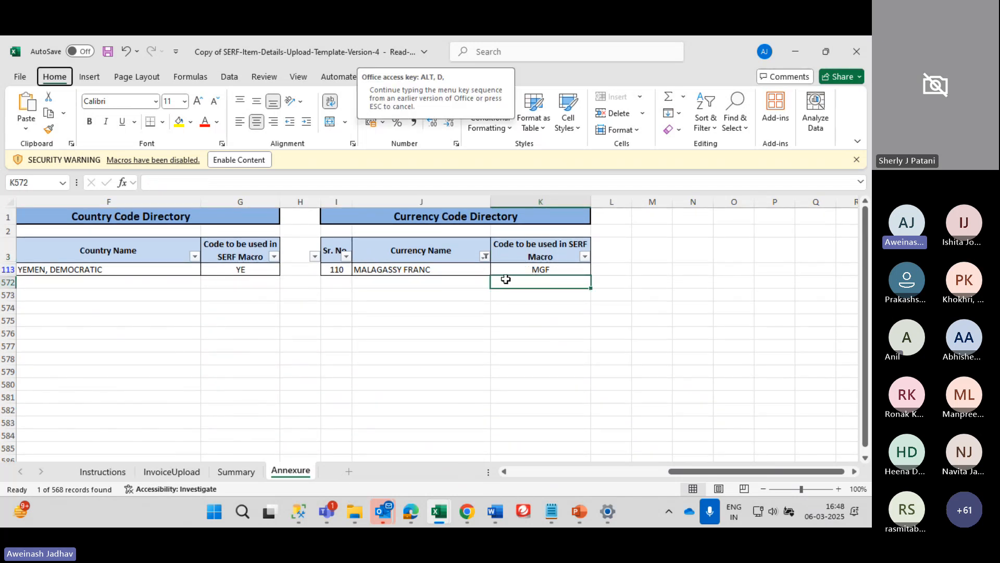
pyautogui.press('Up')
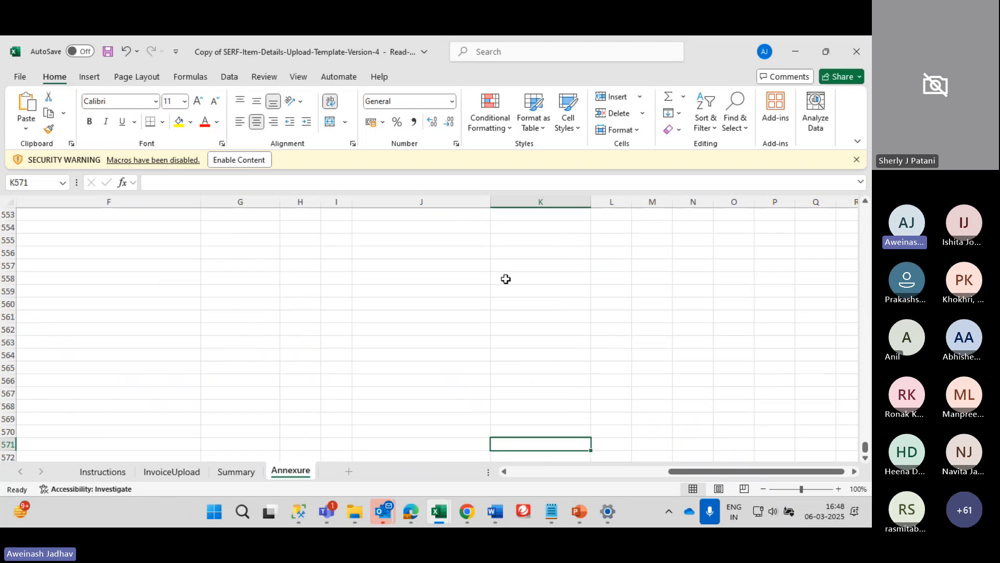
pyautogui.hotkey('ctrl', 'Up')
pyautogui.hotkey('ctrl', 'Up')
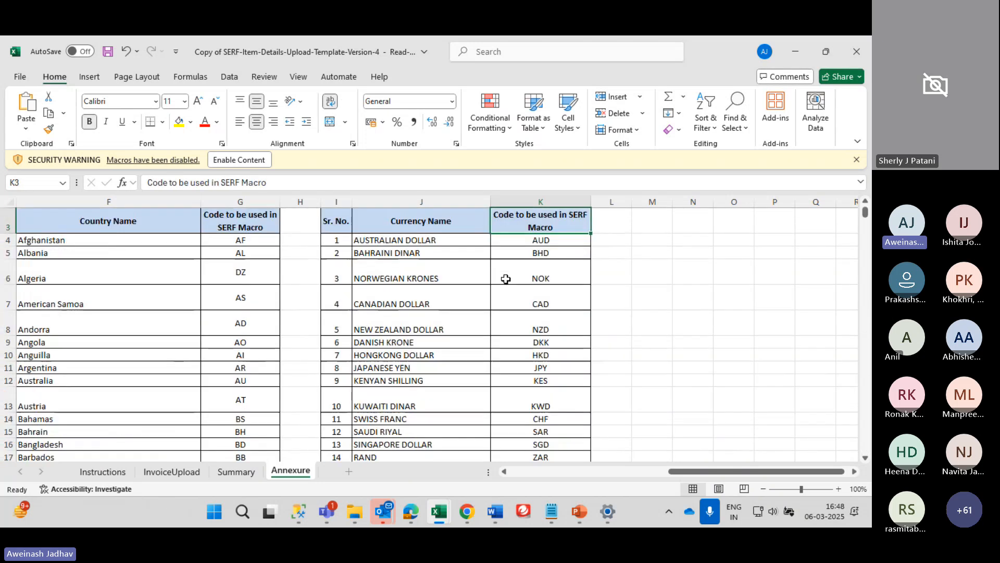
pyautogui.hotkey('ctrl', 'Up')
pyautogui.press('Left')
pyautogui.press('Left')
pyautogui.press('Down')
pyautogui.press('Down')
pyautogui.press('Left')
pyautogui.press('Right')
pyautogui.press('Down')
pyautogui.press('Left')
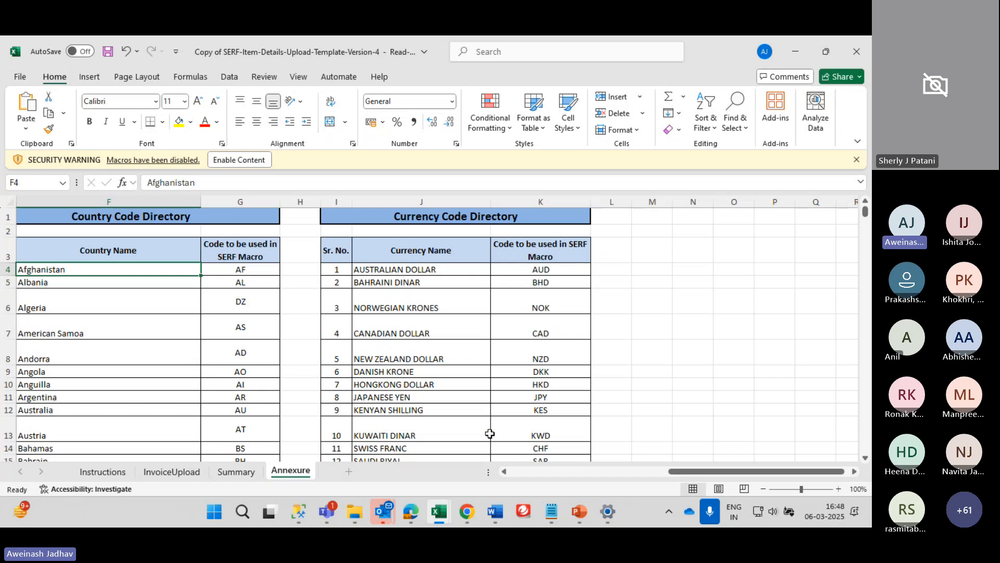
# Browse the service codes to 995443, then switch to the Summary sheet
pyautogui.hscroll(-5, 499, 366)
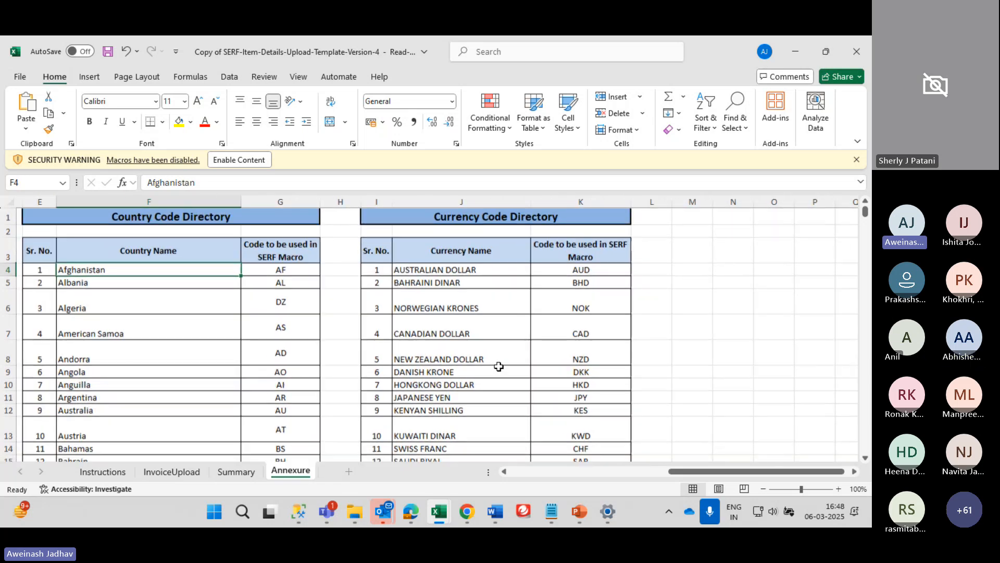
pyautogui.hscroll(-3, 499, 367)
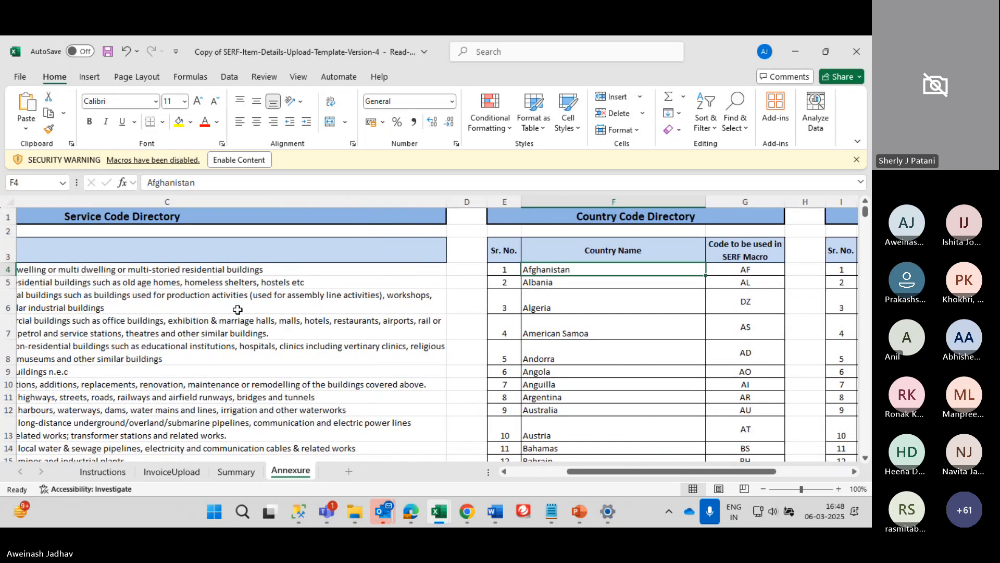
pyautogui.hscroll(-3, 236, 306)
pyautogui.scroll(-5, 236, 306)
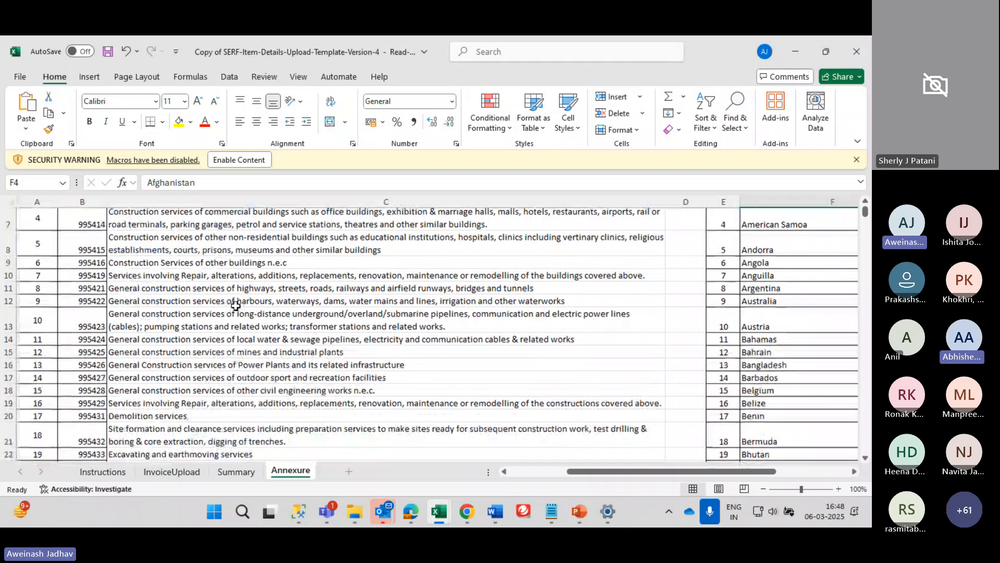
pyautogui.scroll(-1, 235, 306)
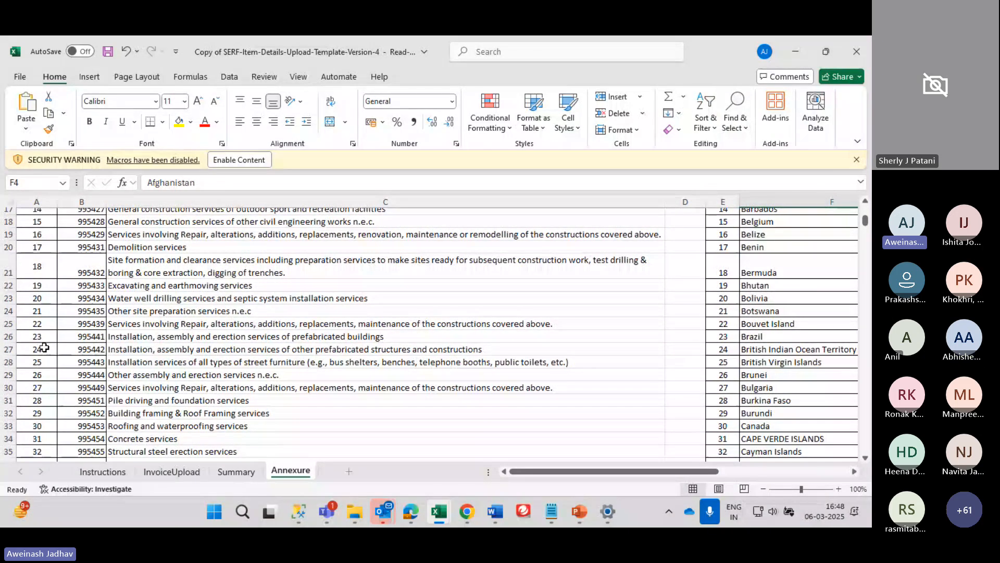
pyautogui.click(83, 363)
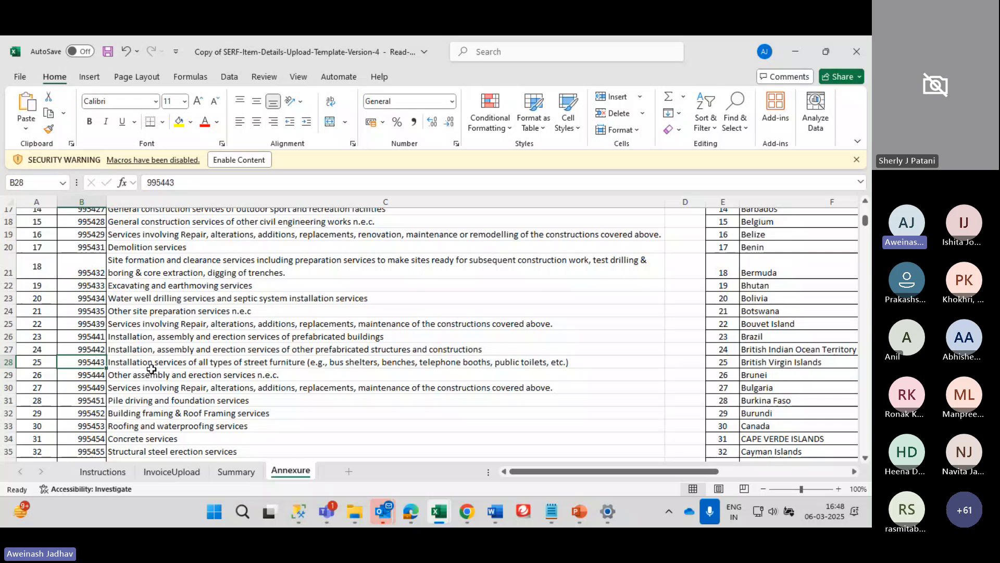
pyautogui.click(234, 472)
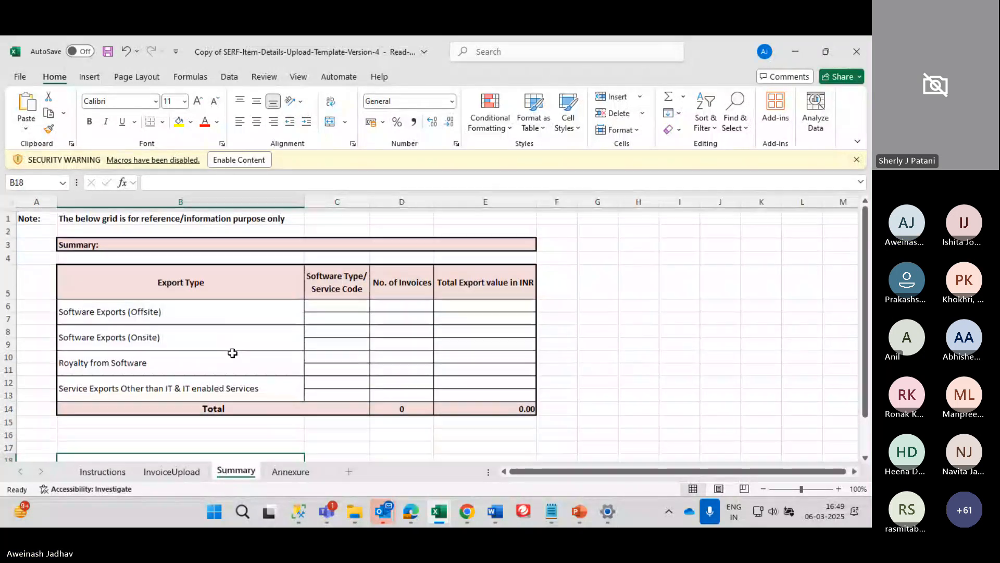
# Go to the InvoiceUpload sheet and enable the workbook's macros
pyautogui.scroll(-5, 233, 354)
pyautogui.click(172, 471)
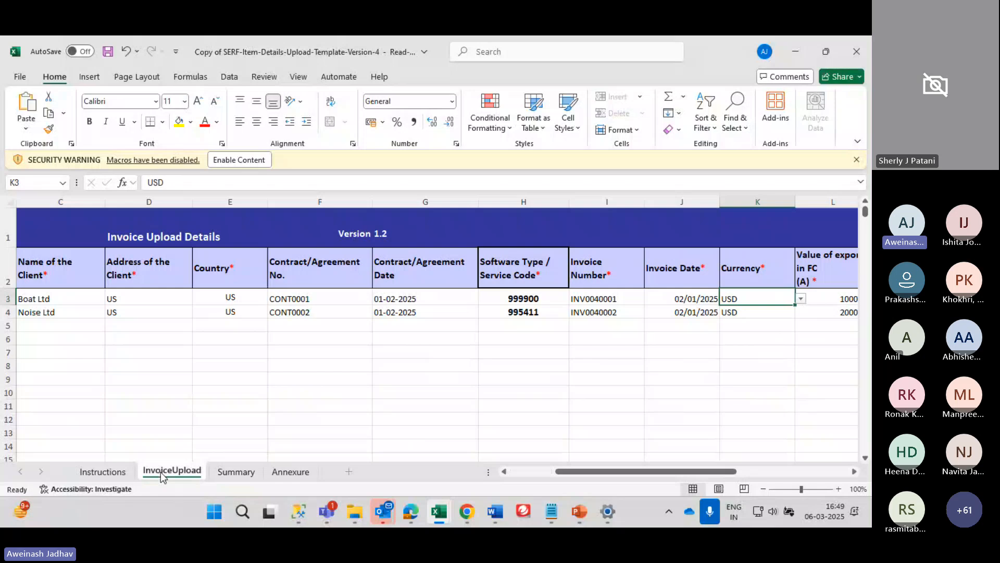
pyautogui.click(199, 333)
pyautogui.hscroll(4, 199, 333)
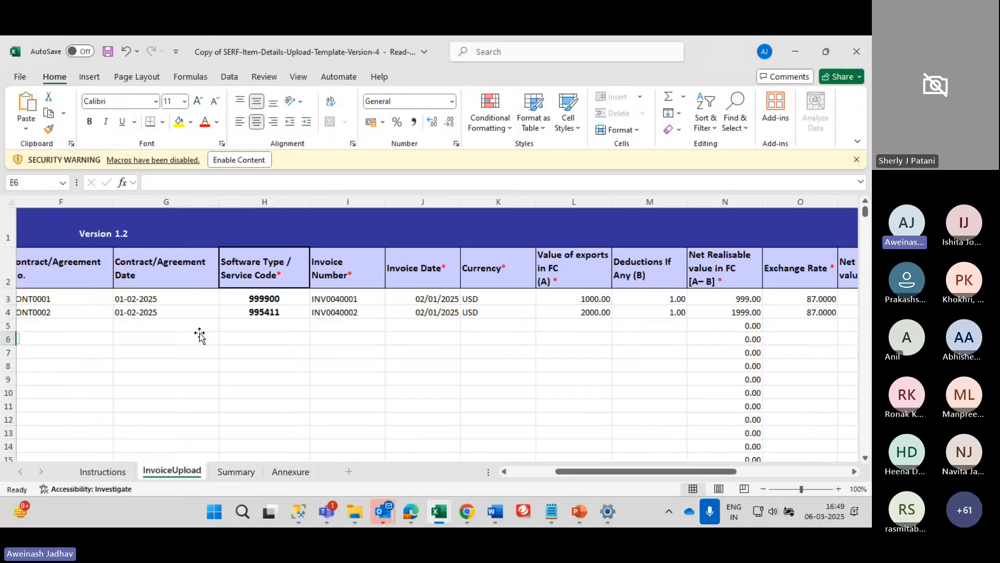
pyautogui.hscroll(-7, 199, 334)
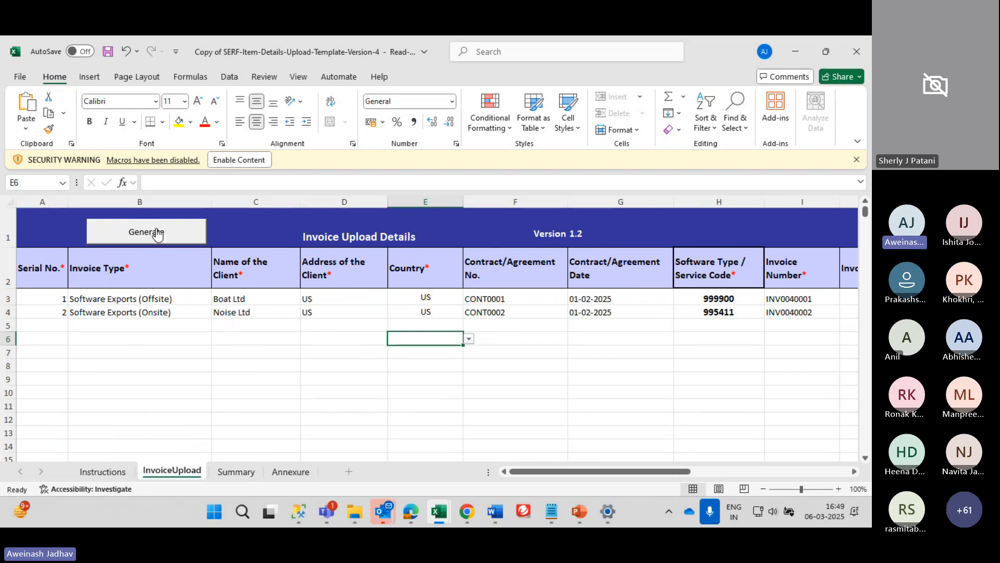
pyautogui.click(235, 165)
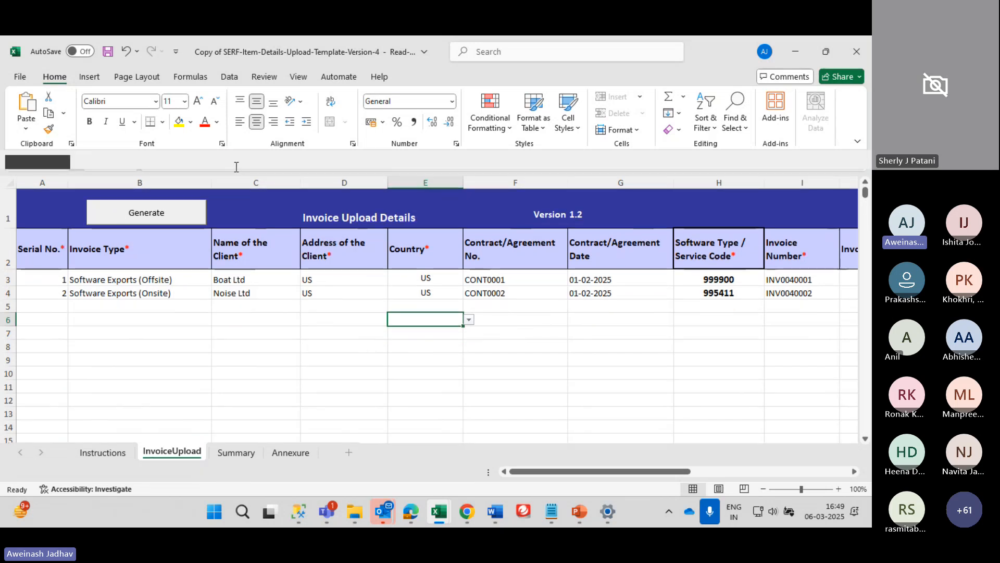
# Start generating the upload file, cancel the save, and return to SEZ Online
pyautogui.click(169, 222)
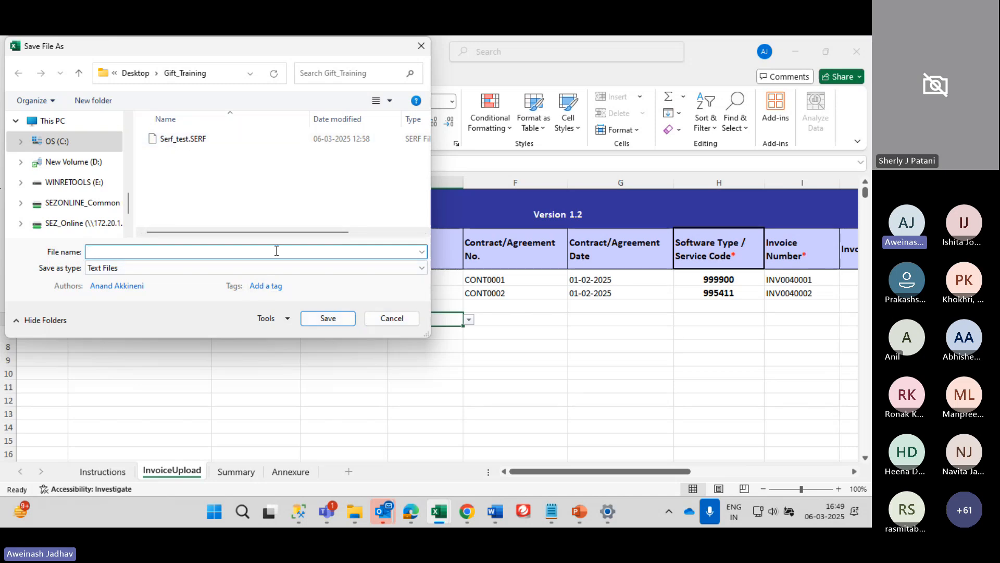
pyautogui.click(393, 324)
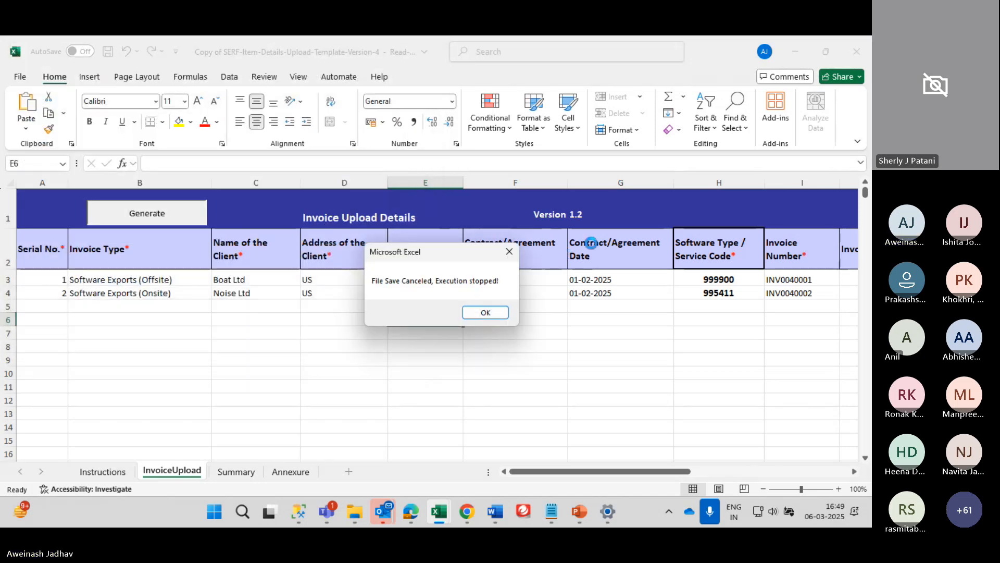
pyautogui.click(490, 312)
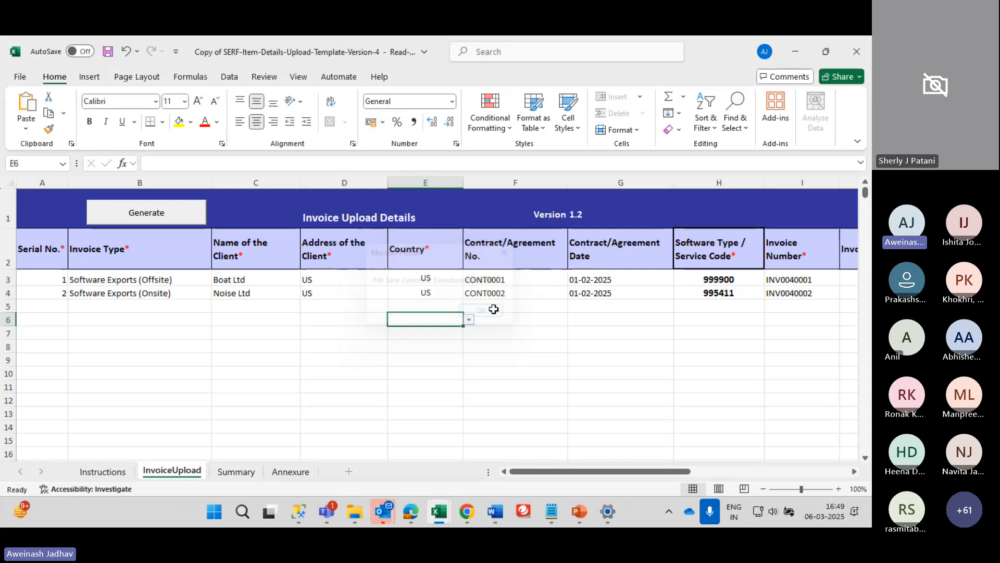
pyautogui.click(411, 511)
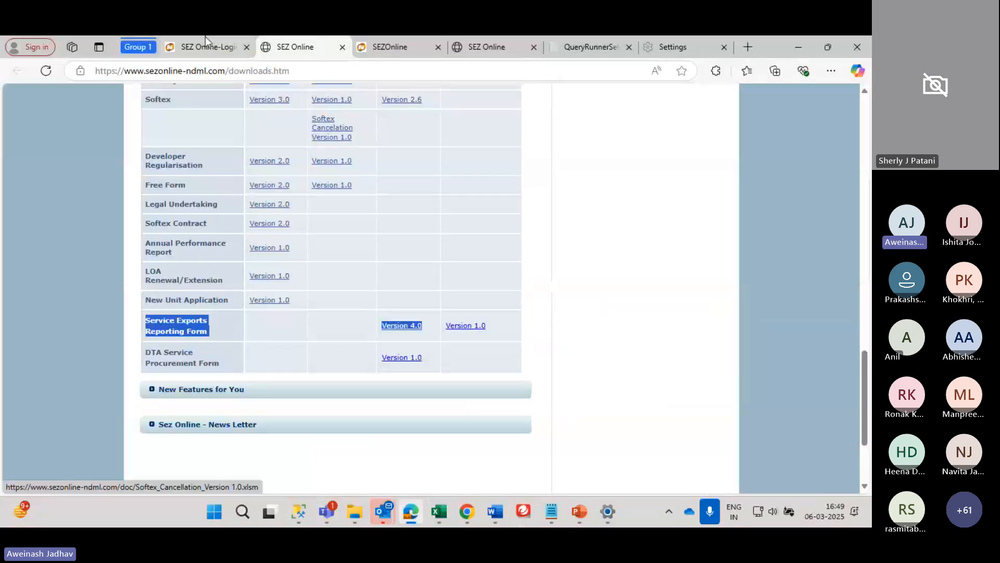
# On the pilot SEZ Online tab, try the Service Exports Reporting Form, which is not authorized
pyautogui.hotkey('ctrl', 'Tab')
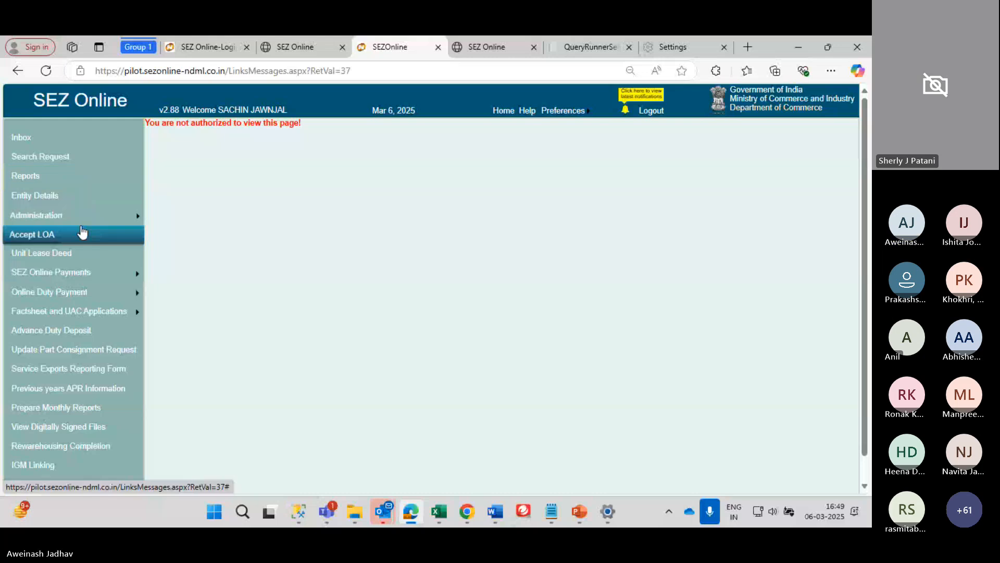
pyautogui.moveTo(76, 216)
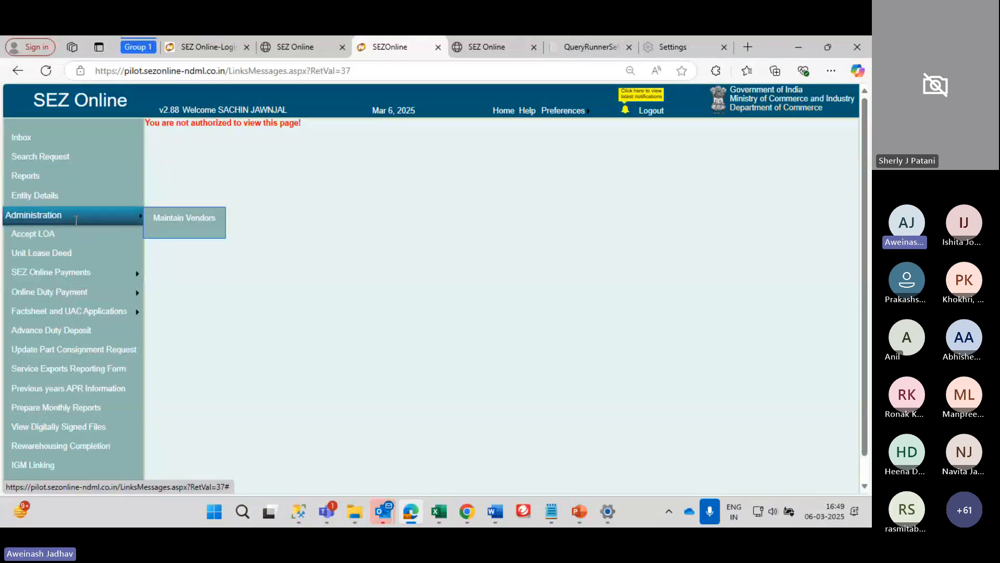
pyautogui.click(65, 375)
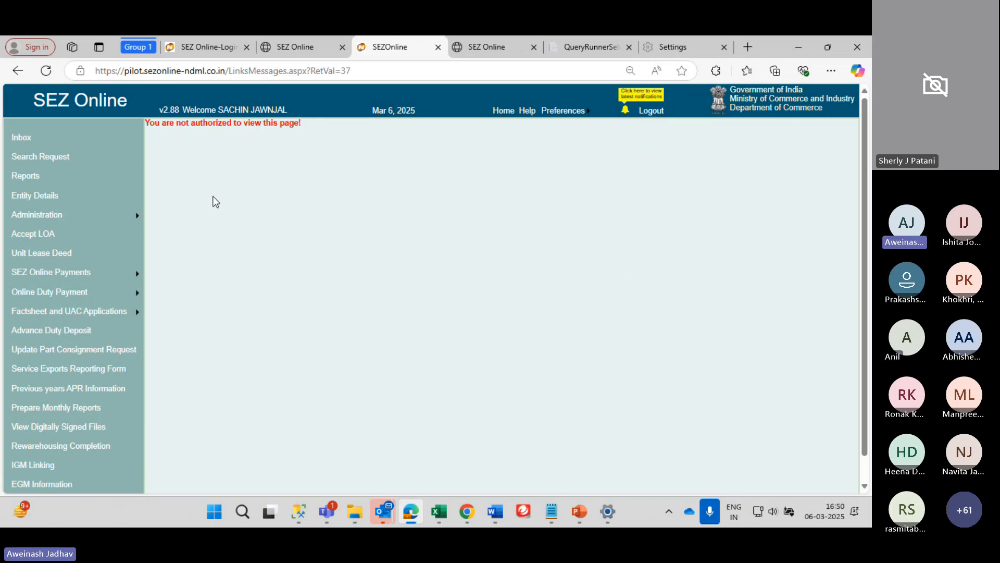
# Log out and sign back in with a different saved account, entering the captcha
pyautogui.click(650, 111)
pyautogui.doubleClick(108, 150)
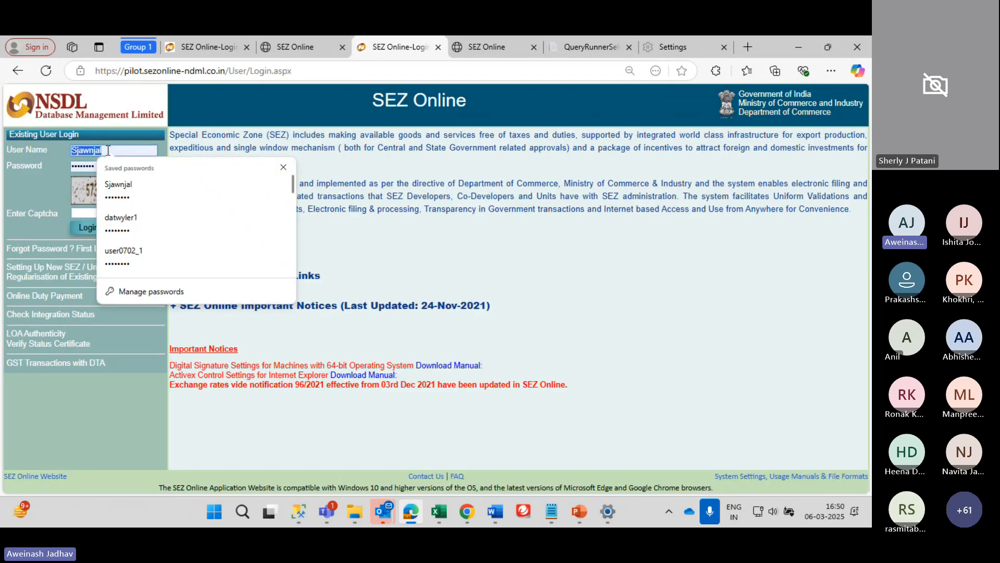
pyautogui.scroll(-1, 145, 243)
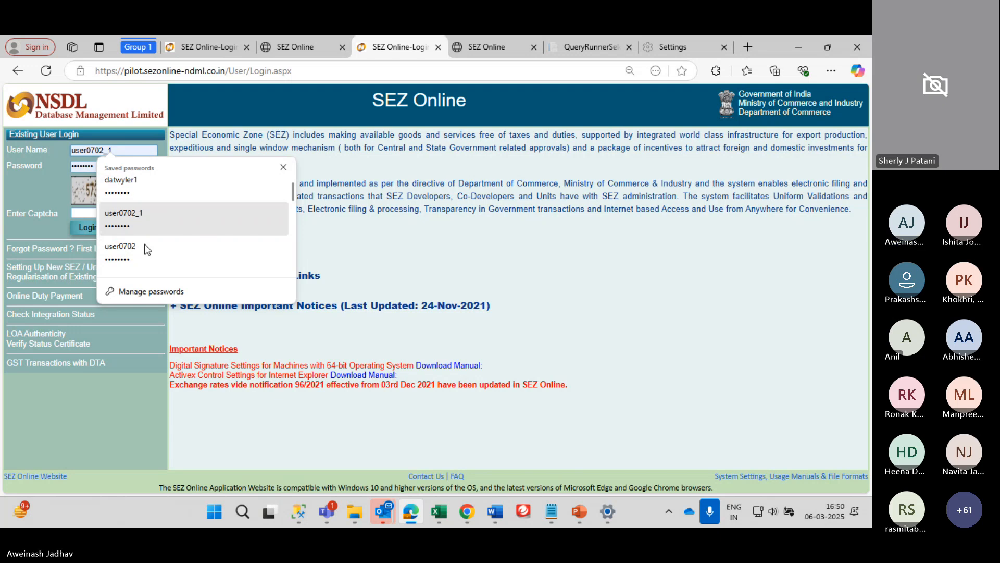
pyautogui.click(138, 239)
pyautogui.click(94, 212)
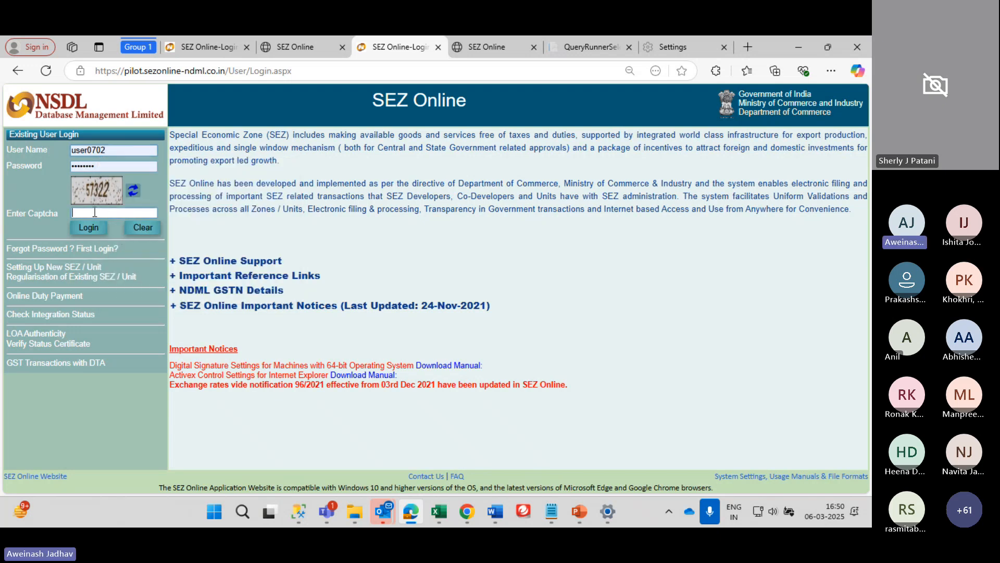
pyautogui.write('573')
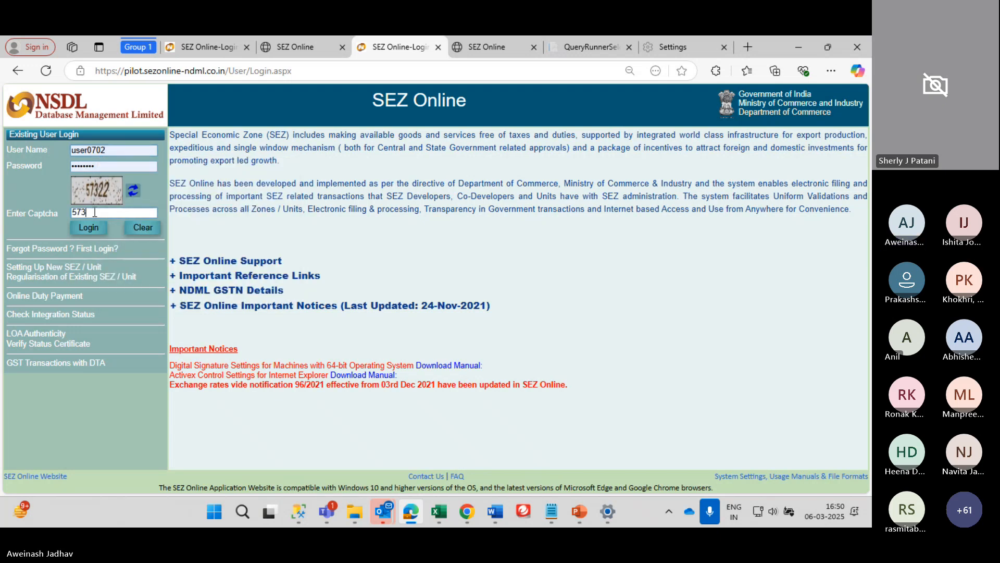
pyautogui.write('22')
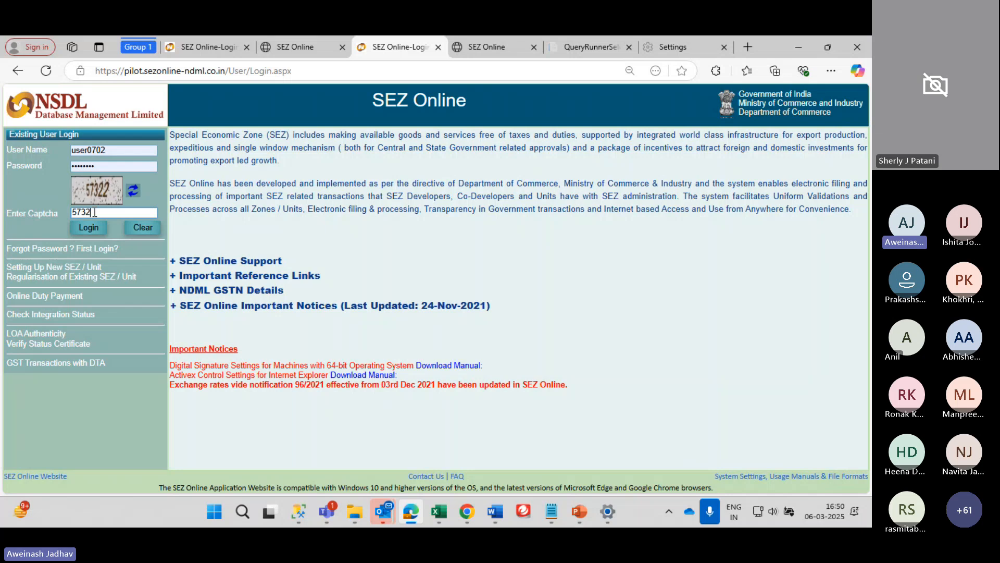
pyautogui.press('Return')
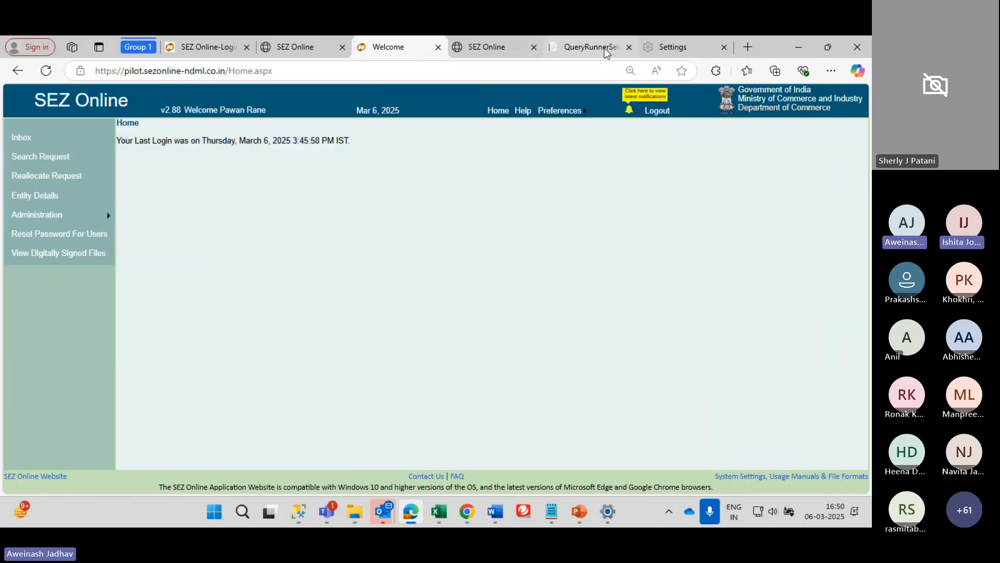
# Log out again and sign in with the second saved user's credentials and captcha
pyautogui.click(652, 110)
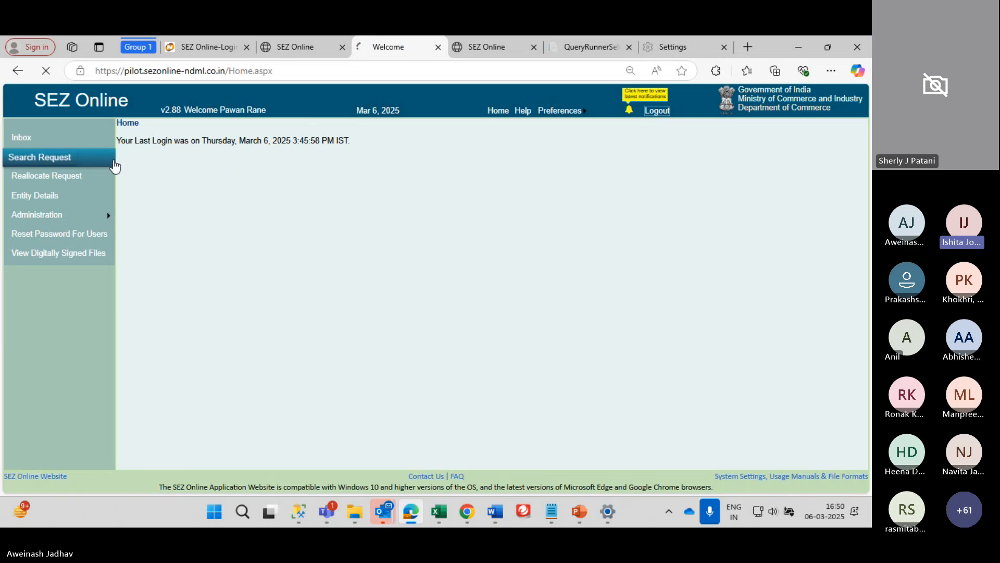
pyautogui.click(73, 150)
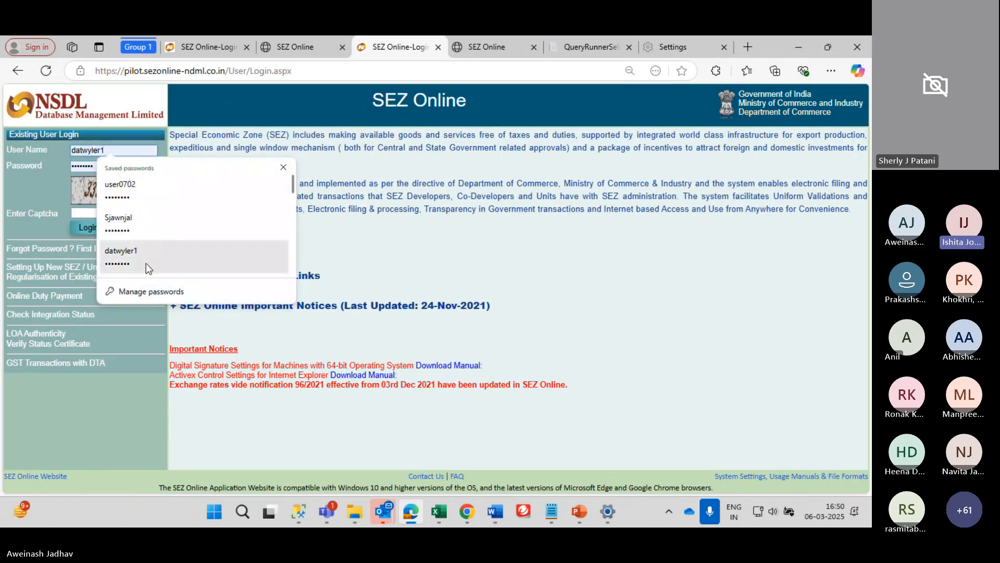
pyautogui.scroll(-3, 147, 244)
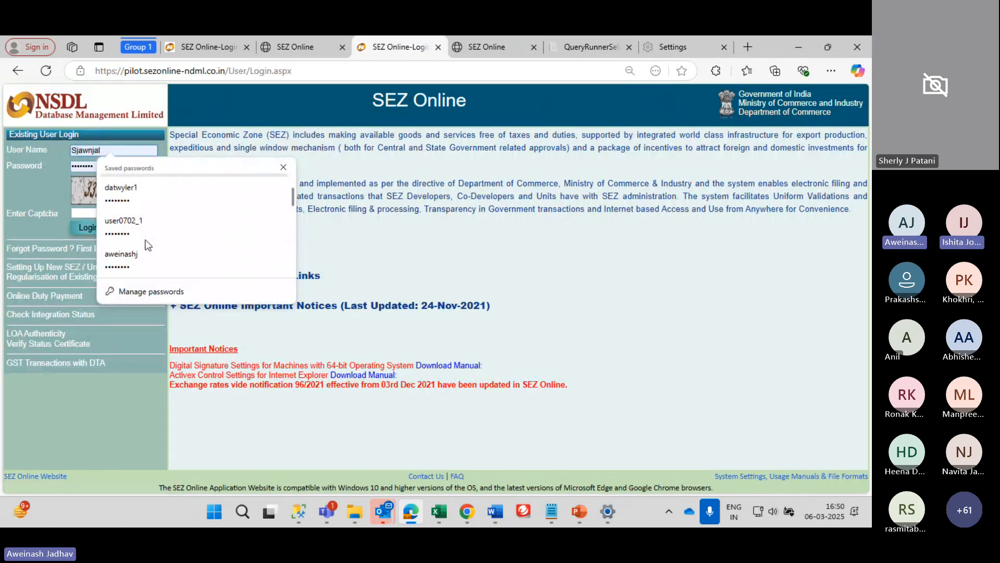
pyautogui.scroll(-3, 147, 246)
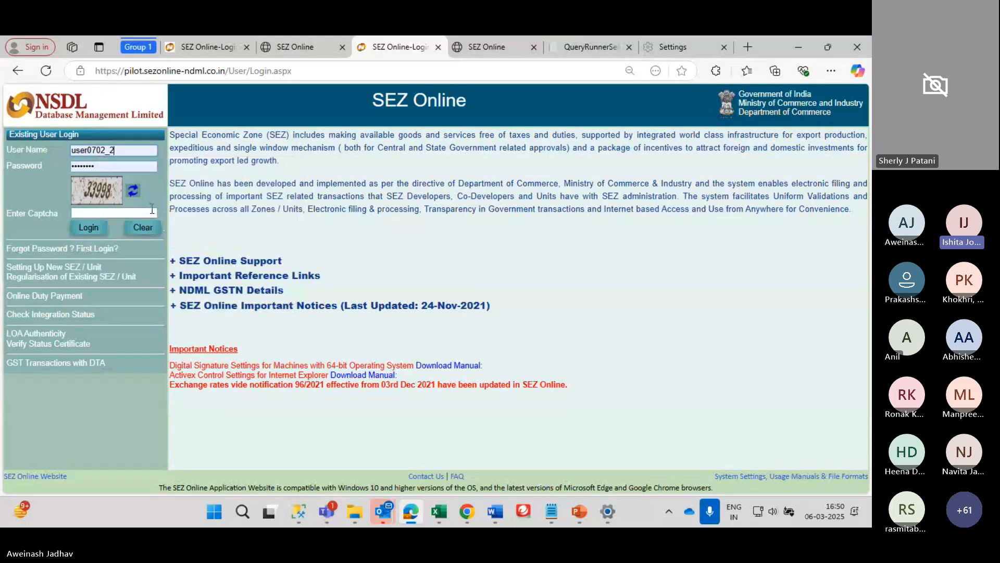
pyautogui.click(155, 212)
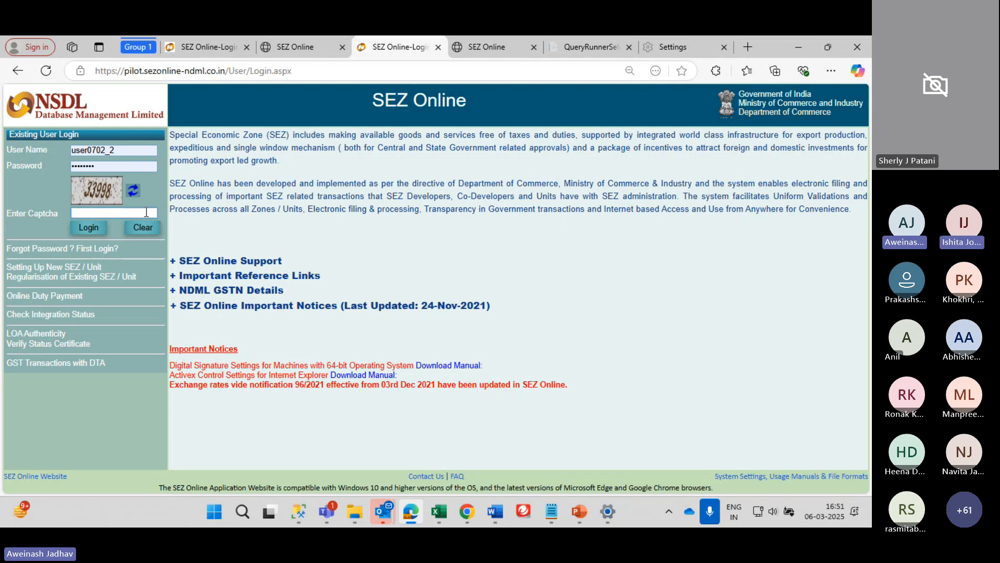
pyautogui.write('33')
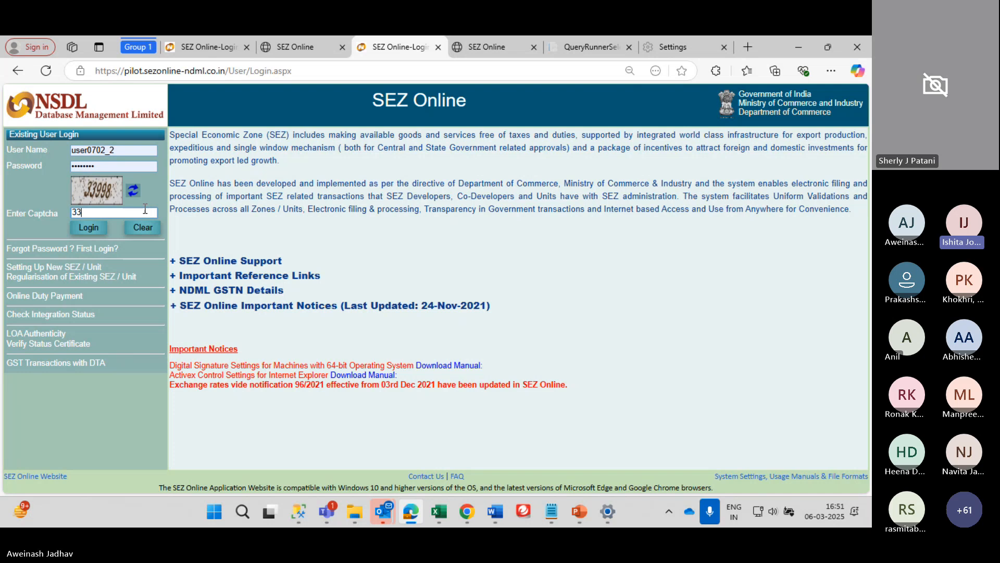
pyautogui.write('998')
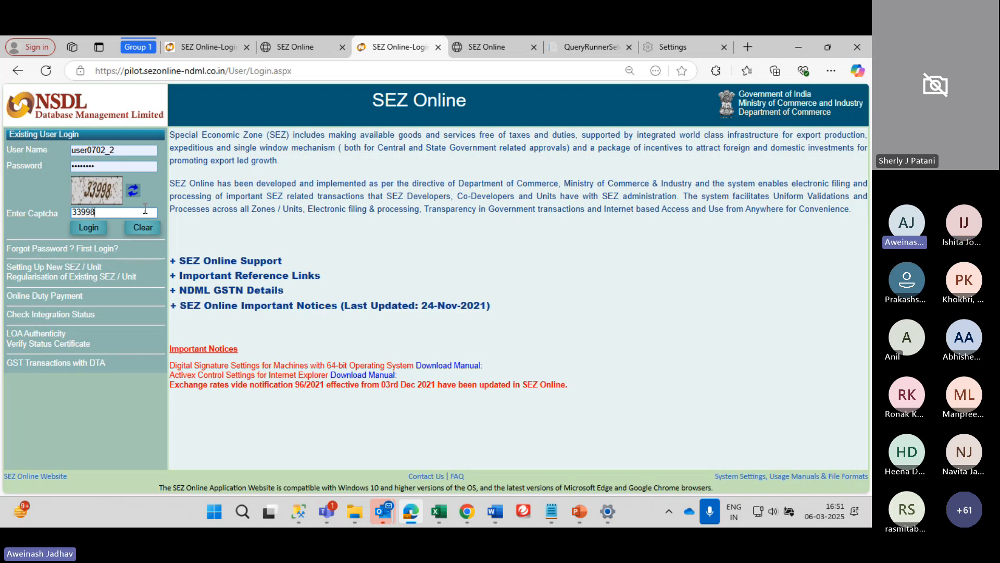
pyautogui.press('Return')
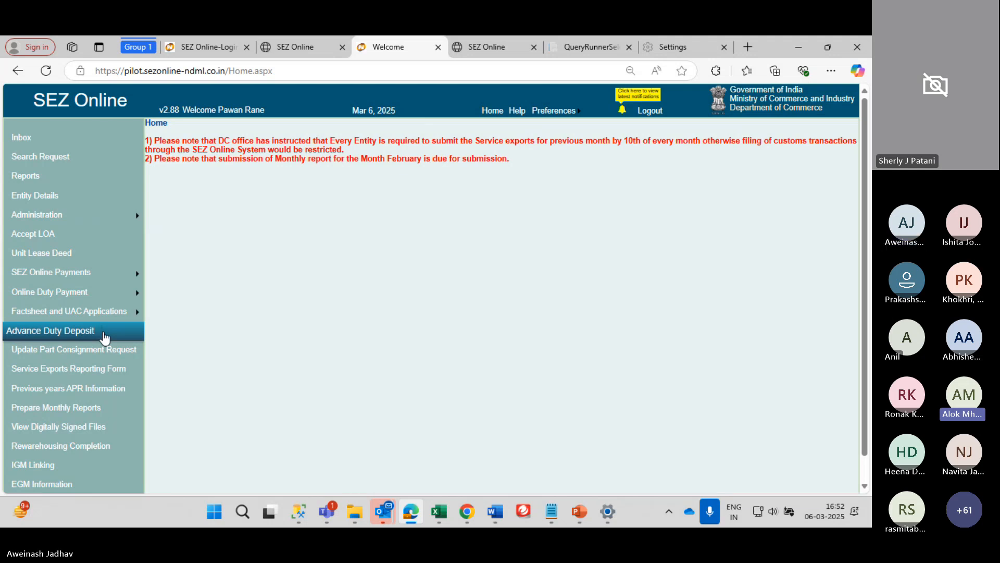
pyautogui.scroll(-1, 105, 338)
pyautogui.scroll(-1, 105, 338)
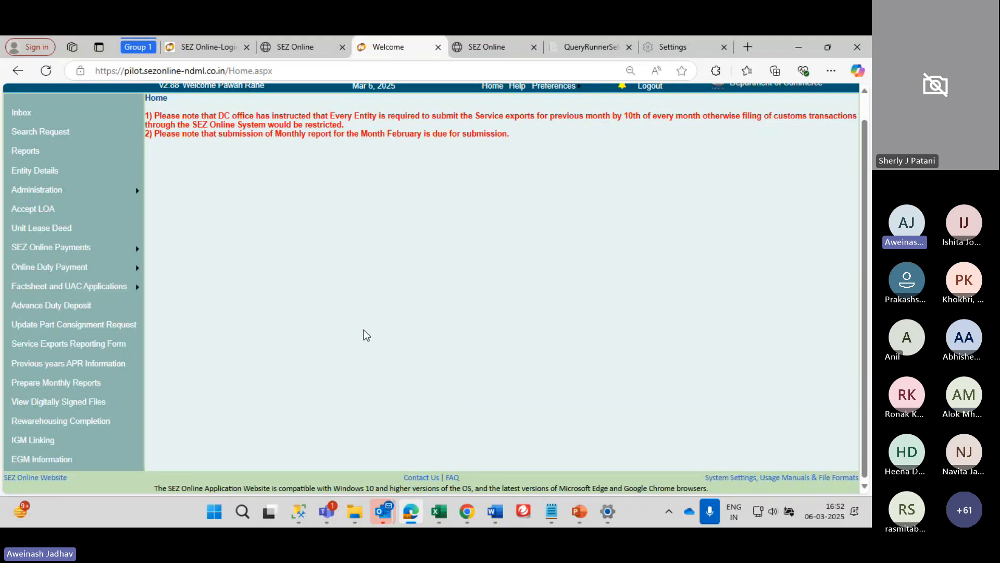
pyautogui.scroll(1, 364, 330)
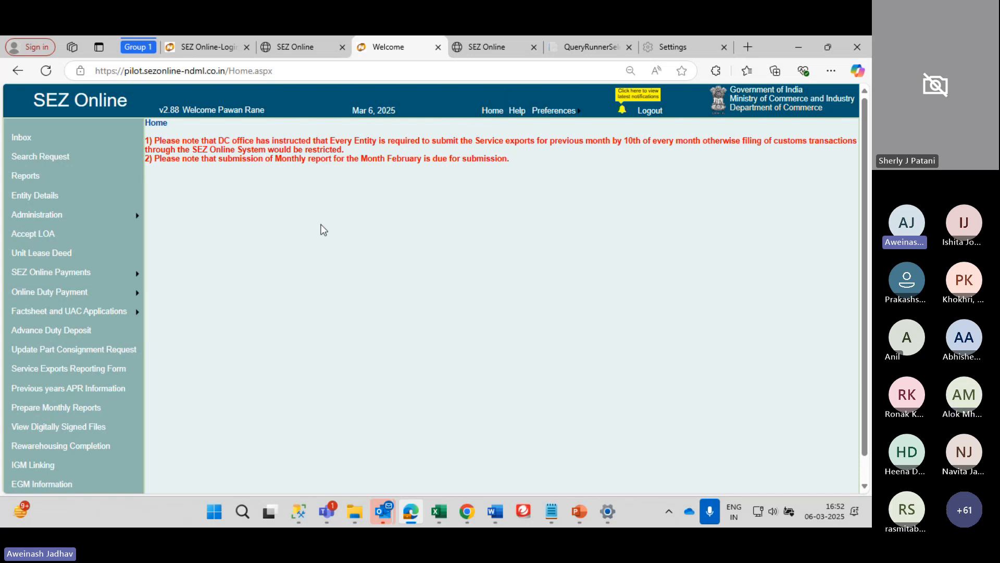
pyautogui.moveTo(130, 276)
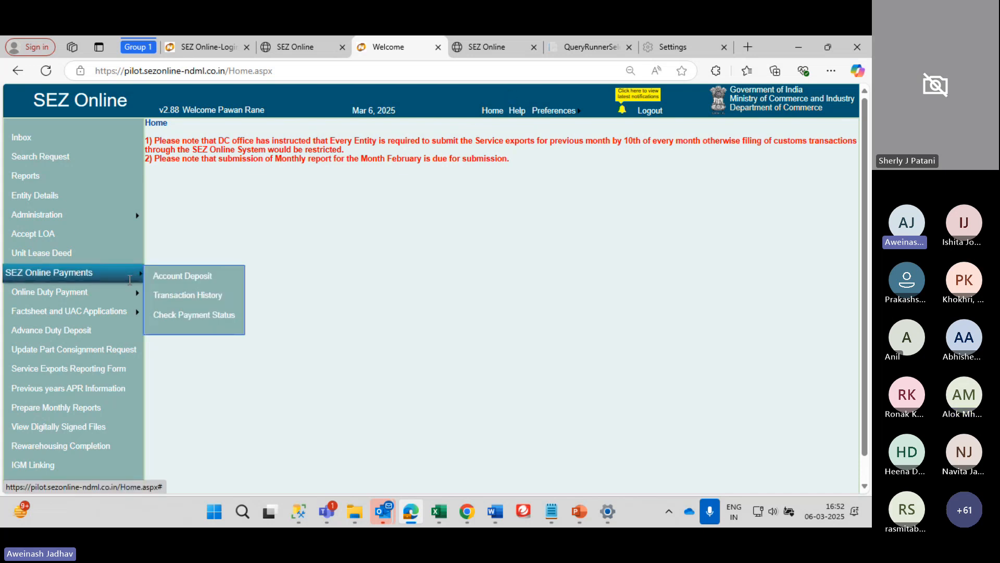
pyautogui.moveTo(87, 227)
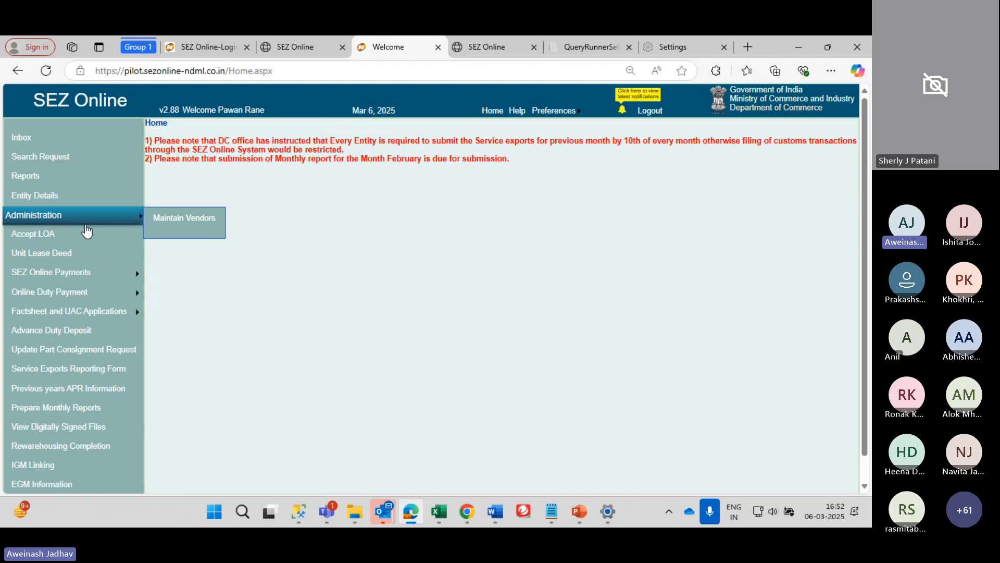
# Open the Service Exports Reporting Form and review its February 2025 exporter and Noida SEZ details
pyautogui.click(75, 371)
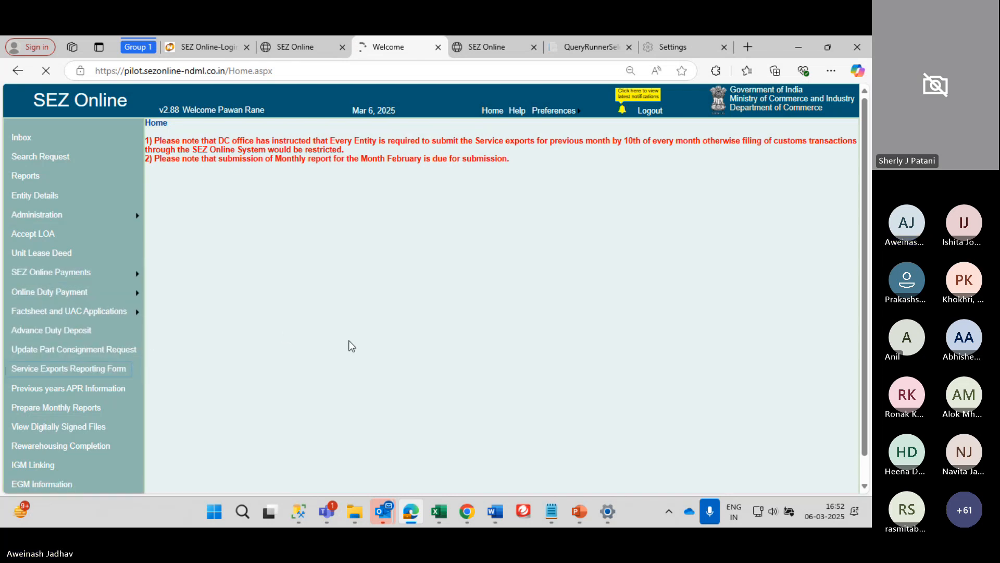
pyautogui.scroll(-1, 463, 265)
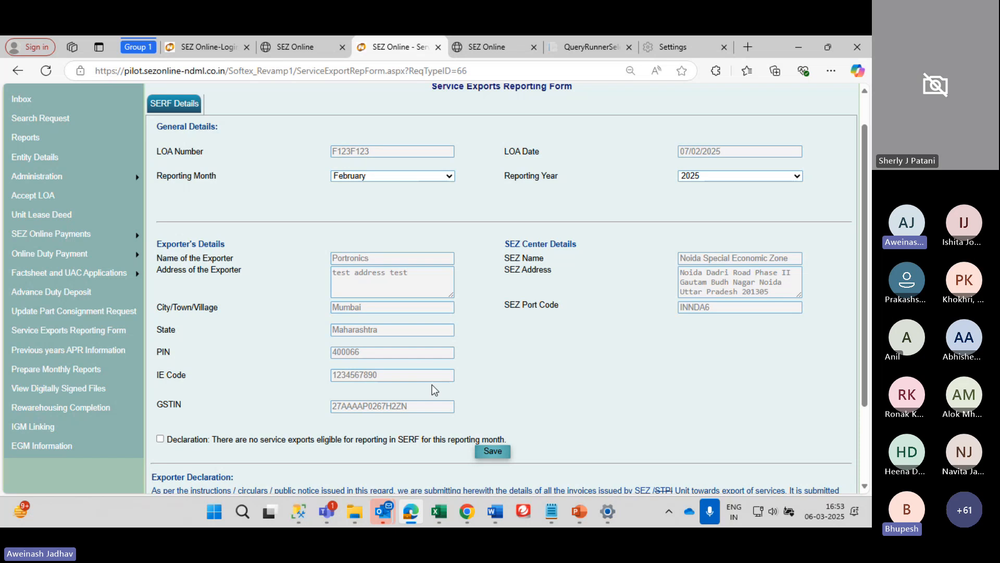
pyautogui.scroll(-1, 432, 388)
pyautogui.scroll(-1, 432, 388)
pyautogui.scroll(3, 433, 388)
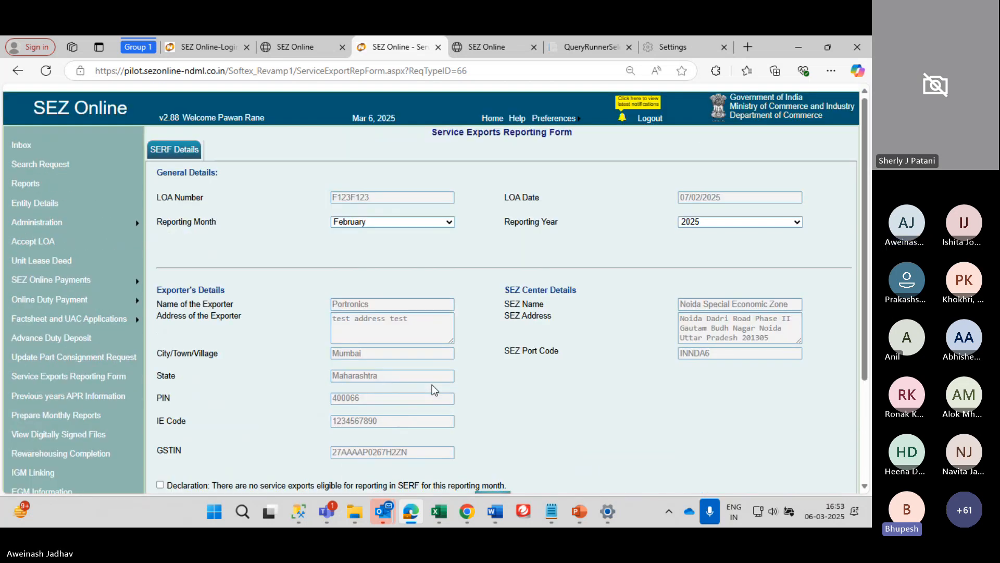
pyautogui.scroll(-1, 432, 385)
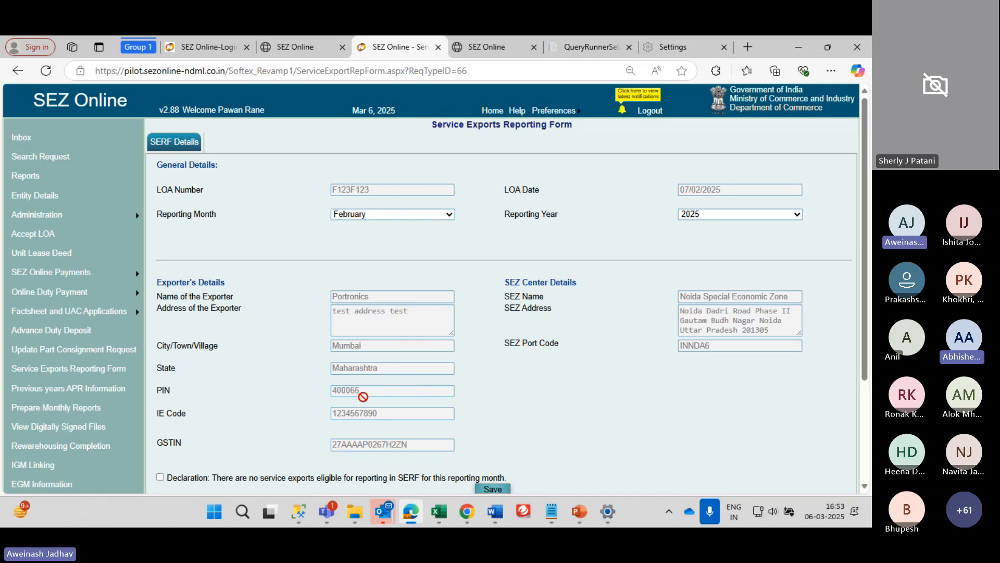
# Return to the SERF template's Annexure sheet and browse service codes from 995421
pyautogui.click(439, 513)
pyautogui.click(537, 425)
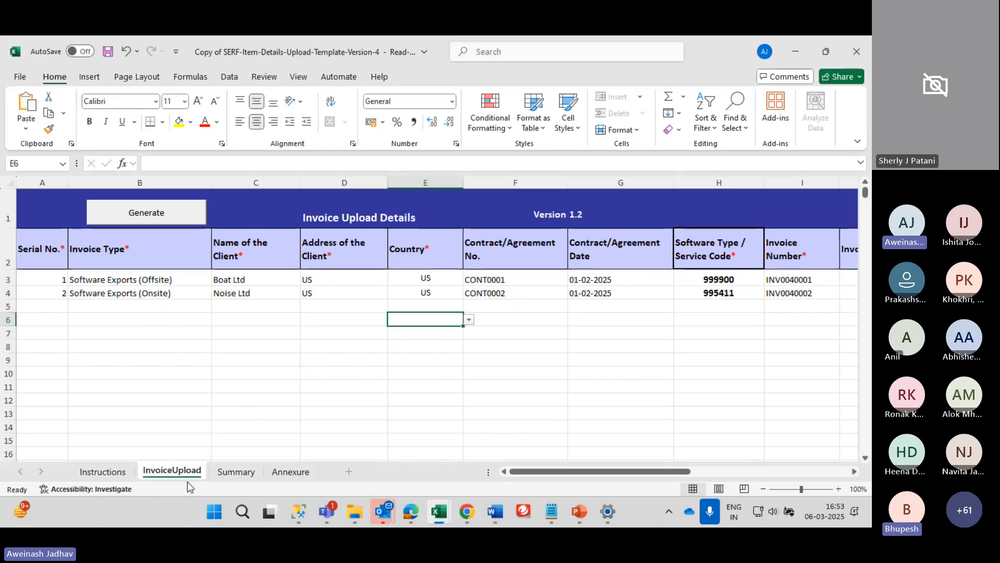
pyautogui.click(287, 471)
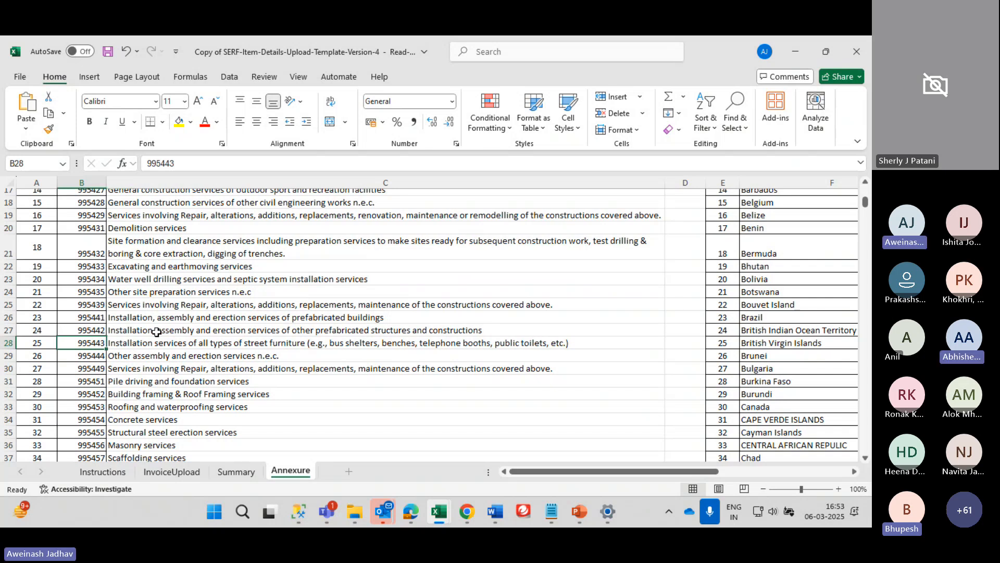
pyautogui.press('Up')
pyautogui.press('Up')
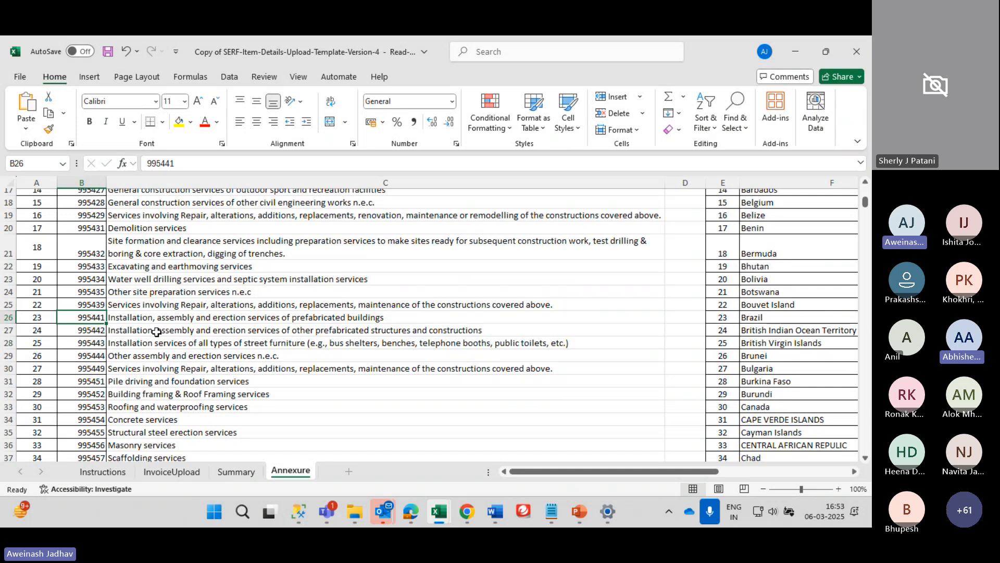
pyautogui.hotkey('ctrl', 'Up')
pyautogui.press('Down')
pyautogui.press('Down')
pyautogui.press('Down')
pyautogui.press('Down')
pyautogui.press('Down')
pyautogui.press('Down')
pyautogui.press('Down')
pyautogui.press('Down')
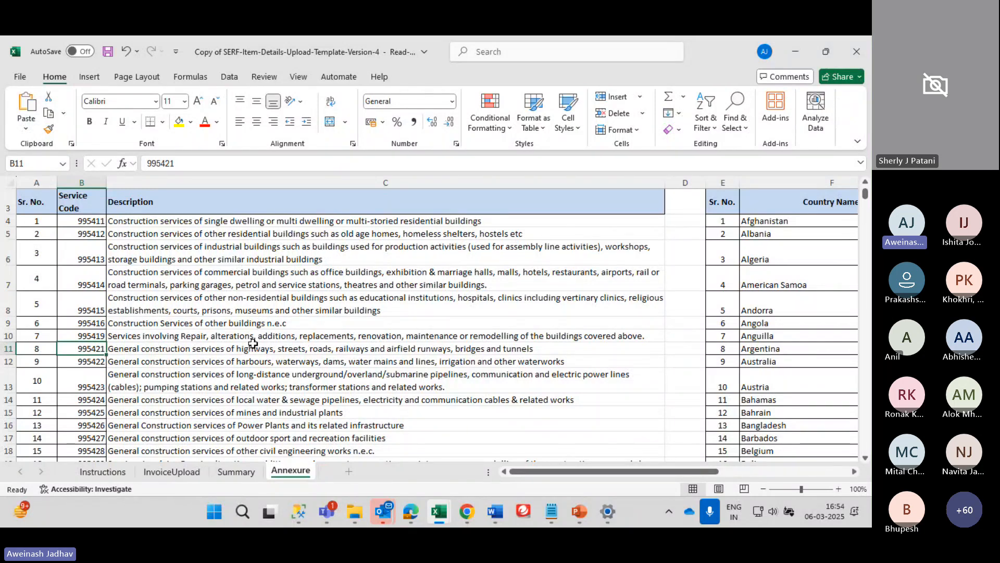
pyautogui.scroll(-1, 252, 343)
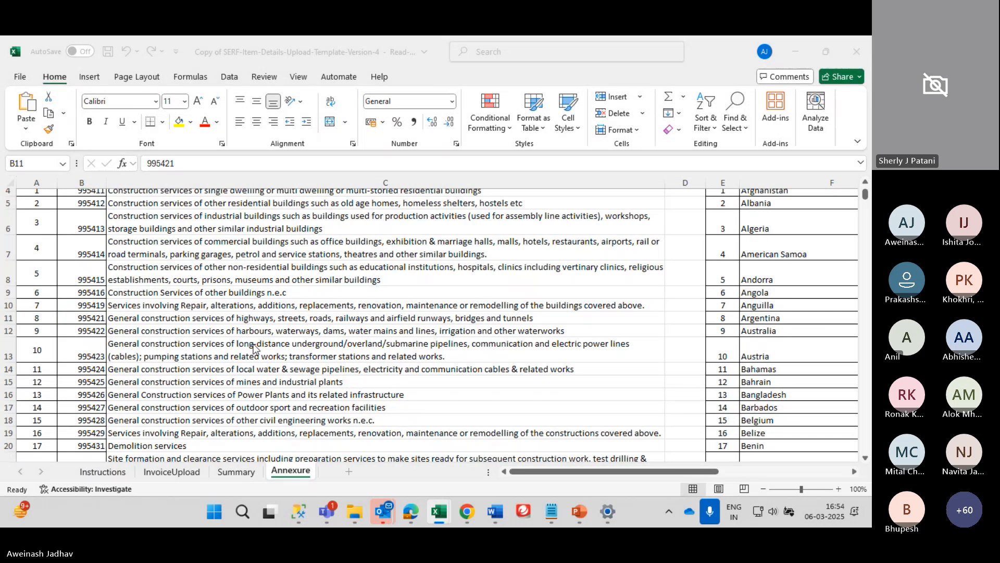
# Back in the reporting form, keep Reporting Month February and Year 2025
pyautogui.hotkey('alt', 'Tab')
pyautogui.scroll(-3, 343, 319)
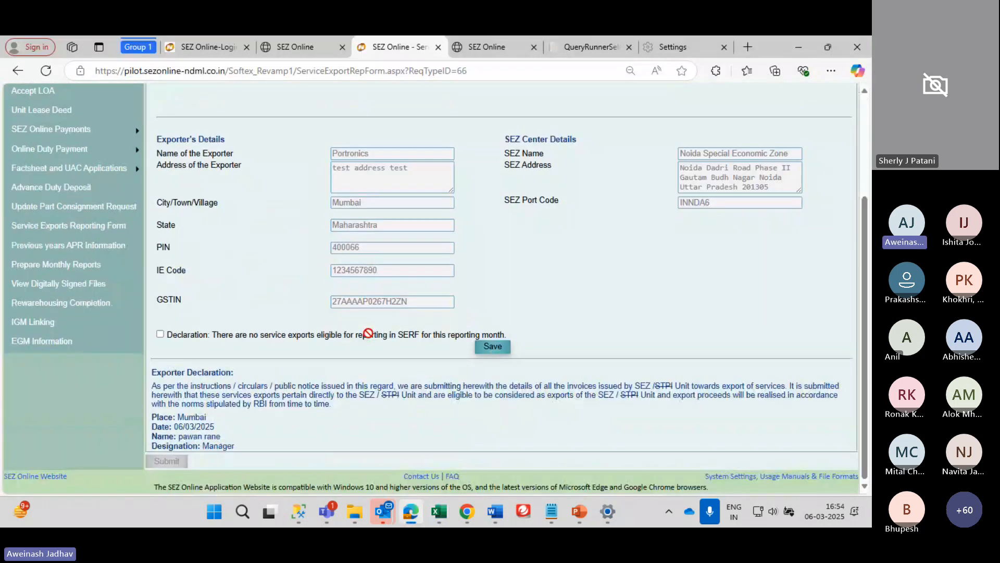
pyautogui.scroll(3, 245, 253)
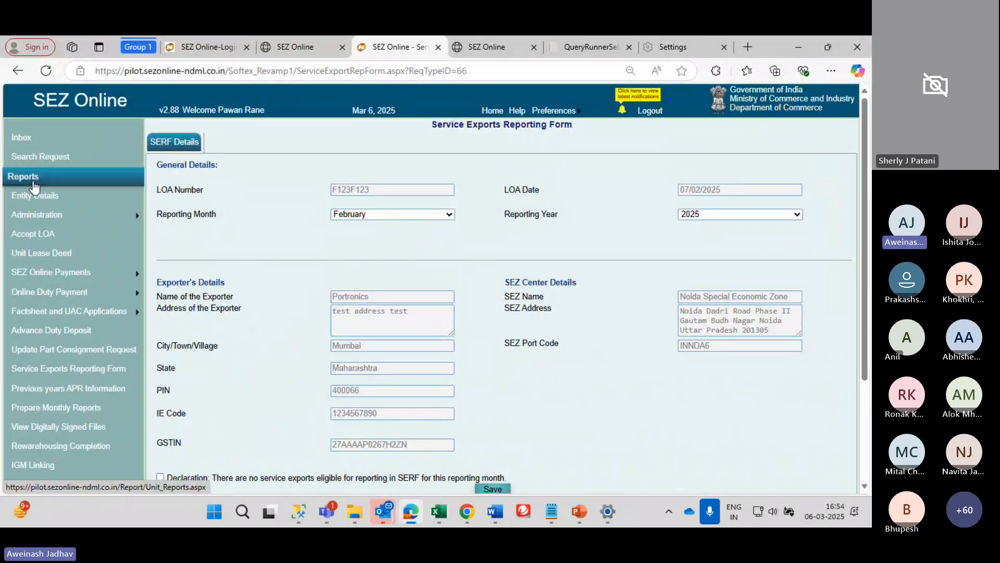
pyautogui.scroll(-1, 281, 228)
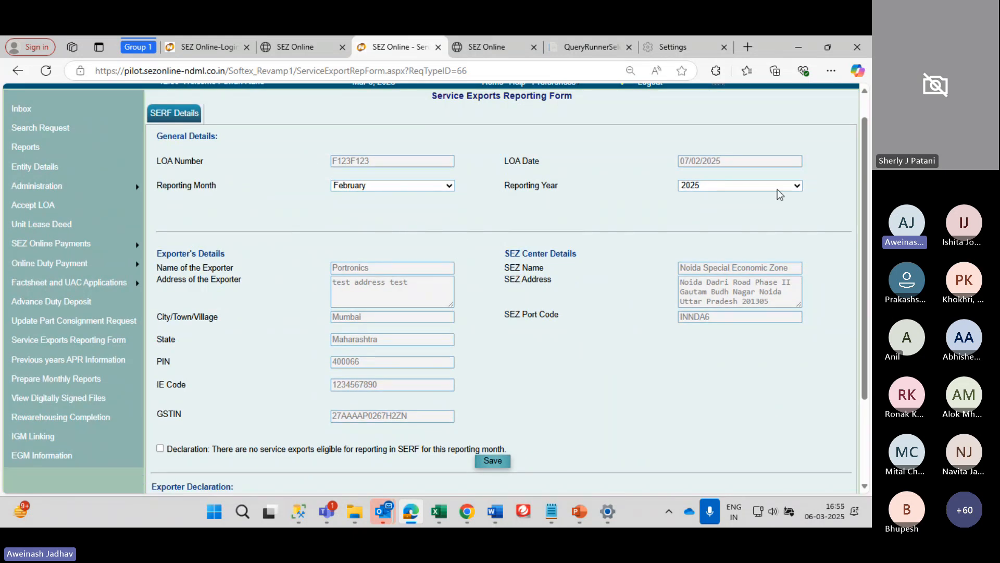
pyautogui.scroll(-3, 467, 209)
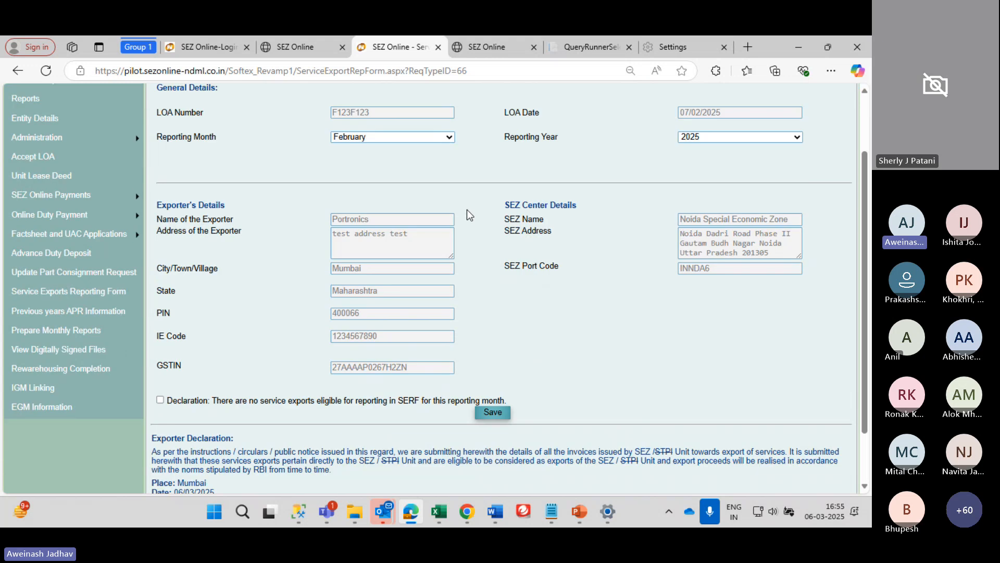
pyautogui.scroll(3, 369, 212)
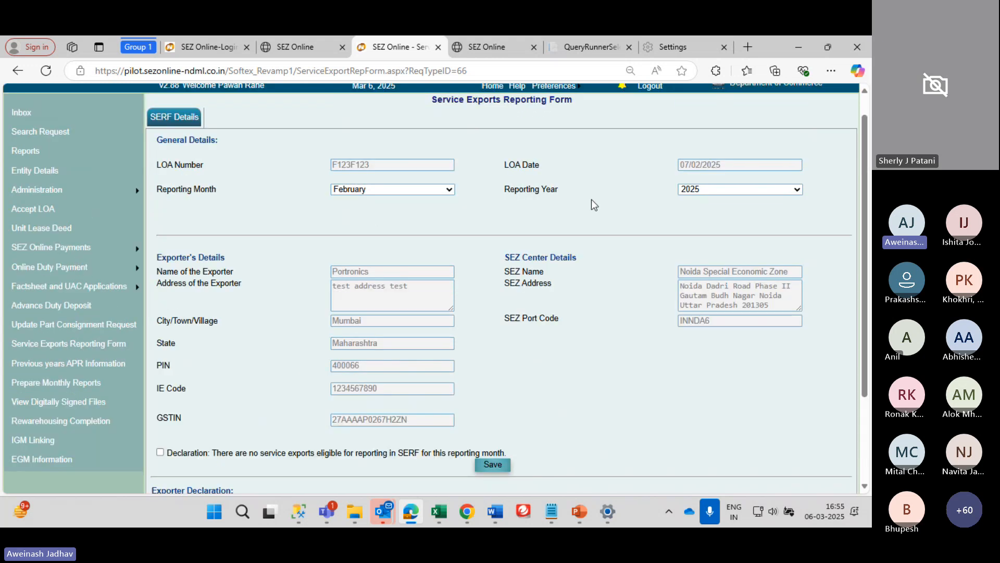
pyautogui.click(385, 190)
pyautogui.click(732, 188)
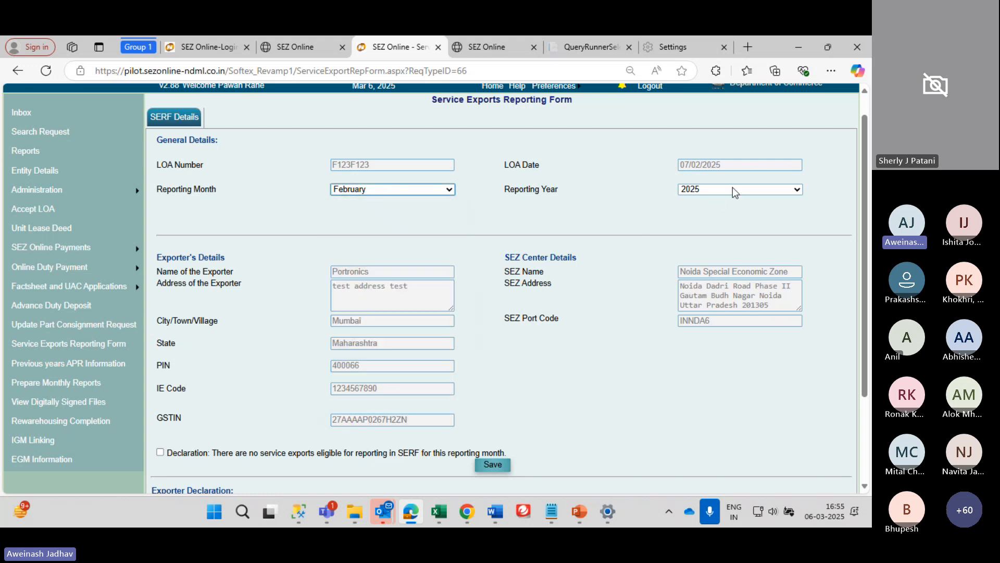
pyautogui.click(732, 188)
pyautogui.click(732, 187)
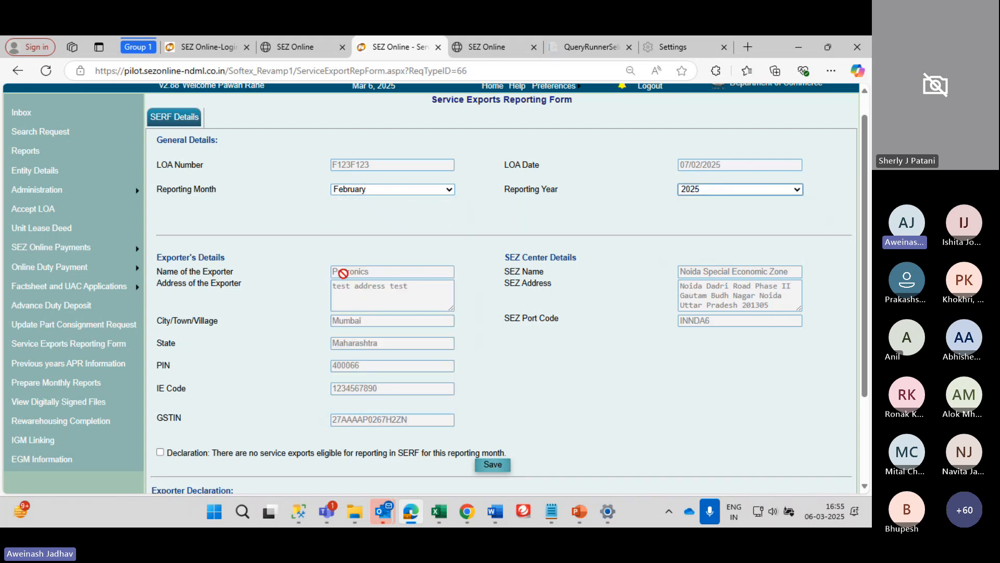
# Tick and then untick the no-service-exports declaration
pyautogui.scroll(-3, 343, 273)
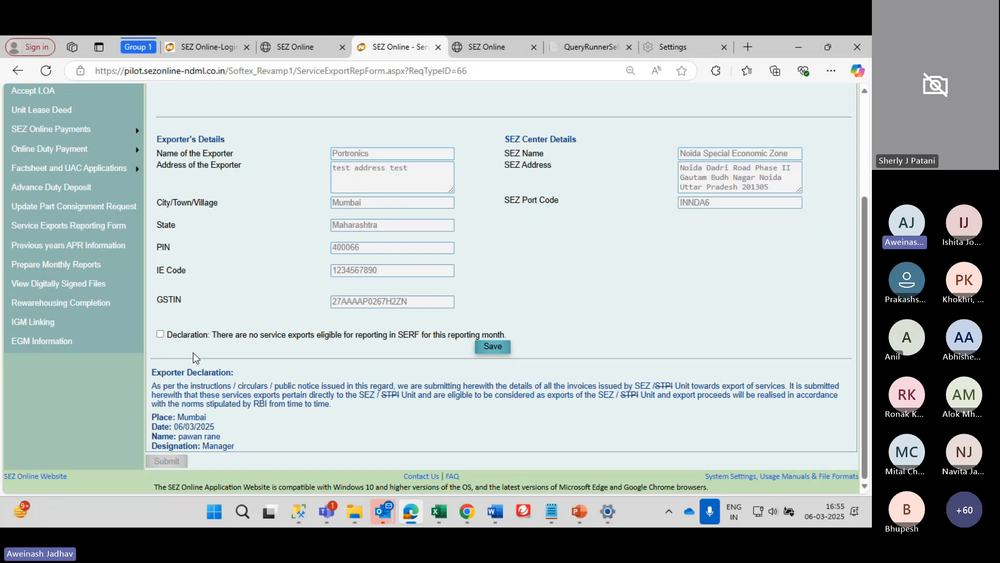
pyautogui.click(160, 334)
pyautogui.click(160, 334)
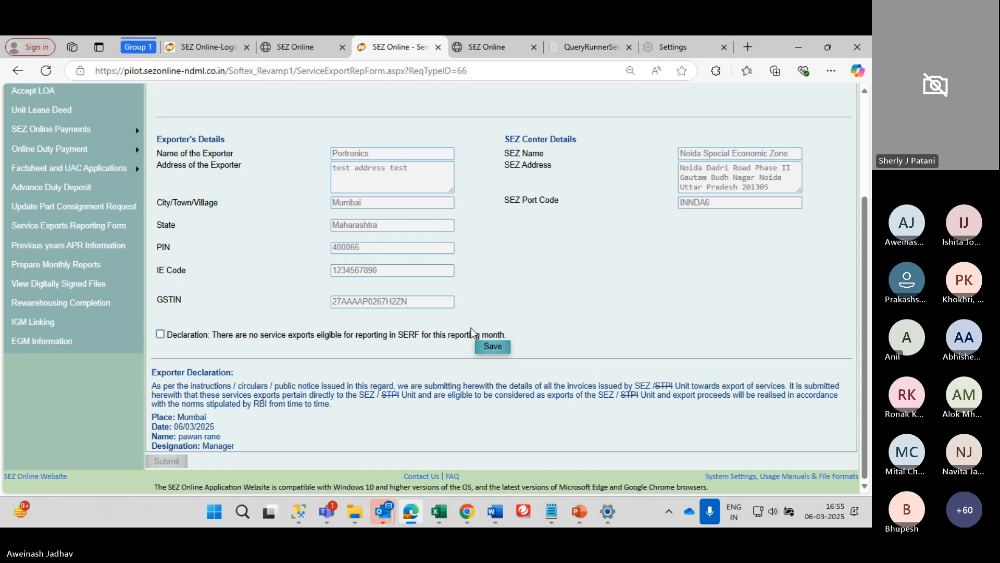
# Save the form and upload the Serf_test.SERF invoice file
pyautogui.click(491, 349)
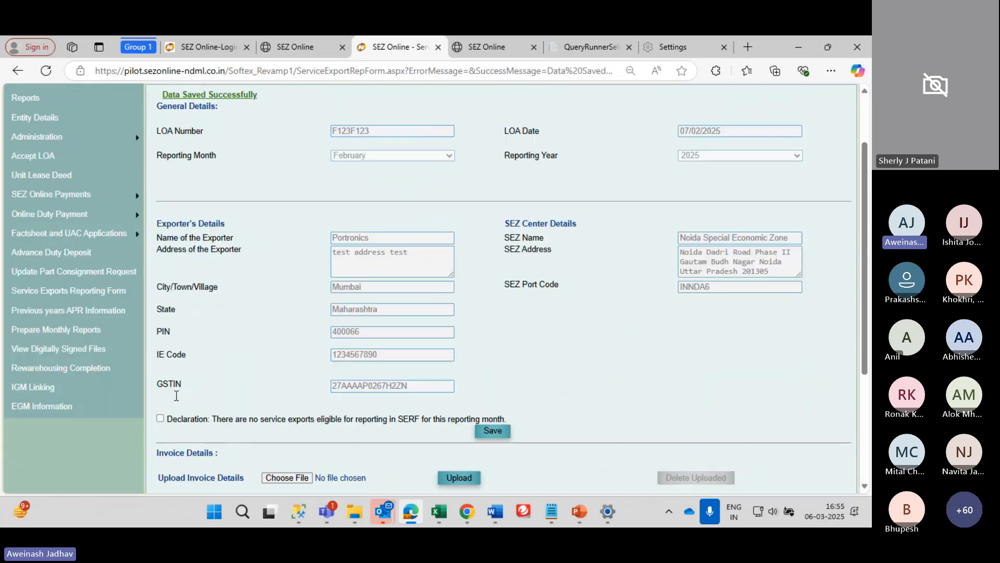
pyautogui.scroll(-6, 274, 462)
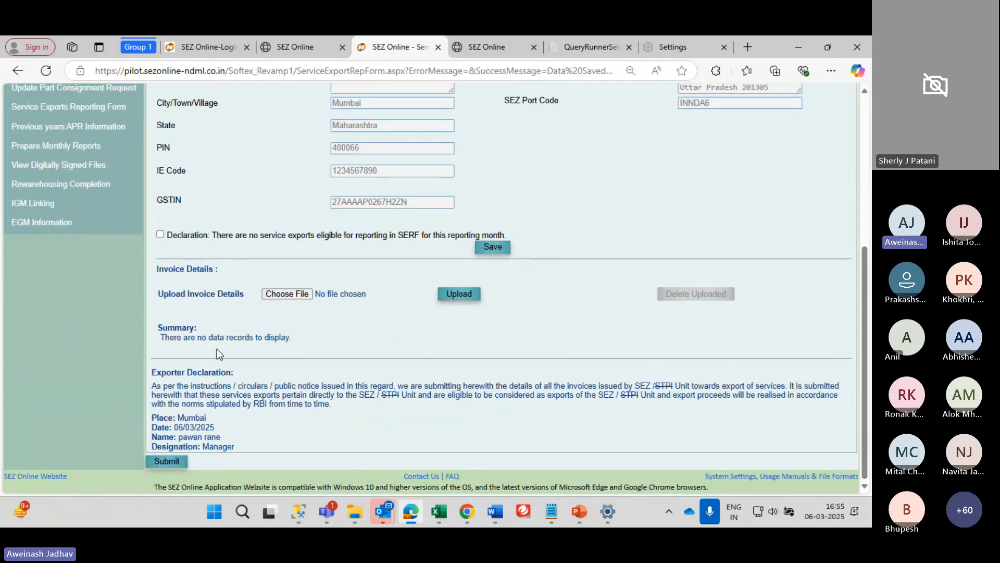
pyautogui.click(288, 294)
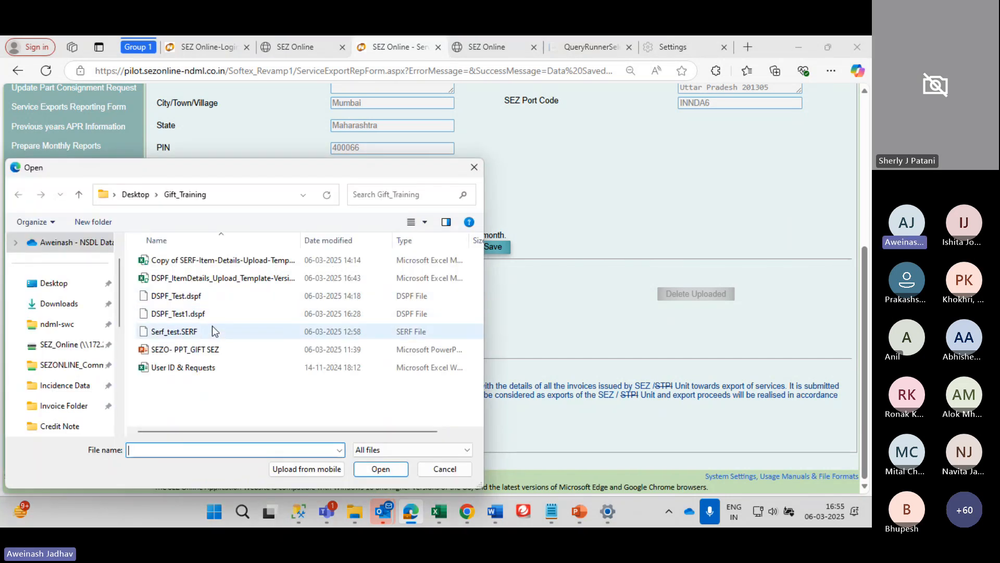
pyautogui.click(213, 329)
pyautogui.click(386, 467)
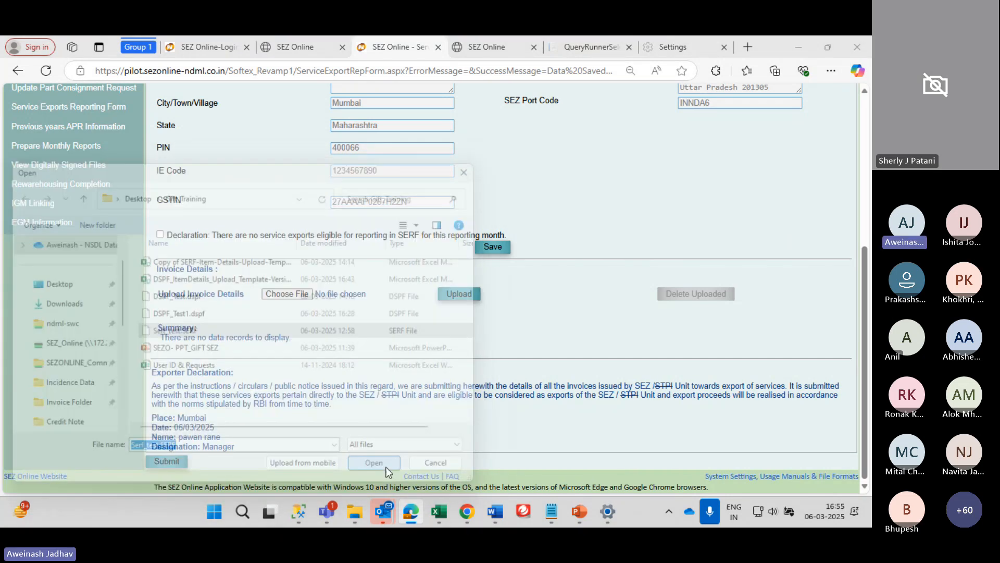
pyautogui.click(457, 294)
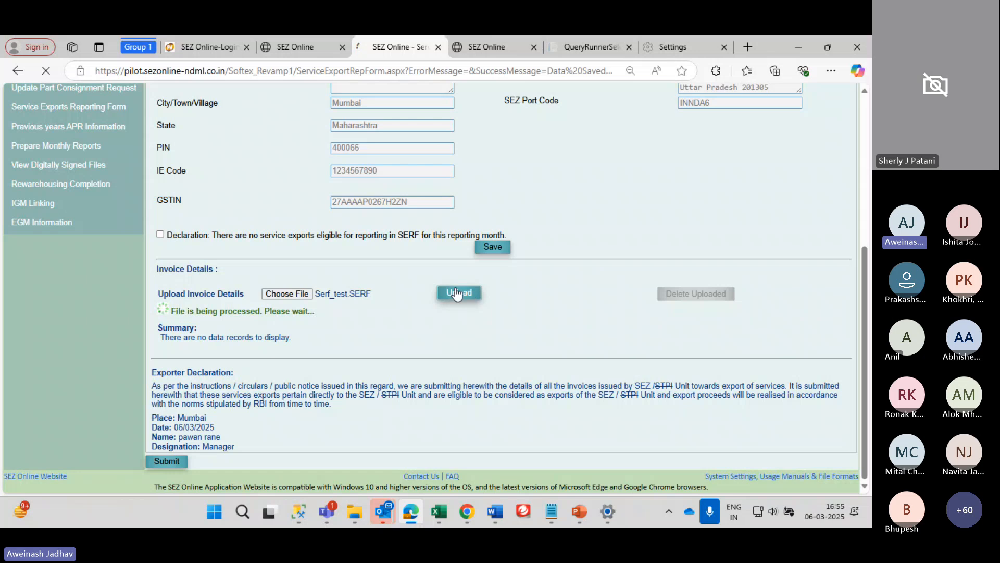
# Review the summary: 2 invoices totalling 2,50,632.80 INR, including onsite code 995411
pyautogui.scroll(-1, 523, 332)
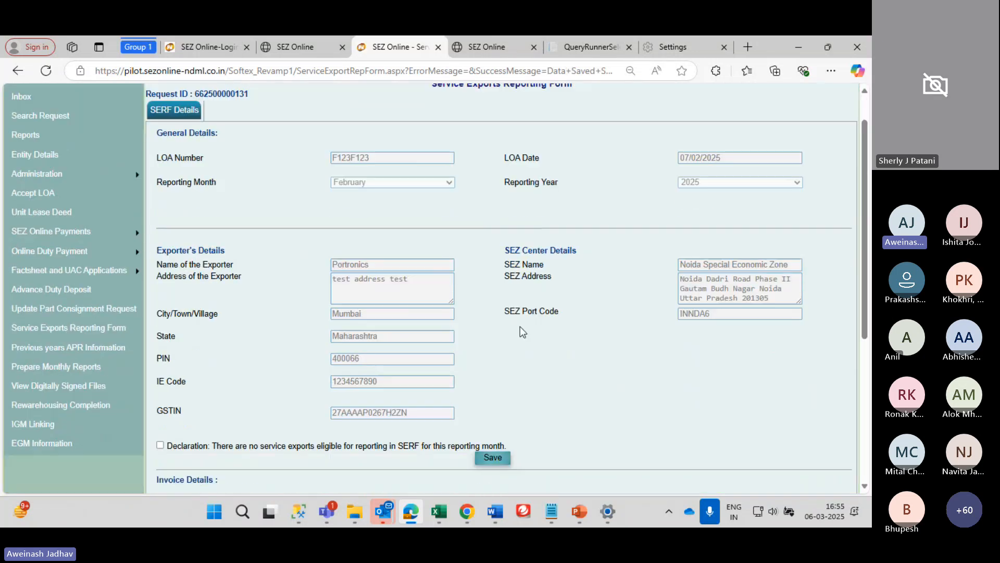
pyautogui.scroll(-5, 520, 326)
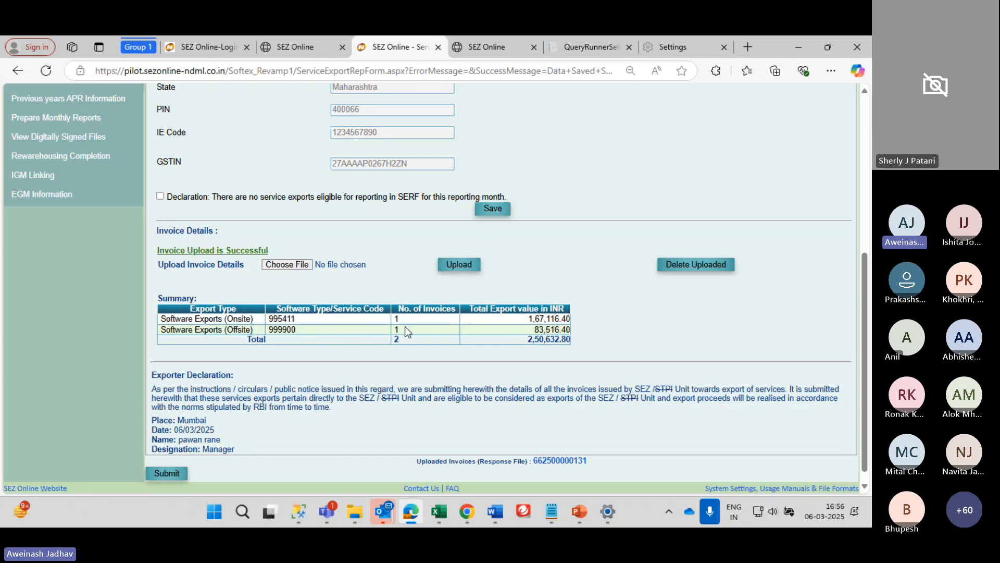
pyautogui.doubleClick(275, 319)
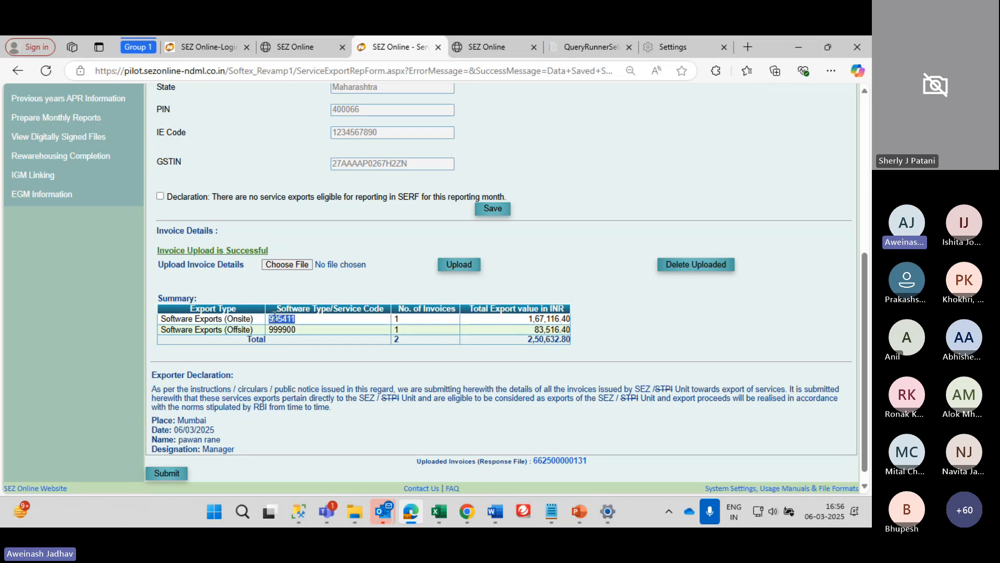
pyautogui.click(403, 322)
pyautogui.moveTo(504, 318); pyautogui.dragTo(159, 318)
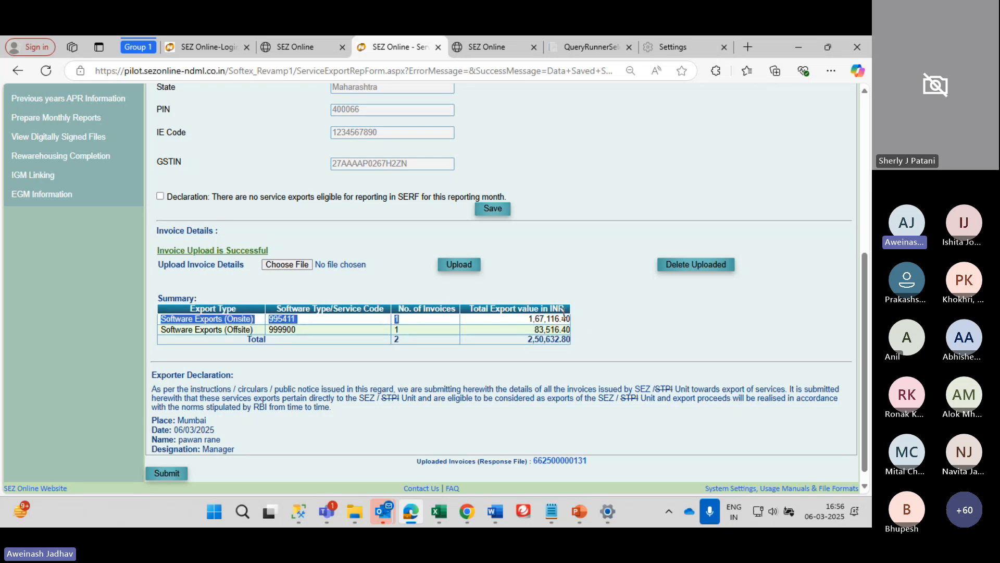
pyautogui.click(418, 323)
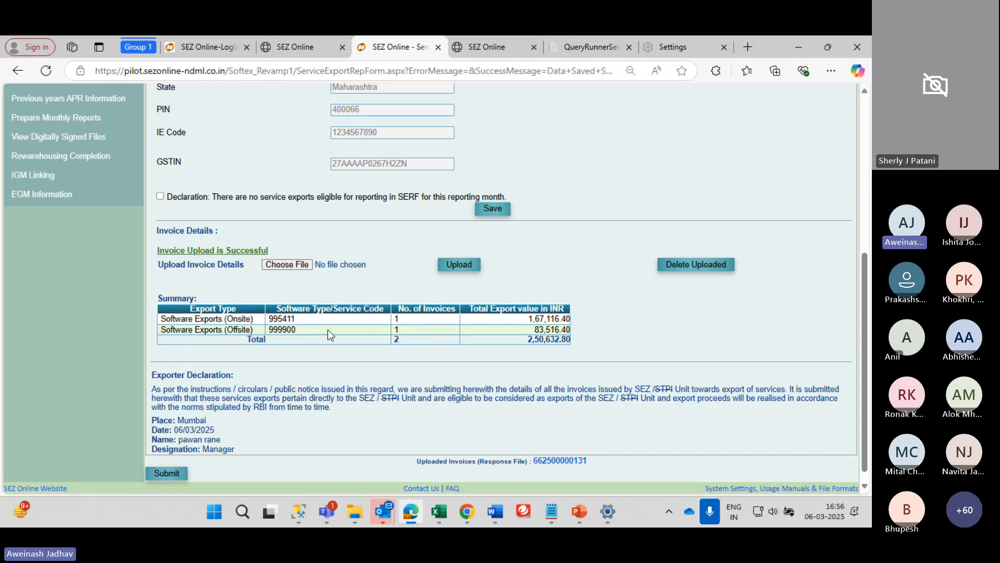
pyautogui.doubleClick(280, 318)
pyautogui.moveTo(528, 319); pyautogui.dragTo(576, 317)
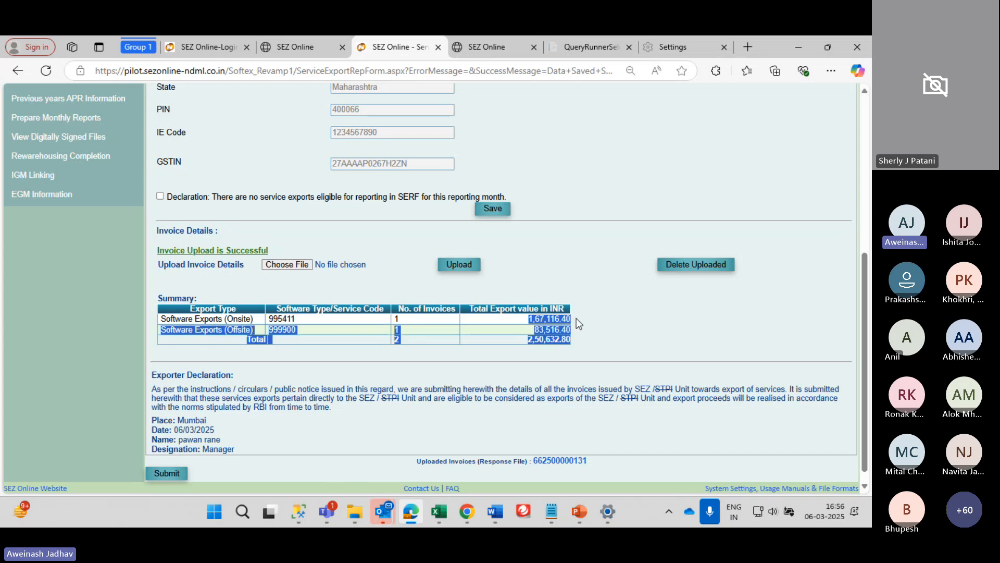
pyautogui.click(477, 365)
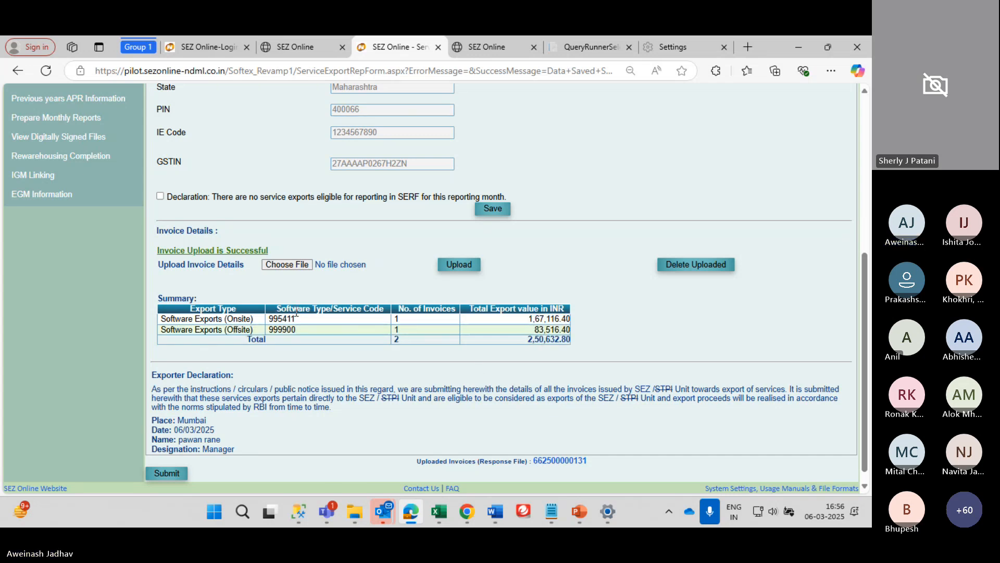
pyautogui.scroll(-1, 276, 315)
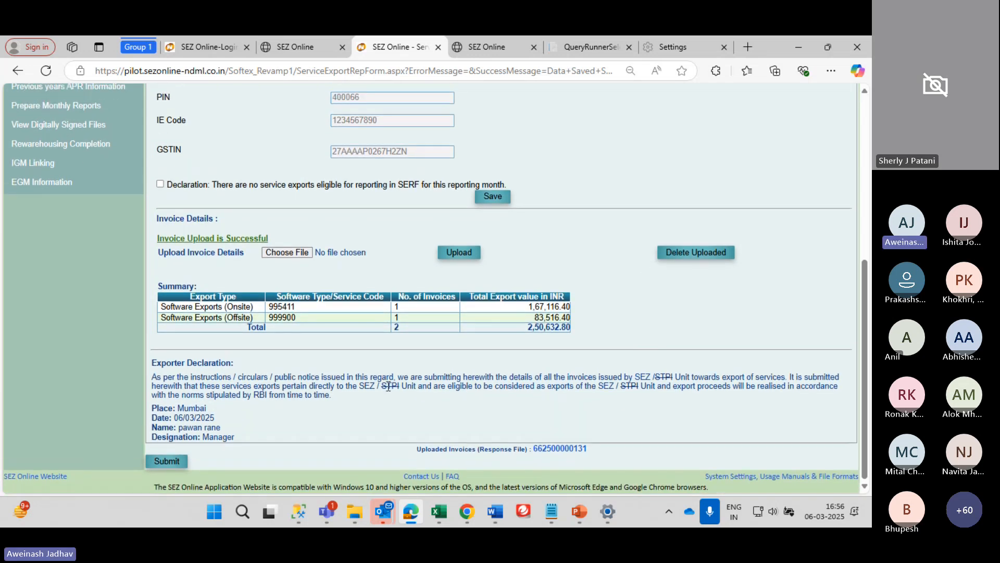
# Submit the service exports request and confirm it
pyautogui.click(167, 460)
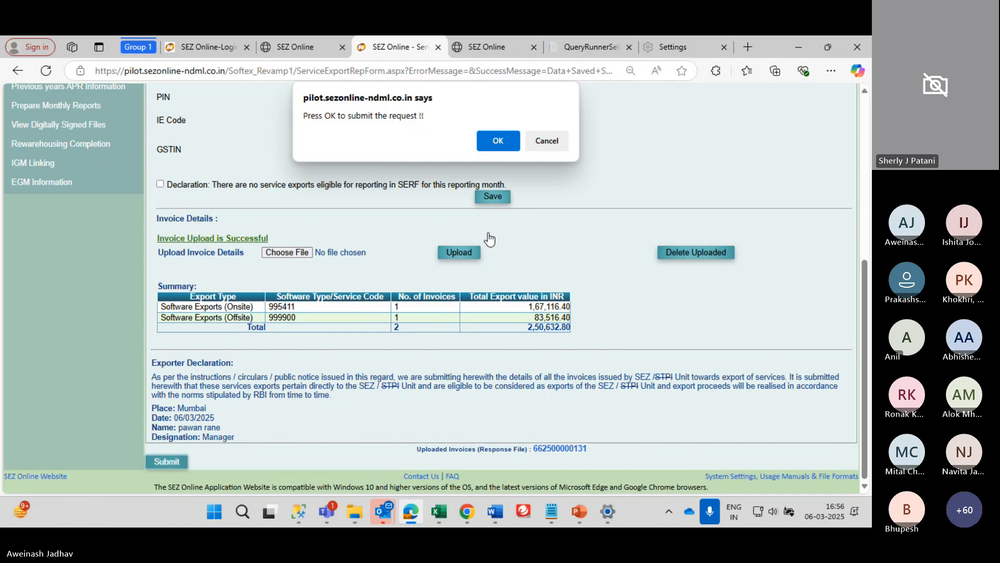
pyautogui.click(498, 142)
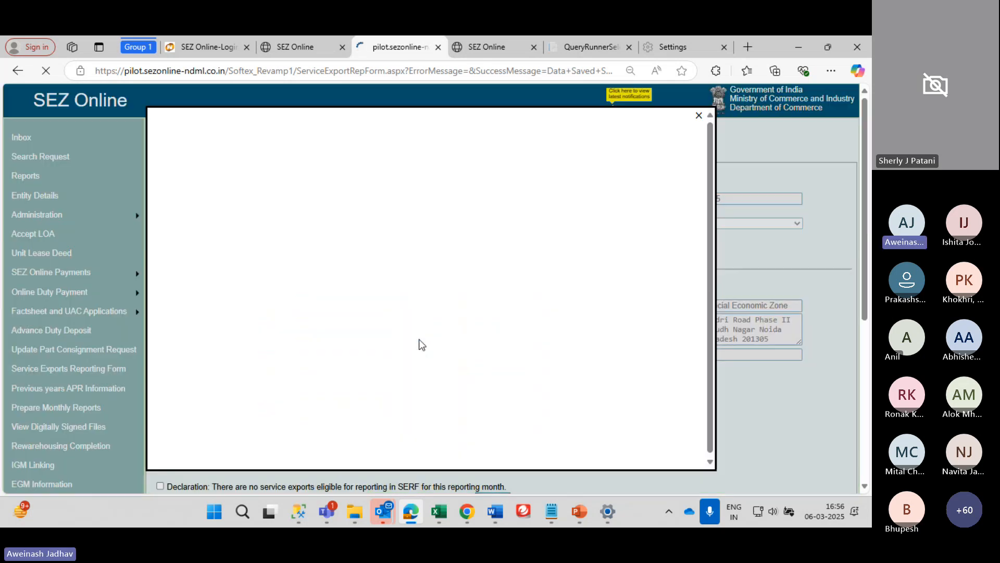
pyautogui.scroll(-3, 453, 270)
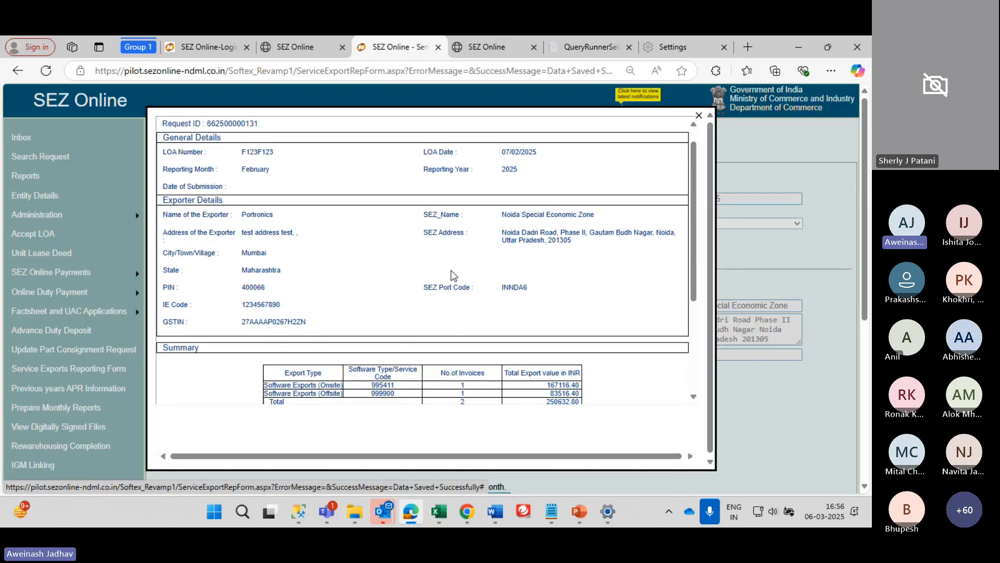
pyautogui.scroll(-2, 454, 276)
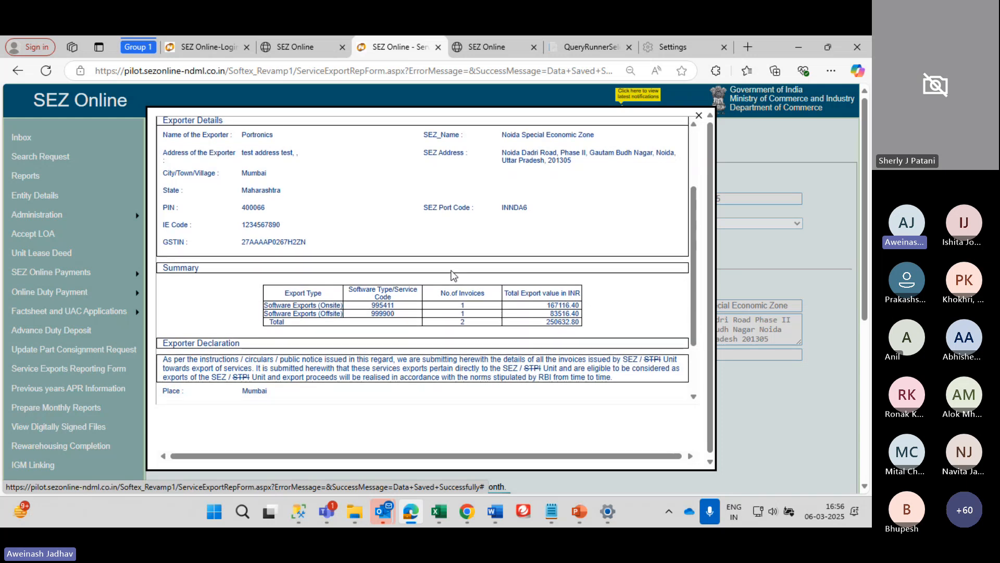
pyautogui.scroll(-3, 360, 267)
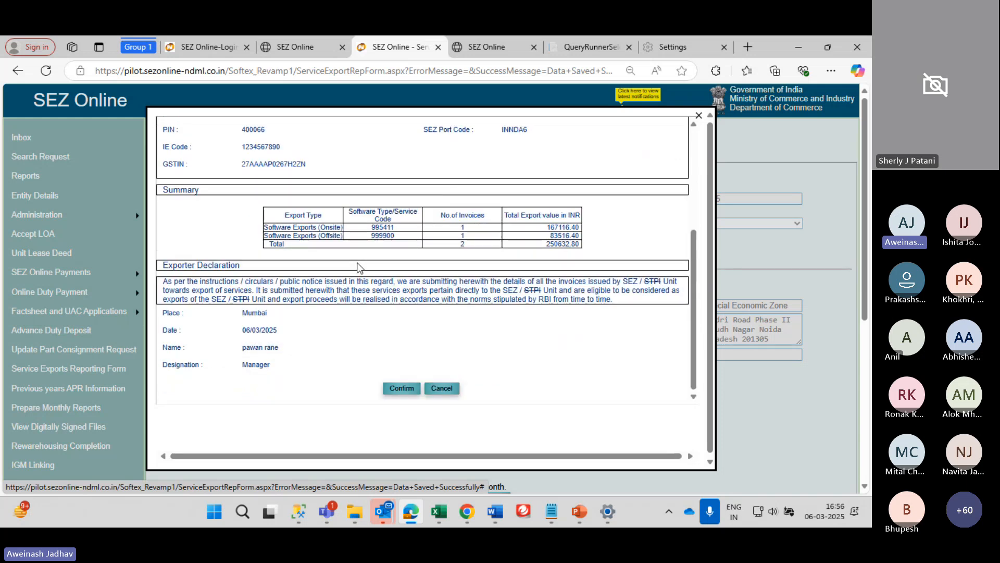
# Confirm the SERF details and sign with the NSDL database certificate, then review the preview
pyautogui.click(410, 387)
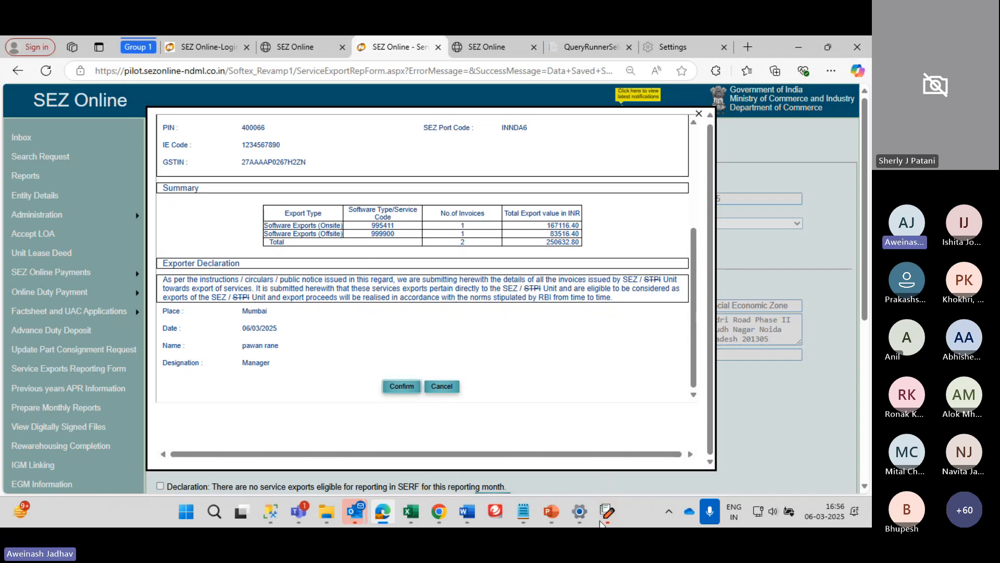
pyautogui.moveTo(601, 521)
pyautogui.click(595, 425)
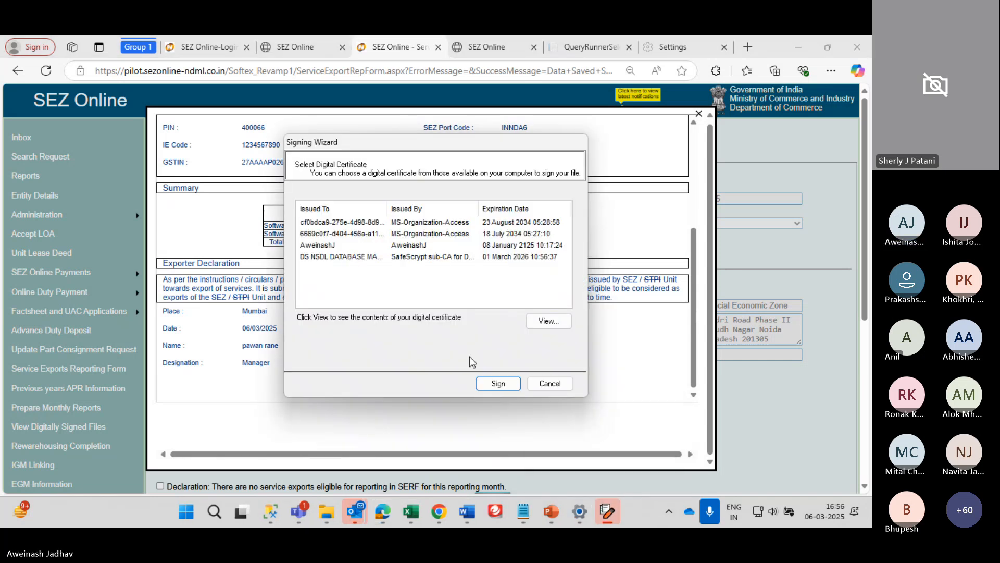
pyautogui.doubleClick(365, 256)
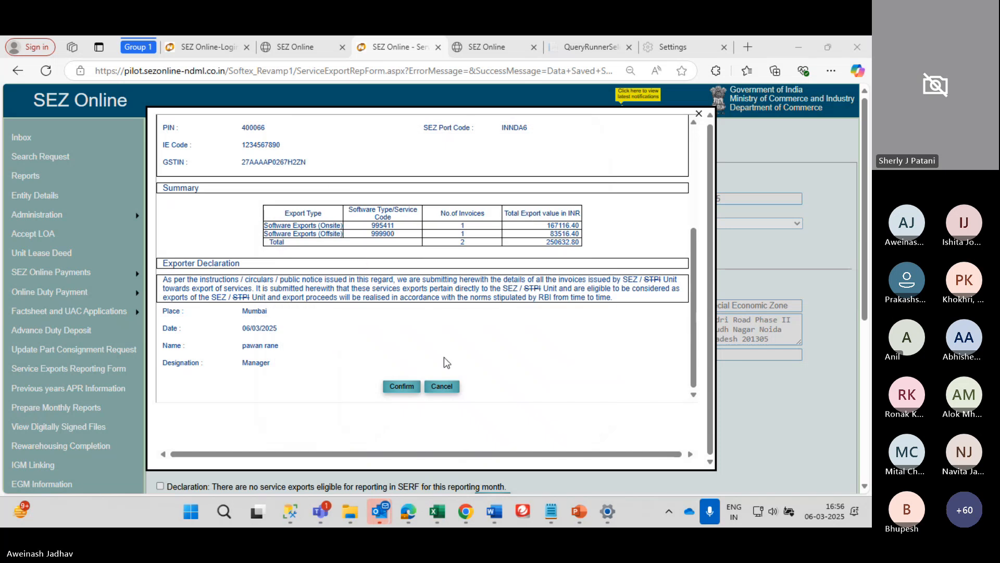
pyautogui.scroll(-3, 445, 375)
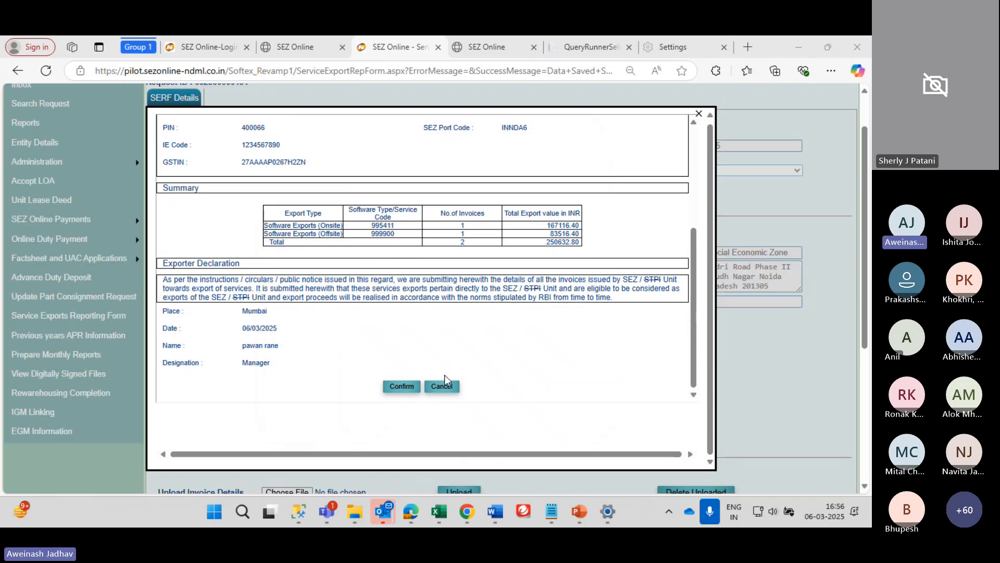
pyautogui.click(399, 388)
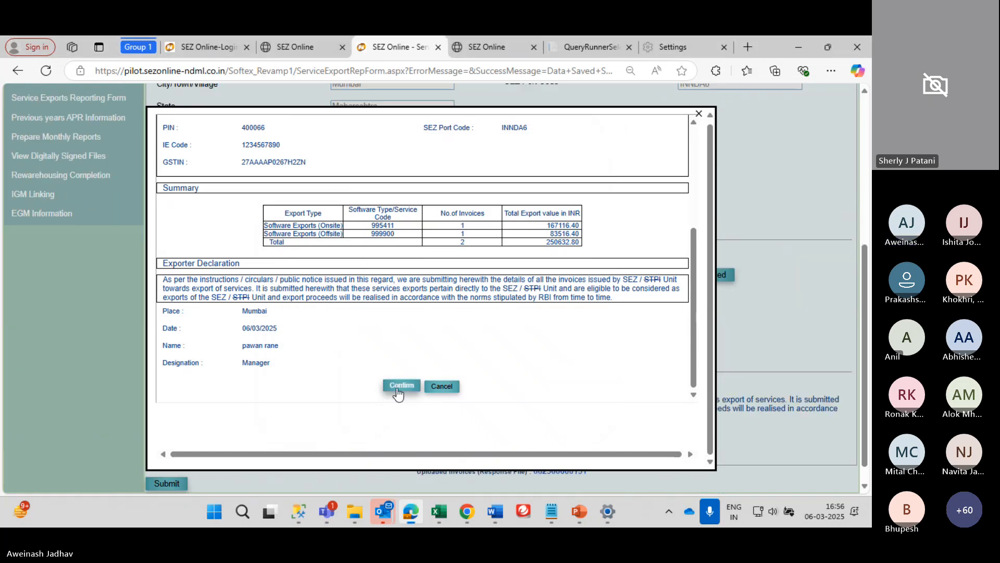
pyautogui.click(376, 259)
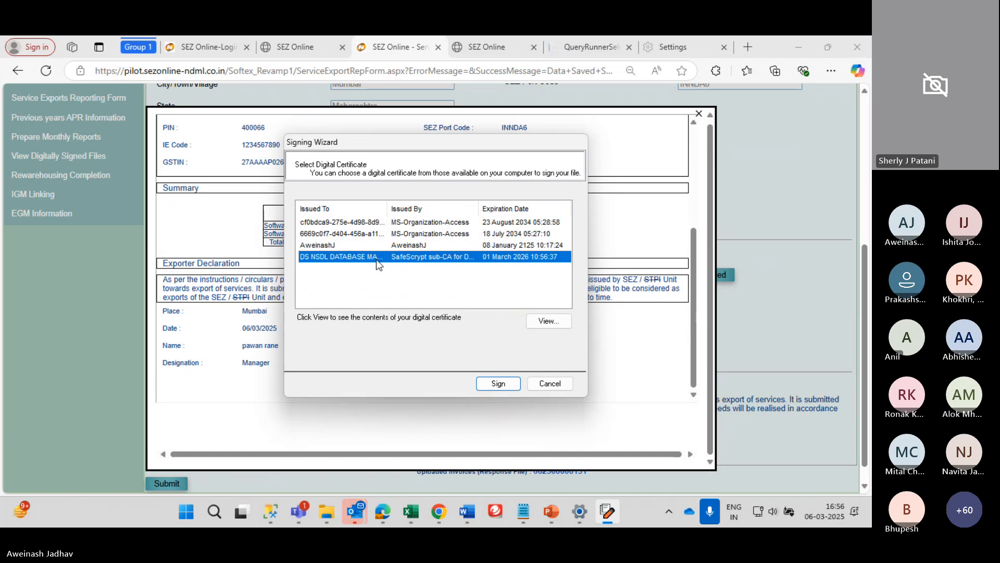
pyautogui.click(484, 385)
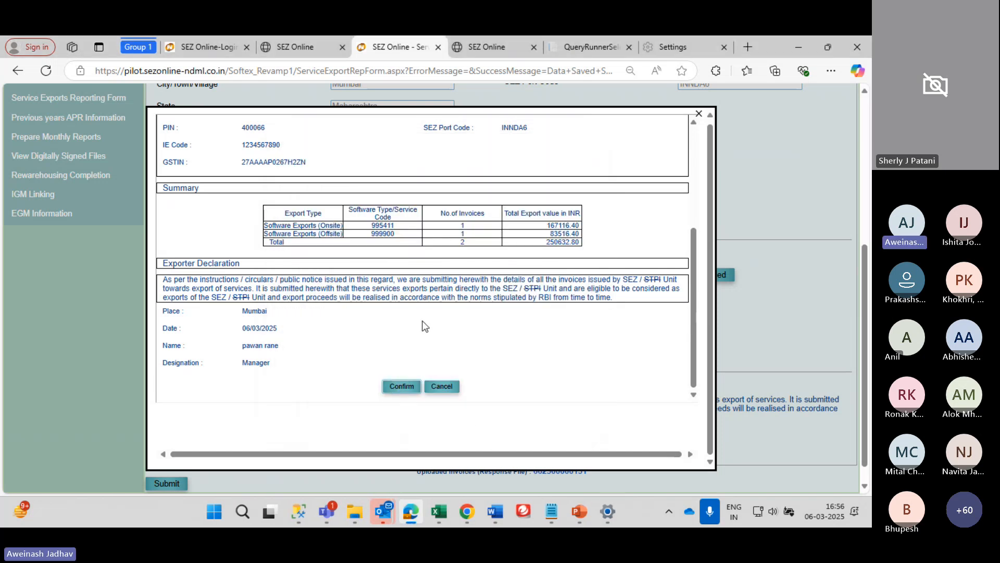
pyautogui.scroll(4, 425, 325)
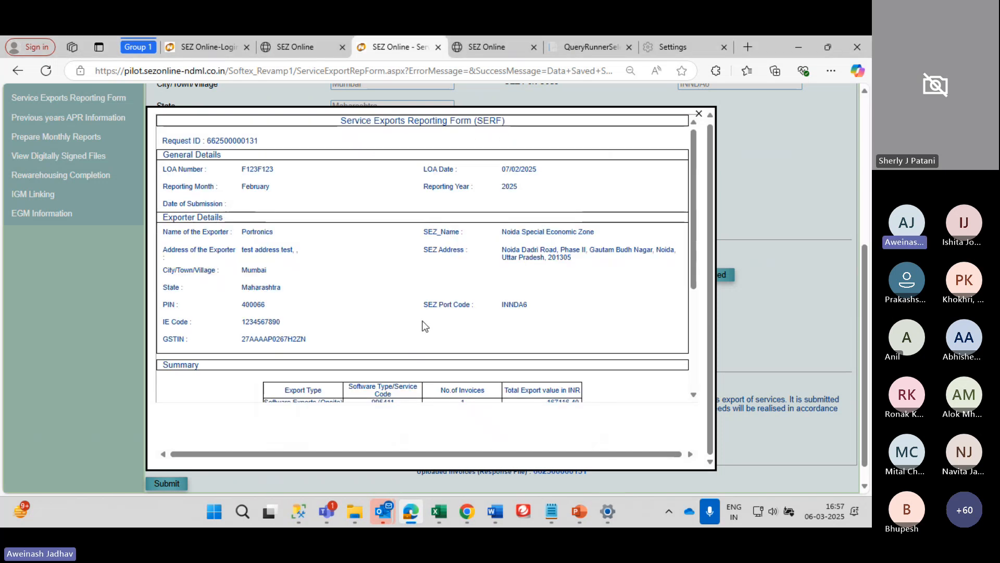
pyautogui.scroll(-3, 425, 327)
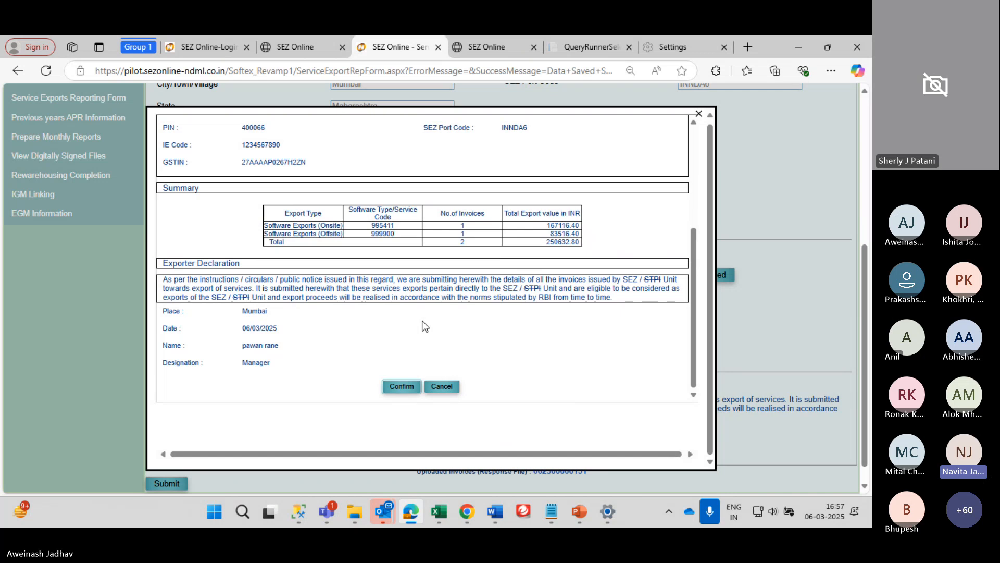
pyautogui.scroll(4, 423, 325)
pyautogui.scroll(-4, 424, 325)
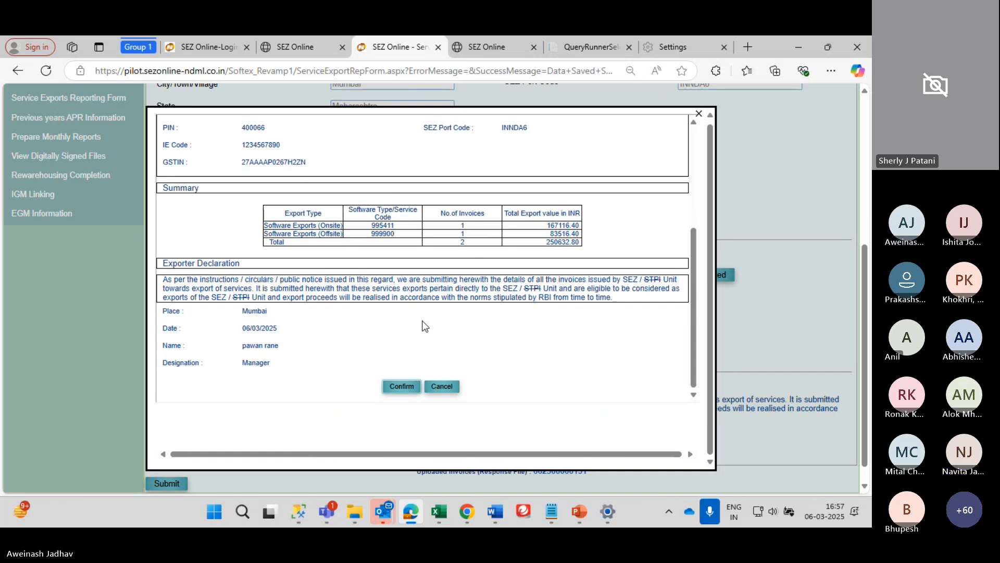
pyautogui.scroll(-1, 425, 326)
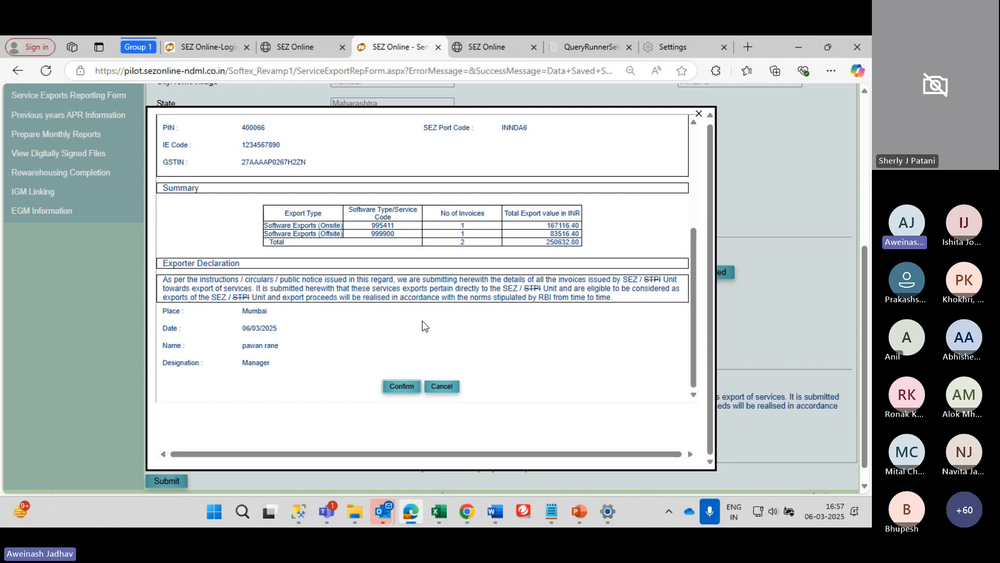
# Close the service exports confirmation preview
pyautogui.click(699, 115)
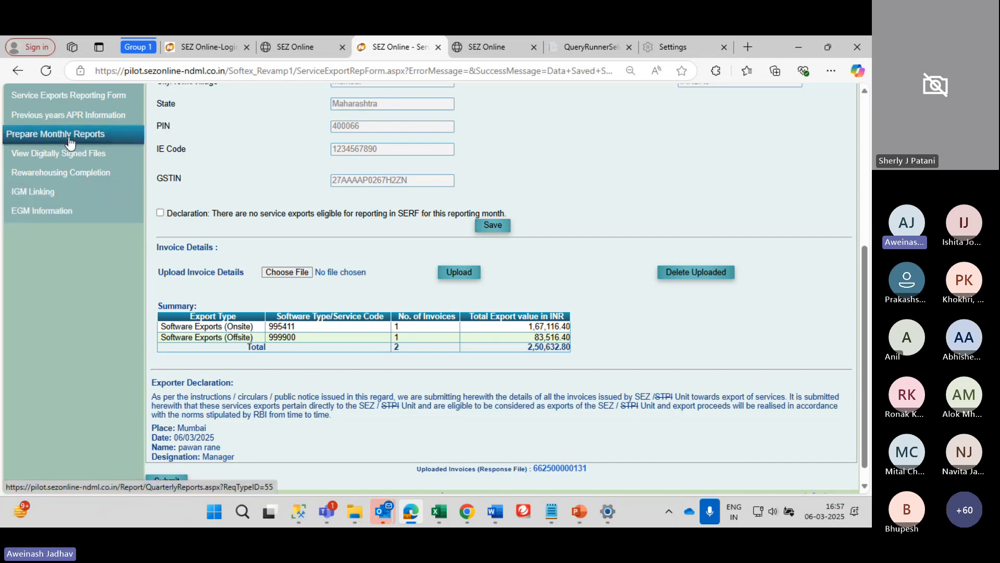
pyautogui.scroll(2, 70, 138)
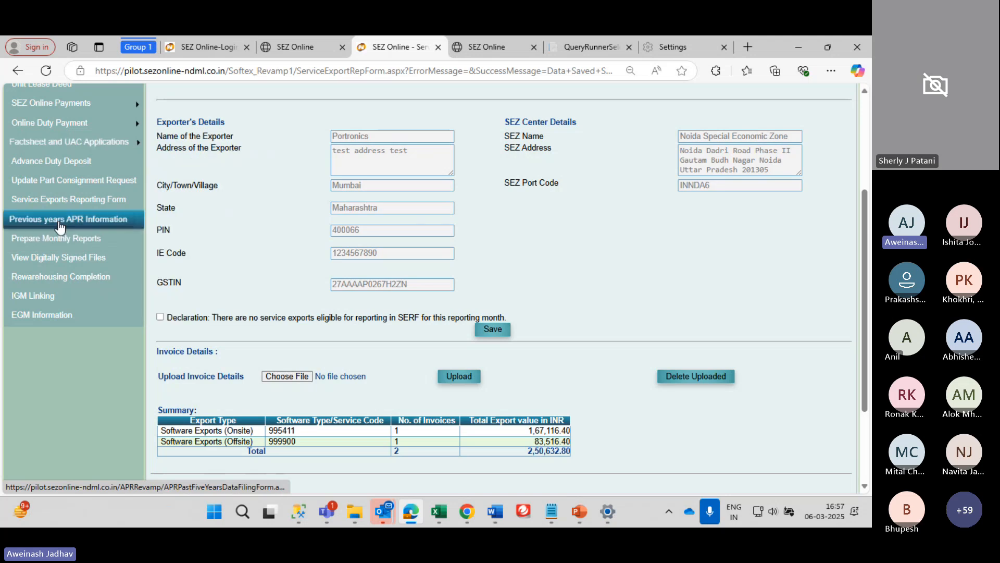
pyautogui.scroll(3, 57, 224)
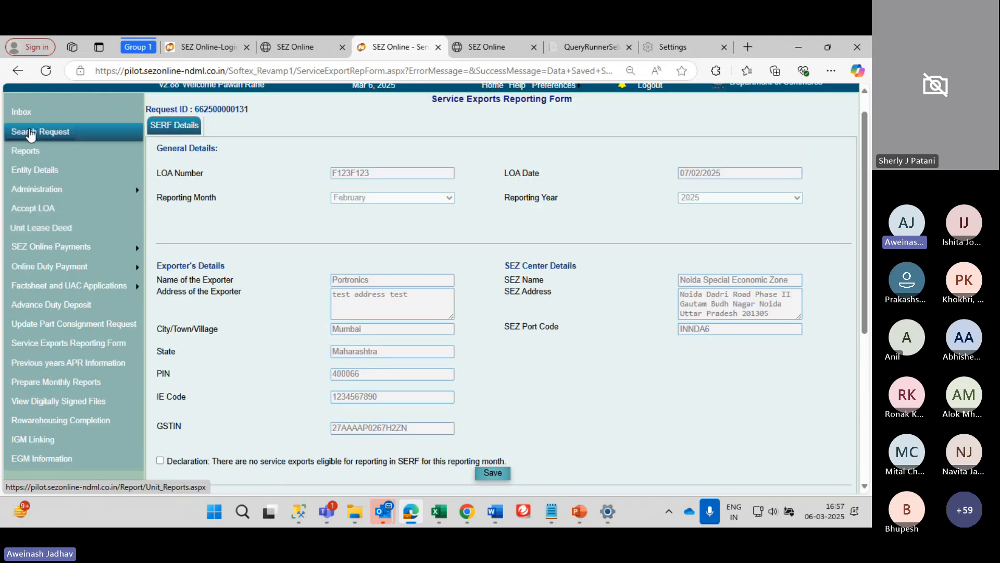
# Open Reports and browse the repository list, including Advance Duty Ledger and Trade Data
pyautogui.click(21, 150)
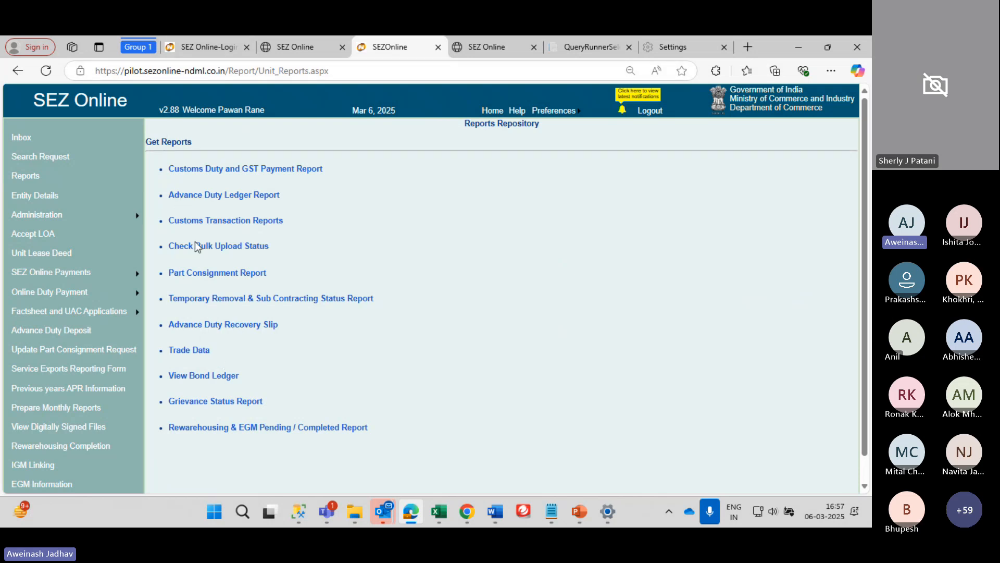
pyautogui.scroll(-1, 195, 242)
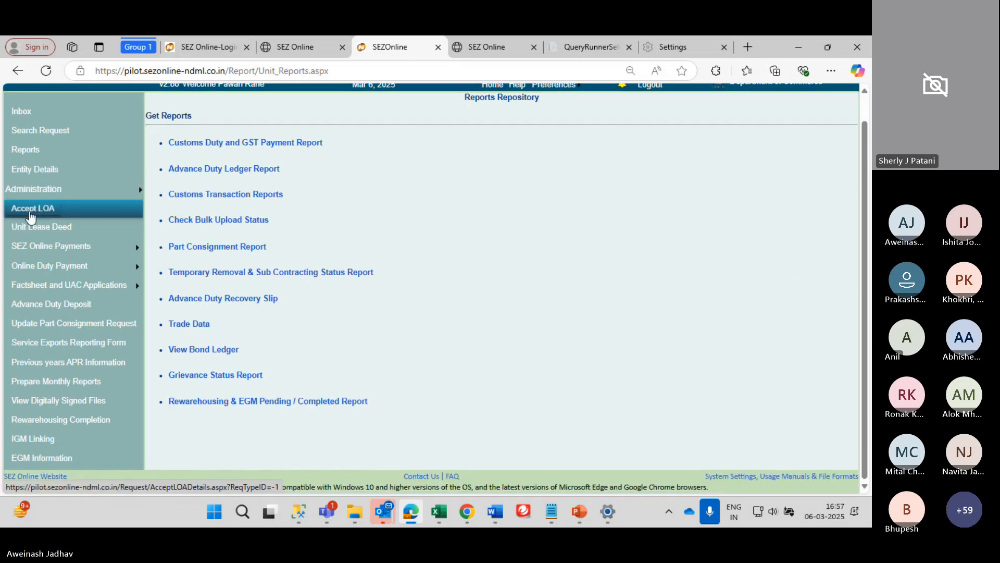
pyautogui.moveTo(50, 266)
pyautogui.scroll(-1, 50, 265)
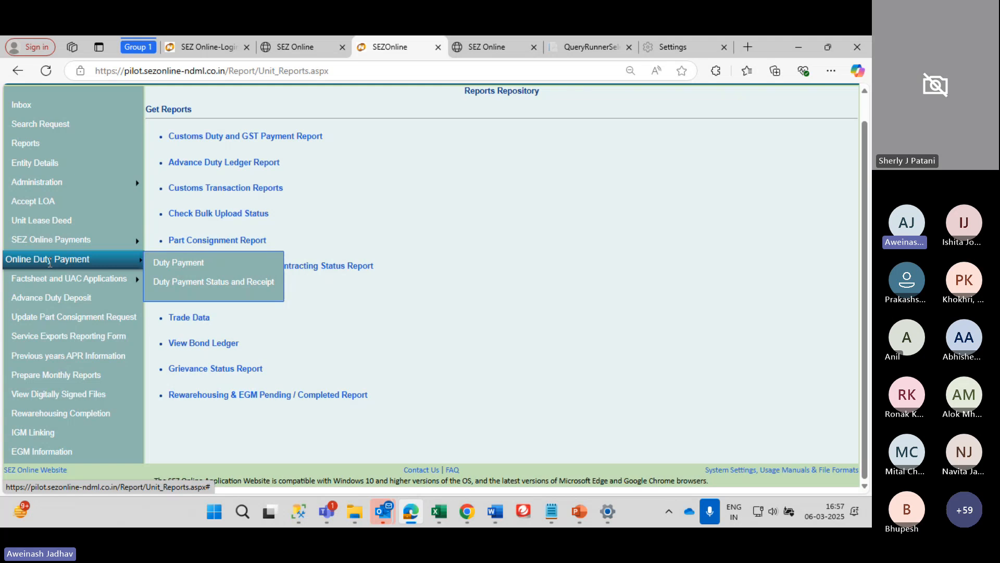
pyautogui.scroll(1, 50, 262)
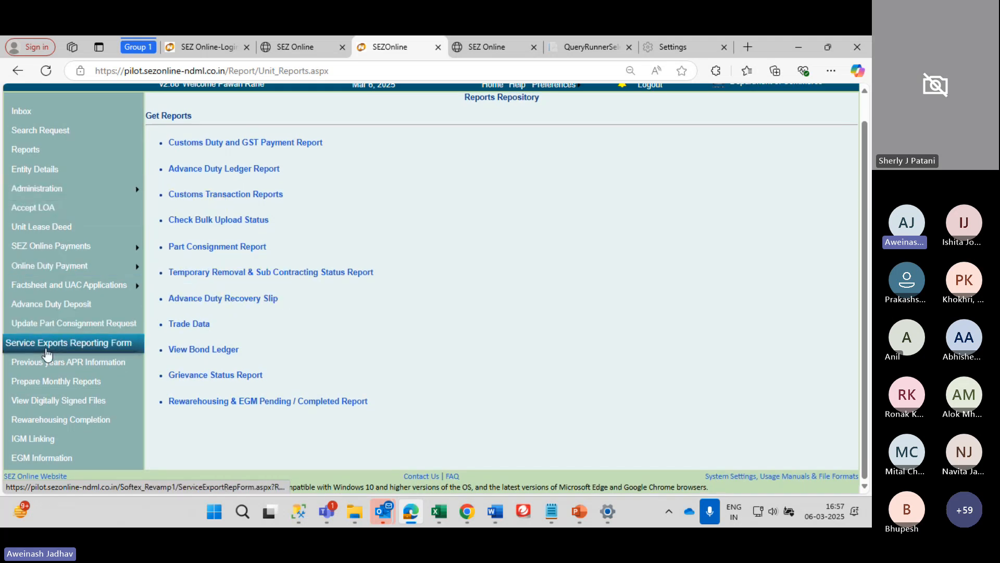
# Go to Prepare Monthly Reports, review the pending Feb-2025 row, and start preparing Jan-2025
pyautogui.click(65, 384)
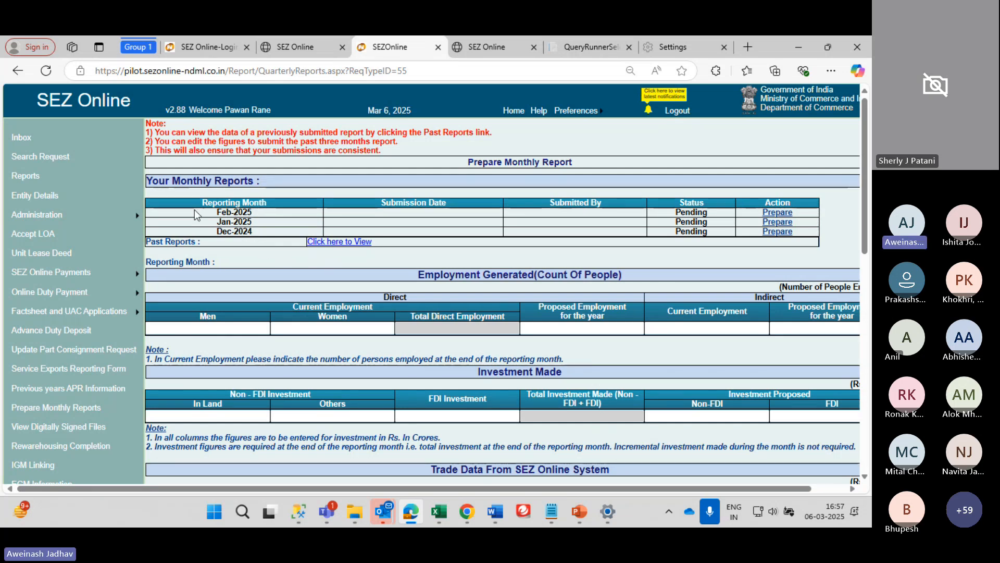
pyautogui.moveTo(200, 213); pyautogui.dragTo(271, 211)
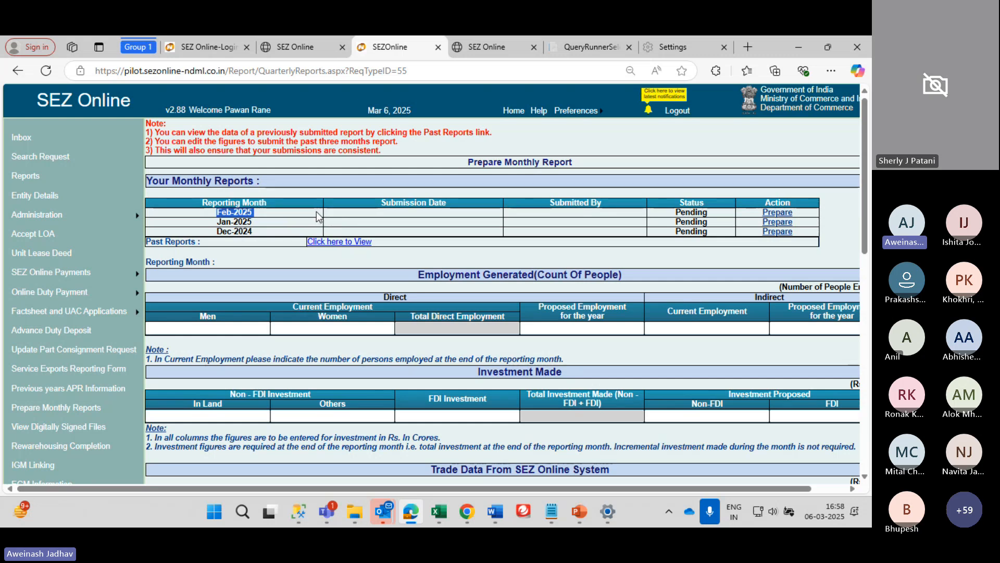
pyautogui.click(217, 215)
pyautogui.moveTo(214, 216); pyautogui.dragTo(800, 240)
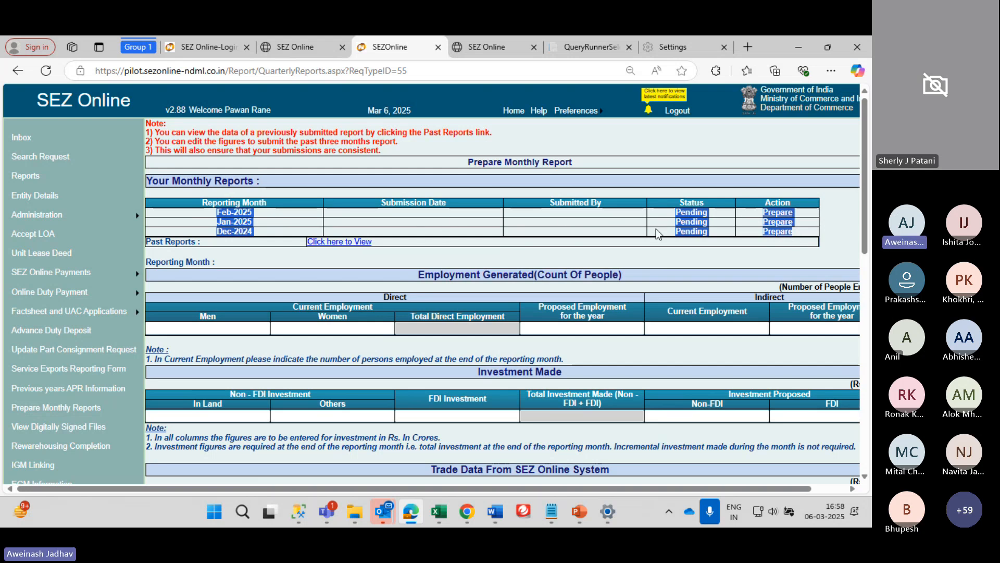
pyautogui.click(746, 211)
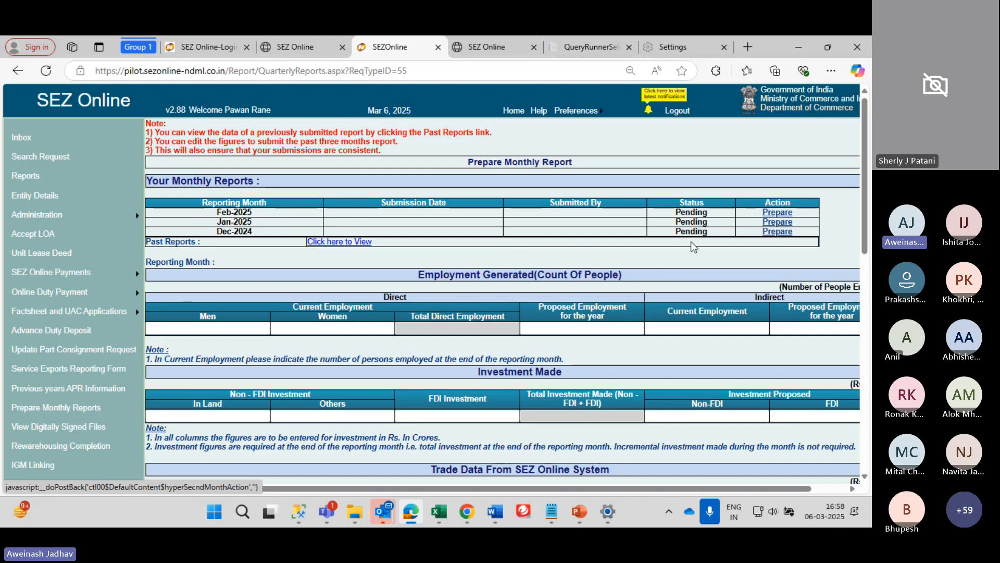
pyautogui.click(778, 222)
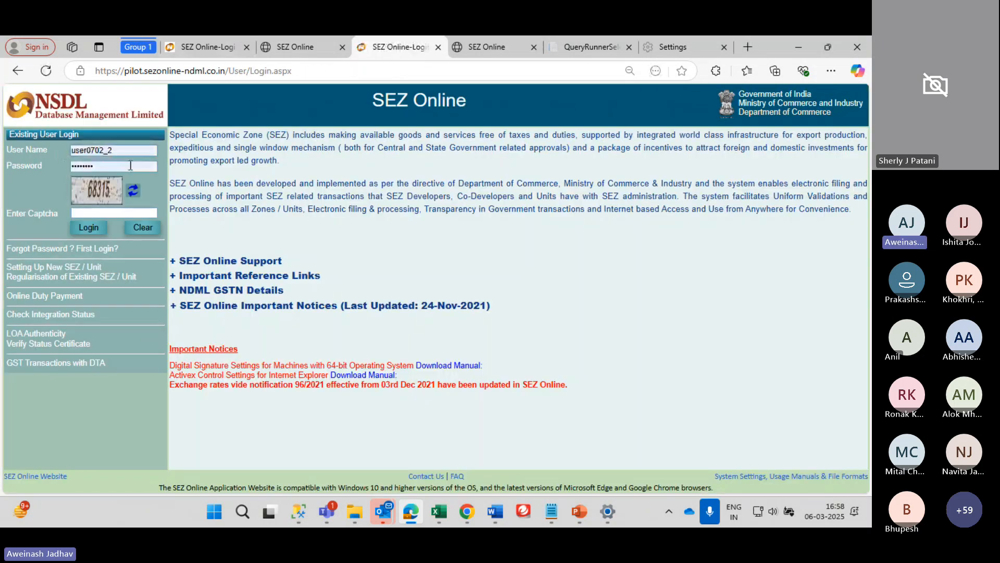
# Log in with the second saved user account, entering the captcha code
pyautogui.click(103, 146)
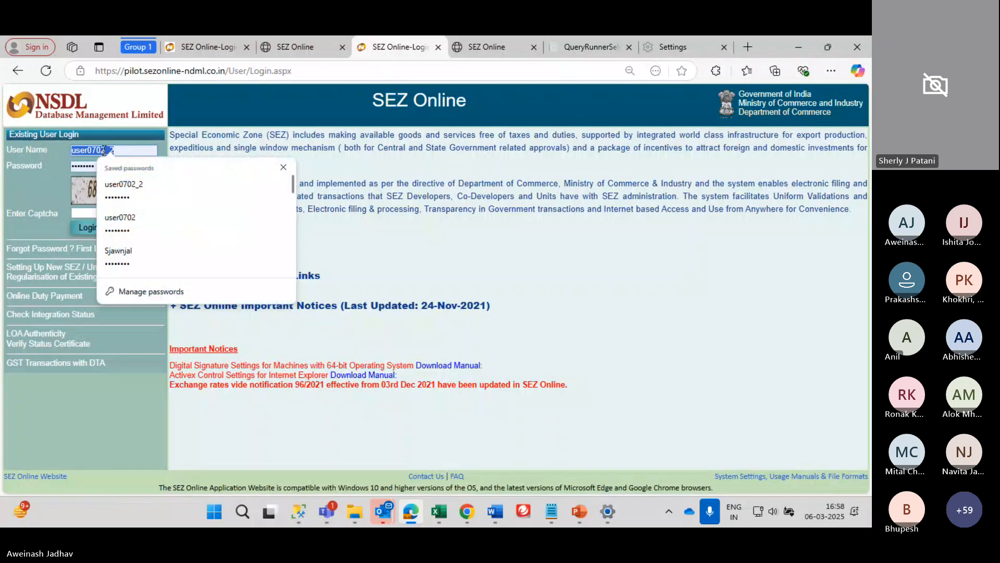
pyautogui.scroll(-2, 145, 212)
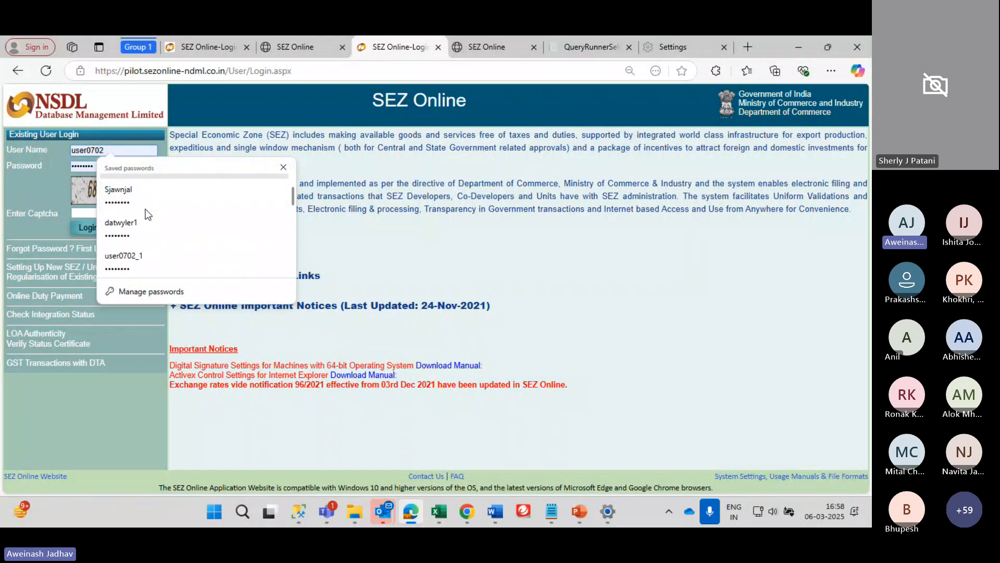
pyautogui.click(141, 198)
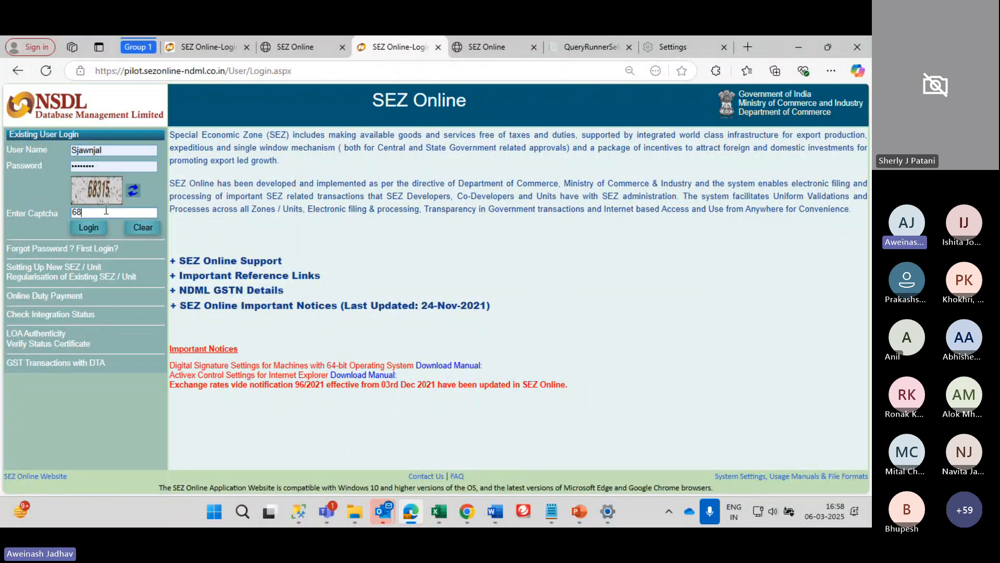
pyautogui.click(106, 211)
pyautogui.write('68315')
pyautogui.press('Return')
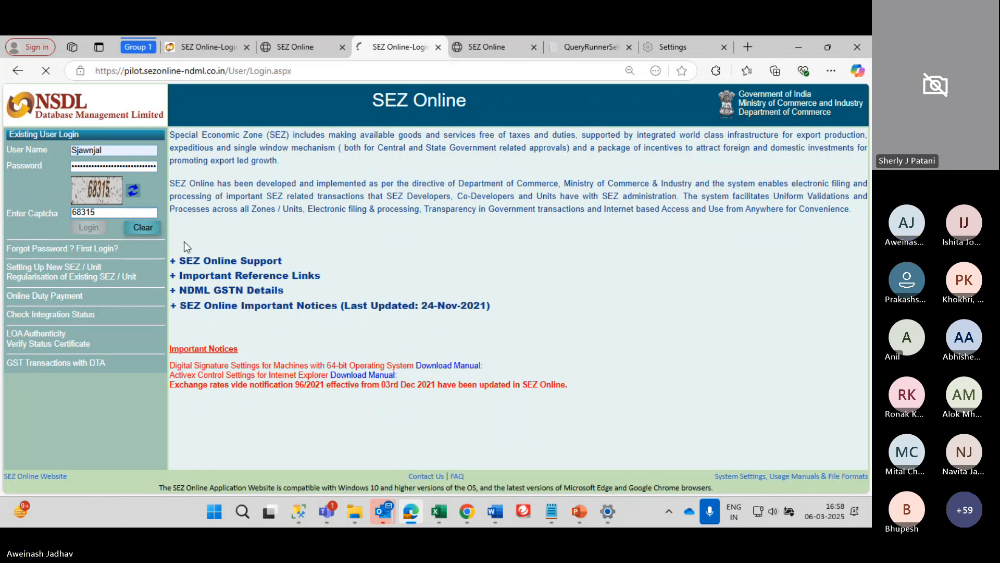
# Open that user's Prepare Monthly Reports page showing three pending months
pyautogui.scroll(-1, 45, 416)
pyautogui.click(56, 382)
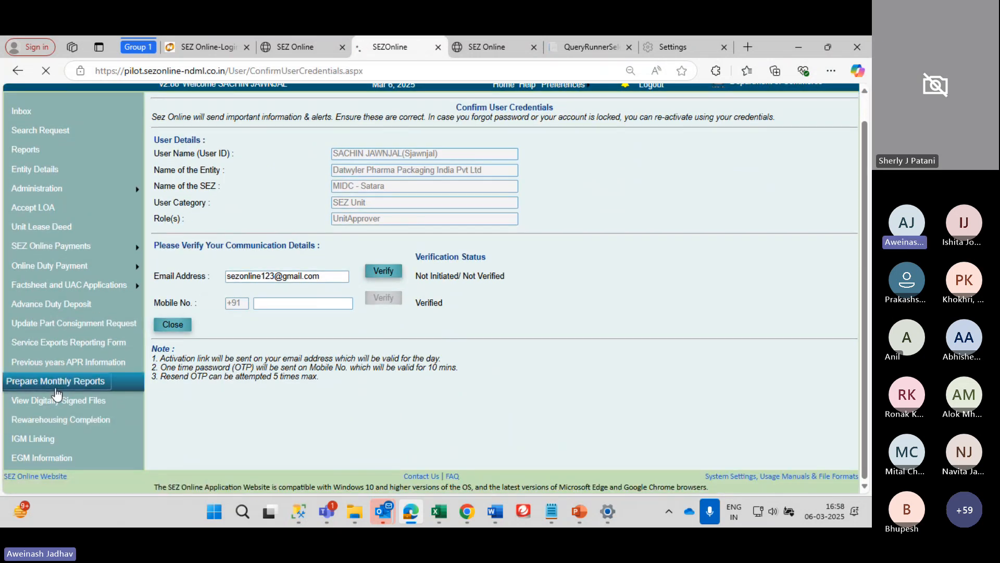
pyautogui.scroll(-1, 400, 203)
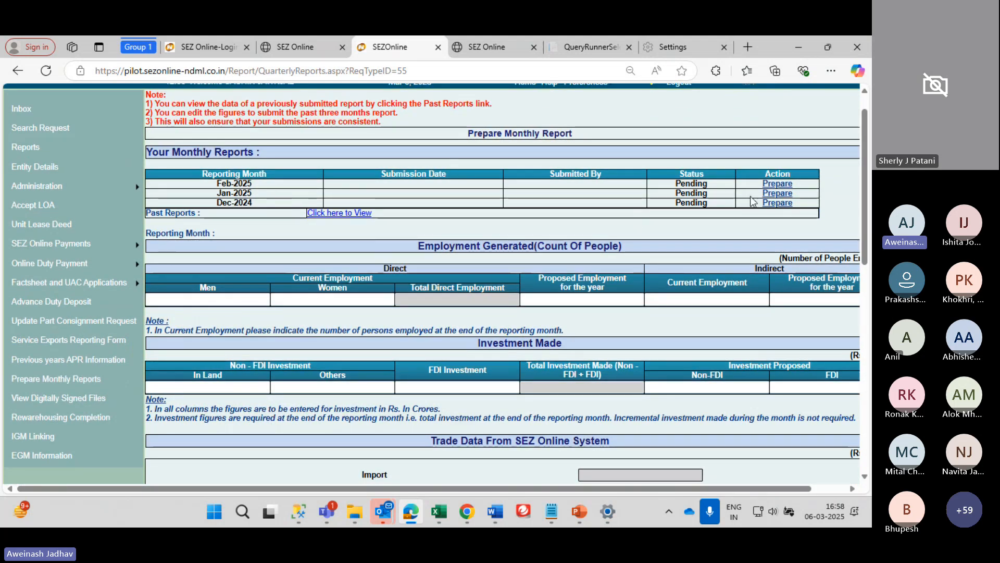
# Open the Jan-2025 monthly report form and look over its sections
pyautogui.click(773, 195)
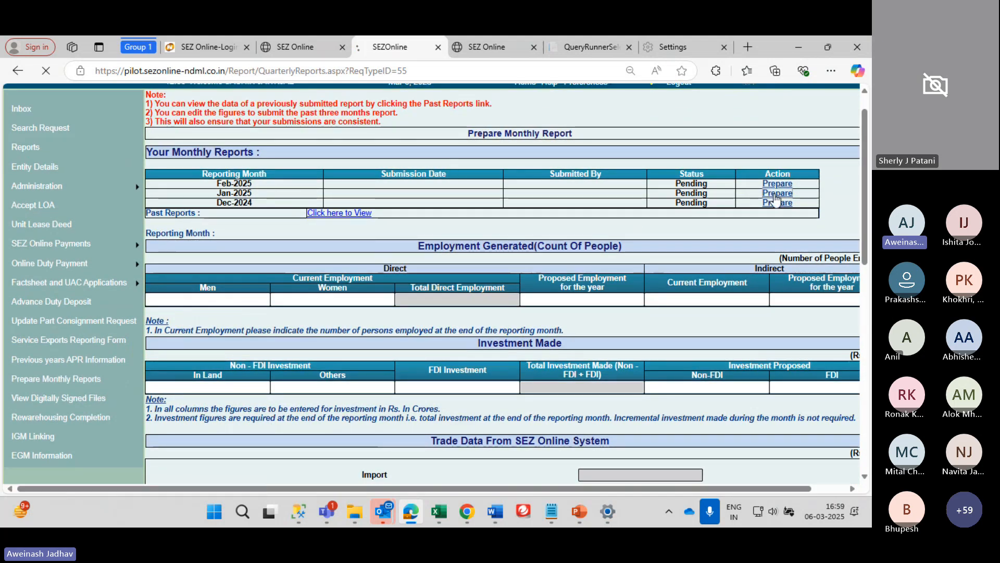
pyautogui.scroll(-1, 386, 268)
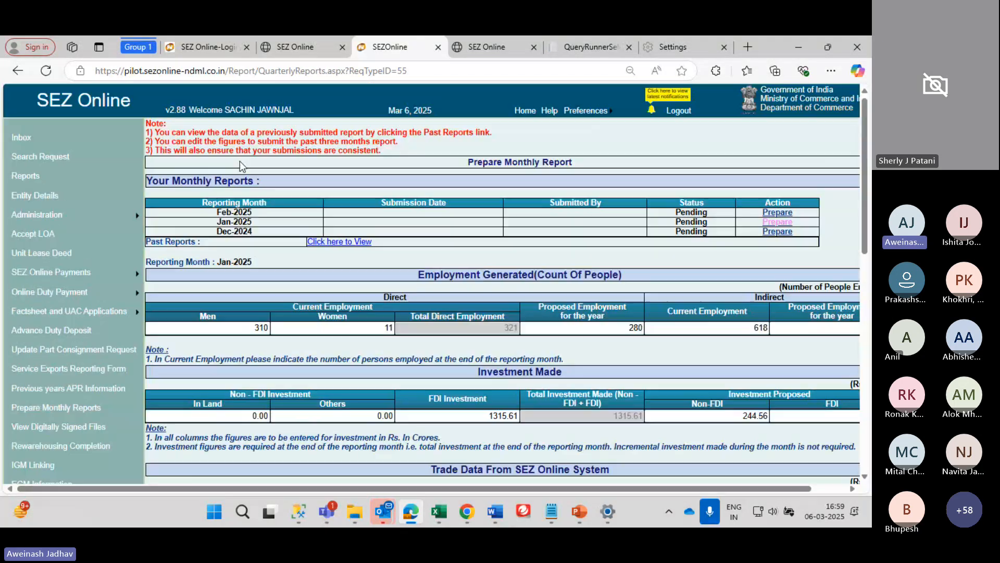
pyautogui.scroll(1, 242, 166)
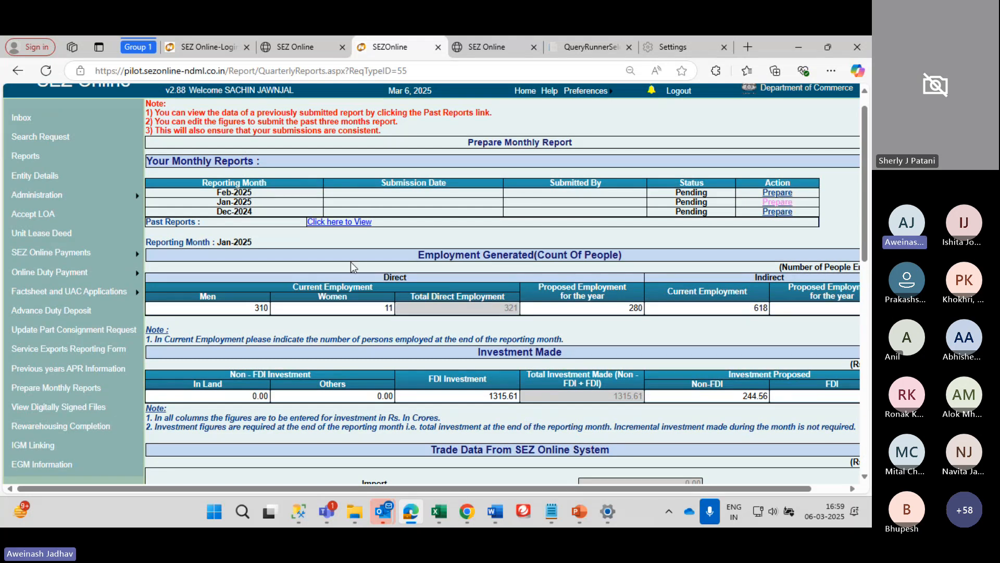
pyautogui.scroll(-1, 352, 261)
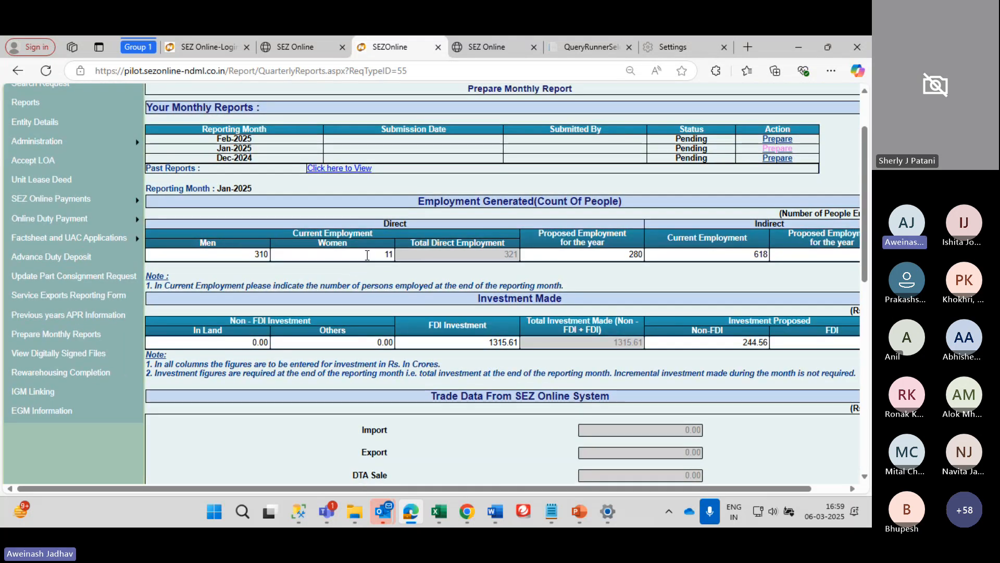
# Change direct current employment from 310 to 312 men and set women to 50
pyautogui.click(259, 254)
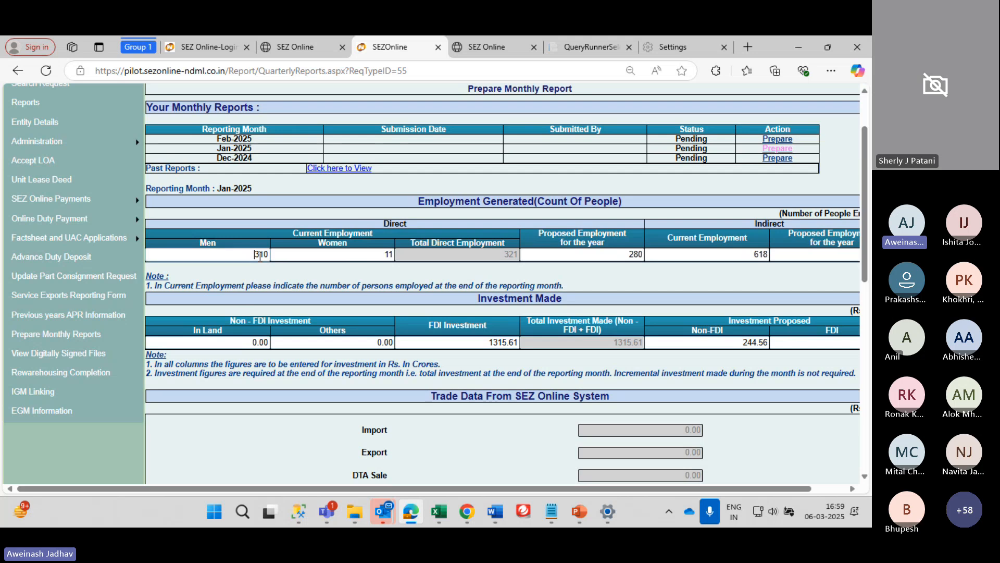
pyautogui.doubleClick(259, 255)
pyautogui.write('312')
pyautogui.press('Tab')
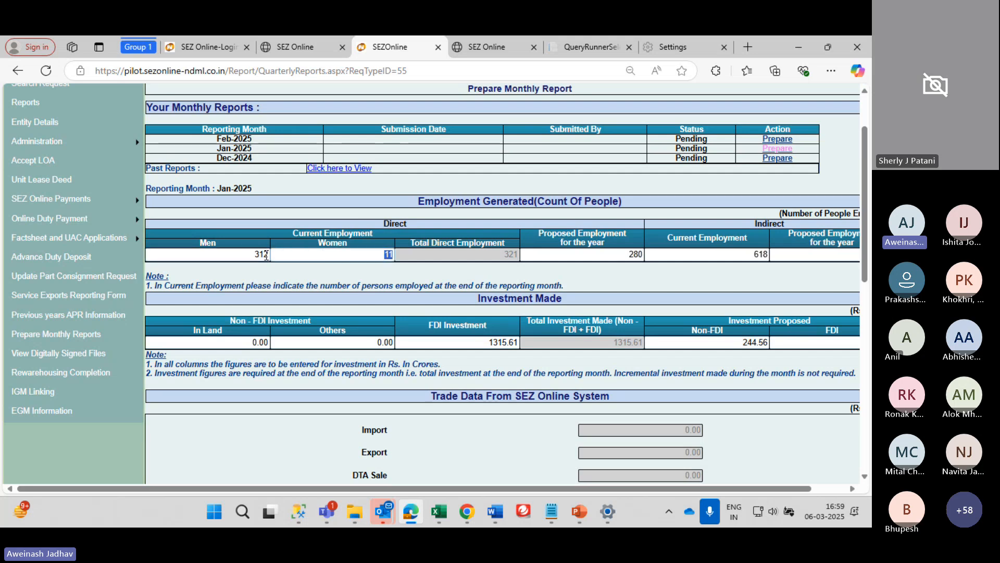
pyautogui.write('50')
pyautogui.press('Tab')
pyautogui.press('Tab')
pyautogui.press('Tab')
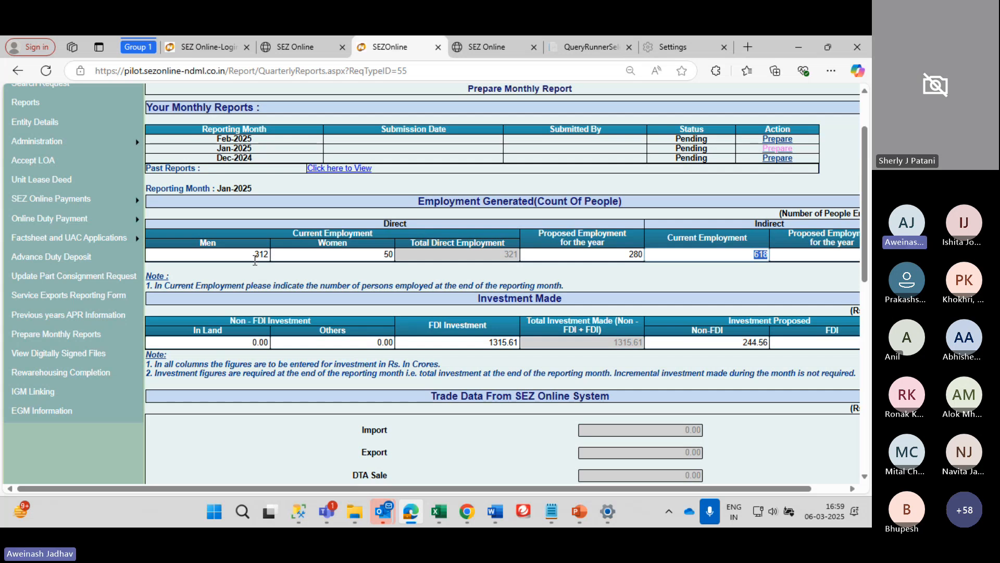
pyautogui.scroll(-2, 523, 281)
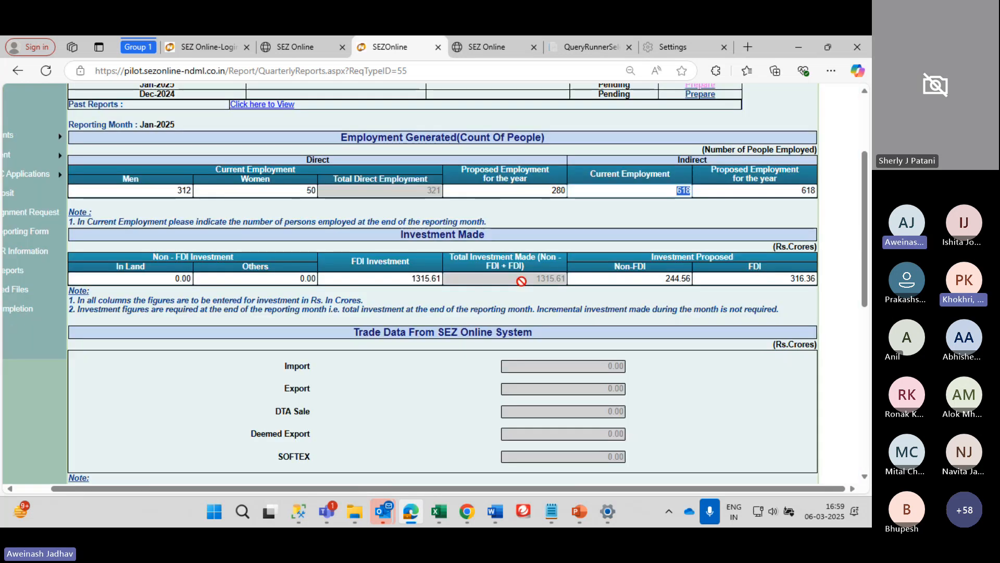
pyautogui.hscroll(1, 553, 250)
pyautogui.scroll(-2, 579, 216)
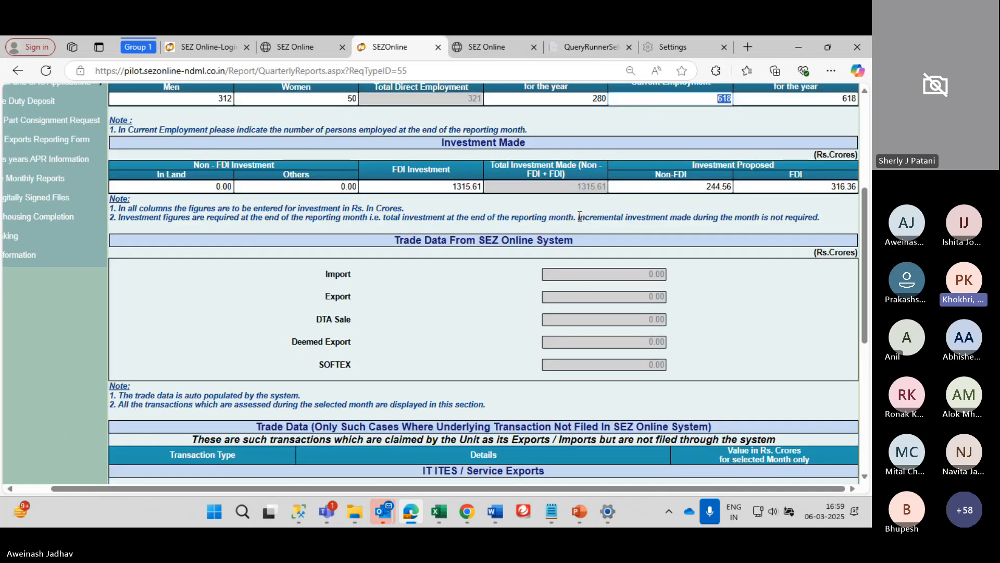
pyautogui.scroll(-3, 485, 283)
pyautogui.scroll(5, 485, 283)
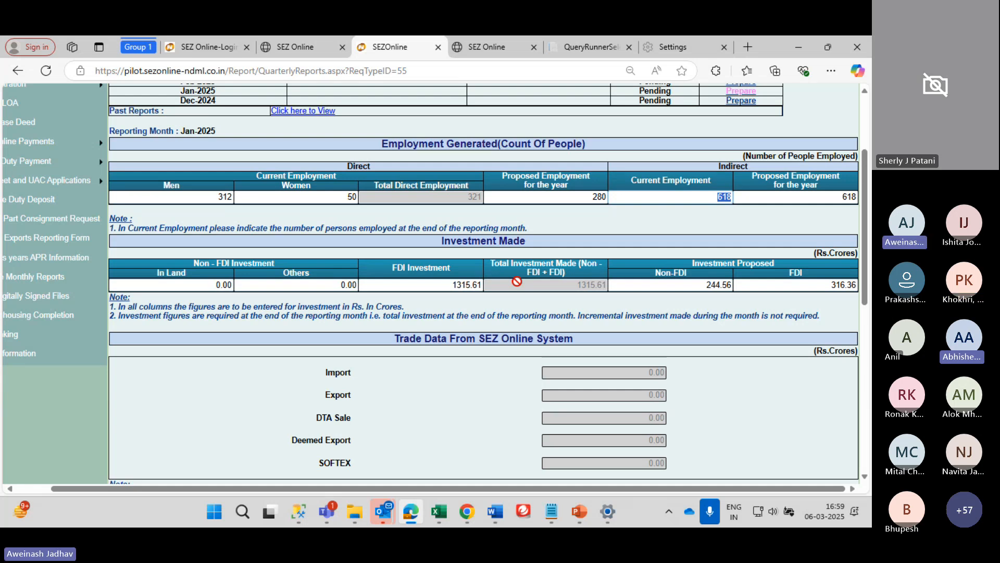
pyautogui.scroll(-2, 517, 281)
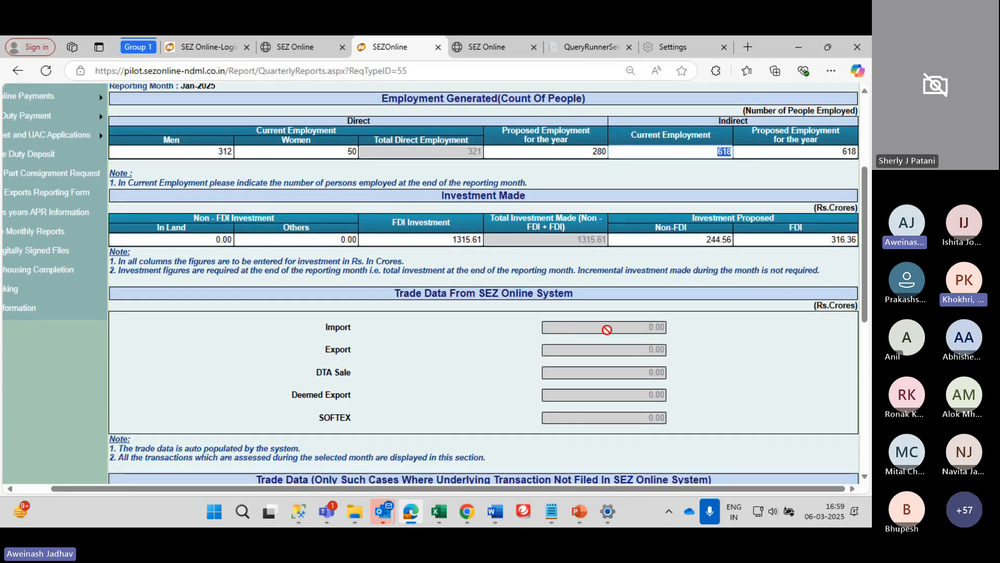
pyautogui.scroll(-1, 597, 330)
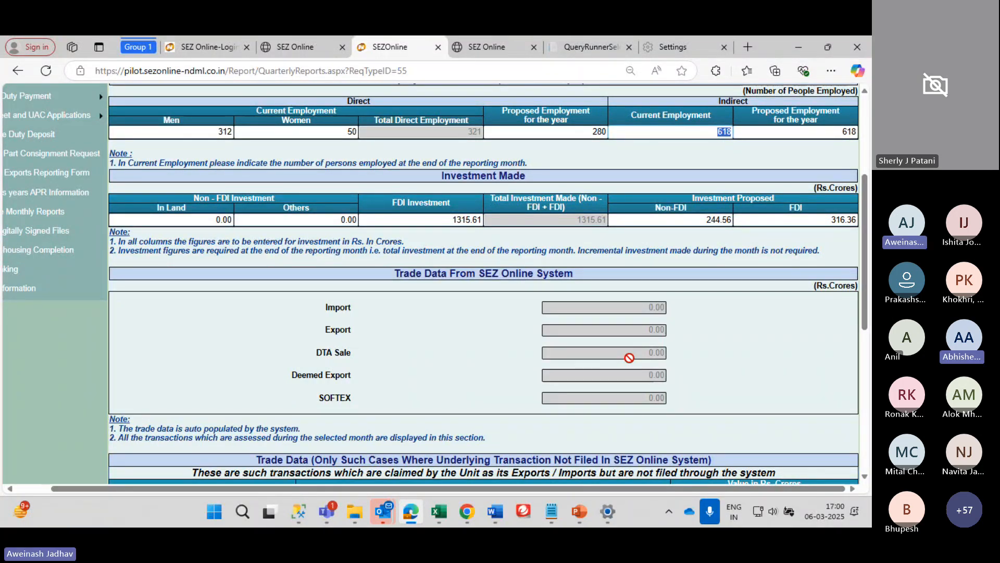
pyautogui.scroll(-1, 629, 358)
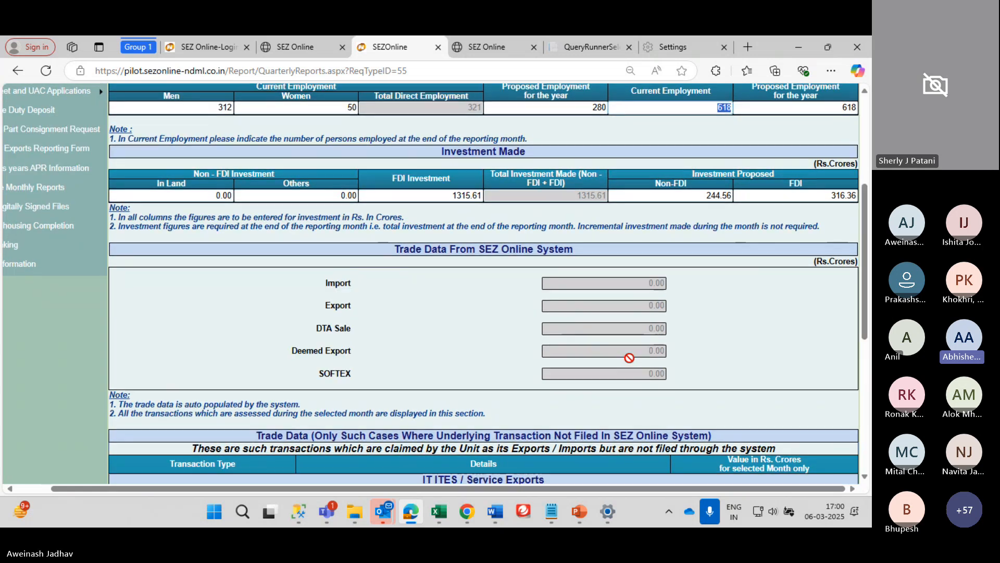
pyautogui.scroll(5, 629, 357)
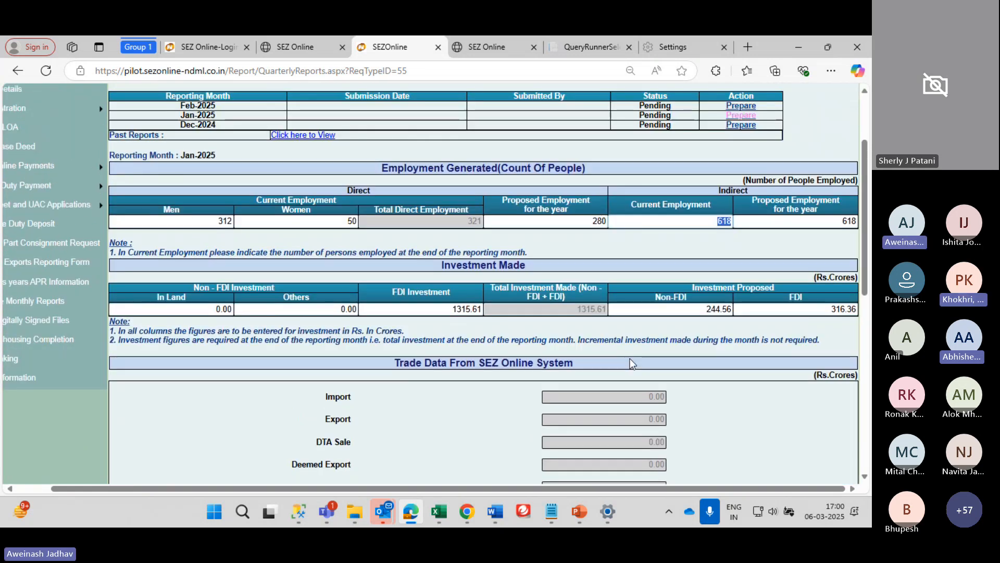
pyautogui.scroll(-4, 631, 364)
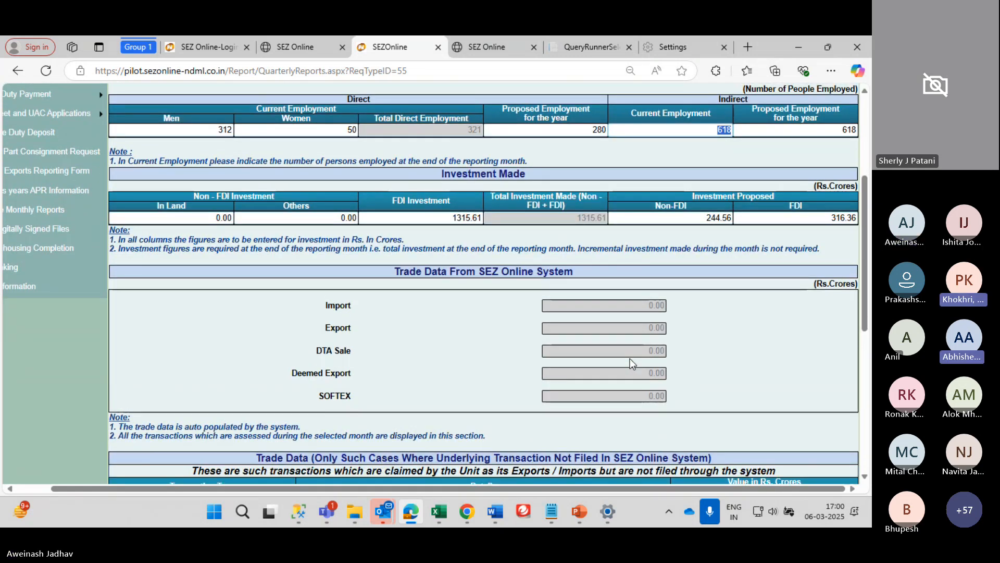
pyautogui.scroll(3, 630, 358)
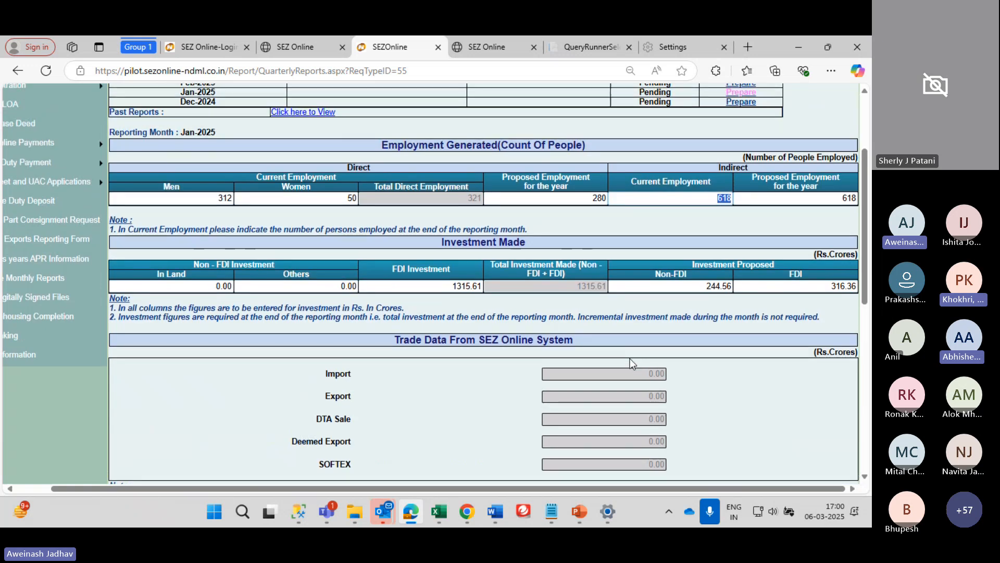
pyautogui.scroll(6, 630, 358)
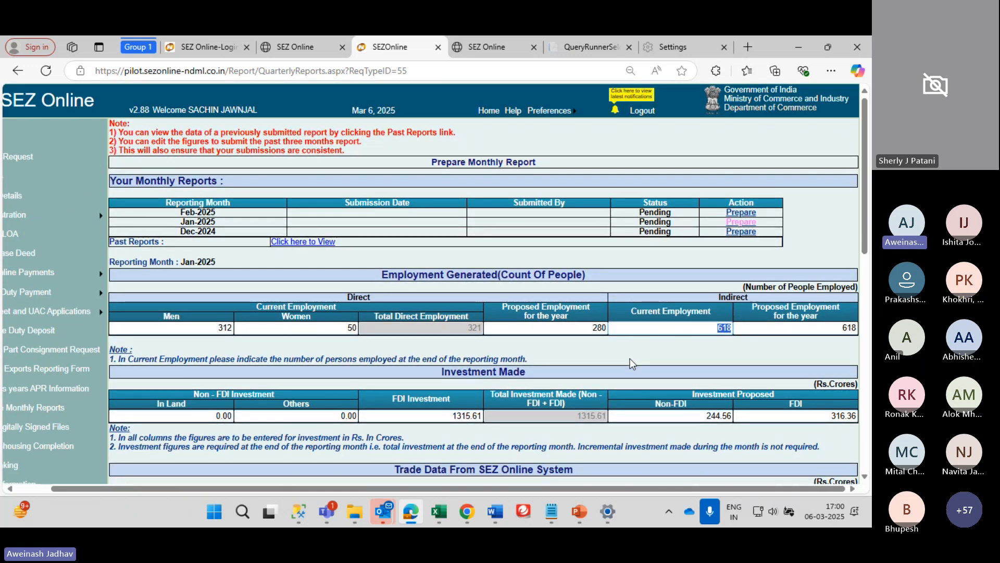
pyautogui.scroll(-5, 630, 359)
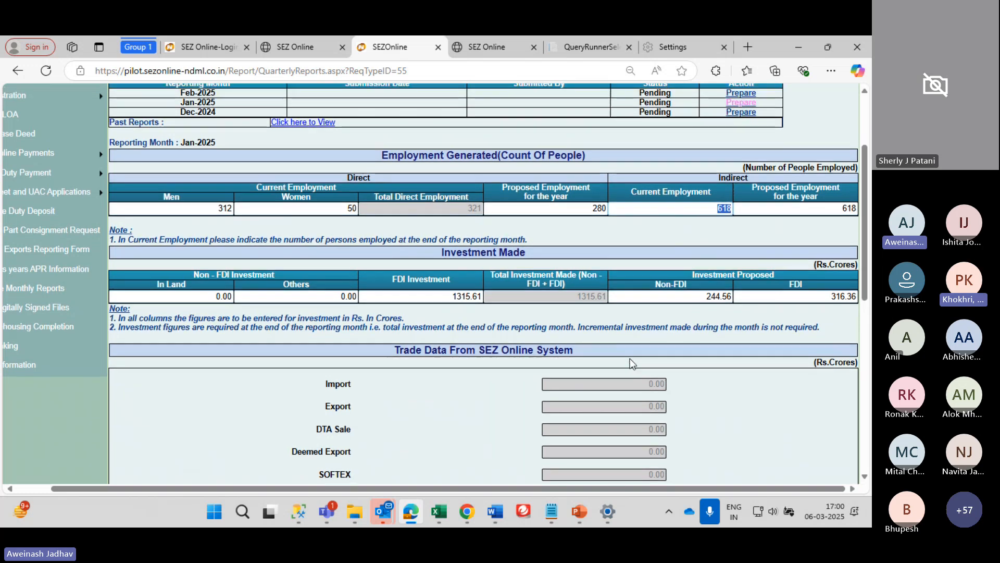
pyautogui.scroll(5, 631, 362)
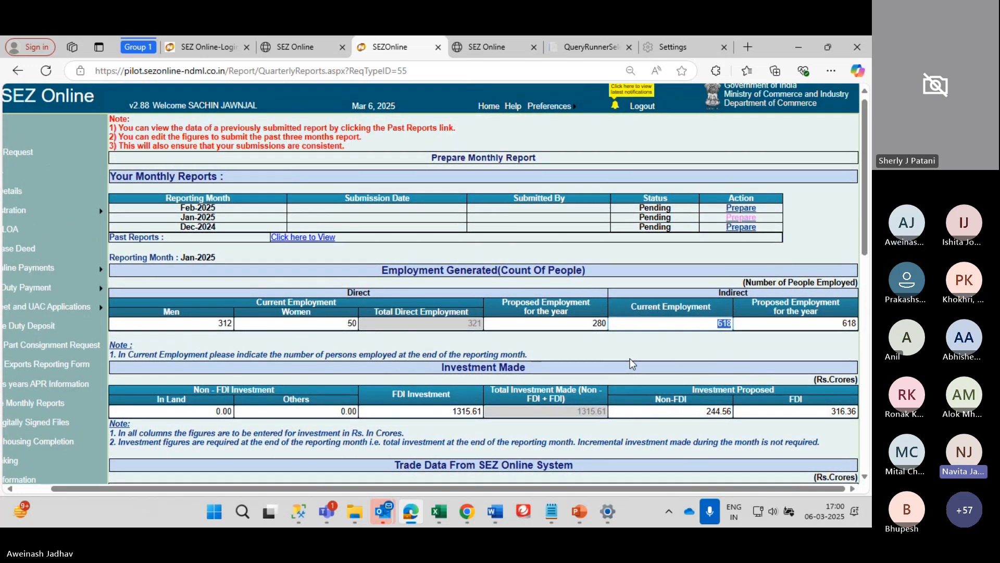
pyautogui.scroll(-5, 630, 359)
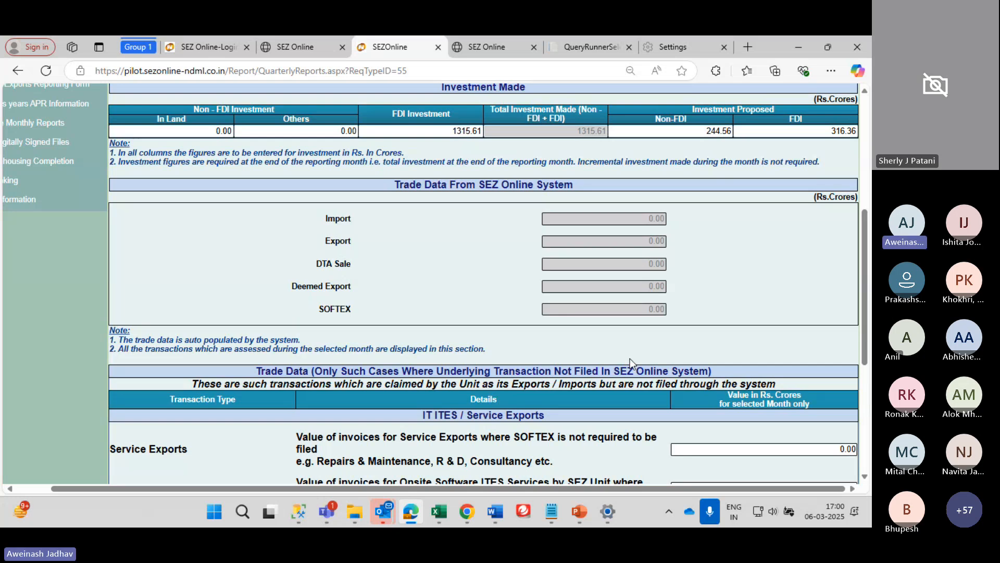
pyautogui.scroll(1, 630, 359)
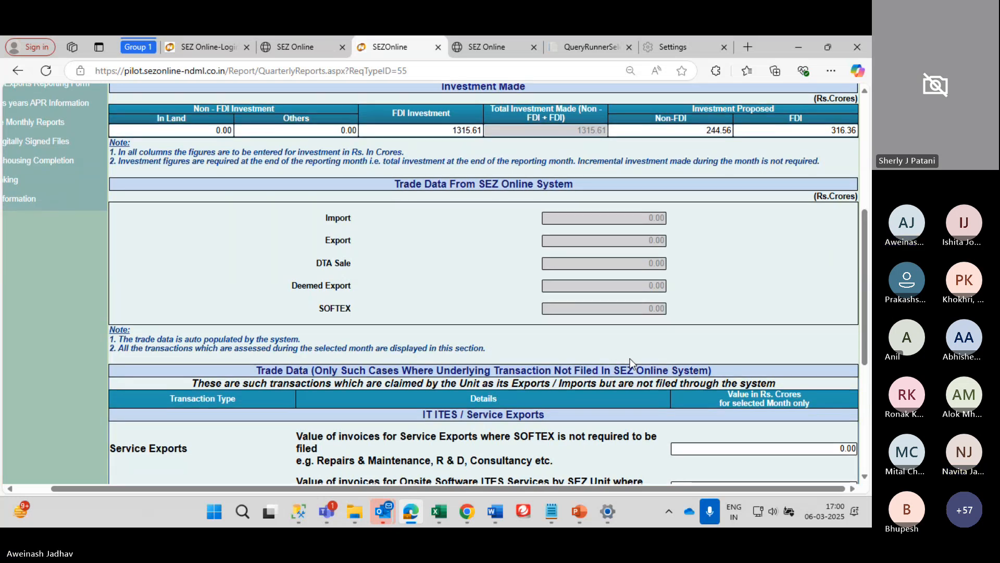
pyautogui.scroll(-3, 632, 362)
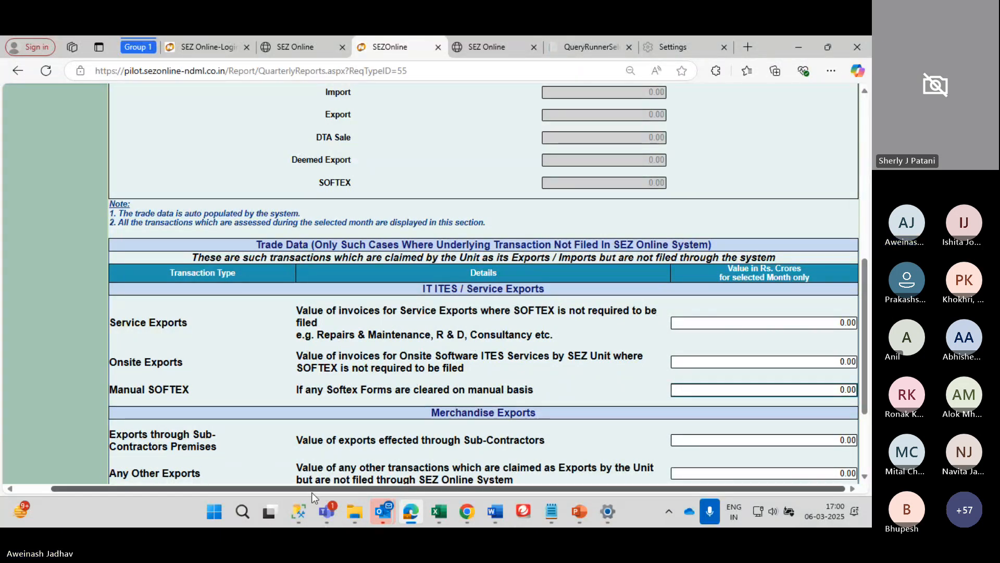
pyautogui.moveTo(360, 515)
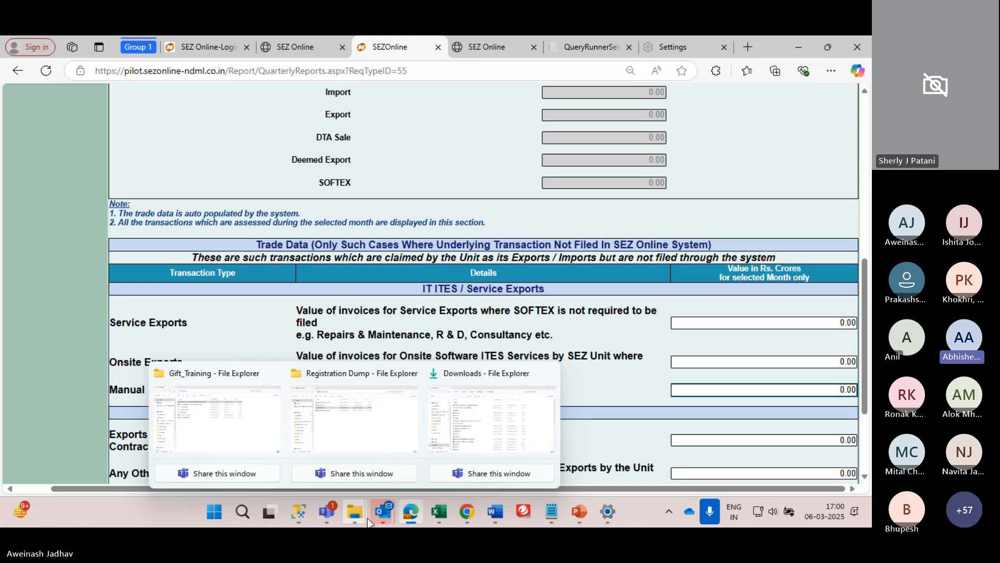
pyautogui.scroll(-2, 250, 276)
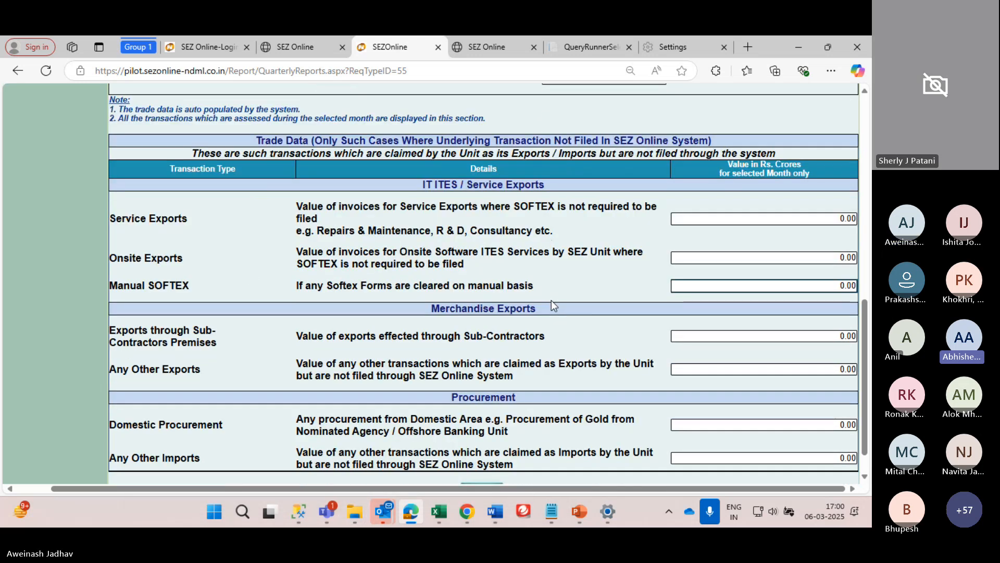
pyautogui.moveTo(115, 218); pyautogui.dragTo(846, 287)
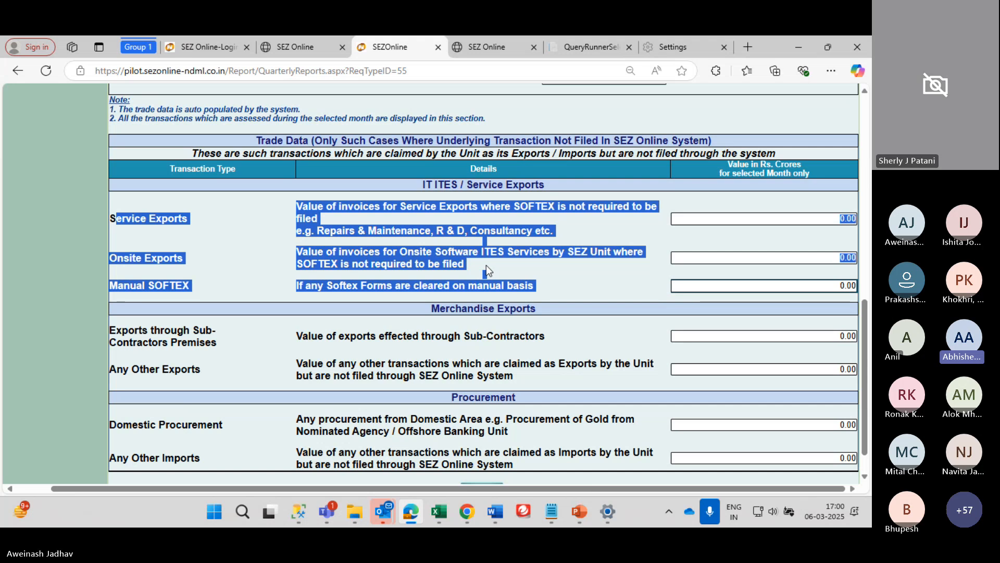
pyautogui.scroll(-1, 488, 268)
pyautogui.scroll(-1, 486, 266)
pyautogui.scroll(1, 486, 265)
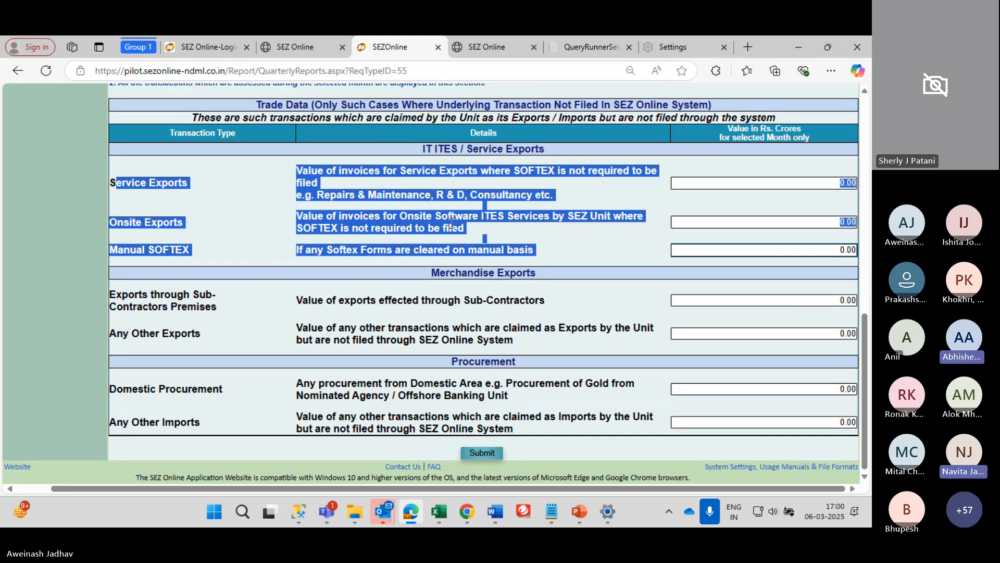
pyautogui.click(474, 250)
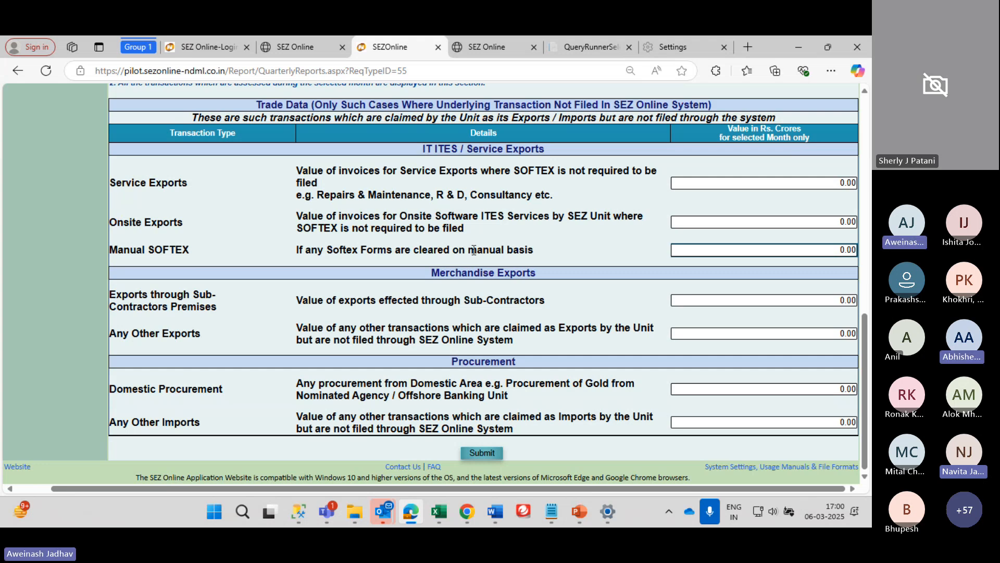
pyautogui.scroll(1, 474, 250)
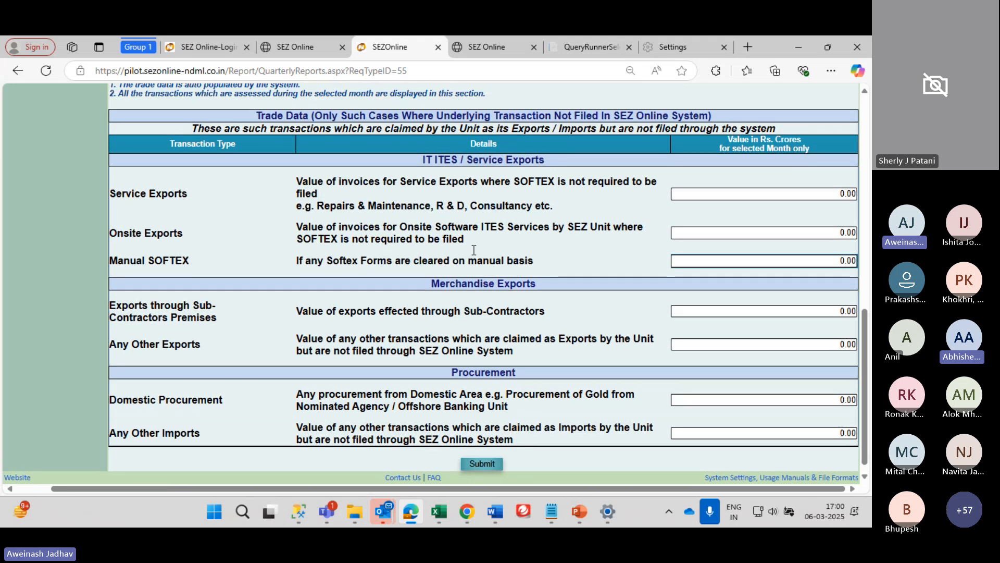
pyautogui.moveTo(195, 177); pyautogui.dragTo(780, 178)
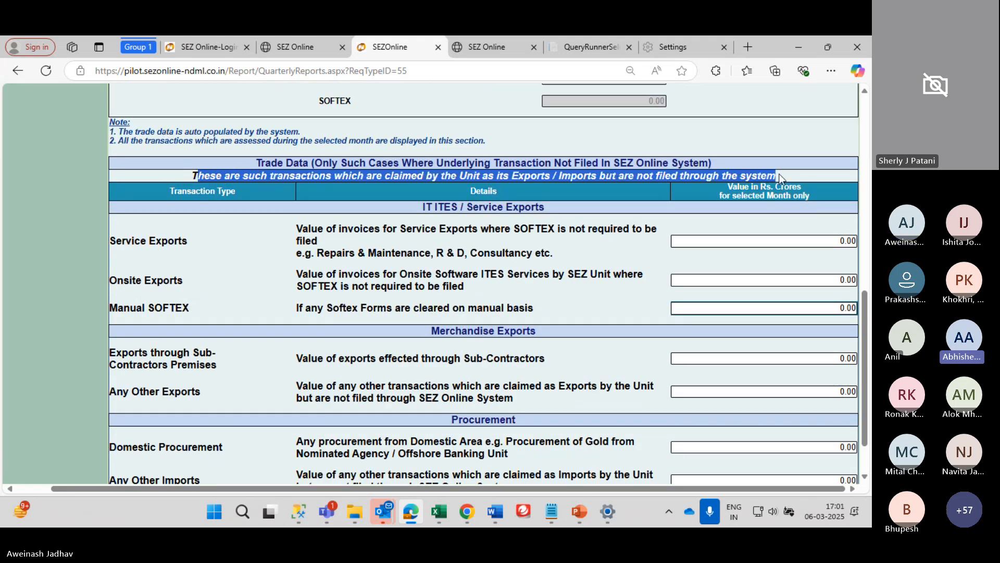
pyautogui.click(182, 176)
pyautogui.moveTo(182, 174); pyautogui.dragTo(769, 176)
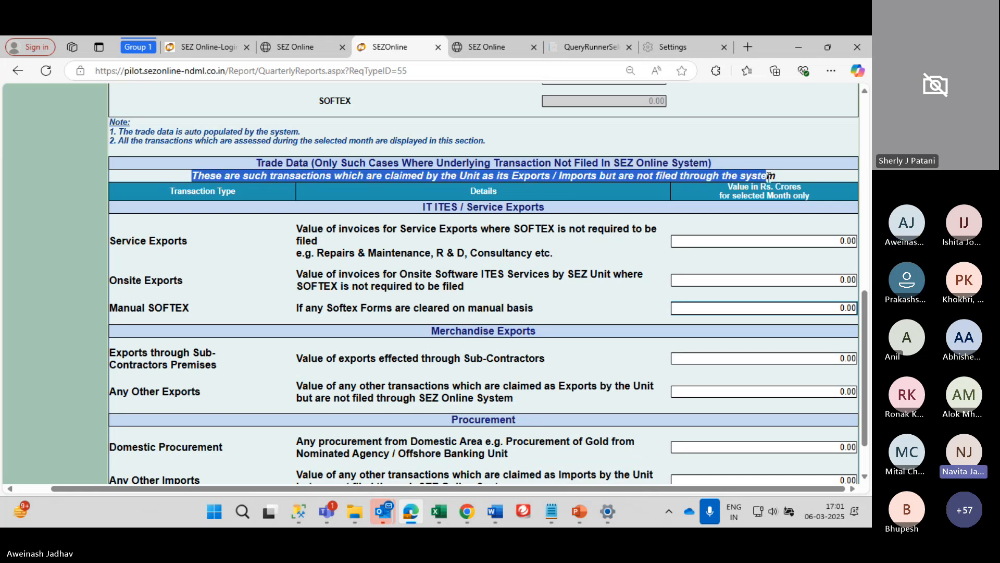
pyautogui.click(651, 235)
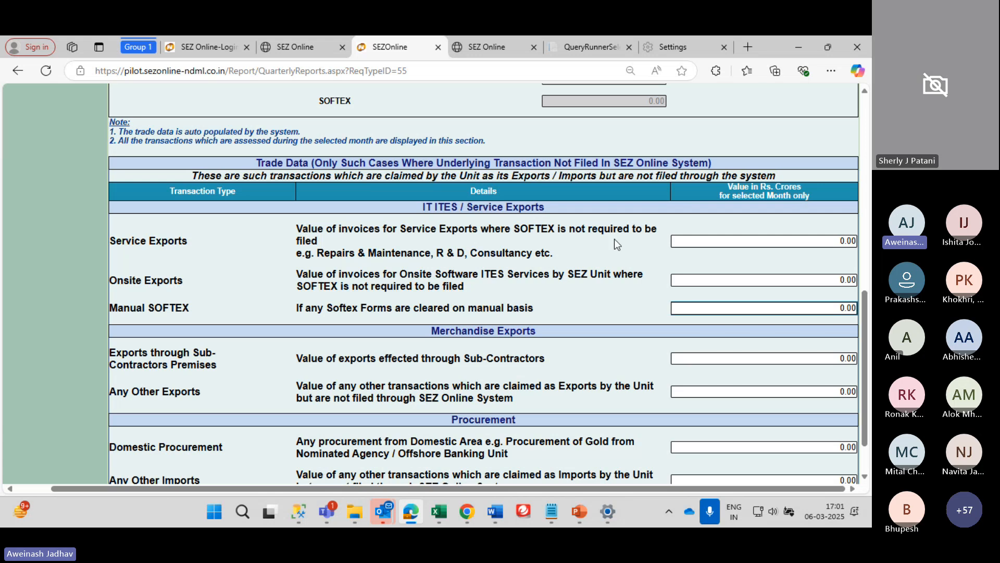
pyautogui.scroll(-1, 518, 251)
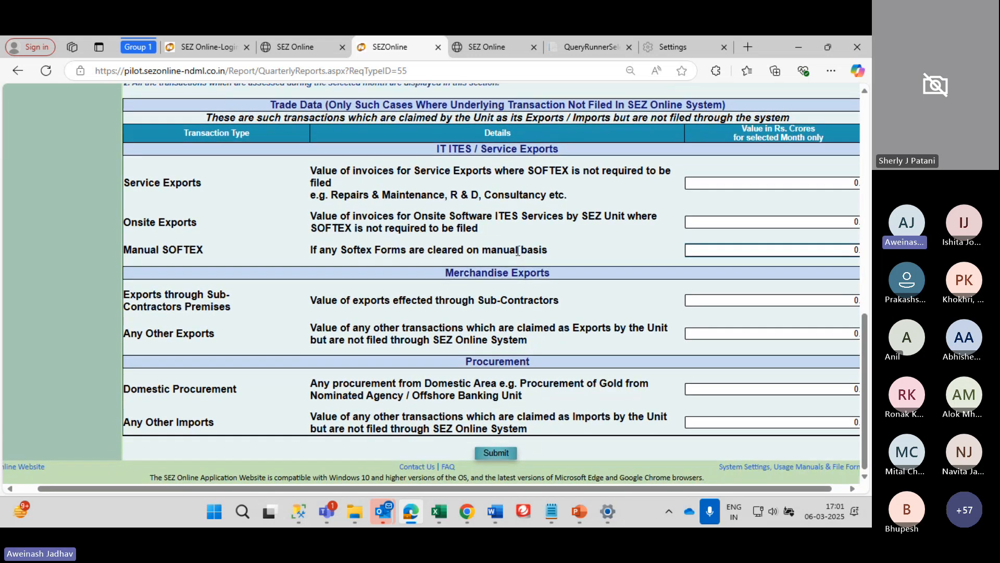
pyautogui.scroll(3, 518, 251)
pyautogui.scroll(6, 518, 251)
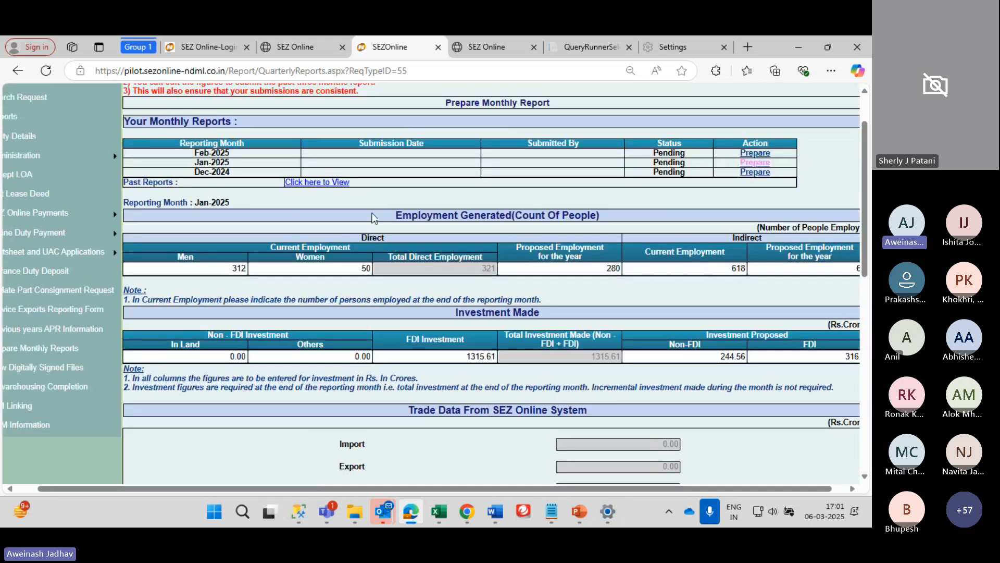
pyautogui.scroll(1, 373, 218)
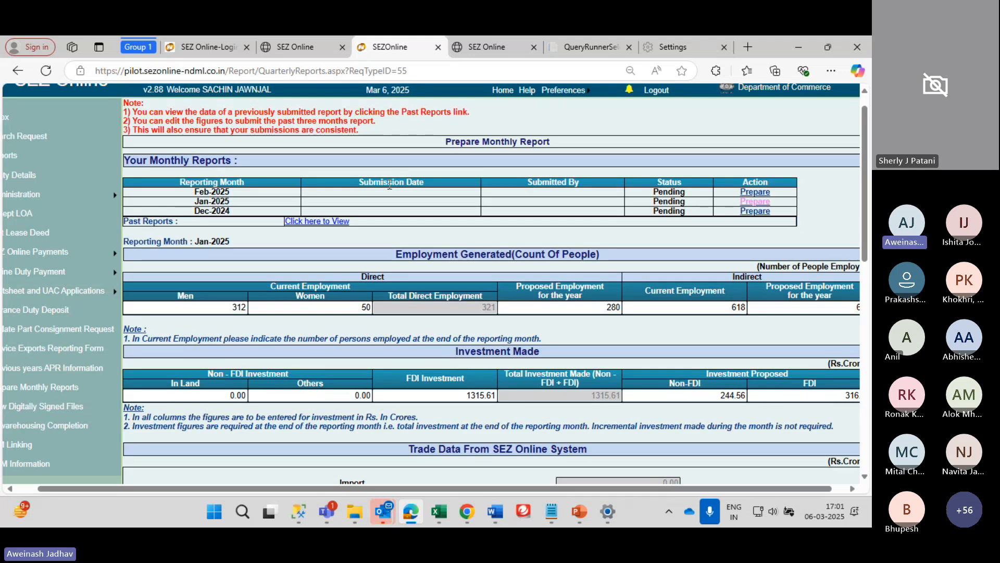
# Submit the Jan-2025 monthly report with the updated employment figures
pyautogui.scroll(1, 423, 234)
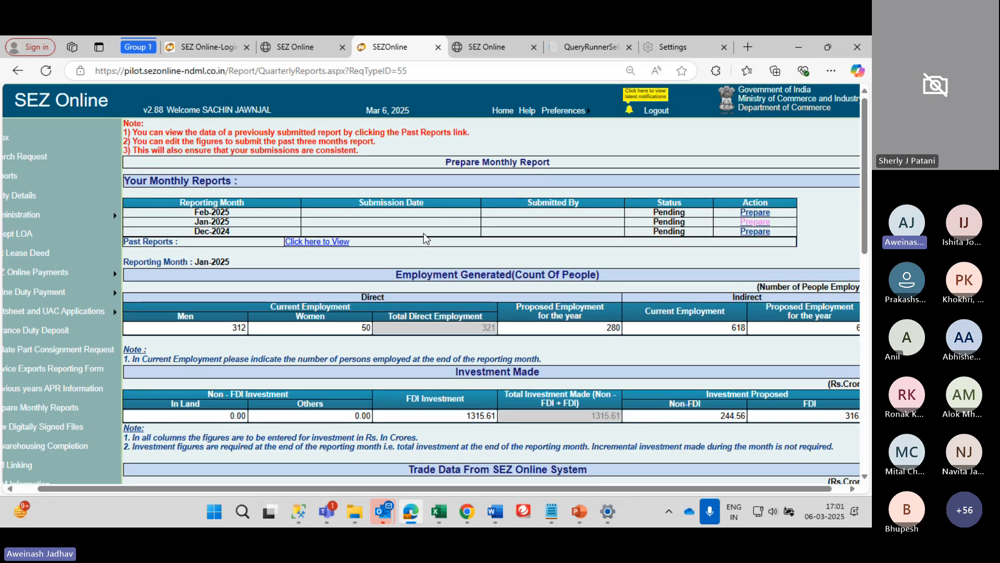
pyautogui.scroll(-5, 423, 233)
pyautogui.scroll(3, 385, 211)
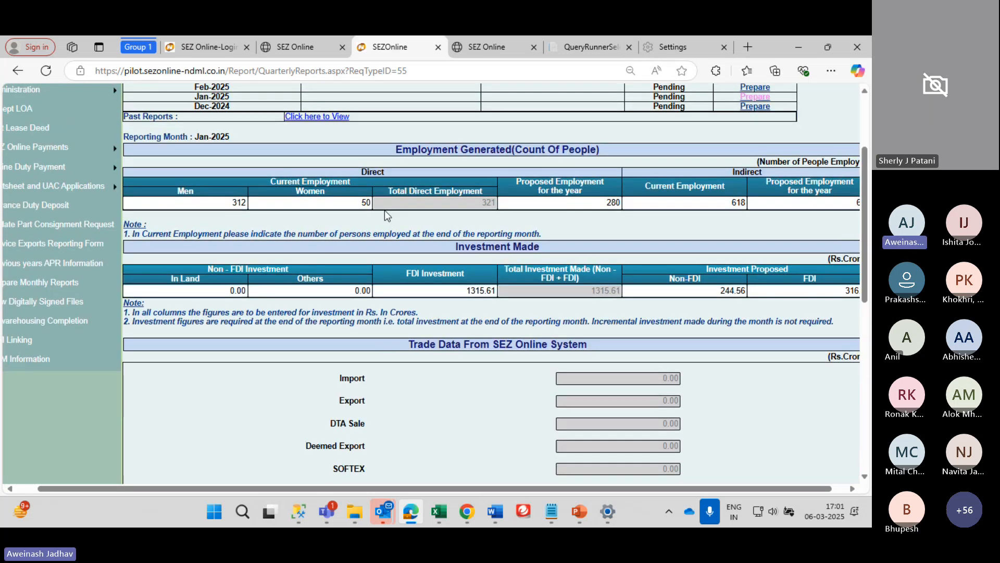
pyautogui.scroll(-7, 384, 211)
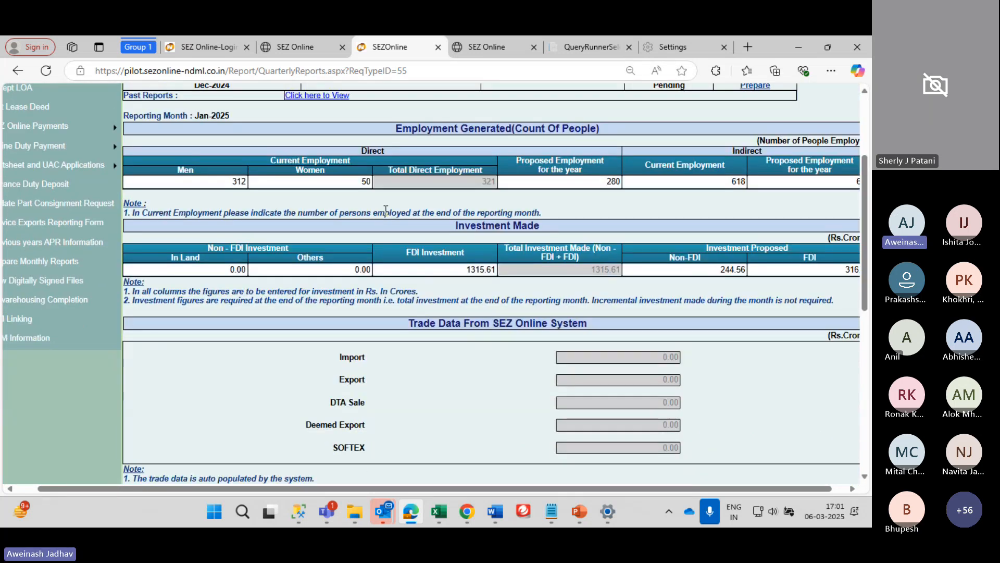
pyautogui.scroll(-2, 384, 211)
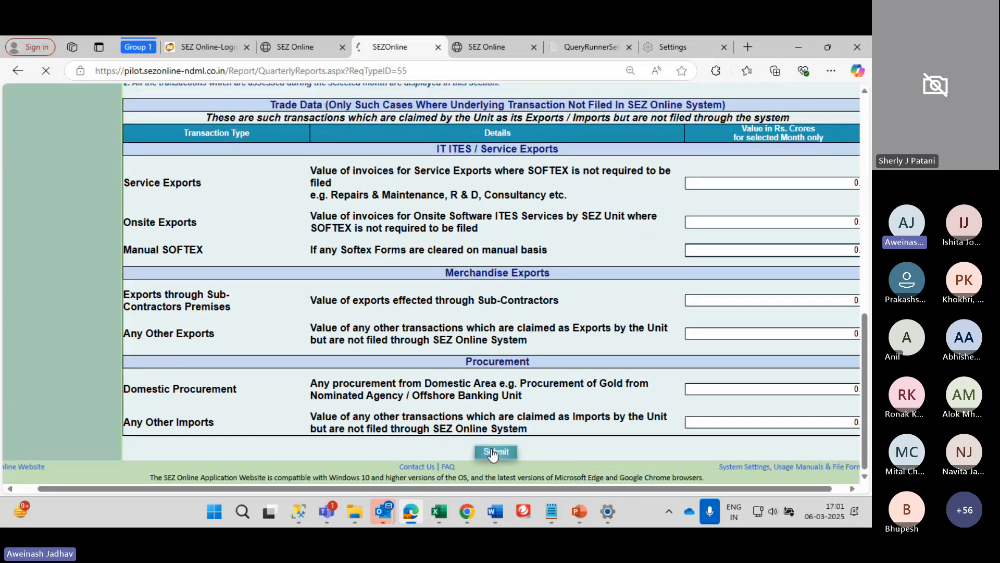
pyautogui.click(491, 455)
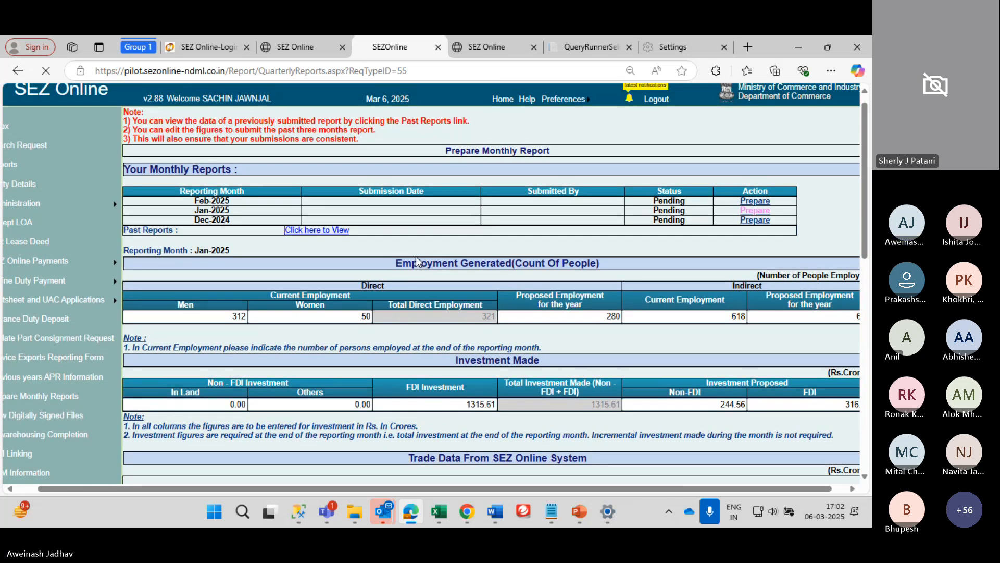
# Review the carry-forward notes and open the Feb-2025 report for updating
pyautogui.scroll(-1, 410, 257)
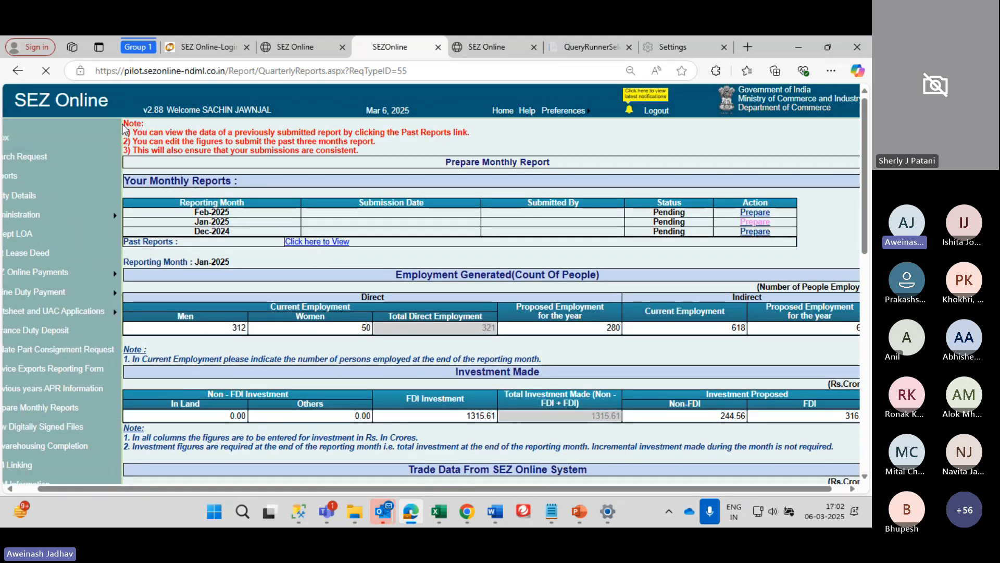
pyautogui.moveTo(126, 125); pyautogui.dragTo(366, 158)
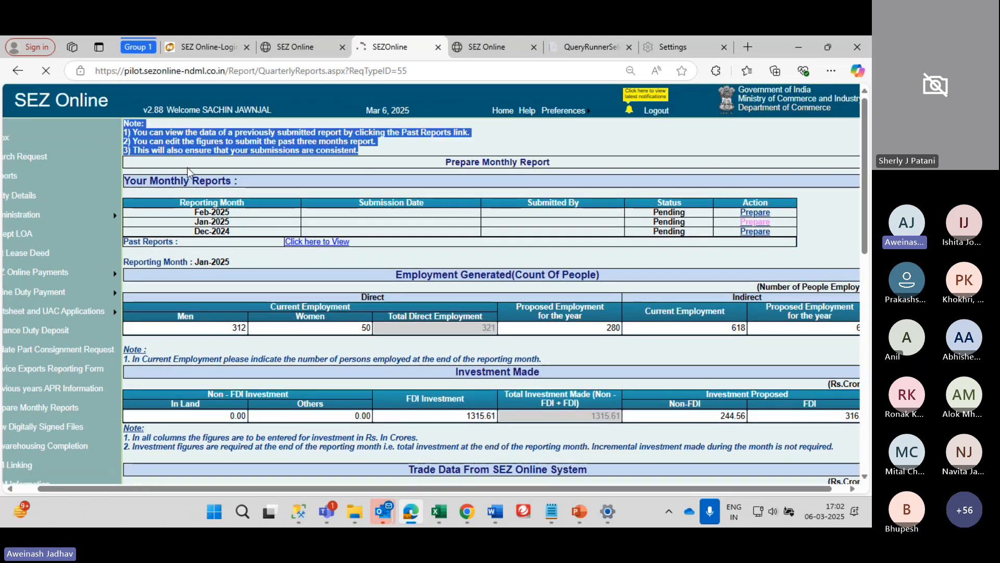
pyautogui.click(430, 162)
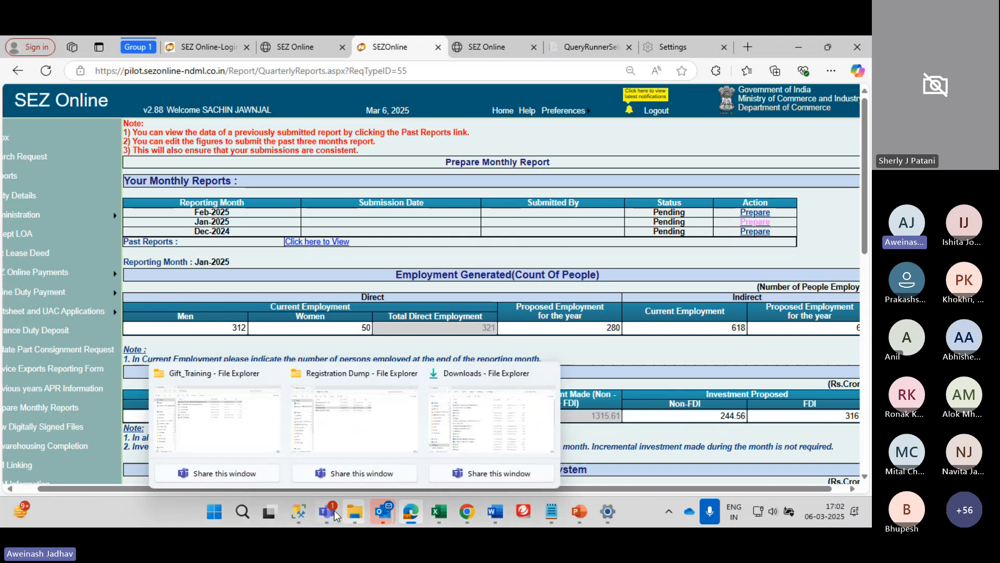
pyautogui.moveTo(327, 516)
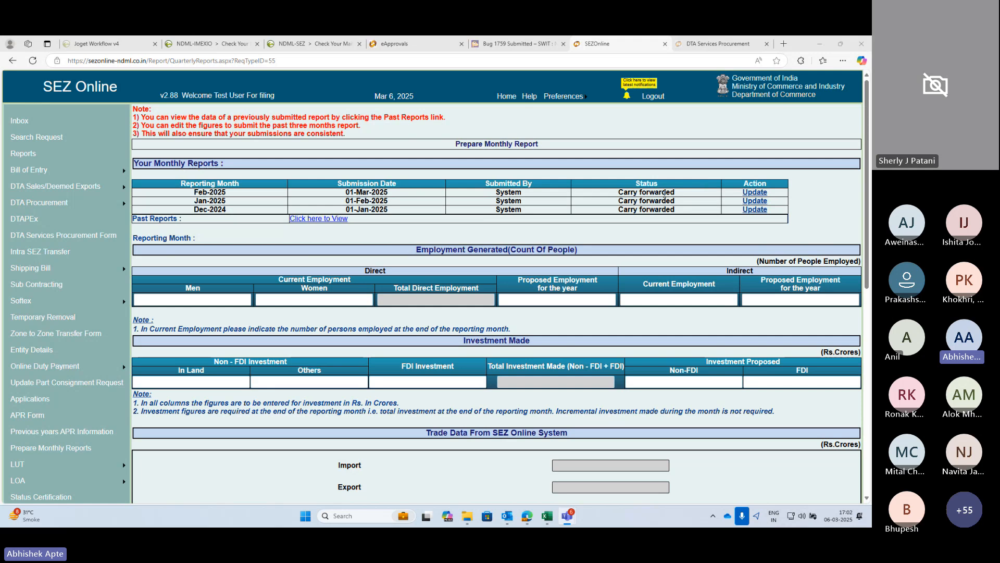
pyautogui.moveTo(627, 192); pyautogui.dragTo(685, 197)
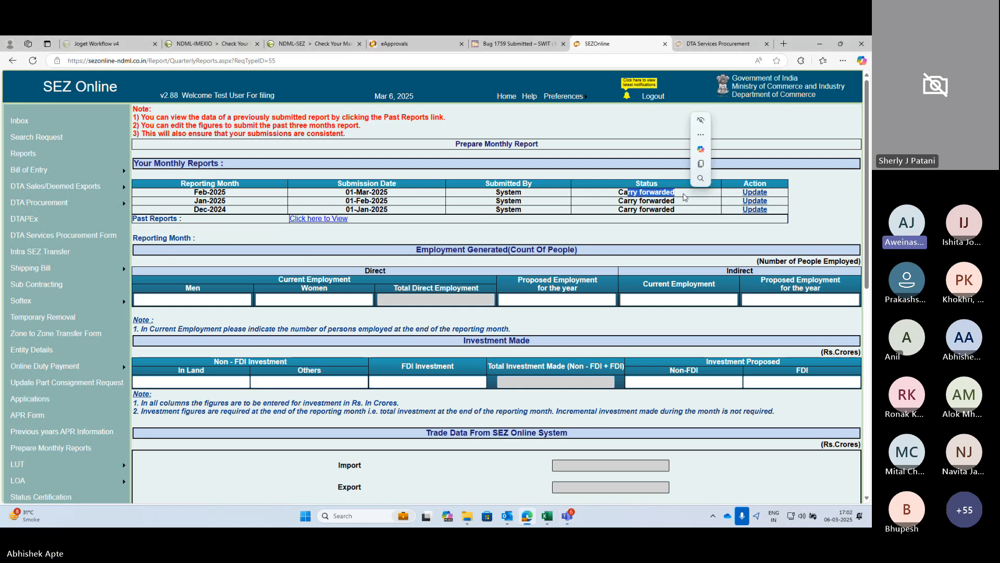
pyautogui.click(542, 207)
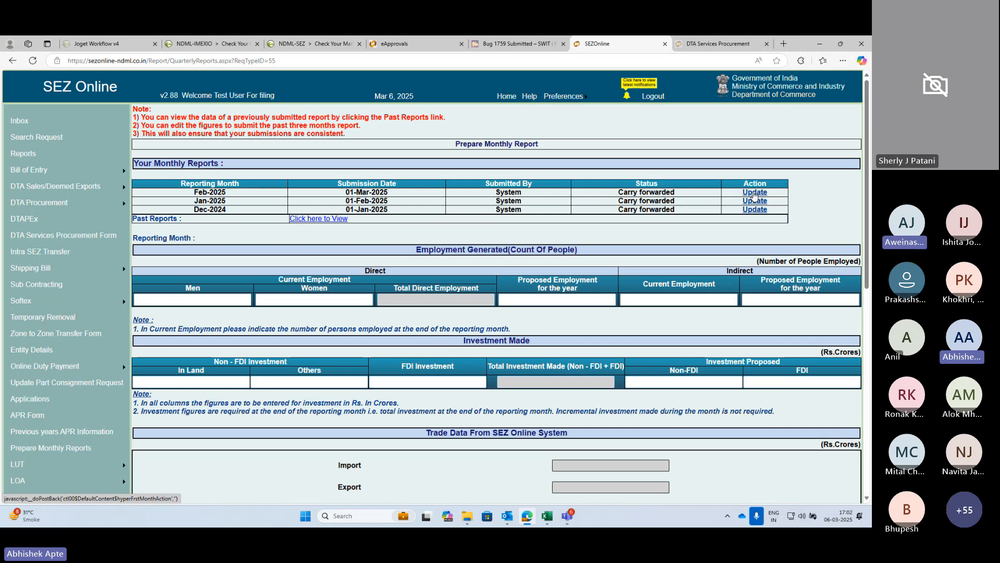
pyautogui.click(754, 192)
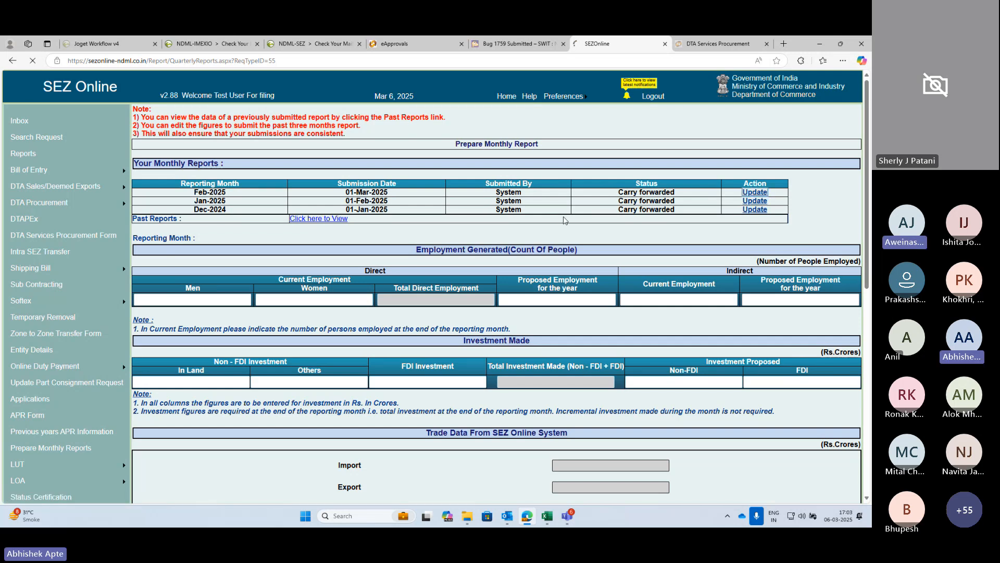
# Change Feb-2025 employment to 28 men and 15 women
pyautogui.scroll(-3, 208, 168)
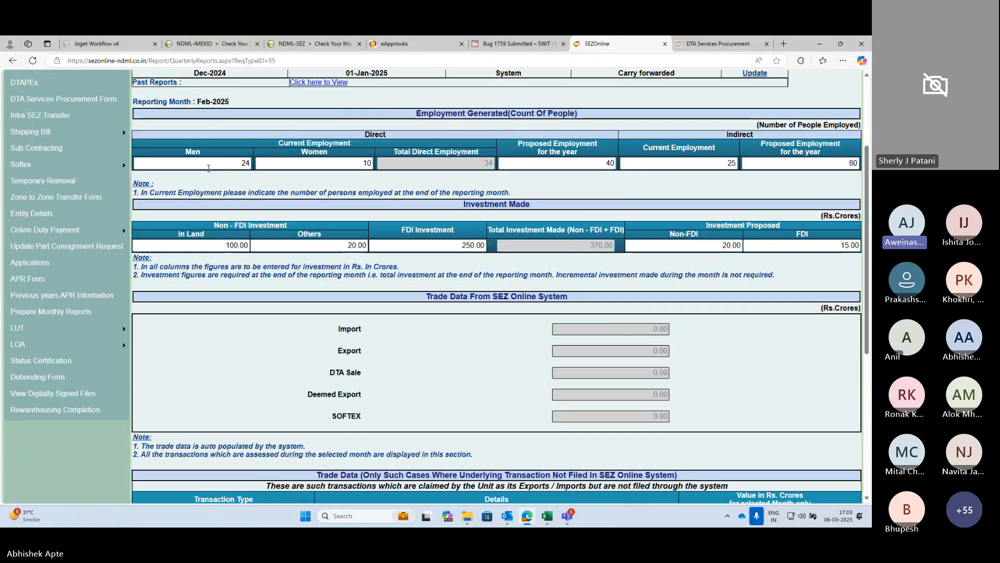
pyautogui.scroll(1, 264, 164)
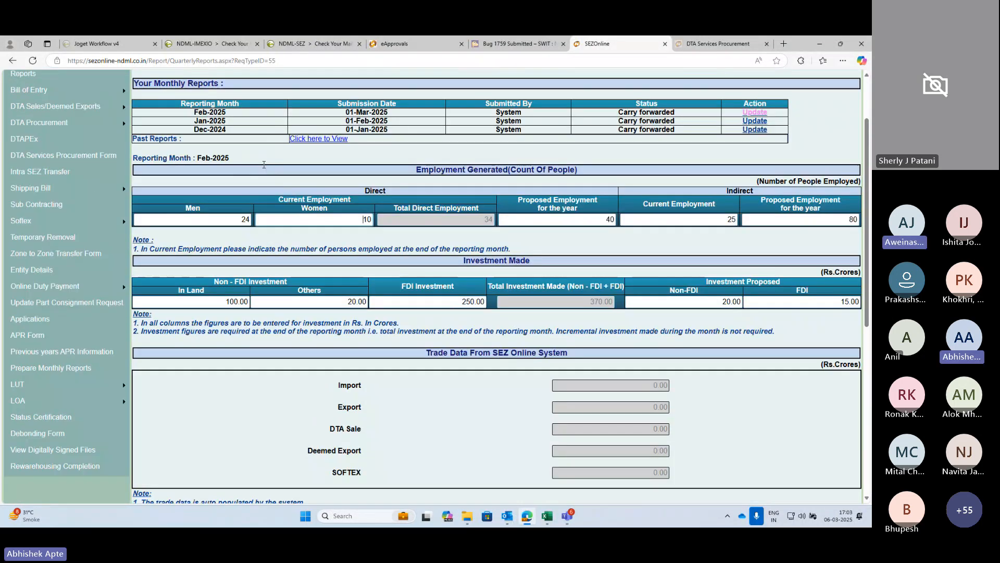
pyautogui.scroll(2, 264, 164)
pyautogui.scroll(-2, 610, 242)
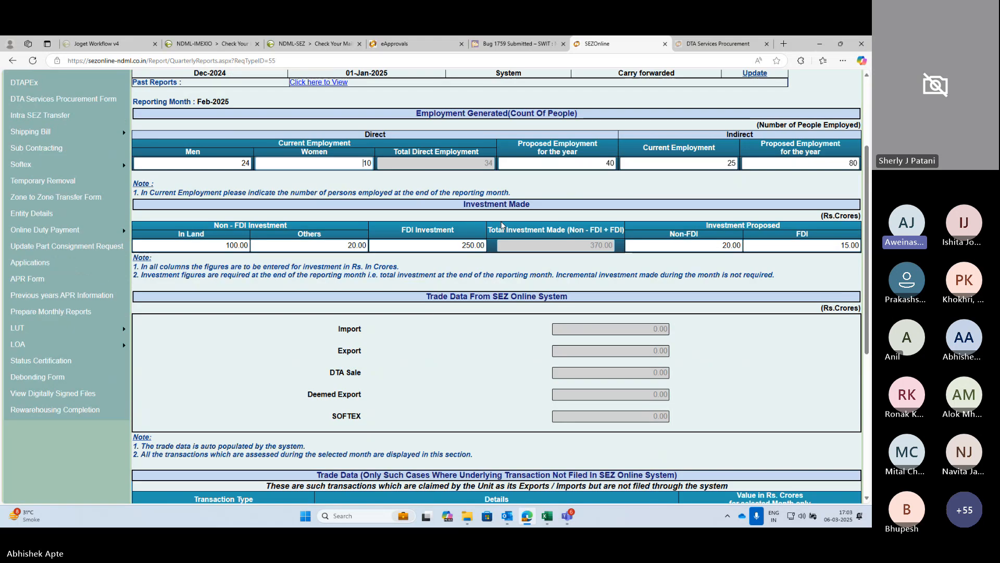
pyautogui.click(247, 163)
pyautogui.press('BackSpace')
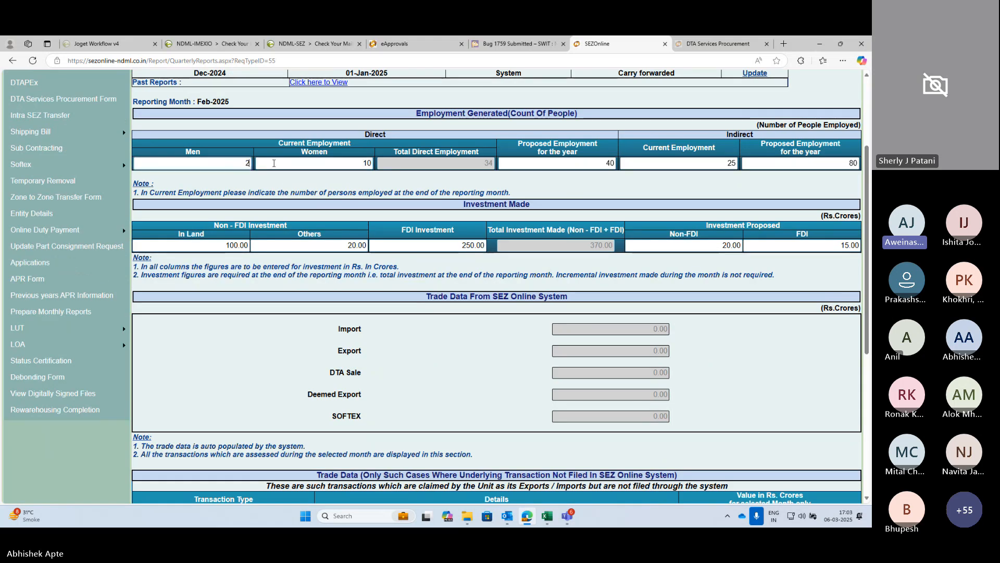
pyautogui.write('8')
pyautogui.press('Tab')
pyautogui.write('15')
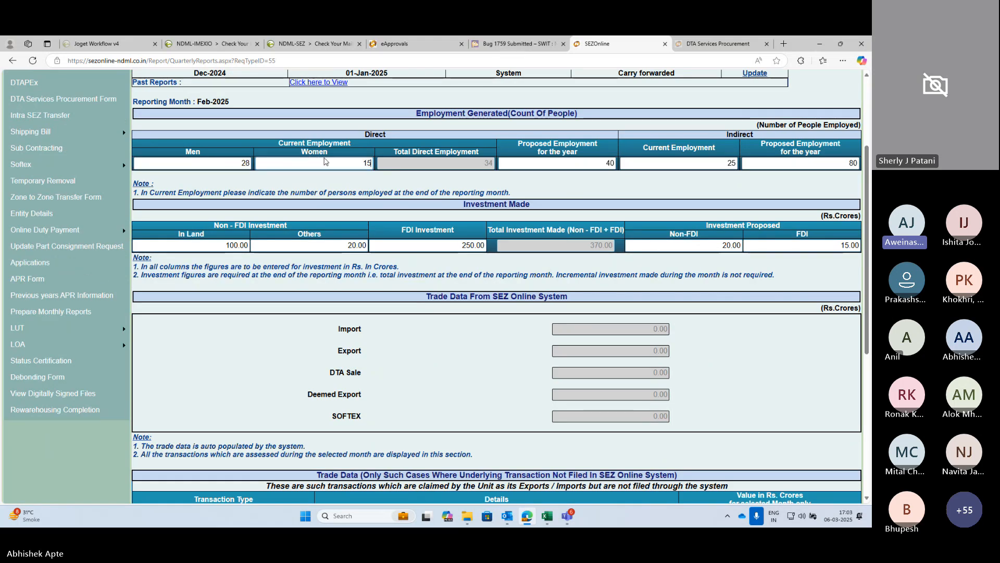
pyautogui.press('Tab')
# Submit the Feb-2025 report and accept the employment-variation alert
pyautogui.scroll(-3, 598, 217)
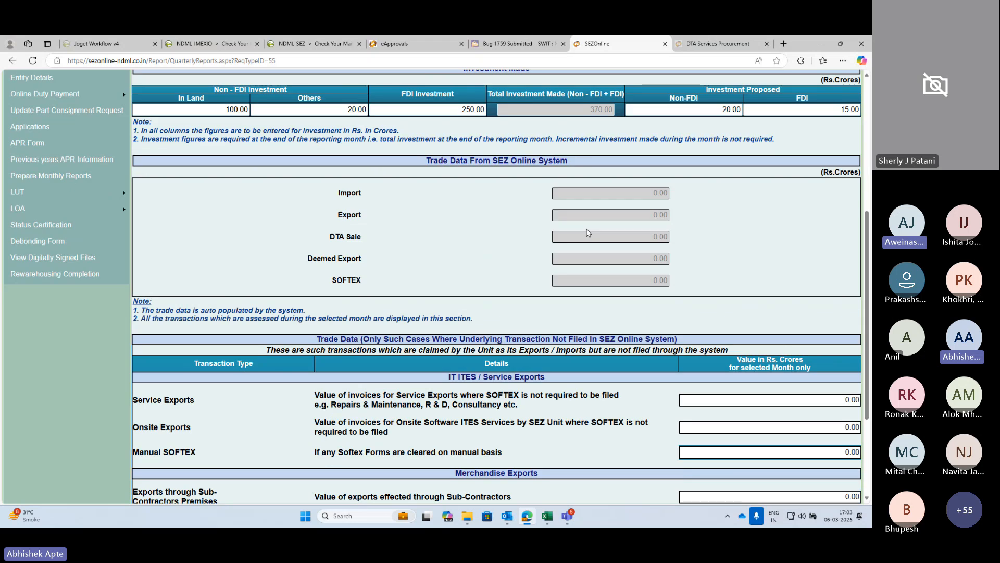
pyautogui.scroll(-3, 587, 232)
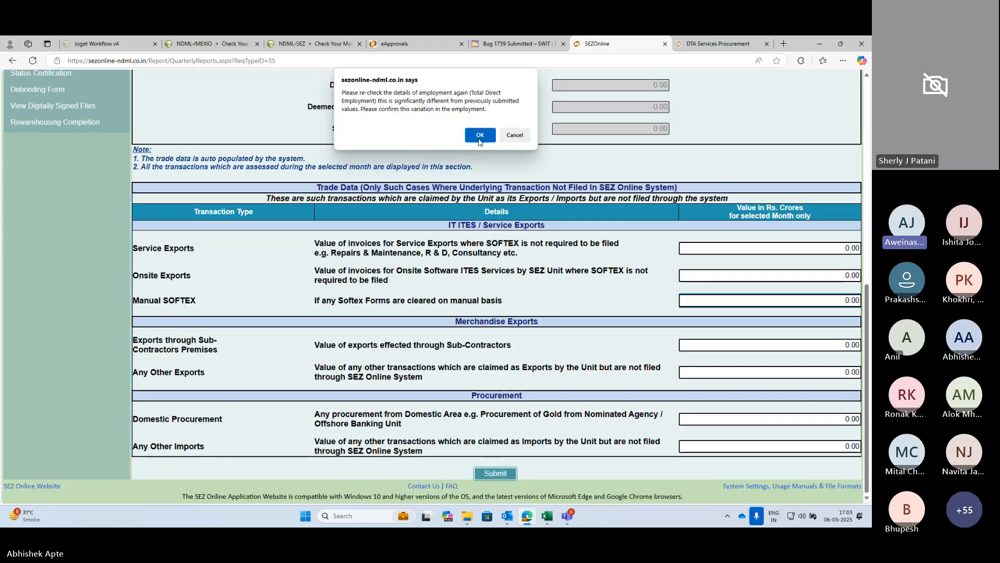
pyautogui.click(478, 135)
pyautogui.scroll(7, 694, 235)
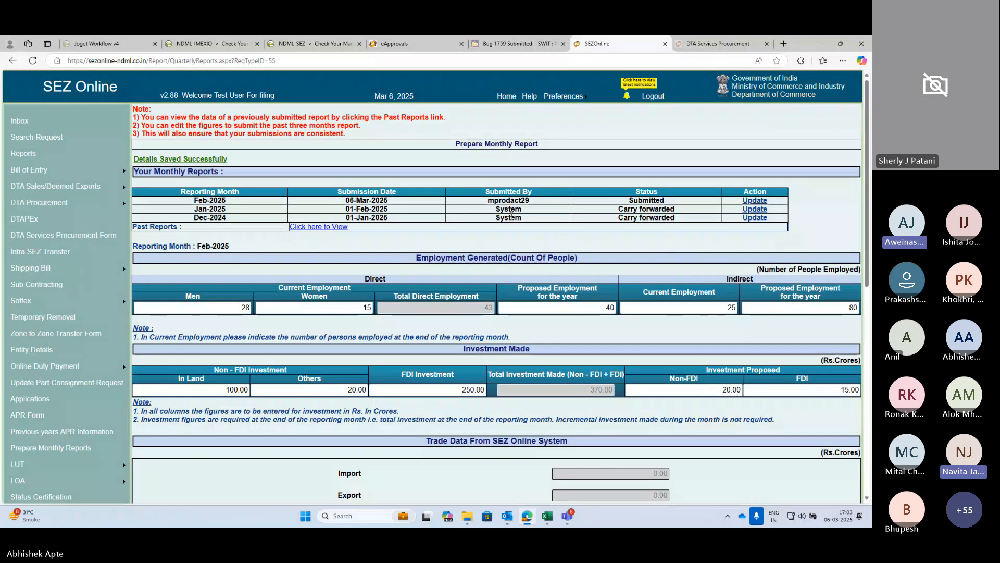
pyautogui.scroll(-2, 521, 236)
pyautogui.scroll(-2, 429, 239)
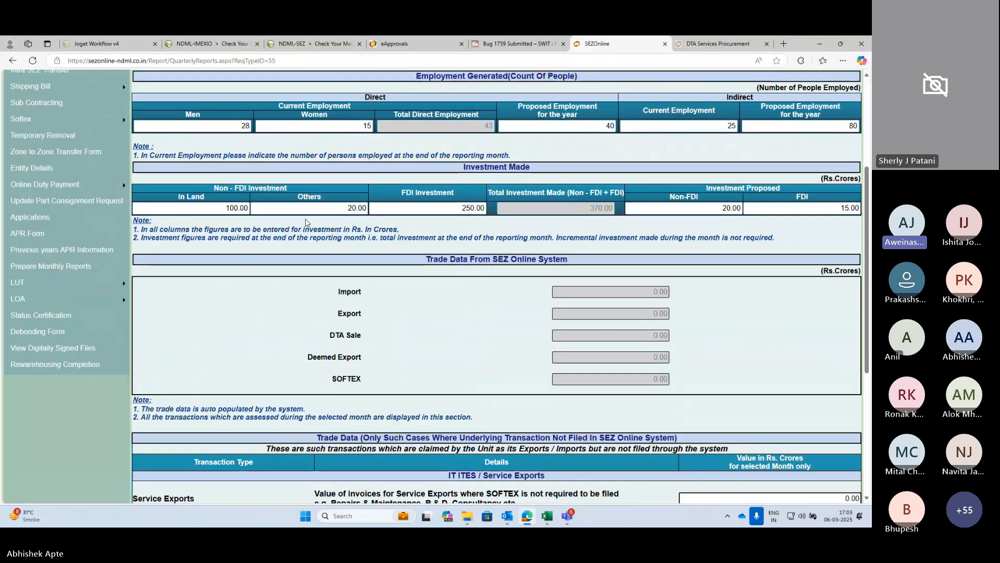
pyautogui.scroll(1, 300, 222)
pyautogui.scroll(2, 301, 222)
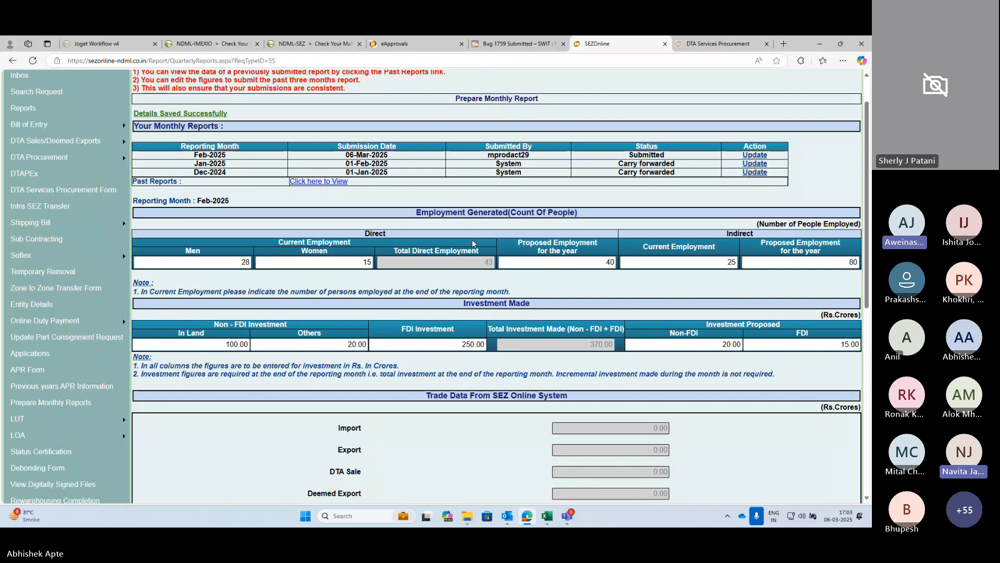
pyautogui.scroll(-1, 567, 239)
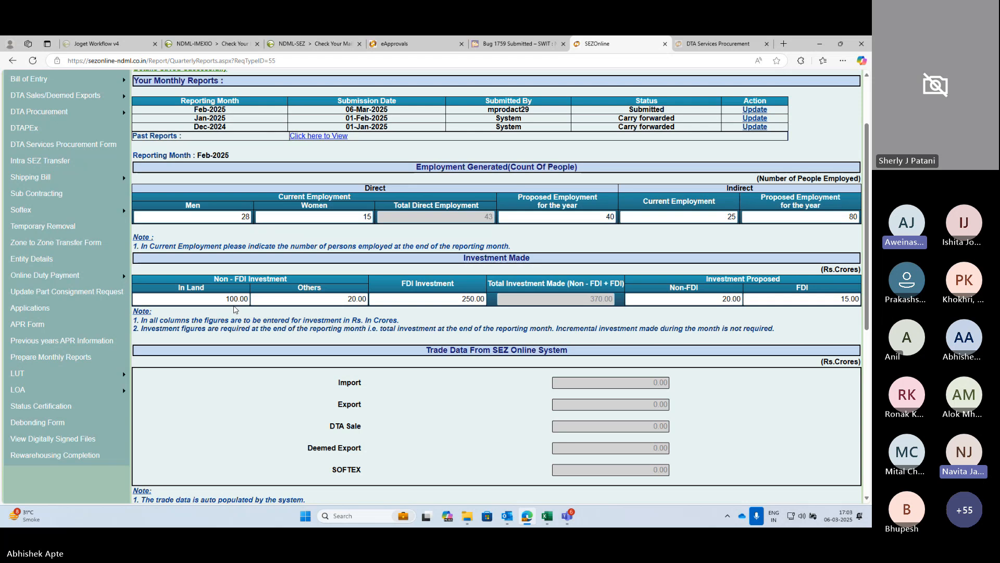
pyautogui.scroll(-1, 290, 256)
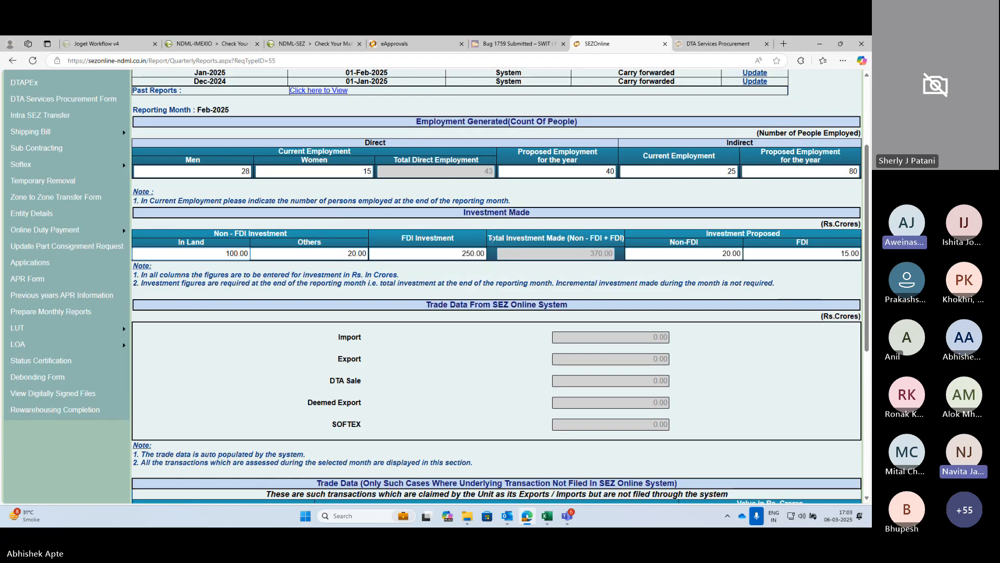
pyautogui.scroll(-2, 501, 212)
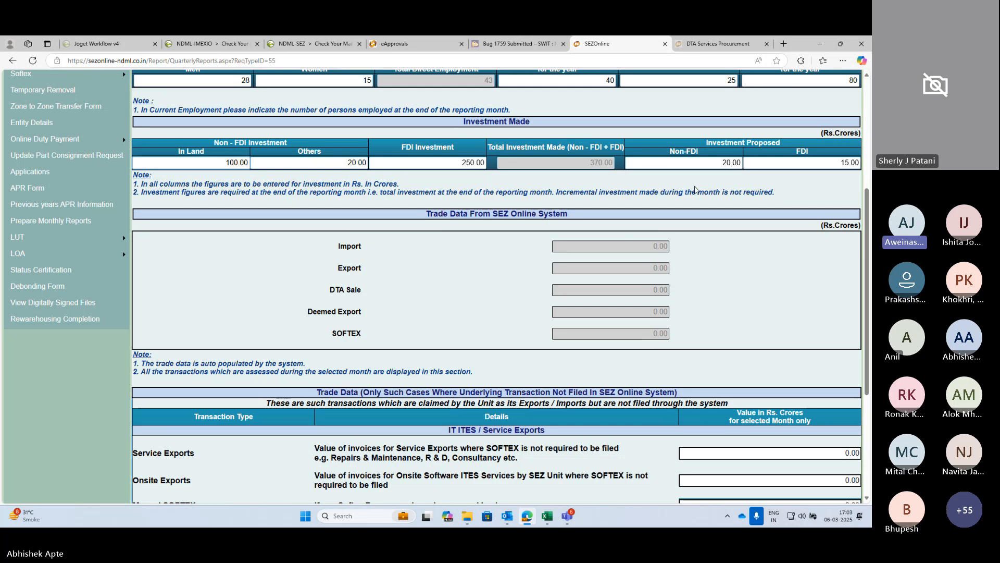
pyautogui.scroll(1, 693, 188)
pyautogui.scroll(2, 692, 189)
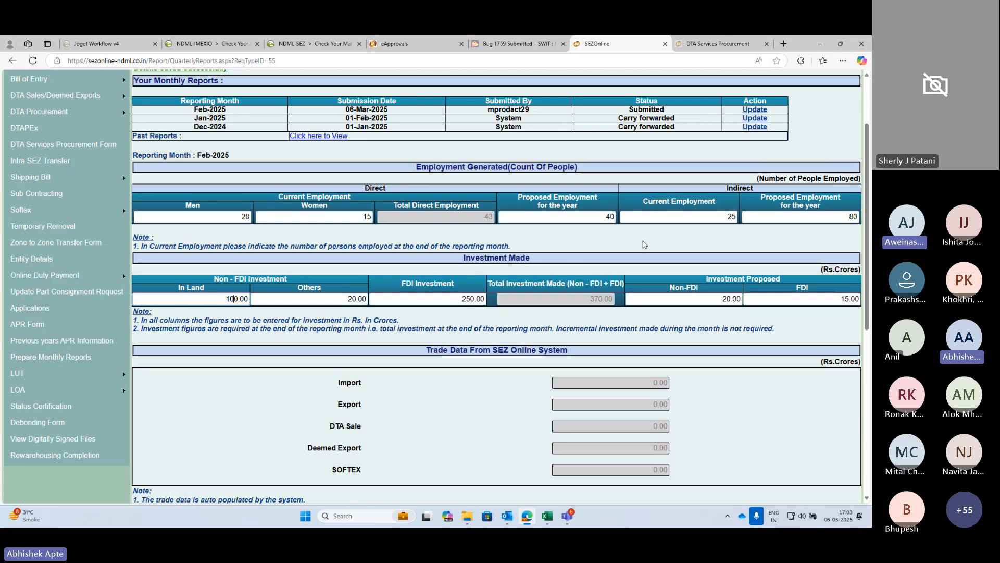
pyautogui.scroll(-2, 388, 183)
pyautogui.scroll(-5, 388, 182)
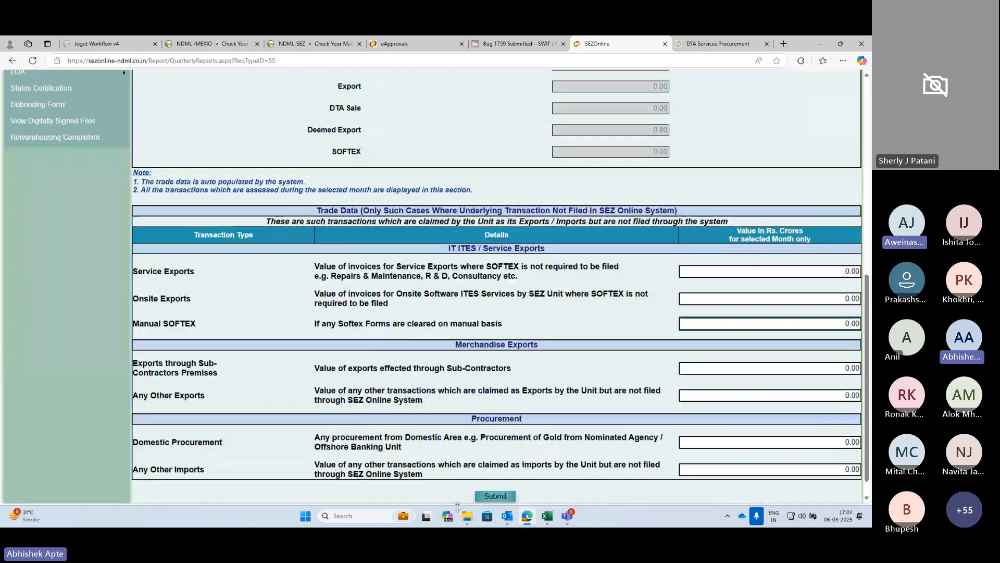
pyautogui.scroll(7, 626, 145)
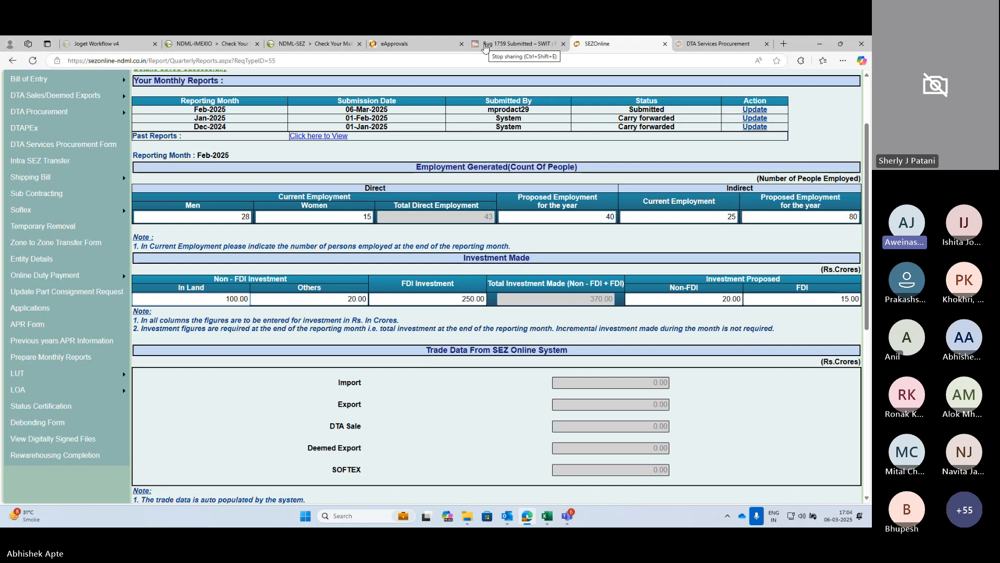
pyautogui.click(484, 46)
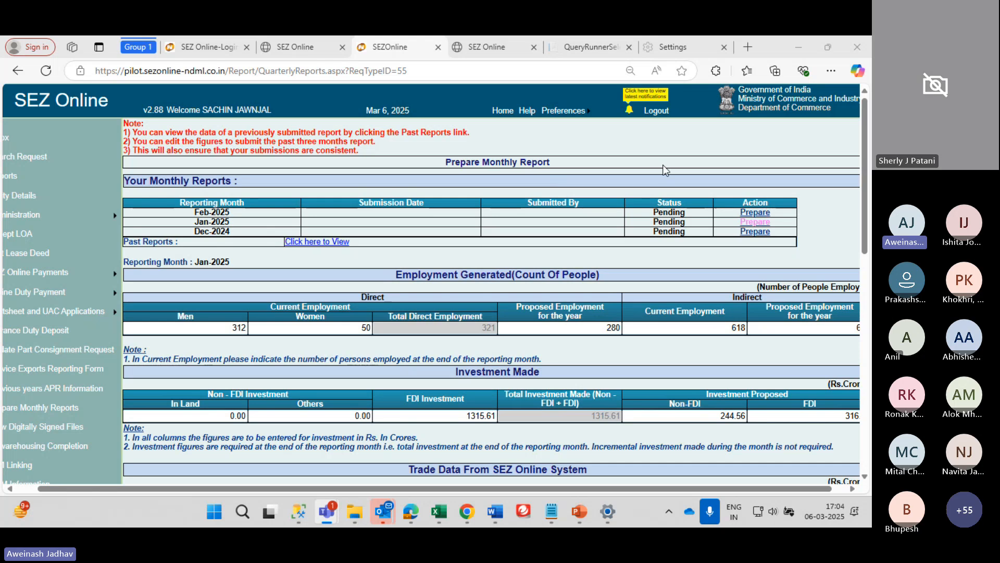
pyautogui.scroll(-4, 430, 266)
pyautogui.hscroll(-1, 431, 266)
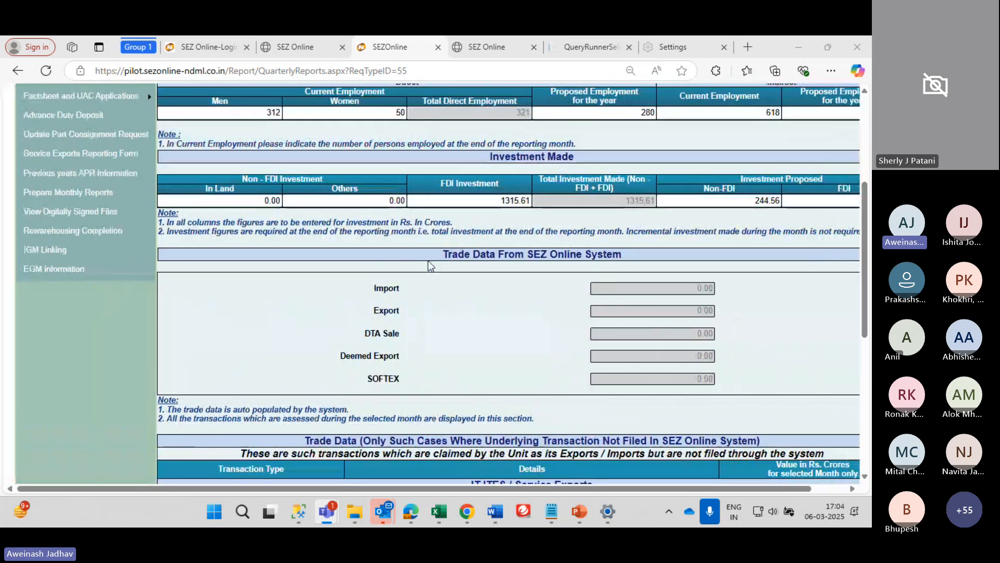
pyautogui.scroll(4, 586, 261)
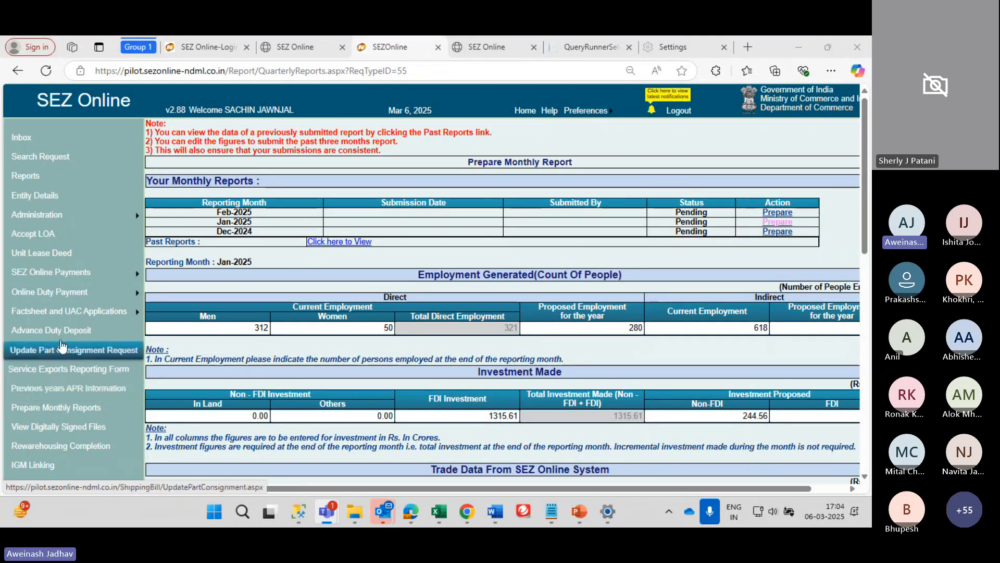
pyautogui.scroll(-1, 78, 384)
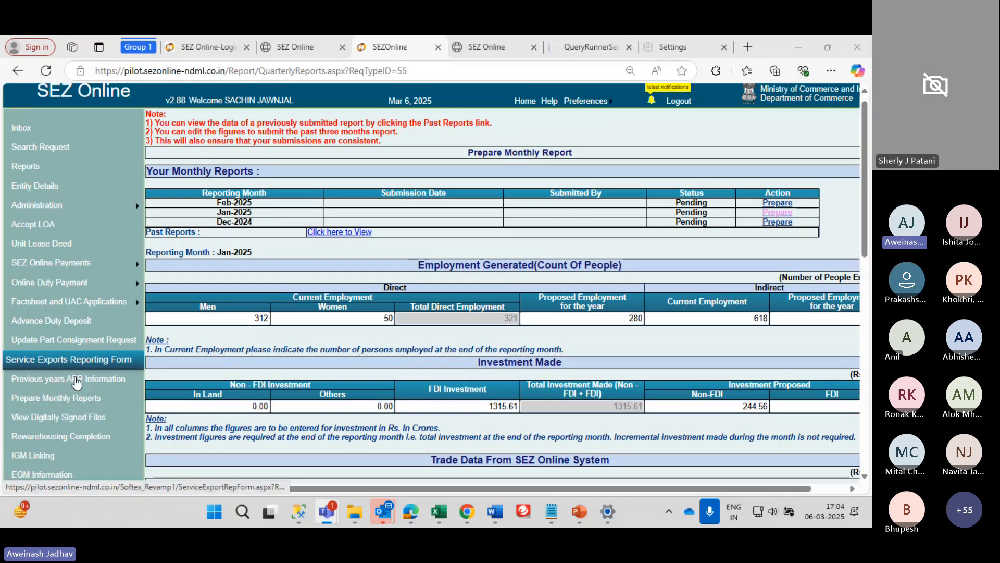
pyautogui.scroll(1, 77, 384)
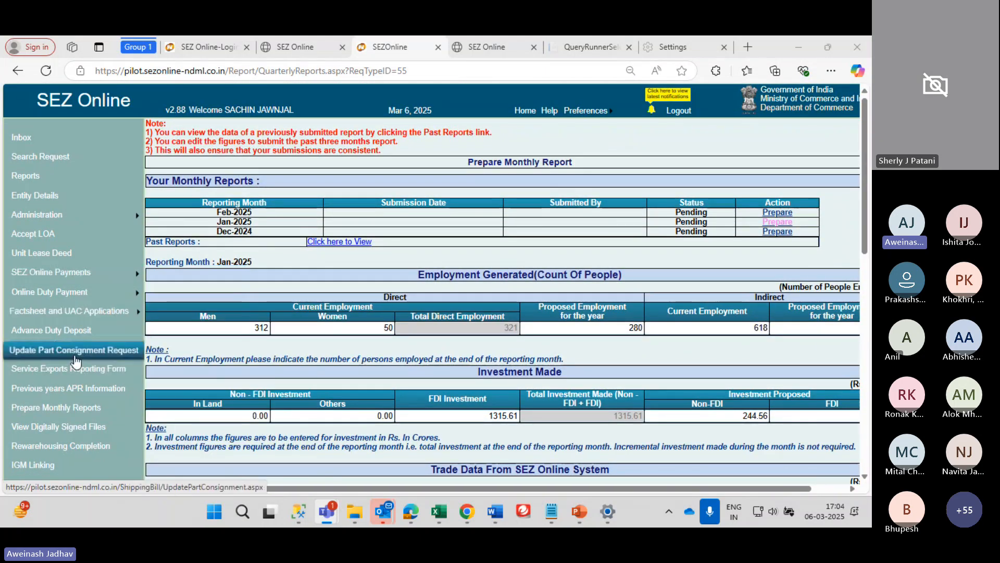
pyautogui.moveTo(37, 296)
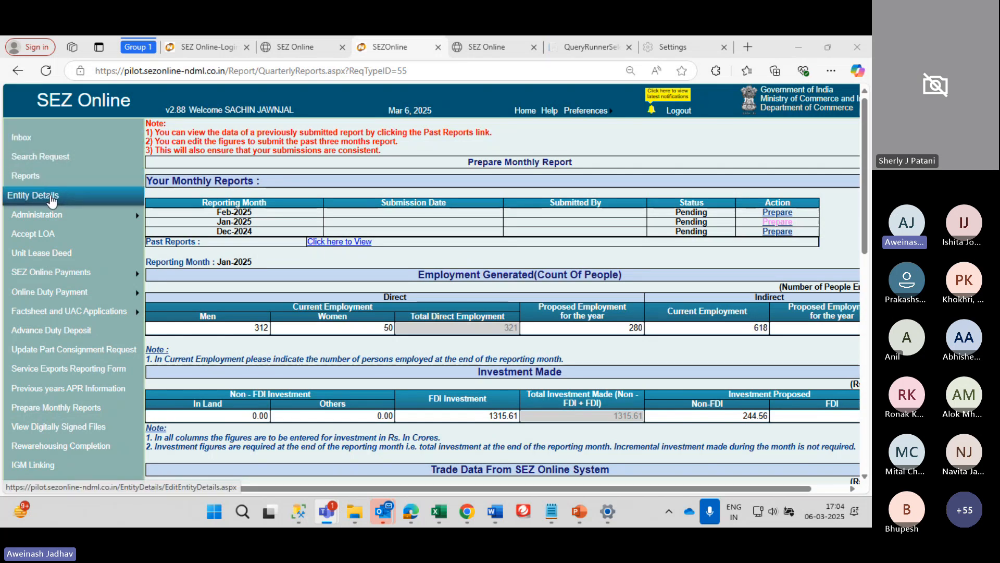
pyautogui.moveTo(69, 215)
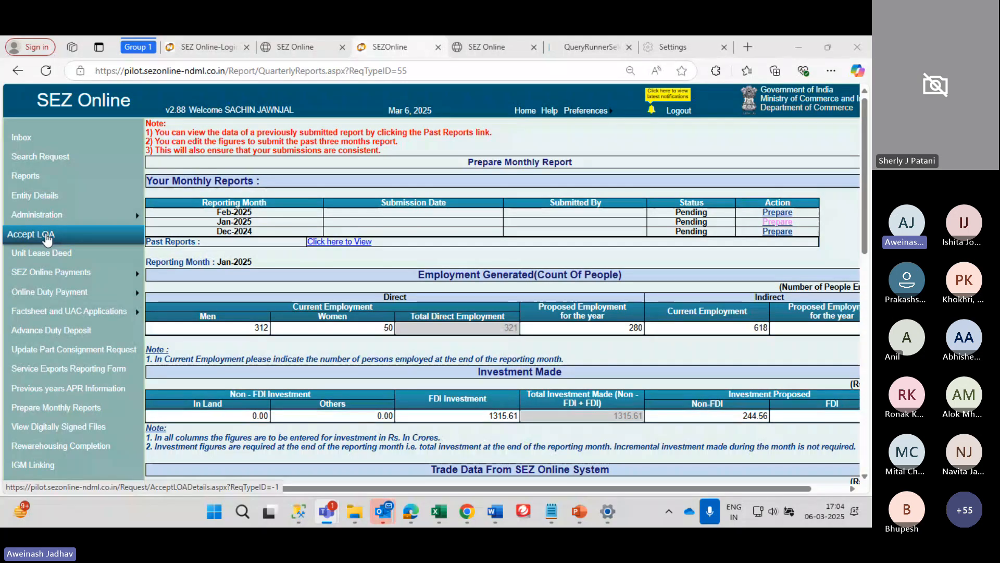
# Open the Unit Lease Deed request, which reports this request type is already filed
pyautogui.scroll(-1, 47, 239)
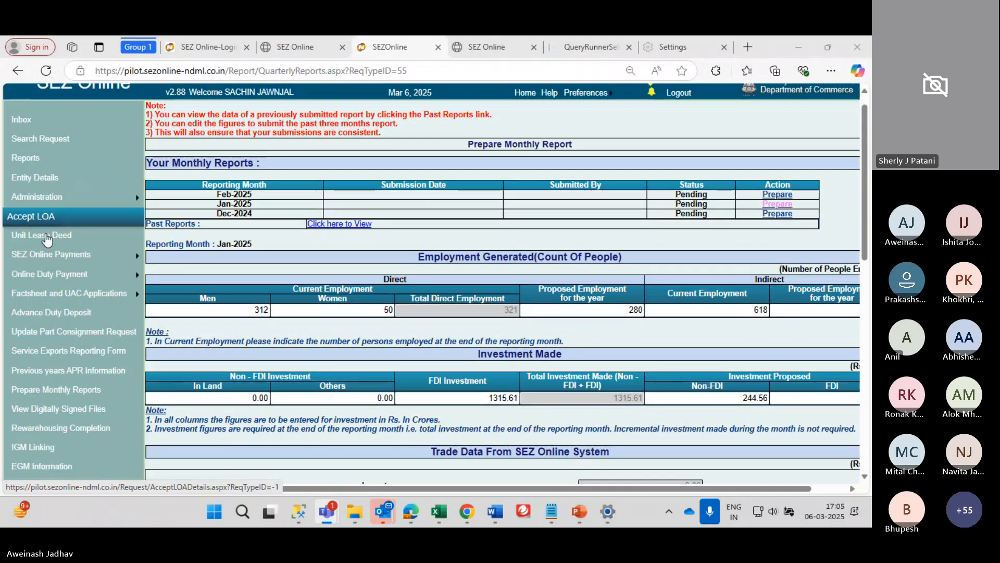
pyautogui.click(49, 242)
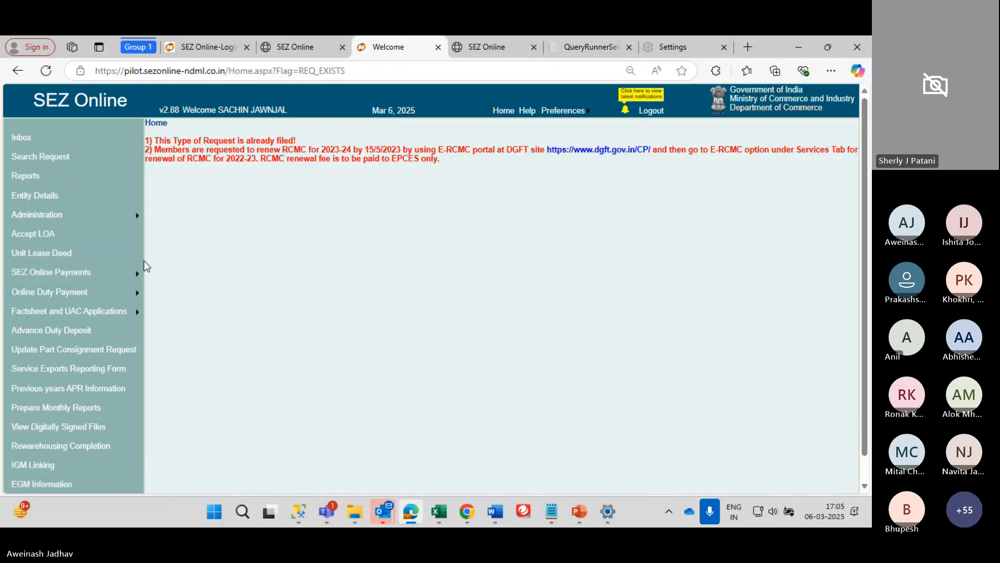
pyautogui.moveTo(130, 272)
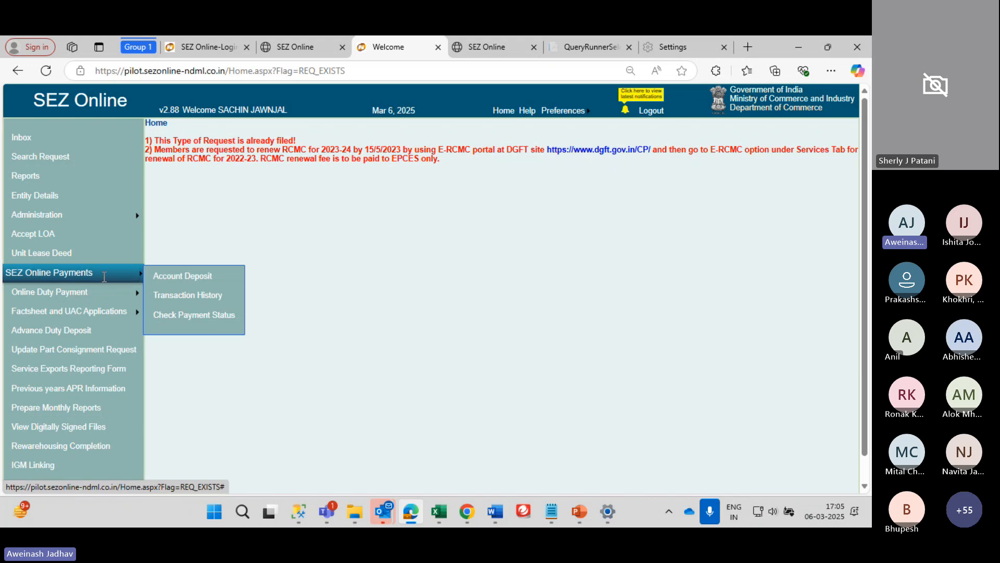
# Open Account Deposit under SEZ Online Payments, showing the 91698 INR deposit balance
pyautogui.click(164, 279)
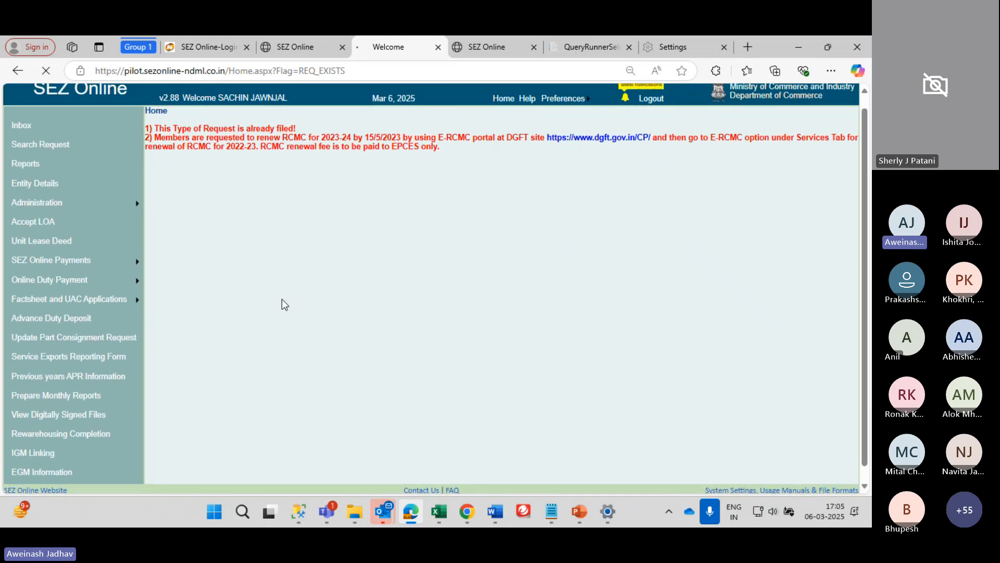
pyautogui.scroll(-1, 263, 301)
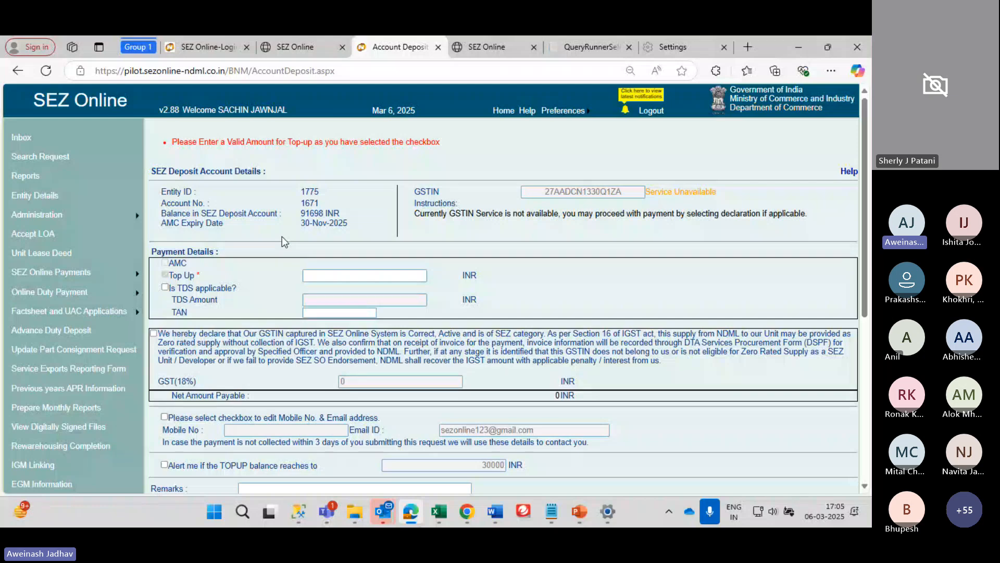
pyautogui.scroll(-1, 282, 236)
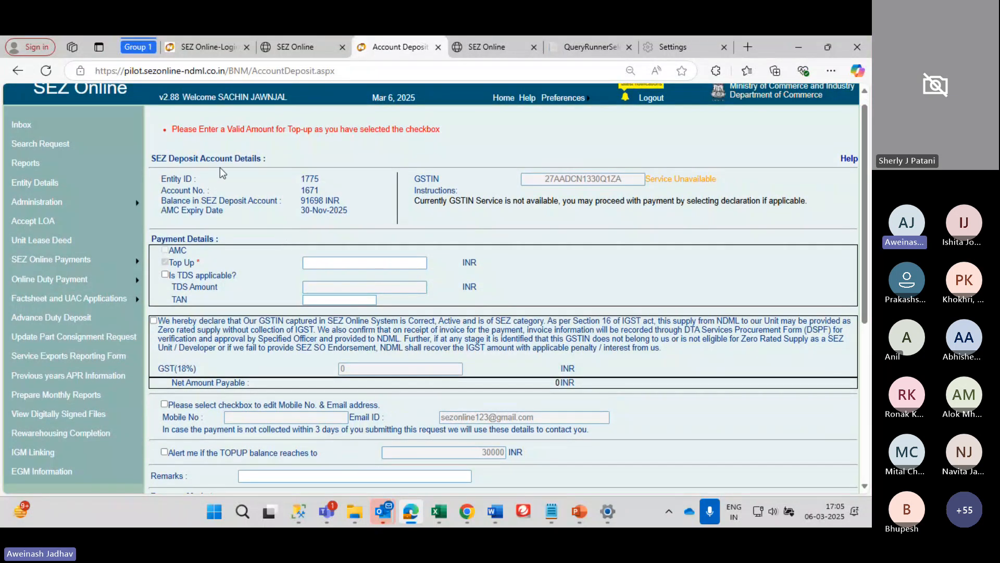
pyautogui.doubleClick(313, 178)
pyautogui.moveTo(301, 201); pyautogui.dragTo(299, 180)
pyautogui.scroll(-2, 348, 201)
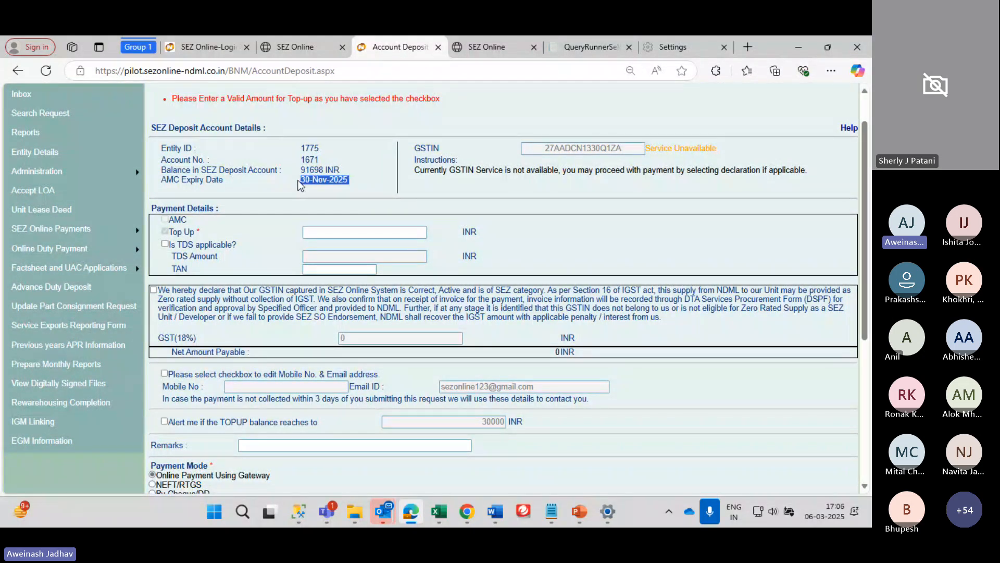
pyautogui.click(313, 181)
pyautogui.moveTo(301, 174); pyautogui.dragTo(334, 167)
pyautogui.scroll(-1, 312, 233)
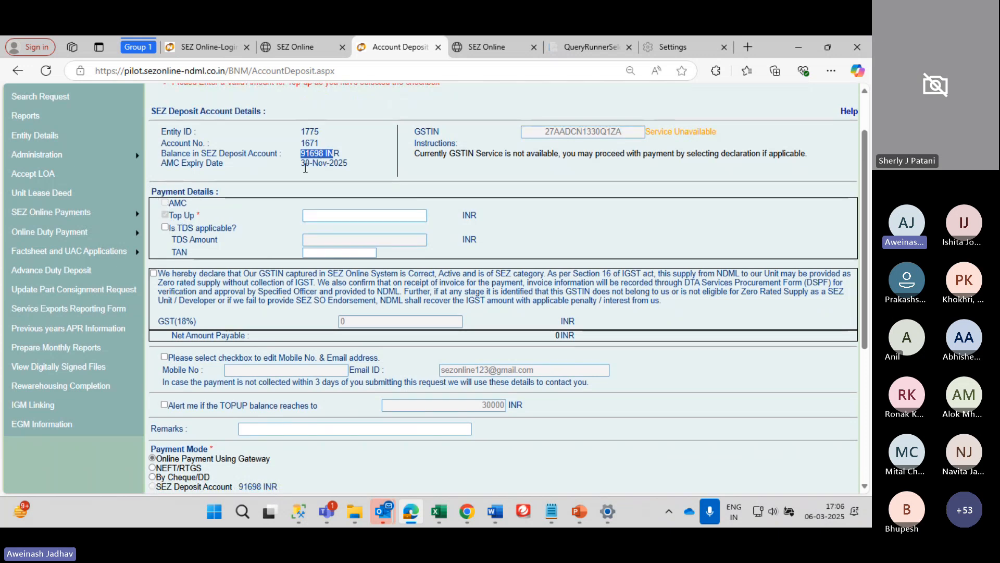
pyautogui.scroll(-1, 200, 375)
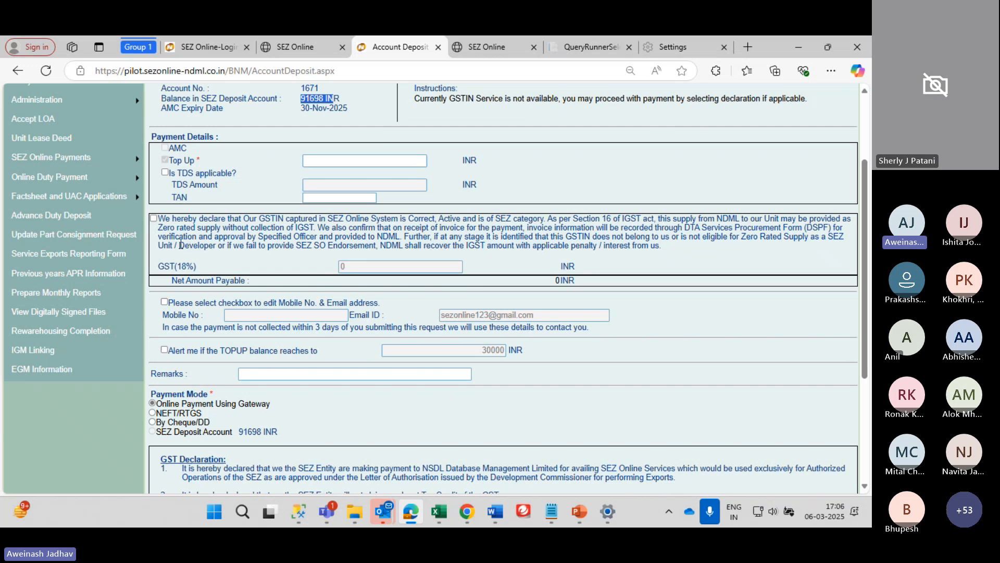
pyautogui.scroll(1, 180, 245)
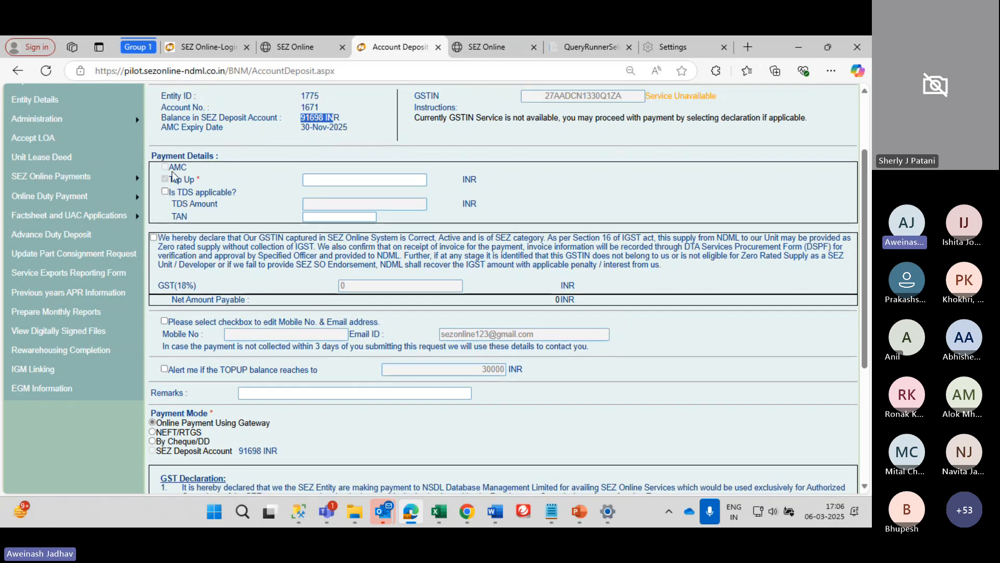
pyautogui.scroll(-1, 217, 228)
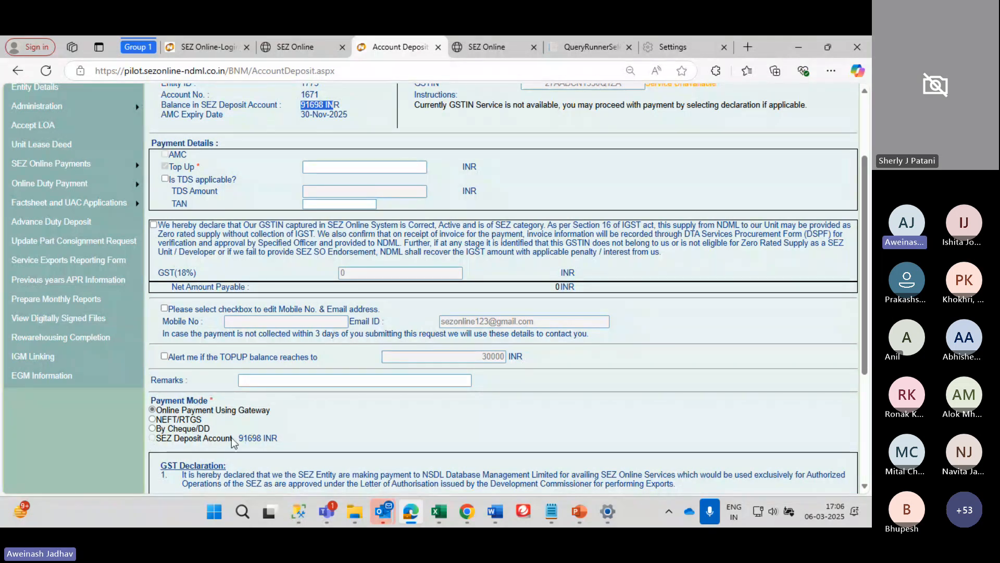
pyautogui.tripleClick(172, 441)
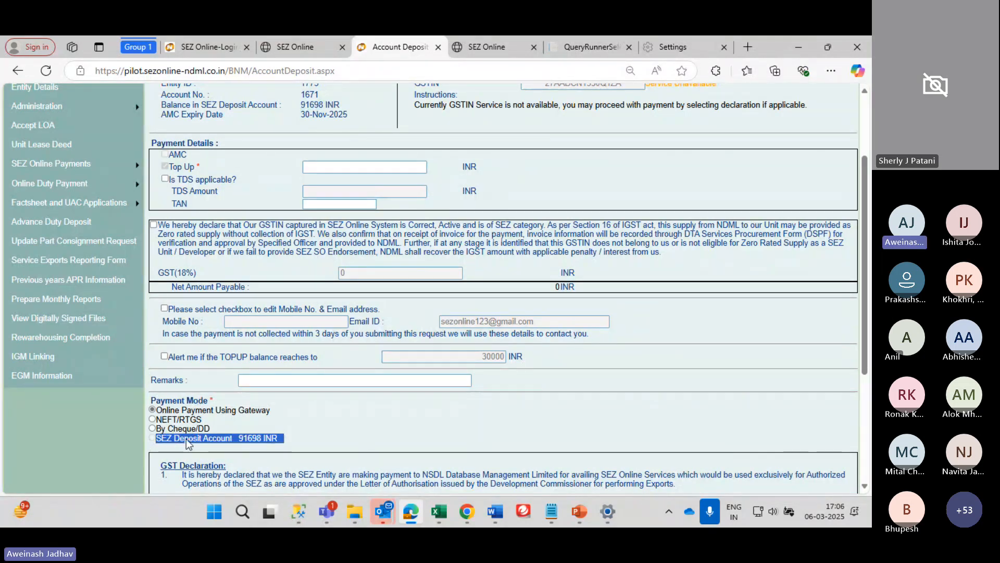
pyautogui.scroll(2, 188, 443)
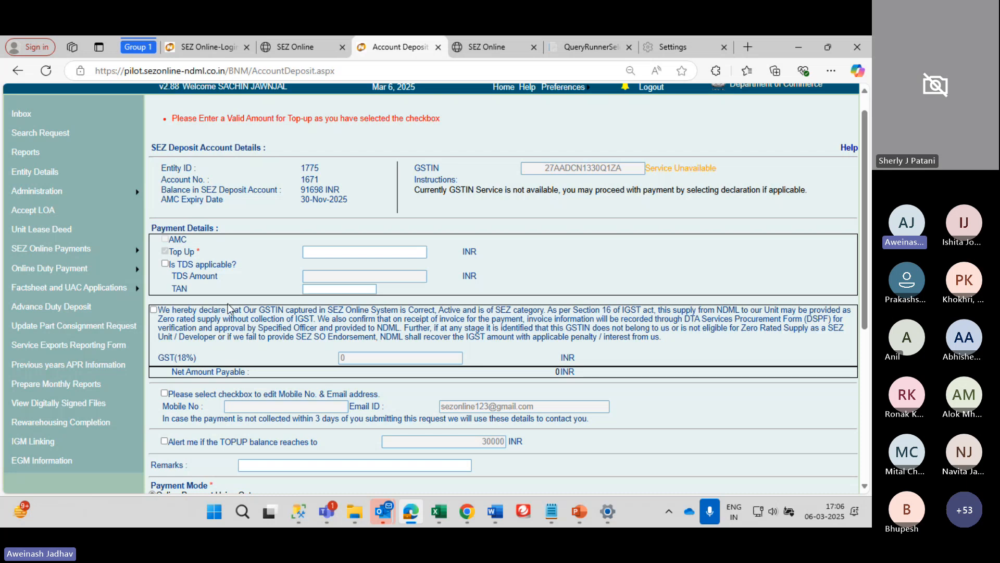
pyautogui.scroll(-4, 193, 323)
pyautogui.scroll(3, 186, 305)
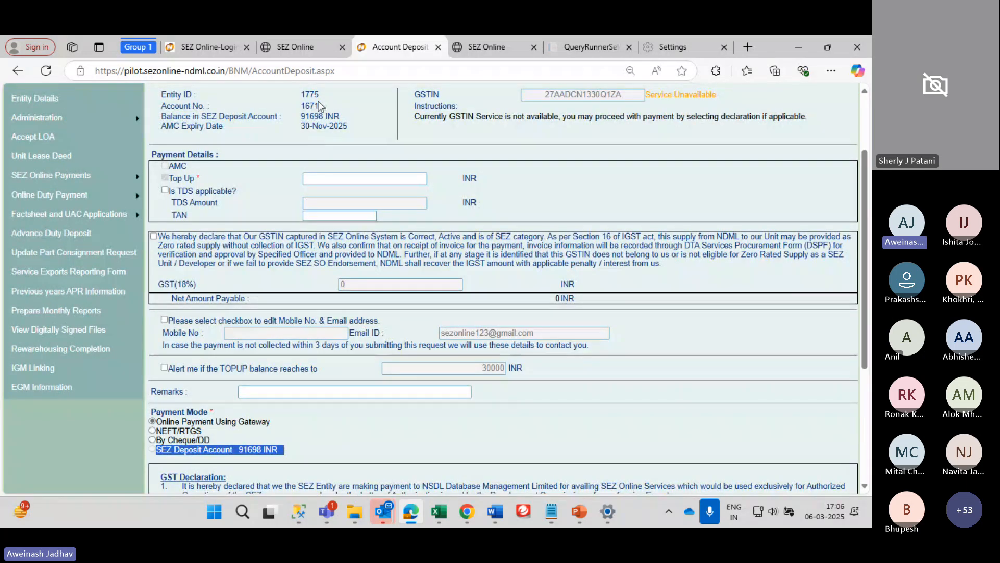
# Enter a 1000 INR top-up amount and declare the GSTIN correct to remove GST
pyautogui.click(299, 121)
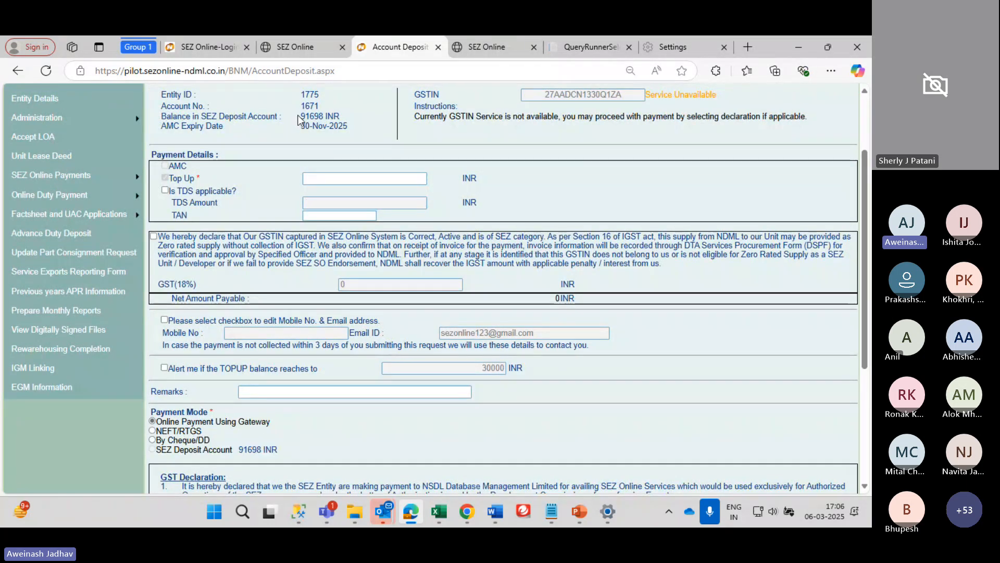
pyautogui.click(315, 182)
pyautogui.write('1000')
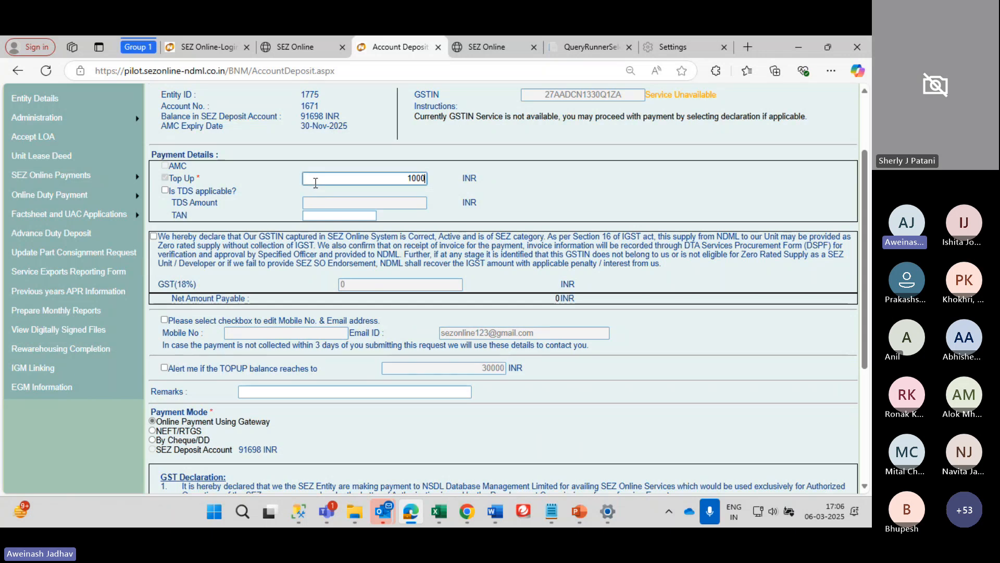
pyautogui.scroll(-2, 316, 182)
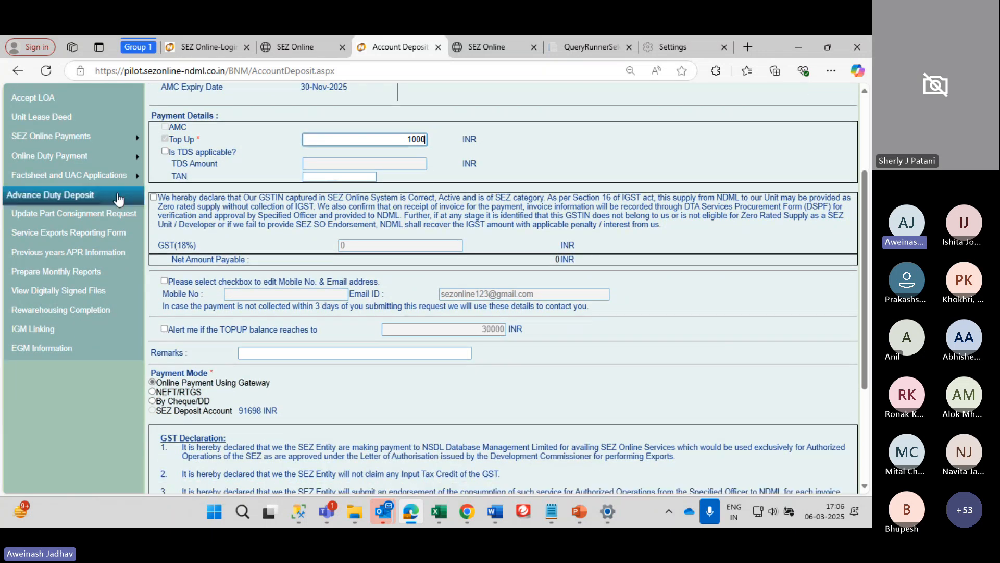
pyautogui.scroll(-1, 168, 201)
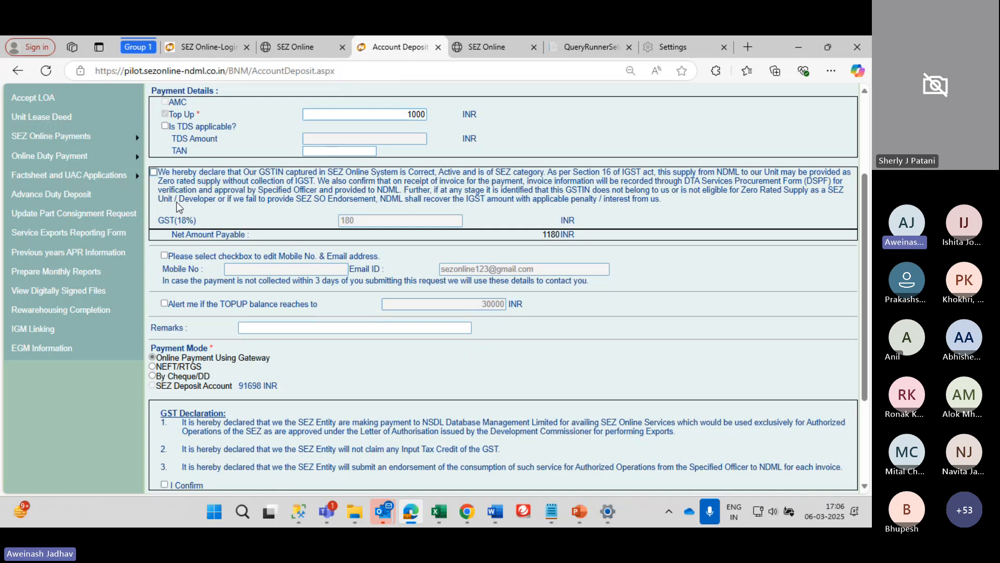
pyautogui.click(154, 172)
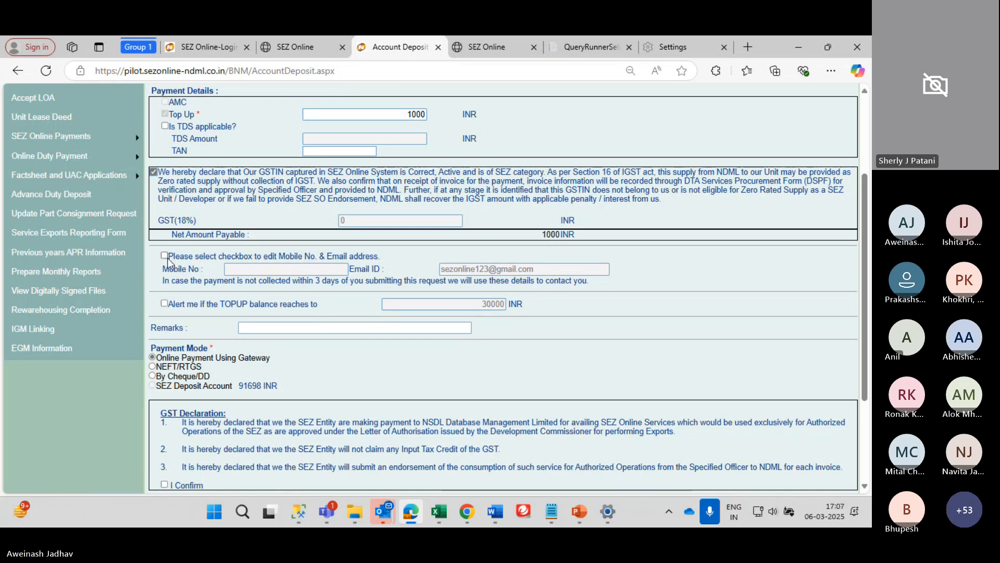
pyautogui.scroll(-3, 203, 289)
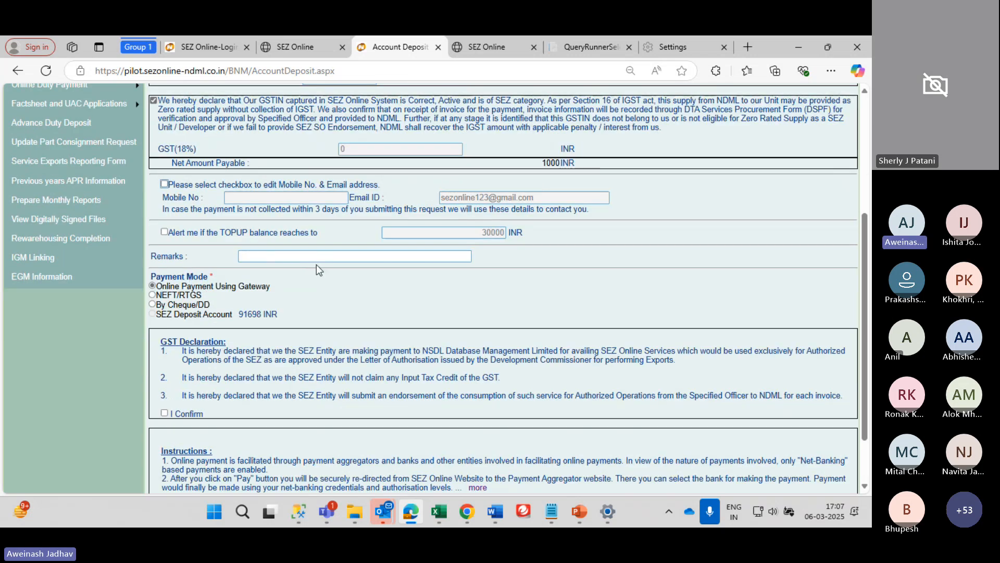
# Tick 'I Confirm' on both the GST declaration and the payment instructions
pyautogui.click(317, 256)
pyautogui.scroll(2, 321, 256)
pyautogui.scroll(4, 321, 256)
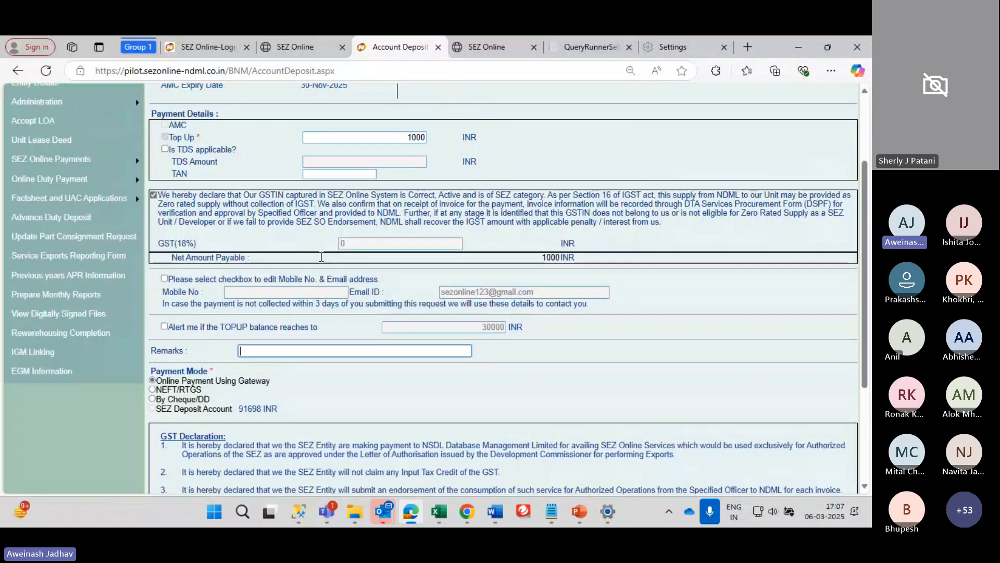
pyautogui.scroll(-8, 320, 256)
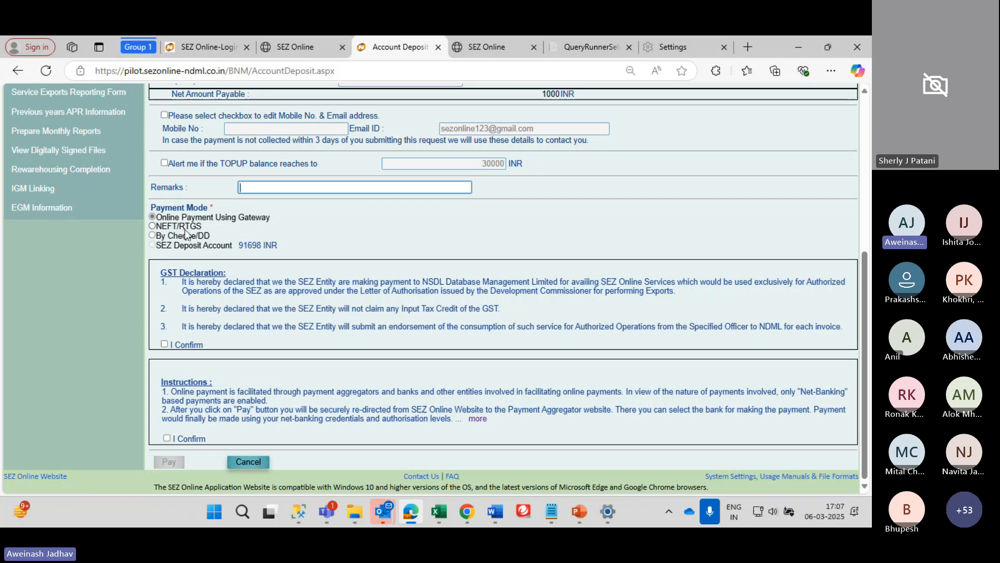
pyautogui.scroll(-1, 179, 271)
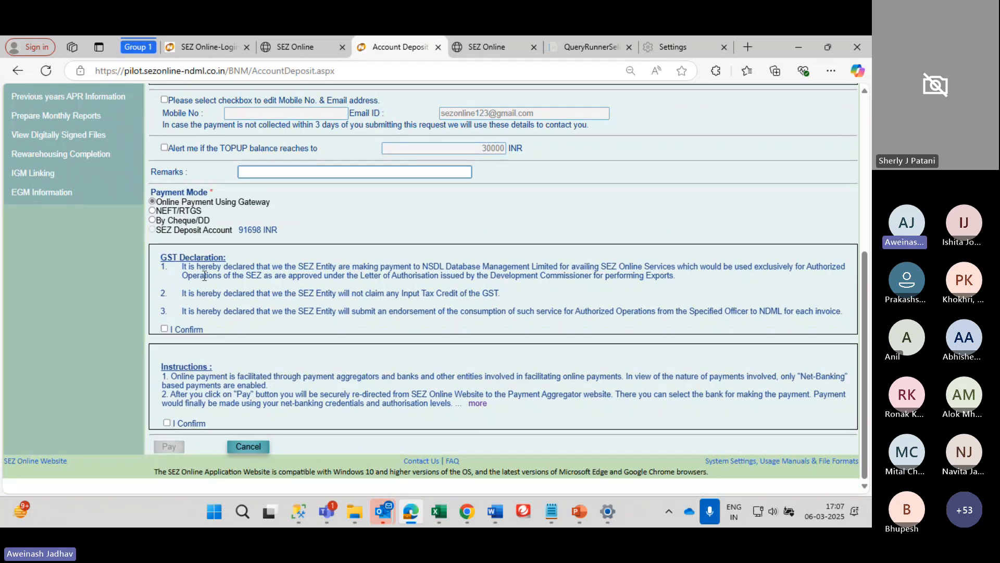
pyautogui.scroll(1, 175, 283)
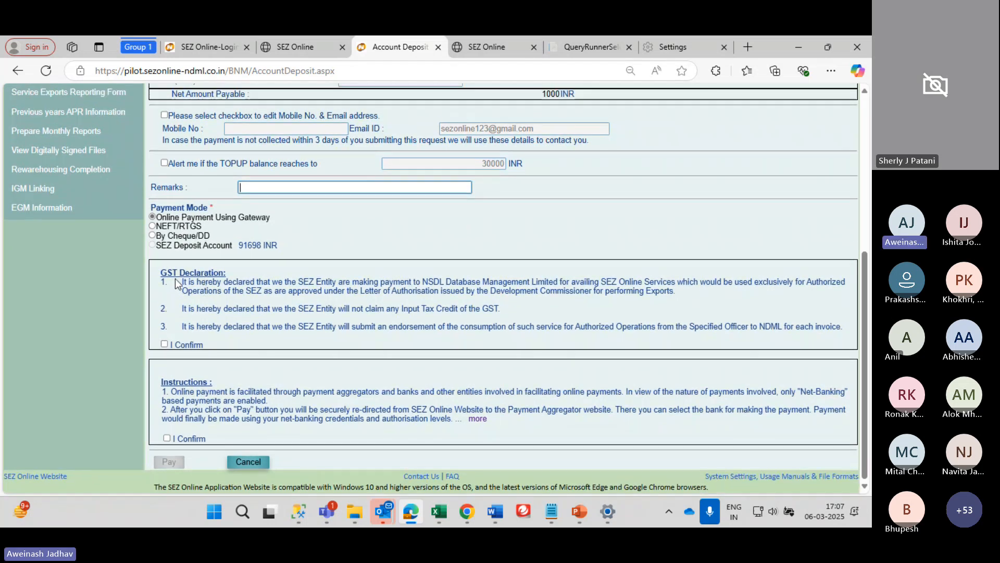
pyautogui.click(165, 344)
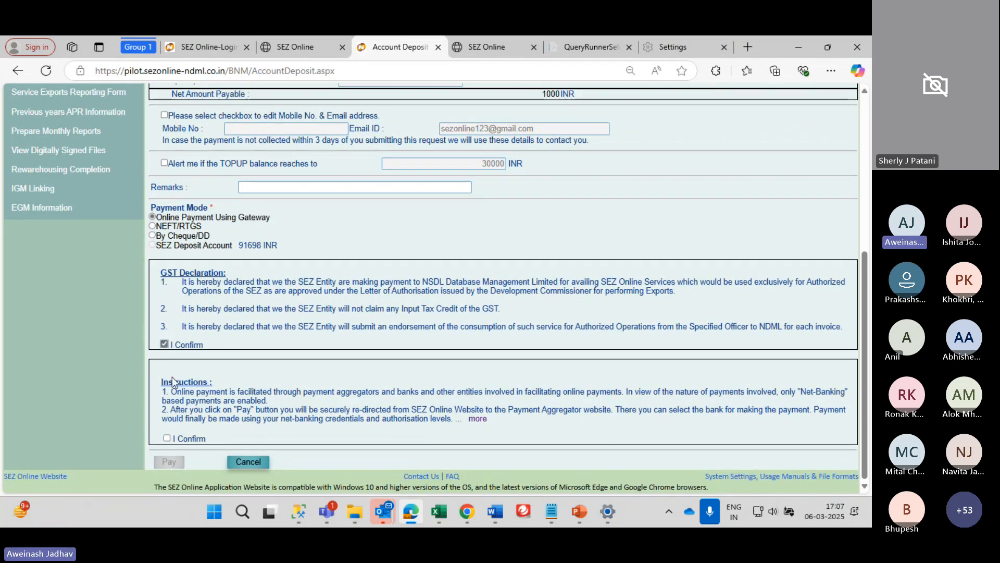
pyautogui.click(167, 437)
pyautogui.scroll(-1, 169, 442)
pyautogui.scroll(3, 169, 441)
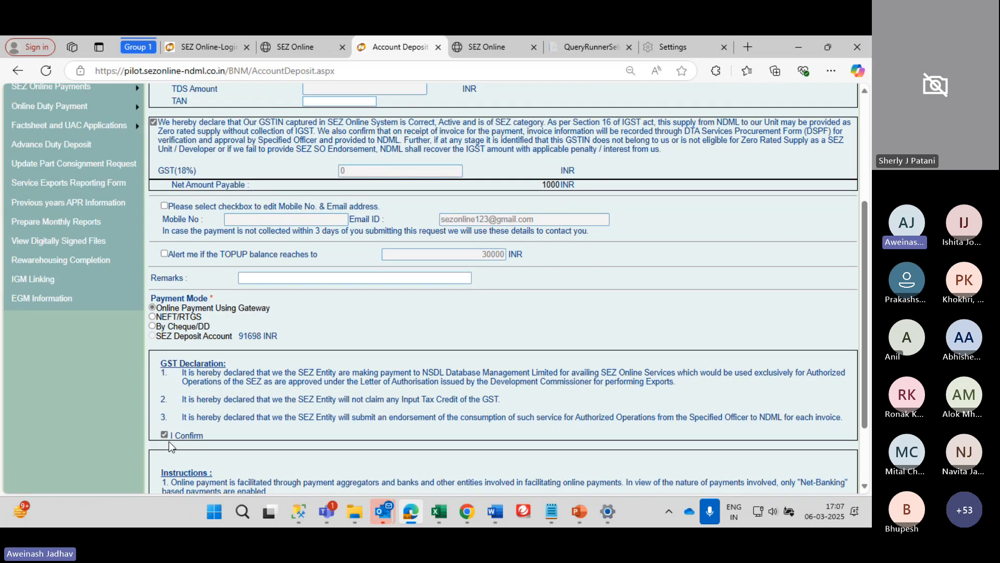
pyautogui.scroll(-2, 169, 441)
pyautogui.scroll(-3, 169, 442)
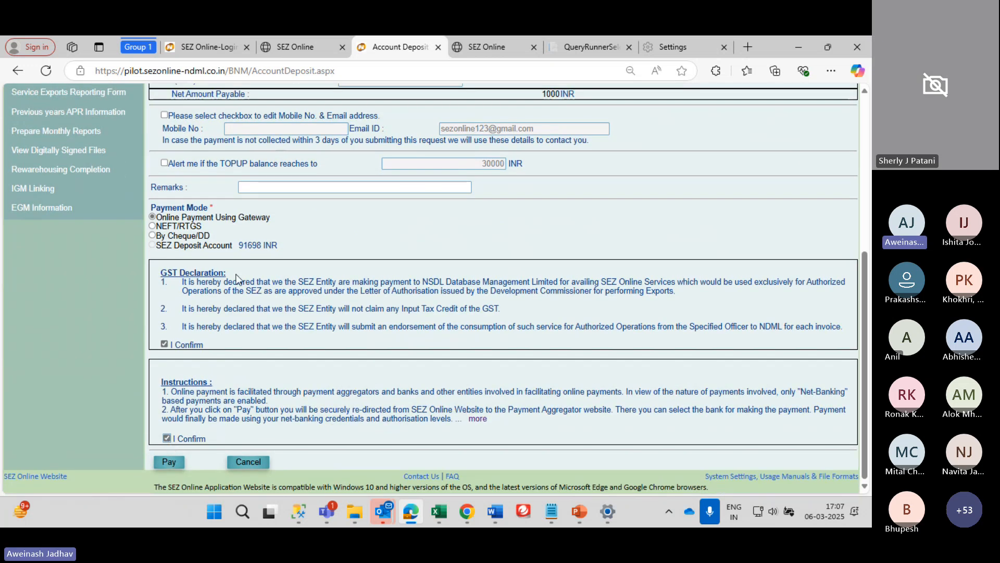
pyautogui.scroll(6, 241, 274)
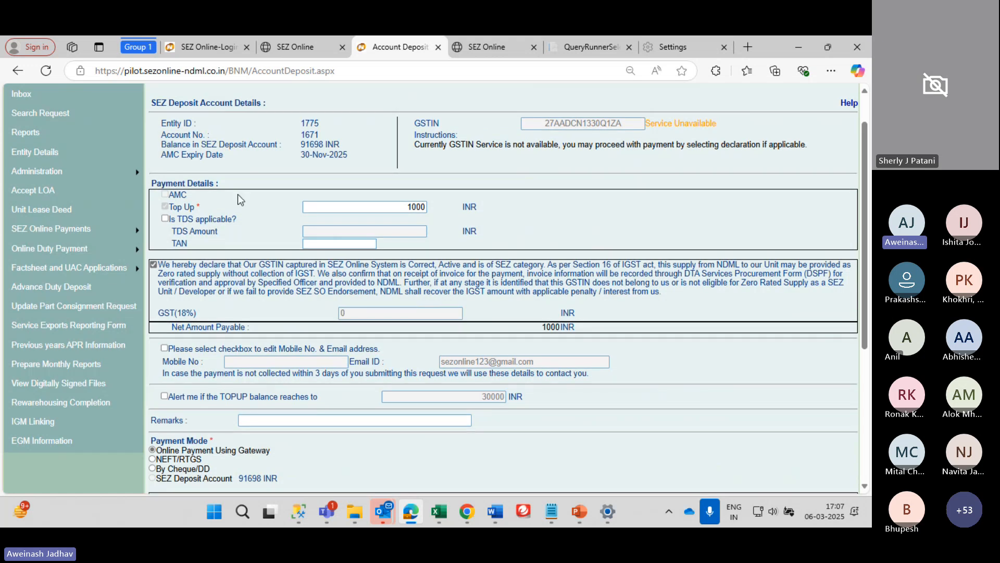
pyautogui.scroll(-2, 231, 329)
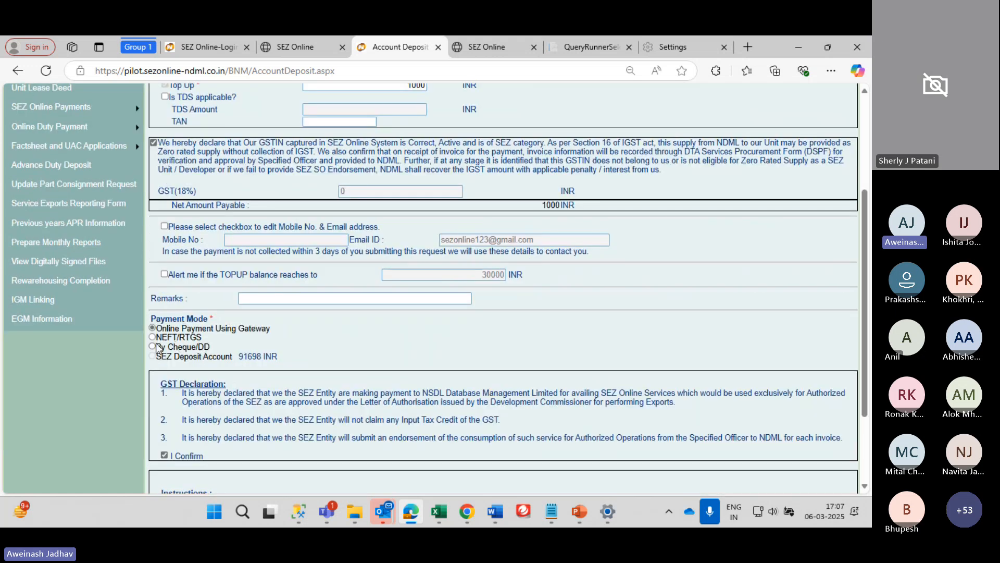
# Switch the payment mode to NEFT/RTGS and look over the new bank-transfer fields
pyautogui.click(152, 337)
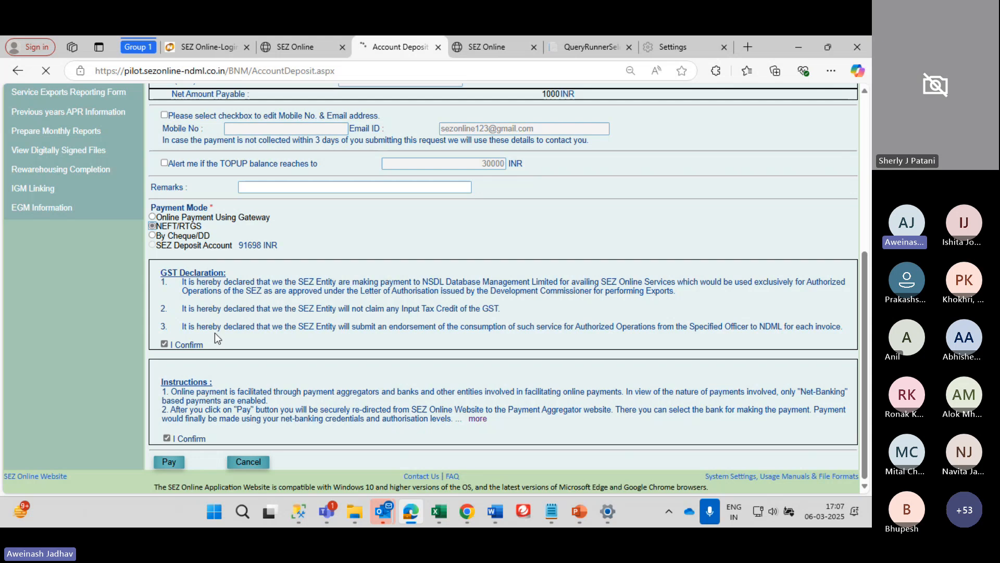
pyautogui.scroll(2, 215, 333)
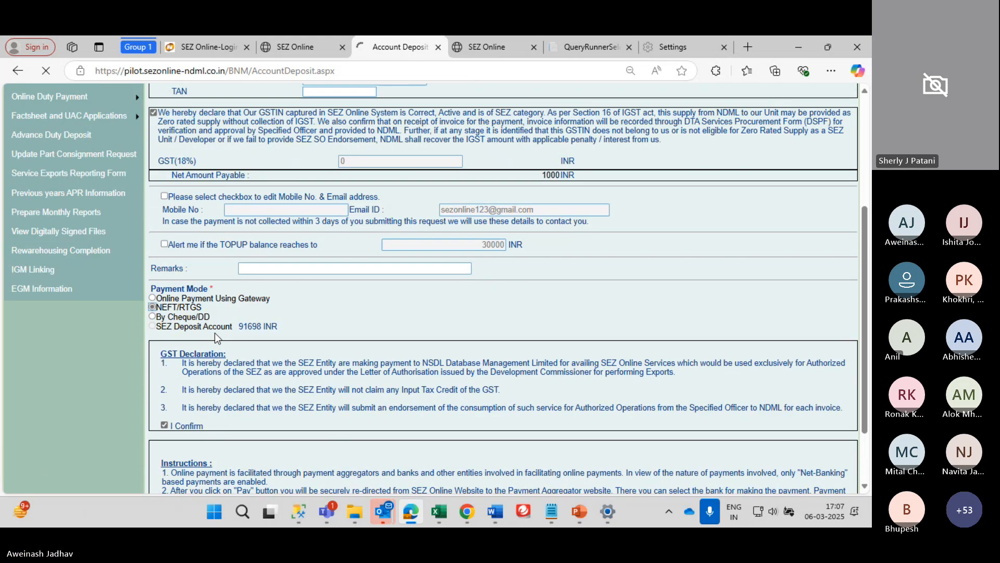
pyautogui.scroll(-1, 215, 334)
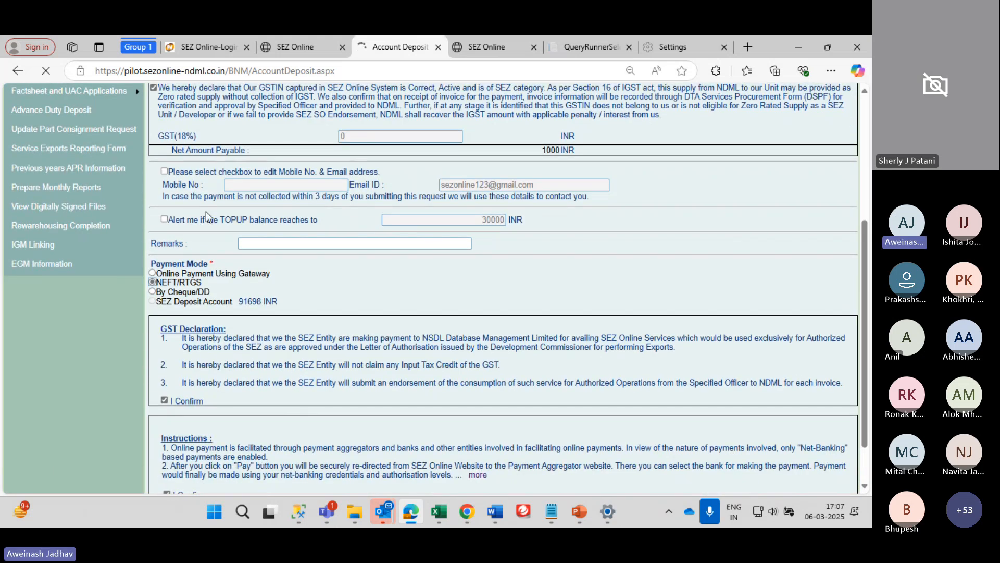
pyautogui.scroll(1, 231, 221)
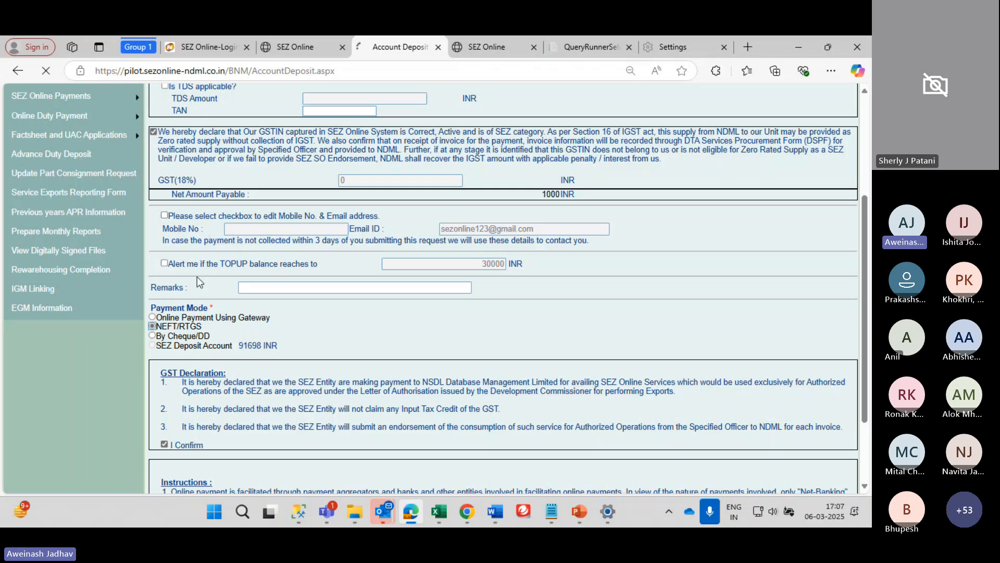
pyautogui.scroll(-2, 199, 282)
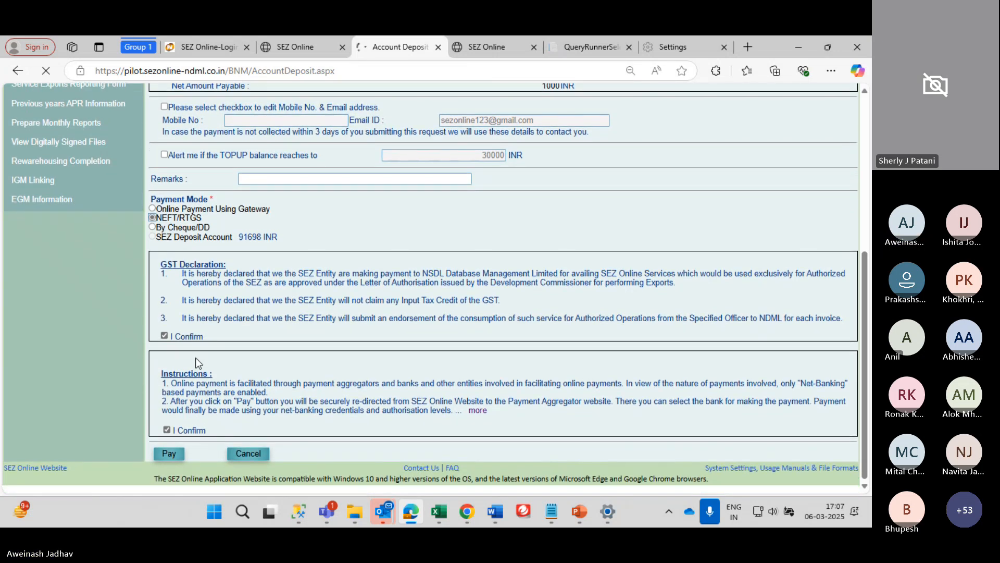
pyautogui.scroll(1, 196, 357)
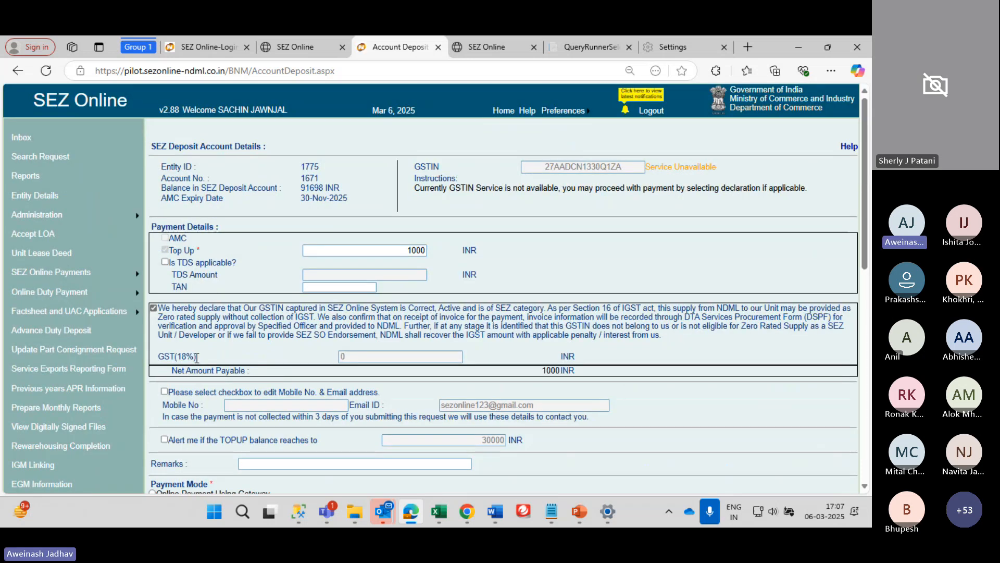
pyautogui.scroll(-1, 197, 358)
pyautogui.scroll(-8, 197, 358)
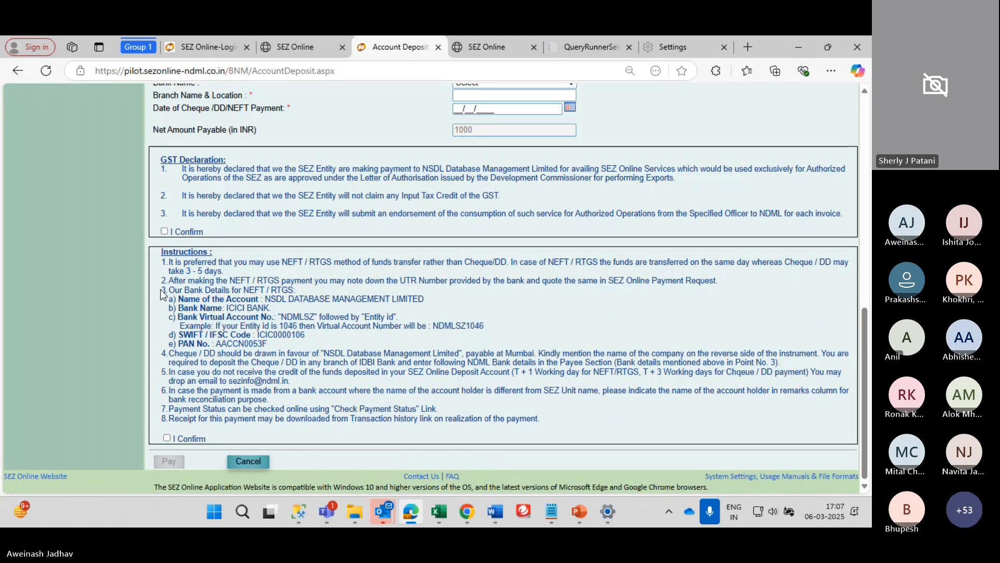
# Highlight the NDML bank details, including IFSC ICIC0000106 and the example virtual account
pyautogui.moveTo(161, 290); pyautogui.dragTo(332, 352)
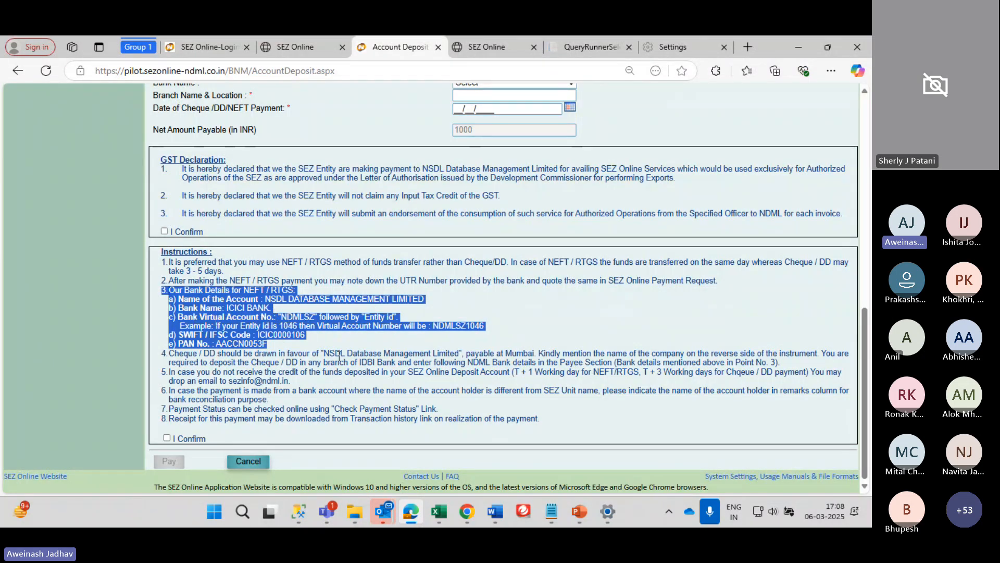
pyautogui.doubleClick(280, 336)
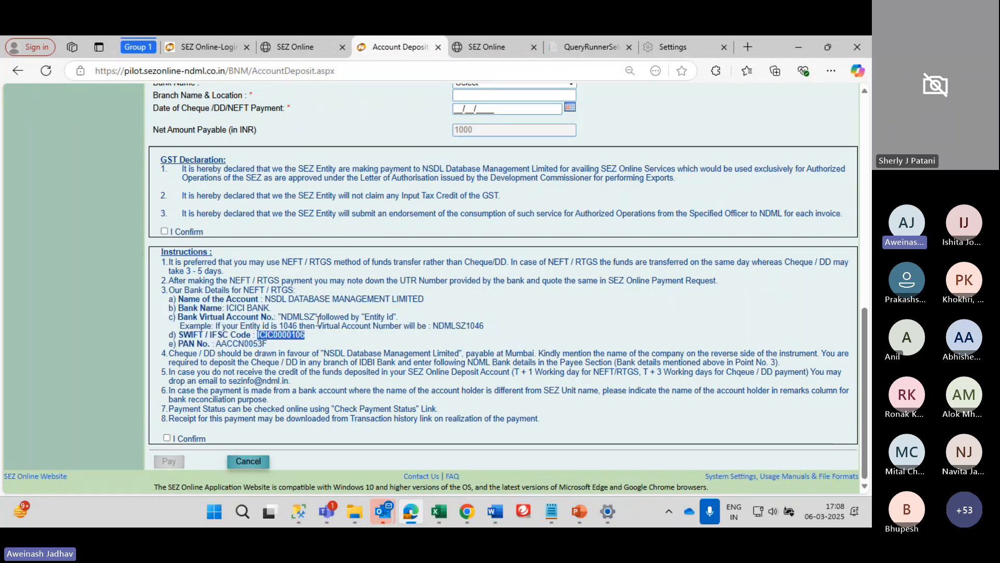
pyautogui.doubleClick(458, 326)
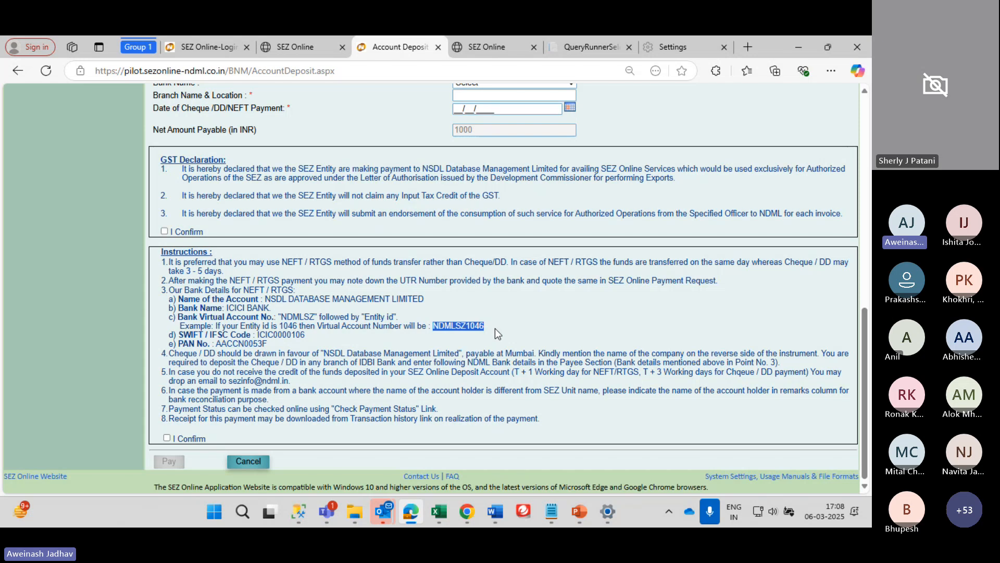
# Confirm the GST declaration and attempt the NEFT/RTGS payment, triggering missing-field errors
pyautogui.scroll(2, 489, 326)
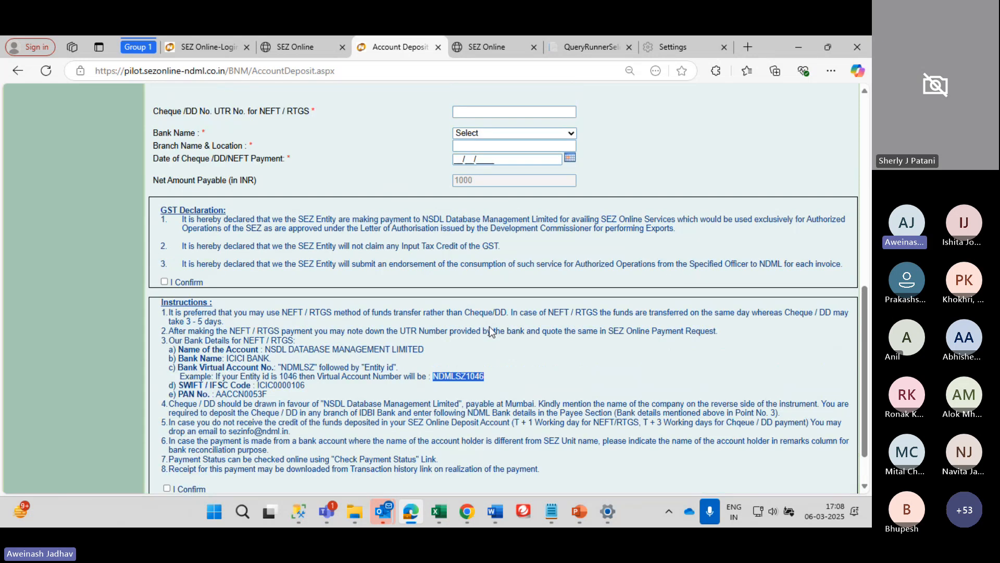
pyautogui.scroll(5, 489, 326)
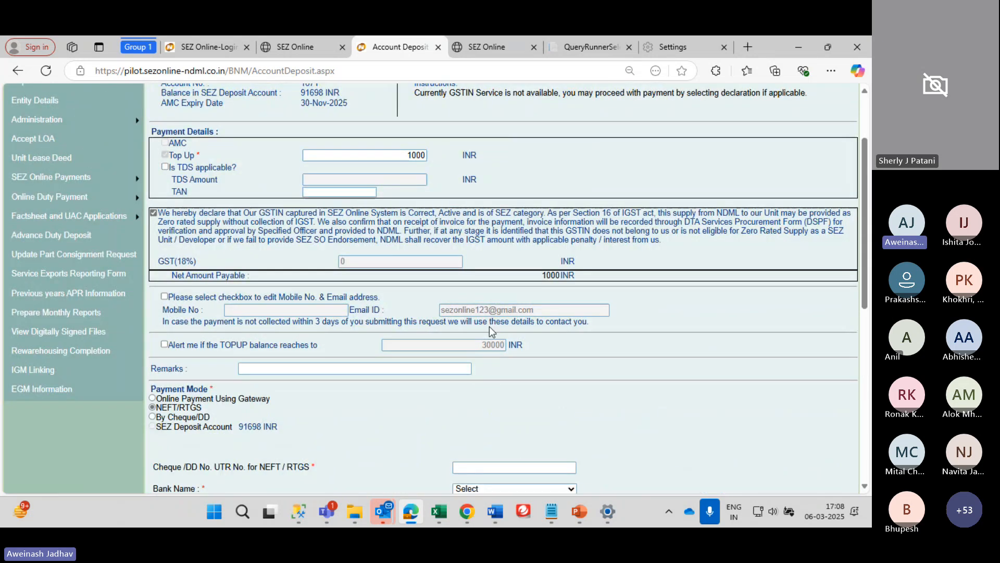
pyautogui.scroll(-2, 489, 326)
pyautogui.scroll(2, 490, 326)
pyautogui.scroll(1, 490, 327)
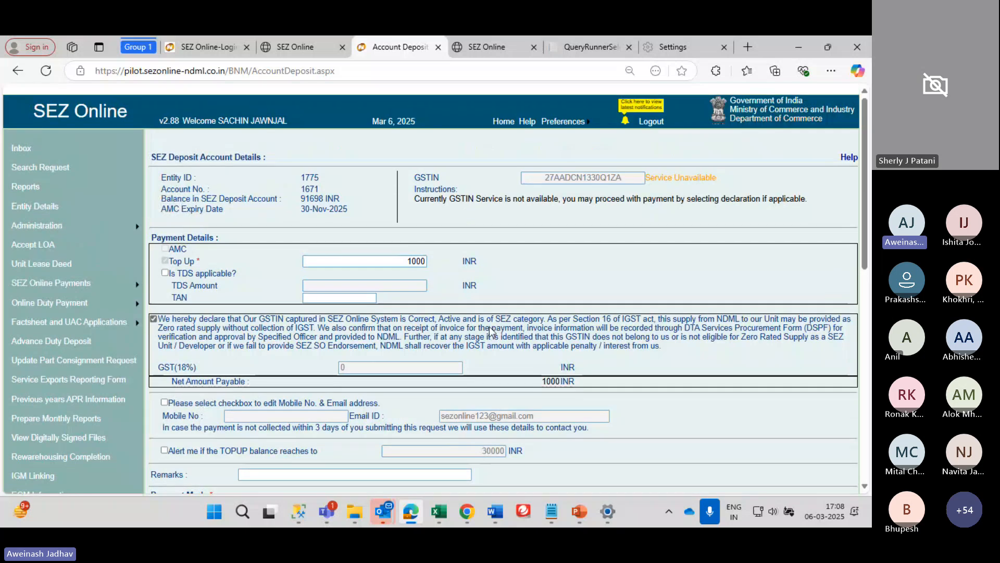
pyautogui.scroll(-4, 490, 329)
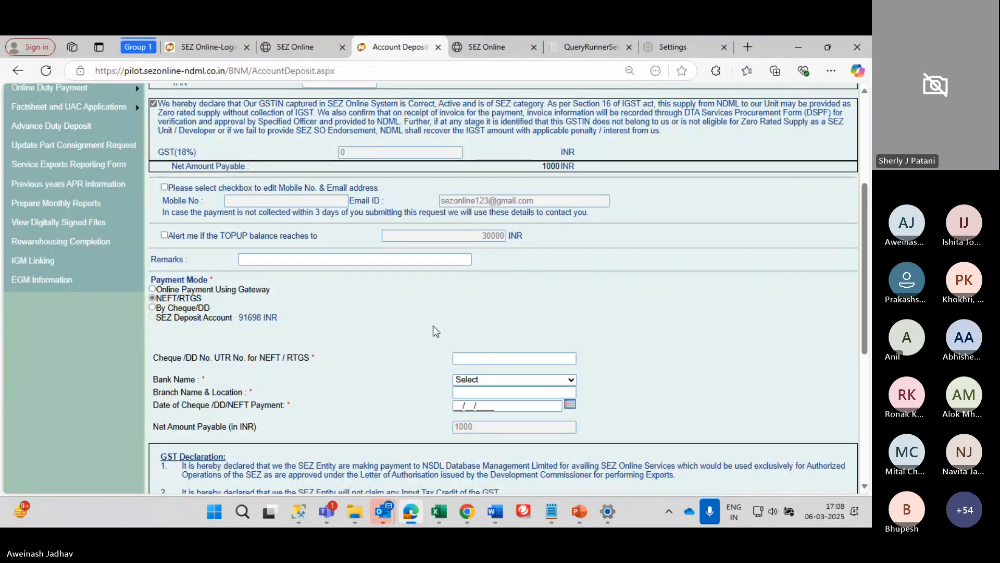
pyautogui.scroll(-6, 138, 291)
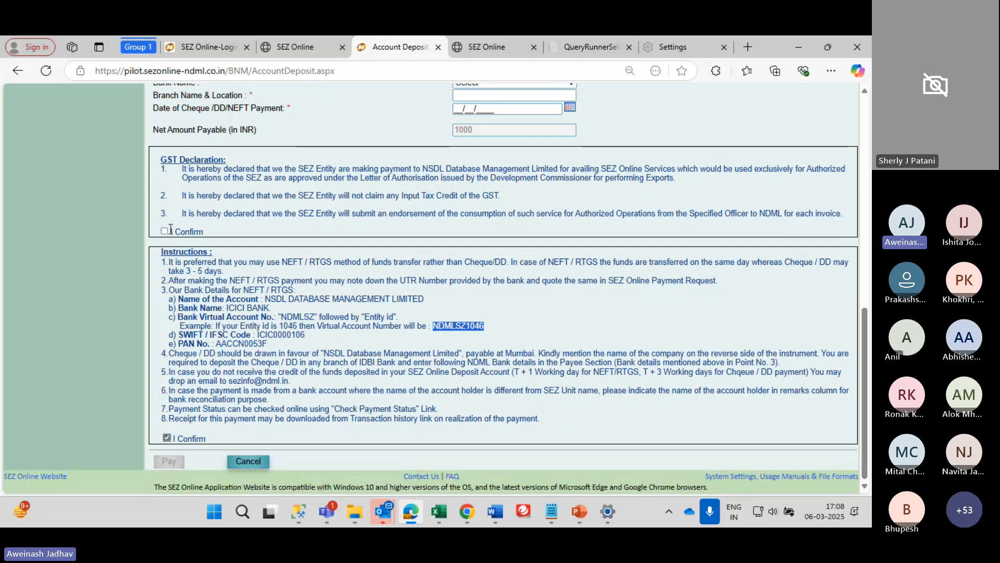
pyautogui.click(165, 231)
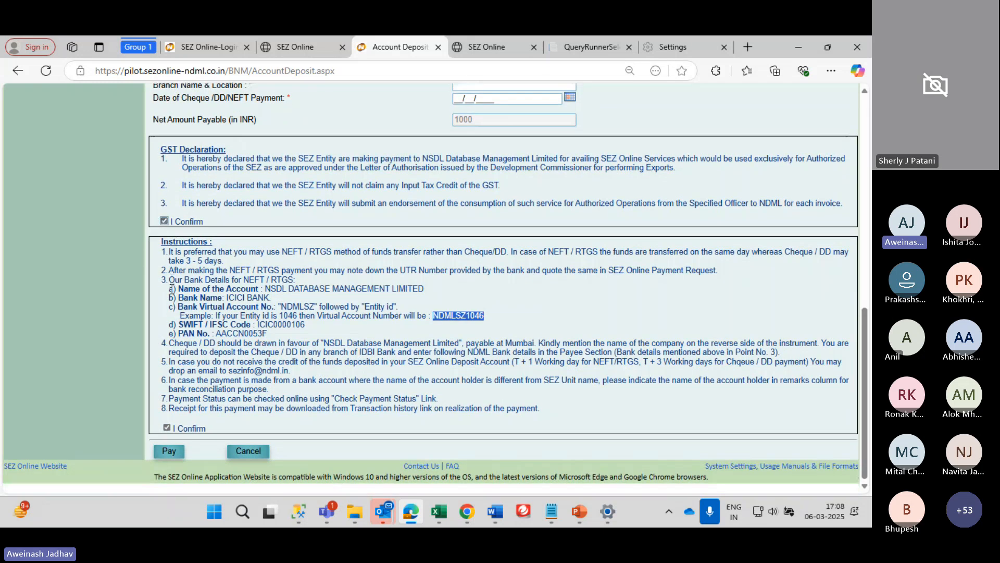
pyautogui.click(163, 464)
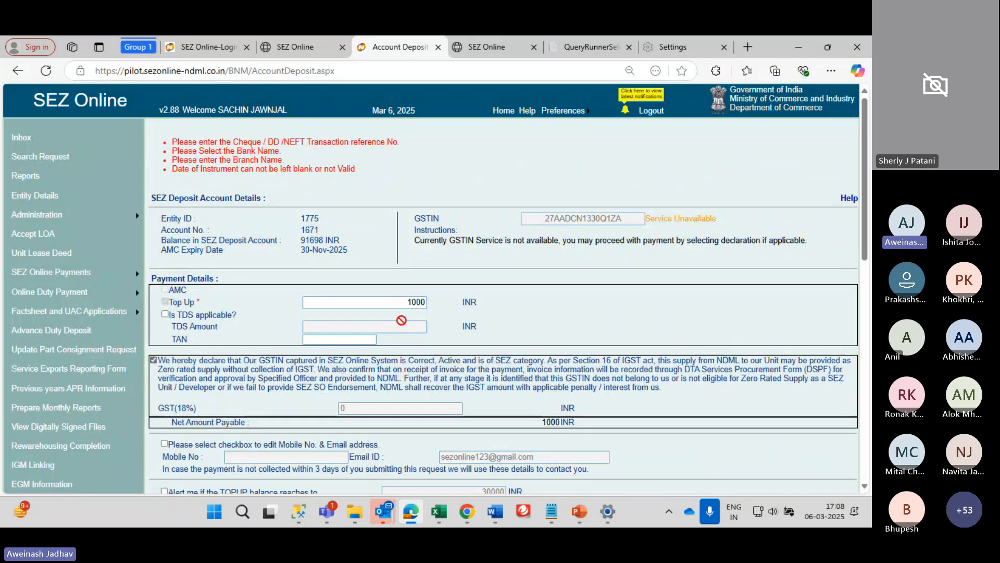
# Enter the UTR reference number, bank Bank of Baroda and branch Gujarat
pyautogui.scroll(-3, 307, 332)
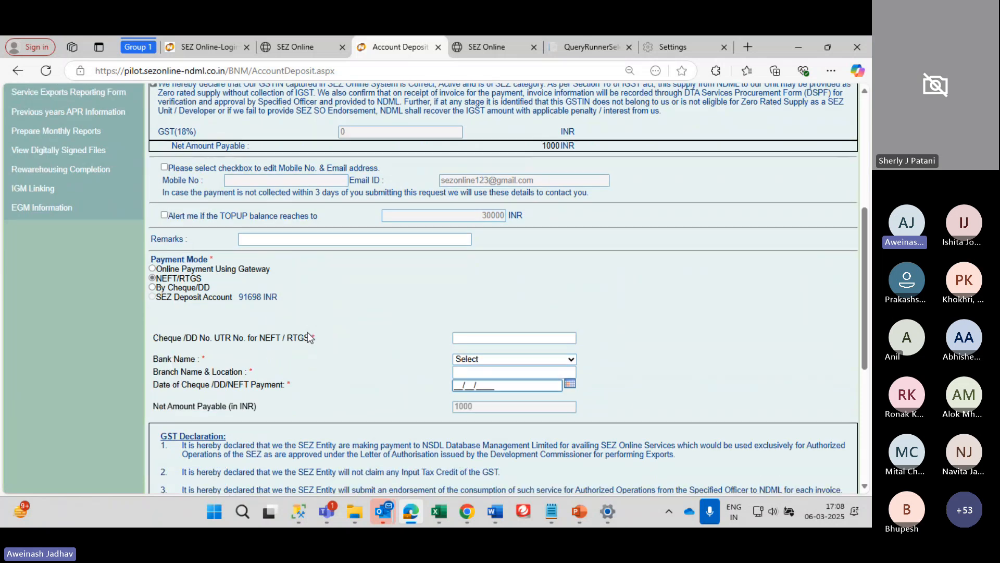
pyautogui.click(520, 338)
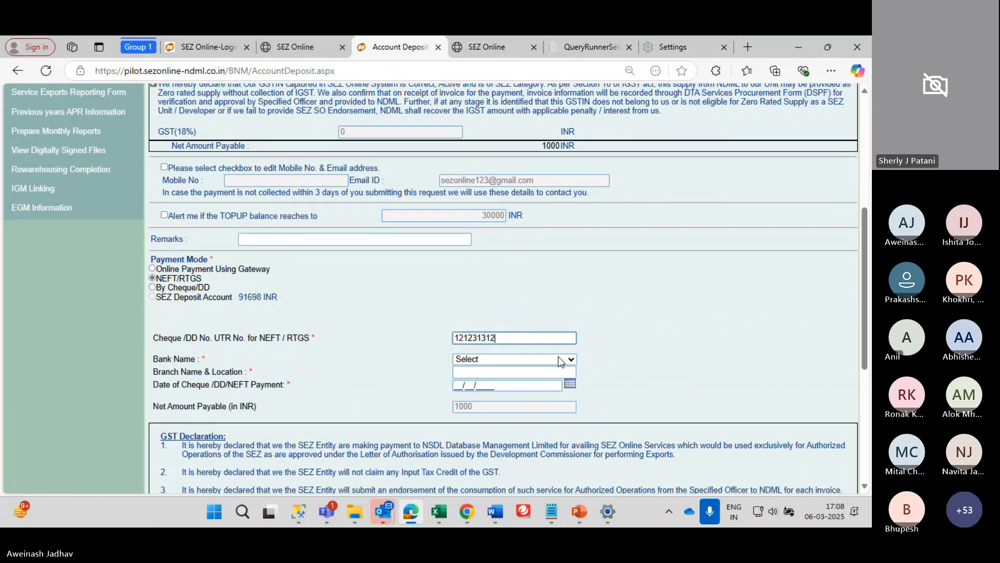
pyautogui.click(506, 359)
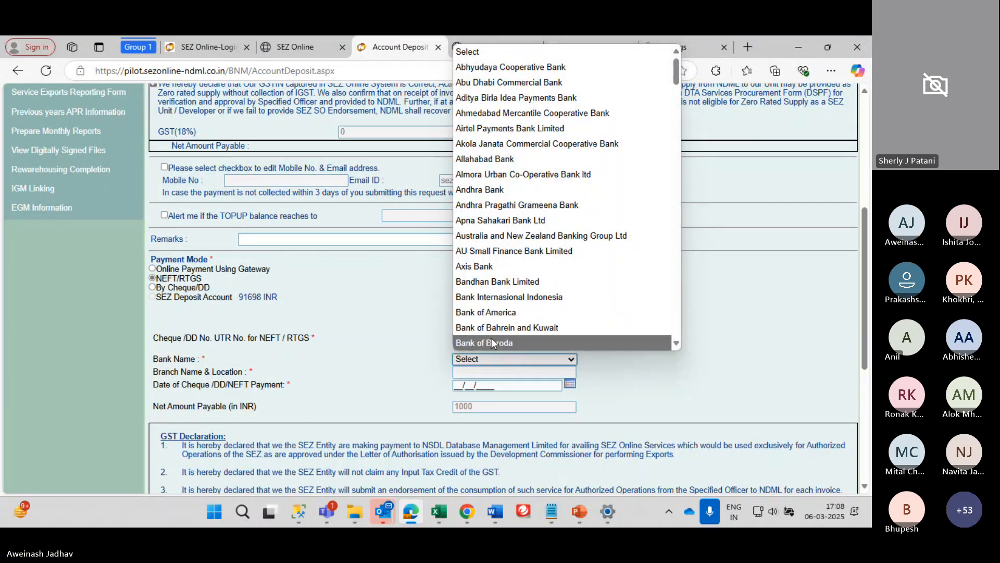
pyautogui.click(492, 342)
pyautogui.click(486, 359)
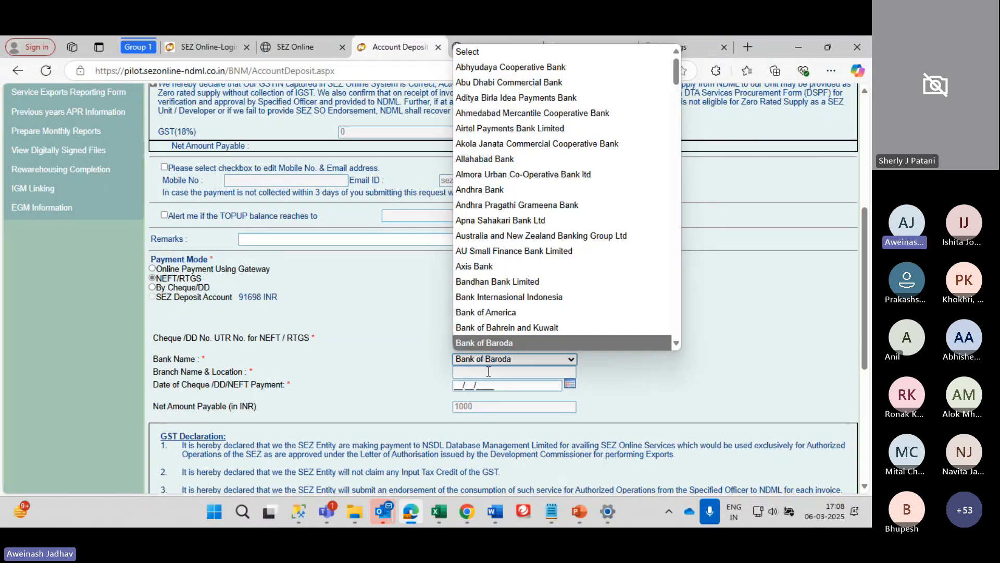
pyautogui.click(489, 372)
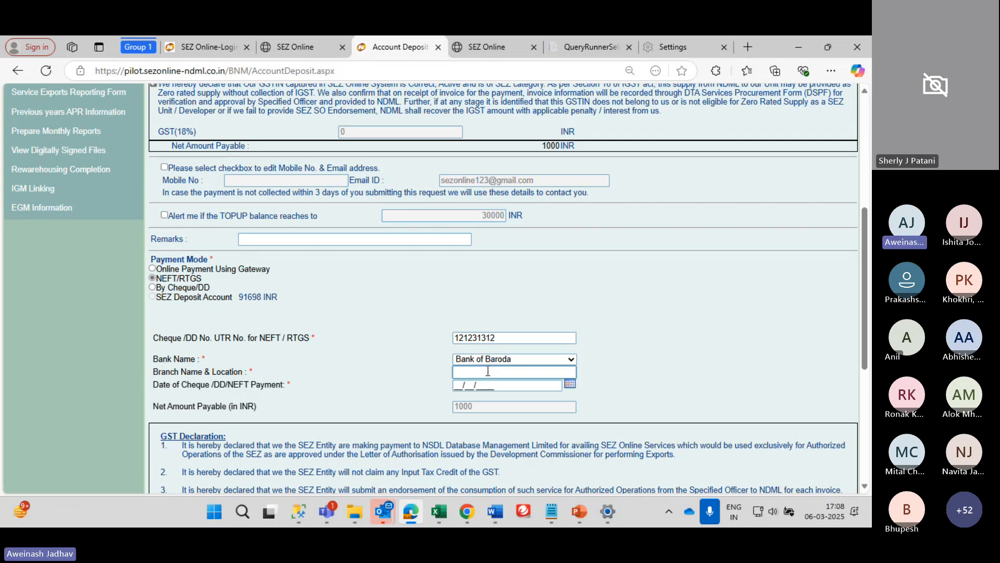
pyautogui.write('Gujara')
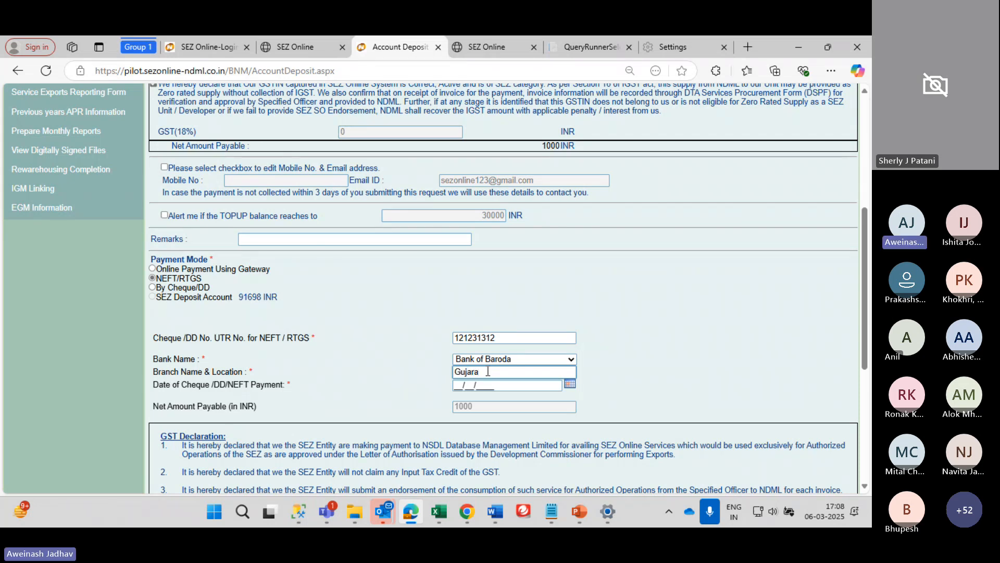
pyautogui.write('t')
pyautogui.press('Tab')
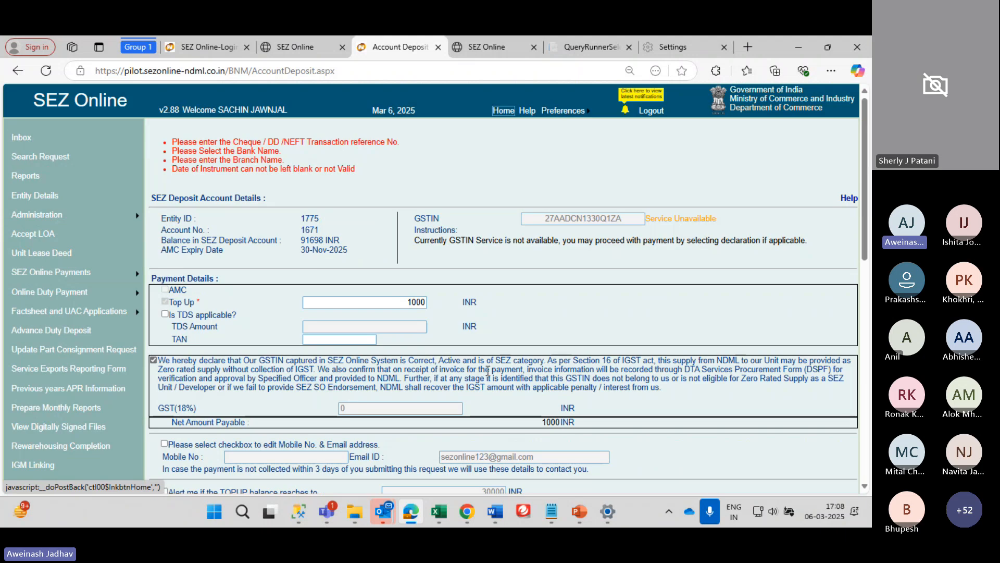
# Set the payment date to today, 06/03/2025, from the calendar
pyautogui.scroll(-7, 488, 371)
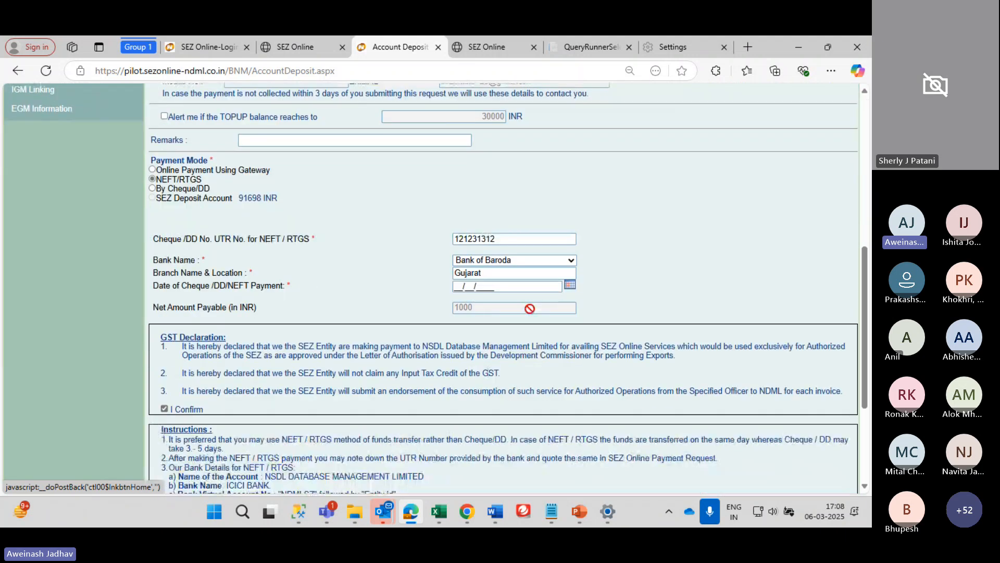
pyautogui.click(570, 285)
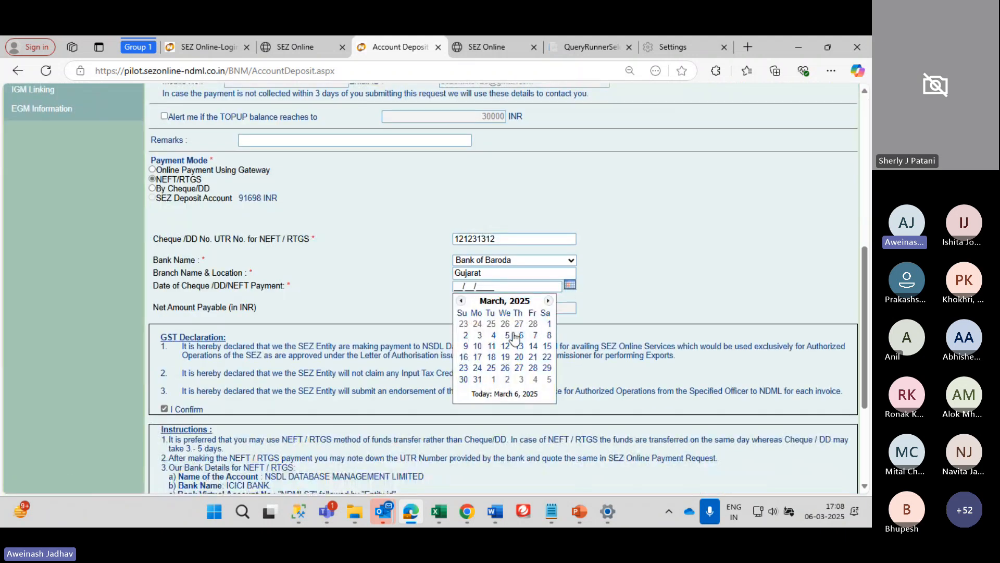
pyautogui.click(504, 393)
pyautogui.scroll(-4, 480, 323)
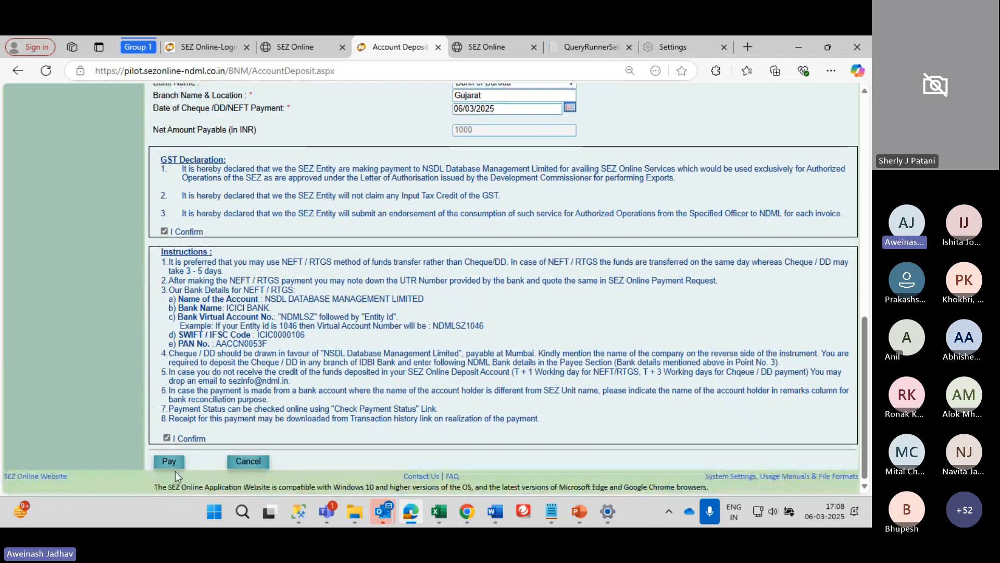
# Pay and confirm the 1000 INR NEFT top-up, then select the issued transaction ID
pyautogui.click(170, 463)
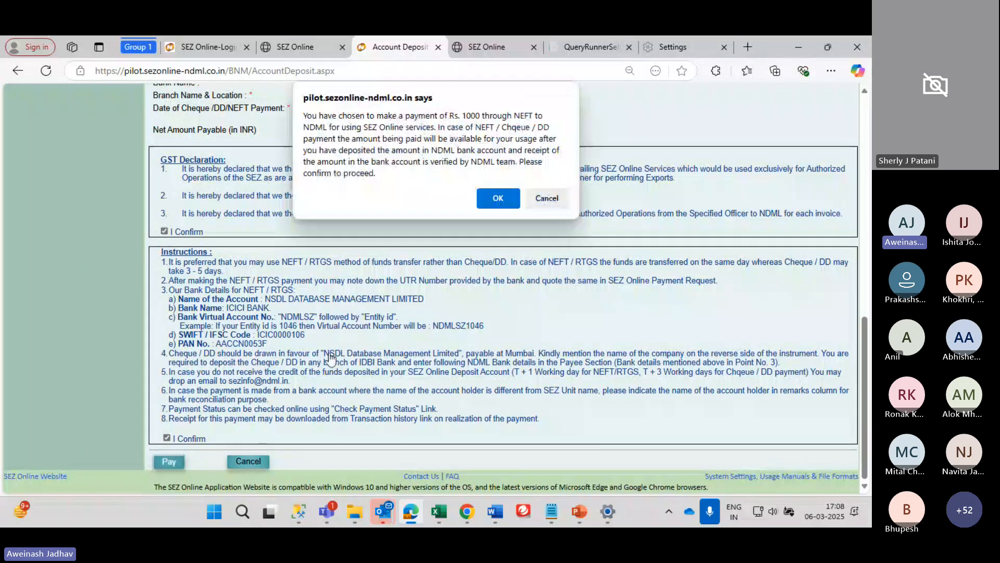
pyautogui.click(503, 198)
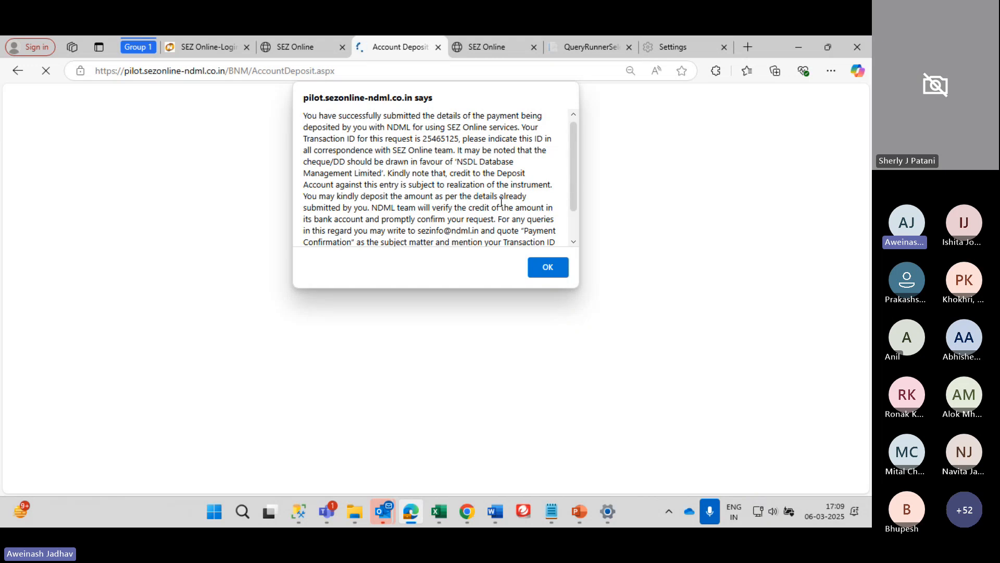
pyautogui.tripleClick(437, 139)
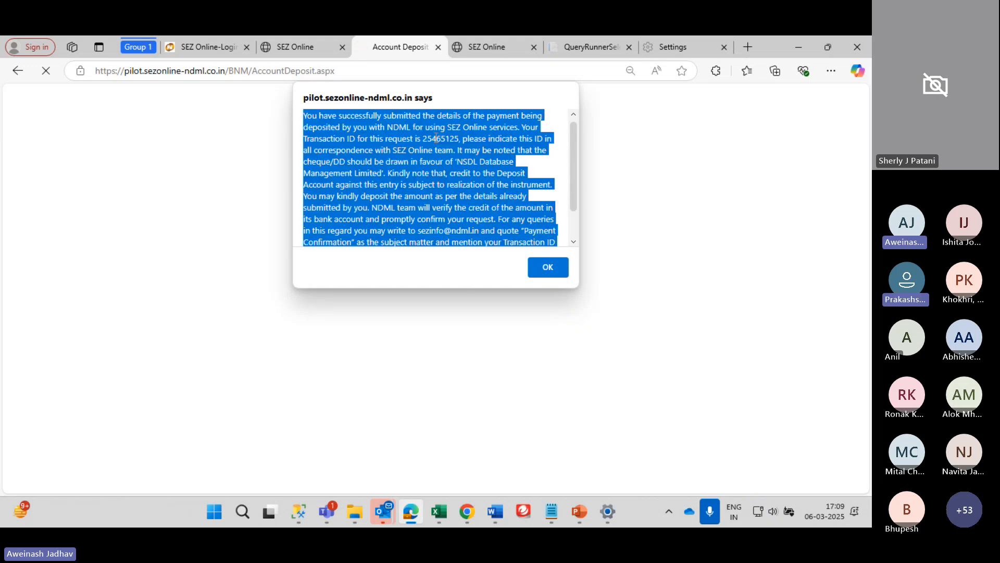
pyautogui.doubleClick(436, 138)
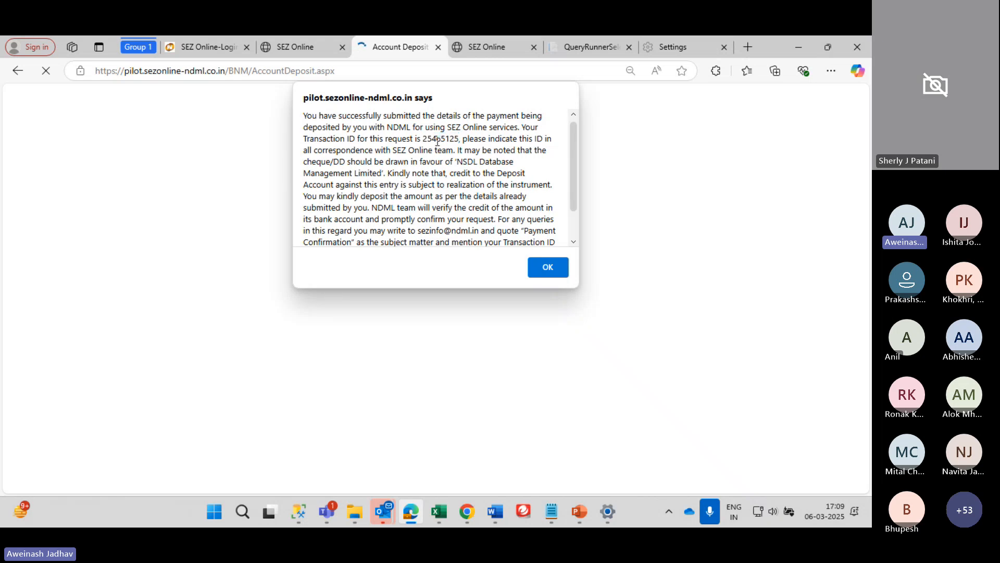
pyautogui.tripleClick(437, 138)
pyautogui.click(437, 140)
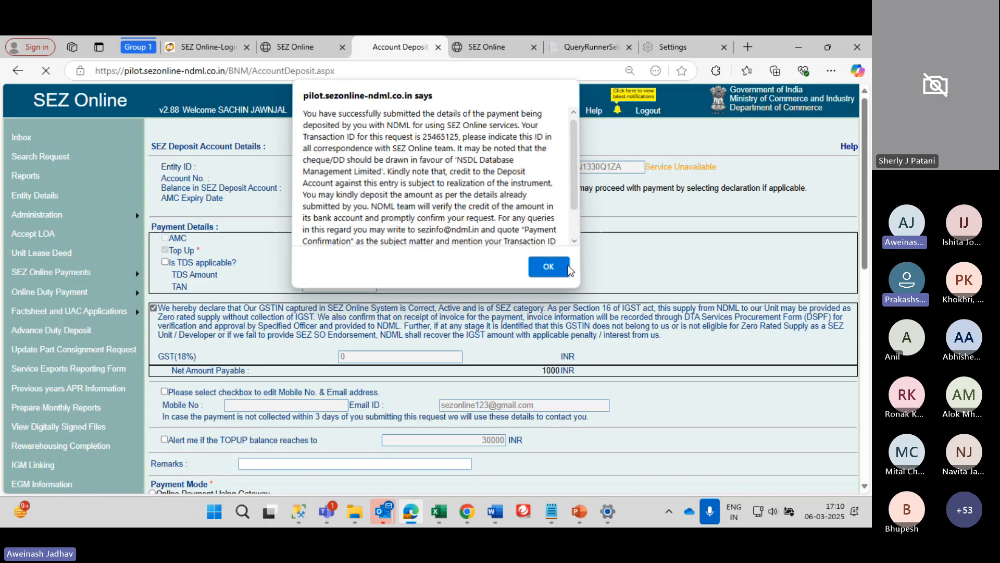
# Dismiss the payment-submitted alert and review the Account Deposit page
pyautogui.click(567, 268)
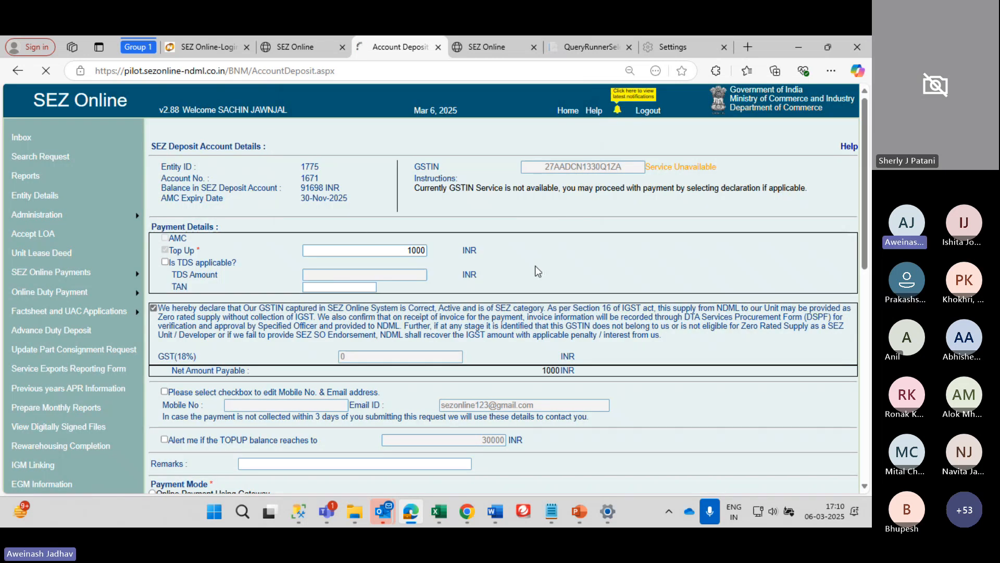
pyautogui.scroll(-2, 535, 266)
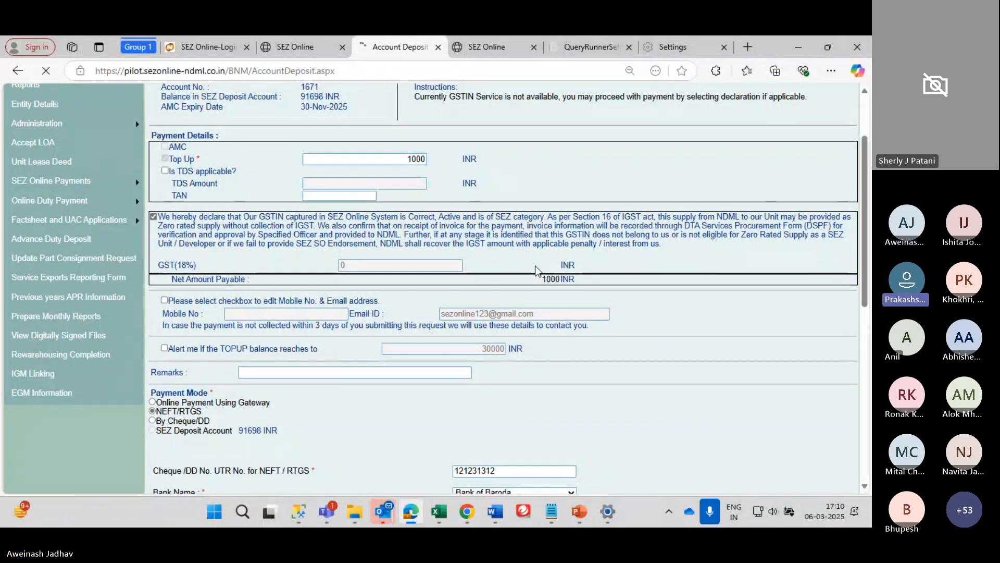
pyautogui.scroll(1, 535, 270)
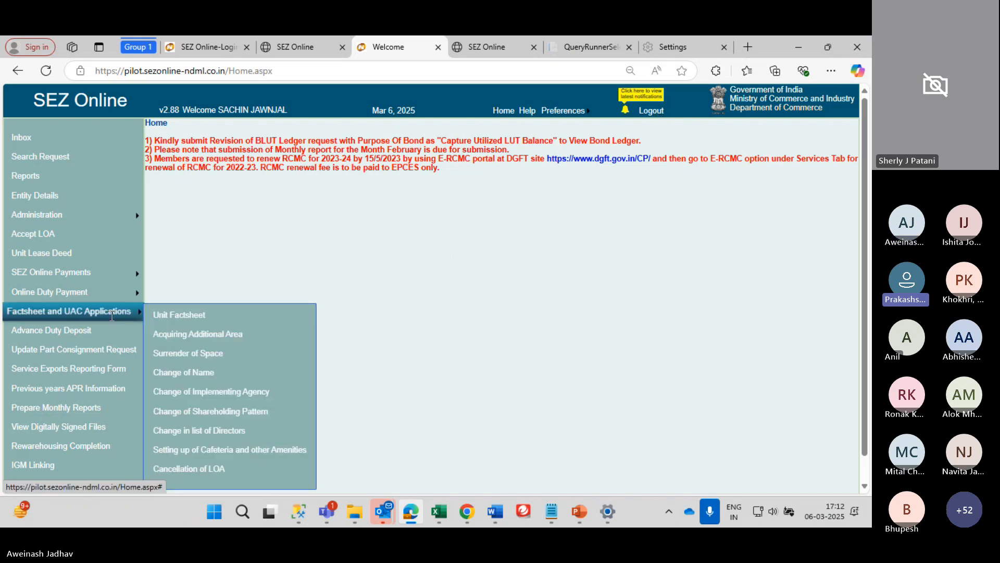
pyautogui.moveTo(78, 311)
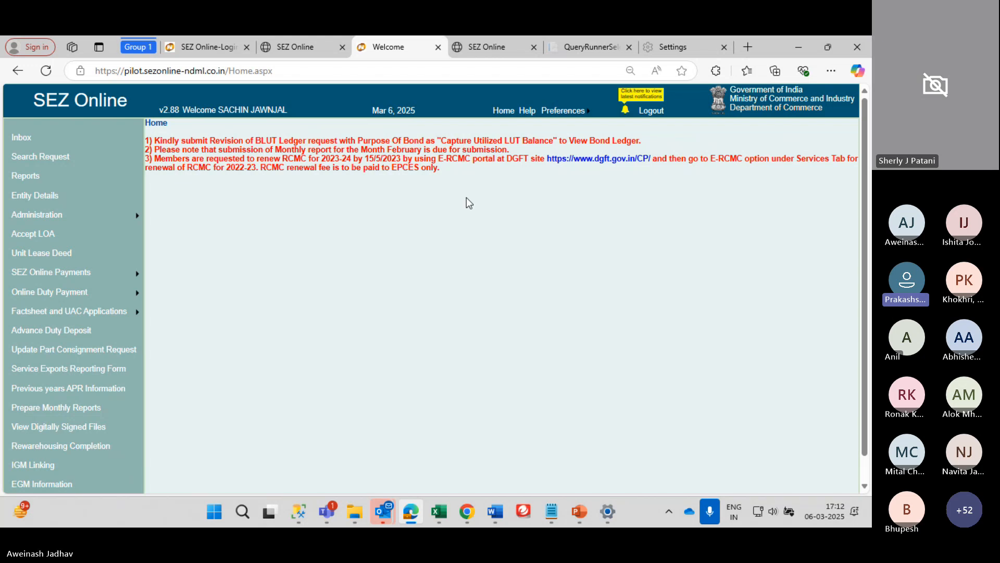
pyautogui.scroll(-1, 383, 255)
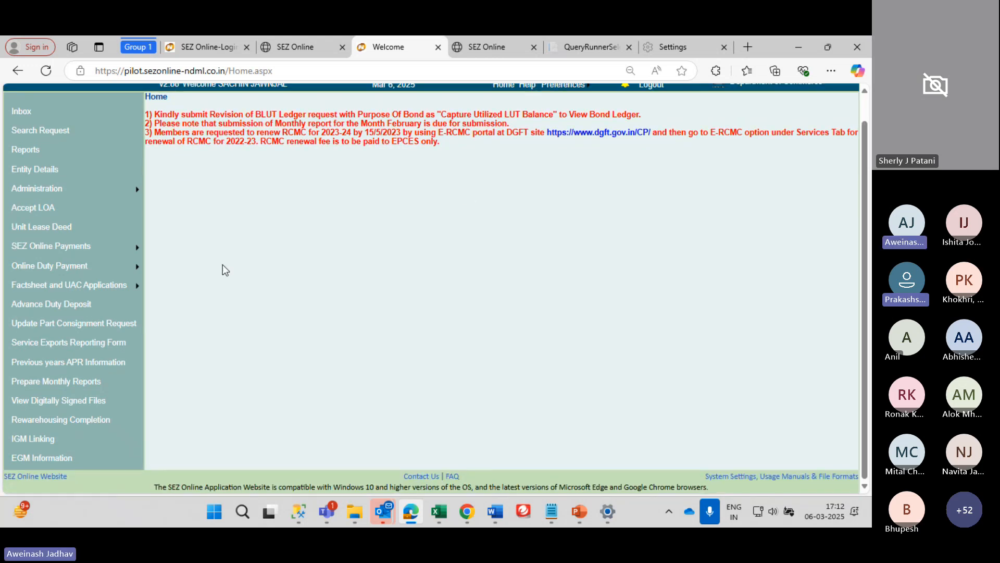
pyautogui.scroll(2, 252, 208)
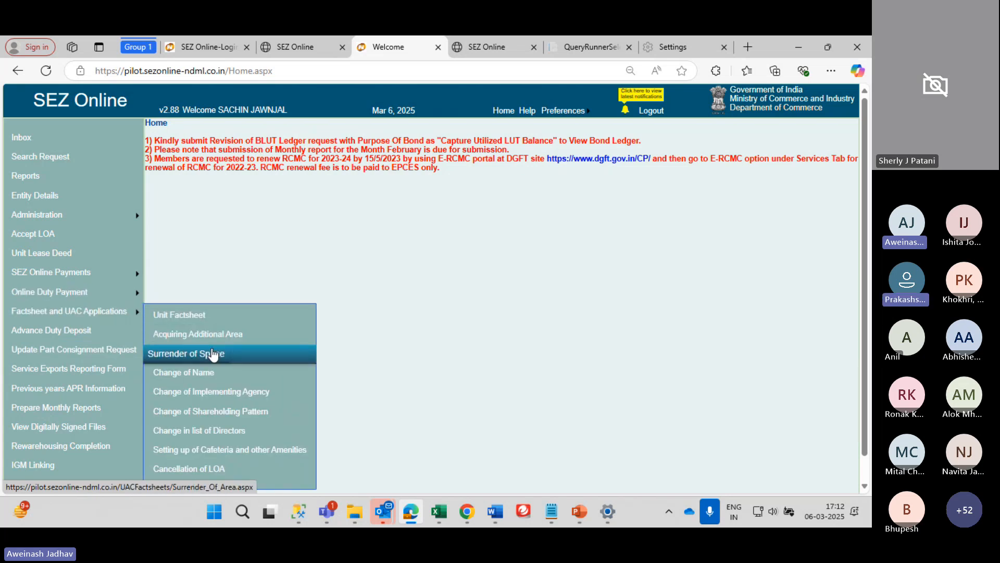
pyautogui.click(193, 354)
pyautogui.moveTo(136, 307)
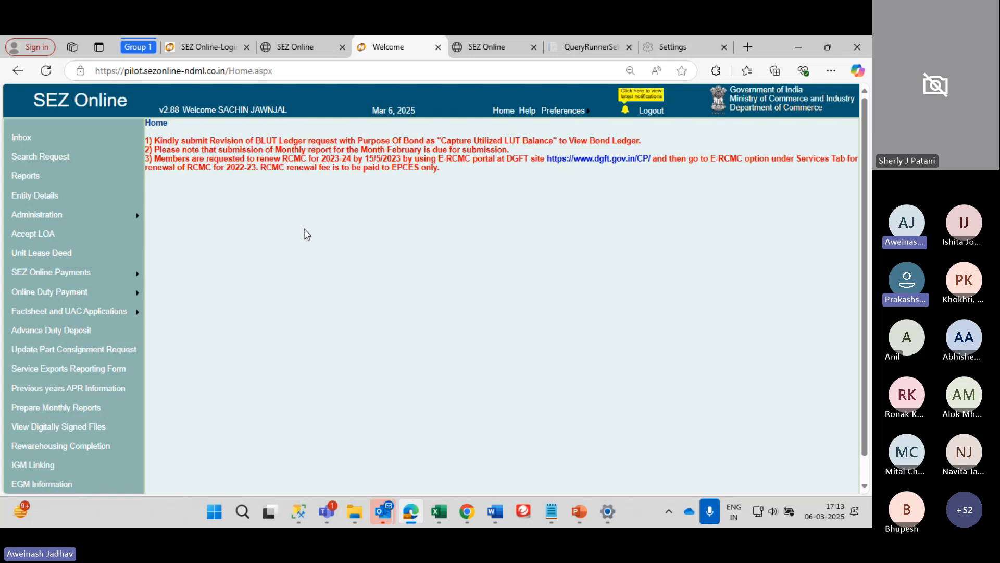
pyautogui.scroll(-1, 305, 230)
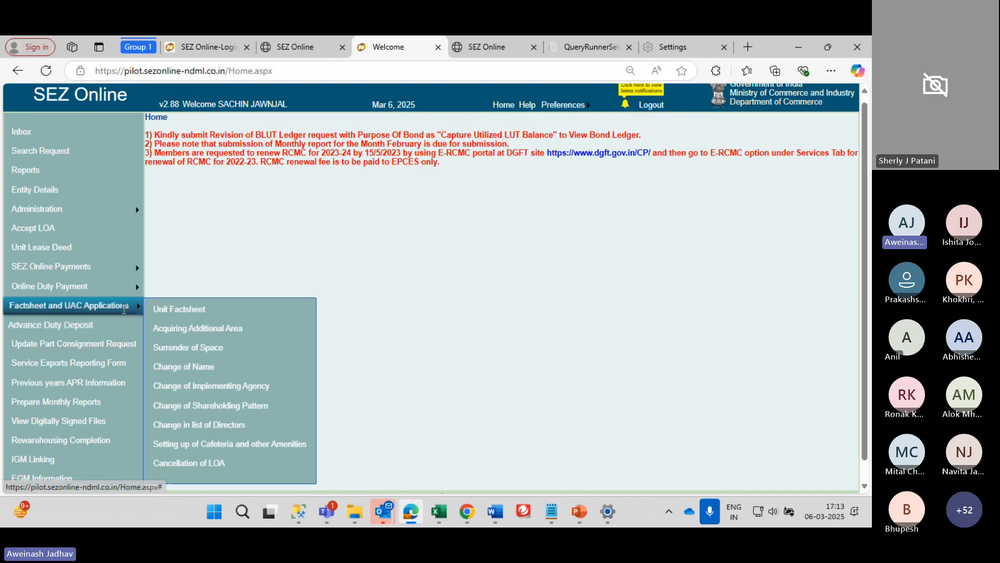
# Log out of SEZ Online using the Logout link in the header
pyautogui.moveTo(105, 286)
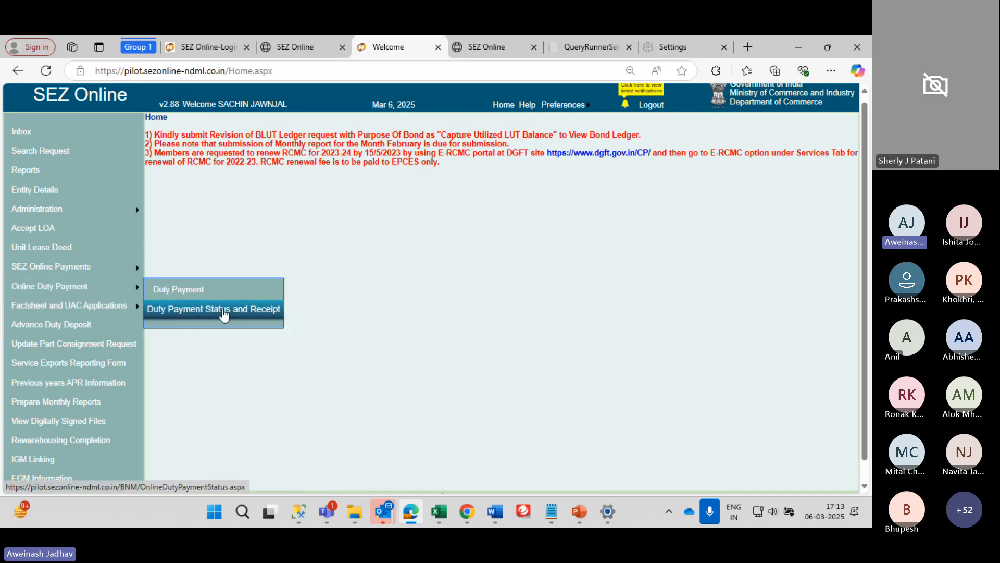
pyautogui.moveTo(144, 306)
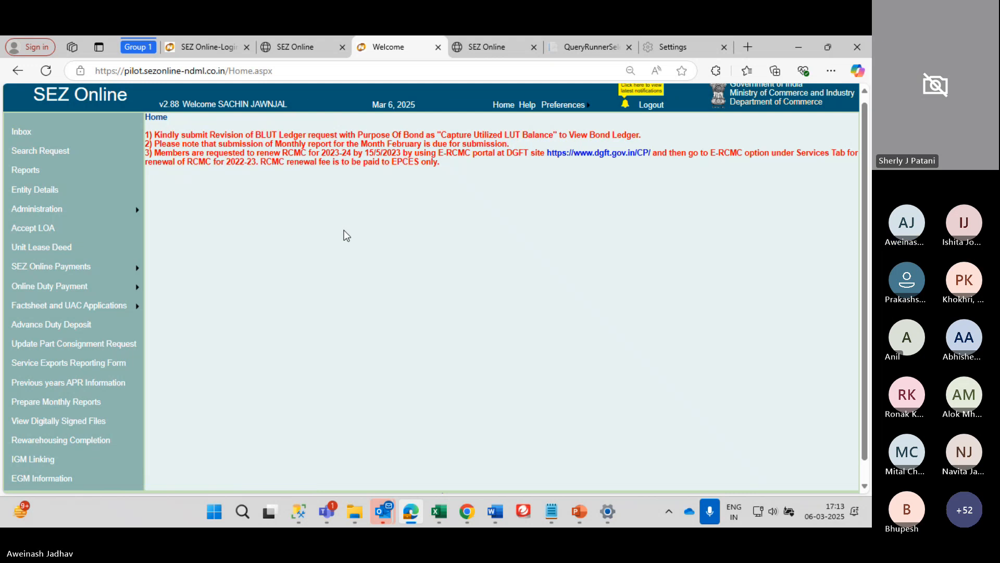
pyautogui.scroll(-1, 373, 246)
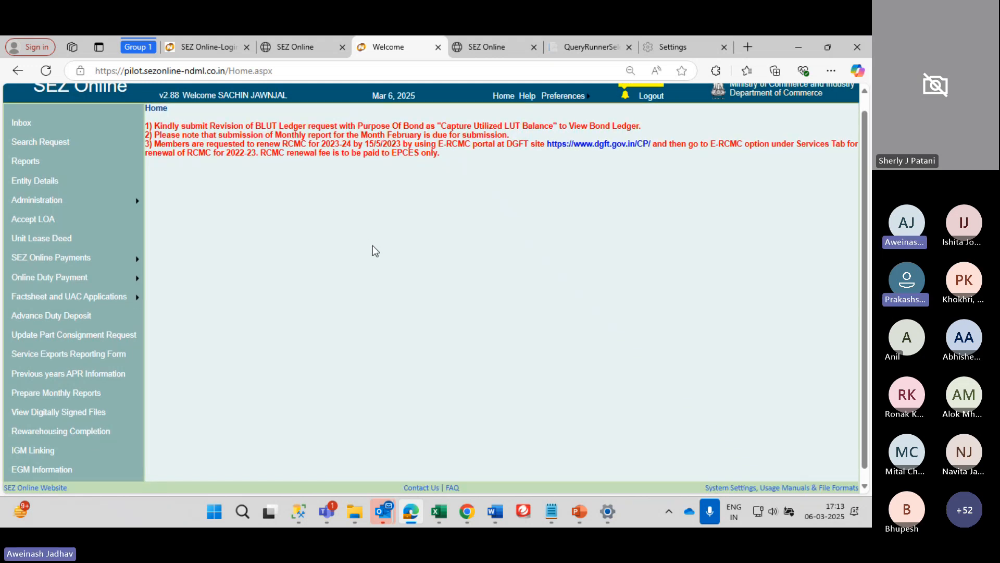
pyautogui.scroll(1, 373, 246)
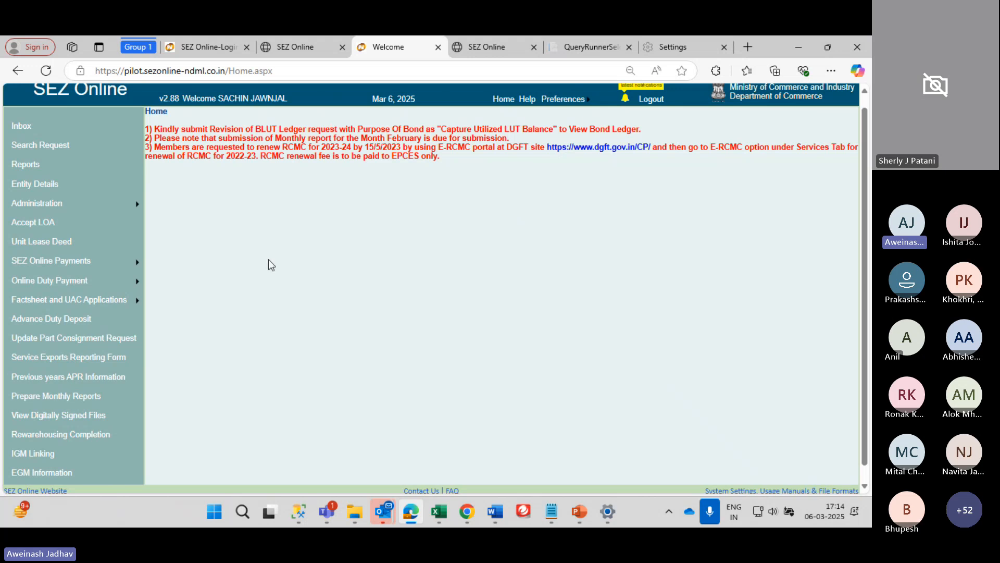
pyautogui.moveTo(148, 262)
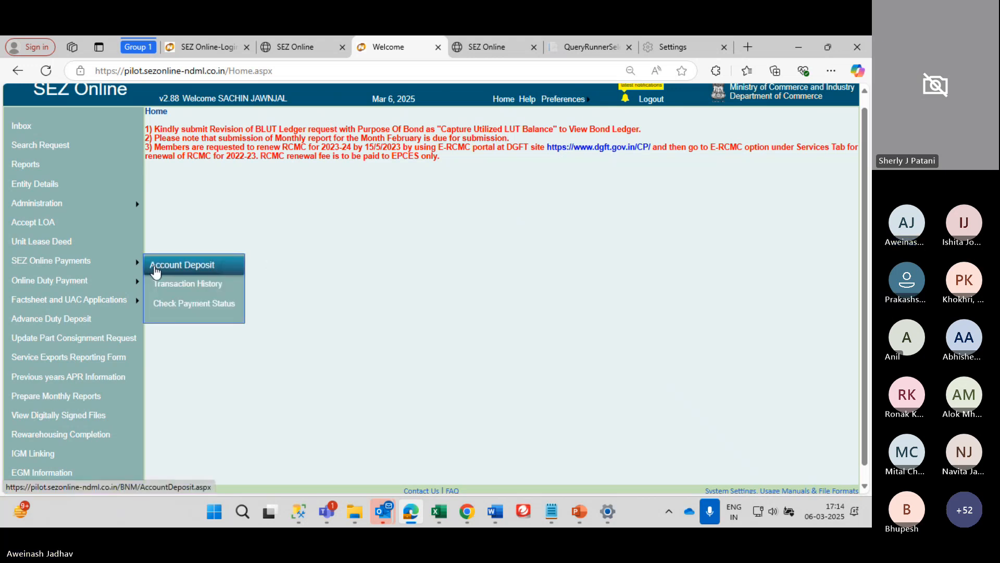
pyautogui.scroll(1, 288, 196)
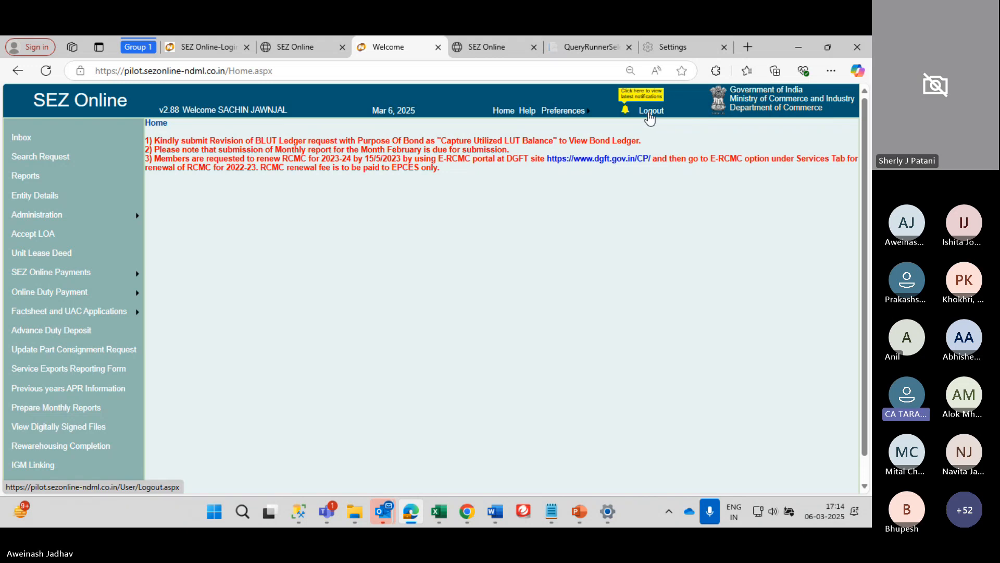
pyautogui.click(650, 114)
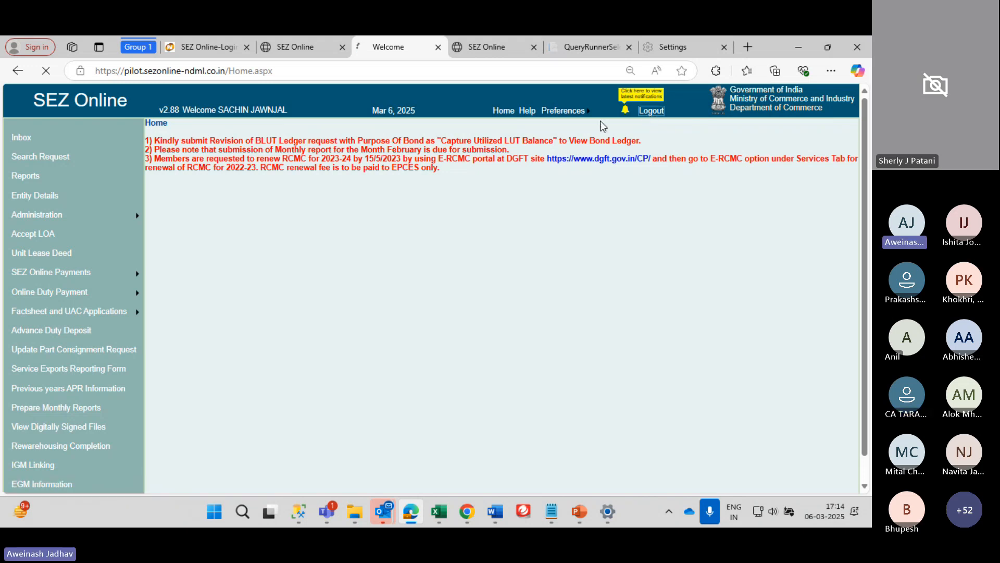
pyautogui.doubleClick(118, 149)
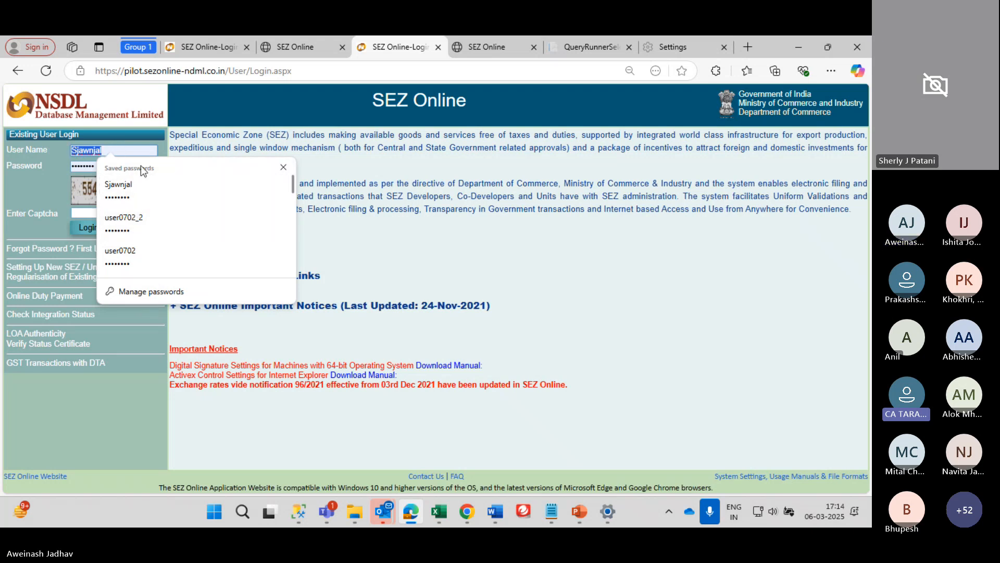
# Fill the login form with a different saved unit user account
pyautogui.click(136, 230)
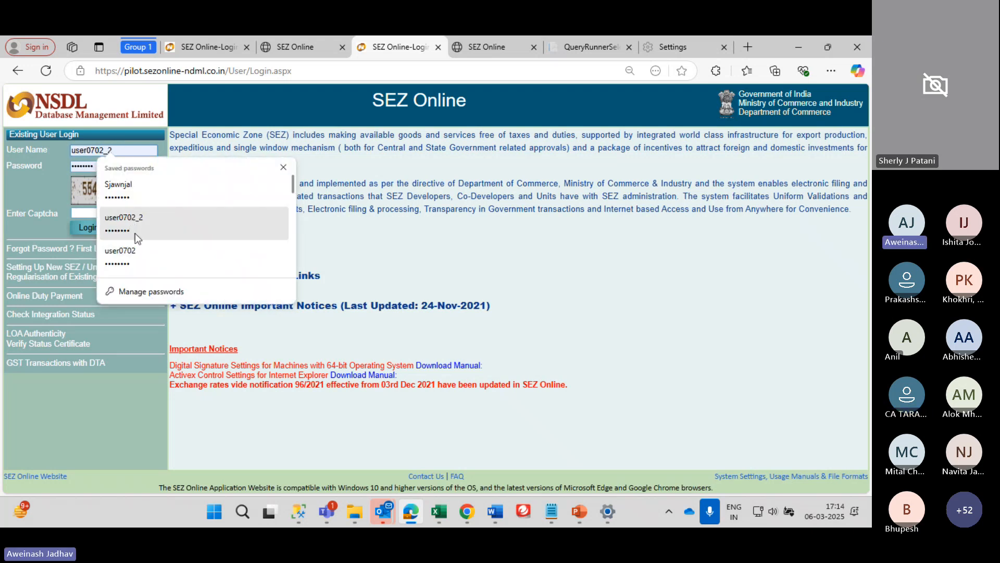
pyautogui.scroll(-3, 135, 234)
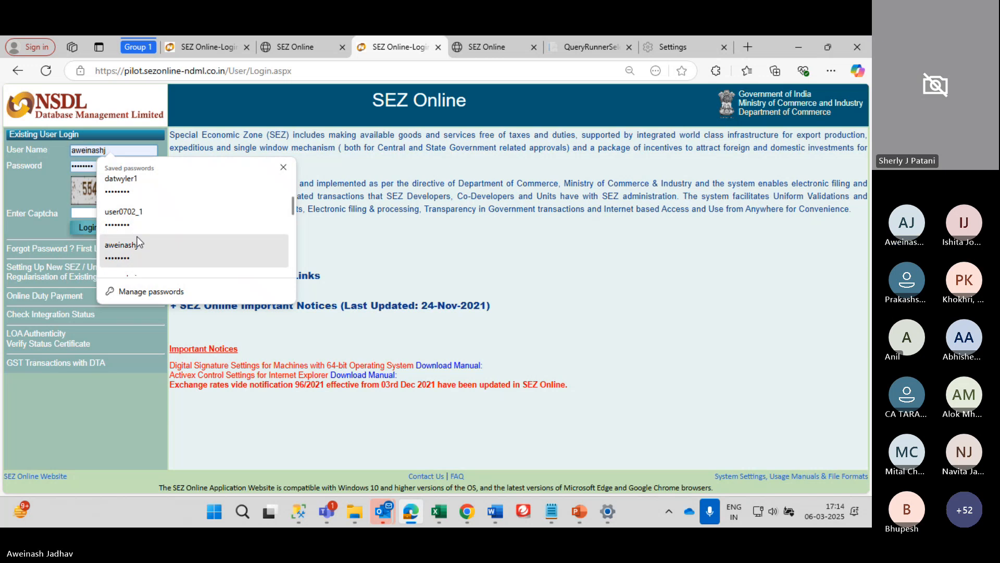
pyautogui.scroll(-2, 138, 242)
pyautogui.scroll(3, 138, 243)
pyautogui.scroll(-2, 140, 241)
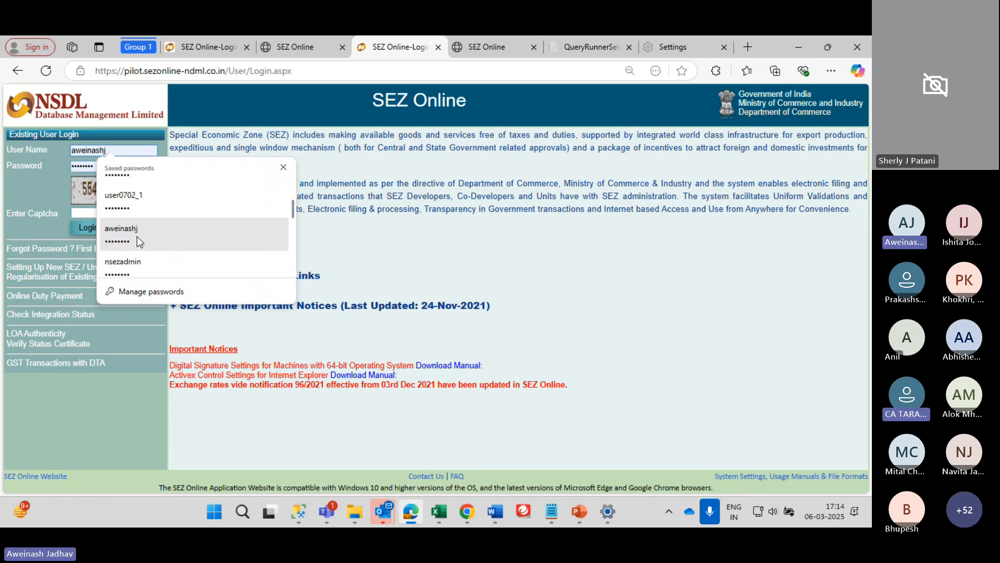
pyautogui.scroll(-3, 139, 241)
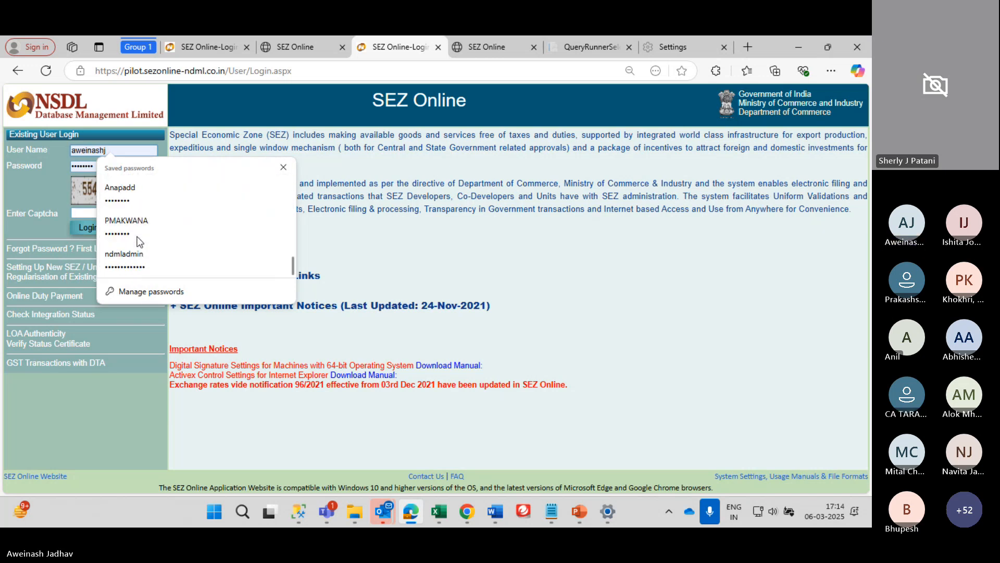
pyautogui.scroll(4, 140, 241)
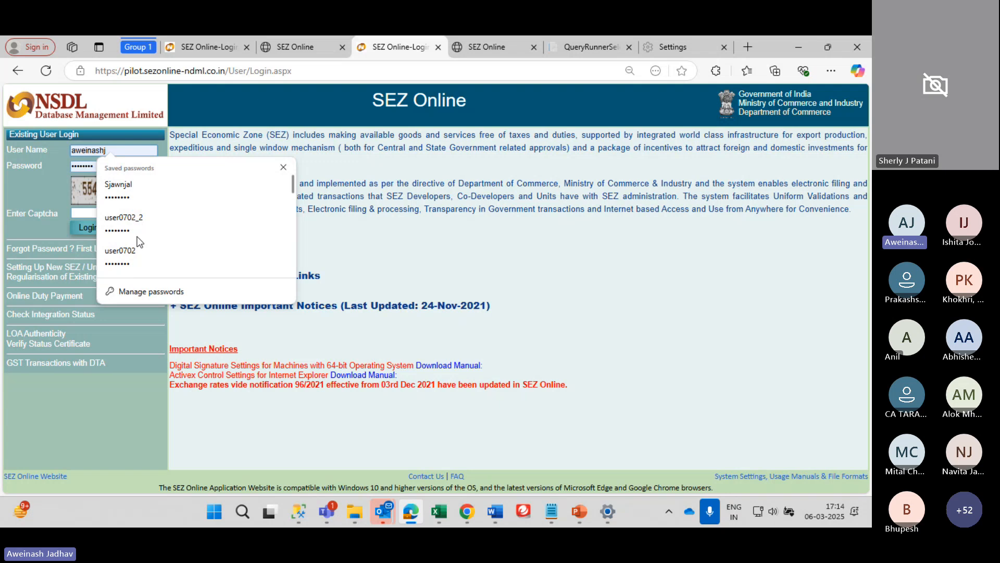
pyautogui.scroll(-2, 140, 241)
pyautogui.scroll(-3, 144, 245)
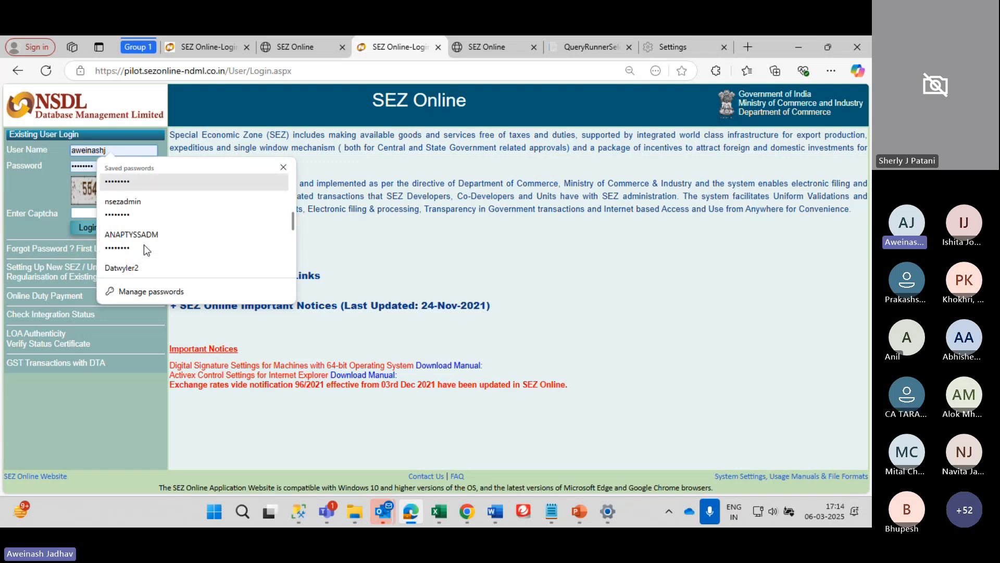
pyautogui.scroll(5, 144, 245)
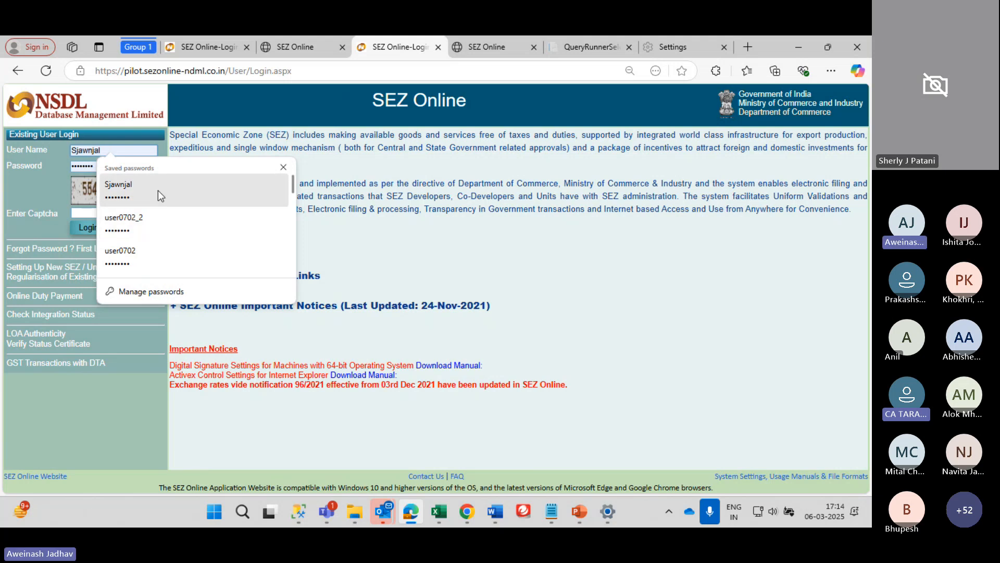
pyautogui.scroll(-1, 160, 209)
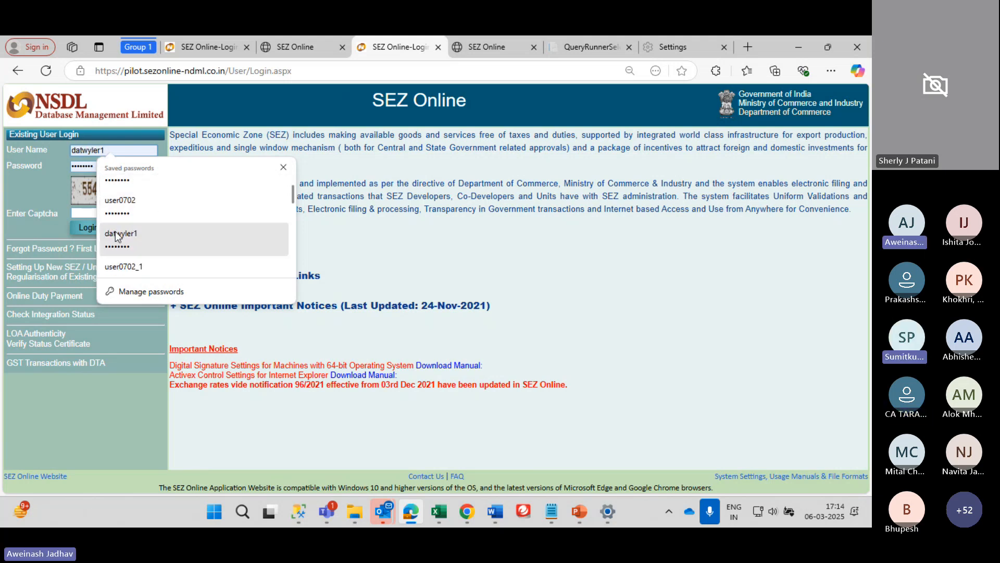
pyautogui.click(130, 224)
# Enter captcha 55433 and submit the login
pyautogui.click(129, 210)
pyautogui.write('55433')
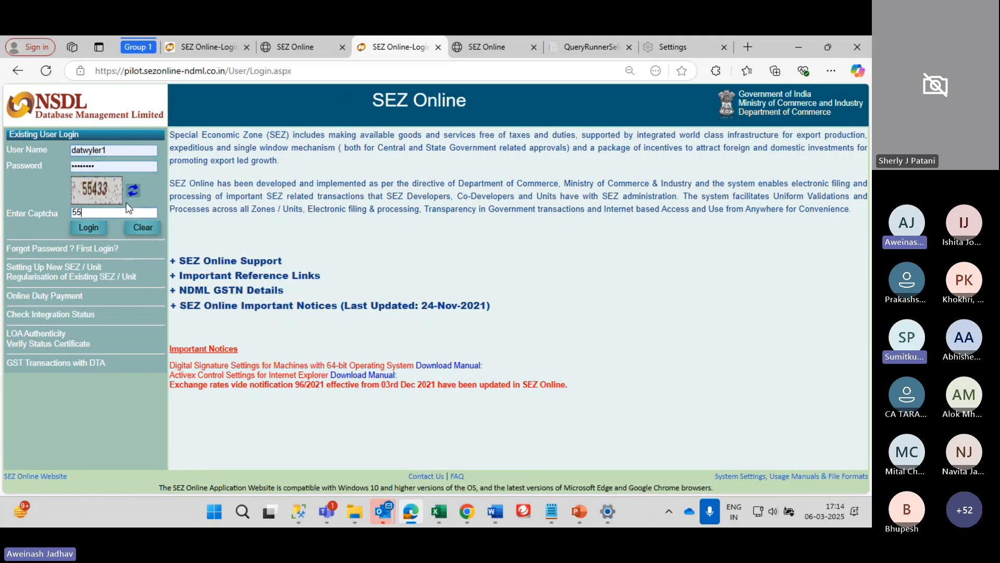
pyautogui.press('Return')
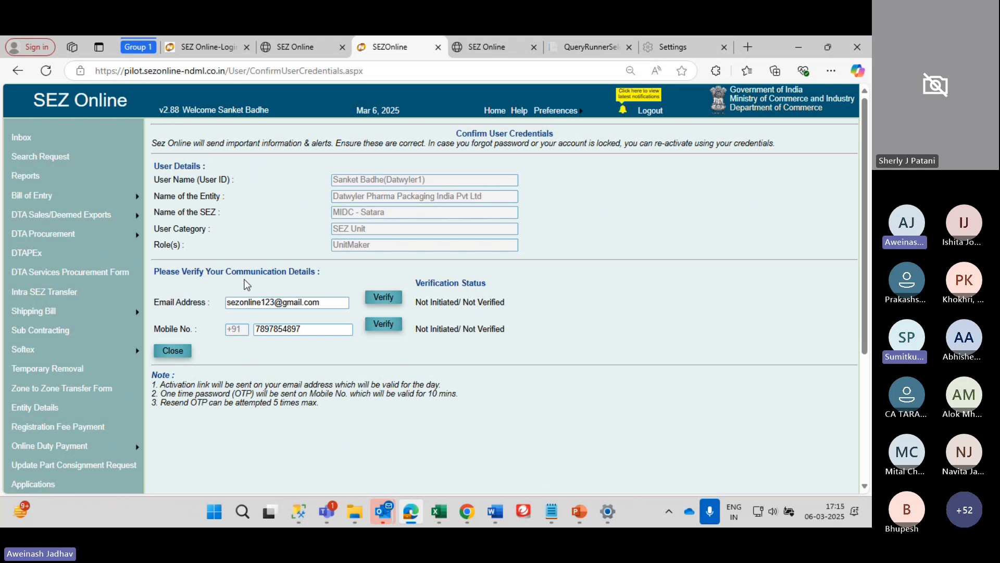
# Review the Confirm User Credentials page showing email and mobile as not verified
pyautogui.moveTo(387, 515)
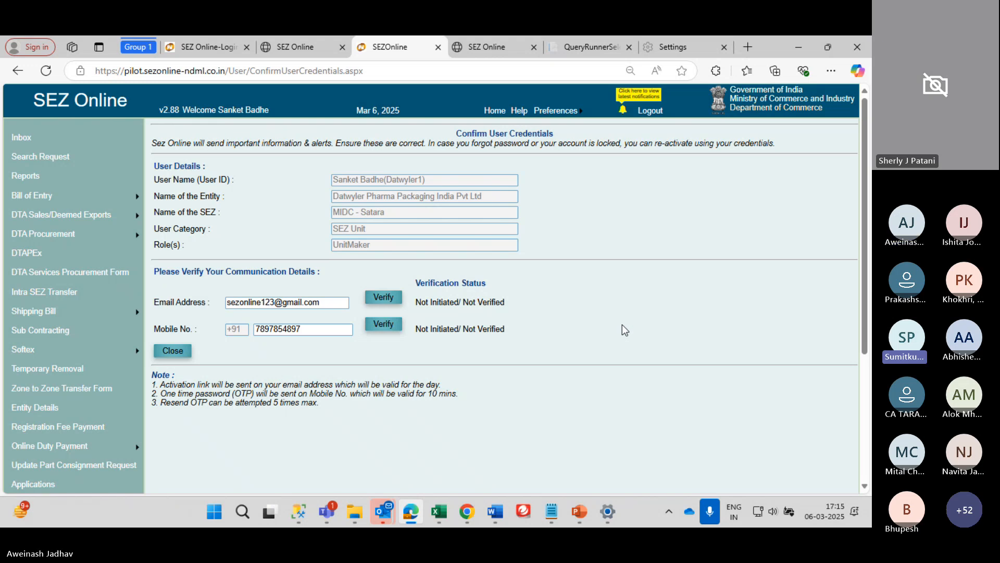
pyautogui.scroll(-2, 693, 250)
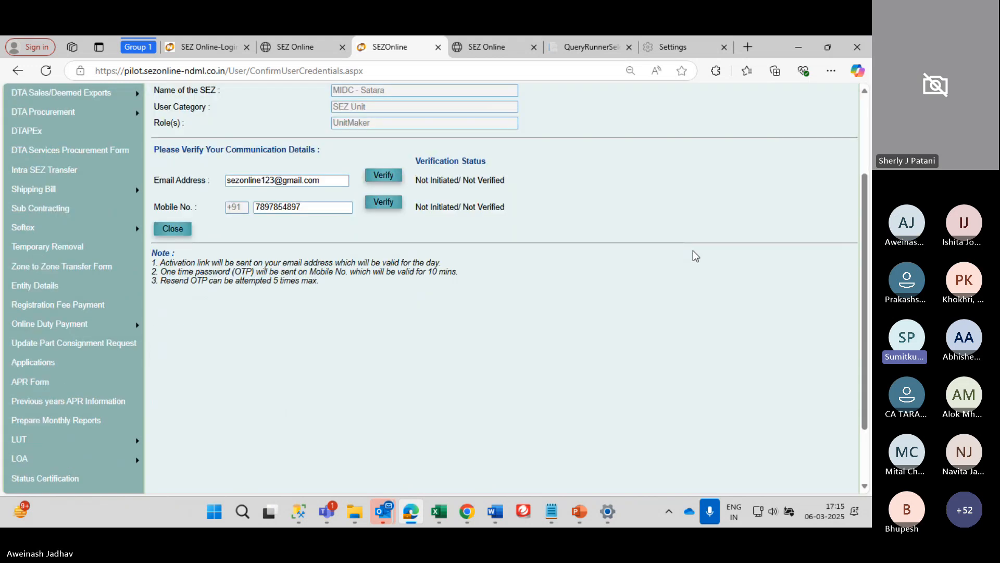
pyautogui.scroll(2, 694, 252)
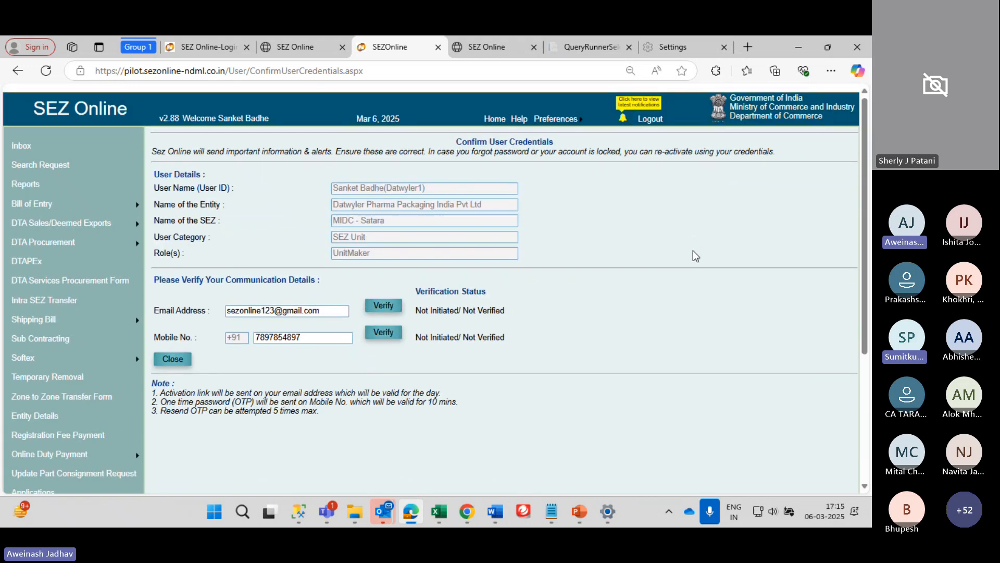
pyautogui.scroll(-1, 694, 251)
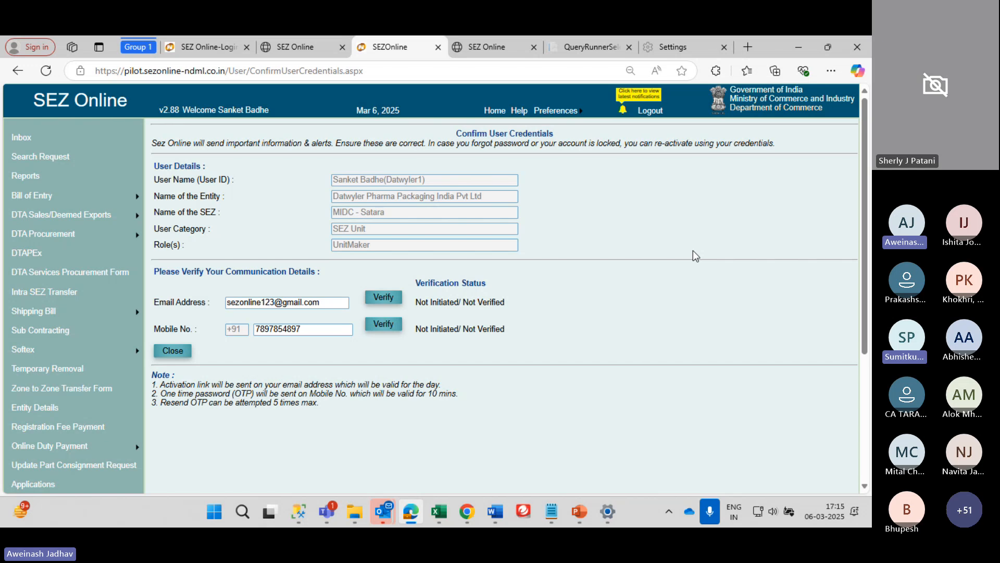
pyautogui.scroll(-2, 692, 251)
pyautogui.scroll(2, 693, 251)
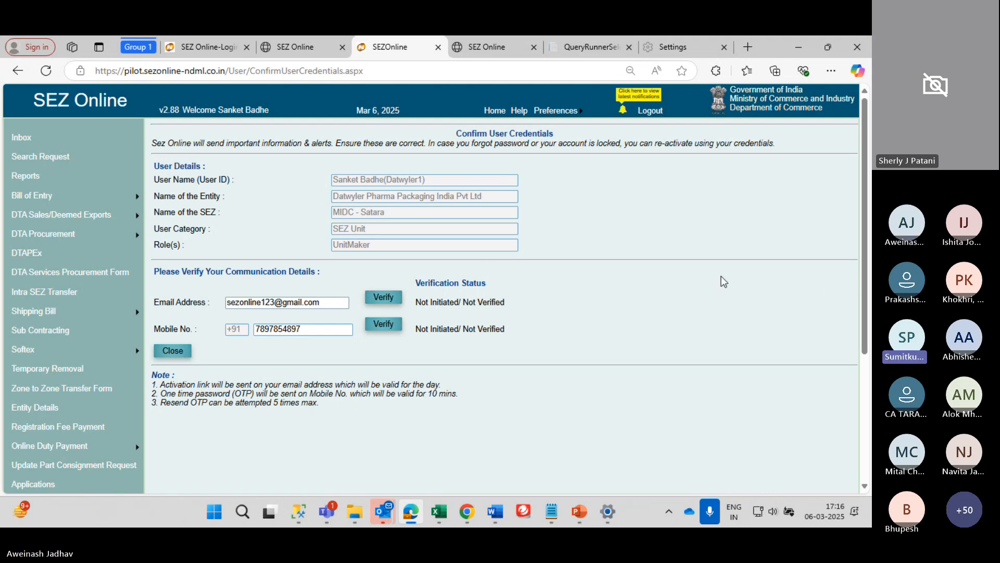
pyautogui.scroll(-2, 723, 281)
pyautogui.scroll(2, 723, 281)
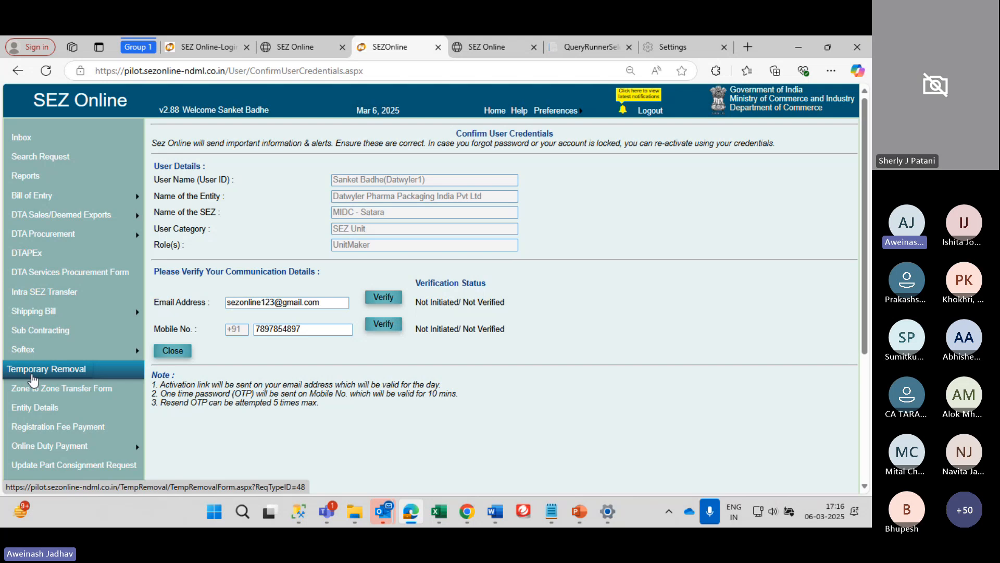
pyautogui.scroll(-1, 62, 368)
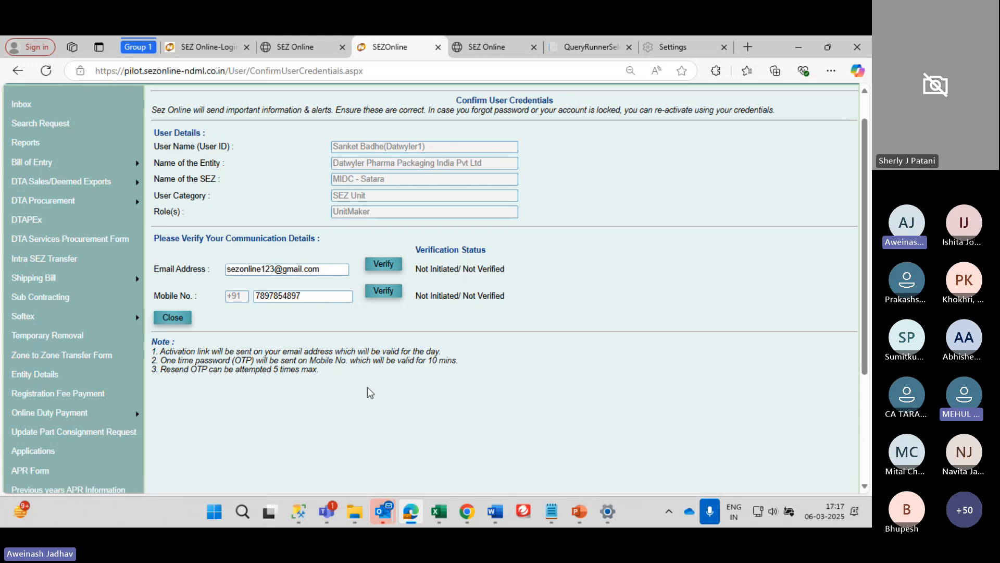
pyautogui.scroll(2, 367, 387)
pyautogui.scroll(-2, 367, 387)
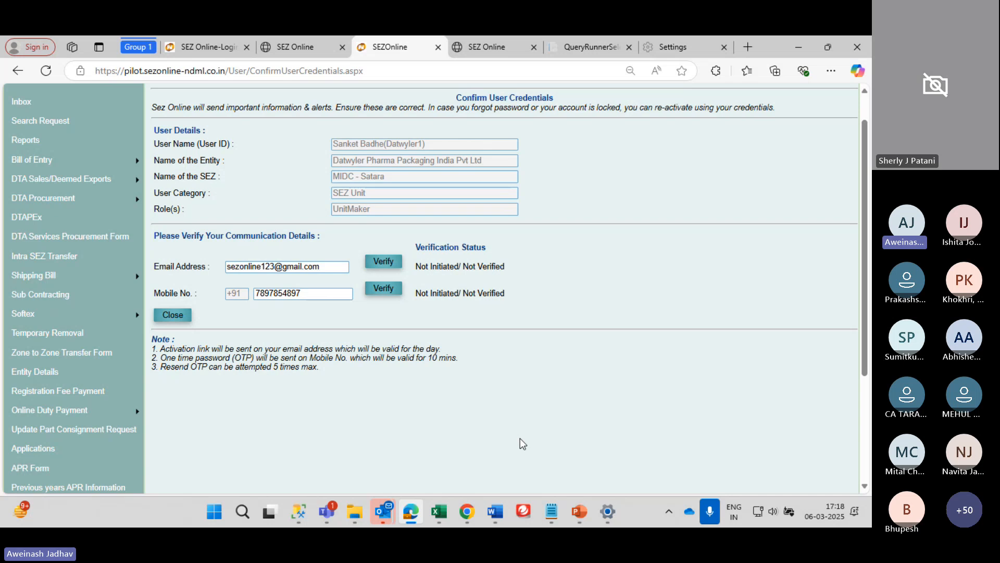
pyautogui.scroll(2, 521, 443)
pyautogui.scroll(-1, 520, 438)
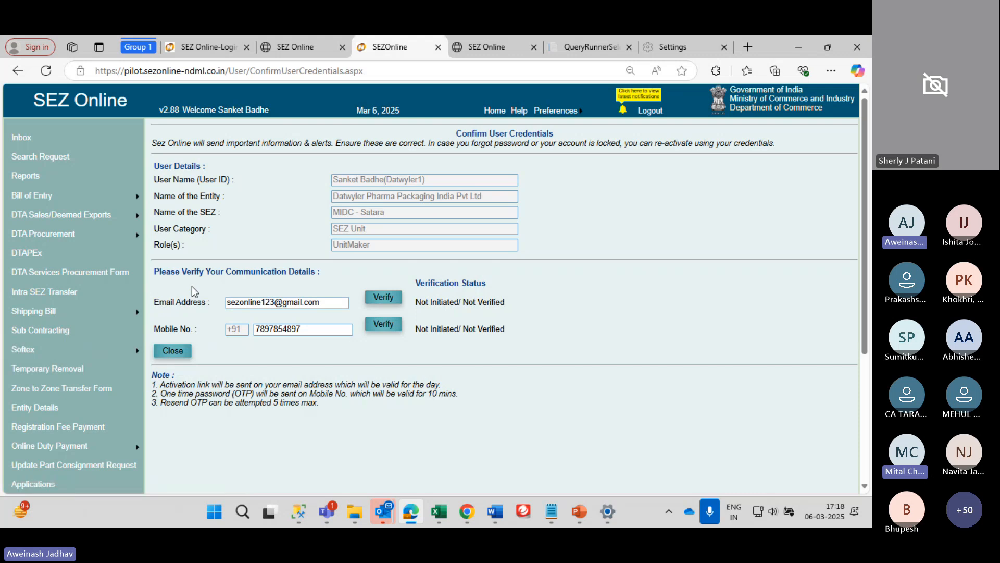
pyautogui.scroll(-1, 192, 286)
pyautogui.scroll(2, 192, 286)
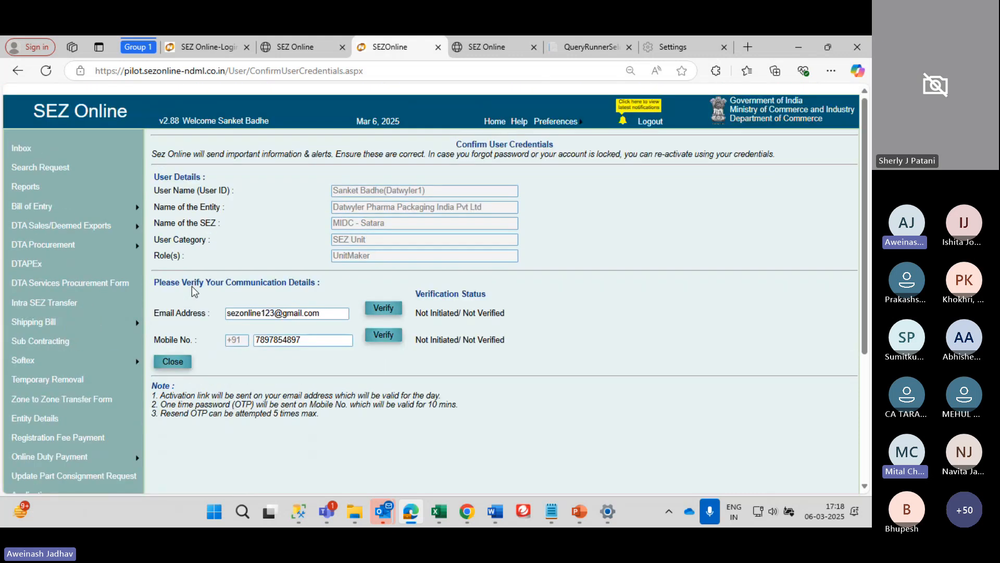
pyautogui.scroll(-1, 194, 291)
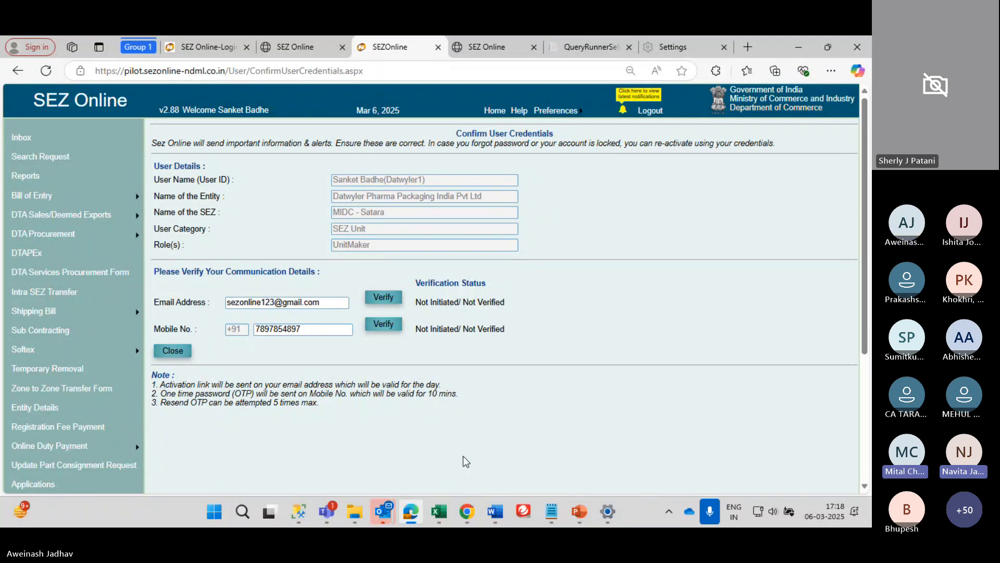
pyautogui.scroll(-2, 514, 451)
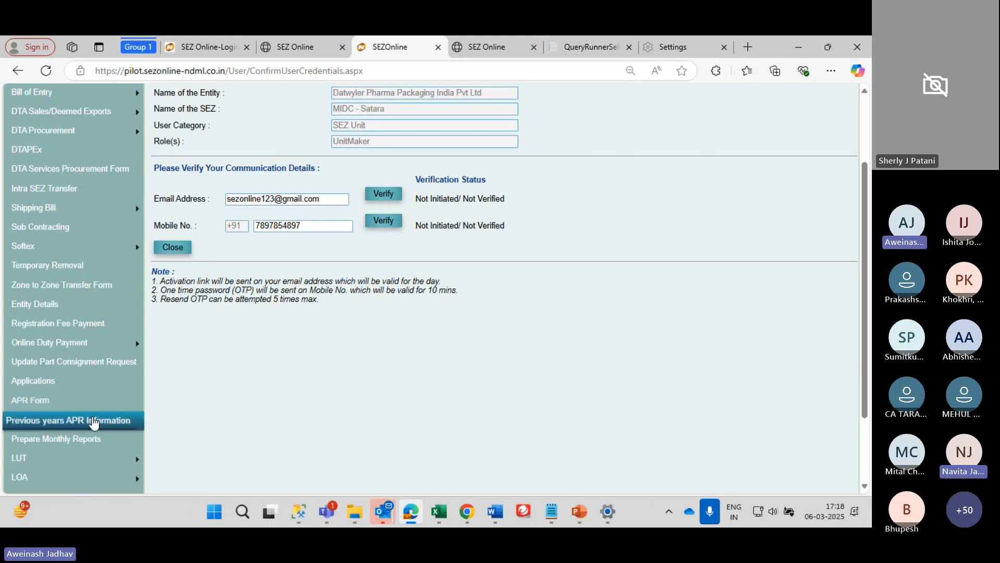
# Open the APR Form for MIDC - Satara from the left navigation menu
pyautogui.click(36, 403)
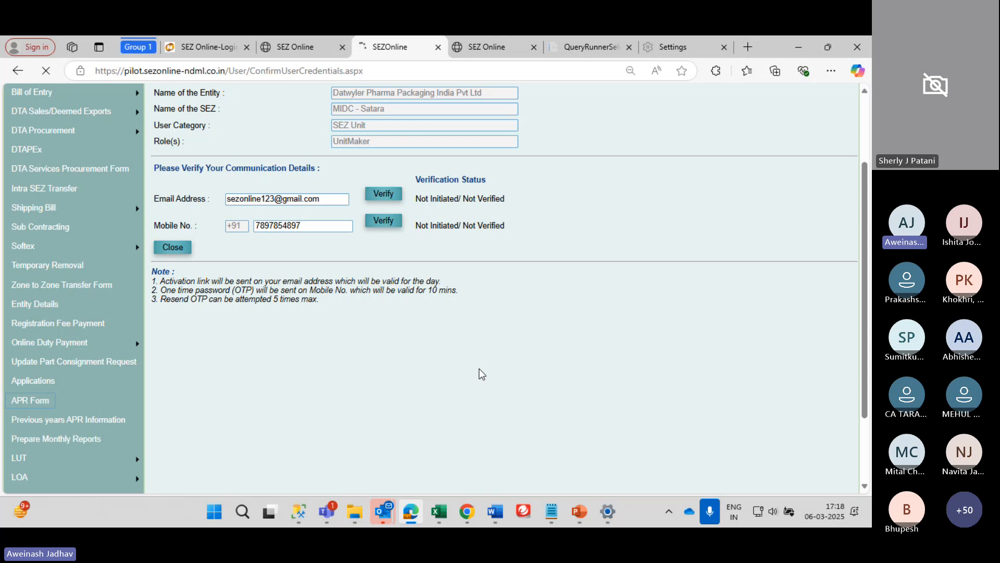
pyautogui.scroll(3, 481, 374)
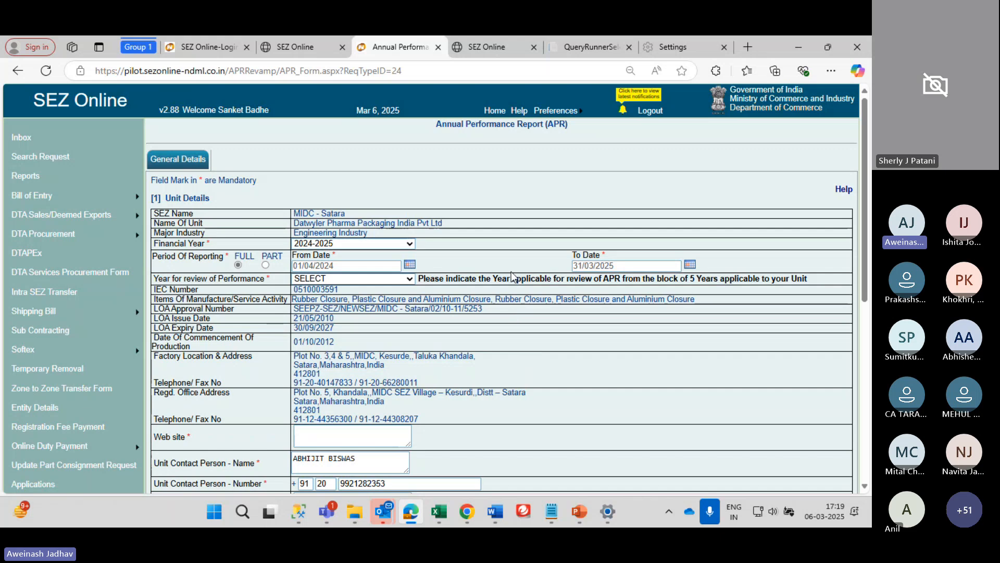
# Choose 2024-2025 as the APR financial year, covering 01/04/2024 to 31/03/2025
pyautogui.scroll(-1, 512, 271)
pyautogui.scroll(1, 511, 271)
pyautogui.scroll(-2, 511, 271)
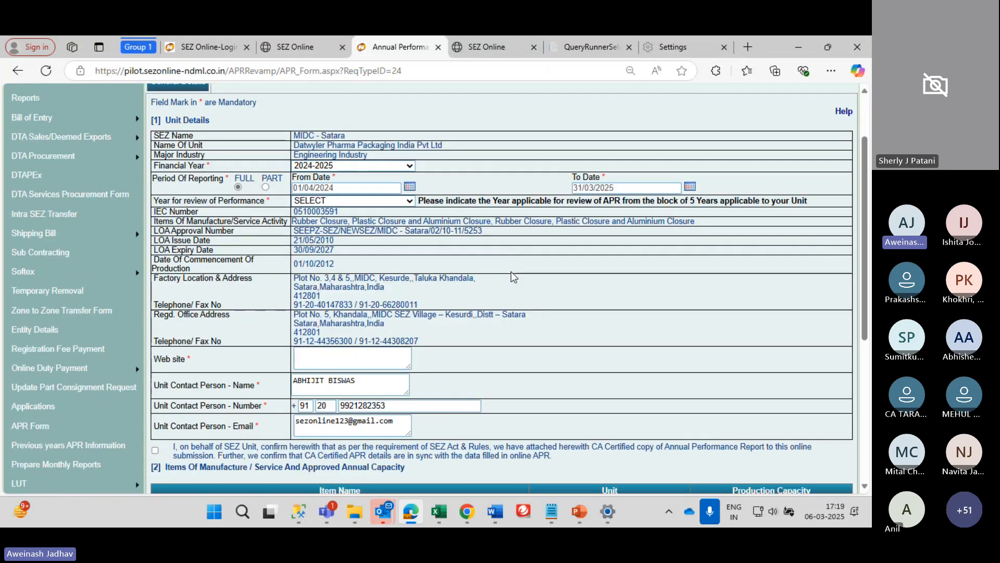
pyautogui.scroll(-1, 511, 271)
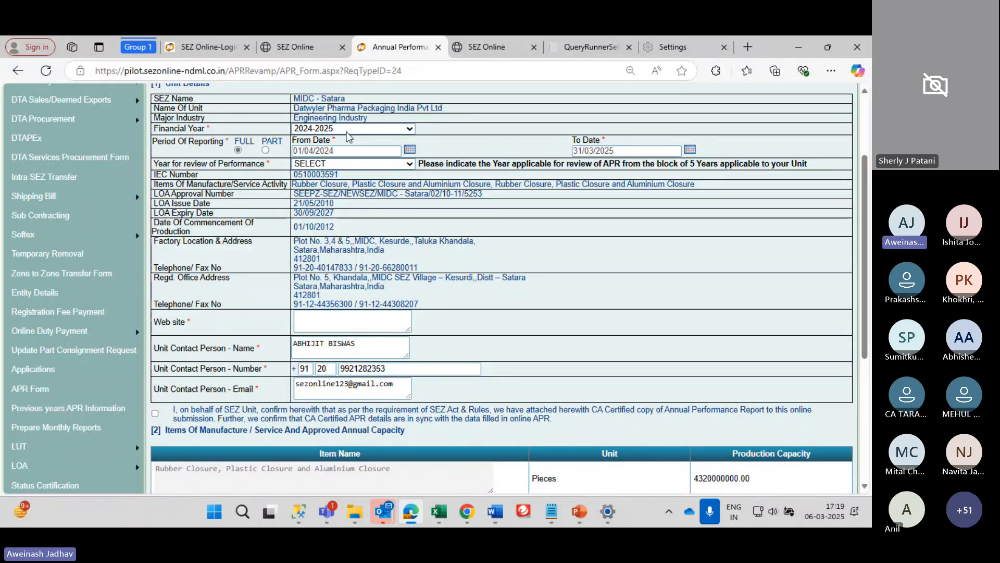
pyautogui.scroll(-2, 348, 137)
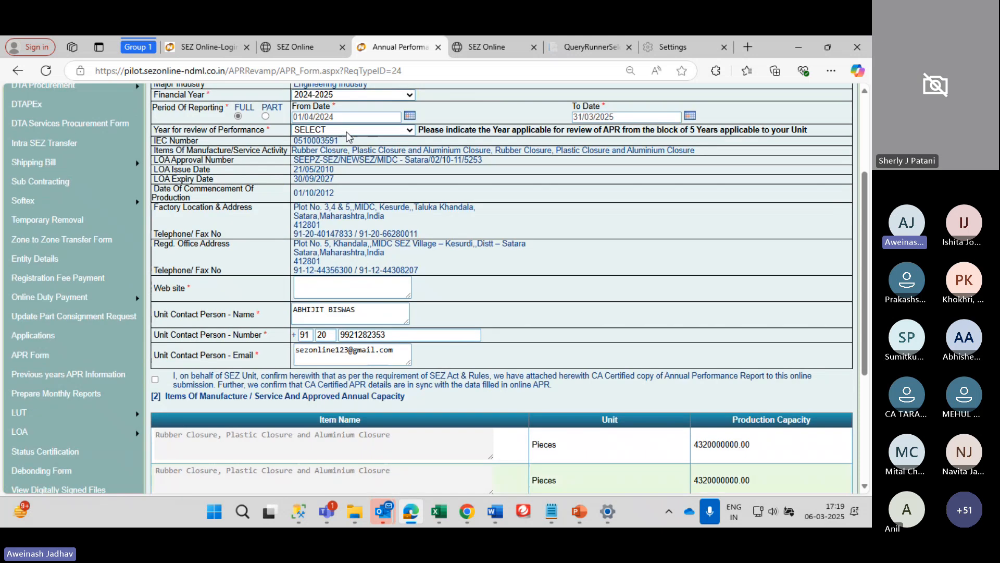
pyautogui.scroll(3, 348, 137)
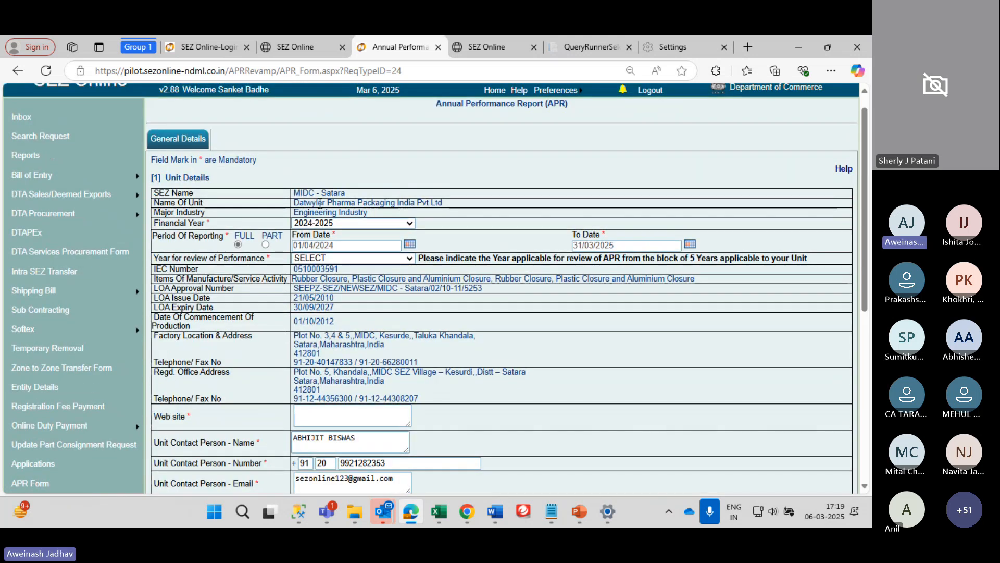
pyautogui.click(354, 224)
pyautogui.click(337, 239)
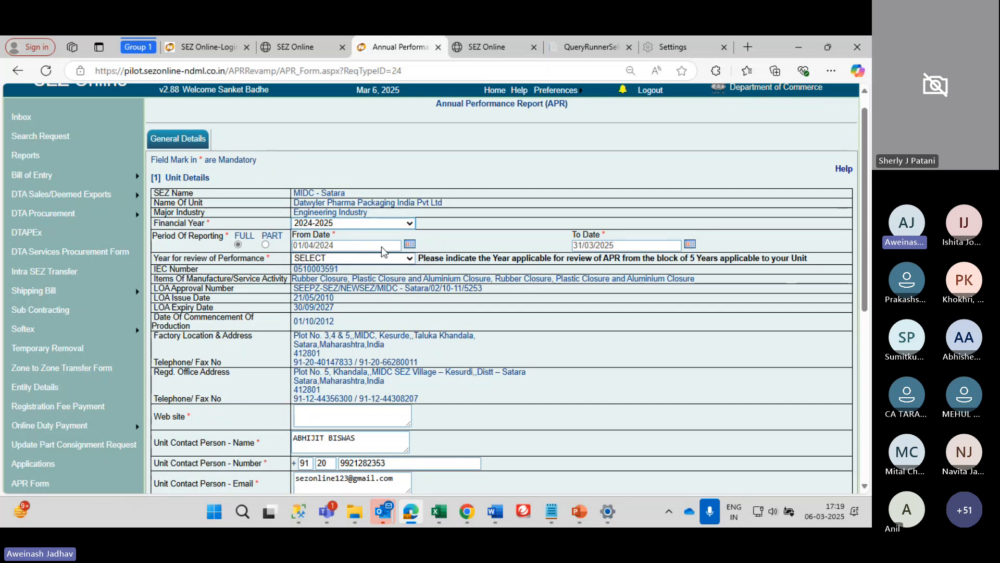
pyautogui.scroll(-1, 381, 246)
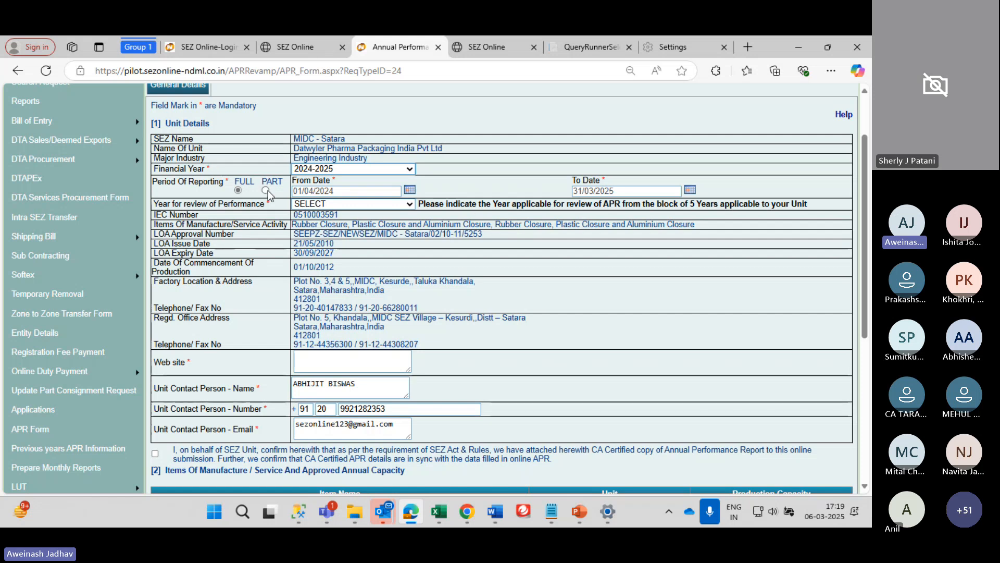
pyautogui.scroll(-2, 267, 190)
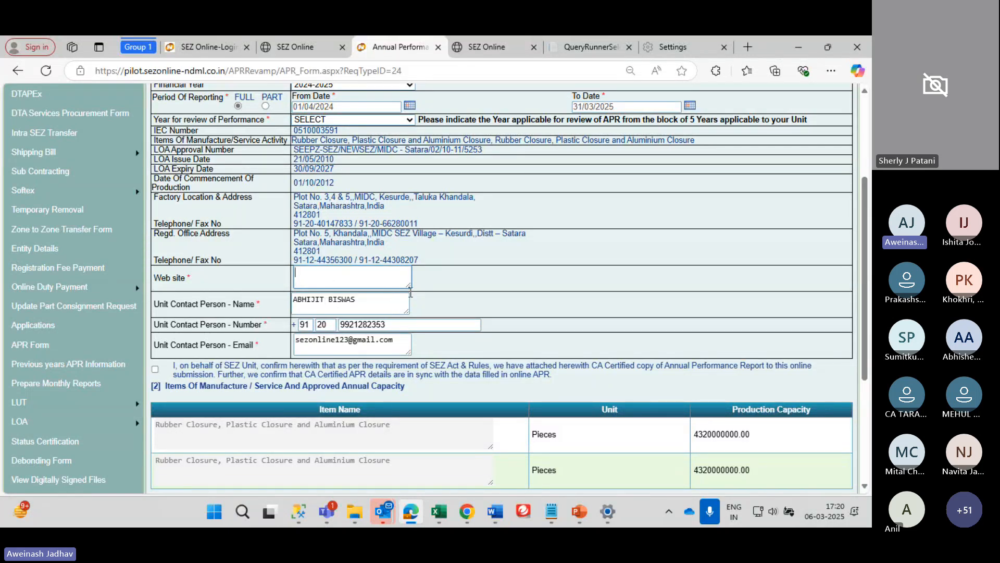
pyautogui.write('www.ndml.in')
pyautogui.press('Tab')
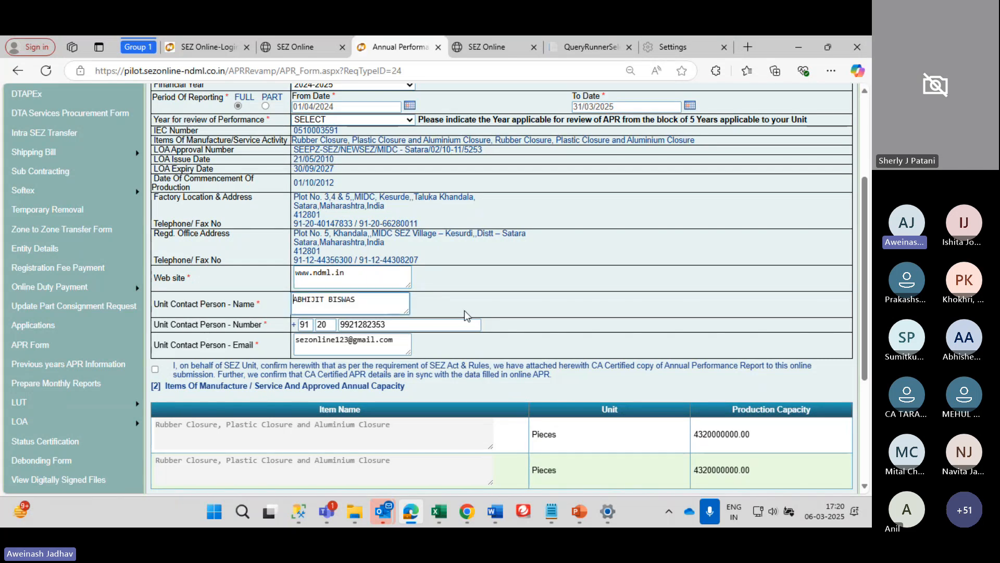
pyautogui.scroll(-1, 464, 311)
pyautogui.scroll(-1, 276, 250)
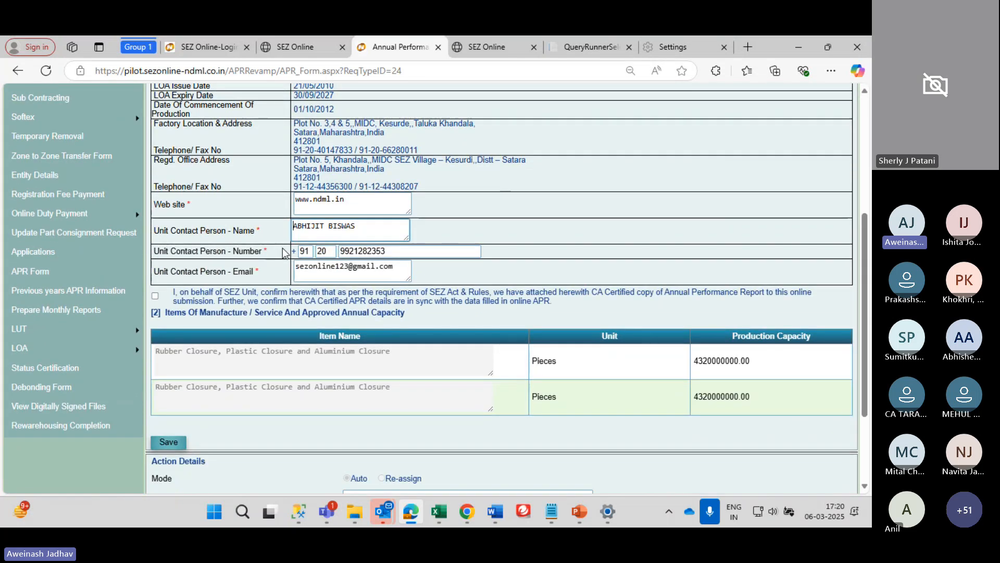
pyautogui.scroll(-1, 377, 243)
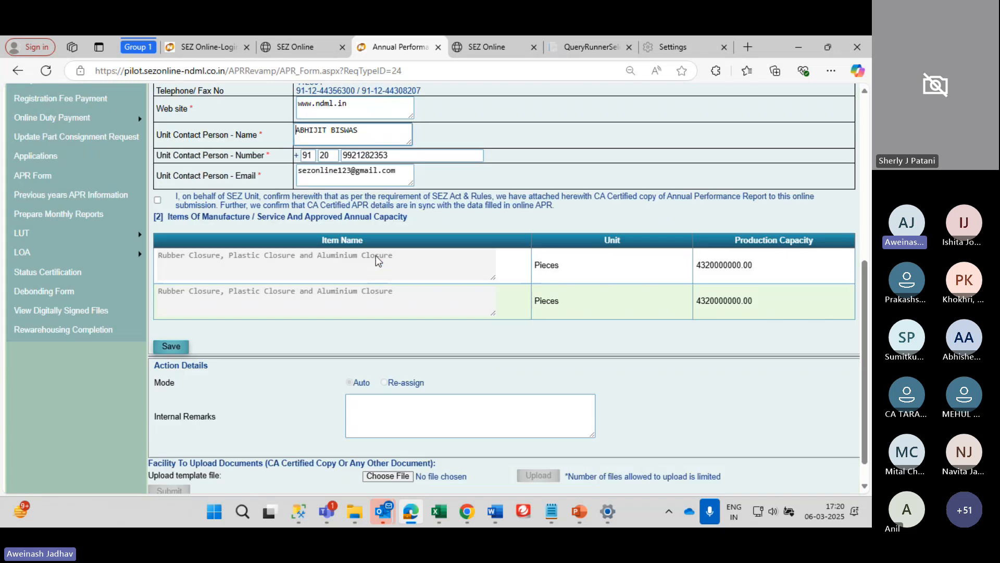
# Select part of the contact person's email address
pyautogui.click(395, 180)
pyautogui.moveTo(396, 180); pyautogui.dragTo(322, 178)
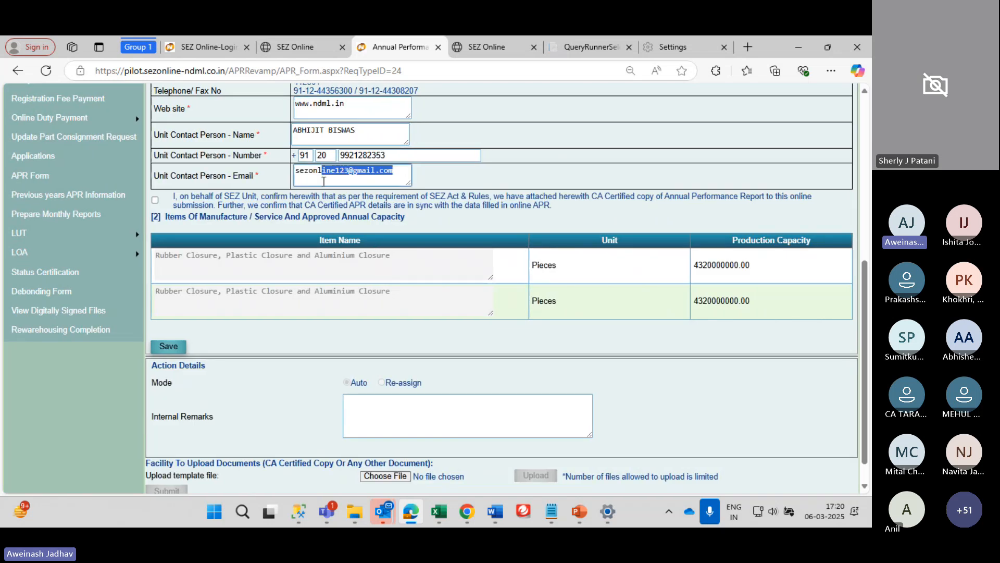
pyautogui.scroll(-1, 410, 192)
pyautogui.scroll(1, 411, 192)
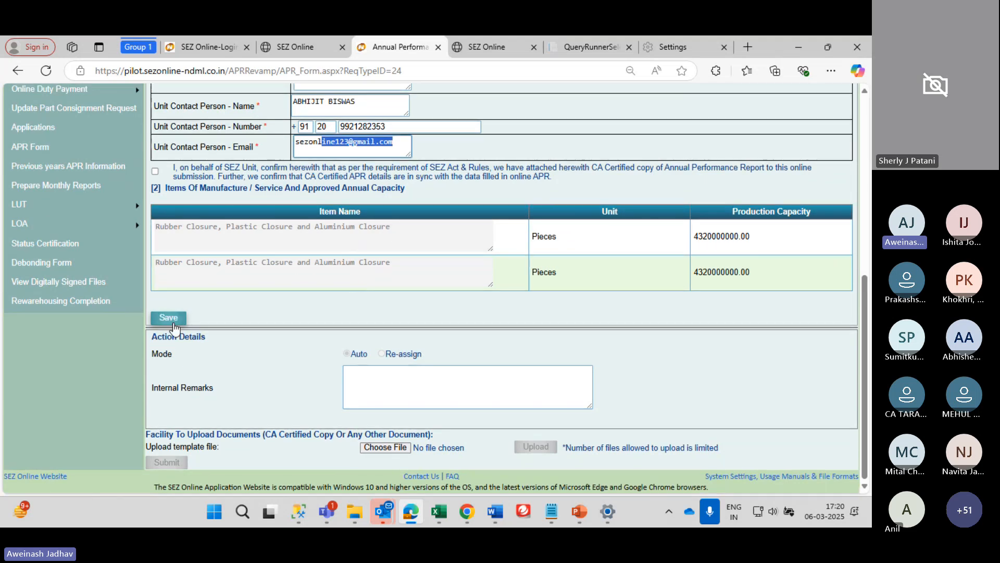
# Set the year for review to First and save the APR form
pyautogui.click(271, 317)
pyautogui.scroll(1, 271, 316)
pyautogui.scroll(5, 276, 317)
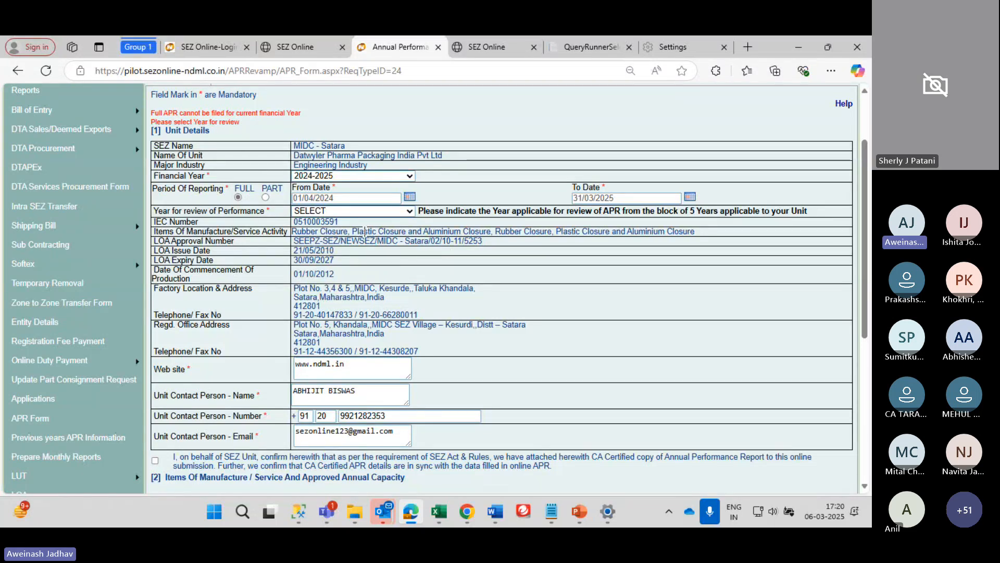
pyautogui.click(374, 211)
pyautogui.click(337, 243)
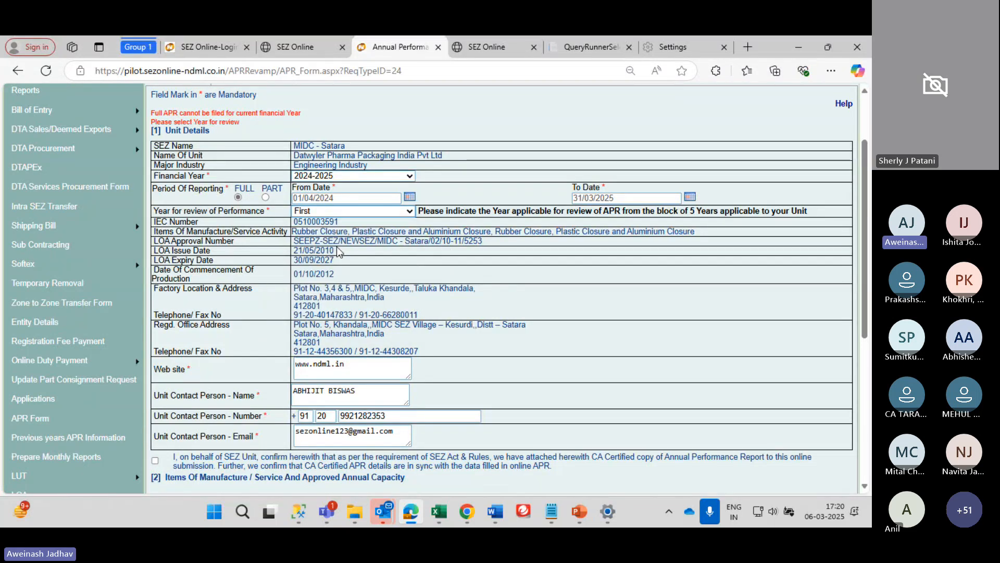
pyautogui.scroll(-5, 198, 275)
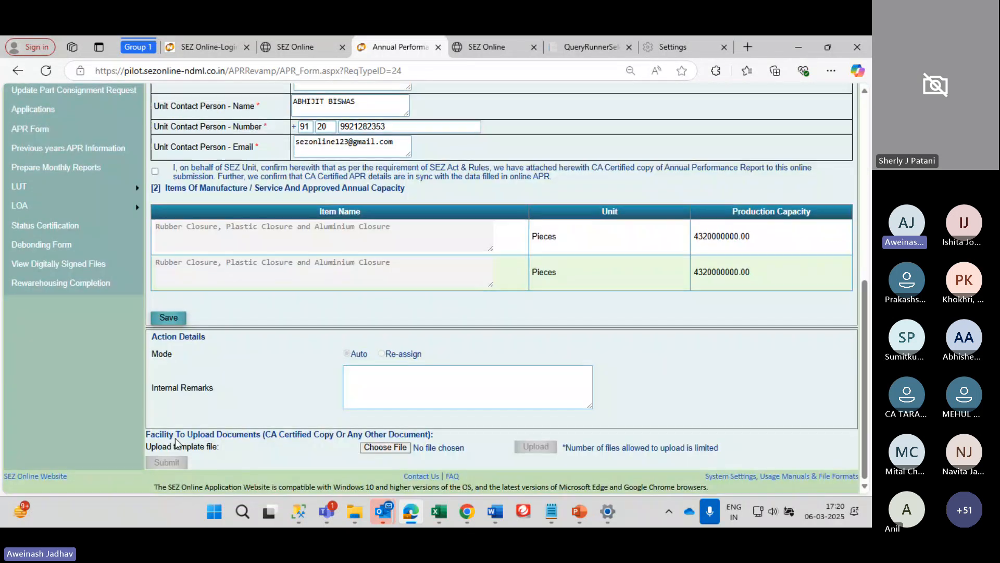
pyautogui.click(180, 316)
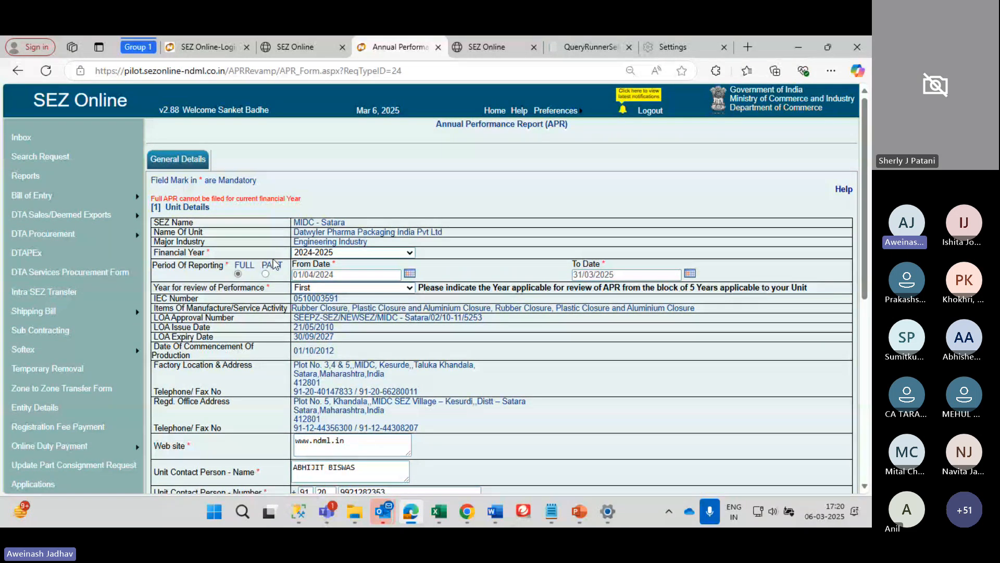
# Check the Period Of Reporting and the rest of the saved APR form
pyautogui.tripleClick(274, 263)
pyautogui.click(275, 263)
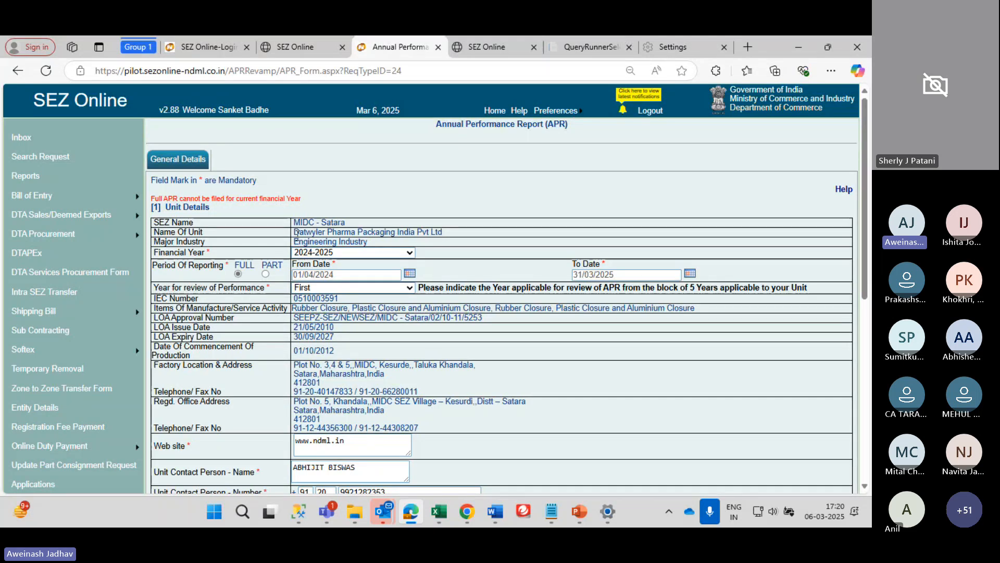
pyautogui.scroll(-5, 298, 235)
pyautogui.scroll(5, 298, 236)
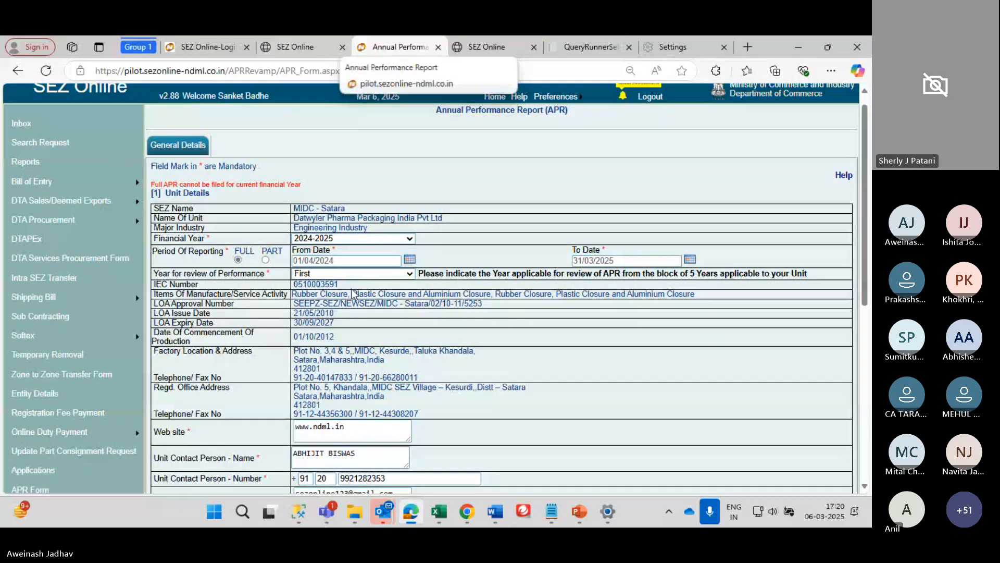
pyautogui.scroll(-3, 320, 284)
pyautogui.scroll(3, 320, 285)
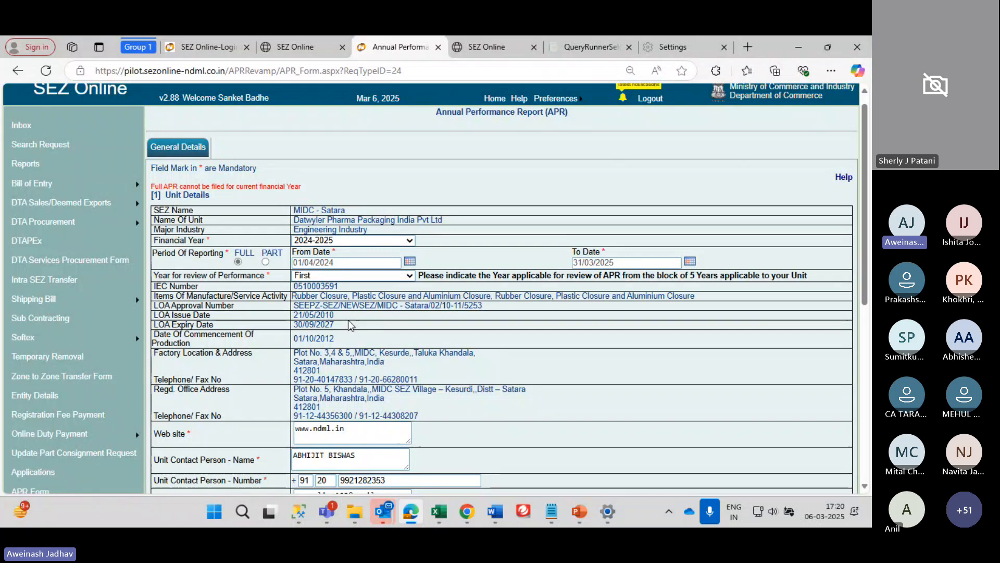
pyautogui.scroll(-5, 313, 323)
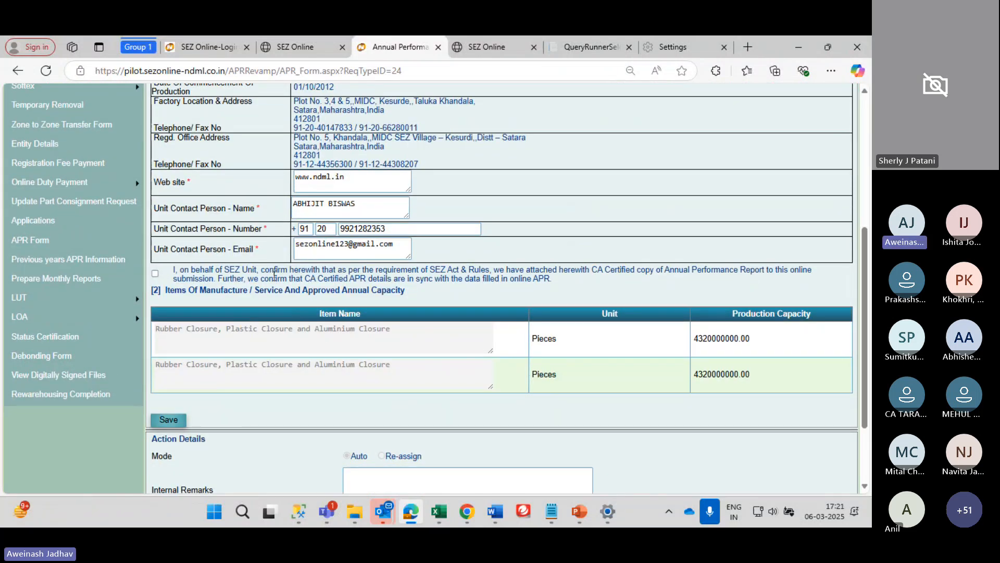
pyautogui.scroll(5, 266, 275)
pyautogui.scroll(-2, 259, 275)
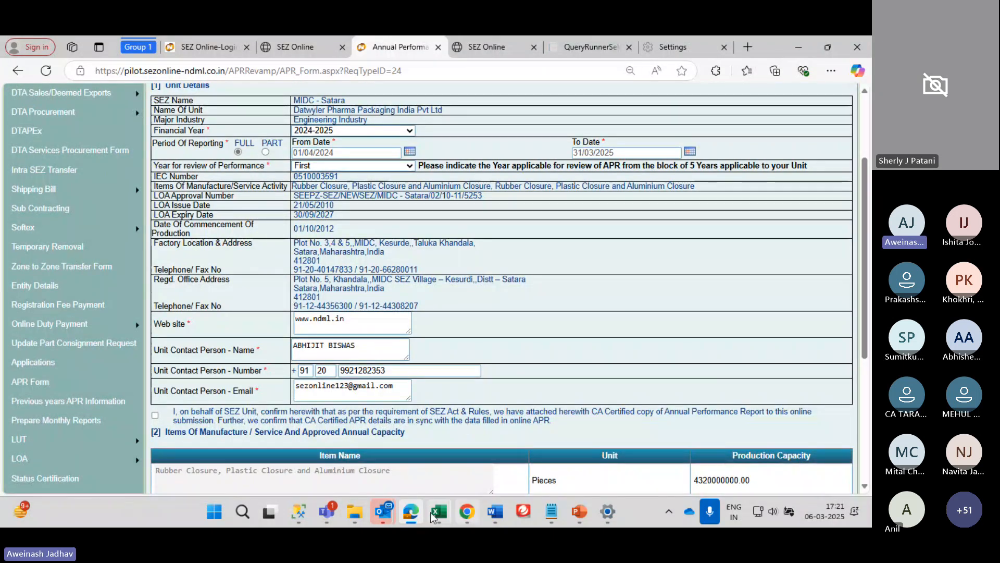
pyautogui.click(388, 514)
# Switch to the Teams meeting, mute the microphone, then unmute it
pyautogui.hotkey('alt', 'Tab')
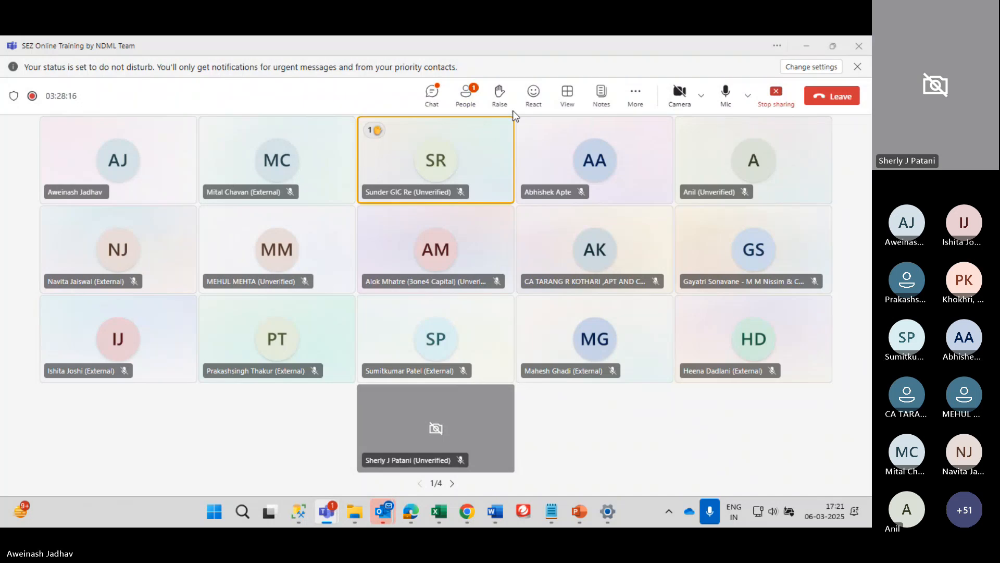
pyautogui.click(726, 94)
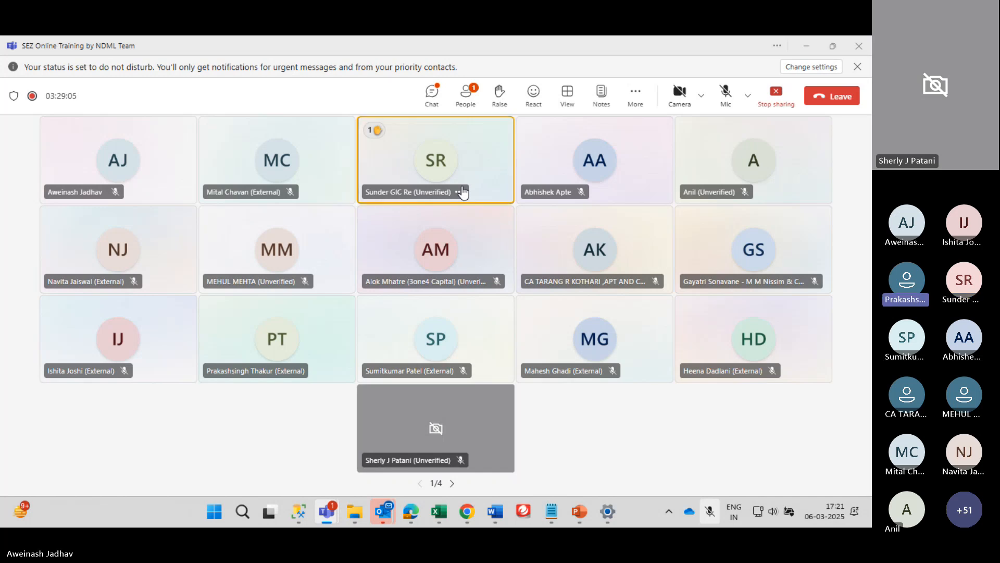
pyautogui.click(728, 99)
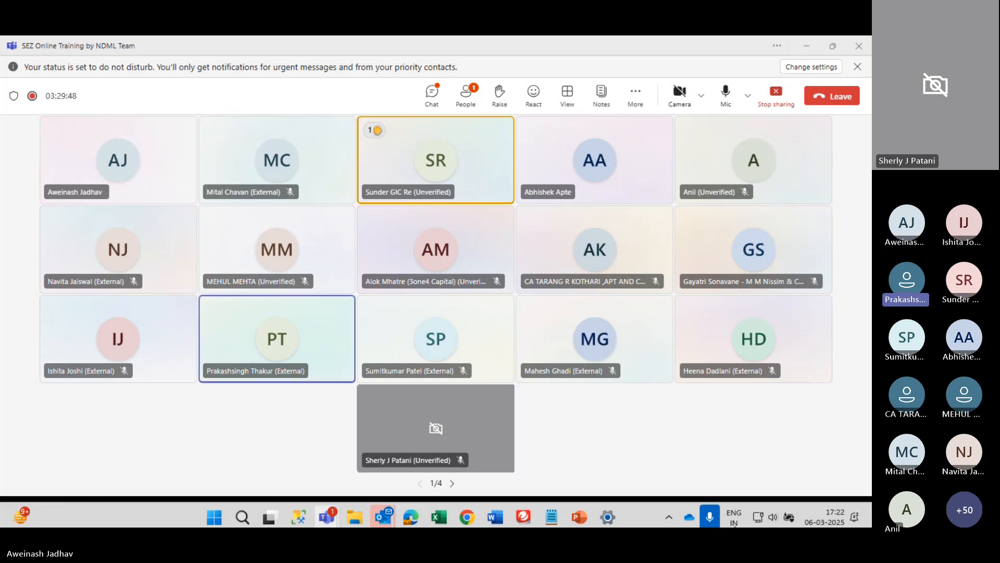
# Post the first colleague's e-mail address in the meeting chat
pyautogui.click(435, 99)
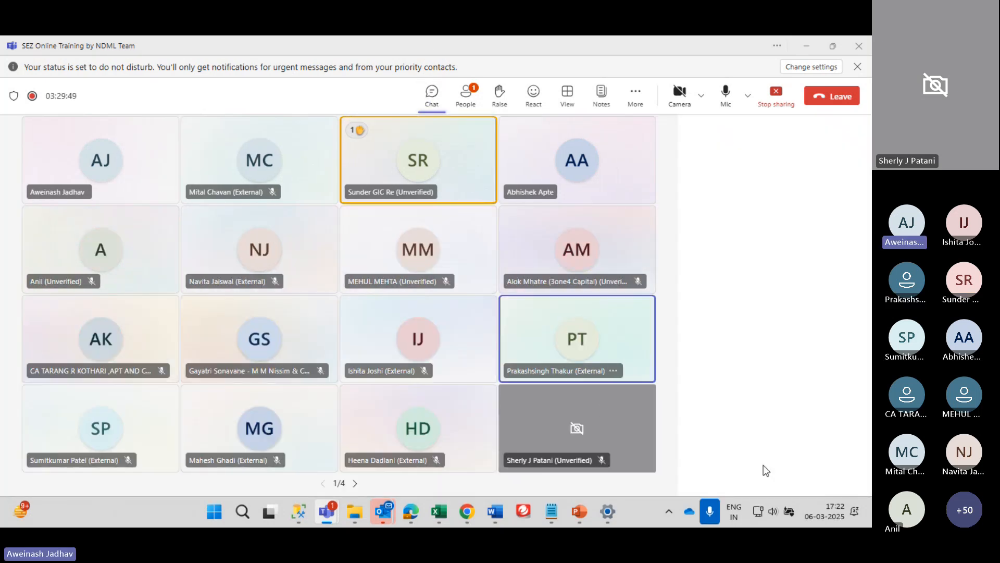
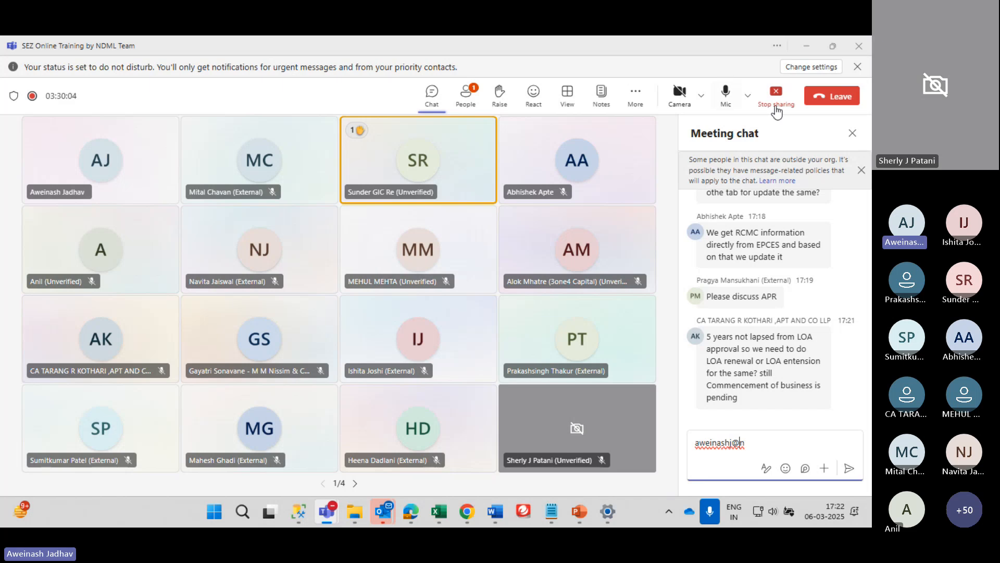
pyautogui.click(726, 110)
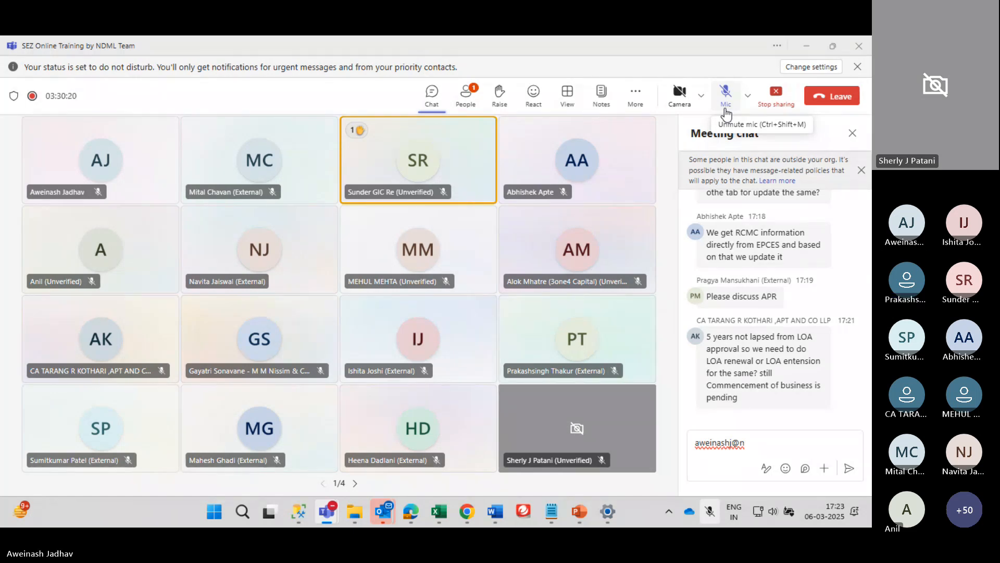
pyautogui.click(726, 110)
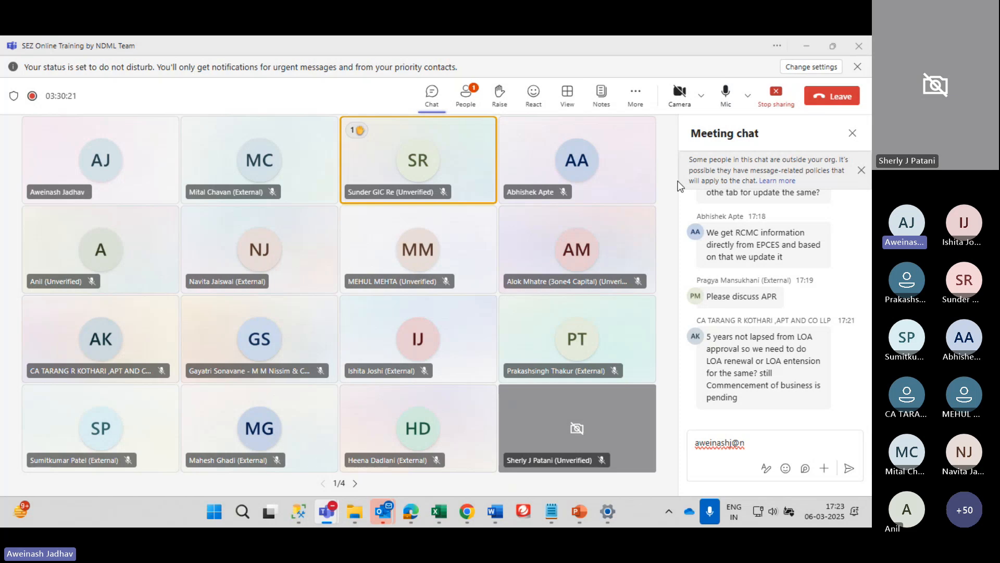
pyautogui.click(757, 448)
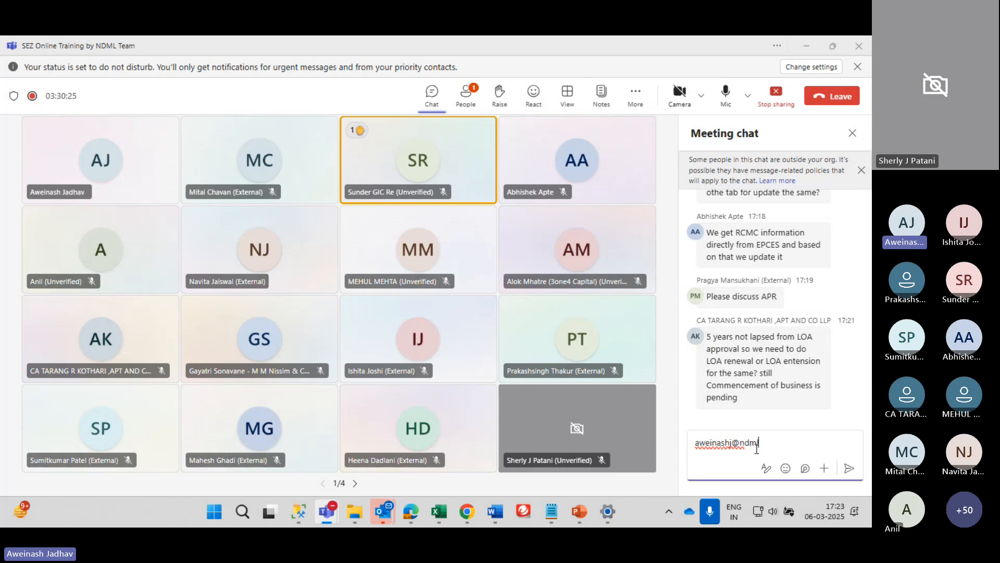
pyautogui.write('dml.in')
pyautogui.press('Return')
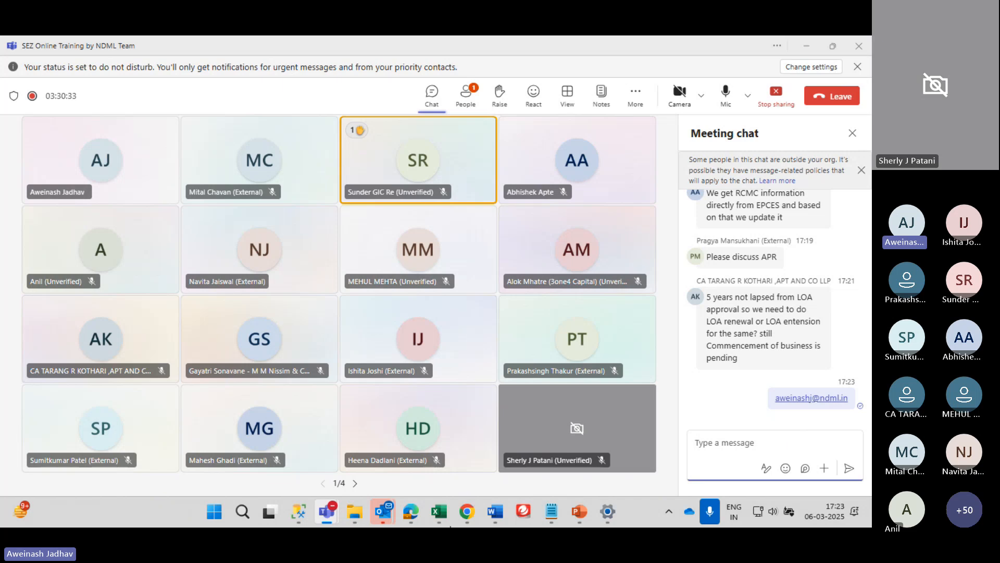
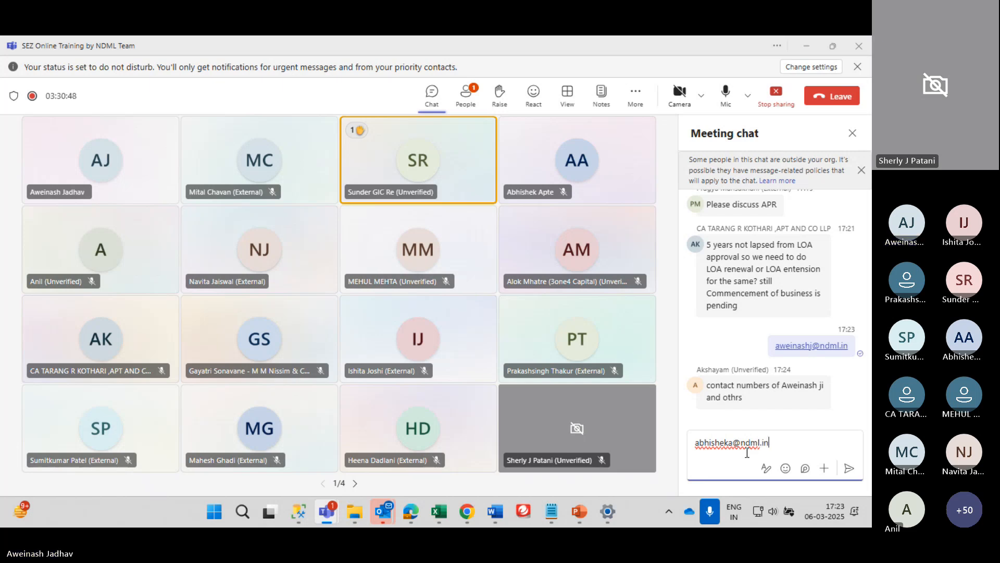
# Post the second colleague's e-mail address, correcting a mistyped character
pyautogui.press('Return')
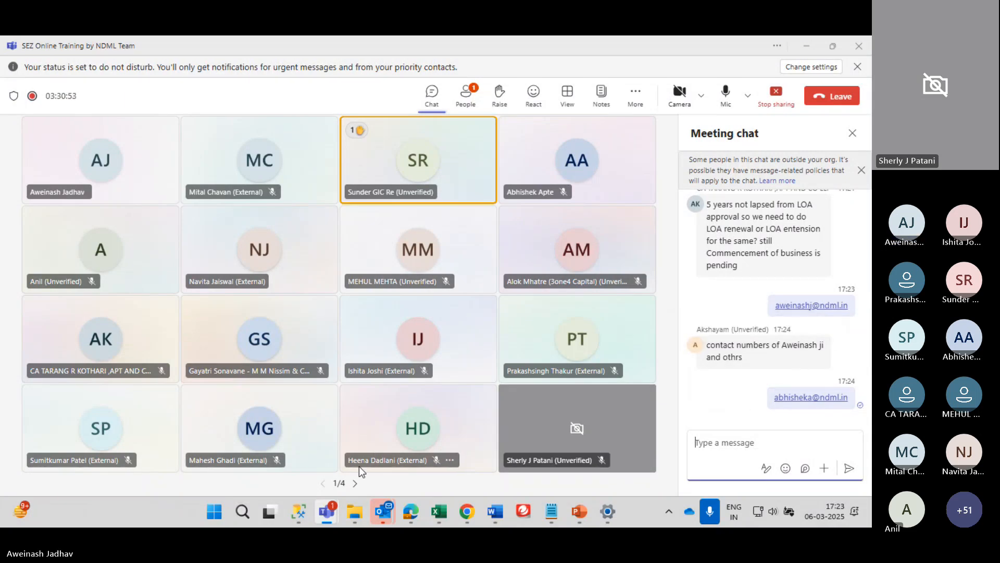
# Copy the second user's login name from the Teams chat and log out of SEZ Online
pyautogui.moveTo(320, 510)
pyautogui.click(211, 430)
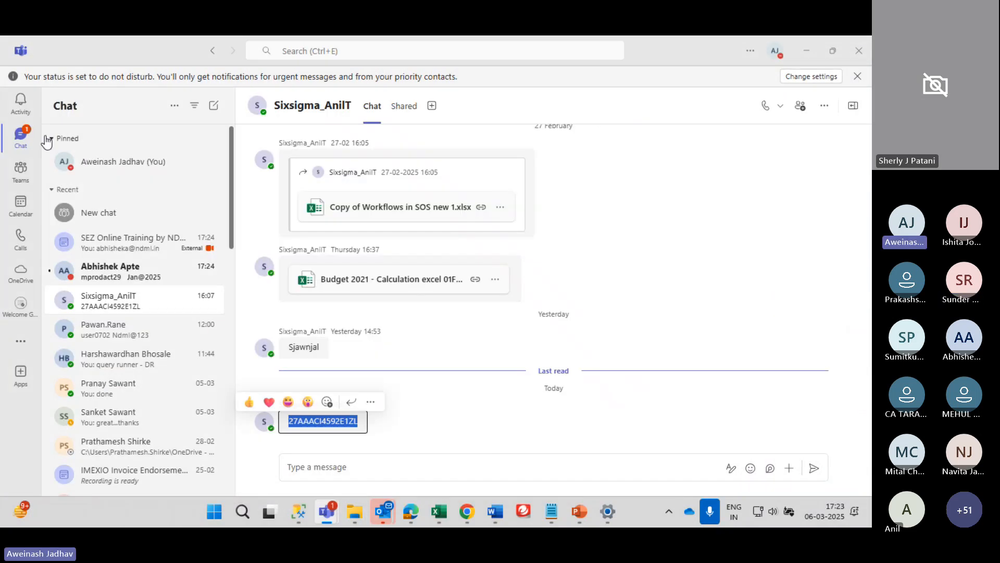
pyautogui.click(151, 271)
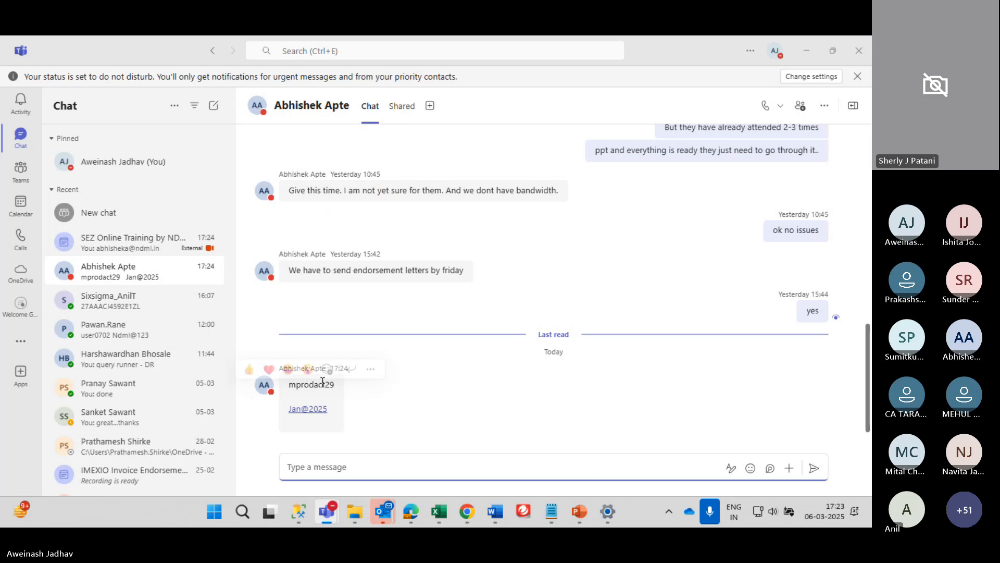
pyautogui.doubleClick(322, 384)
pyautogui.hotkey('ctrl', 'c')
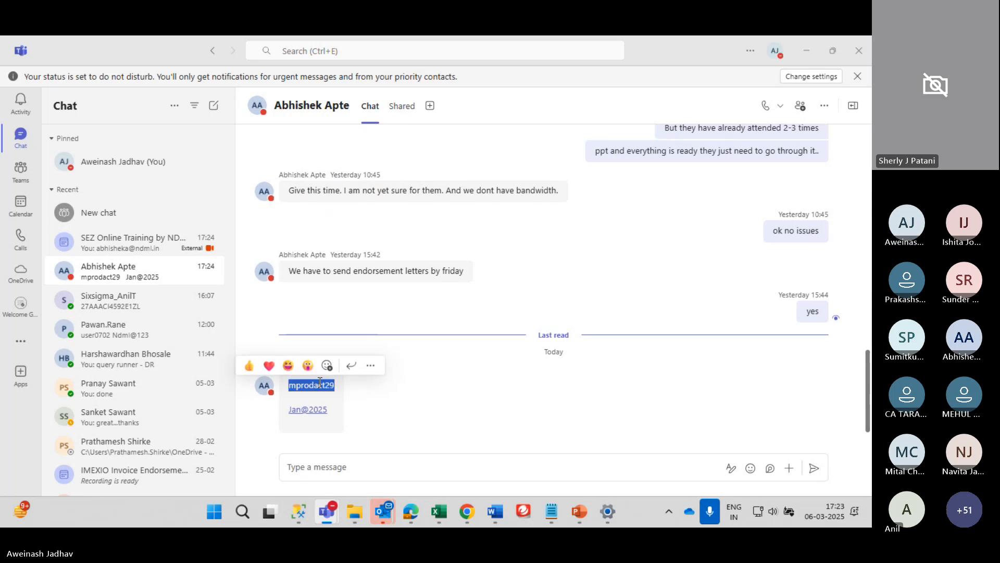
pyautogui.click(412, 512)
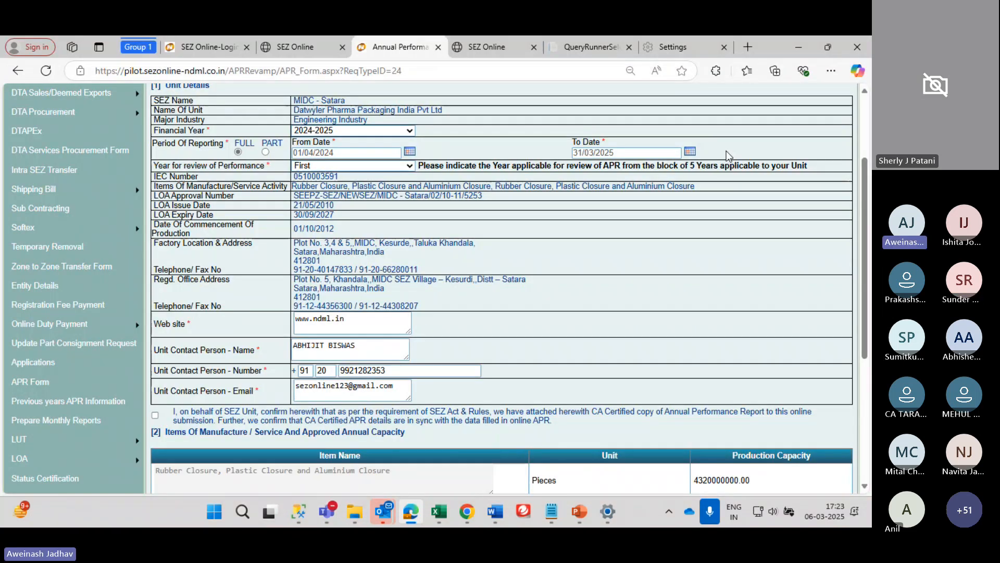
pyautogui.scroll(3, 729, 157)
pyautogui.click(653, 112)
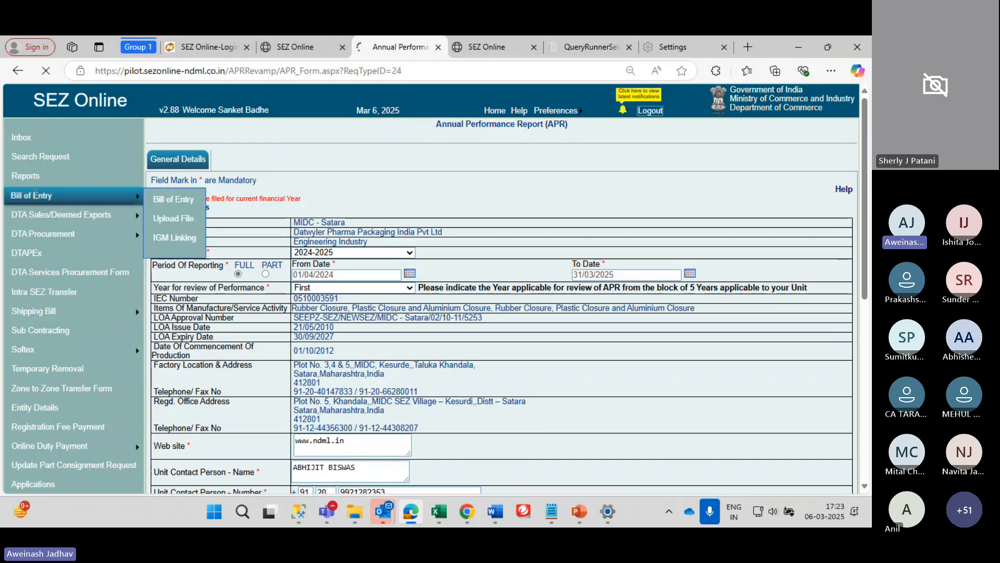
# Log in with the copied user name, its password and captcha 17922
pyautogui.doubleClick(96, 152)
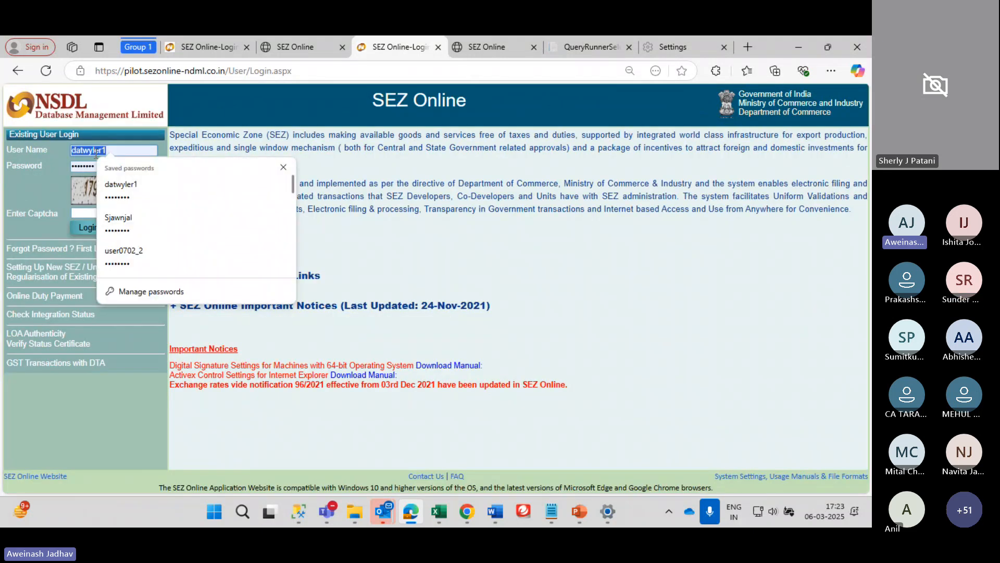
pyautogui.hotkey('ctrl', 'v')
pyautogui.press('Tab')
pyautogui.hotkey('alt', 'Tab')
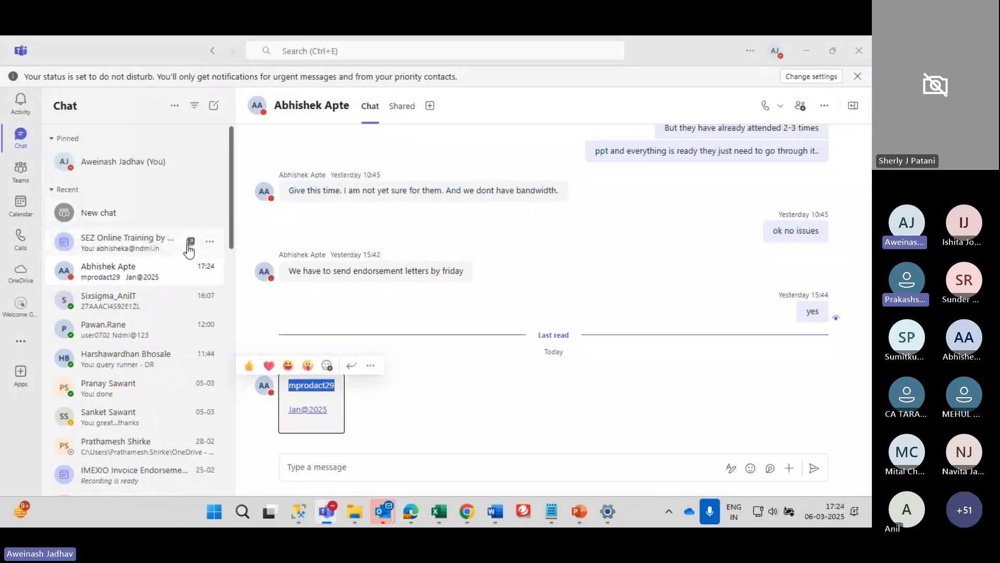
pyautogui.hotkey('alt', 'Tab')
pyautogui.write('••••')
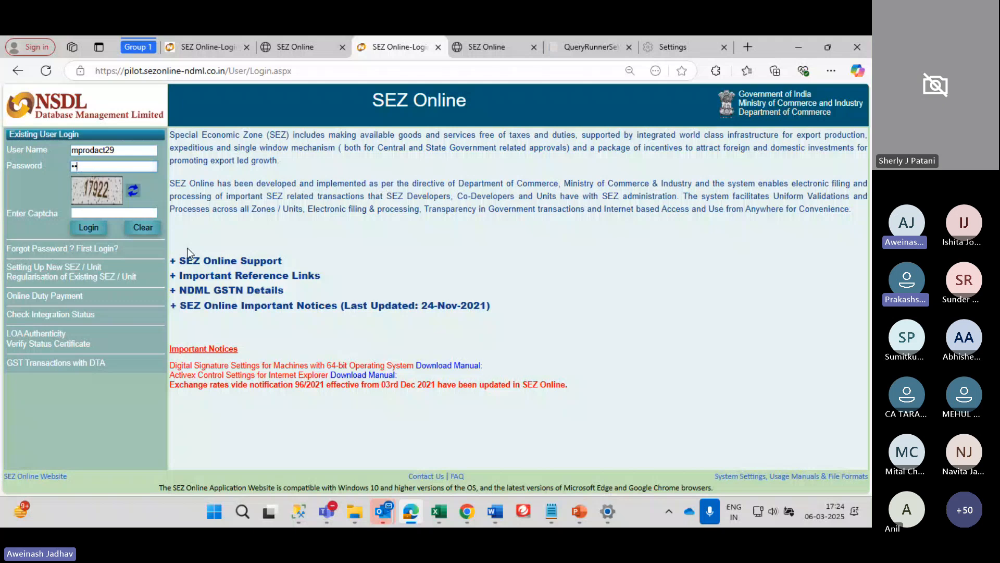
pyautogui.write('•')
pyautogui.press('Tab')
pyautogui.write('1')
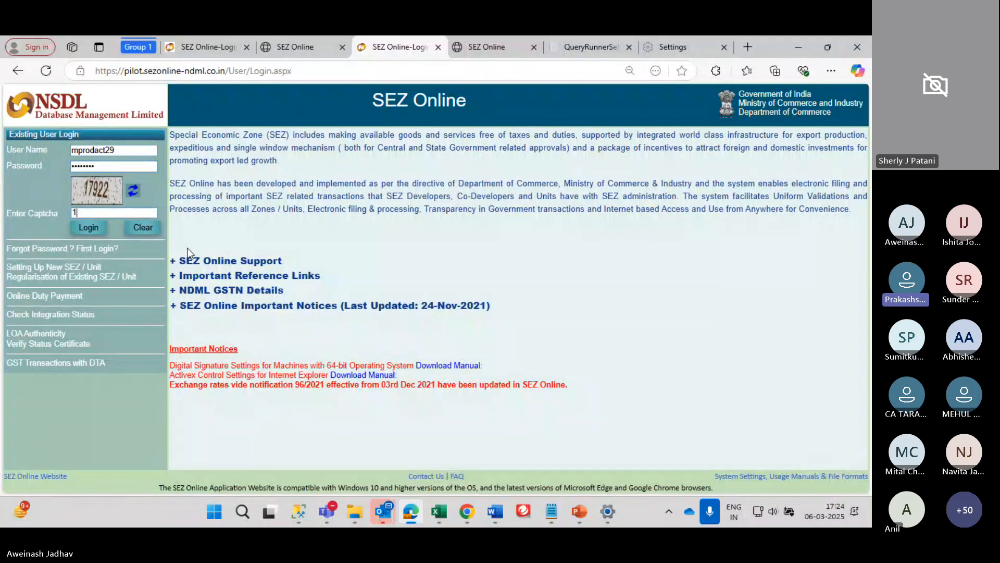
pyautogui.write('7922')
pyautogui.press('Return')
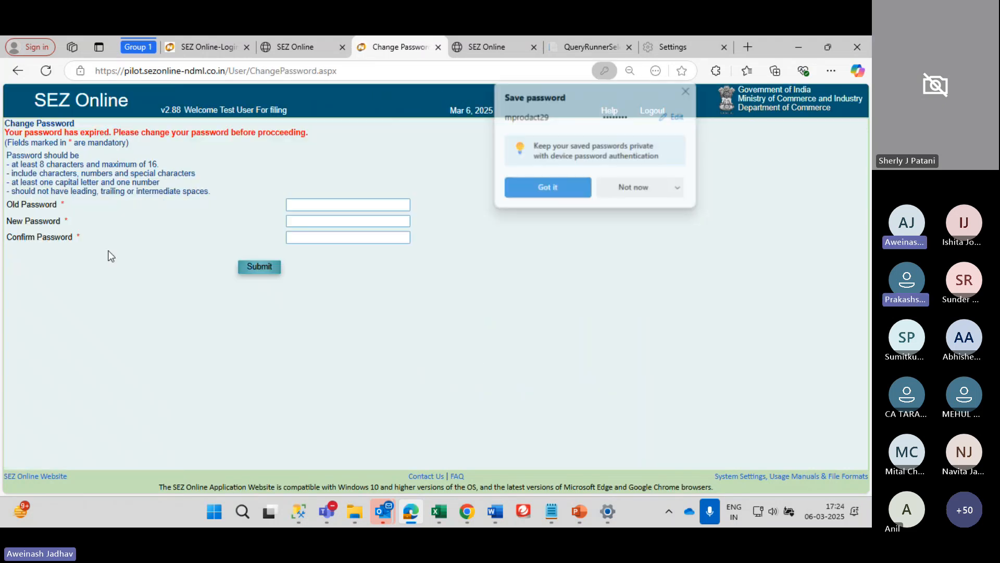
# Dismiss the browser's save-password offer and the shift-click alert, and enter the old password
pyautogui.click(554, 186)
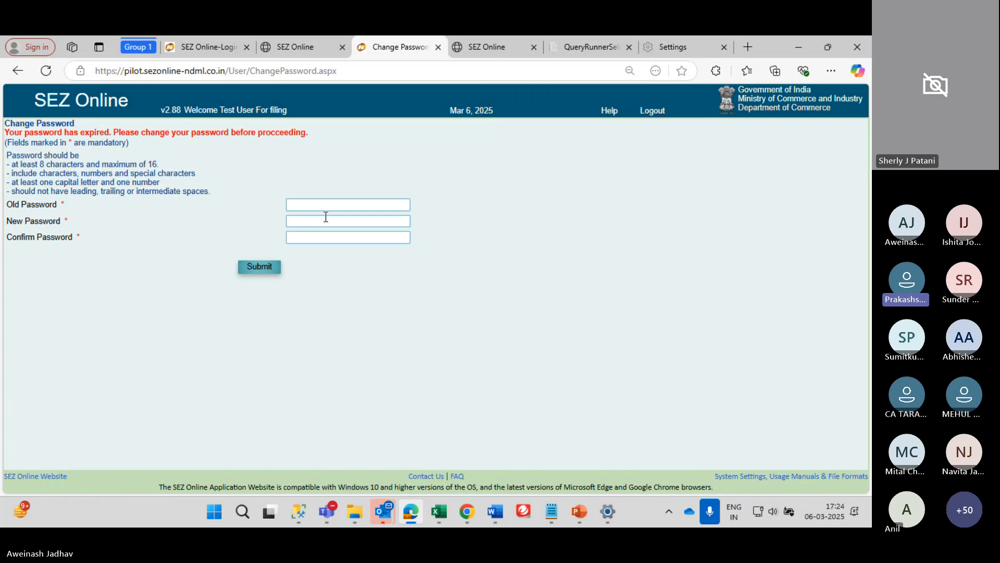
pyautogui.click(320, 206)
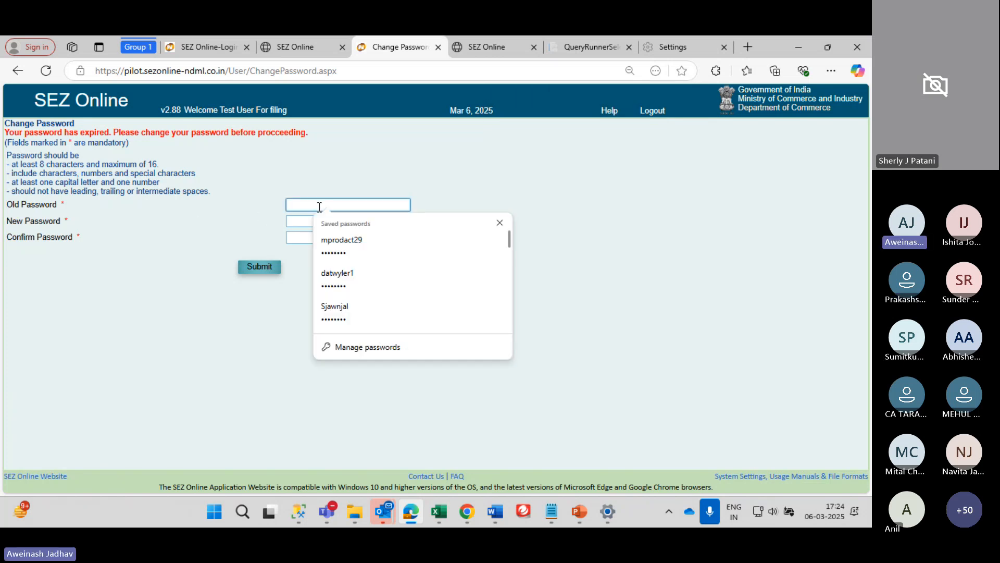
pyautogui.hotkey('alt', 'Tab')
pyautogui.hotkey('alt', 'Tab')
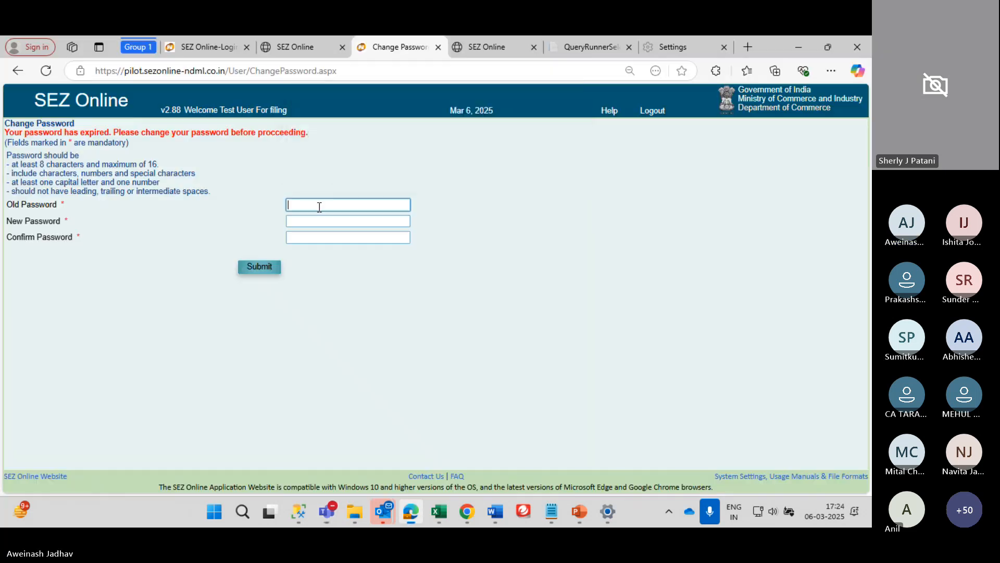
pyautogui.keyDown('shift'); pyautogui.click(319, 205); pyautogui.keyUp('shift')
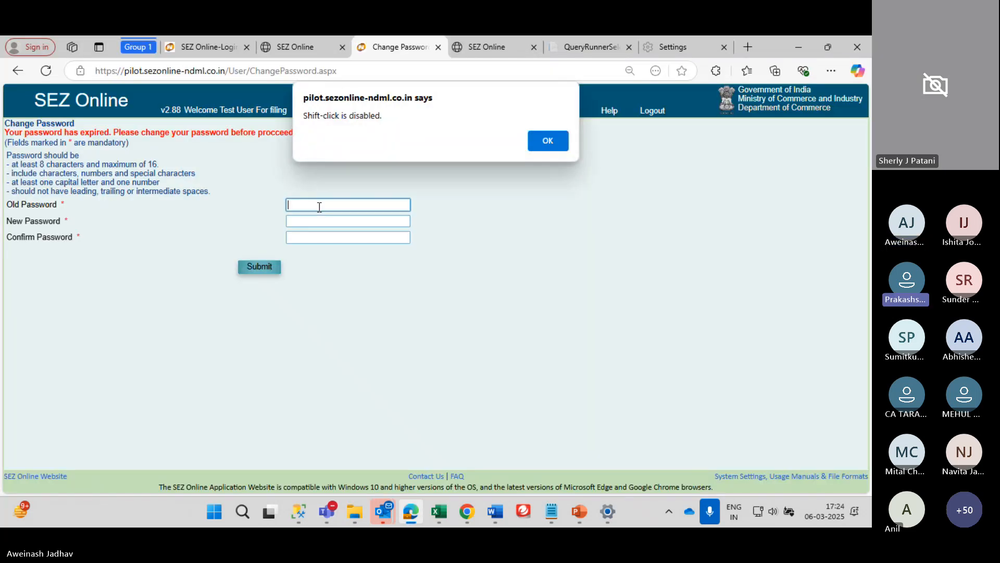
pyautogui.click(566, 147)
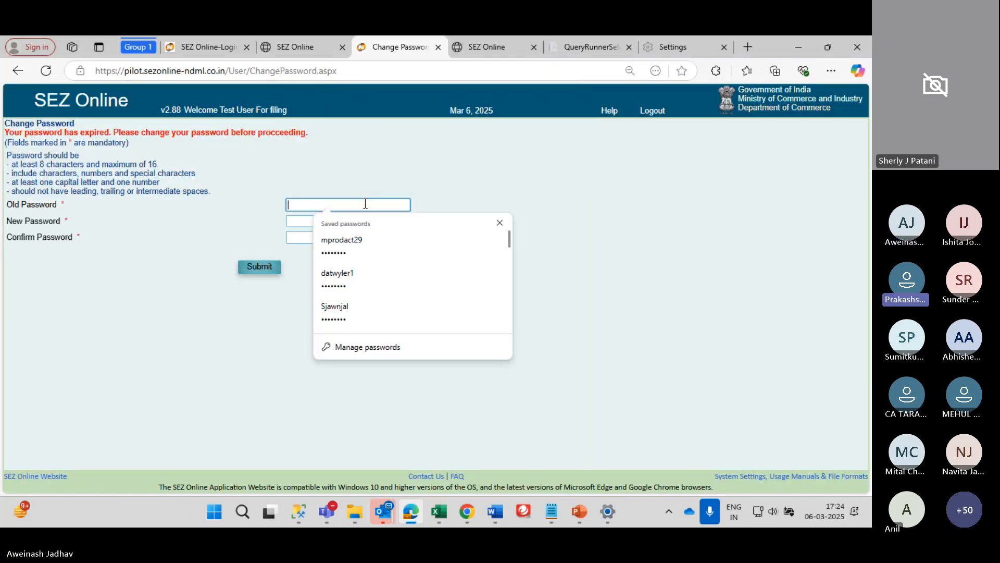
pyautogui.write('•••••')
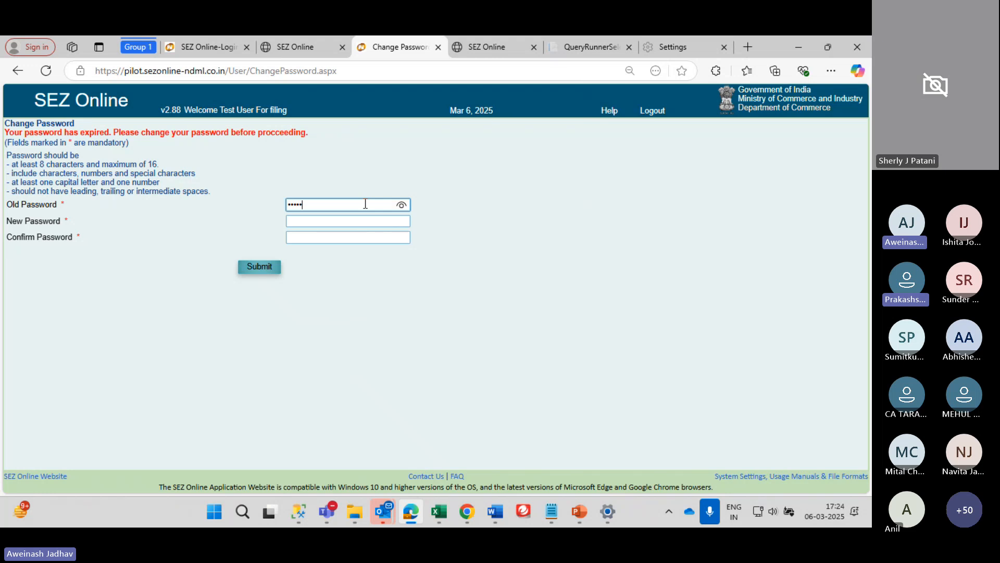
pyautogui.write('•••')
# Enter and confirm the new password, then submit the password change
pyautogui.press('Tab')
pyautogui.write('••••')
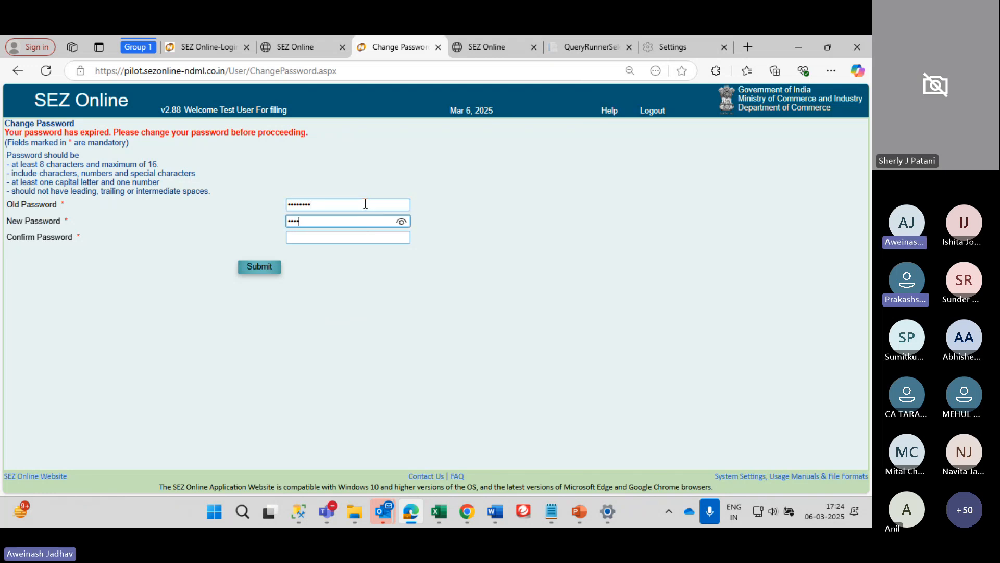
pyautogui.write('•••')
pyautogui.press('Tab')
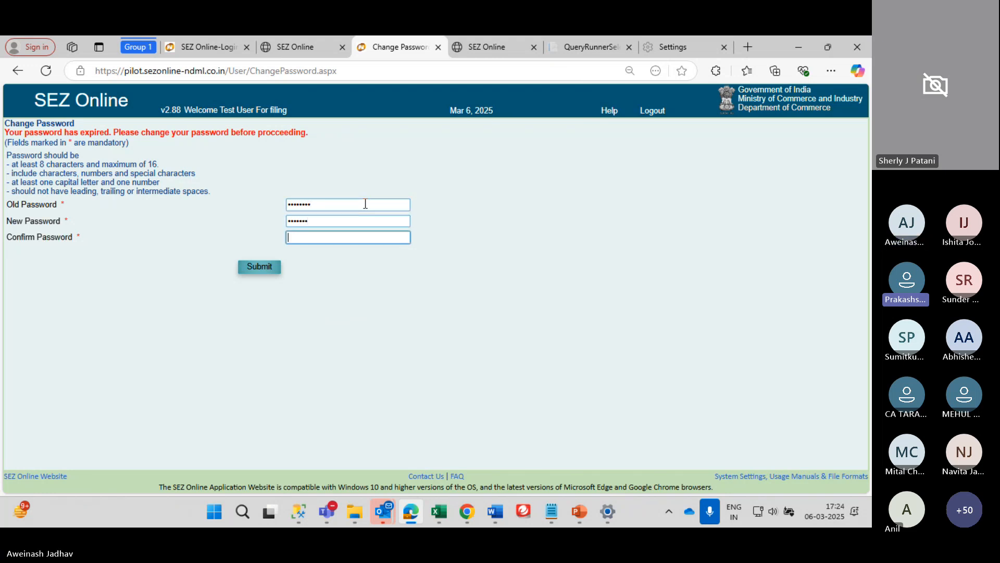
pyautogui.doubleClick(346, 221)
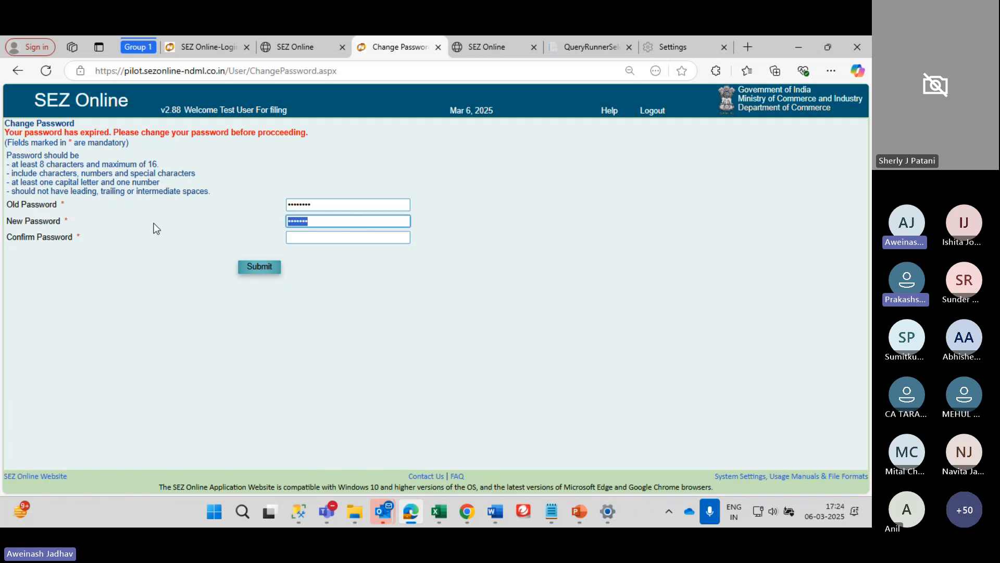
pyautogui.write('••••••••')
pyautogui.press('Tab')
pyautogui.write('•')
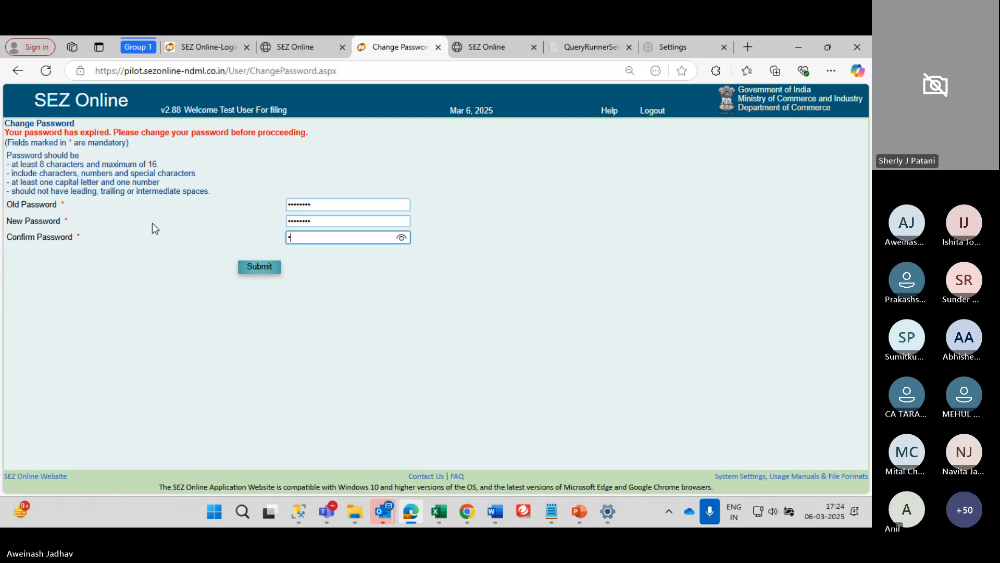
pyautogui.press('BackSpace')
pyautogui.write('••••••••')
pyautogui.press('Tab')
pyautogui.press('Return')
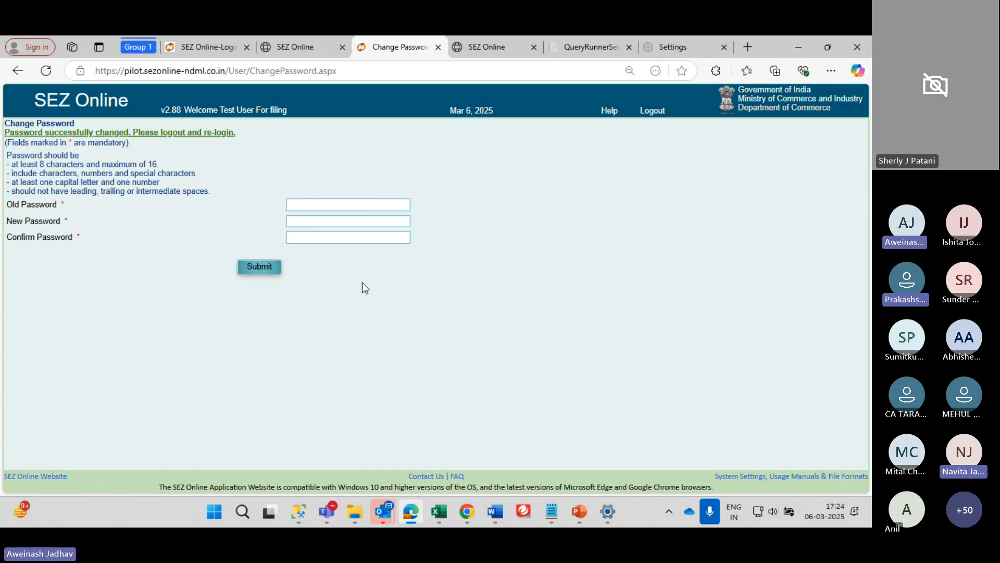
# Log out and sign back in with the new password and captcha
pyautogui.click(652, 112)
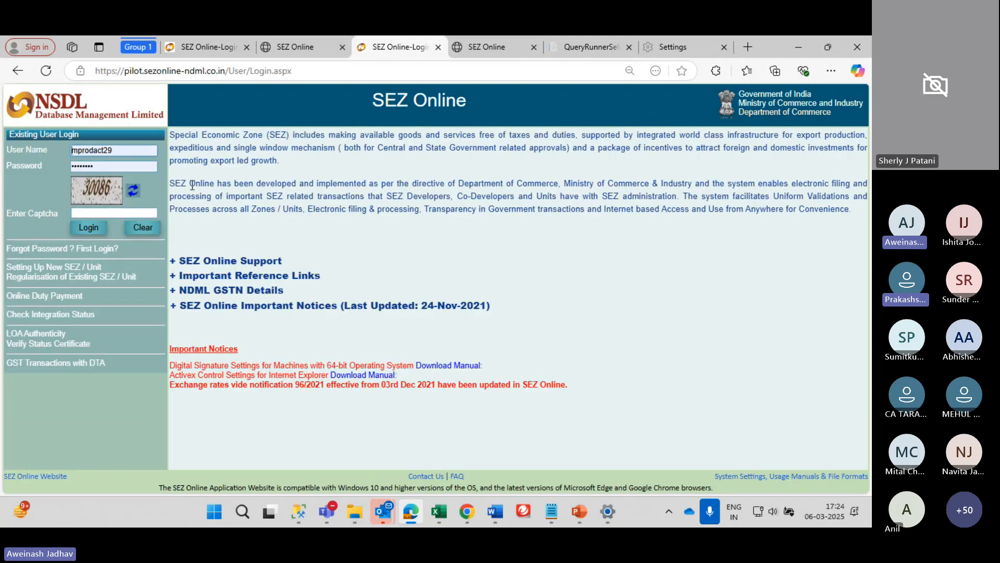
pyautogui.press('Tab')
pyautogui.write('••')
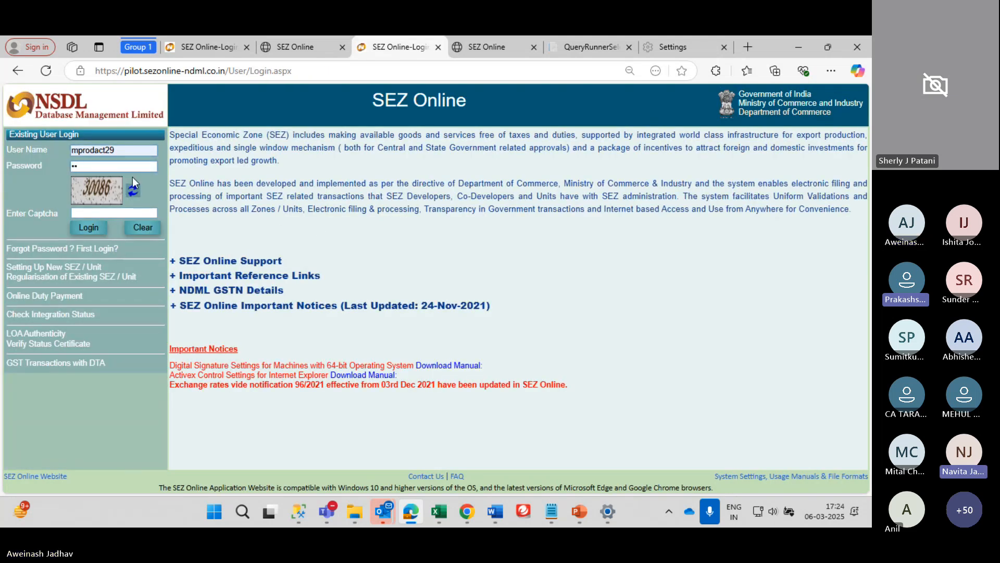
pyautogui.write('••••••')
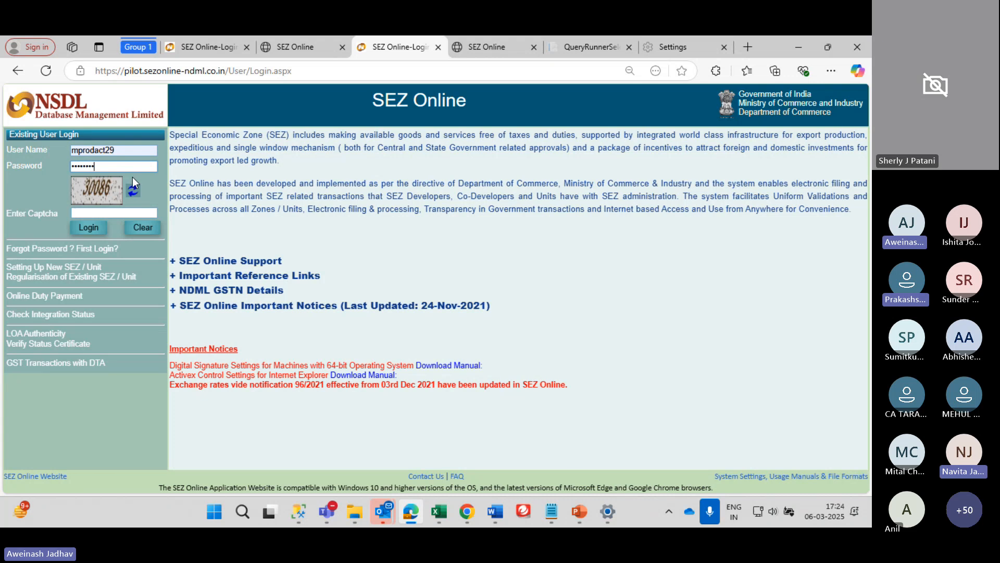
pyautogui.write('300')
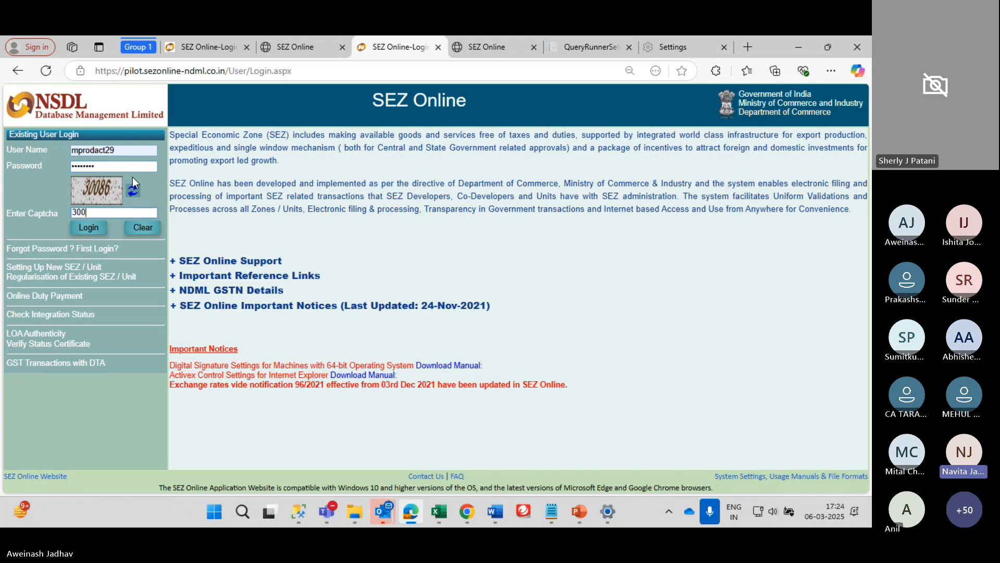
pyautogui.write('86')
pyautogui.press('Return')
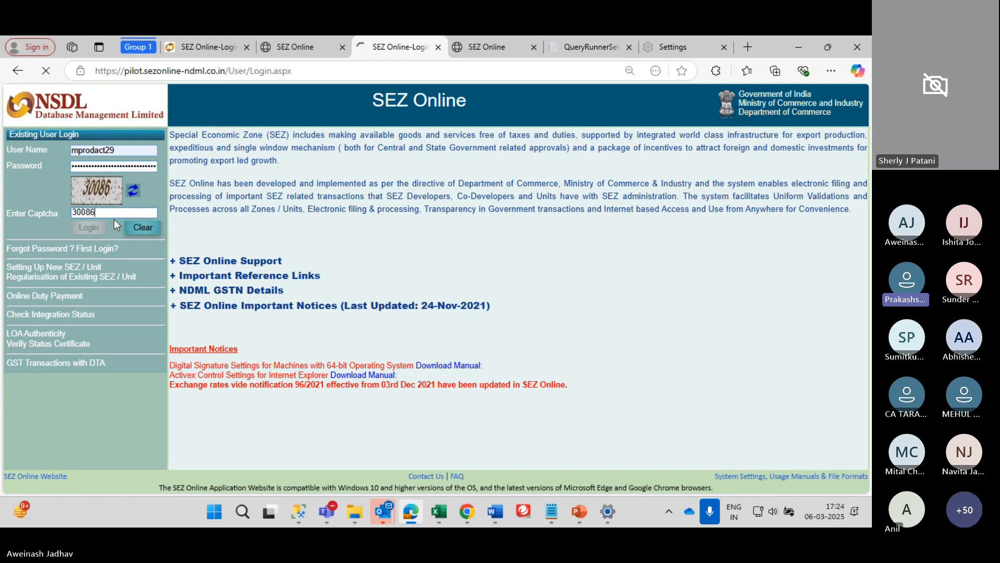
# Update Edge's saved password and open the APR Form from the left menu
pyautogui.click(551, 208)
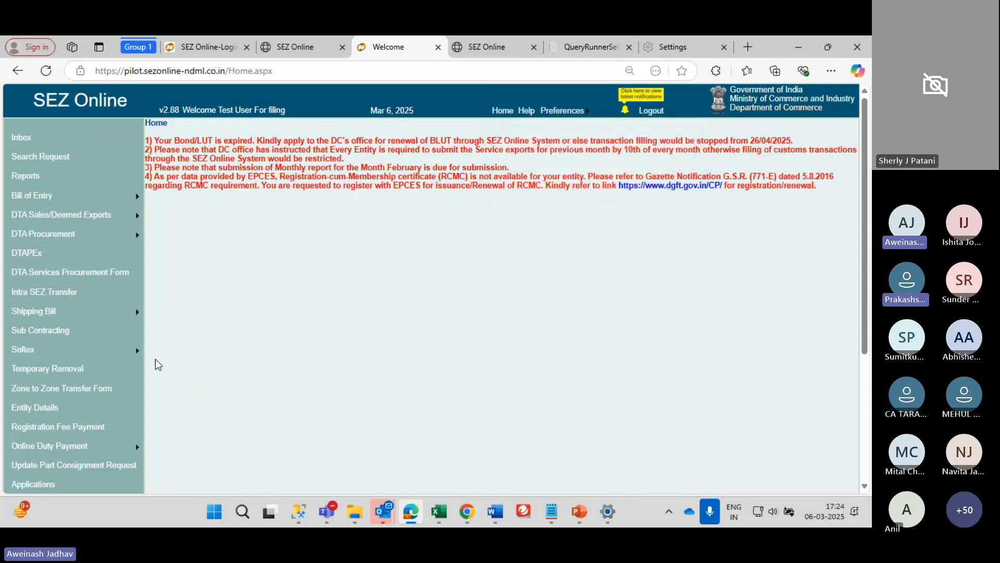
pyautogui.scroll(-1, 45, 412)
pyautogui.click(45, 430)
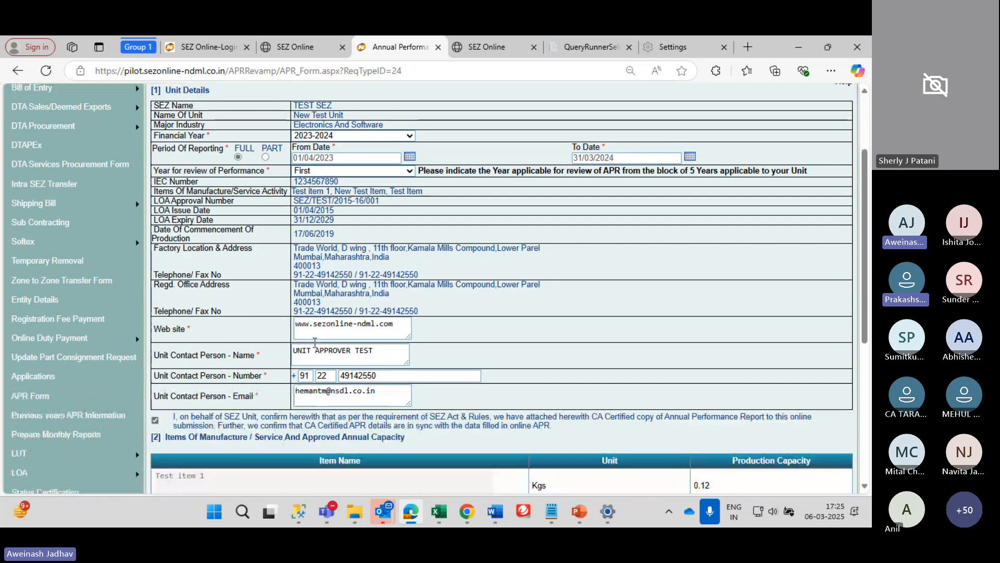
pyautogui.scroll(-2, 315, 342)
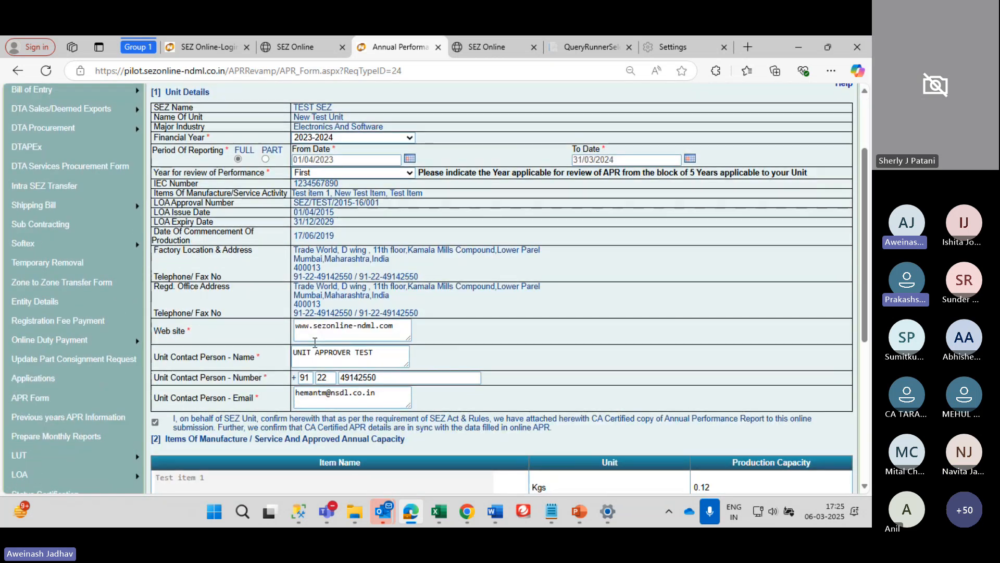
pyautogui.scroll(-4, 314, 343)
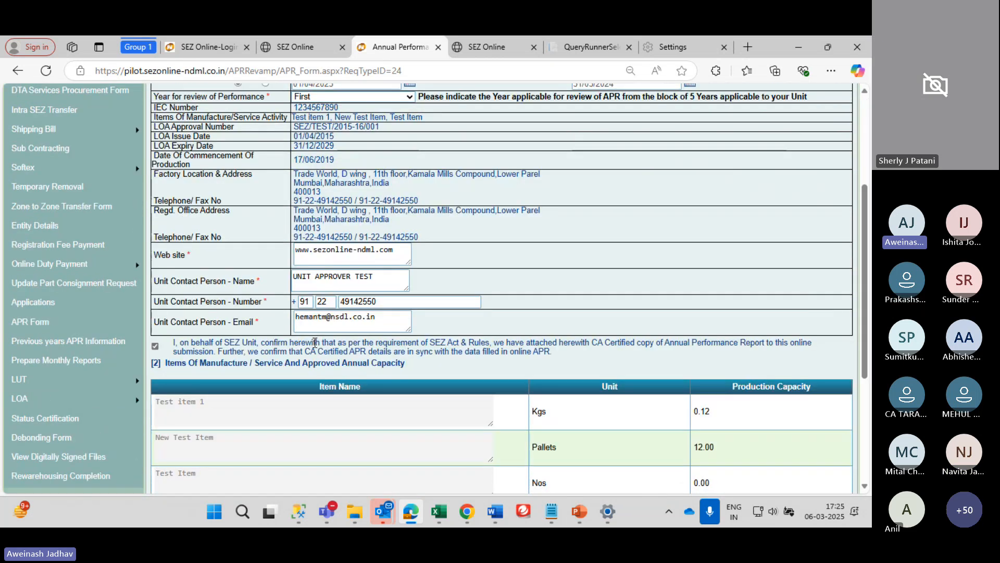
pyautogui.scroll(6, 315, 342)
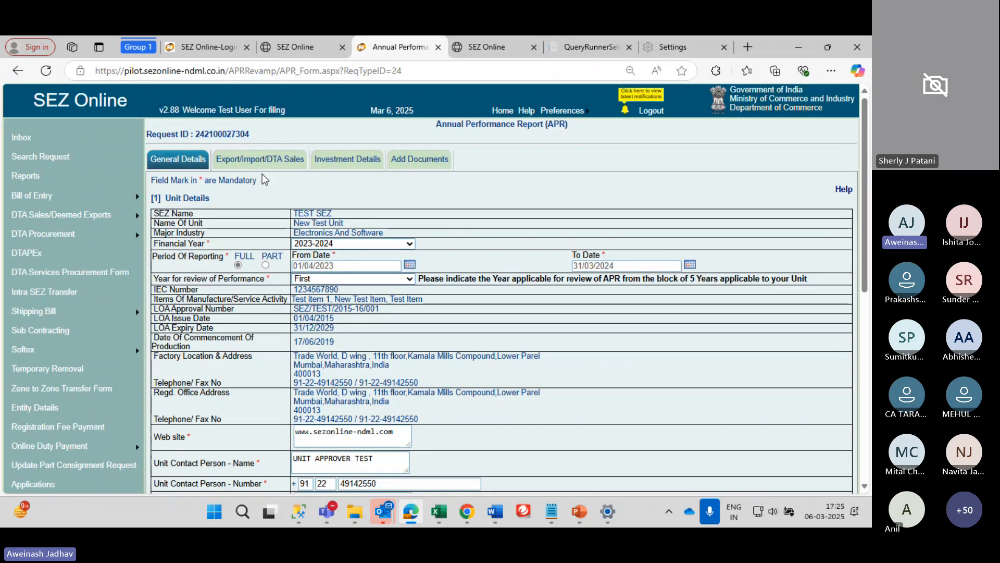
pyautogui.scroll(-8, 262, 177)
pyautogui.scroll(10, 262, 173)
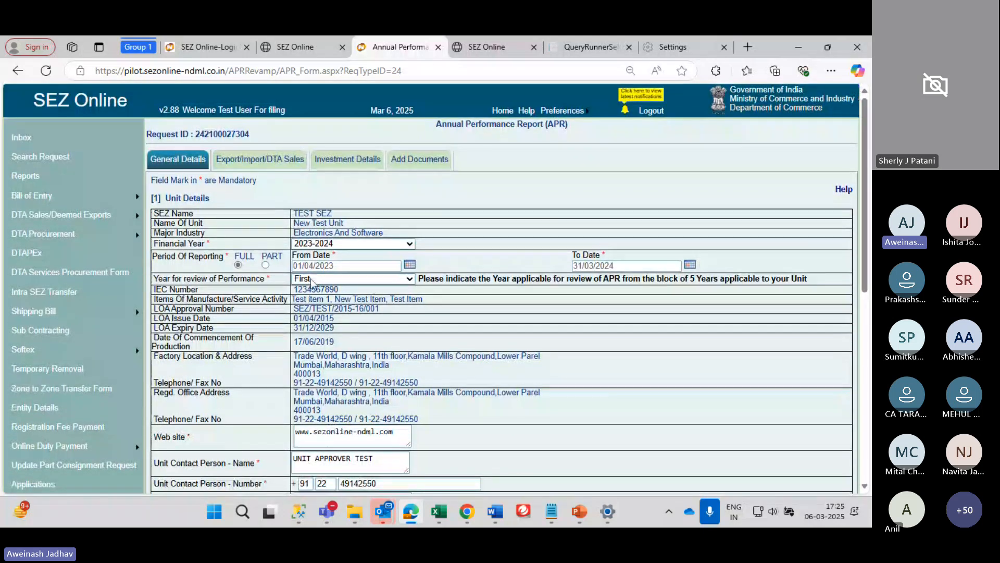
pyautogui.click(330, 244)
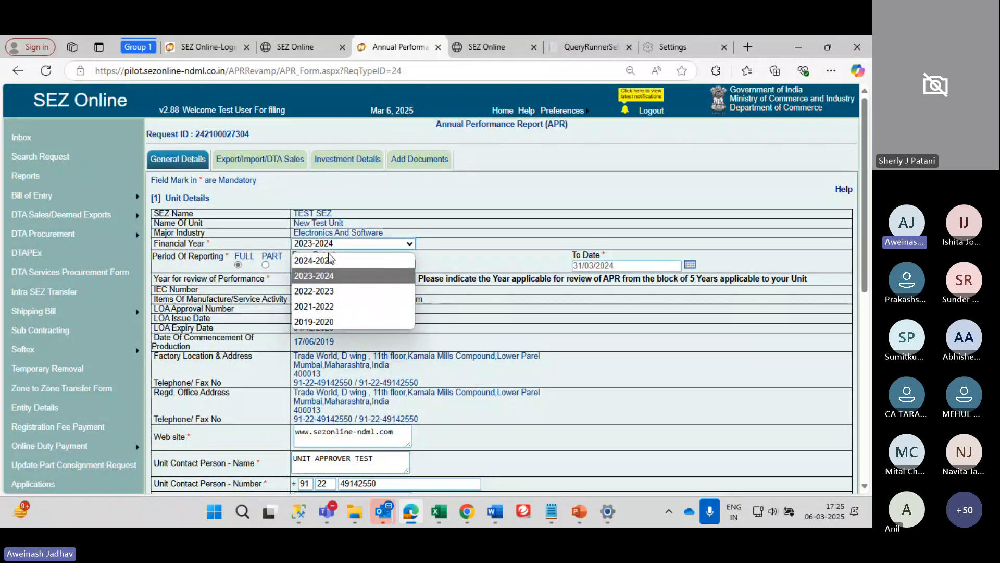
pyautogui.click(324, 282)
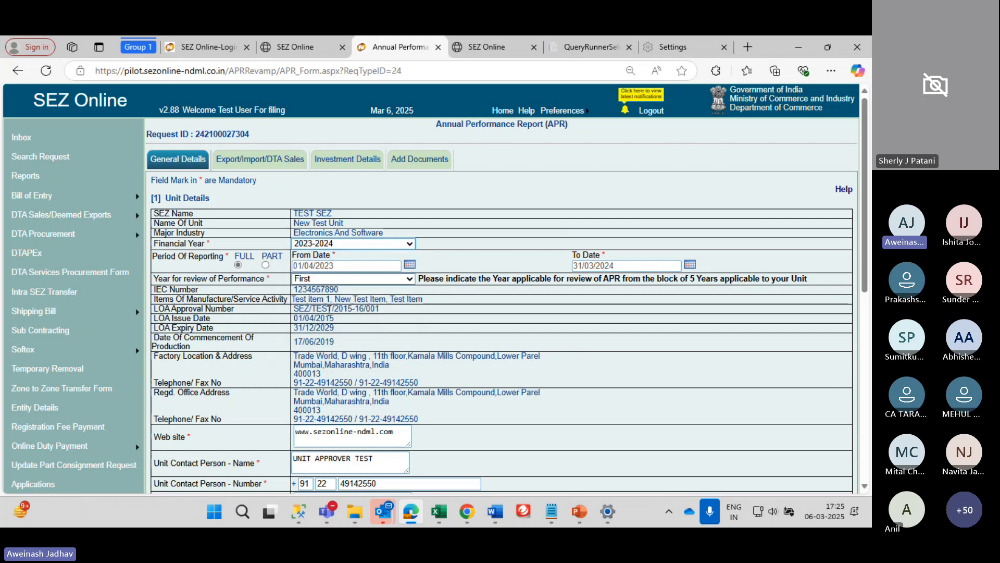
pyautogui.scroll(-3, 338, 209)
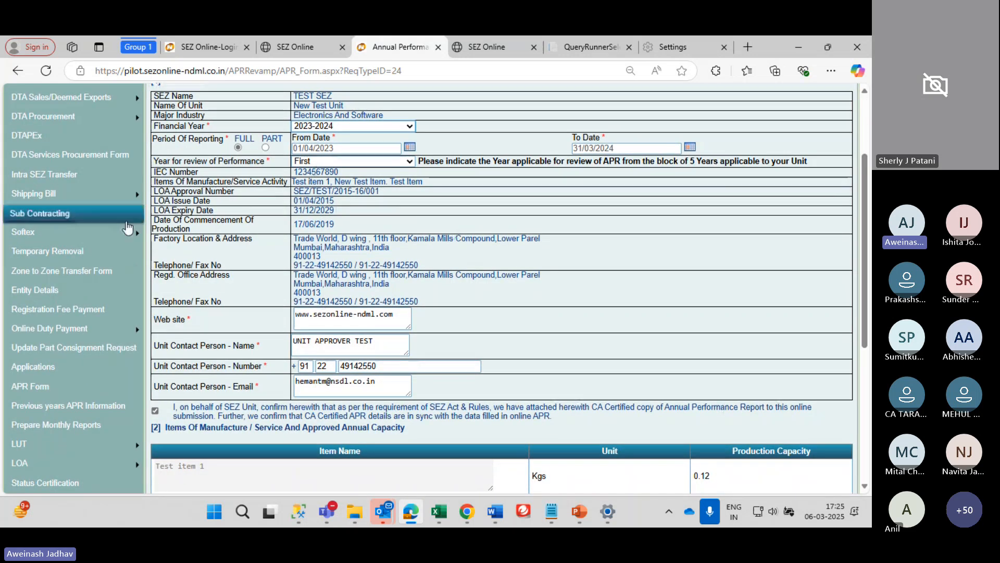
pyautogui.scroll(-2, 298, 285)
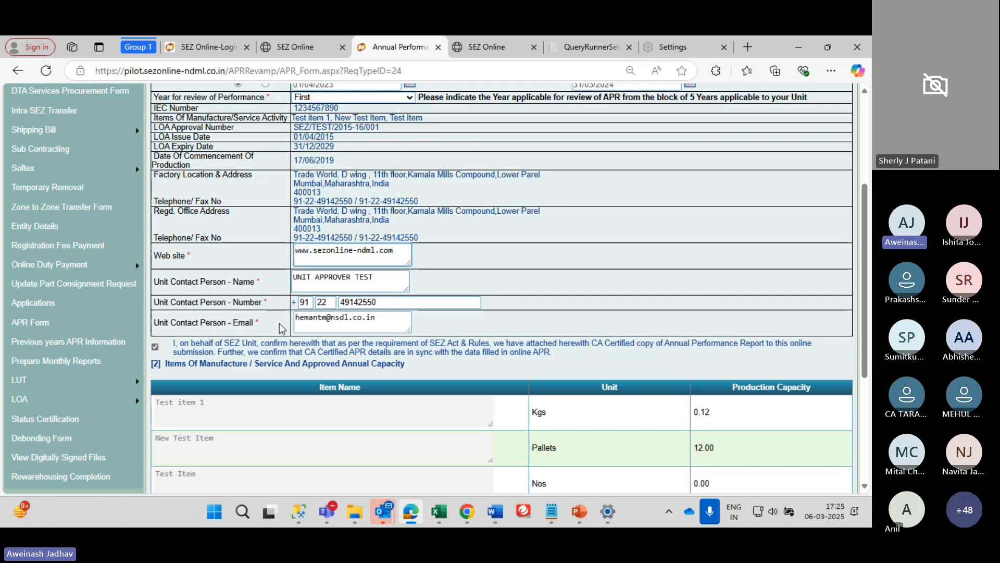
pyautogui.scroll(-4, 281, 327)
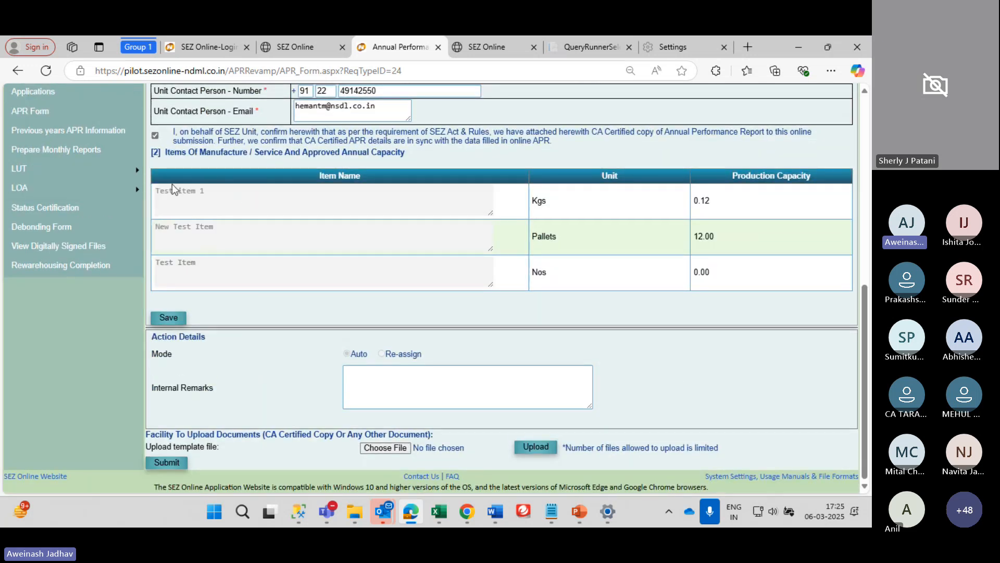
pyautogui.hscroll(1, 319, 248)
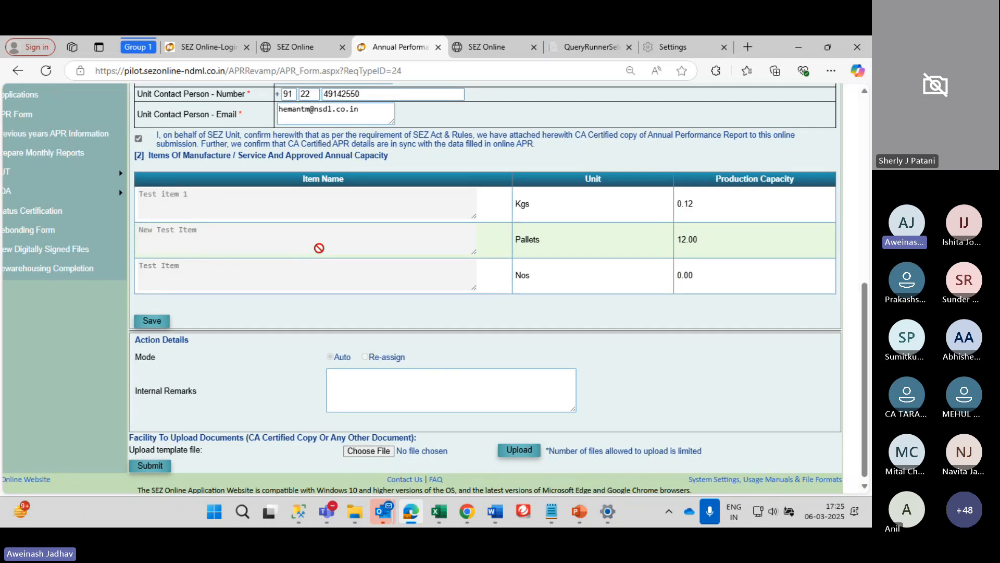
pyautogui.hscroll(-1, 319, 248)
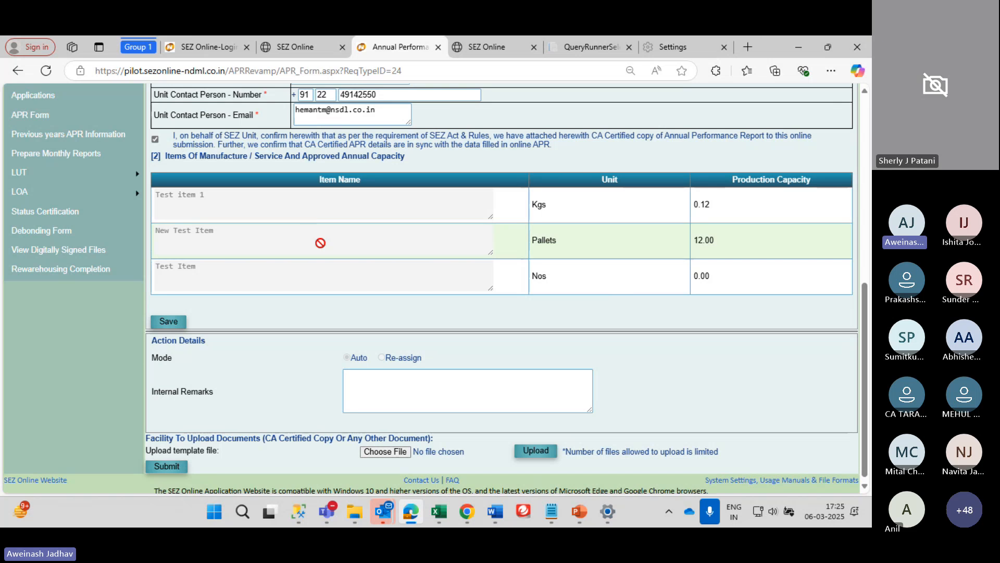
pyautogui.hscroll(1, 598, 227)
pyautogui.hscroll(-1, 598, 227)
pyautogui.scroll(-1, 246, 244)
pyautogui.scroll(2, 250, 386)
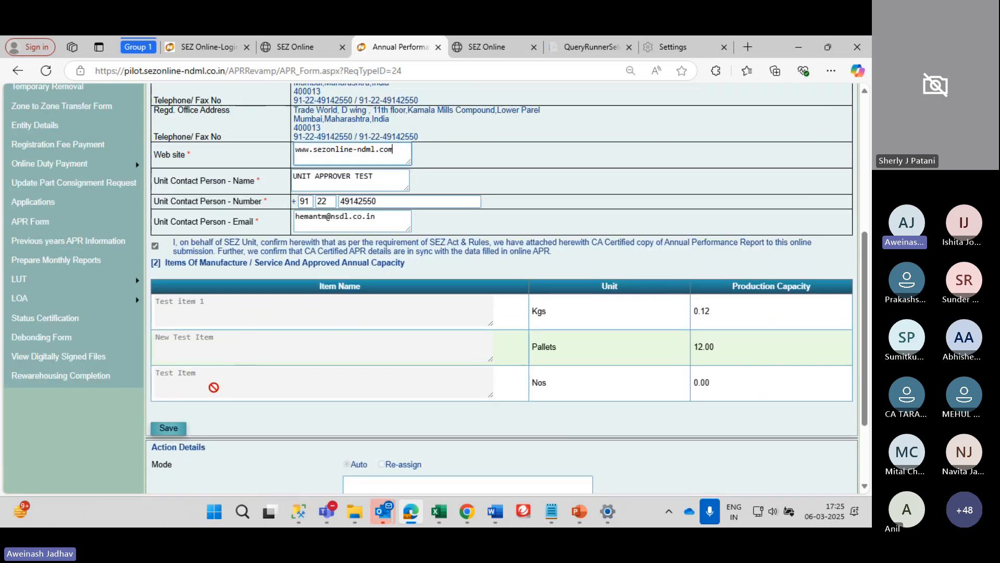
pyautogui.scroll(6, 252, 389)
pyautogui.scroll(-1, 251, 389)
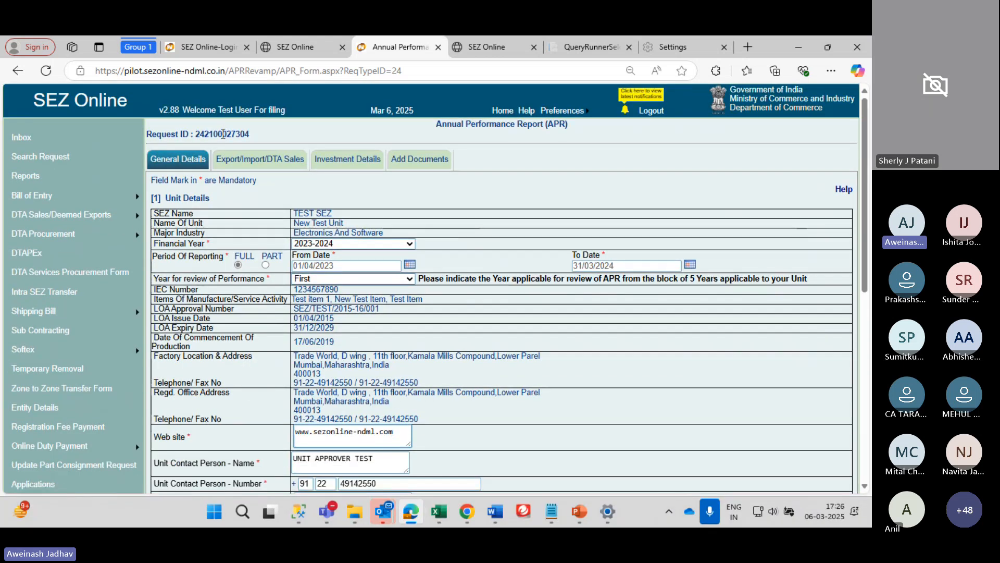
pyautogui.doubleClick(223, 134)
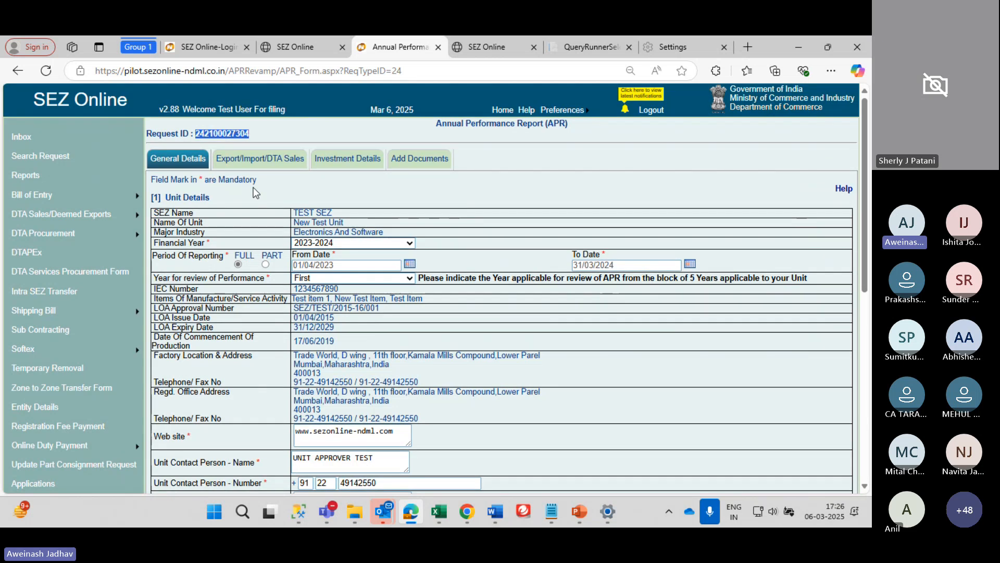
pyautogui.scroll(-5, 254, 187)
pyautogui.scroll(-2, 254, 187)
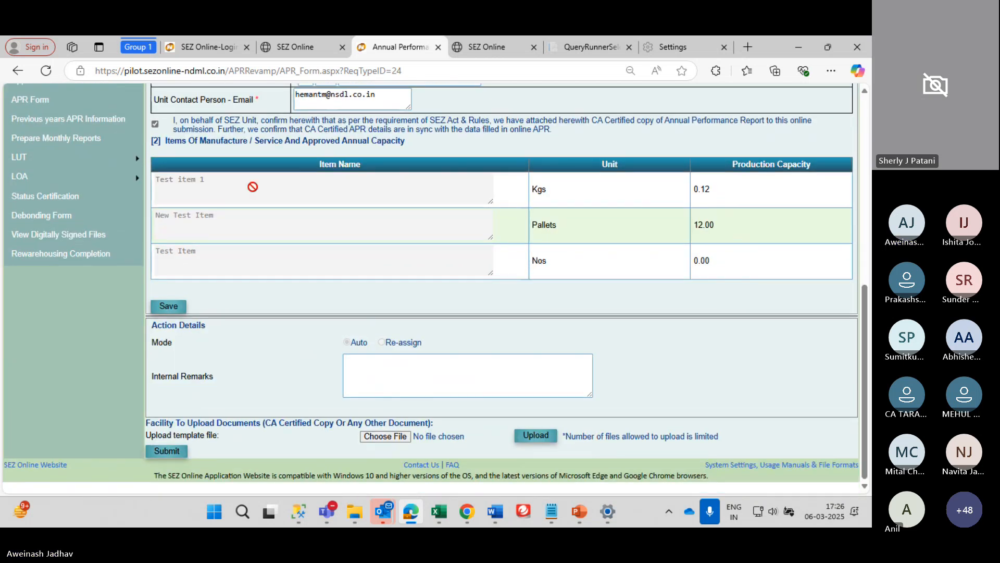
pyautogui.scroll(8, 253, 188)
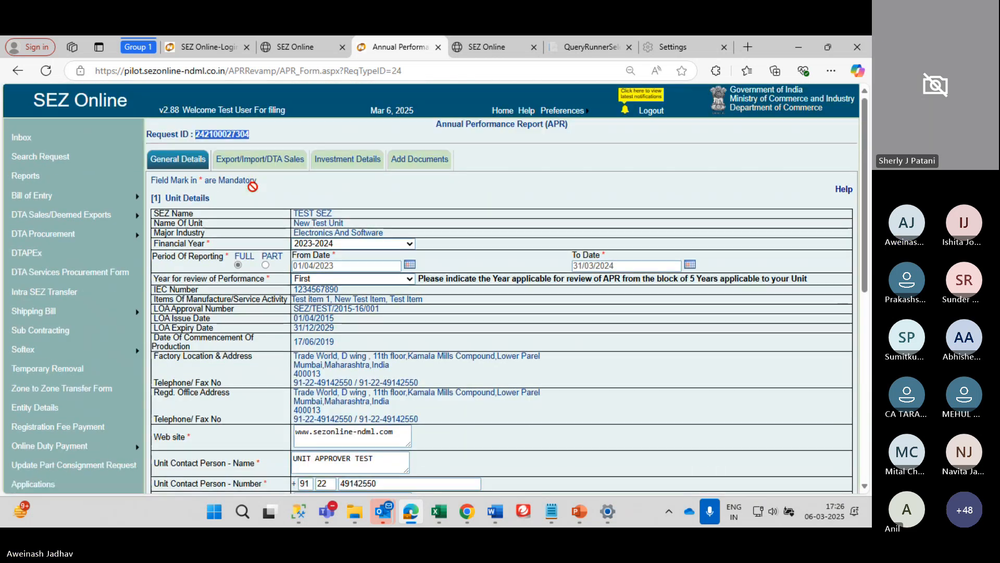
# Review the Export/Import/DTA Sales tab's export inflow and import outflow figures (opening 20.00, transfers 40.00, closing 2.00)
pyautogui.click(257, 158)
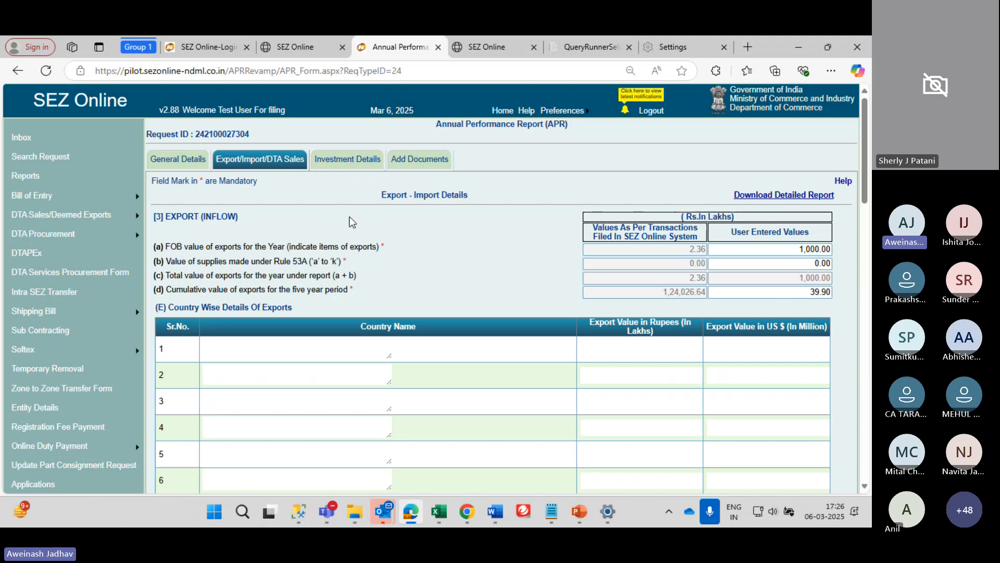
pyautogui.scroll(-1, 352, 222)
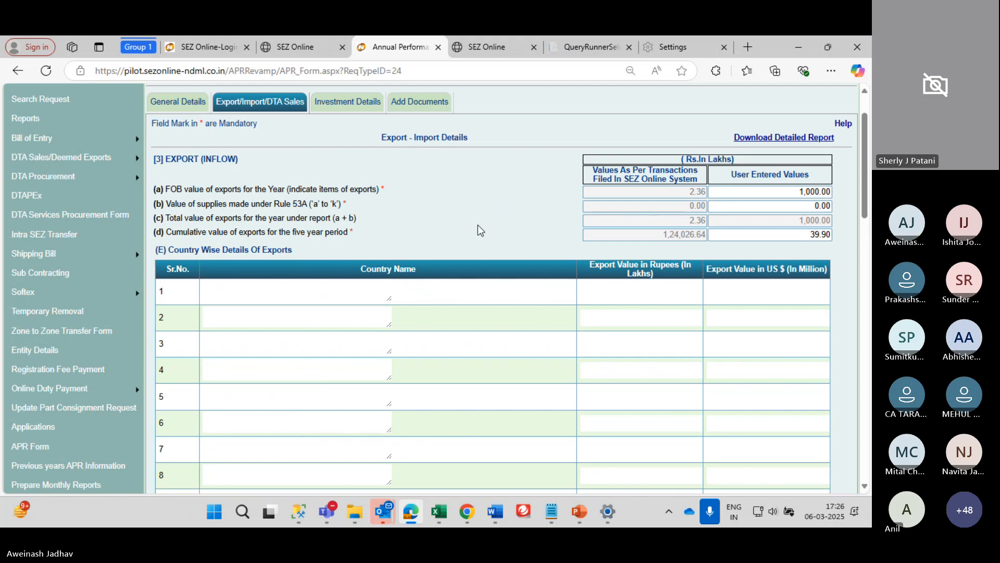
pyautogui.scroll(-1, 478, 226)
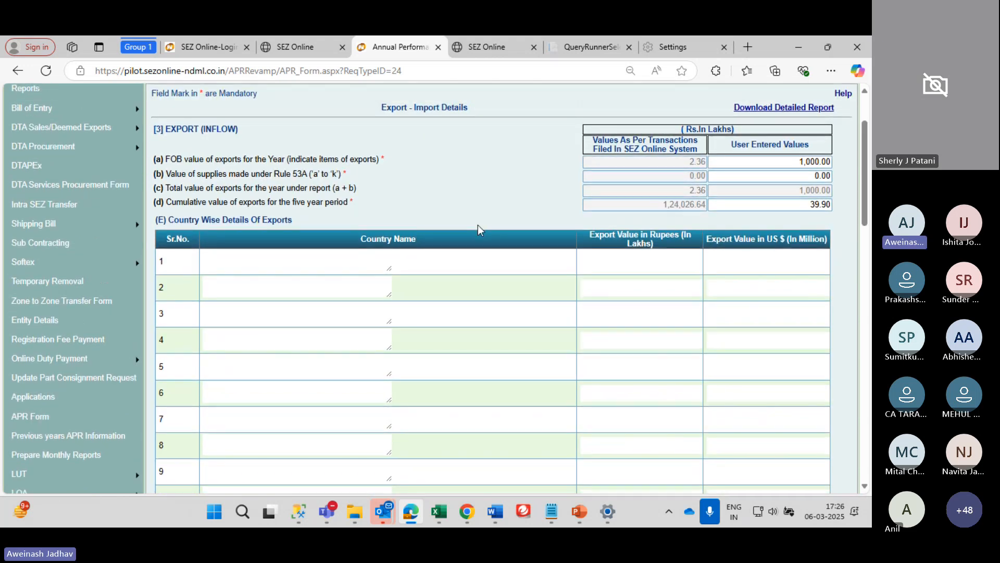
pyautogui.scroll(-1, 477, 224)
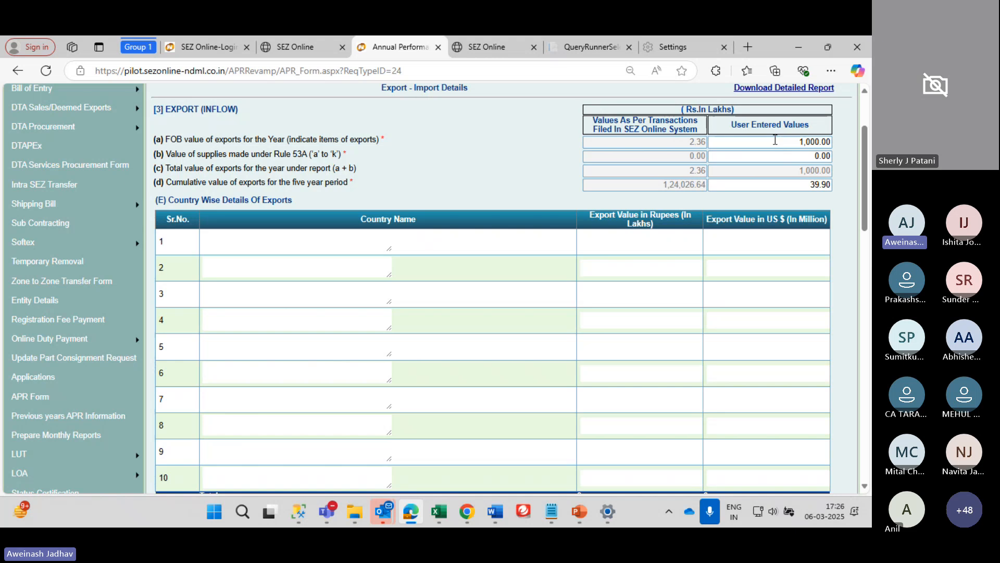
pyautogui.scroll(-1, 786, 155)
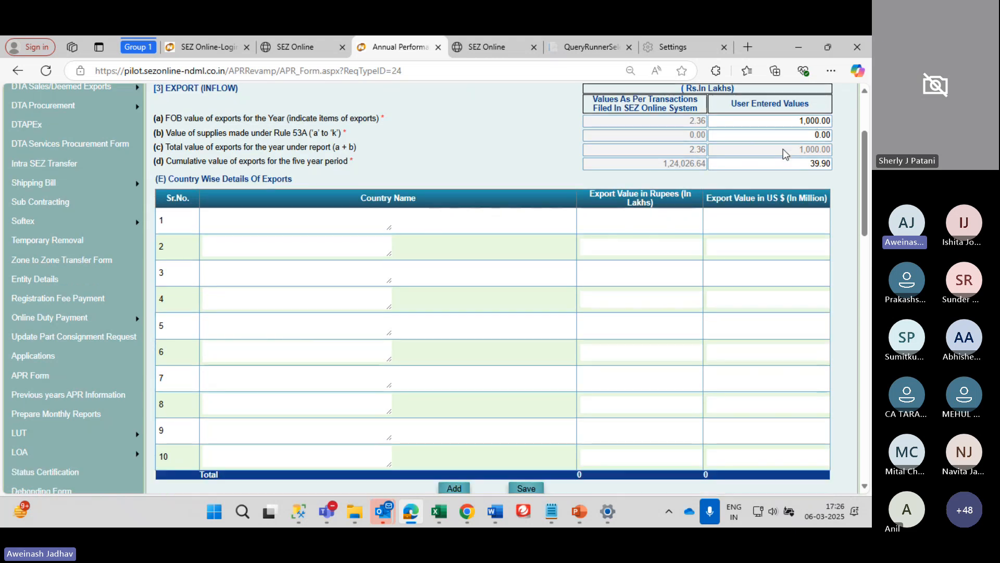
pyautogui.scroll(-1, 483, 184)
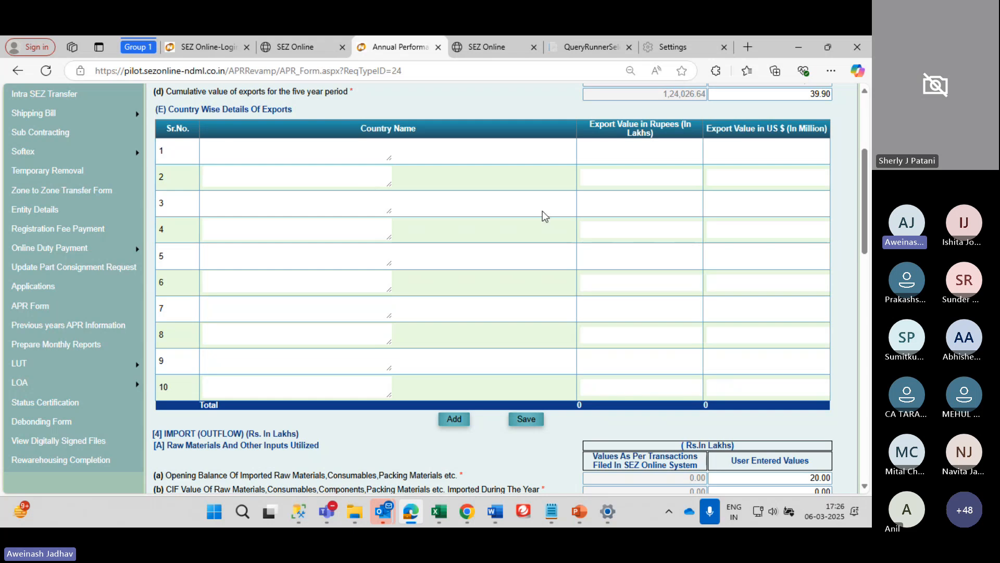
pyautogui.scroll(-1, 542, 211)
pyautogui.click(227, 140)
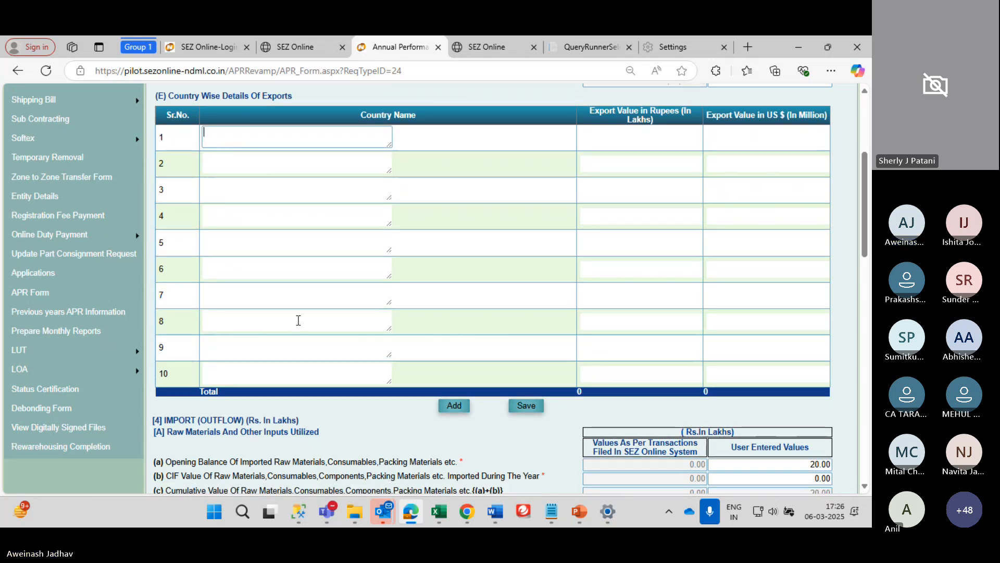
pyautogui.scroll(-3, 297, 319)
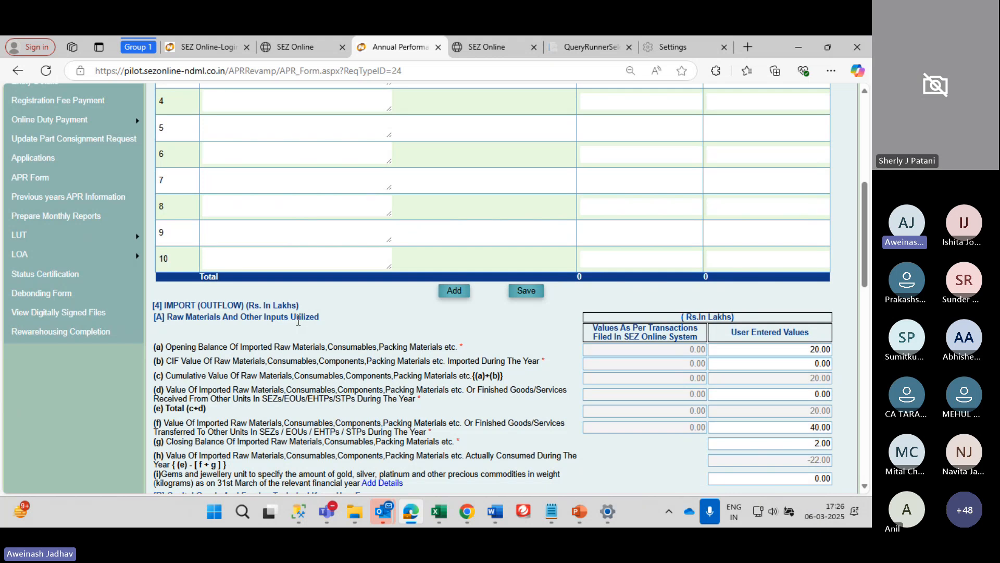
pyautogui.scroll(-2, 299, 322)
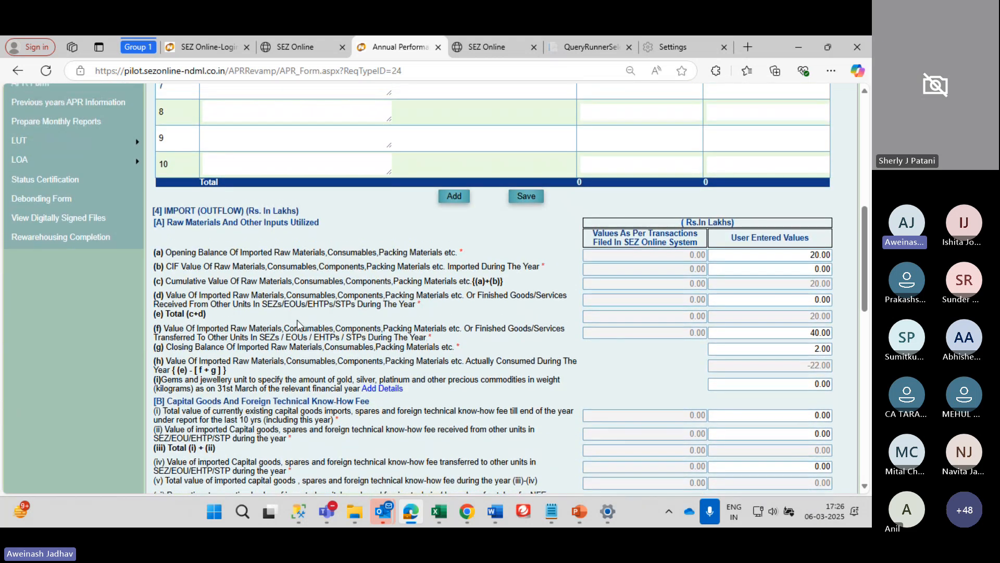
pyautogui.scroll(1, 298, 325)
pyautogui.scroll(-2, 298, 324)
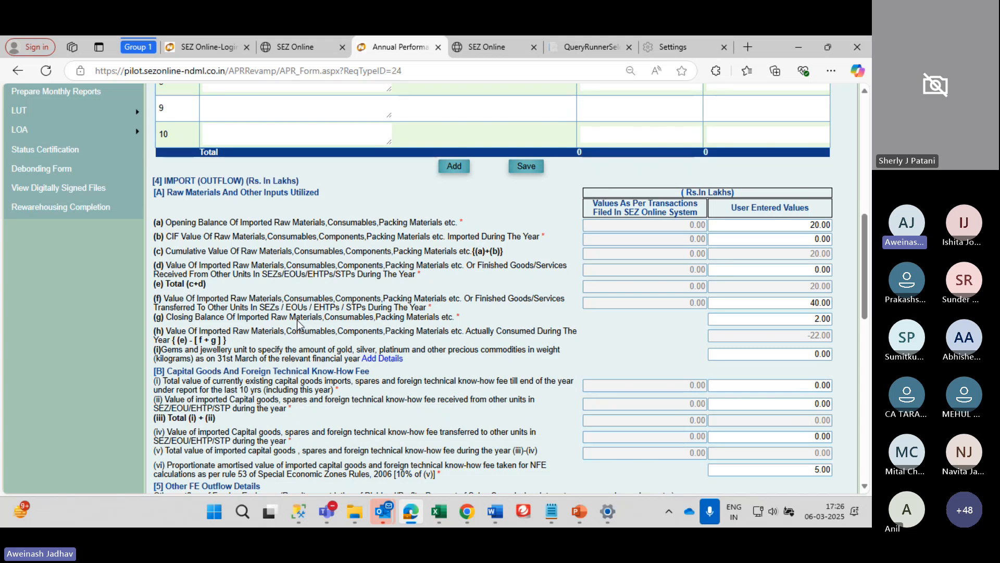
pyautogui.scroll(-1, 298, 324)
pyautogui.scroll(1, 298, 324)
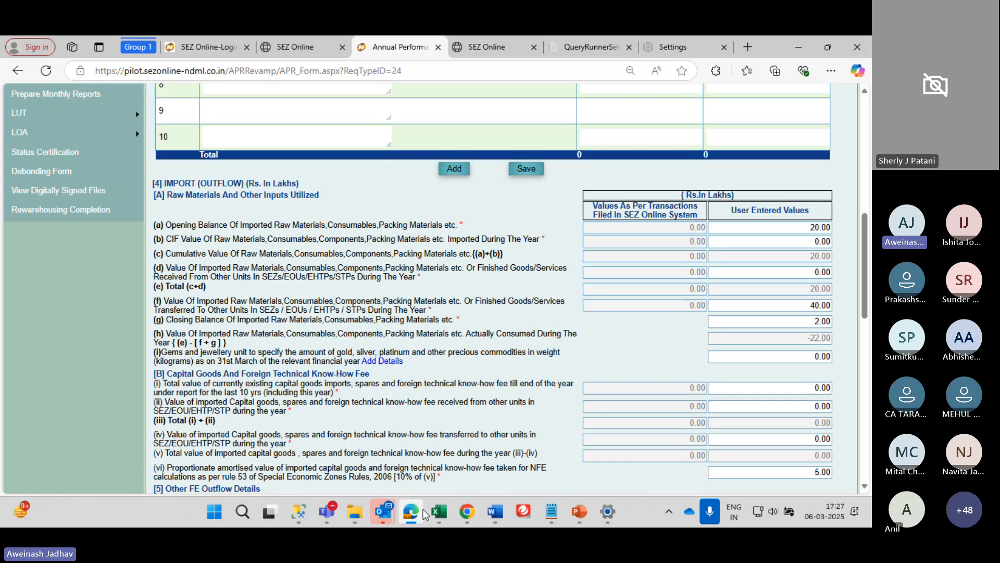
# Return to the SEZ Online downloads page listing the module versions
pyautogui.click(292, 43)
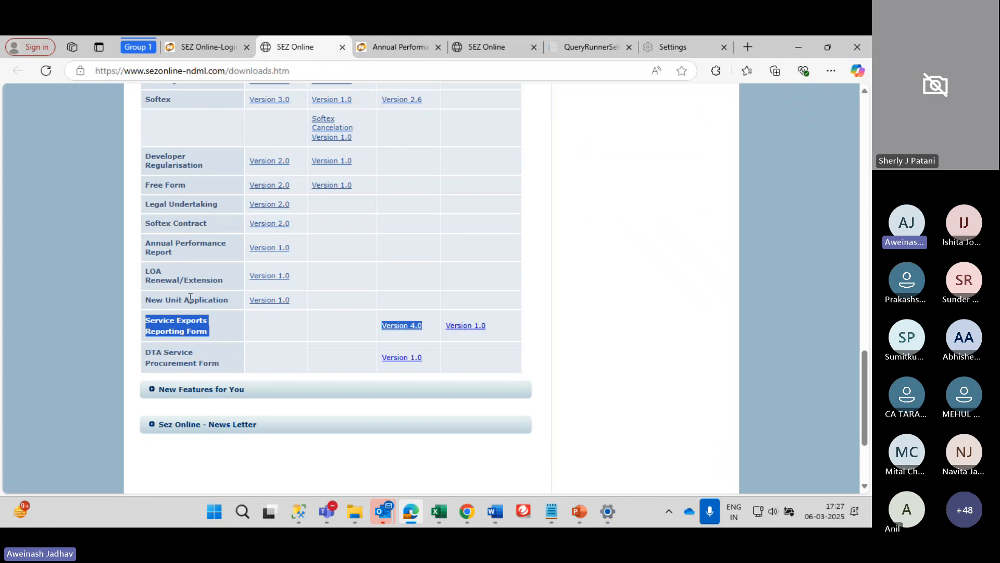
pyautogui.scroll(10, 190, 297)
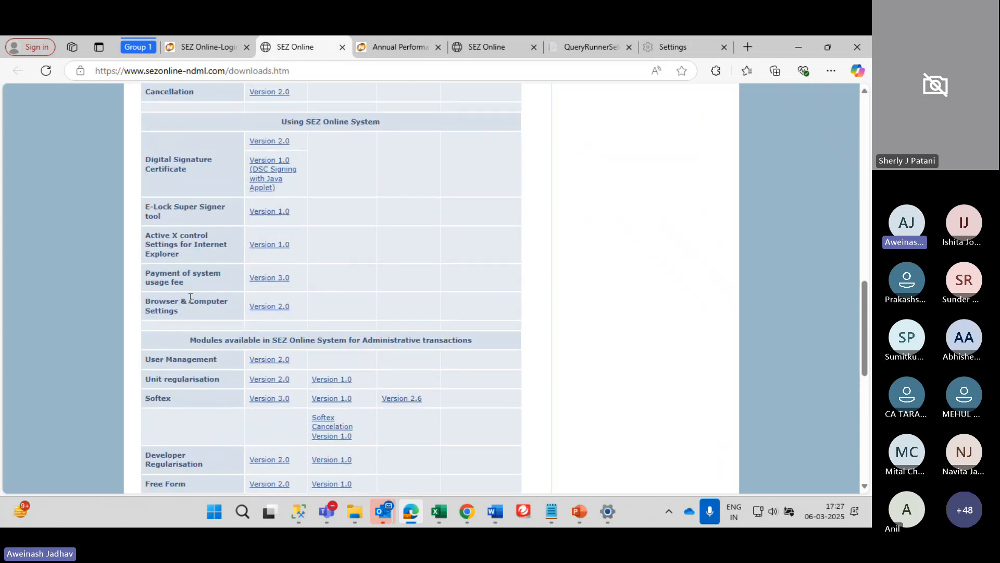
pyautogui.scroll(5, 190, 297)
pyautogui.scroll(-11, 190, 297)
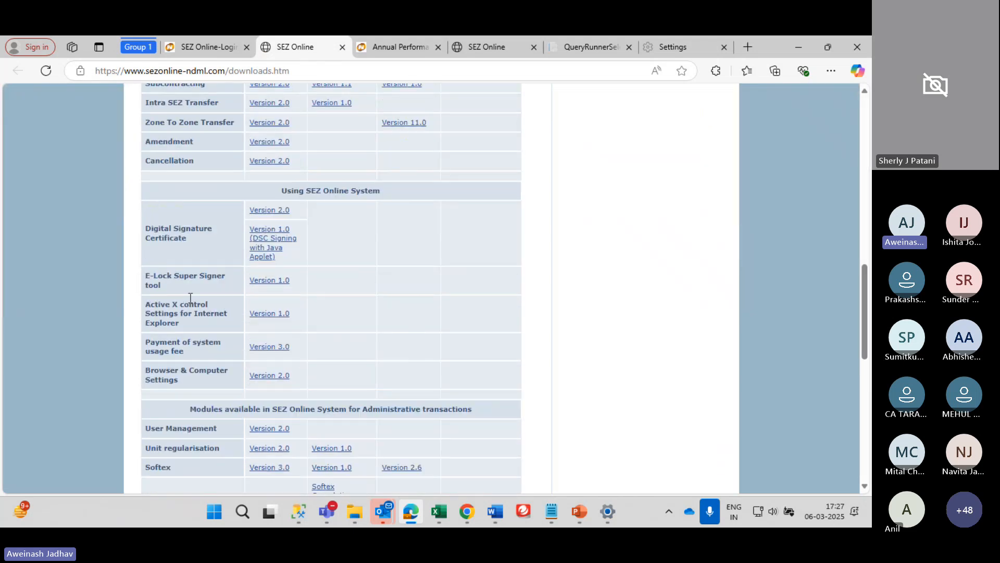
pyautogui.scroll(-3, 190, 298)
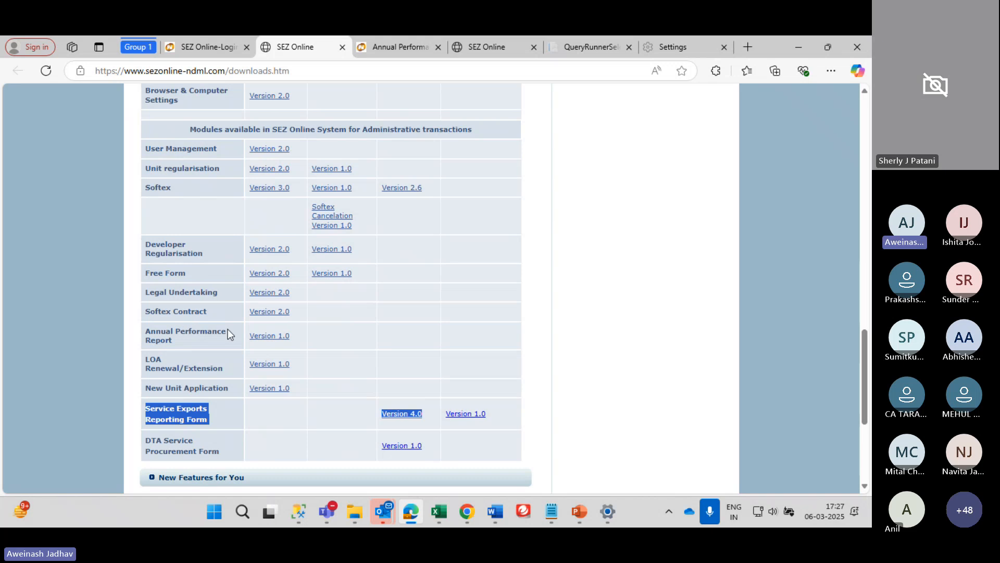
pyautogui.click(264, 343)
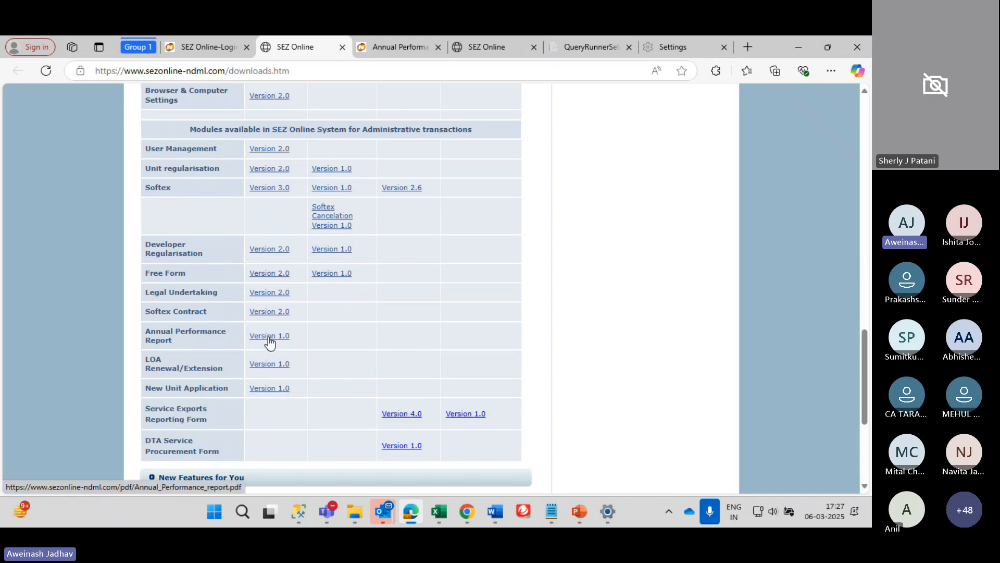
# Open the Annual Performance Report user manual PDF and skim it, then return to the downloads tab
pyautogui.click(268, 337)
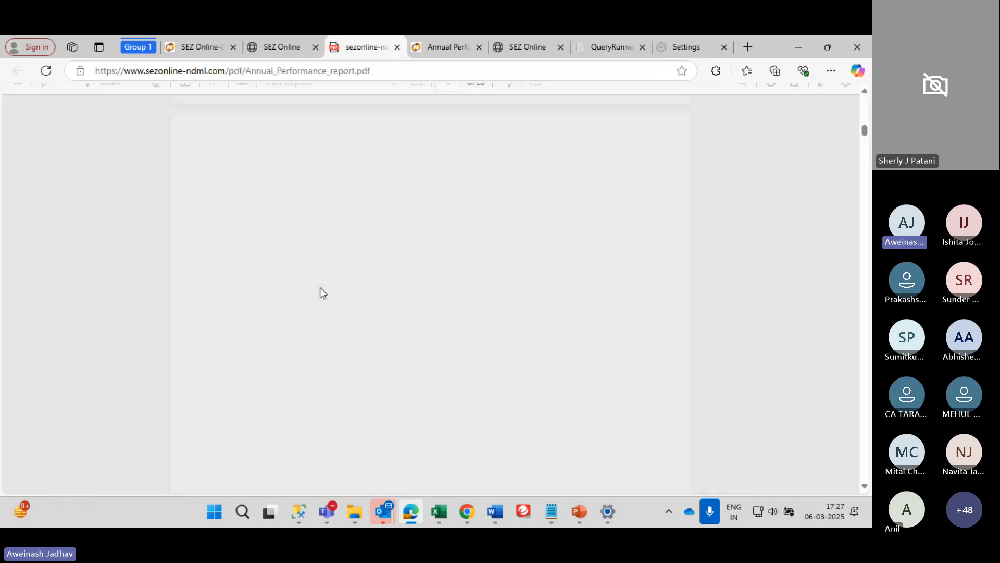
pyautogui.scroll(-20, 315, 321)
pyautogui.scroll(-20, 314, 321)
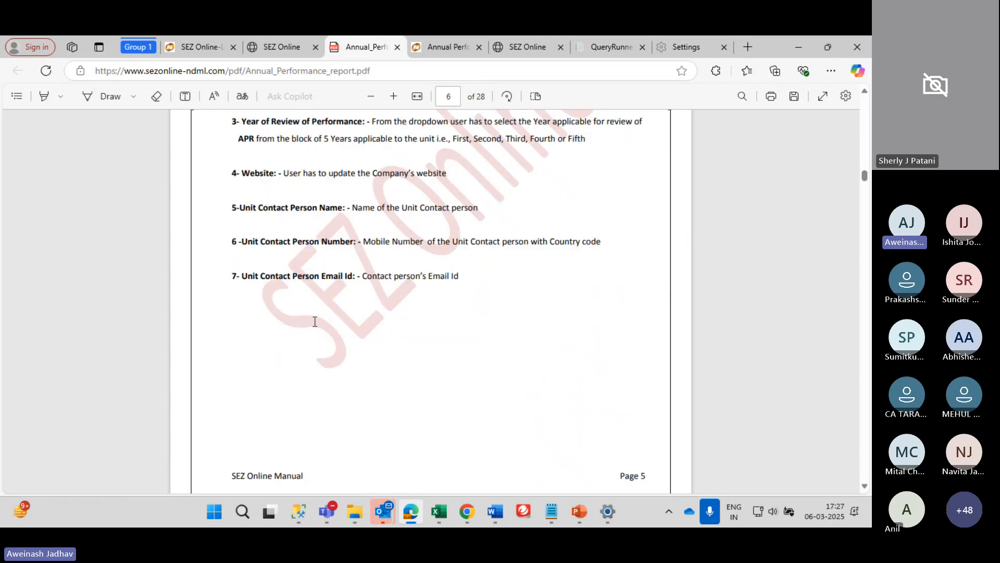
pyautogui.scroll(10, 315, 321)
pyautogui.scroll(-20, 315, 322)
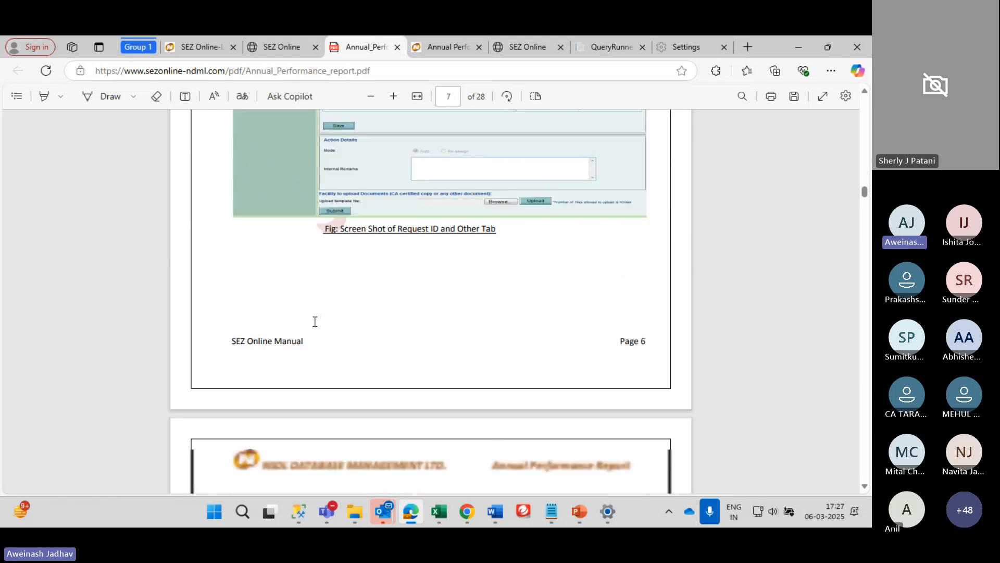
pyautogui.scroll(-5, 315, 322)
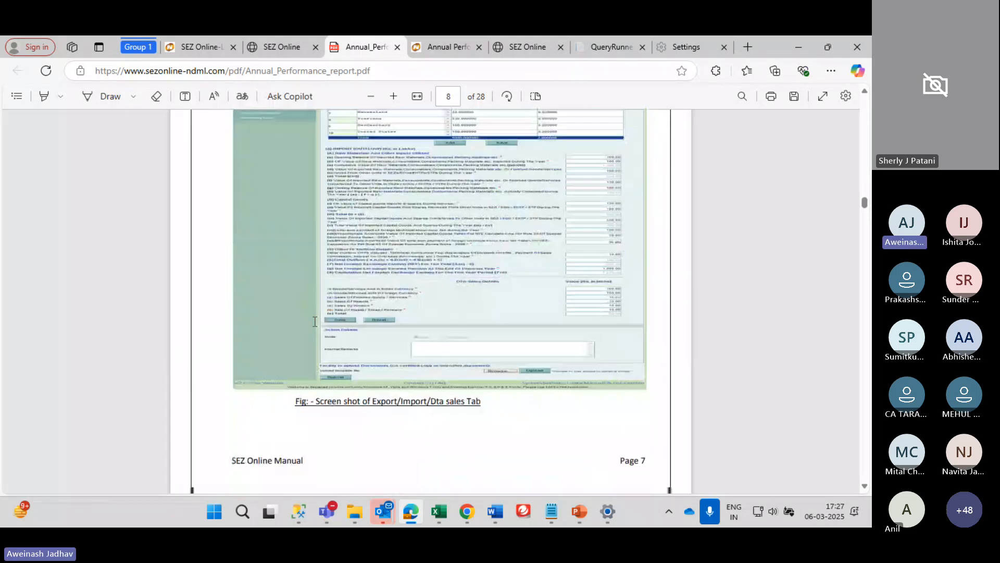
pyautogui.scroll(2, 392, 295)
pyautogui.scroll(-3, 402, 291)
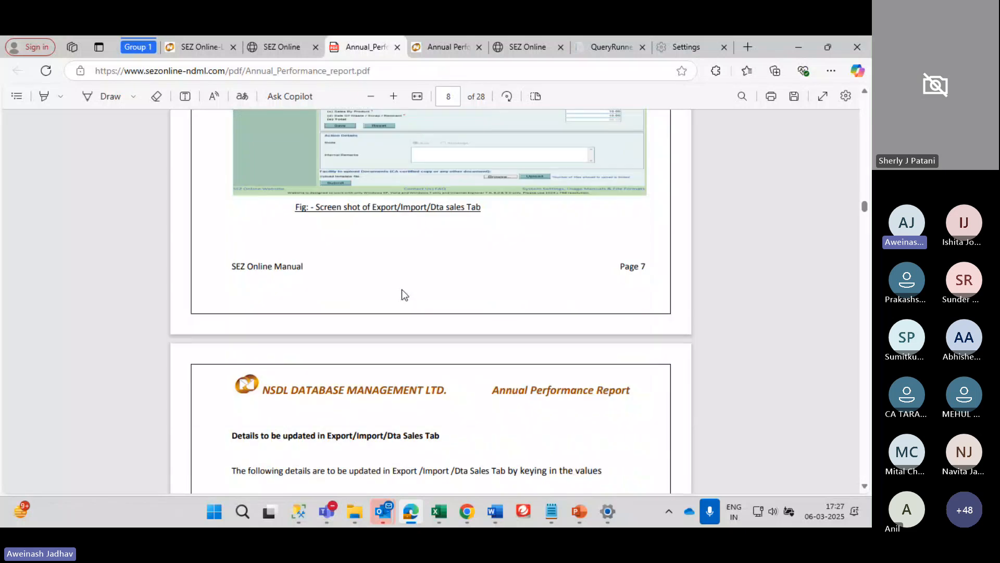
pyautogui.scroll(-5, 402, 291)
pyautogui.scroll(3, 401, 289)
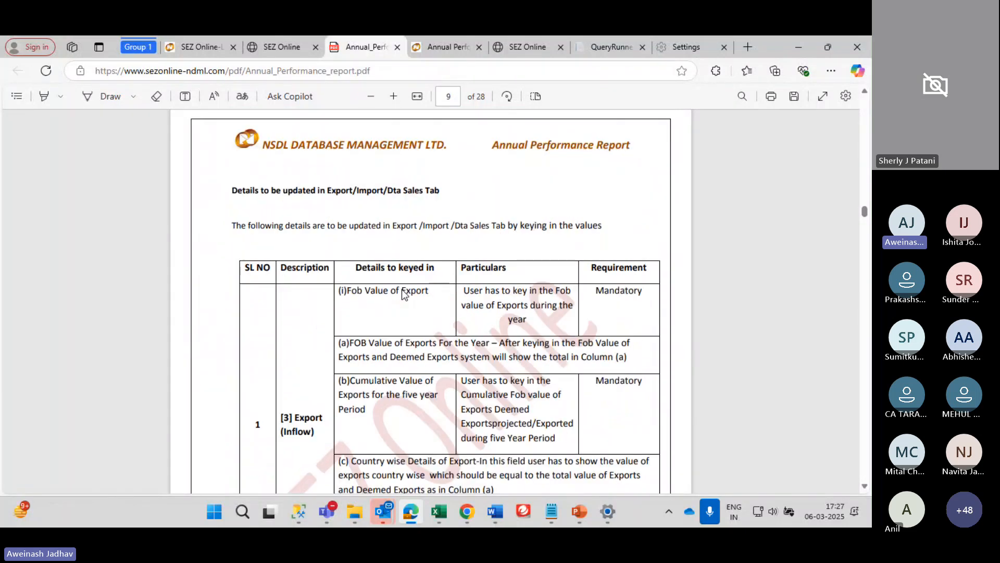
pyautogui.hotkey('ctrl', 'shift', 'Tab')
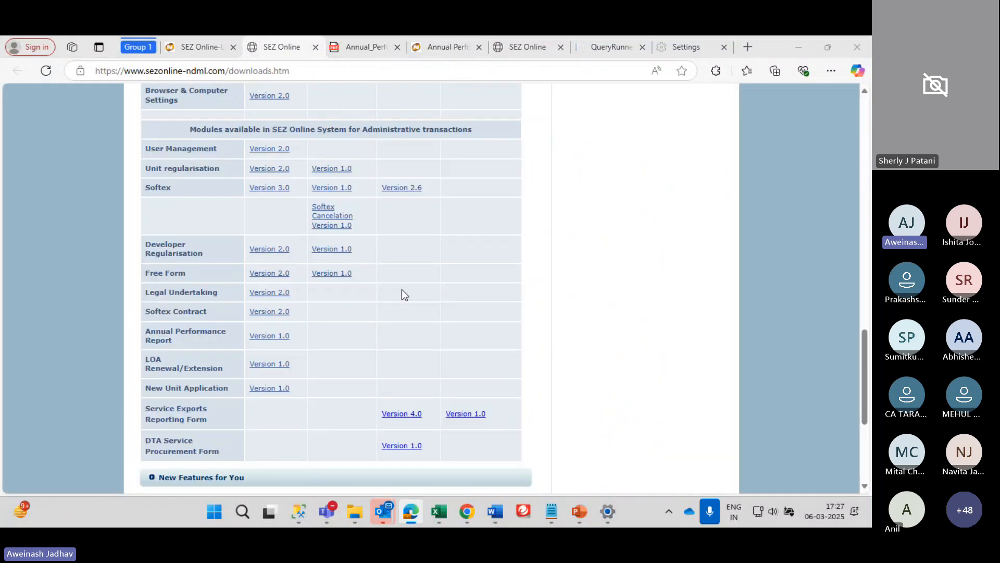
# Scroll through the APR's import, foreign exchange, DTA sales and bond undertaking figures, returning to FOB exports of 1,000.00 lakhs
pyautogui.hotkey('alt', 'Tab')
pyautogui.hotkey('alt', 'Tab')
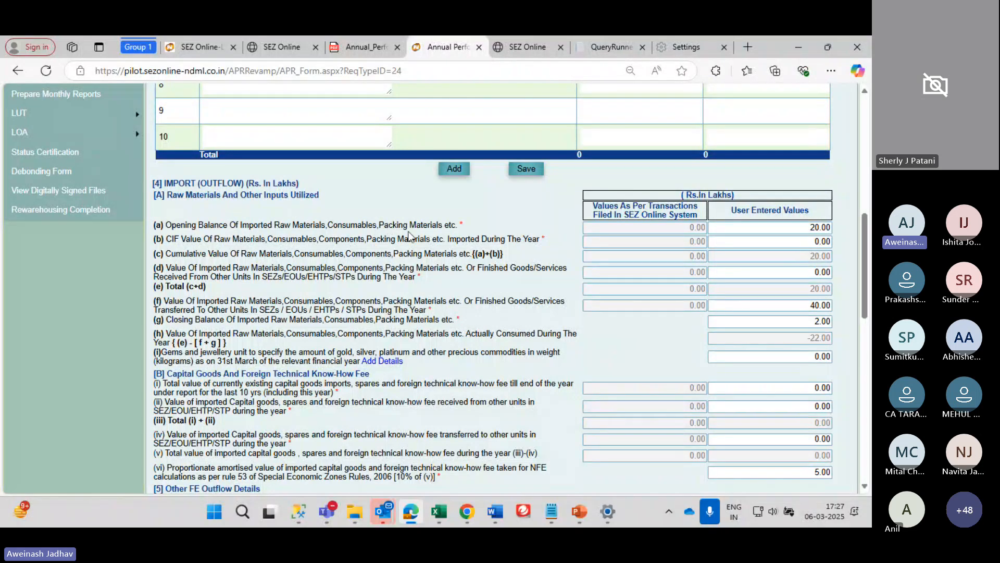
pyautogui.scroll(-1, 401, 231)
pyautogui.scroll(-2, 410, 235)
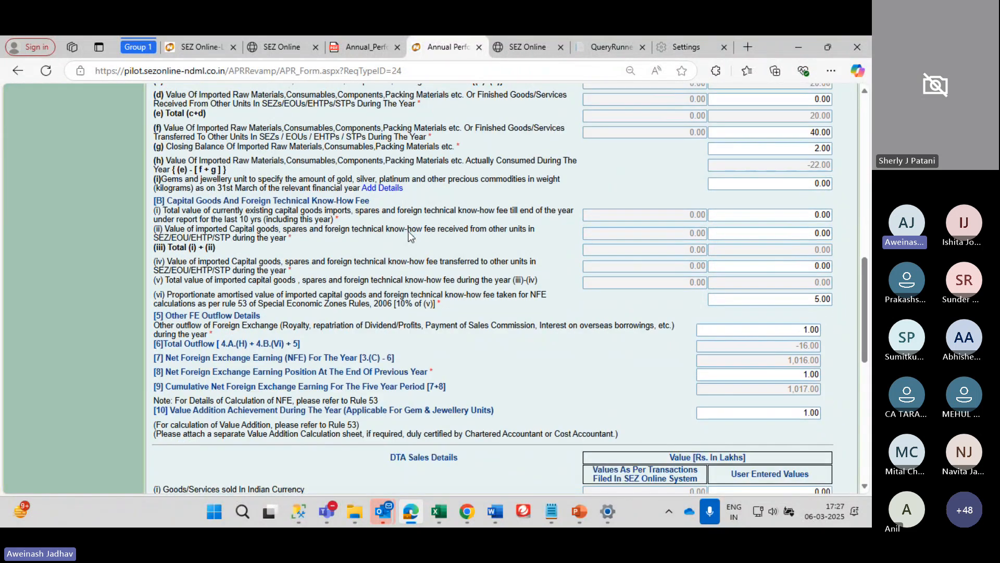
pyautogui.scroll(-3, 410, 236)
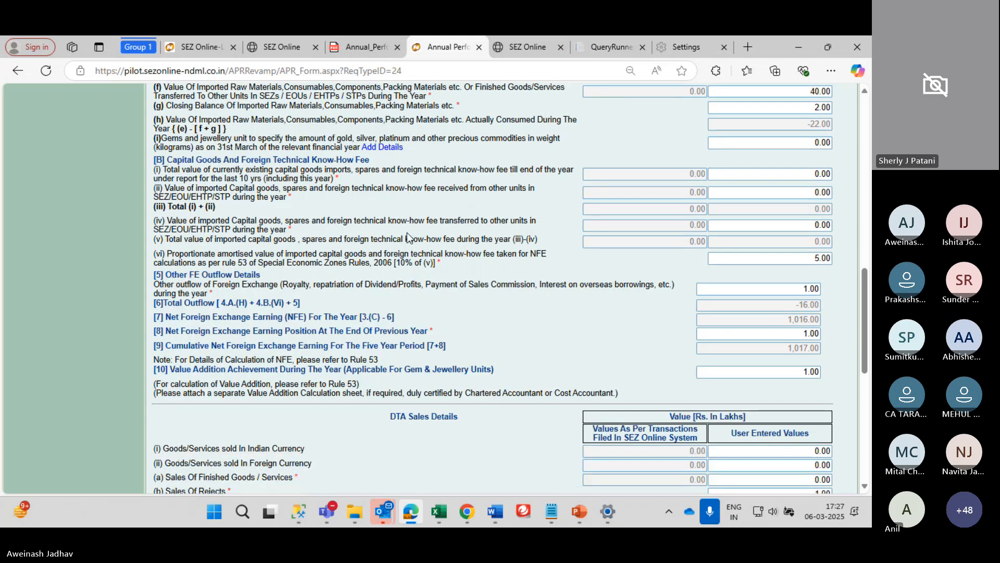
pyautogui.scroll(-1, 407, 235)
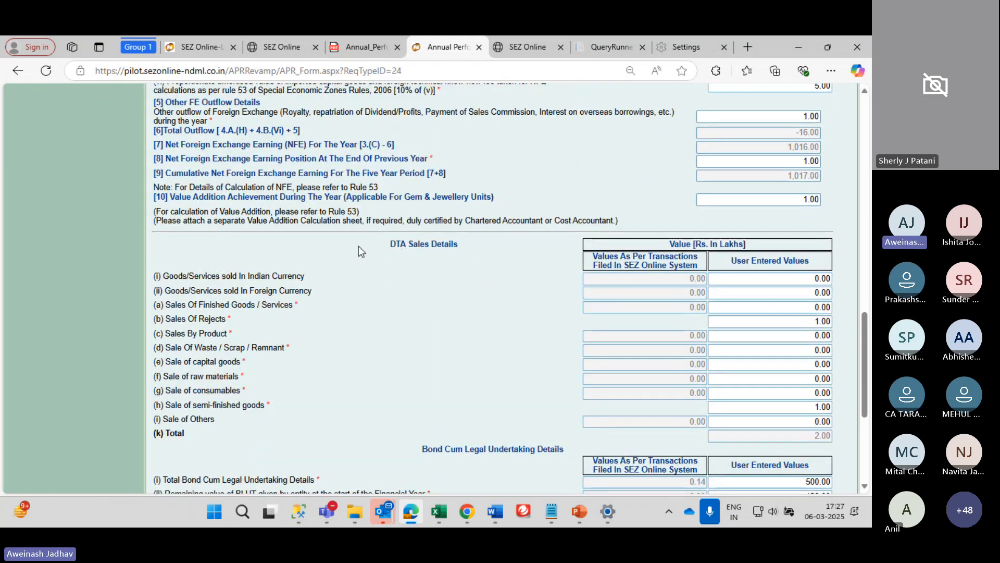
pyautogui.scroll(-2, 266, 296)
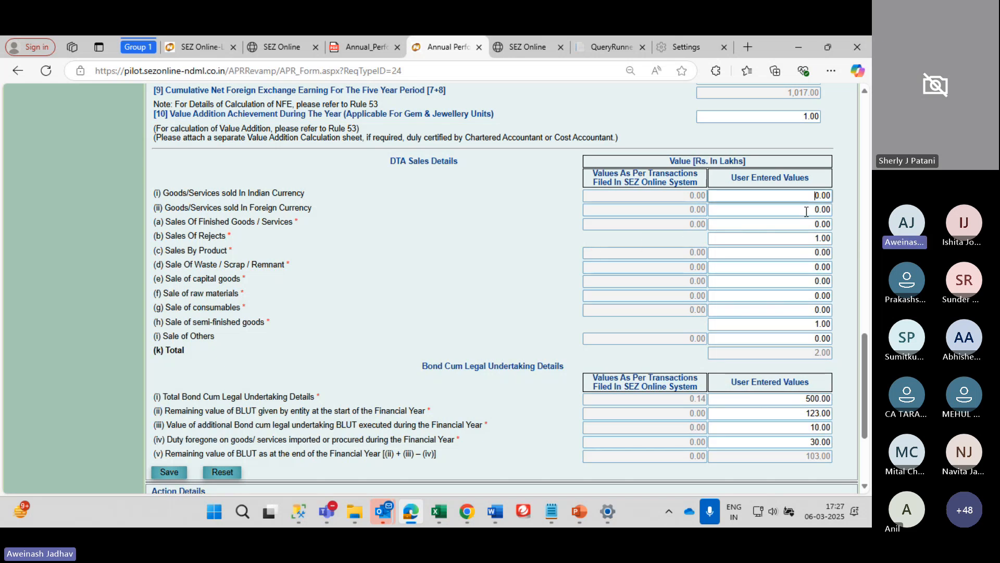
pyautogui.scroll(-3, 634, 311)
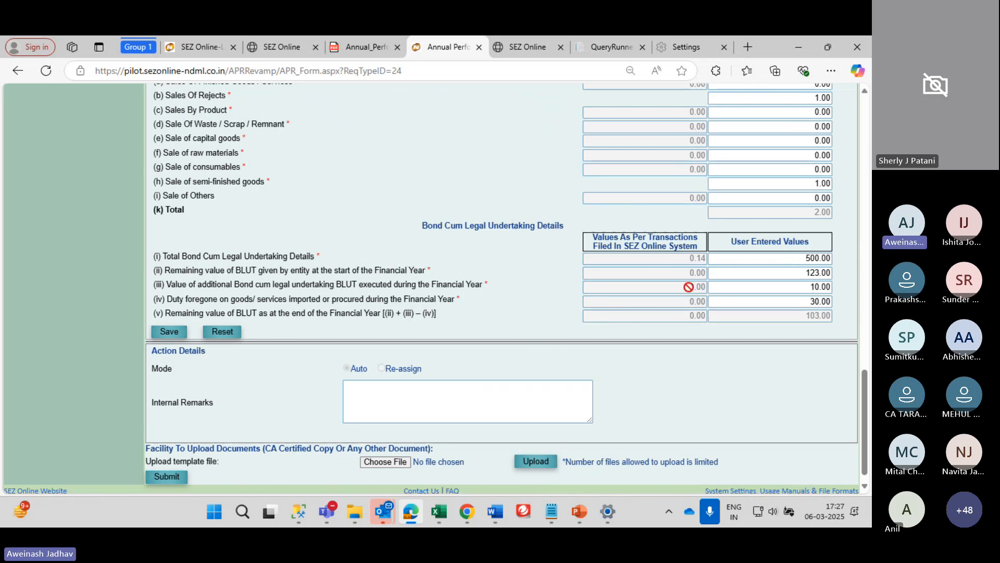
pyautogui.scroll(10, 689, 286)
pyautogui.scroll(10, 689, 286)
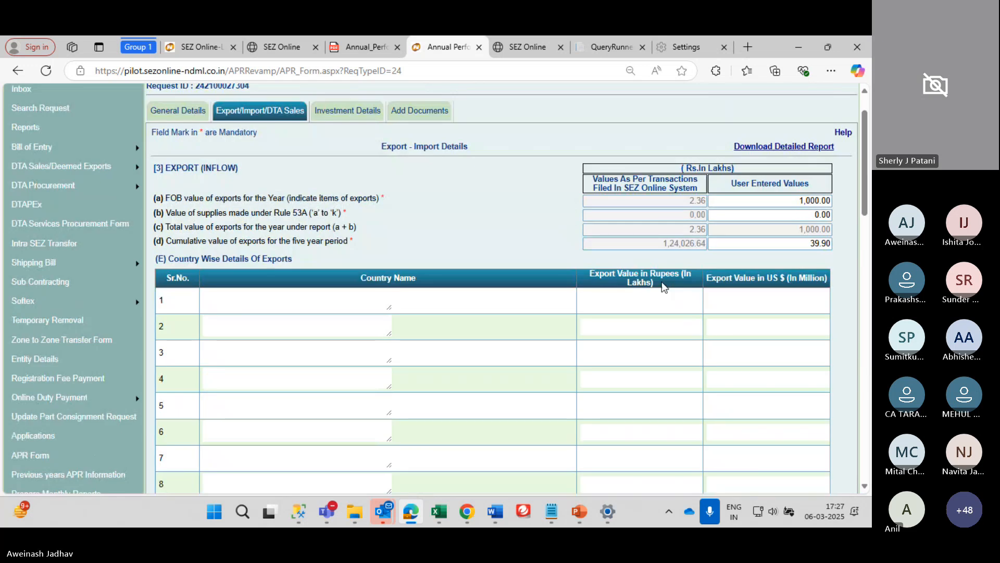
# Show the Investment Details tab and scan across the Pending FE Cases table
pyautogui.click(325, 116)
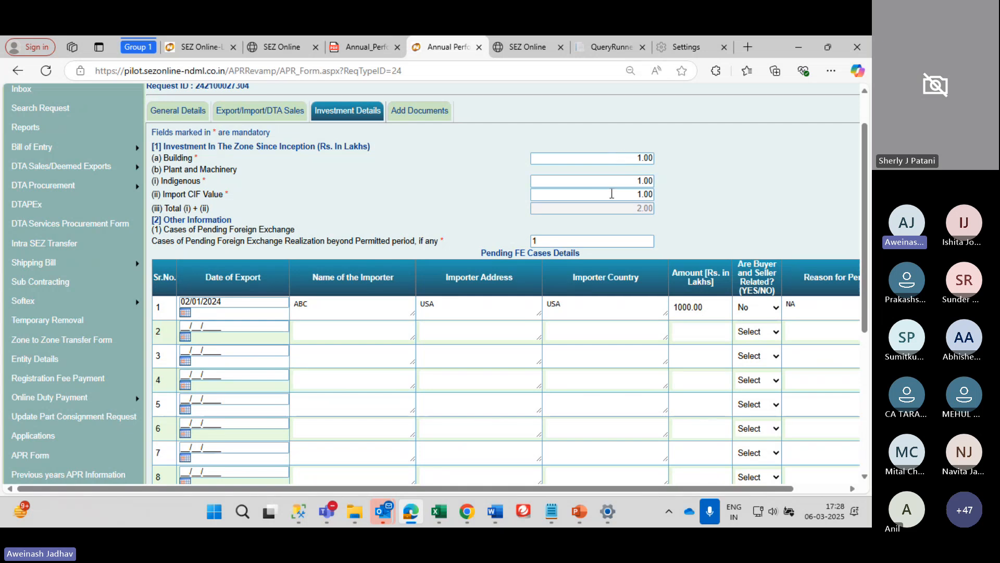
pyautogui.scroll(-1, 602, 199)
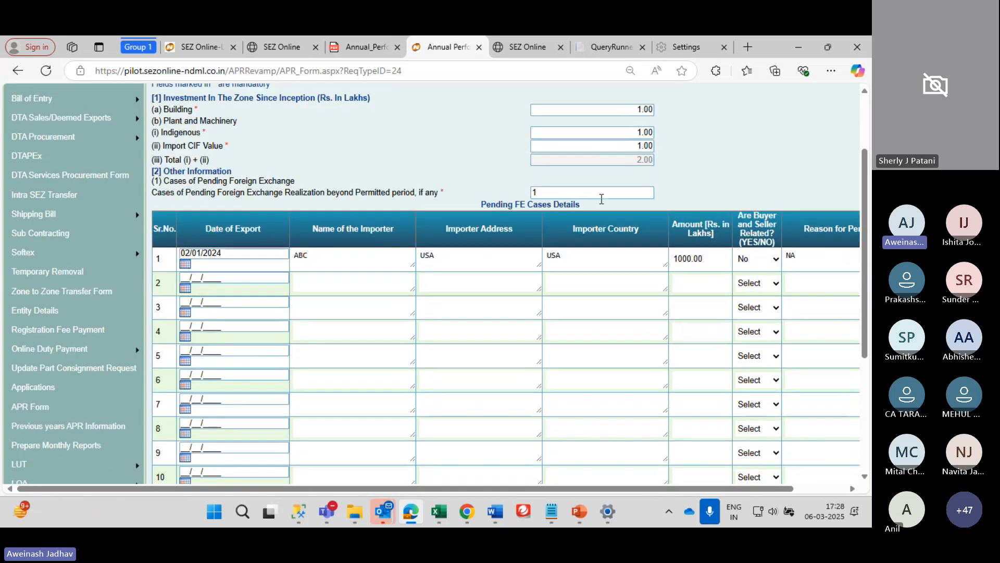
pyautogui.scroll(-1, 553, 146)
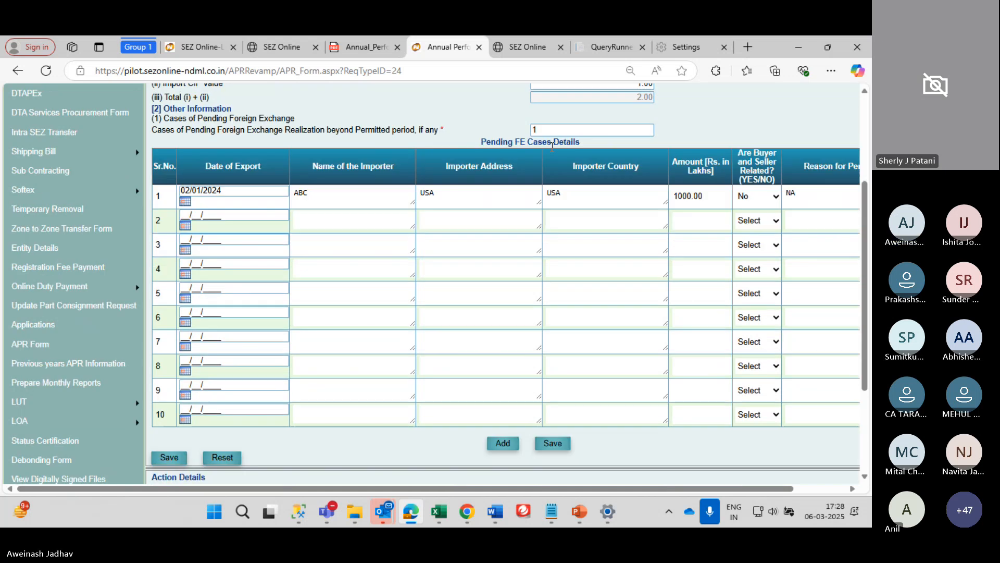
pyautogui.scroll(-1, 553, 146)
pyautogui.scroll(1, 498, 163)
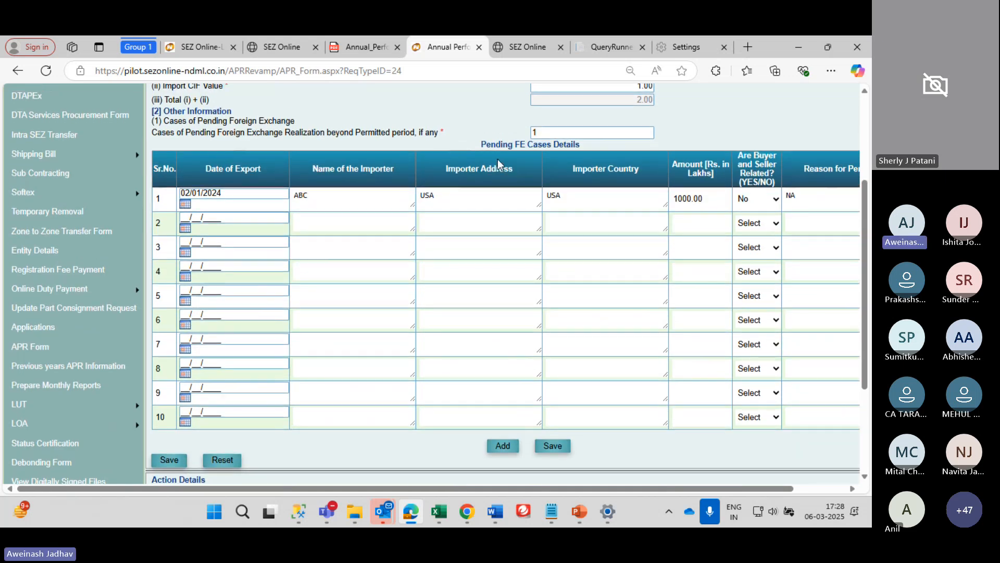
pyautogui.hscroll(1, 342, 222)
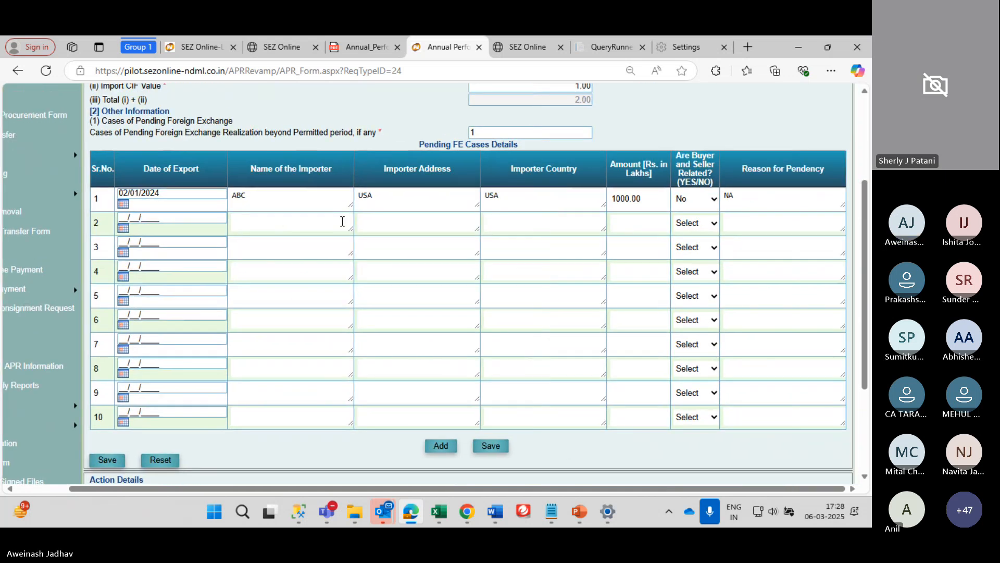
pyautogui.hscroll(1, 342, 222)
pyautogui.hscroll(-1, 343, 221)
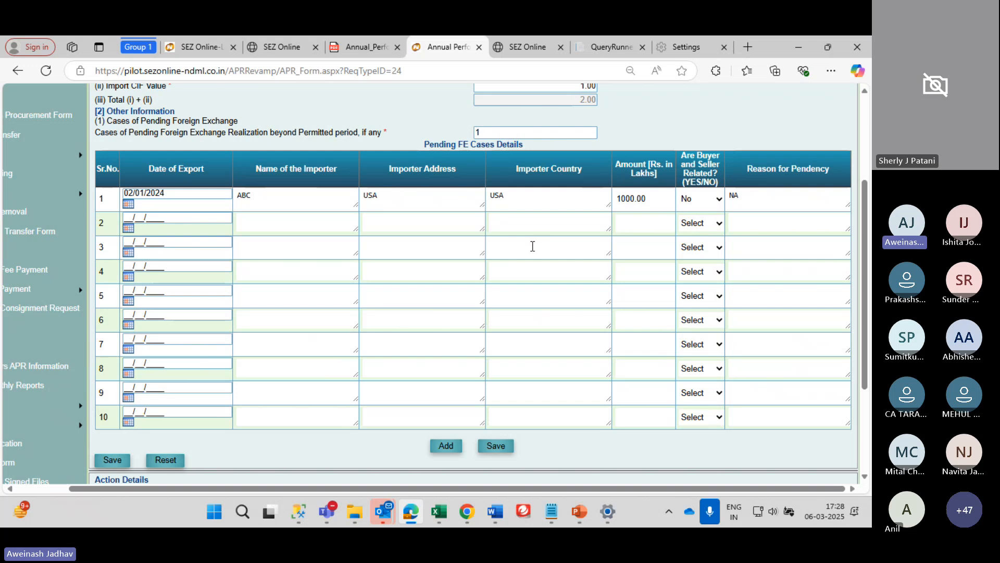
pyautogui.scroll(-1, 533, 246)
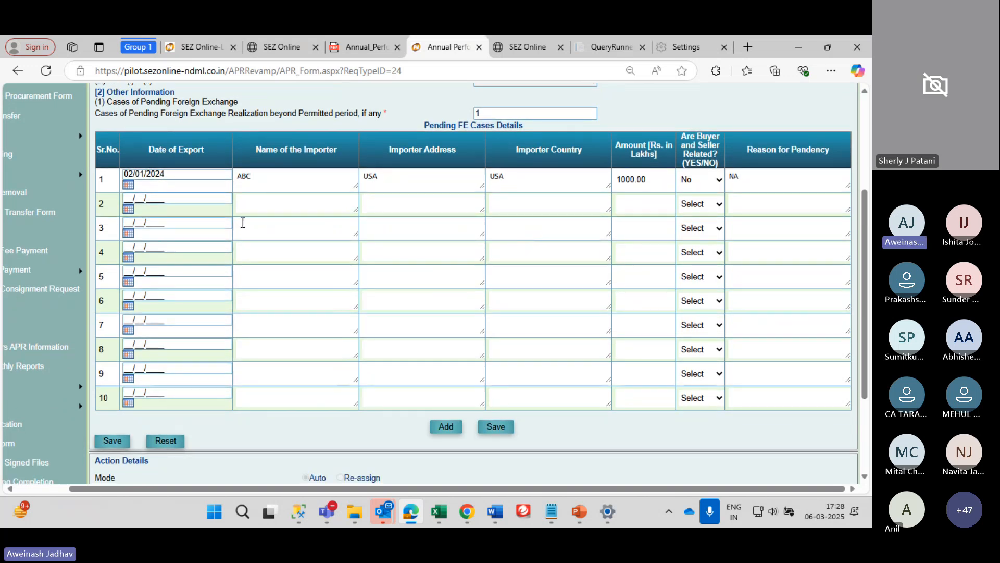
pyautogui.scroll(1, 284, 229)
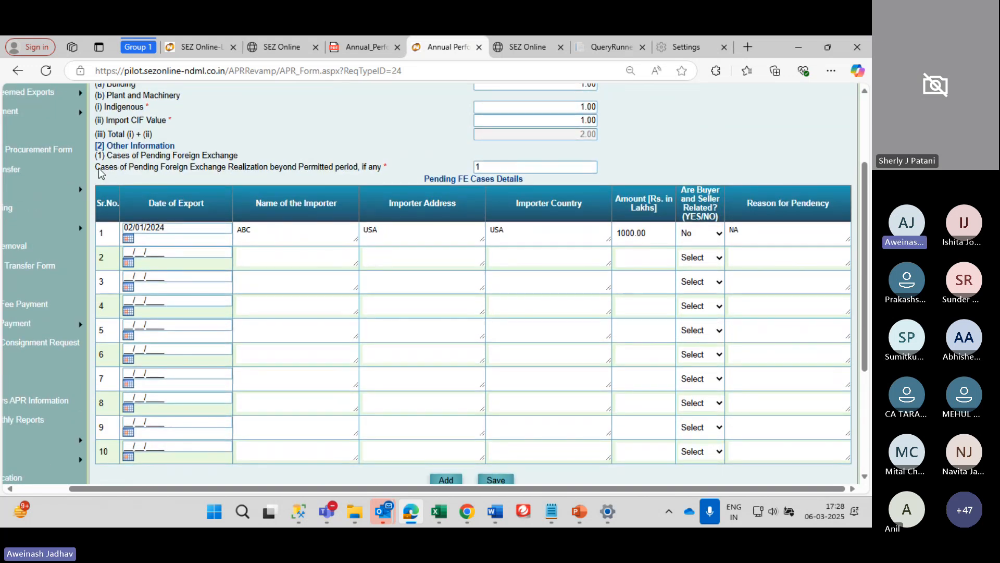
# Highlight the pending foreign exchange question and point out row 1's importer ABC, address and country USA
pyautogui.moveTo(101, 174); pyautogui.dragTo(348, 174)
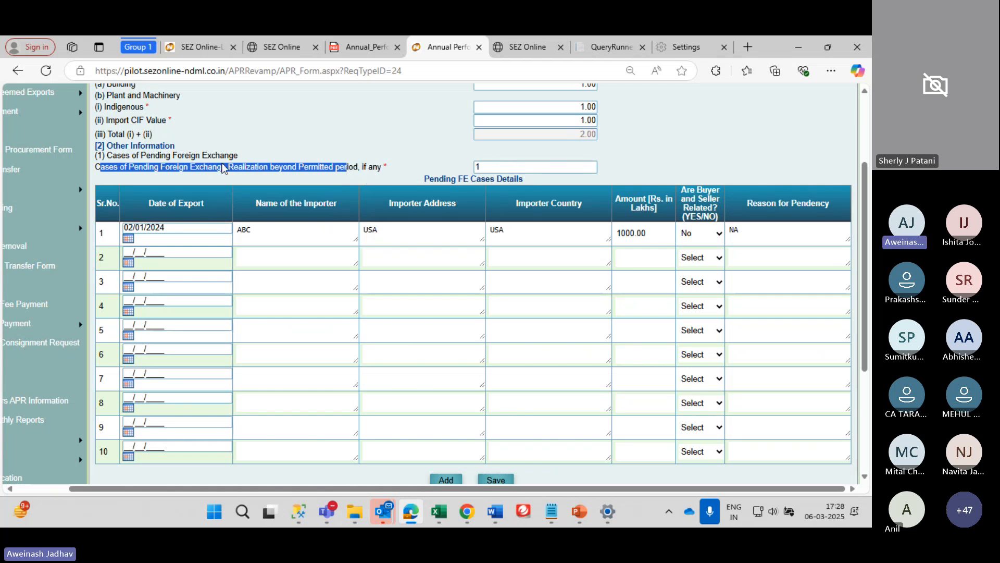
pyautogui.scroll(-1, 269, 185)
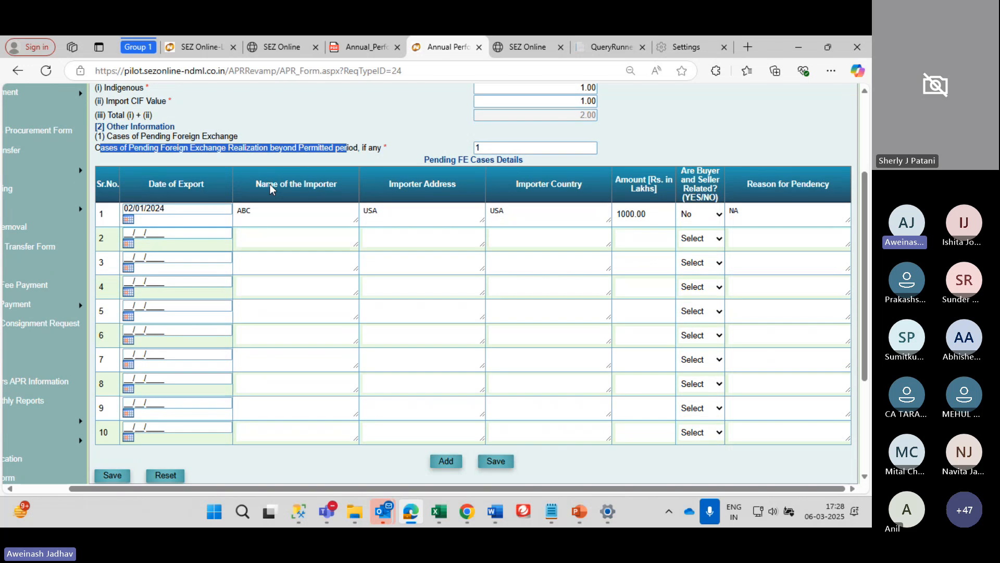
pyautogui.click(277, 219)
pyautogui.click(376, 214)
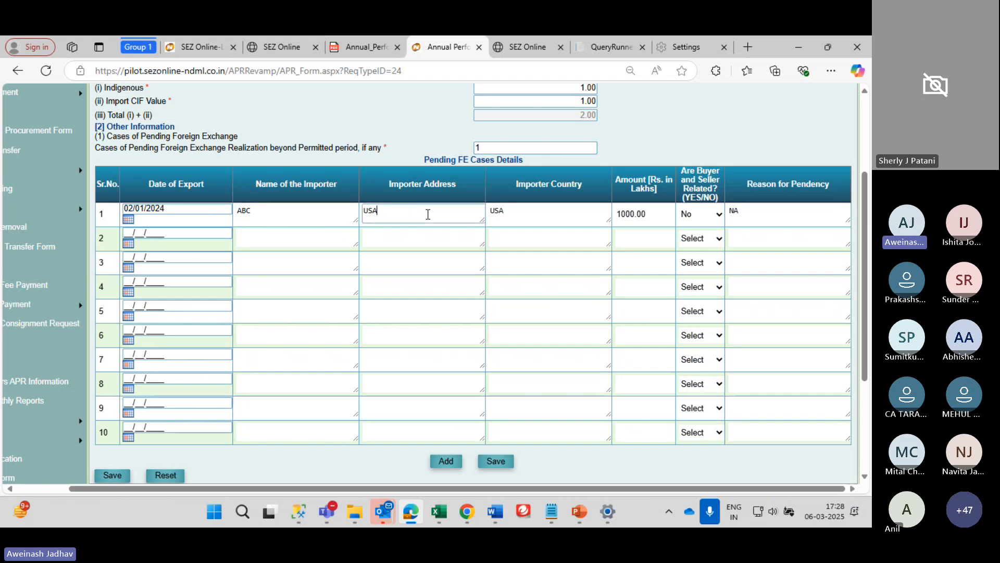
pyautogui.click(521, 216)
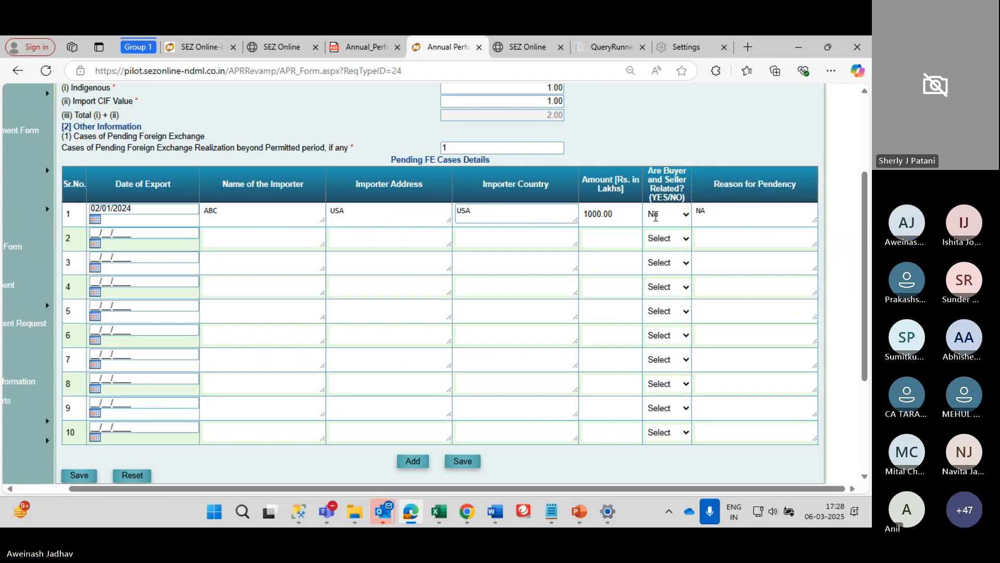
pyautogui.scroll(-3, 656, 219)
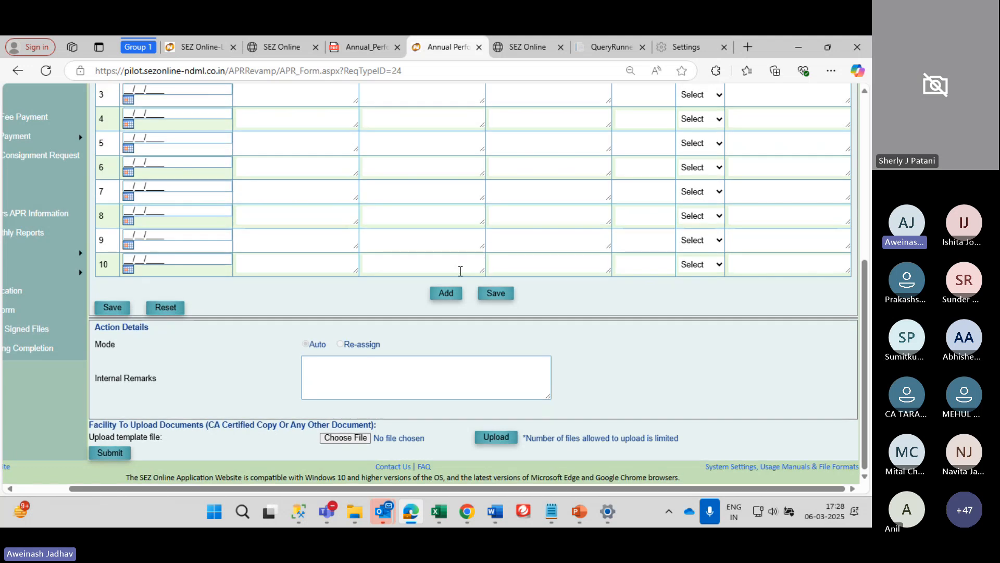
# Show the Add Documents tab and scroll through the empty Add Supporting Document form and upload section
pyautogui.scroll(5, 342, 163)
pyautogui.click(341, 160)
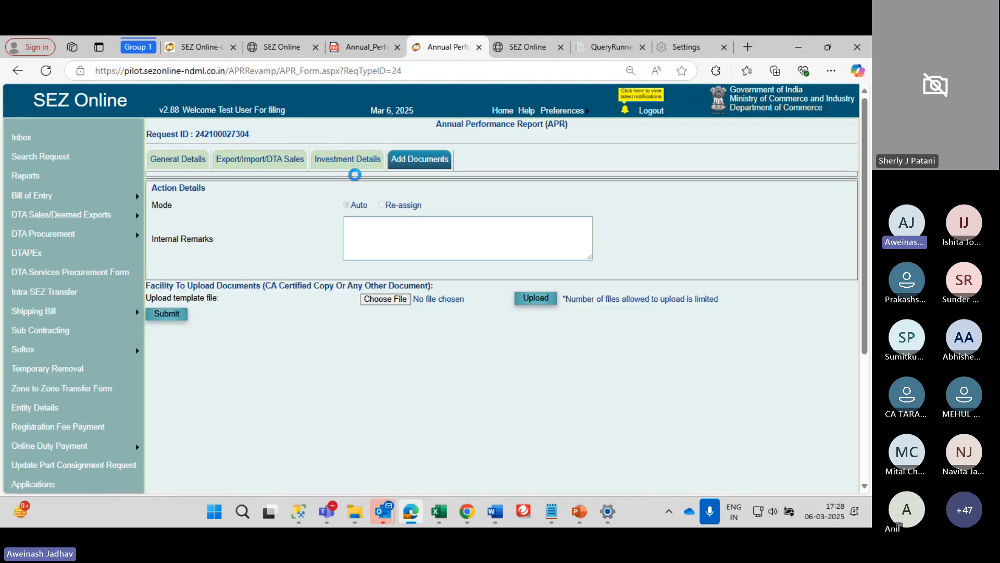
pyautogui.scroll(-1, 344, 213)
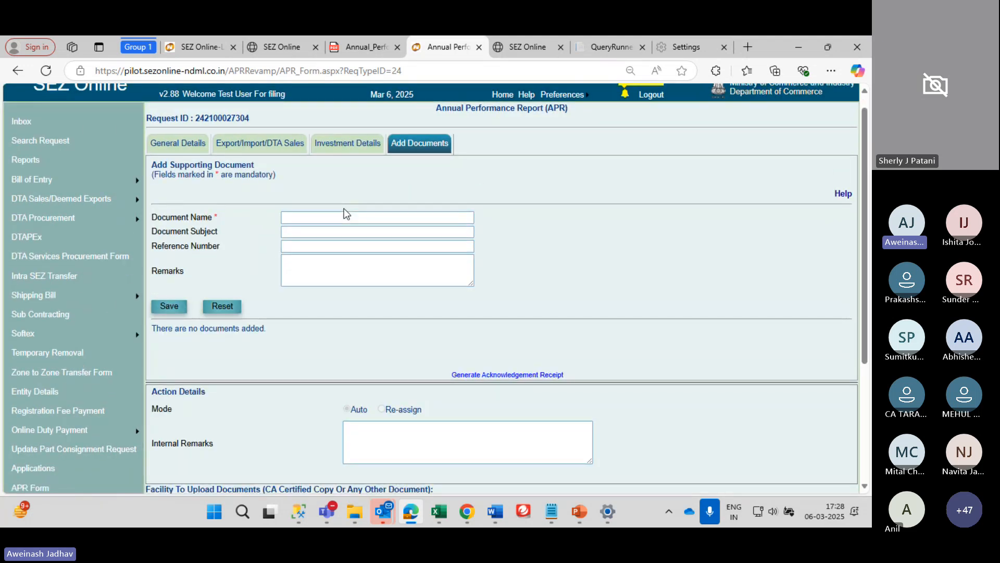
pyautogui.scroll(-4, 254, 358)
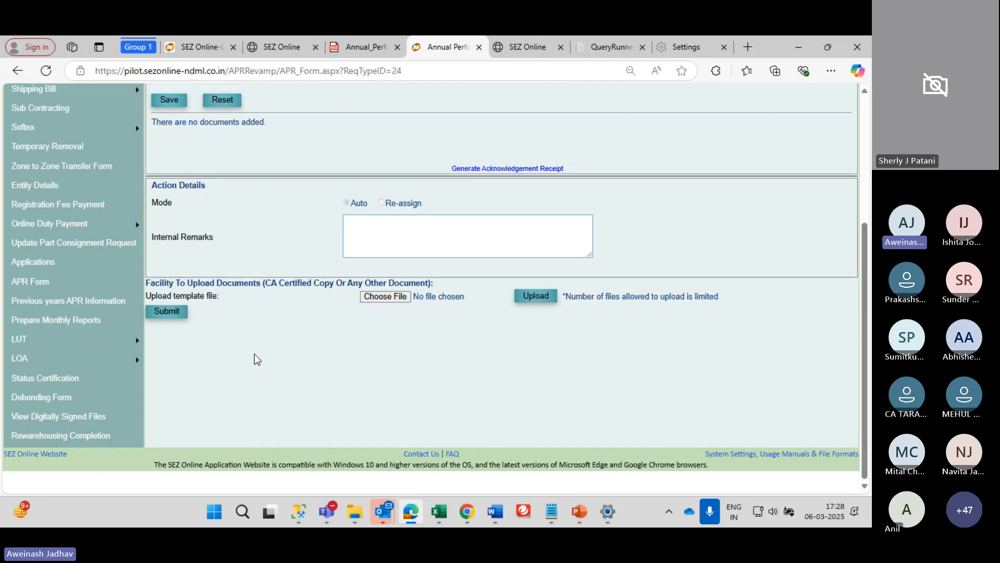
pyautogui.scroll(5, 254, 355)
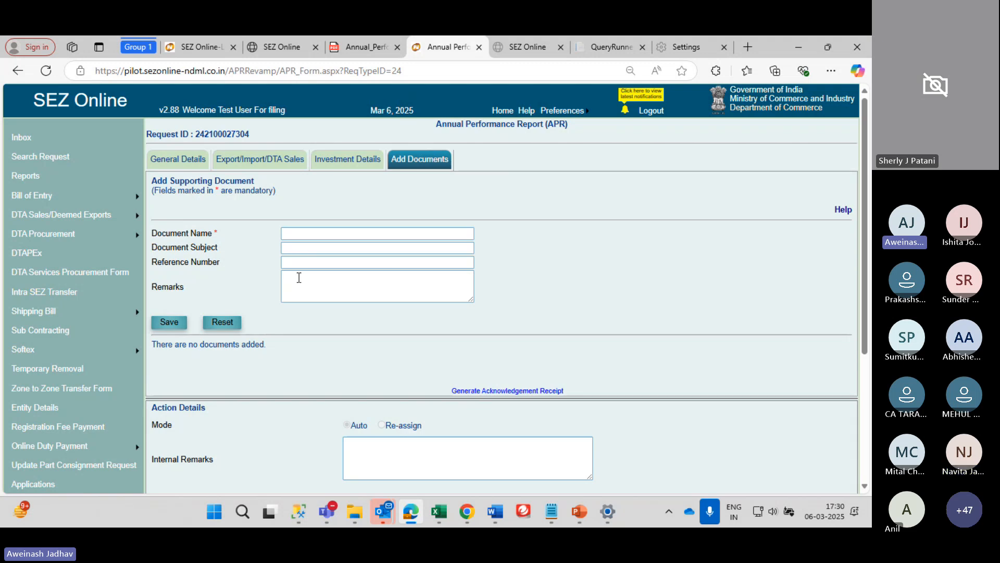
# Log the filing user out of the Annual Performance Report's Add Documents page to the SEZ Online login
pyautogui.scroll(-3, 298, 272)
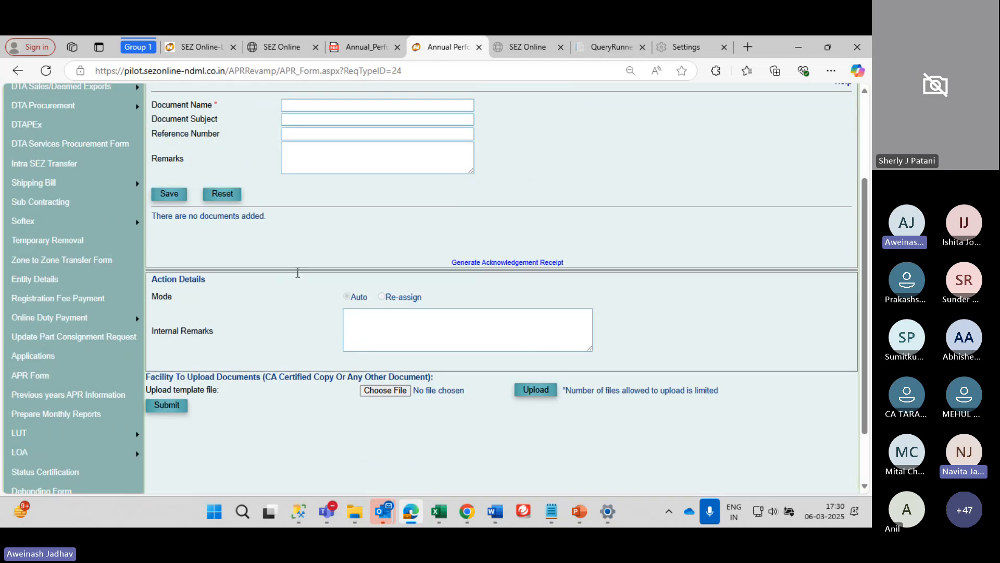
pyautogui.scroll(3, 298, 272)
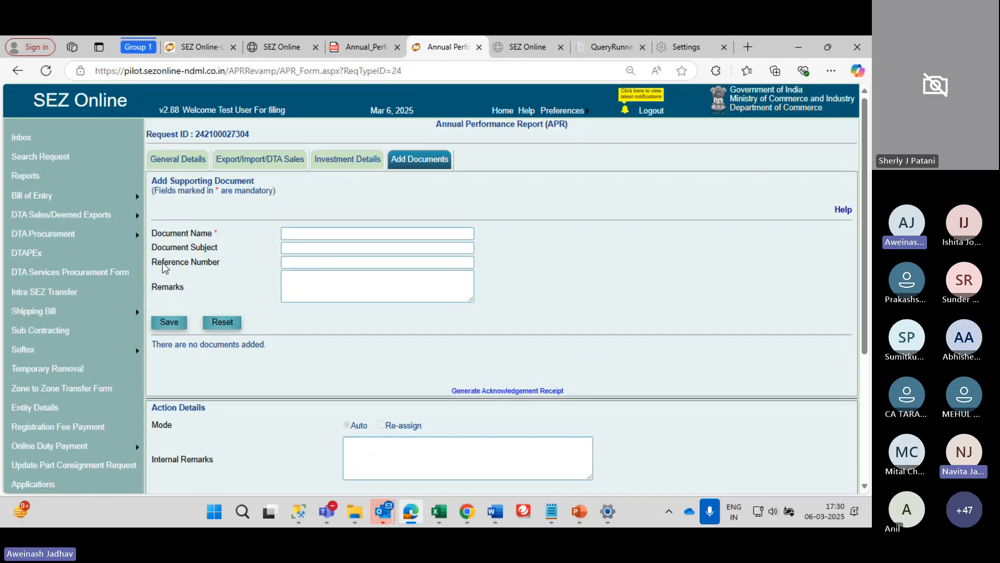
pyautogui.moveTo(32, 442)
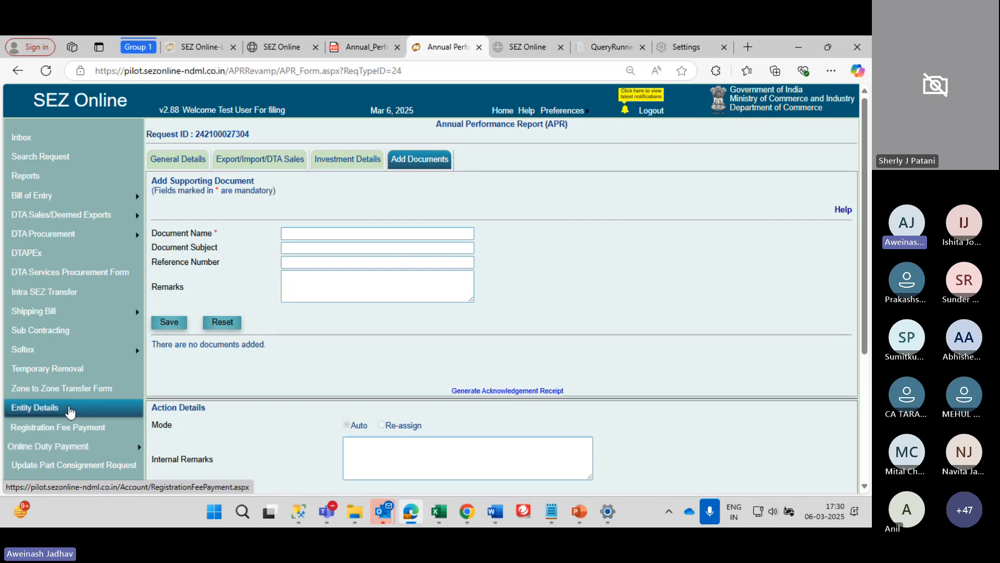
pyautogui.scroll(-1, 70, 413)
pyautogui.scroll(1, 71, 412)
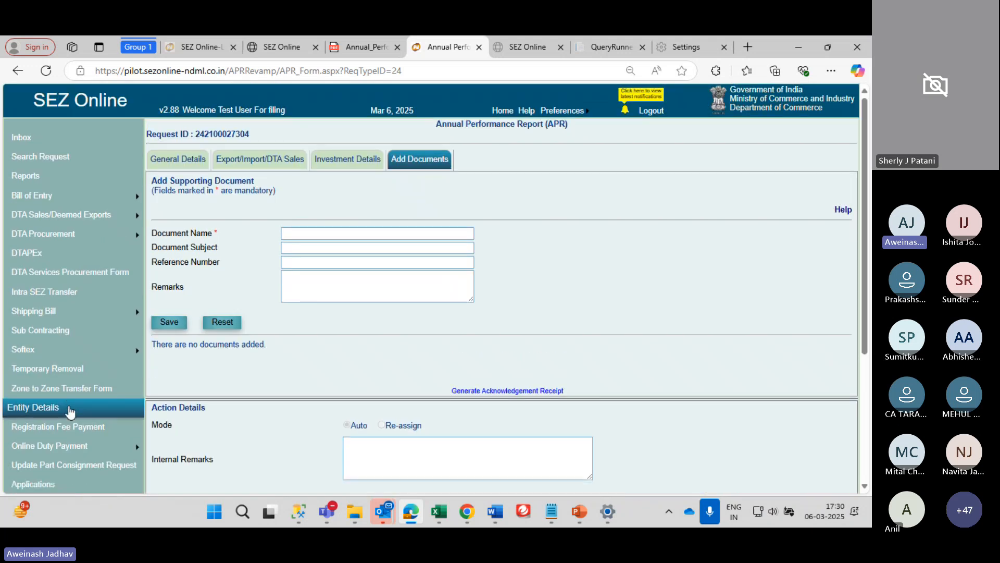
pyautogui.click(652, 112)
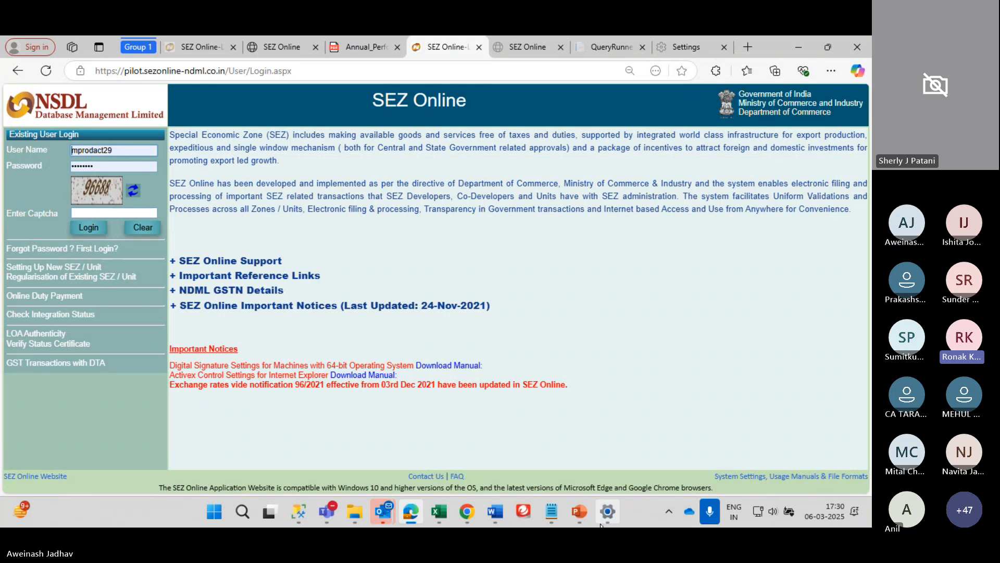
# Present the training deck as a slide show from the first slide to the end, then exit to editing
pyautogui.click(580, 511)
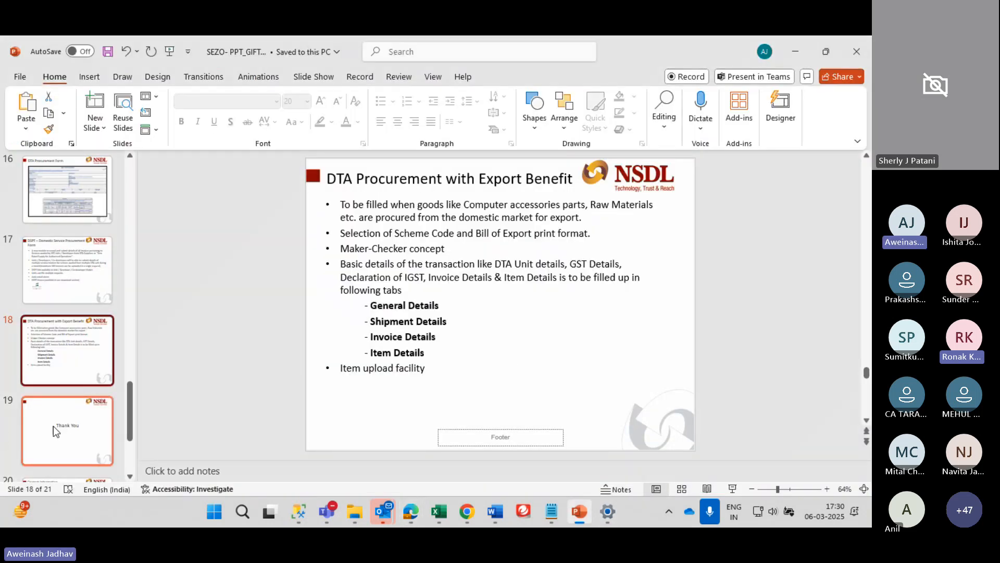
pyautogui.scroll(-2, 53, 426)
pyautogui.press('F5')
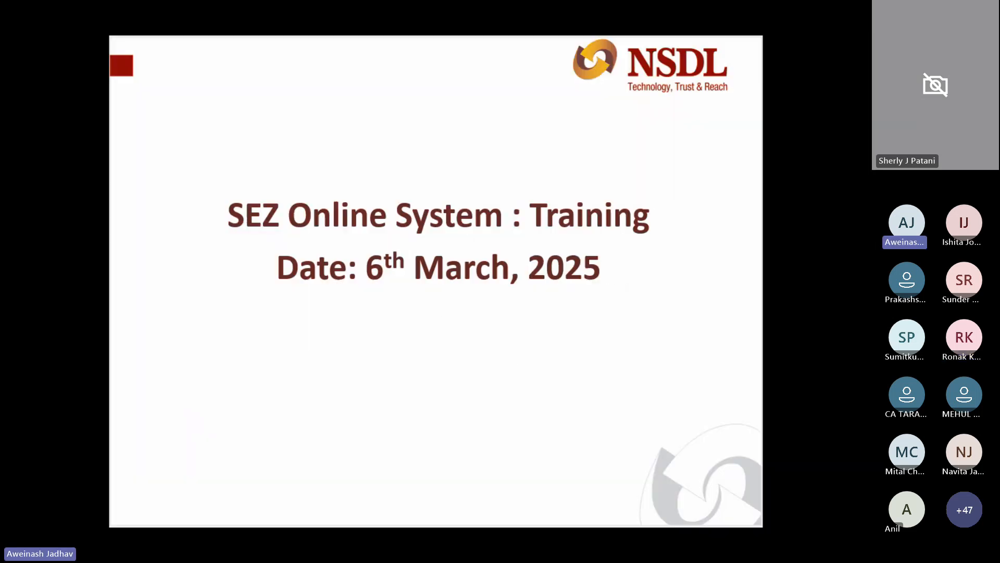
pyautogui.press('Right')
pyautogui.press('Right')
pyautogui.press('Right')
pyautogui.press('Right')
pyautogui.press('Right')
pyautogui.press('Right')
pyautogui.press('Right')
pyautogui.press('Right')
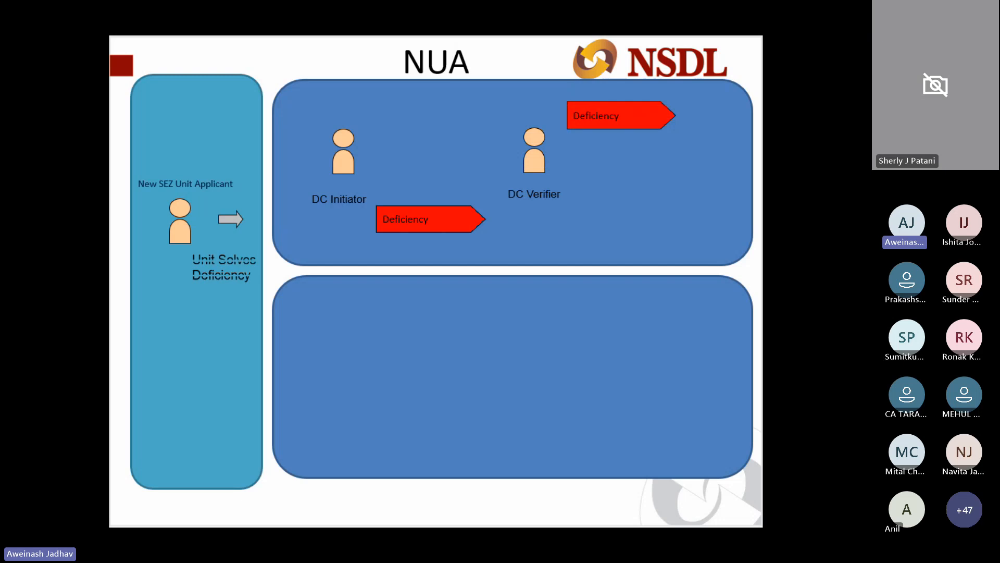
pyautogui.press('Right')
pyautogui.press('Right')
pyautogui.press('Right')
pyautogui.press('Right')
pyautogui.press('Right')
pyautogui.press('Right')
pyautogui.press('Right')
pyautogui.press('Right')
pyautogui.press('Right')
pyautogui.press('Right')
pyautogui.press('Right')
pyautogui.press('Right')
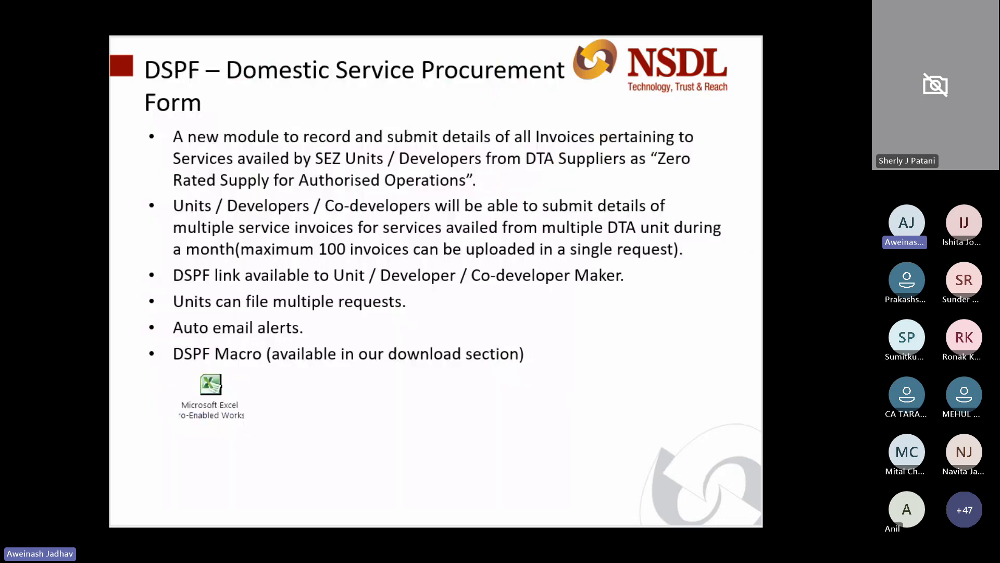
pyautogui.press('Right')
pyautogui.press('Right')
pyautogui.press('Right')
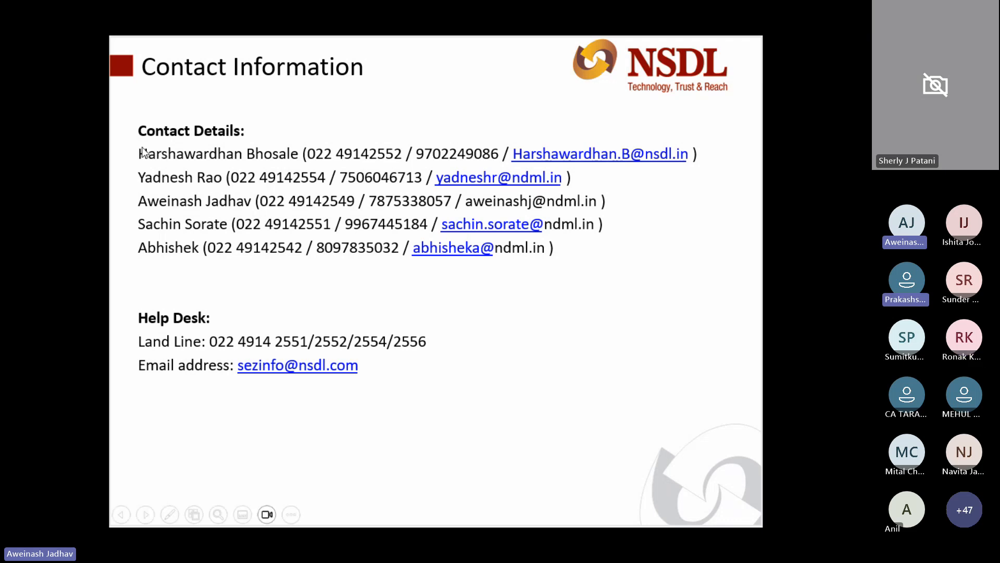
pyautogui.press('Right')
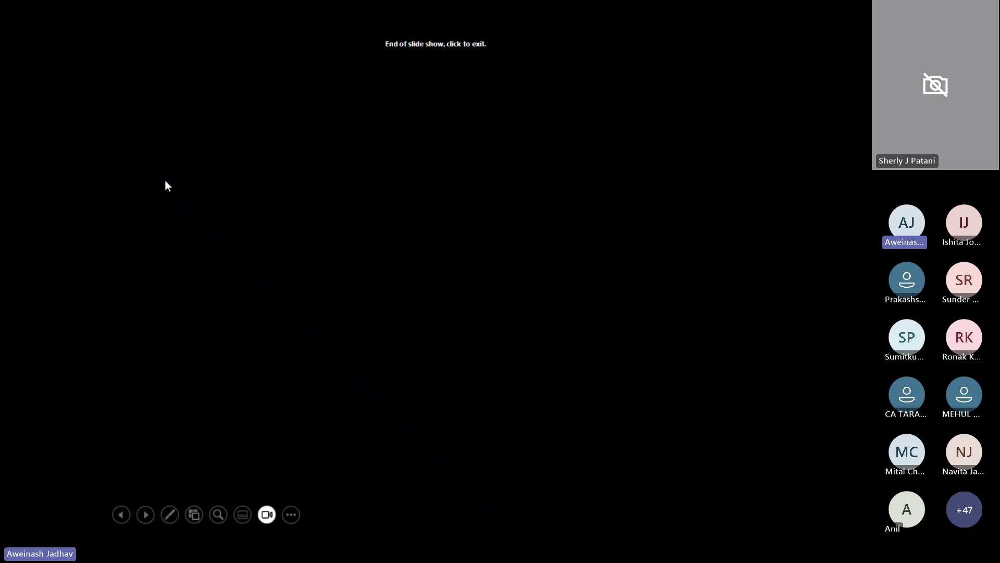
pyautogui.click(166, 180)
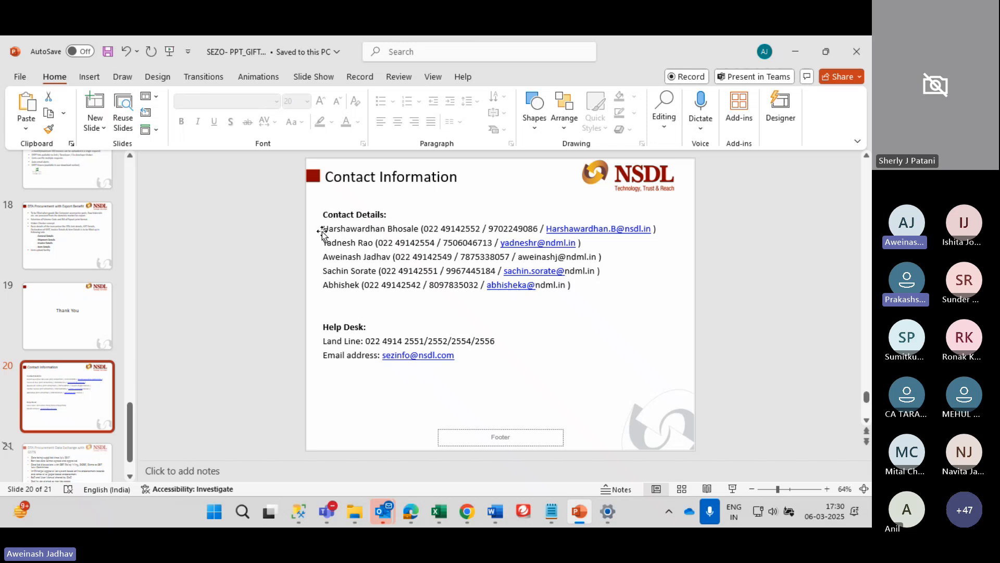
# Select the third and last contact lines and the third contact's e-mail on the Contact Information slide
pyautogui.click(322, 233)
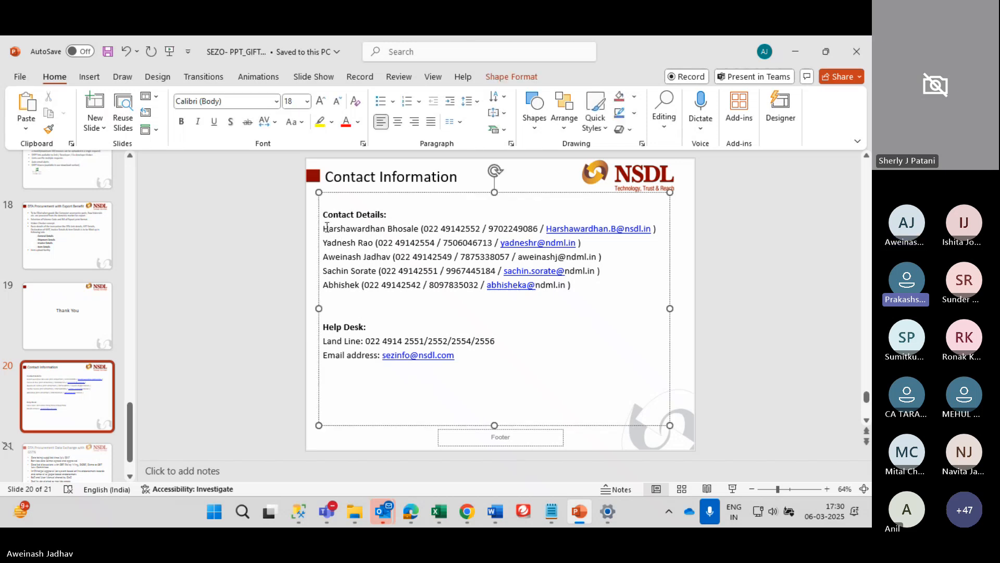
pyautogui.scroll(8, 350, 243)
pyautogui.scroll(-4, 350, 243)
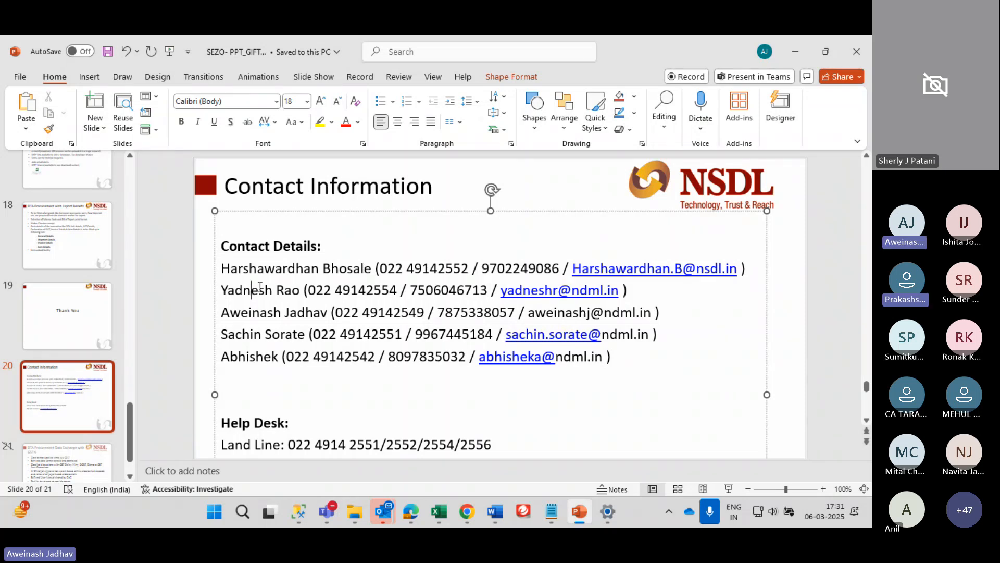
pyautogui.moveTo(224, 314); pyautogui.dragTo(653, 313)
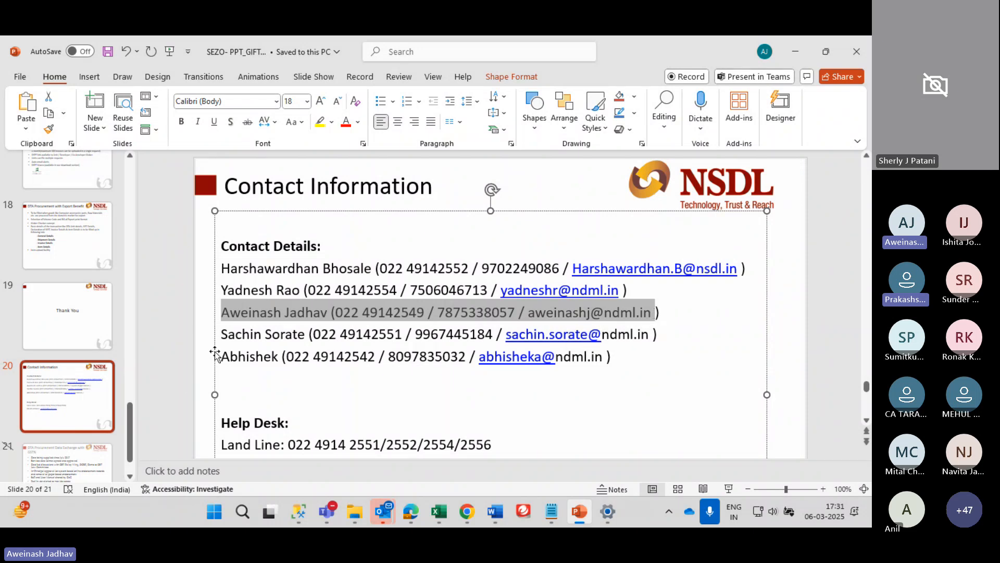
pyautogui.moveTo(224, 358); pyautogui.dragTo(620, 358)
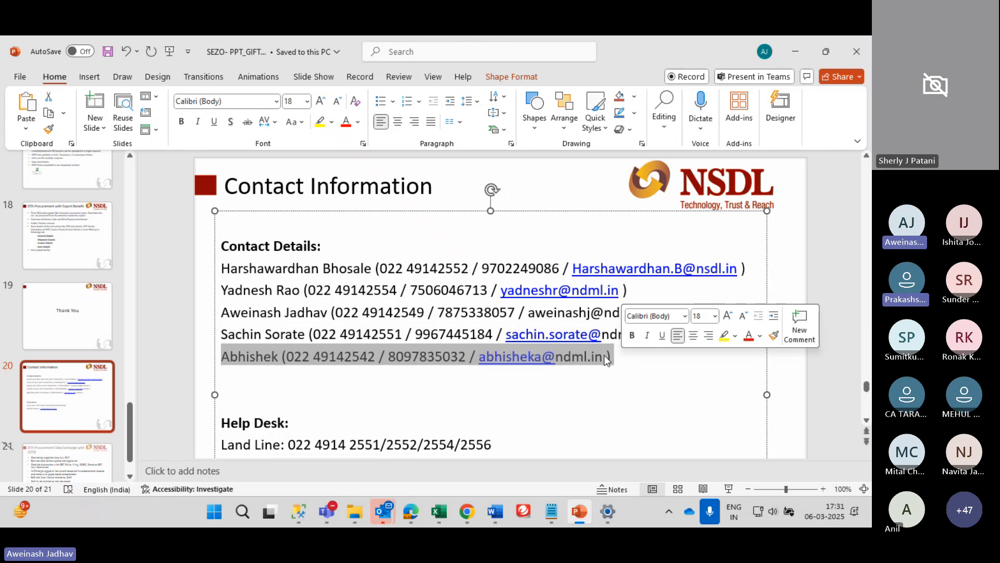
pyautogui.click(613, 366)
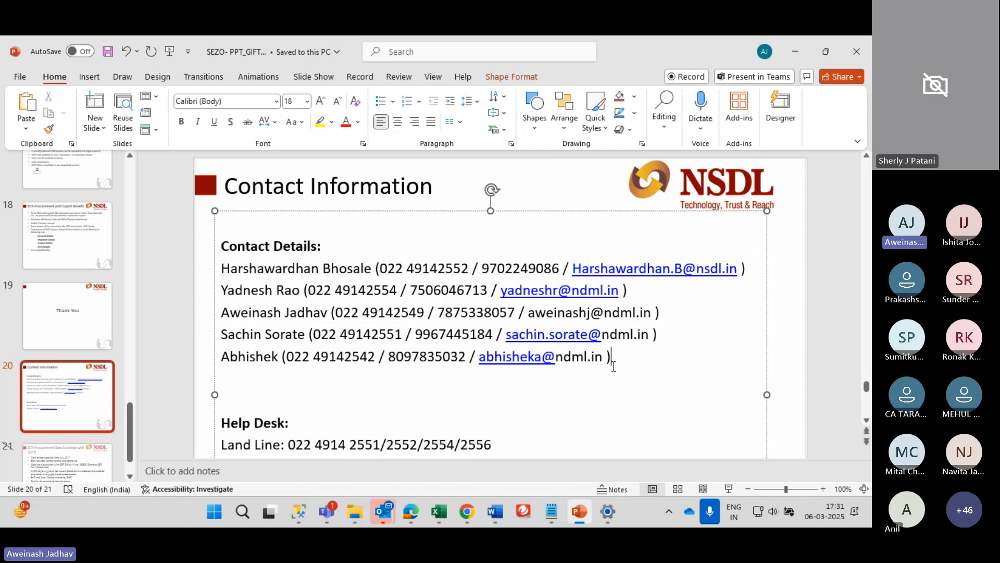
pyautogui.moveTo(612, 364); pyautogui.dragTo(217, 370)
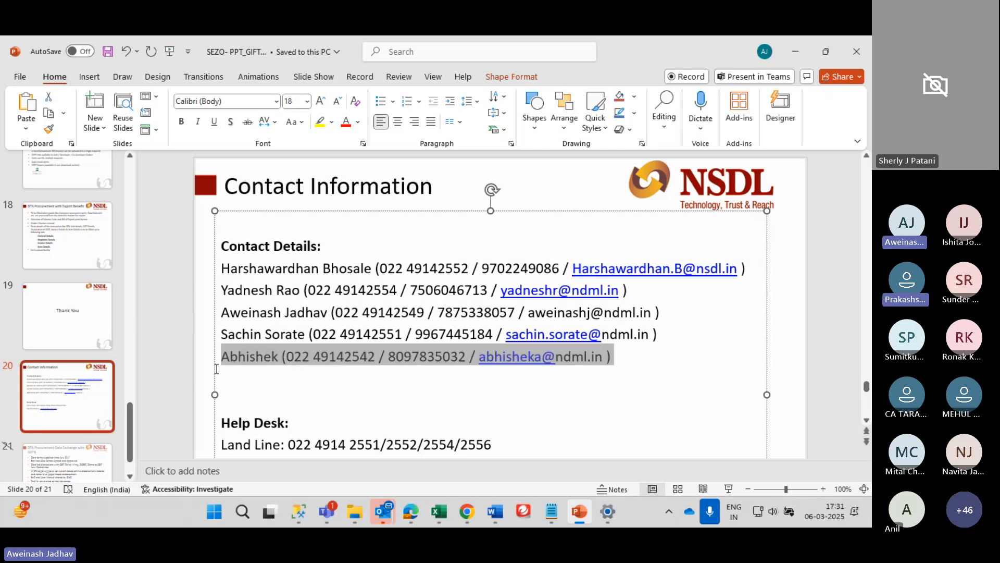
pyautogui.moveTo(676, 310); pyautogui.dragTo(219, 321)
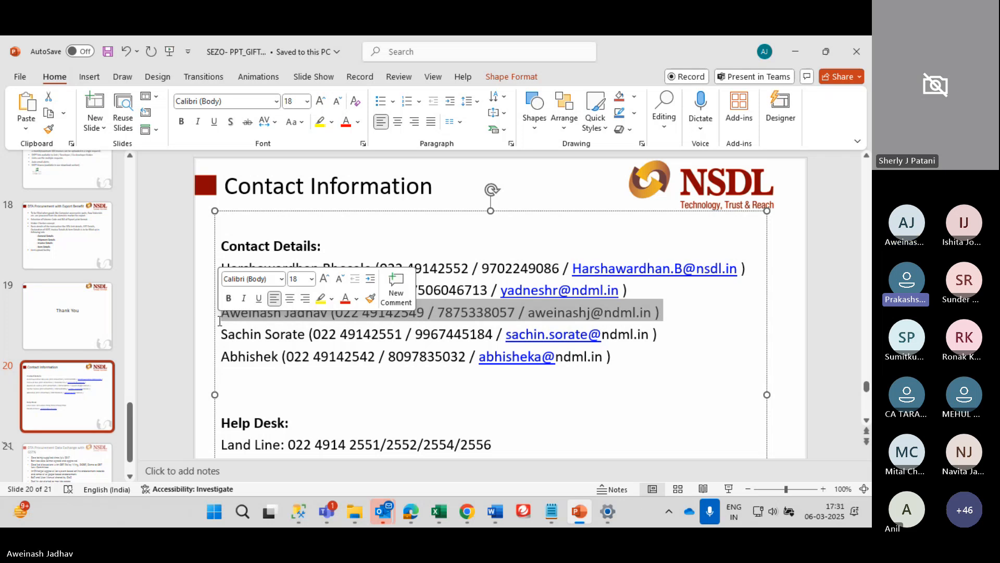
pyautogui.click(573, 316)
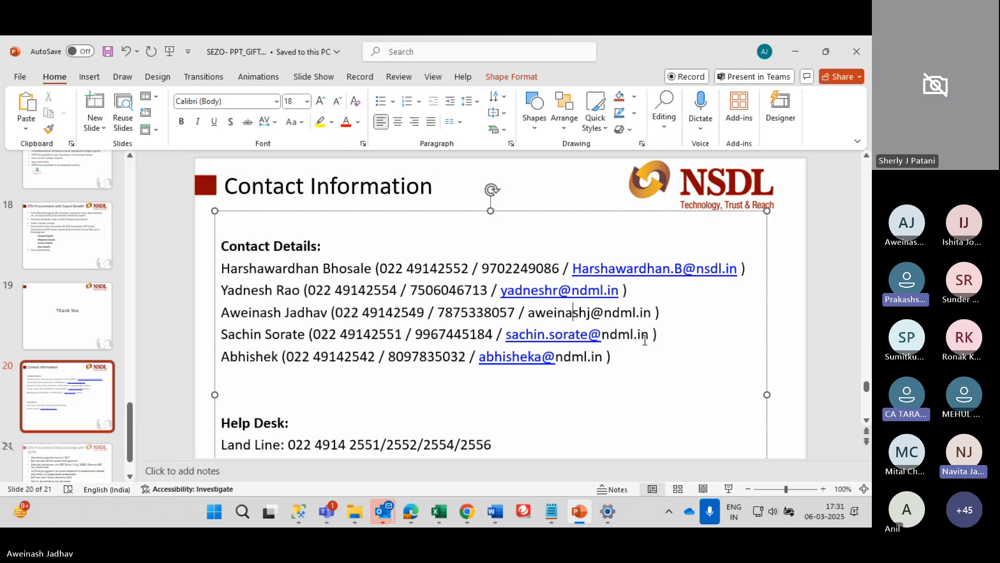
# Check the fourth contact's e-mail domain, then bring up the list of open windows
pyautogui.click(672, 349)
pyautogui.press('Up')
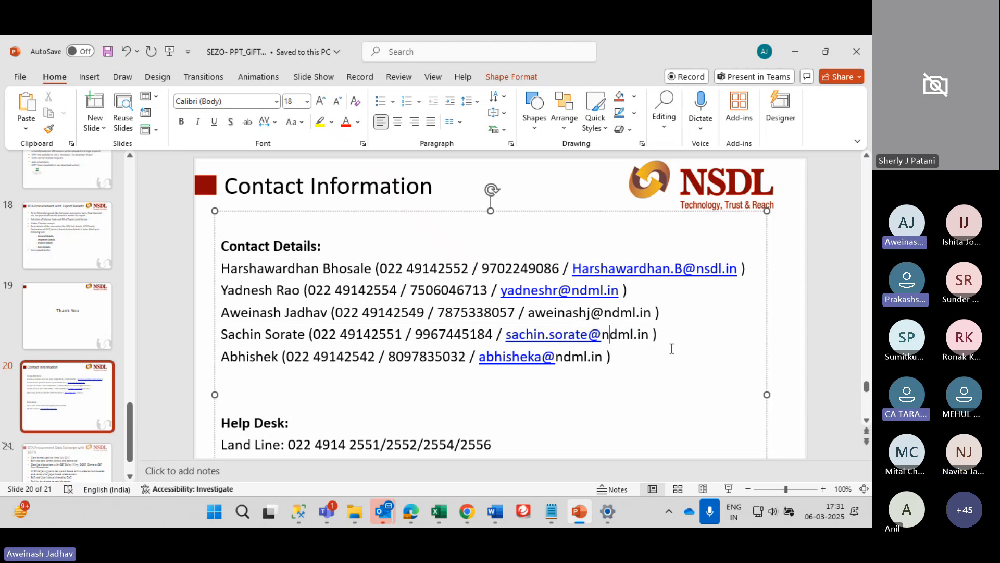
pyautogui.press('Right')
pyautogui.press('Right')
pyautogui.press('Right')
pyautogui.press('Right')
pyautogui.press('Right')
pyautogui.press('Right')
pyautogui.press('Right')
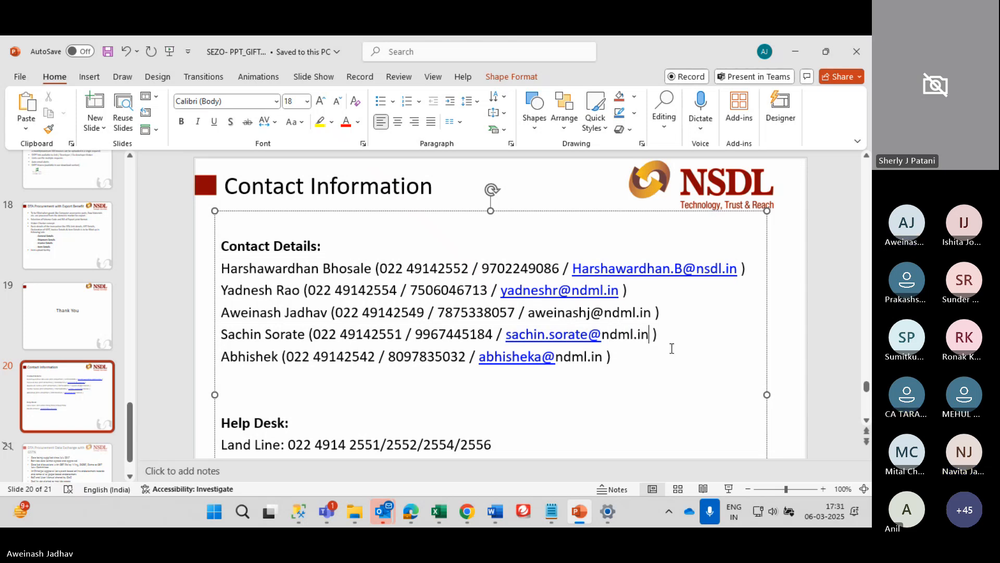
pyautogui.scroll(-1, 672, 349)
pyautogui.scroll(1, 672, 349)
pyautogui.hotkey('alt', 'Tab')
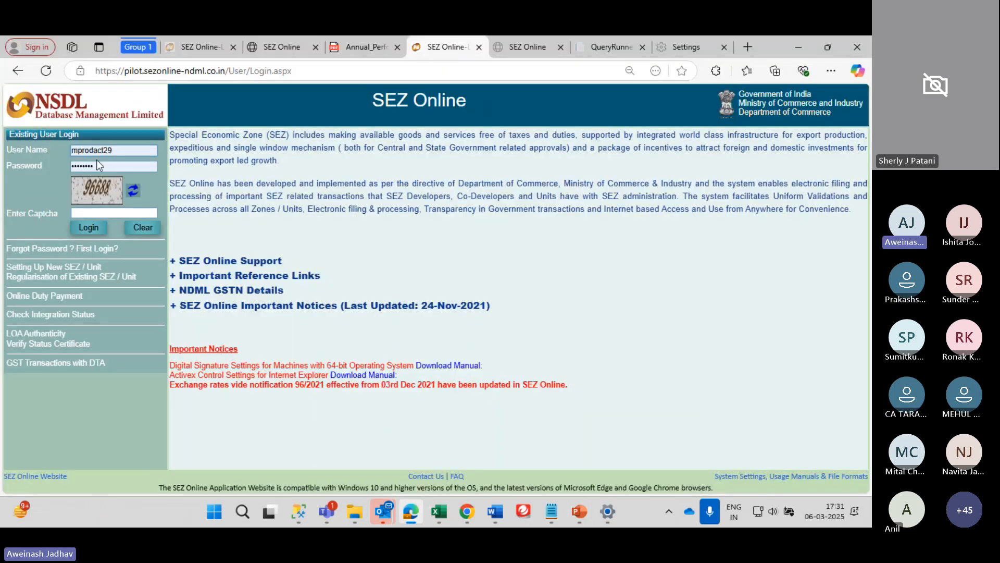
# Log back into SEZ Online as the other saved unit user, entering the captcha
pyautogui.doubleClick(102, 148)
pyautogui.doubleClick(127, 163)
pyautogui.click(126, 155)
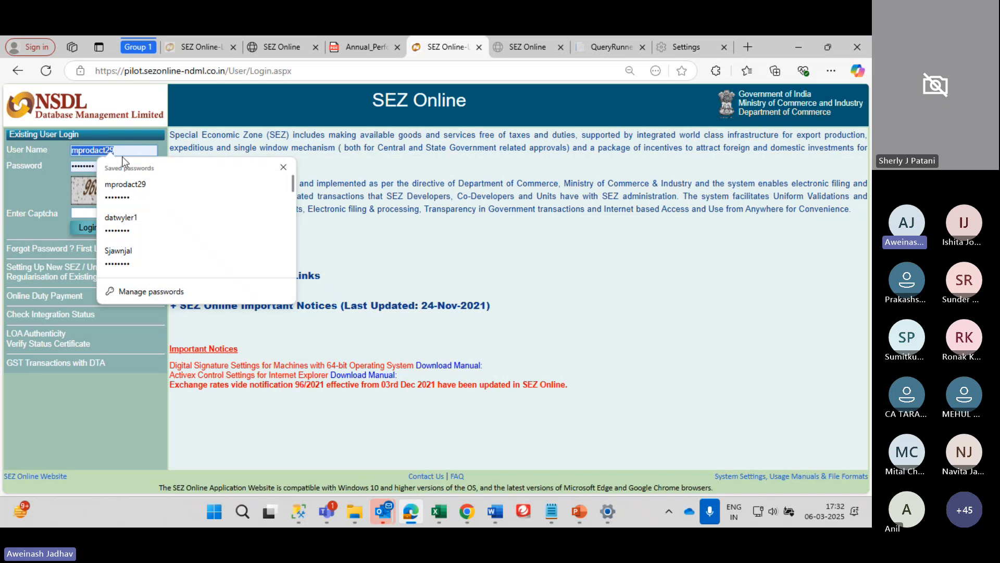
pyautogui.click(140, 227)
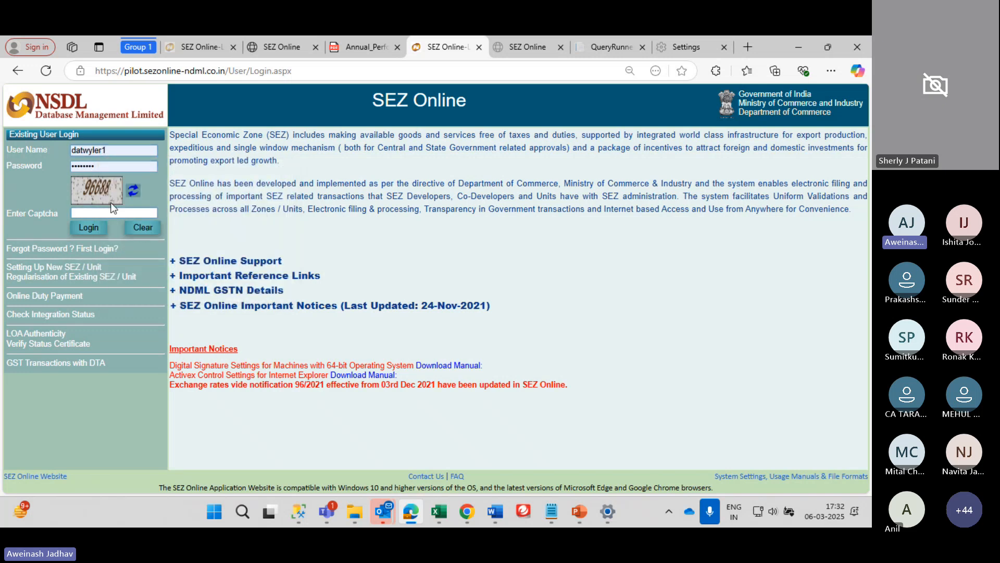
pyautogui.write('96688')
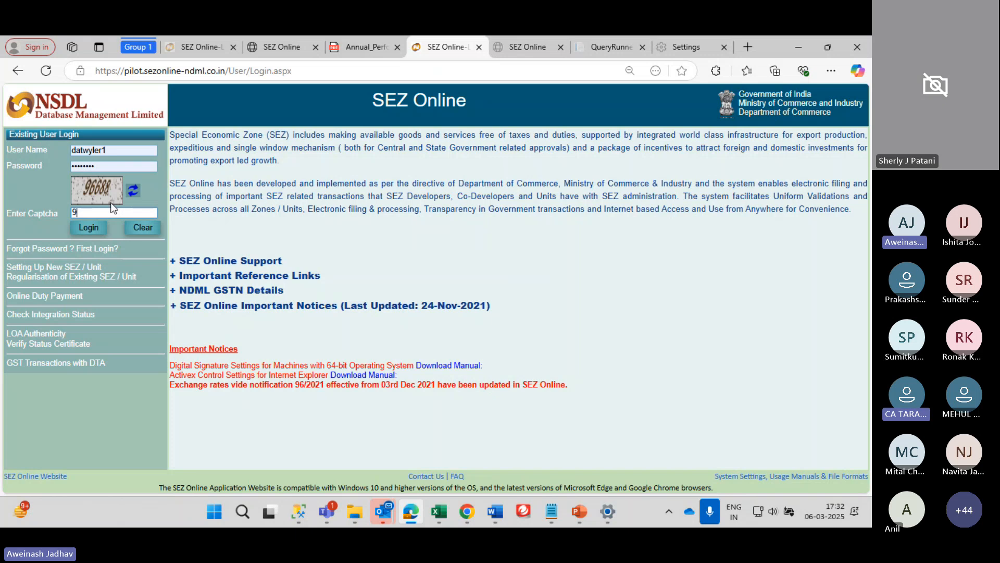
pyautogui.press('Return')
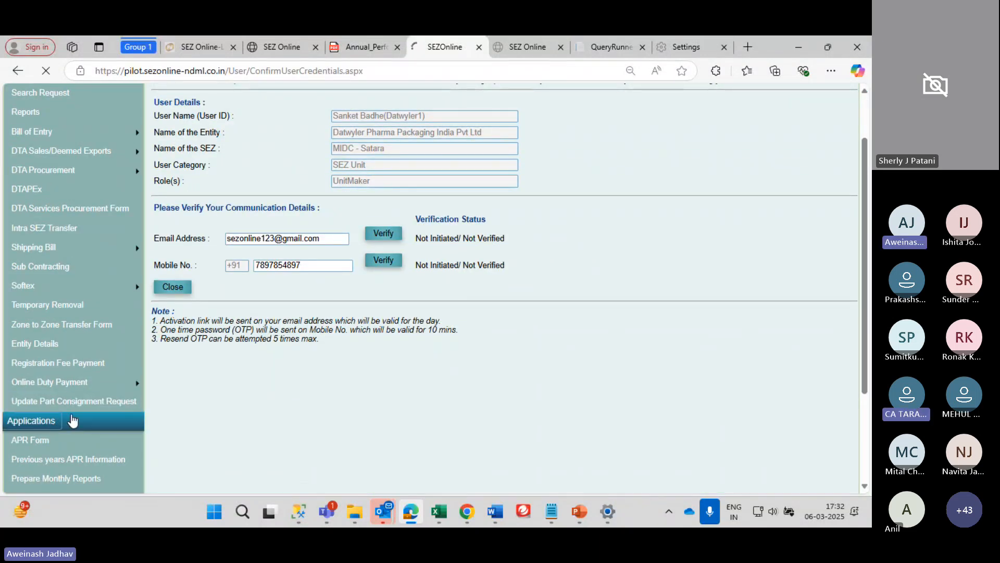
# Open Applications from the left menu to get a blank Application Details request form
pyautogui.click(69, 420)
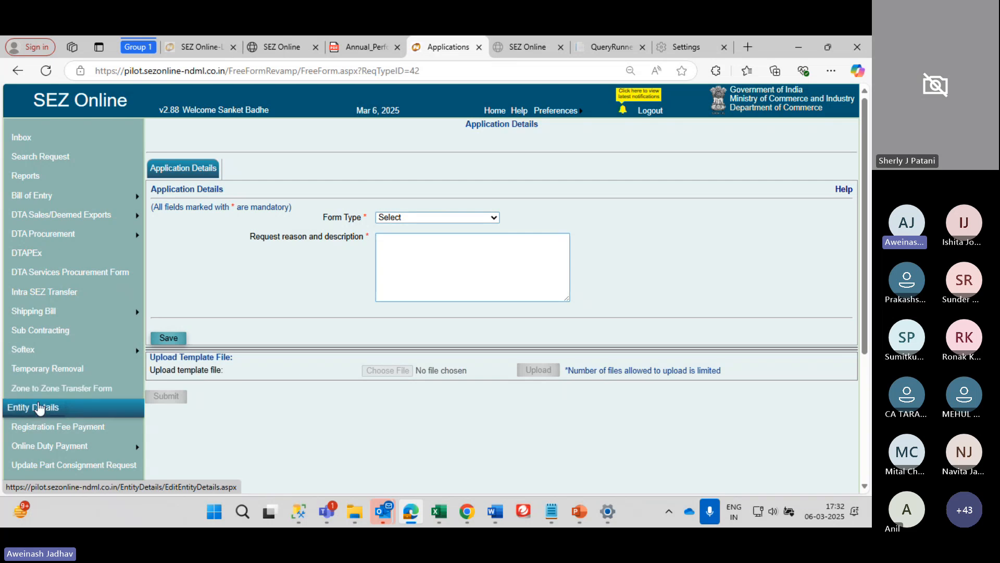
# Set Form Type to Admin and Application to 'Change in the Items of Manufacture or Service activity'
pyautogui.click(414, 219)
pyautogui.click(409, 250)
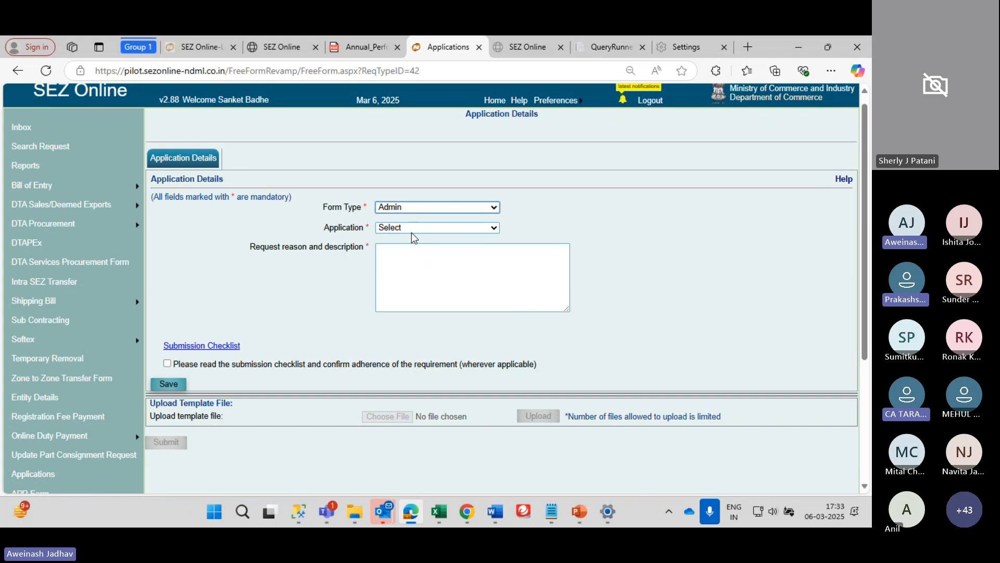
pyautogui.click(412, 228)
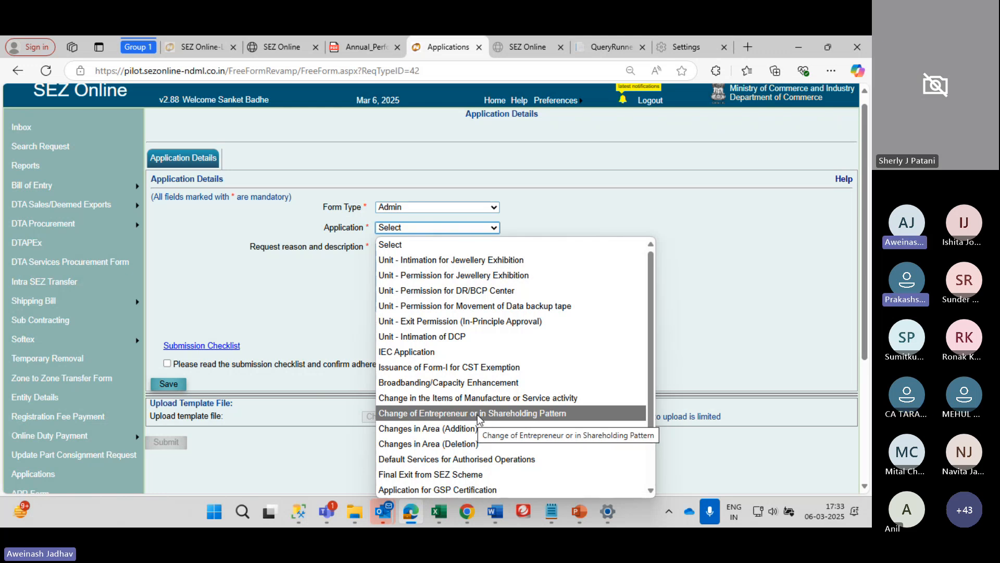
pyautogui.scroll(-3, 478, 415)
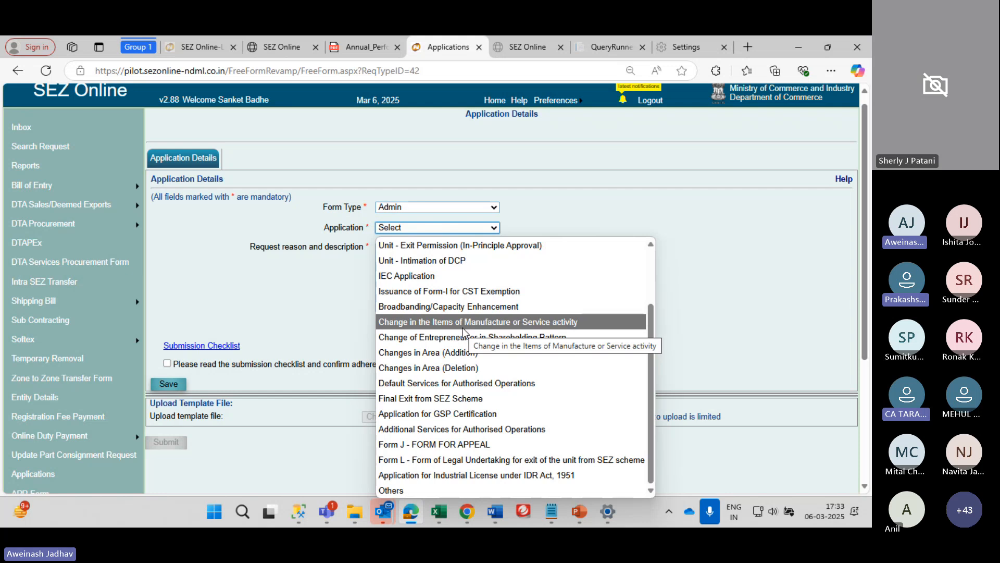
pyautogui.scroll(1, 463, 327)
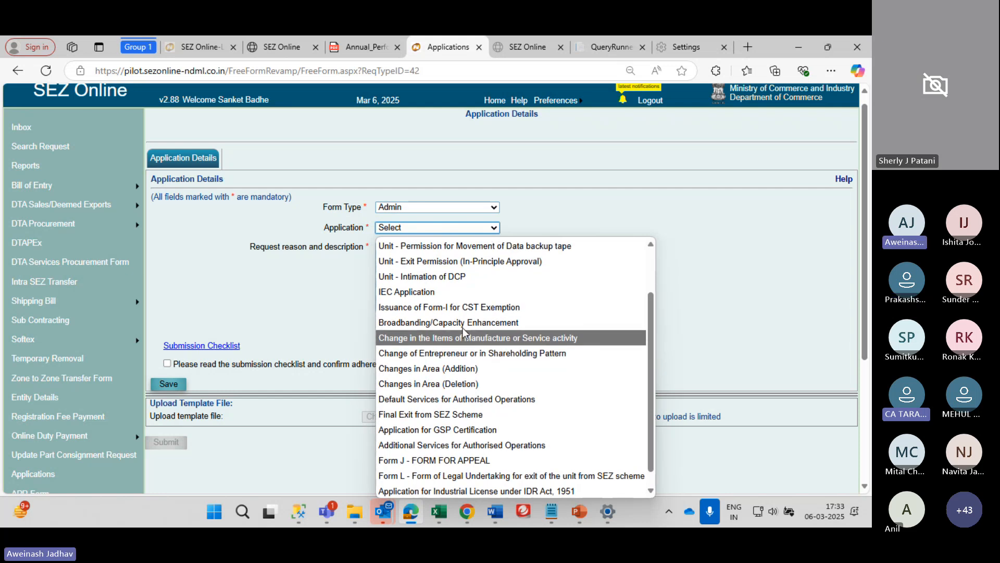
pyautogui.scroll(2, 463, 327)
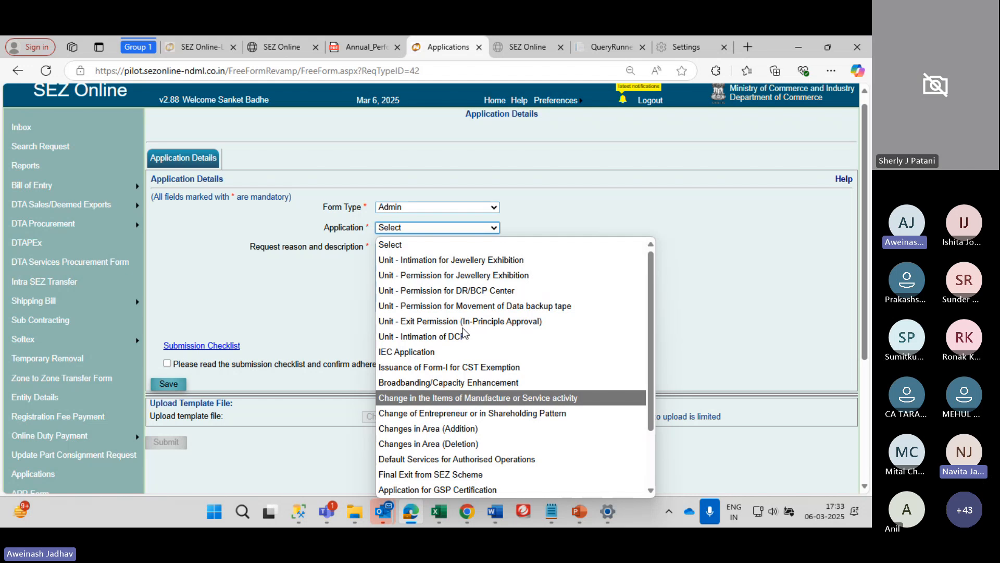
pyautogui.click(455, 404)
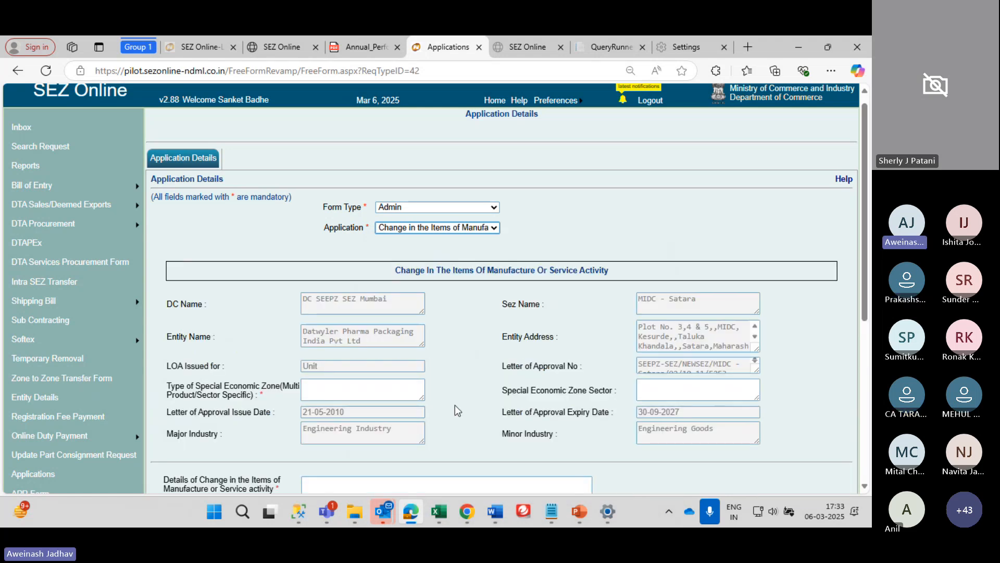
pyautogui.scroll(-3, 469, 367)
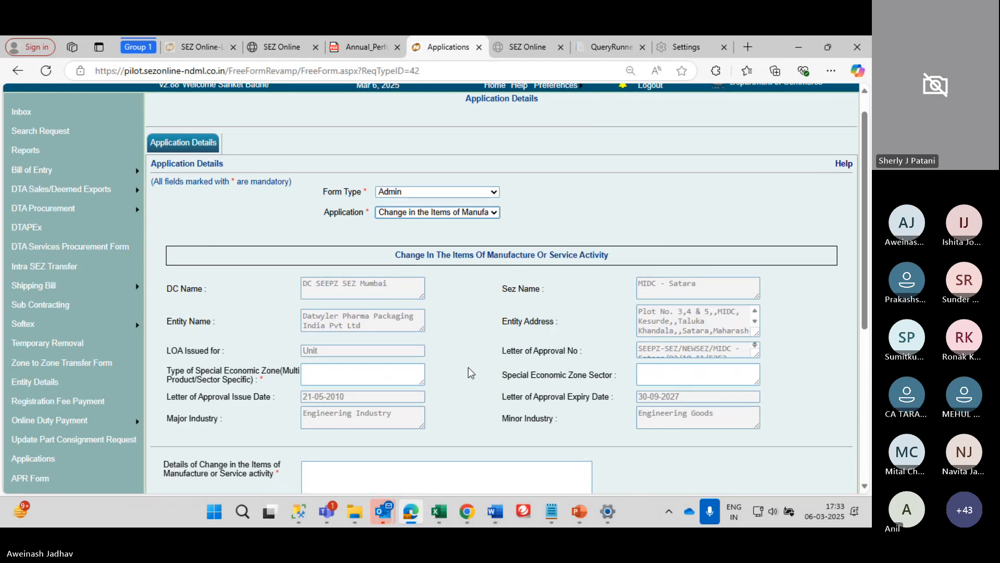
pyautogui.scroll(3, 469, 369)
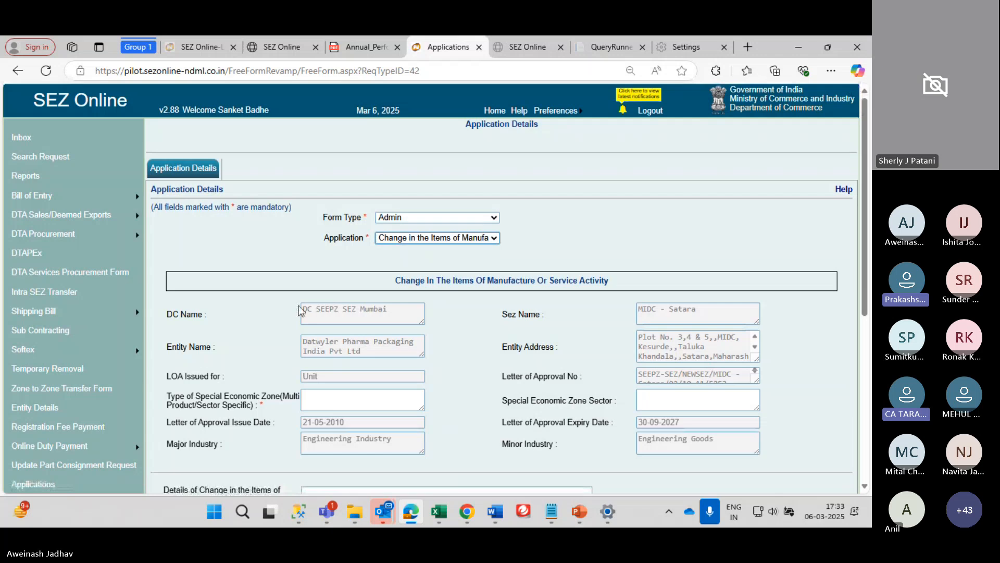
pyautogui.click(437, 238)
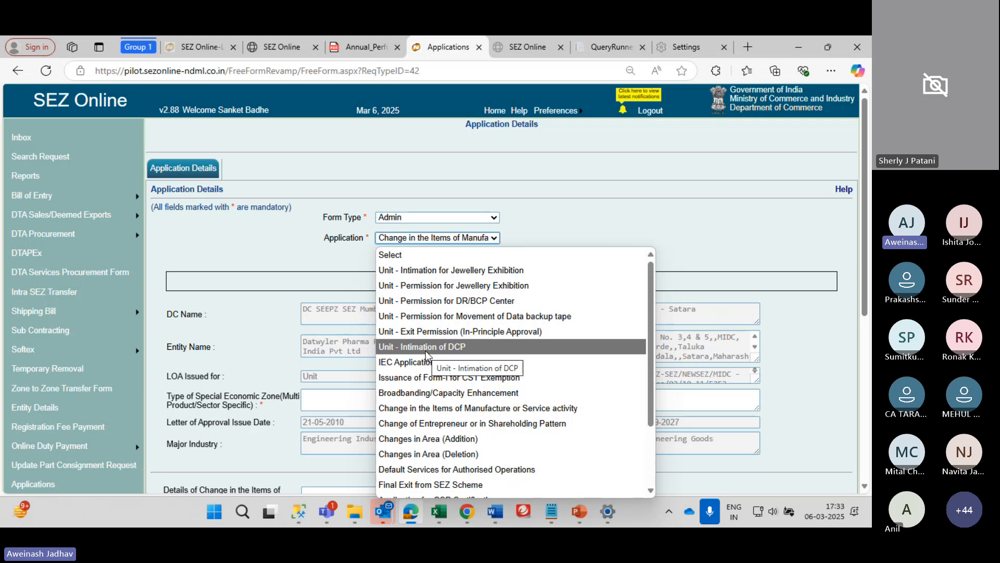
pyautogui.click(210, 407)
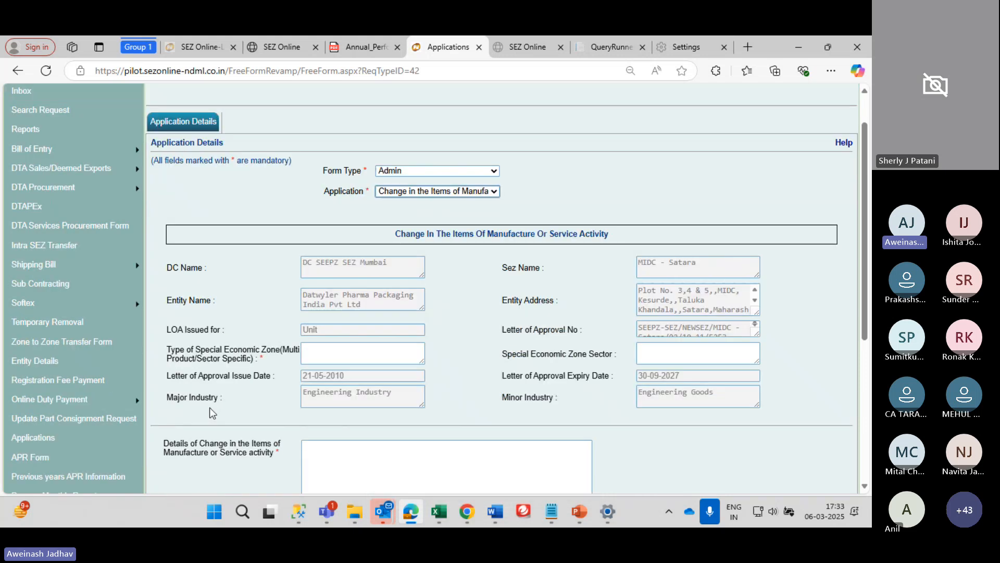
pyautogui.scroll(-4, 83, 455)
pyautogui.moveTo(83, 379)
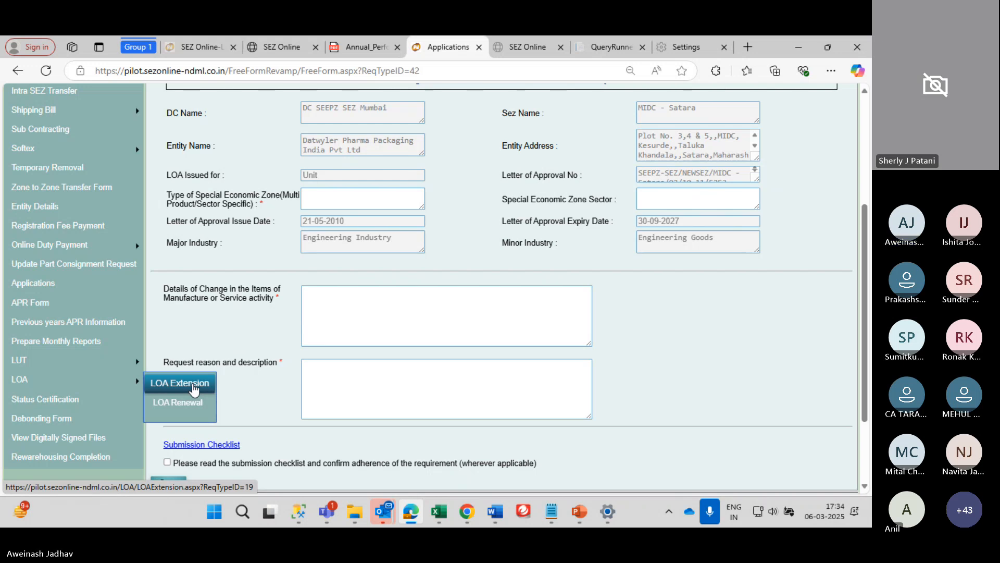
pyautogui.scroll(-1, 193, 390)
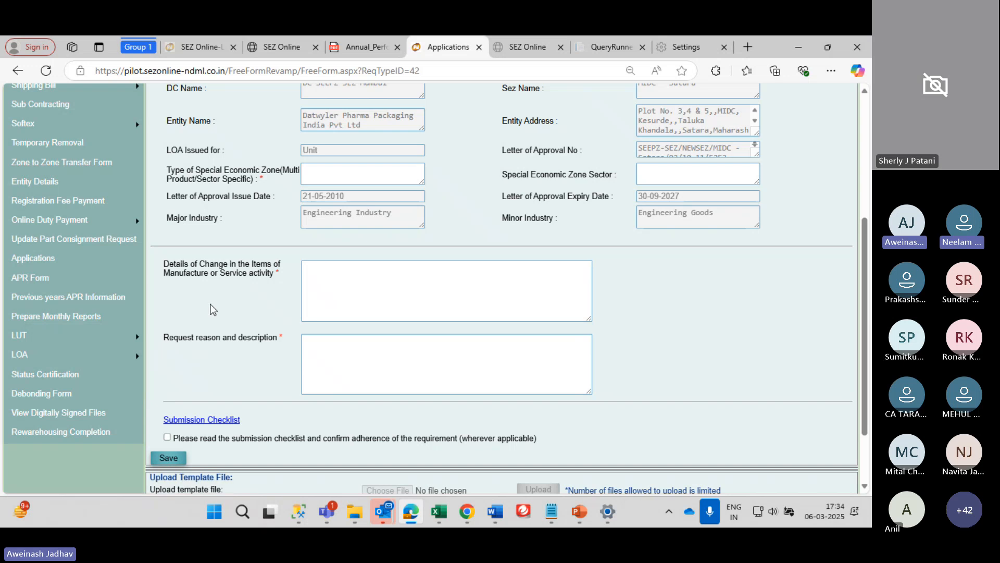
pyautogui.scroll(4, 205, 312)
pyautogui.scroll(1, 211, 309)
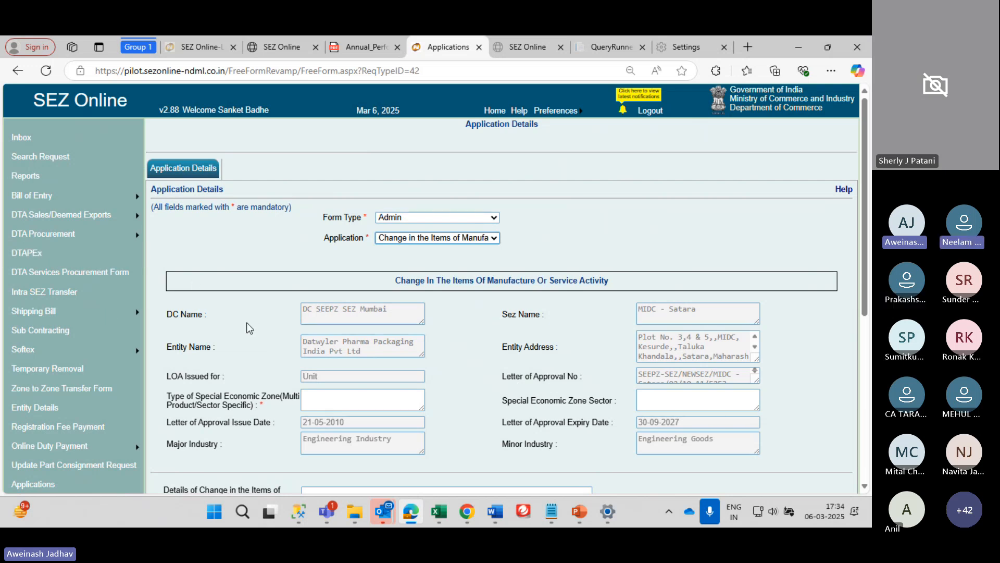
pyautogui.scroll(-2, 97, 301)
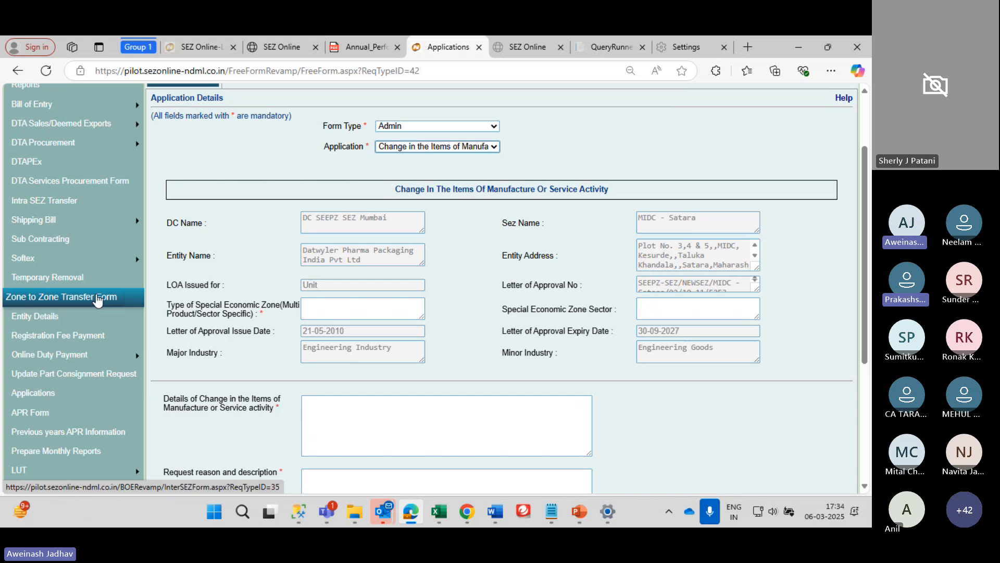
pyautogui.click(409, 148)
# Switch the Admin application to Others and save the form with an empty request reason
pyautogui.scroll(-2, 410, 412)
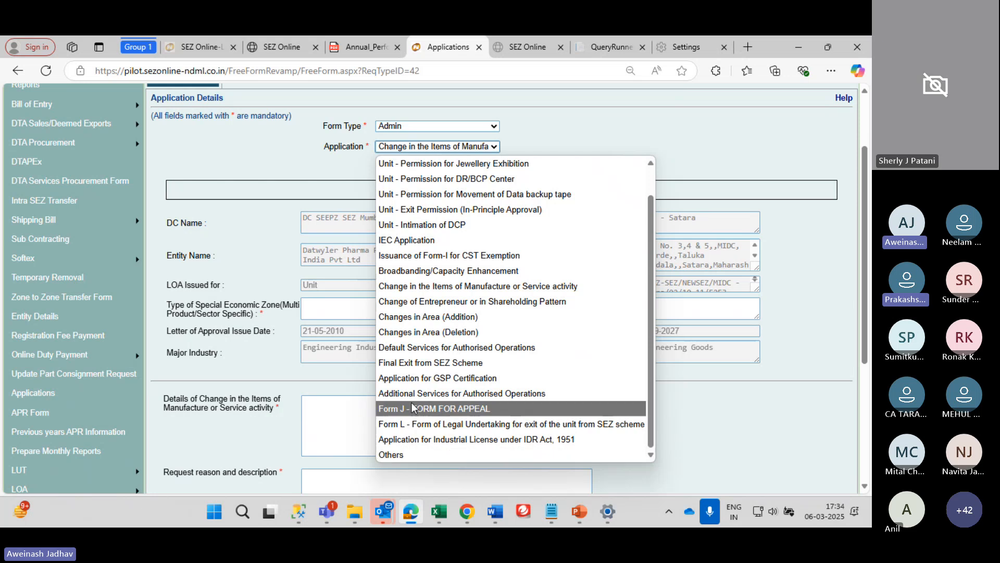
pyautogui.click(418, 451)
pyautogui.scroll(-3, 416, 399)
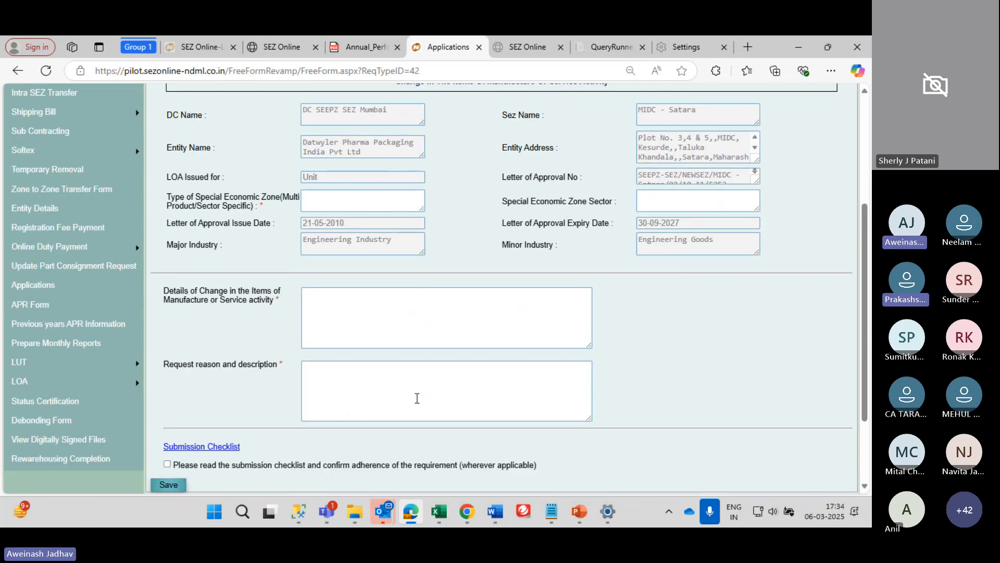
pyautogui.scroll(-1, 416, 398)
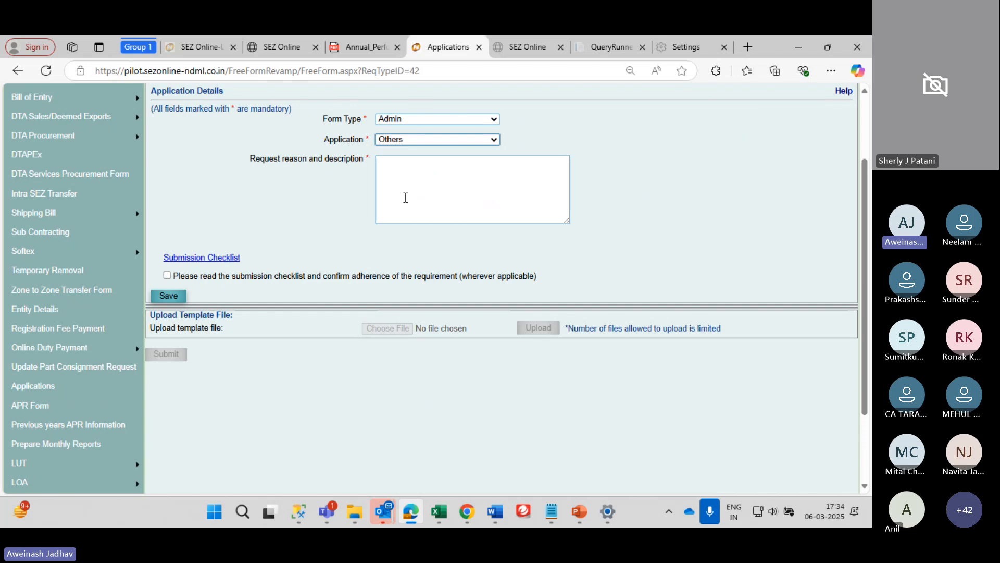
pyautogui.click(405, 197)
pyautogui.scroll(-1, 406, 197)
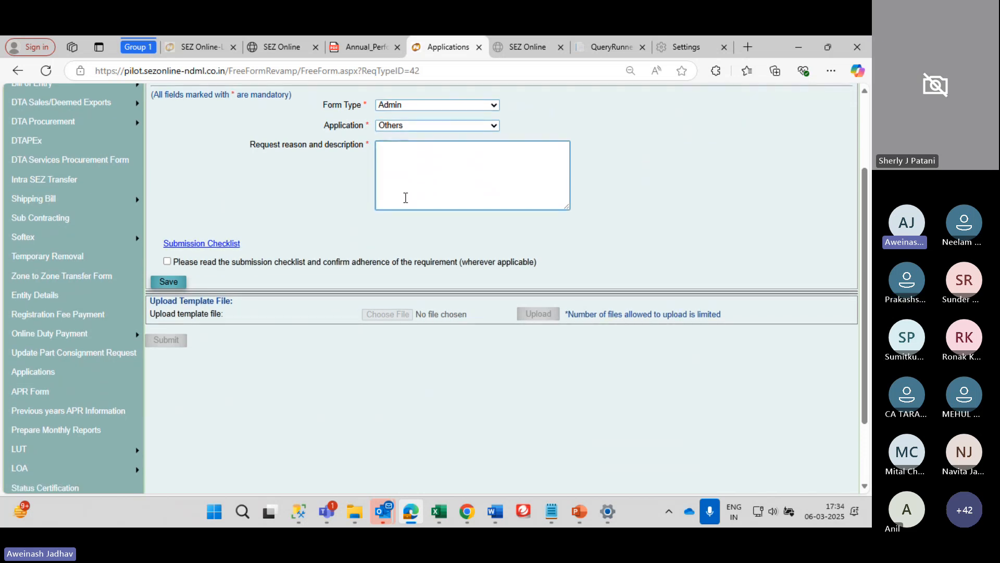
pyautogui.click(168, 281)
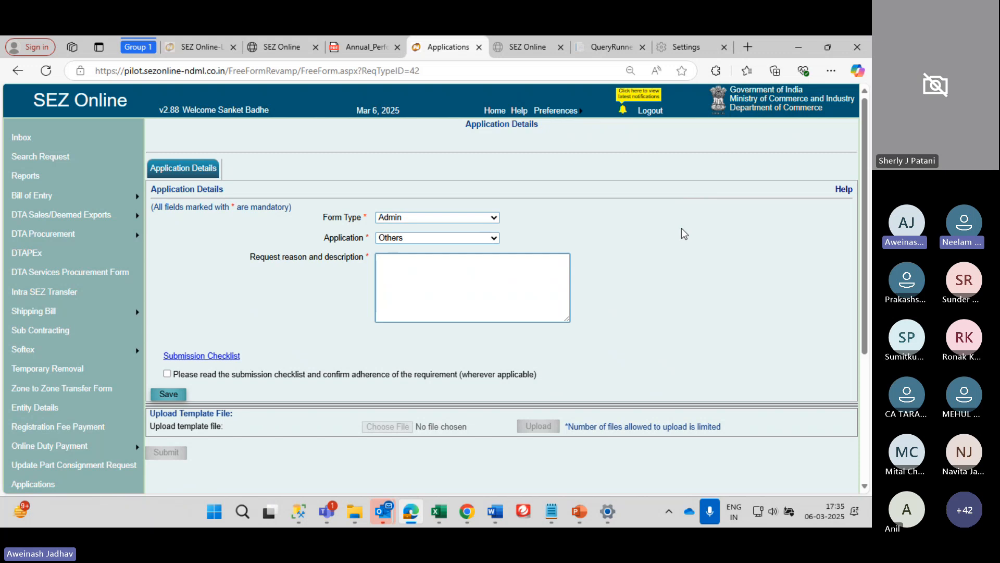
# Reselect Others and point out the request reason box and template upload instructions
pyautogui.click(475, 239)
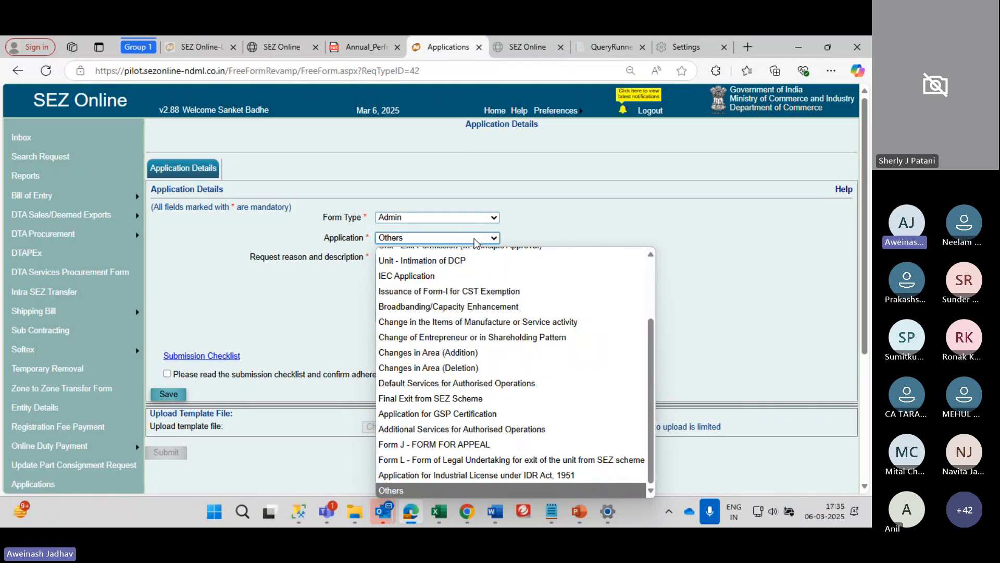
pyautogui.scroll(1, 475, 469)
pyautogui.scroll(-1, 475, 468)
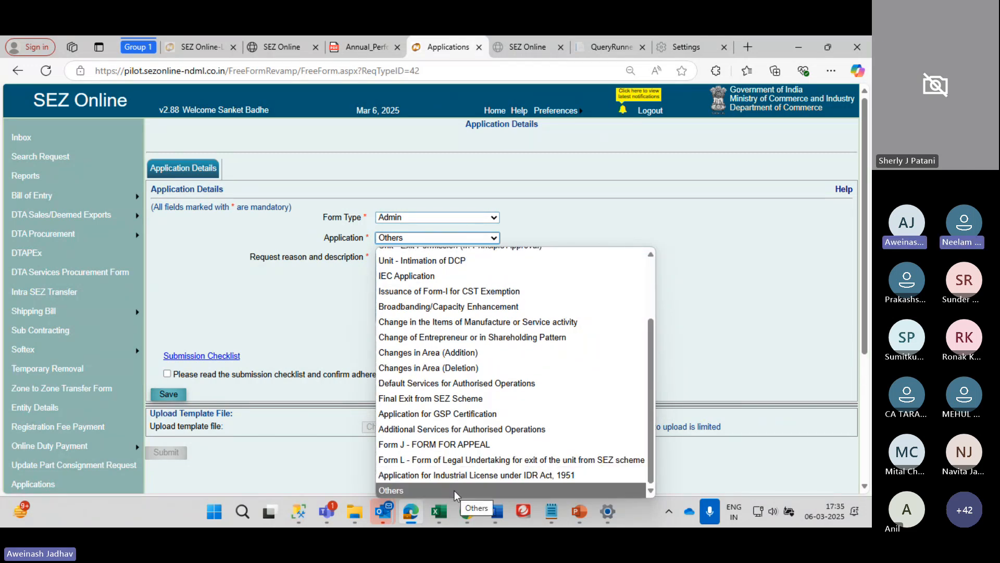
pyautogui.click(455, 490)
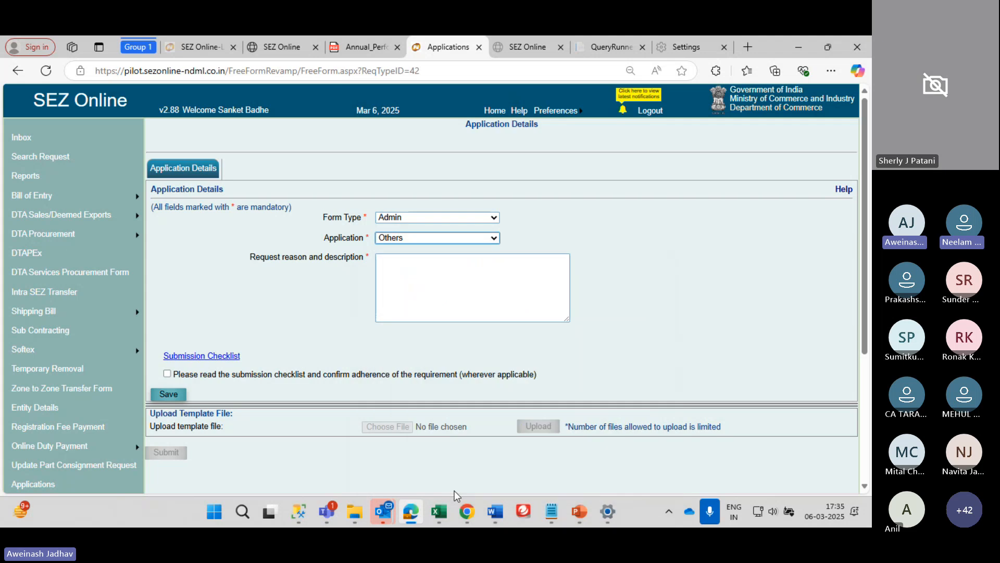
pyautogui.click(446, 284)
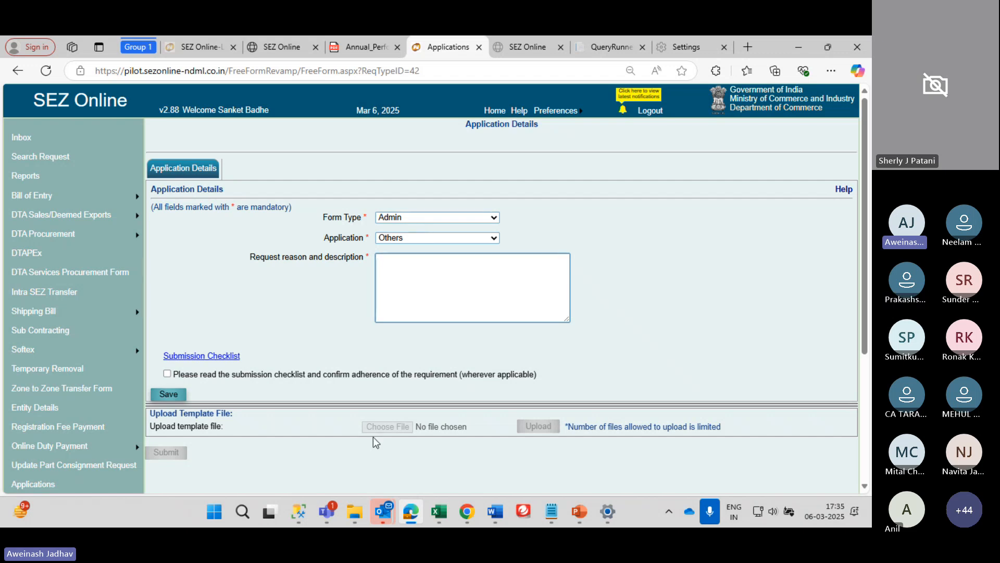
pyautogui.moveTo(161, 426); pyautogui.dragTo(473, 433)
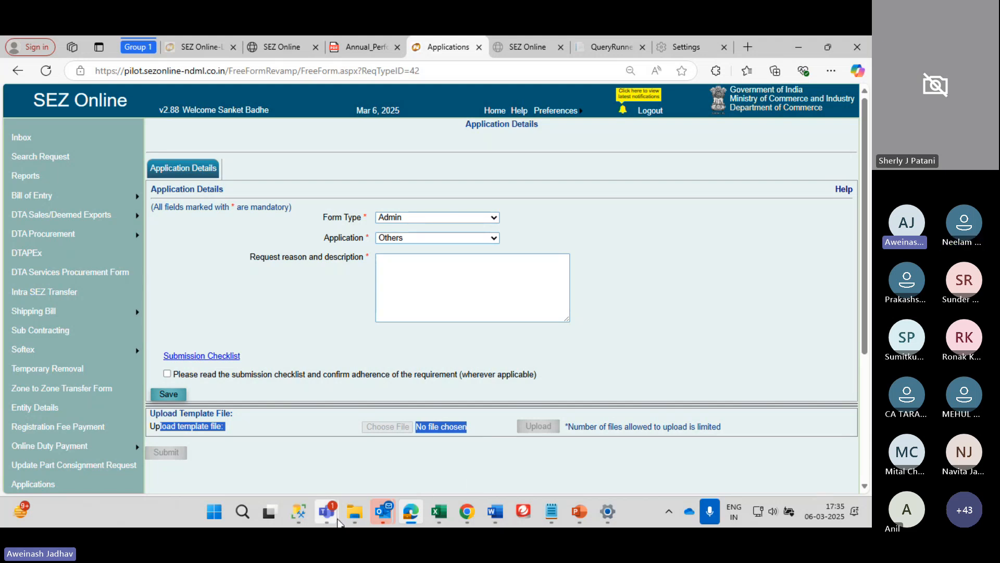
# Bring PowerPoint's Contact Information slide forward and select the third and last contact lines
pyautogui.moveTo(328, 507)
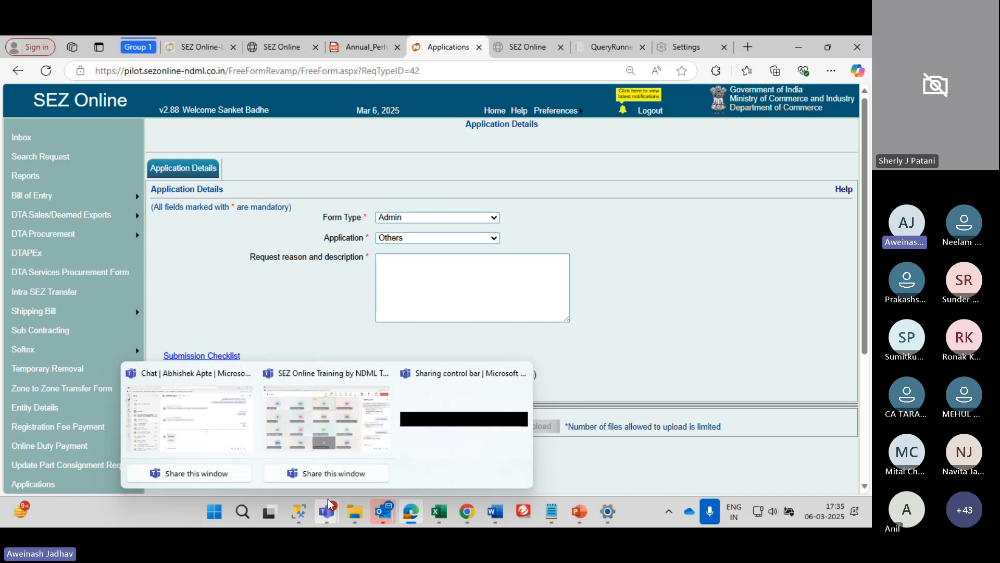
pyautogui.click(339, 452)
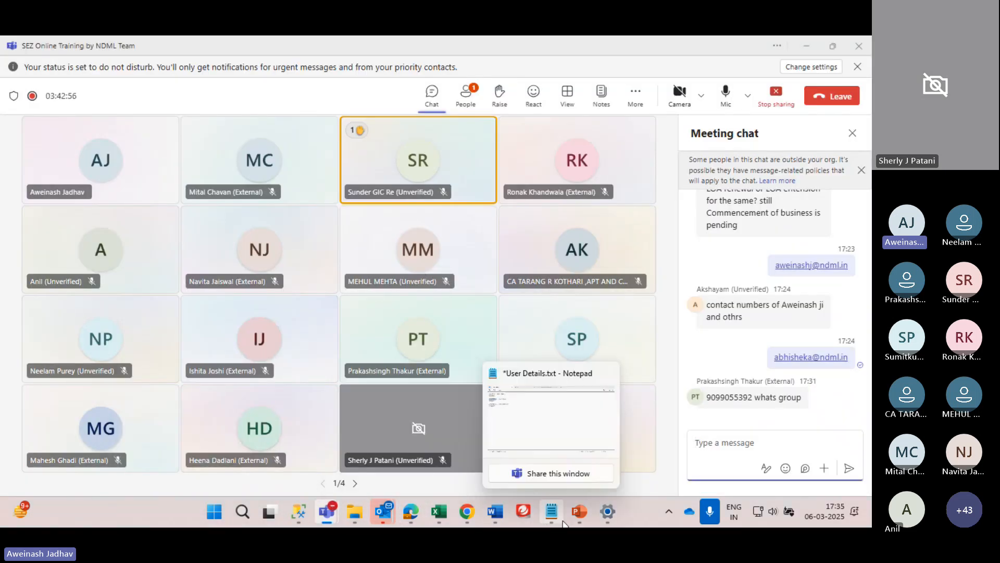
pyautogui.click(579, 512)
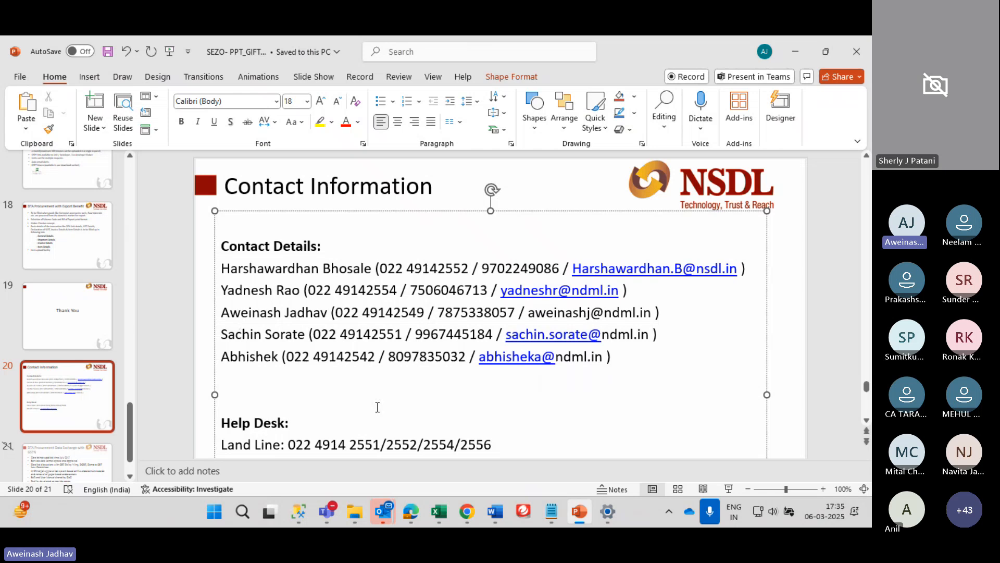
pyautogui.scroll(-1, 378, 407)
pyautogui.moveTo(220, 229); pyautogui.dragTo(663, 384)
pyautogui.click(658, 293)
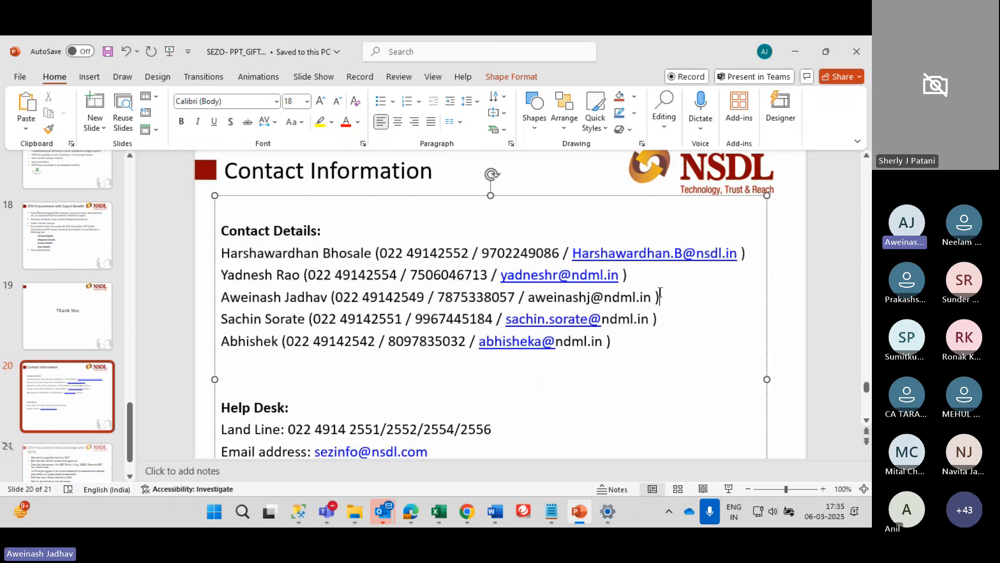
pyautogui.moveTo(655, 297); pyautogui.dragTo(236, 298)
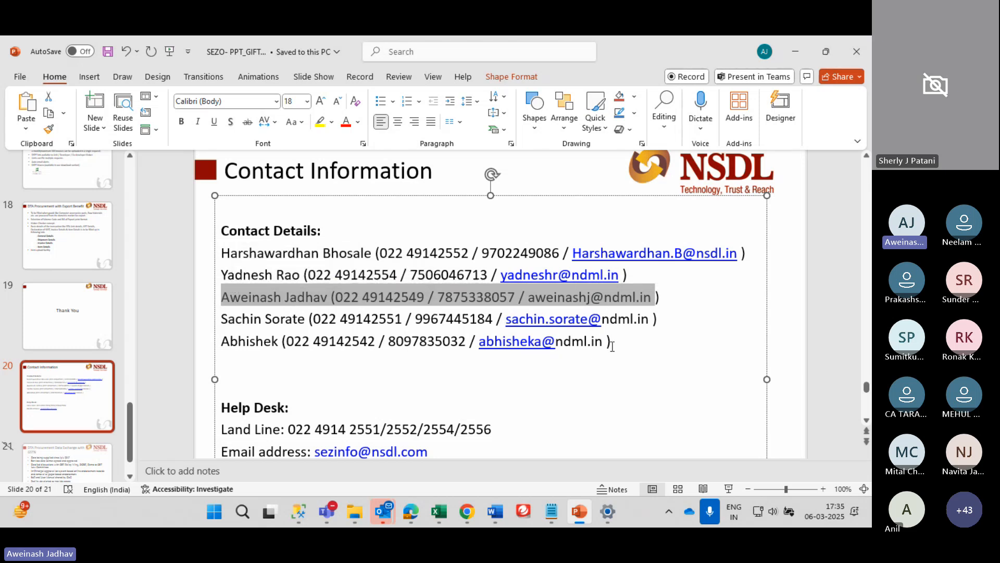
pyautogui.moveTo(615, 341); pyautogui.dragTo(243, 352)
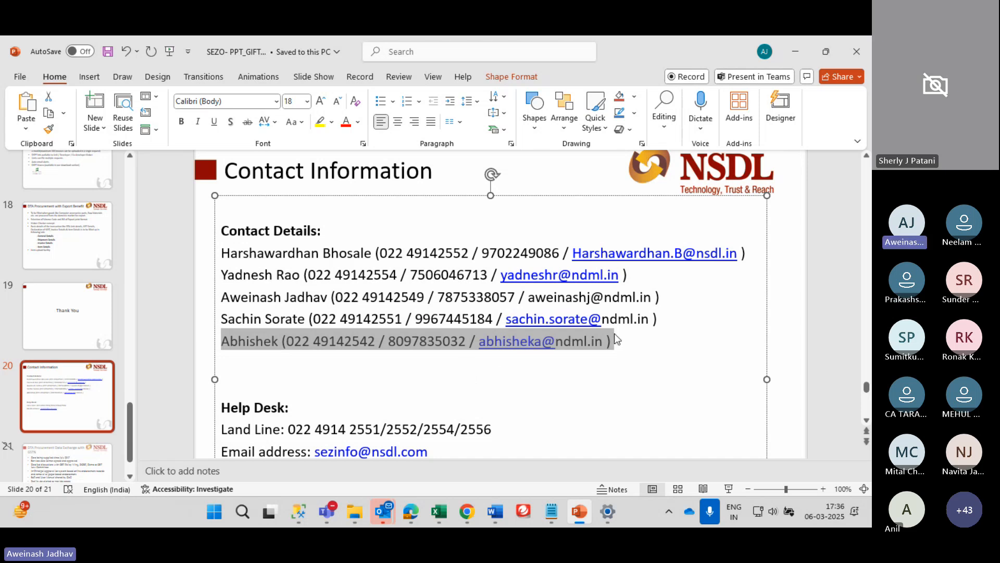
# Replace 'nsdl.com' with 'ndml.in' in the Help Desk e-mail address
pyautogui.scroll(-1, 607, 390)
pyautogui.click(446, 413)
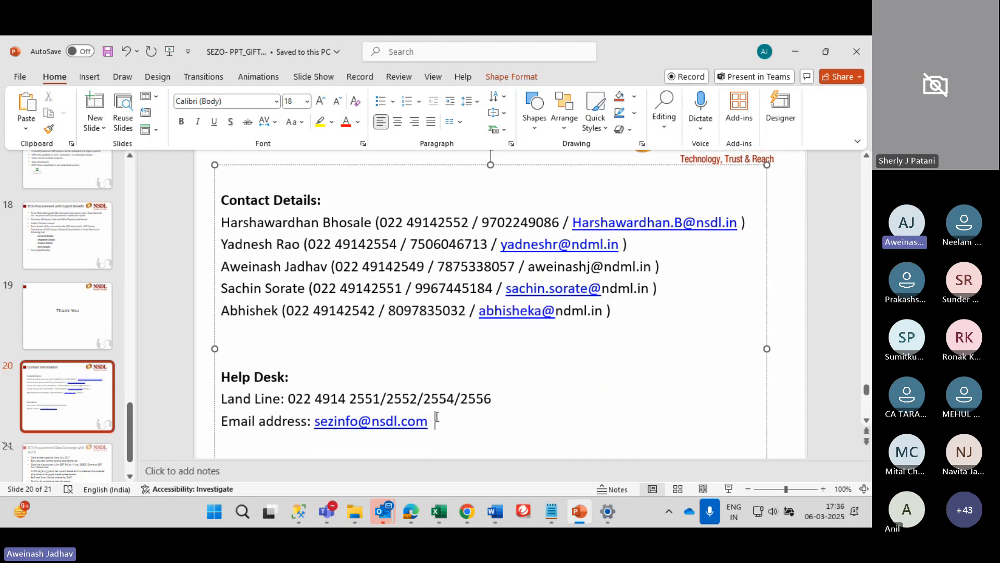
pyautogui.press('BackSpace')
pyautogui.press('BackSpace')
pyautogui.press('BackSpace')
pyautogui.press('BackSpace')
pyautogui.press('BackSpace')
pyautogui.press('BackSpace')
pyautogui.press('BackSpace')
pyautogui.press('BackSpace')
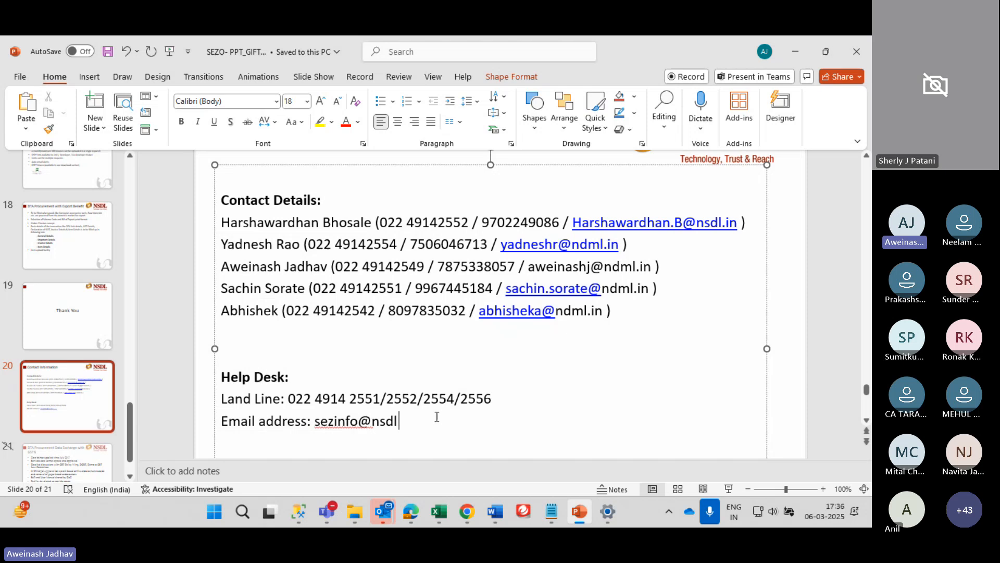
pyautogui.write('ndml.in')
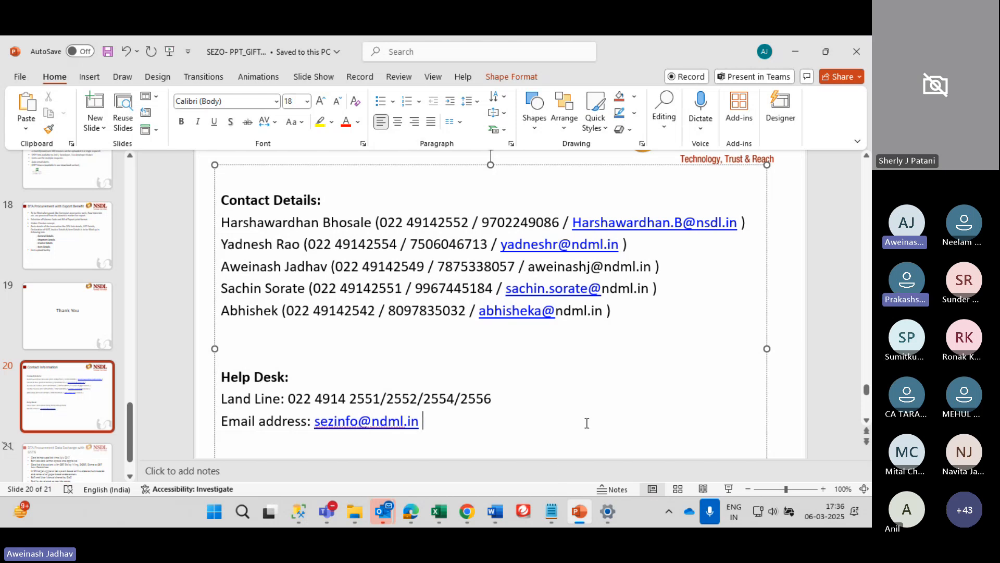
# Return to slide 20 and select all five contact detail lines
pyautogui.scroll(3, 587, 423)
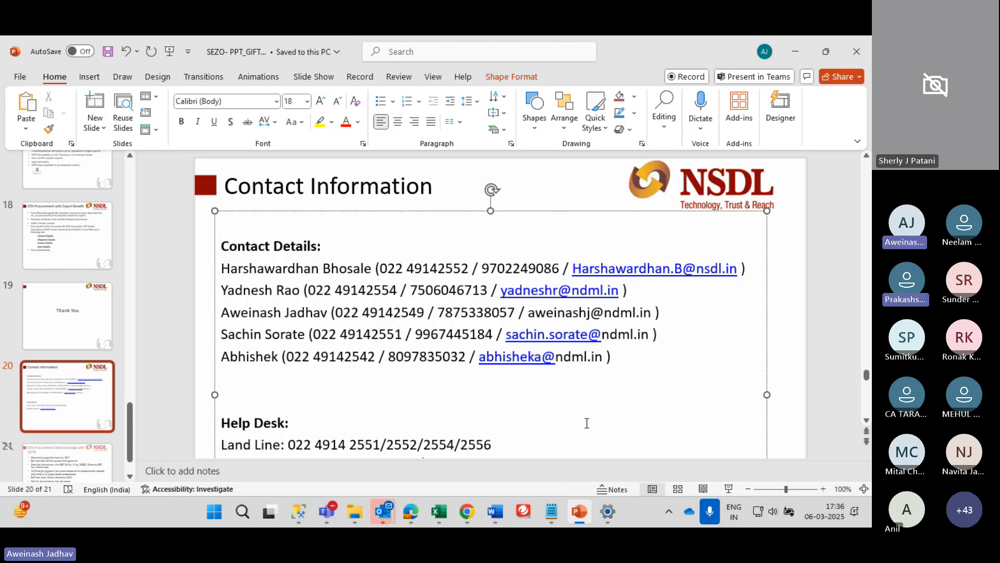
pyautogui.scroll(2, 587, 423)
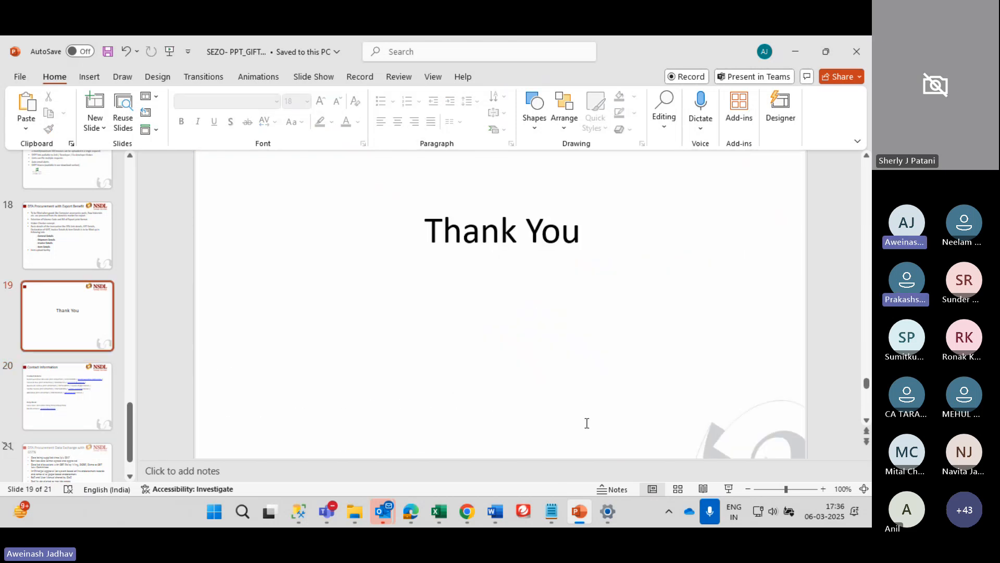
pyautogui.click(65, 388)
pyautogui.scroll(2, 463, 350)
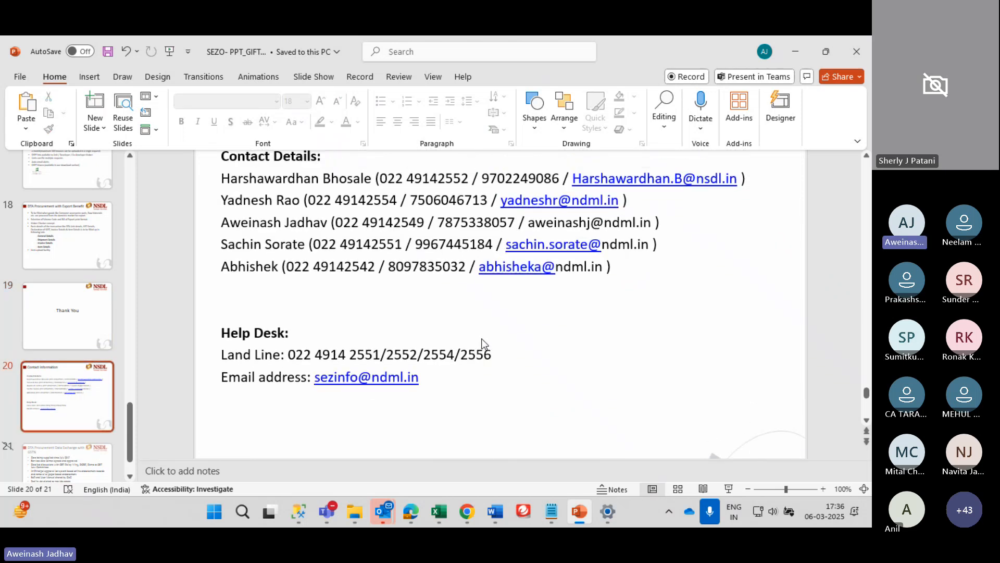
pyautogui.moveTo(616, 308); pyautogui.dragTo(212, 180)
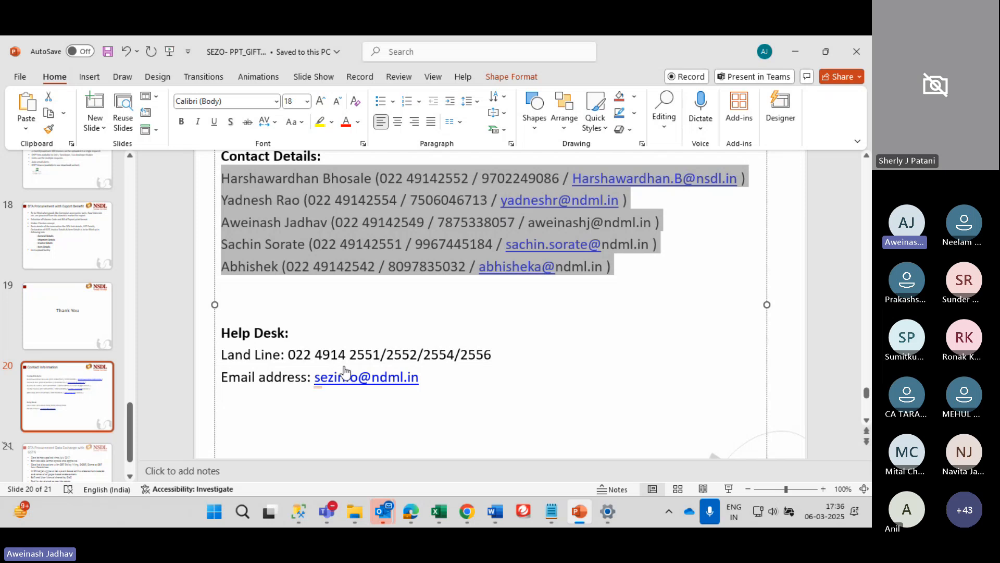
# Paste and send the copied contact list in the SEZ Online Training meeting chat
pyautogui.click(327, 511)
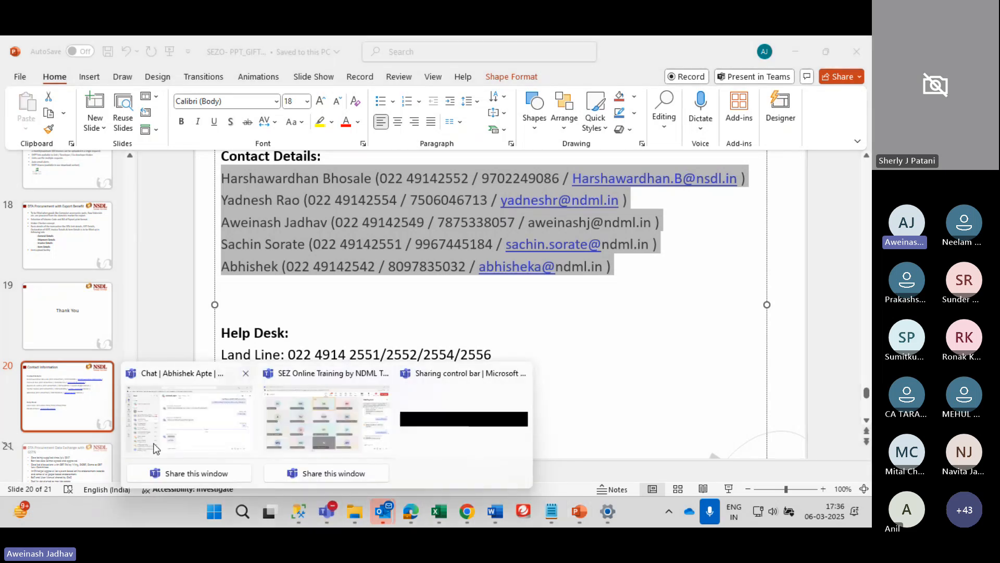
pyautogui.click(189, 436)
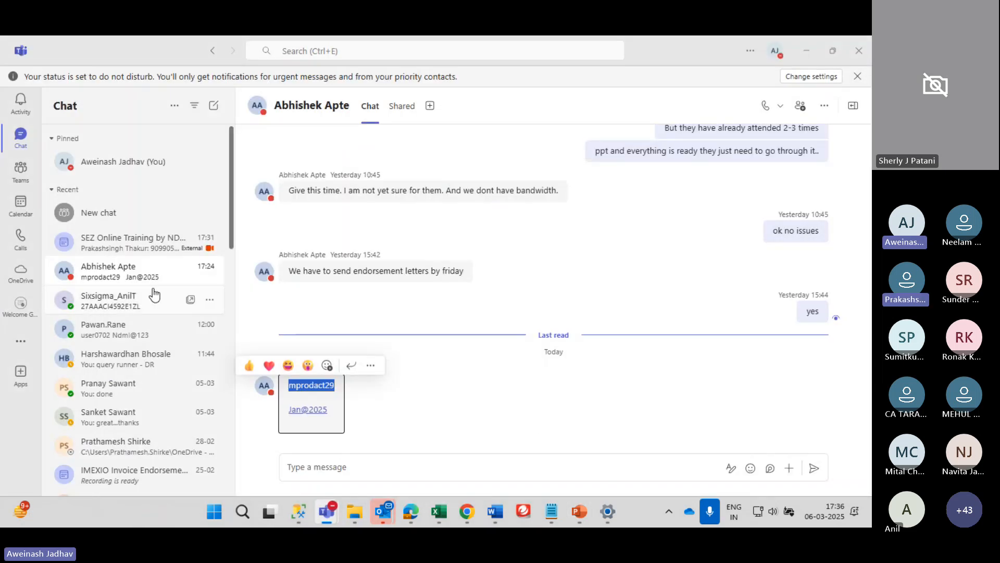
pyautogui.click(99, 243)
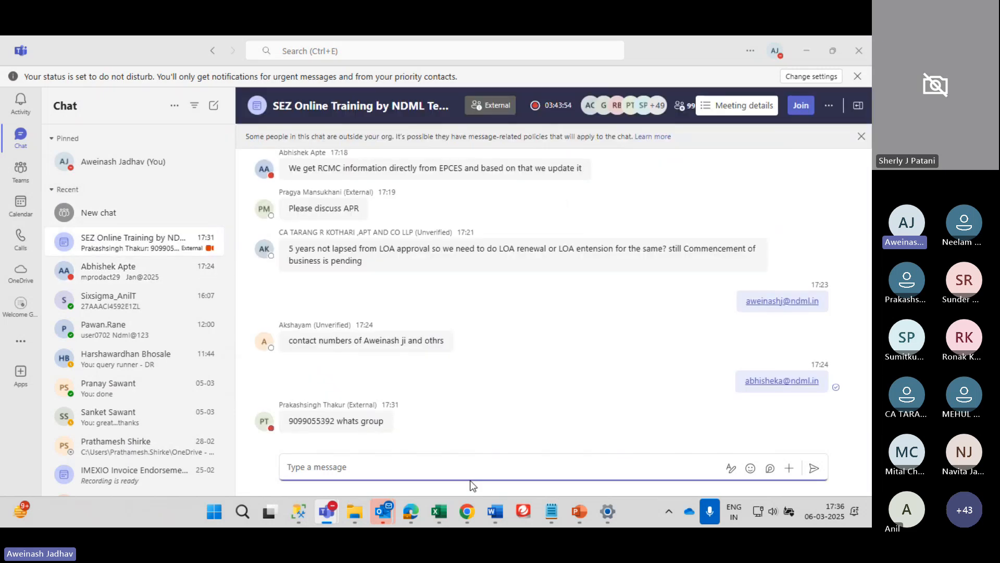
pyautogui.hotkey('ctrl', 'v')
pyautogui.press('Return')
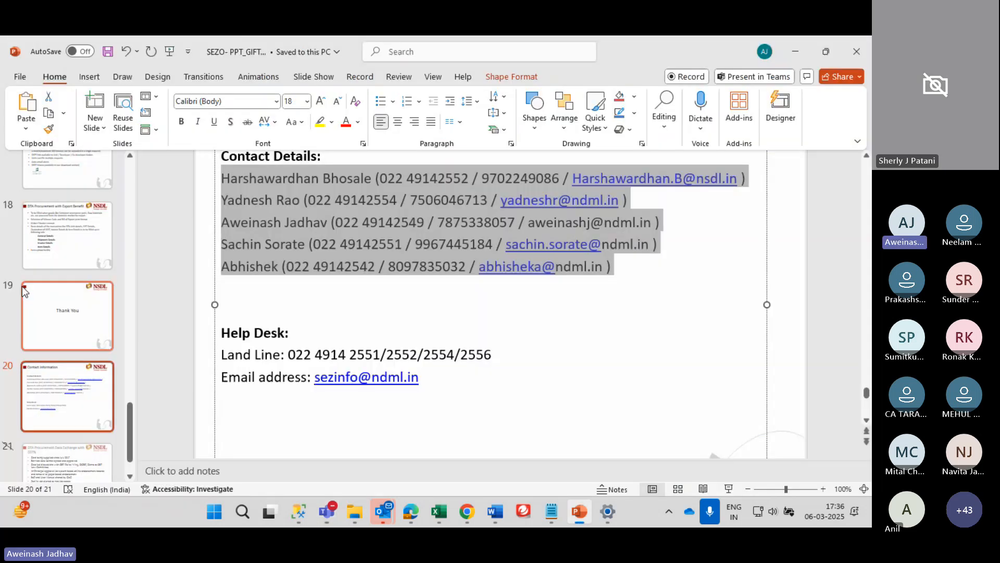
# Copy the Help Desk lines from the slide and send them as a second chat message
pyautogui.hotkey('alt', 'Tab')
pyautogui.moveTo(423, 377); pyautogui.dragTo(217, 333)
pyautogui.hotkey('ctrl', 'c')
pyautogui.hotkey('alt', 'Tab')
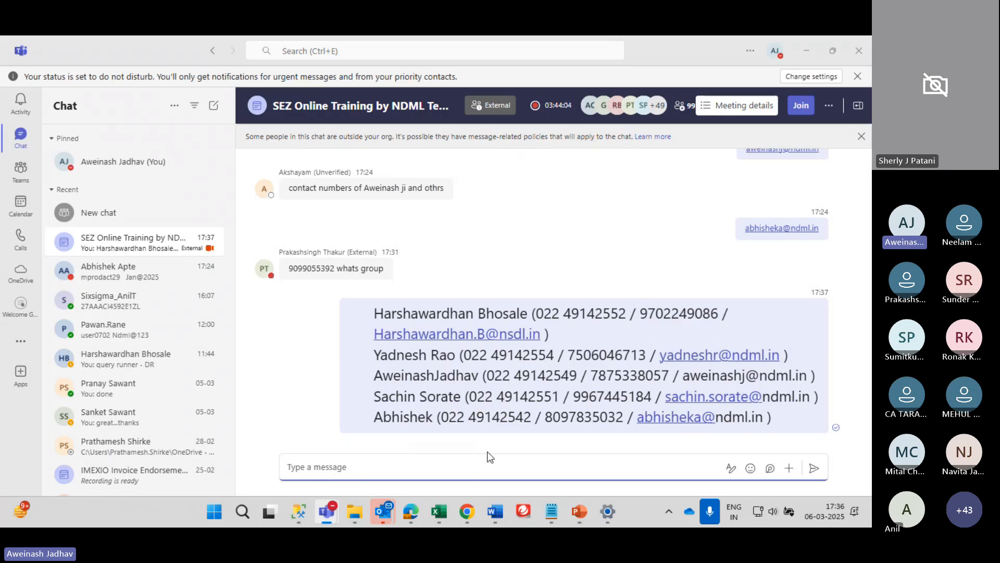
pyautogui.hotkey('ctrl', 'v')
pyautogui.hotkey('shift', 'Return')
pyautogui.press('Return')
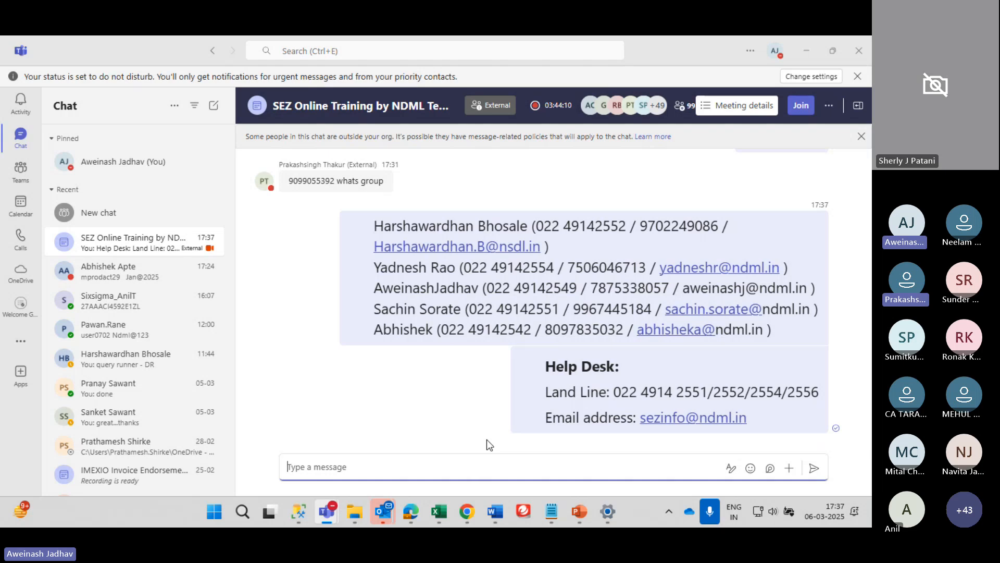
# Highlight the third contact's line, mobile number and e-mail user part in the sent message
pyautogui.moveTo(374, 288); pyautogui.dragTo(809, 290)
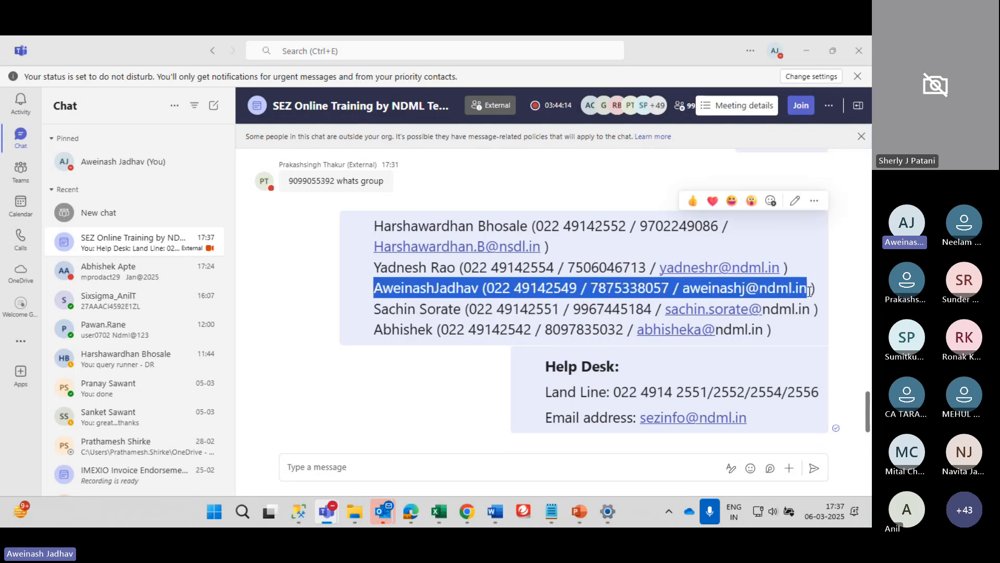
pyautogui.click(521, 311)
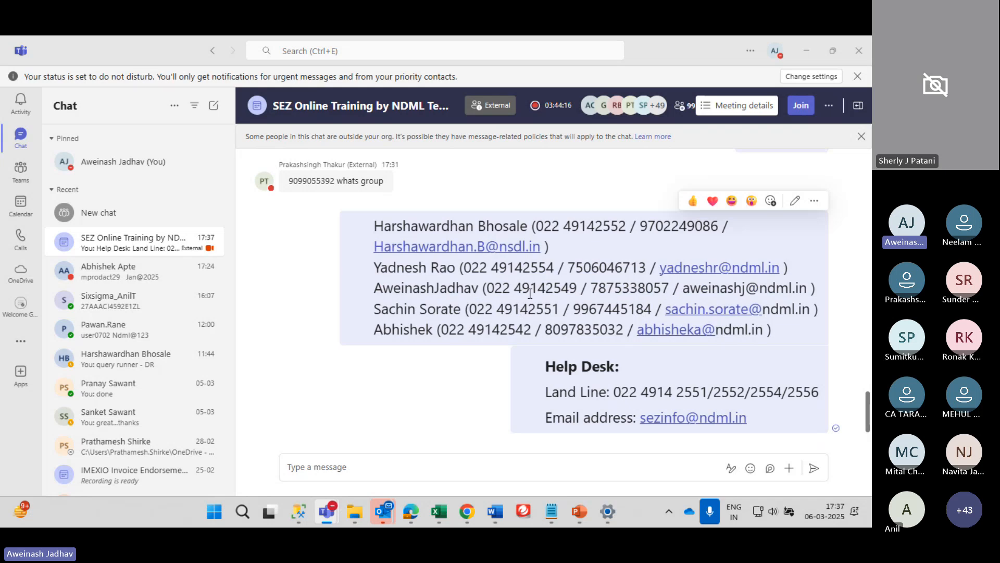
pyautogui.doubleClick(607, 289)
pyautogui.click(607, 289)
pyautogui.doubleClick(626, 290)
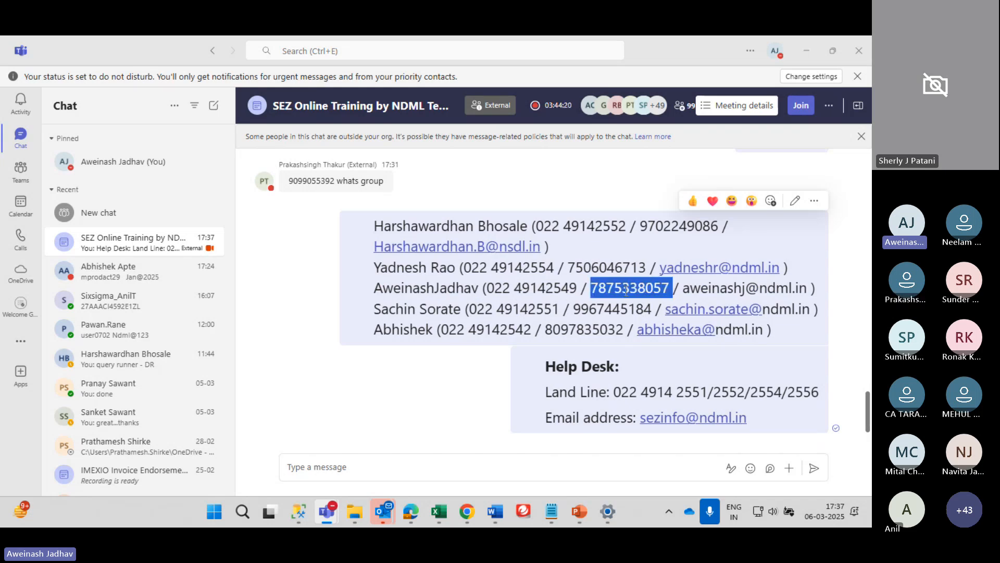
pyautogui.tripleClick(627, 291)
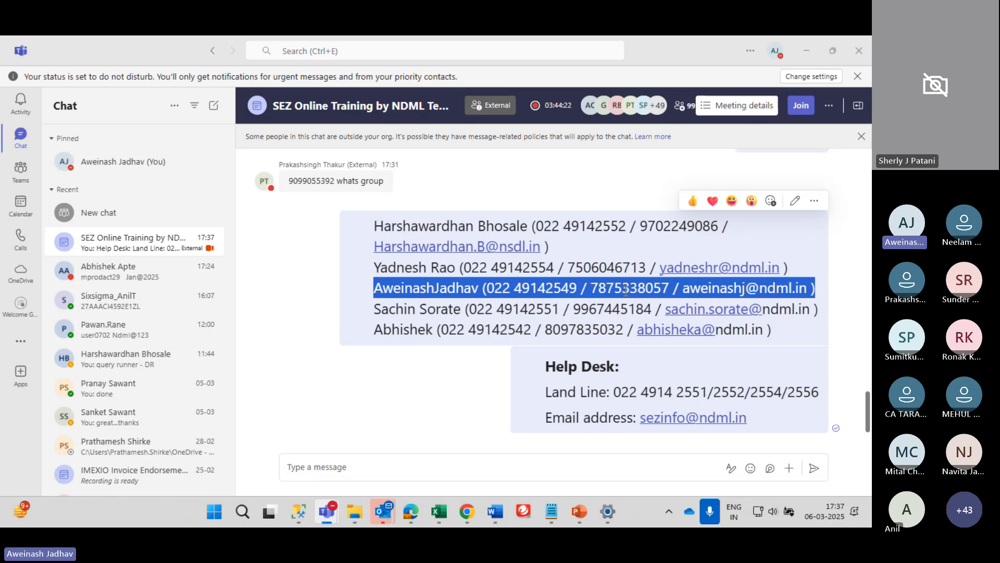
pyautogui.click(627, 291)
pyautogui.doubleClick(627, 291)
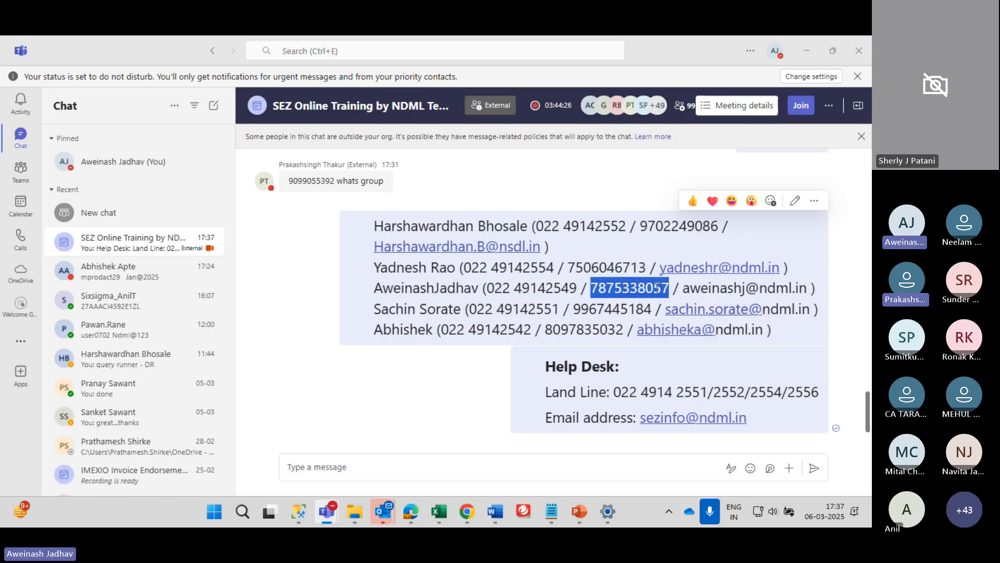
pyautogui.doubleClick(684, 290)
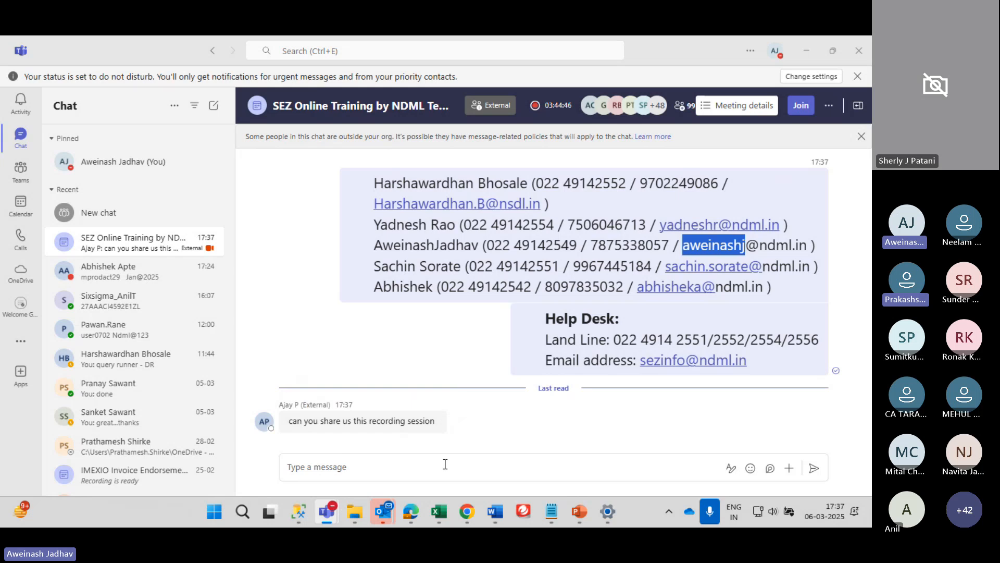
pyautogui.click(482, 472)
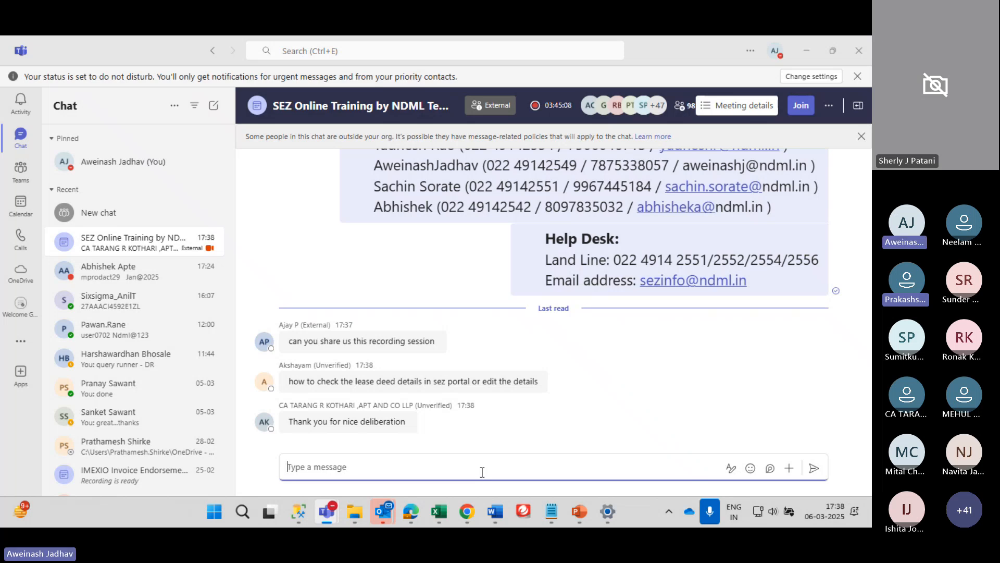
pyautogui.moveTo(513, 369)
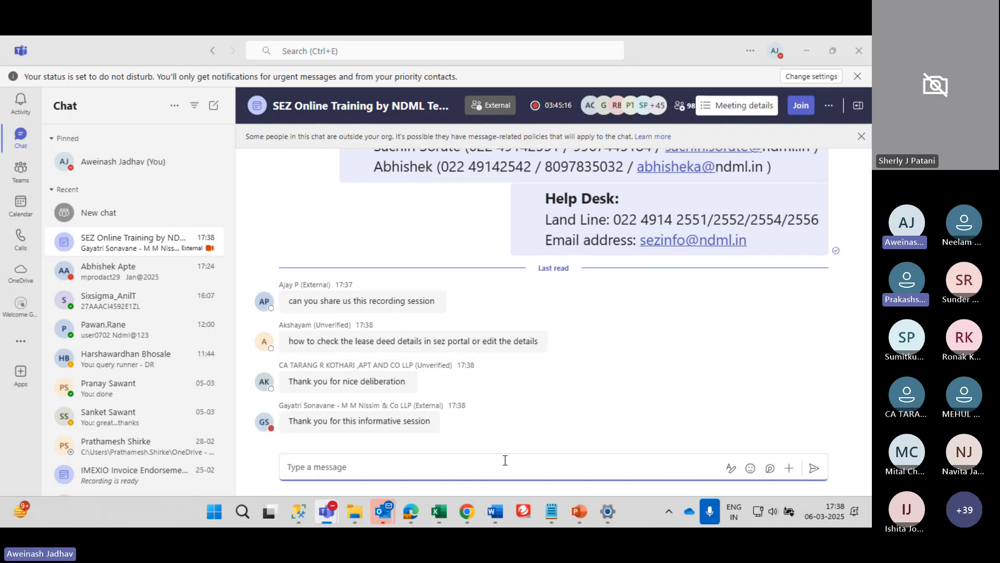
pyautogui.moveTo(515, 342)
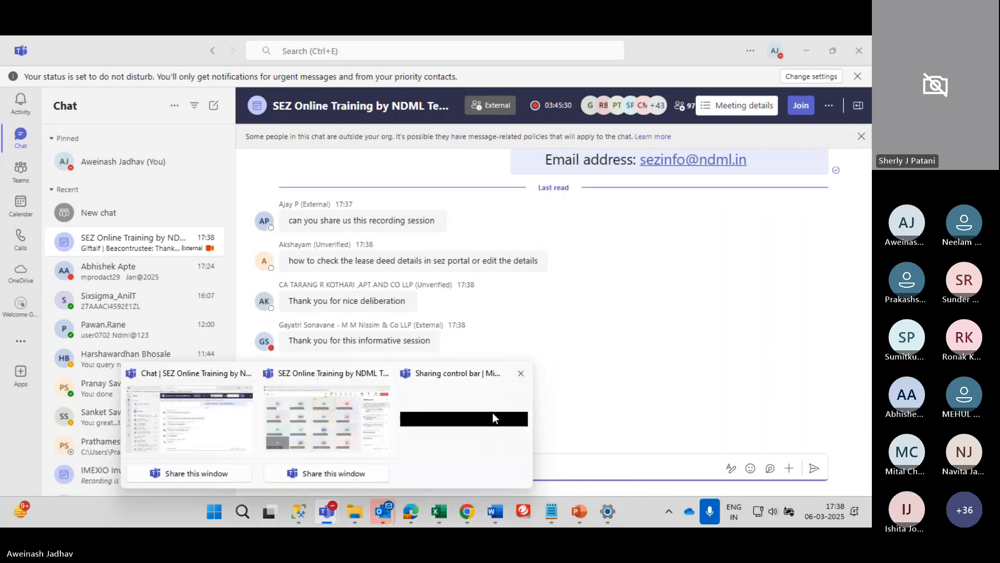
# Minimize all windows, including the Teams meeting chat, to reveal the Windows desktop
pyautogui.click(493, 413)
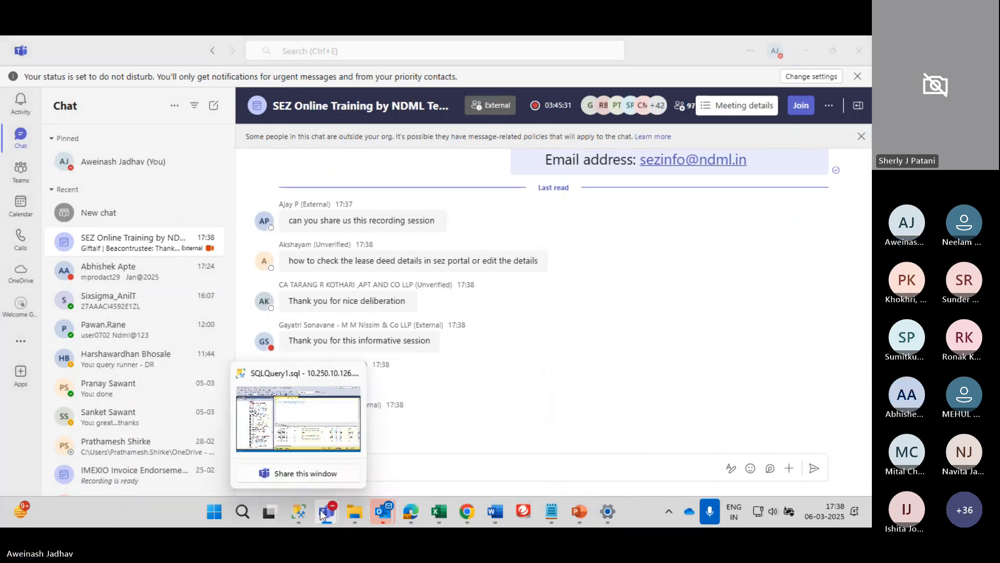
pyautogui.moveTo(321, 511)
pyautogui.click(478, 415)
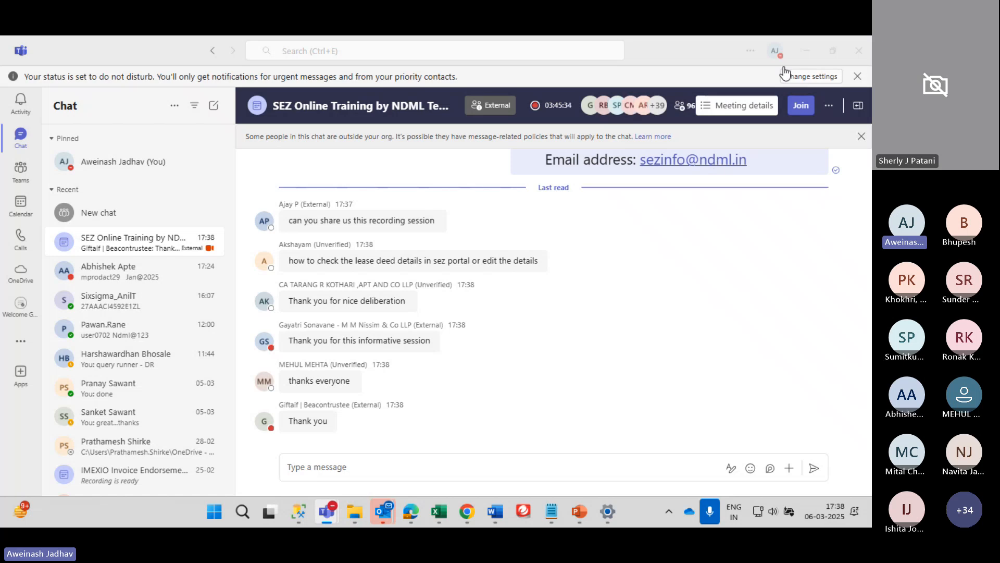
pyautogui.hotkey('alt', 'Tab')
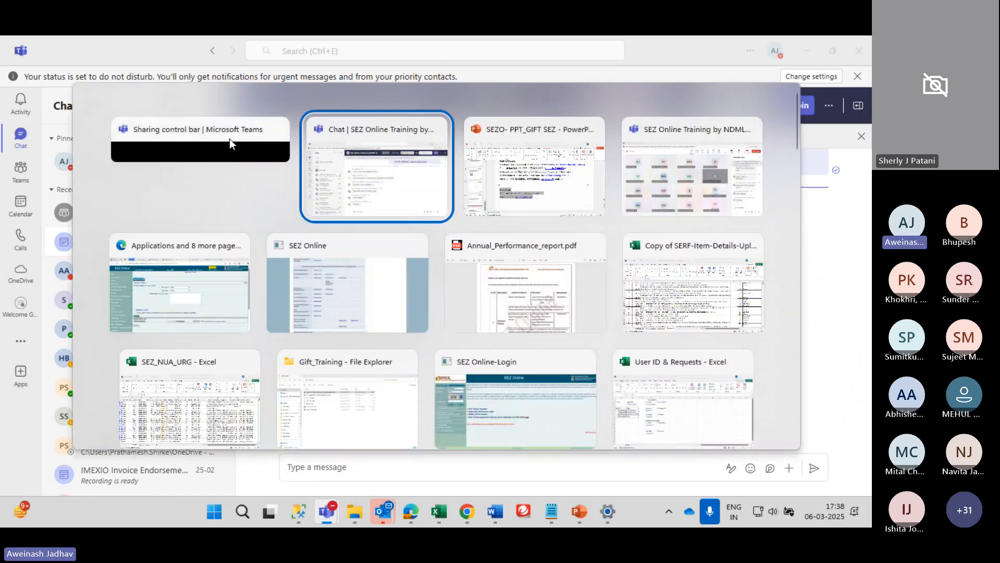
pyautogui.click(229, 139)
pyautogui.press('super+d')
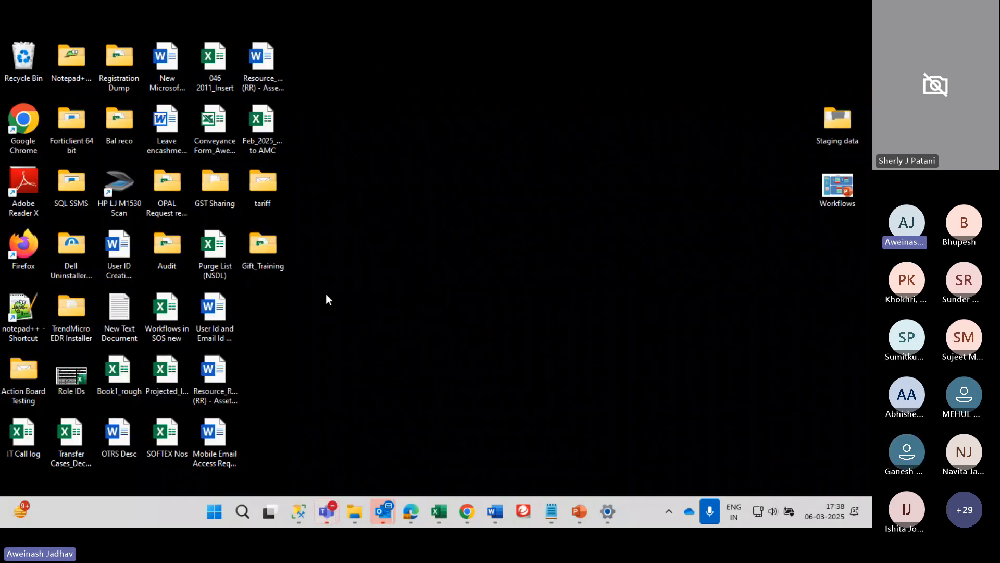
pyautogui.hotkey('alt', 'Tab')
pyautogui.hotkey('alt', 'Tab')
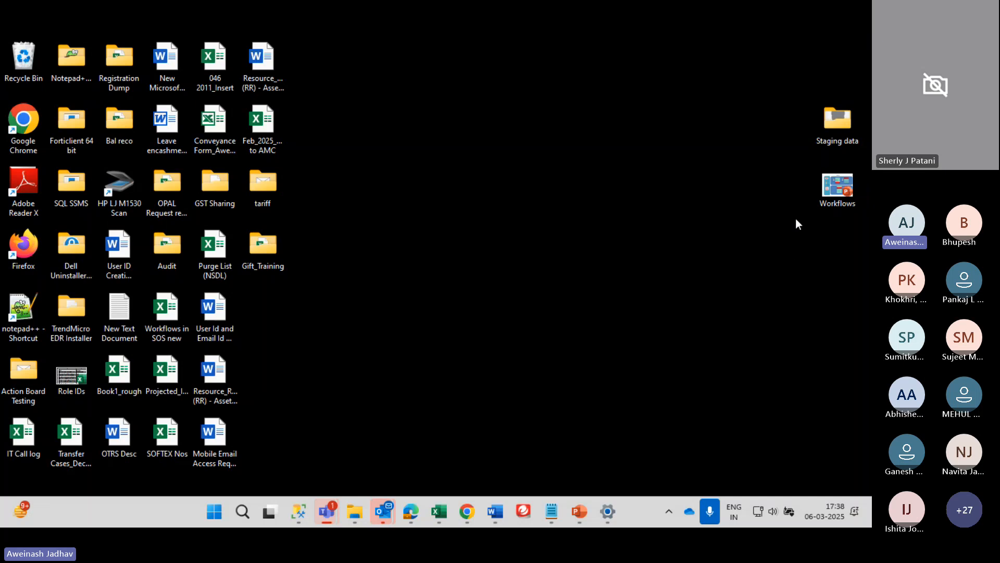